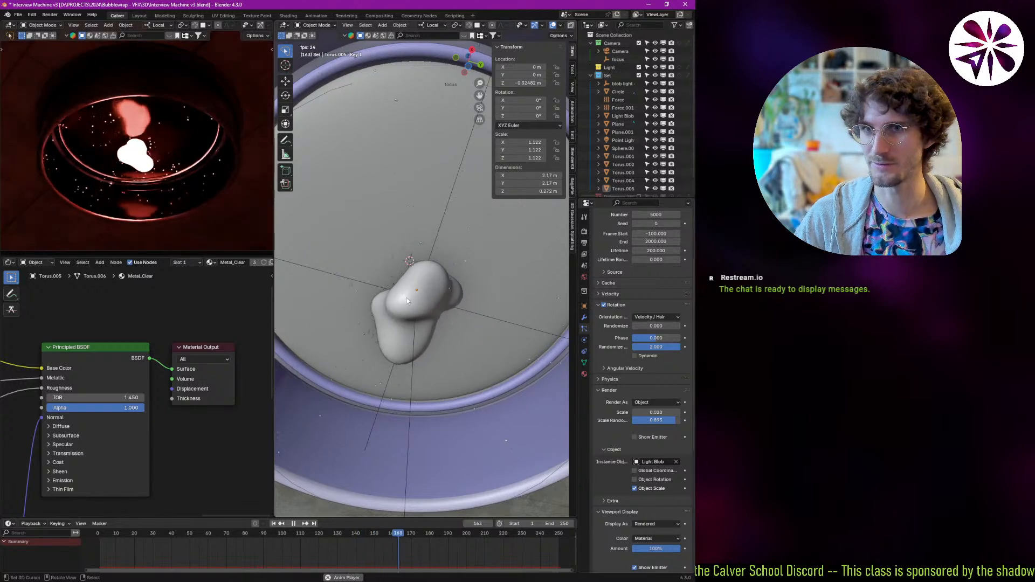
Stop the animation playback and switch to the Layout workspace, viewing the ring set from below.
mouse_move(420, 318)
middle_mouse_down("ctrl")
mouse_move(419, 303)
mouse_move(416, 328)
mouse_move(398, 322)
mouse_move(413, 320)
middle_mouse_up("ctrl")
key("Escape")
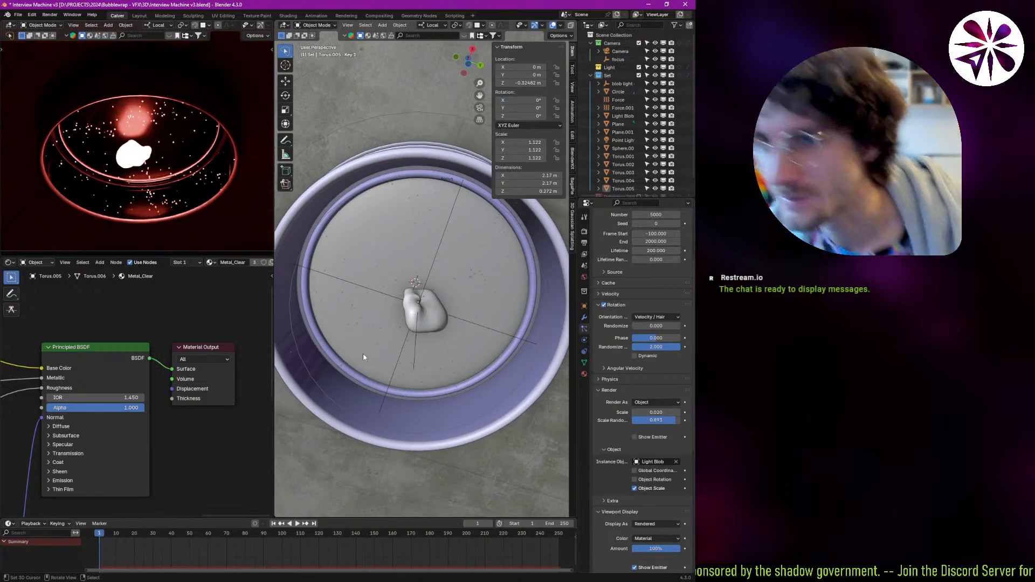
middle_click_drag(365, 355, 452, 361, "shift")
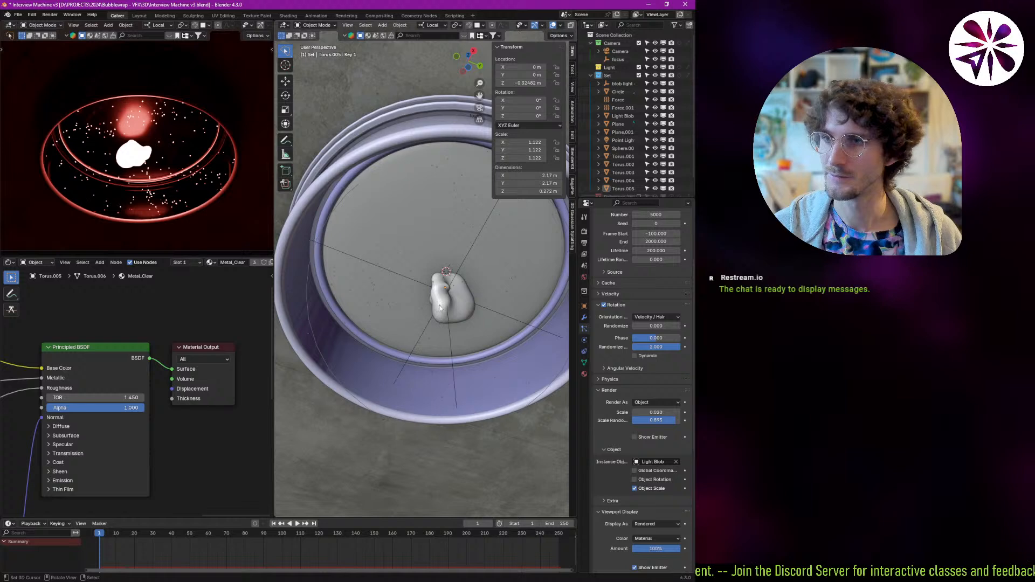
middle_click_drag(440, 308, 384, 253)
left_click(135, 15)
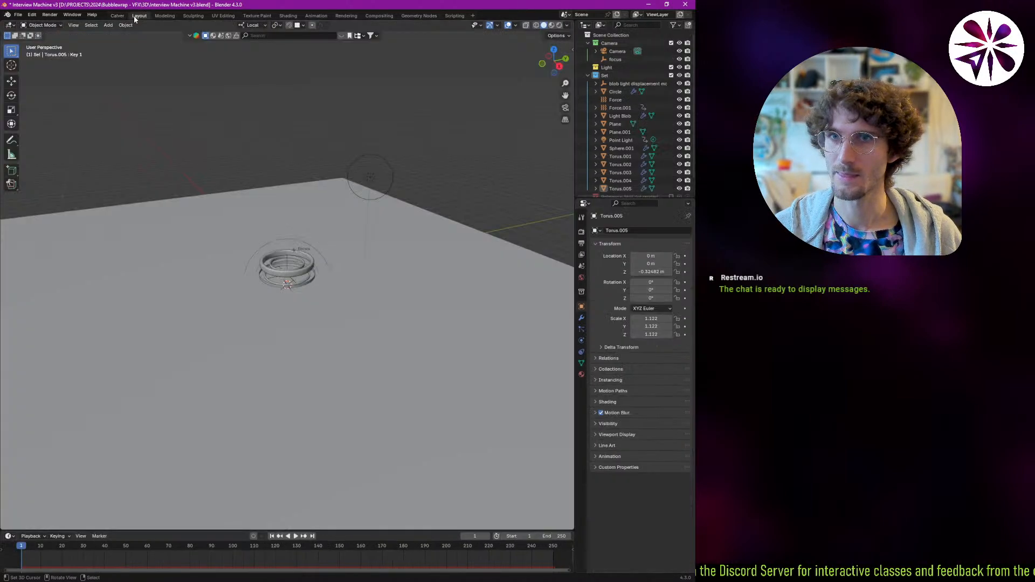
scroll(286, 289, "up", 5)
middle_click_drag(288, 289, 284, 196)
middle_click_drag(270, 308, 269, 270, "shift")
key("shift+a")
mouse_move(259, 265)
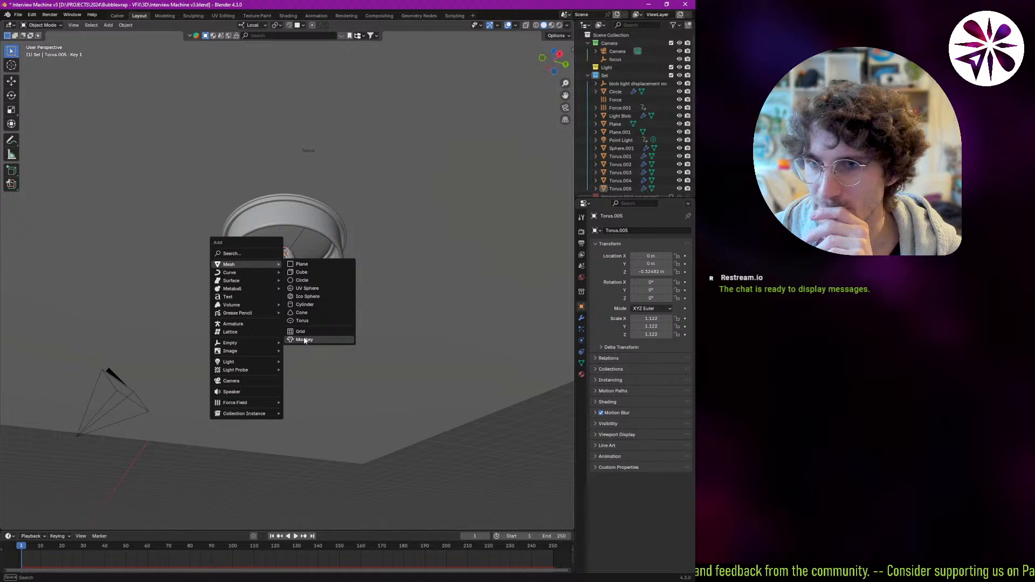
mouse_move(272, 315)
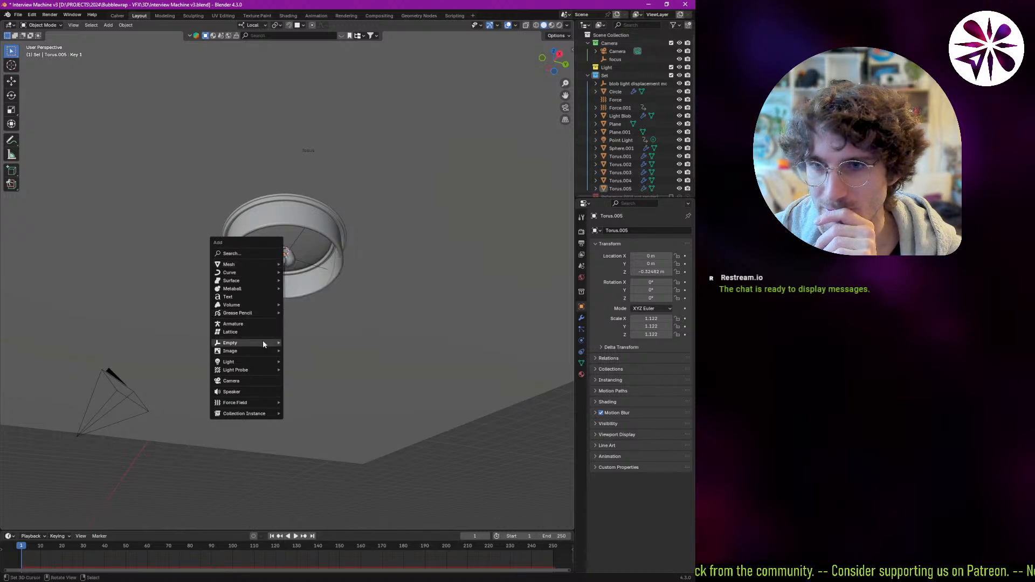
left_click(32, 15)
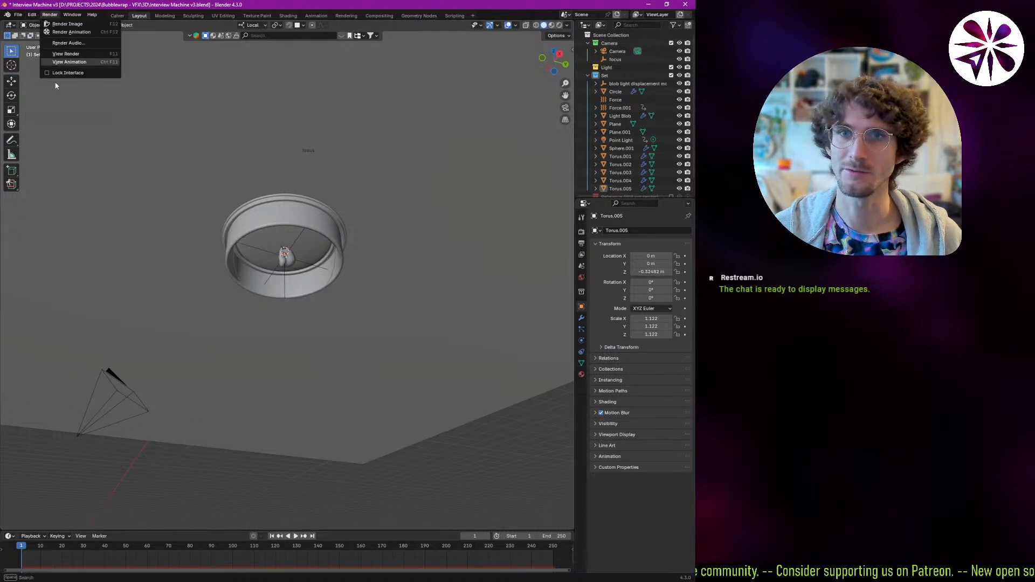
left_click(33, 14)
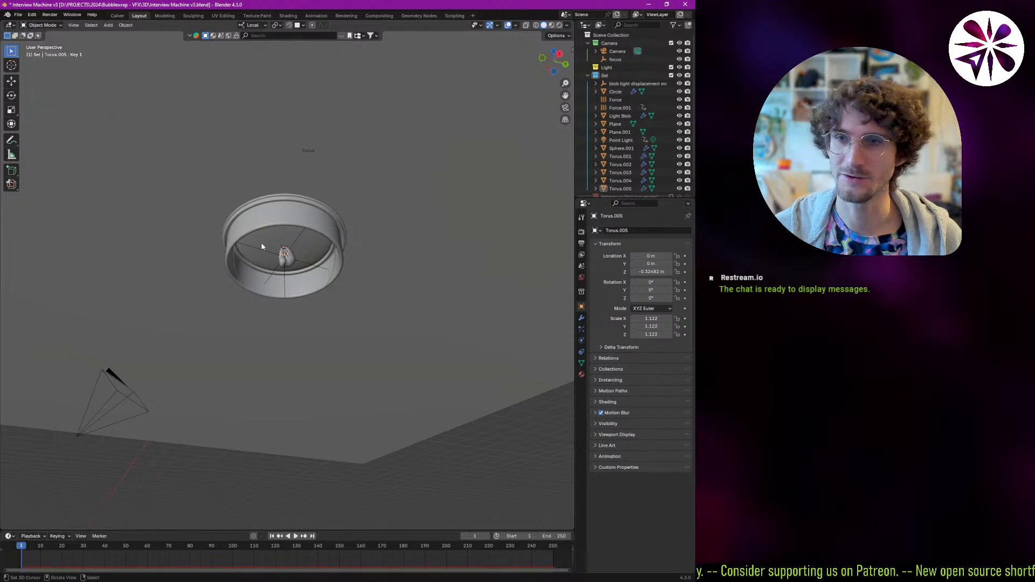
Add a cylinder mesh at the 3D cursor and isolate it in local view.
scroll(261, 242, "up", 4)
key("shift+a")
mouse_move(304, 248)
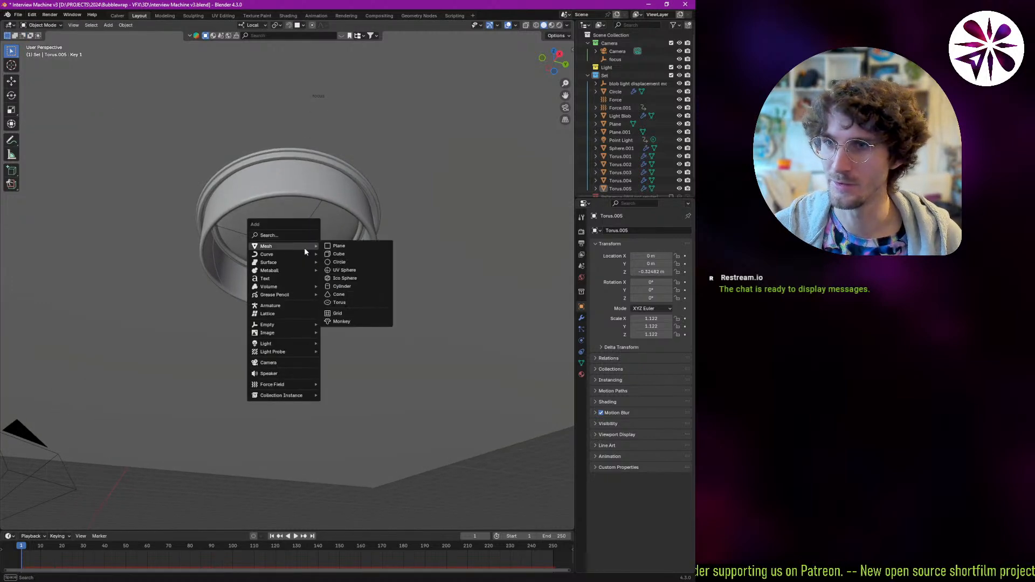
left_click(352, 287)
middle_click_drag(293, 279, 261, 294)
key("KP_Divide")
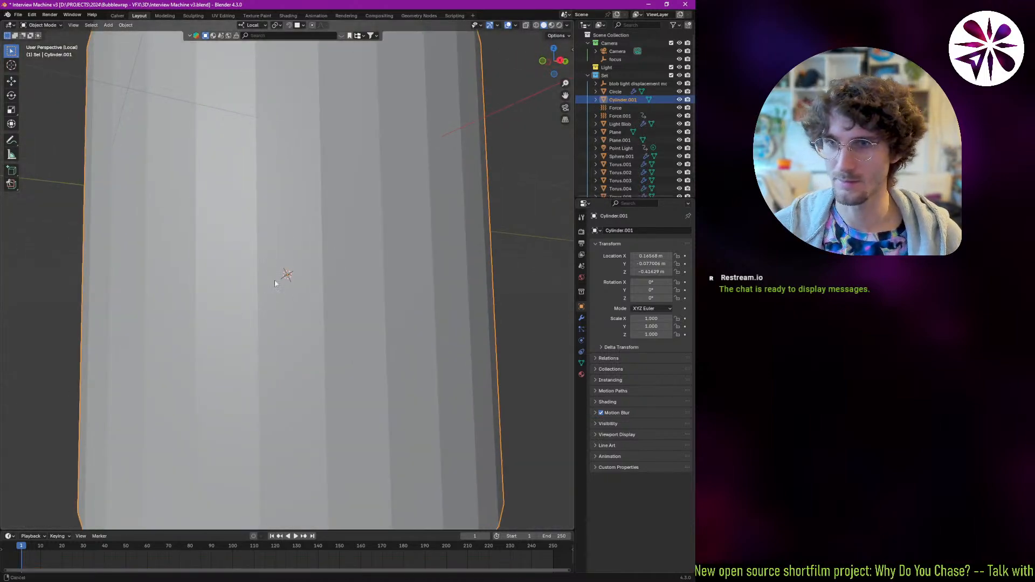
Delete the cylinder's top and bottom cap faces in Edit Mode, leaving an open tube.
scroll(274, 279, "down", 3)
key("ctrl+Tab")
left_click(310, 282)
middle_click_drag(310, 281, 304, 237)
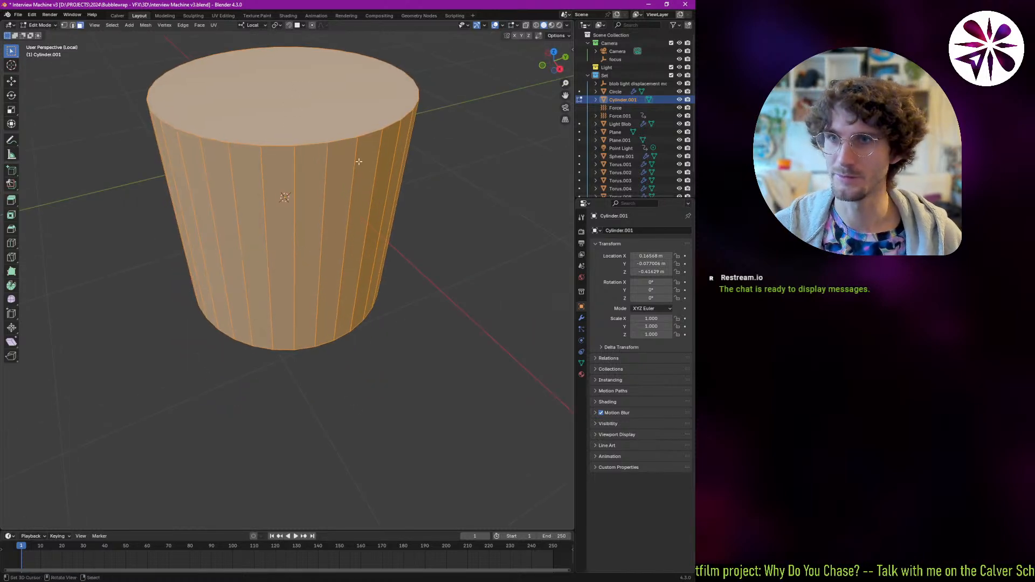
left_click(325, 116)
middle_click_drag(303, 272, 336, 263)
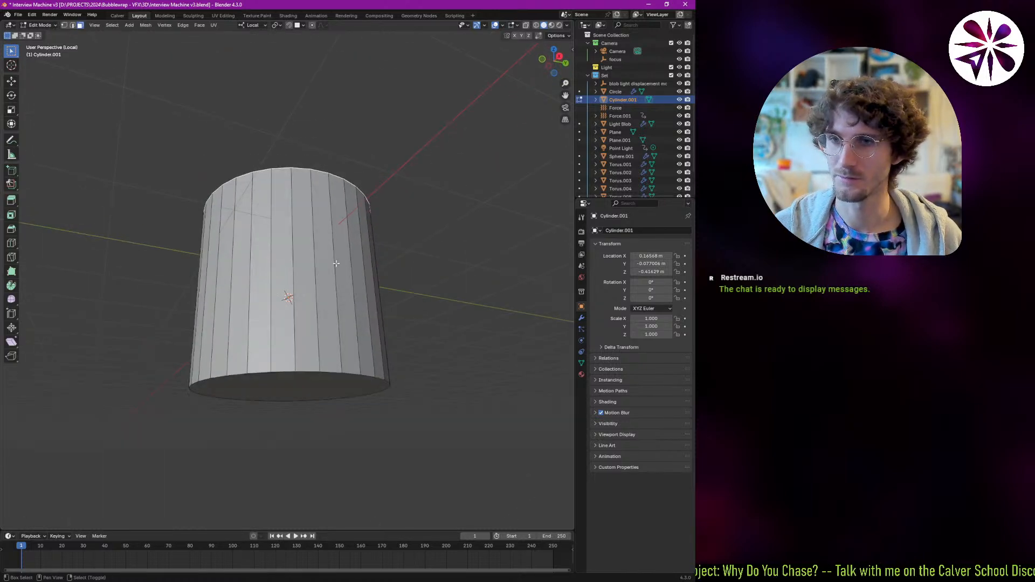
right_click(298, 388, "shift")
key("x")
left_click(303, 384)
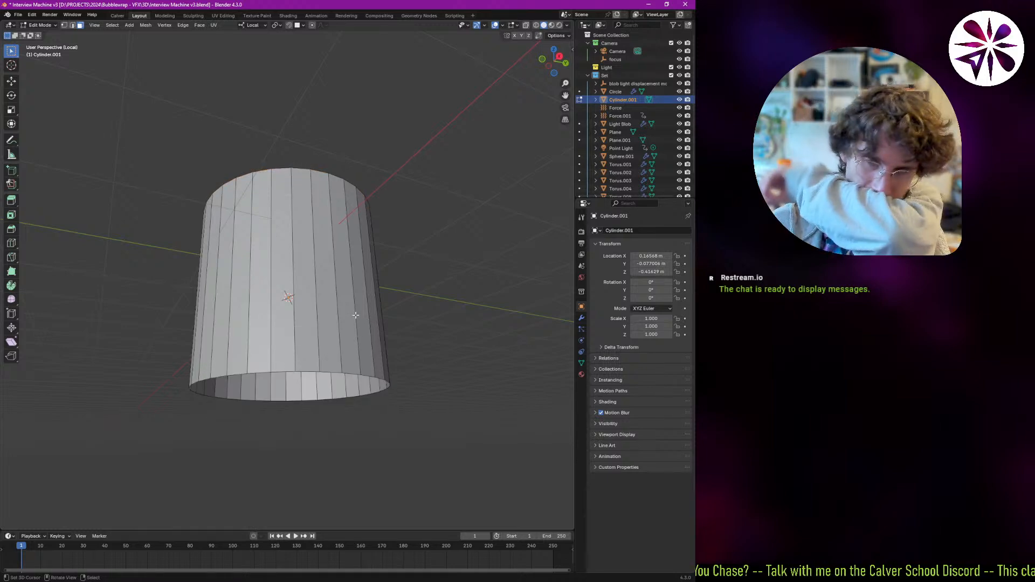
middle_click_drag(326, 329, 330, 327)
key("ctrl+r")
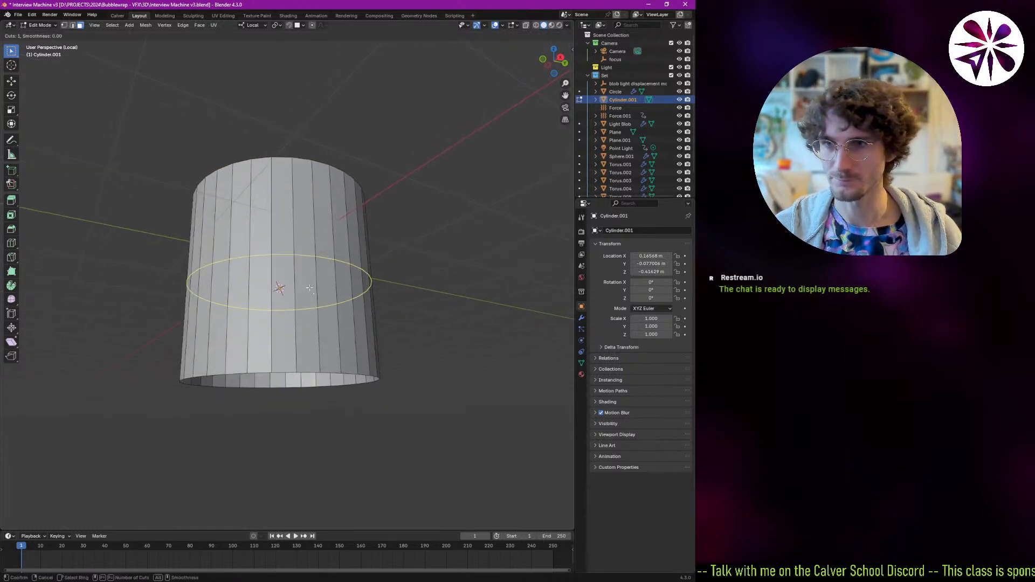
scroll(312, 289, "up", 12)
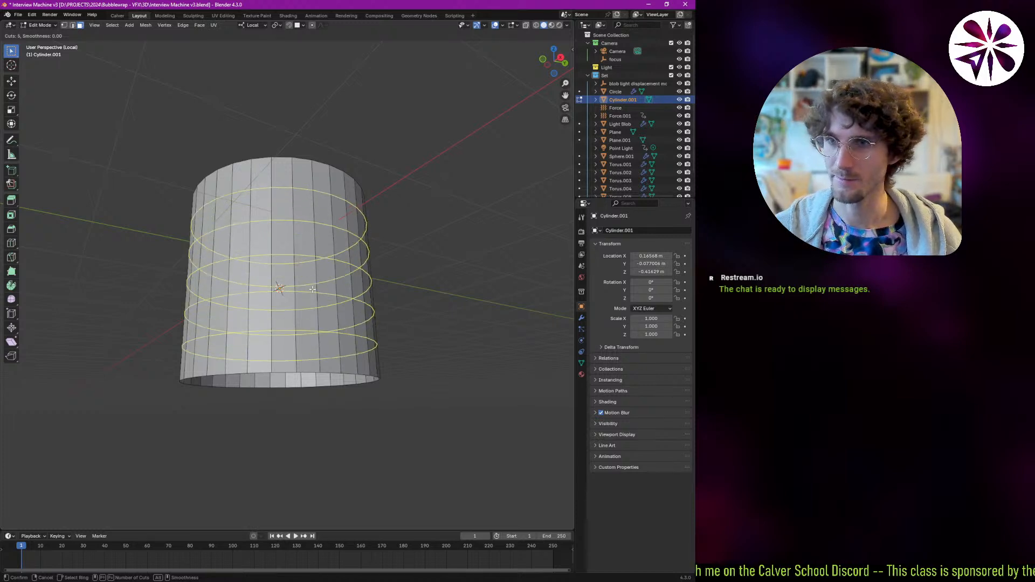
scroll(312, 290, "down", 1)
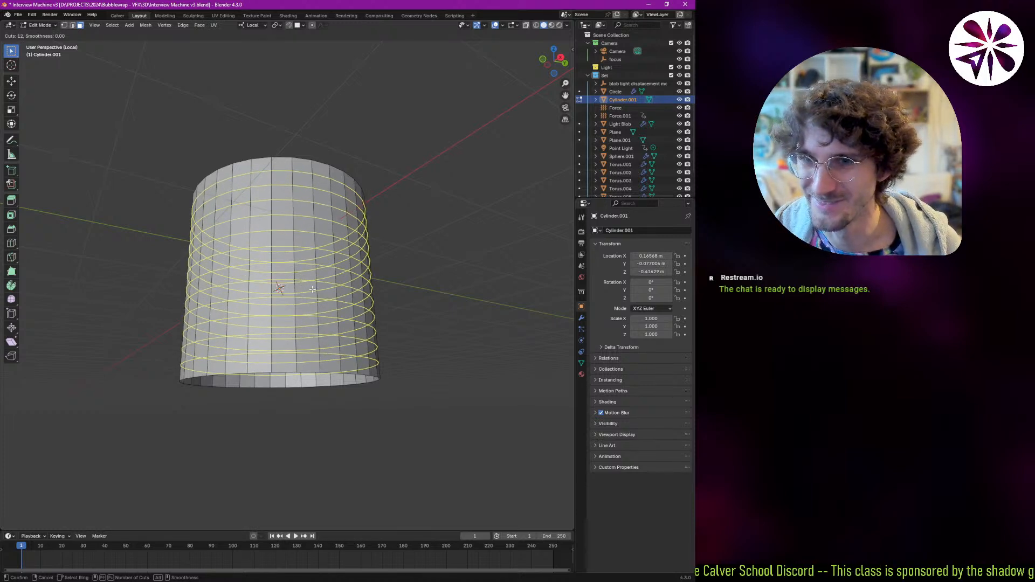
key("Escape")
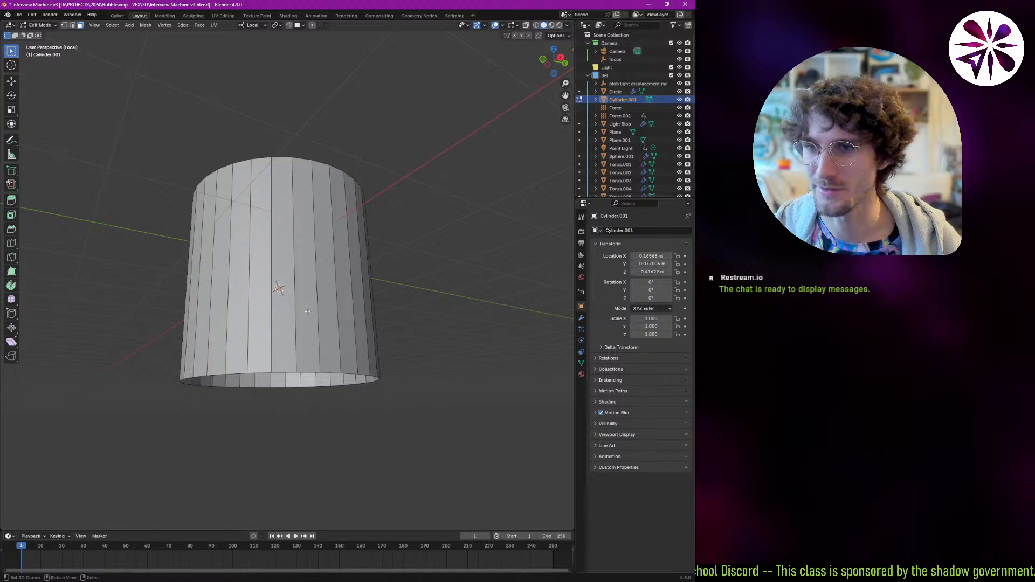
Scale the whole tube mesh along its local Z axis to about 0.6 of its height.
middle_click_drag(312, 290, 334, 296)
key("a")
key("s")
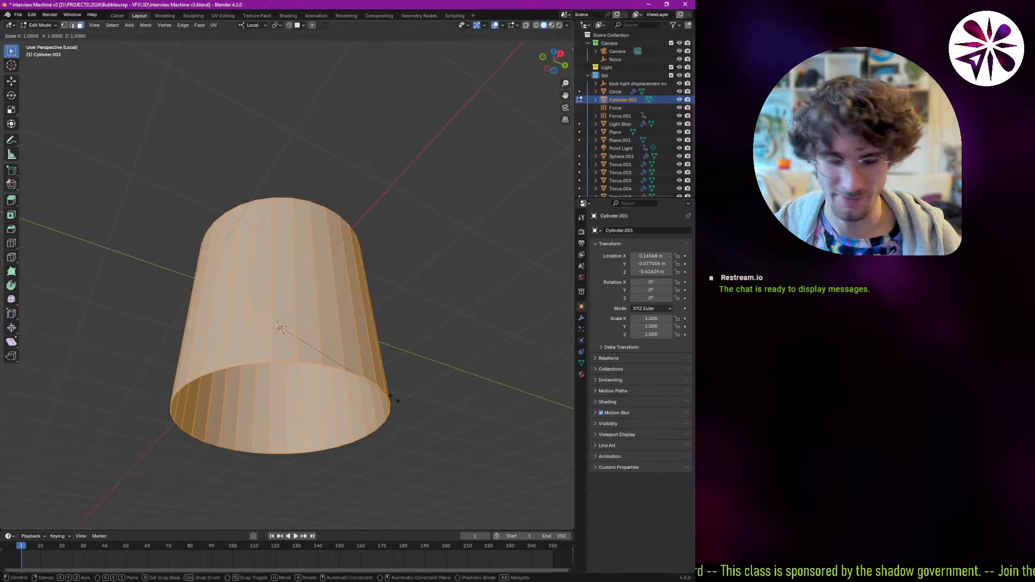
key("z")
key("z")
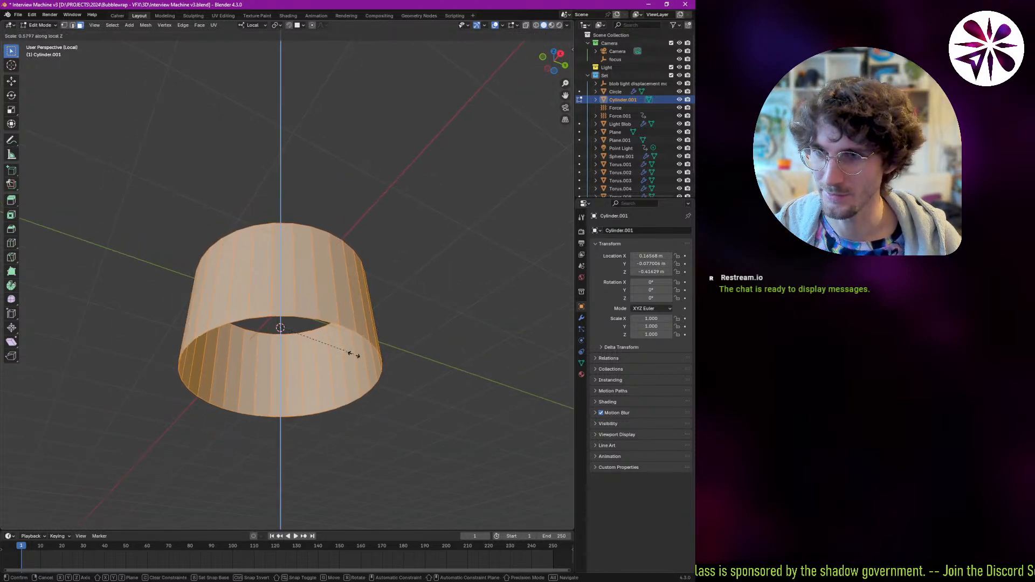
left_click(357, 357)
Cut six evenly spaced horizontal edge loops around the tube and return to Object Mode.
middle_click_drag(357, 356, 311, 298)
key("ctrl+r")
scroll(309, 297, "up", 5)
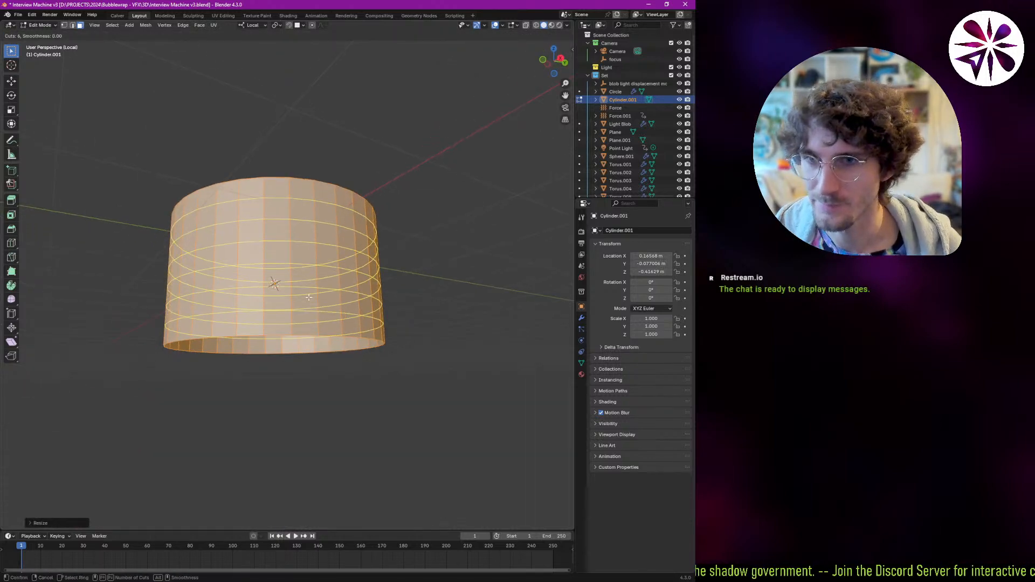
left_click(308, 297)
right_click(309, 298)
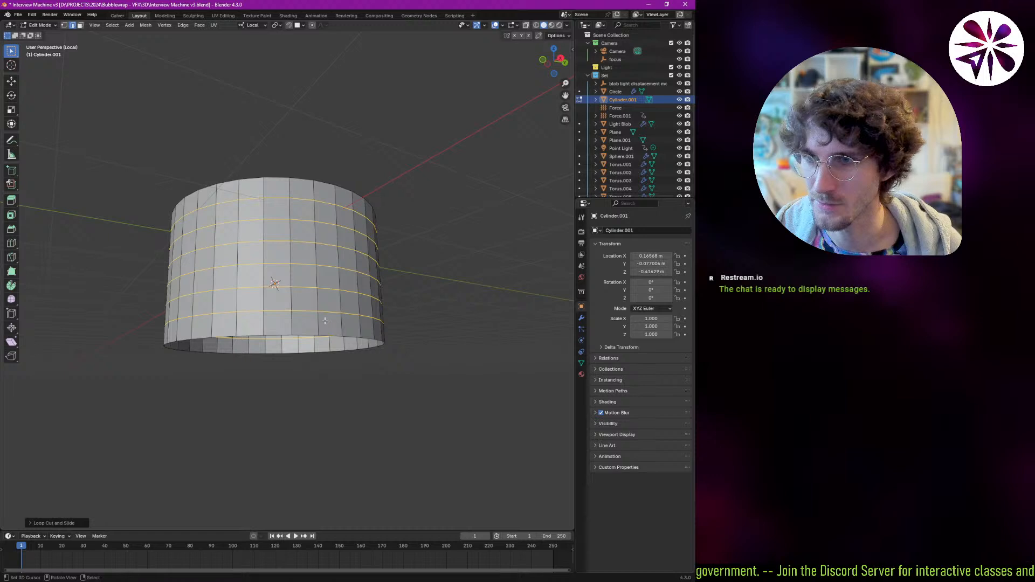
middle_click_drag(325, 321, 342, 345)
key("Tab")
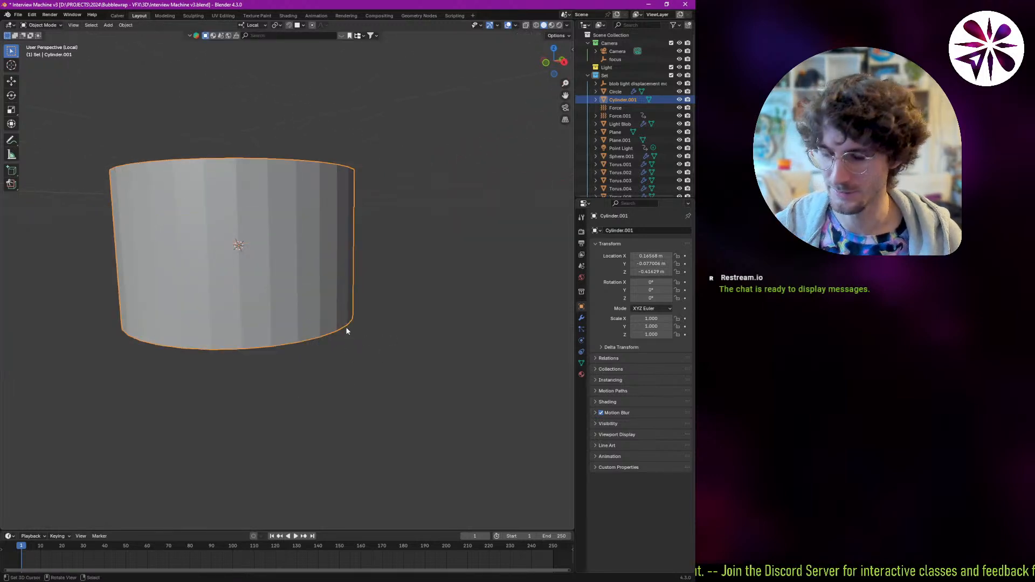
Add a Subdivision Surface modifier to the tube and shade it smooth.
left_click(581, 318)
left_click(629, 231)
type("s")
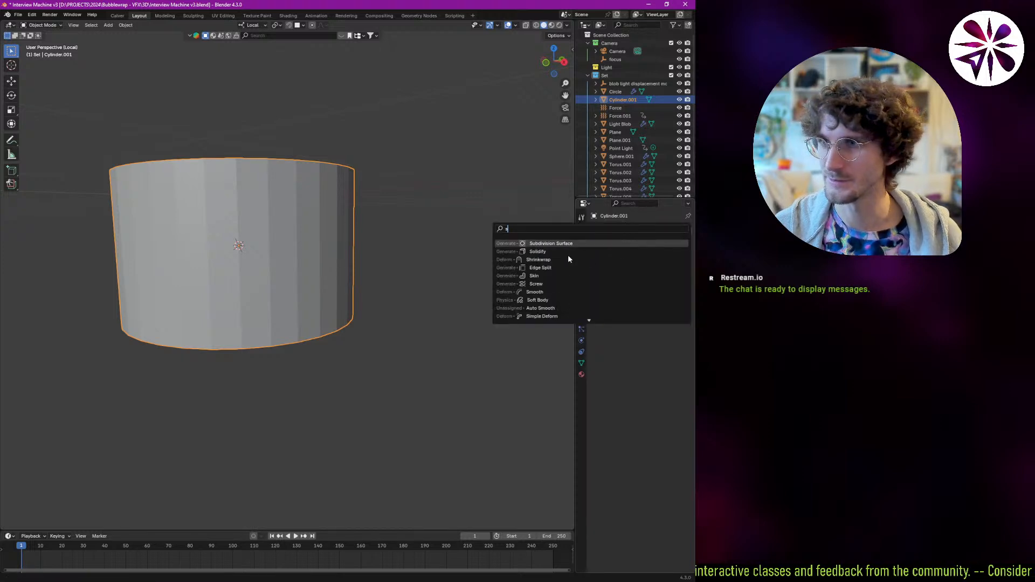
key("Return")
middle_click_drag(284, 282, 225, 275)
right_click(278, 264)
left_click(286, 272)
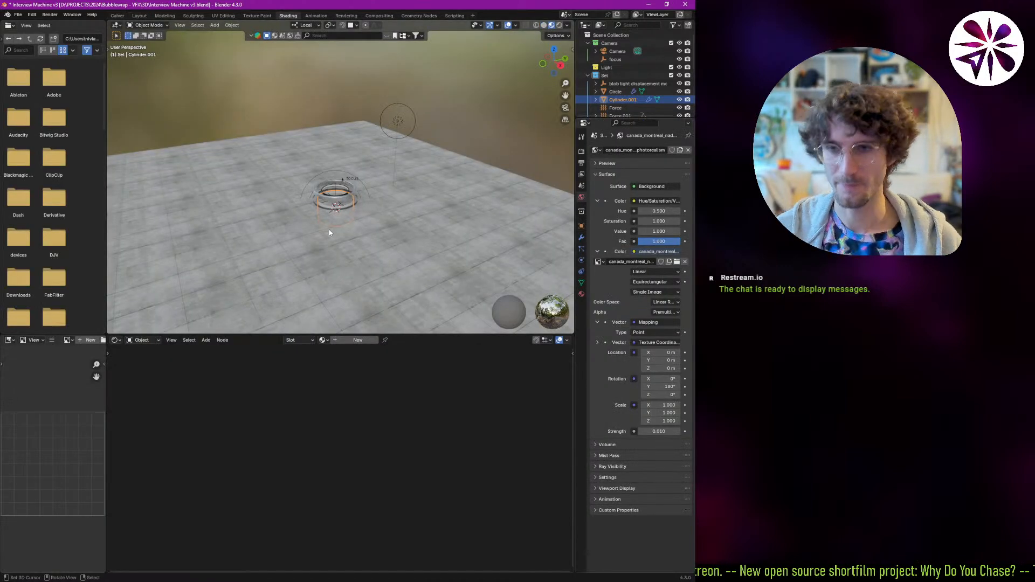
Isolate the tube in local view, give it a new material and name the material "Organic Tunnel".
key("KP_Divide")
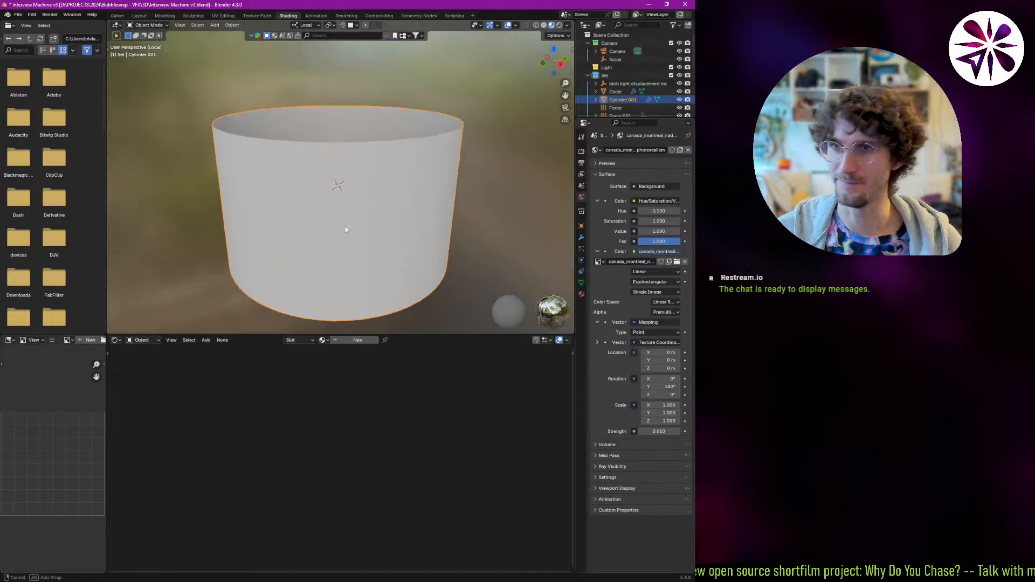
mouse_move(347, 226)
middle_mouse_down()
mouse_move(362, 154)
mouse_move(352, 215)
middle_mouse_up()
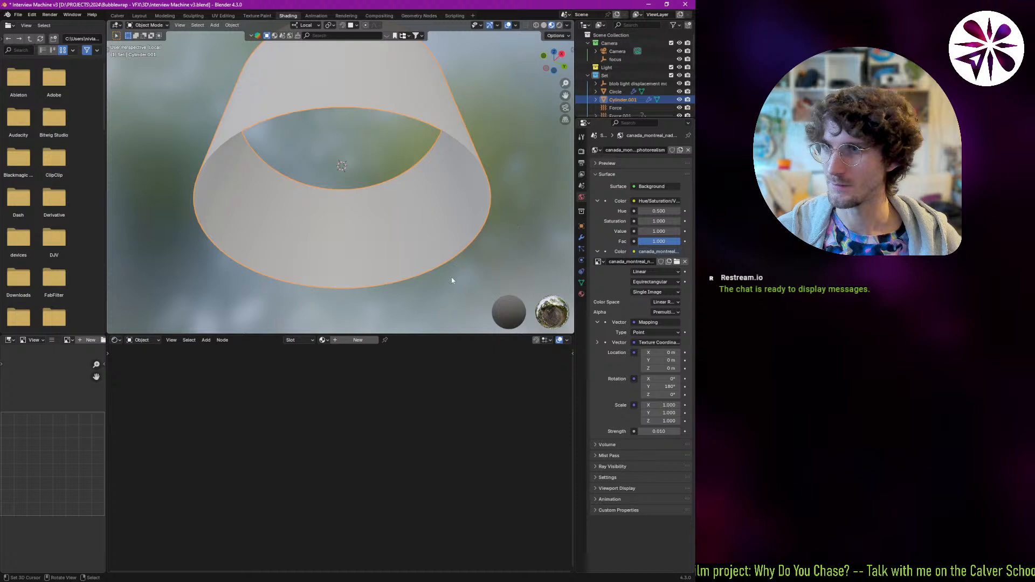
left_click(358, 340)
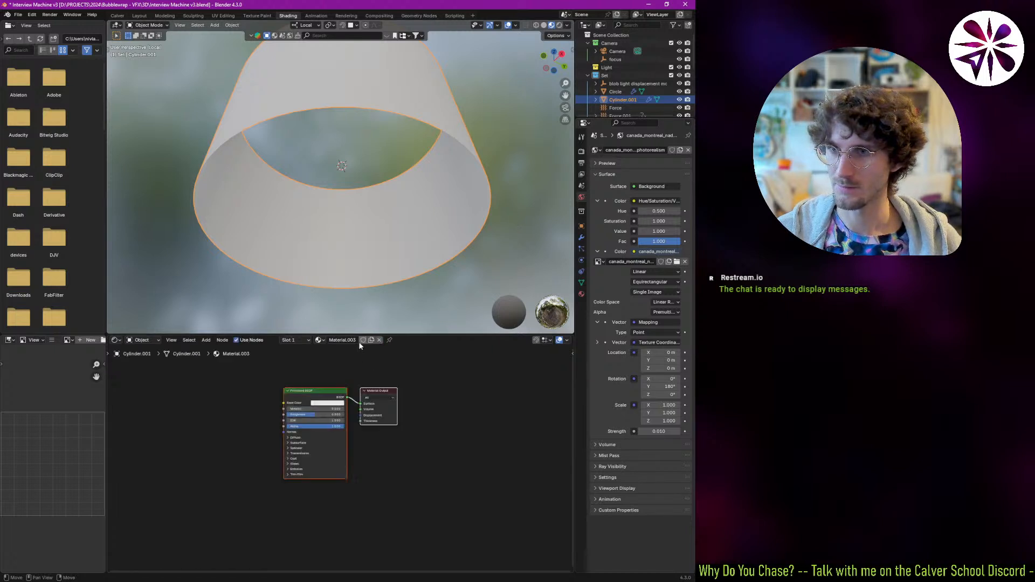
left_click(341, 340)
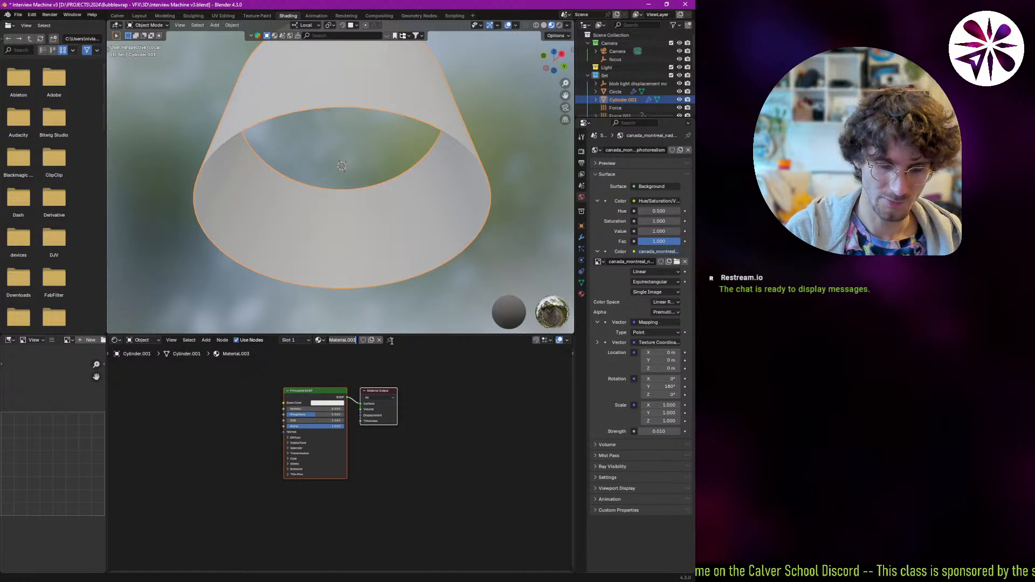
type("Organic T")
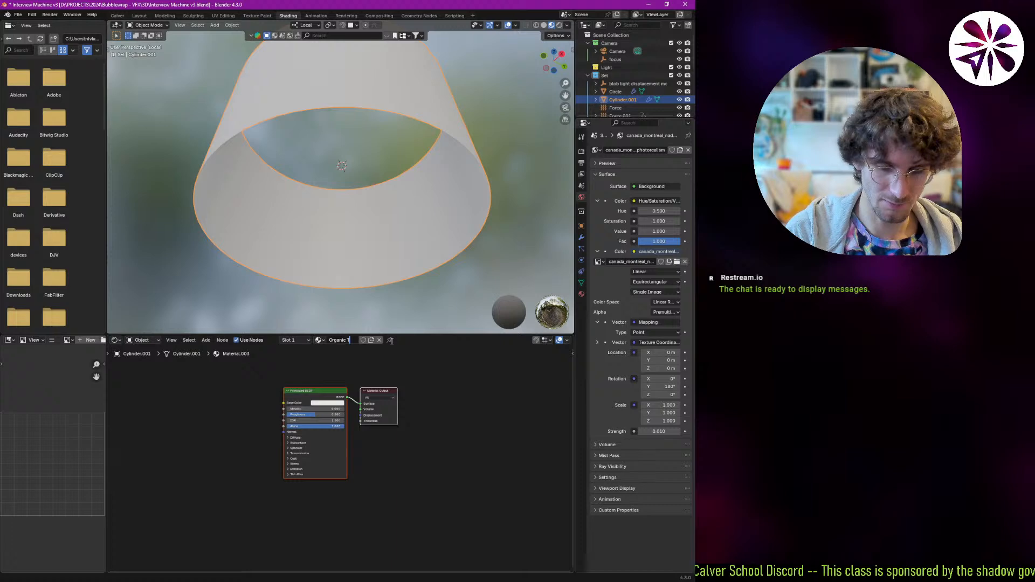
type("unnel")
key("Return")
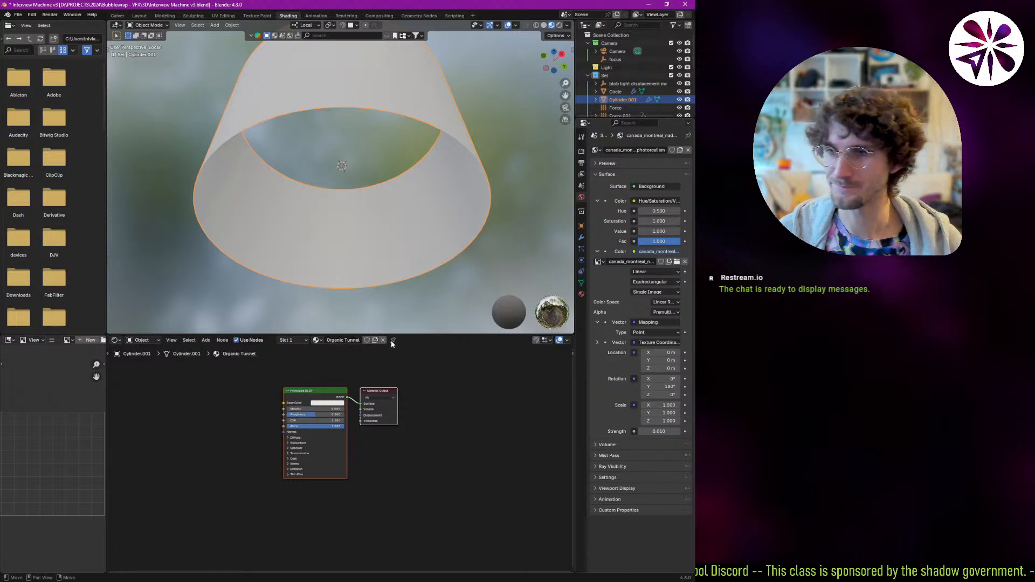
Move the Principled BSDF node farther away from the Material Output node to make room between them.
scroll(310, 416, "up", 2)
left_click(321, 385)
key("g")
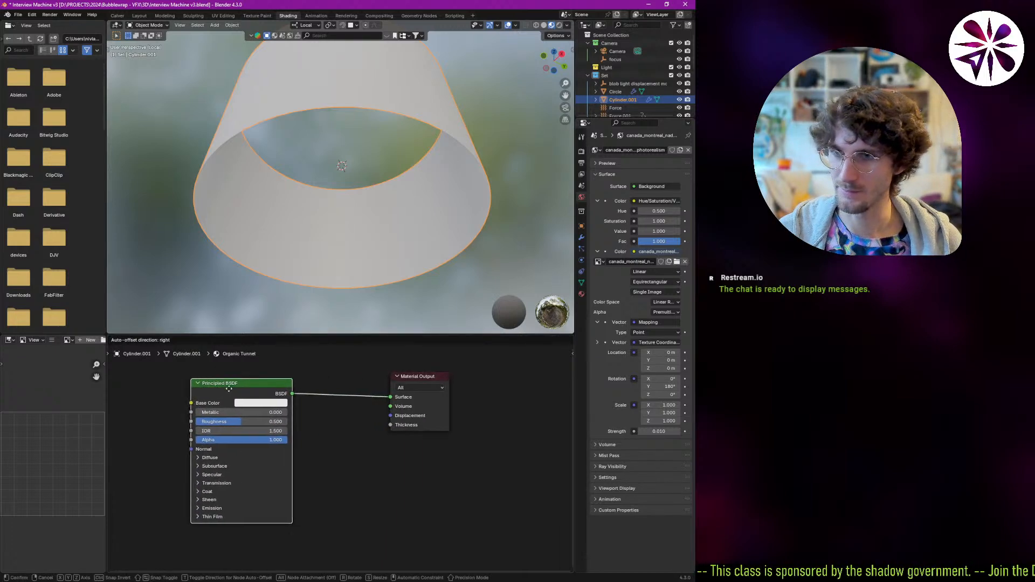
left_click(221, 383)
key("shift+a")
left_click(220, 383)
key("Escape")
Add a Gabor Texture node beside the Principled BSDF and preview its Value output through the Material Output's Surface input.
key("shift+a")
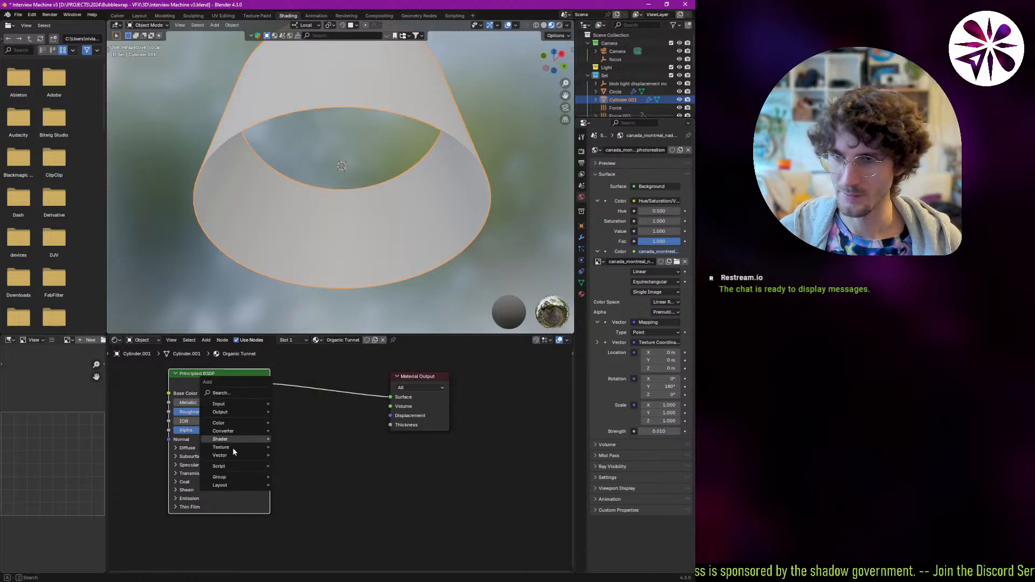
left_click(240, 390)
type("gabo")
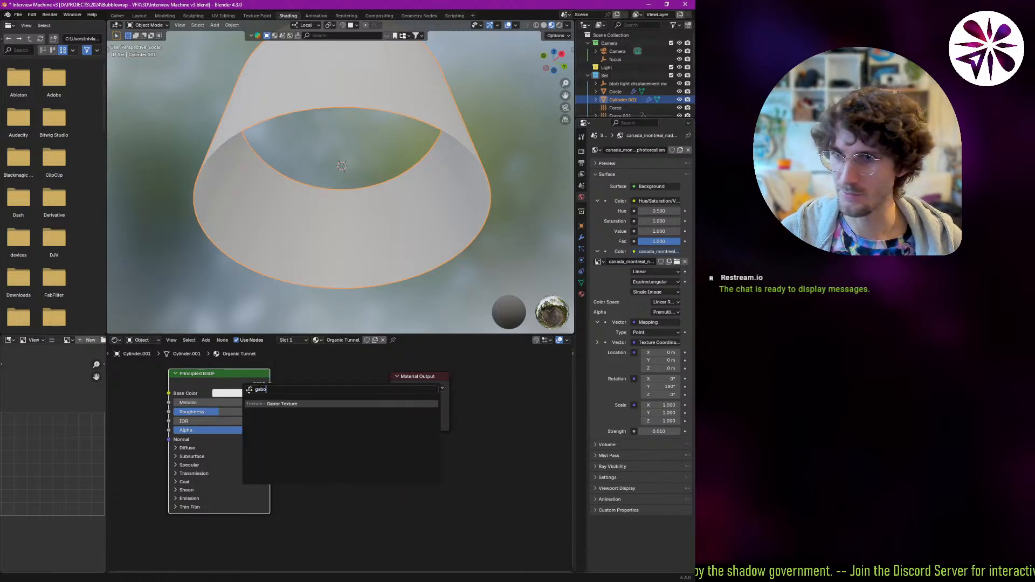
key("Return")
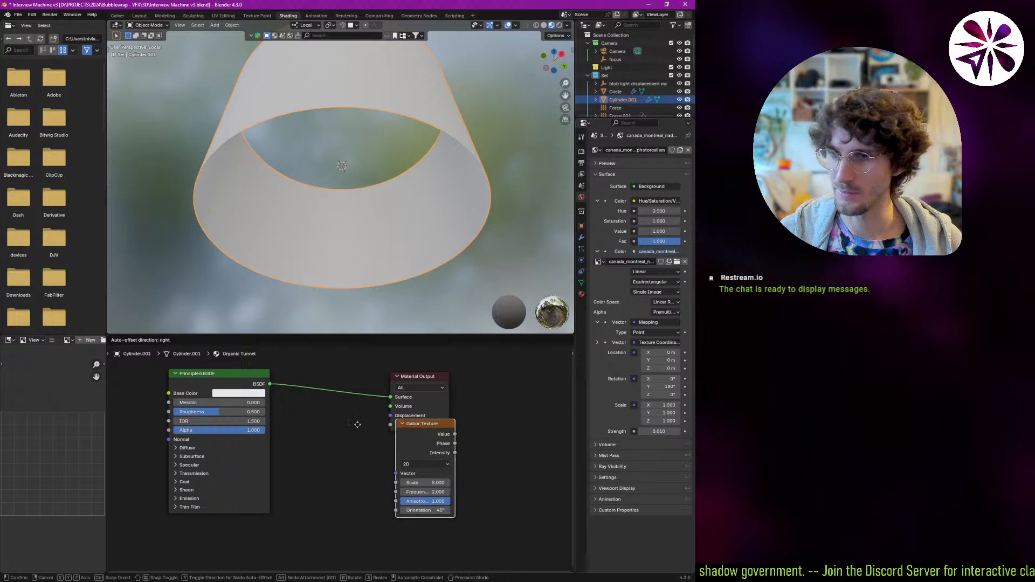
left_click(318, 459)
left_click(318, 459, "ctrl+shift")
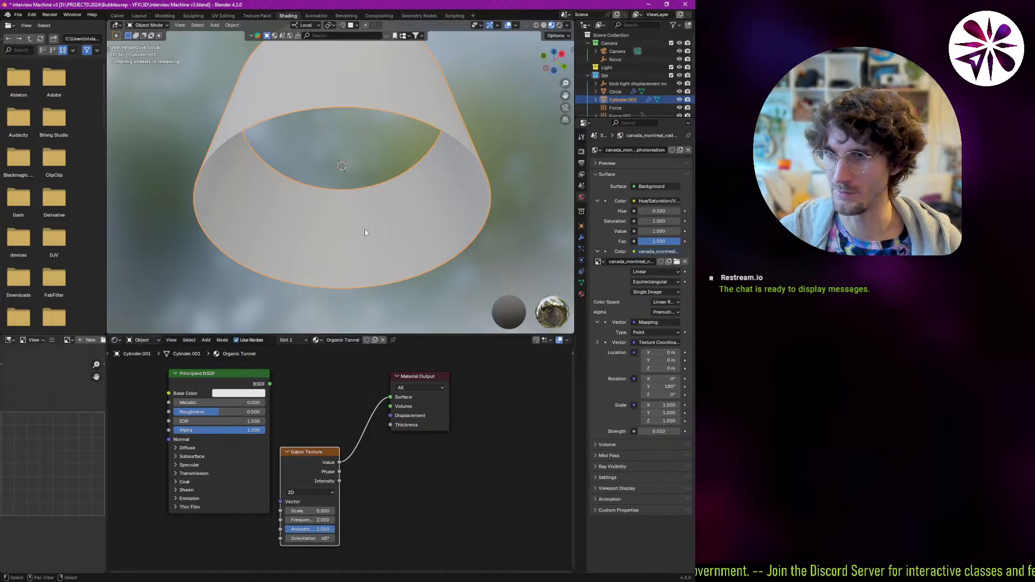
middle_click_drag(345, 240, 343, 437)
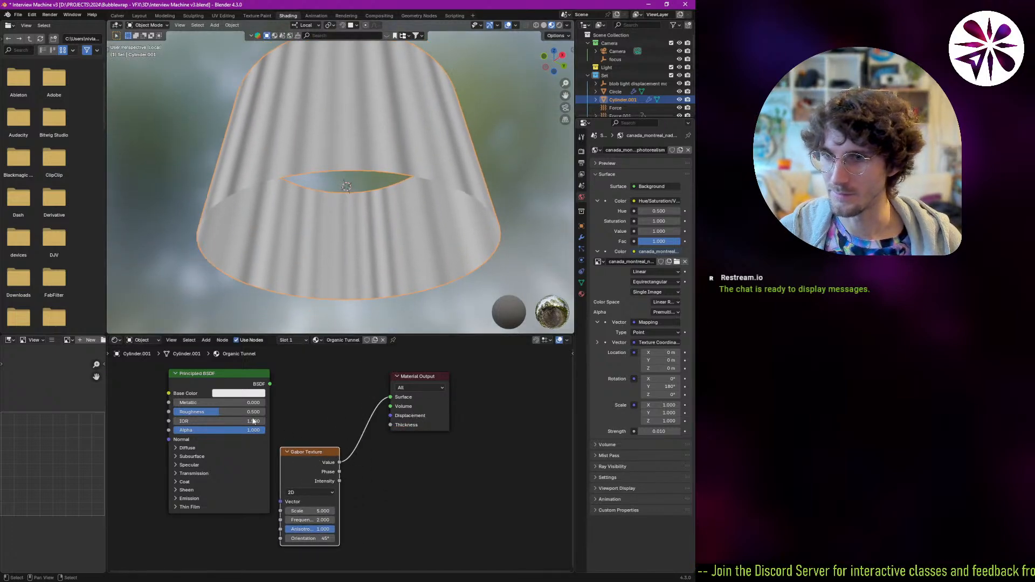
Move the Principled BSDF and Gabor Texture nodes apart to clear room around the Material Output node.
left_click_drag(253, 421, 214, 399)
left_click_drag(308, 466, 382, 520)
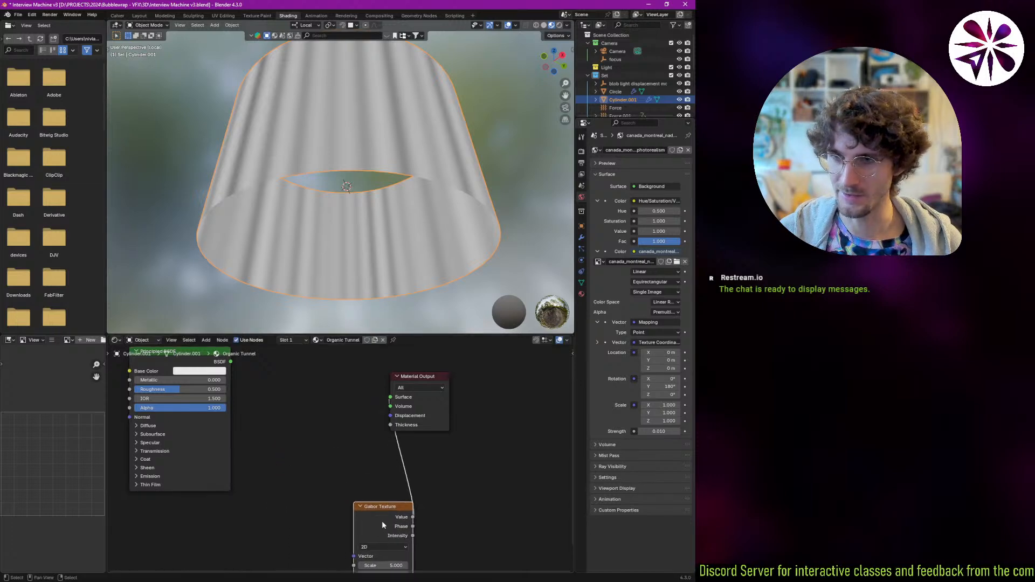
middle_click_drag(381, 522, 379, 488)
left_click_drag(214, 450, 159, 448)
middle_click_drag(228, 418, 254, 486)
left_click_drag(210, 390, 203, 343)
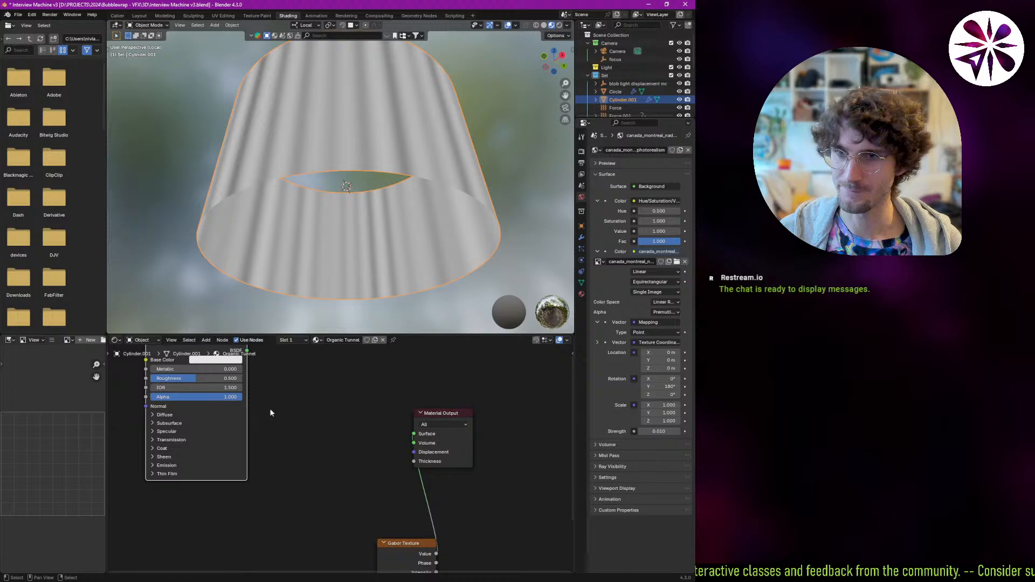
middle_click_drag(302, 458, 296, 370)
Drive the Gabor Texture's Vector from the Object output of a Texture Coordinate node through a Mapping node, without an Image Texture between them.
left_click(393, 454)
key("ctrl+t")
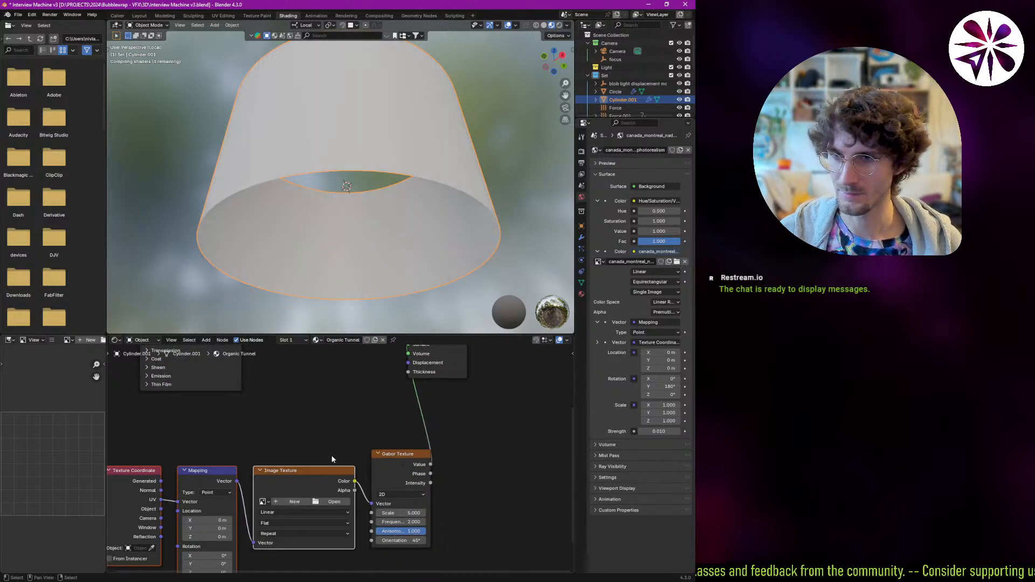
scroll(318, 443, "down", 1)
left_click(318, 468)
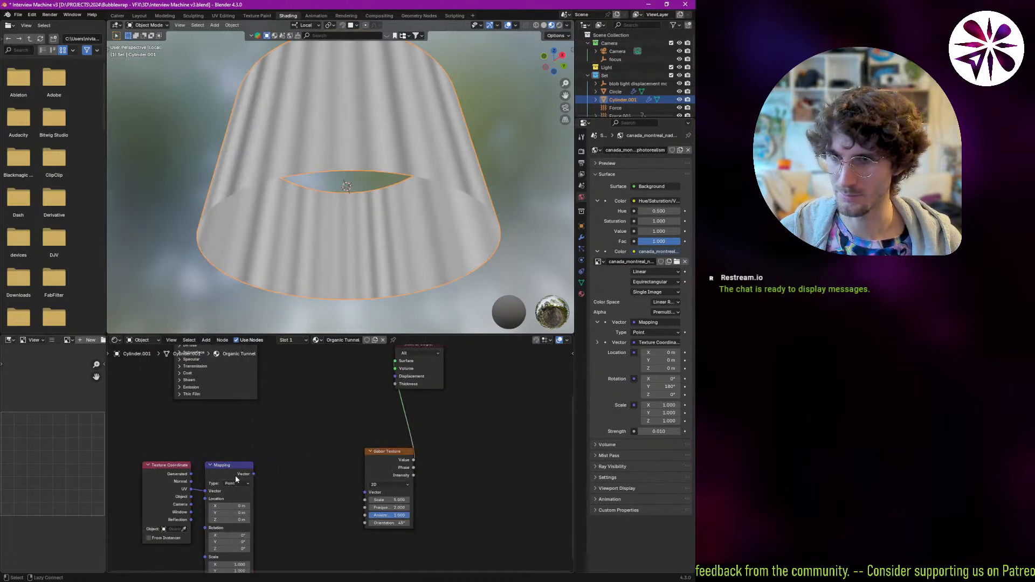
key("ctrl+x")
middle_click_drag(402, 242, 416, 216)
left_click_drag(175, 483, 205, 492)
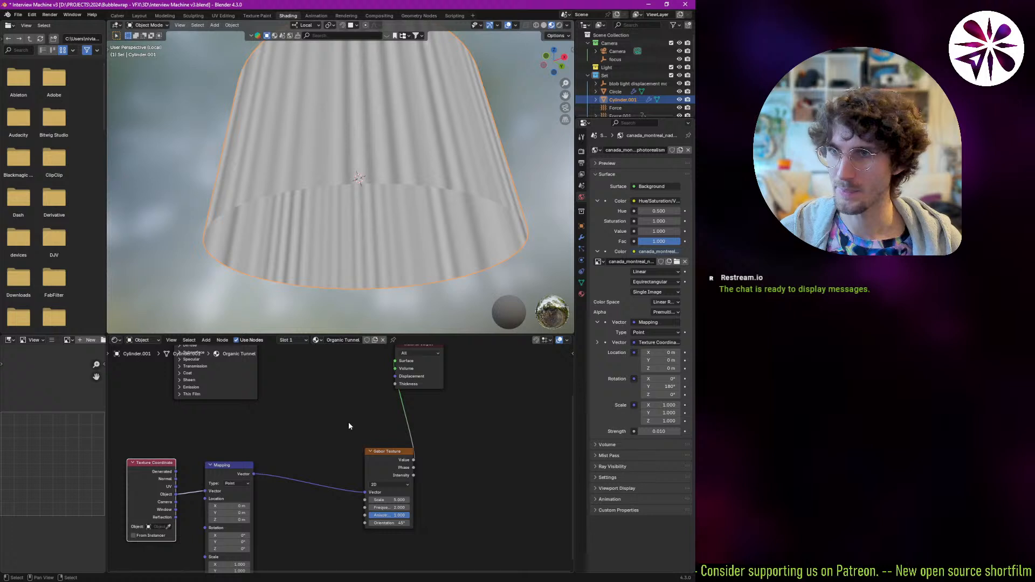
Switch the Gabor Texture to 3D and rotate its orientation so the stripes run around the tube.
middle_click_drag(271, 516, 263, 496)
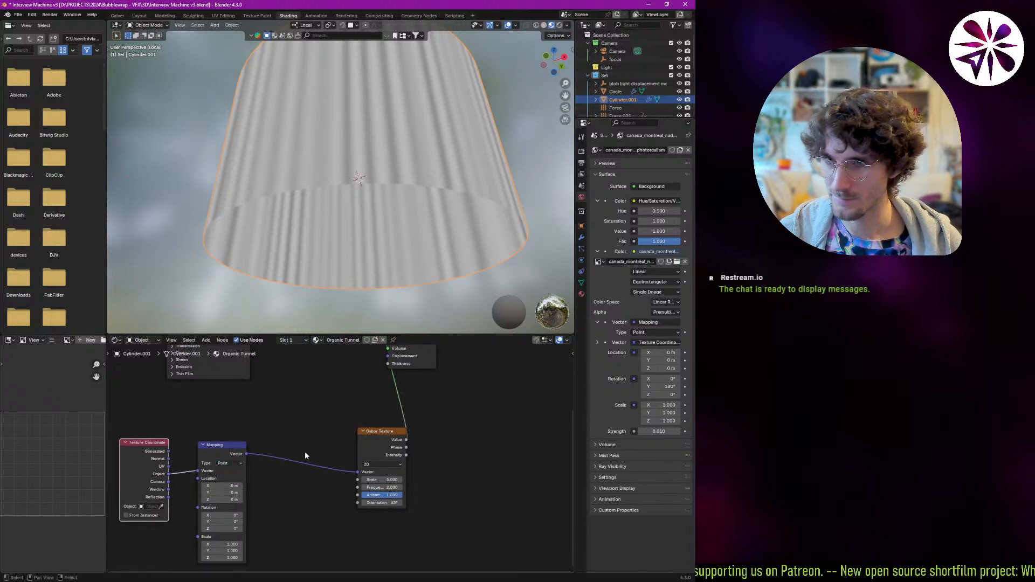
left_click(384, 465)
left_click(384, 472)
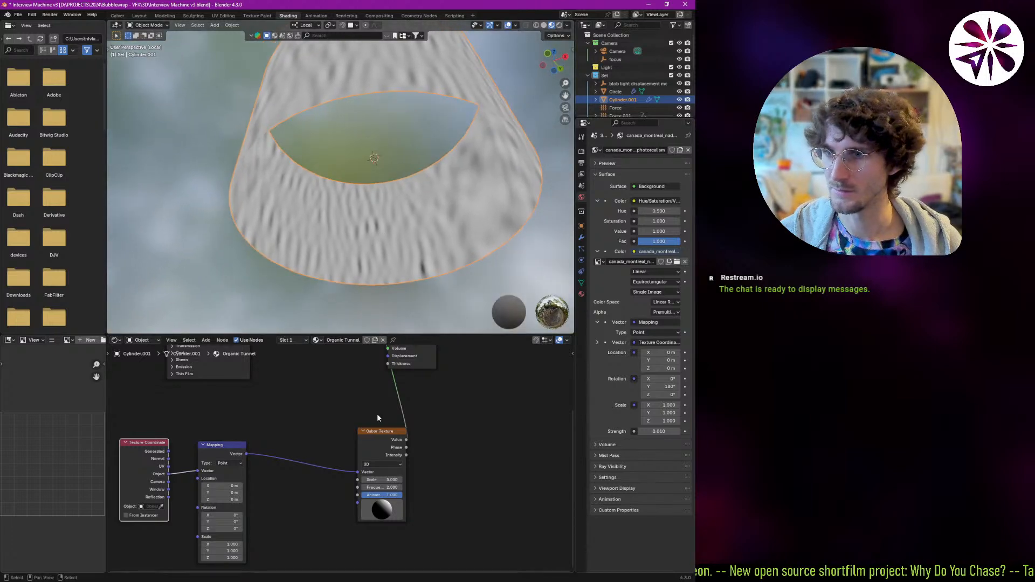
left_click_drag(387, 510, 359, 538)
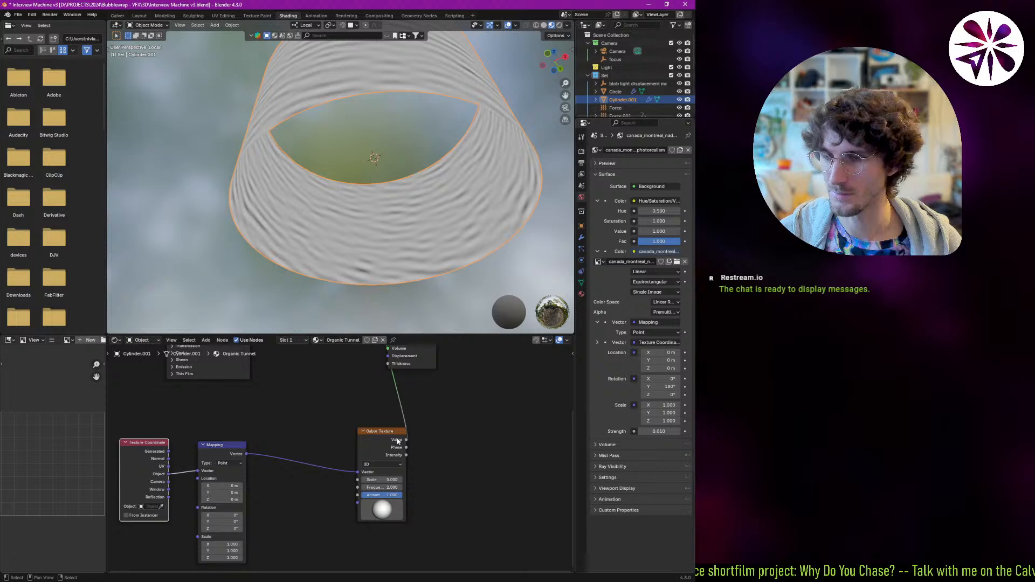
Add a Bump node fed by the Gabor Texture's Value and connect it to the Material Output's Displacement input.
middle_click_drag(414, 403, 393, 453)
left_click_drag(361, 490, 305, 491)
key("shift+a")
type("bum")
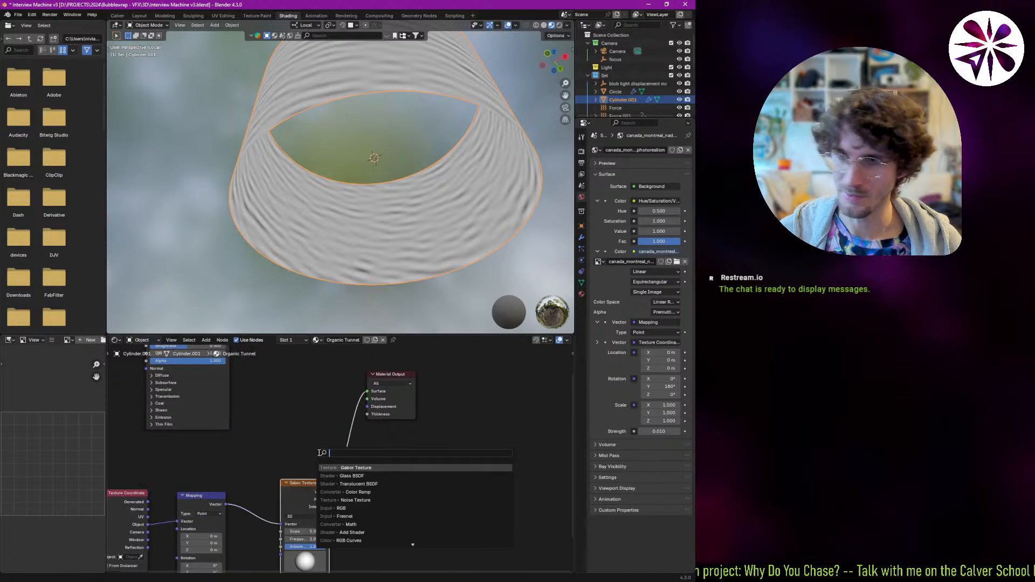
key("Return")
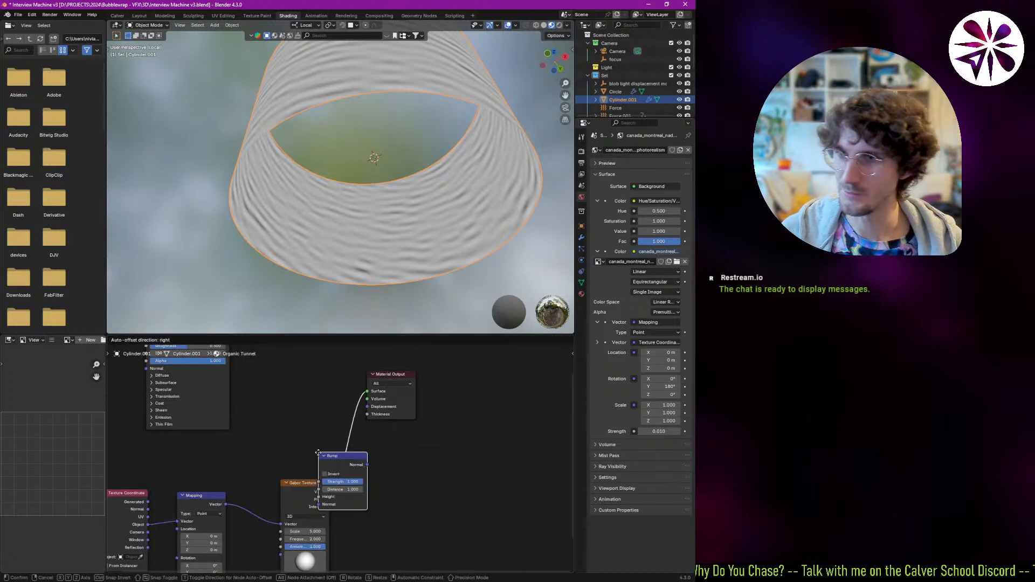
left_click(365, 469)
left_click_drag(329, 501, 370, 505)
mouse_move(419, 471)
left_mouse_down()
mouse_move(428, 439)
mouse_move(376, 417)
left_mouse_up()
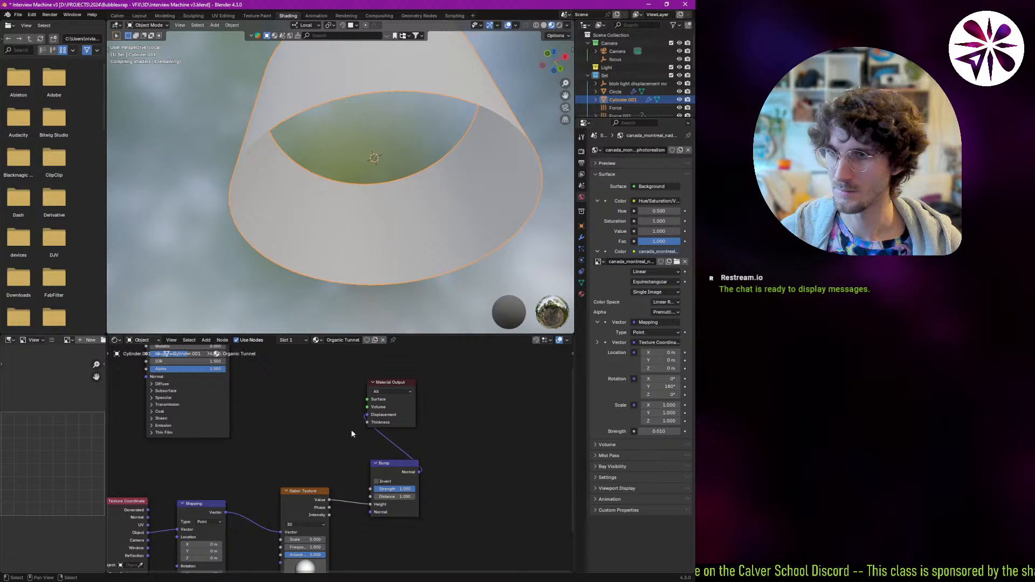
Replace the Bump node with a Displacement node, linking the Gabor Value to its Height and its output to the Material Output's Displacement.
key("shift+a")
type("disp")
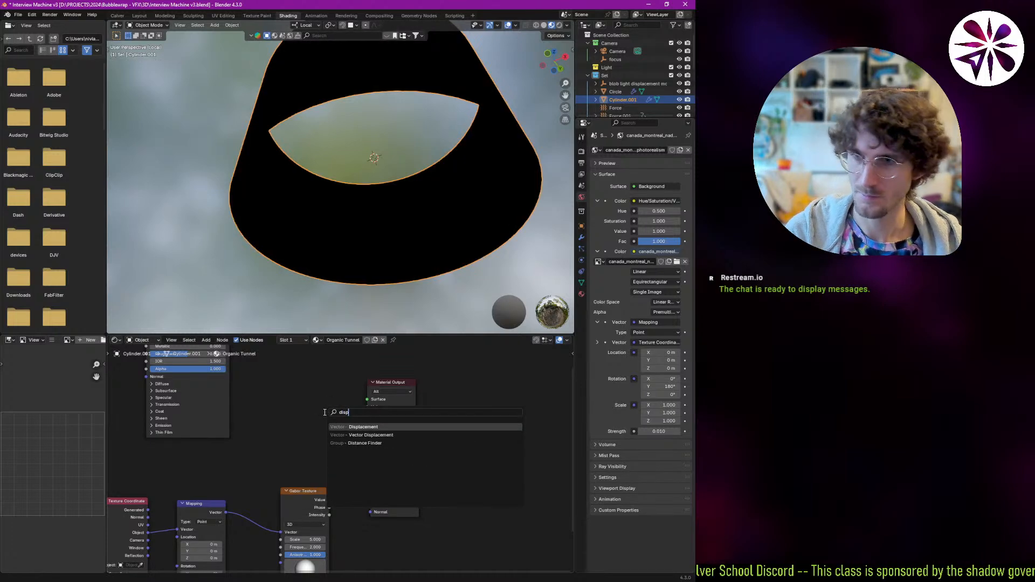
key("Return")
left_click(288, 404)
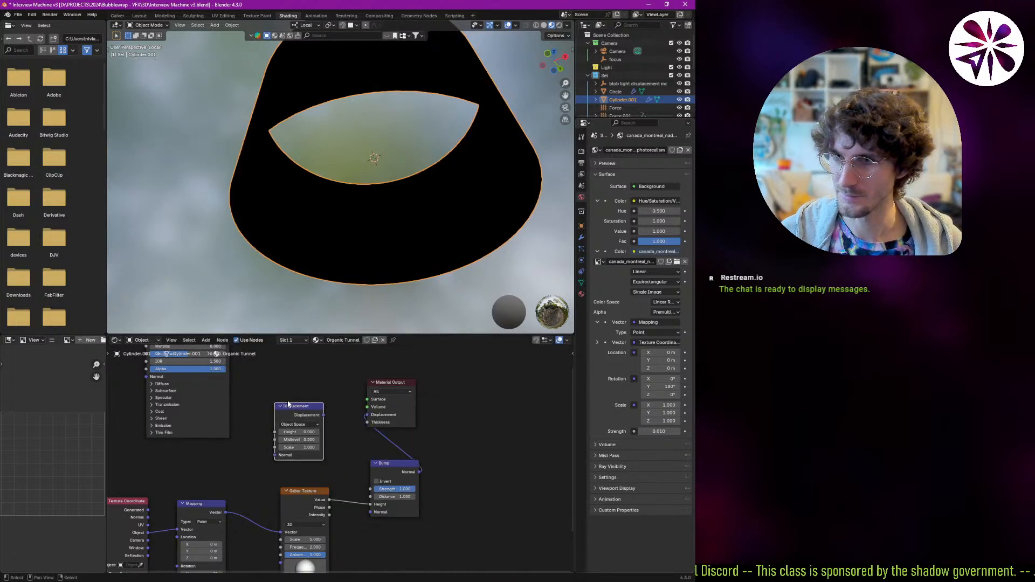
left_click(401, 464)
key("x")
left_click_drag(329, 500, 345, 488)
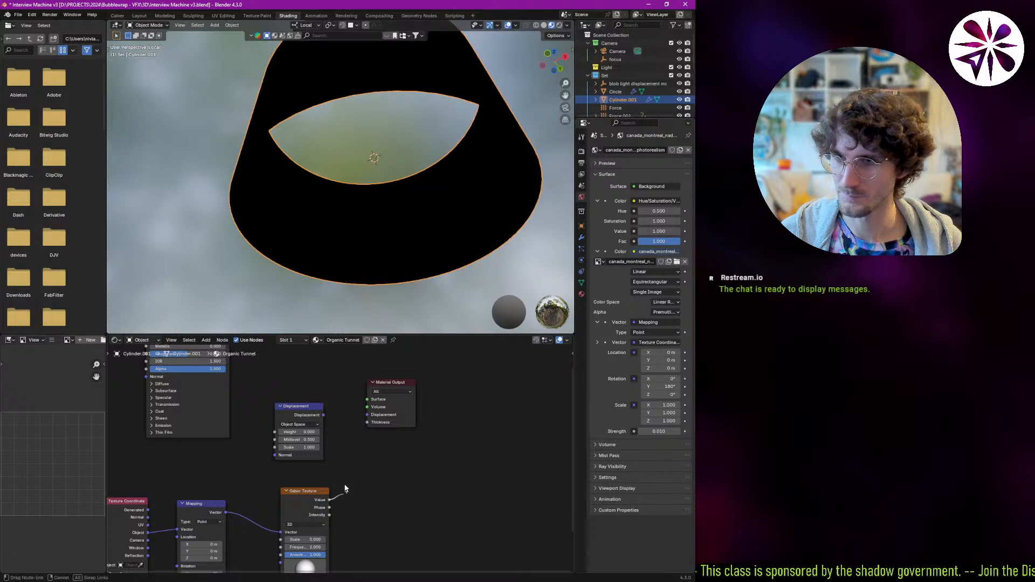
mouse_move(267, 449)
left_mouse_down()
mouse_move(275, 432)
mouse_move(369, 415)
left_mouse_up()
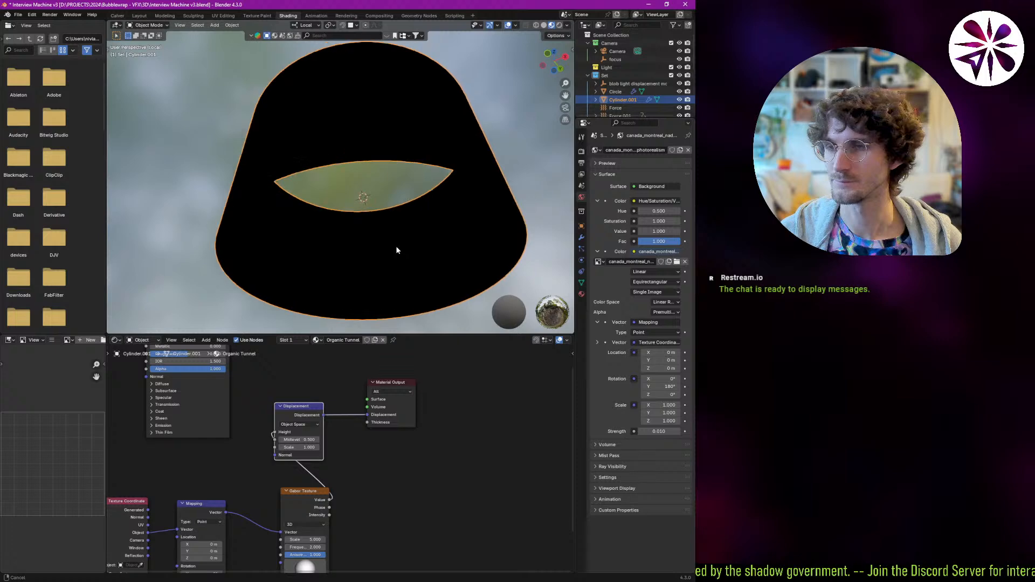
middle_click_drag(328, 401, 329, 398)
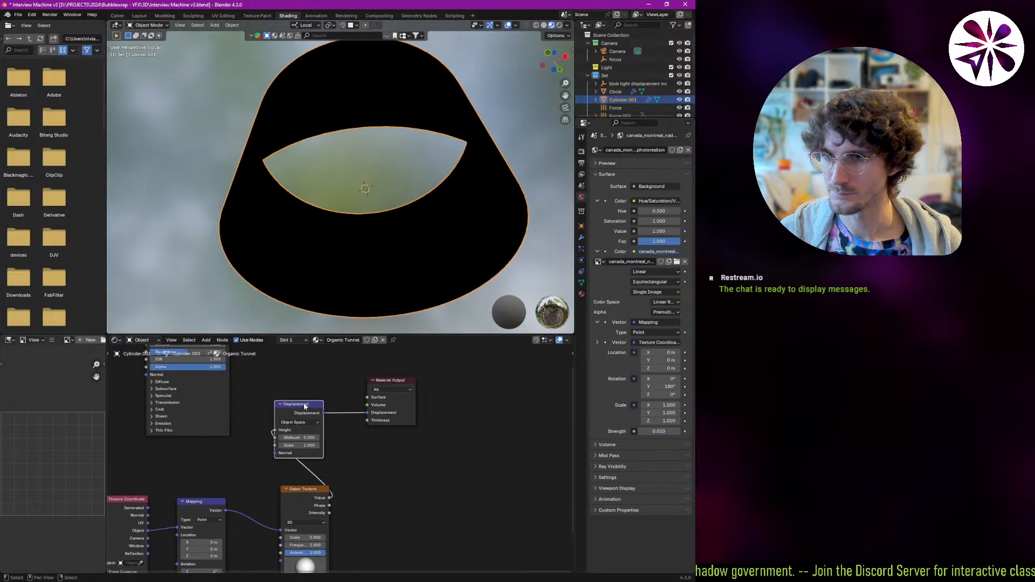
mouse_move(304, 404)
left_mouse_down()
mouse_move(324, 397)
mouse_move(316, 398)
left_mouse_up()
Switch the render engine to EEVEE and check its Performance settings.
left_click(581, 151)
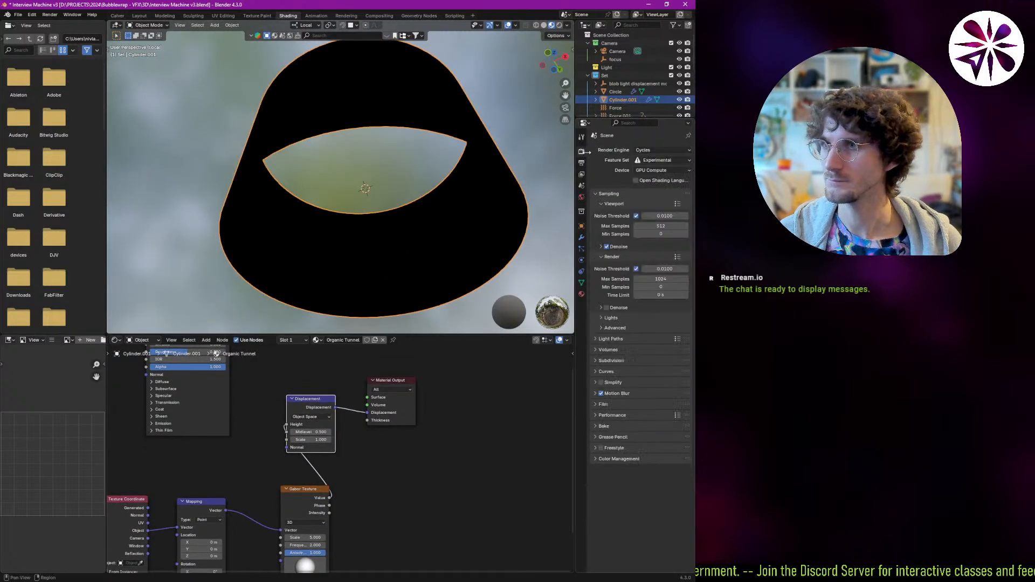
left_click(650, 150)
left_click(650, 159)
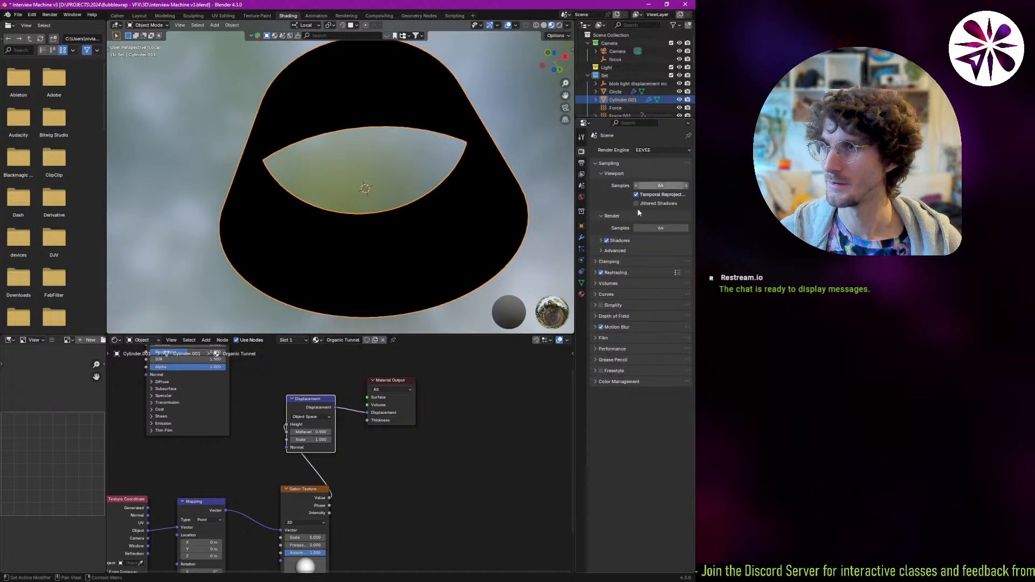
left_click(613, 349)
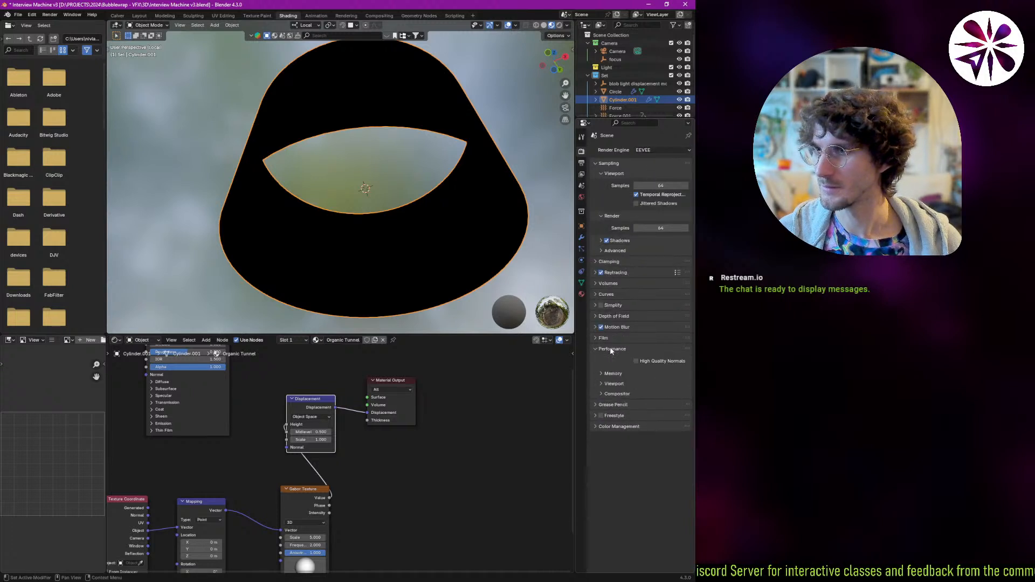
left_click(610, 348)
Set the Organic Tunnel material's displacement method to Displacement Only.
left_click(581, 294)
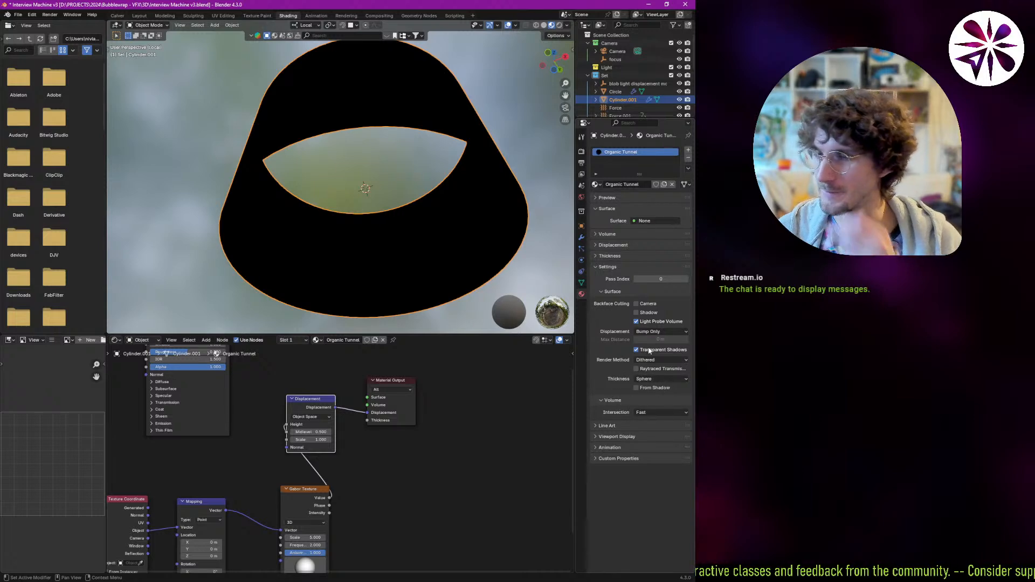
left_click(660, 331)
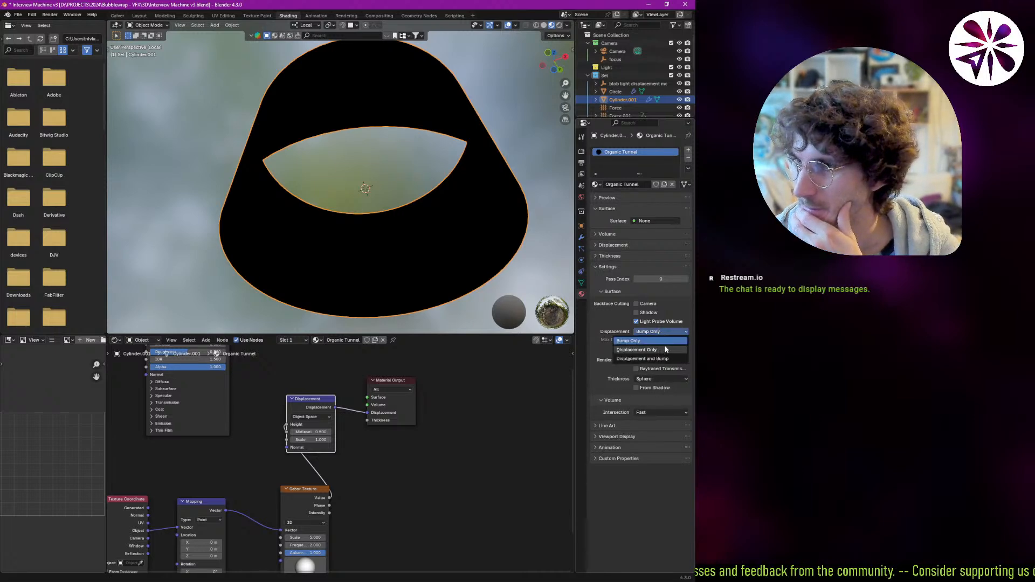
left_click(660, 349)
middle_click_drag(423, 287, 367, 204)
Connect the Principled BSDF to the Material Output's Surface input and inspect the displaced tube.
middle_click_drag(271, 405, 271, 467)
left_click_drag(234, 386, 368, 459)
mouse_move(368, 244)
middle_mouse_down()
mouse_move(389, 253)
mouse_move(396, 281)
mouse_move(342, 249)
mouse_move(395, 260)
mouse_move(390, 221)
mouse_move(378, 255)
middle_mouse_up()
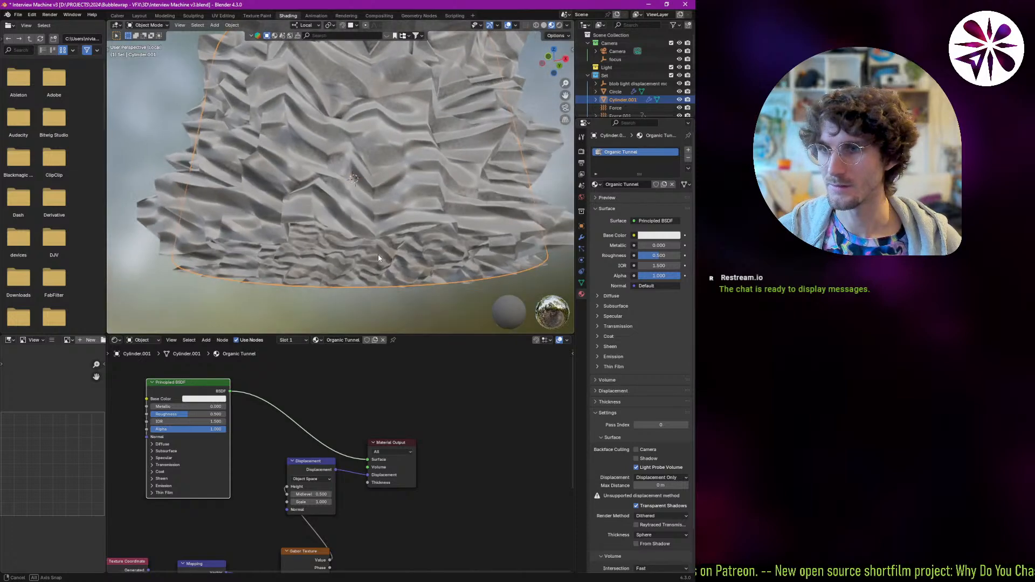
middle_click_drag(340, 409, 344, 357)
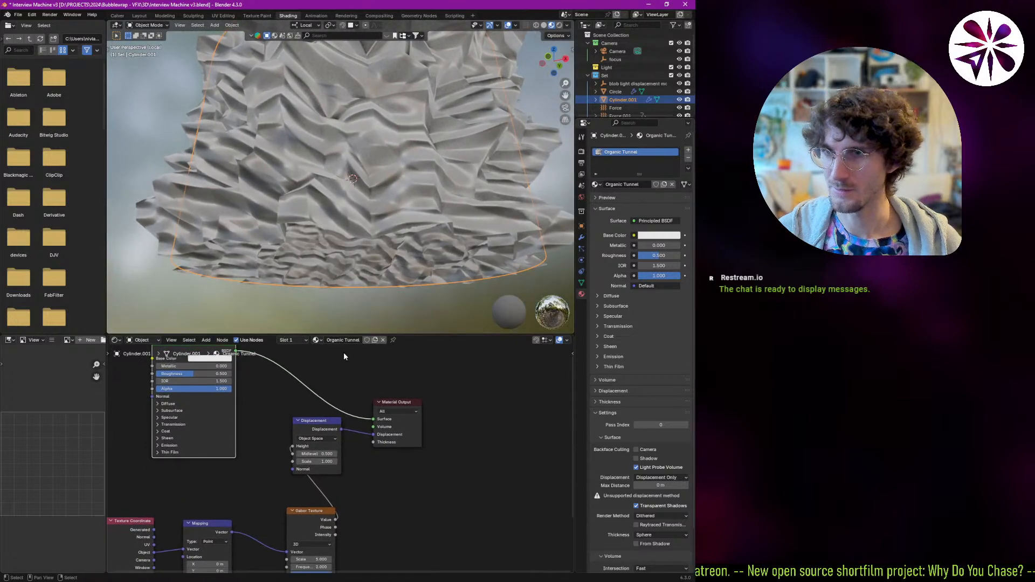
Raise the Subdivision modifier's viewport levels to 4 for finer displacement detail.
left_click(581, 238)
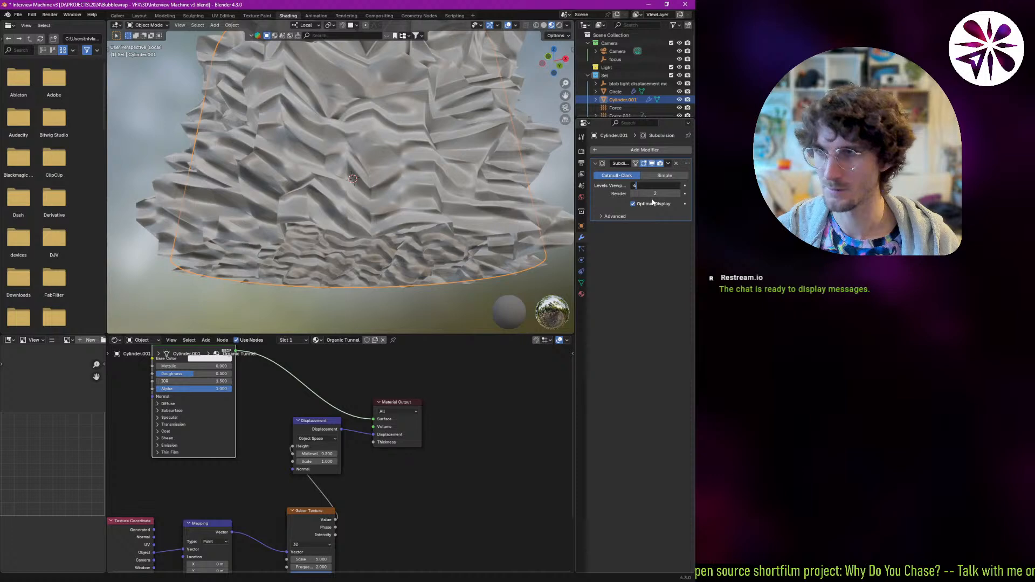
key("Return")
middle_click_drag(410, 215, 443, 227)
Set the Displacement node's Midlevel to 1.
middle_click_drag(317, 463, 313, 453)
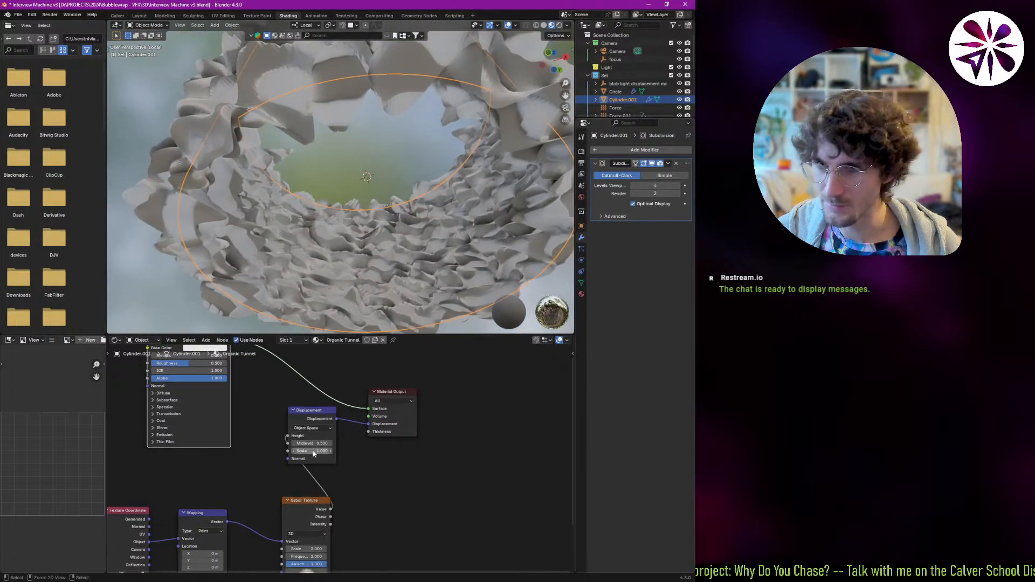
scroll(313, 454, "up", 1)
mouse_move(303, 443)
left_mouse_down()
mouse_move(345, 442)
mouse_move(285, 443)
mouse_move(302, 440)
left_mouse_up()
type("1")
key("Return")
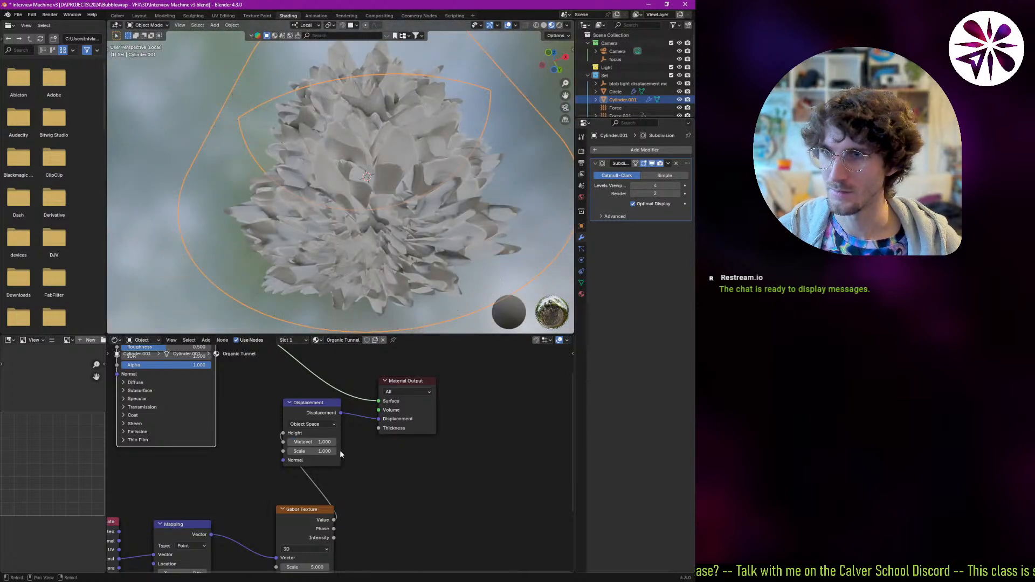
Reposition the Gabor Texture node and set its Scale to 1.9 and Frequency to 5.6.
middle_click_drag(318, 442, 335, 462)
left_click_drag(334, 463, 302, 467)
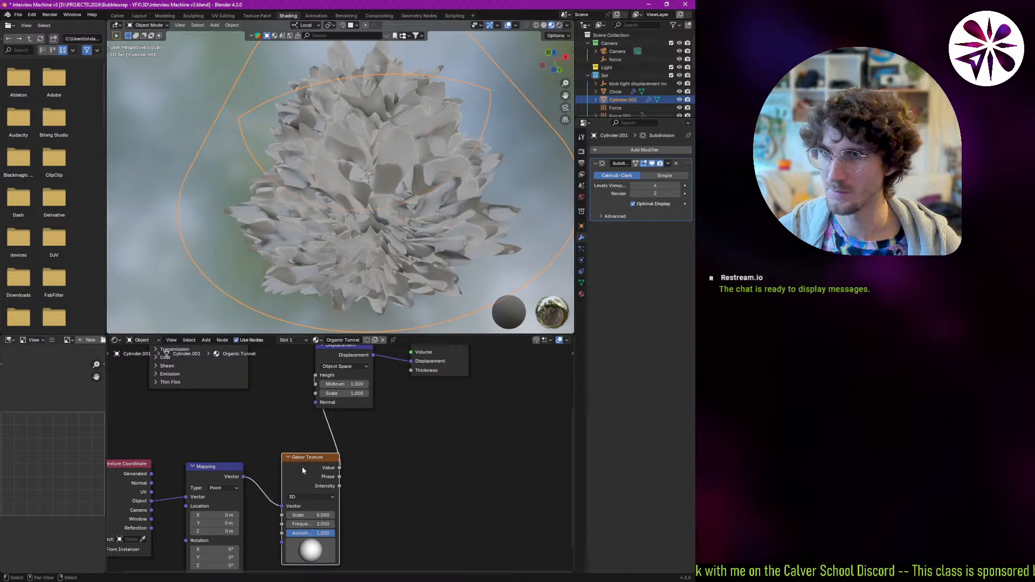
middle_click_drag(371, 233, 361, 236)
key("space")
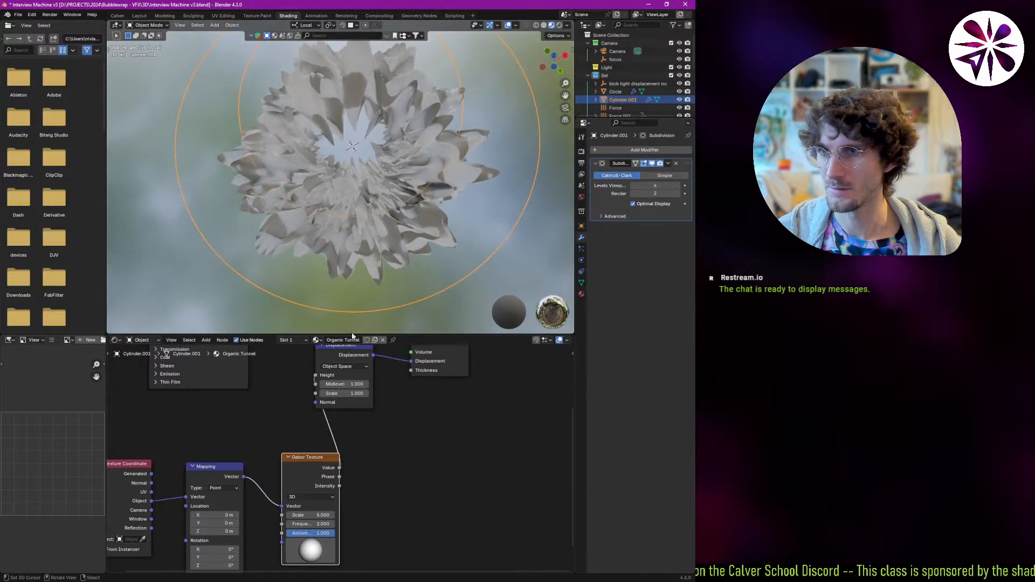
middle_click_drag(322, 413, 331, 418)
middle_click_drag(324, 458, 360, 401)
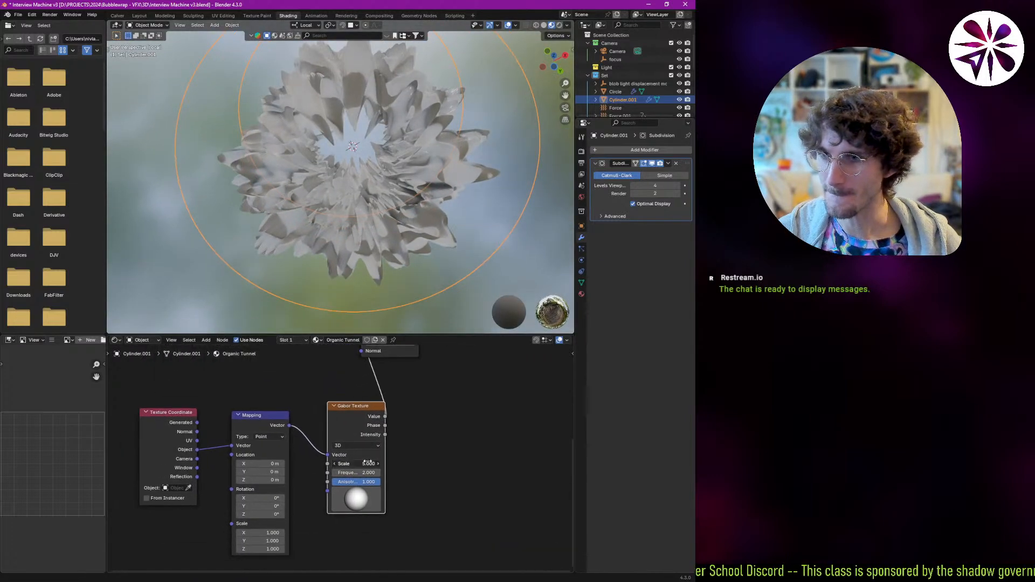
mouse_move(369, 462)
left_mouse_down()
mouse_move(409, 462)
mouse_move(359, 465)
mouse_move(378, 469)
left_mouse_up()
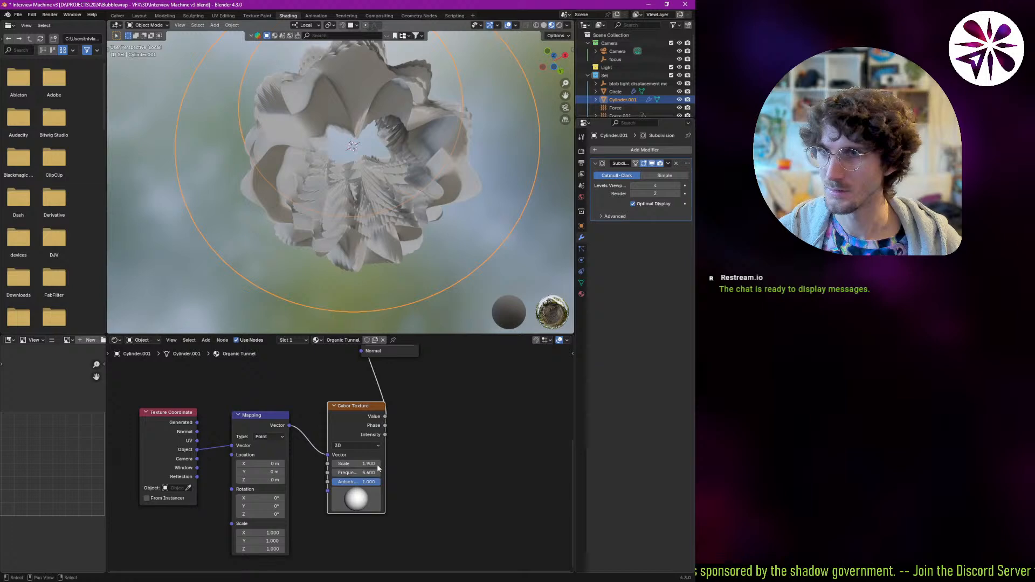
middle_click_drag(378, 259, 333, 293)
Insert a Color Ramp node between the Gabor Texture's Value and the Displacement node's Height.
middle_click_drag(360, 452, 354, 461)
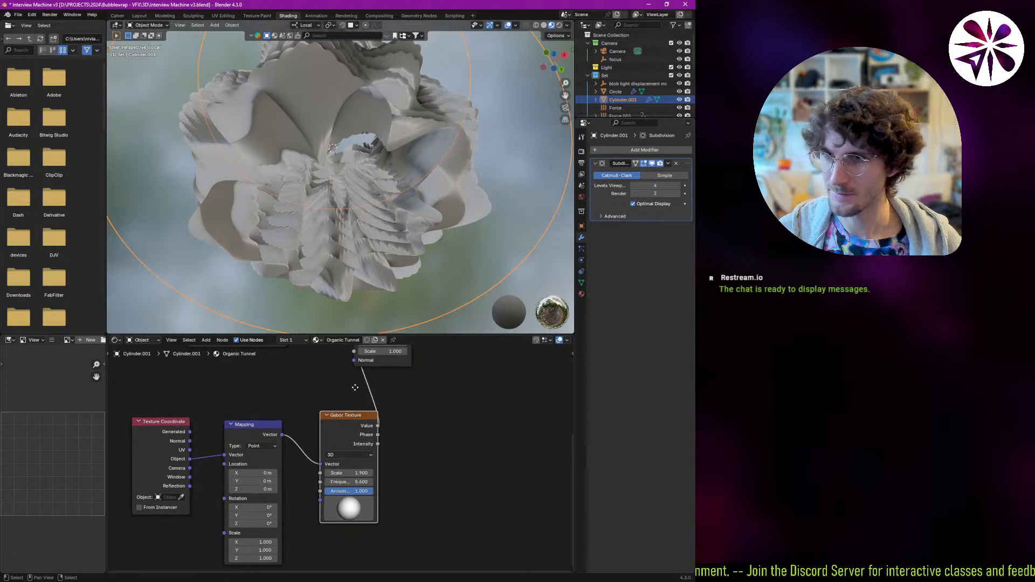
middle_click_drag(355, 387, 323, 405)
key("shift+a")
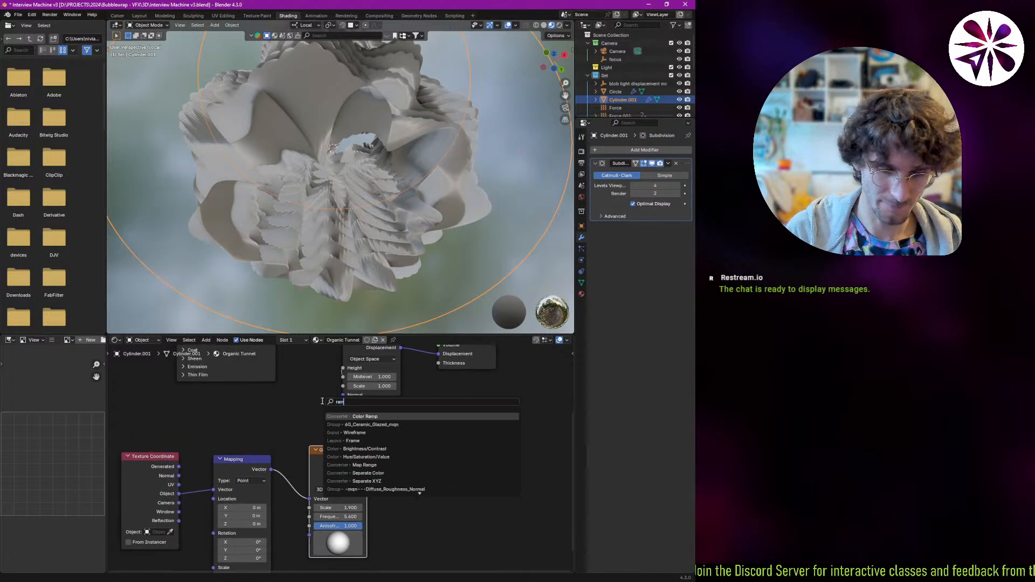
key("Return")
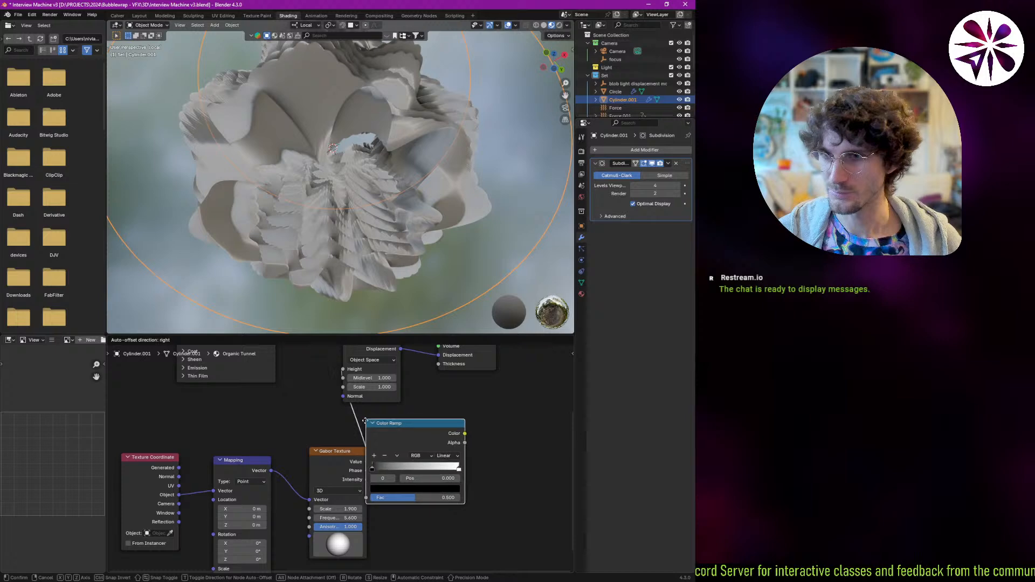
left_click(397, 416)
Move the Color Ramp's white stop to about 0.46 and switch its interpolation to Ease.
middle_click_drag(403, 438, 313, 428)
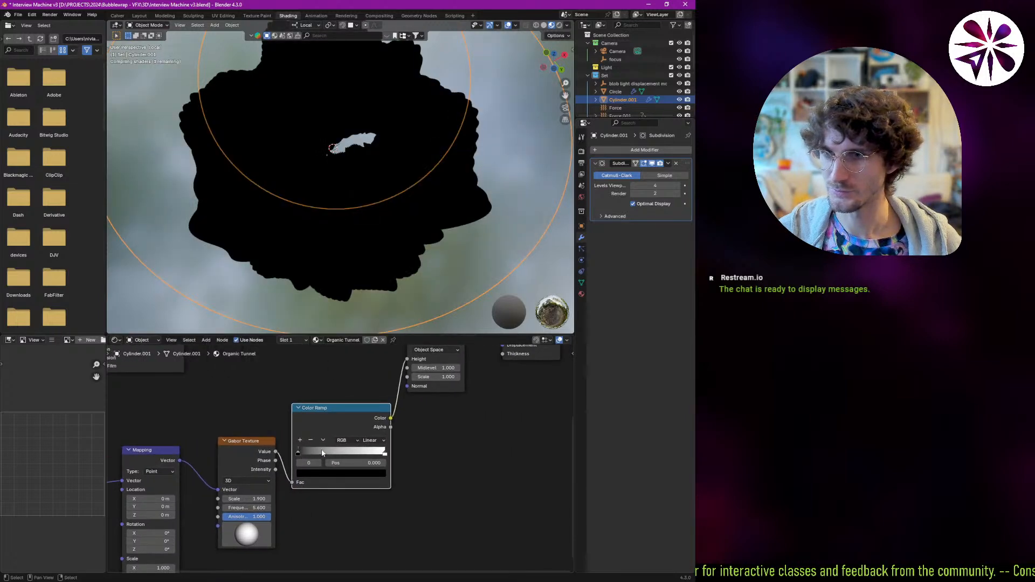
mouse_move(323, 453)
left_mouse_down()
mouse_move(372, 454)
mouse_move(328, 454)
left_mouse_up()
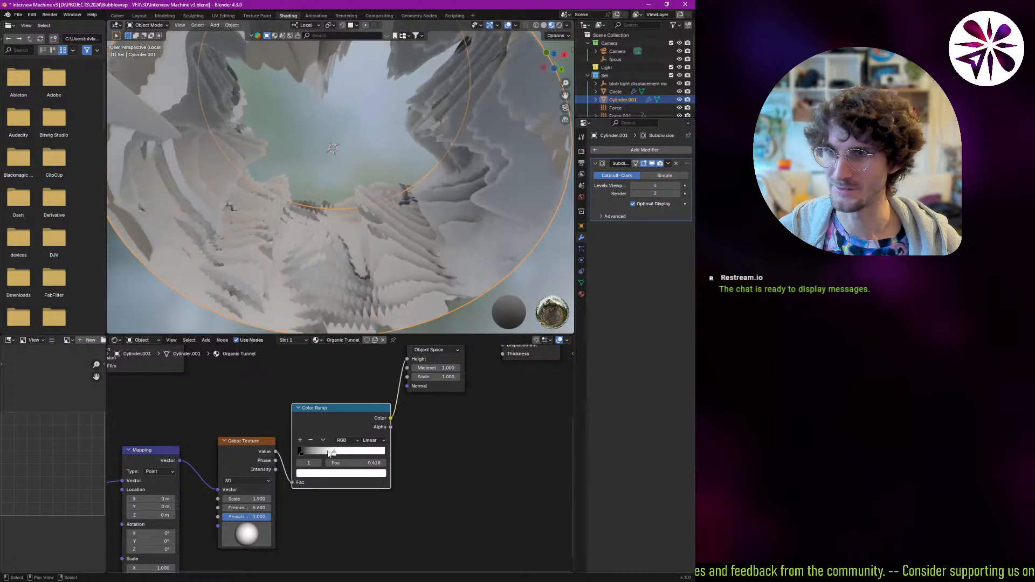
mouse_move(361, 256)
middle_mouse_down()
mouse_move(331, 266)
mouse_move(393, 234)
mouse_move(353, 243)
middle_mouse_up()
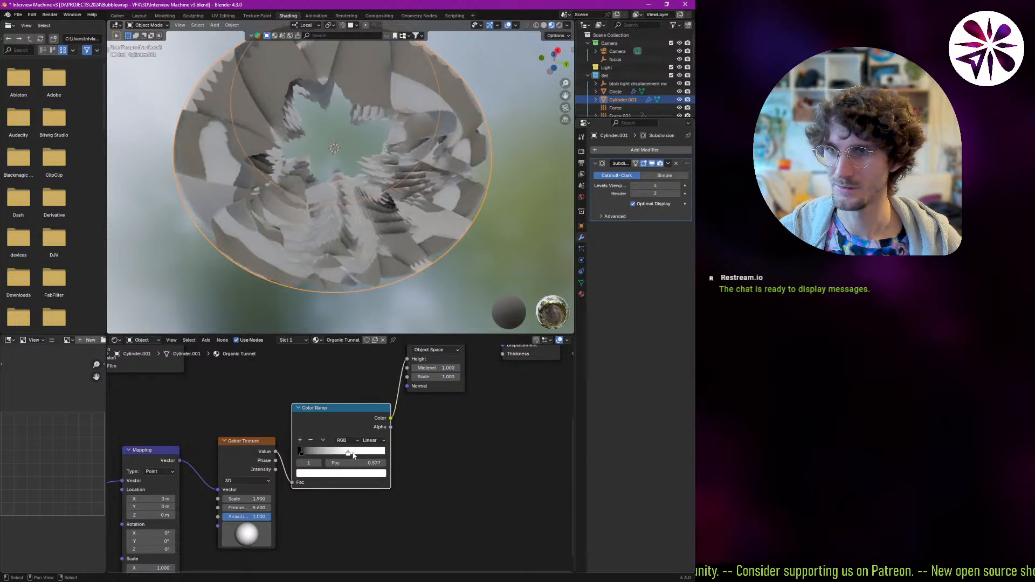
left_click_drag(336, 456, 343, 451)
left_click(372, 461)
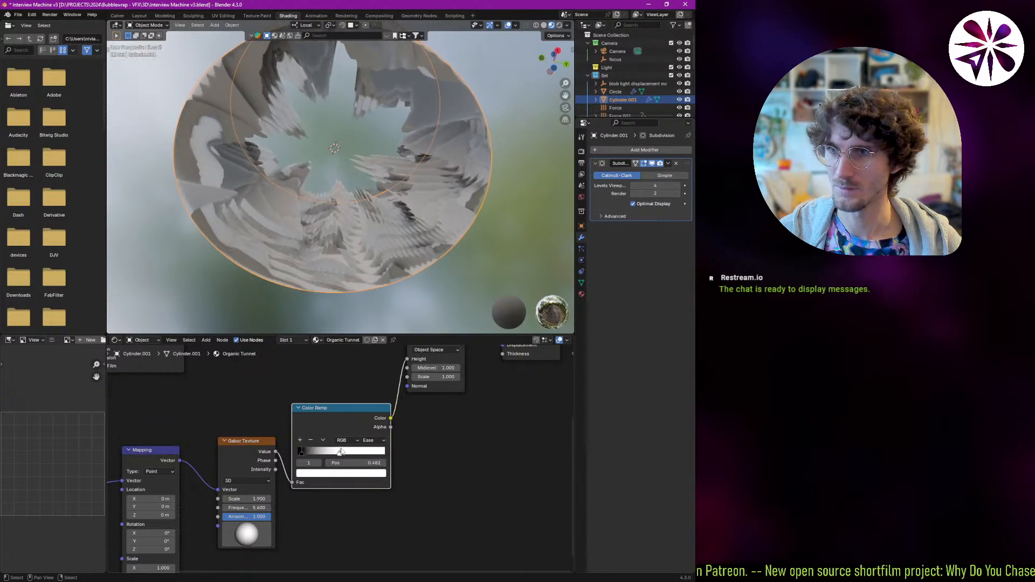
Rotate the Gabor Texture's orientation sphere to redirect the displacement ridges, examining the tube from different angles.
left_click_drag(243, 545, 241, 554)
middle_click_drag(270, 516, 276, 501)
middle_click_drag(346, 255, 315, 261)
middle_click_drag(232, 502, 296, 421)
mouse_move(234, 489)
left_mouse_down()
mouse_move(259, 490)
mouse_move(229, 490)
left_mouse_up()
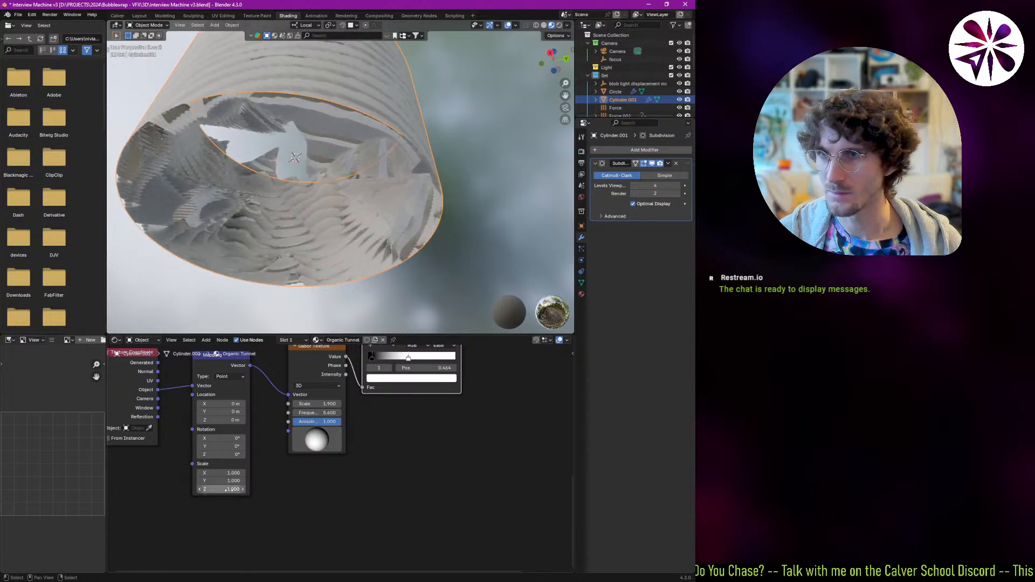
mouse_move(316, 439)
left_mouse_down()
mouse_move(316, 459)
mouse_move(334, 464)
mouse_move(332, 442)
left_mouse_up()
middle_click_drag(277, 232, 255, 255)
middle_click_drag(316, 431, 302, 463)
middle_click_drag(288, 391, 301, 428)
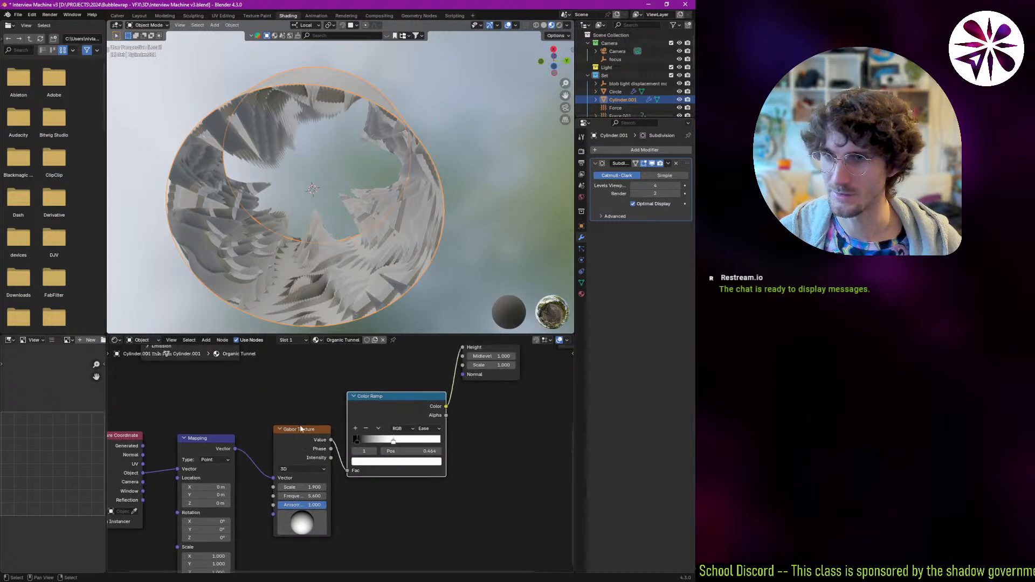
Add a Noise Texture below the Gabor Texture, feed it the Mapping vector, and connect its Fac to the Color Ramp's Fac.
left_click(282, 395)
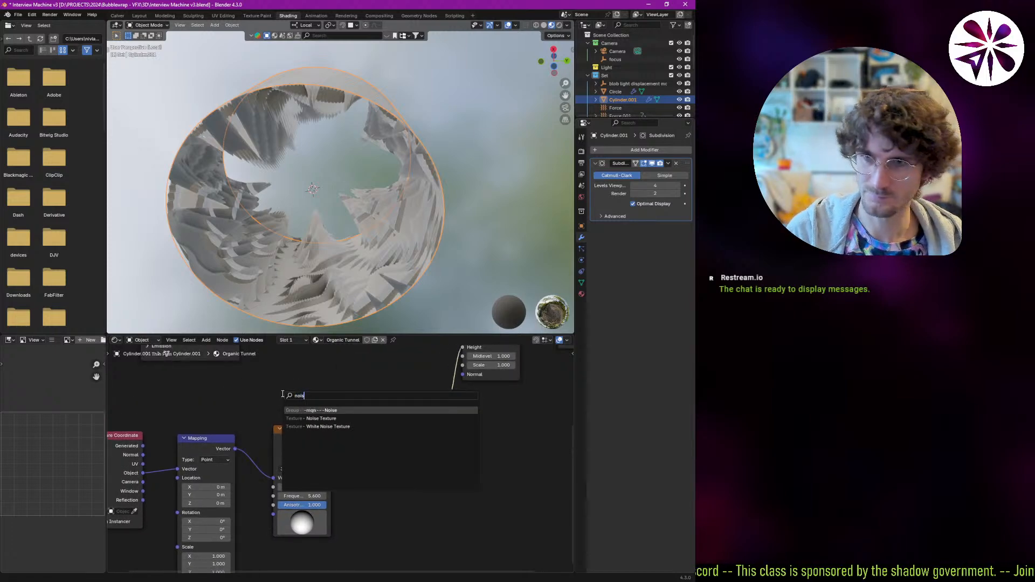
key("Down")
key("Return")
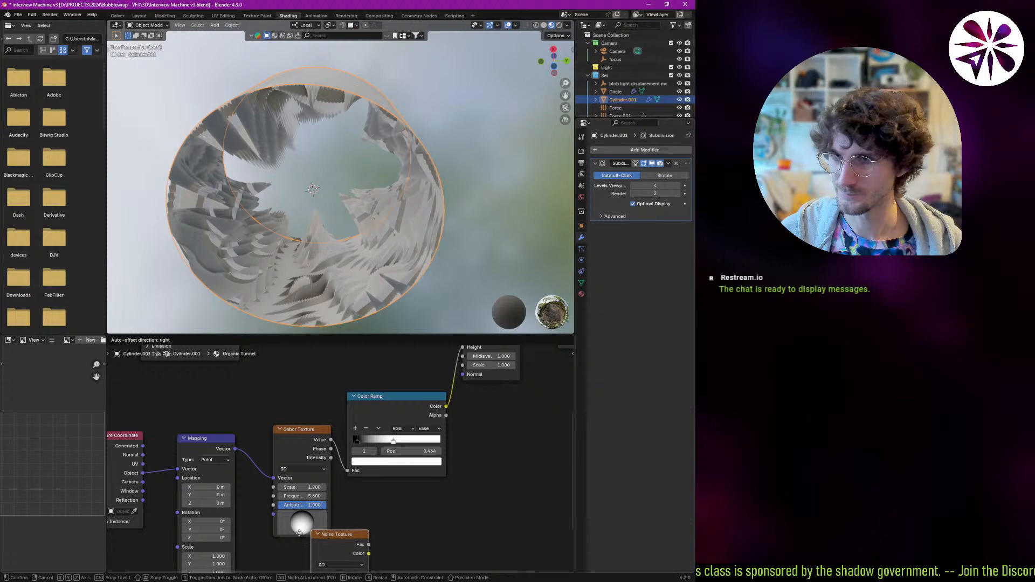
left_click(269, 546)
middle_click_drag(282, 455, 282, 422)
right_click_drag(260, 483, 262, 482, "alt")
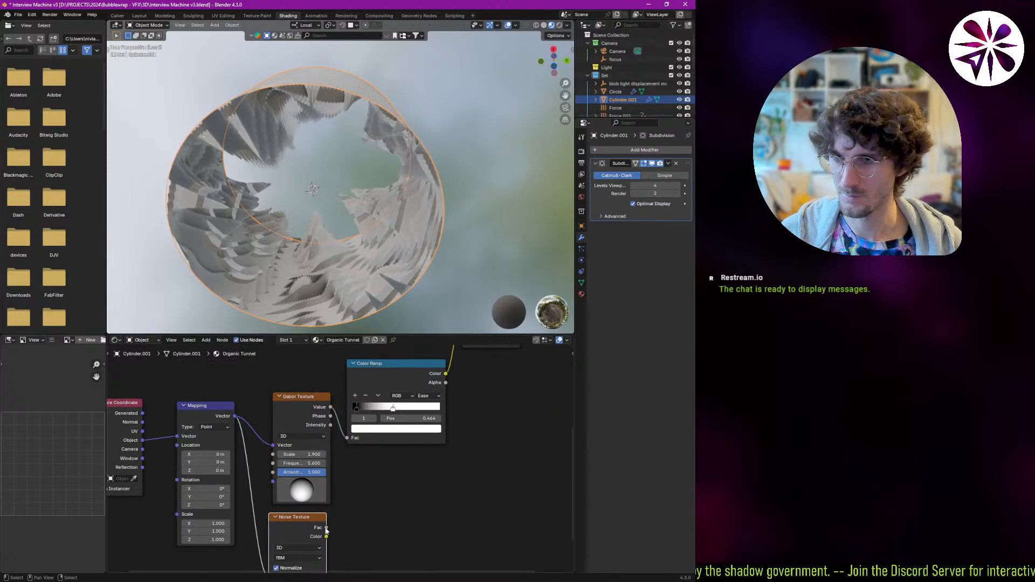
left_click_drag(360, 443, 352, 439)
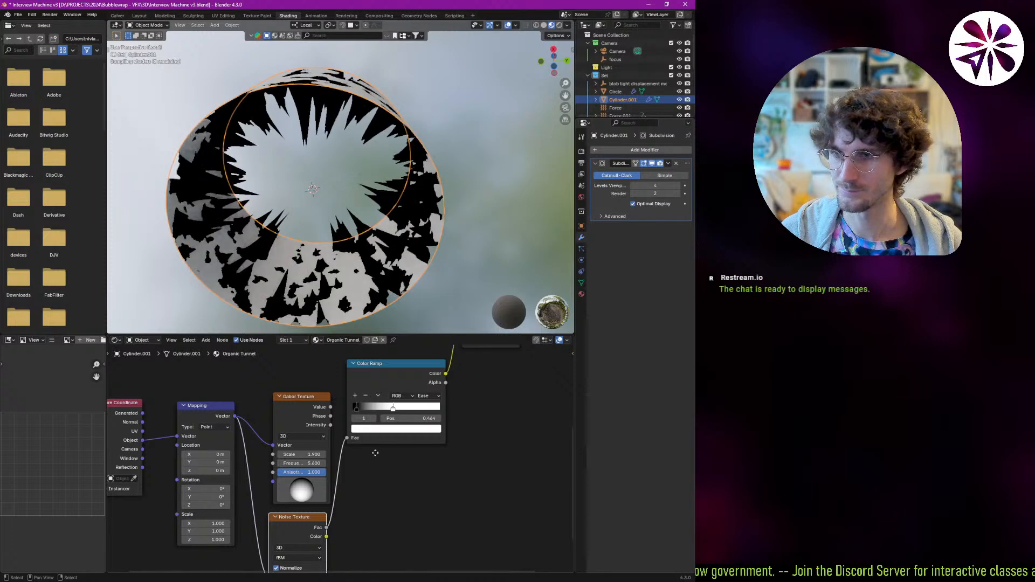
Align the Noise Texture node under the Gabor Texture and set its Scale to 1.3 and Detail to 4.6.
middle_click_drag(375, 423, 370, 426)
mouse_move(389, 411)
left_mouse_down()
mouse_move(423, 413)
mouse_move(394, 413)
left_mouse_up()
middle_click_drag(340, 517, 345, 439)
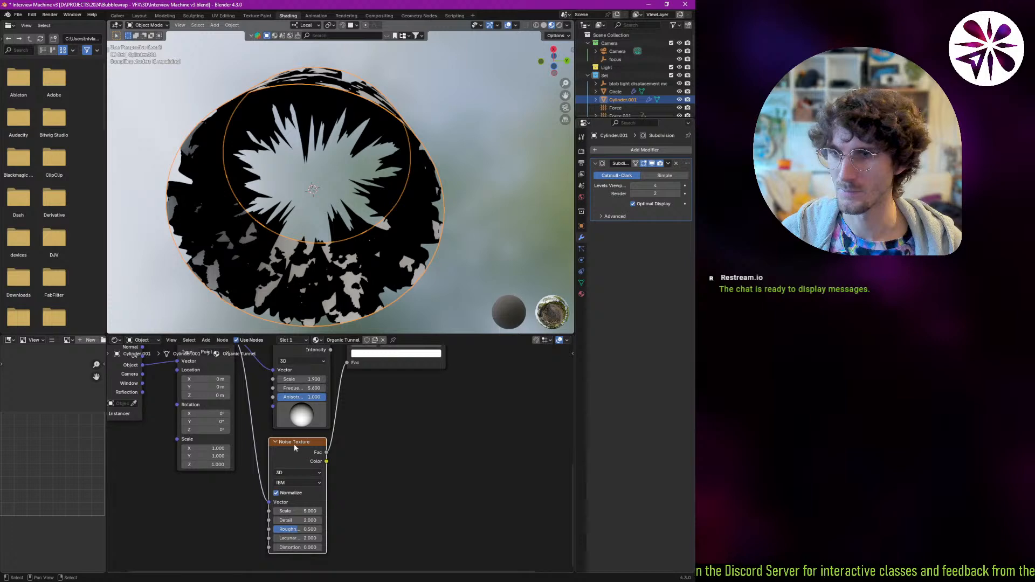
left_click_drag(303, 461, 307, 466)
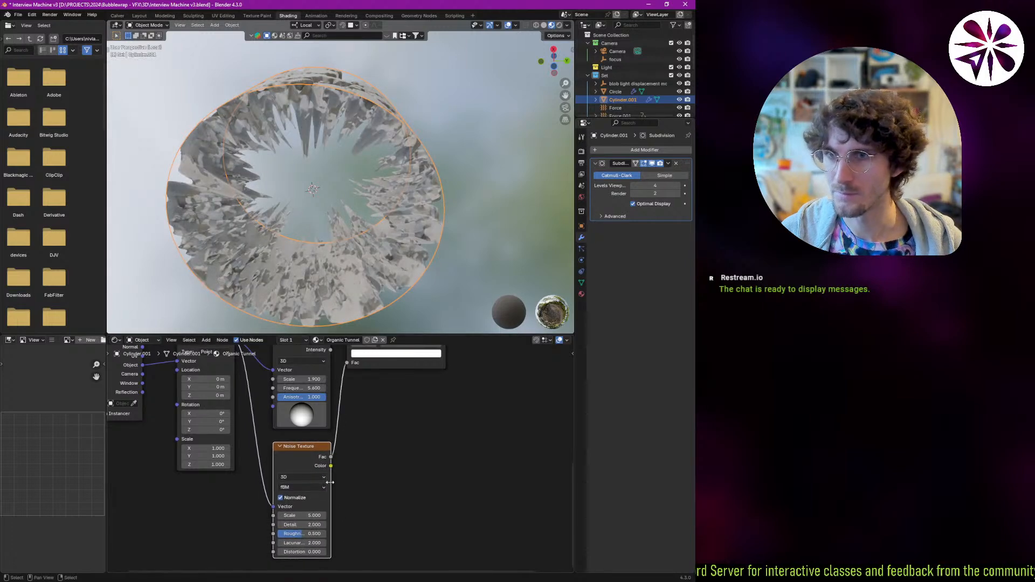
mouse_move(306, 512)
left_mouse_down()
mouse_move(295, 516)
mouse_move(305, 514)
left_mouse_up()
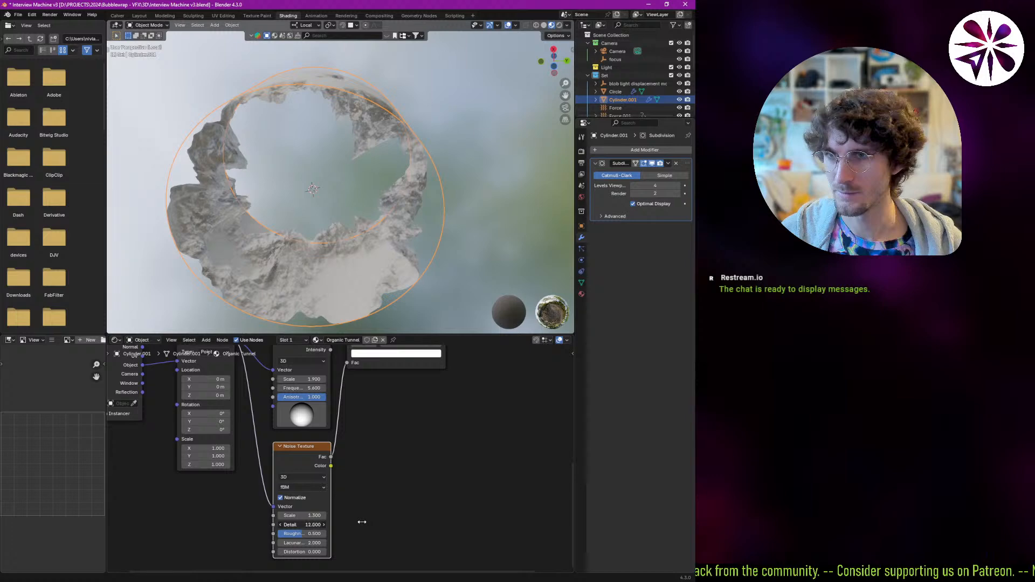
scroll(295, 253, "up", 6)
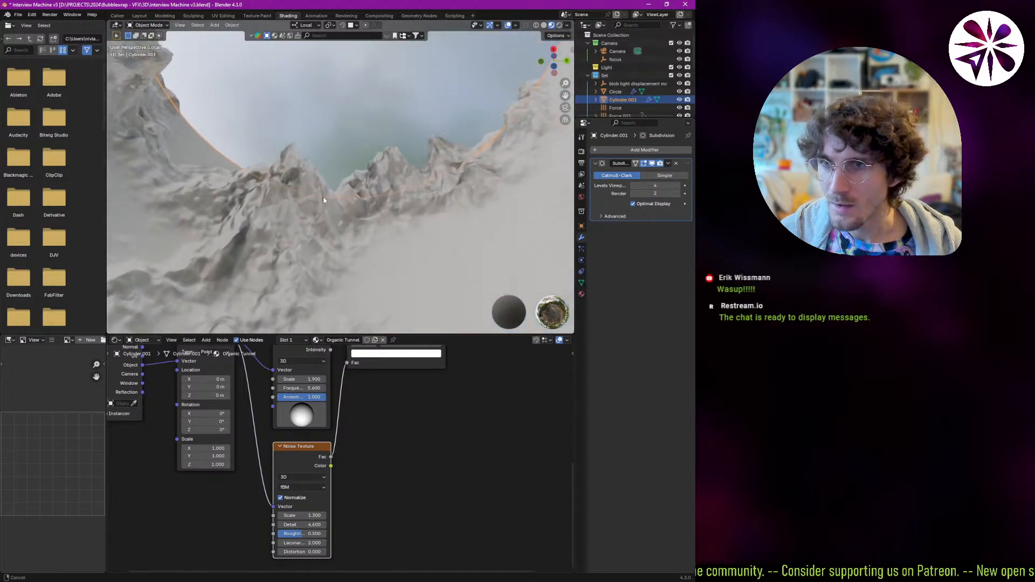
scroll(307, 229, "down", 3)
scroll(316, 286, "down", 5)
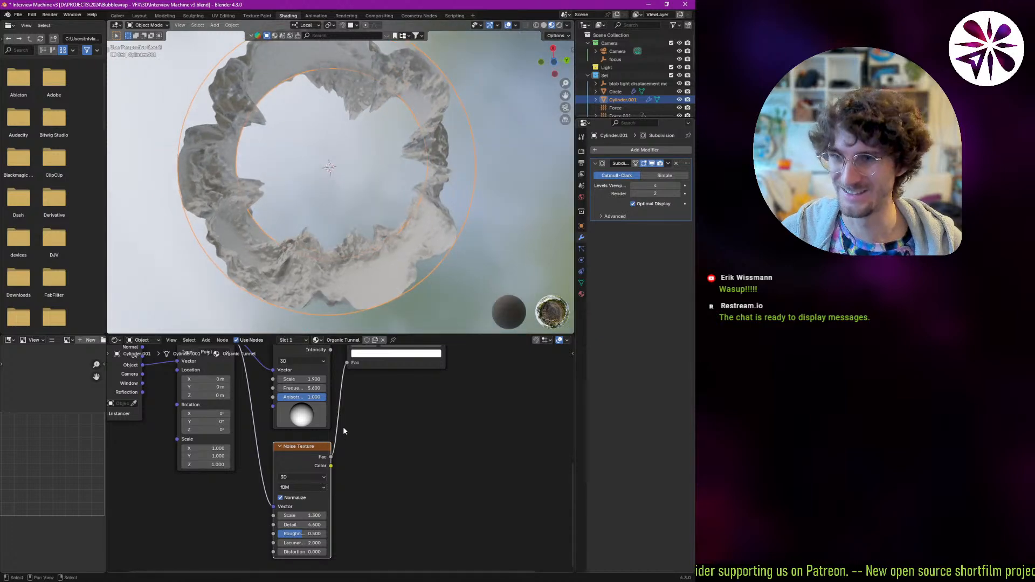
Move the Color Ramp's white stop to about 0.57 and lower the Noise Texture's Detail to 2.4.
scroll(367, 423, "up", 3, "shift")
left_click_drag(391, 398, 393, 401)
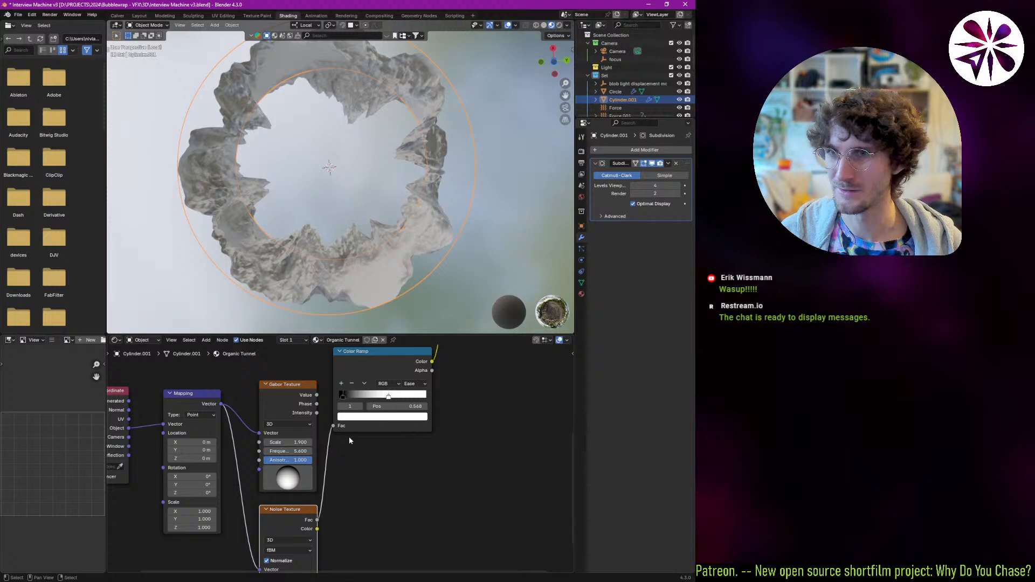
scroll(349, 441, "down", 4, "shift")
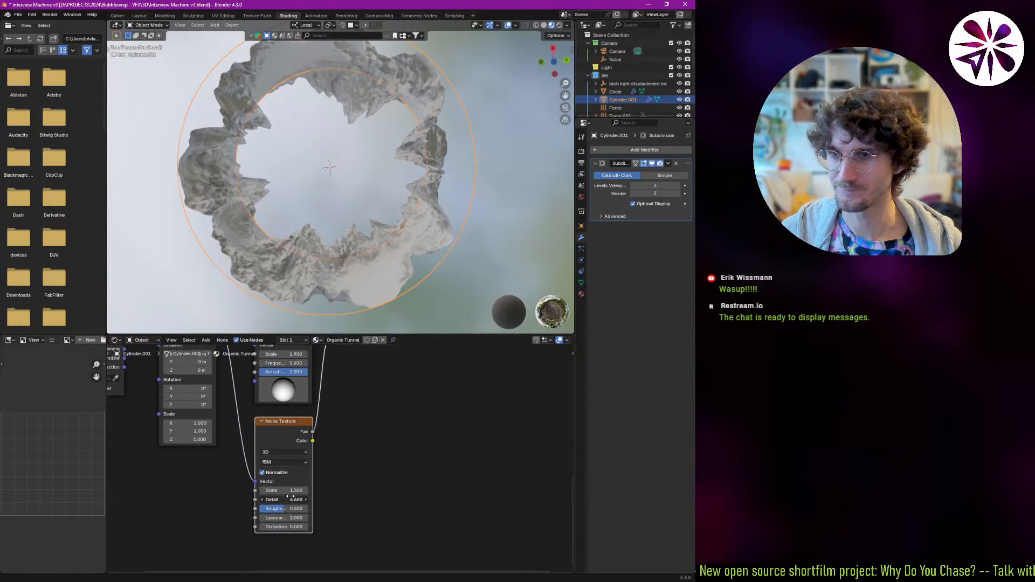
left_click_drag(291, 496, 273, 495)
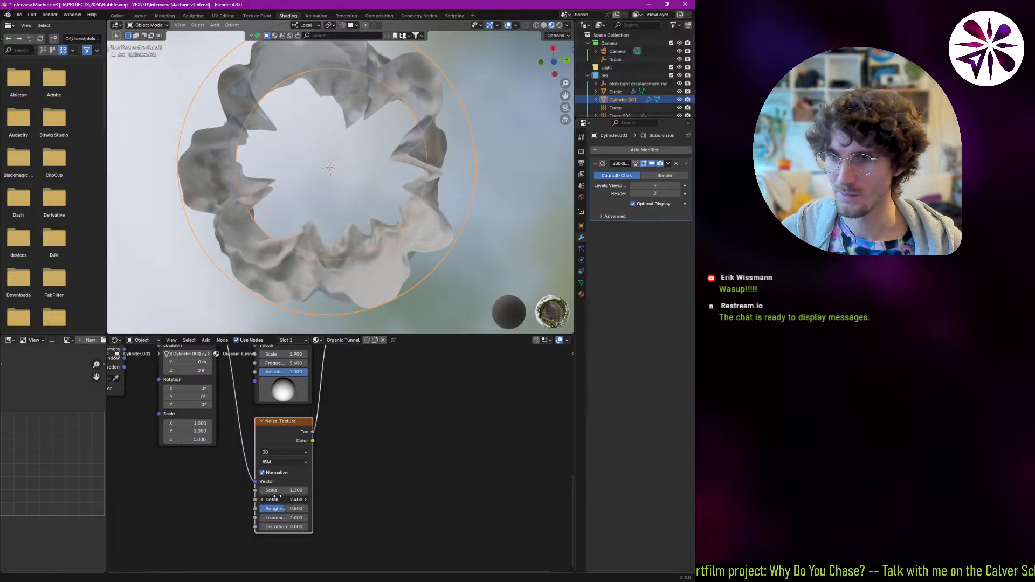
middle_click_drag(317, 460, 303, 558)
Try moving the Color Ramp's black stop to 0.2 and varying the Noise Texture's Roughness, restoring both.
left_click(322, 406)
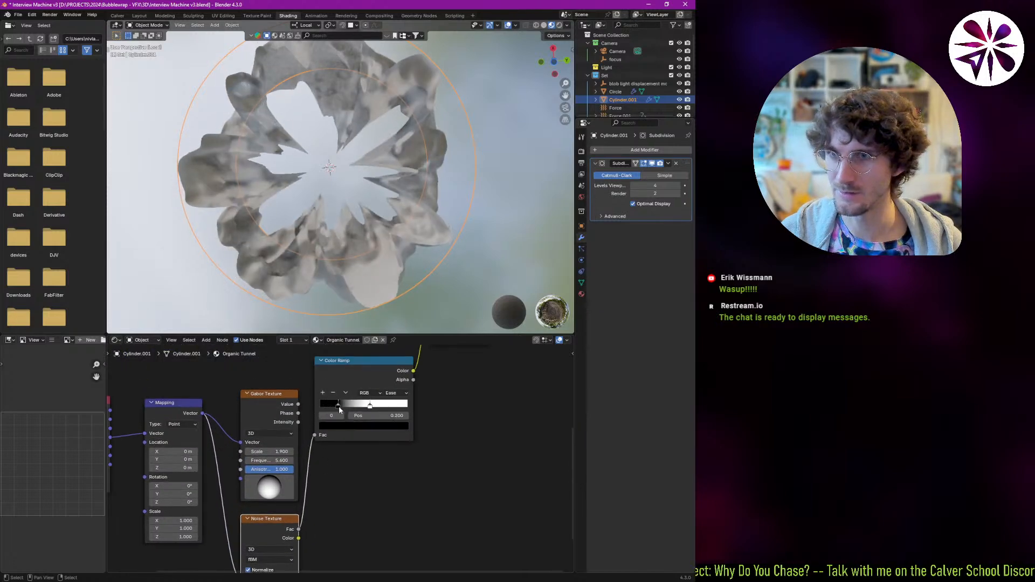
middle_click_drag(317, 486, 324, 390)
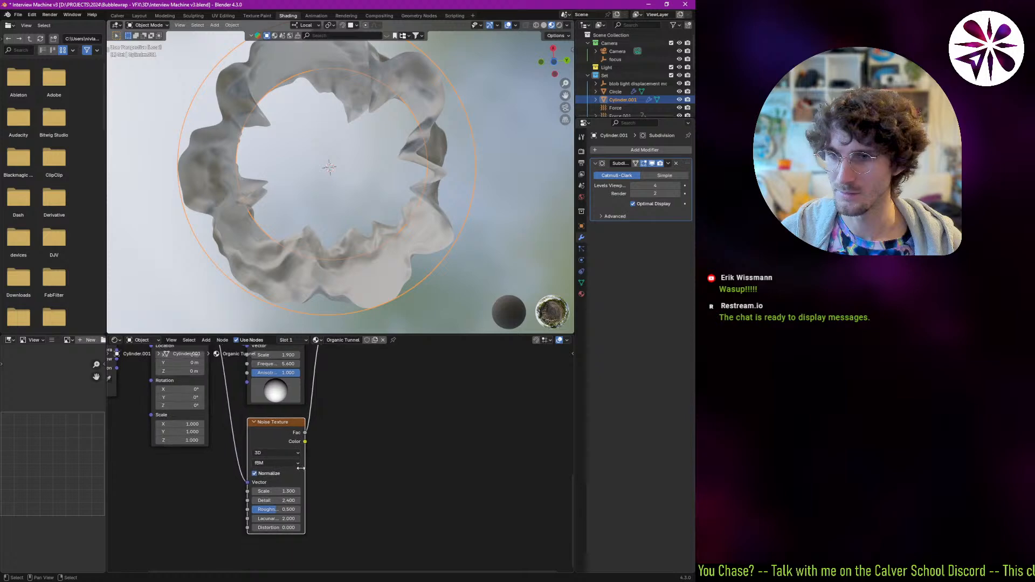
left_click_drag(288, 509, 282, 509)
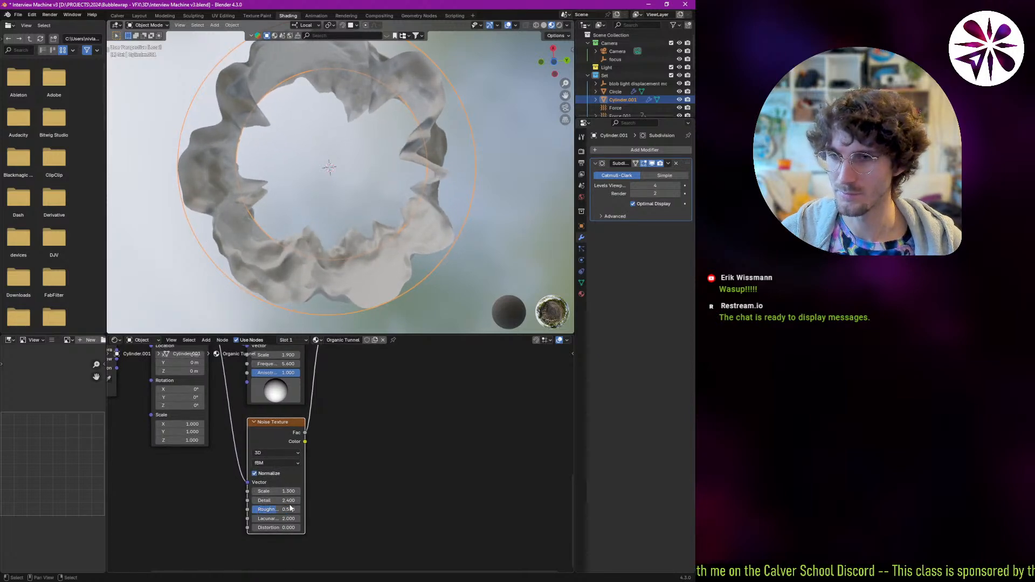
middle_click_drag(332, 441, 328, 432)
mouse_move(279, 514)
left_mouse_down()
mouse_move(269, 514)
mouse_move(280, 509)
left_mouse_up()
key("ctrl+z")
middle_click_drag(341, 422, 303, 515)
mouse_move(315, 433)
middle_mouse_down()
mouse_move(301, 479)
mouse_move(311, 452)
middle_mouse_up()
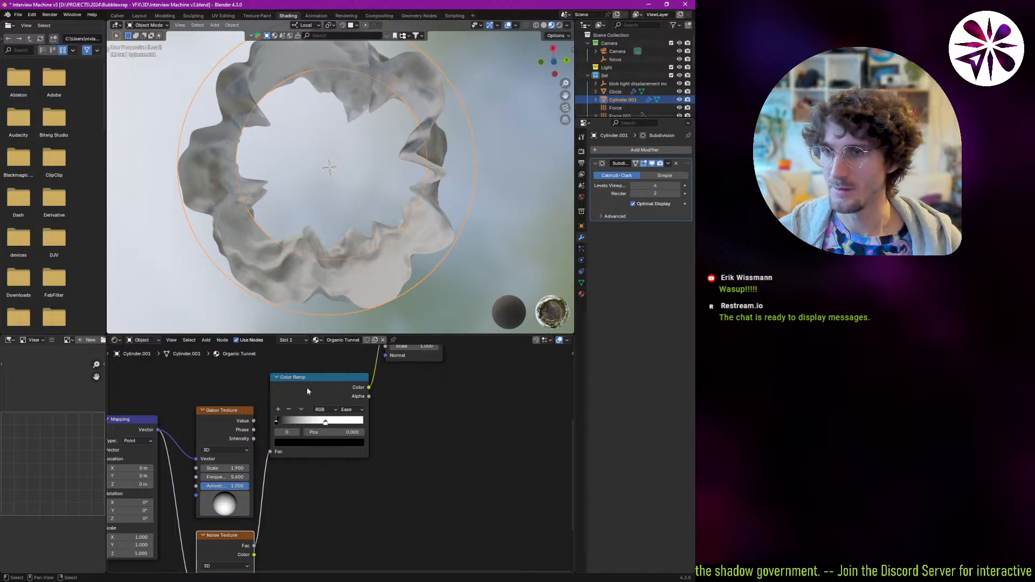
Insert an RGB Curves node between the Noise Texture and Color Ramp, and bend its curve downward at about 0.61, 0.475.
middle_click_drag(352, 293, 372, 313)
middle_click_drag(314, 406, 318, 429)
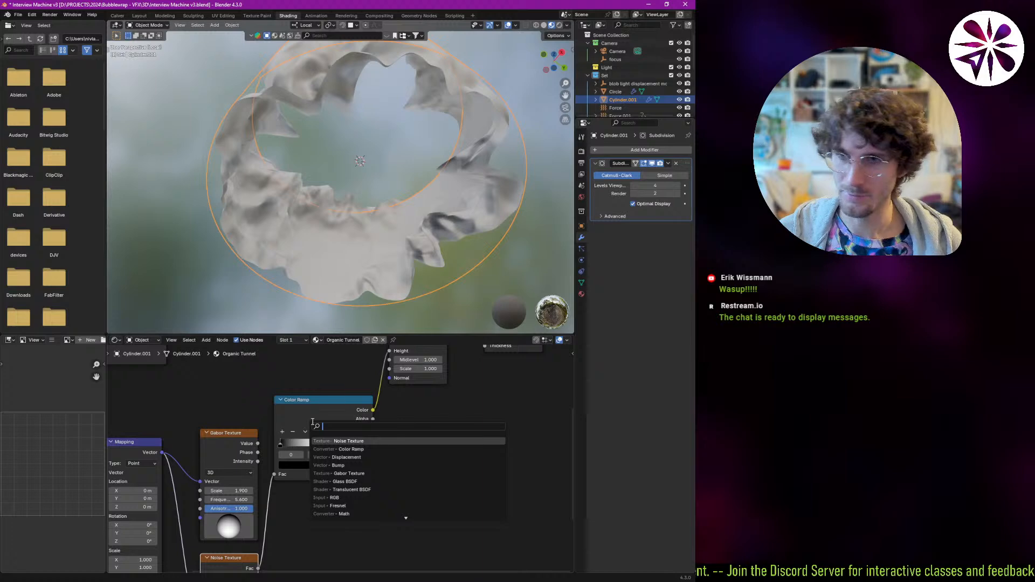
key("Return")
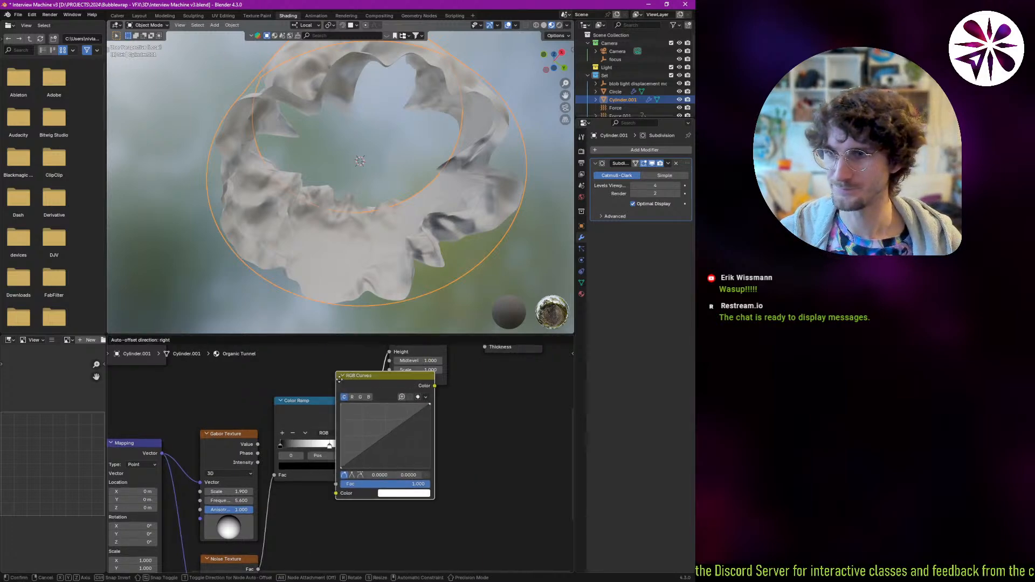
left_click(299, 487)
middle_click_drag(300, 491, 280, 384)
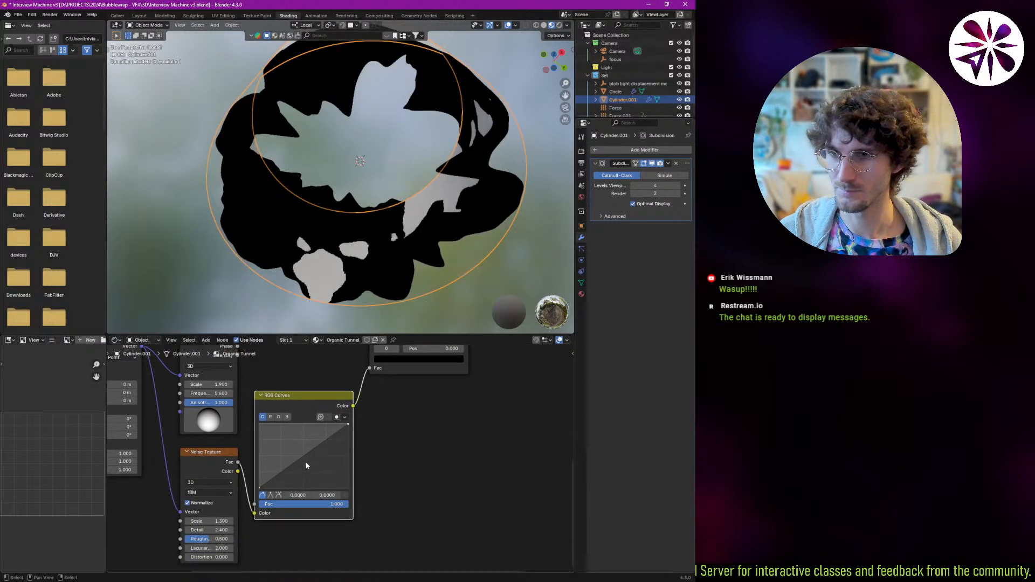
mouse_move(319, 446)
left_mouse_down()
mouse_move(298, 437)
mouse_move(318, 465)
left_mouse_up()
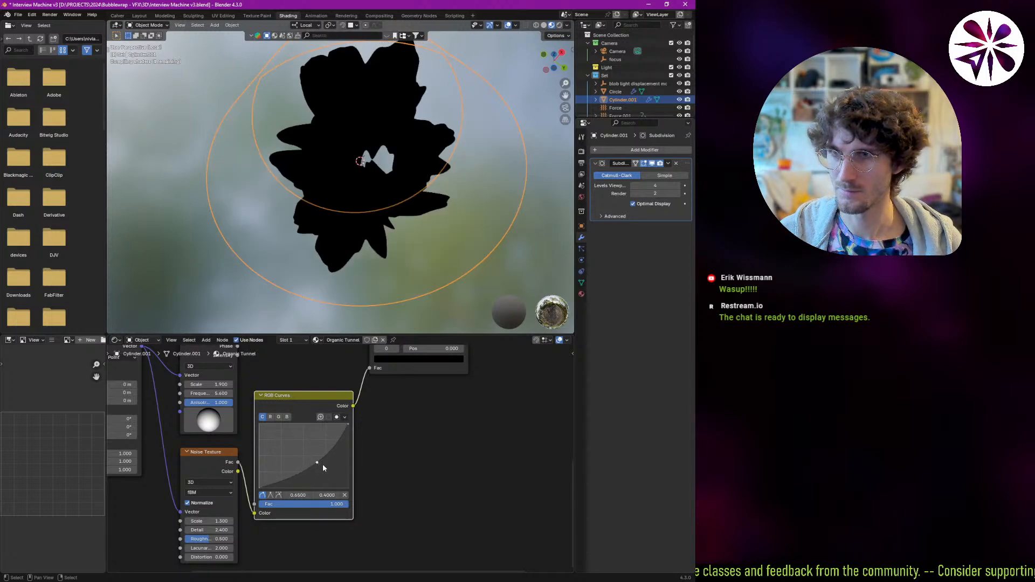
middle_click_drag(365, 435, 332, 438)
Reconnect the Noise Texture's Fac directly to the Color Ramp and move the RGB Curves node between the Color Ramp and Displacement.
key("g")
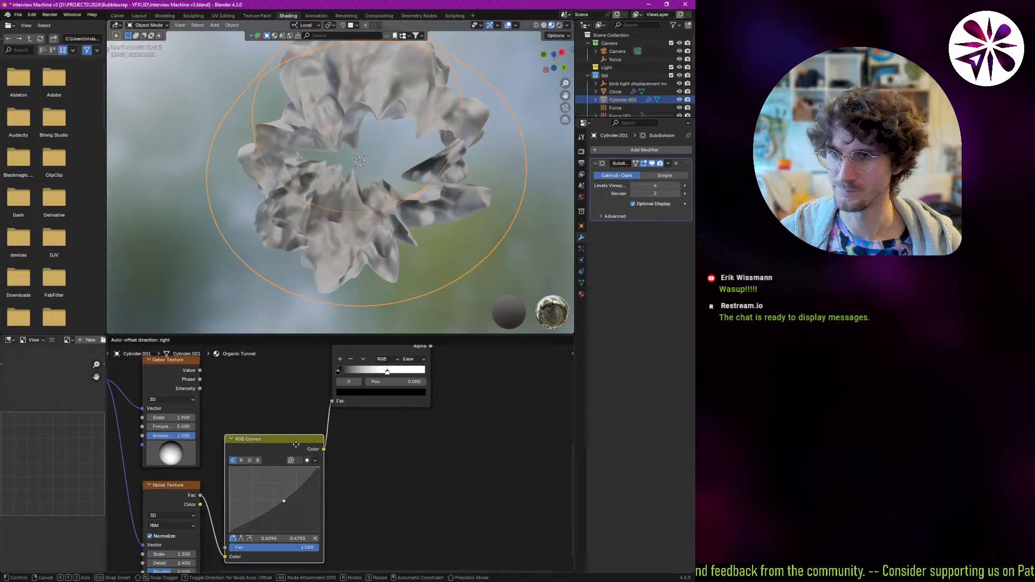
key("x")
left_click(466, 449)
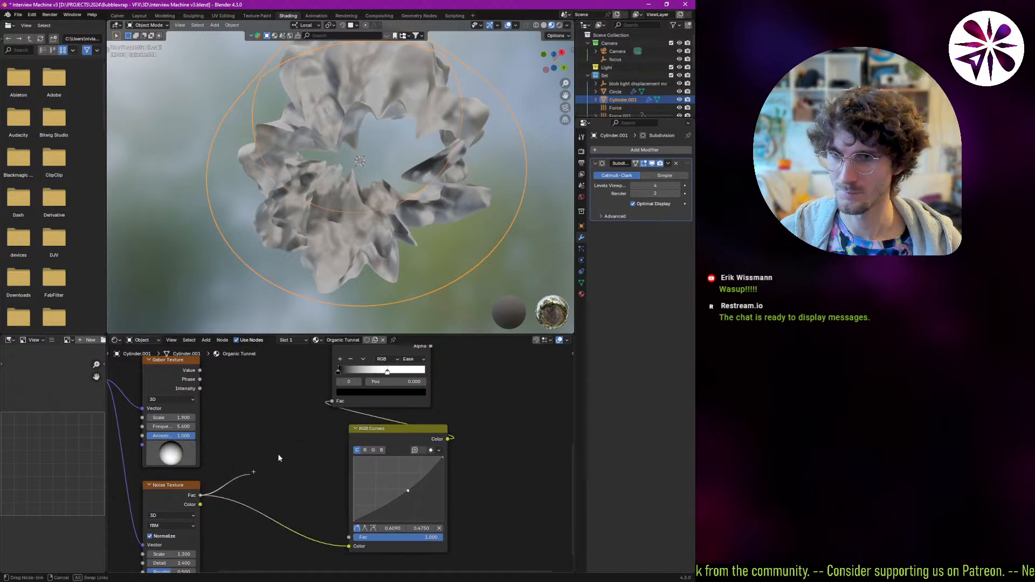
left_click_drag(327, 407, 331, 402)
middle_click_drag(376, 347, 350, 384)
left_click_drag(350, 384, 279, 449)
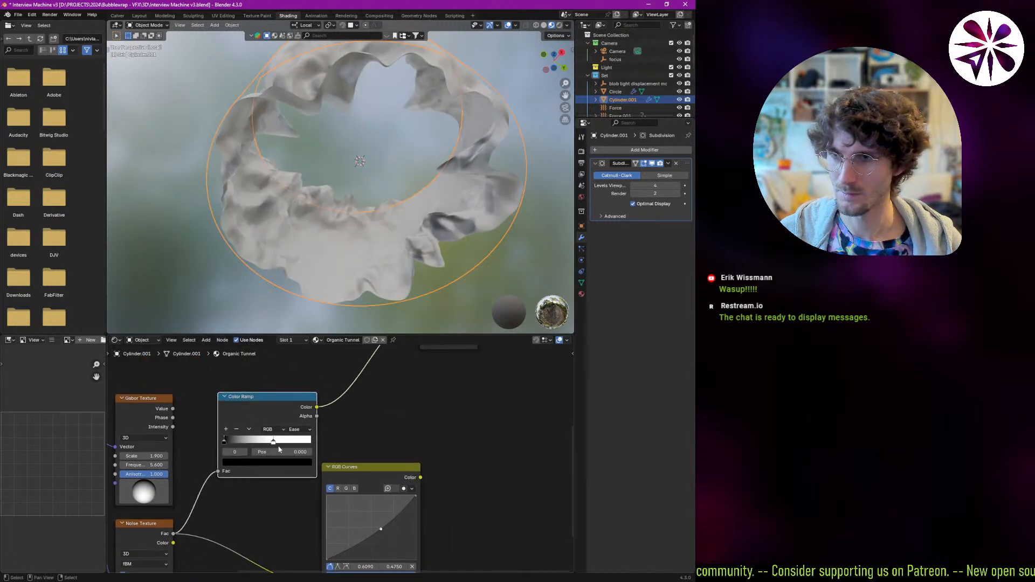
left_click_drag(406, 473, 402, 372)
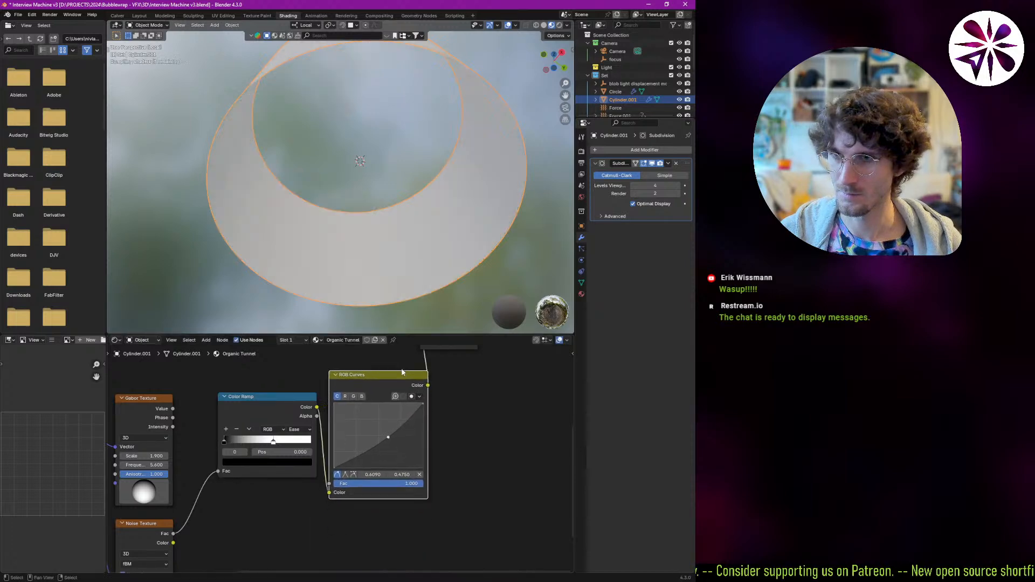
Bow the RGB Curves upward by moving its control point to about 0.41, 0.68.
middle_click_drag(398, 438, 332, 439)
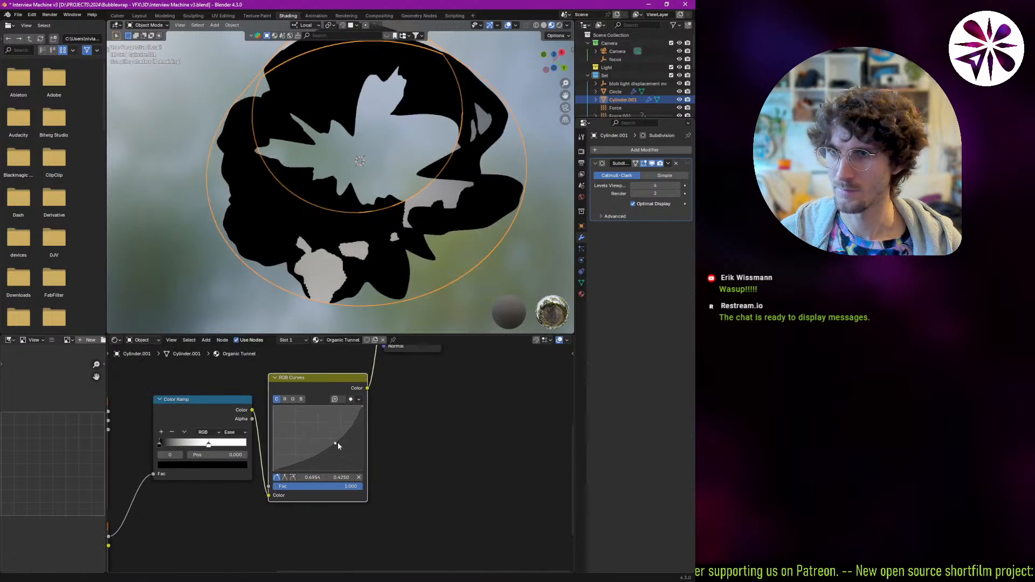
left_click_drag(338, 444, 312, 421)
middle_click_drag(312, 421, 356, 419)
left_click_drag(406, 411, 357, 420)
left_click(406, 470)
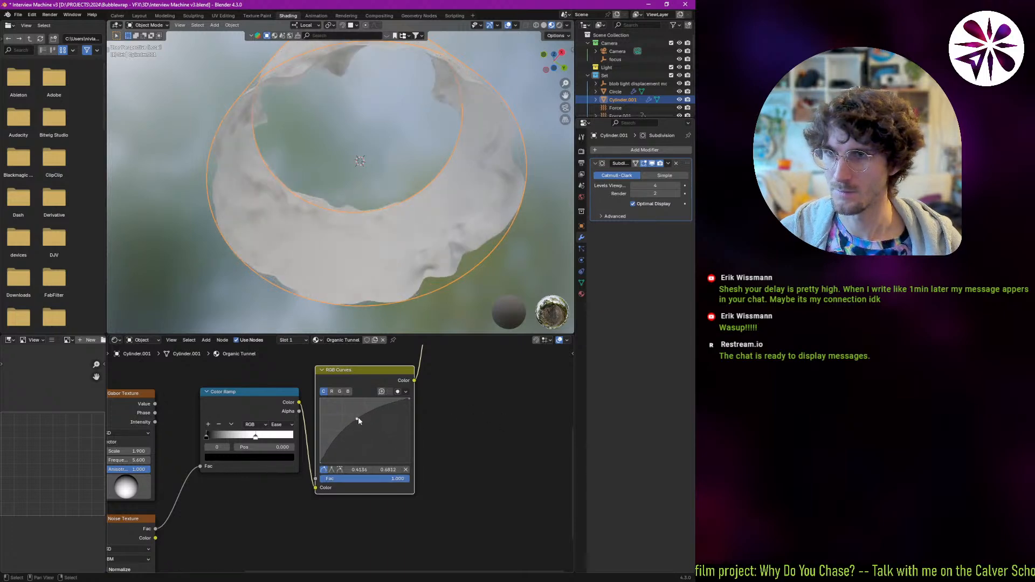
Steepen the RGB Curves with its control point at about 0.29, 0.725, and move the Color Ramp's white stop to 1.0.
middle_click_drag(280, 455, 384, 422)
middle_click_drag(450, 360, 370, 447)
mouse_move(387, 430)
left_mouse_down()
mouse_move(399, 430)
mouse_move(372, 431)
left_mouse_up()
middle_click_drag(301, 498, 324, 418)
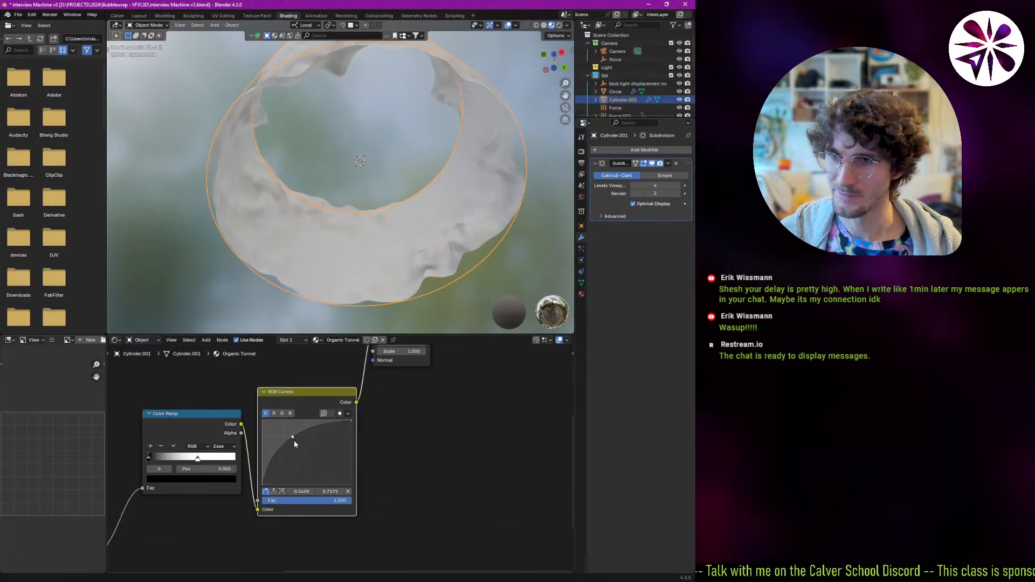
left_click_drag(294, 442, 289, 441)
middle_click_drag(284, 438, 359, 408)
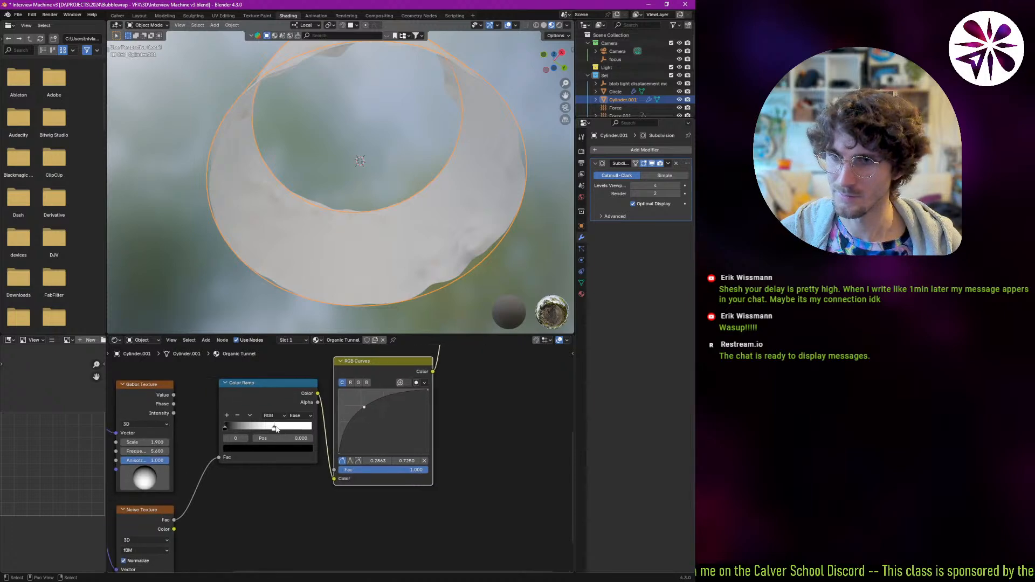
left_click_drag(276, 429, 314, 428)
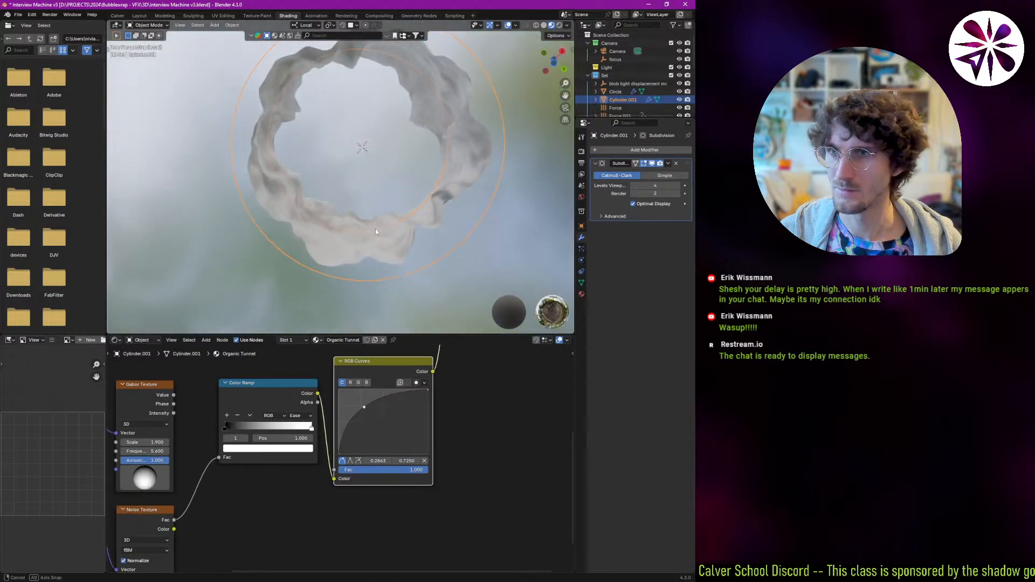
Move the Color Ramp's white stop to 0.914 and set the Displacement node's Scale to 1.1.
middle_click_drag(375, 228, 346, 276)
left_click_drag(310, 427, 305, 427)
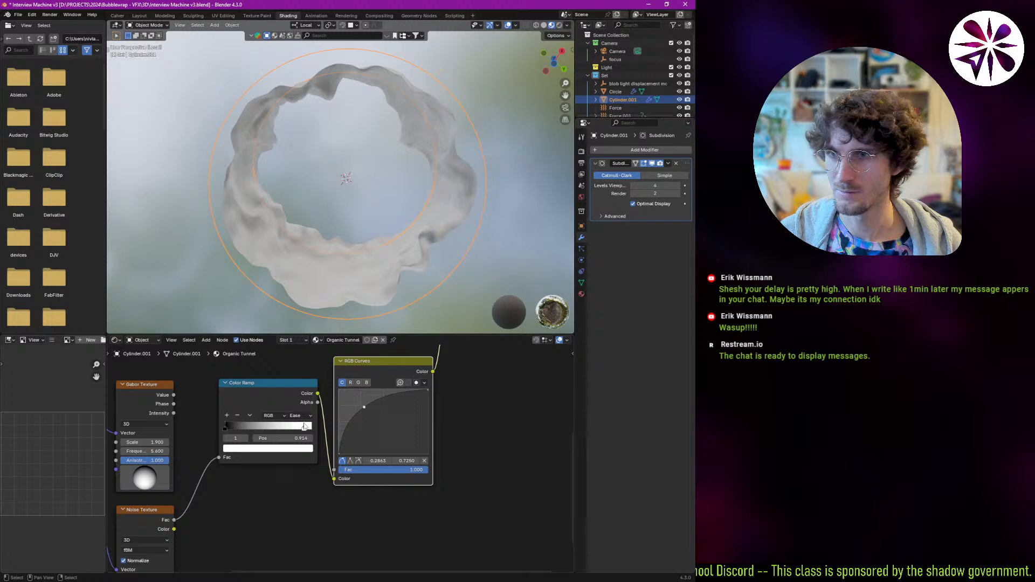
middle_click_drag(297, 433, 197, 506)
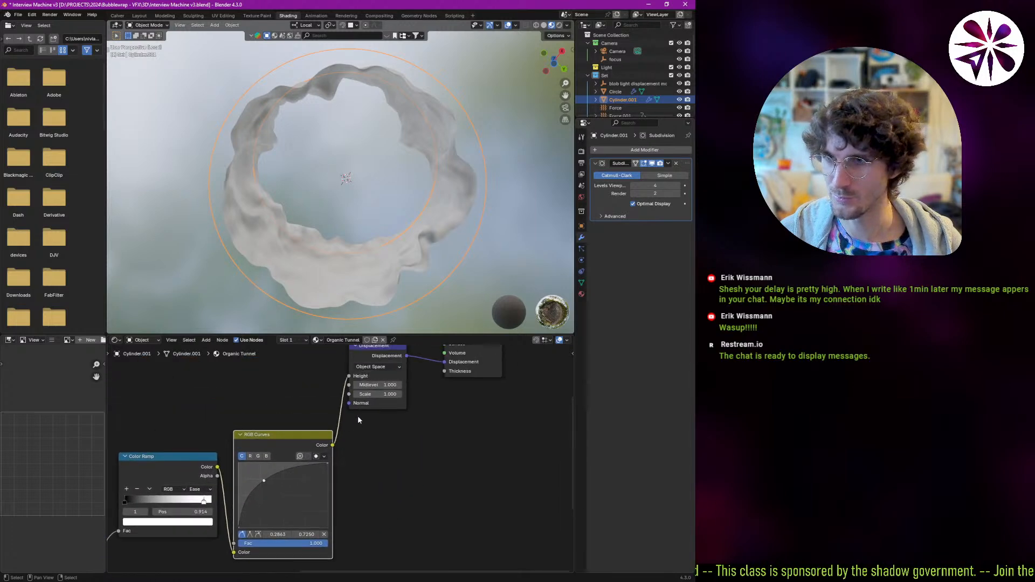
mouse_move(378, 387)
left_mouse_down()
mouse_move(432, 388)
mouse_move(384, 388)
mouse_move(410, 395)
mouse_move(386, 395)
left_mouse_up()
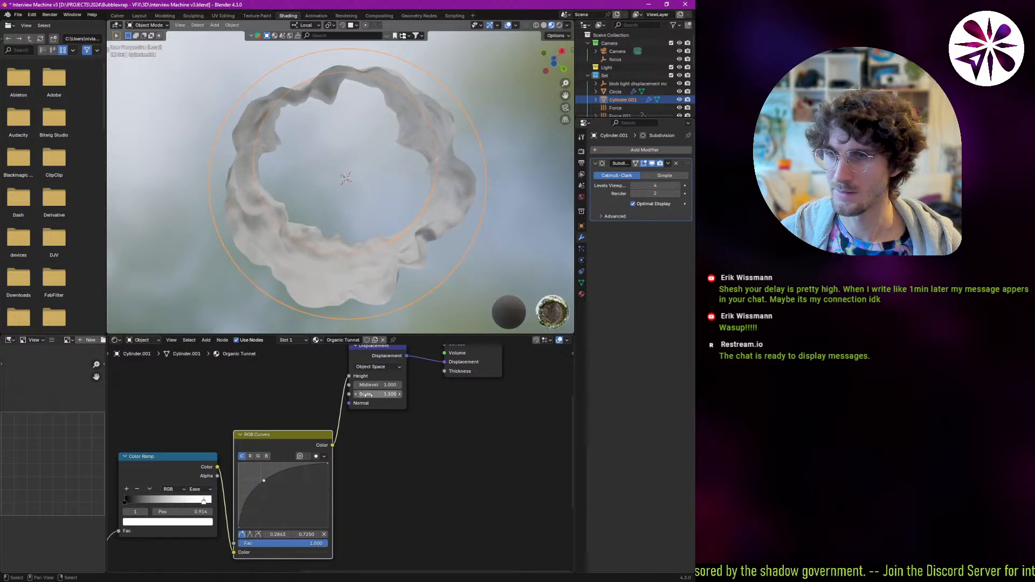
middle_click_drag(366, 395, 374, 362)
Switch the Noise Texture to 4D and try out different W values.
middle_click_drag(372, 184, 366, 204)
middle_click_drag(232, 431, 372, 404)
middle_click_drag(239, 476, 297, 402)
middle_click_drag(275, 436, 328, 397)
left_click(303, 439)
left_click(302, 451)
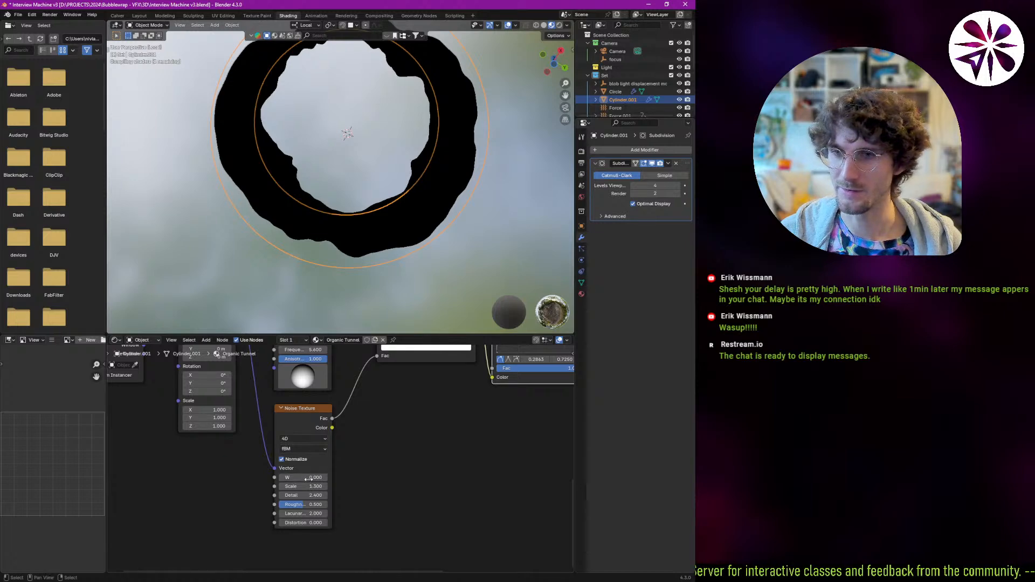
left_click_drag(310, 478, 471, 485)
right_click(472, 485)
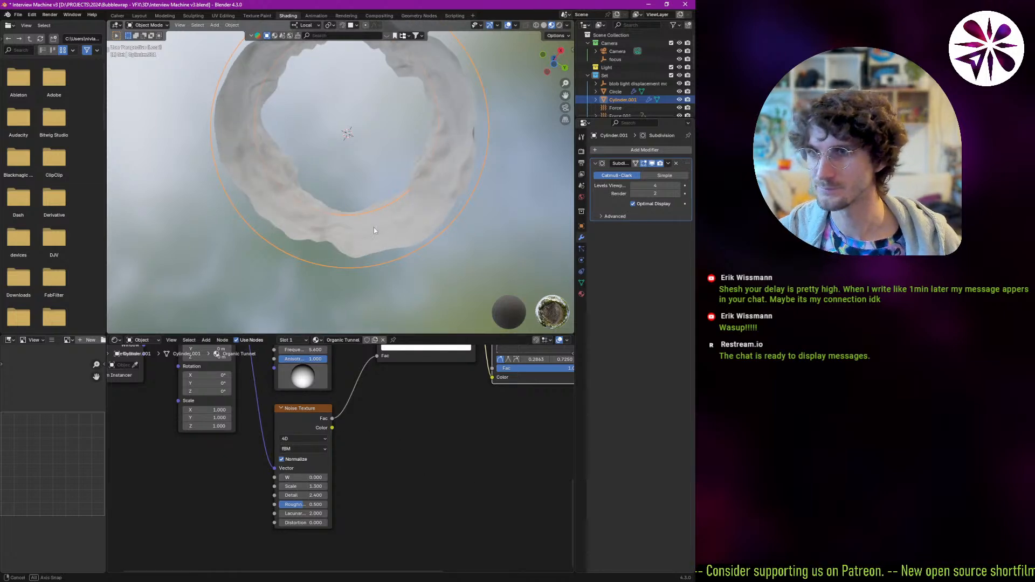
Set the Noise Texture's Distortion to 1.0 and its Detail to 3.6.
middle_click_drag(374, 230, 373, 246)
middle_click_drag(284, 443, 269, 372)
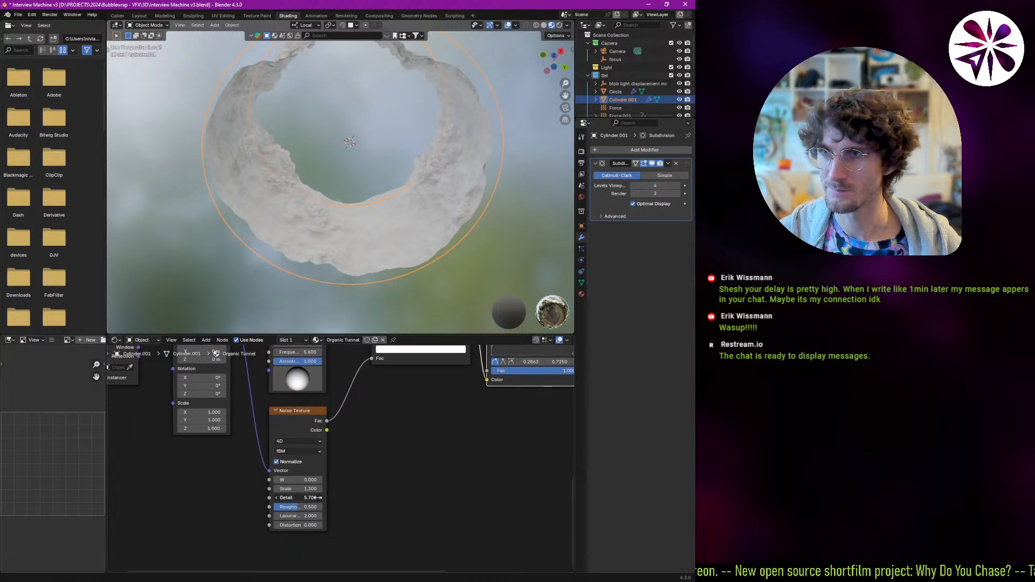
left_click_drag(300, 525, 306, 526)
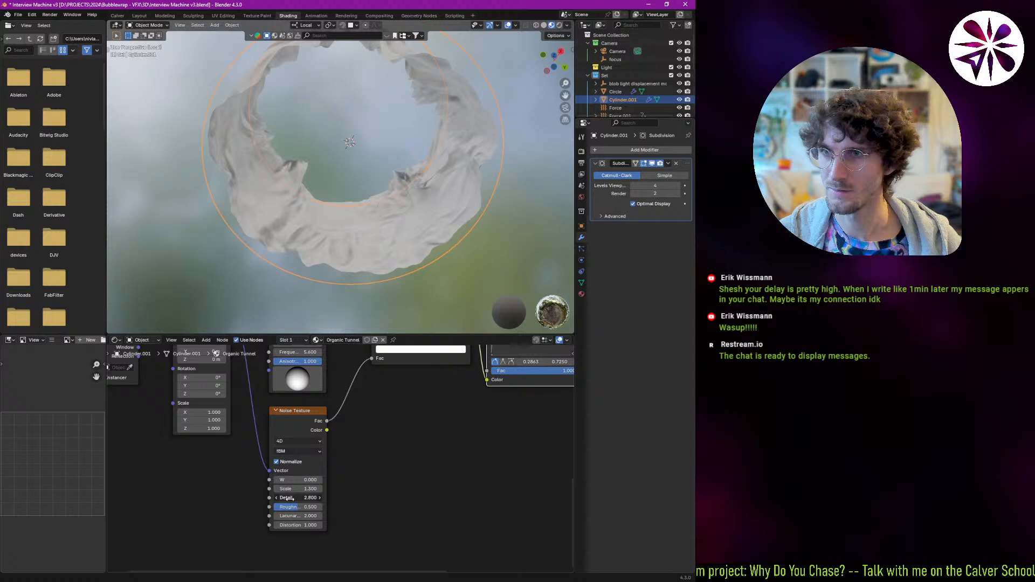
scroll(302, 207, "up", 6)
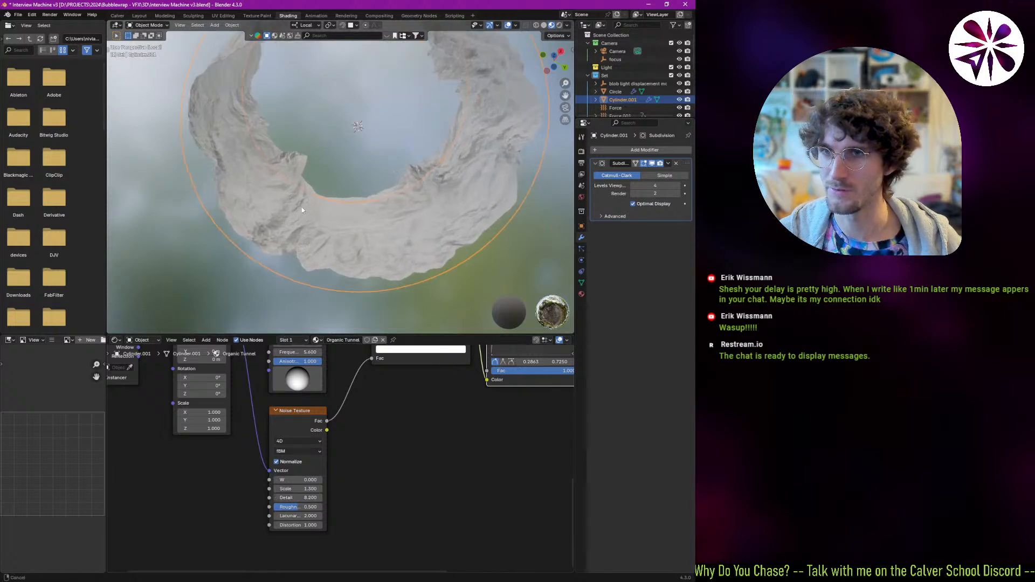
middle_click_drag(302, 207, 284, 266)
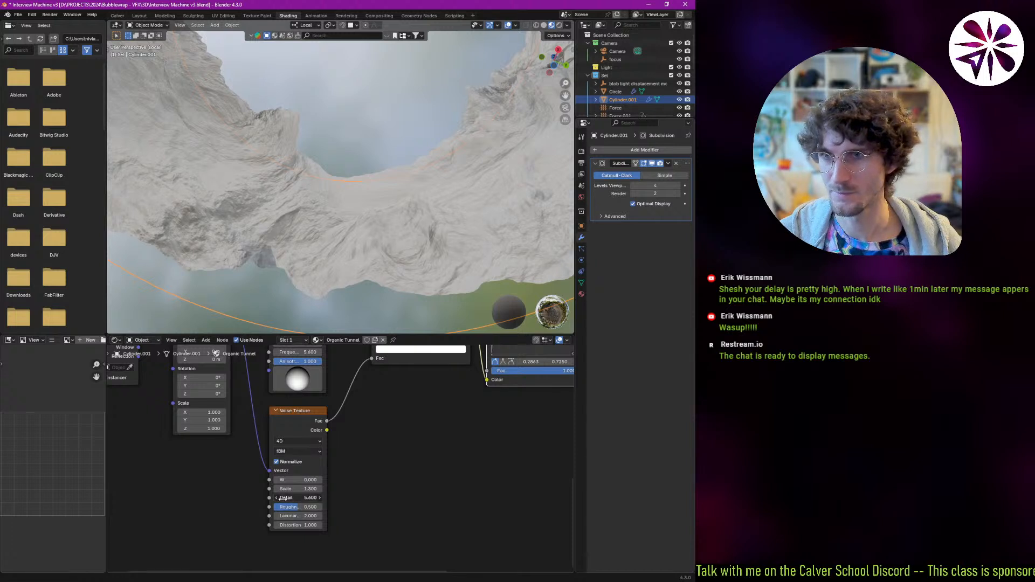
left_click_drag(272, 498, 253, 498)
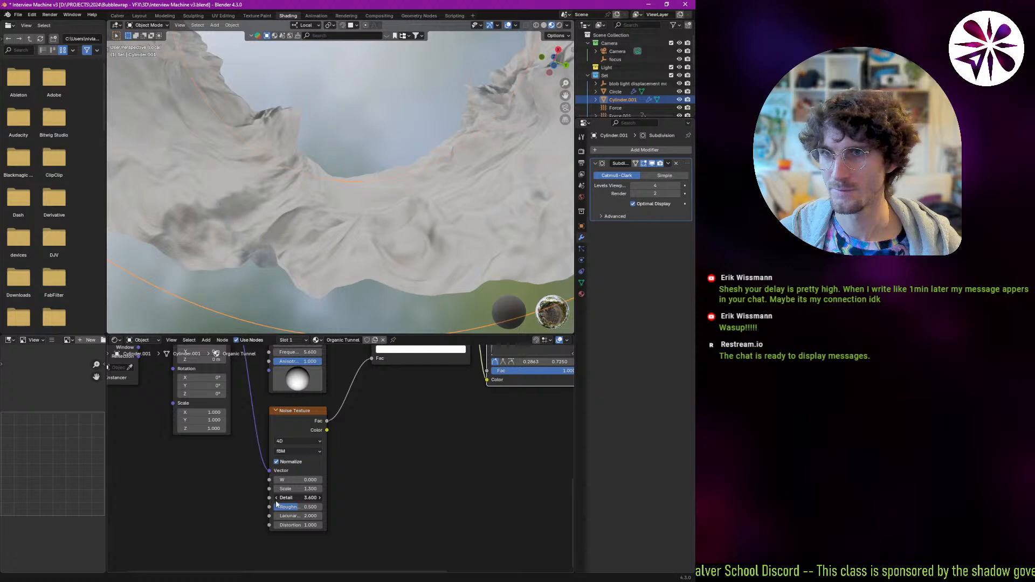
Drive the Noise Texture's W value with the expression frame/200.
middle_click_drag(331, 287, 352, 232)
left_click_drag(297, 479, 363, 509)
key("BackSpace")
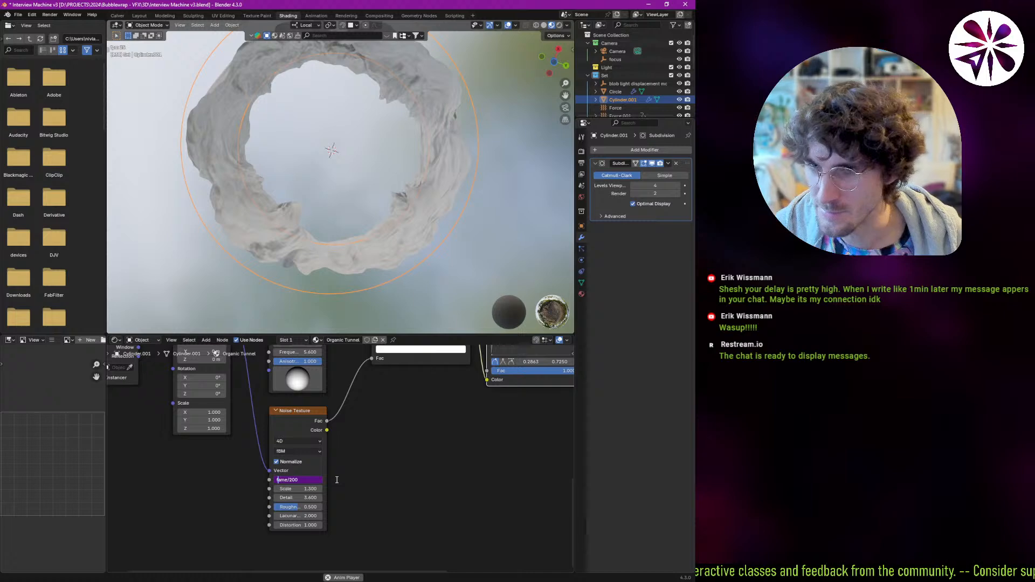
key("Return")
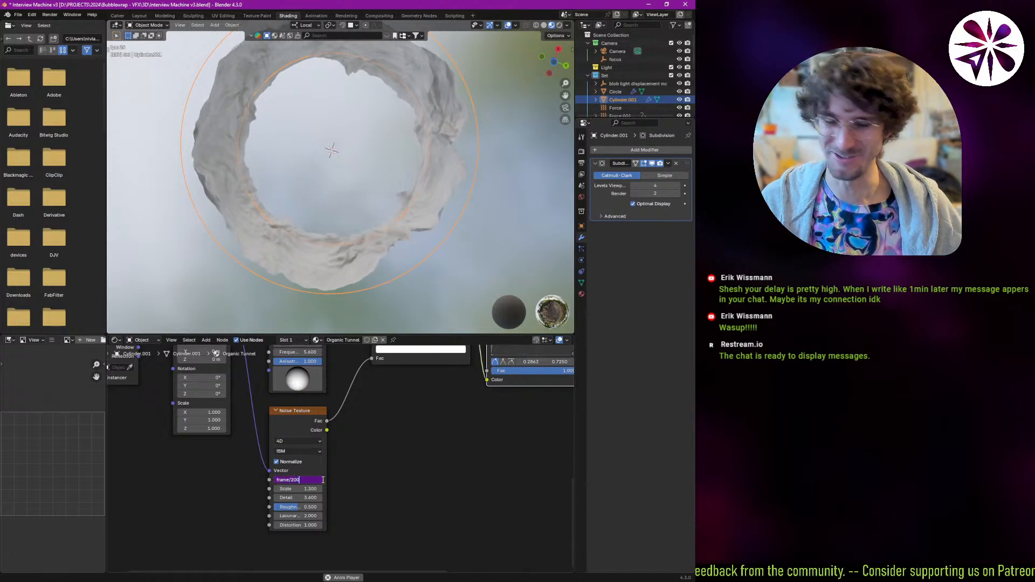
key("Return")
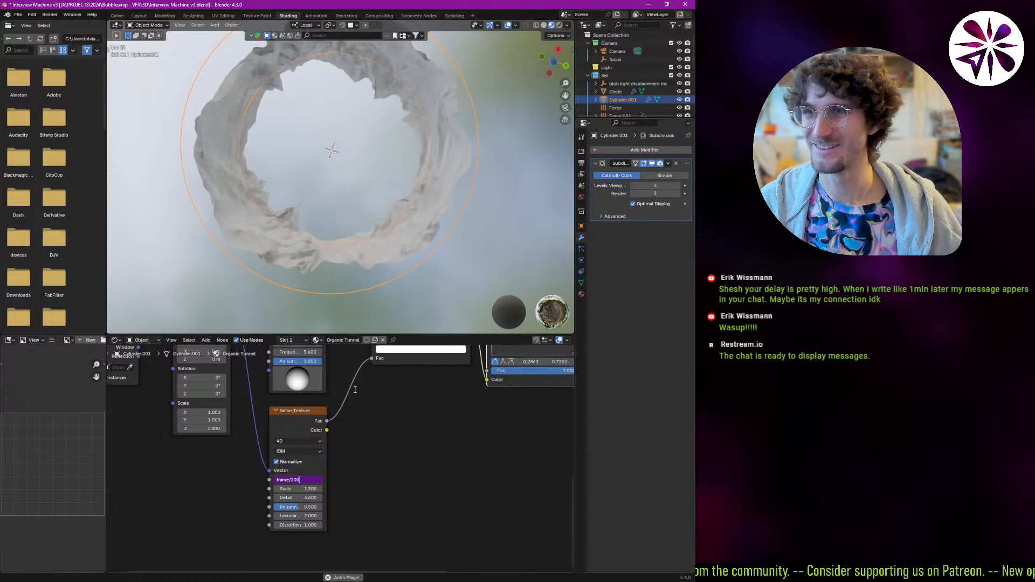
Apply Shade Smooth to the displaced tube.
middle_click_drag(326, 263, 336, 282)
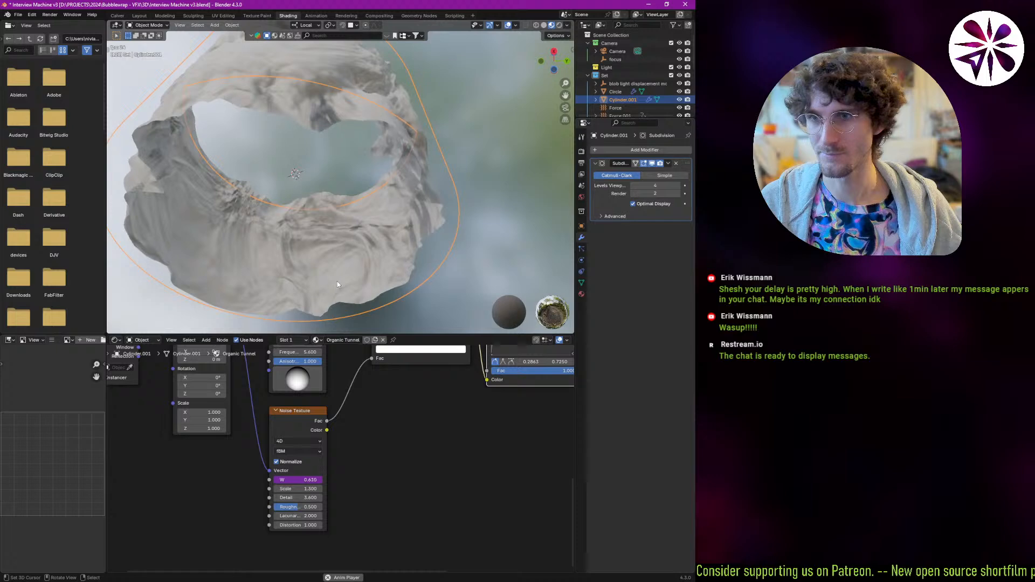
scroll(341, 279, "up", 8)
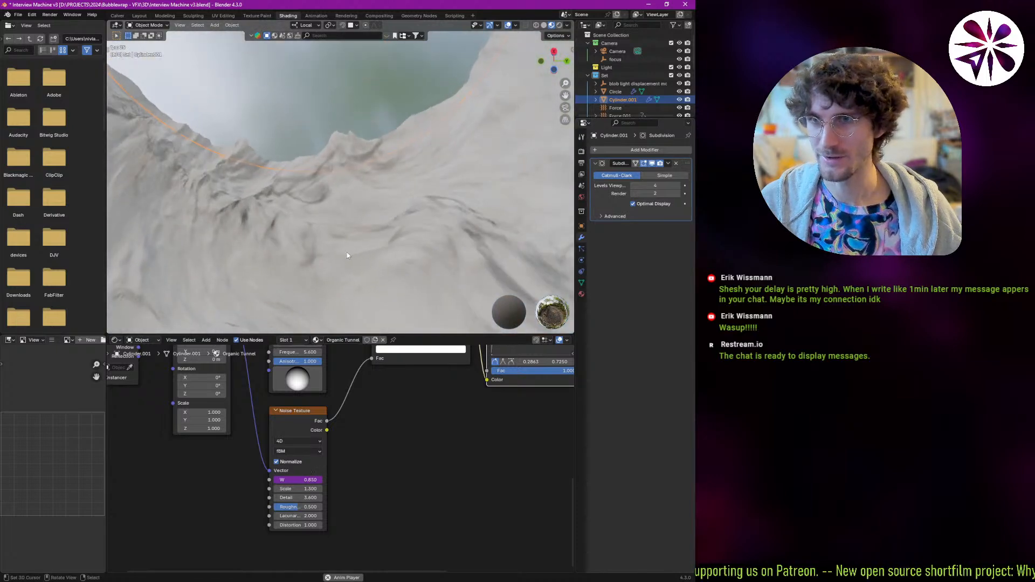
right_click(345, 249)
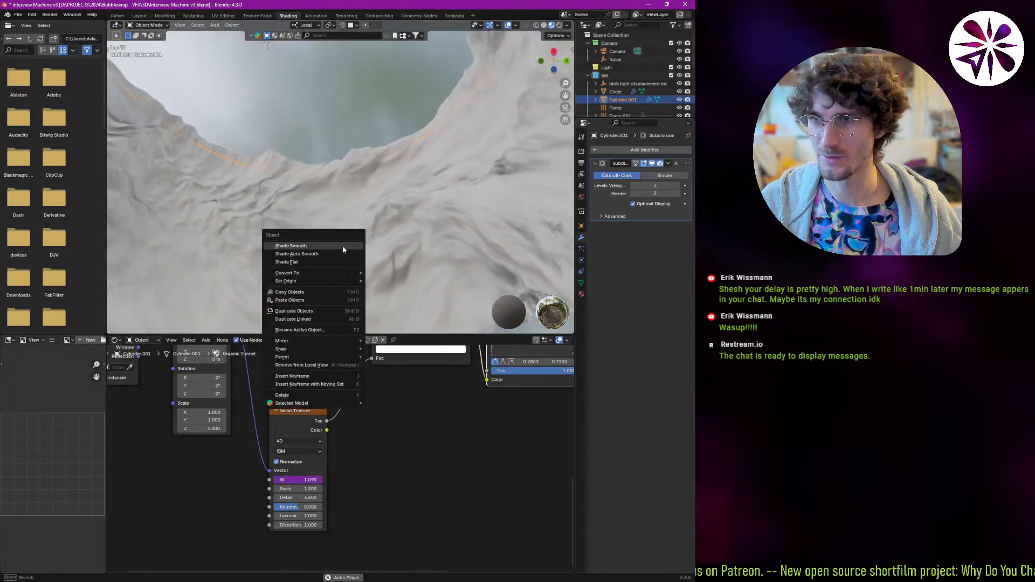
left_click(339, 247)
middle_click_drag(338, 245, 361, 243, "ctrl")
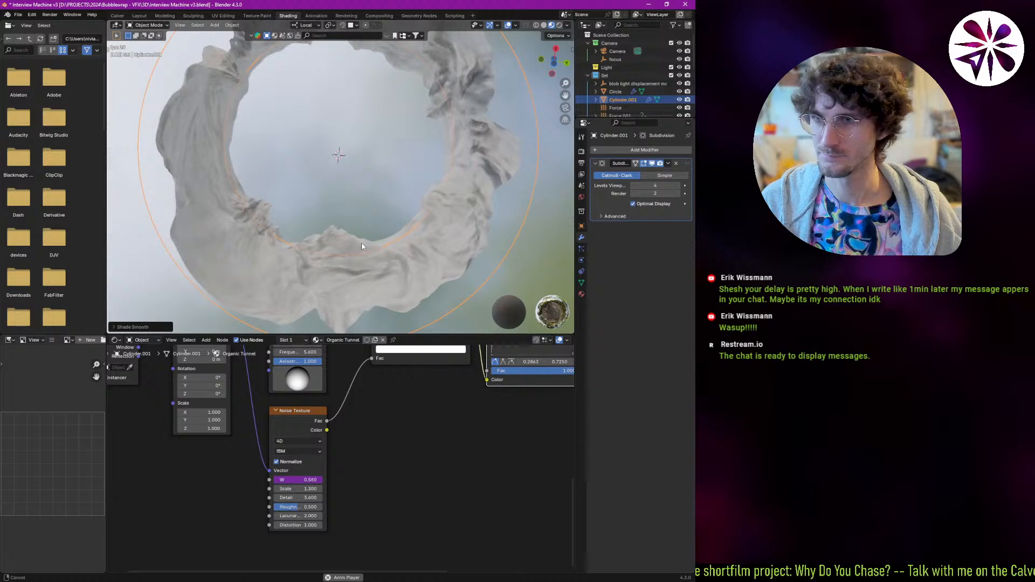
Set the Noise Texture's Roughness to 0.492 and try out a different Distortion value.
scroll(299, 474, "up", 3)
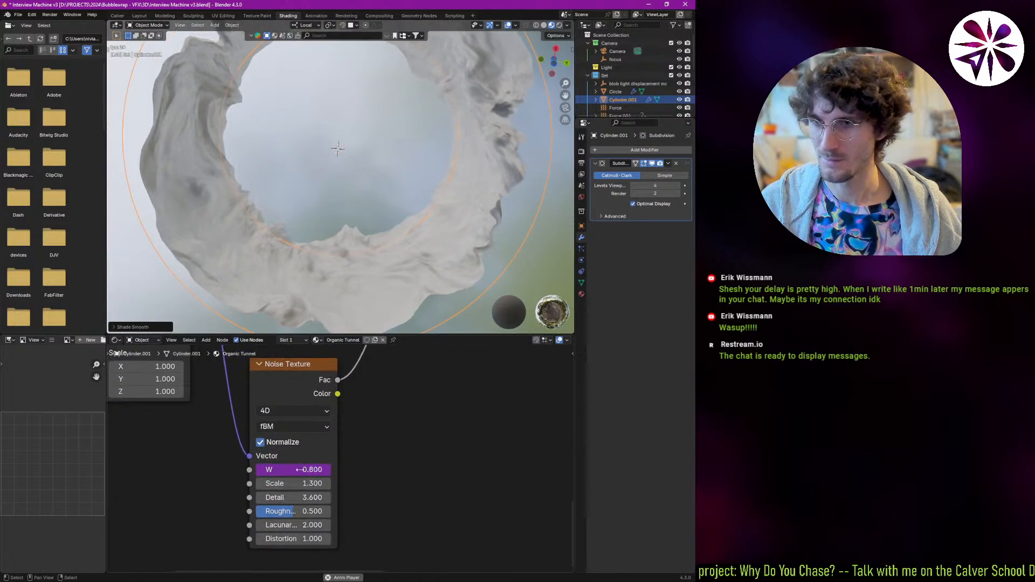
mouse_move(312, 514)
left_mouse_down()
mouse_move(348, 509)
mouse_move(305, 515)
mouse_move(317, 515)
left_mouse_up()
middle_click_drag(313, 525, 324, 527)
left_click_drag(322, 528, 282, 529)
right_click(314, 521)
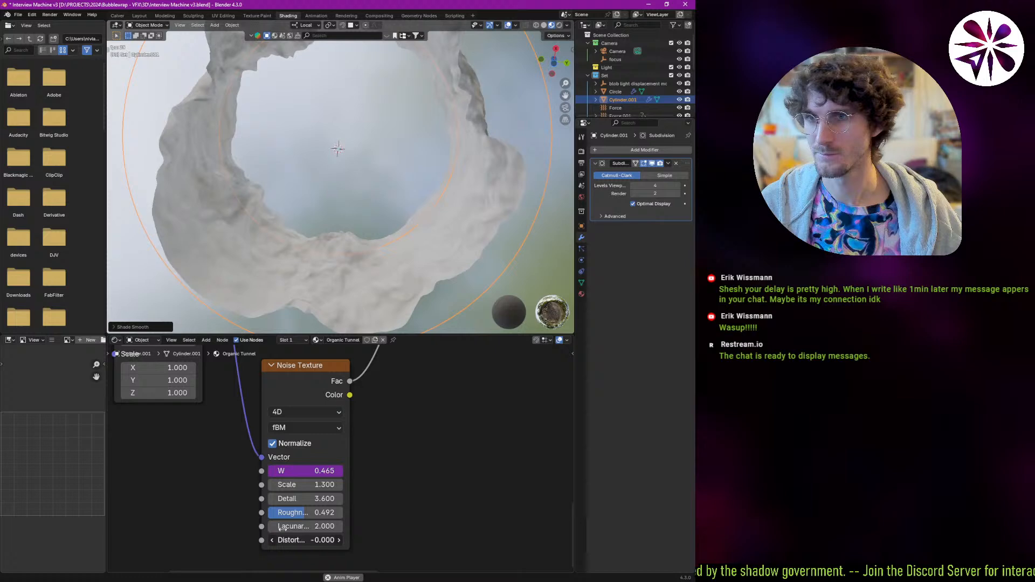
right_click(281, 528)
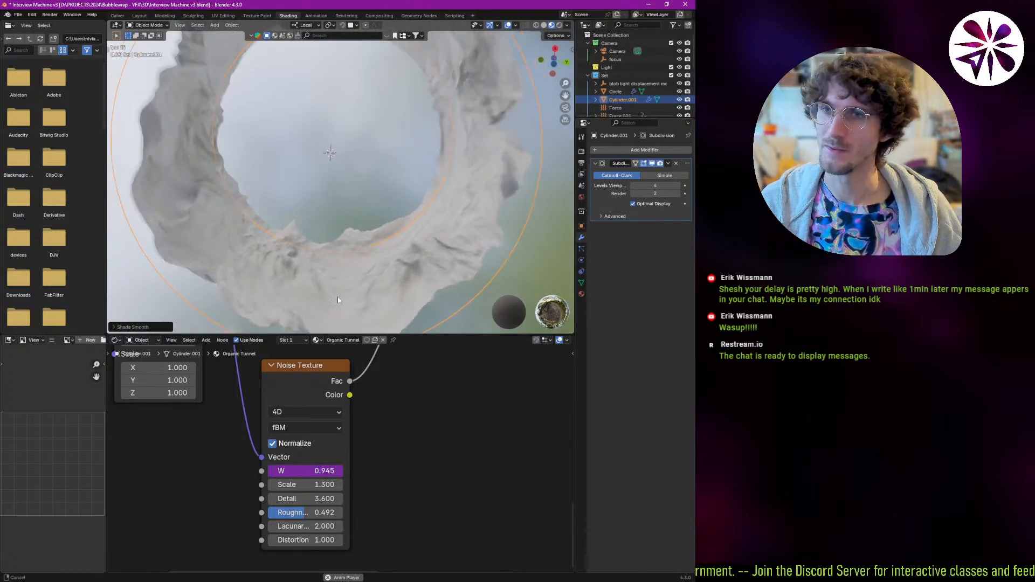
Examine the animated displacement on the tube's inner surface from several angles and distances.
middle_click_drag(338, 299, 372, 263)
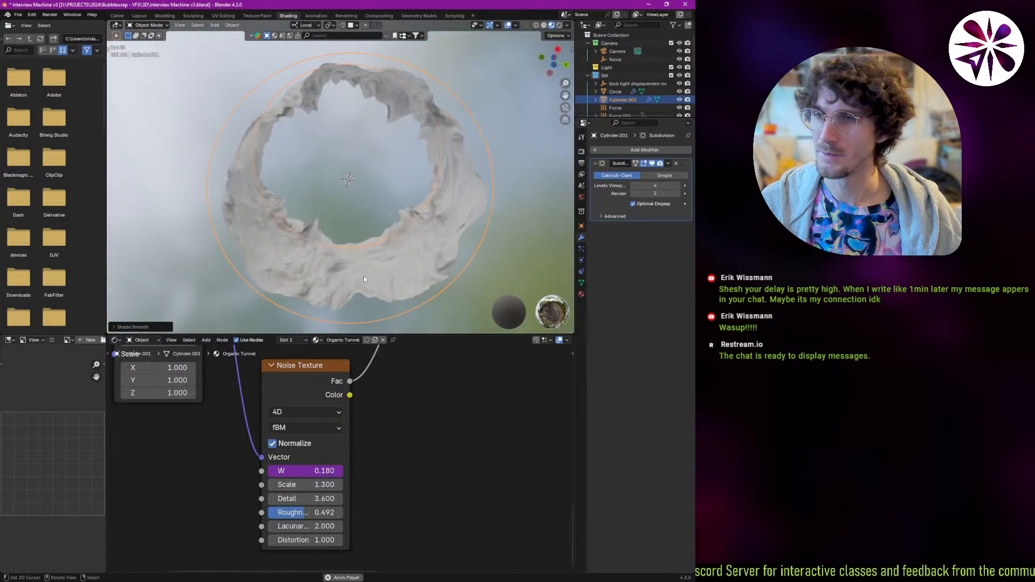
scroll(364, 278, "up", 6)
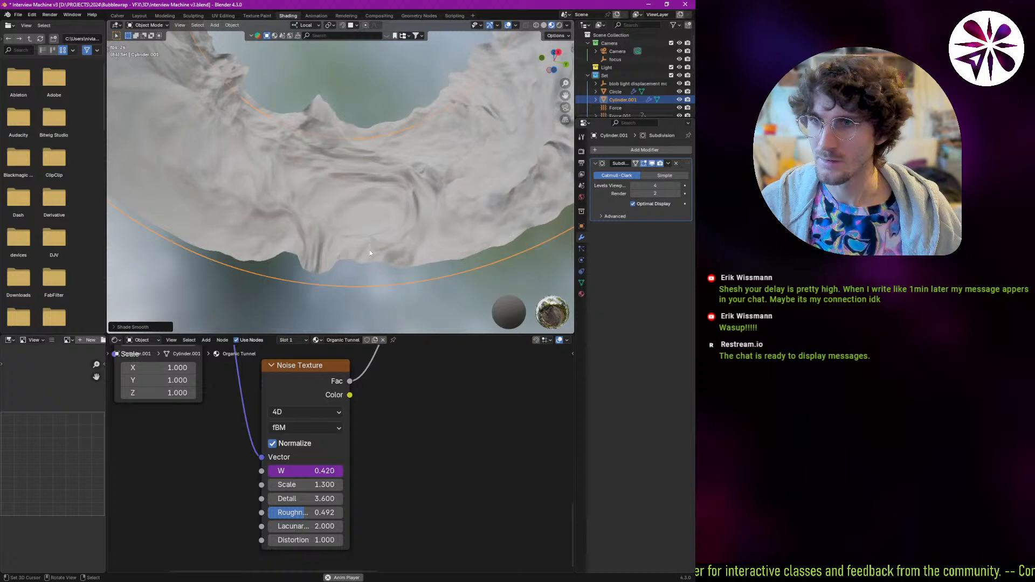
scroll(369, 259, "down", 5)
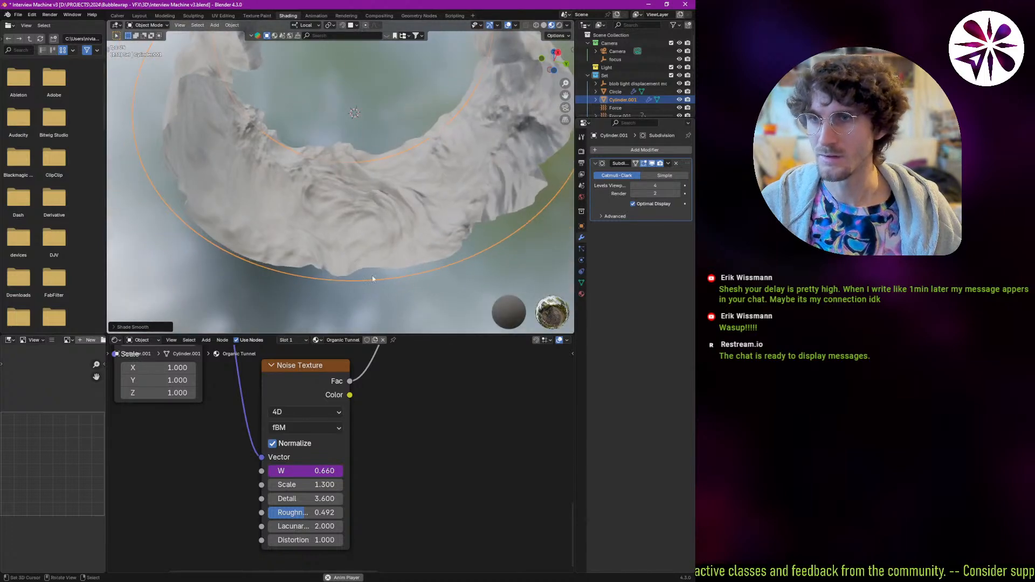
middle_click_drag(372, 279, 395, 281)
scroll(419, 282, "up", 4)
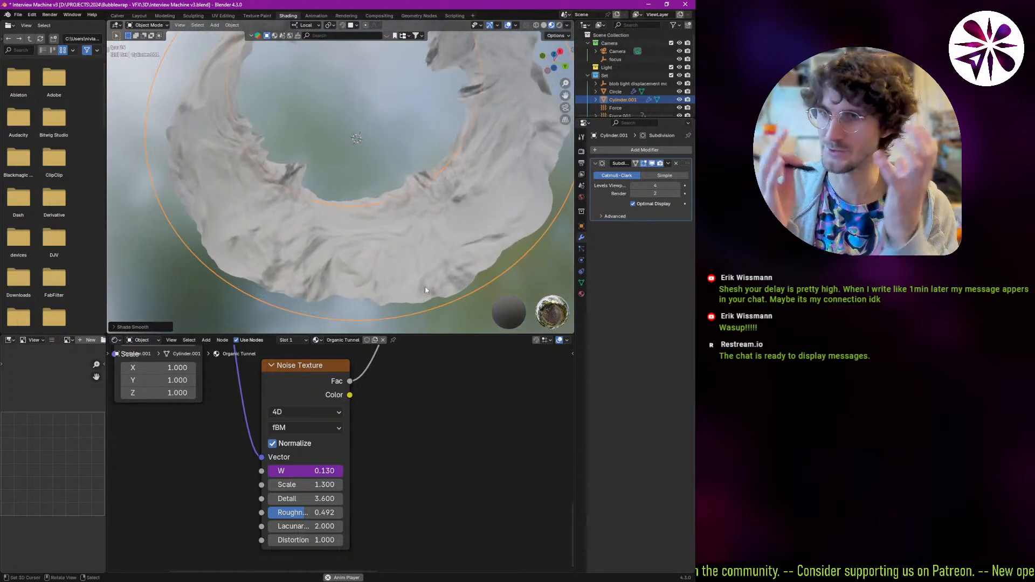
scroll(299, 458, "down", 4)
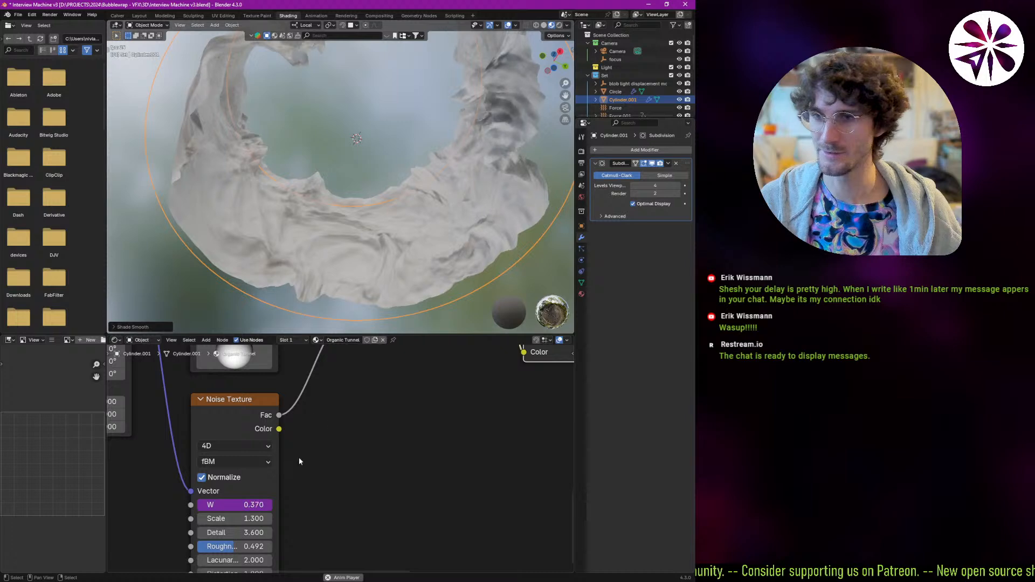
Add a Gradient Texture node above the Color Ramp in the Organic Tunnel material.
middle_click_drag(383, 387, 373, 426)
scroll(372, 423, "up", 1)
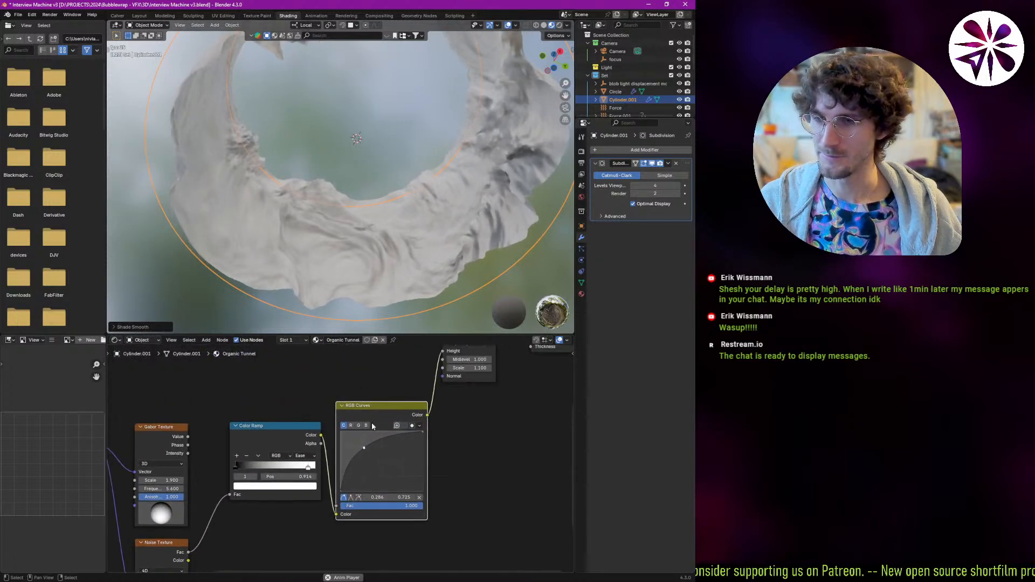
key("shift+a")
key("s")
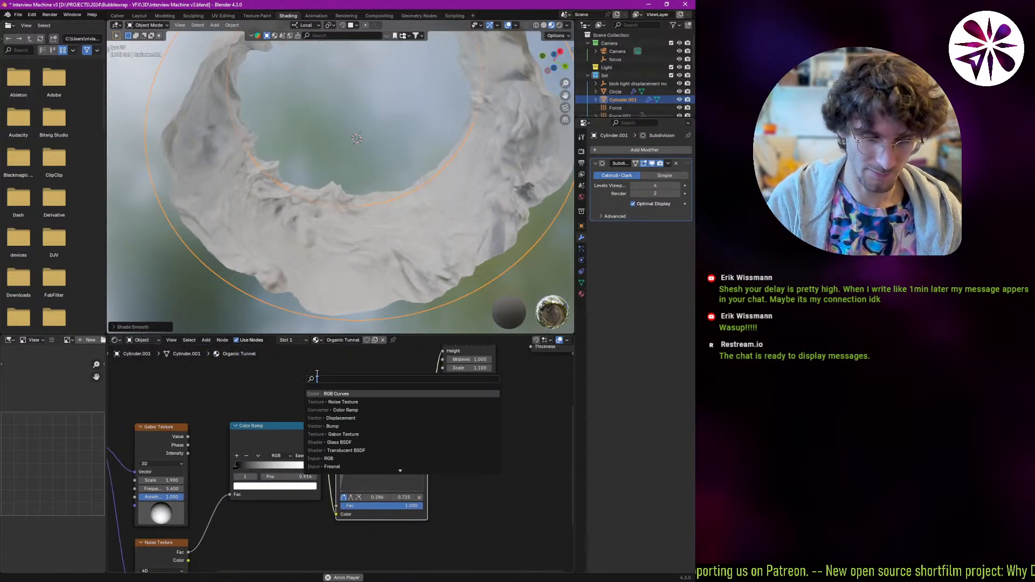
type("gradi")
key("Return")
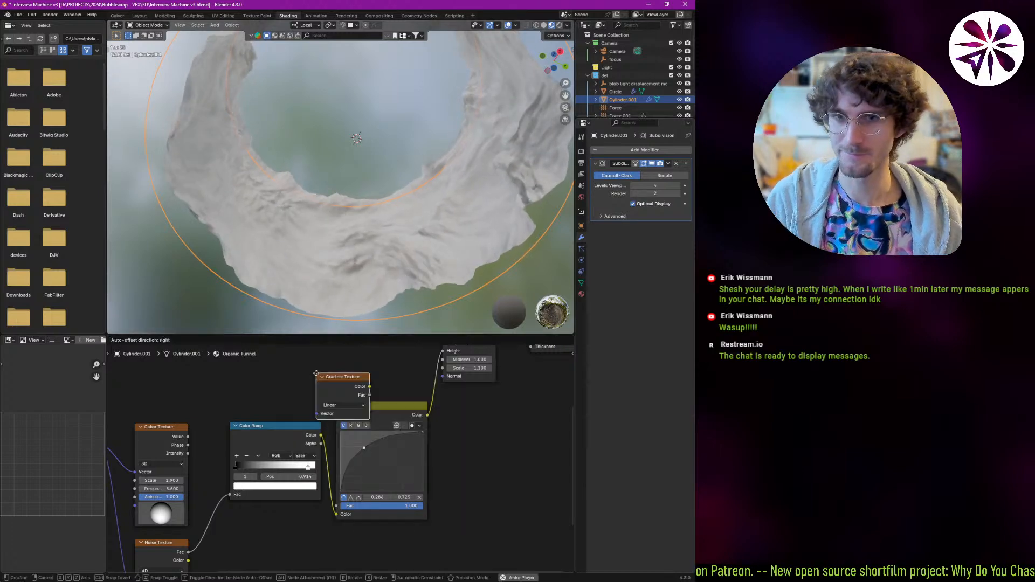
left_click(229, 384)
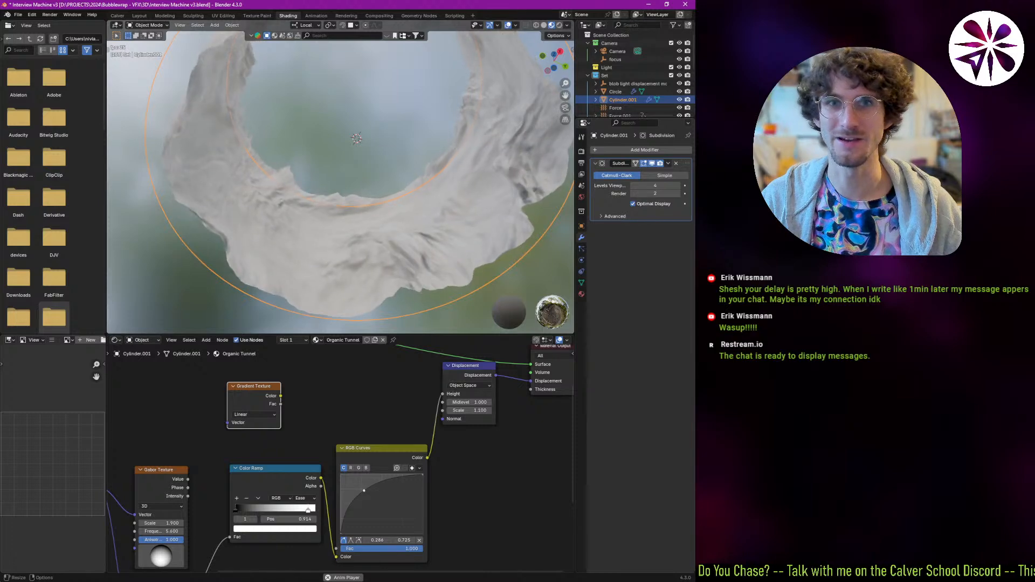
Rearrange the Gradient Texture, Displacement and Material Output nodes to make room in the node tree.
middle_click_drag(232, 443, 226, 460)
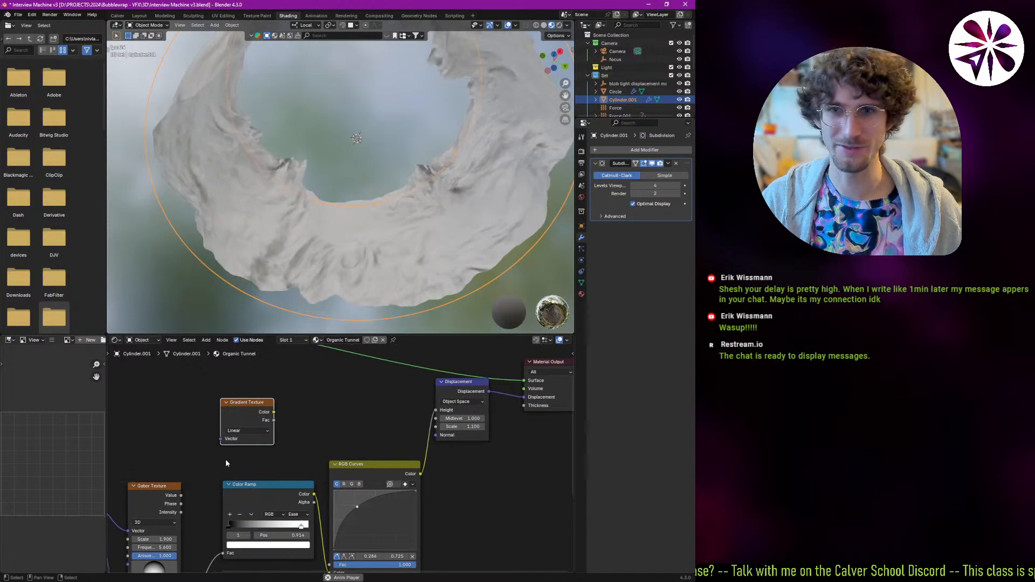
left_click_drag(248, 415, 255, 427)
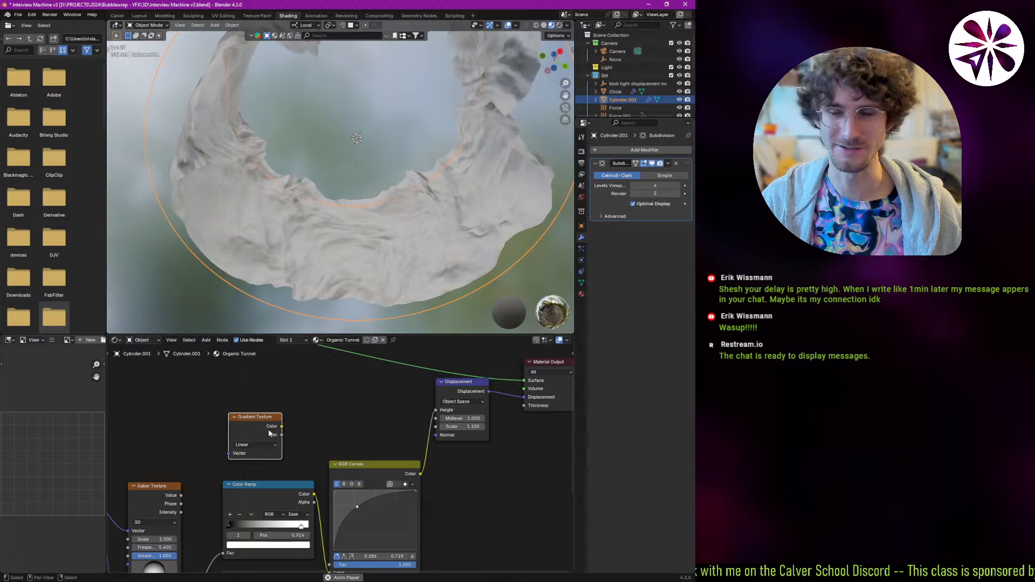
middle_click_drag(252, 426, 233, 433)
left_click_drag(233, 432, 231, 434)
middle_click_drag(344, 425, 317, 428)
left_click_drag(412, 404, 427, 445)
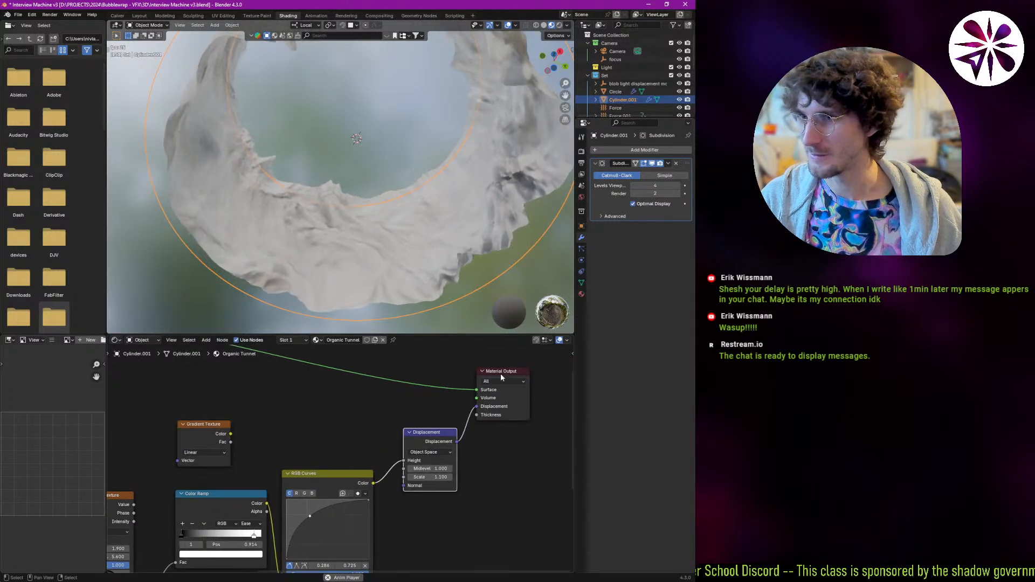
left_click_drag(501, 378, 528, 400)
Preview the Gradient Texture on the tube by linking its output to the Material Output's Surface.
middle_click_drag(211, 434, 238, 430)
left_click(238, 429)
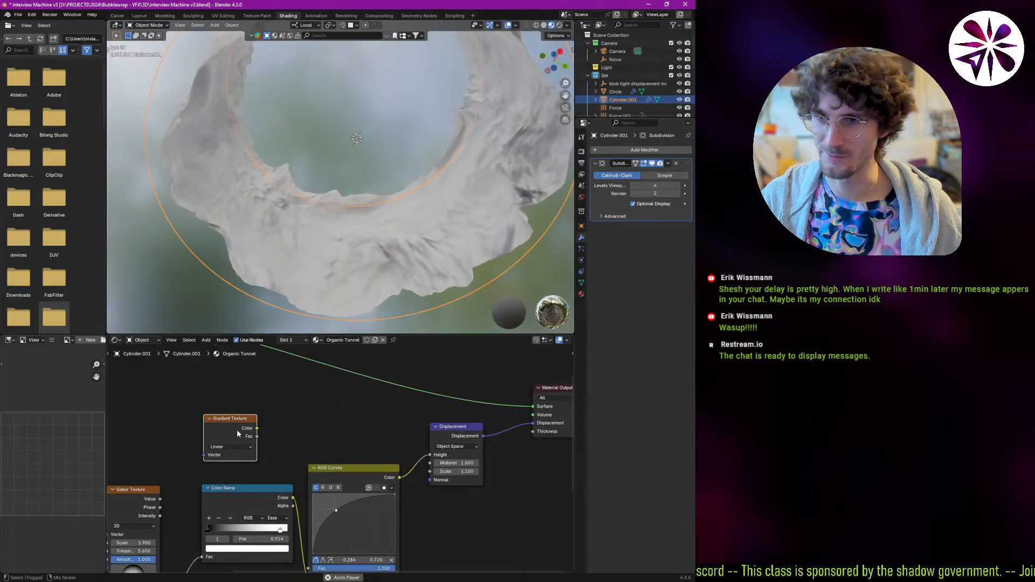
left_click(257, 430, "ctrl+shift")
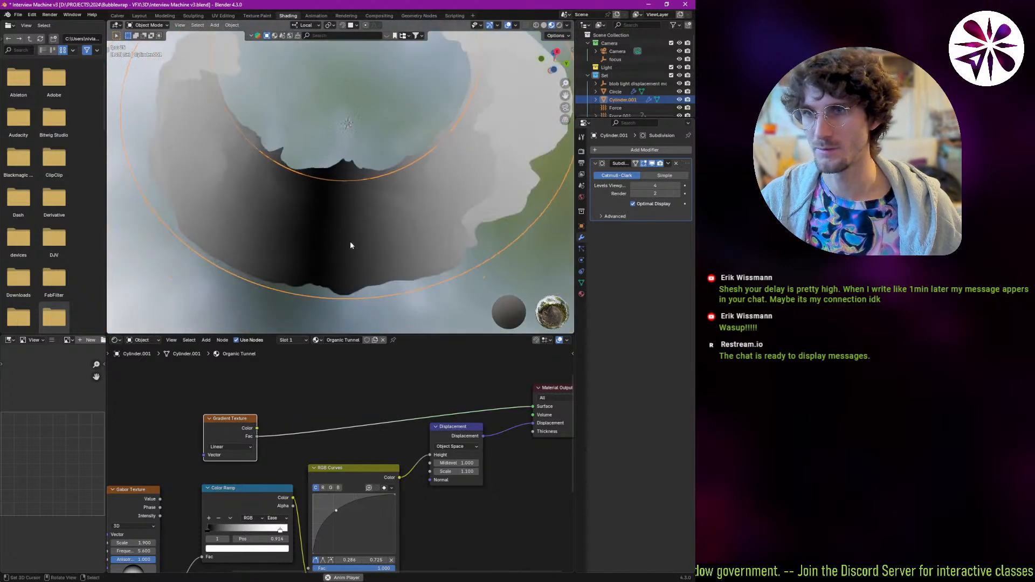
Add Texture Coordinate and Mapping nodes to the Gradient Texture and spread the three nodes above the Color Ramp.
left_click_drag(234, 419, 261, 373)
key("ctrl+t")
middle_click_drag(262, 391, 391, 430)
left_click_drag(322, 448, 324, 403)
left_click_drag(402, 421, 434, 408)
left_click_drag(361, 446, 371, 436)
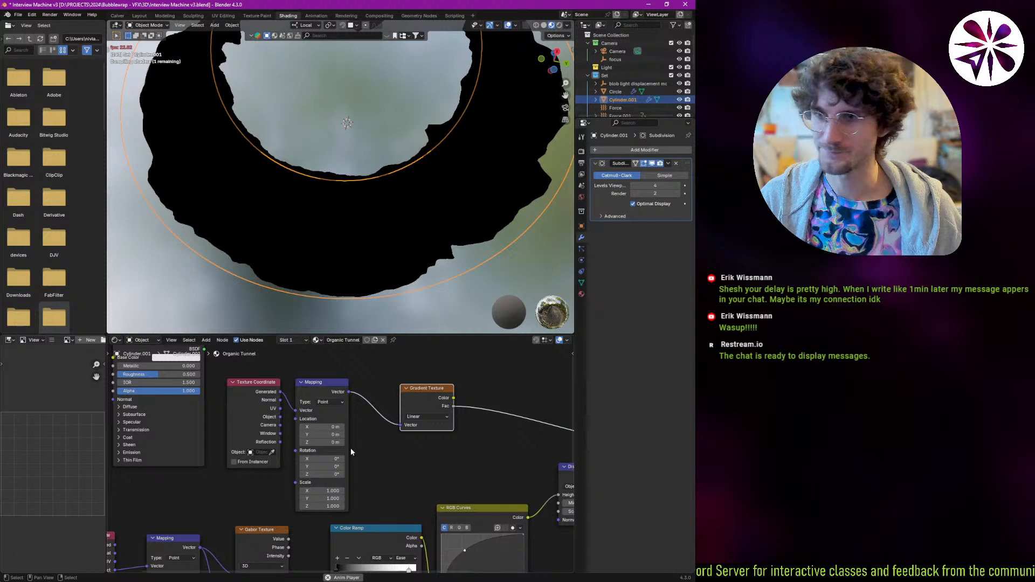
Feed the gradient's Mapping node with Object coordinates and set its Y rotation to -90°.
middle_click_drag(351, 452, 338, 444)
left_click_drag(268, 409, 282, 403)
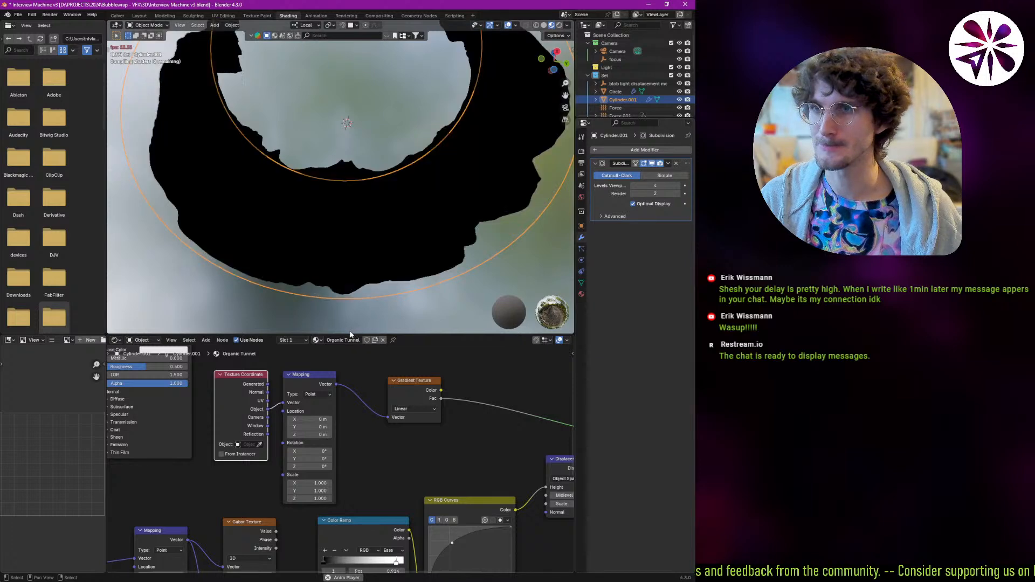
middle_click_drag(360, 358, 299, 342)
scroll(264, 450, "up", 1)
mouse_move(261, 434)
left_mouse_down()
mouse_move(272, 434)
mouse_move(253, 441)
mouse_move(453, 439)
mouse_move(250, 457)
mouse_move(323, 453)
mouse_move(250, 441)
left_mouse_up()
left_click(254, 442)
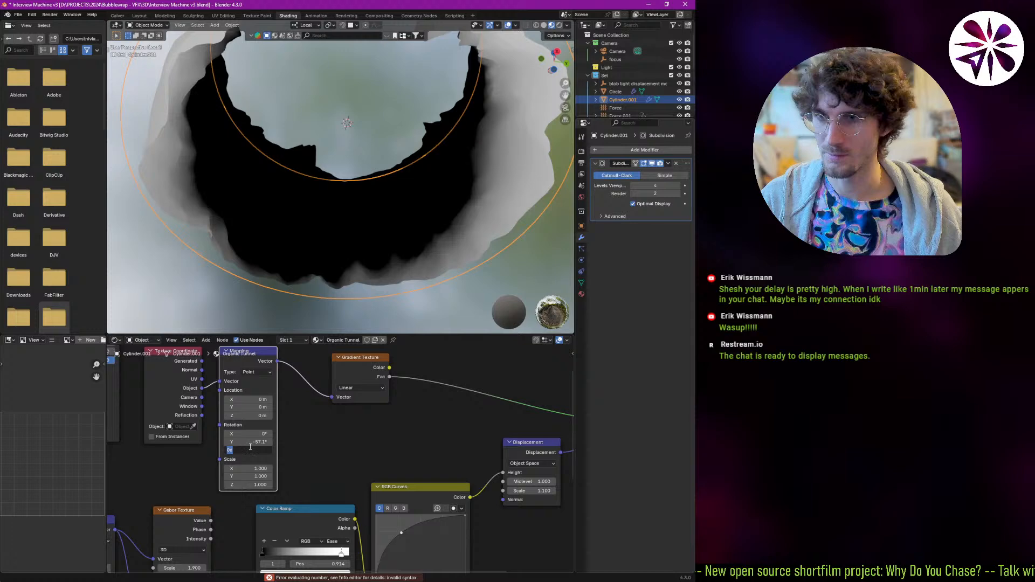
type("-90")
key("Return")
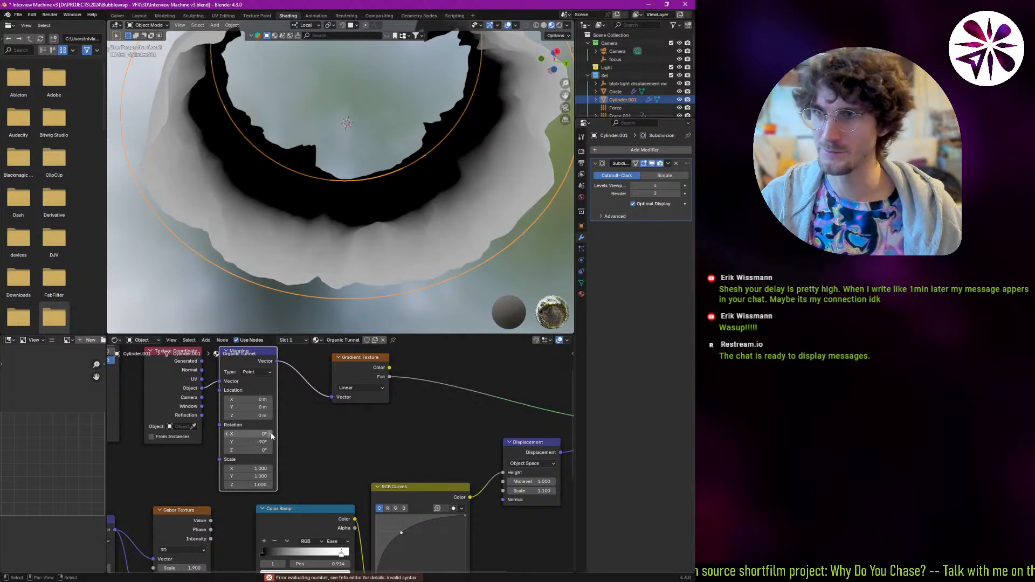
middle_click_drag(381, 266, 330, 238)
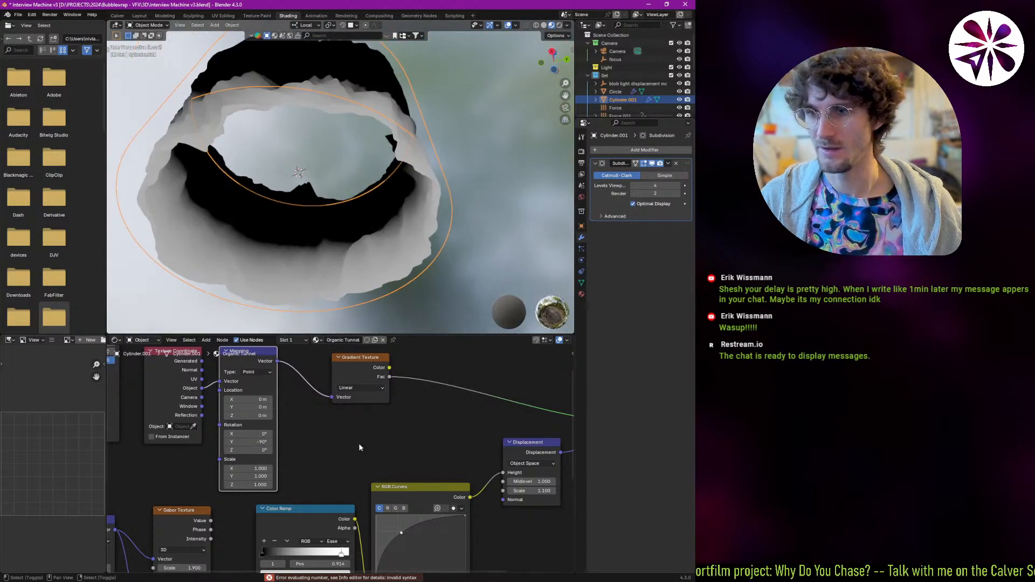
Preview the RGB Curves output on the Material Output's Surface and disconnect the Displacement node from the Material Output.
middle_click_drag(374, 491, 204, 427)
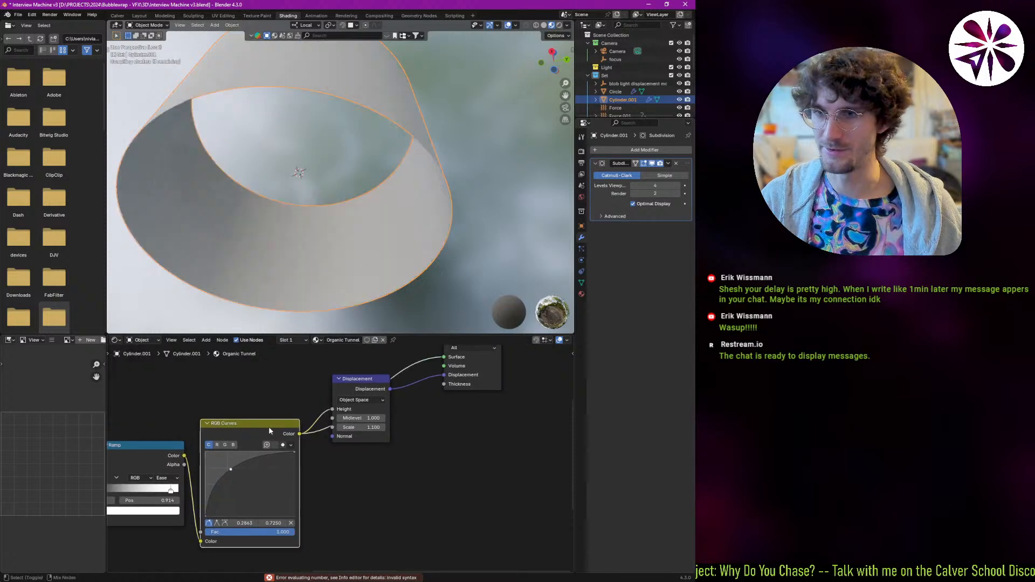
left_click_drag(371, 389, 391, 413)
middle_click_drag(345, 300, 341, 280)
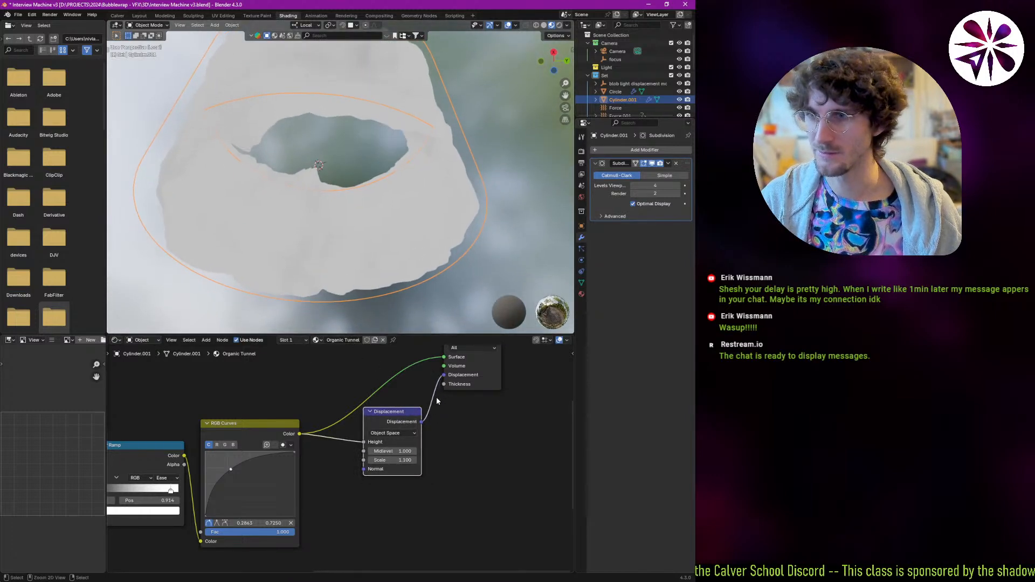
left_click_drag(441, 390, 414, 431)
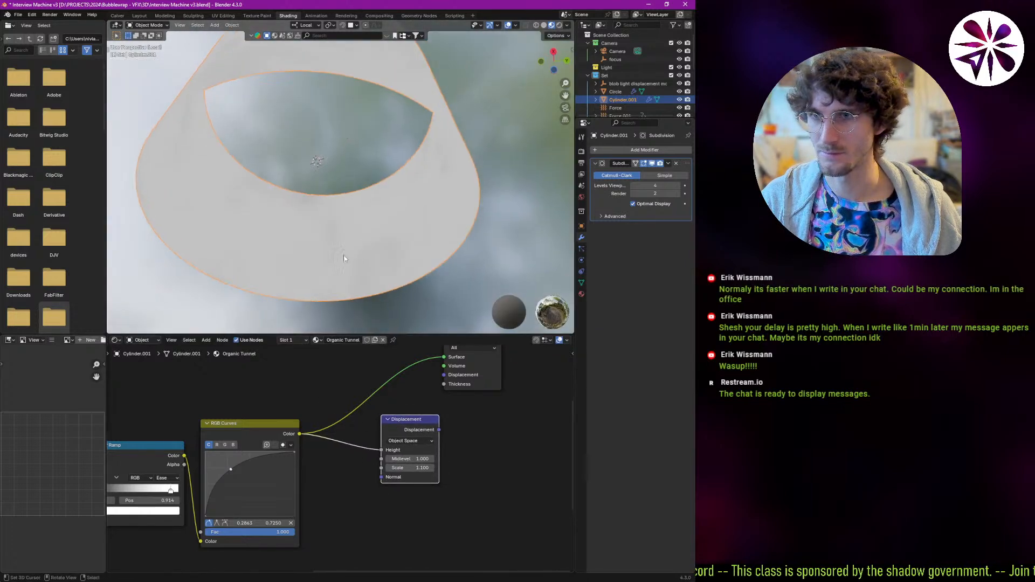
middle_click_drag(352, 282, 347, 289)
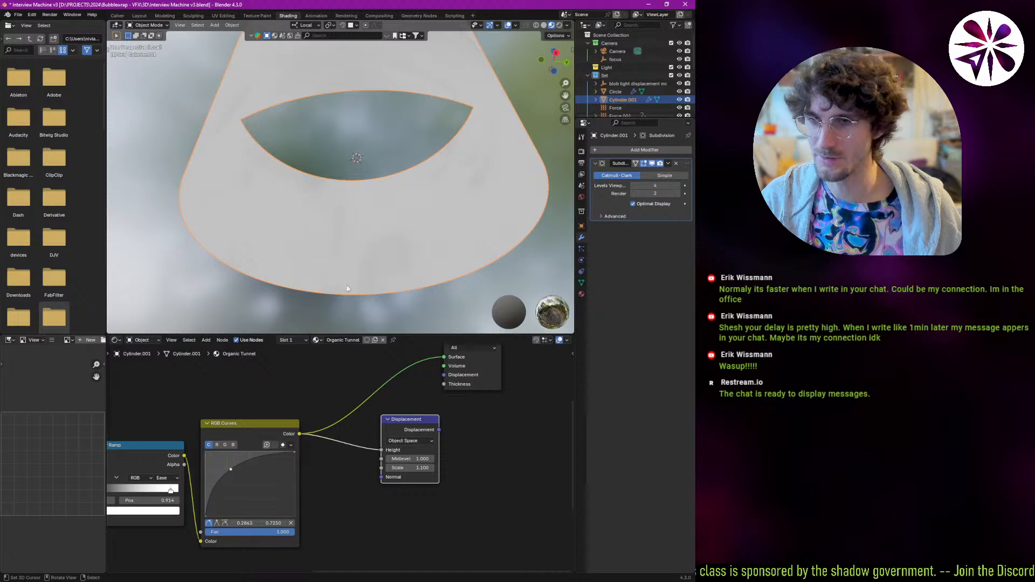
Add a Mix Color node with RGB Curves feeding input A and preview its result on the Surface.
middle_click_drag(301, 384, 322, 435)
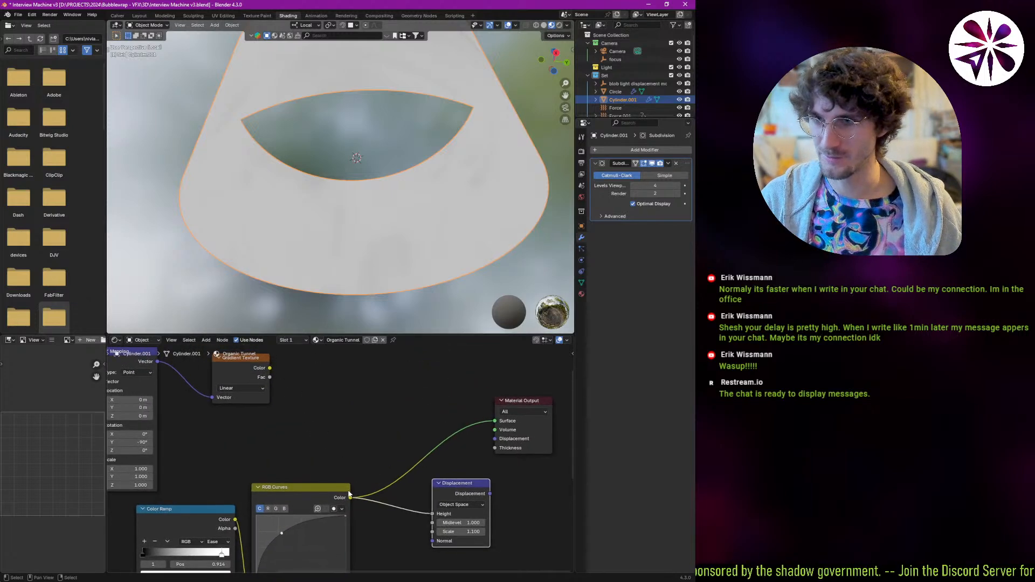
left_click_drag(391, 443, 388, 440)
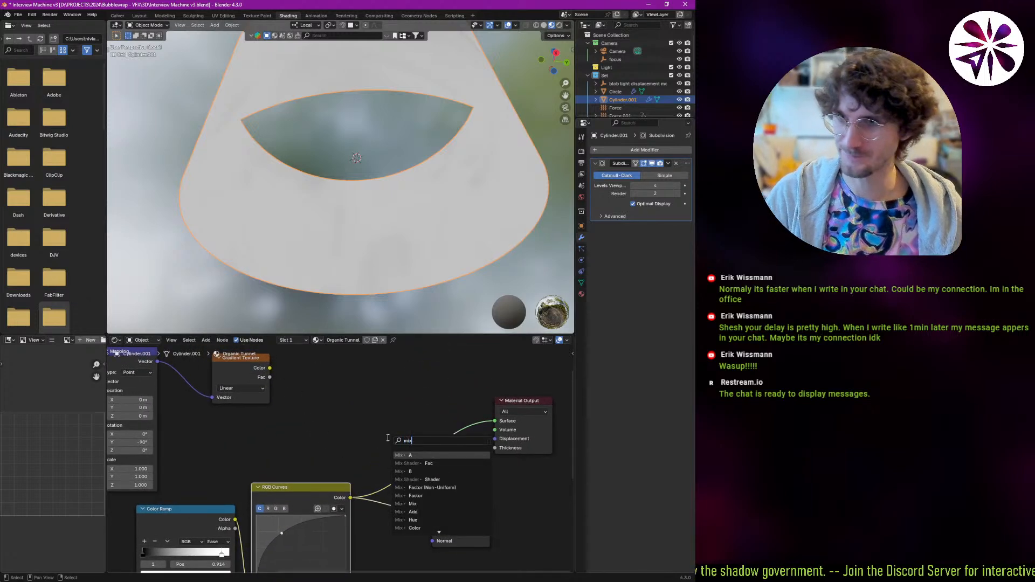
type("mix")
key("Return")
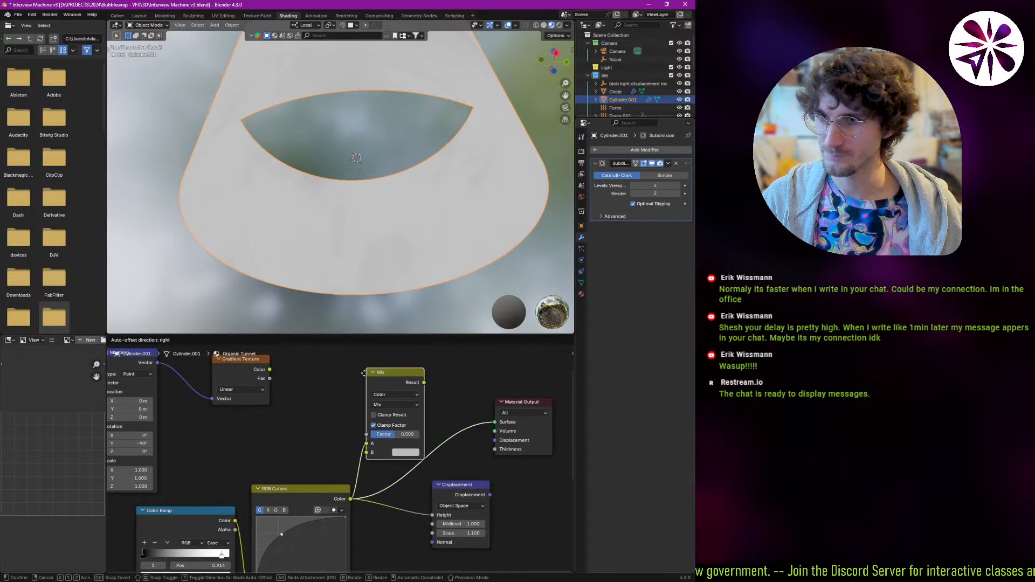
left_click(400, 396)
scroll(380, 414, "right", 2, "ctrl")
left_click_drag(371, 377, 388, 375)
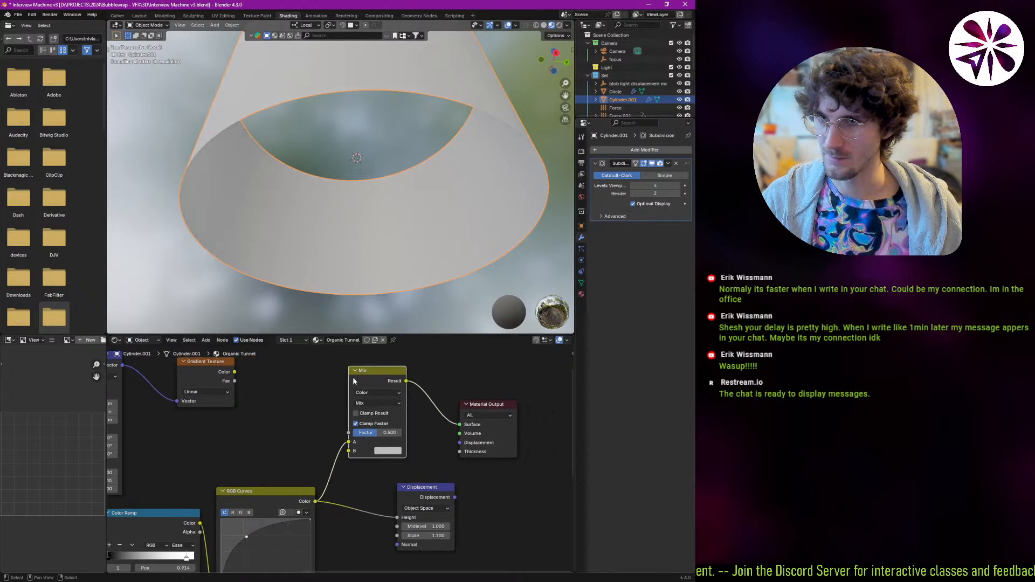
Link the Gradient Texture's Color to the Mix node's Factor and set color B to black.
left_click_drag(238, 374, 346, 433)
left_click(389, 452)
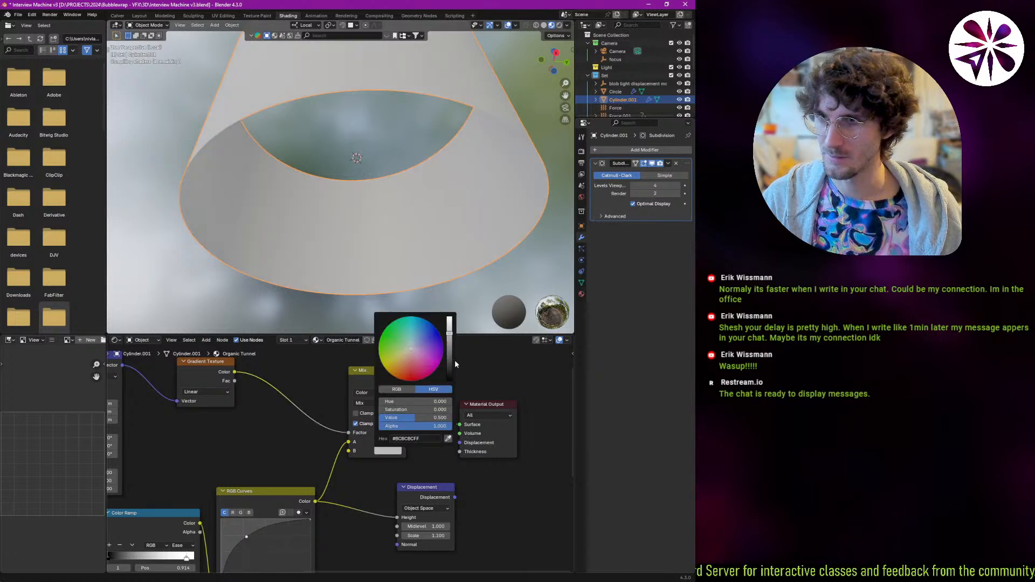
left_click_drag(450, 355, 452, 400)
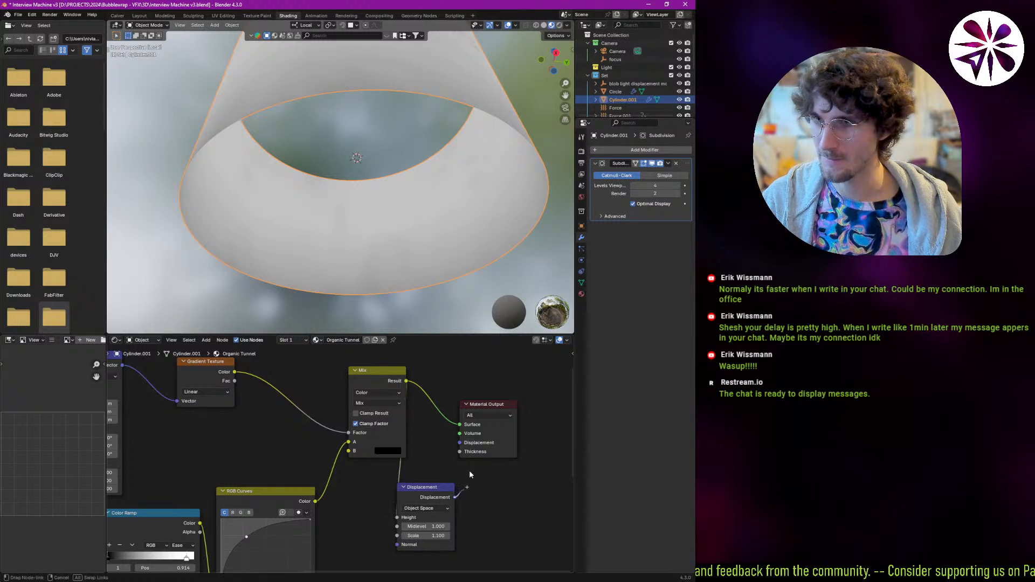
Route the Mix result through the Displacement node's Height into the Material Output's Displacement, and widen the node editor.
left_click_drag(470, 474, 467, 445)
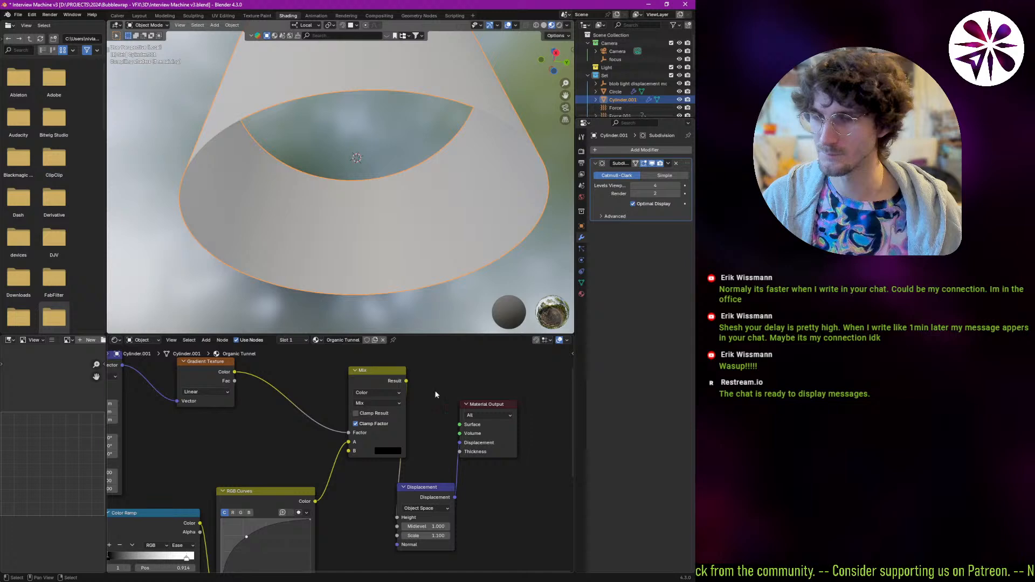
left_click_drag(488, 404, 516, 400)
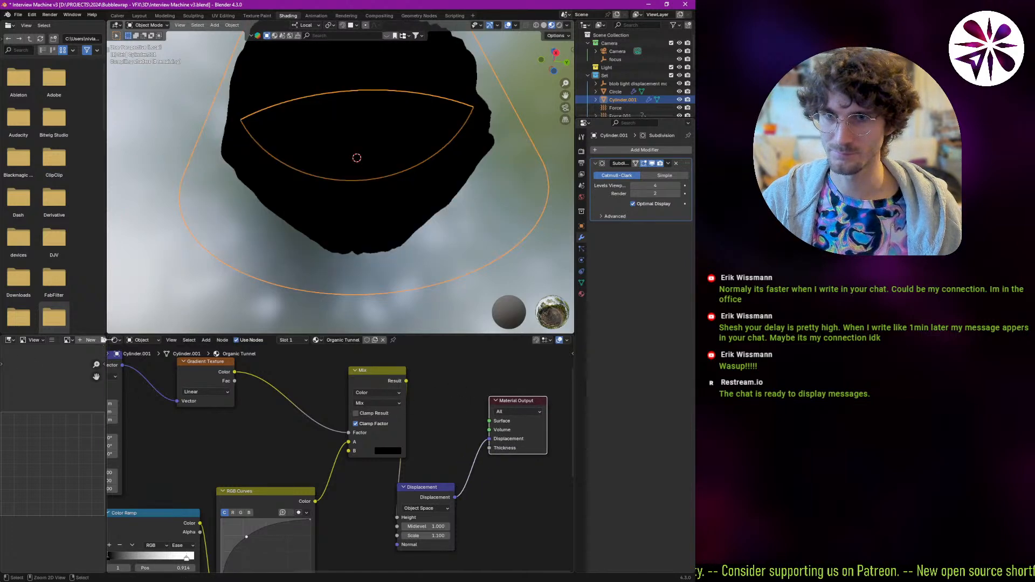
key("Home")
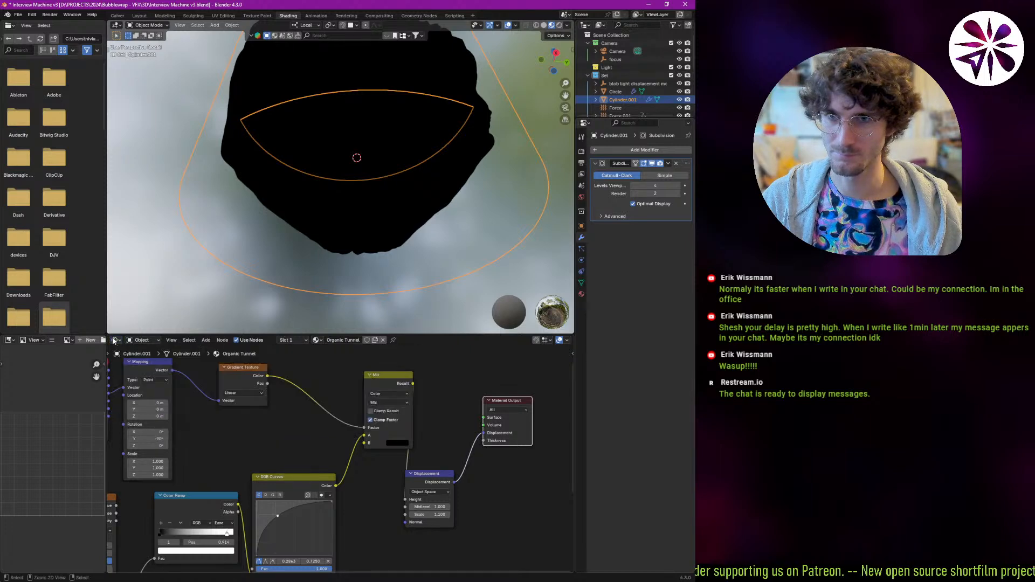
left_click_drag(107, 339, 54, 356)
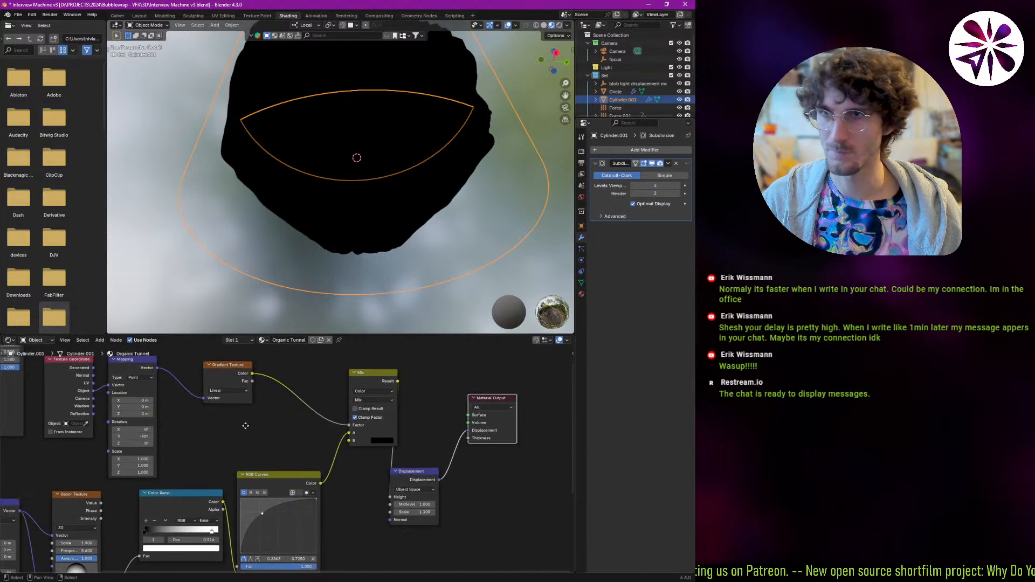
Set the Mix node's color B to white.
middle_click_drag(372, 259, 345, 323)
middle_click_drag(334, 454, 317, 431)
left_click(399, 412)
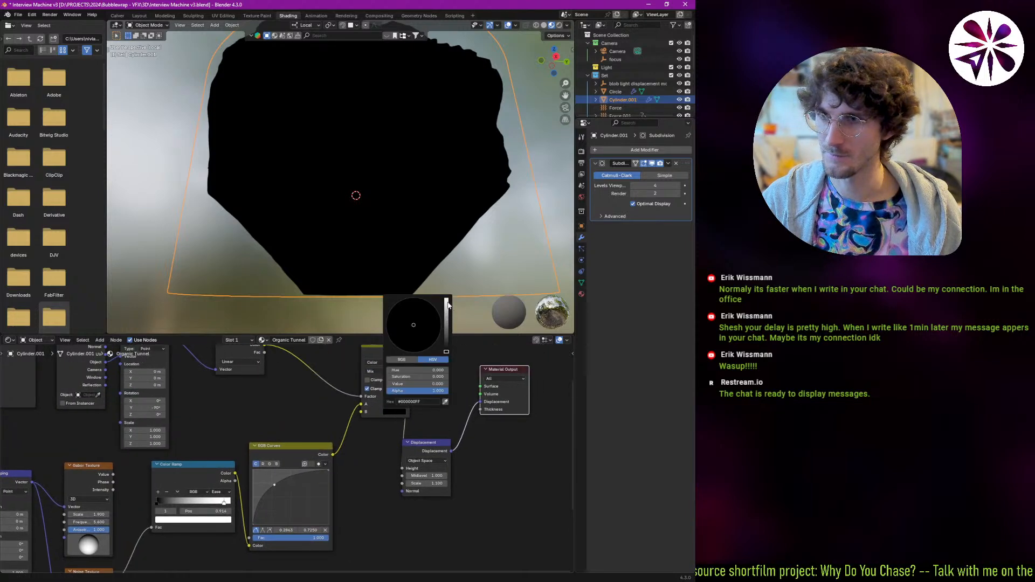
left_click_drag(448, 318, 447, 300)
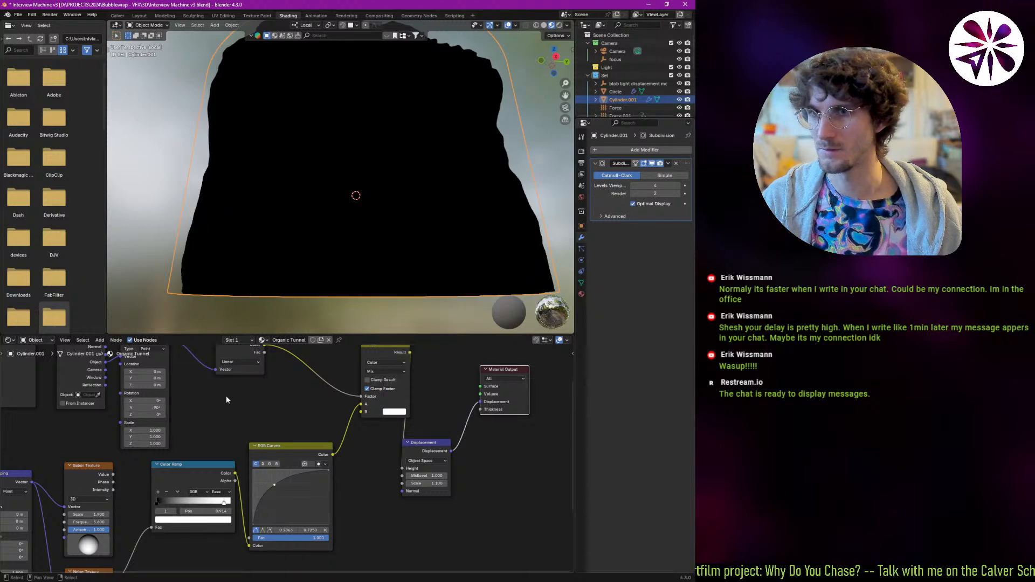
middle_click_drag(351, 270, 355, 156)
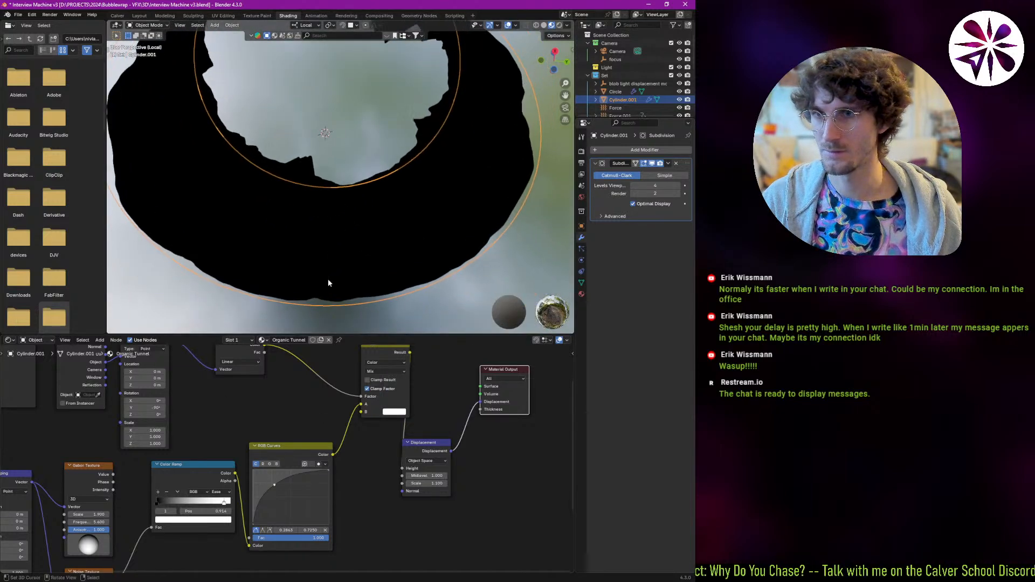
Reposition the Mix node and link the Principled BSDF to the Material Output's Surface.
middle_click_drag(311, 400, 287, 461)
left_click_drag(367, 409, 345, 416)
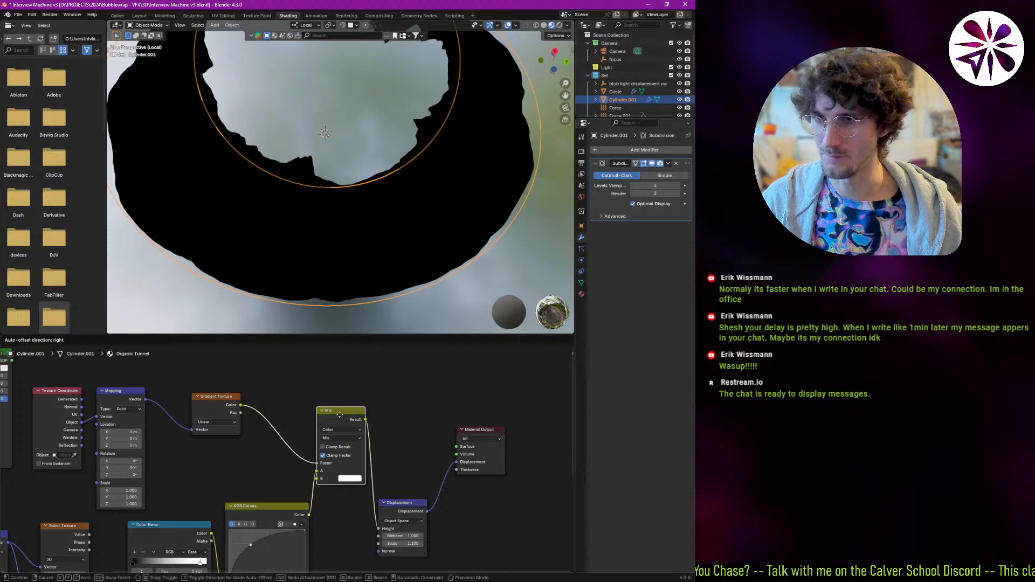
middle_click_drag(146, 400, 173, 418)
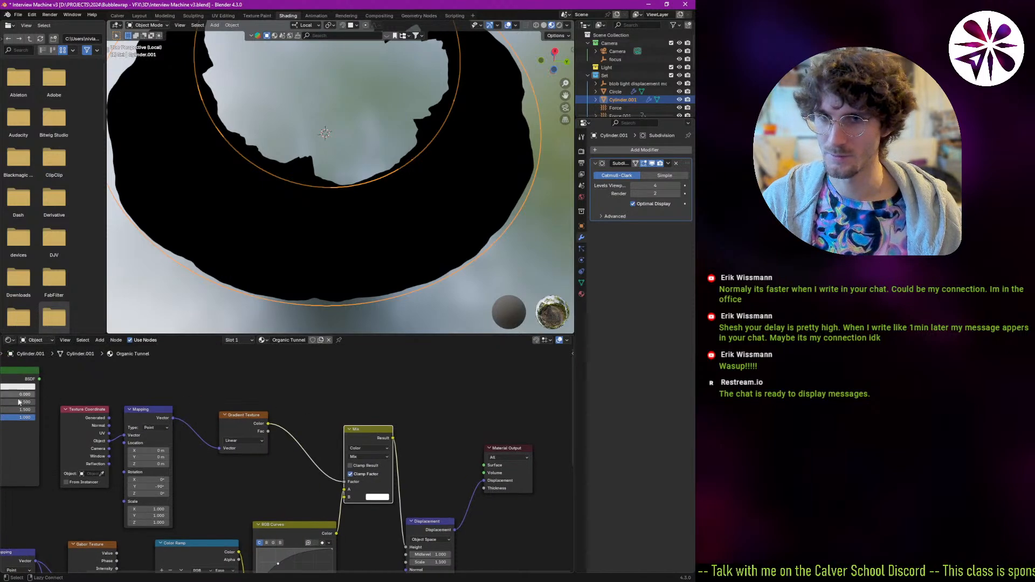
right_click_drag(455, 451, 485, 451, "alt")
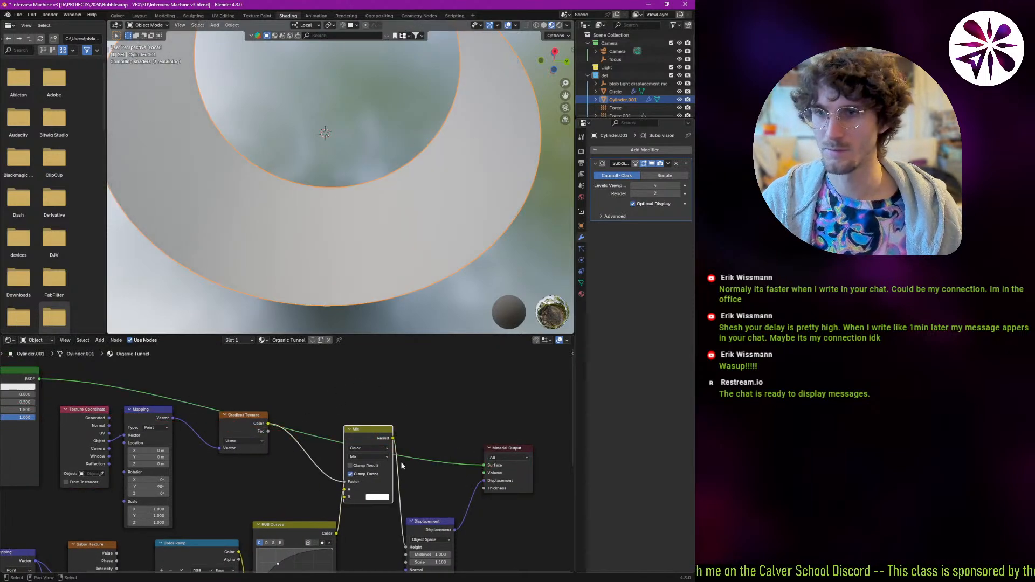
middle_click_drag(401, 466, 390, 419)
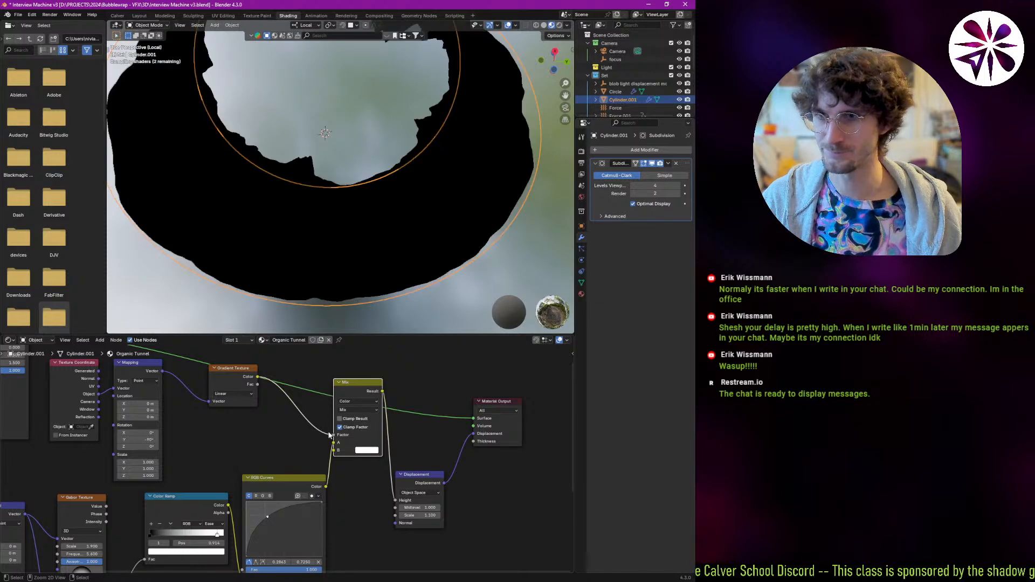
scroll(329, 434, "down", 3)
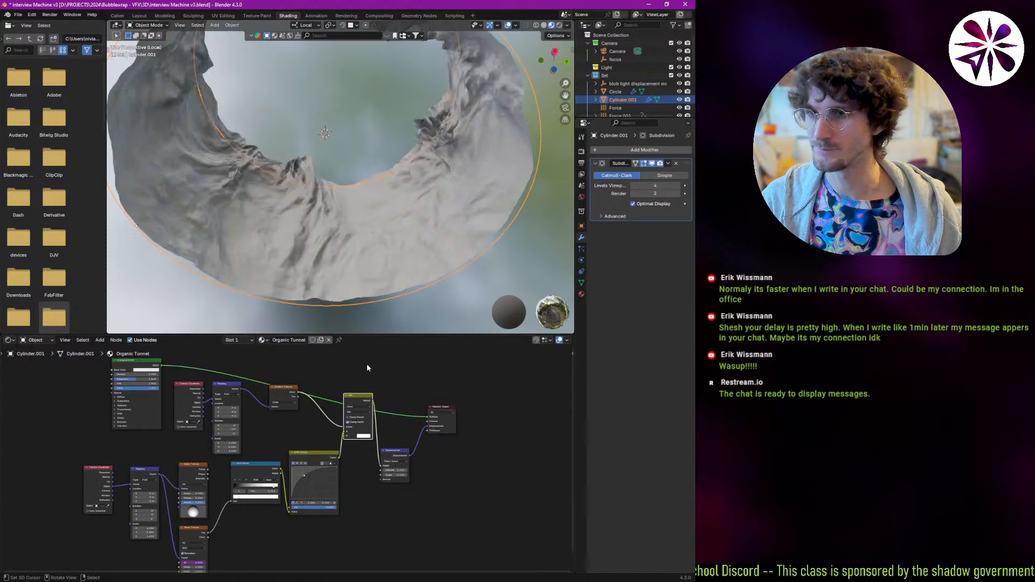
Turn off Clamp Factor on the Mix node.
scroll(366, 364, "up", 3)
middle_click_drag(377, 315, 347, 215)
middle_click_drag(377, 431, 322, 389)
left_click(322, 387)
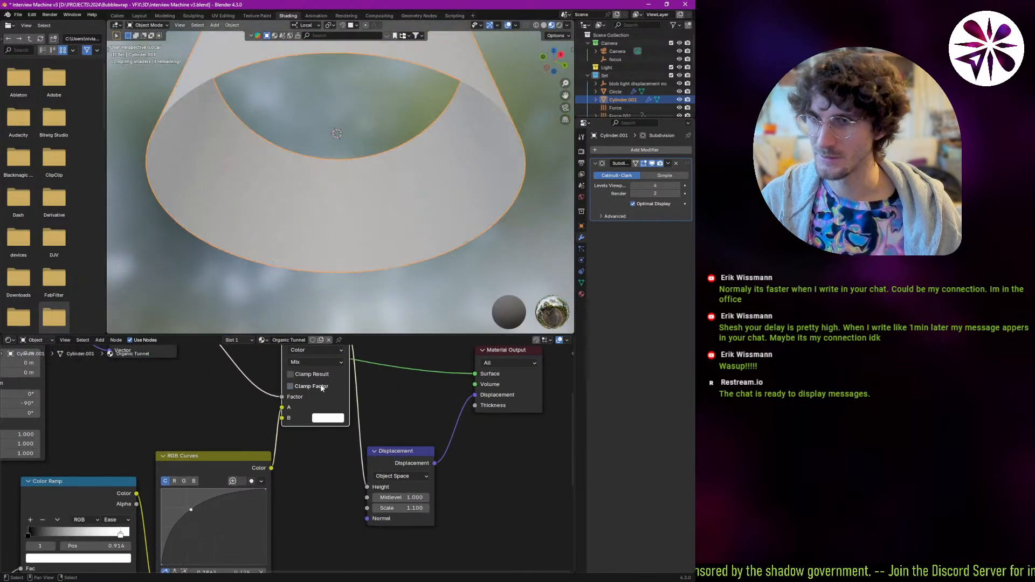
Spread out the Material Output, Displacement and Mix nodes so the Mix sits between RGB Curves and Displacement.
middle_click_drag(325, 352, 259, 350)
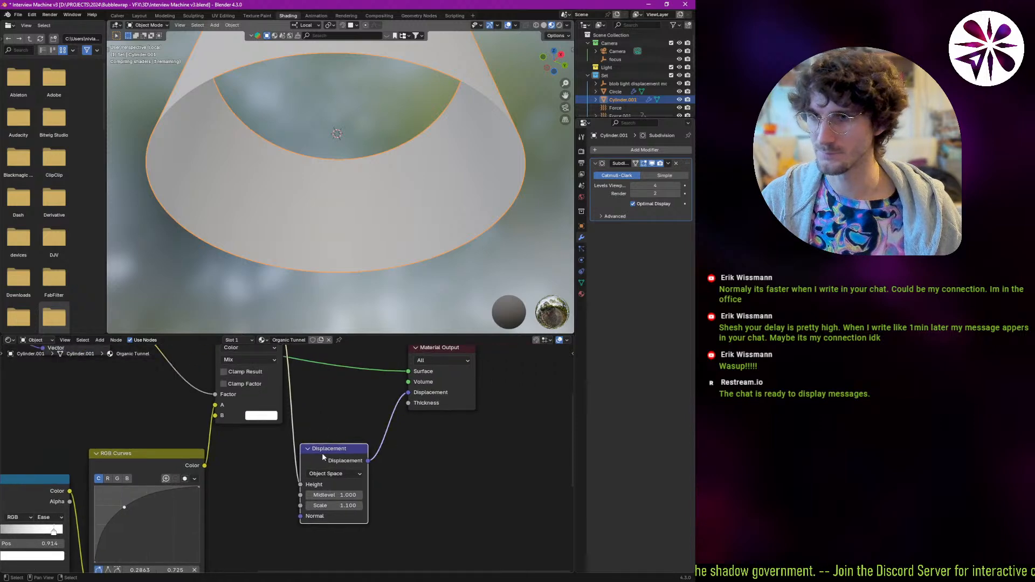
left_click_drag(320, 455, 374, 426)
scroll(375, 425, "down", 2)
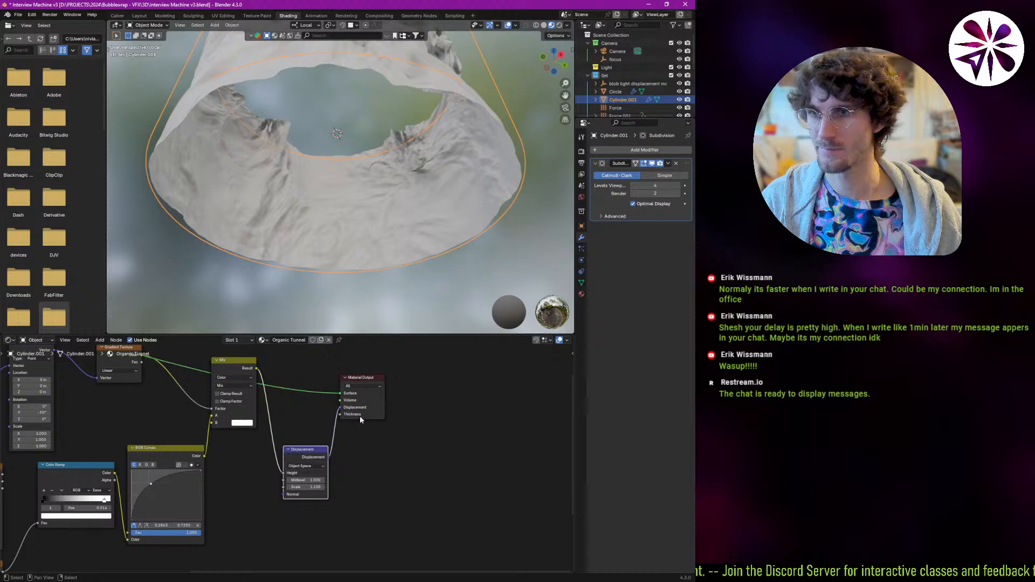
left_click_drag(376, 391, 466, 410)
left_click_drag(320, 451, 401, 451)
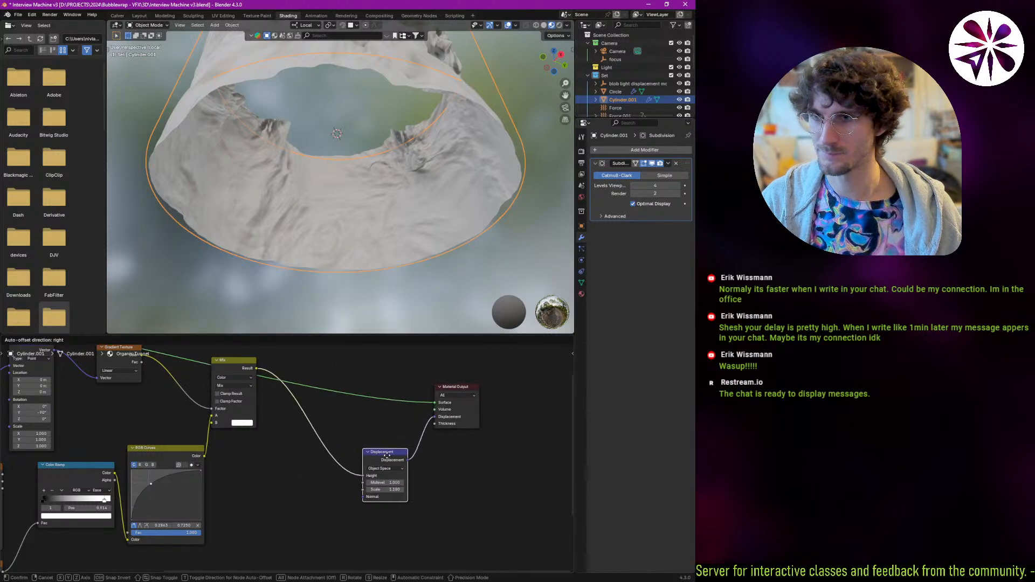
left_click_drag(248, 374, 288, 436)
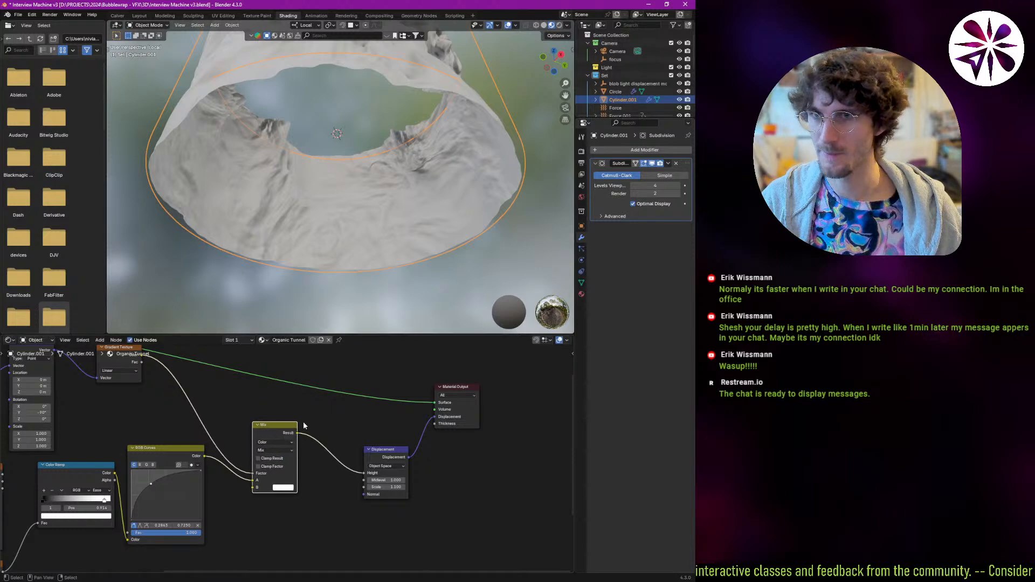
Play the animation and examine the displaced tube's surface and rim from several angles.
middle_click_drag(337, 302, 340, 261)
key("space")
middle_click_drag(299, 402, 324, 402)
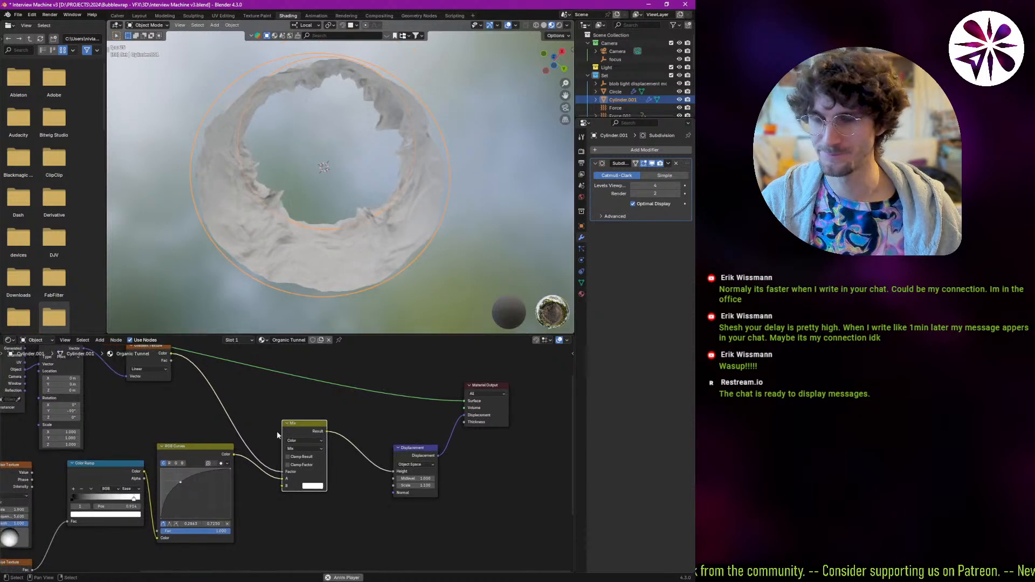
left_click_drag(201, 451, 203, 461)
middle_click_drag(199, 394, 211, 414)
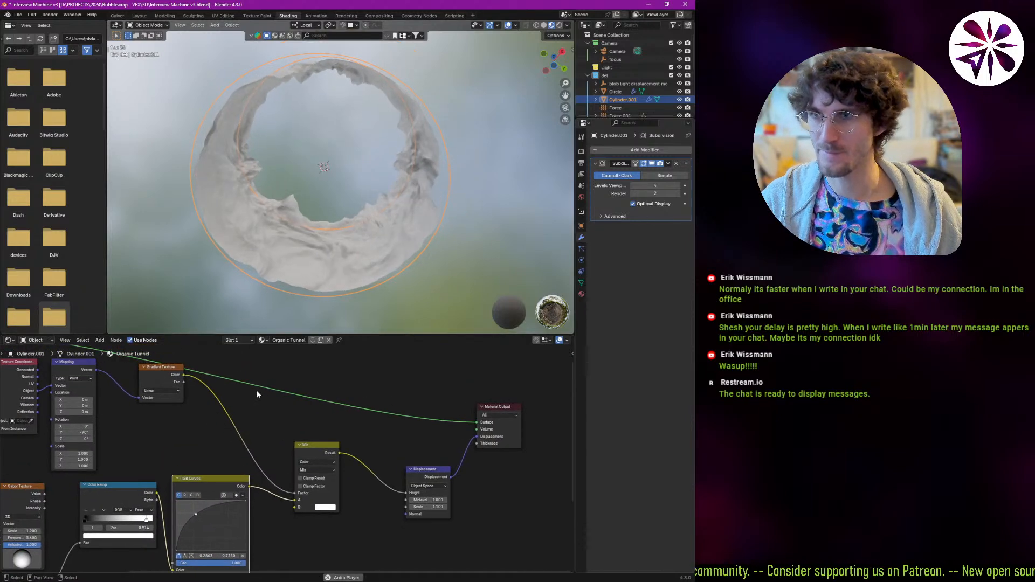
middle_click_drag(421, 256, 384, 278)
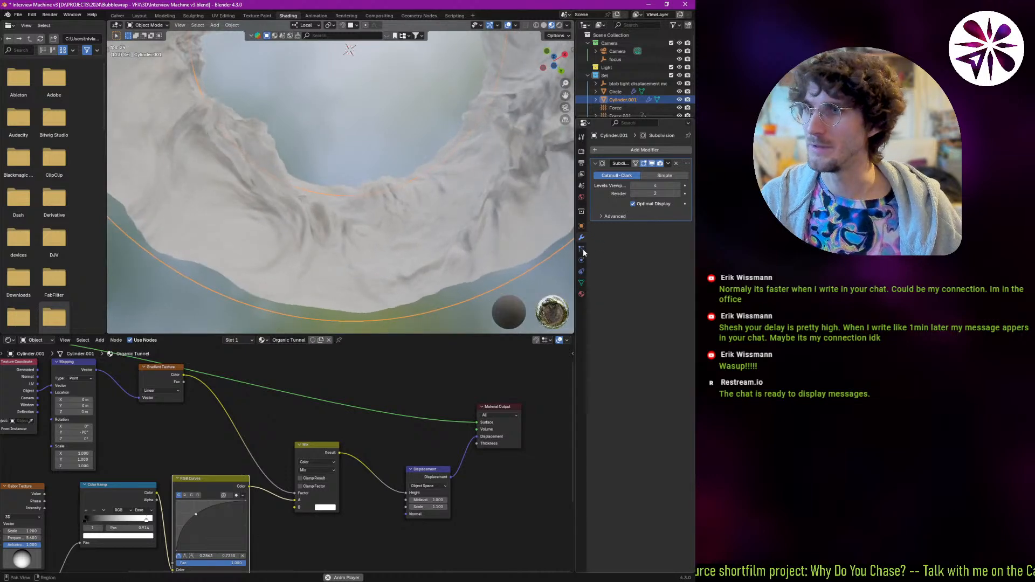
middle_click_drag(497, 243, 381, 243)
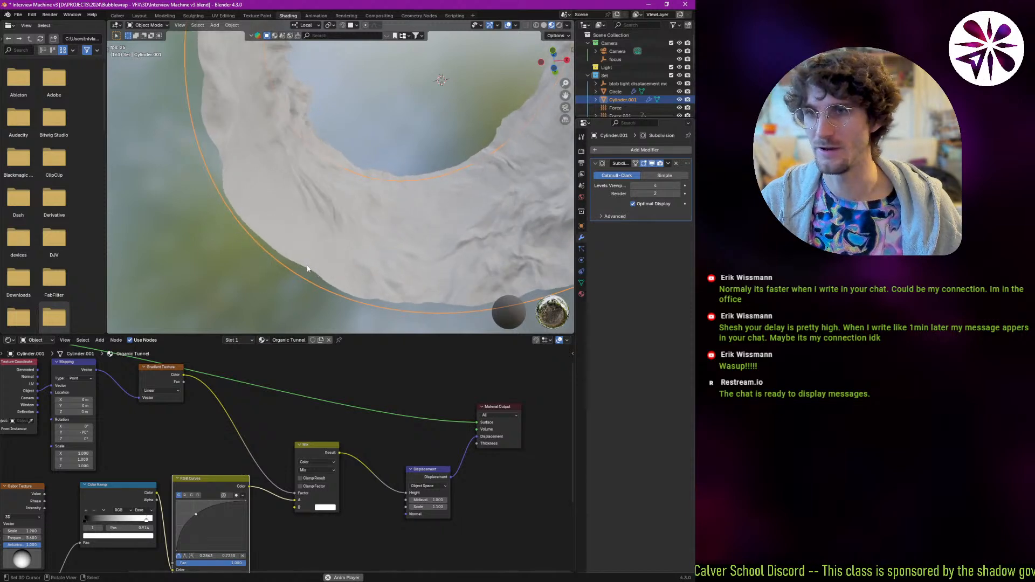
Stop the playback and scale up the edge loop at the tube's outer rim in Edit Mode.
key("Escape")
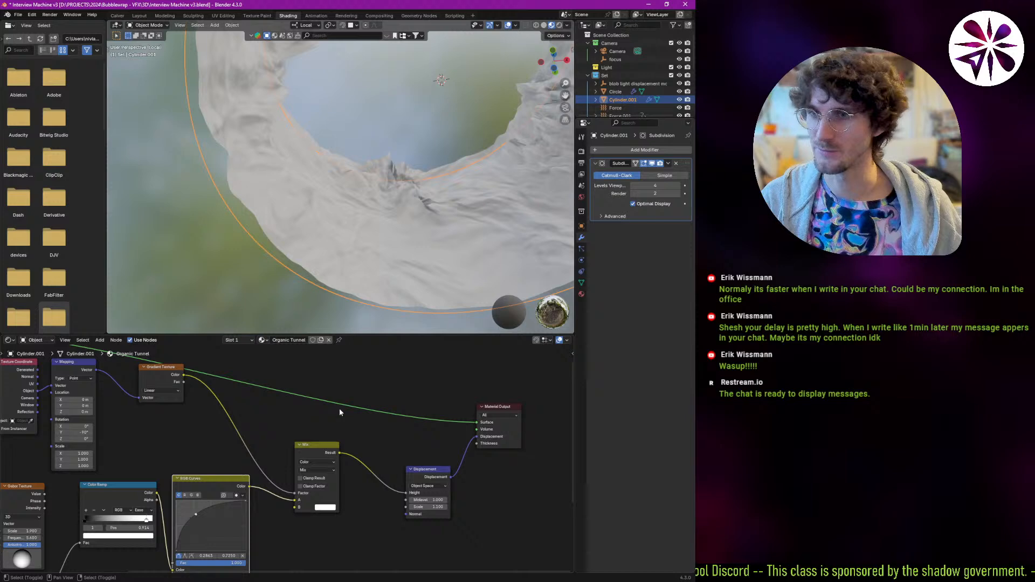
middle_click_drag(340, 413, 275, 403)
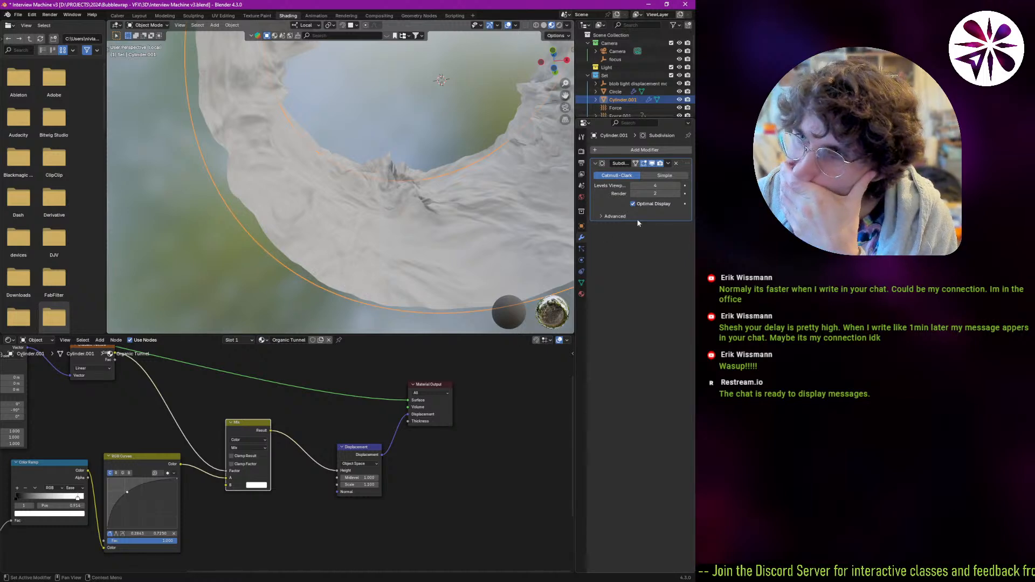
middle_click_drag(429, 376, 405, 384)
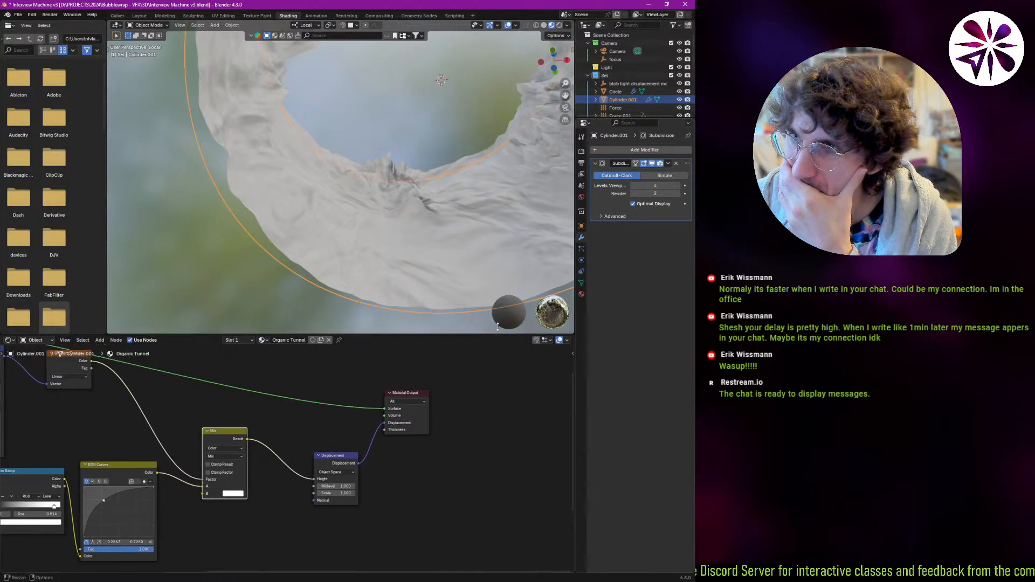
middle_click_drag(467, 286, 455, 293)
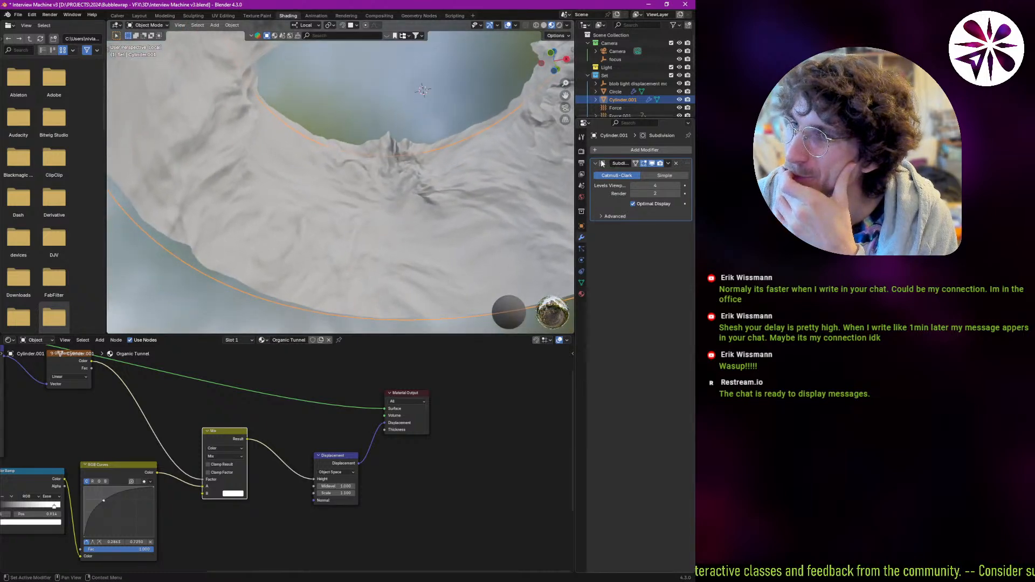
middle_click_drag(292, 264, 263, 263)
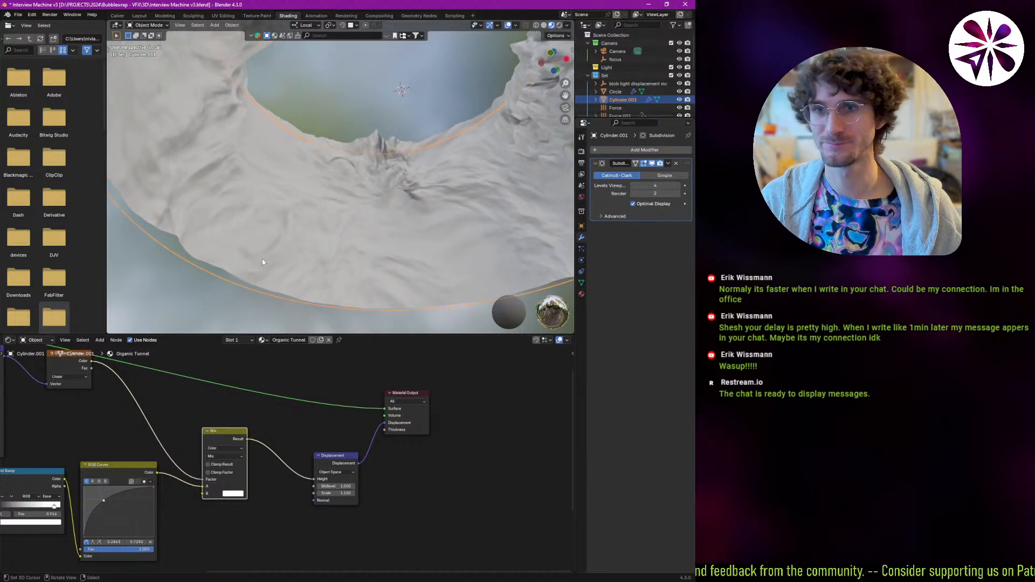
left_click(382, 259)
left_click(231, 267)
key("ctrl+Tab")
left_click(303, 263)
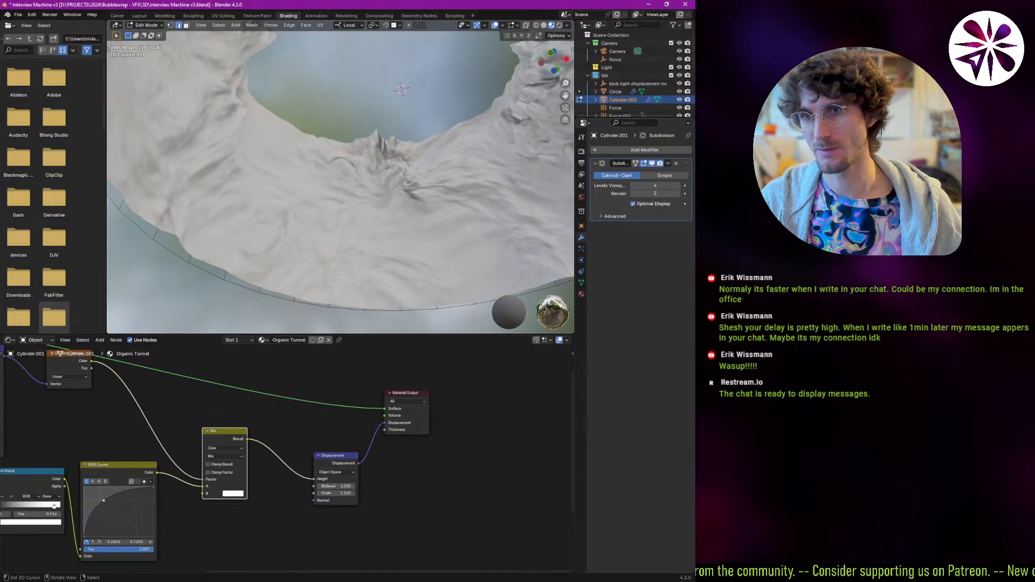
middle_click_drag(229, 271, 290, 258, "shift")
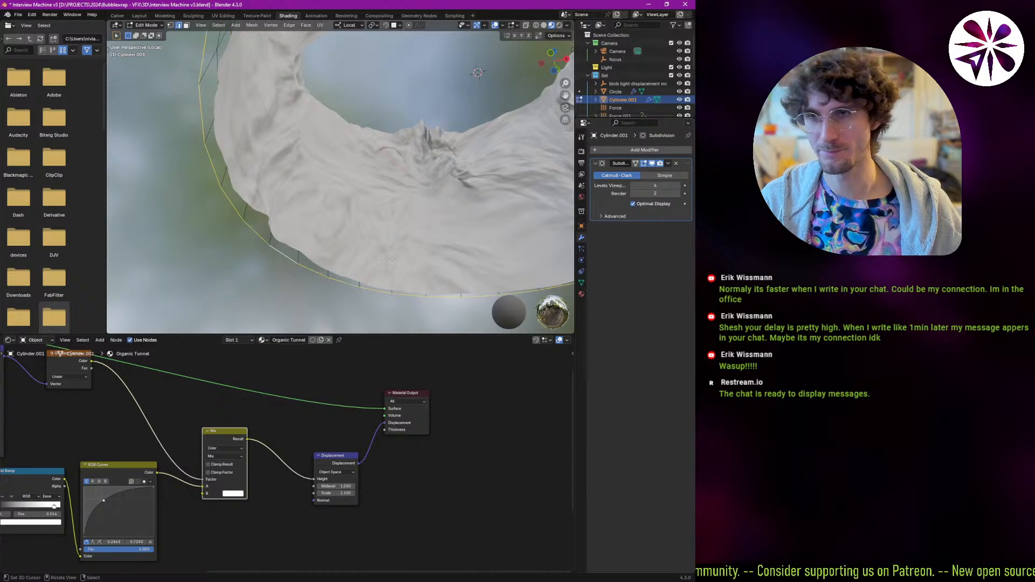
key("s")
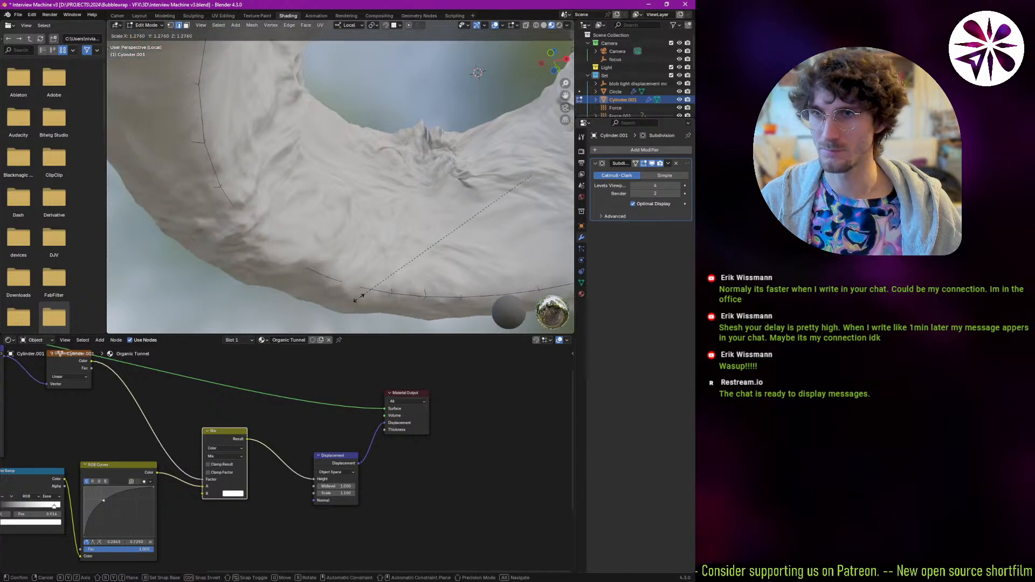
left_click(372, 282)
Play the animation in Object Mode and extrude the tube's outer rim edge loop in Edit Mode.
middle_click_drag(371, 282, 391, 246)
key("Tab")
key("space")
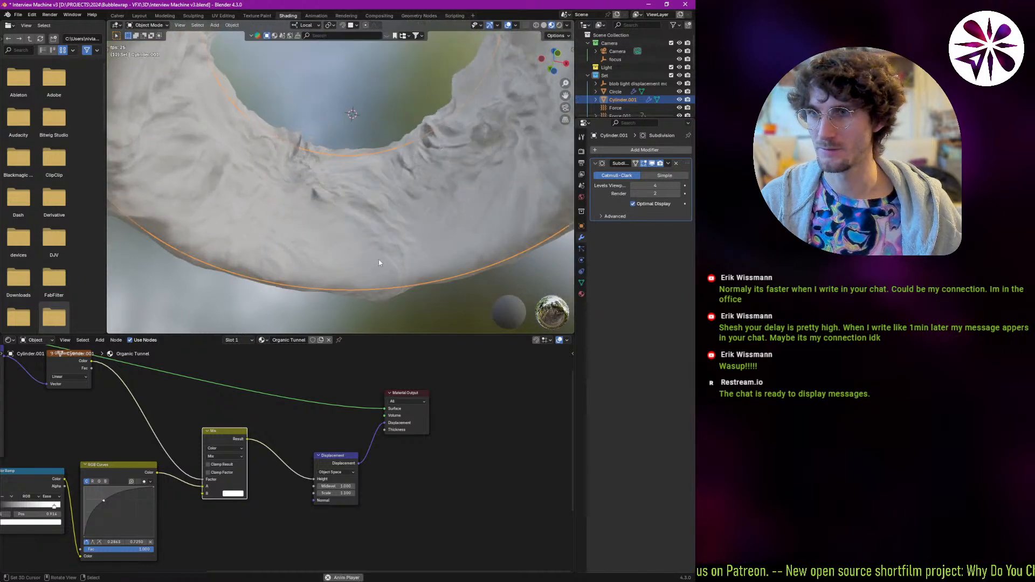
key("Tab")
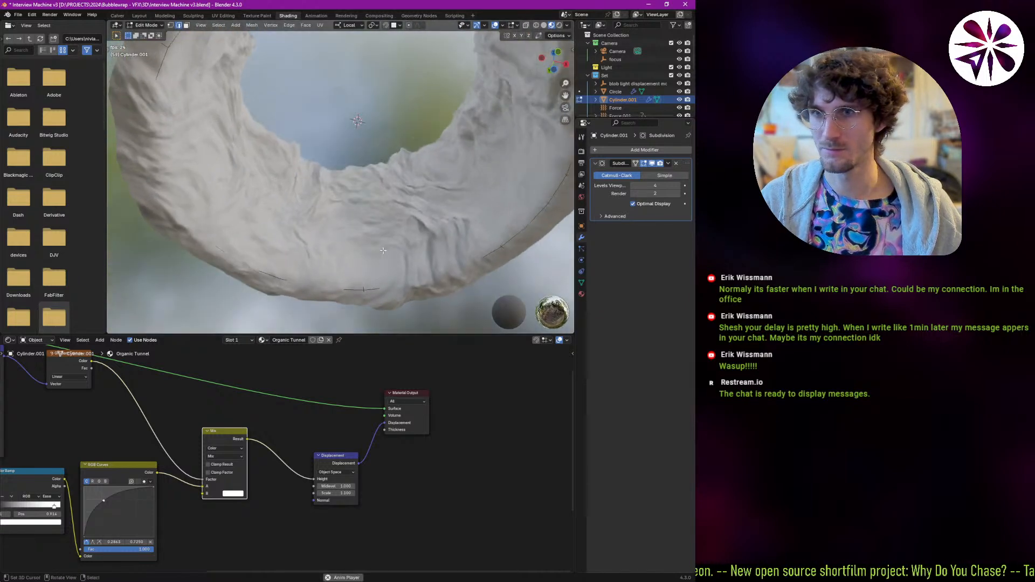
key("g")
key("z")
left_click(389, 242)
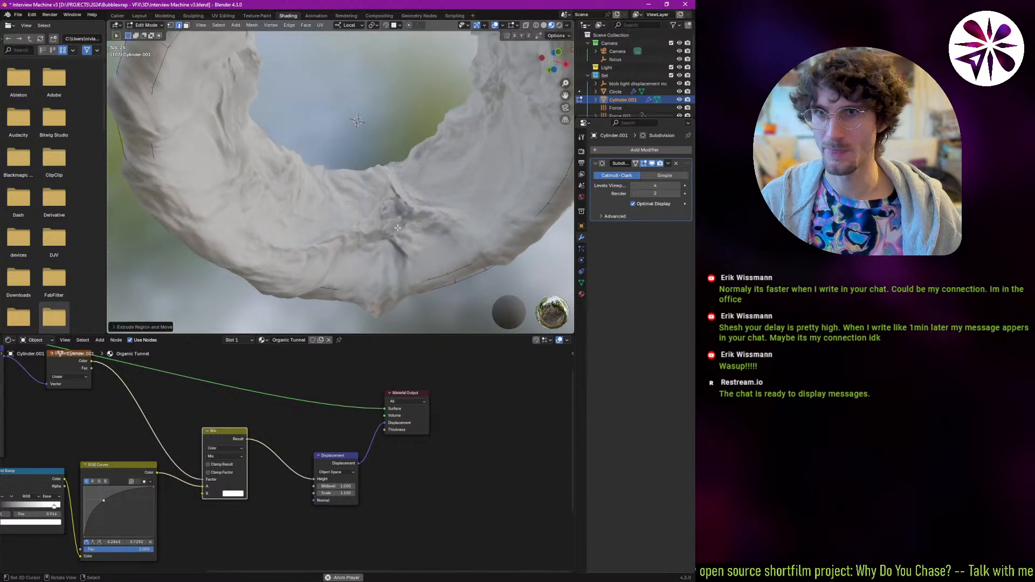
Scale the extruded rim loop, return to Object Mode and deselect the tube.
middle_click_drag(389, 241, 383, 189)
key("s")
right_click(406, 267)
key("s")
left_click(413, 261)
key("ctrl+Tab")
left_click(335, 247)
left_click(412, 241)
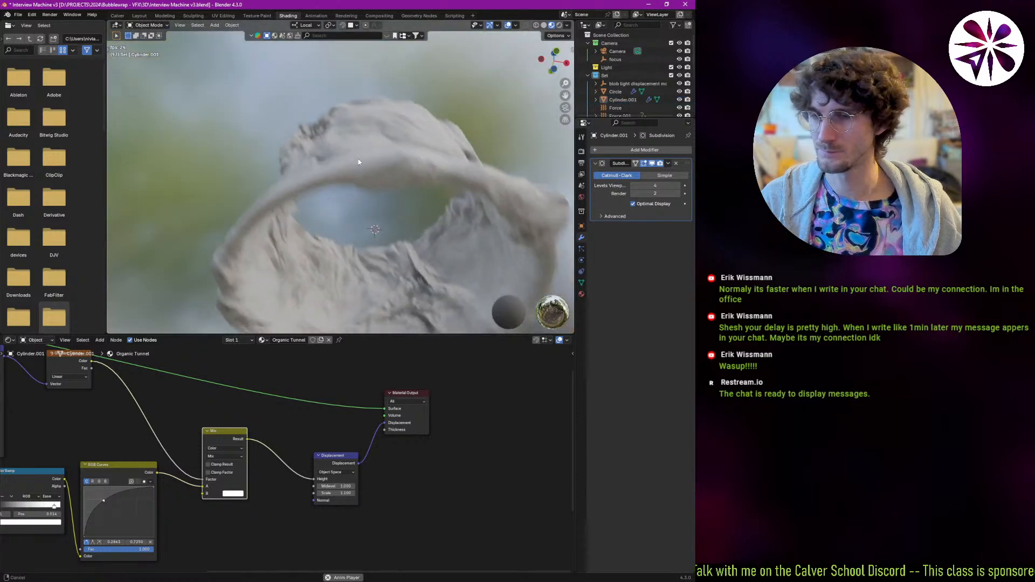
Set the Noise Texture's Detail to 4.980 for finer displacement on the tube.
middle_click_drag(397, 275, 395, 237)
middle_click_drag(393, 242, 392, 274, "shift")
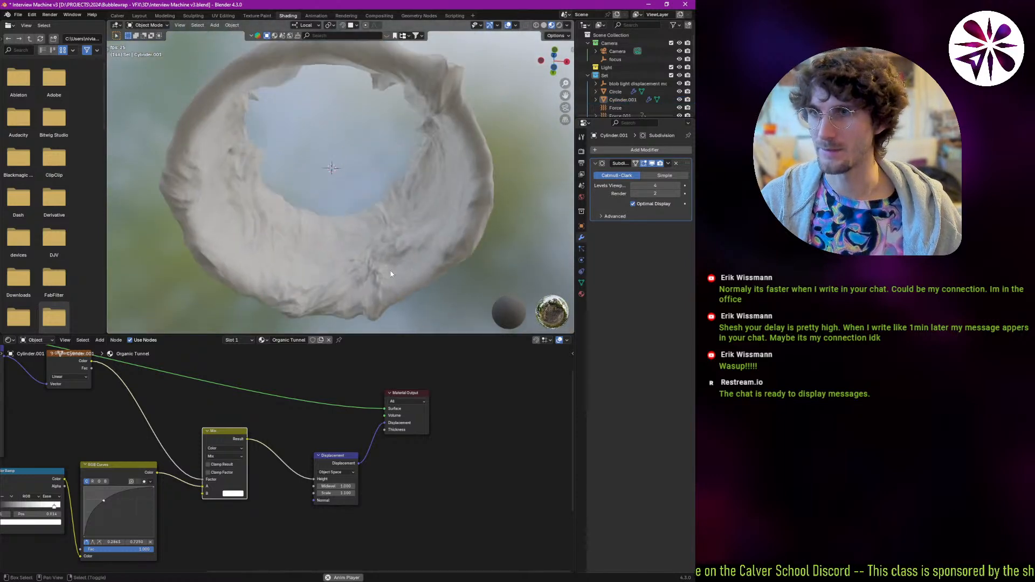
left_click(433, 244)
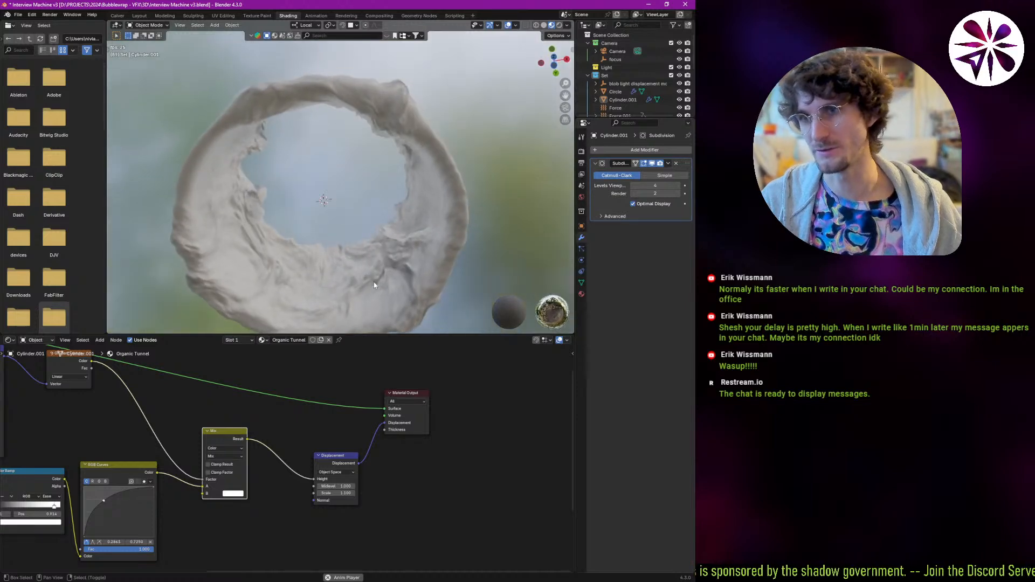
middle_click_drag(386, 300, 389, 281)
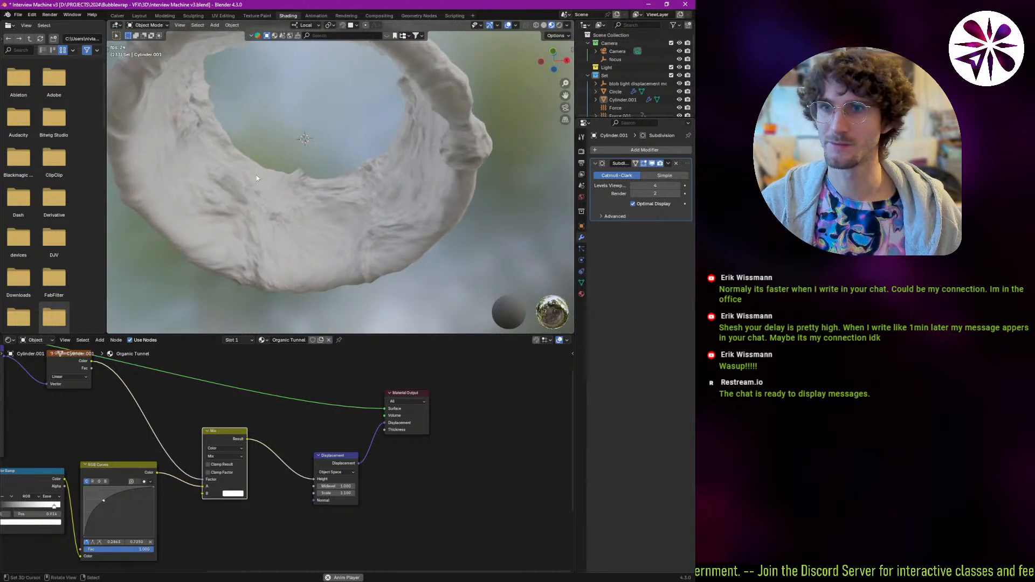
middle_click_drag(281, 205, 313, 215)
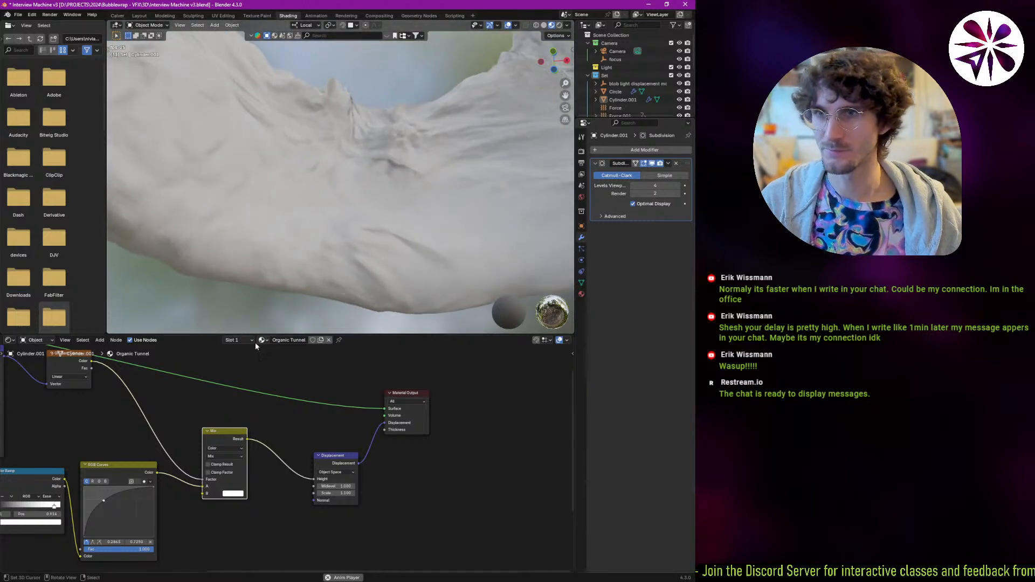
middle_click_drag(137, 418, 361, 410)
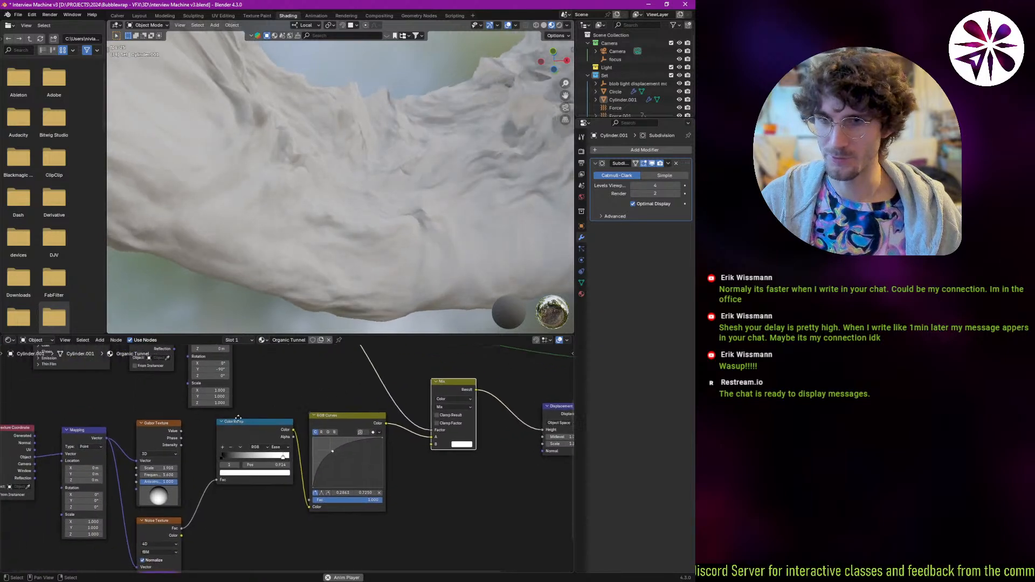
scroll(255, 491, "up", 2)
middle_click_drag(255, 491, 254, 419)
scroll(254, 418, "down", 1)
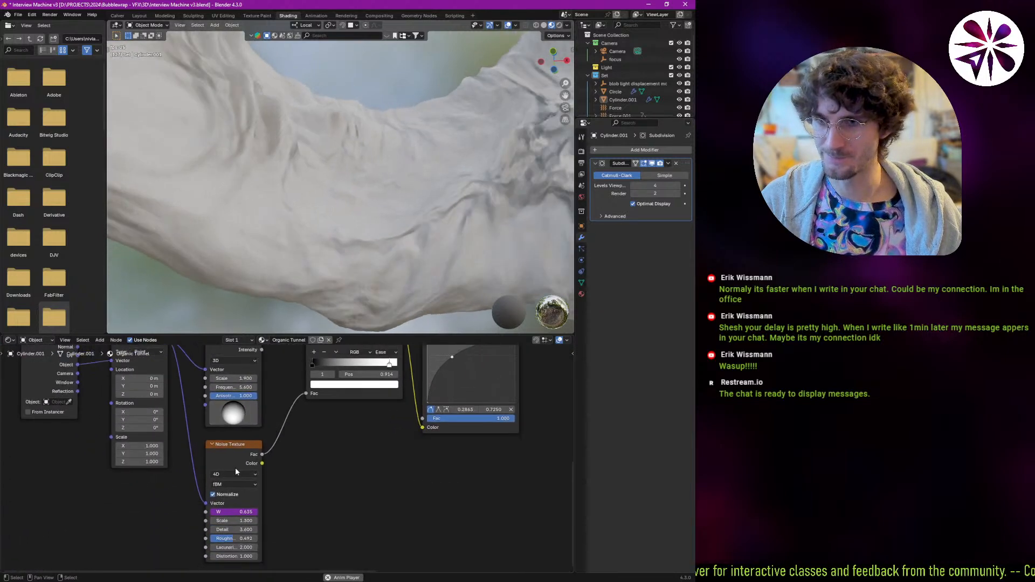
left_click_drag(222, 529, 270, 522)
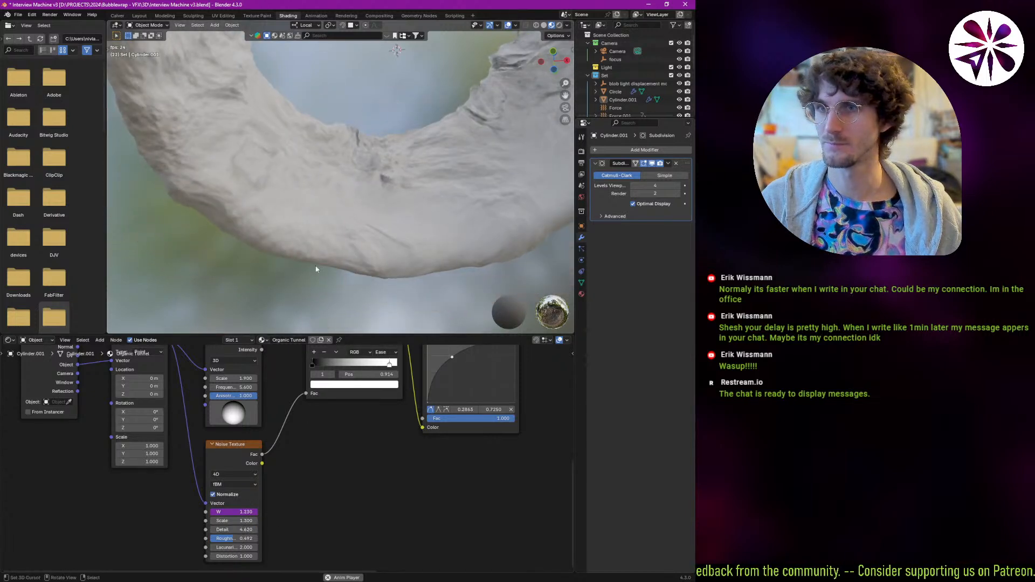
left_click_drag(232, 529, 248, 529)
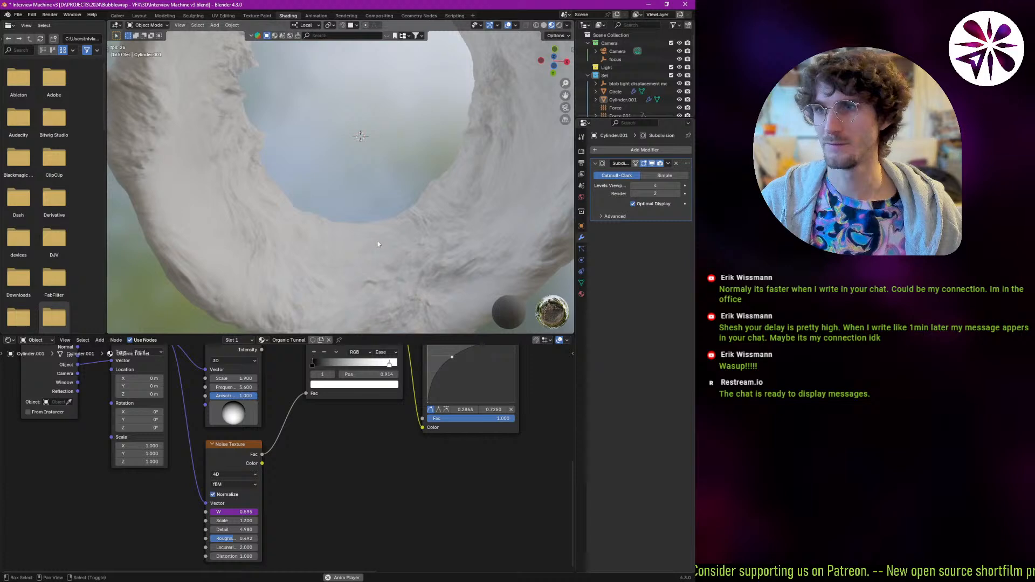
Examine the animated tube's more detailed surface from several angles and stop the playback.
middle_click_drag(391, 251, 433, 219)
middle_click_drag(366, 265, 383, 253)
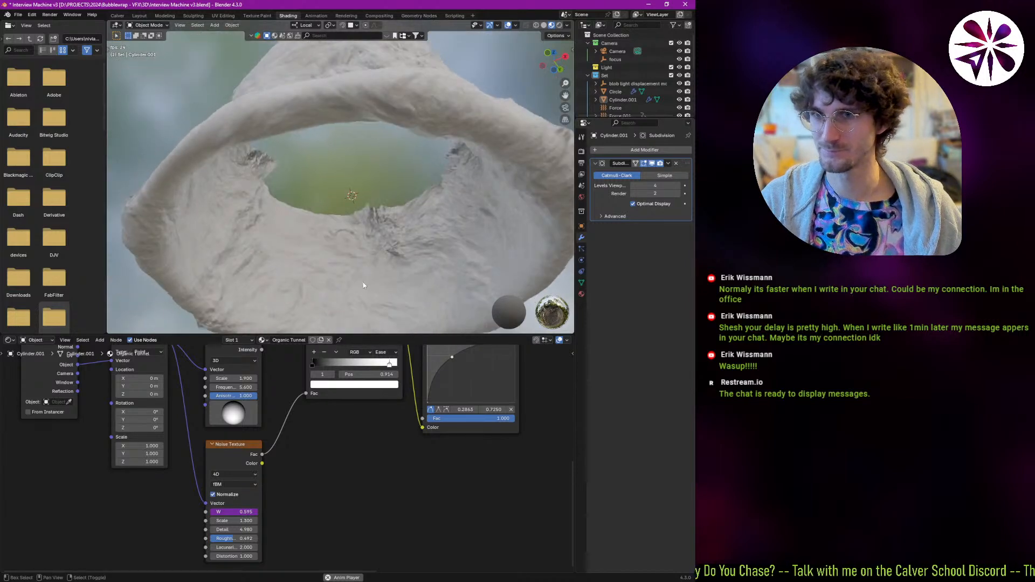
middle_click_drag(363, 283, 335, 280)
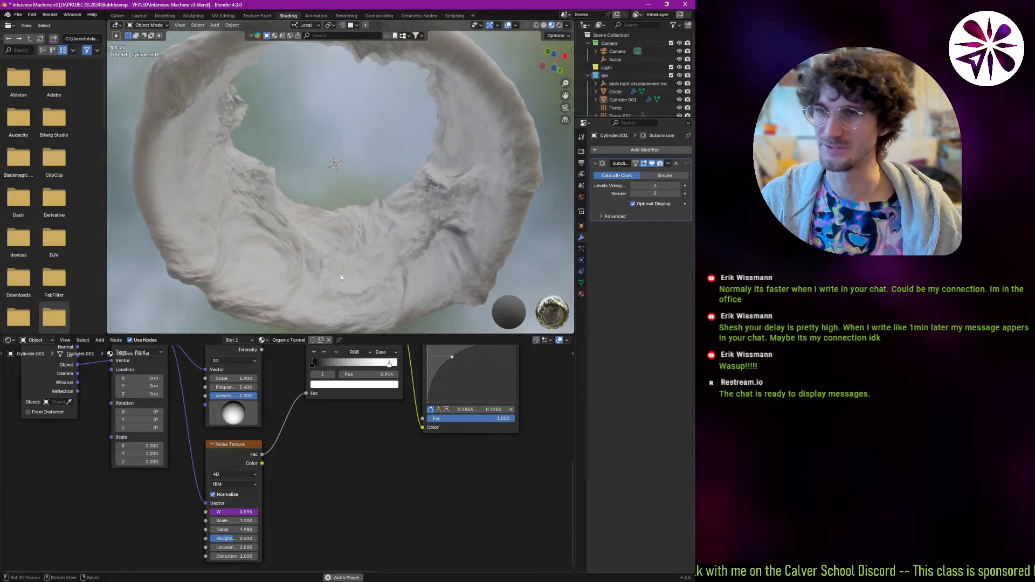
key("Escape")
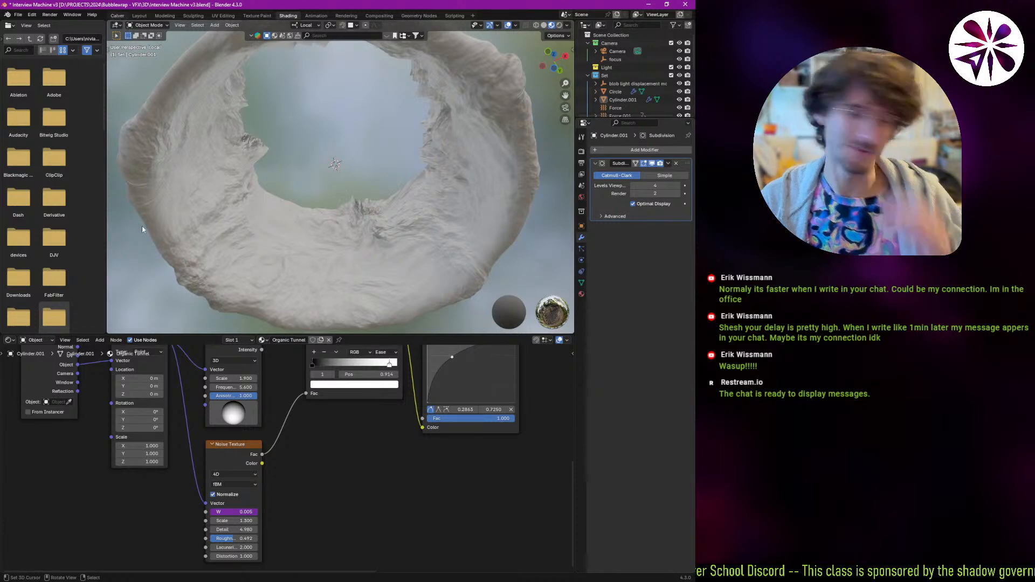
Switch to the Calver workspace and select the tube in the scene.
left_click(117, 16)
middle_click_drag(390, 323, 425, 353)
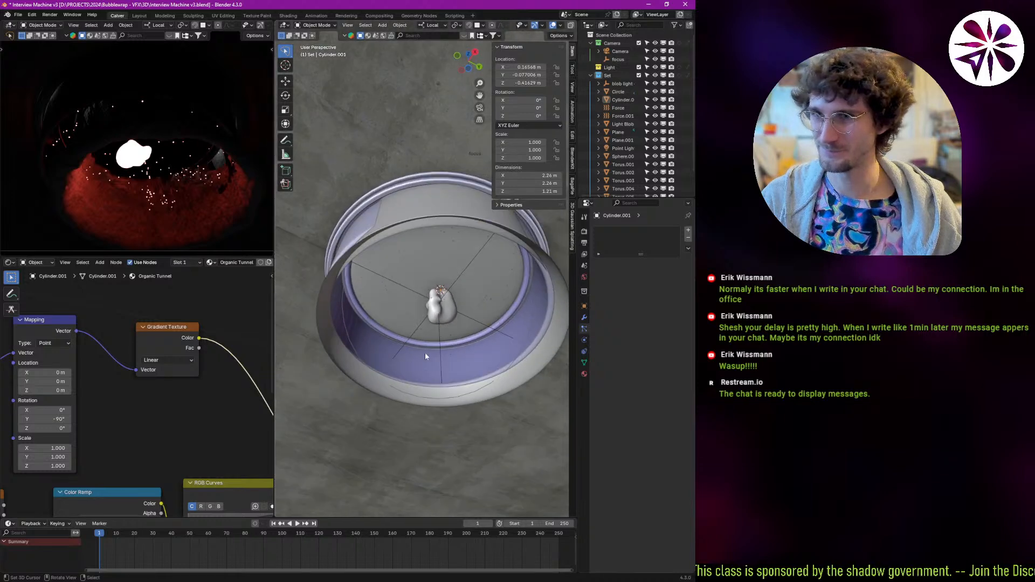
left_click(391, 385)
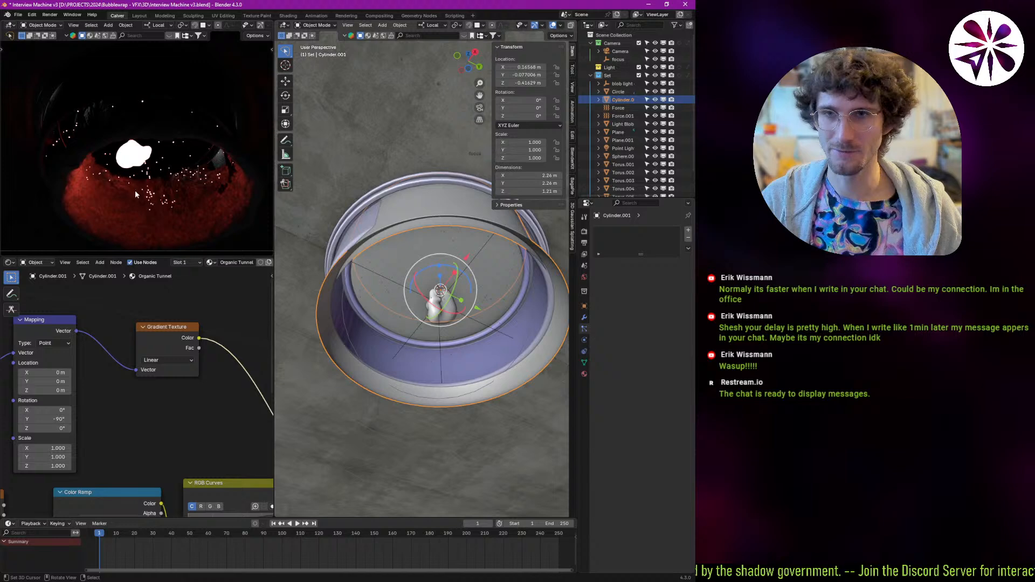
Show the main viewport in Rendered shading with Scene World lighting turned off.
middle_click_drag(386, 310, 389, 330)
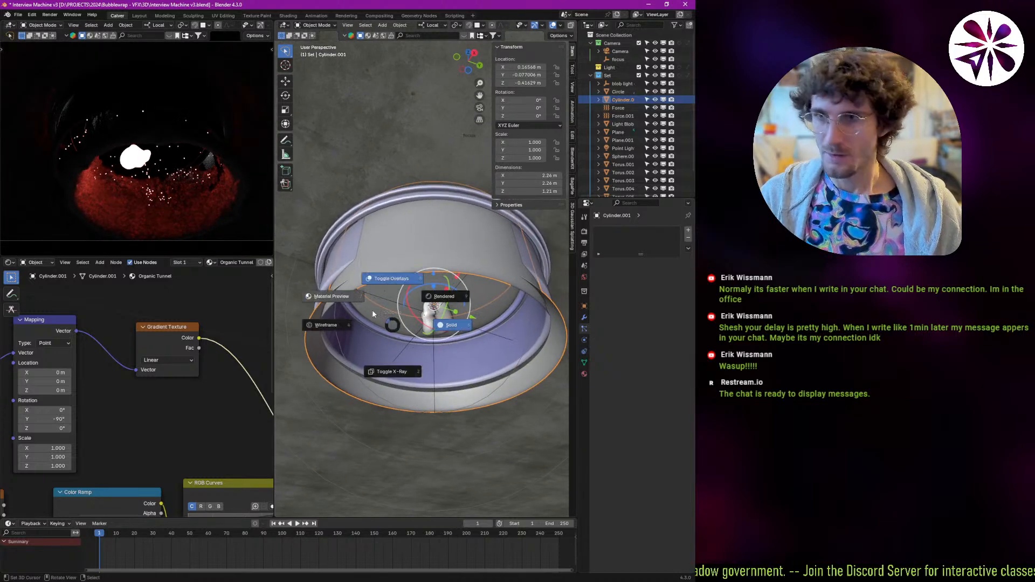
left_click(444, 296)
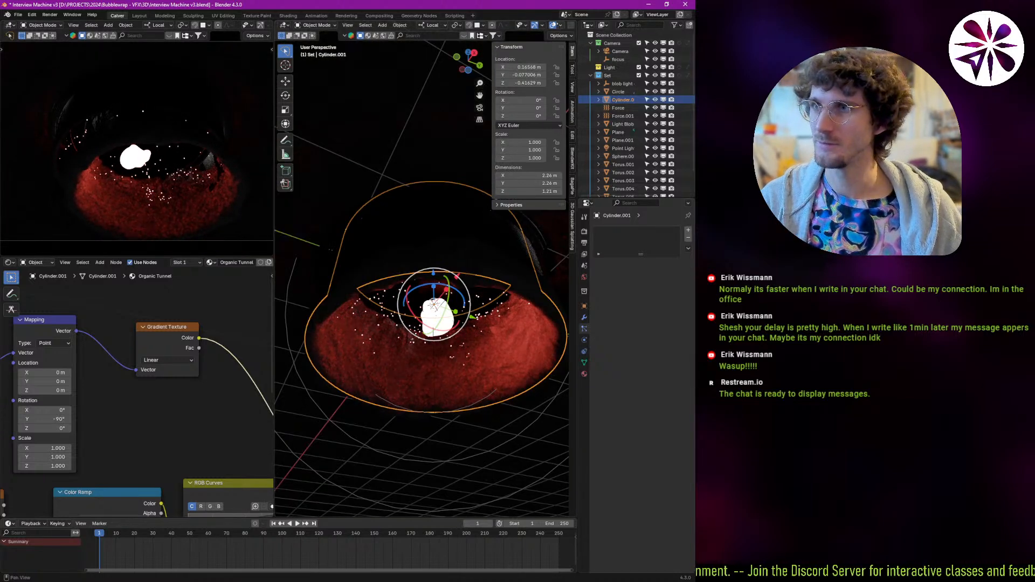
left_click(570, 25)
left_click(524, 74)
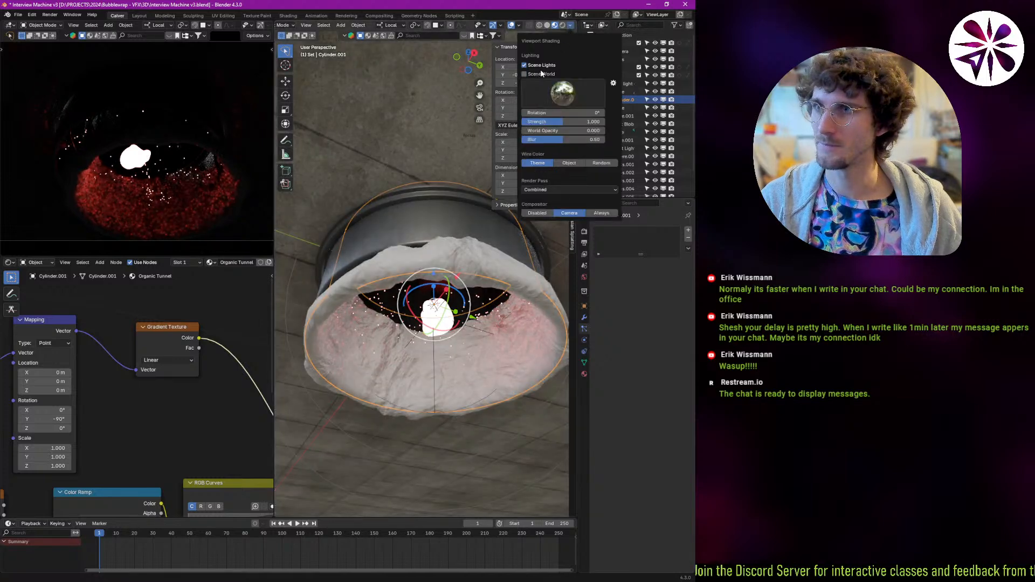
Rescale the tube to fit inside the metal ring and raise it along its local Z to about -0.02 m.
mouse_move(464, 324)
middle_mouse_down()
mouse_move(457, 364)
mouse_move(434, 311)
middle_mouse_up()
middle_click_drag(437, 282, 435, 312)
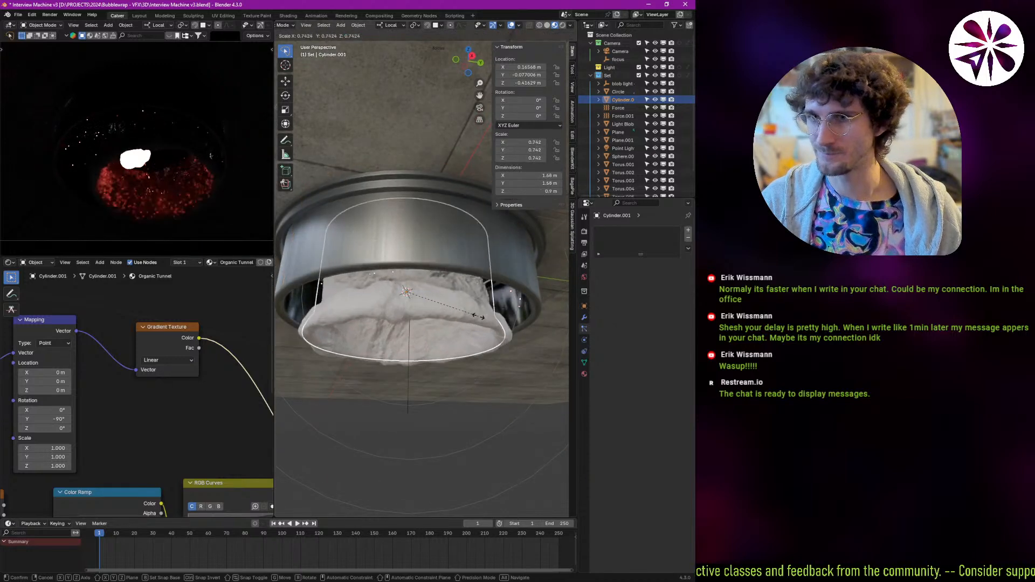
left_click(498, 323)
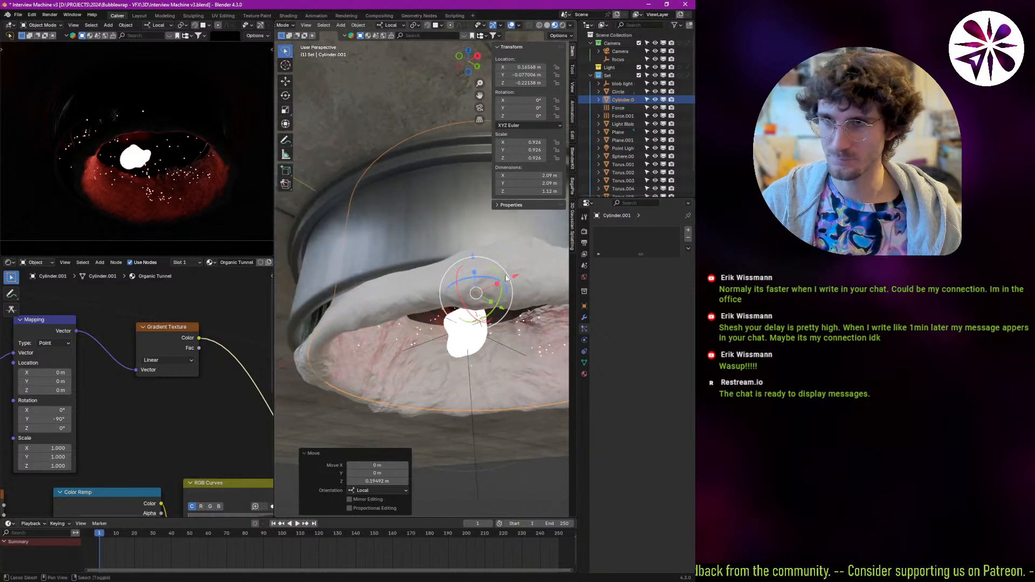
key("s")
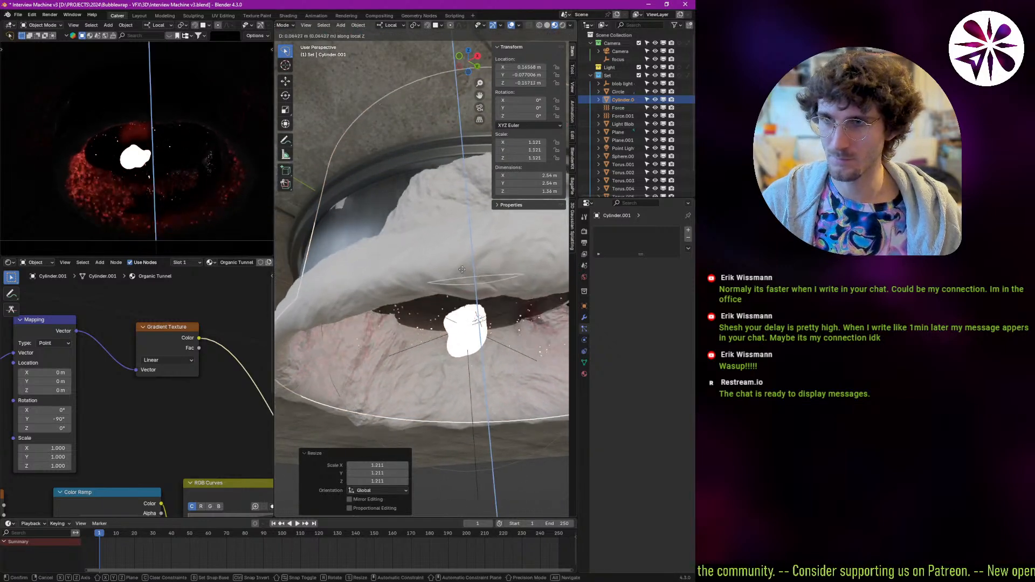
key("s")
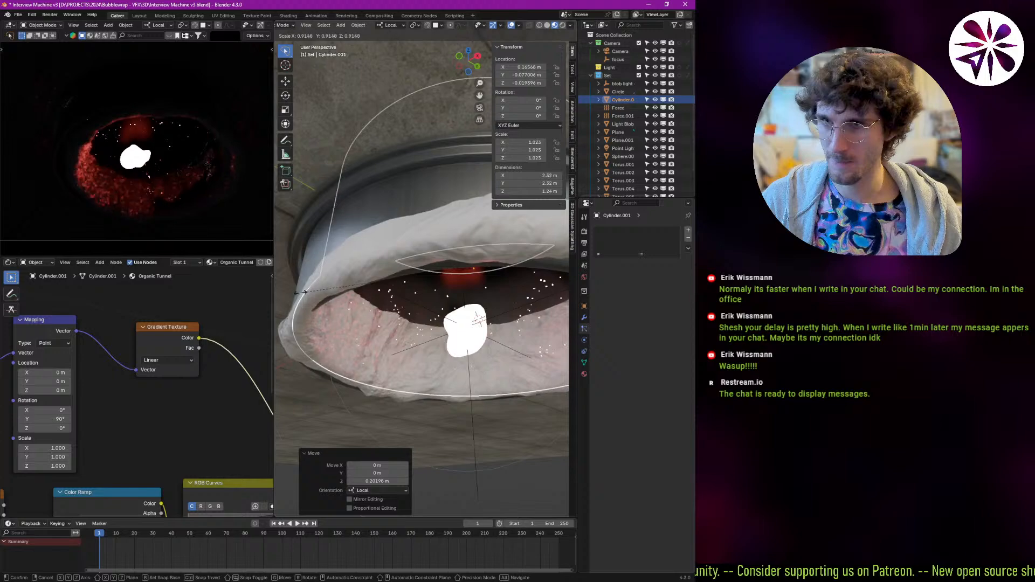
left_click(312, 305)
Clear the tube's location, rescale it to 1.035 and move it along its local Z to about -0.57 m.
middle_click_drag(312, 306, 420, 294)
key("alt+g")
key("g")
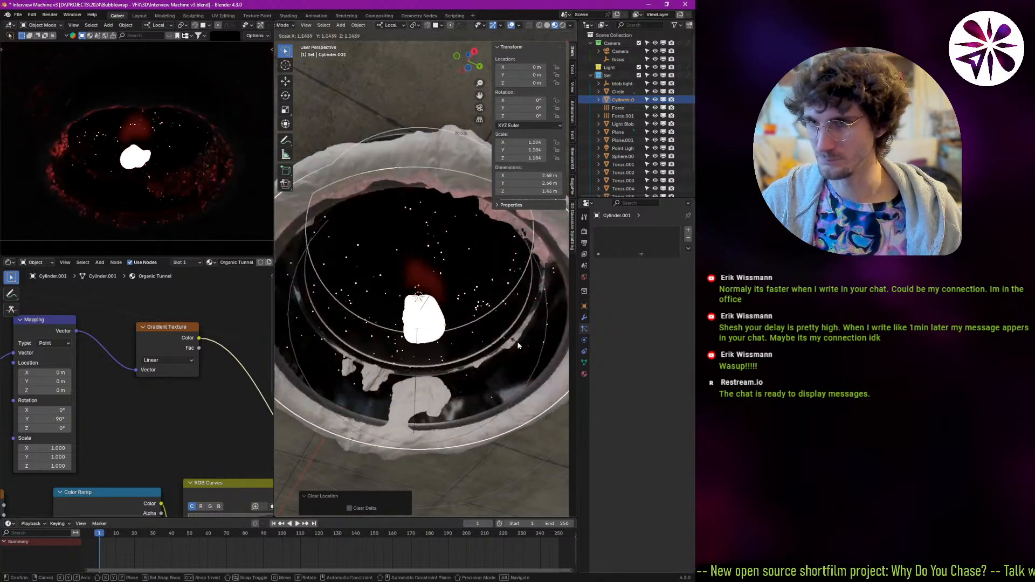
key("z")
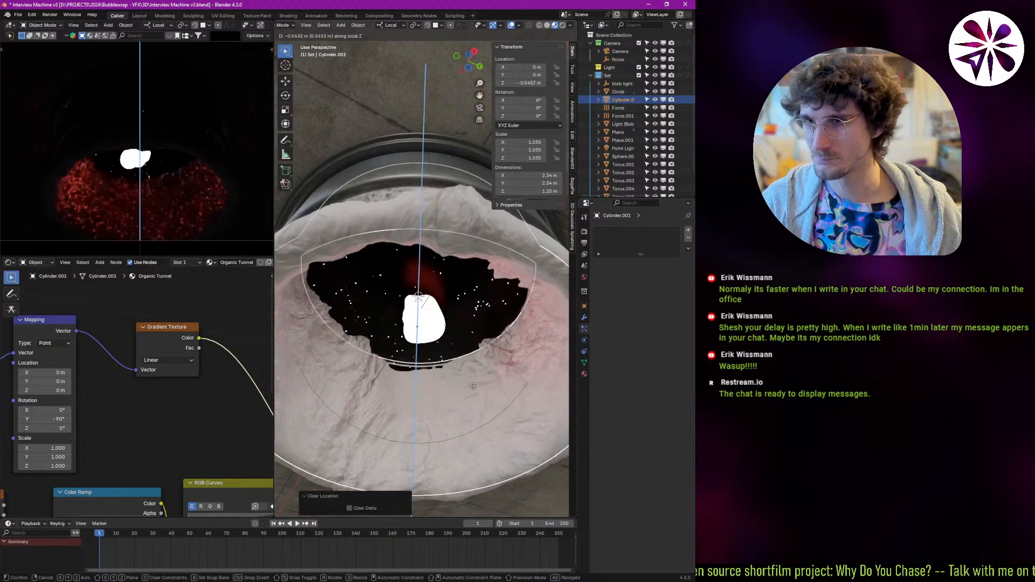
left_click(451, 402)
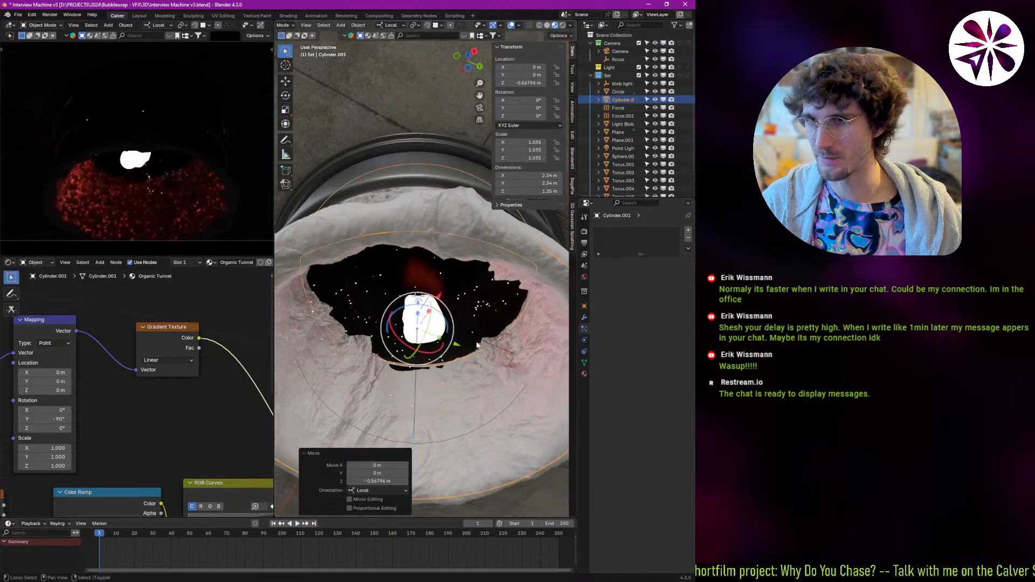
Inspect how the tube sits inside the metal ring, and isolate the tube in local view.
middle_click_drag(449, 381, 447, 351)
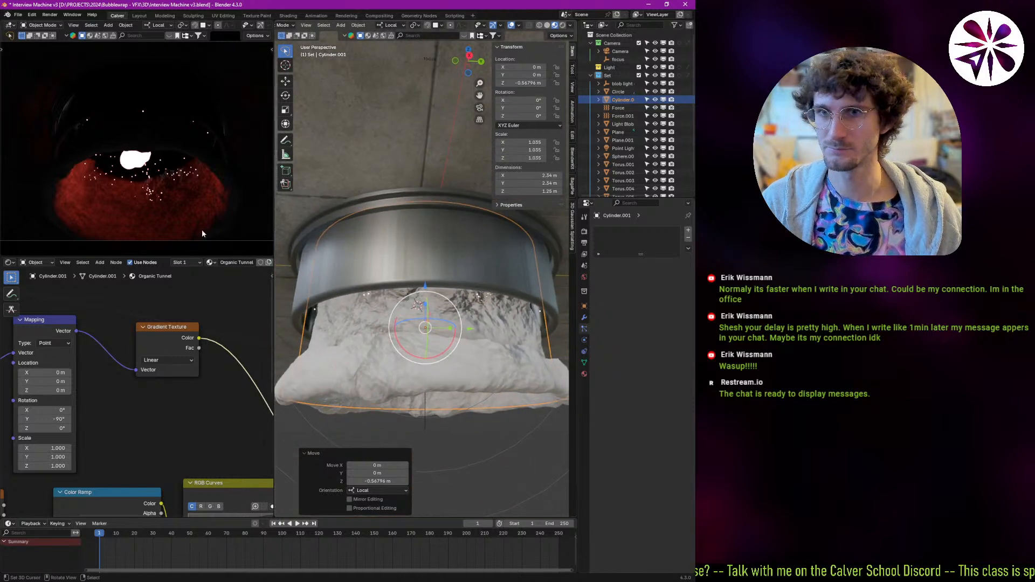
middle_click_drag(172, 213, 144, 183, "ctrl")
middle_click_drag(282, 270, 437, 318)
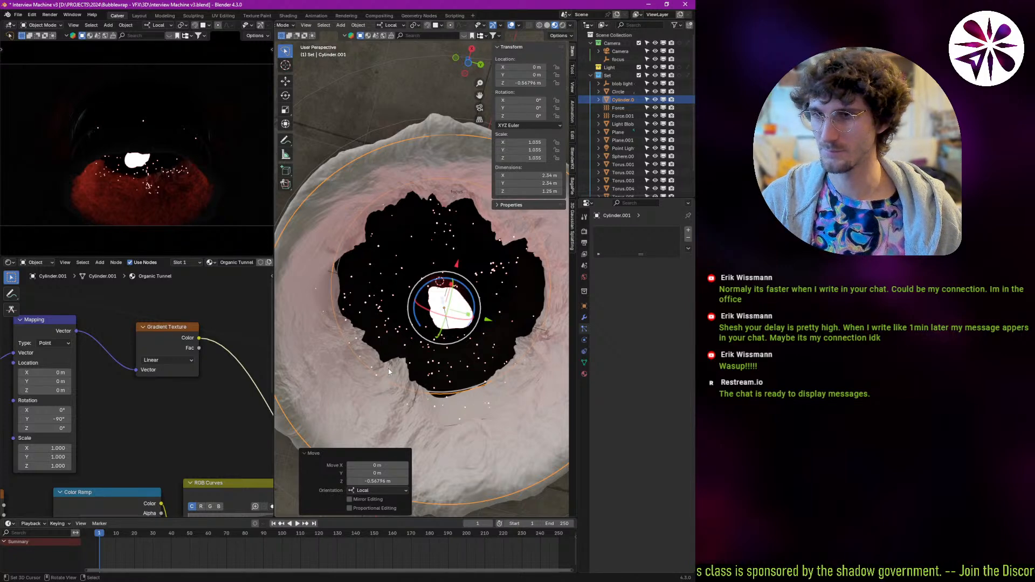
middle_click_drag(389, 371, 390, 378)
key("ctrl+Tab")
left_click(436, 355)
middle_click_drag(435, 296, 429, 352)
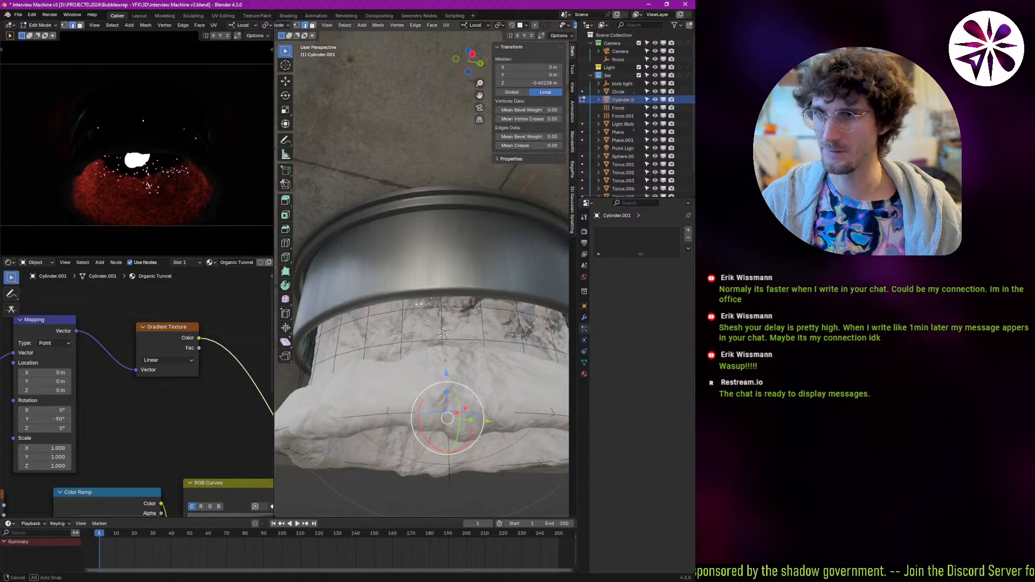
key("Tab")
key("KP_Divide")
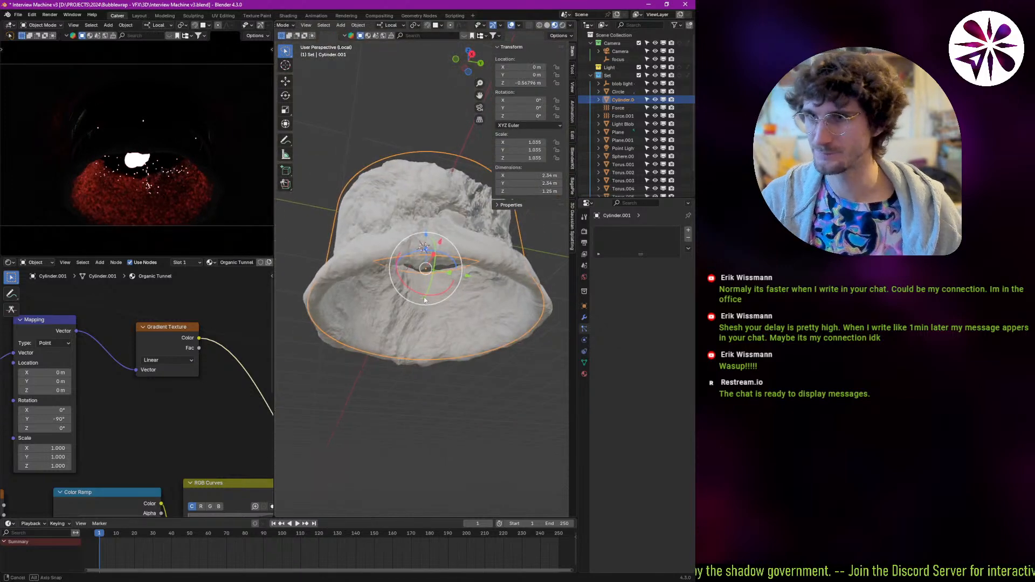
Add a basis and one relative shape key to the tube's mesh.
middle_click_drag(425, 300, 559, 332)
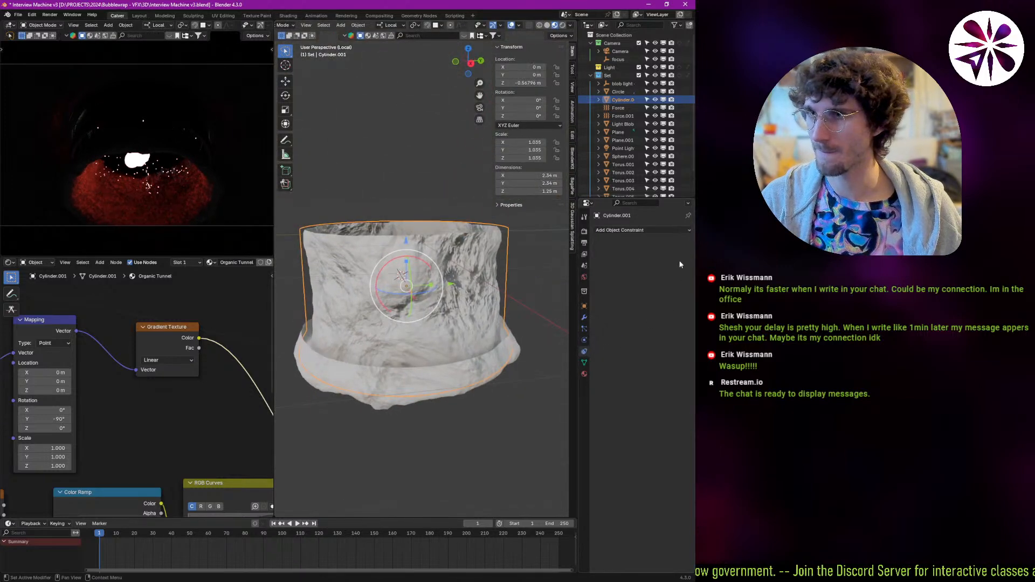
left_click(584, 362)
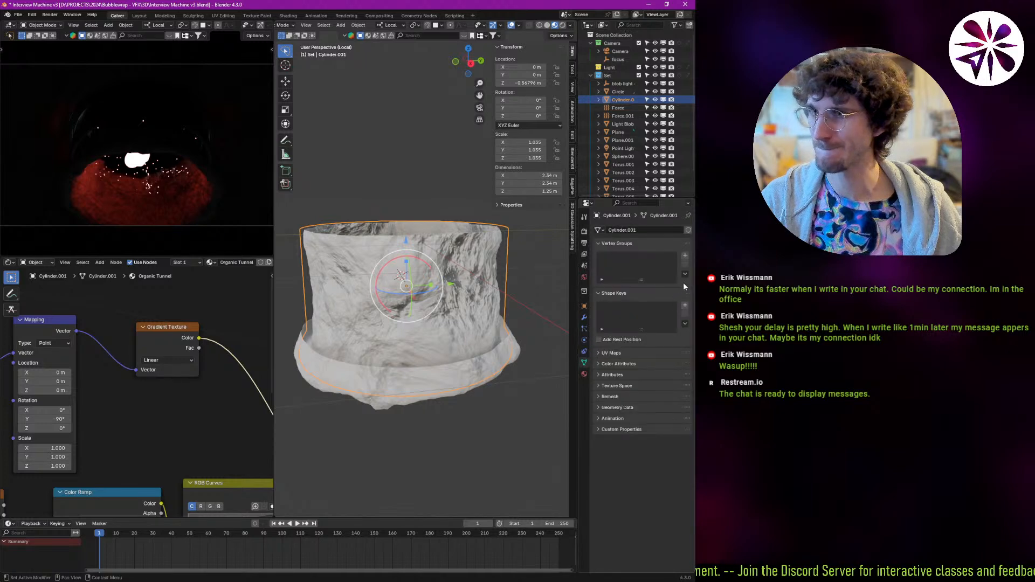
left_click(685, 306)
left_click(685, 306)
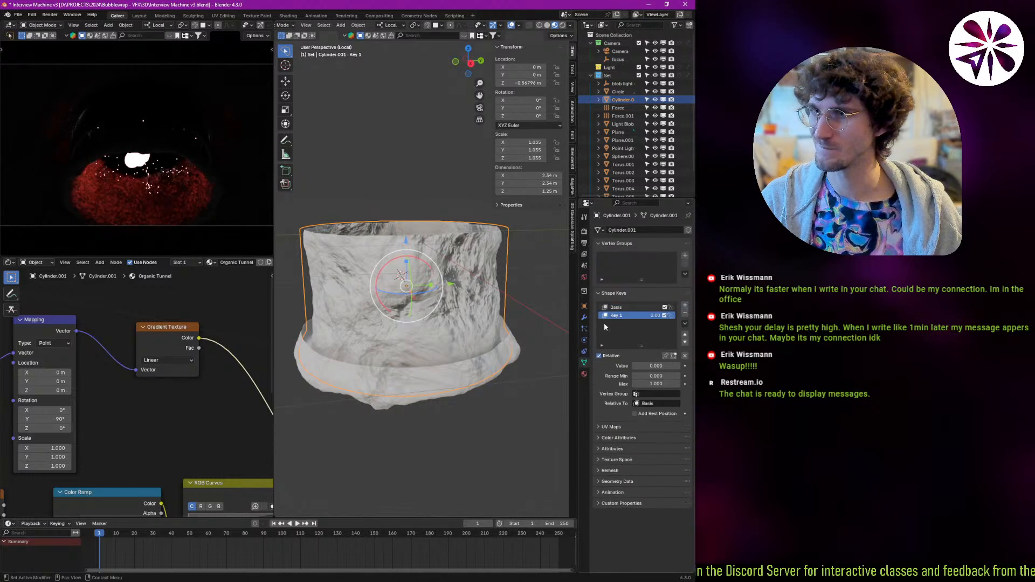
Enter Edit Mode on the tube's new shape key and set the proportional editing falloff to Sharp.
key("Tab")
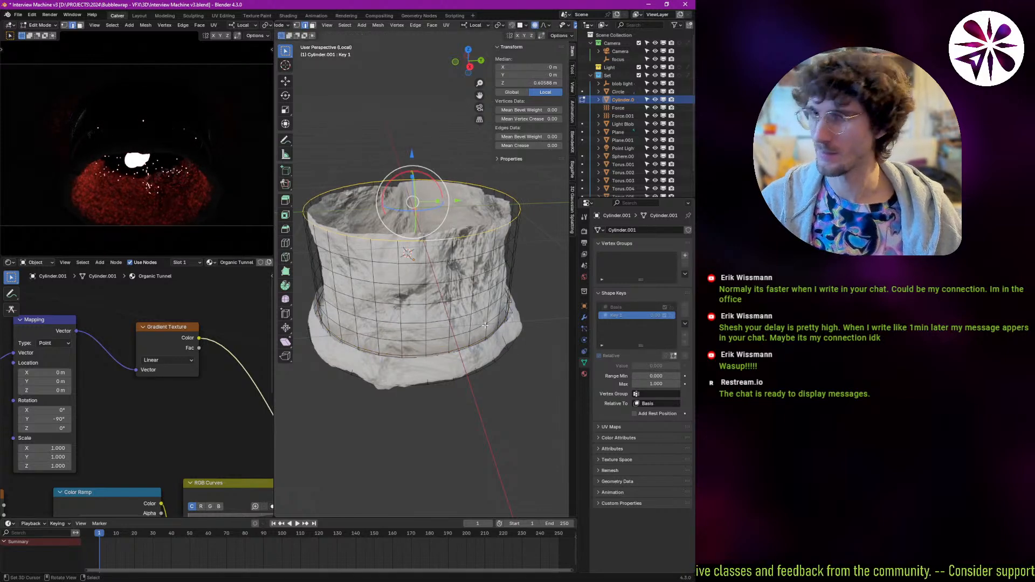
left_click(544, 25)
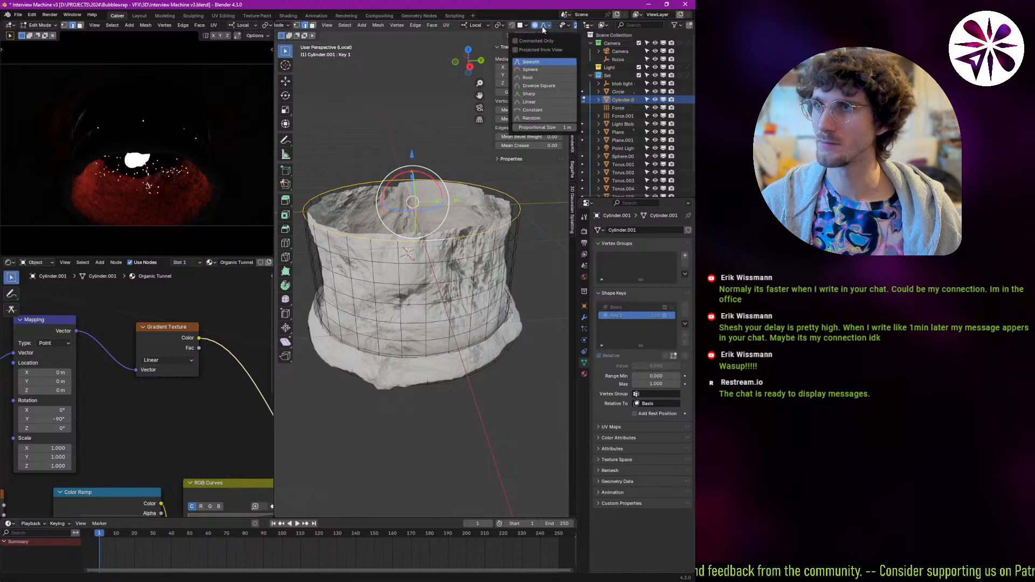
left_click(548, 94)
Try to shrink the tube's upper edge loop to about 0.16 with a proportional size of 1.21, and rescale the result.
key("s")
scroll(495, 215, "up", 1)
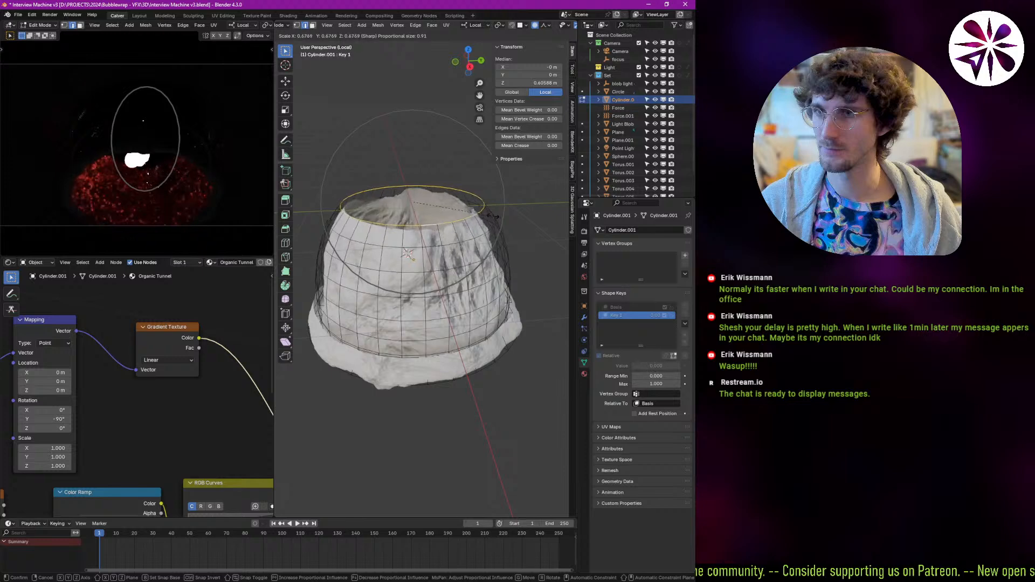
scroll(485, 210, "up", 2)
scroll(434, 195, "up", 1)
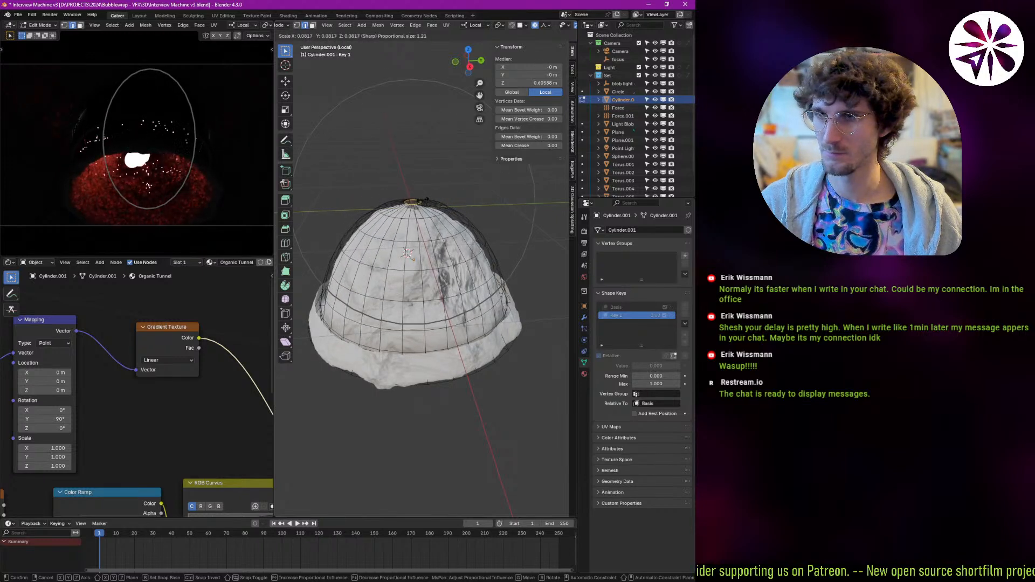
left_click(410, 255)
middle_click_drag(410, 254, 458, 275)
key("s")
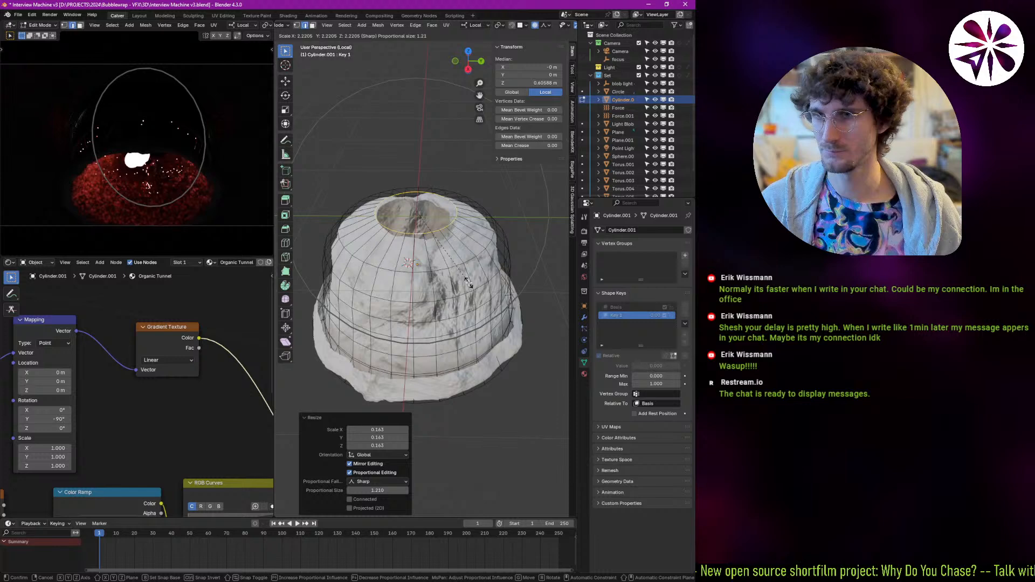
left_click(463, 273)
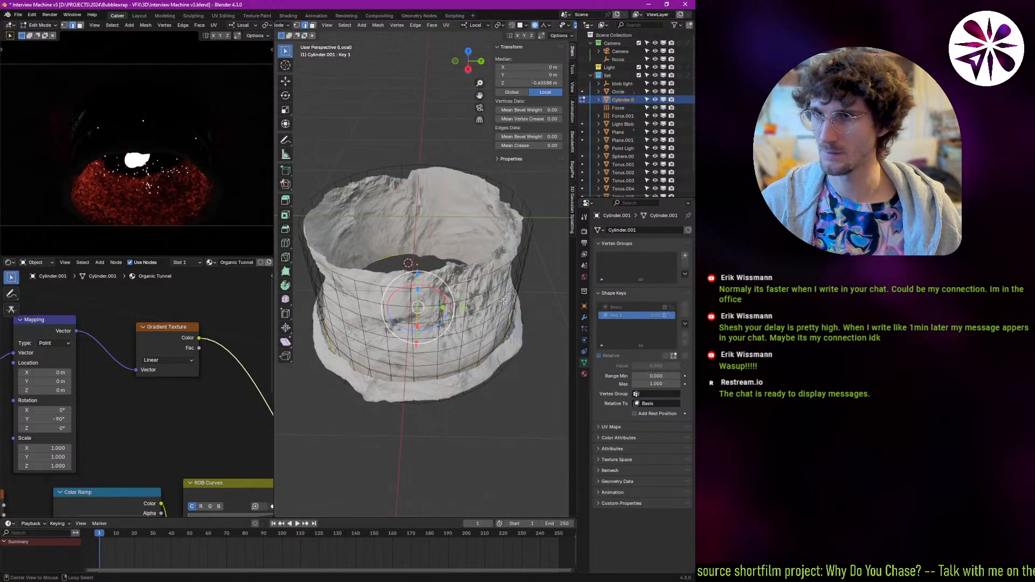
Scale the tube's upper edge loop to about 0.6 with a proportional size of 1.21 and return to Object Mode.
key("s")
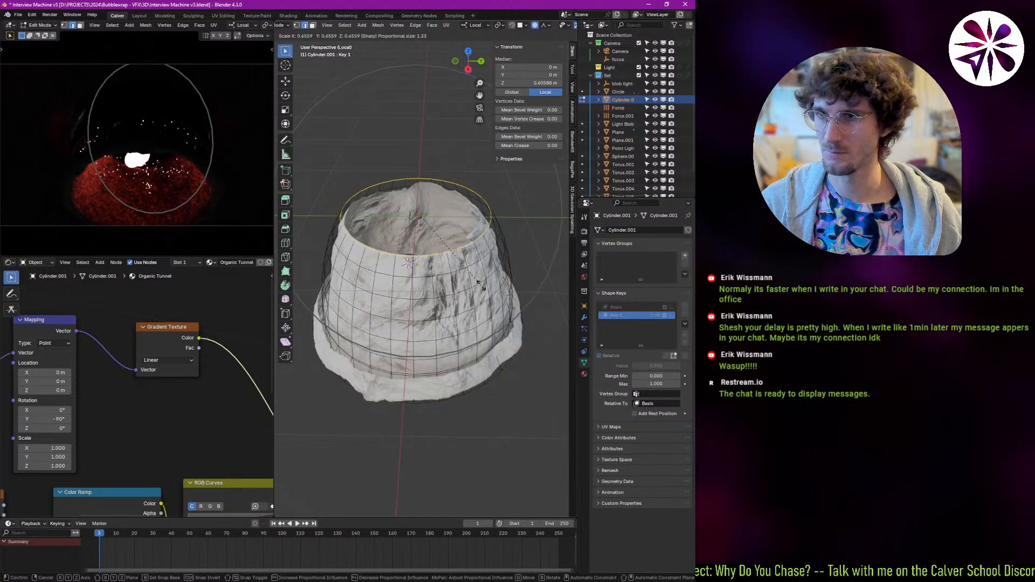
scroll(480, 284, "up", 1)
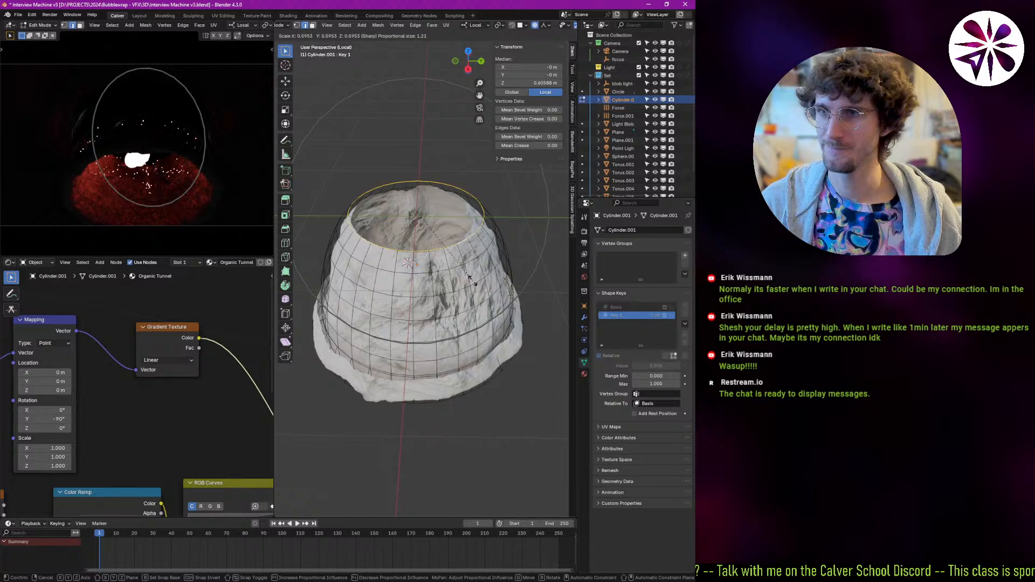
left_click(473, 283)
key("Tab")
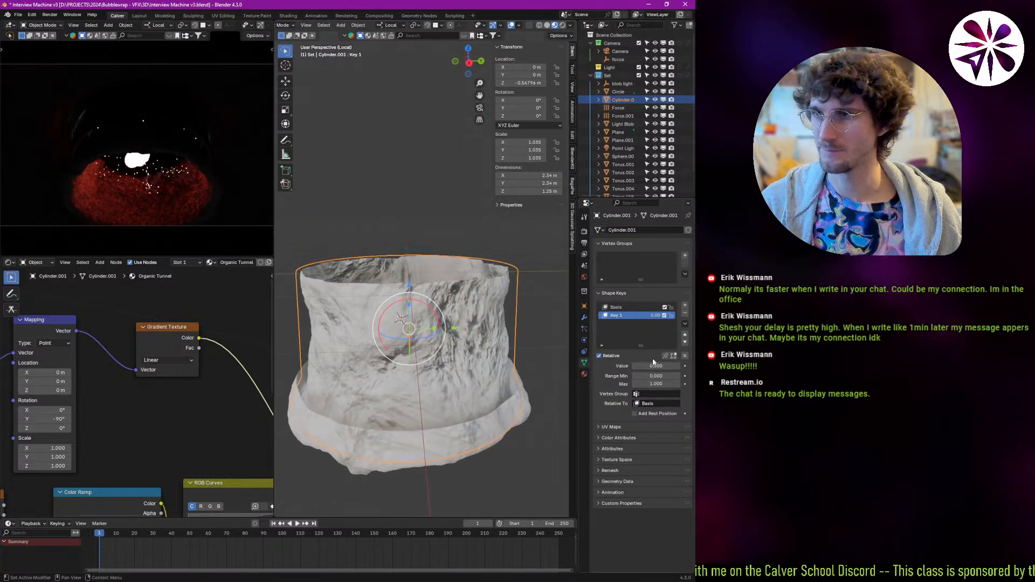
Set the tube's Key 1 shape key value to 1.000 and play the animation briefly.
left_click_drag(653, 361, 430, 284)
key("space")
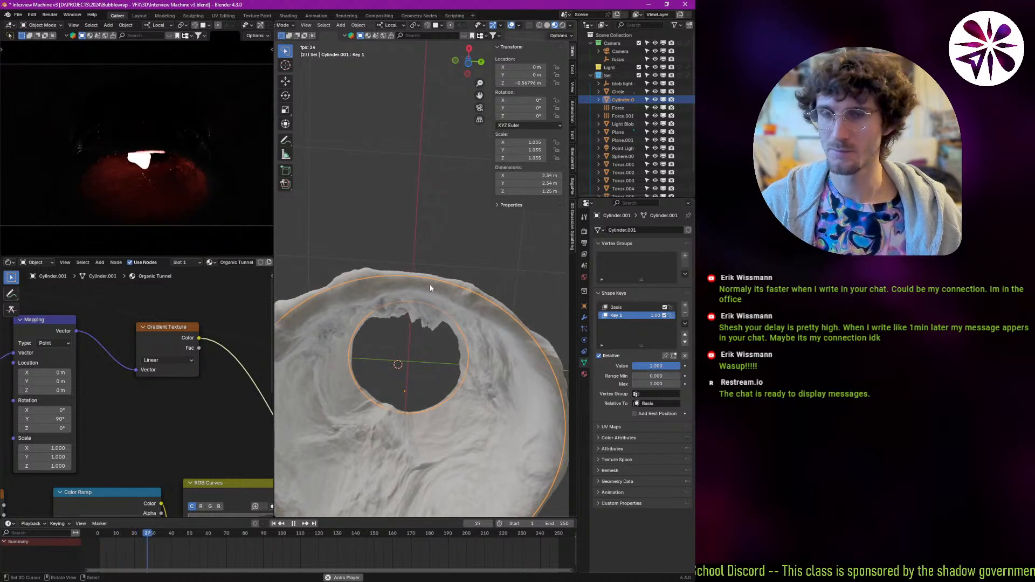
key("Escape")
Open the scene's Cycles render settings and recentre the camera preview.
middle_click_drag(210, 205, 167, 184, "shift")
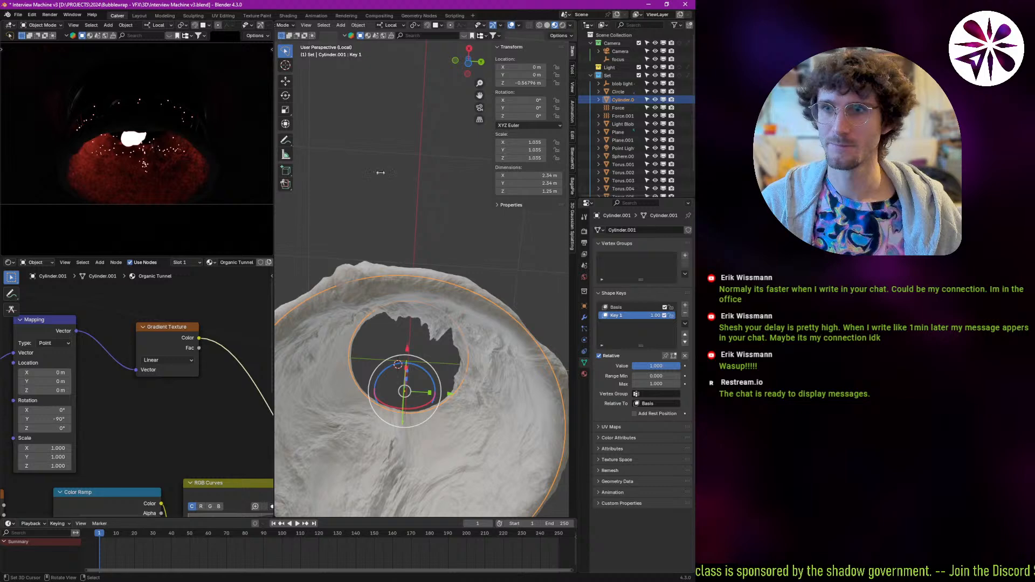
left_click(584, 232)
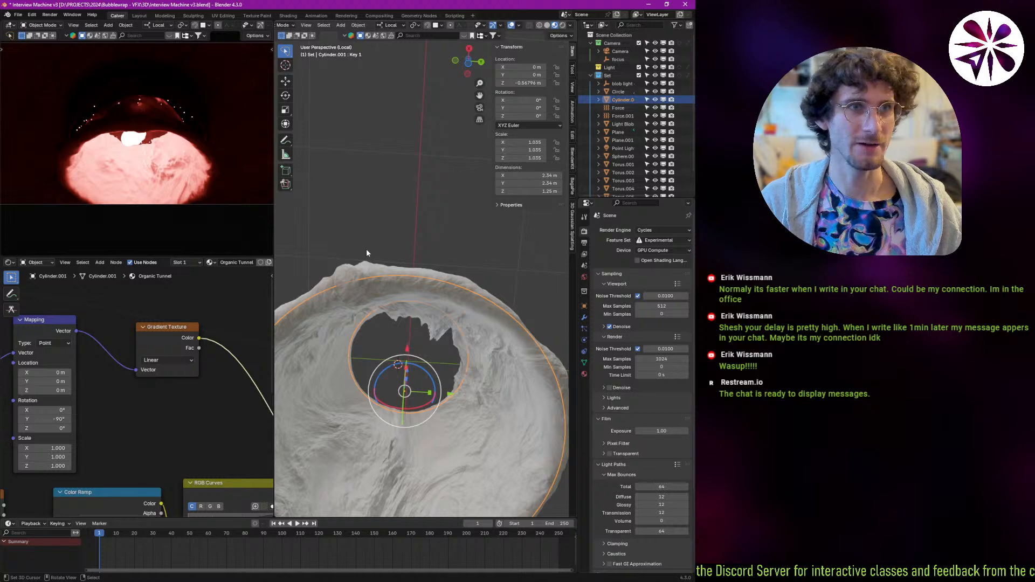
middle_click_drag(172, 174, 149, 172, "shift")
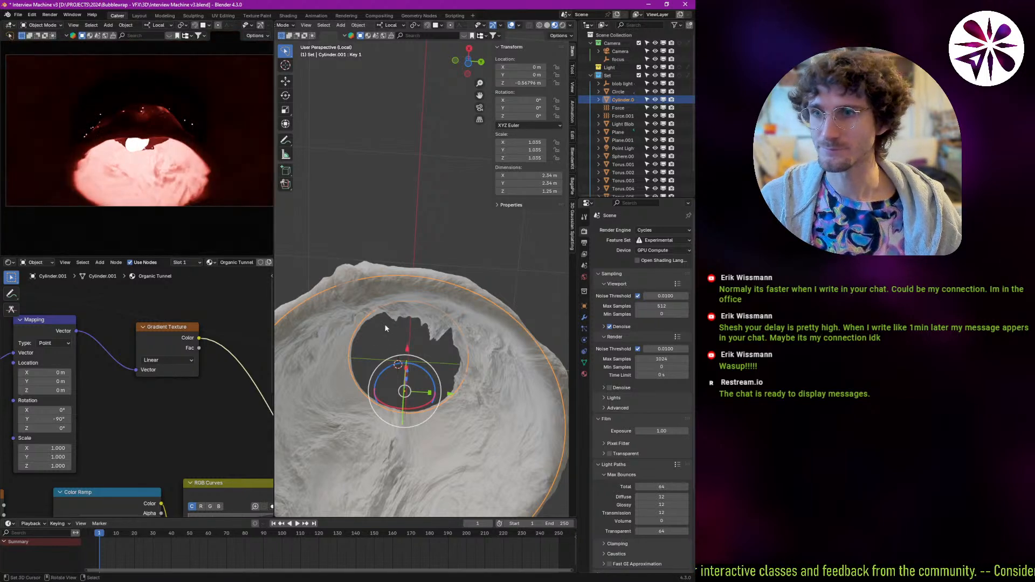
Leave local view and lower the metal ring along its local Z to about -0.81 m.
key("KP_Divide")
middle_click_drag(394, 310, 397, 310)
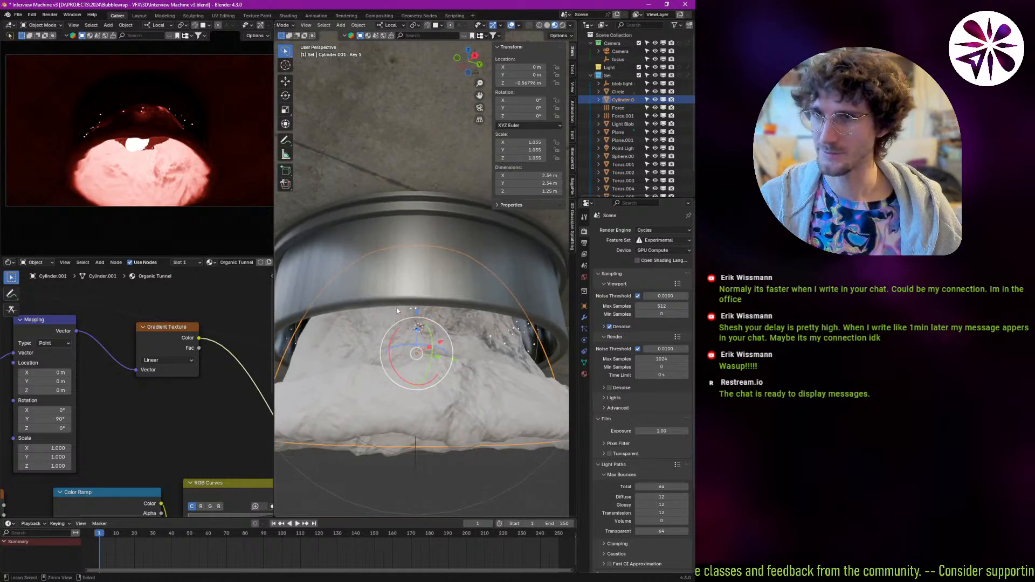
left_click(390, 293)
key("g")
key("z")
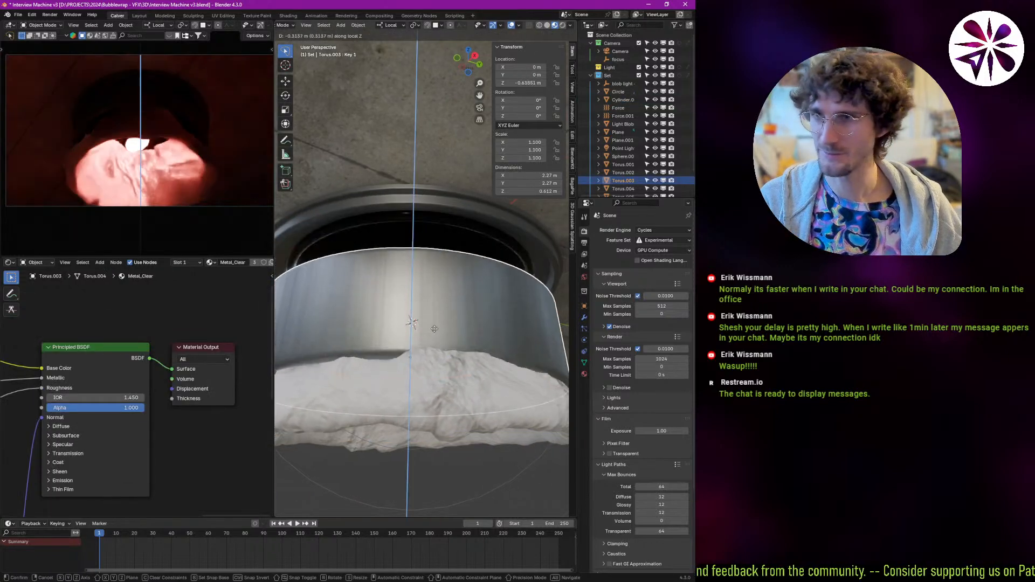
left_click(432, 345)
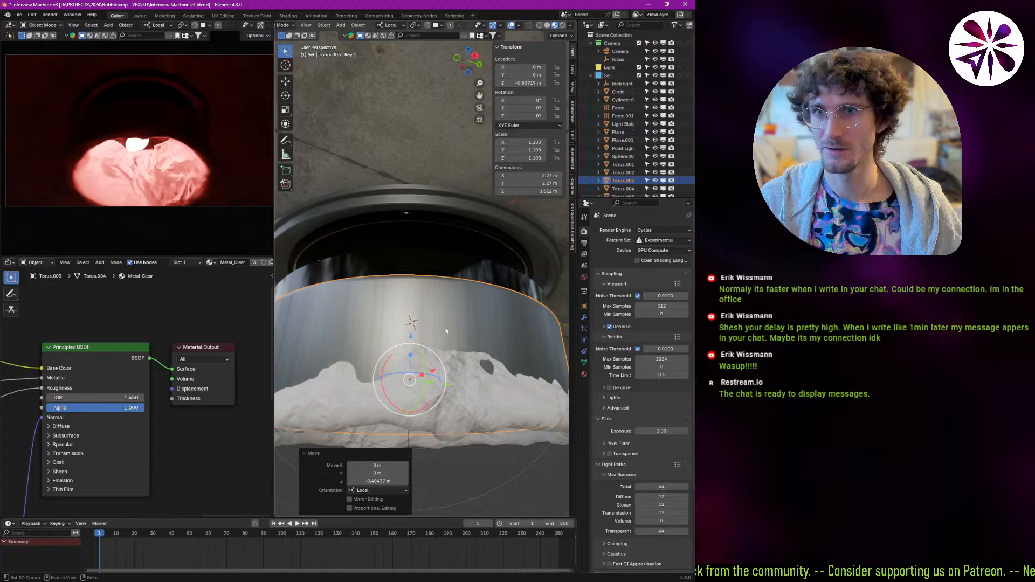
Set the ring's Key 1 range maximum to 10 and raise the shape key value to about 2.5.
middle_click_drag(445, 328, 568, 373)
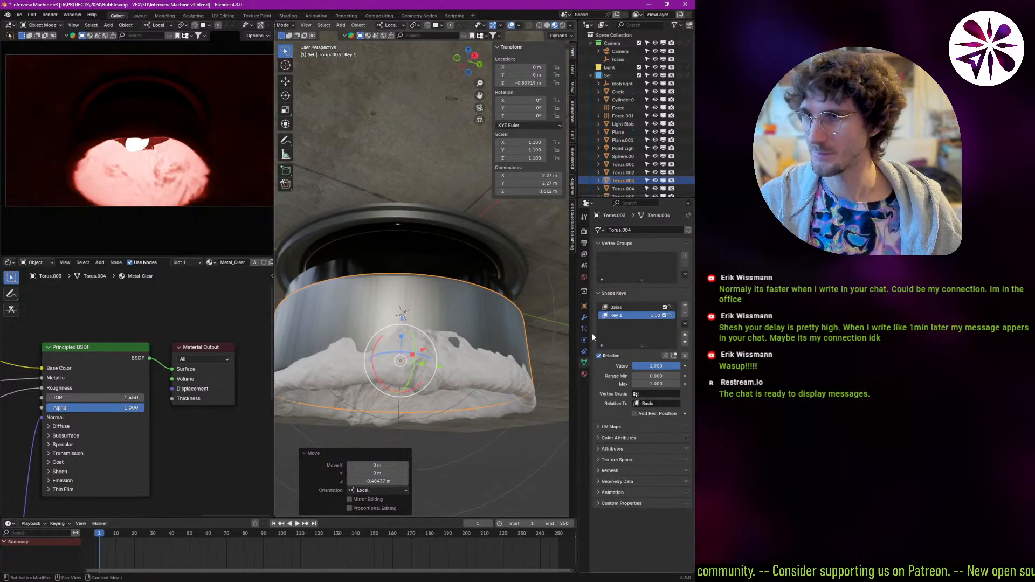
left_click(584, 329)
left_click(583, 362)
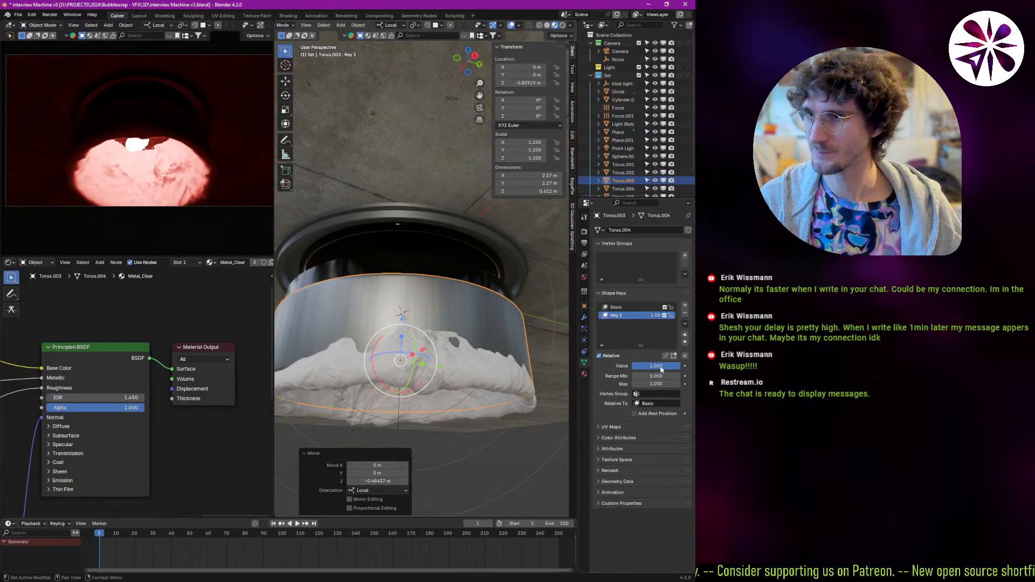
left_click(656, 380)
type("10")
key("Return")
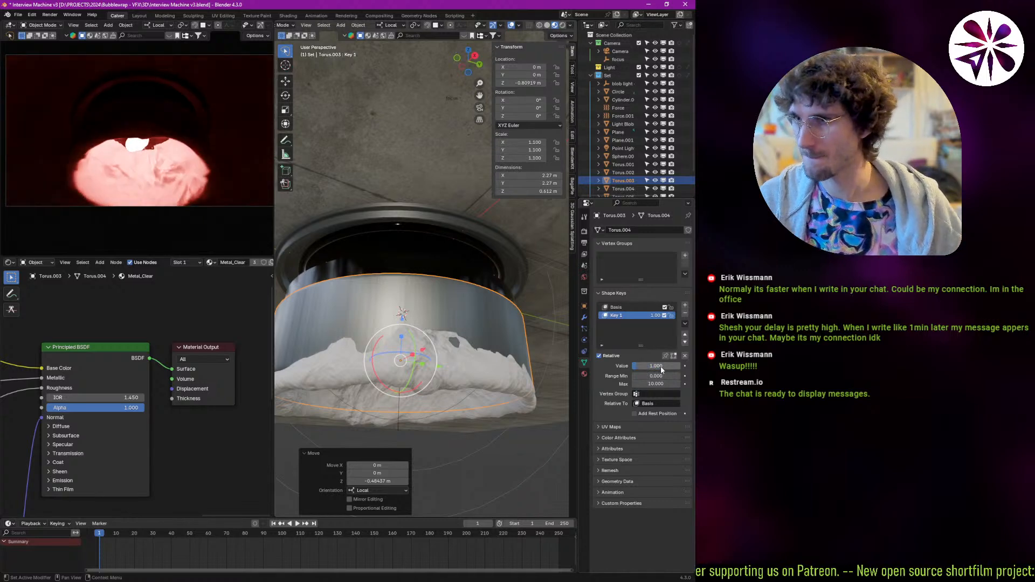
mouse_move(661, 368)
left_mouse_down()
mouse_move(682, 371)
mouse_move(663, 372)
left_mouse_up()
Raise the lengthened ring along its local Z to about -0.51 m.
key("g")
key("z")
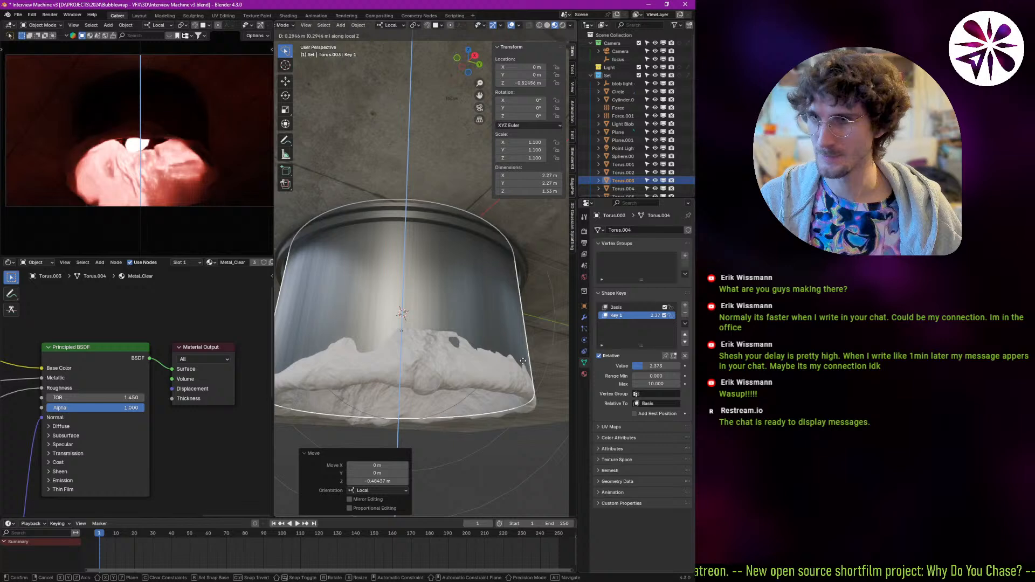
left_click(519, 368)
Enlarge the ring in several passes, to a scale of about 1.26, so that it surrounds the tube.
mouse_move(519, 368)
middle_mouse_down()
mouse_move(510, 344)
mouse_move(505, 361)
mouse_move(509, 345)
mouse_move(520, 358)
mouse_move(506, 342)
mouse_move(535, 368)
middle_mouse_up()
key("s")
left_click(533, 371)
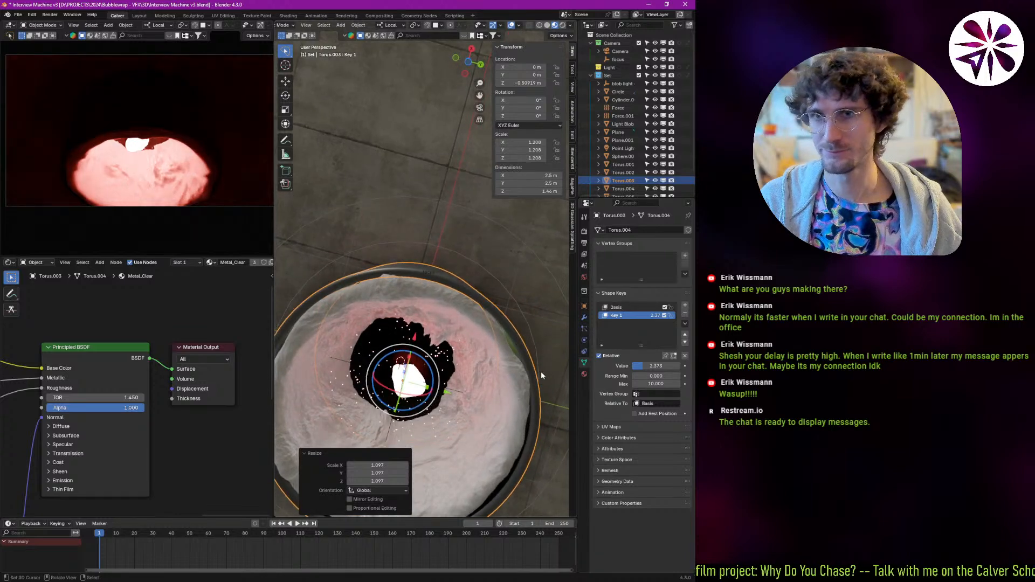
key("s")
left_click(562, 374)
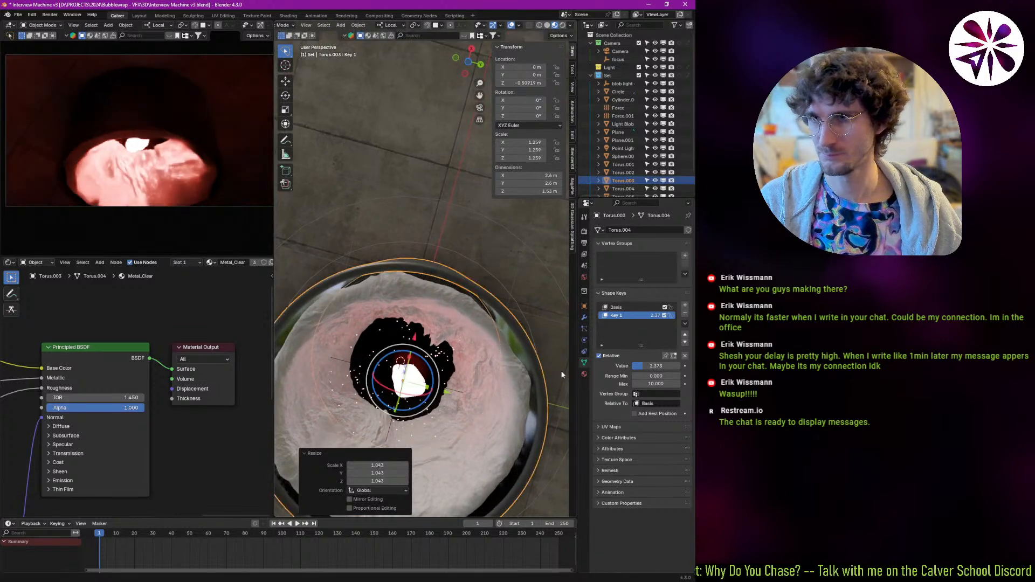
middle_click_drag(519, 366, 522, 337)
key("s")
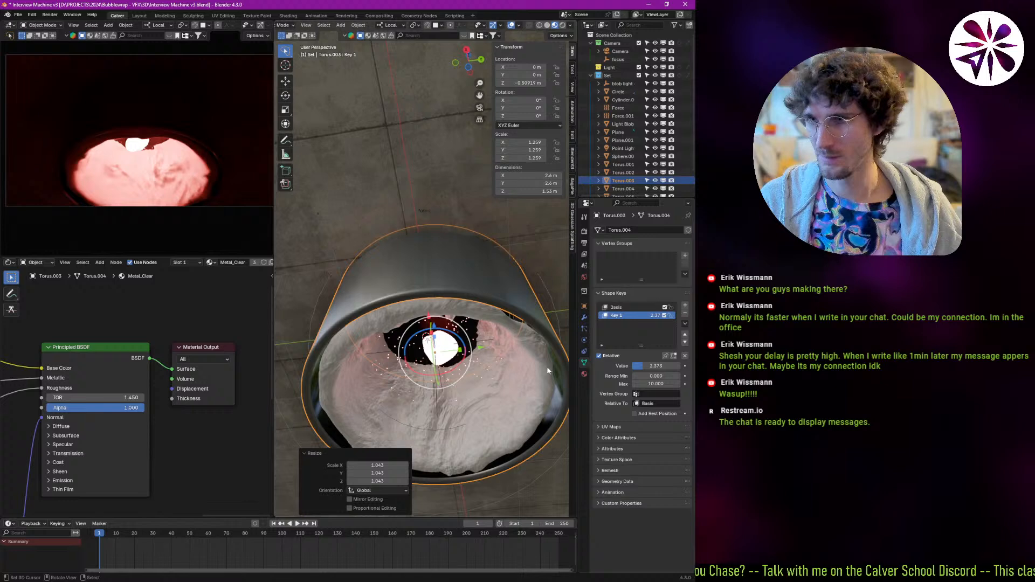
left_click(542, 367)
Shift the enlarged ring along its local Z and hide it.
middle_click_drag(499, 378, 509, 267)
key("g")
key("z")
left_click(497, 365)
key("h")
Move Torus.005 to the OLD collection and select the Sphere.001 disc without moving it to a collection.
left_click(484, 333)
left_click(514, 338)
key("m")
left_click(426, 370)
left_click(502, 290)
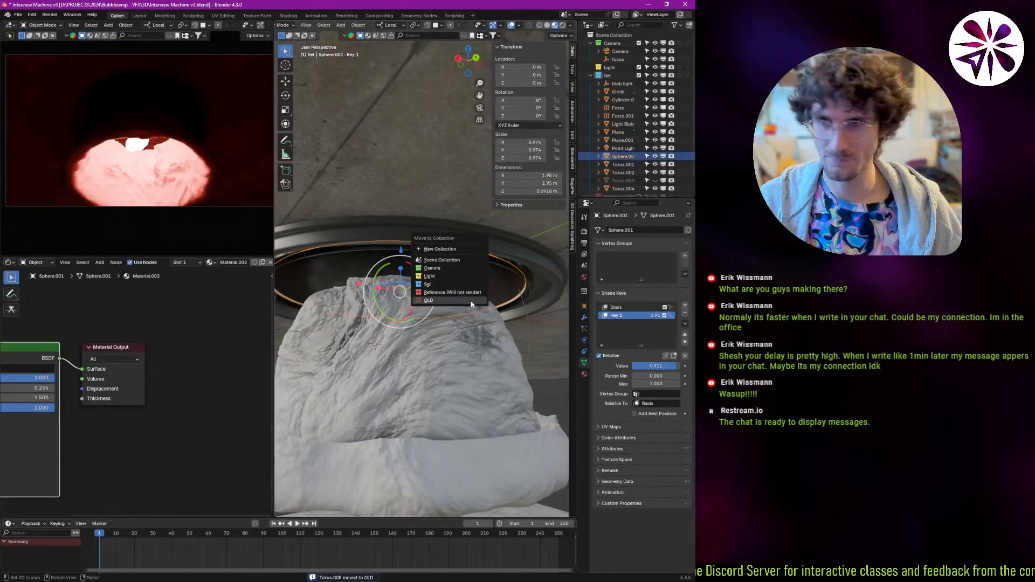
key("Escape")
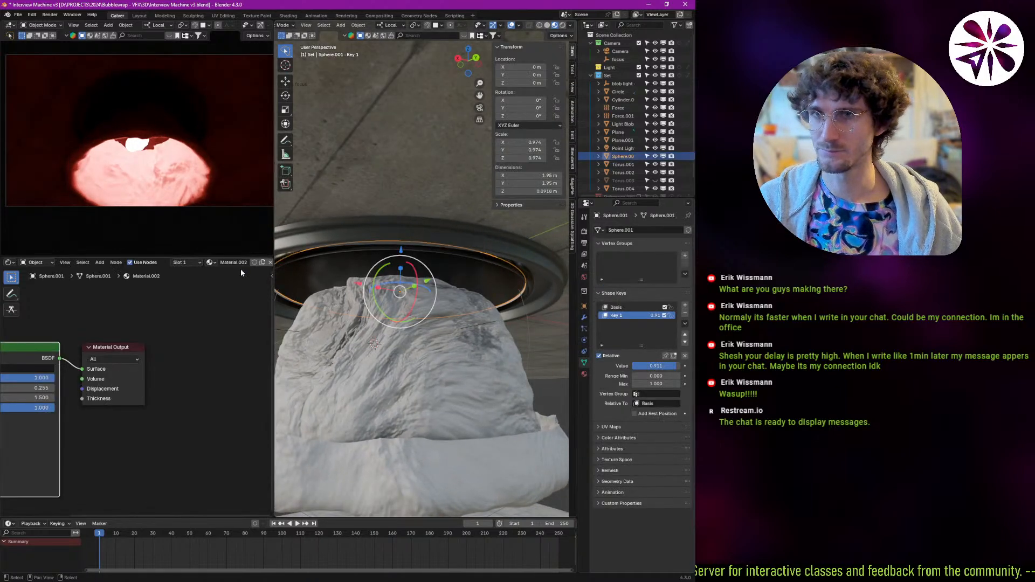
Shrink the Sphere.001 disc to a scale of about 0.51 and shift it along its local Z to about -0.077 m.
middle_click_drag(147, 163, 174, 162, "ctrl")
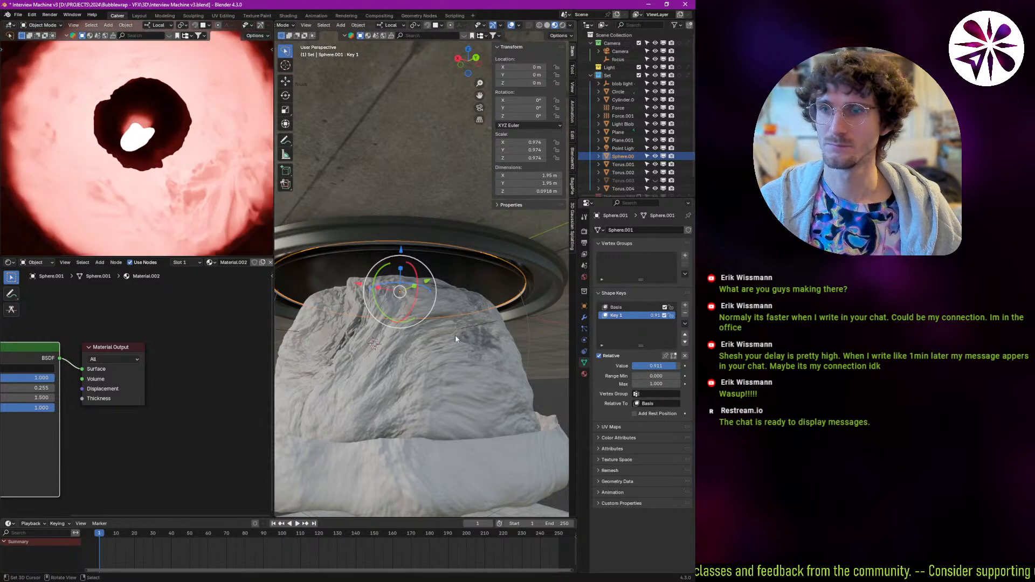
key("s")
left_click(464, 318)
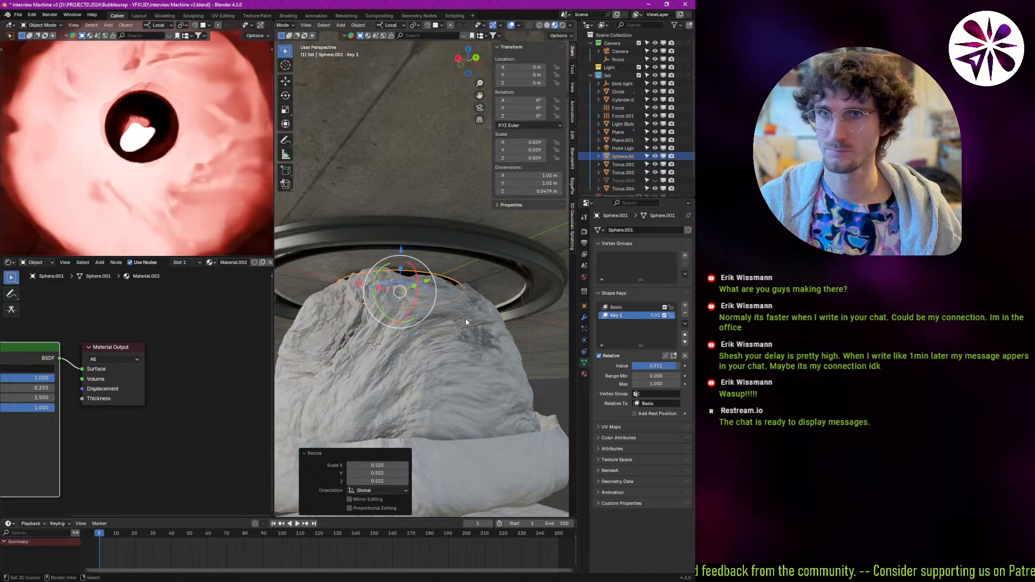
middle_click_drag(462, 326, 462, 330)
key("g")
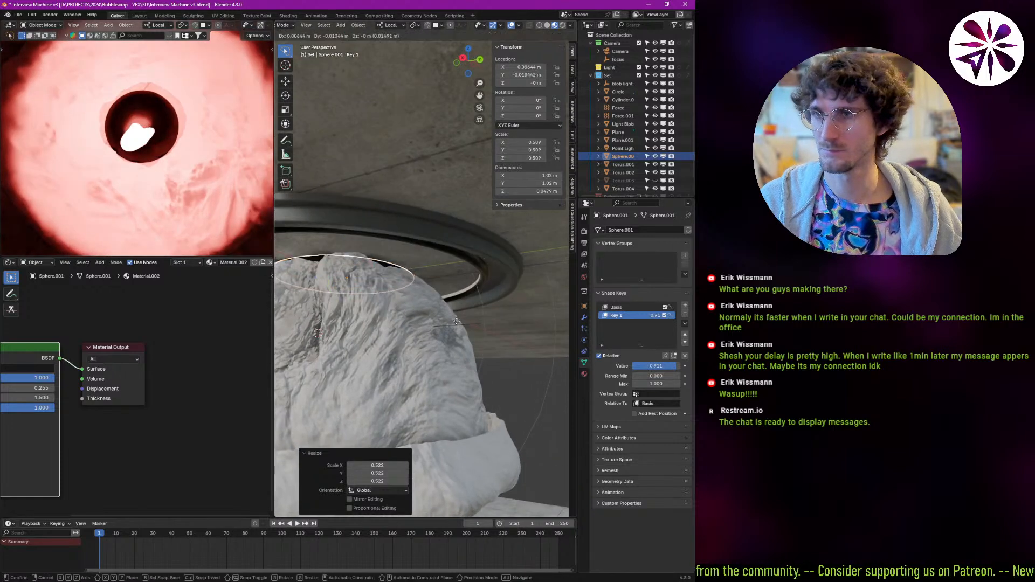
key("z")
left_click(462, 328)
Enlarge the Sphere.001 disc in two passes to a scale of about 0.81.
key("s")
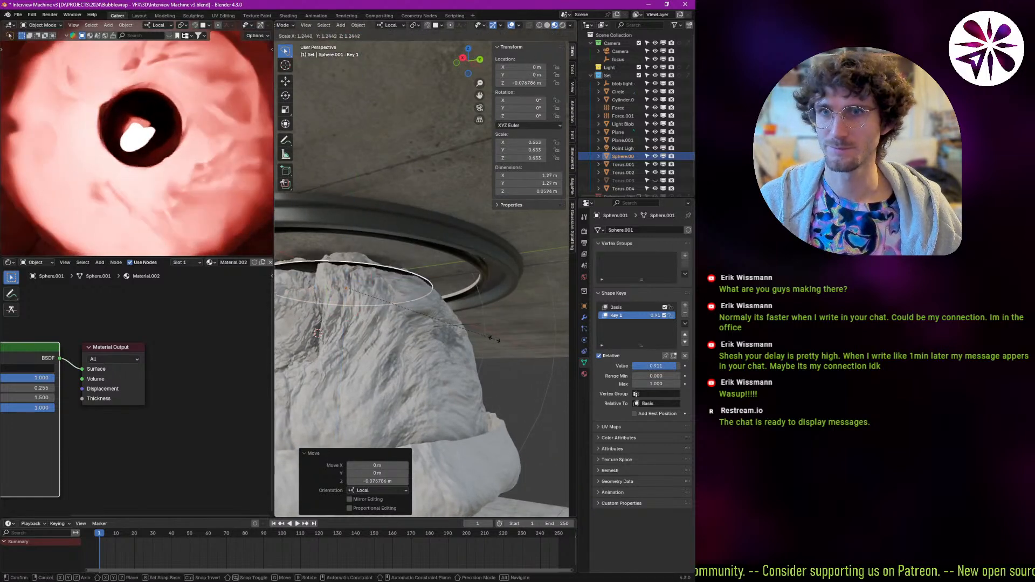
left_click(513, 345)
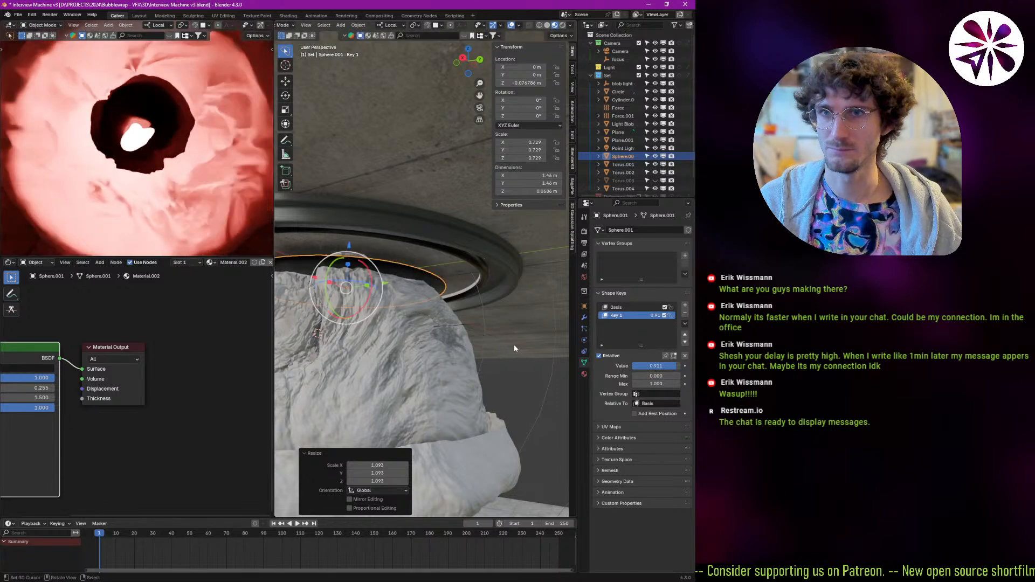
key("s")
left_click(522, 346)
Lower the sphere's Key 1 shape key value to 0.320 and rescale the sphere to about 0.65.
middle_click_drag(522, 345, 461, 338)
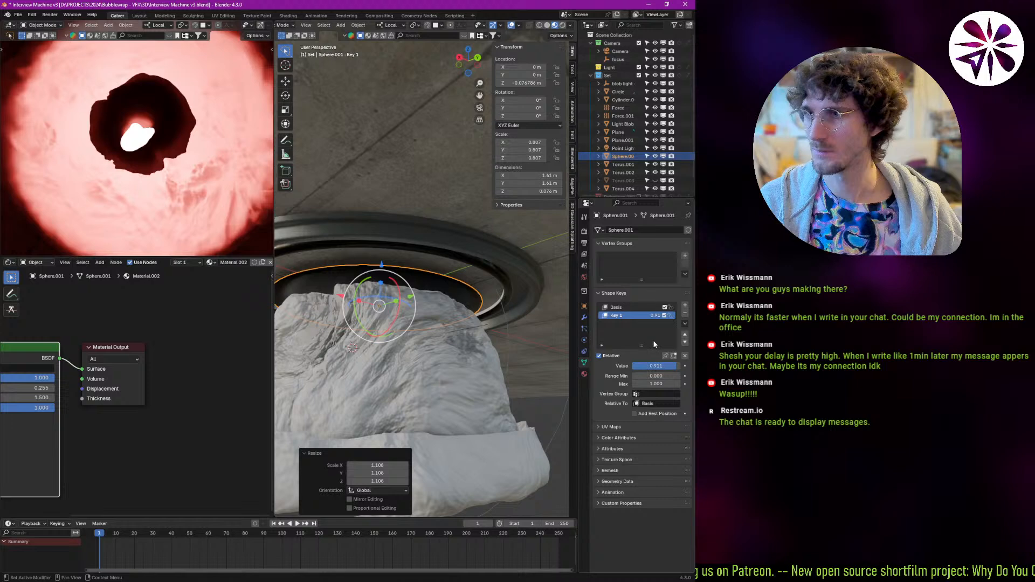
left_click_drag(661, 368, 624, 366)
key("s")
left_click(483, 357)
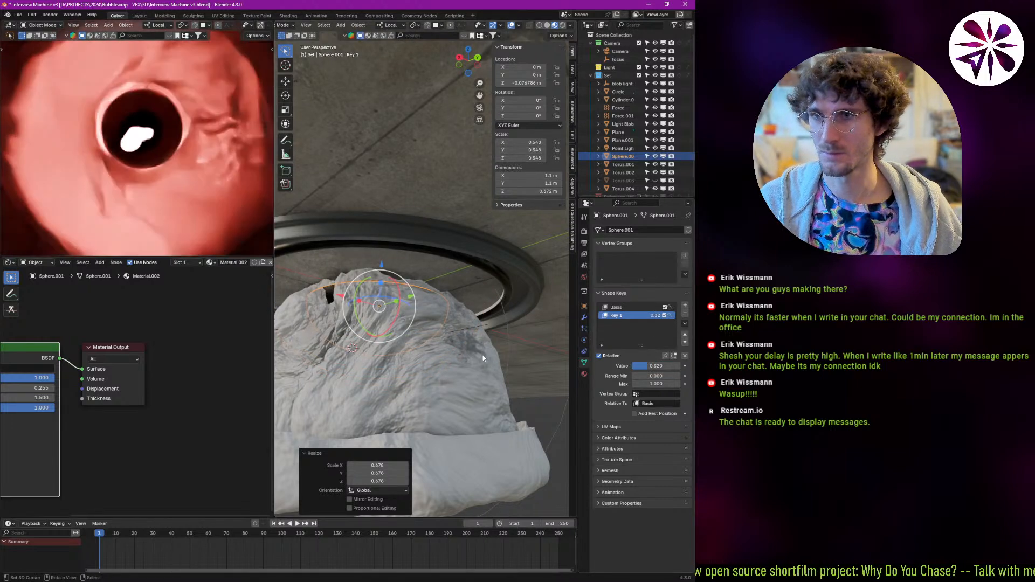
key("s")
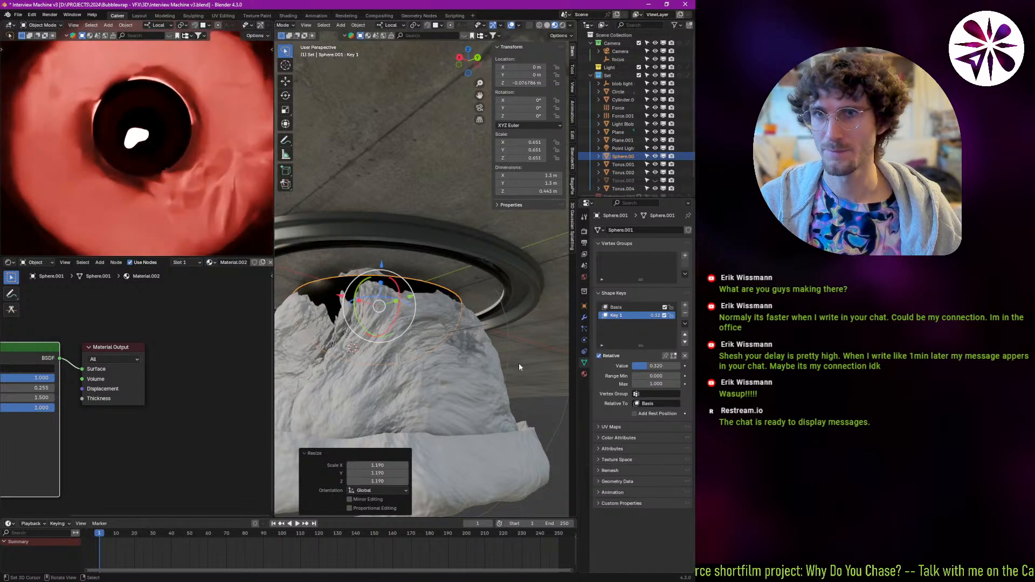
left_click(518, 363)
Reposition Sphere.001 along its local Z inside the tube and shrink it to a scale of about 0.58.
middle_click_drag(479, 367, 433, 294)
key("g")
key("z")
left_click(481, 344)
key("s")
left_click(469, 337)
key("g")
key("z")
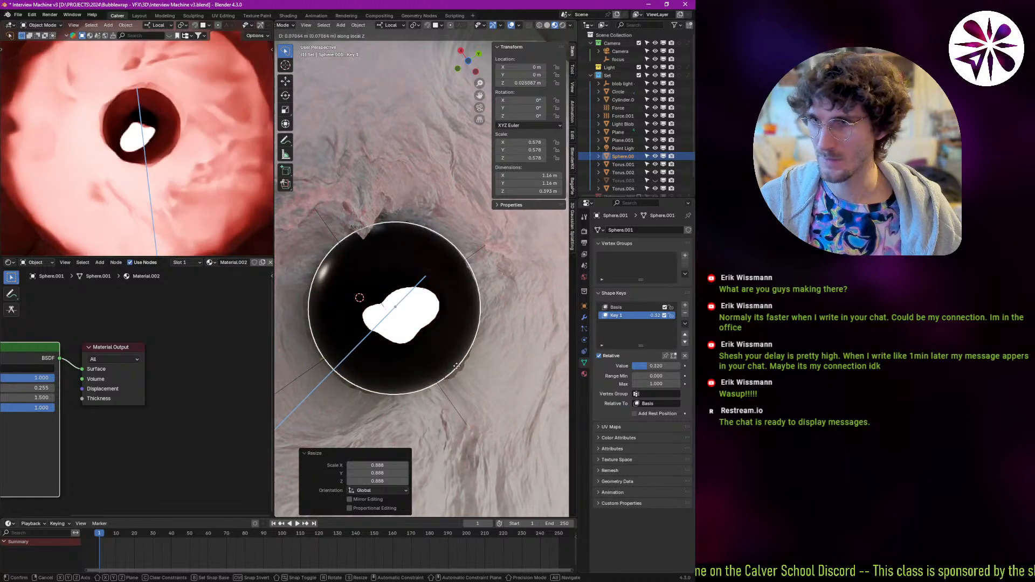
left_click(485, 282)
Reveal all hidden objects in the scene, including the Torus.003 ring.
middle_click_drag(451, 349, 425, 380)
middle_click_drag(439, 339, 496, 296)
key("alt+h")
right_click(489, 319)
right_click(486, 349, "shift")
right_click(555, 268, "shift")
middle_click_drag(487, 344, 480, 318)
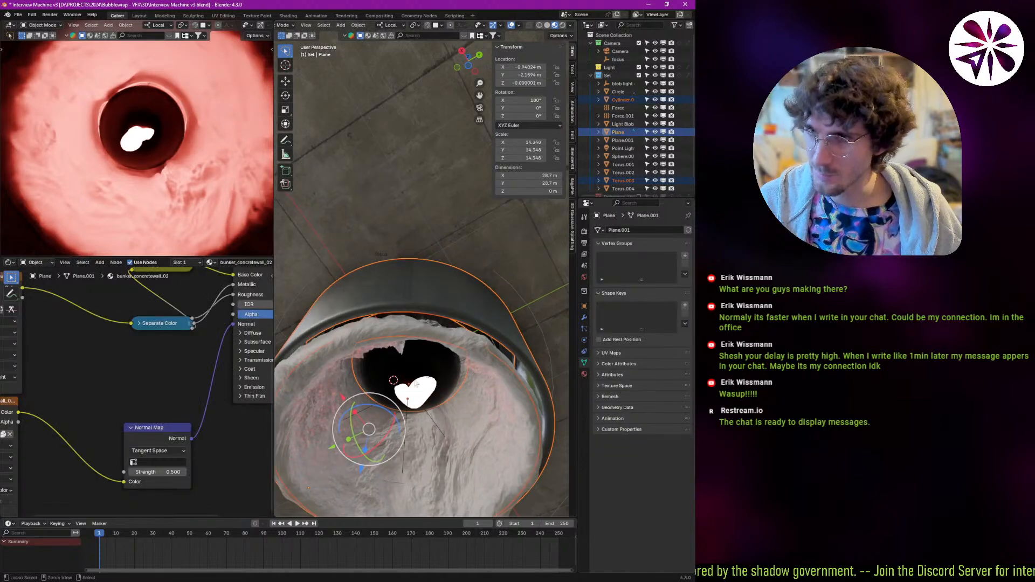
Try to move the selected Plane, cylinder and Torus.003 along the local Z axis.
scroll(439, 365, "up", 4)
middle_click_drag(438, 364, 444, 352)
key("g")
key("z")
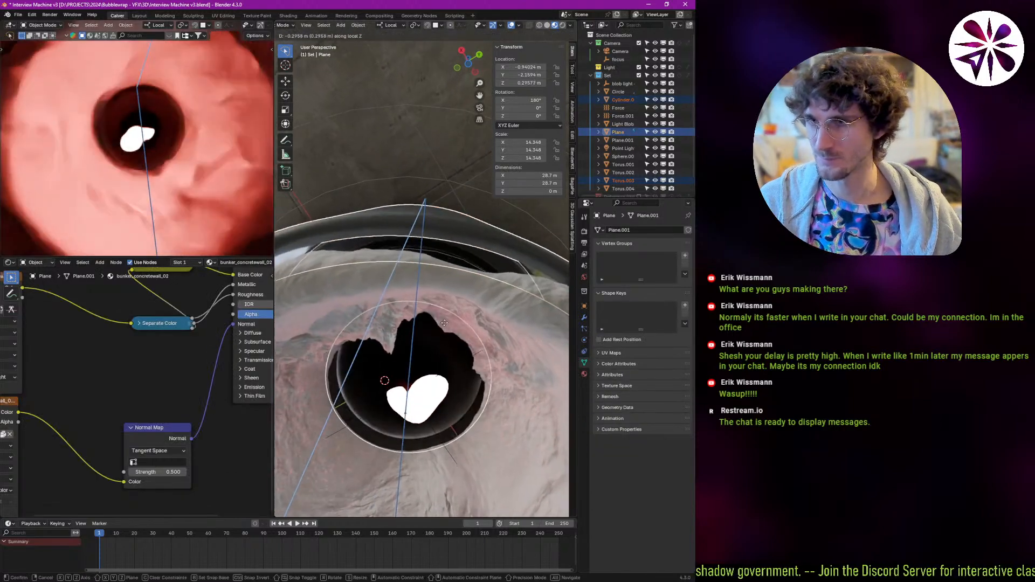
left_click(444, 319)
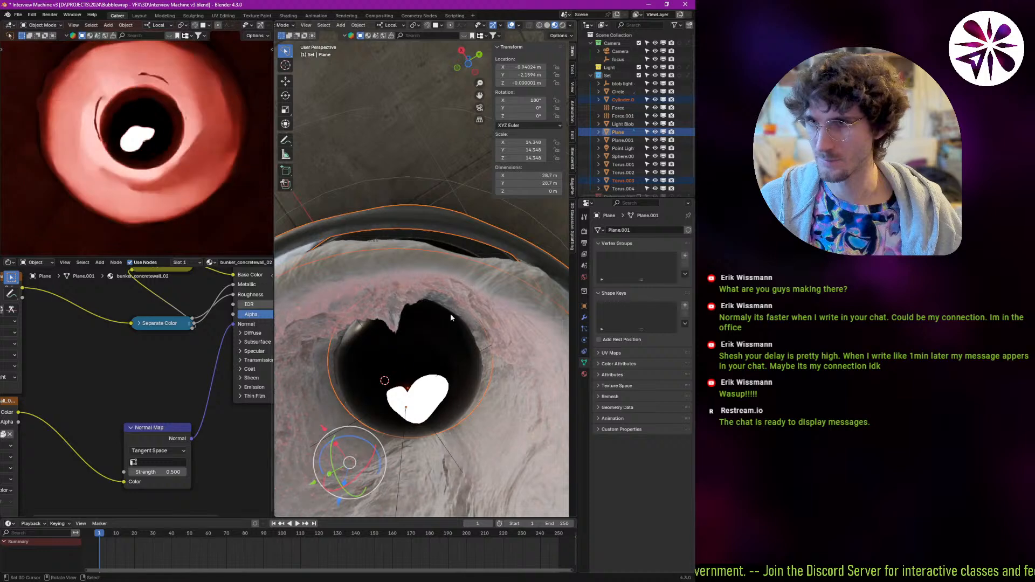
Make Sphere.001 the active object, shift it along Z to about 0.446 m and clear the selection.
left_click(447, 345)
key("g")
key("z")
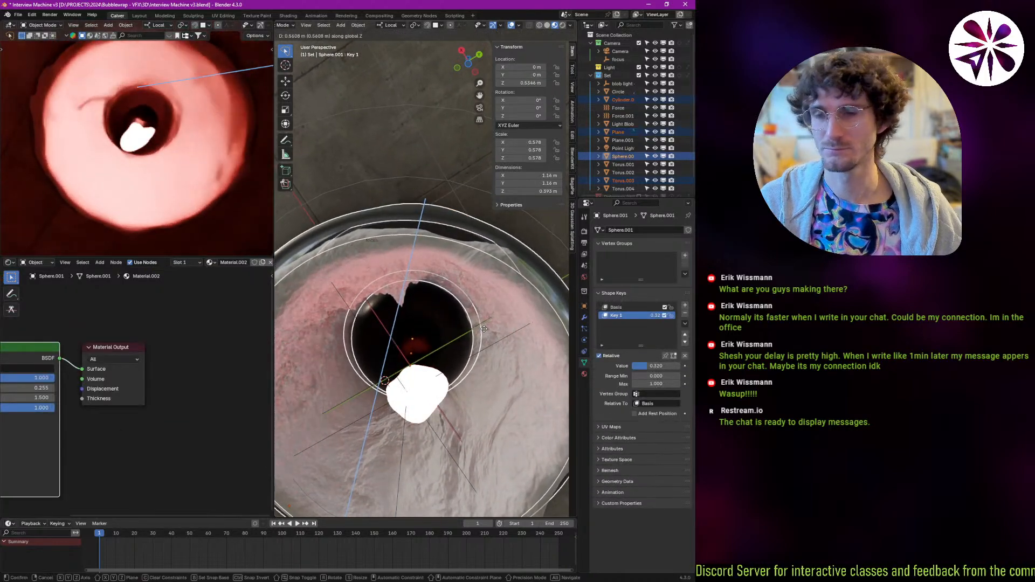
left_click(476, 331)
middle_click_drag(476, 330, 303, 334)
key("g")
key("z")
left_click(440, 410)
key("alt+a")
Select Sphere.001 inside the tube and set its Key 1 shape key value to 0.000.
middle_click_drag(110, 163, 104, 176, "shift")
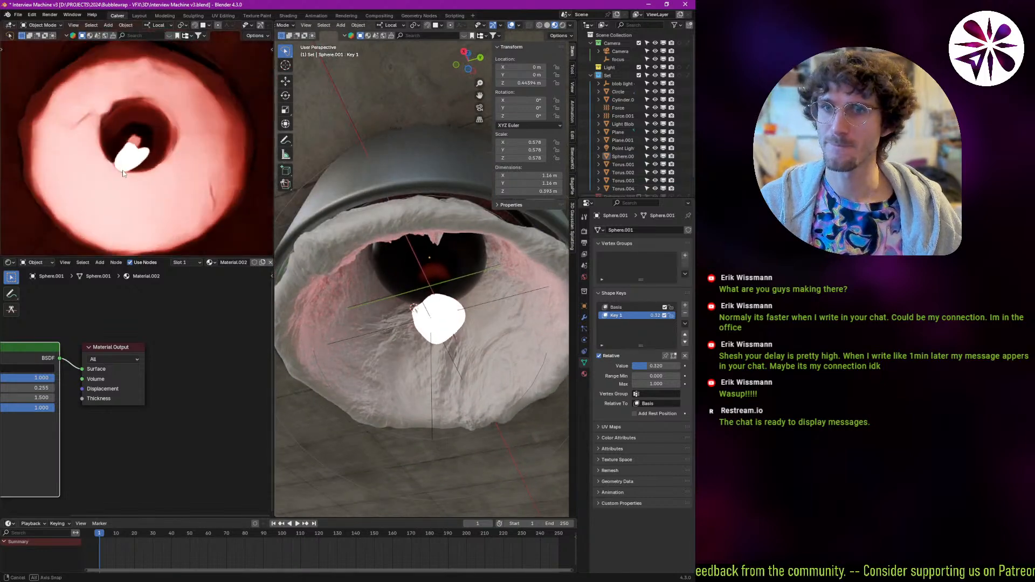
scroll(456, 262, "up", 2)
left_click(456, 262)
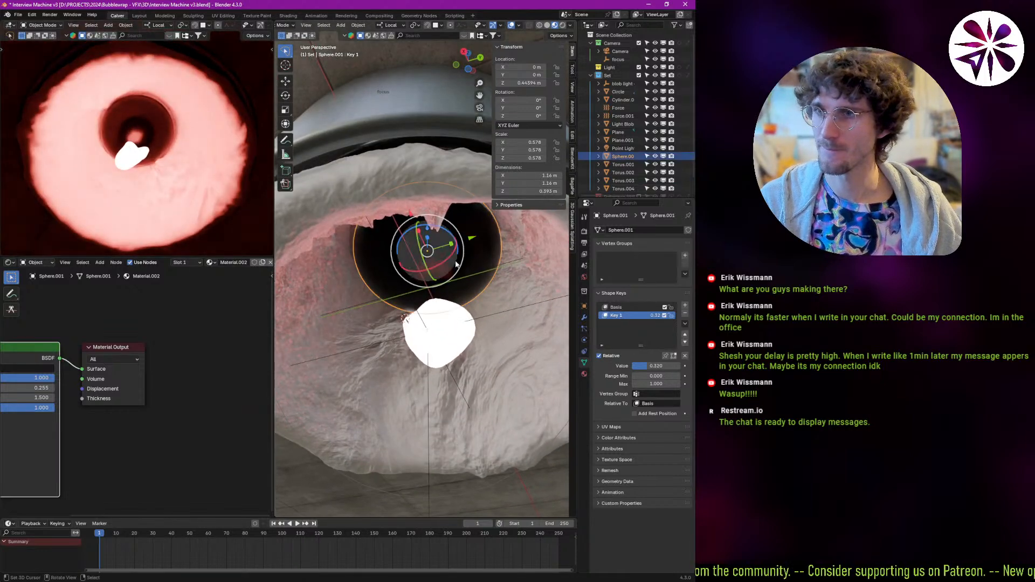
key("KP_Decimal")
key("s")
right_click(642, 325)
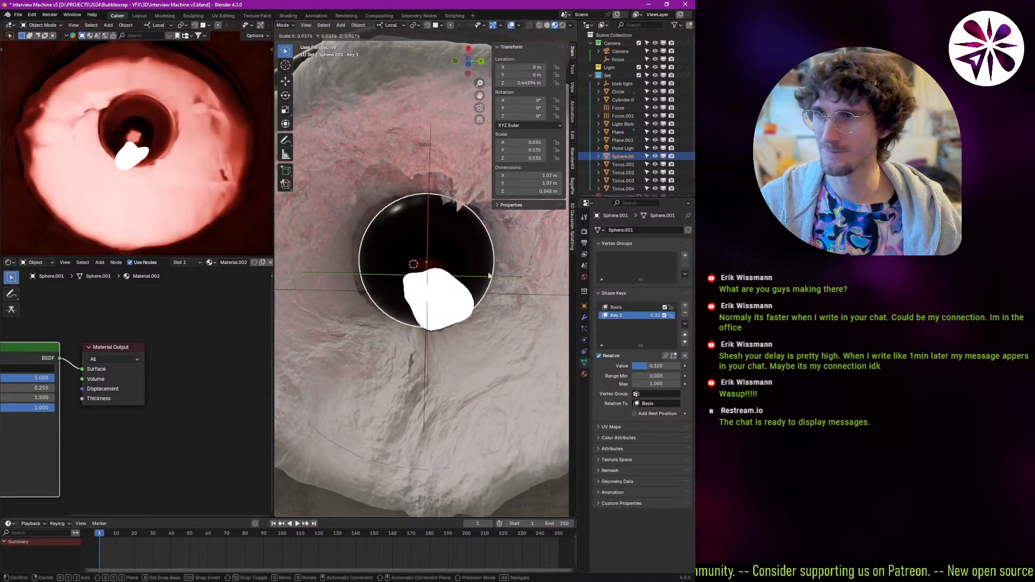
left_click_drag(644, 366, 594, 366)
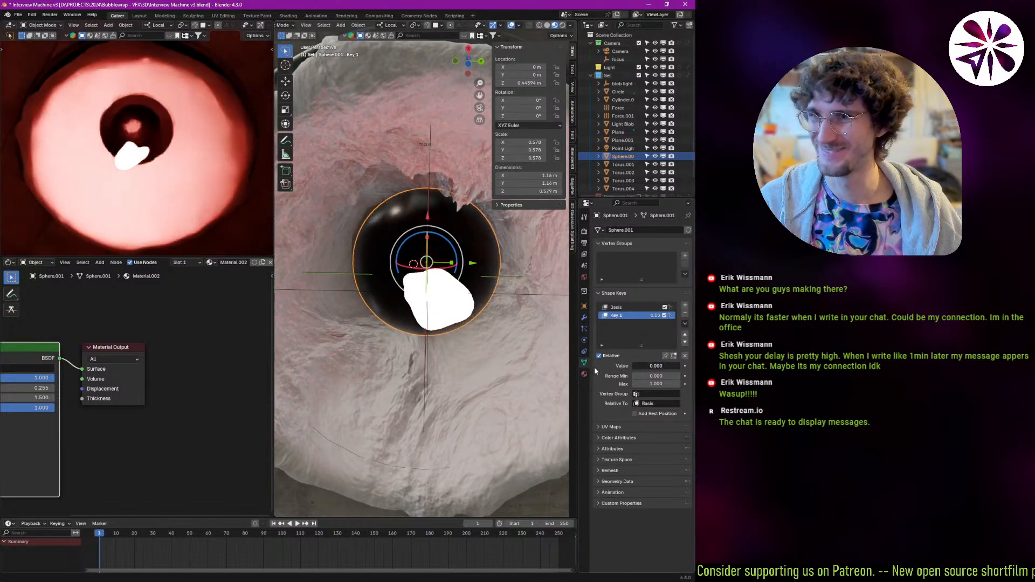
Move Sphere.001 along its local Z to about 0.54 m and enlarge it to a scale of about 0.66.
middle_click_drag(432, 265, 480, 292)
key("g")
key("z")
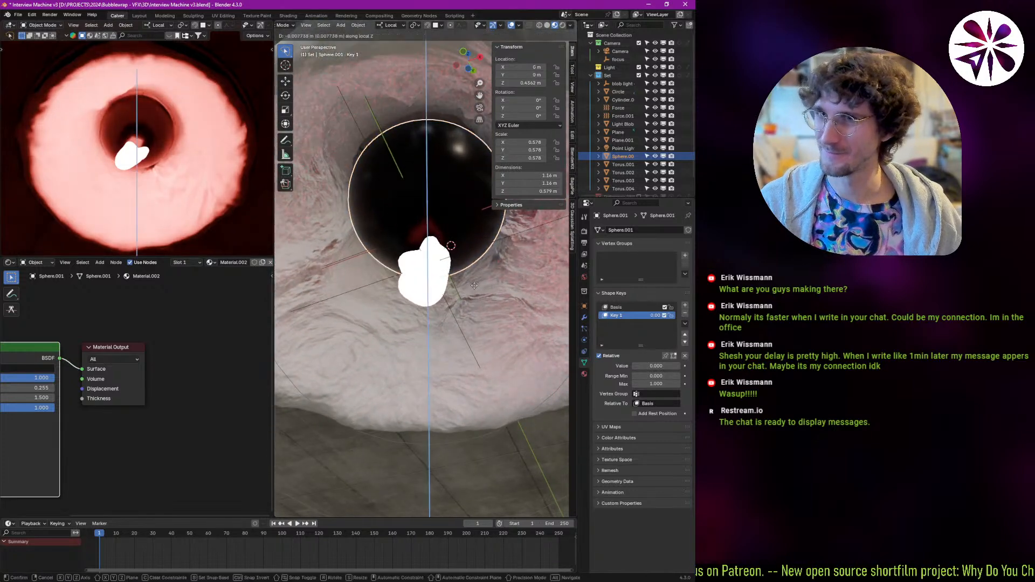
left_click(488, 288)
key("s")
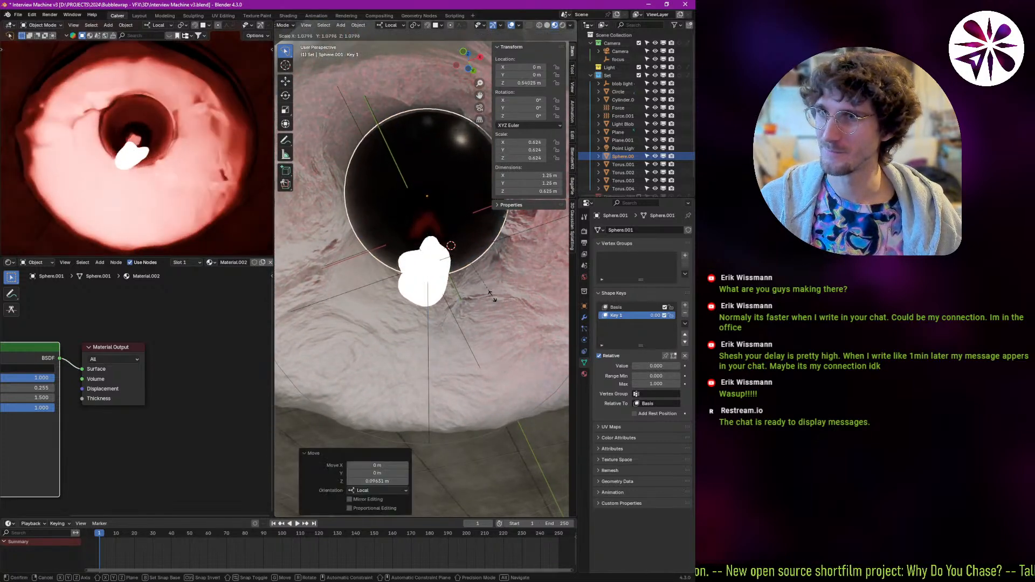
left_click(489, 299)
Fine-tune Sphere.001 along its local Z in two moves, to about 0.583 m.
middle_click_drag(489, 299, 455, 307)
key("g")
key("z")
left_click(461, 311)
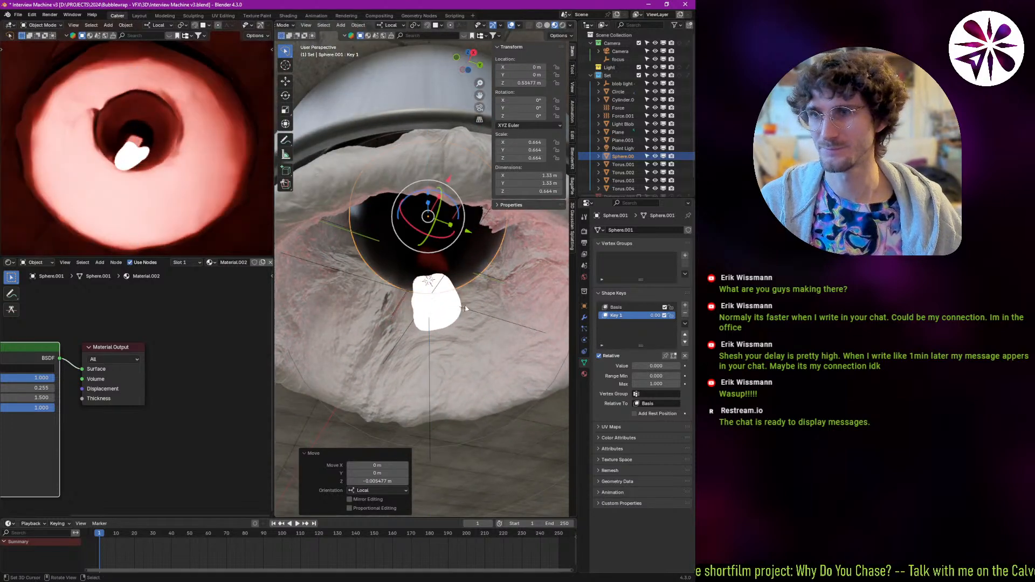
key("g")
key("z")
left_click(474, 306)
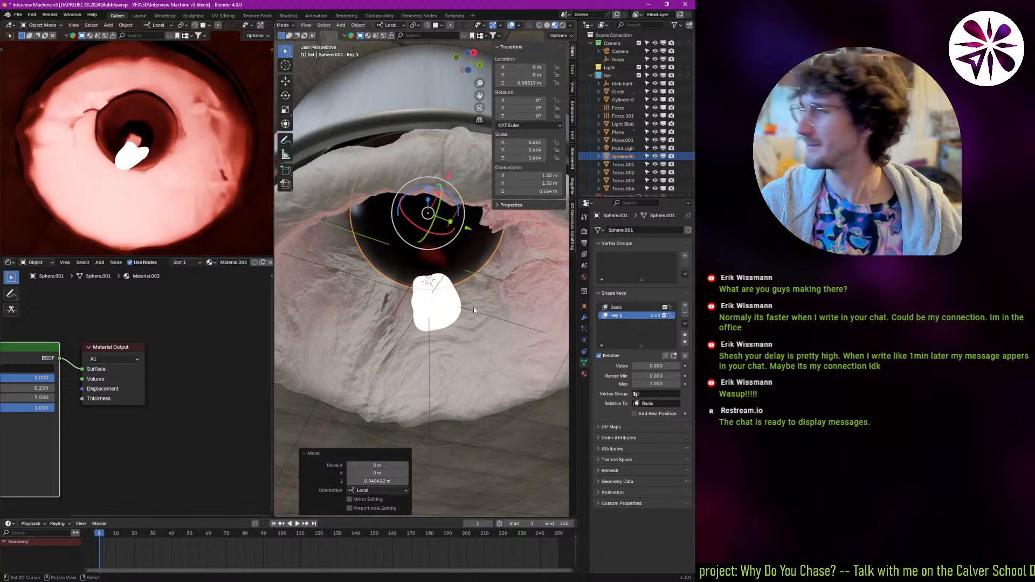
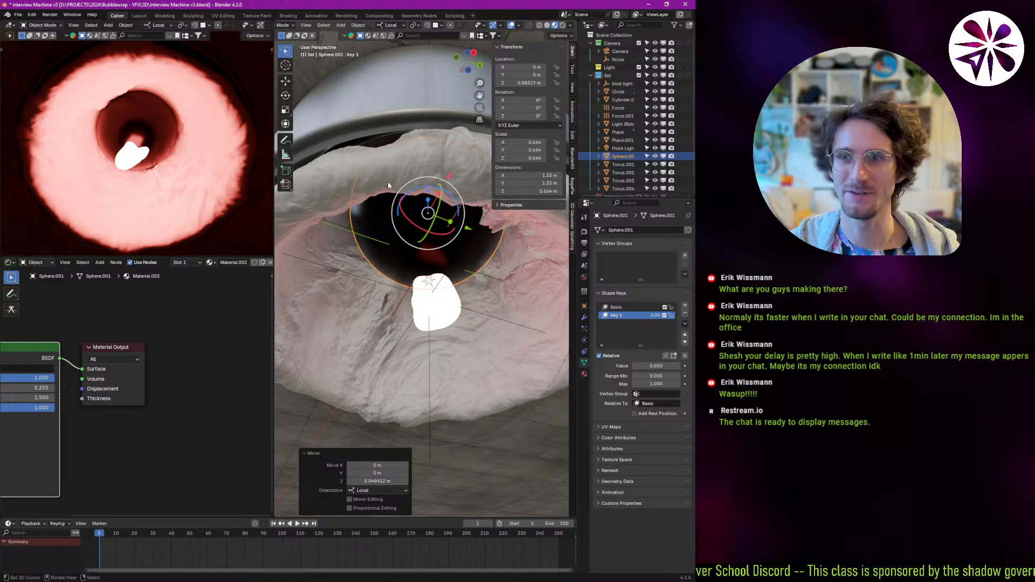
Replace the node editor with the asset browser and show the People catalog under Objects.
scroll(617, 183, "down", 2)
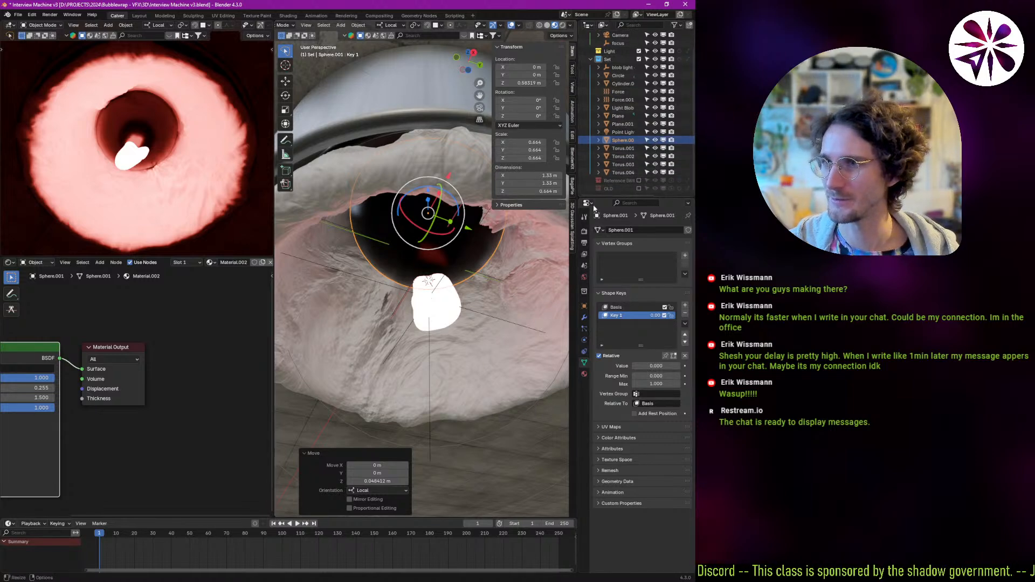
middle_click_drag(451, 270, 450, 265)
key("shift+F1")
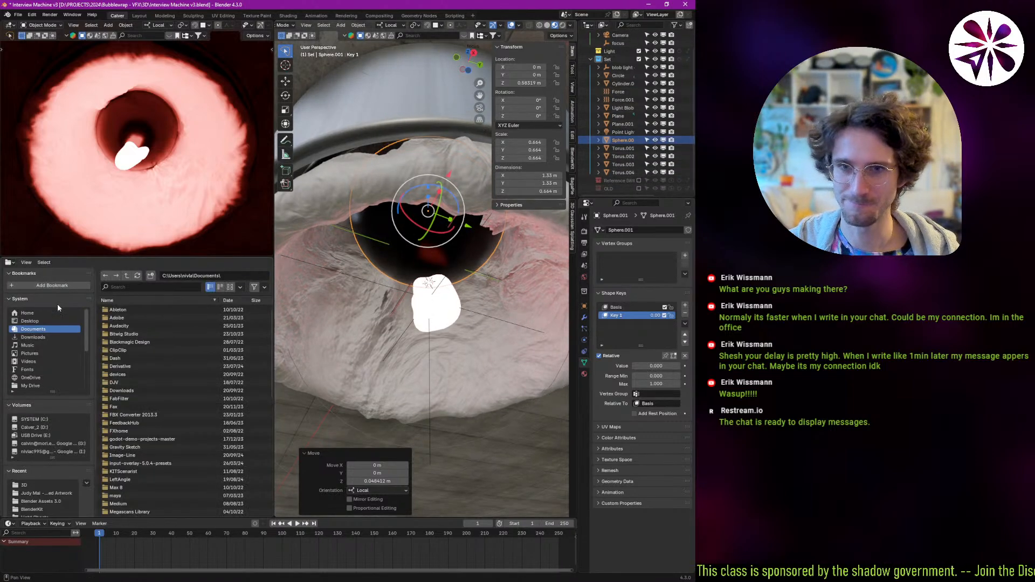
key("shift+F1")
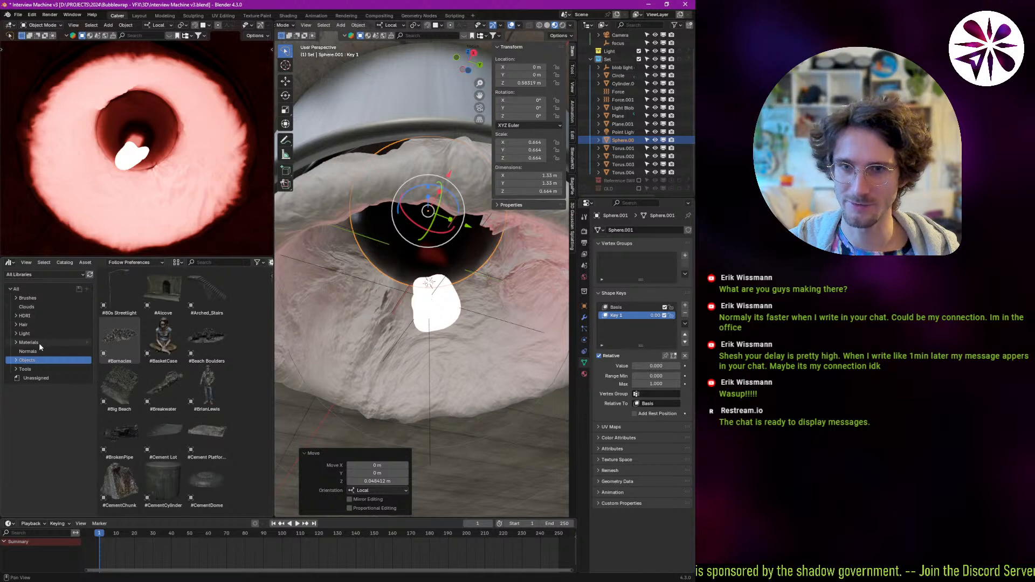
left_click(16, 361)
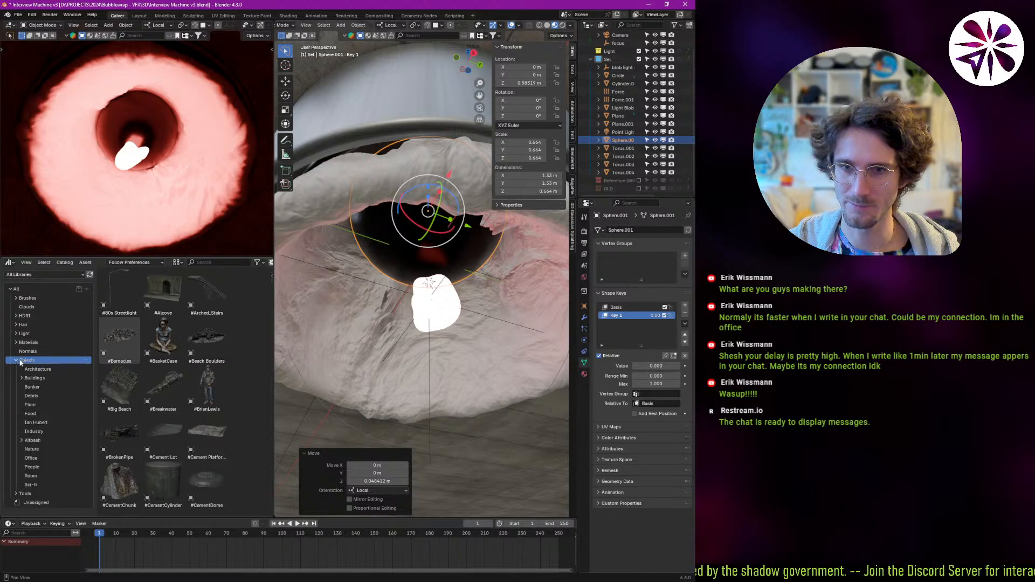
left_click(31, 476)
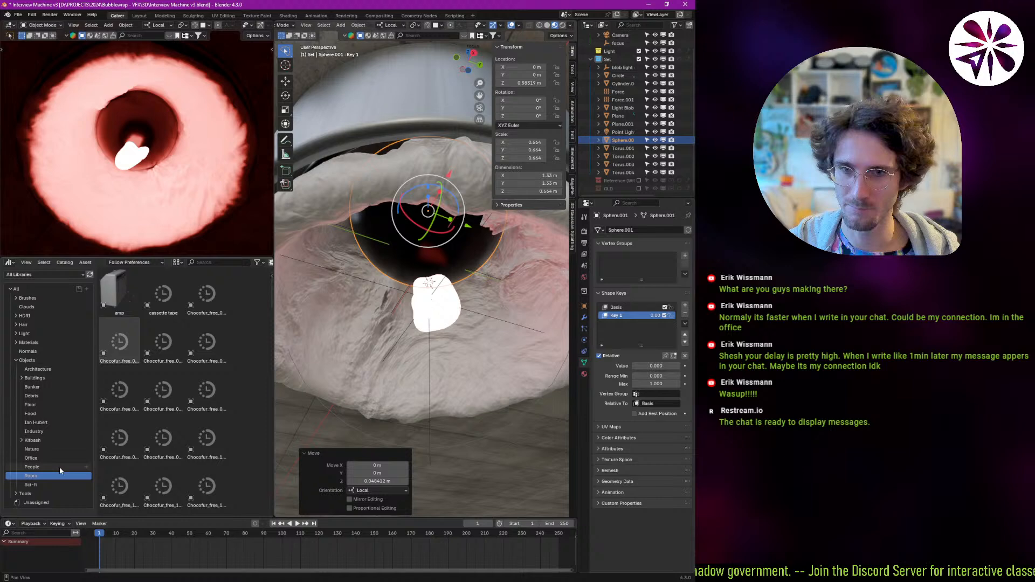
left_click(33, 467)
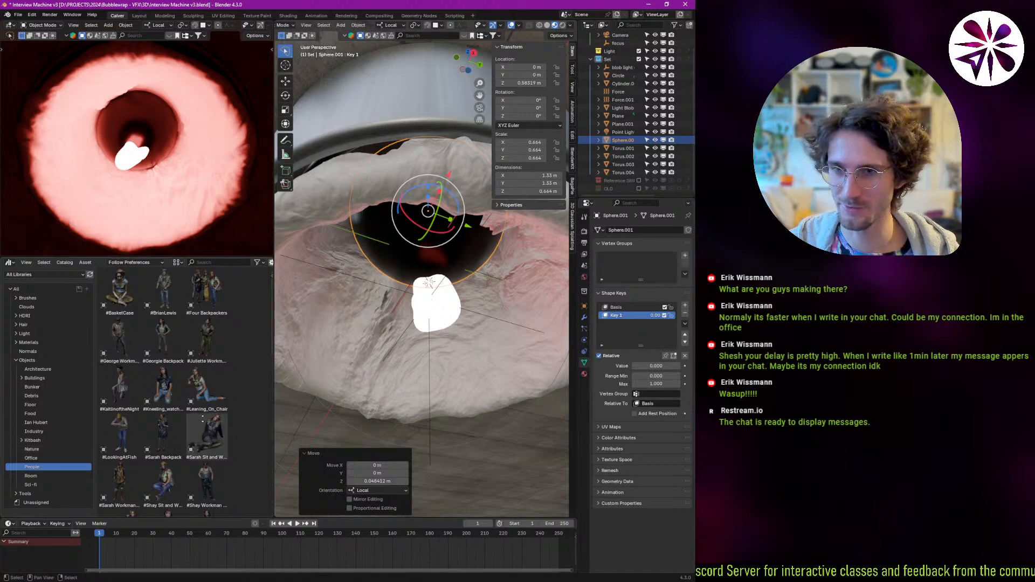
Add the "Head (Sculpting) - Realistic" asset inside the tube at about X -0.311, Y -0.105, Z -0.846 m.
scroll(223, 272, "down", 10)
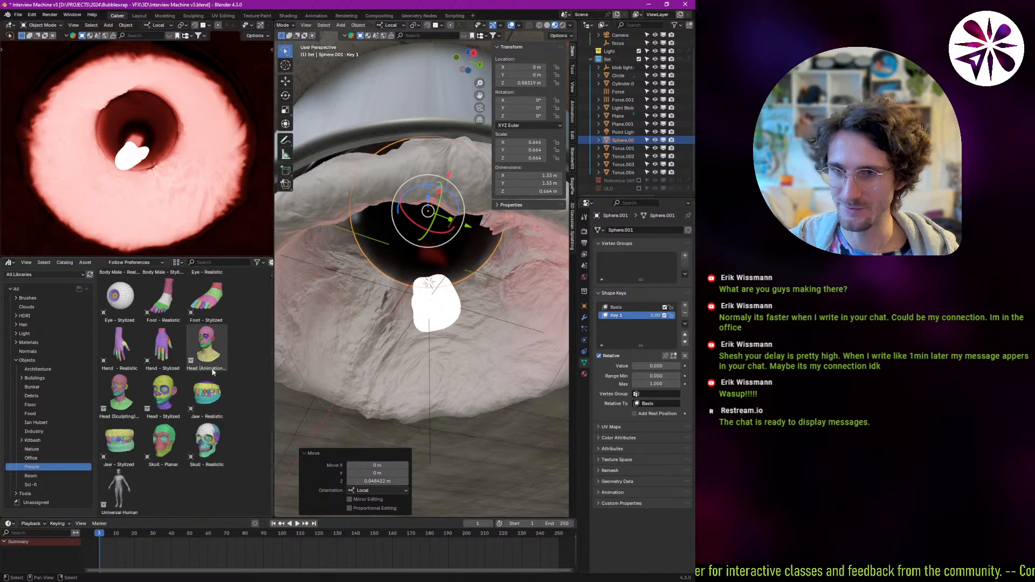
middle_click_drag(202, 352, 173, 402)
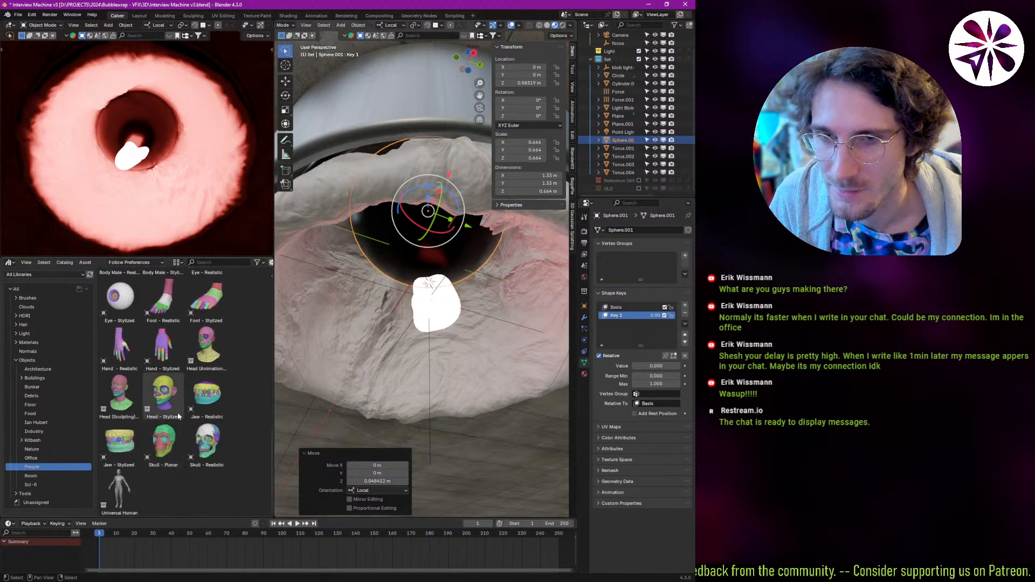
scroll(179, 417, "up", 5)
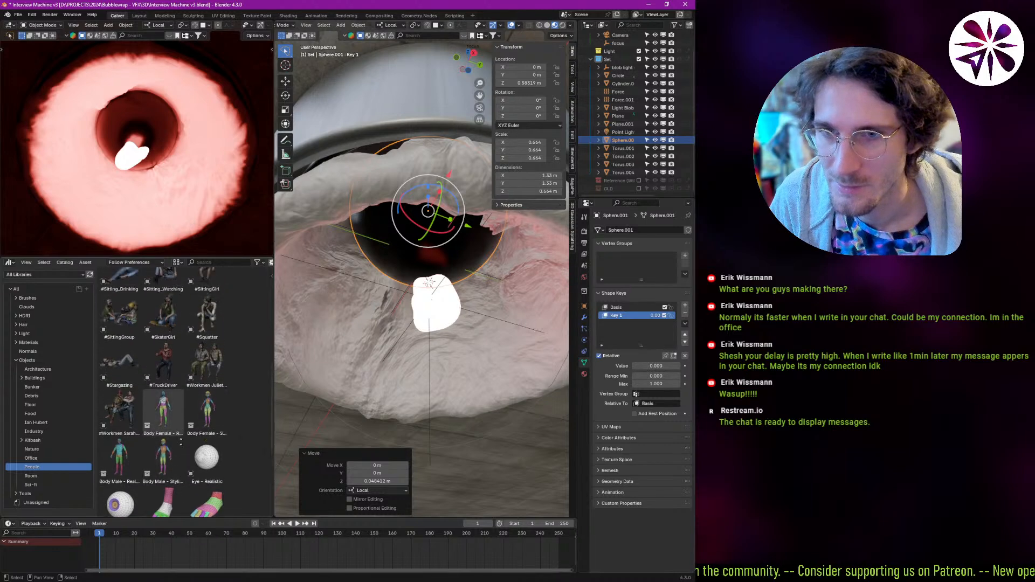
scroll(167, 428, "down", 5)
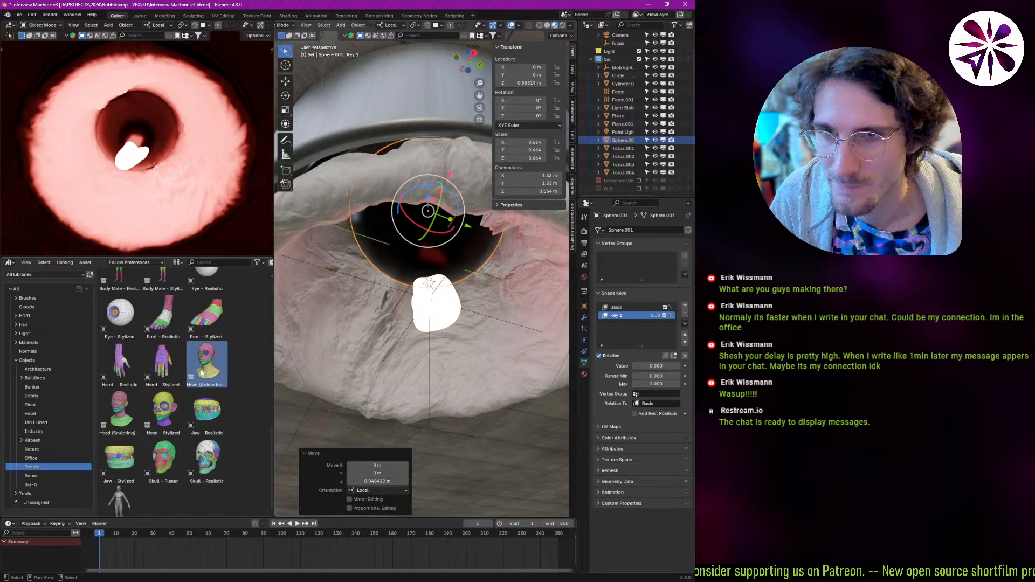
left_click(135, 414)
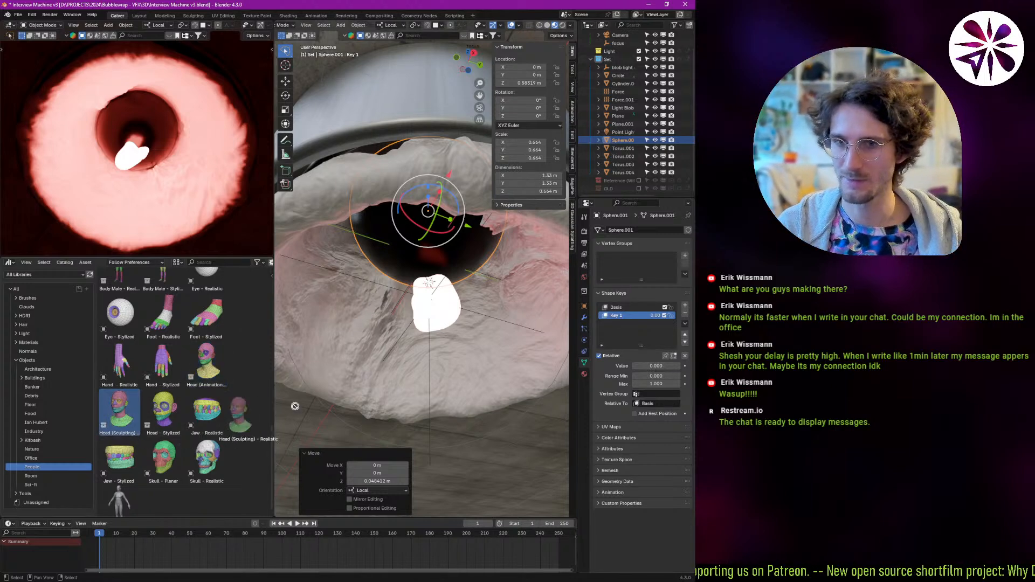
left_click_drag(393, 392, 397, 394)
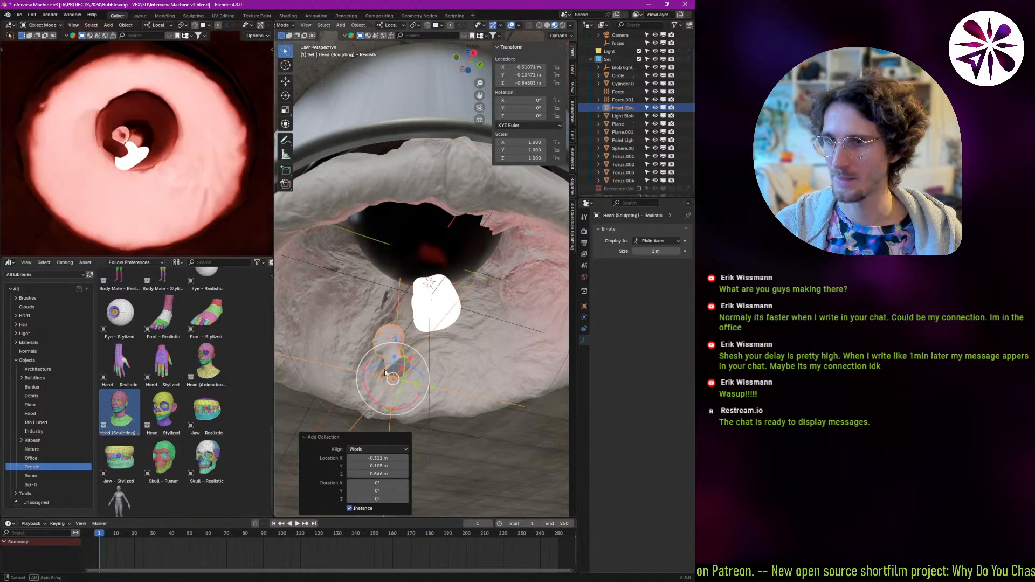
scroll(433, 295, "up", 5)
scroll(433, 295, "up", 3)
middle_click_drag(432, 295, 511, 351)
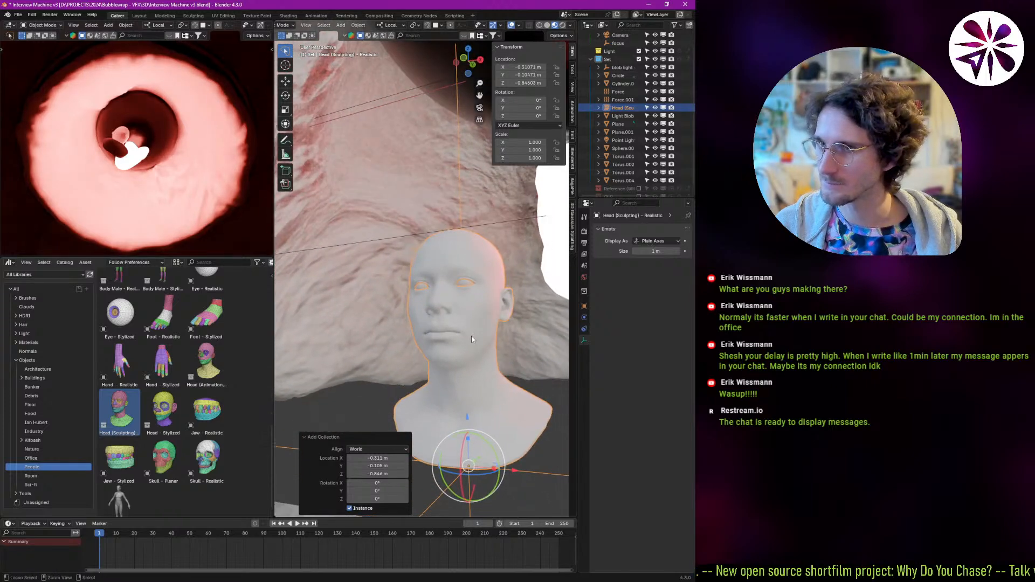
scroll(449, 293, "up", 2)
middle_click_drag(449, 293, 413, 321)
left_click(436, 322)
scroll(410, 310, "up", 2)
key("x")
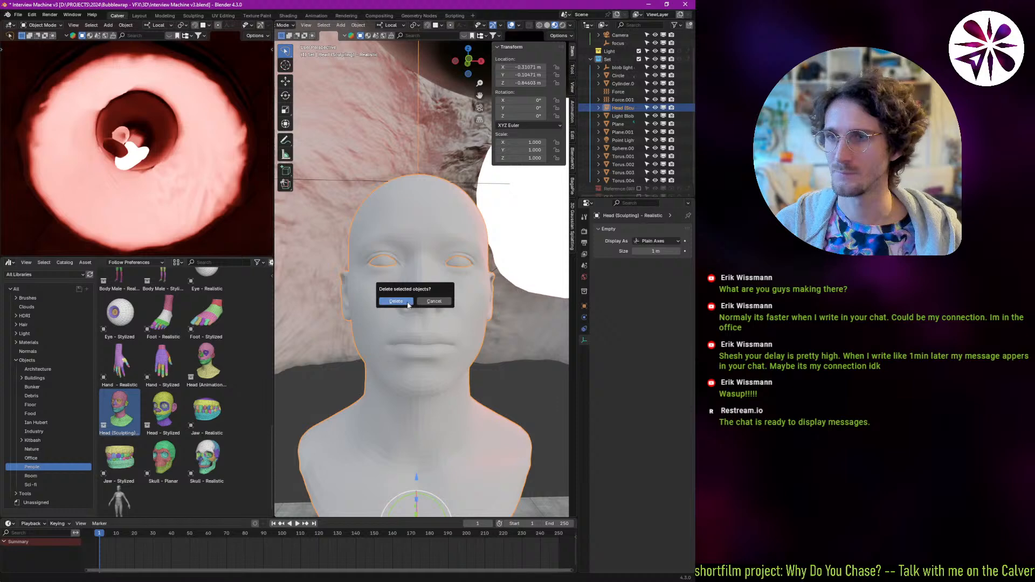
middle_click_drag(455, 287, 429, 299)
scroll(414, 337, "down", 5)
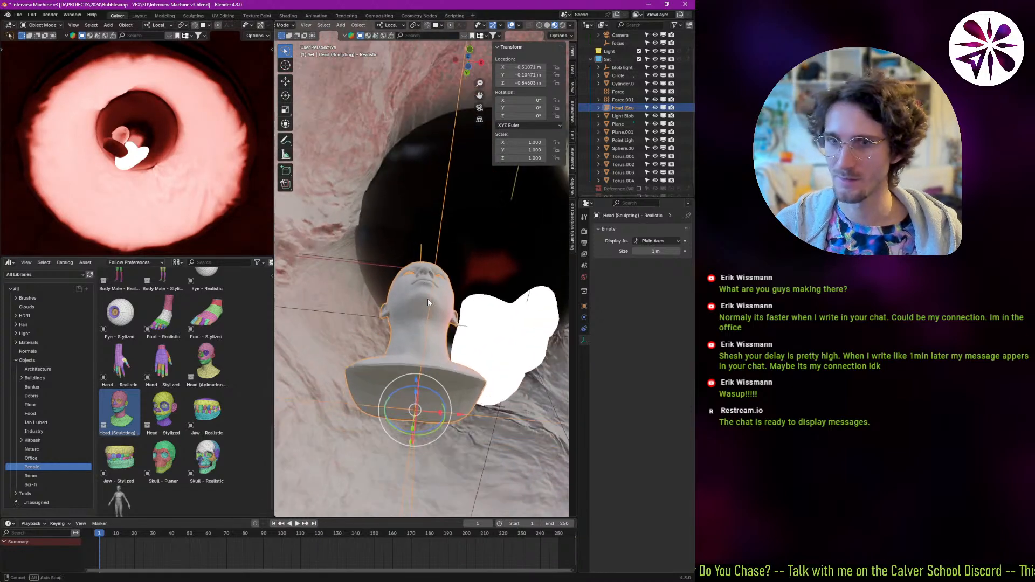
scroll(427, 299, "up", 2)
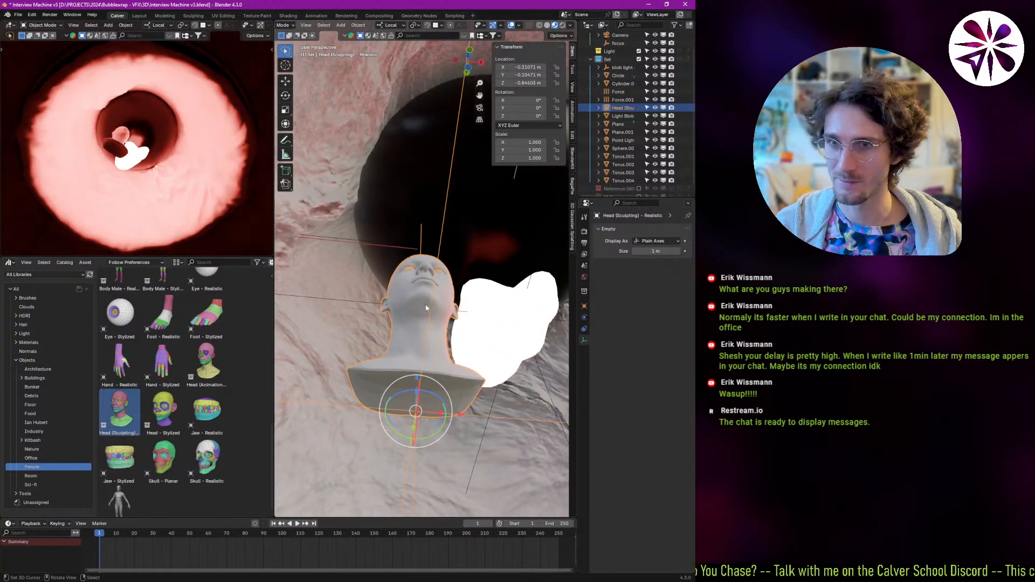
Check the head's contents, its collection instancing setting and the available asset import methods.
left_click(605, 108)
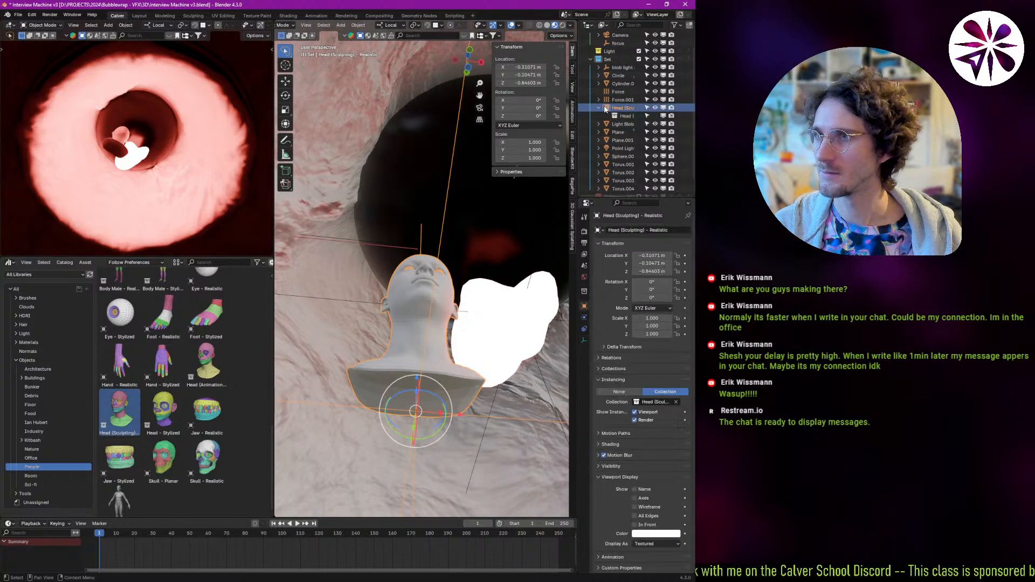
middle_click_drag(420, 335, 416, 354)
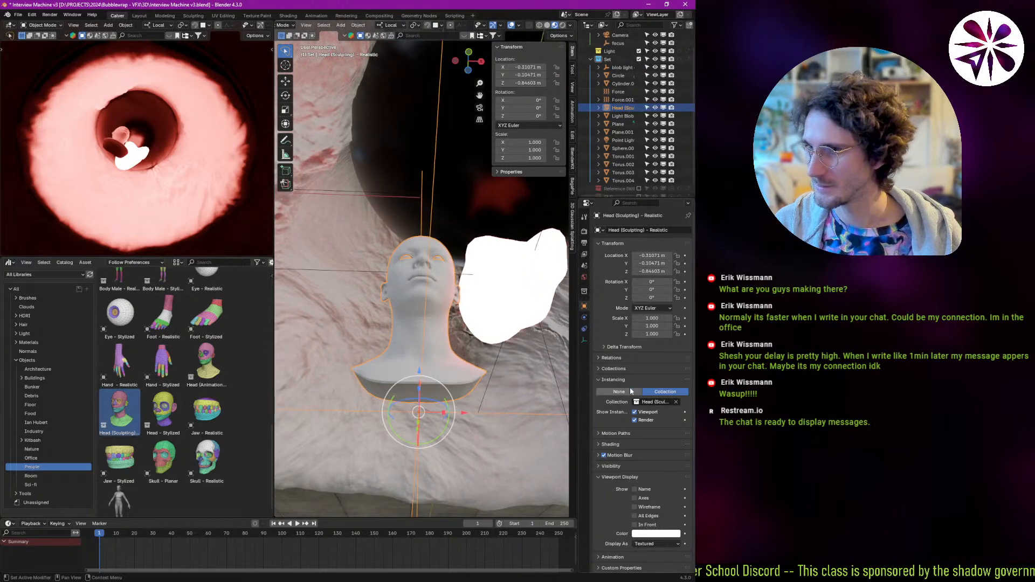
left_click(630, 390)
left_click(656, 393)
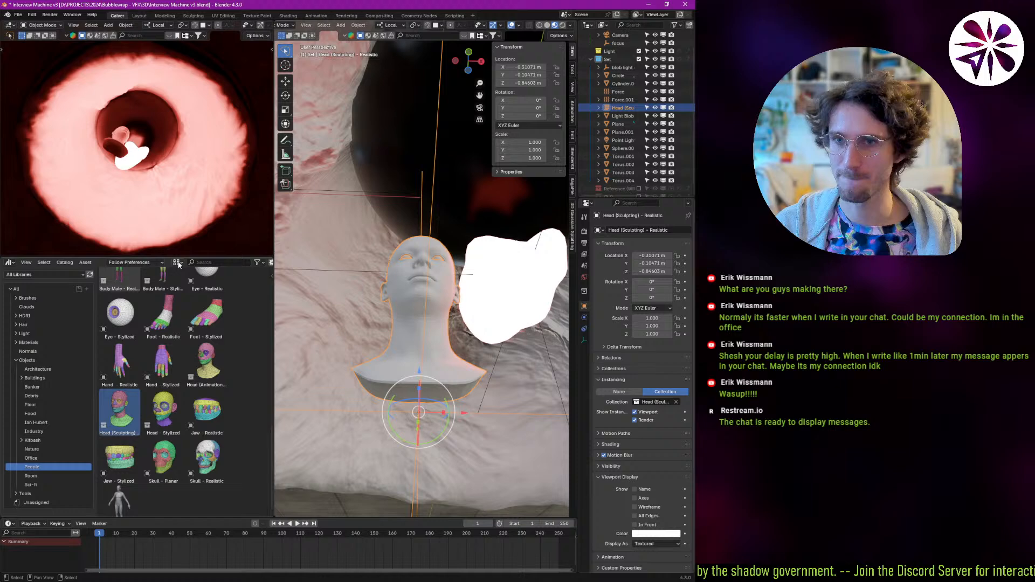
left_click(145, 264)
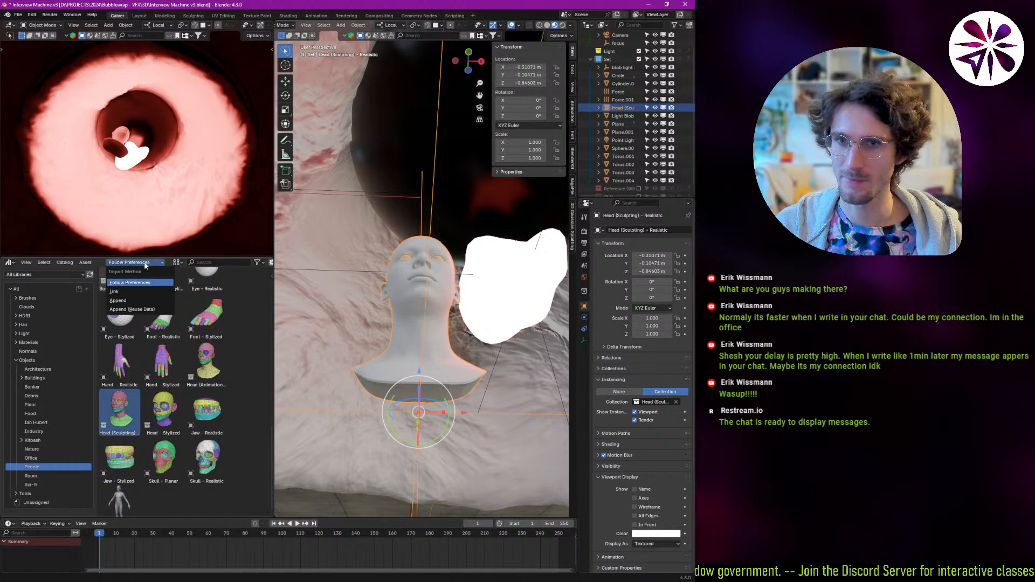
Delete the placed head and add the "Head (Sculpting) - Realistic" asset again inside the tube at about X -0.163, Y 0.254, Z -0.660 m.
middle_click_drag(410, 329, 429, 338)
left_click(423, 349)
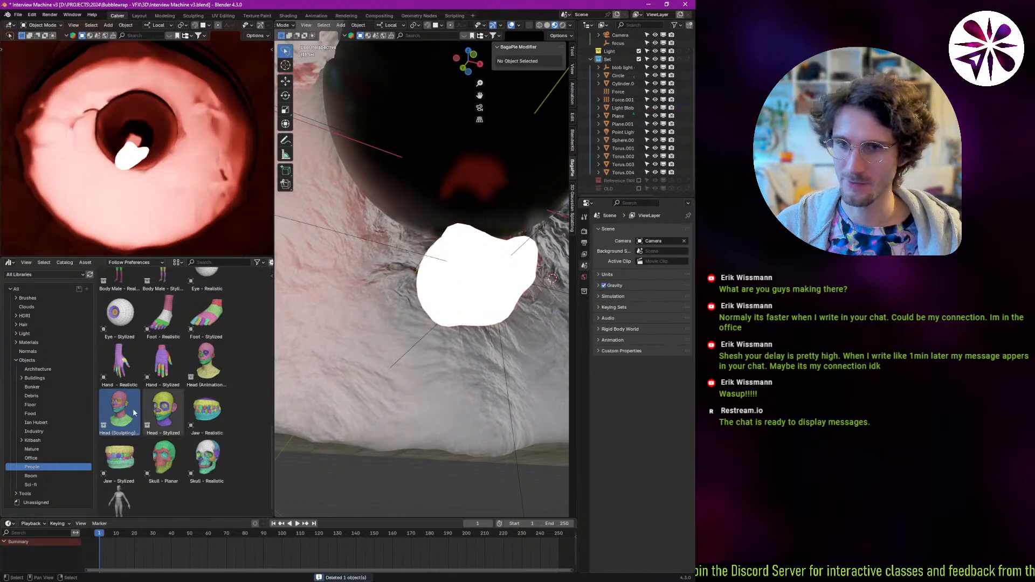
mouse_move(120, 409)
left_mouse_down()
mouse_move(402, 366)
mouse_move(412, 383)
left_mouse_up()
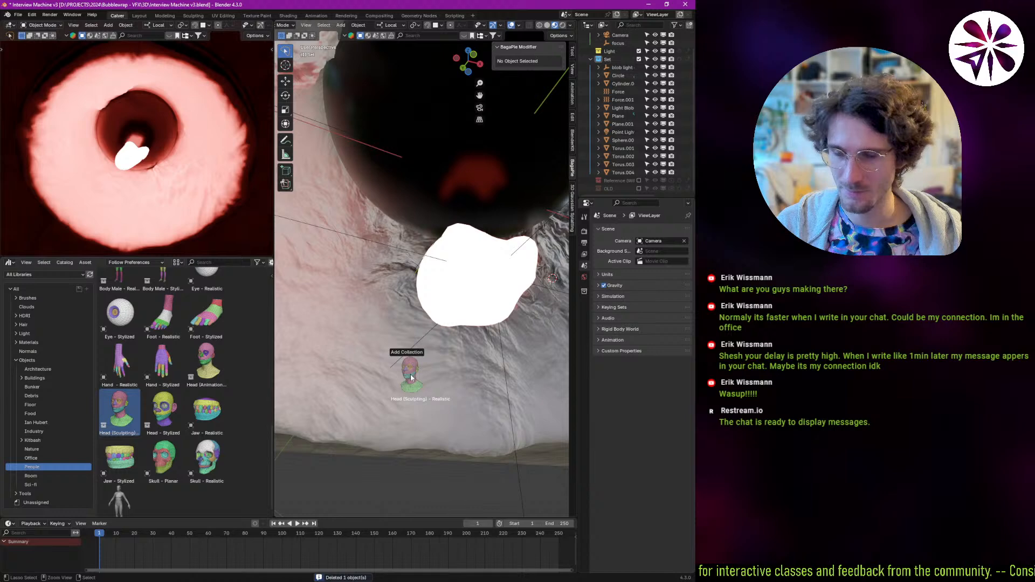
left_click_drag(412, 381, 411, 378)
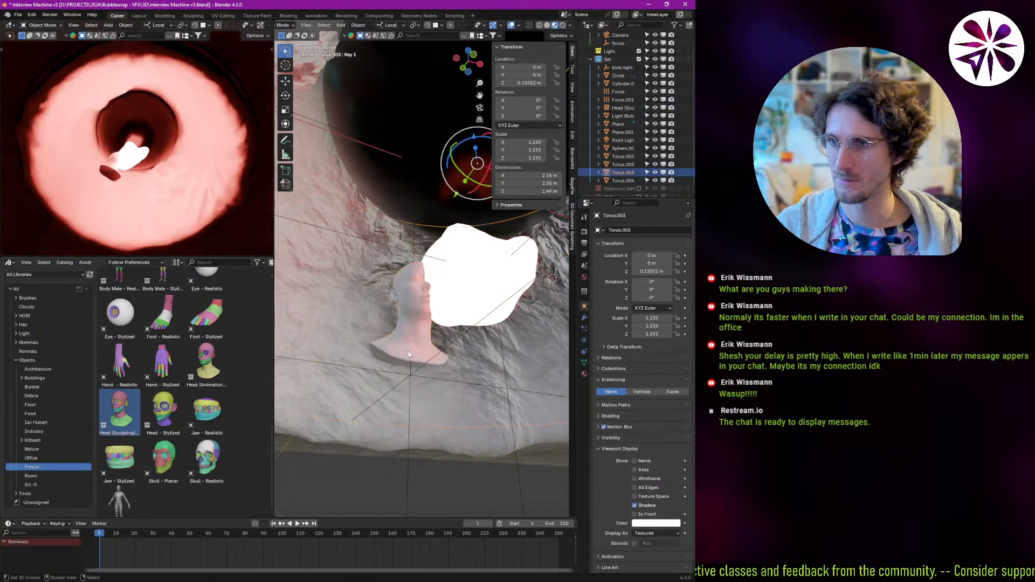
Convert the head's collection instance into separate real objects with Make Instances Real.
key("F3")
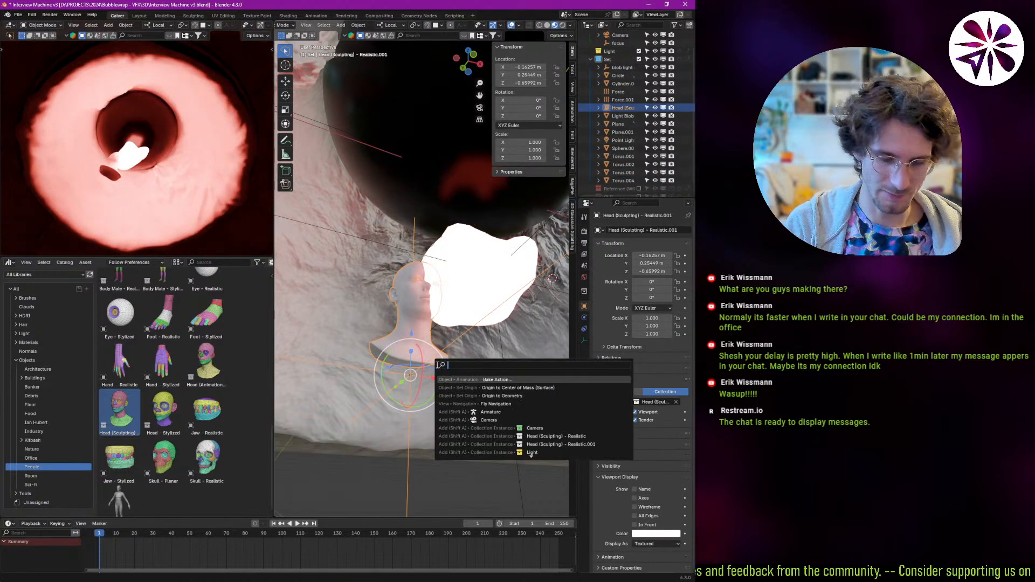
type("real")
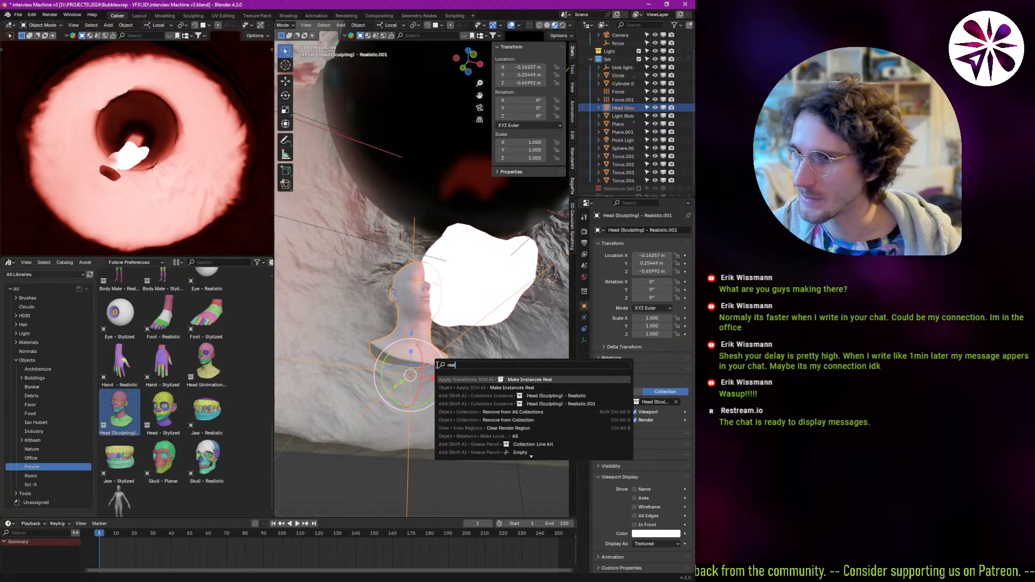
key("Return")
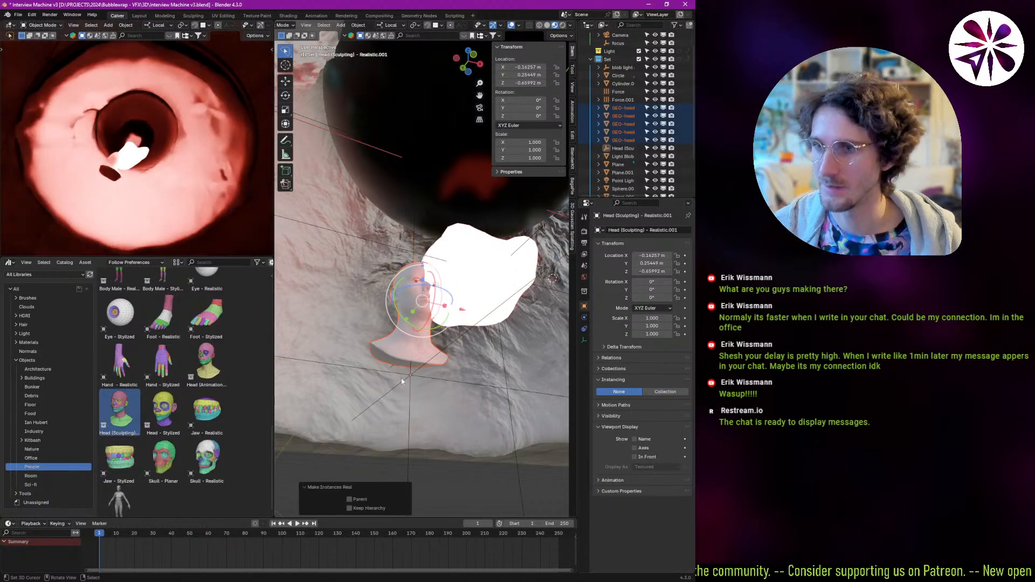
key("g")
right_click(421, 353)
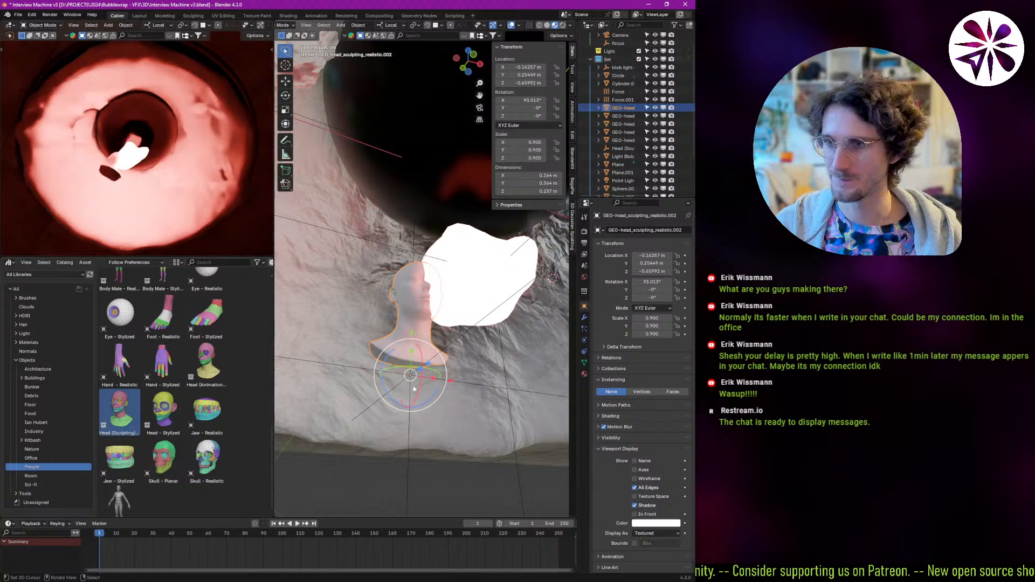
Delete the leftover empty of the head asset, keeping only its mesh objects.
right_click(426, 380)
right_click(428, 379)
key("x")
left_click(429, 378)
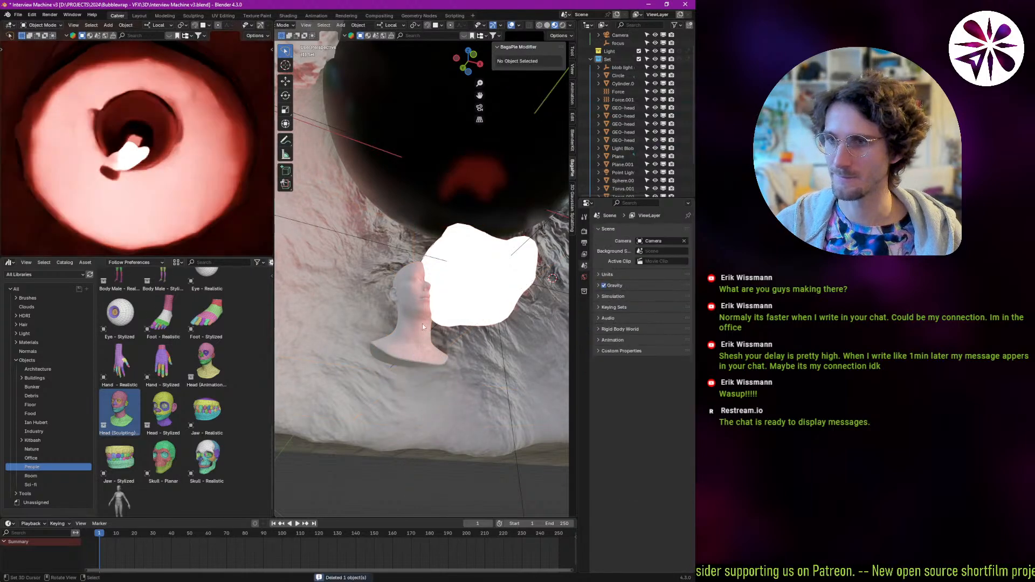
Isolate the head mesh and its eye parts from the rest of the scene in local view.
scroll(418, 298, "up", 4)
scroll(419, 298, "up", 4)
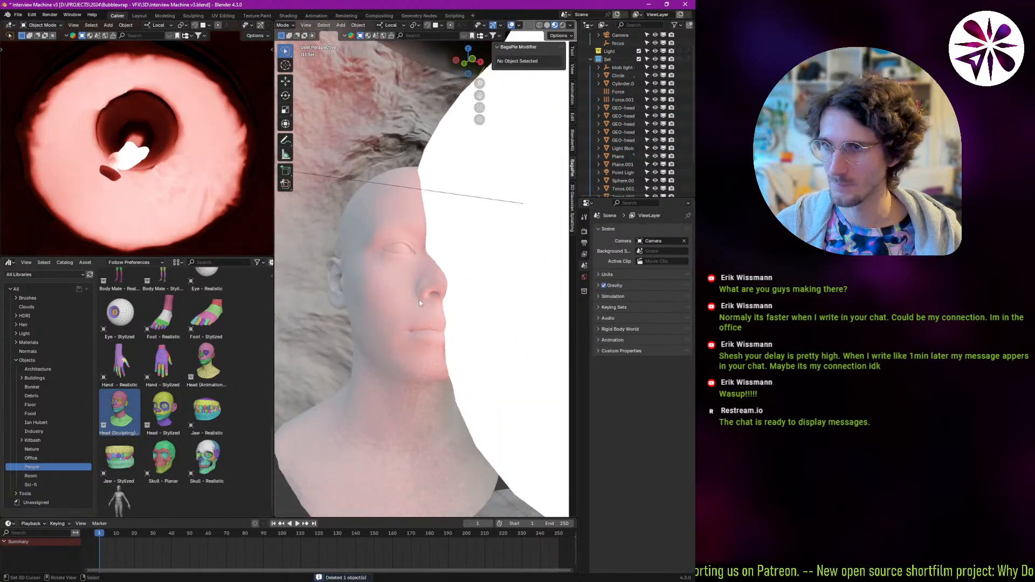
right_click(423, 305)
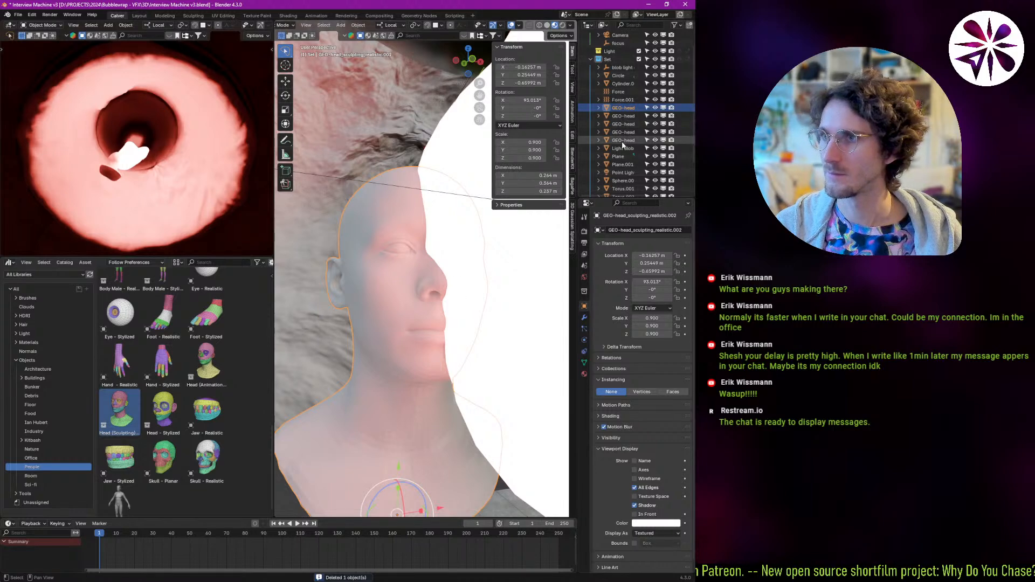
key("KP_Divide")
middle_click_drag(453, 283, 450, 237)
scroll(432, 285, "up", 3)
key("g")
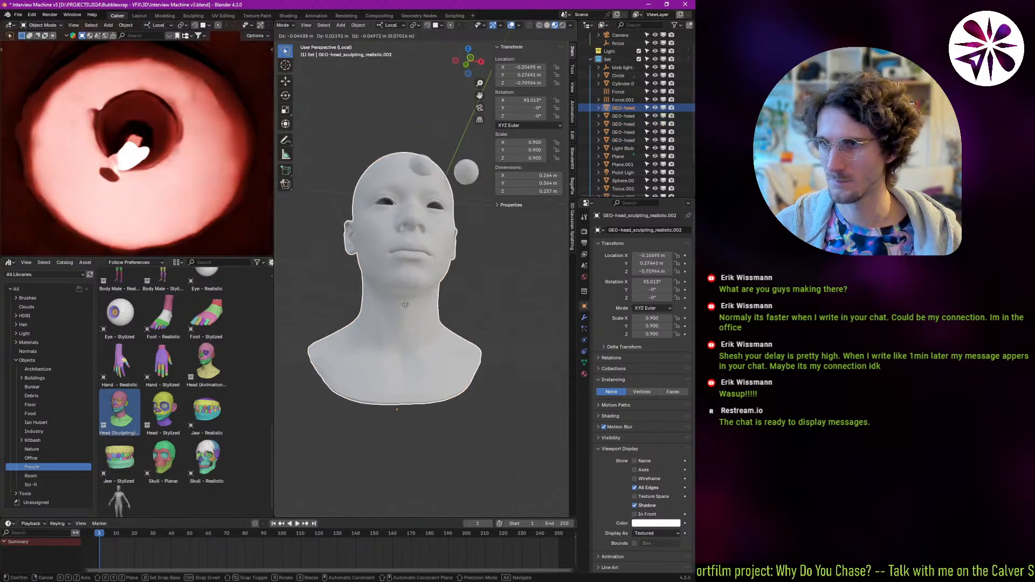
right_click(414, 241)
Open the head mesh in Edit Mode and select the edge loop running around the upper neck and under the chin.
middle_click_drag(436, 278, 487, 296)
key("Tab")
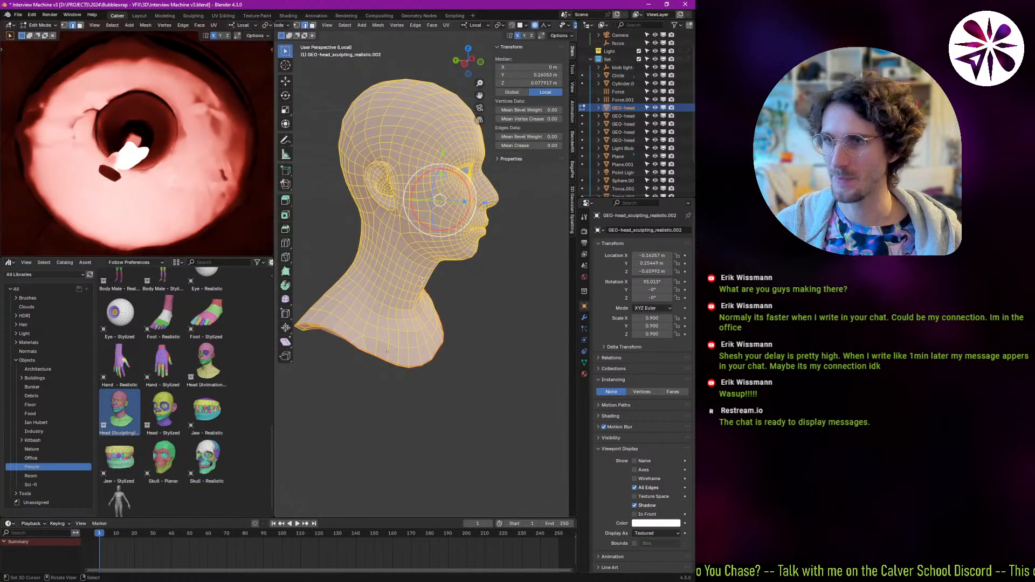
left_click(407, 263, "alt")
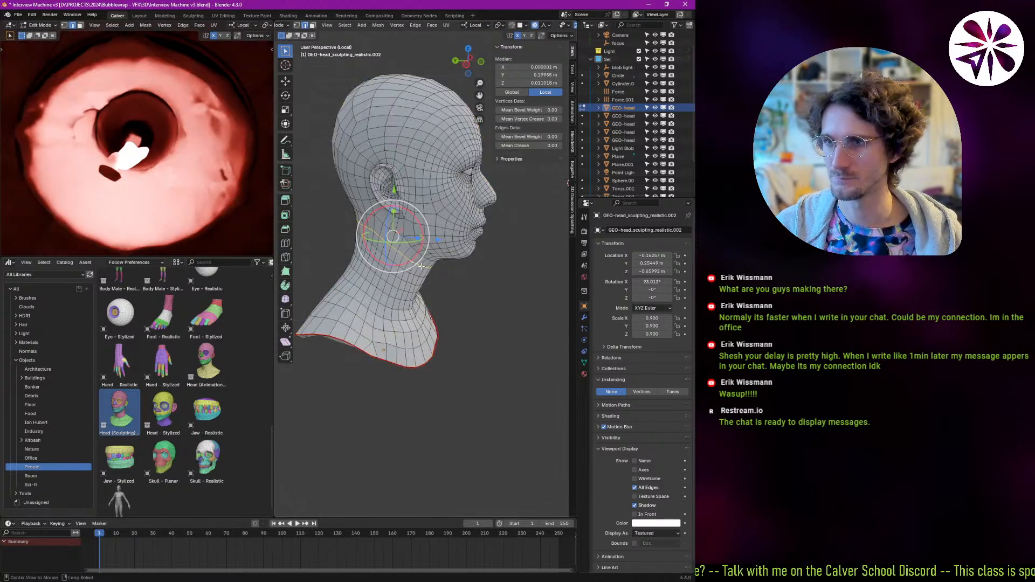
middle_click_drag(407, 263, 462, 271)
key("x")
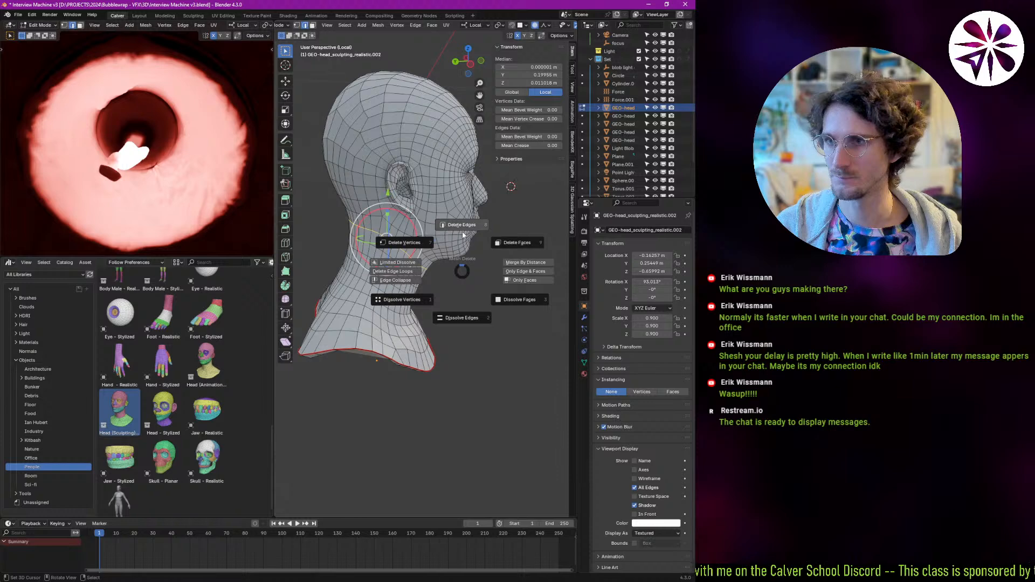
left_click(462, 231)
middle_click_drag(462, 231, 422, 239)
key("ctrl+z")
Delete the selected neck loop's vertices and the whole detached neck and shoulder piece.
key("x")
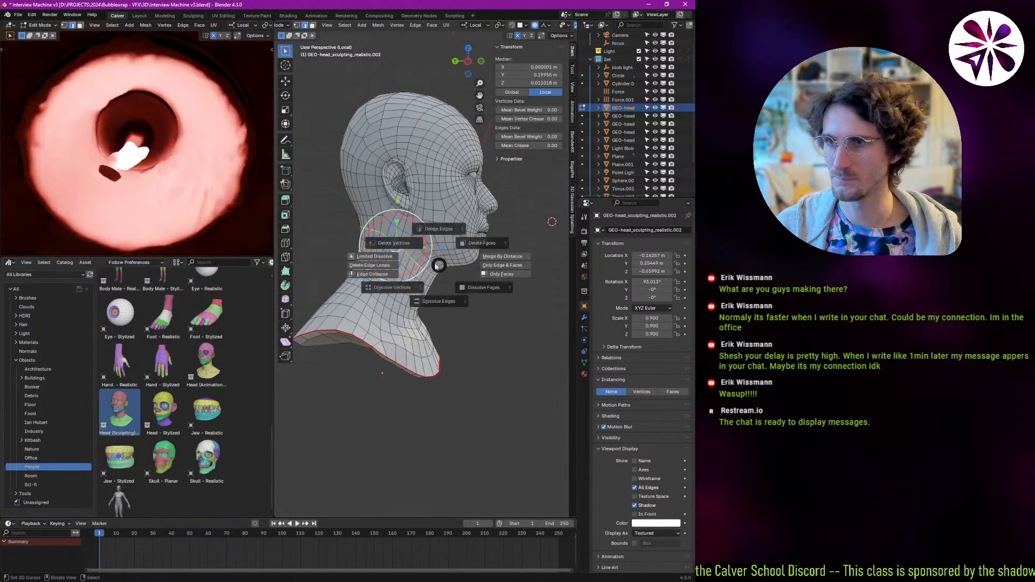
left_click(408, 245)
key("l")
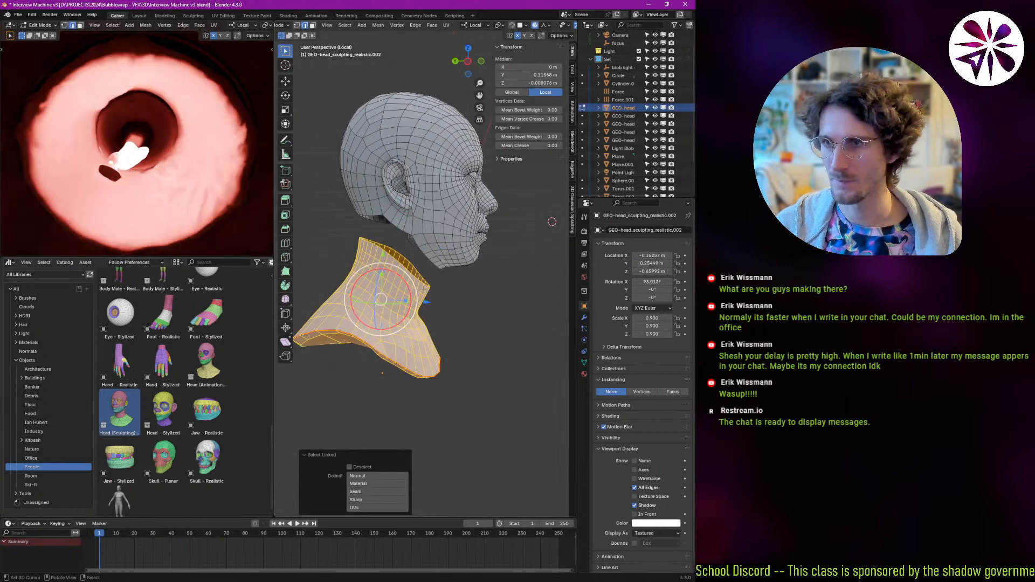
key("x")
left_click(407, 291)
Close the open edge loop under the head with Grid Fill, using a Span of 11 and an Offset of 0.
middle_click_drag(407, 291, 468, 253)
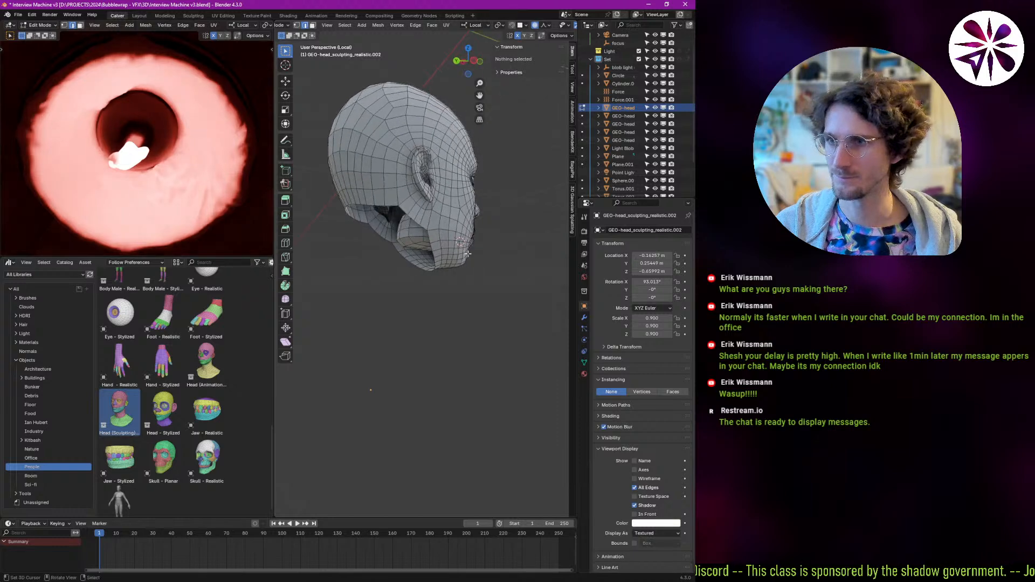
left_click(422, 270, "alt")
key("F3")
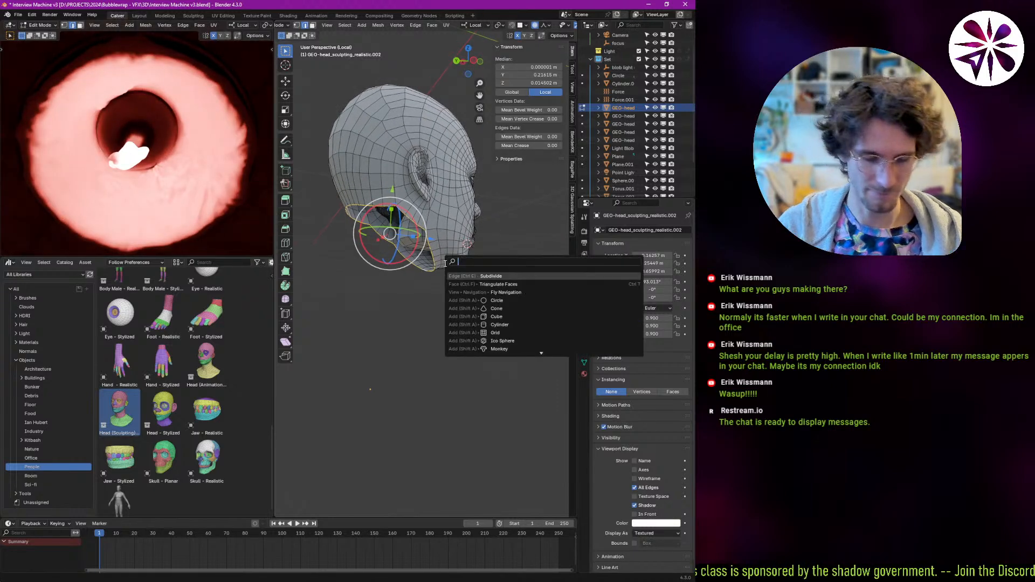
type("grid")
key("Down")
key("Return")
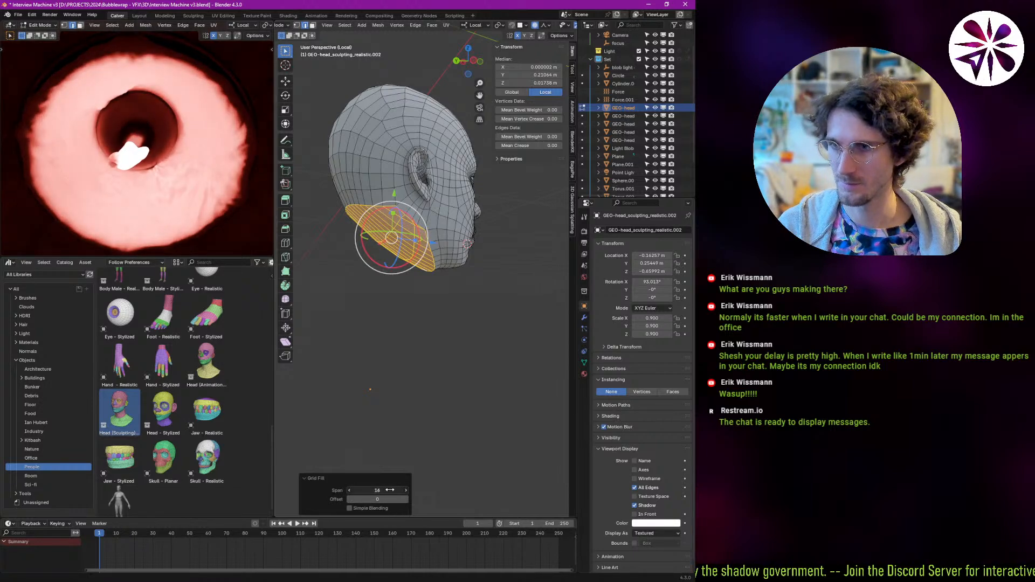
left_click_drag(390, 490, 384, 489)
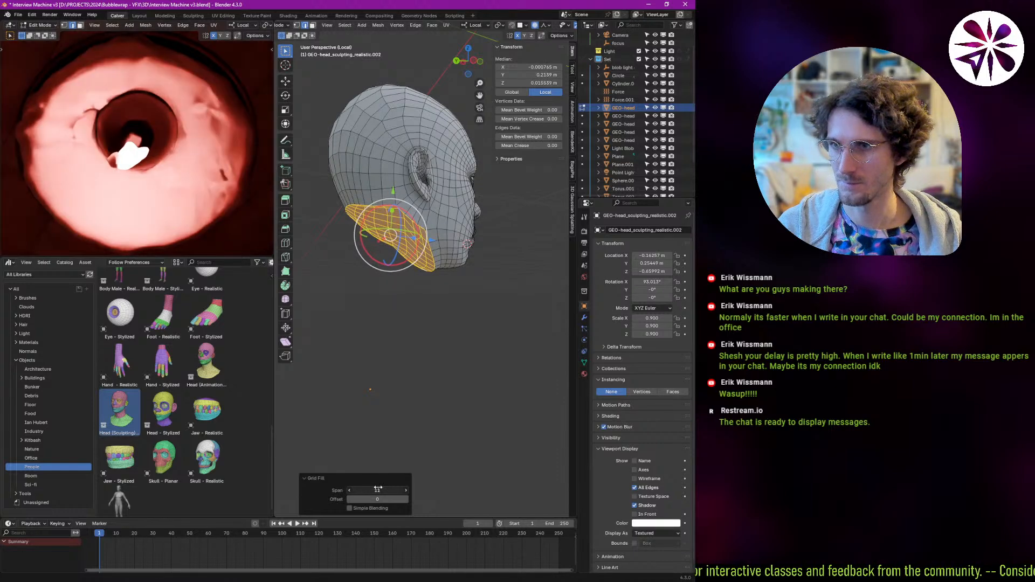
left_click_drag(377, 499, 386, 499)
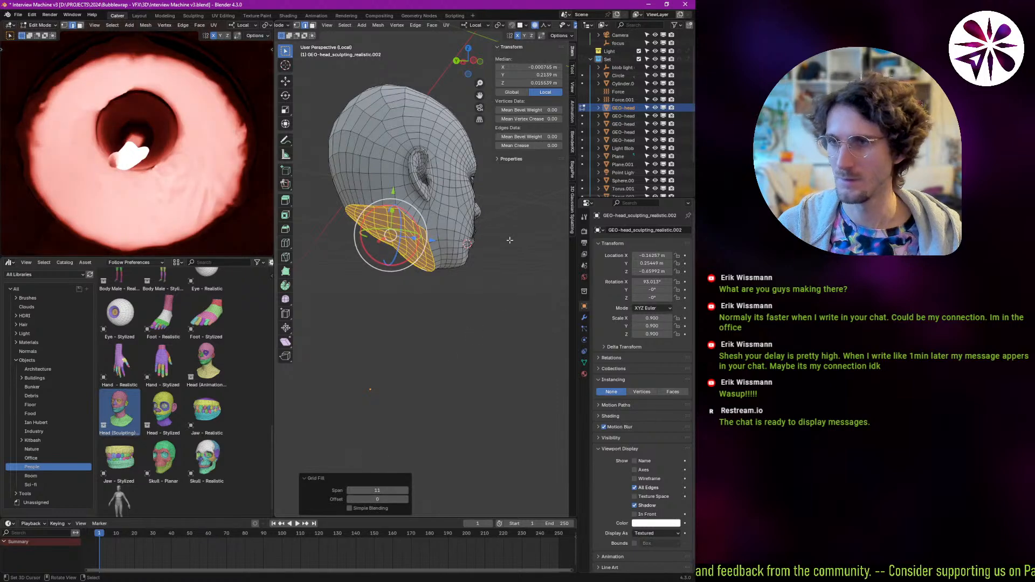
Switch to Object Mode and delete the eyeball and iris objects of the head's right eye.
middle_click_drag(420, 280, 411, 190)
scroll(455, 238, "up", 4)
key("ctrl+Tab")
left_click(346, 205)
left_click(365, 199)
key("g")
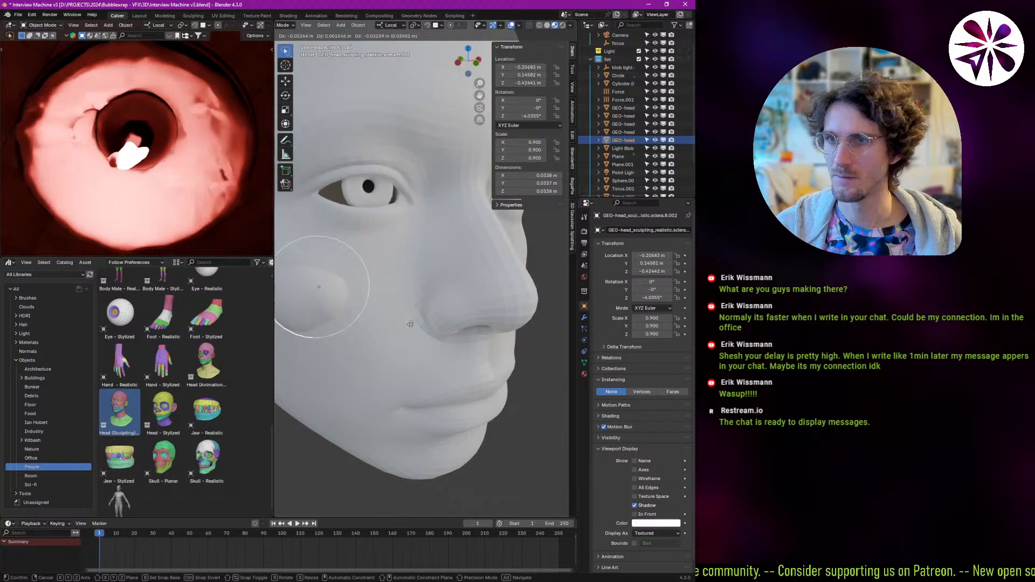
right_click(446, 310)
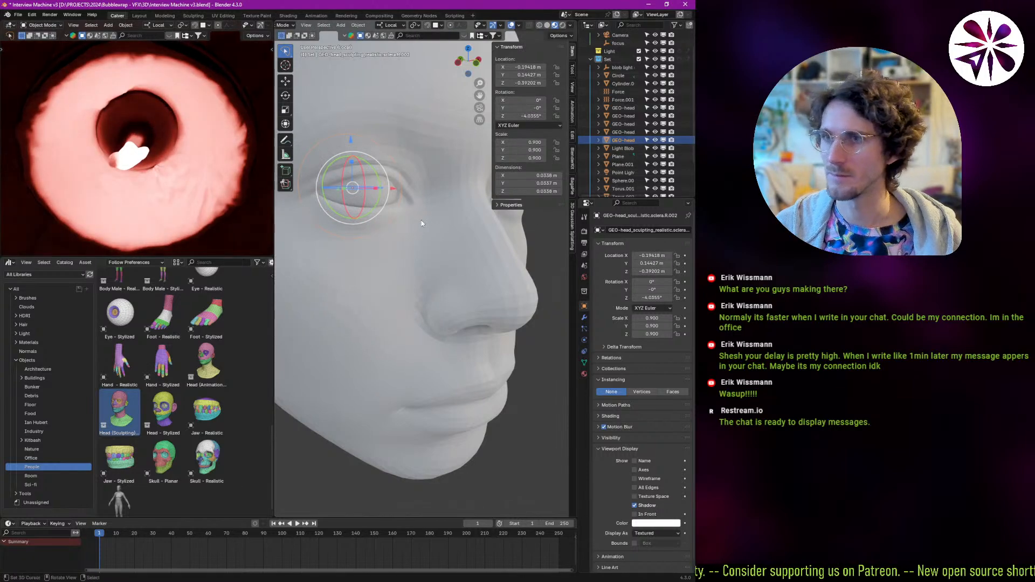
key("Delete")
left_click(372, 191)
left_click(365, 198)
Delete the eyeball and iris objects of the head's left eye.
middle_click_drag(372, 201, 398, 229)
left_click(488, 210)
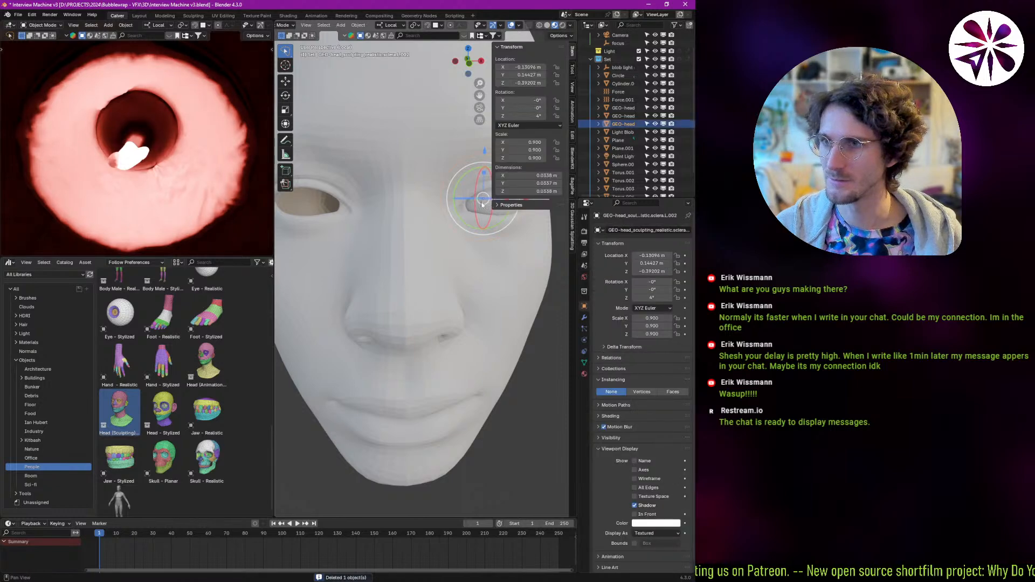
middle_click_drag(496, 236, 415, 248, "shift")
key("x")
left_click(414, 243)
left_click(426, 218)
key("x")
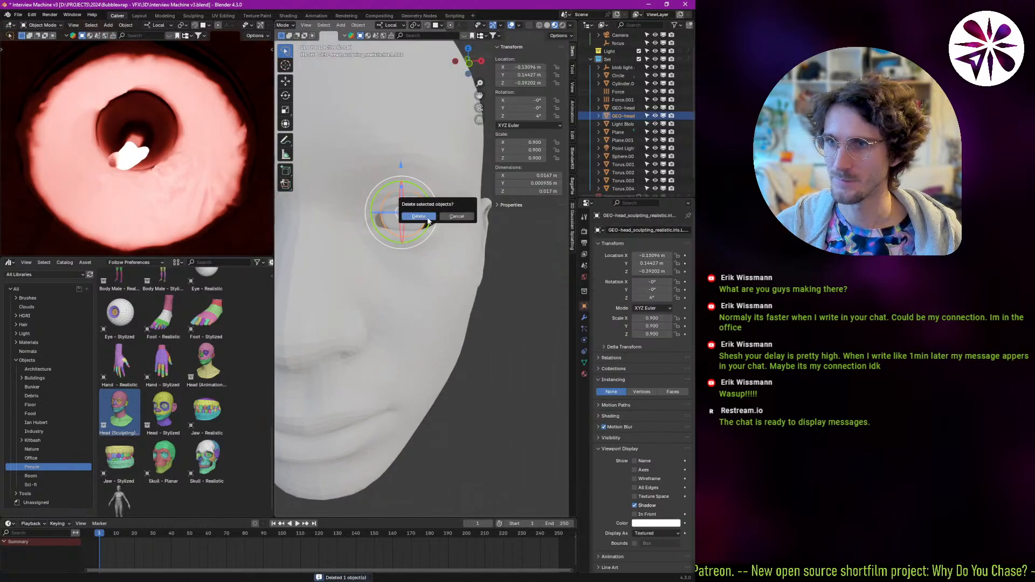
left_click(428, 218)
Enter Edit Mode on the head mesh and examine the lips and the inside of the mouth.
middle_click_drag(387, 304, 454, 261)
left_click(474, 285)
key("ctrl+Tab")
left_click(439, 301)
scroll(455, 258, "up", 2)
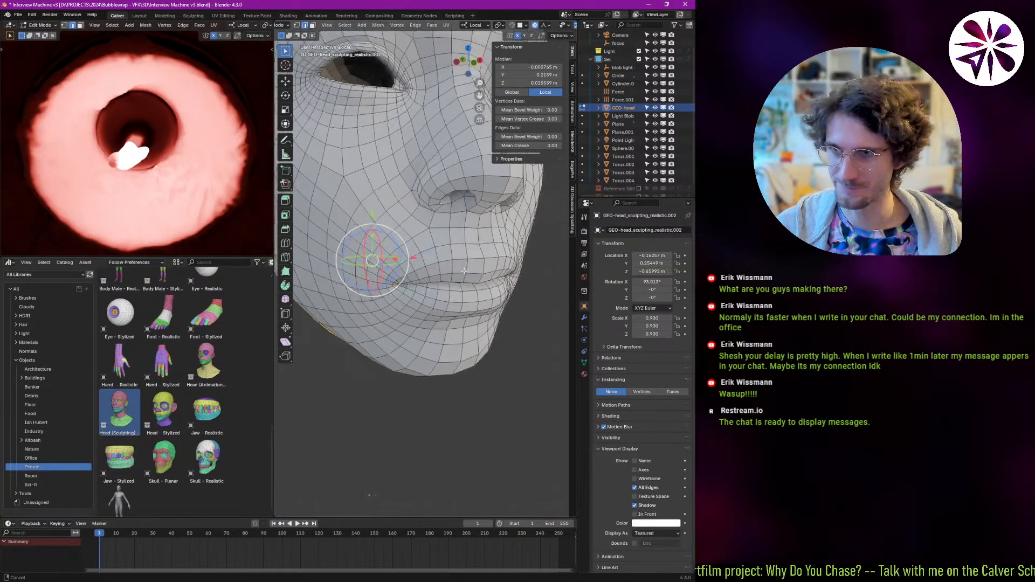
scroll(456, 258, "up", 8)
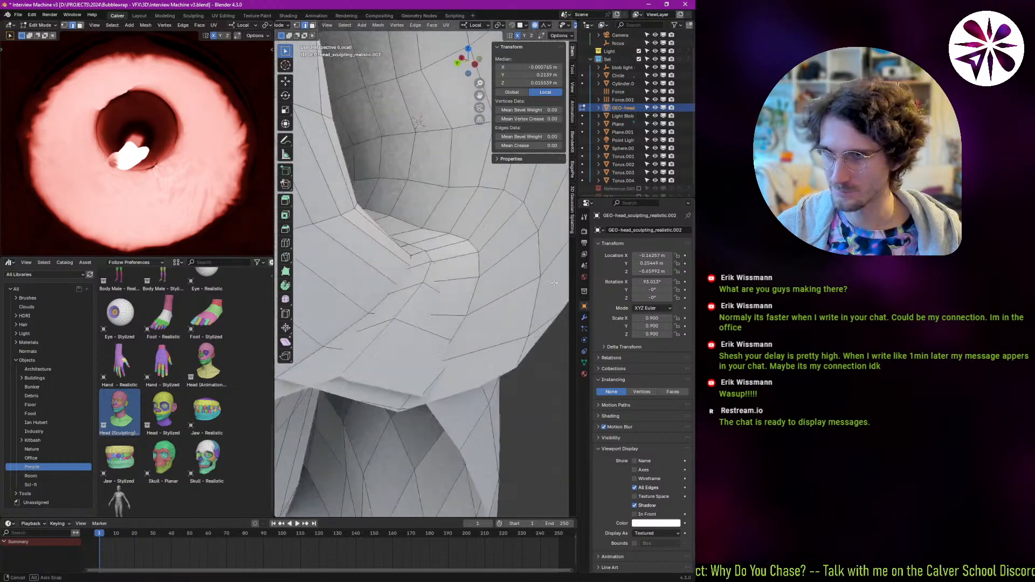
middle_click_drag(524, 254, 556, 251, "shift")
key("shift+grave")
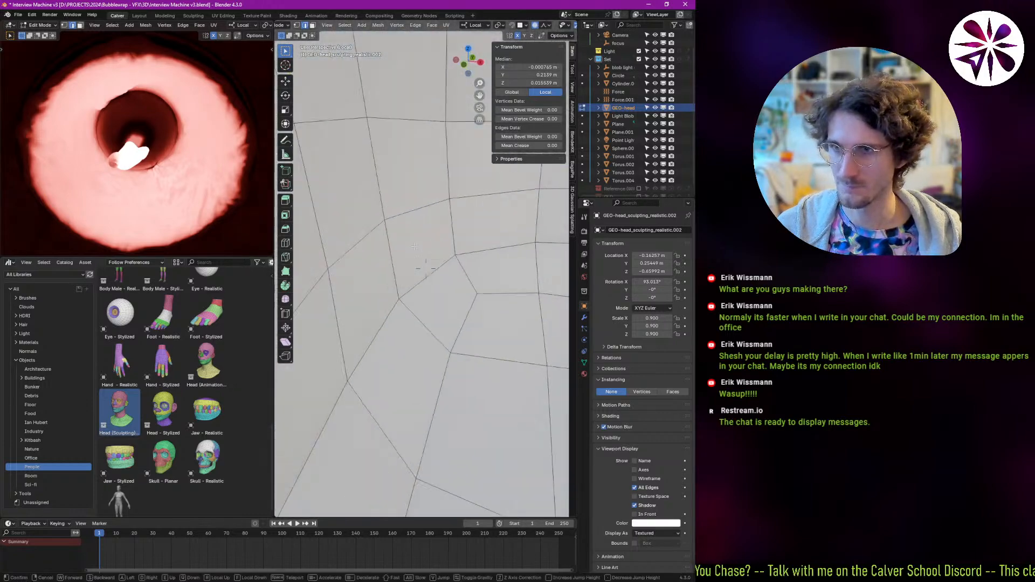
left_click(477, 253)
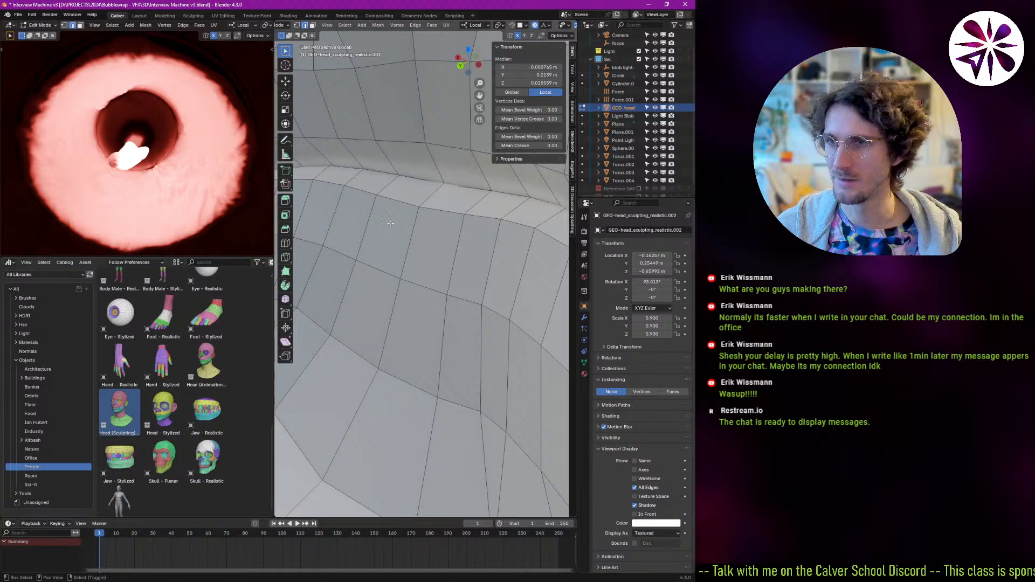
middle_click_drag(390, 223, 450, 230, "shift")
scroll(450, 230, "down", 2)
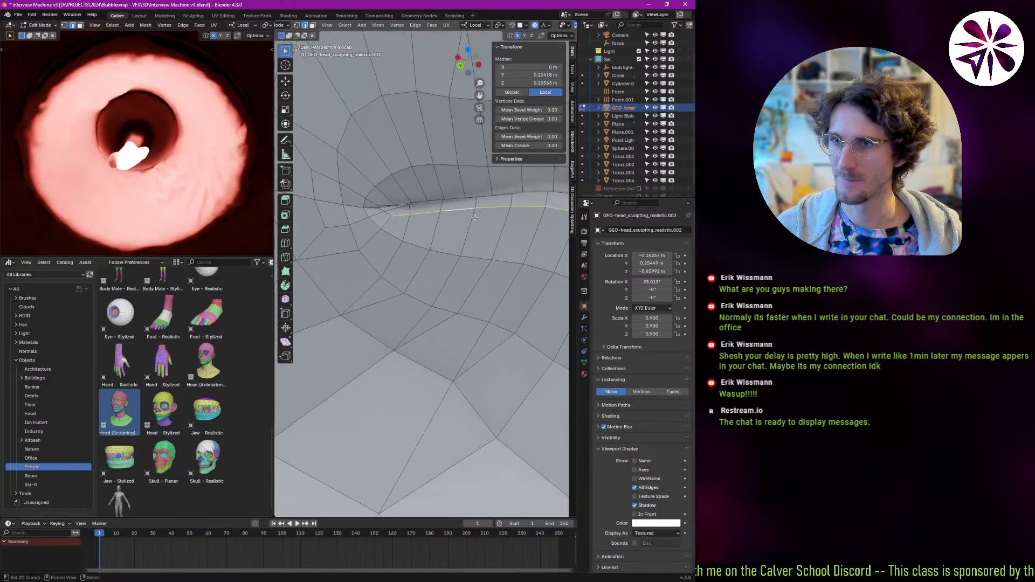
Examine the lip edge loop and the closed underside of the head, and return to Object Mode.
key("alt+a")
middle_click_drag(413, 241, 513, 263)
key("l")
key("h")
left_click(399, 260, "alt")
scroll(447, 247, "down", 6)
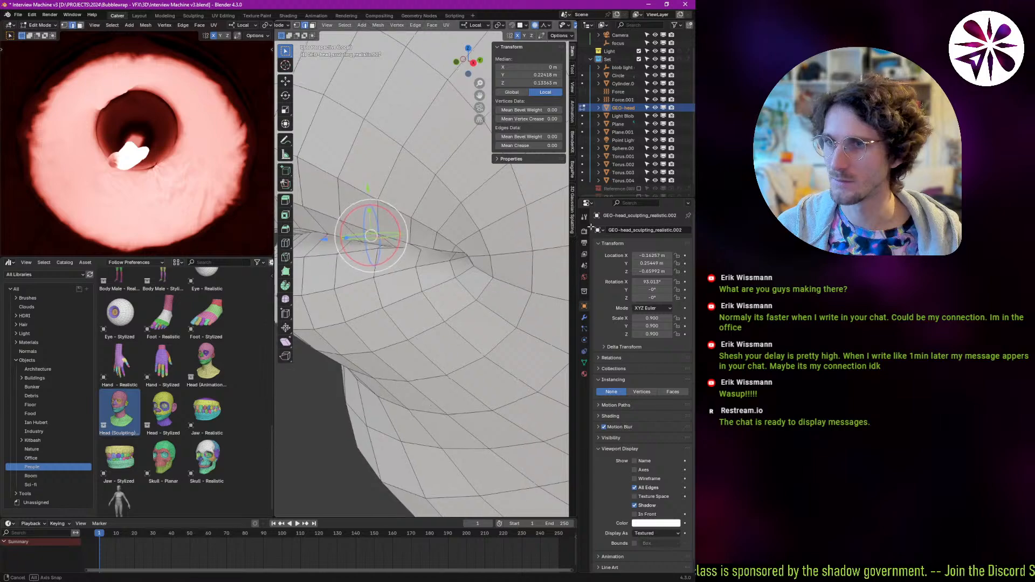
middle_click_drag(447, 247, 458, 189)
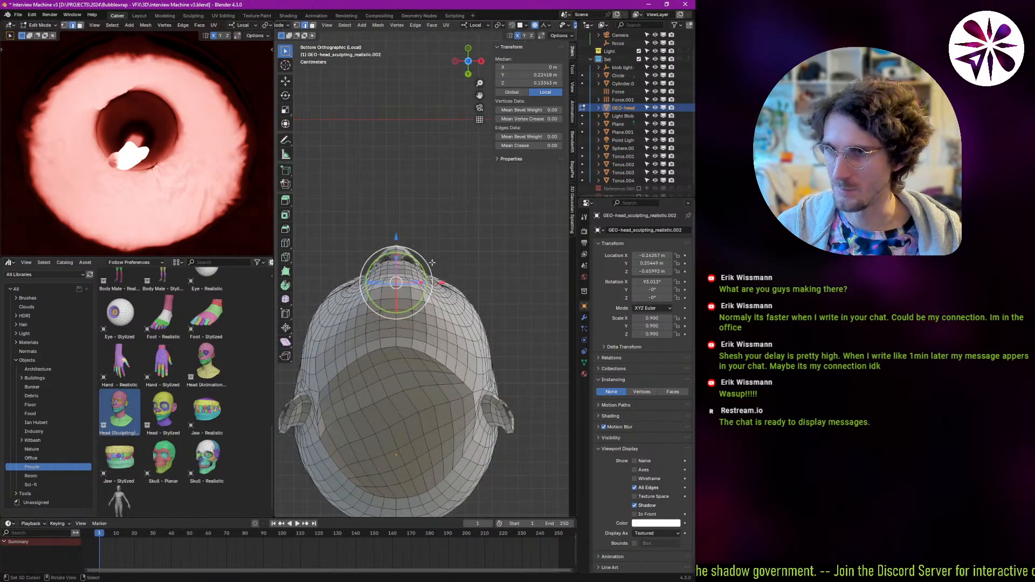
middle_click_drag(432, 262, 436, 307)
middle_click_drag(350, 280, 402, 246, "ctrl")
key("ctrl+Tab")
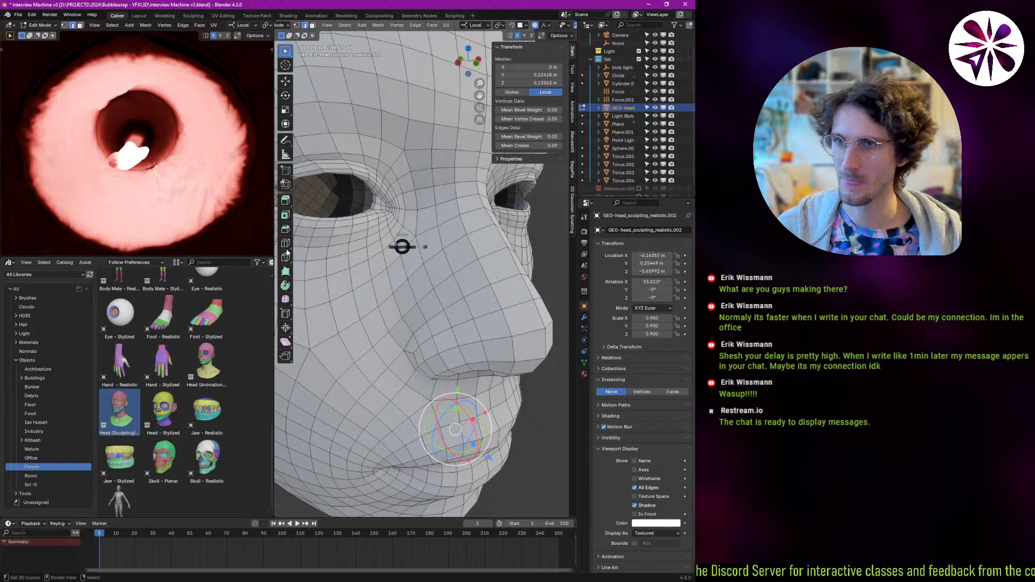
key("Tab")
Leave local view and move the head about 0.244 m down along the Z axis in the scene.
scroll(400, 272, "down", 6)
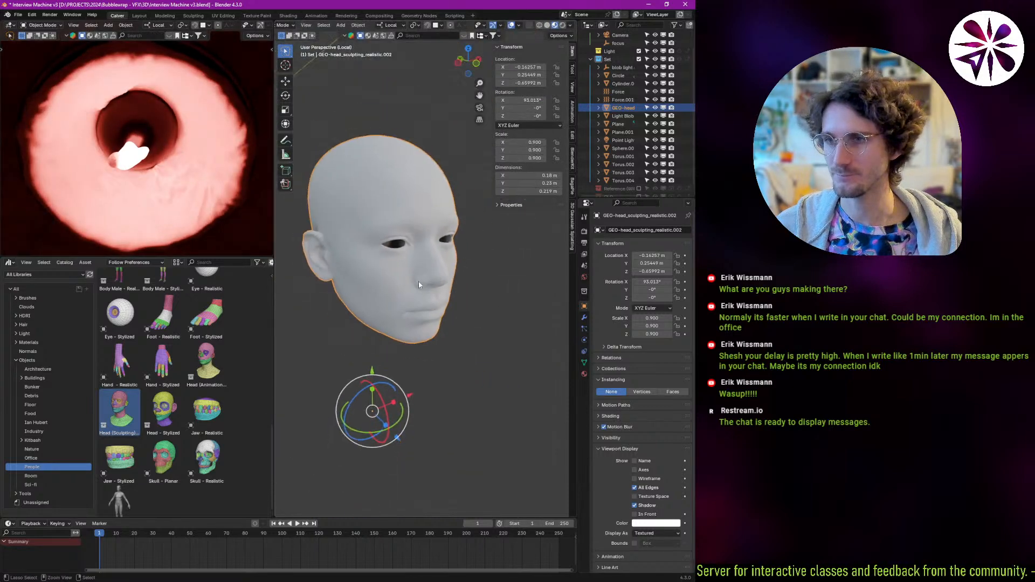
right_click(386, 296)
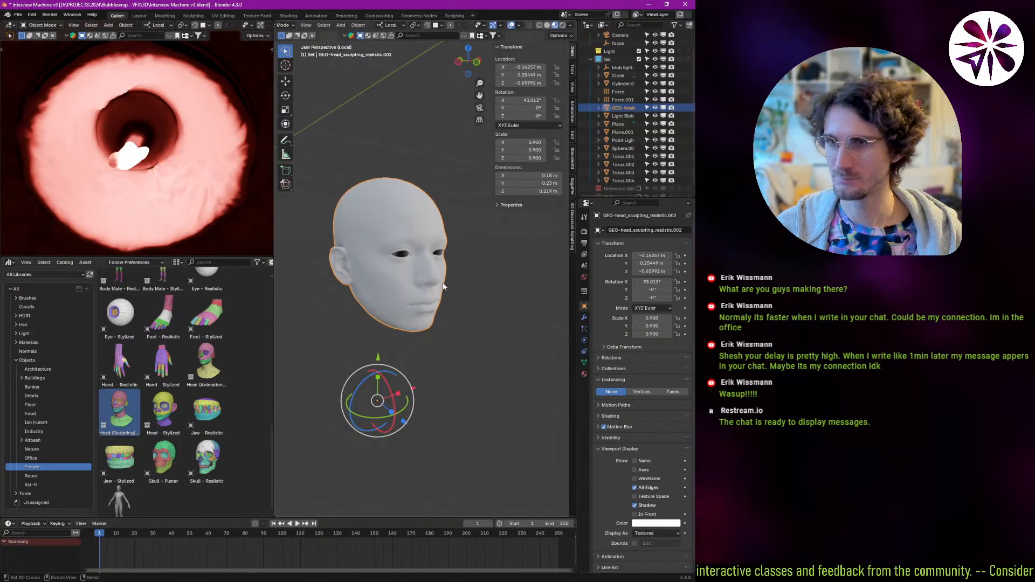
key("KP_Divide")
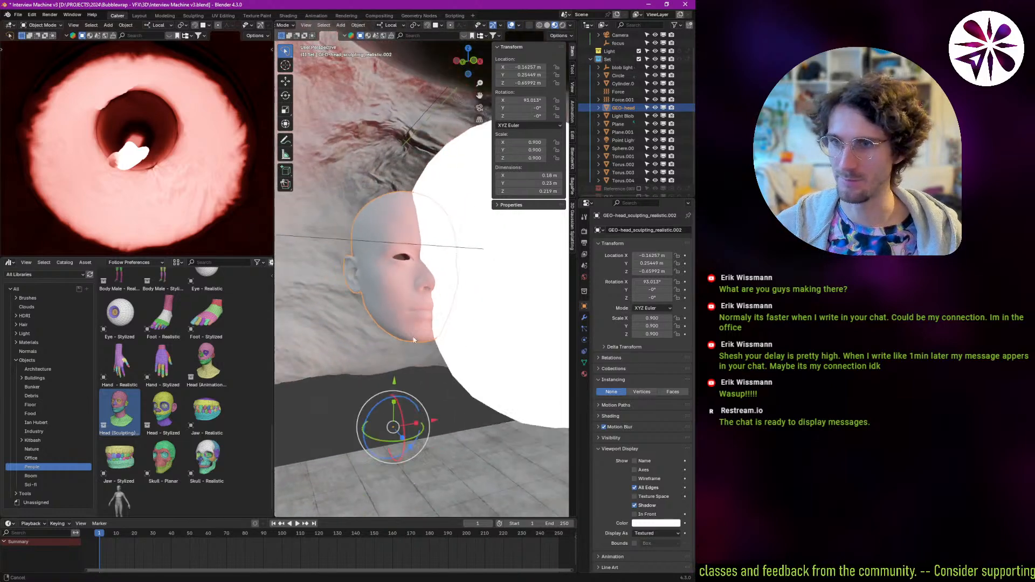
key("g")
key("z")
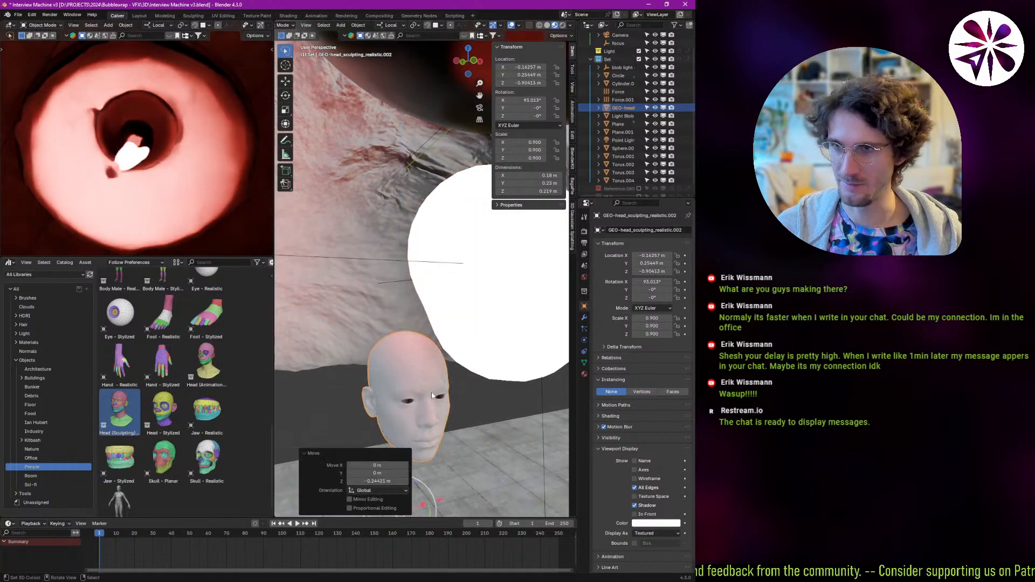
left_click(414, 276)
middle_click_drag(414, 276, 441, 276)
Copy the Light Blob's modifiers onto the head with Copy Modifiers.
left_click(442, 285)
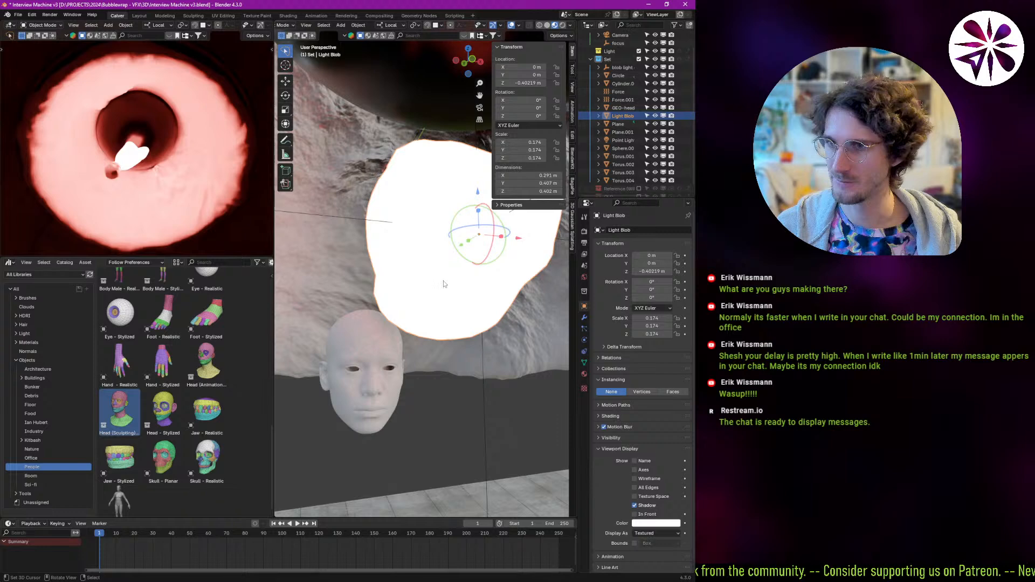
left_click(584, 340)
left_click(584, 318)
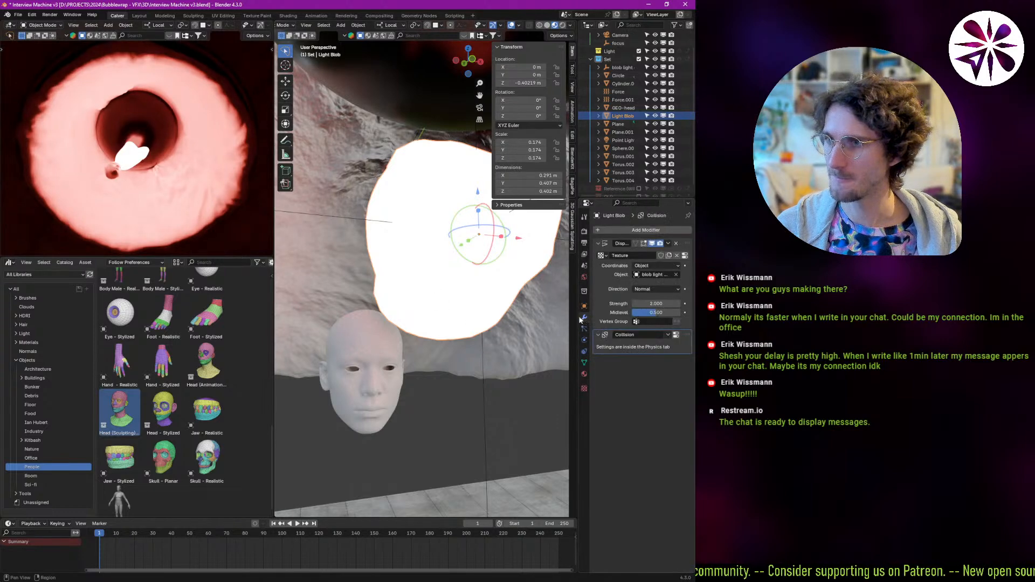
left_click(389, 347)
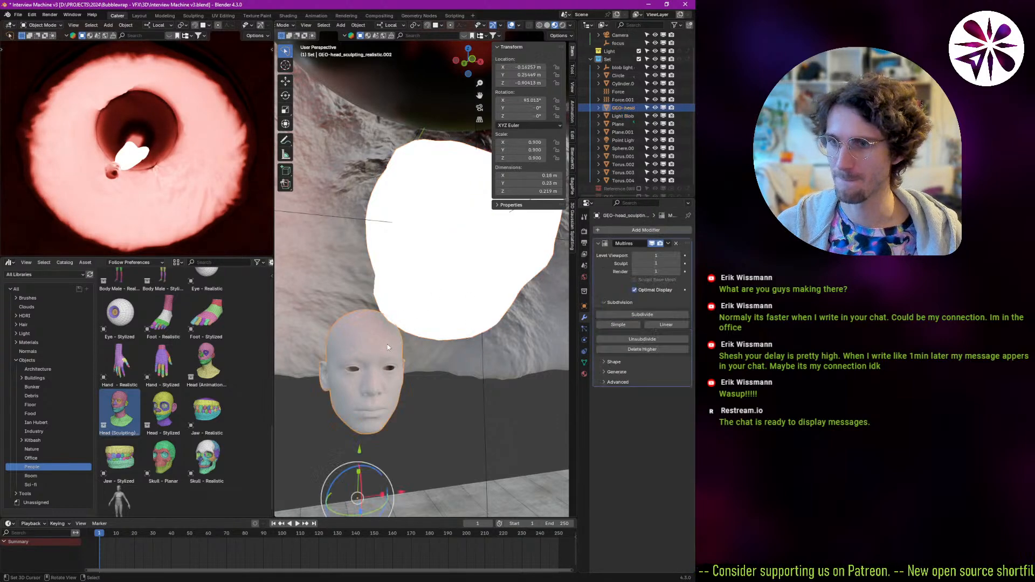
left_click(457, 301, "shift")
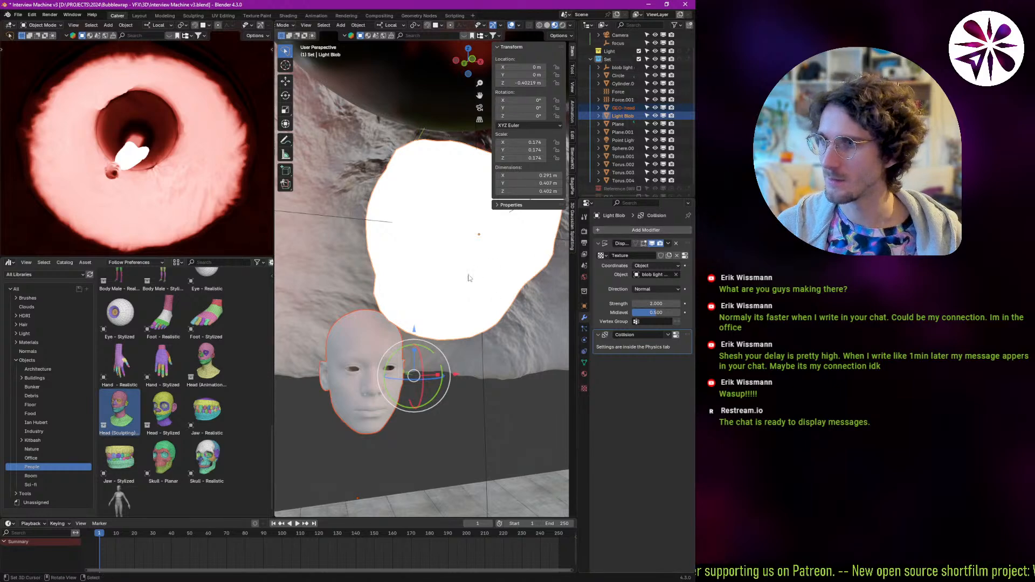
key("F3")
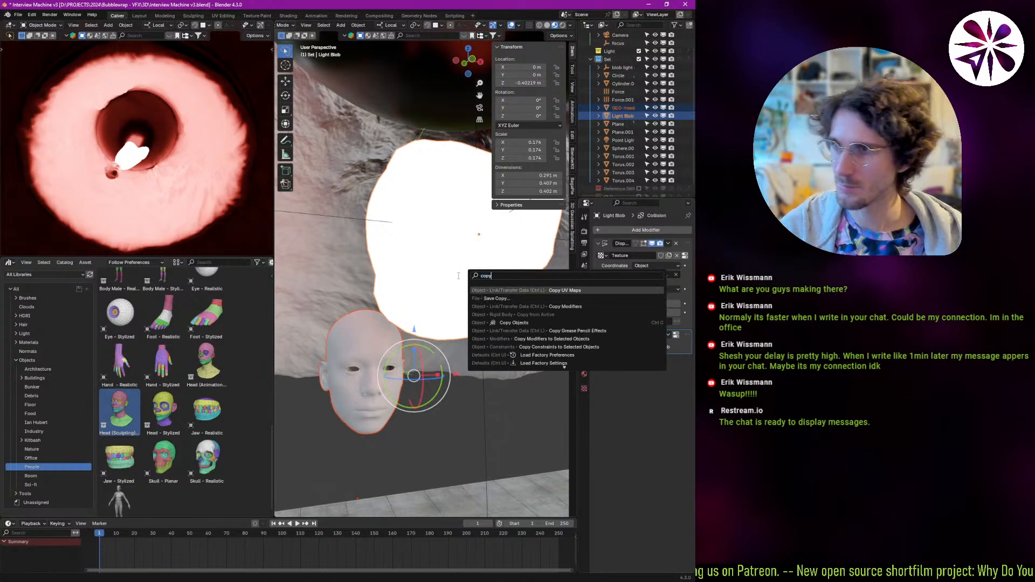
key("Down")
key("Return")
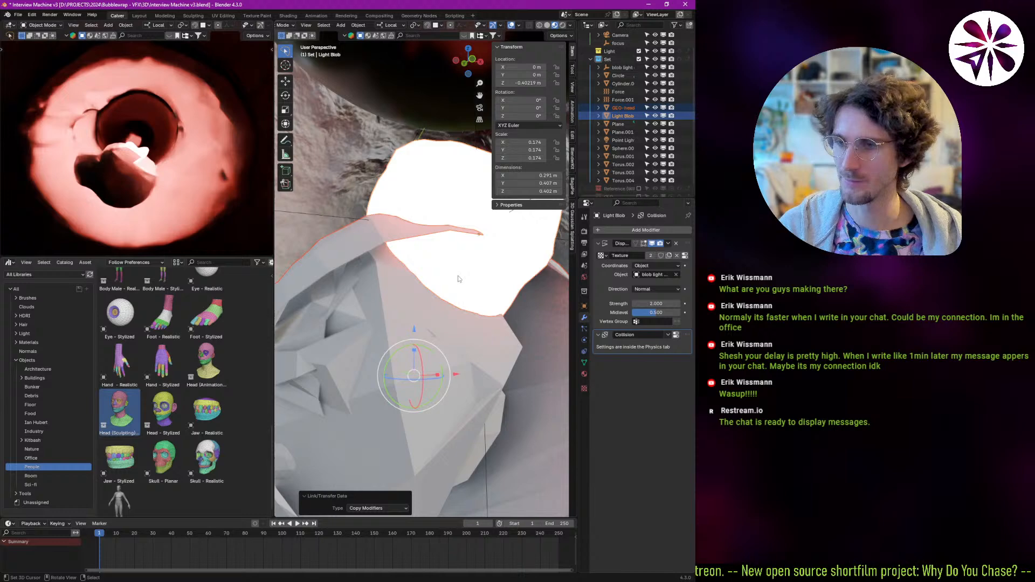
Check the deformed head in Solid shading and apply Shade Smooth to it.
left_click(369, 423)
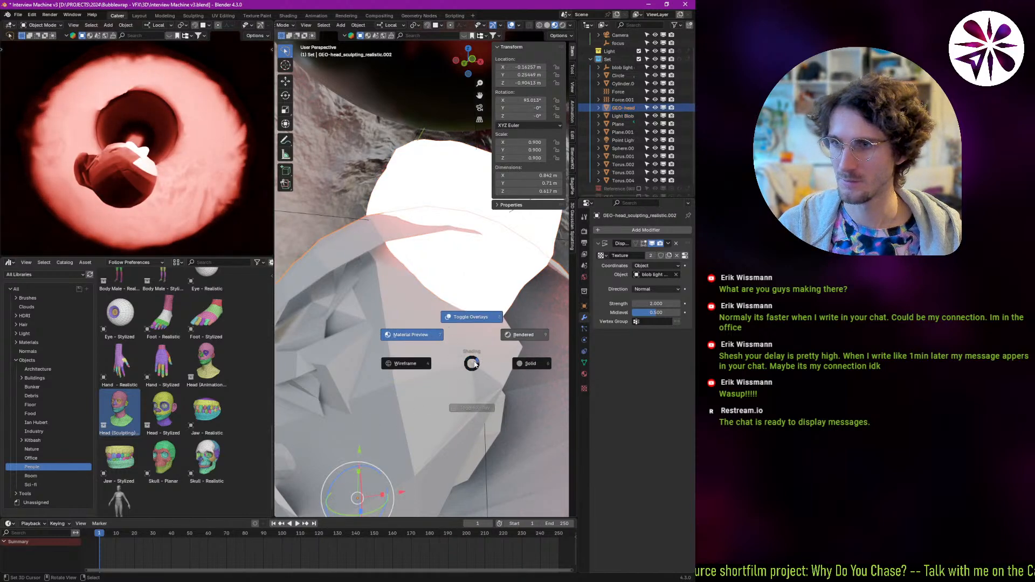
key("9")
left_click(510, 364)
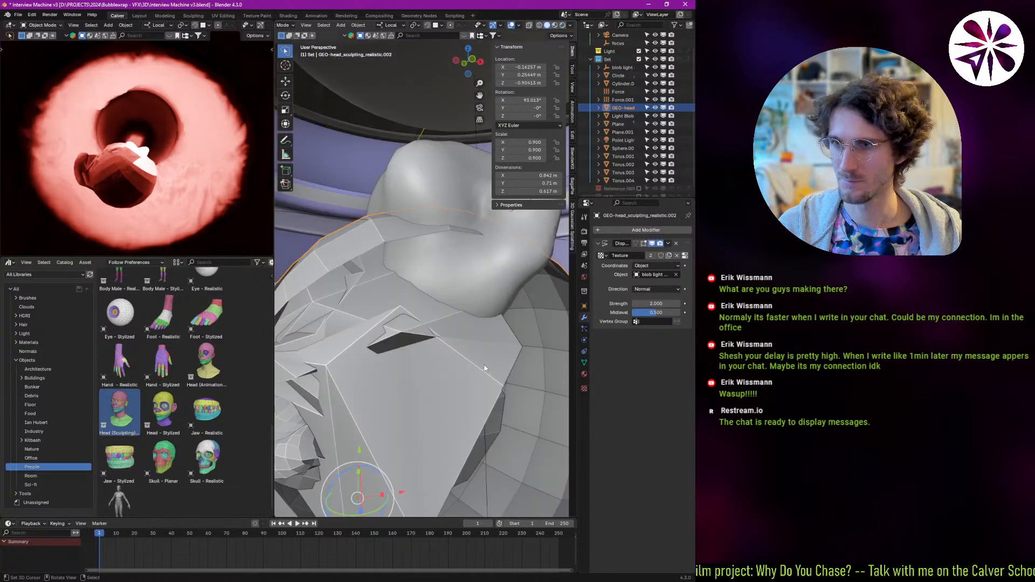
left_click(440, 337)
right_click(432, 348)
left_click(429, 346)
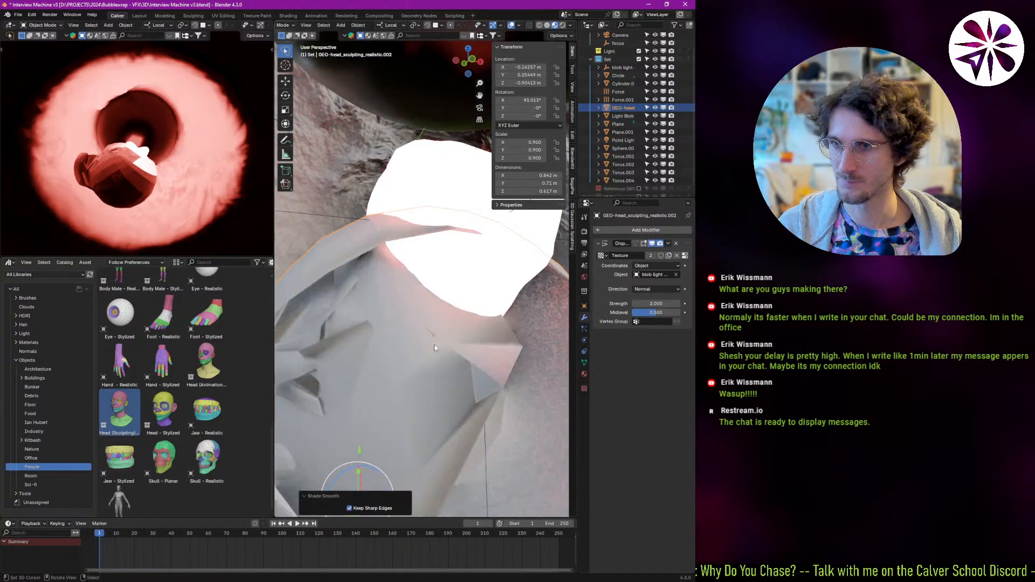
scroll(424, 348, "down", 5)
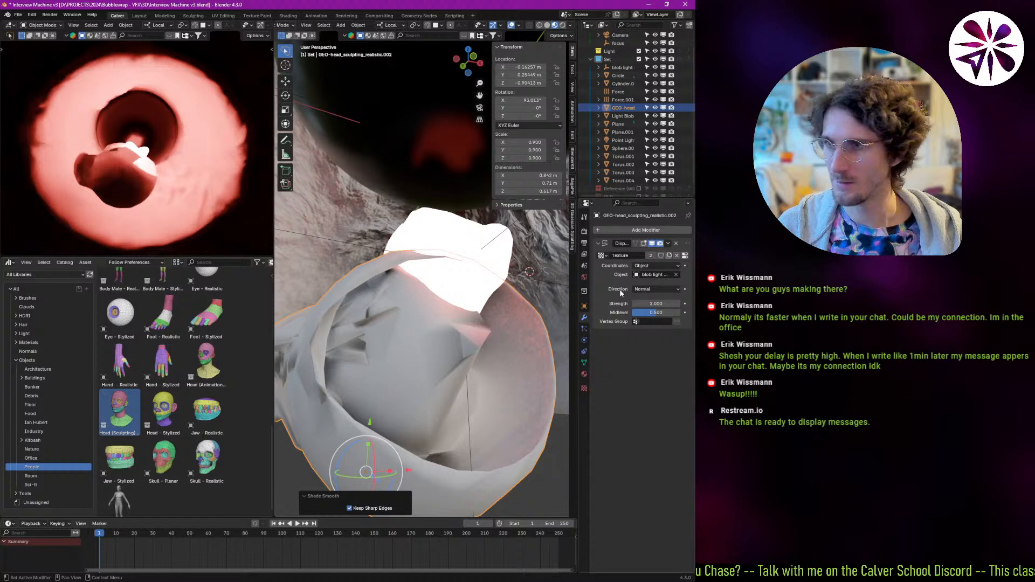
Set the head's Displace strength to 0.7 and preview the animation.
left_click_drag(654, 303, 660, 303)
key("space")
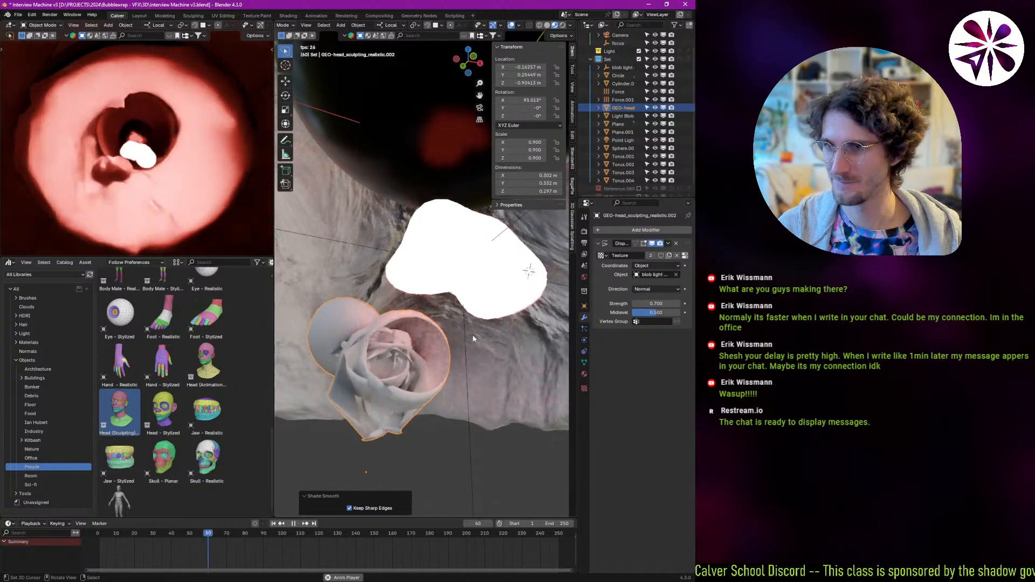
key("Escape")
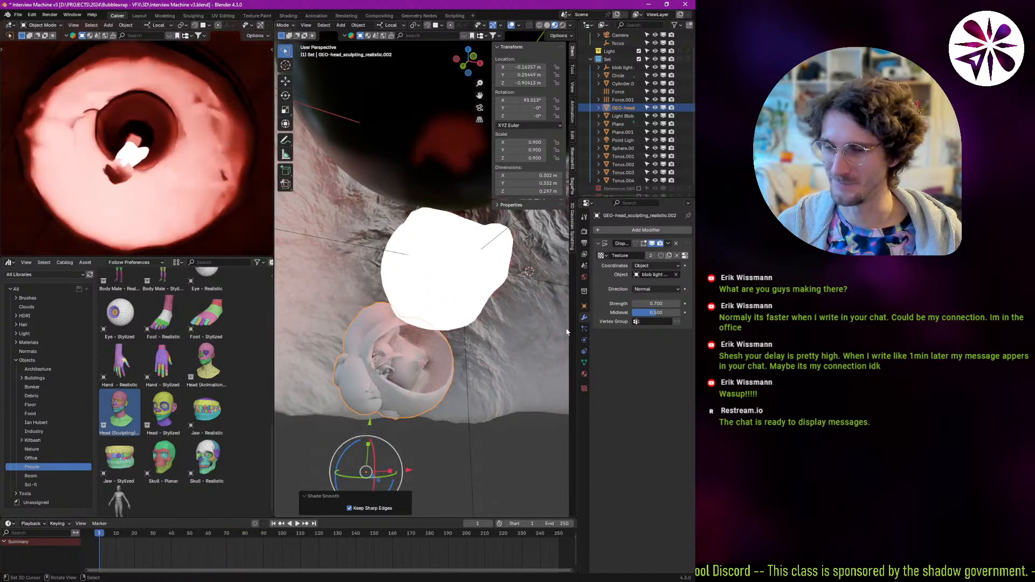
Set the head's Displace strength to 0.24 and preview the animation around the face.
left_click_drag(645, 304, 636, 303)
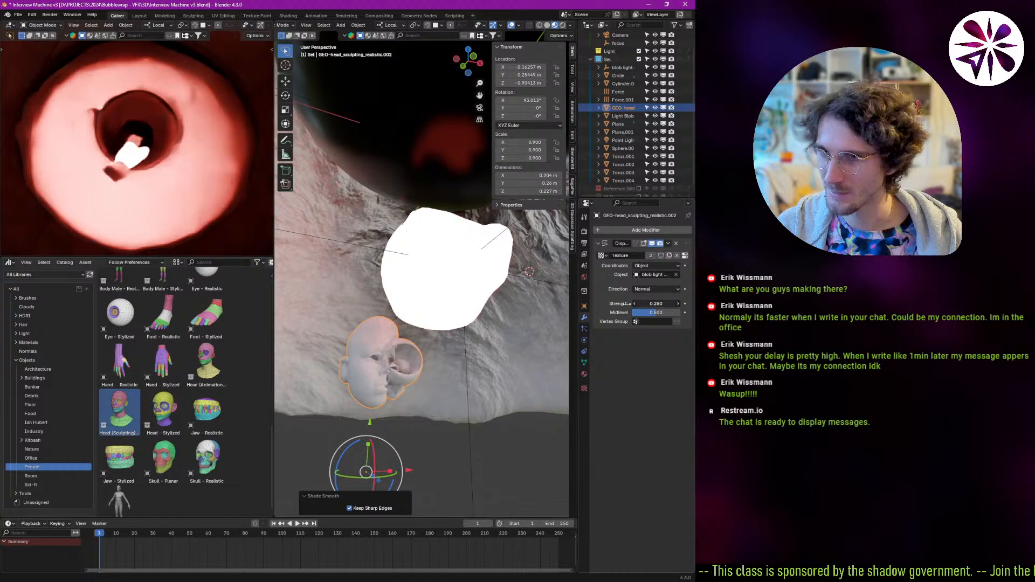
key("space")
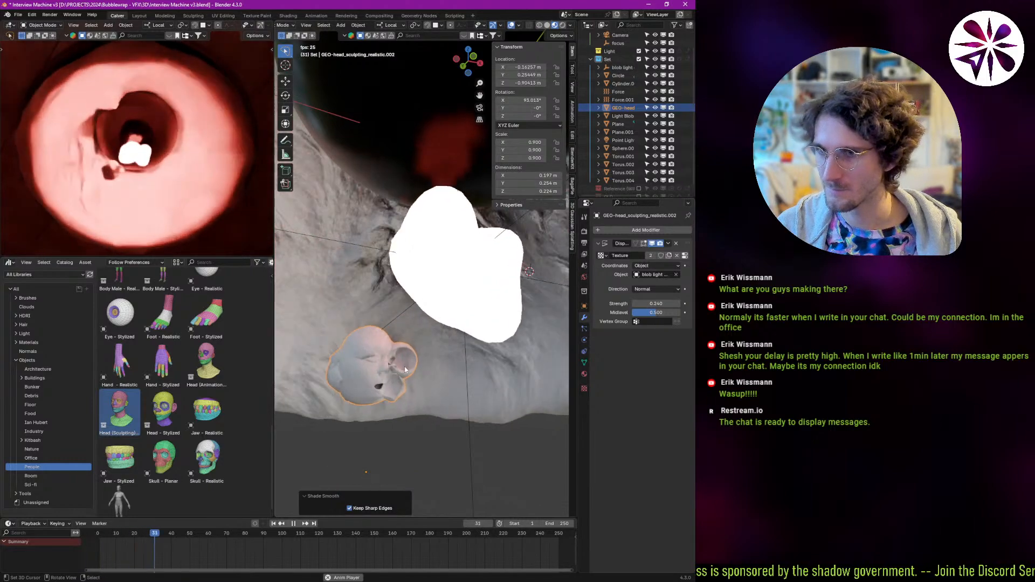
middle_click_drag(356, 385, 374, 367)
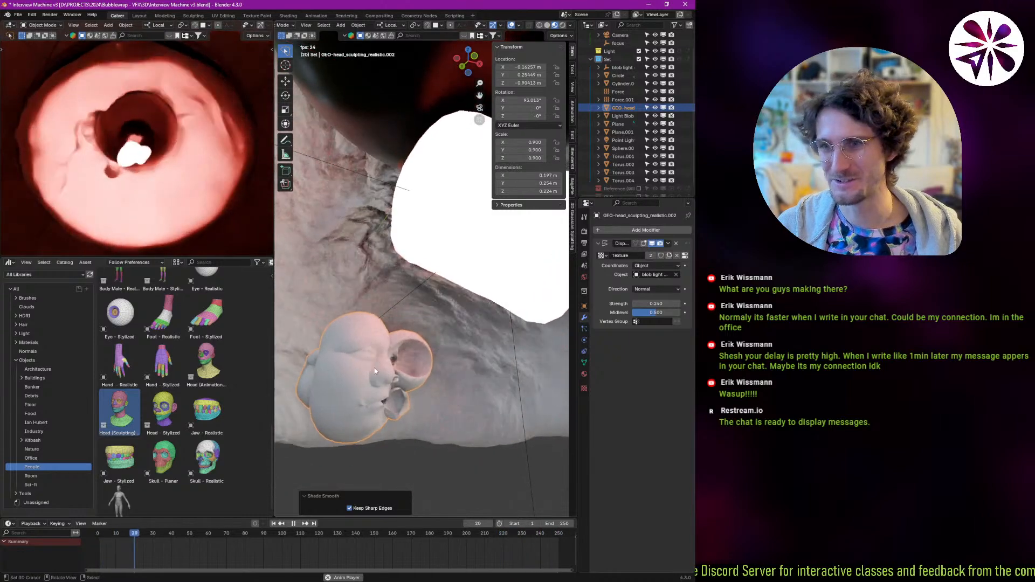
key("Escape")
Delete the deformed head object.
key("x")
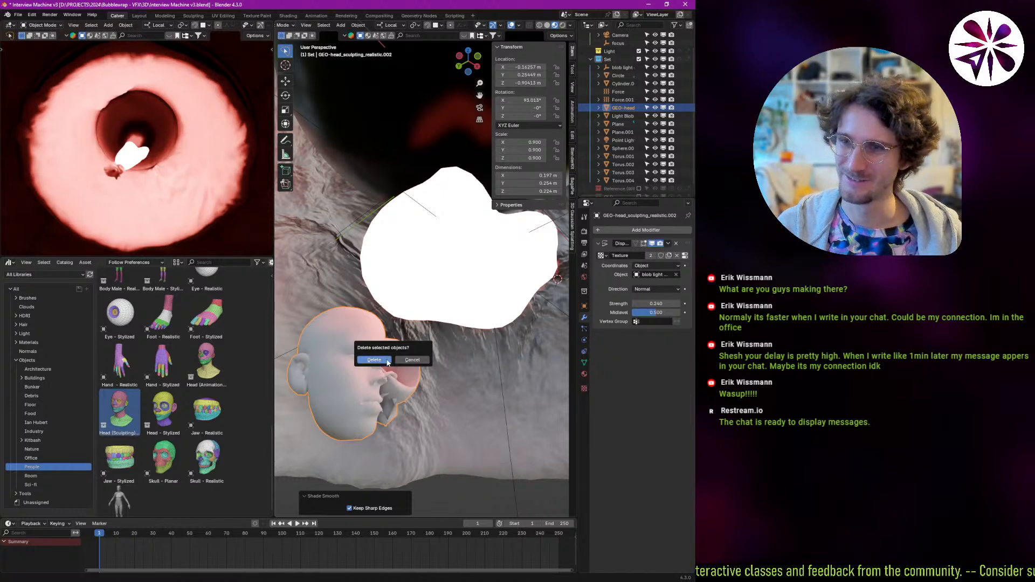
left_click(375, 360)
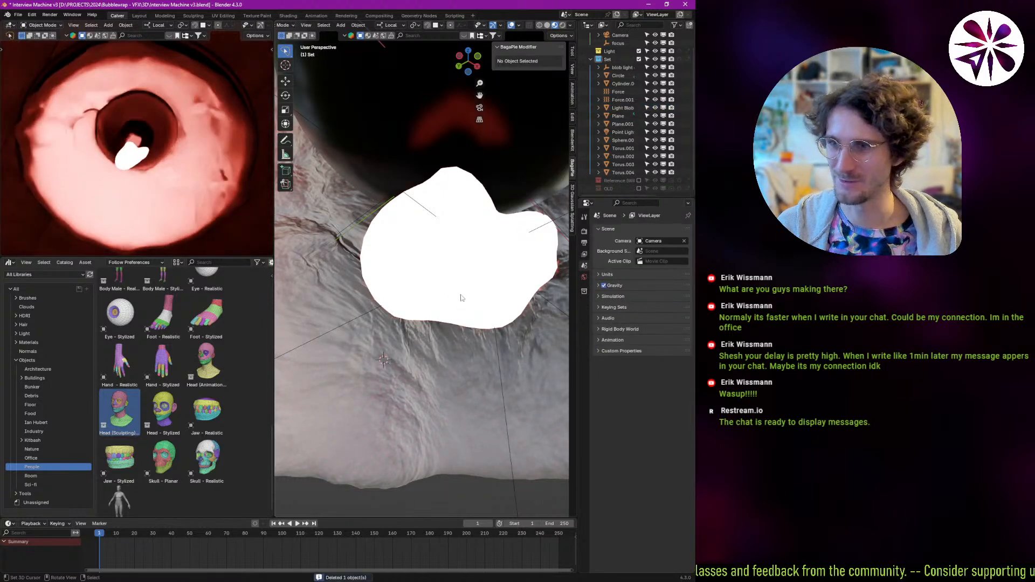
Replace the material of the large black sphere with glass02.
middle_click_drag(461, 298, 448, 274)
left_click(453, 277)
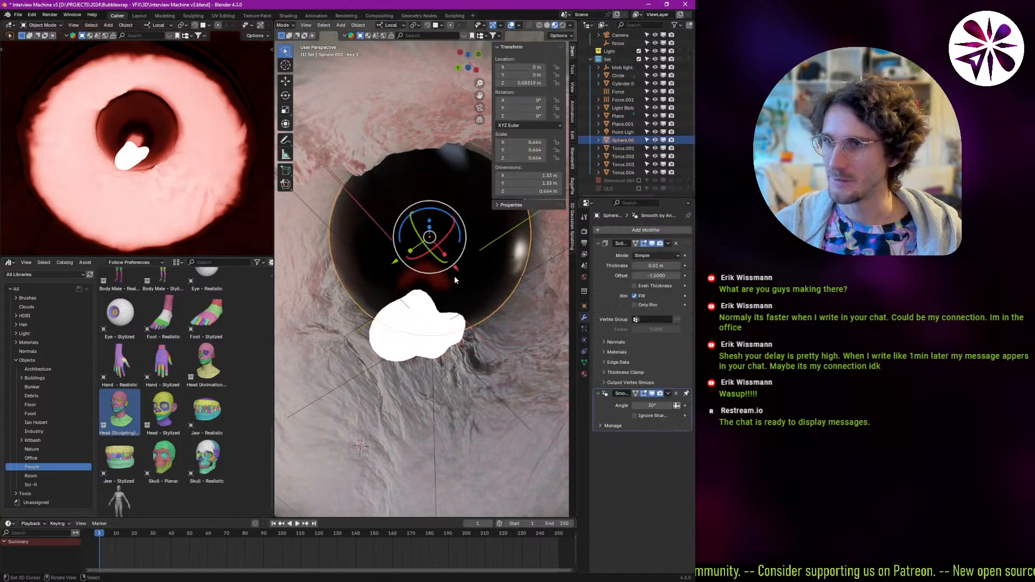
left_click(584, 374)
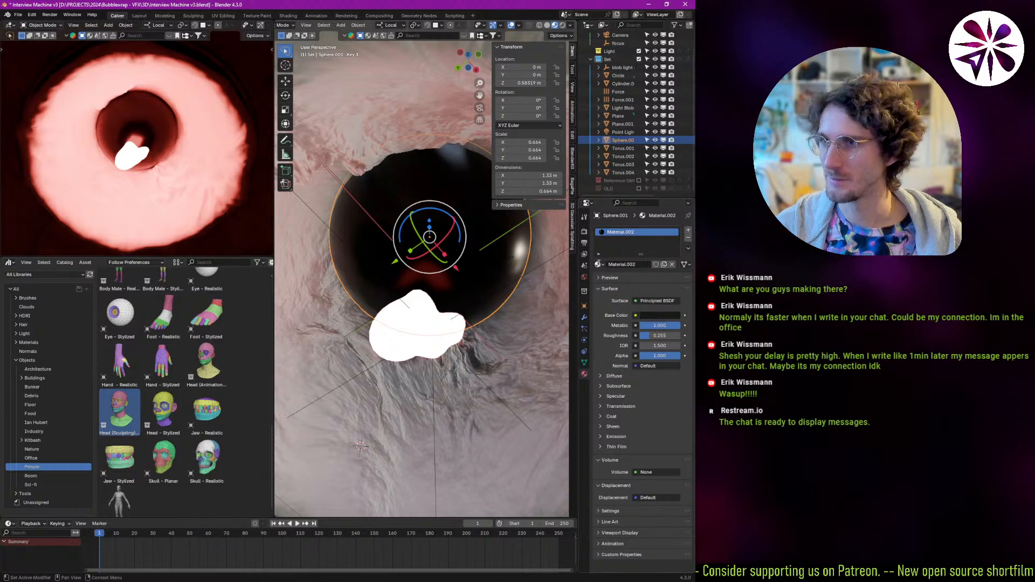
left_click(599, 265)
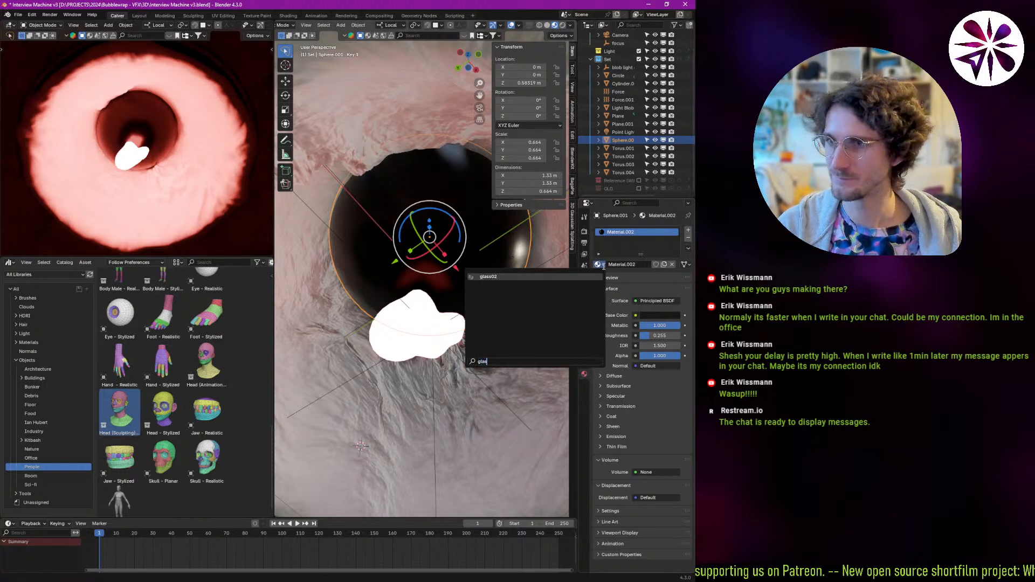
type("glas")
key("Return")
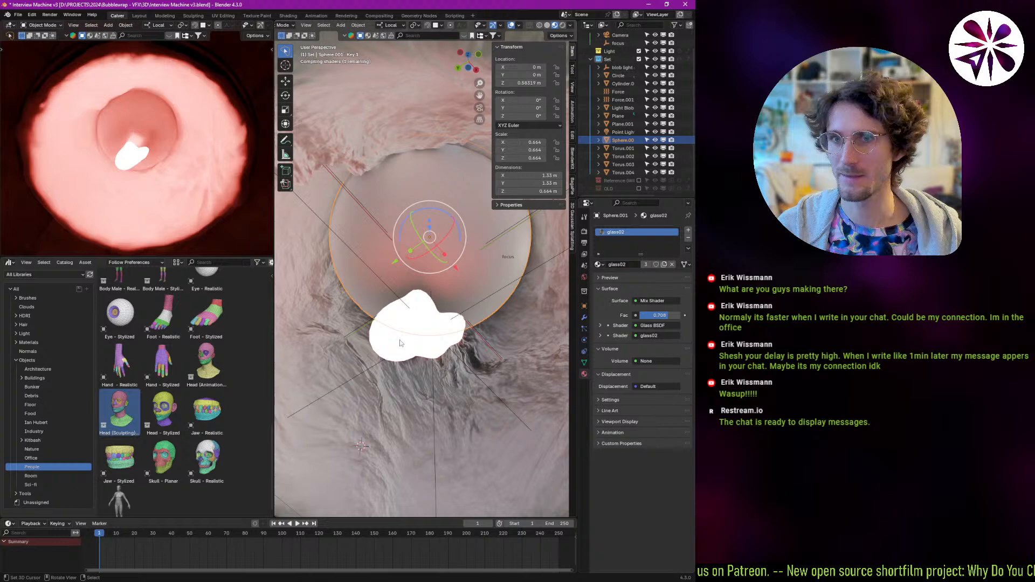
Move the glass sphere about 0.67 m down along its local Z axis.
key("g")
key("z")
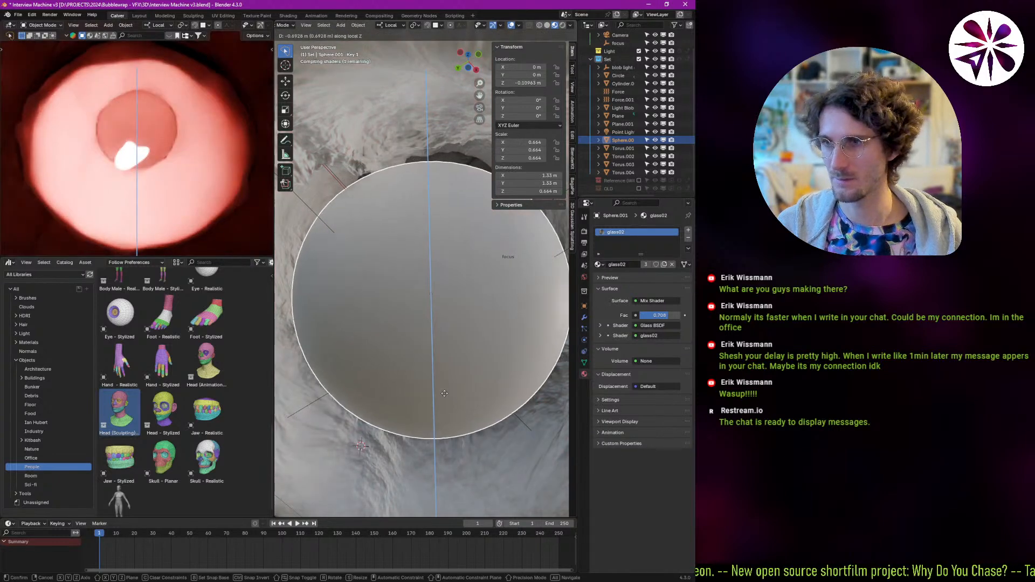
left_click(458, 349)
left_click(458, 348)
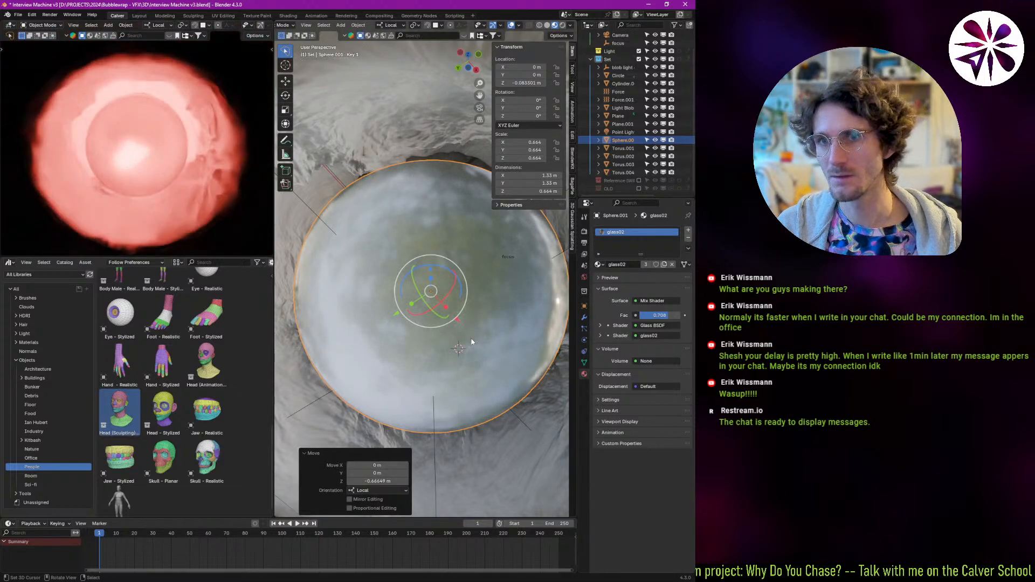
Scale the glass sphere by about 0.76 and move it about 0.19 m down its local Z axis.
scroll(462, 336, "down", 3)
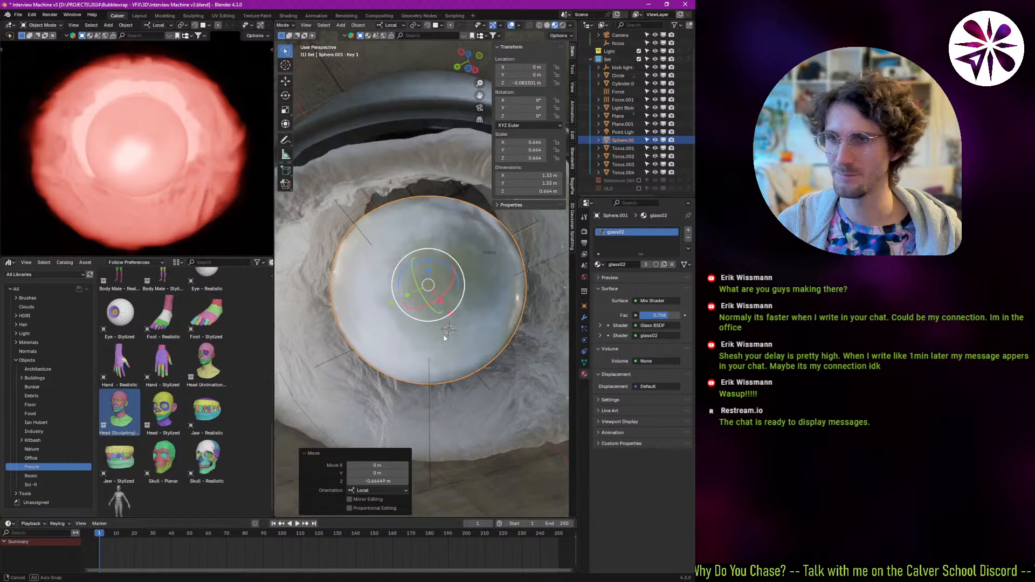
key("s")
left_click(470, 333)
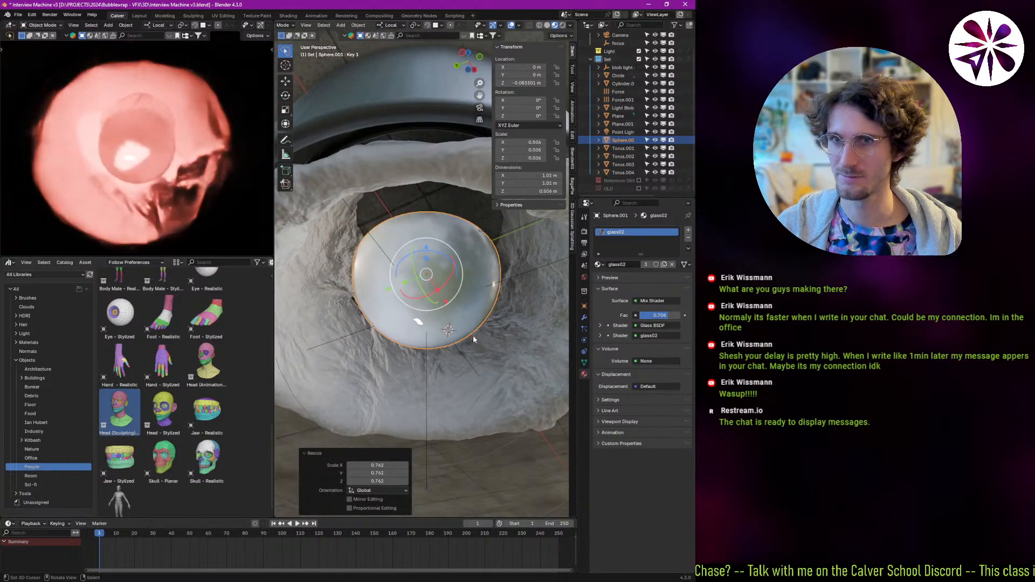
key("g")
key("z")
key("z")
left_click(473, 349)
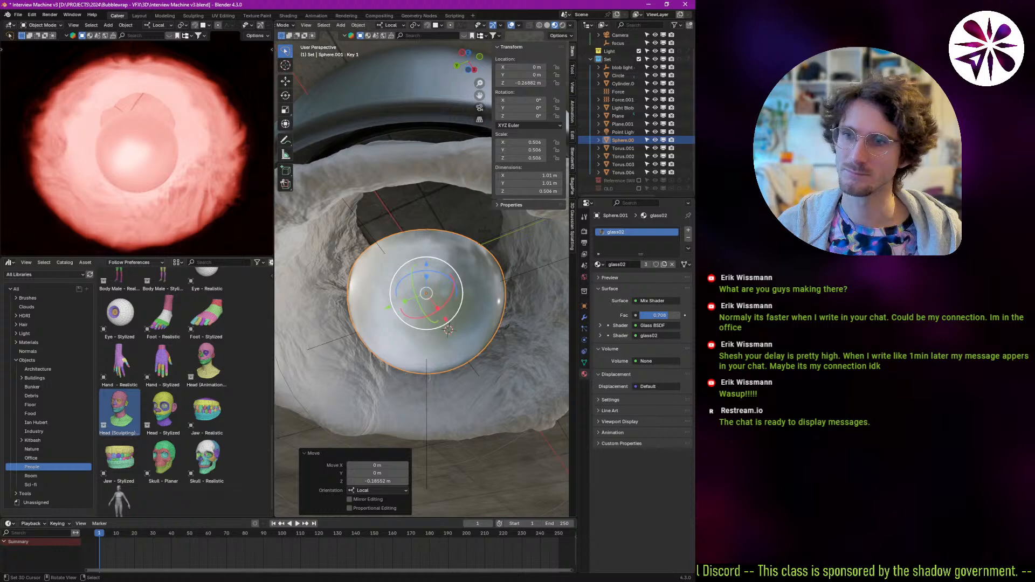
key("r")
key("r")
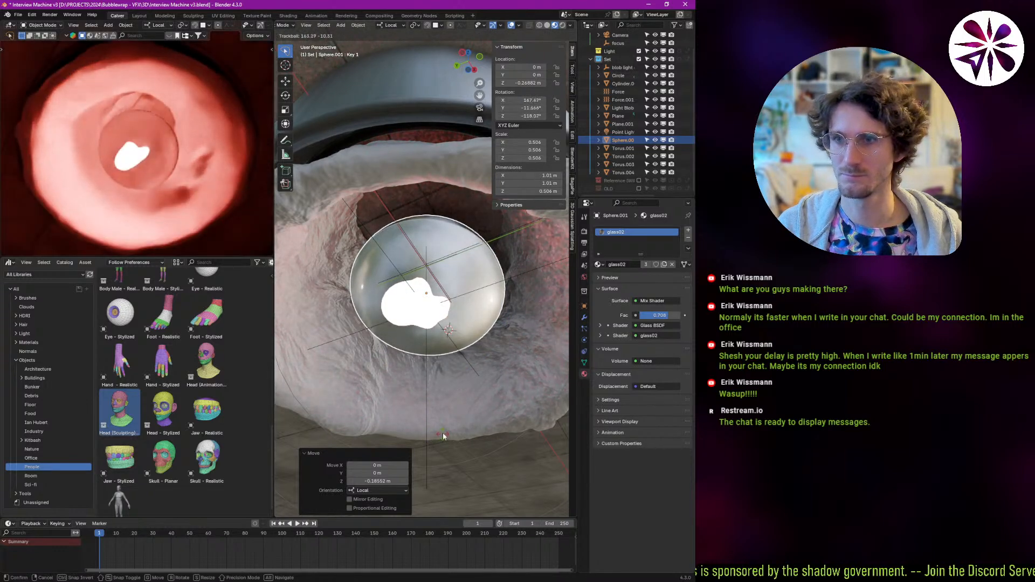
right_click(443, 435)
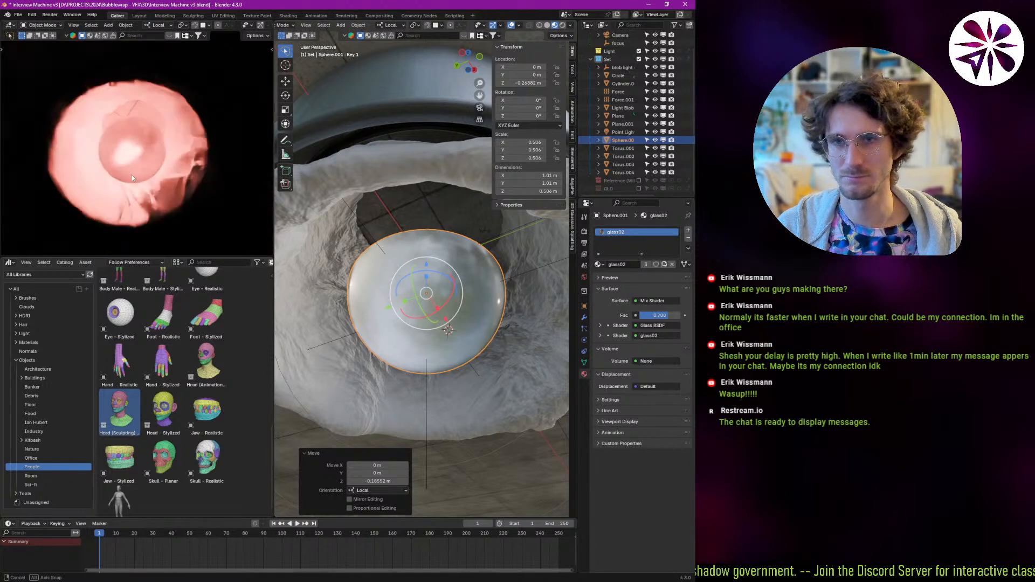
mouse_move(133, 170)
middle_mouse_down("ctrl")
mouse_move(136, 153)
mouse_move(139, 189)
middle_mouse_up("ctrl")
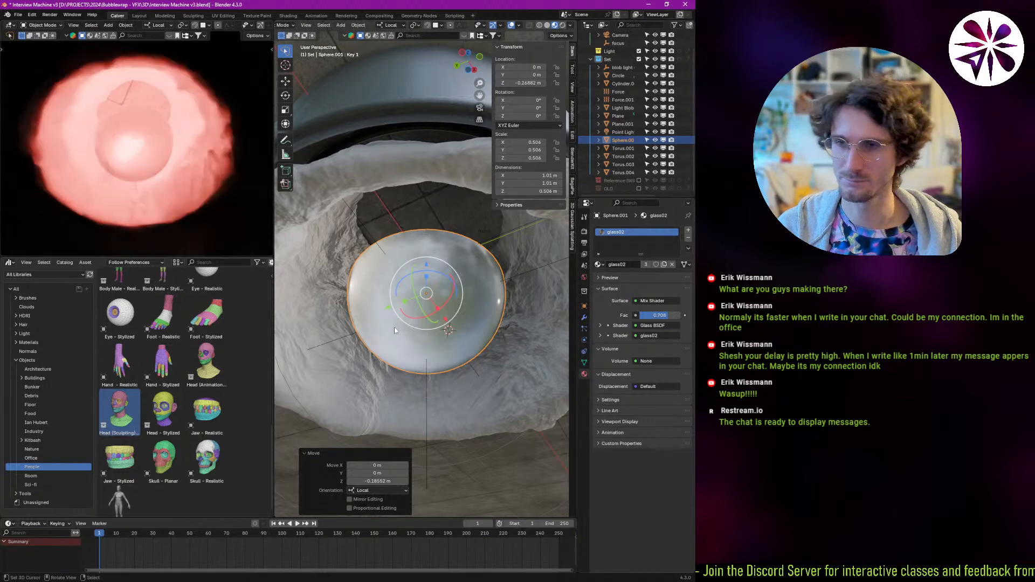
Undo the glass sphere's moves, scaling and glass02 assignment to restore its black material and raised position.
key("g")
key("z")
left_click(442, 333)
key("ctrl+z")
key("ctrl+z")
key("ctrl+z")
key("ctrl+z")
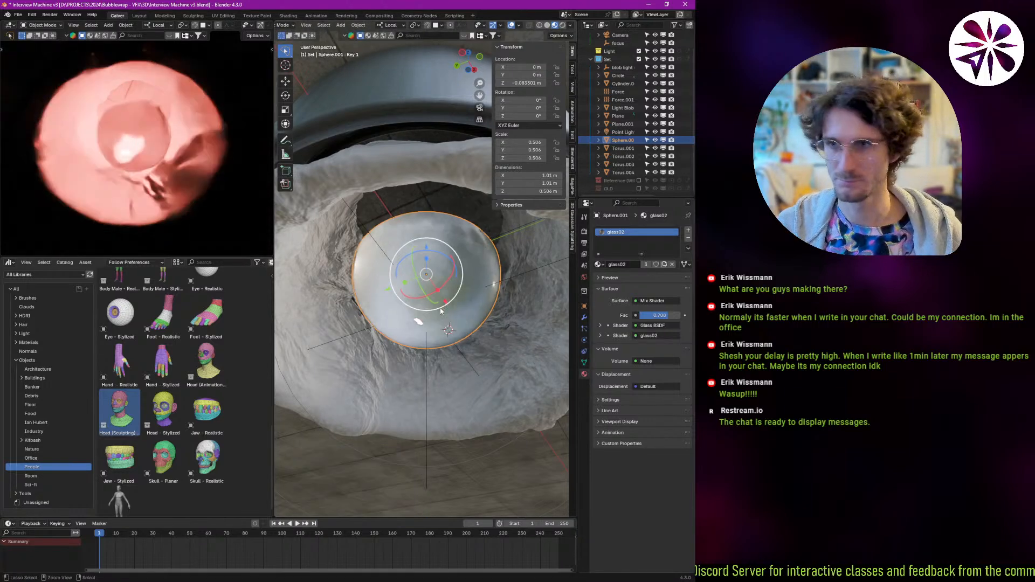
key("ctrl+z")
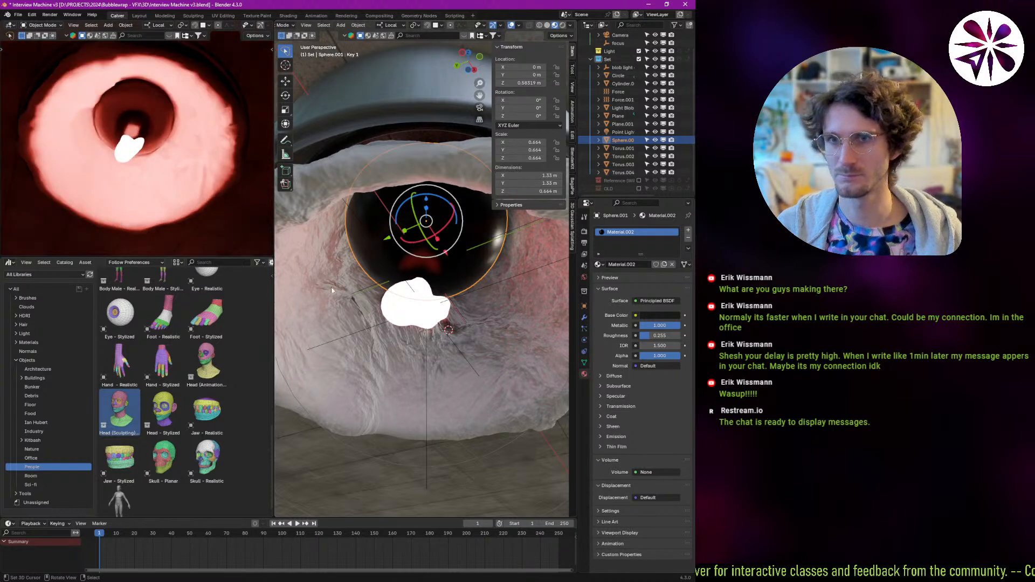
Examine the black sphere closer in the red-lit view and preview the animation.
middle_click_drag(170, 161, 150, 155)
scroll(151, 154, "up", 1)
key("space")
key("Escape")
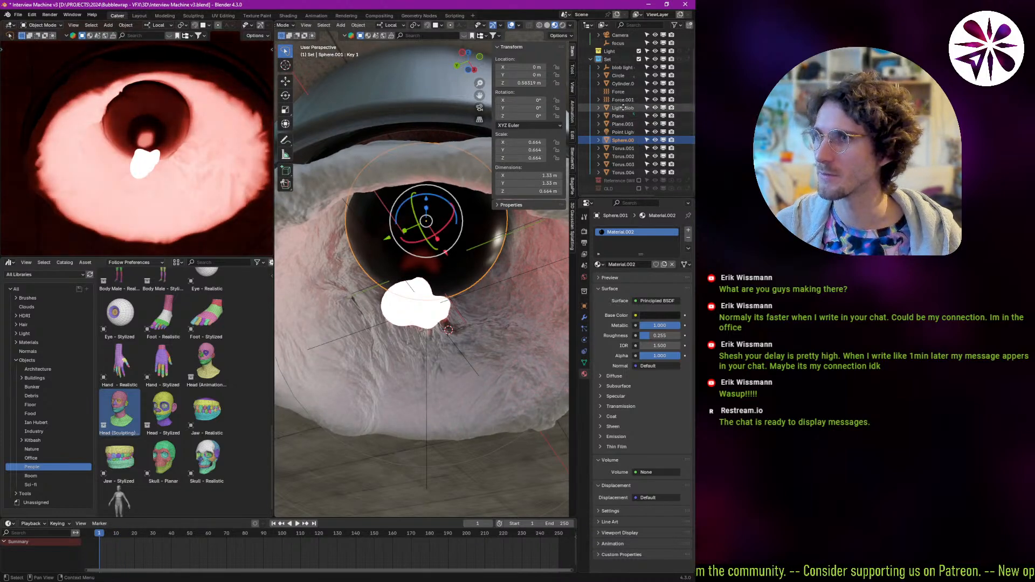
Delete the Point Light object from the Set collection.
scroll(623, 118, "up", 1)
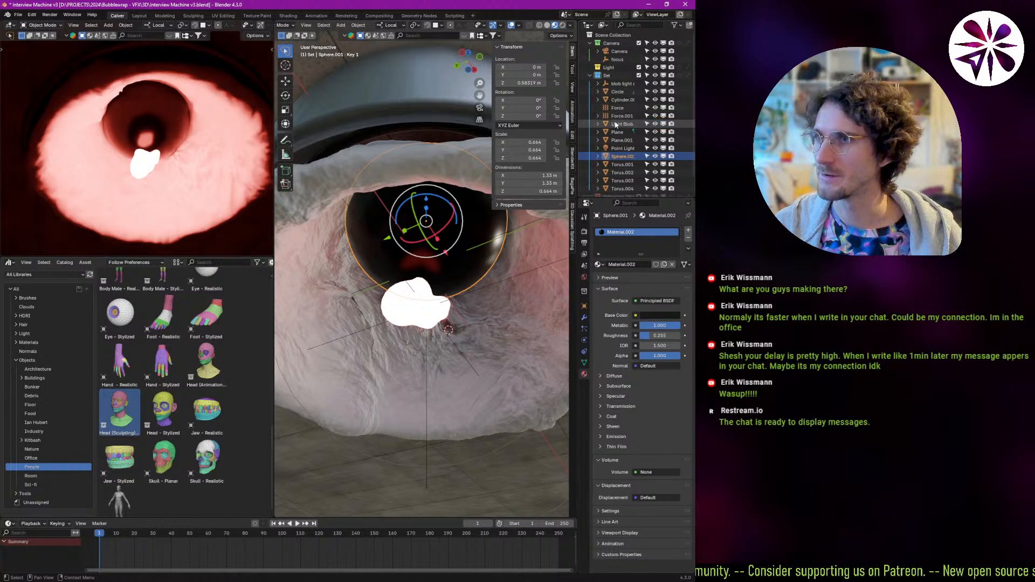
left_click(622, 133)
left_click(622, 149)
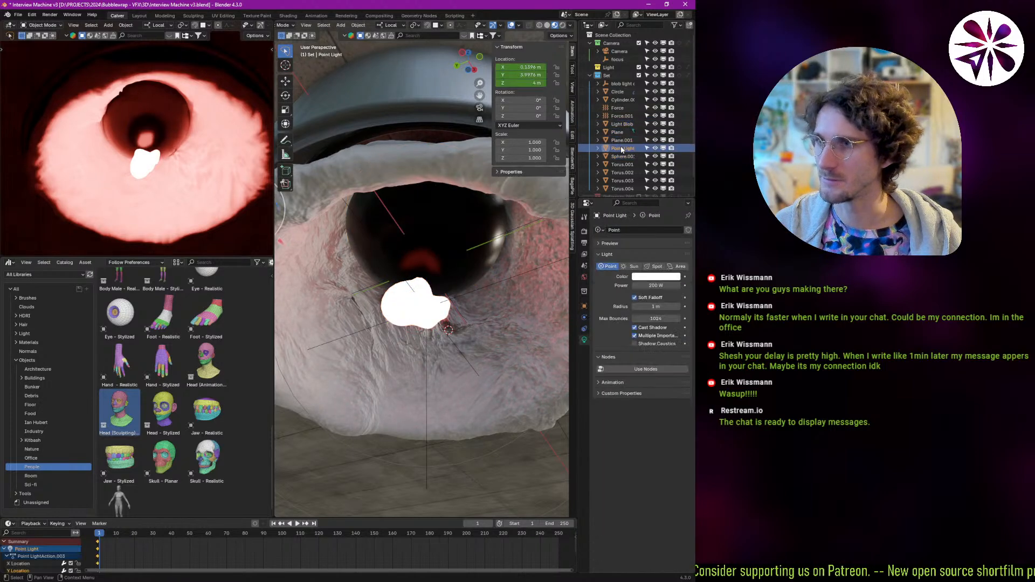
left_click(620, 157)
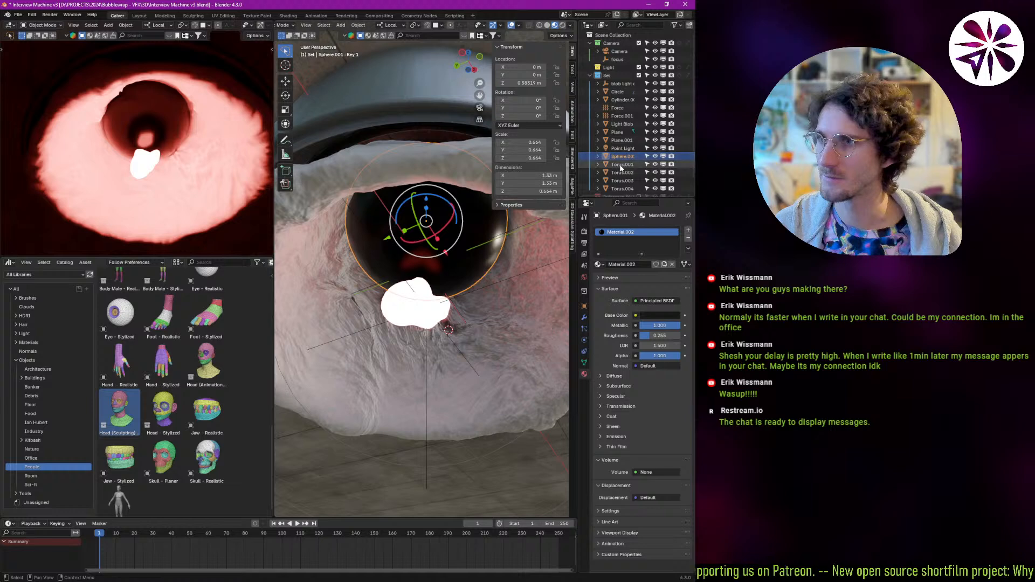
left_click(626, 148)
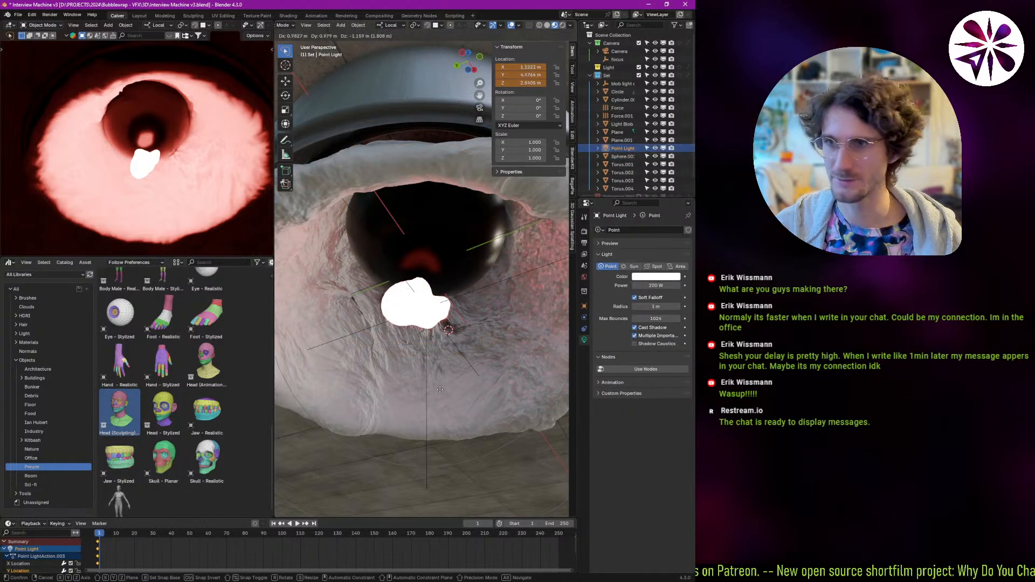
key("Escape")
middle_click_drag(435, 264, 415, 341)
key("g")
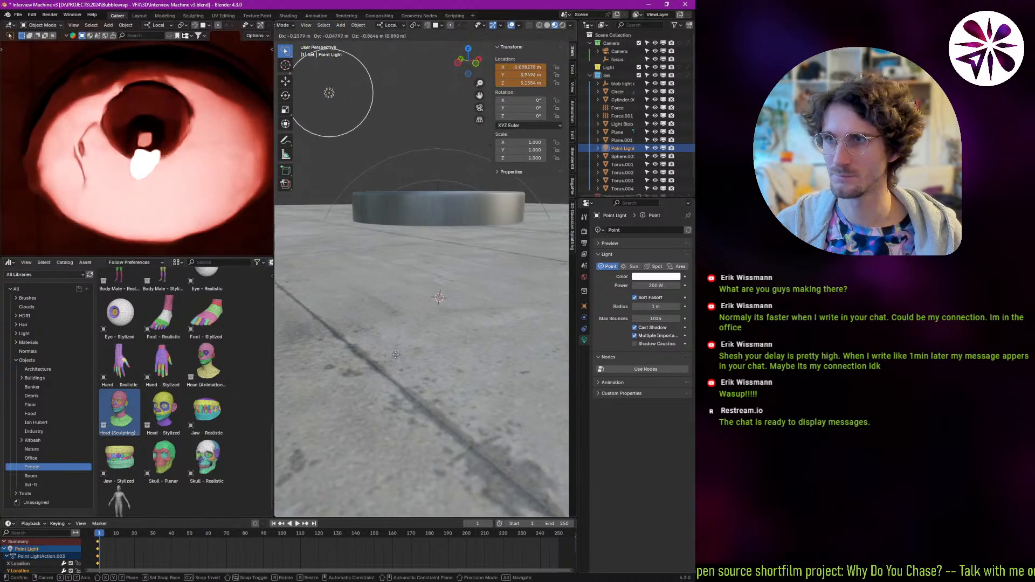
key("Escape")
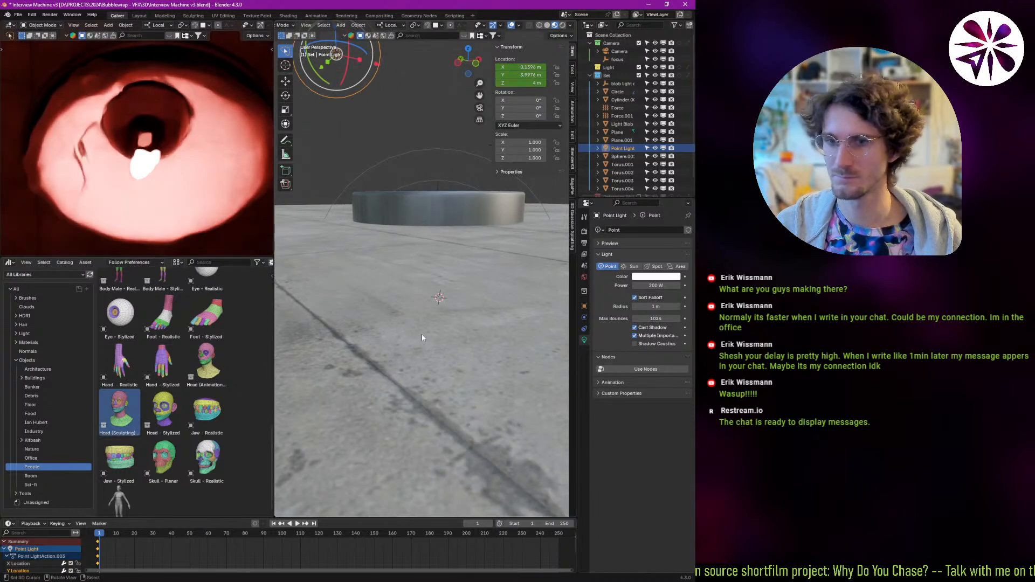
left_click(466, 297)
middle_click_drag(458, 296, 448, 258)
scroll(442, 244, "up", 5)
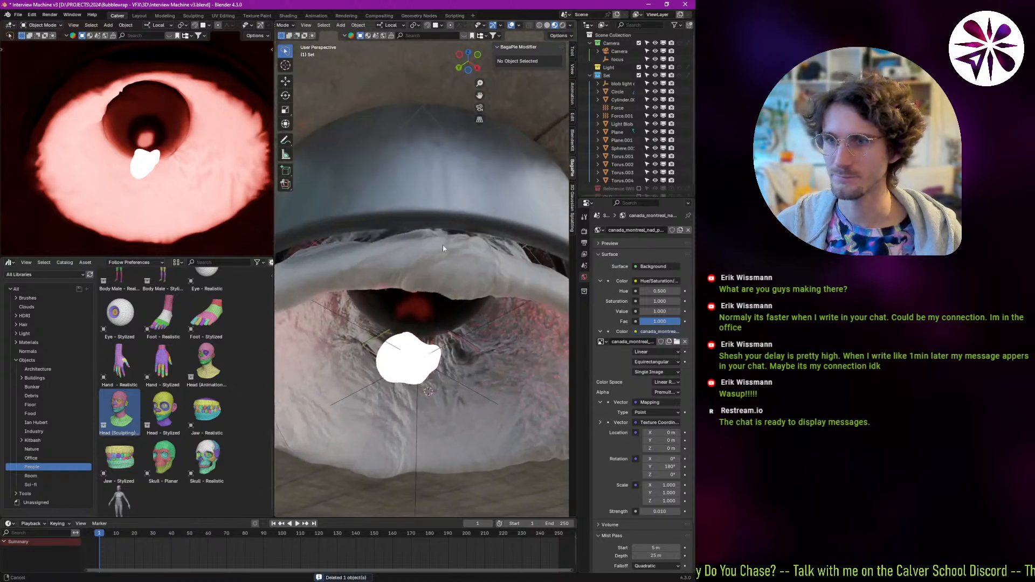
Select the Light Blob below the black sphere and play the animation to check its movement.
middle_click_drag(424, 346, 410, 335)
left_click(409, 336)
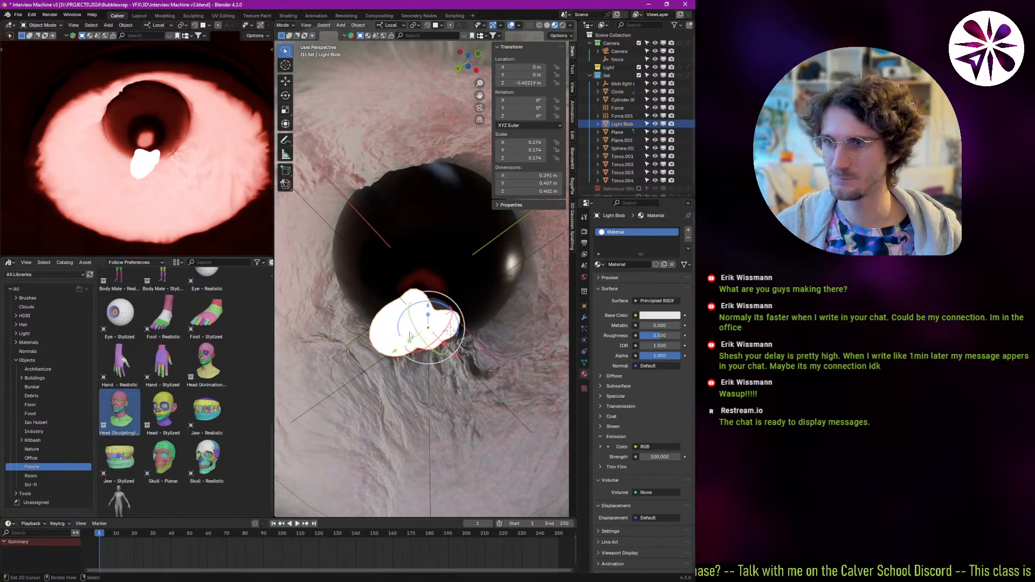
key("space")
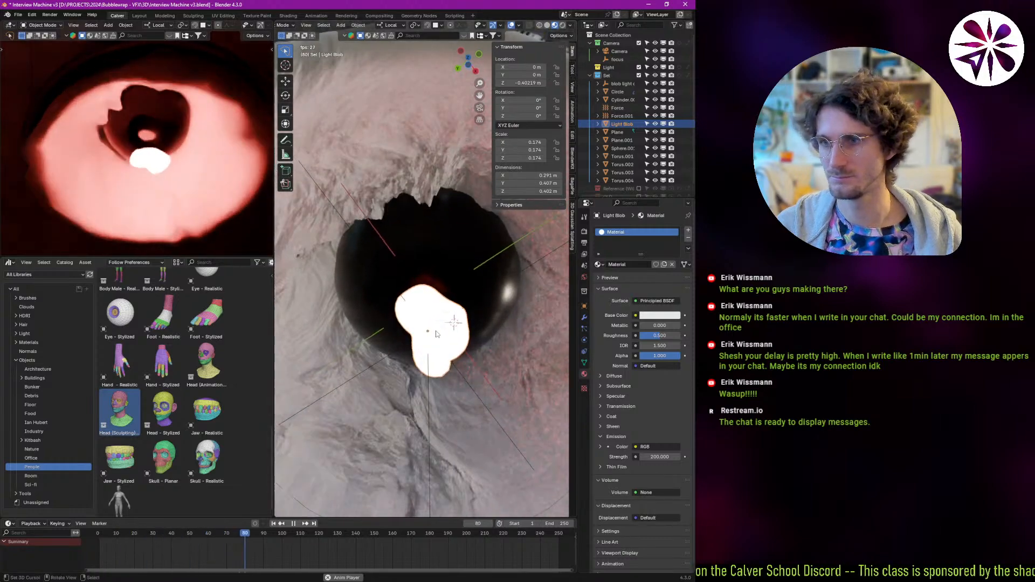
key("space")
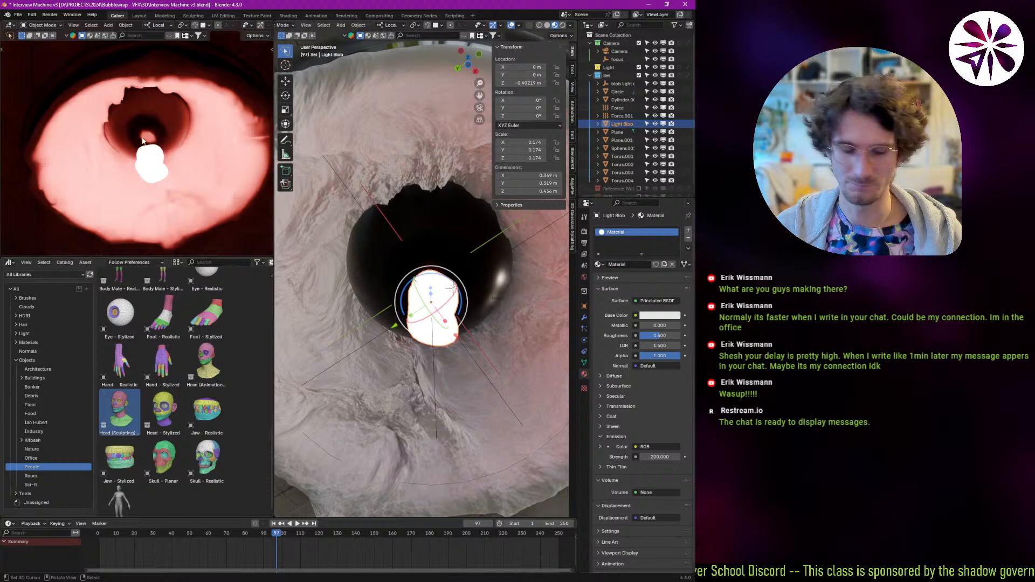
Switch the red-lit view to Material Preview shading and play the animation to judge the lighting and noise.
key("z")
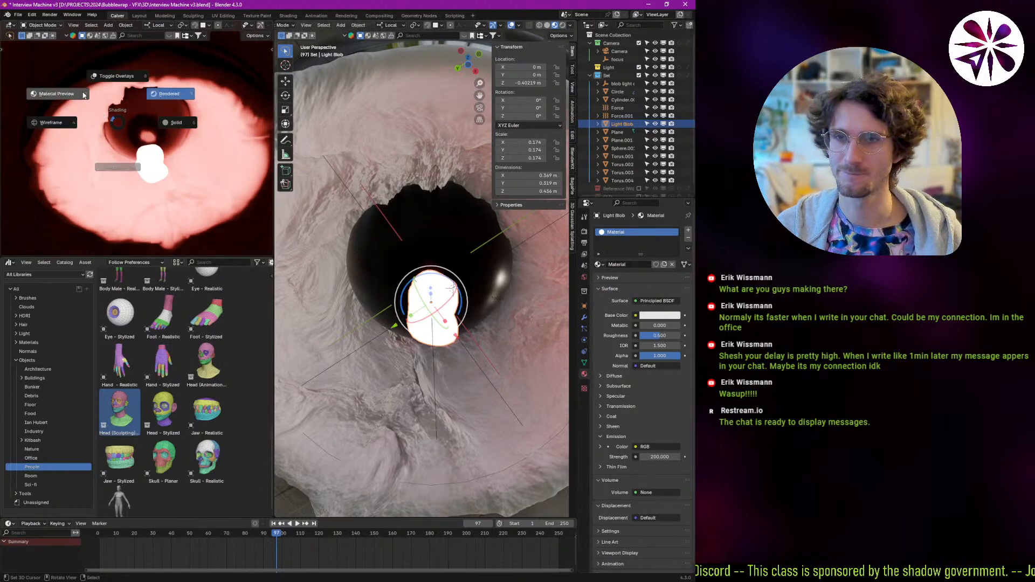
left_click(83, 95)
key("space")
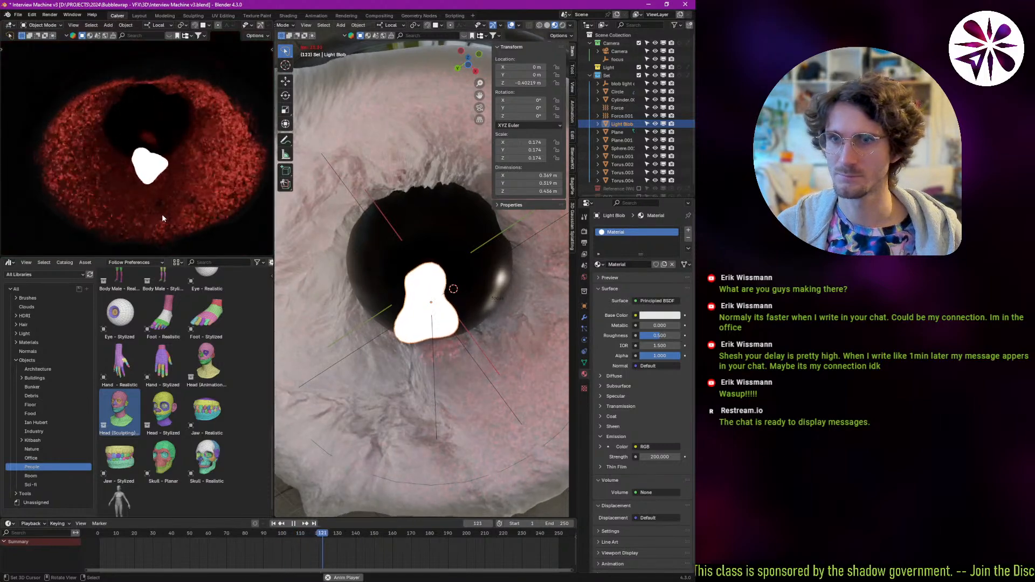
key("Escape")
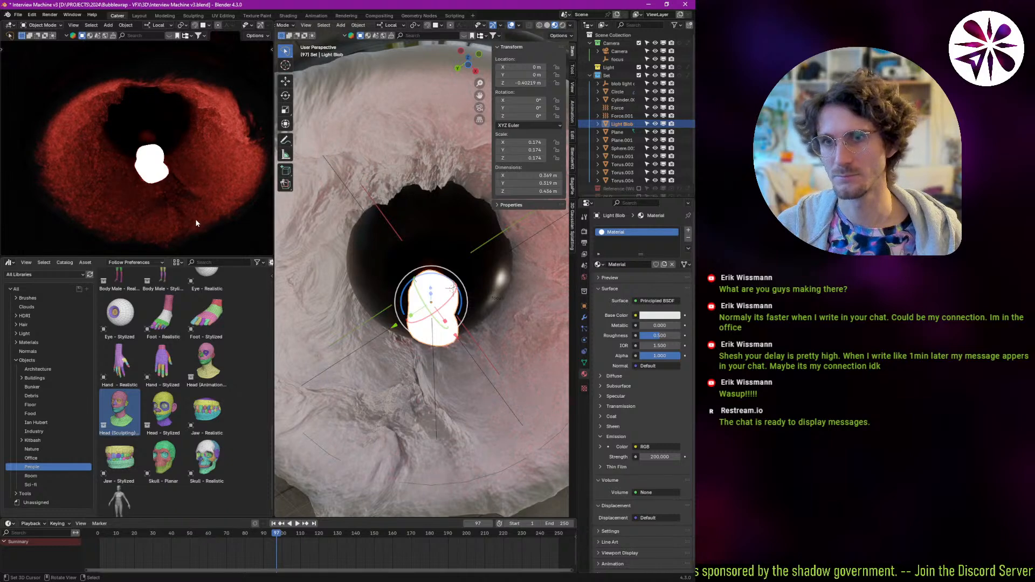
middle_click_drag(388, 279, 435, 323)
key("space")
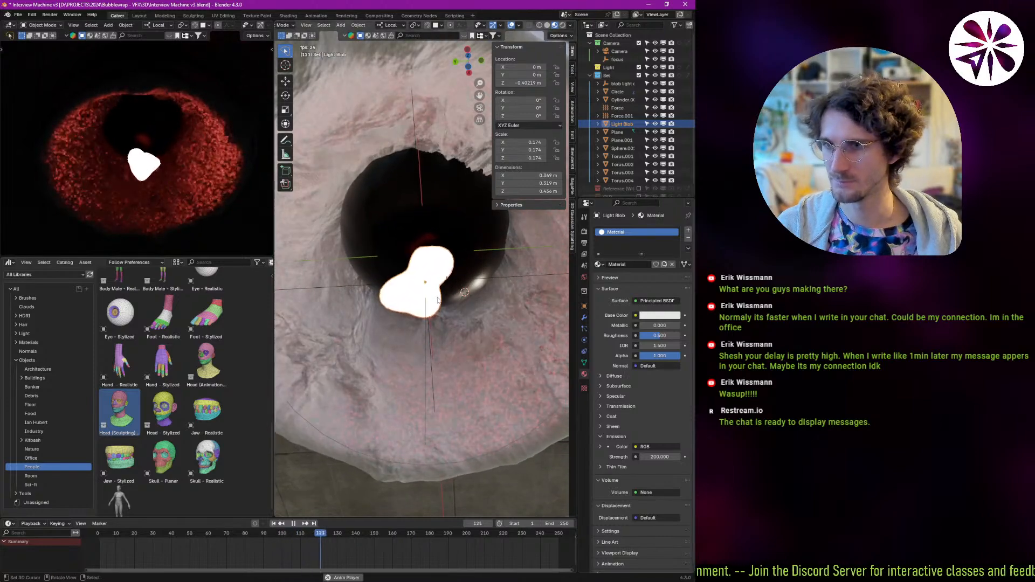
middle_click_drag(430, 261, 425, 284)
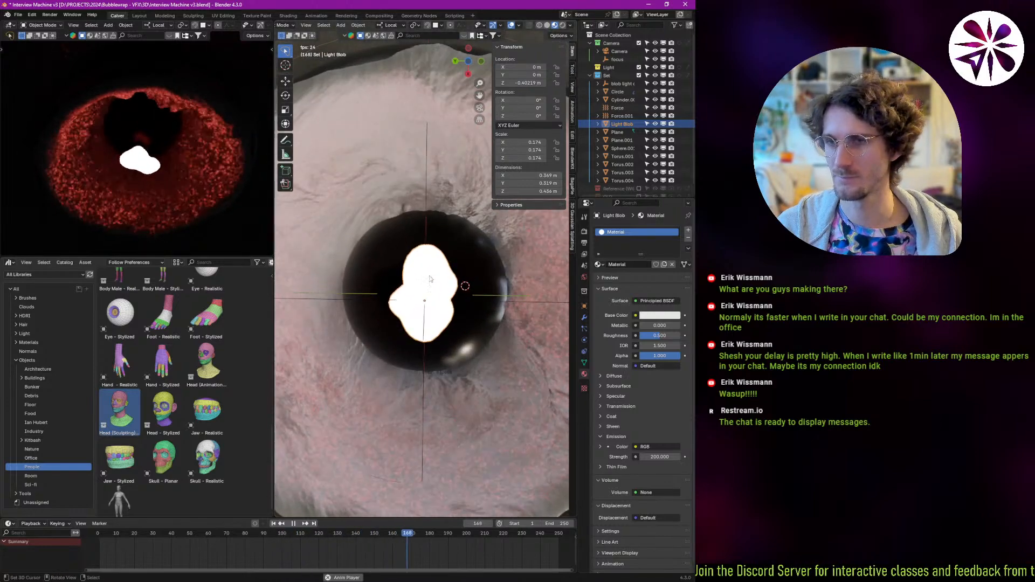
key("space")
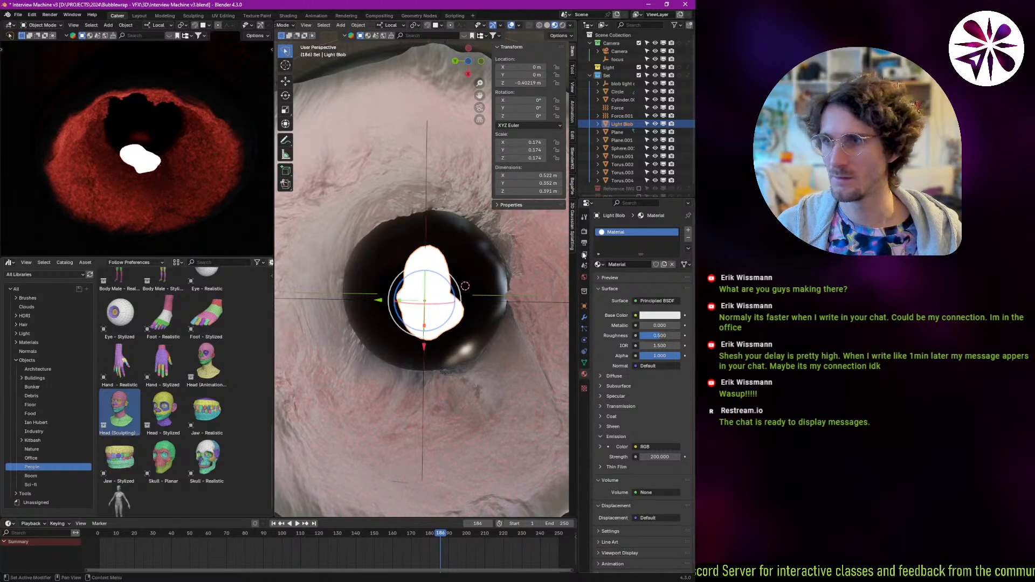
Set the render engine to EEVEE and start the animation playback.
left_click(584, 234)
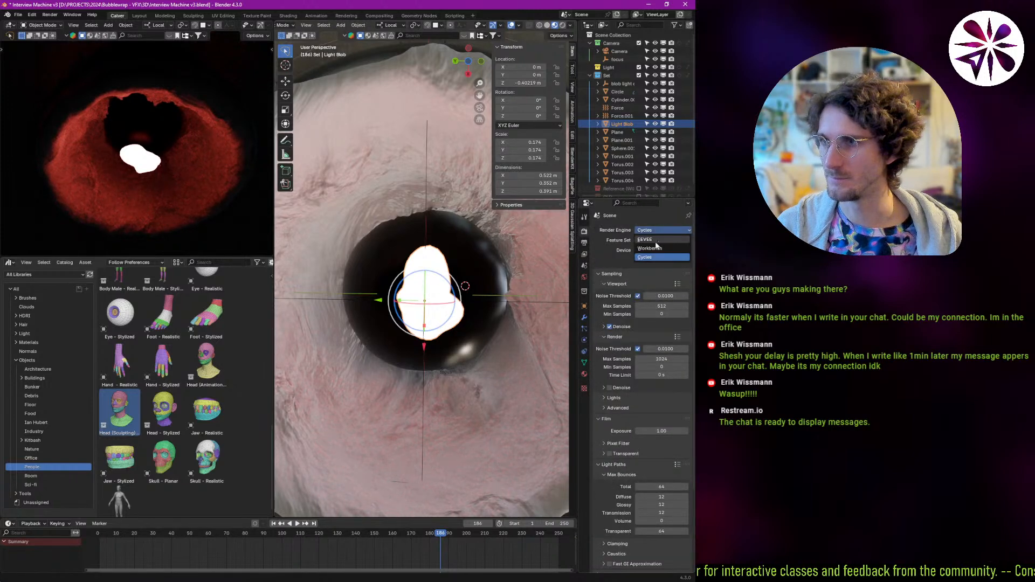
left_click(649, 240)
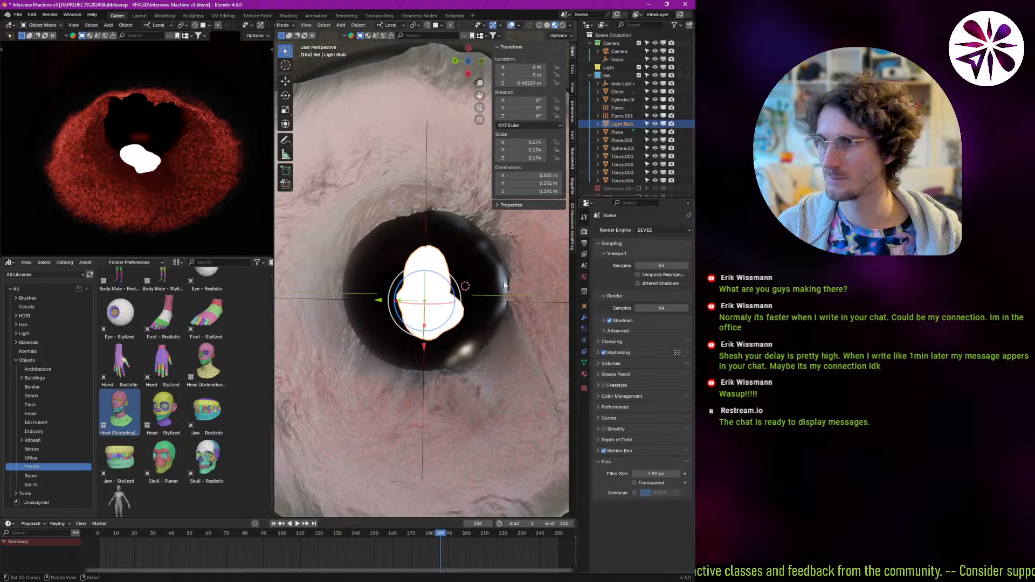
key("space")
Toggle viewport Temporal Reprojection and Jittered Shadows during playback to compare the noise.
left_click(656, 276)
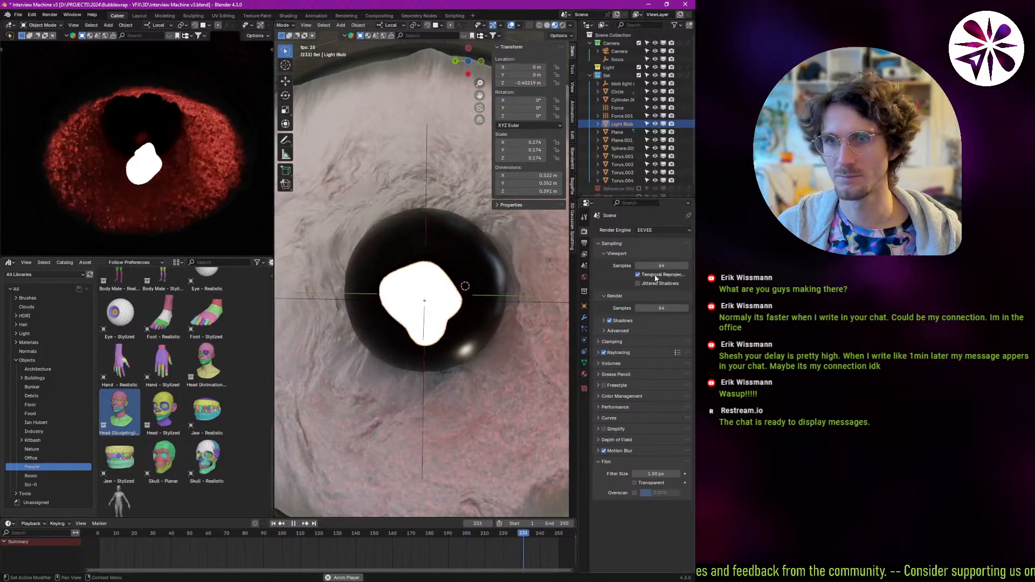
left_click(655, 277)
left_click(657, 284)
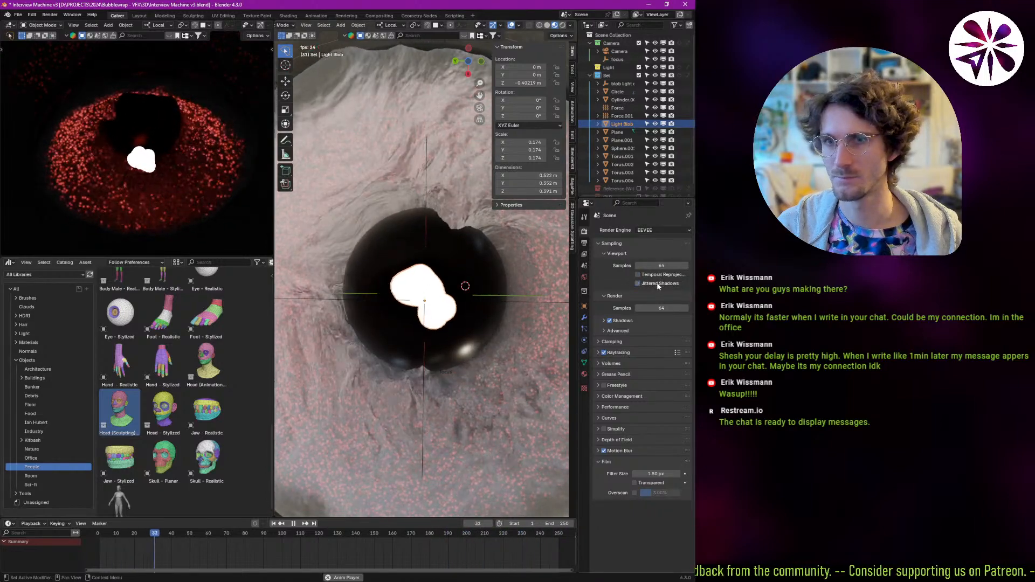
left_click(658, 286)
left_click(659, 277)
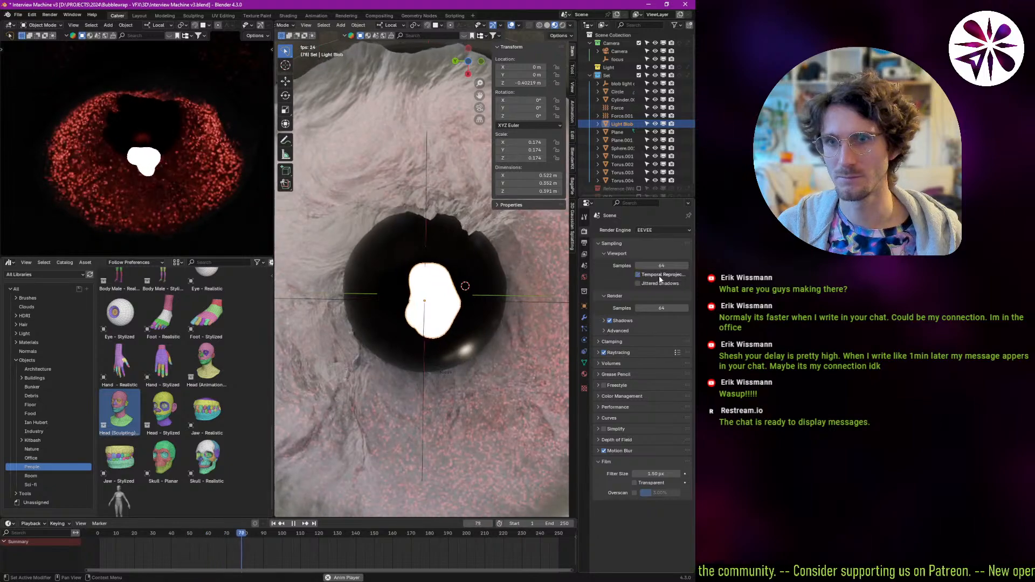
left_click(659, 276)
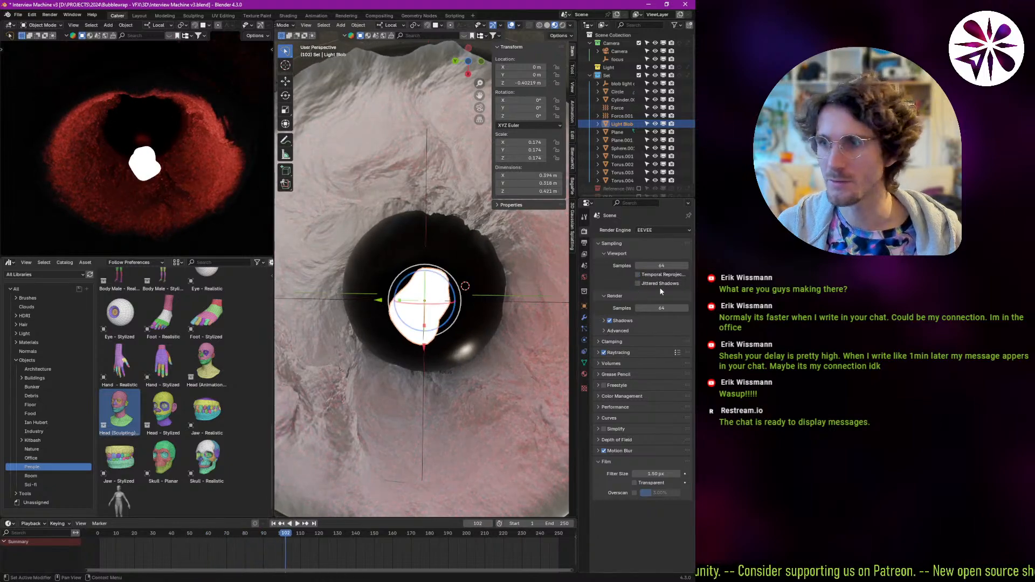
Try EEVEE viewport sample counts of 0 and 1 while previewing the animation.
left_click_drag(662, 265, 510, 268)
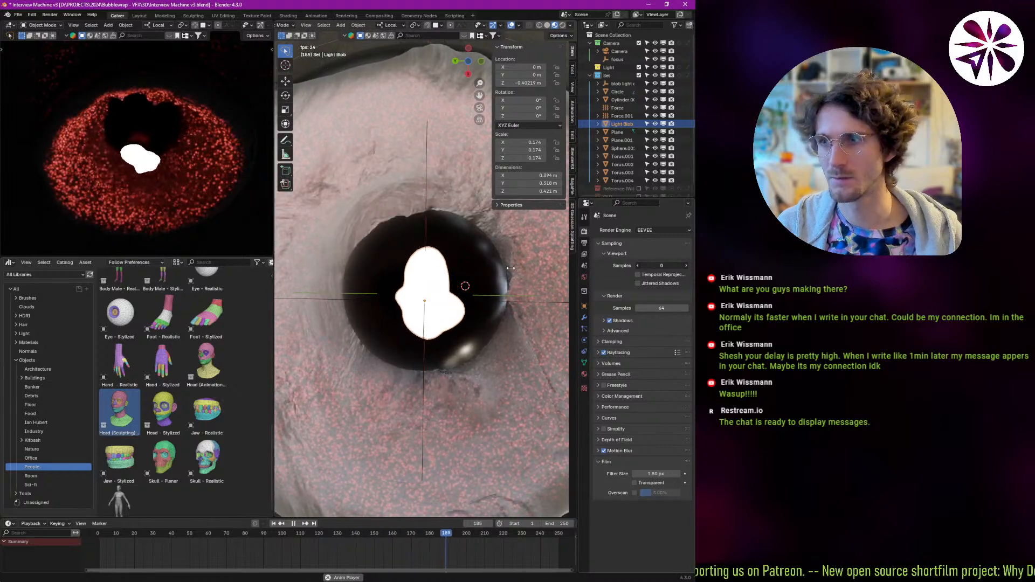
right_click(510, 268)
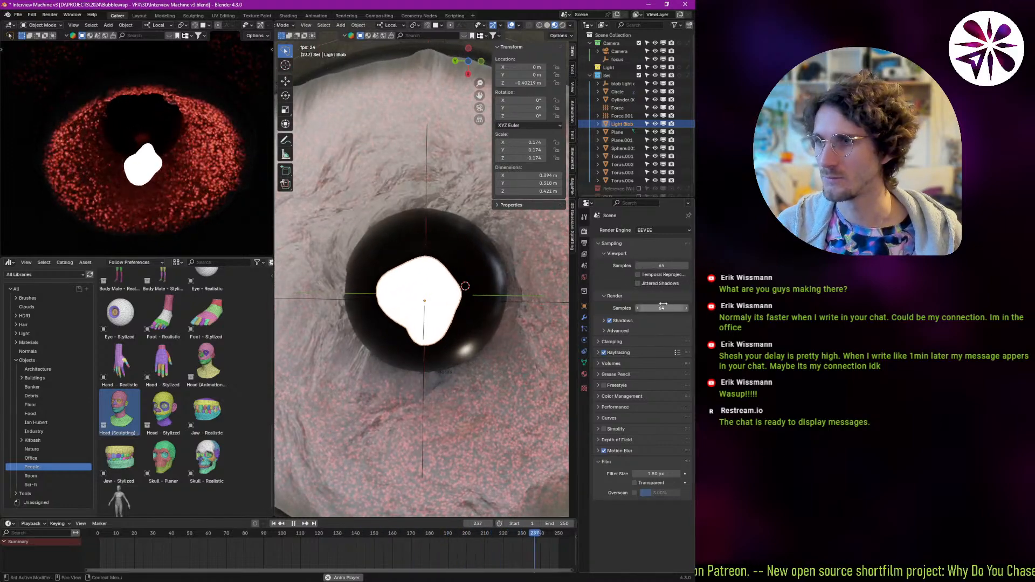
key("Escape")
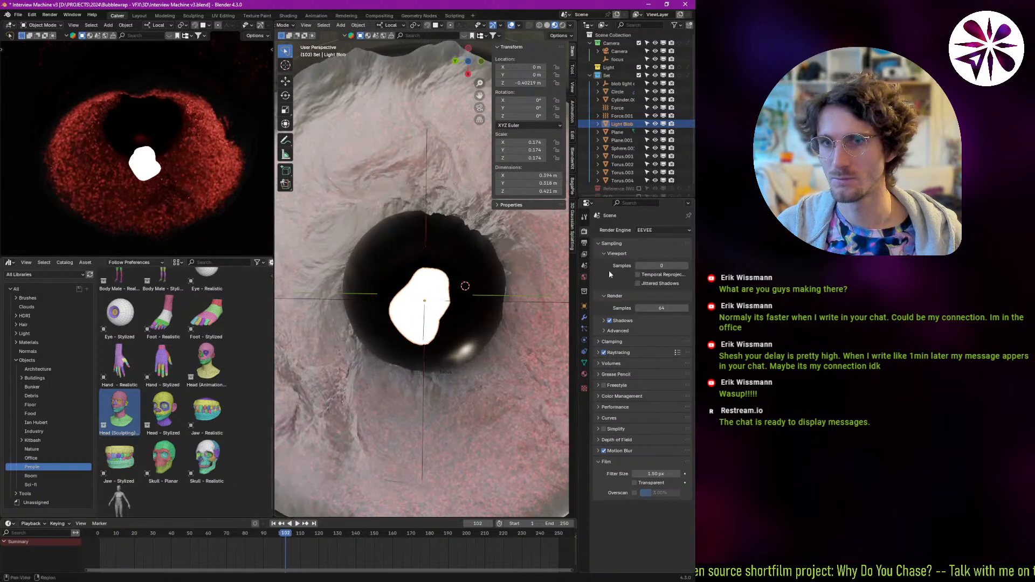
type("1")
key("Return")
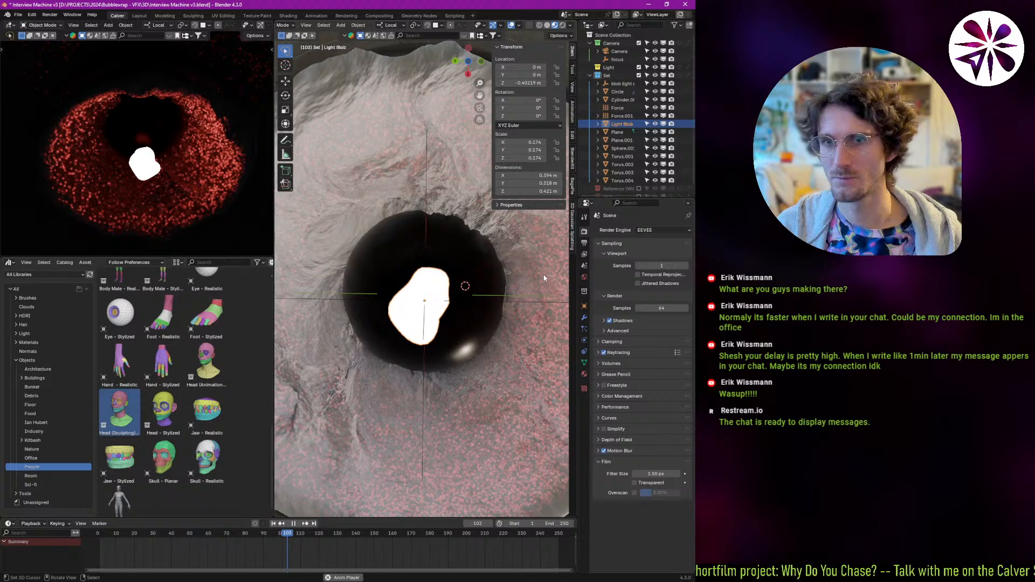
key("Escape")
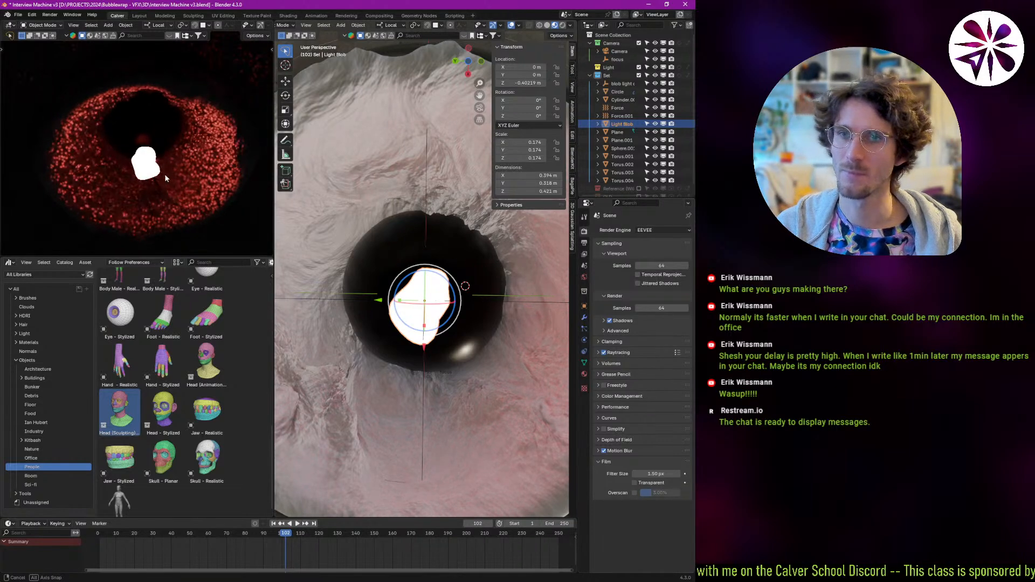
Try to move the black sphere down along the global Z axis.
left_click(471, 265)
key("g")
key("z")
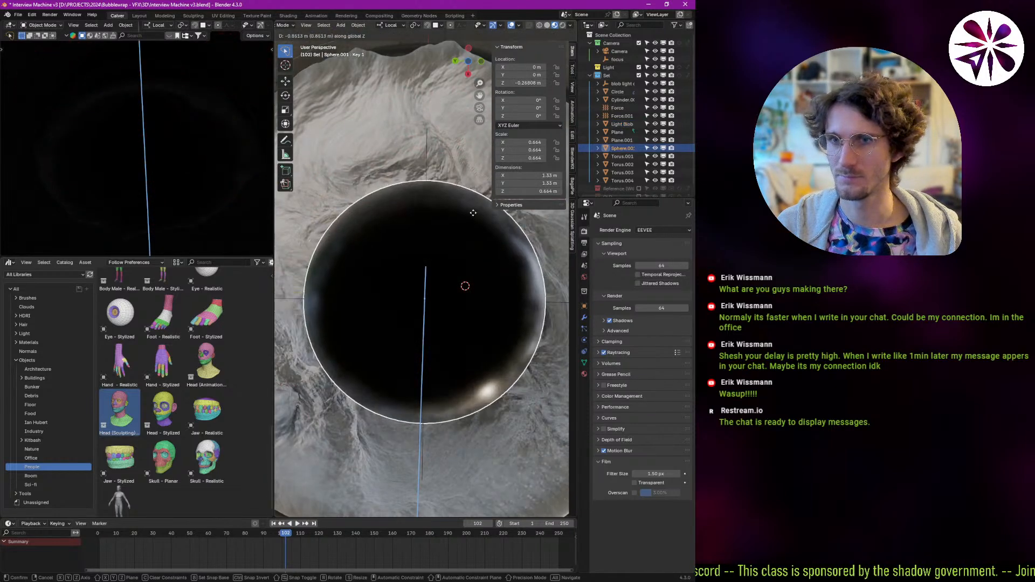
left_click(429, 232)
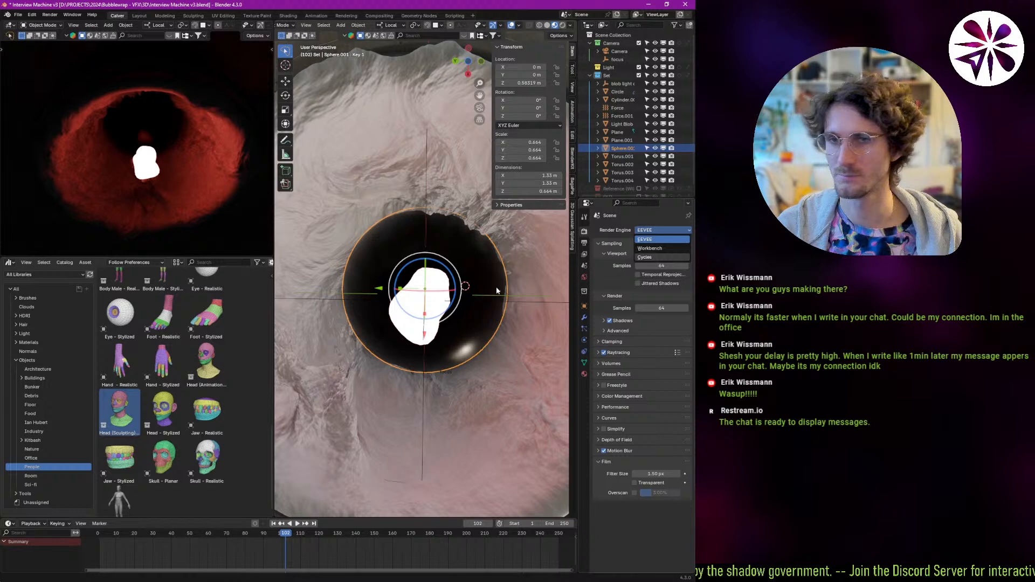
Set the render engine to Cycles and open the material list of the black sphere.
key("c")
left_click(584, 373)
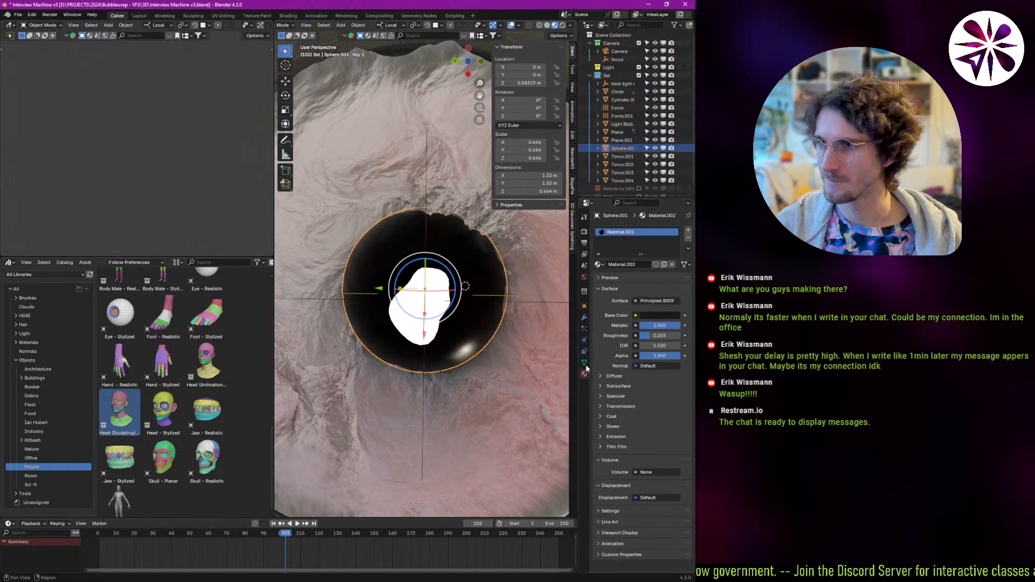
left_click(599, 265)
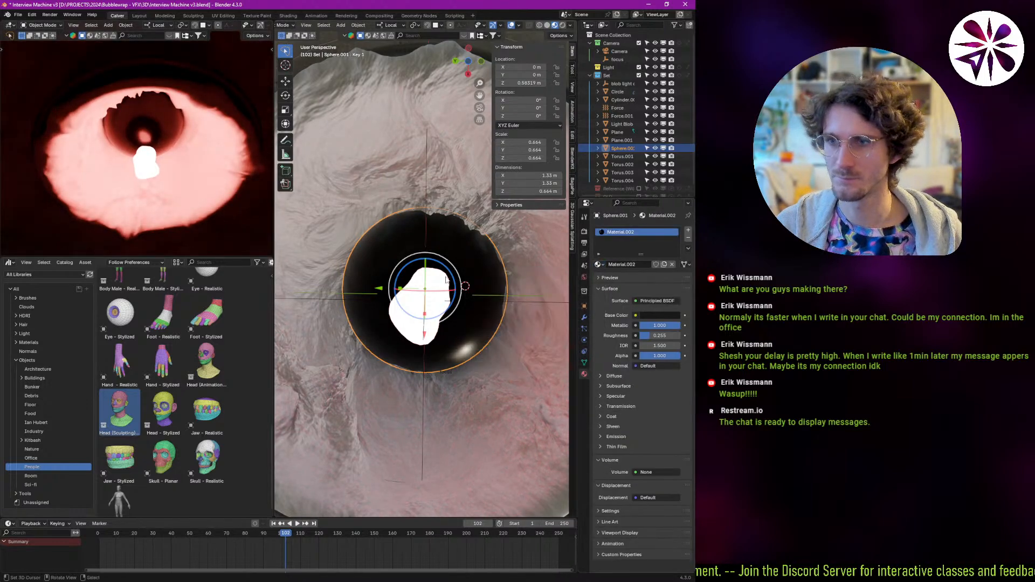
Try lowering the dark sphere about 0.78 m along its local Z axis and assigning it the glass02 material.
key("g")
key("z")
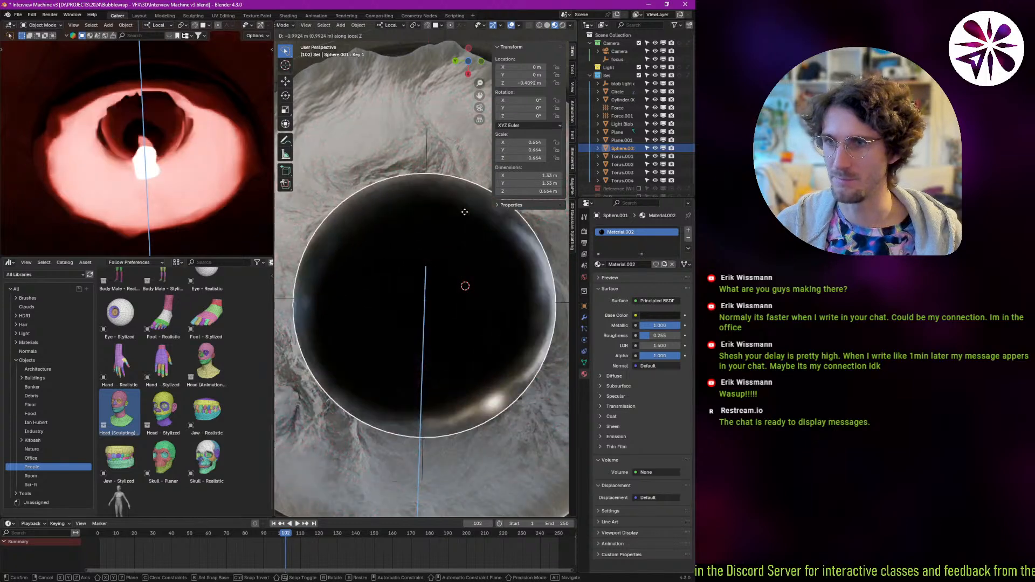
left_click(456, 237)
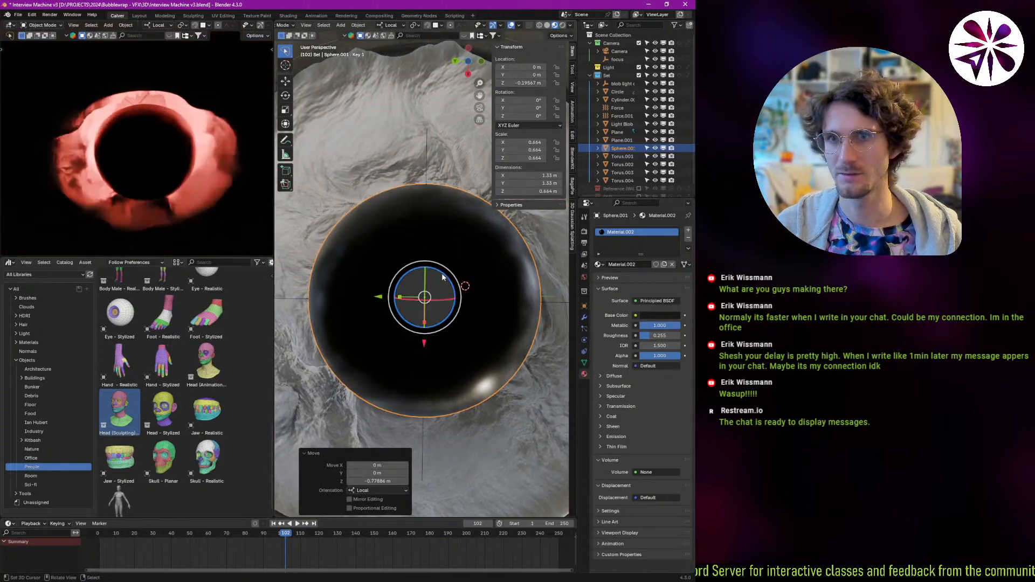
middle_click_drag(468, 227, 592, 295)
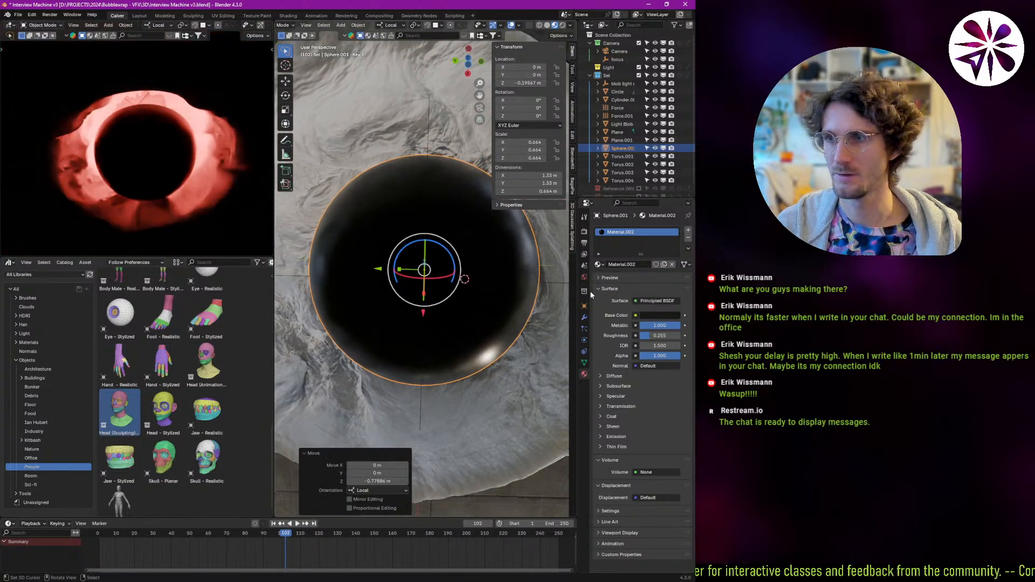
left_click(598, 265)
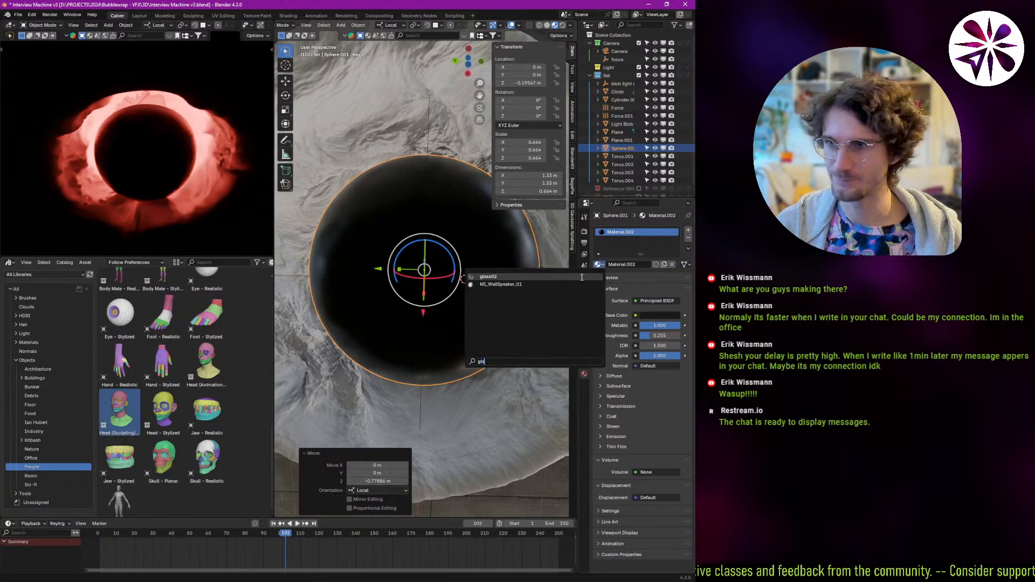
left_click(553, 278)
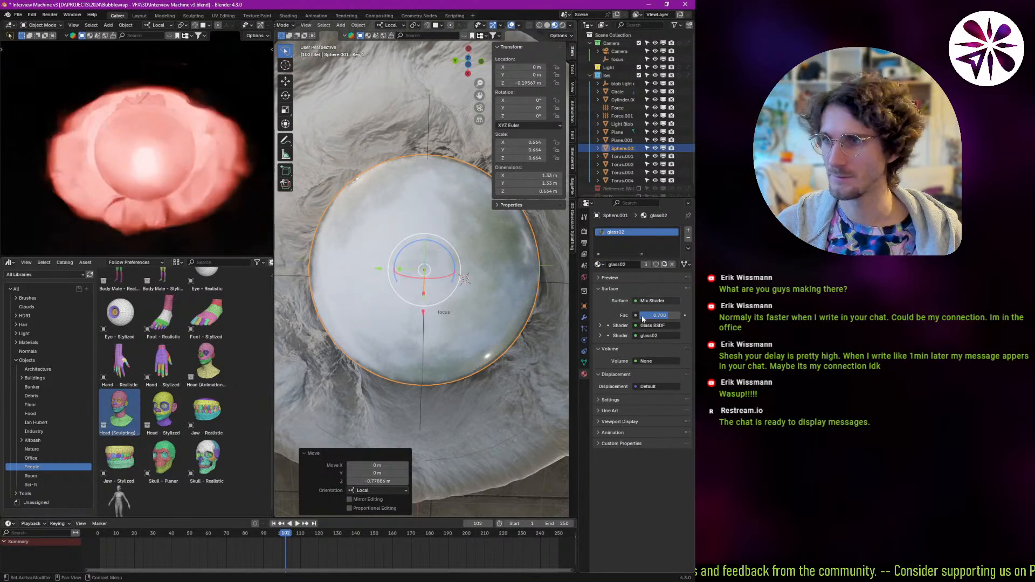
Switch the asset browser area to the Shader Editor.
key("shift+F3")
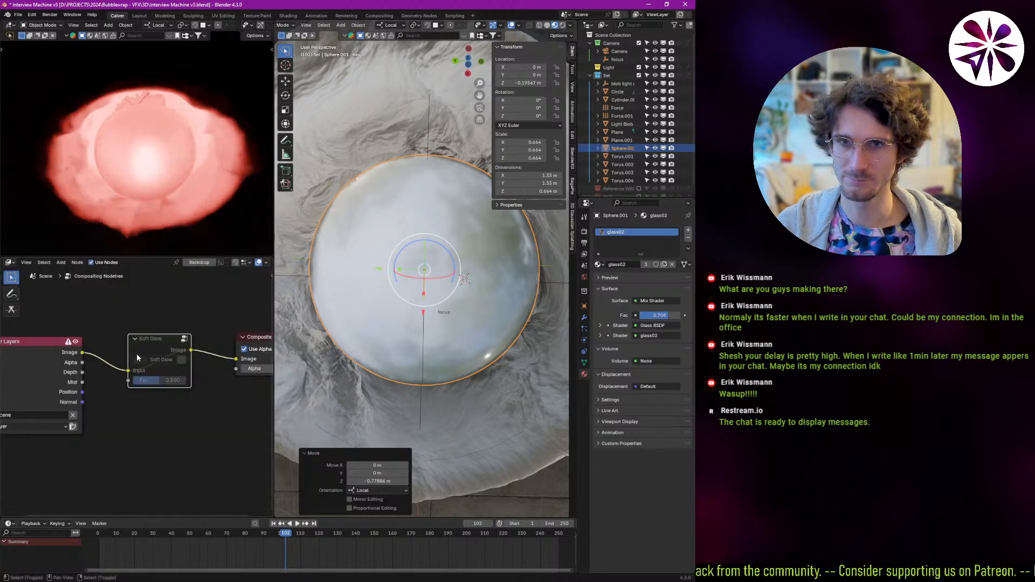
key("shift+F3")
key("shift+F3")
key("shift+F3")
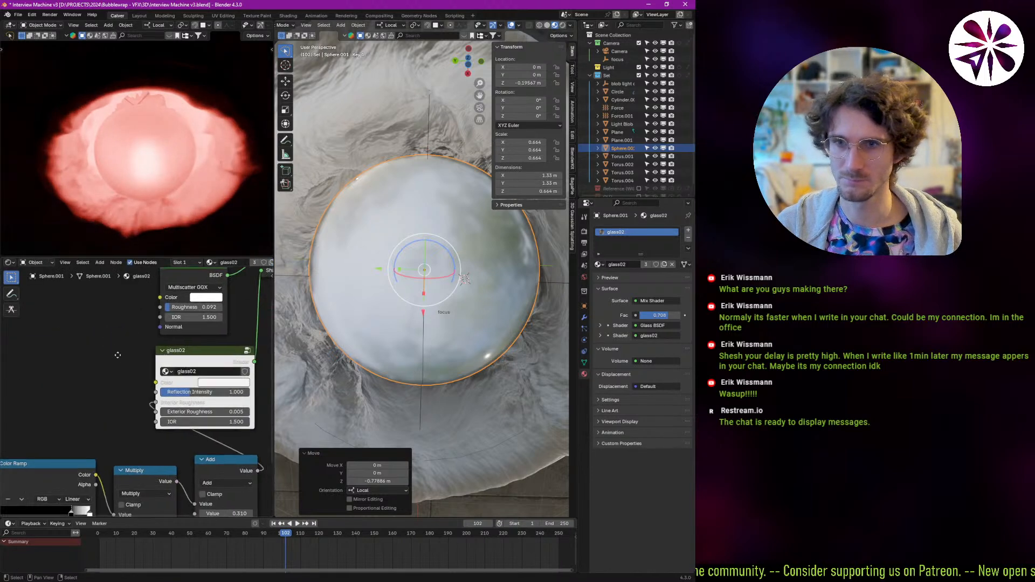
Try darkening the color of the glass02 group node to black.
middle_click_drag(117, 355, 66, 360)
scroll(112, 350, "down", 1)
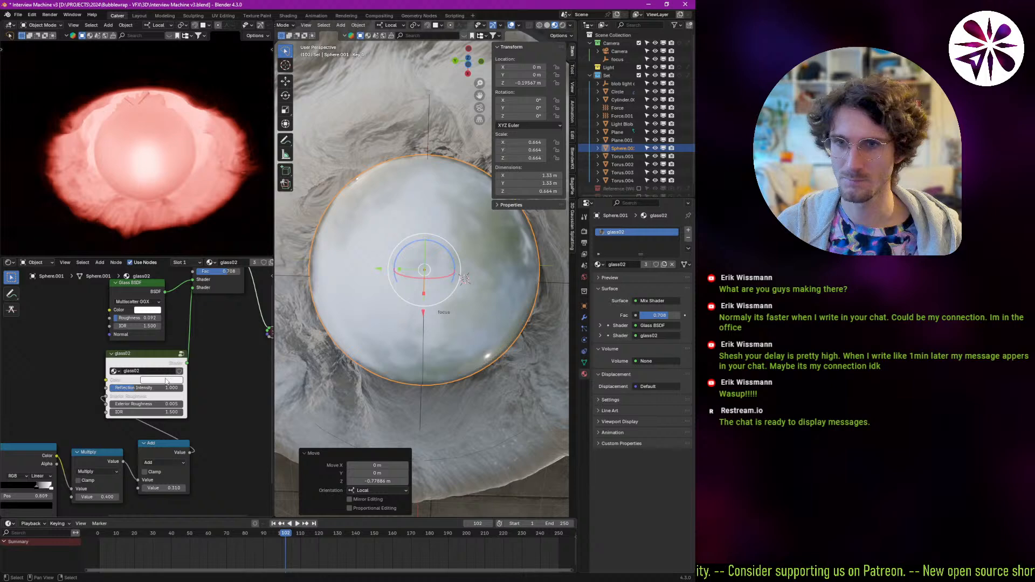
left_click(173, 381)
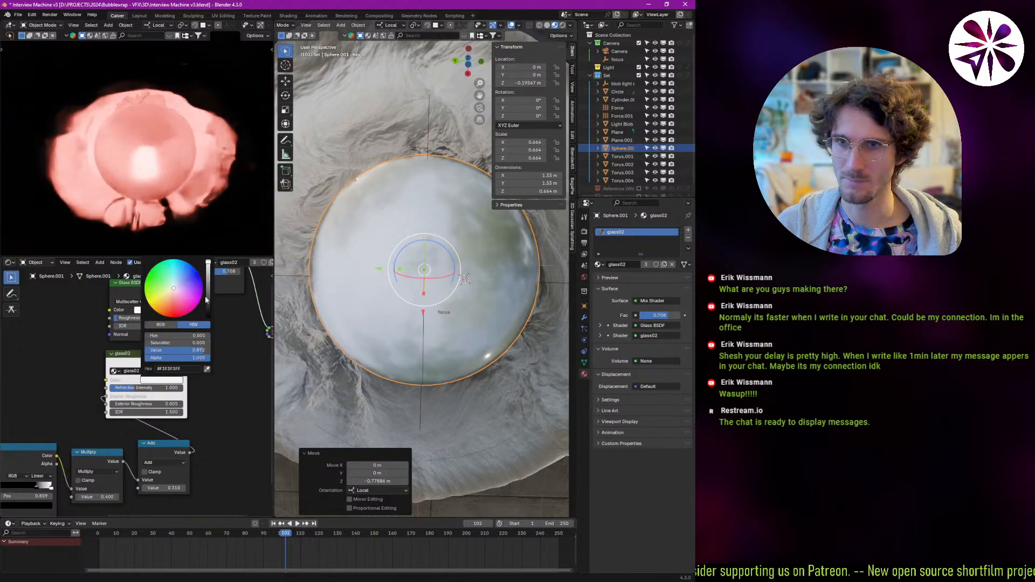
left_click_drag(206, 300, 209, 325)
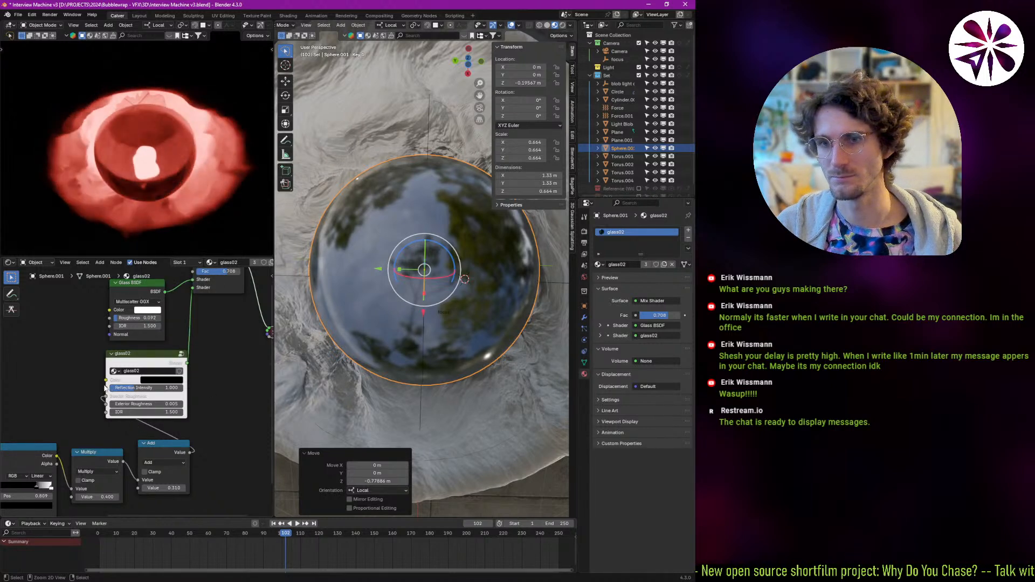
key("ctrl+z")
Try setting the Glass BSDF node's color to black.
middle_click_drag(111, 365, 101, 461)
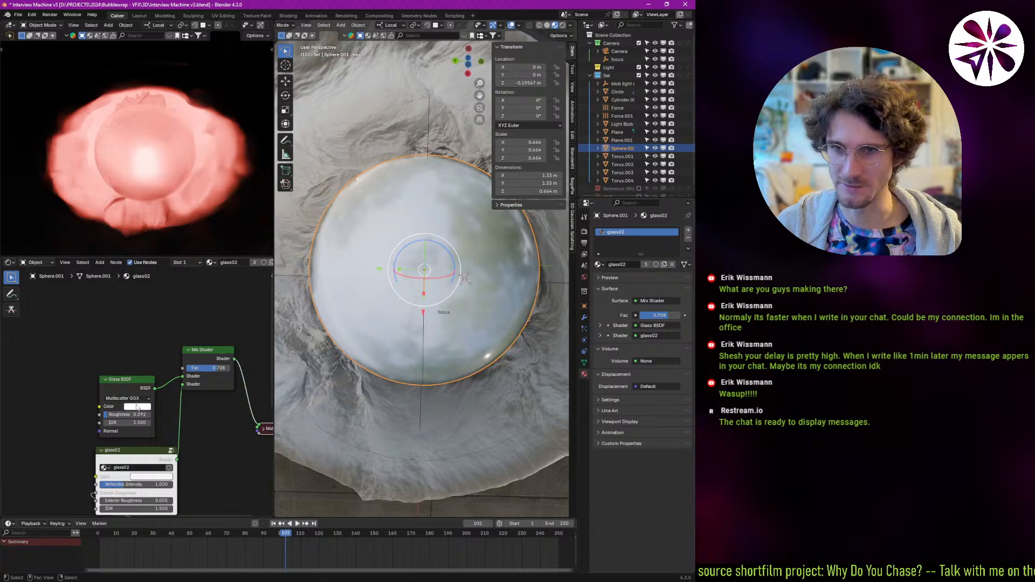
left_click(139, 406)
left_click_drag(192, 325, 191, 345)
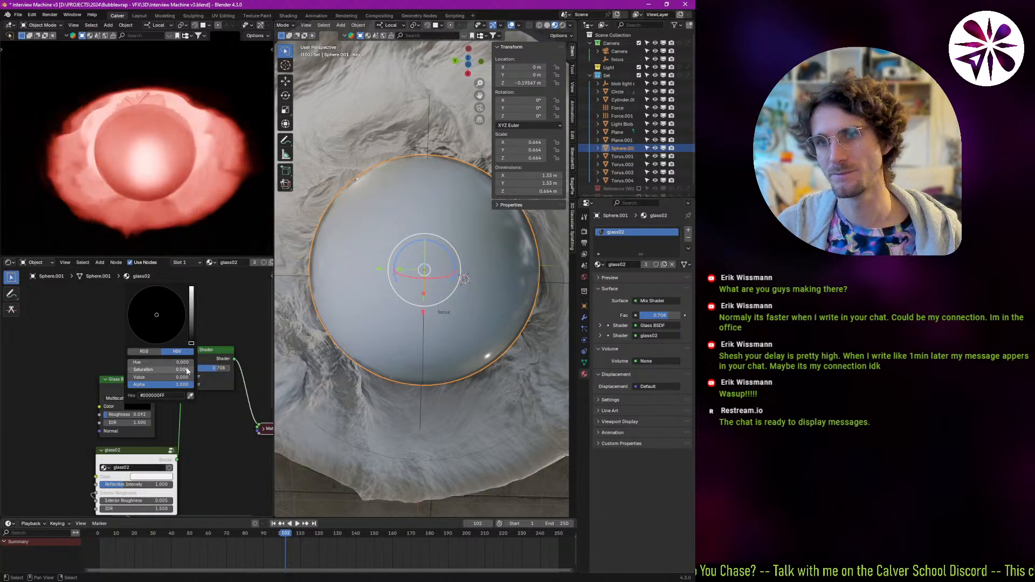
key("ctrl+z")
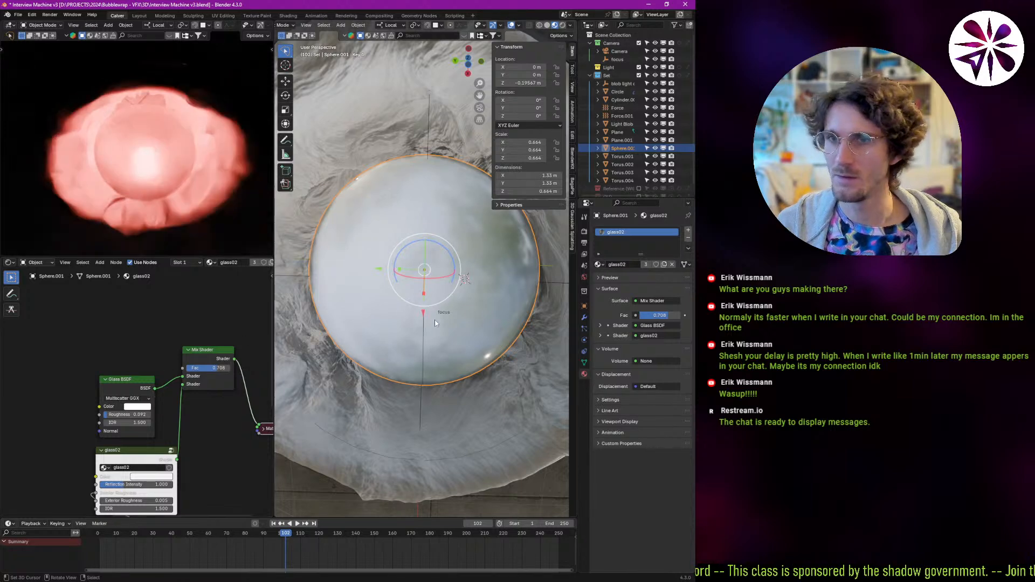
Try raising the glass sphere about 0.93 m along its local Z axis and open its material list.
key("g")
key("z")
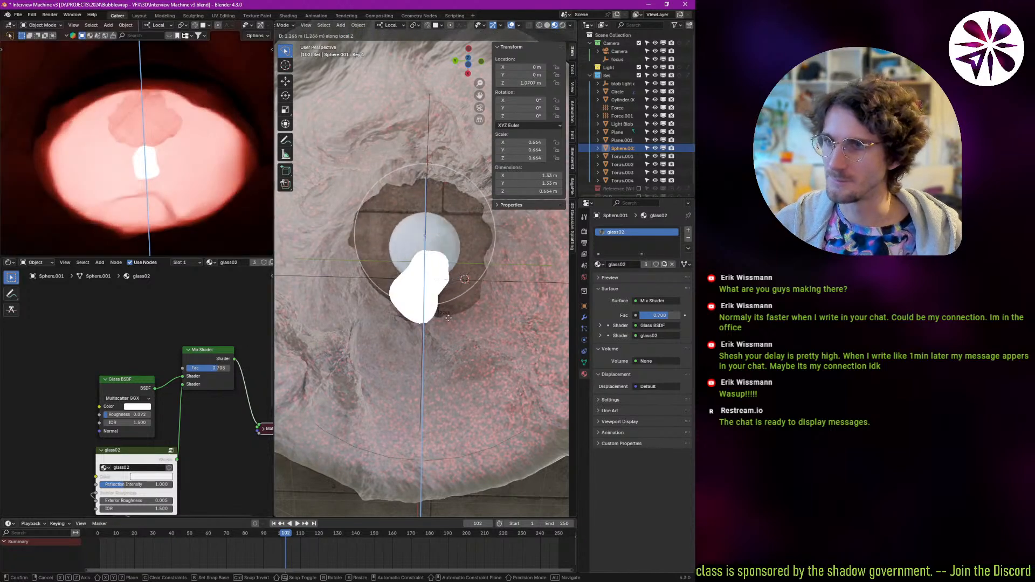
left_click(468, 357)
left_click(598, 265)
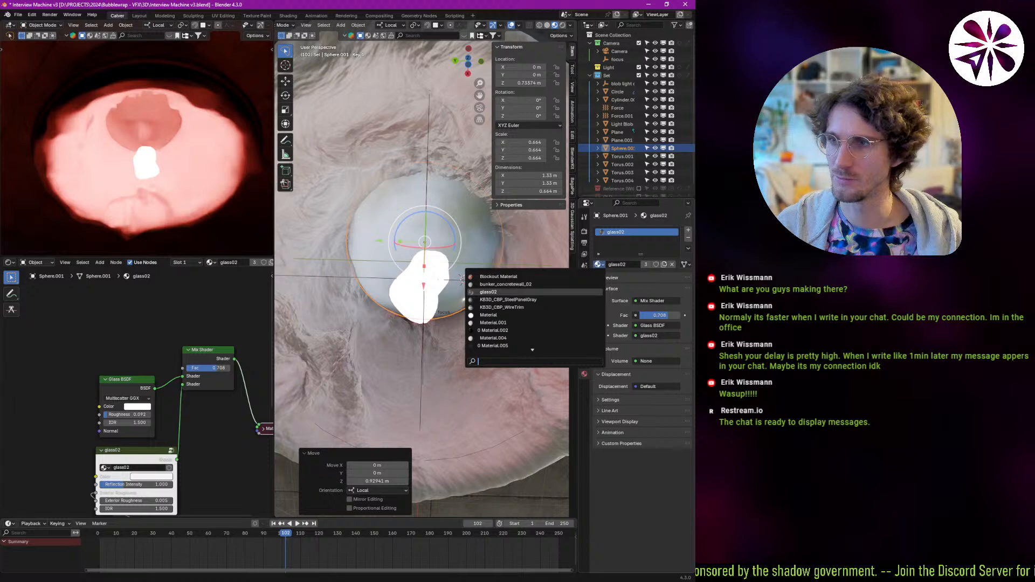
Undo the sphere's moves and the glass02 assignment back to the original Material.002.
key("ctrl+z")
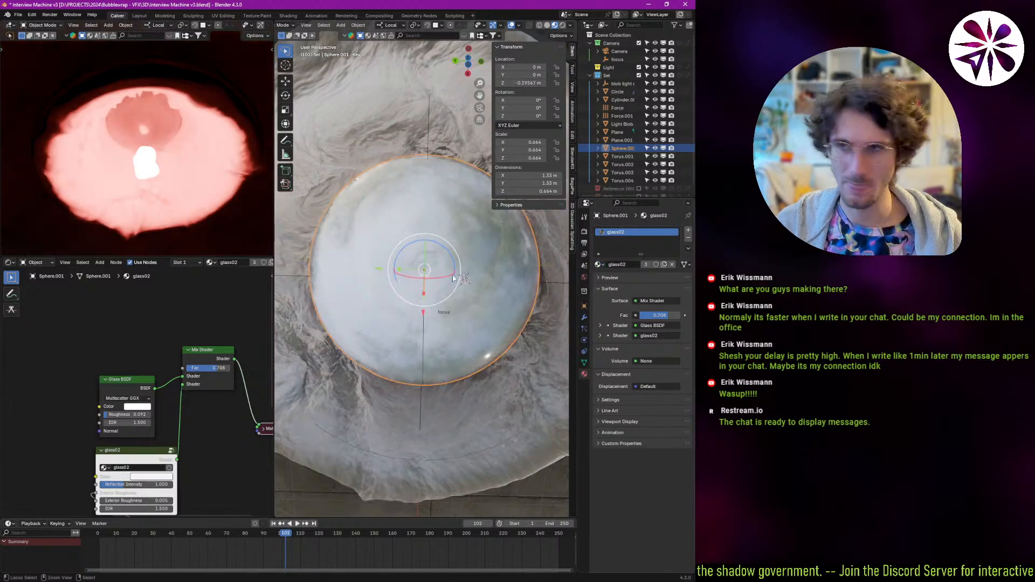
key("ctrl+z")
key("ctrl+z")
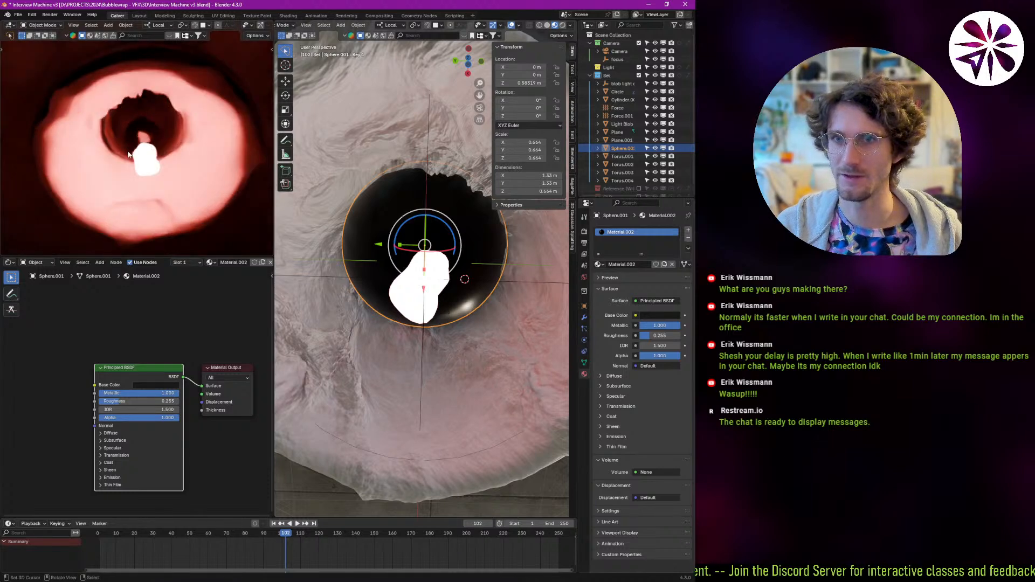
Lighten the Principled BSDF base color of the sphere's material to a gray with value 0.097 (#585858).
left_click(165, 389)
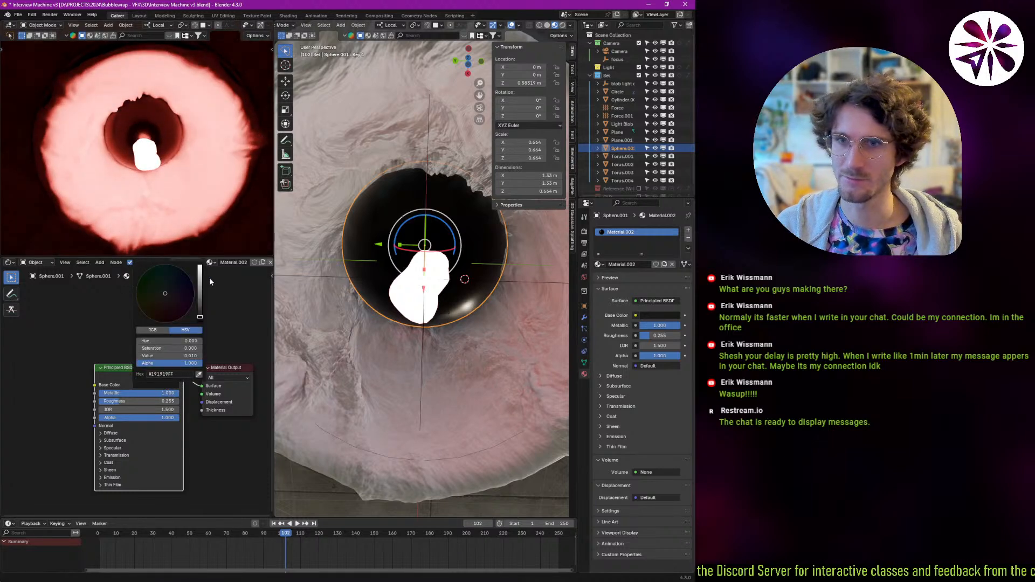
left_click_drag(200, 307, 202, 300)
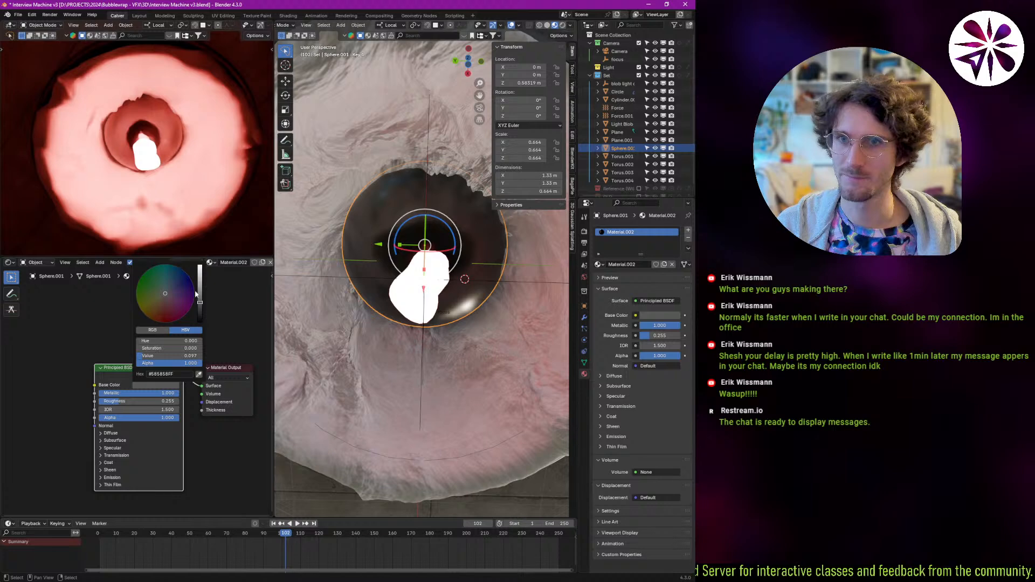
middle_click_drag(137, 176, 496, 261)
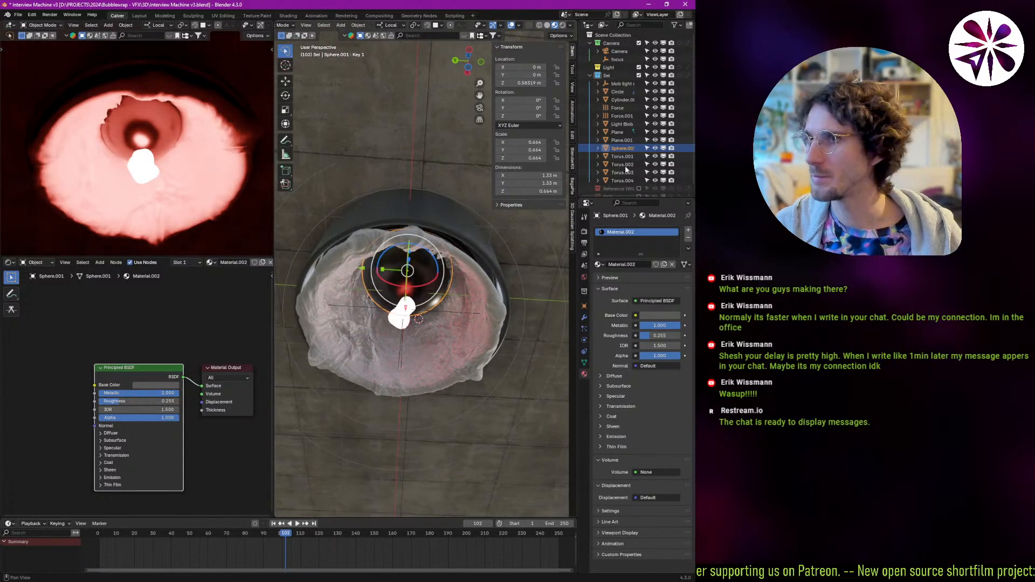
Enable the OLD collection and play the animation from the first frame.
middle_click_drag(626, 170, 624, 132)
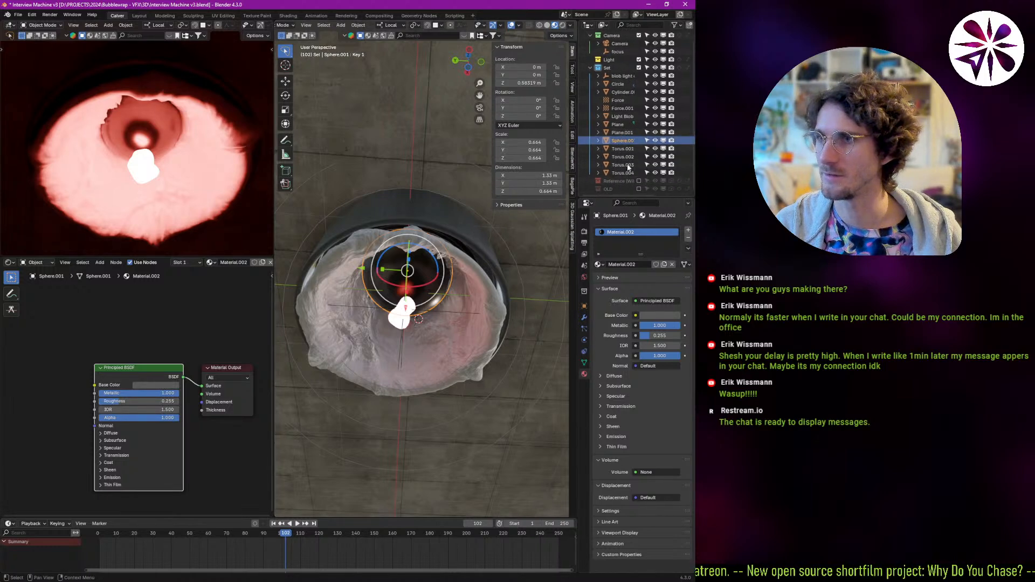
left_click(639, 189)
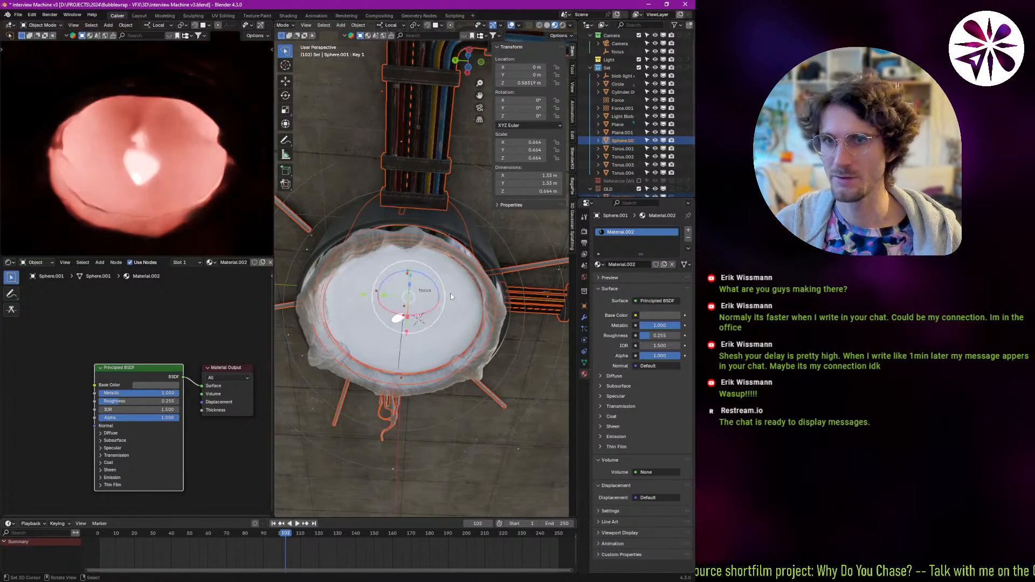
key("shift+Left")
key("space")
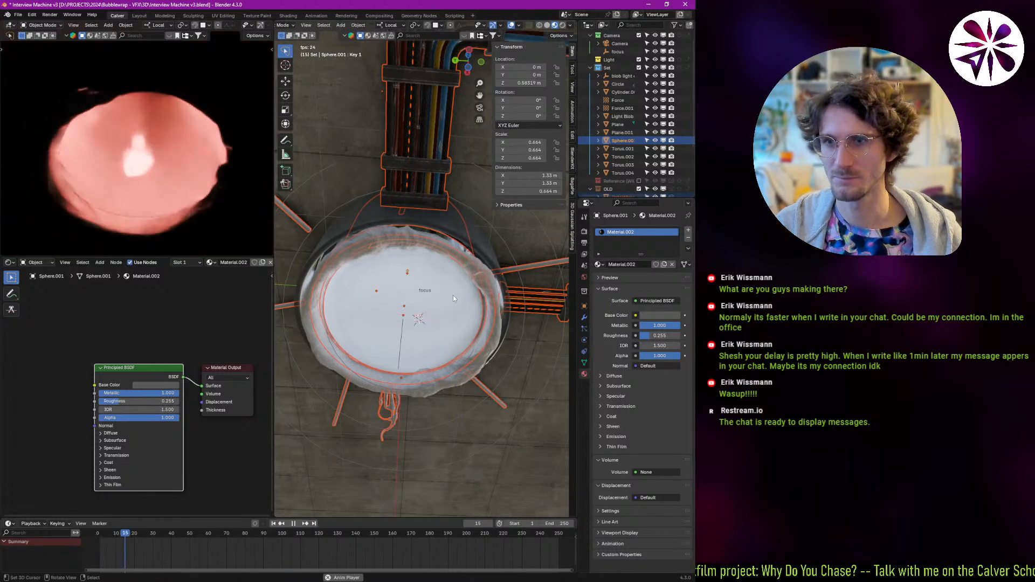
key("Escape")
Hide the glass disc covering the eye and play the animation to inspect the particles.
middle_click_drag(459, 330, 445, 293)
left_click(474, 304)
key("h")
scroll(461, 271, "up", 3)
key("space")
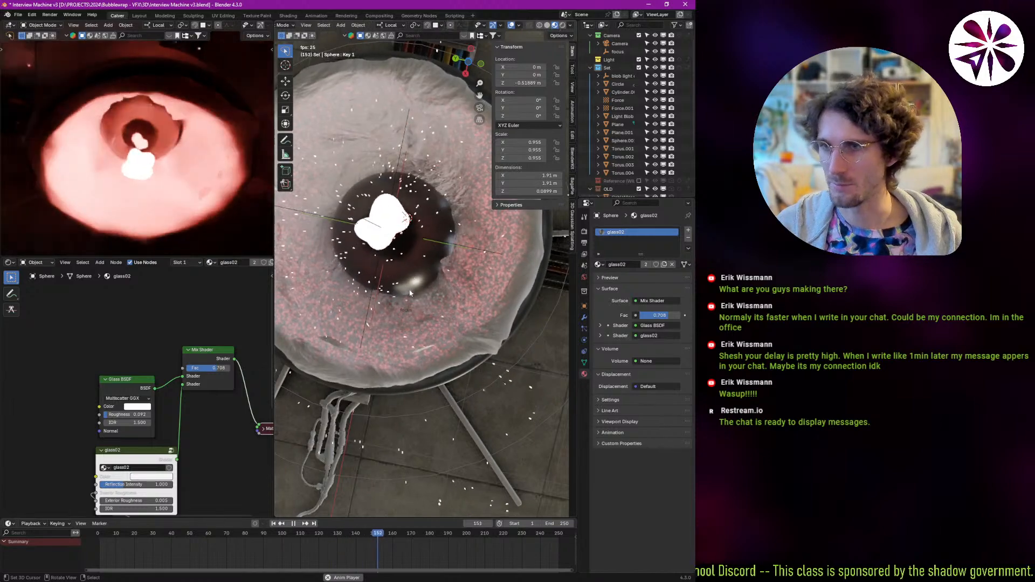
left_click(384, 286)
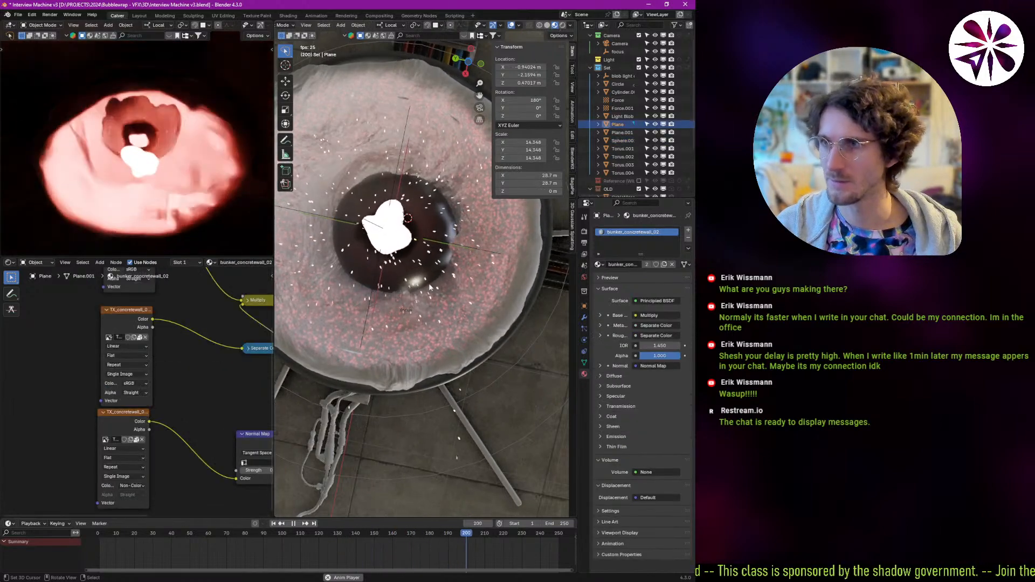
key("space")
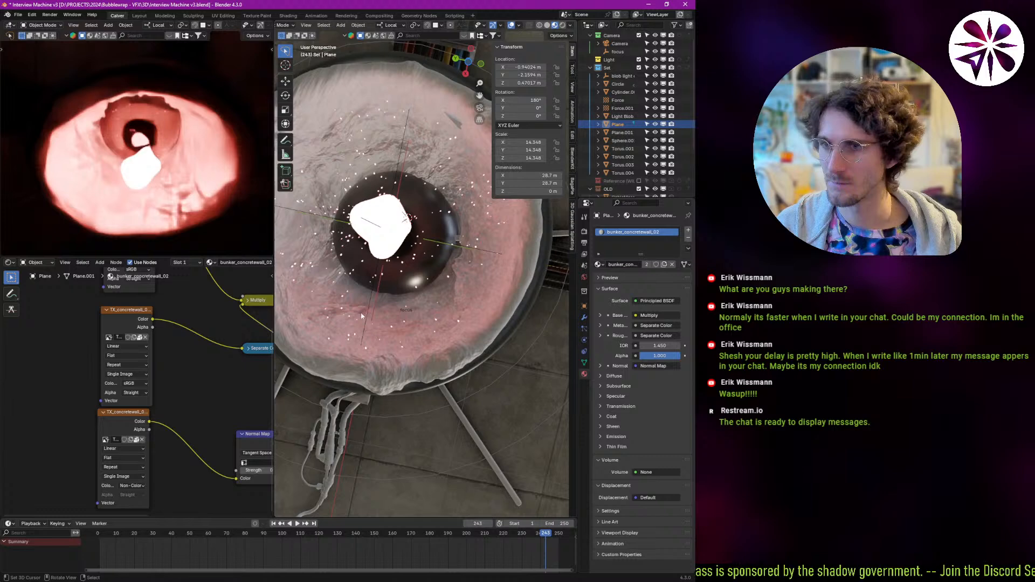
Move the particle-emitting Torus.005 into the Set collection and exclude the OLD collection from the view layer.
middle_click_drag(336, 305, 339, 236, "ctrl")
left_click(350, 280)
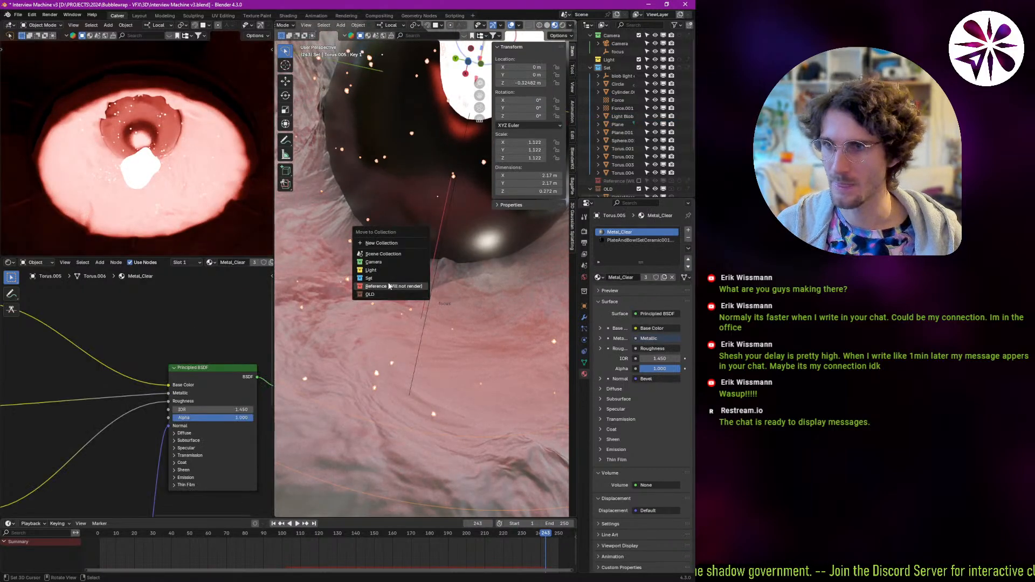
left_click(393, 278)
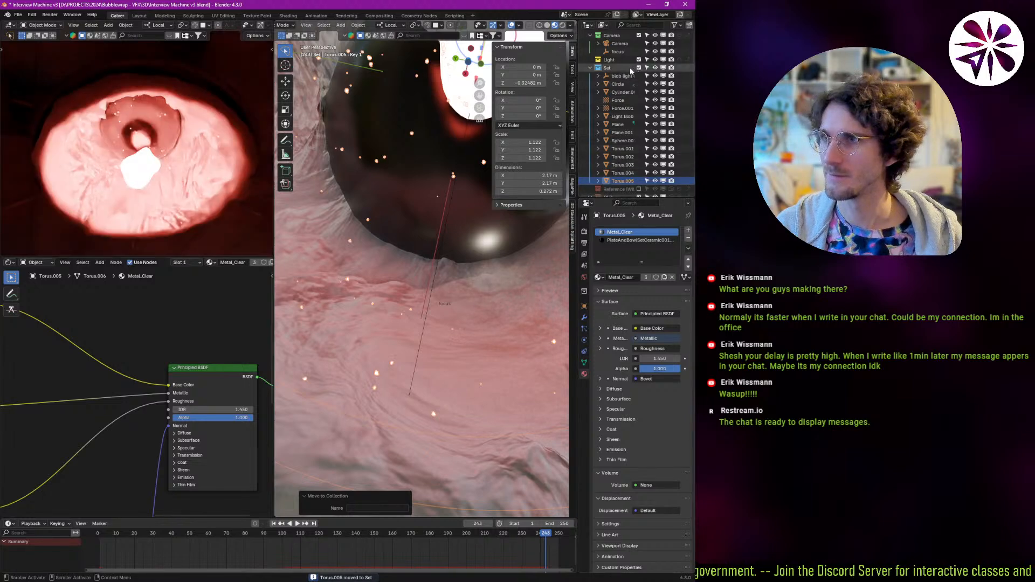
scroll(639, 108, "down", 5)
left_click(639, 143)
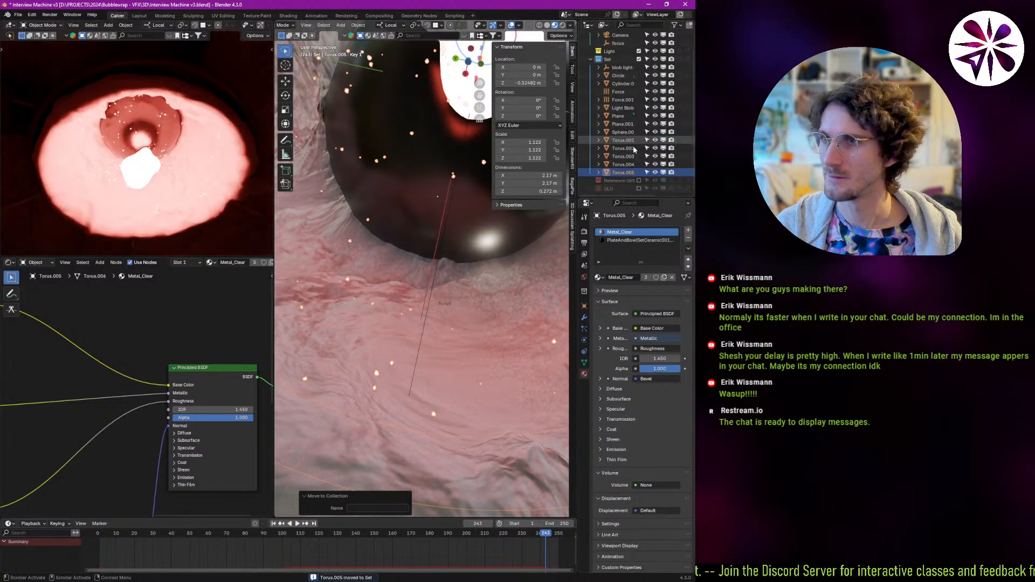
Play the animation from the first frame to check how the particles move around the pupil.
key("Escape")
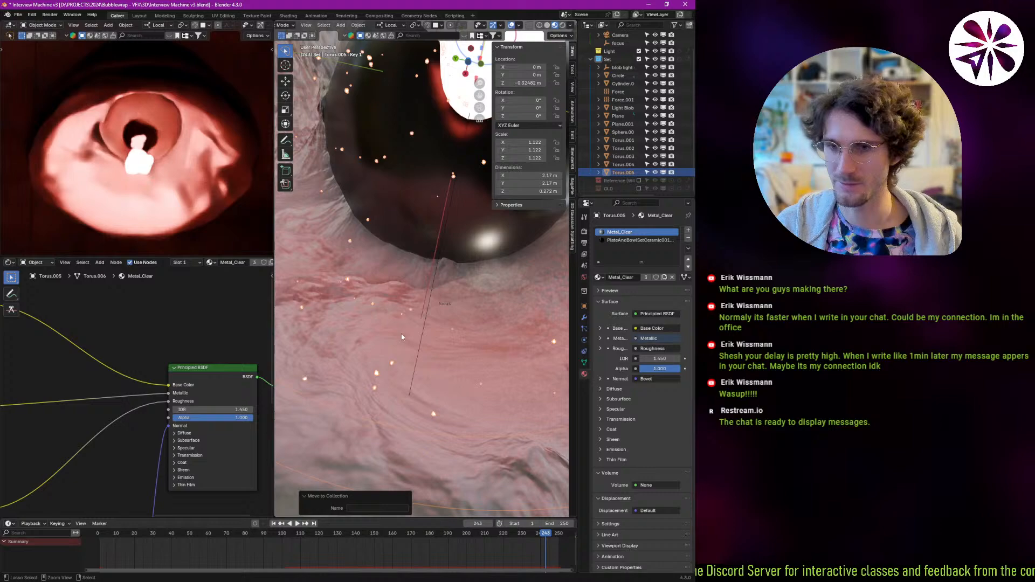
scroll(399, 339, "down", 2)
key("shift+Left")
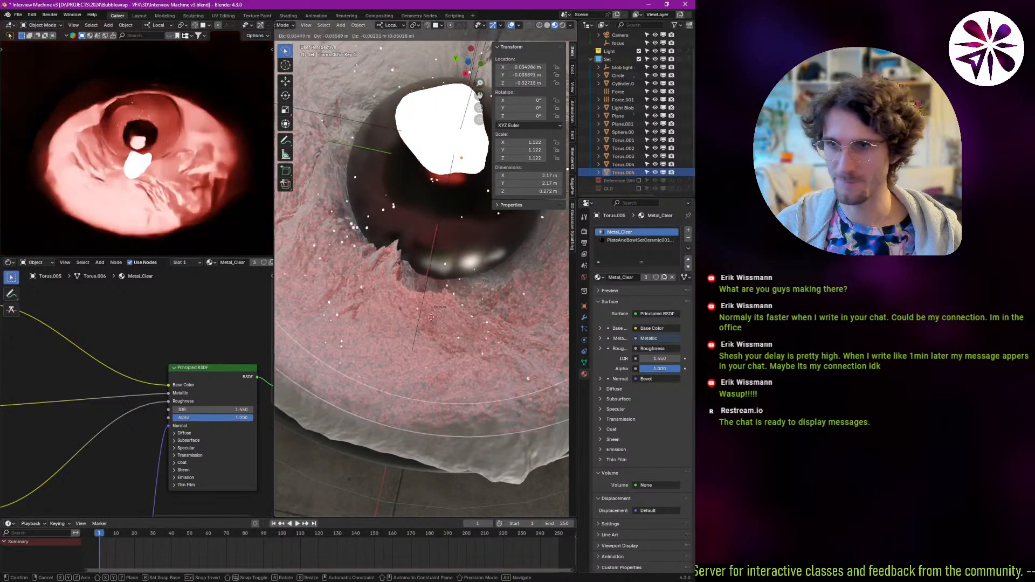
key("space")
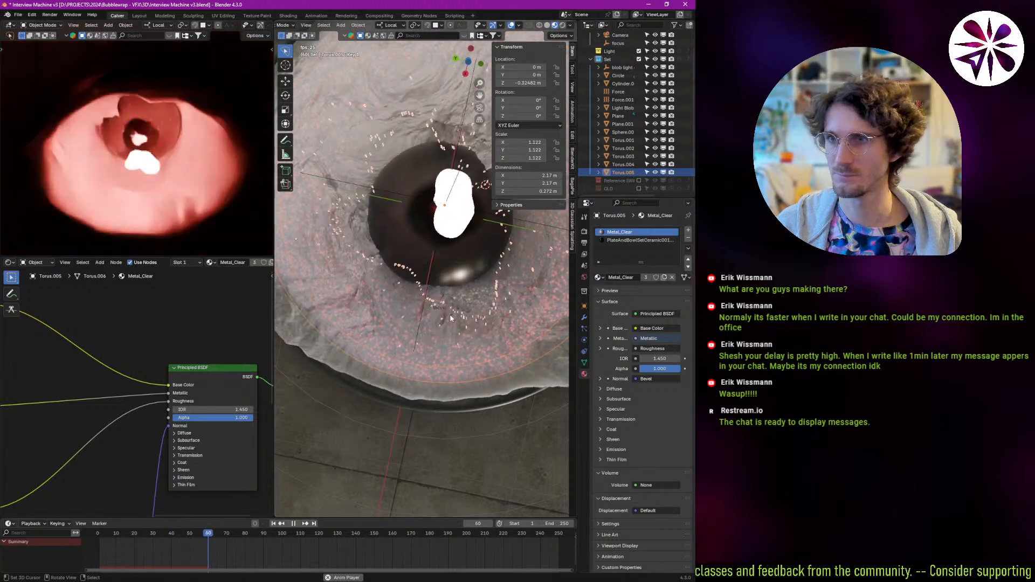
mouse_move(430, 320)
middle_mouse_down("ctrl")
mouse_move(448, 298)
mouse_move(445, 316)
mouse_move(420, 308)
middle_mouse_up("ctrl")
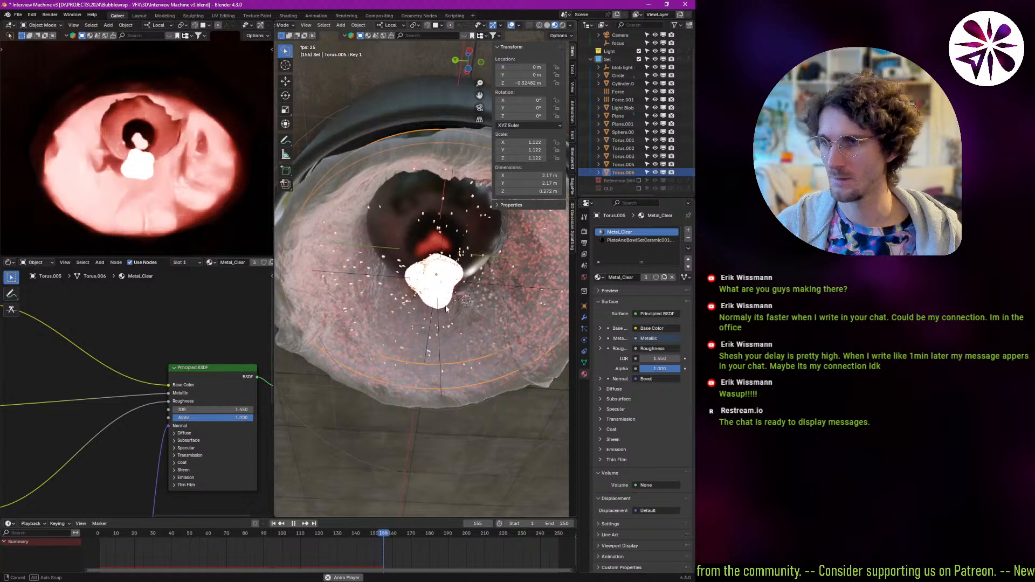
key("Escape")
Stop playback, enter Edit Mode on Torus.005 and select its top edge loop, keeping the viewport in Material Preview.
key("Tab")
key("a")
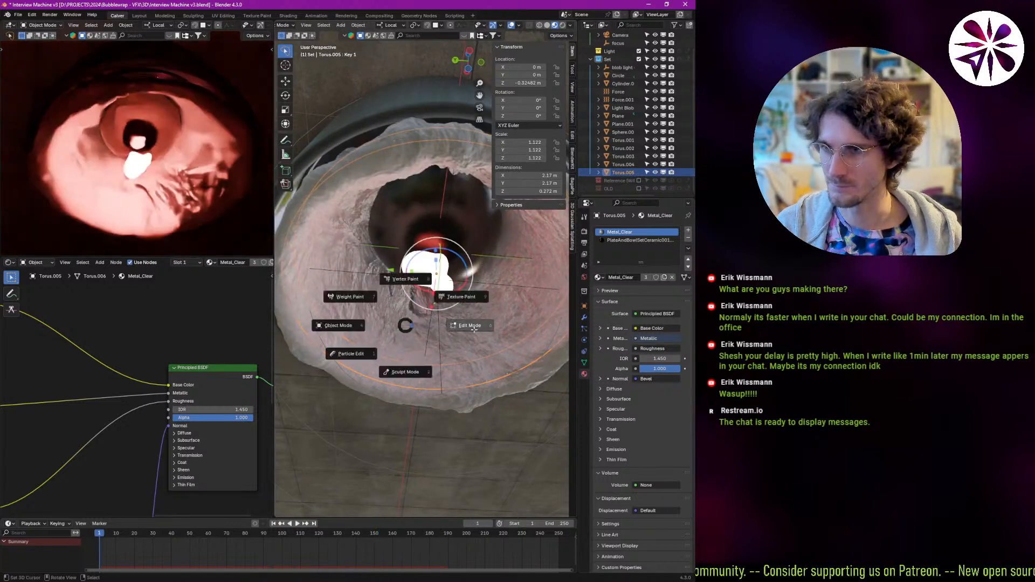
key("a")
key("Escape")
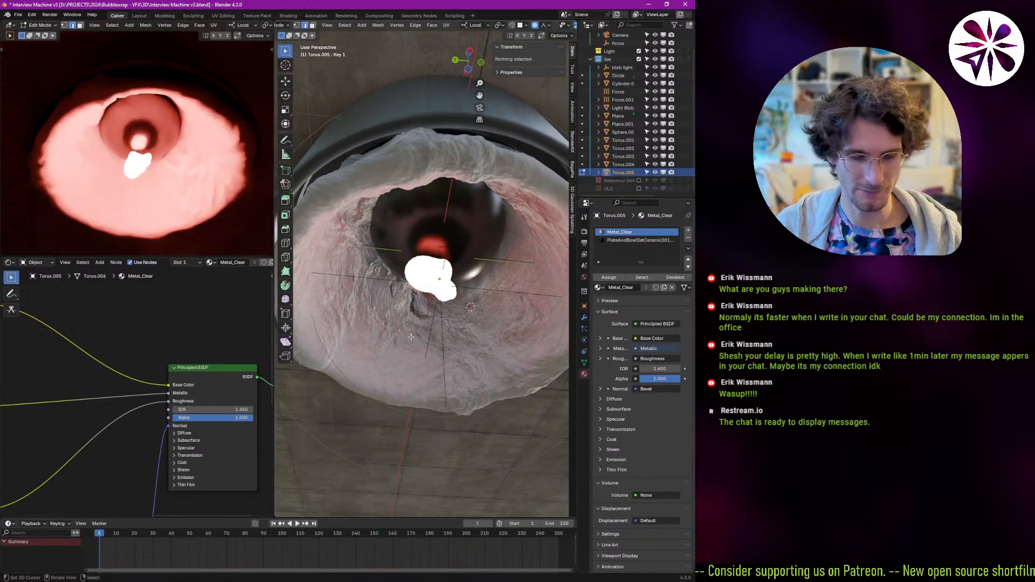
key("6")
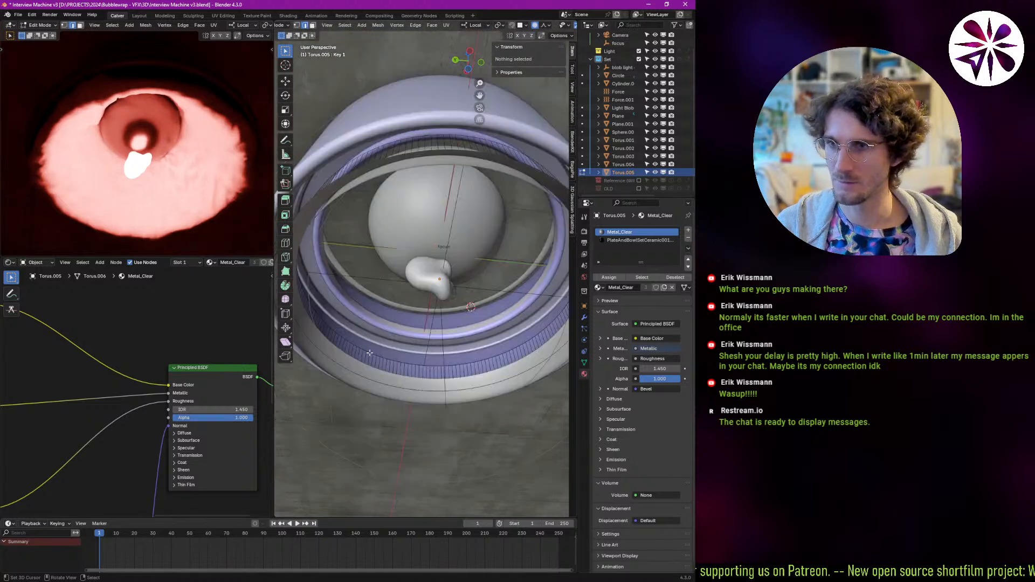
middle_click_drag(416, 343, 369, 357)
left_click(439, 311)
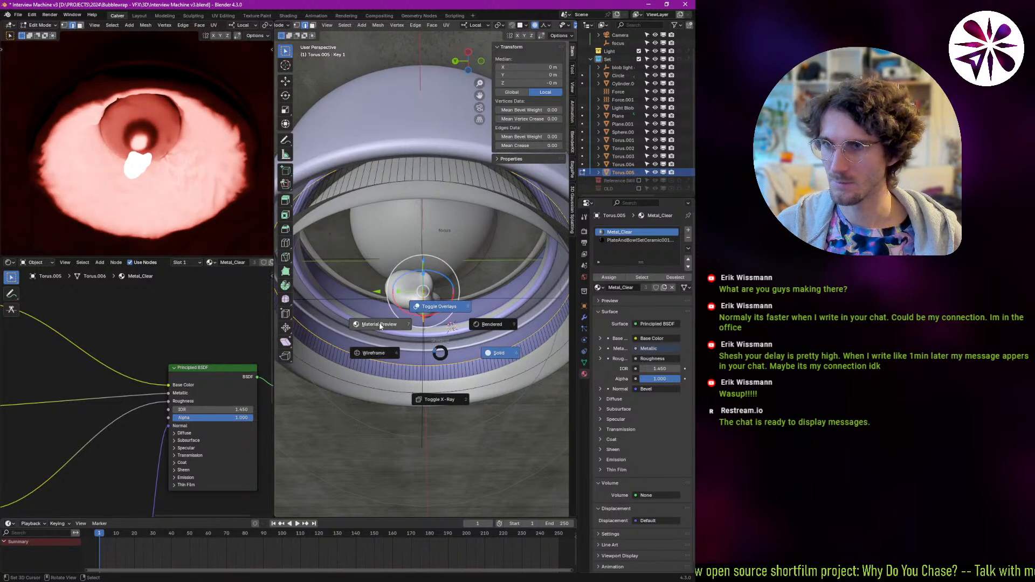
left_click(378, 324)
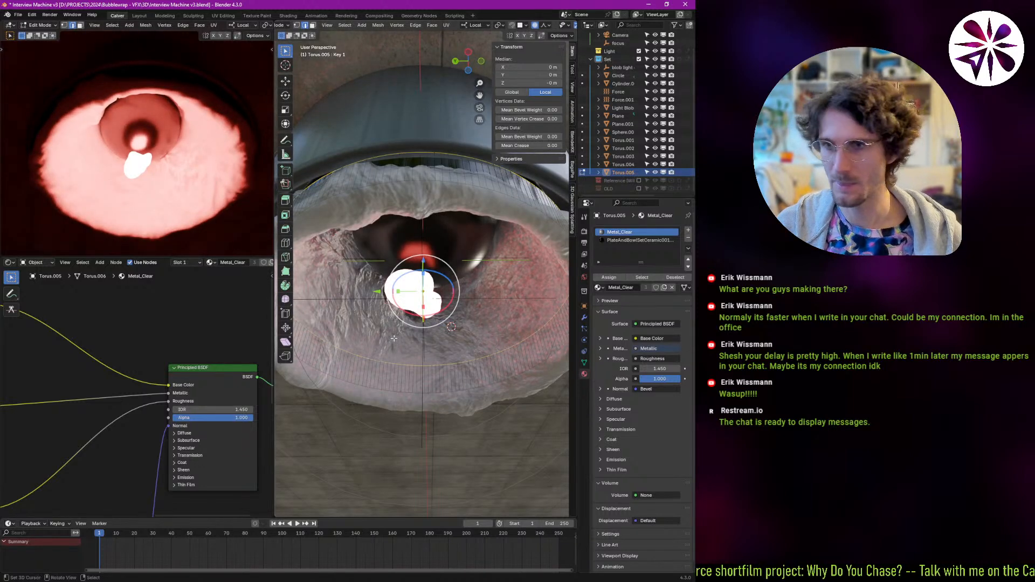
key("g")
key("x")
key("7")
right_click(398, 329)
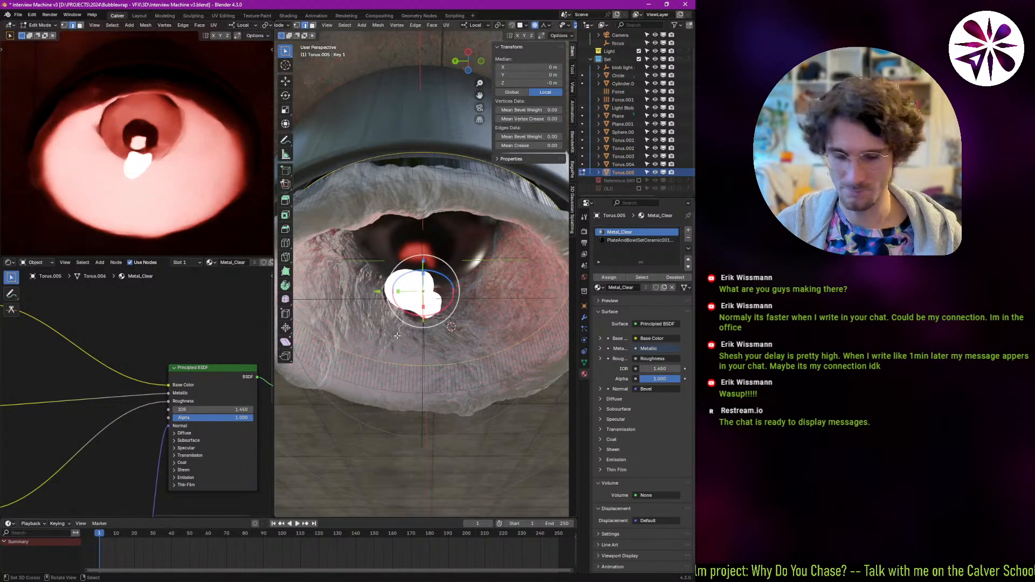
Turn off proportional editing, raise the selected edge loop about 0.5 m along its local Z axis and scale it.
key("o")
key("g")
key("z")
left_click(402, 298)
key("s")
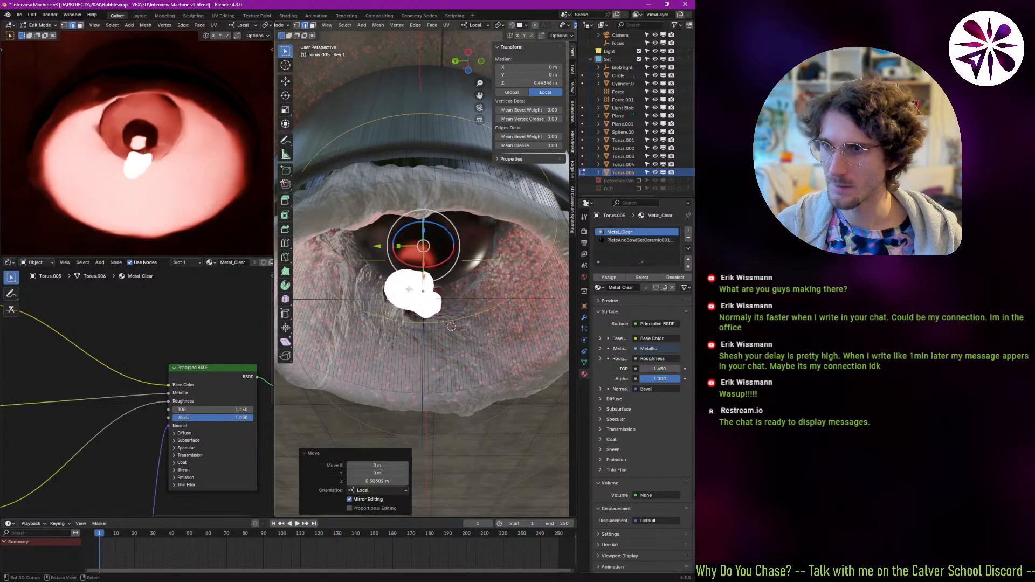
left_click(470, 321)
Select the bottom edge loop of Torus.005 and scale it around the ring's centre.
mouse_move(471, 320)
middle_mouse_down()
mouse_move(521, 333)
mouse_move(467, 329)
middle_mouse_up()
left_click(393, 377)
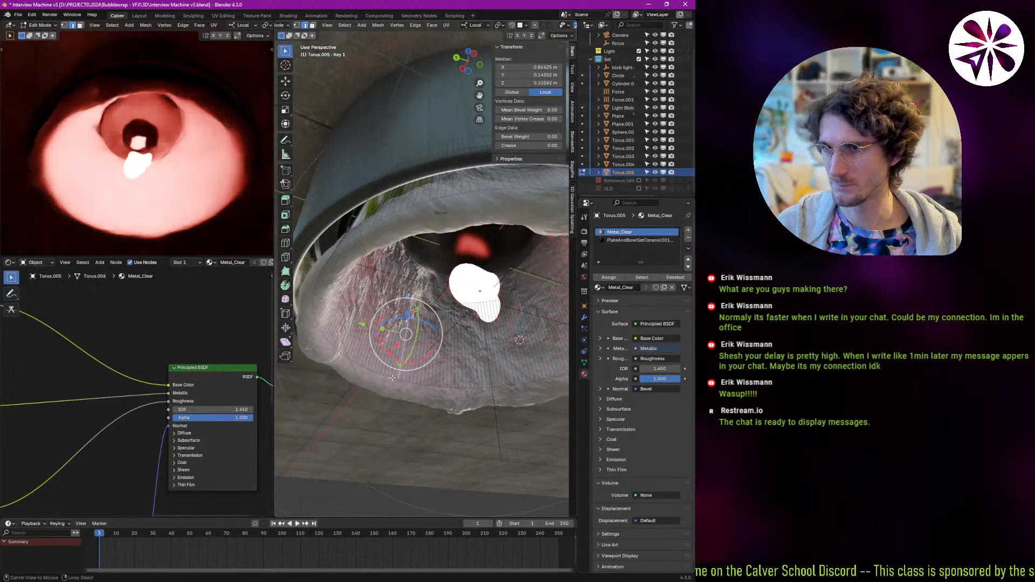
key("s")
left_click(417, 392)
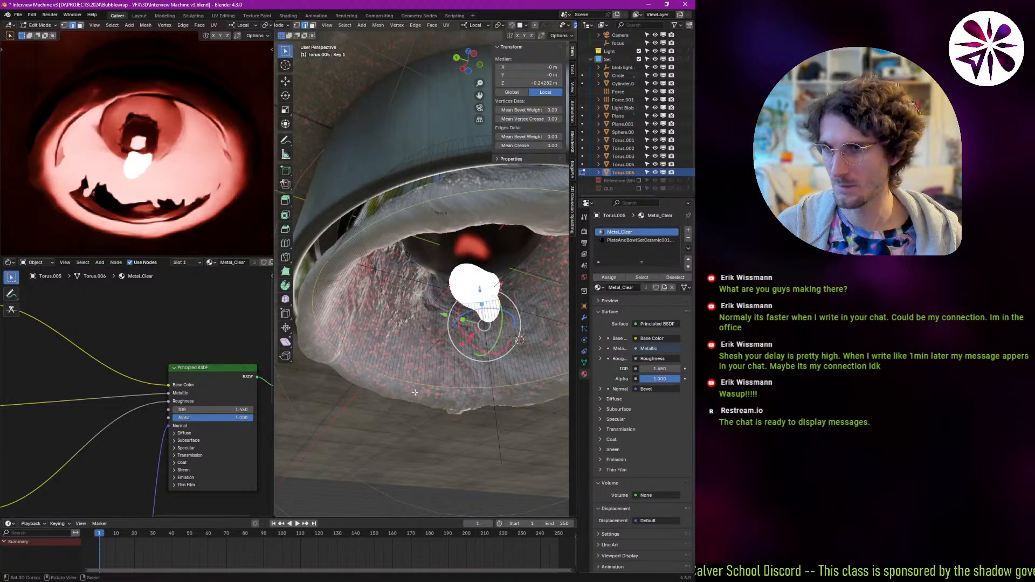
Return to Object Mode and play the animation to check the particle flow from the reshaped torus.
key("Tab")
key("space")
middle_click_drag(442, 345, 432, 312)
key("space")
key("space")
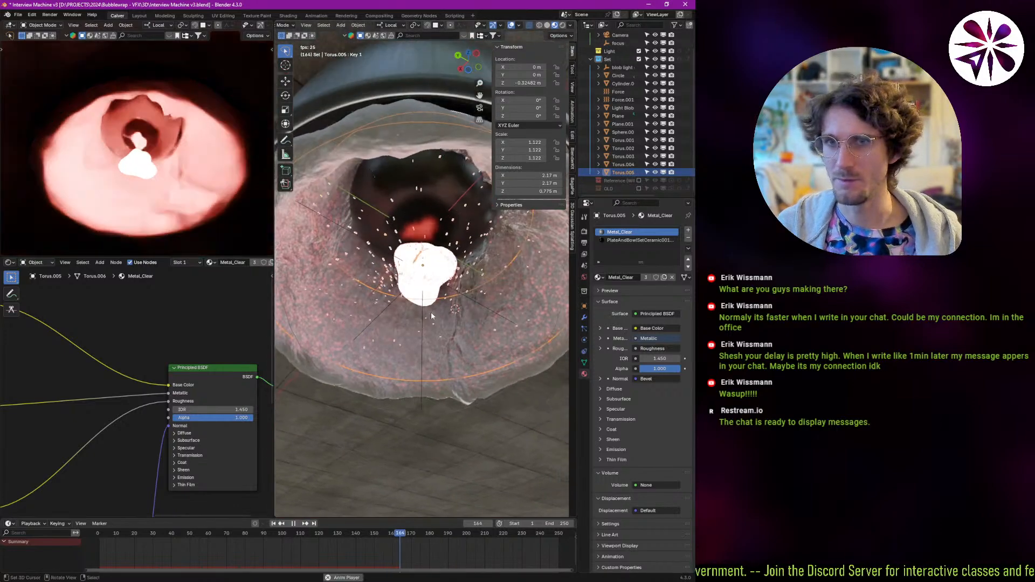
Return to the first frame and set the torus's particle system to 2500 particles with a render scale of 0.010.
left_click(584, 329)
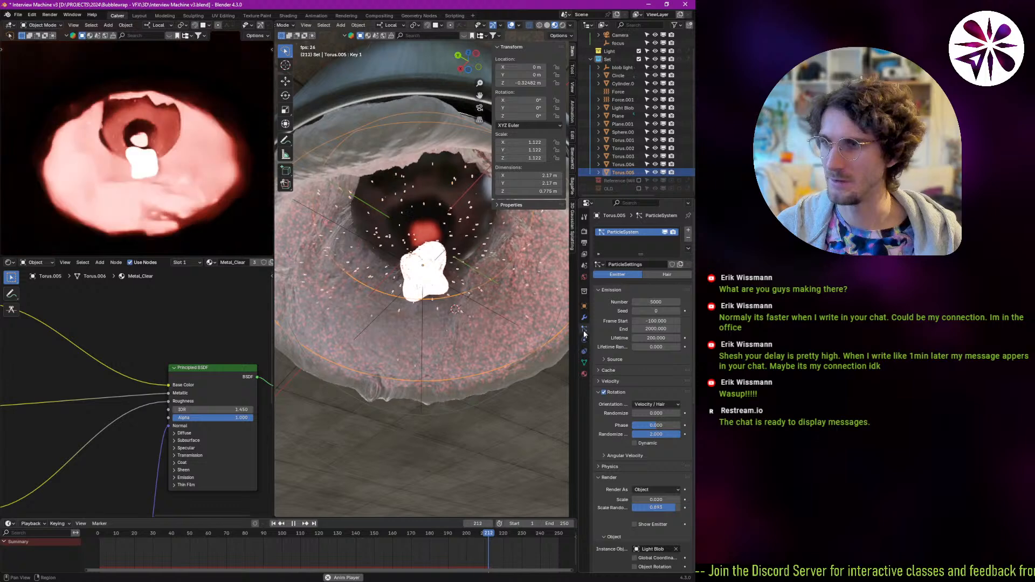
key("Escape")
left_click_drag(643, 302, 651, 302)
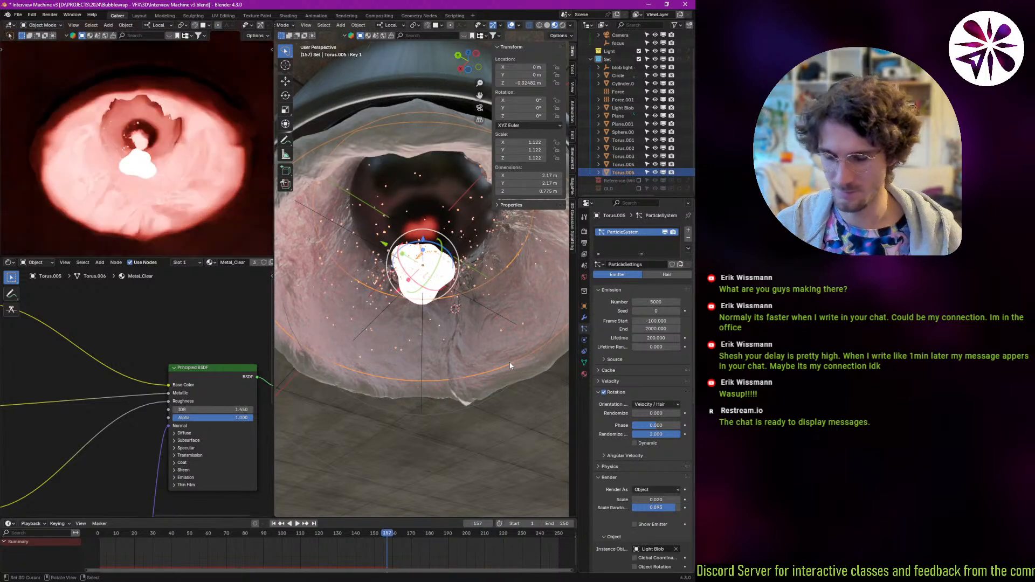
key("shift+Left")
scroll(661, 406, "down", 4)
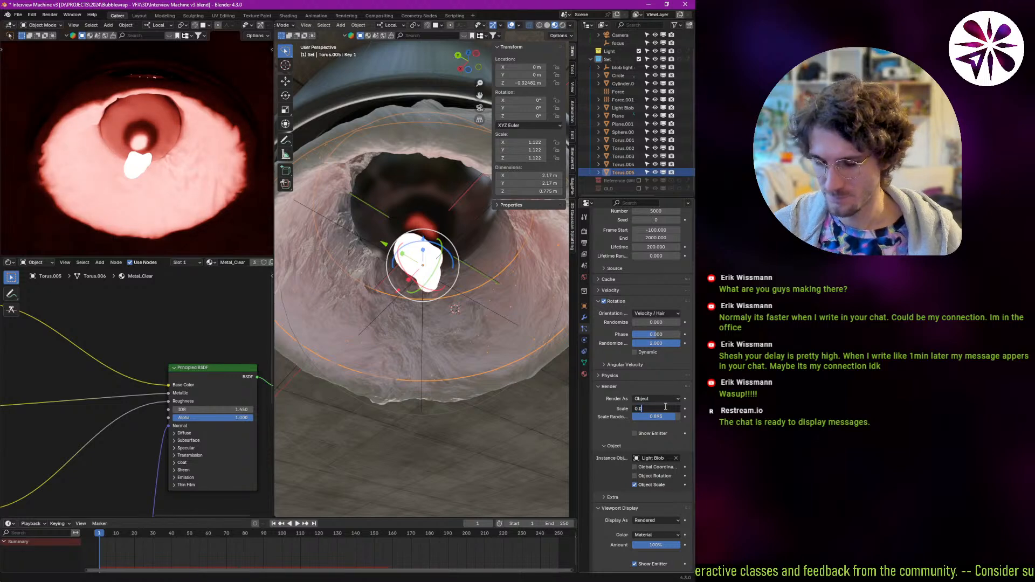
scroll(665, 350, "up", 4)
left_click(664, 303)
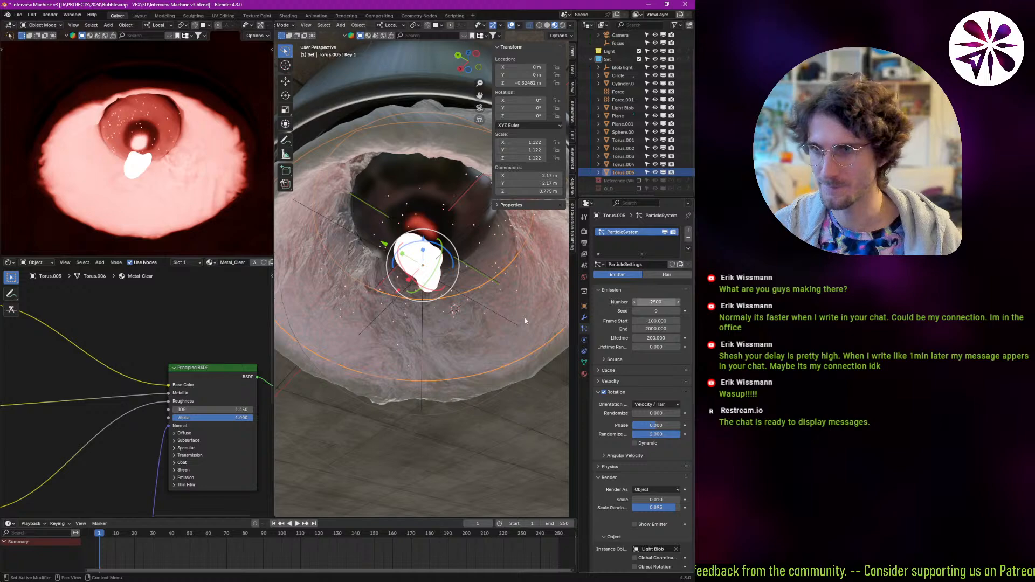
Play the animation and examine the smaller, sparser particles around the pupil from several angles.
key("space")
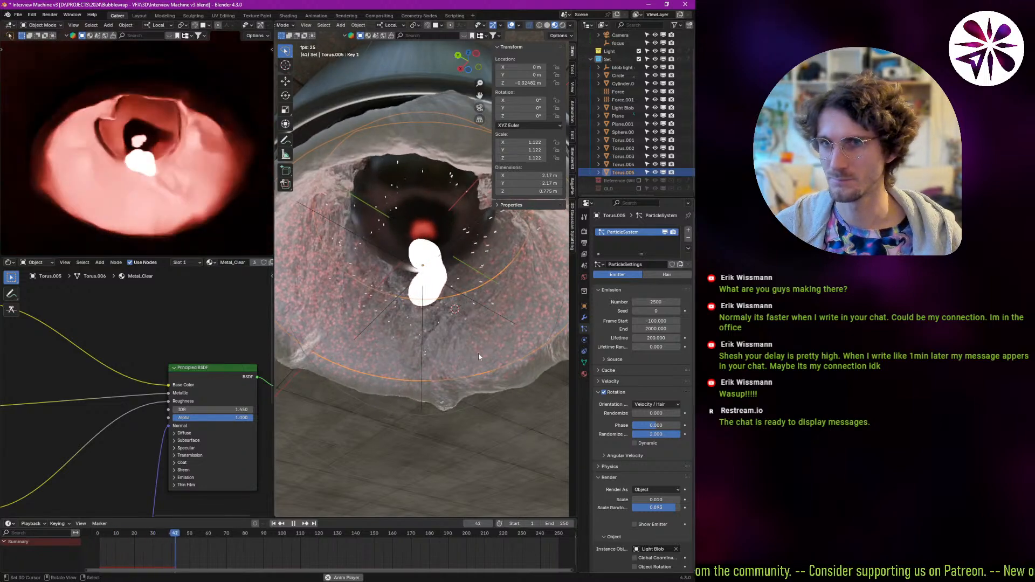
scroll(481, 341, "up", 2)
key("alt+a")
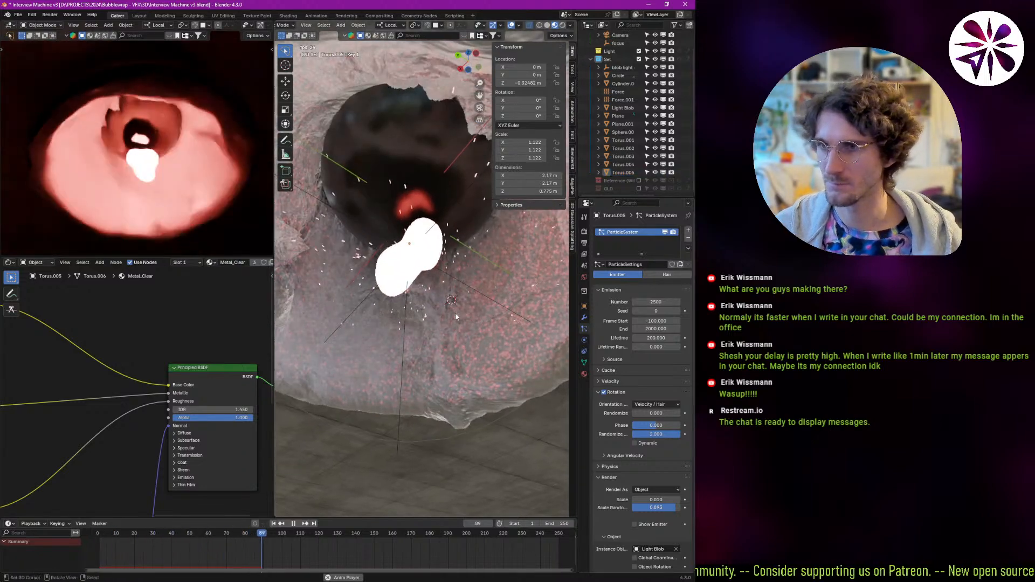
scroll(457, 317, "down", 3)
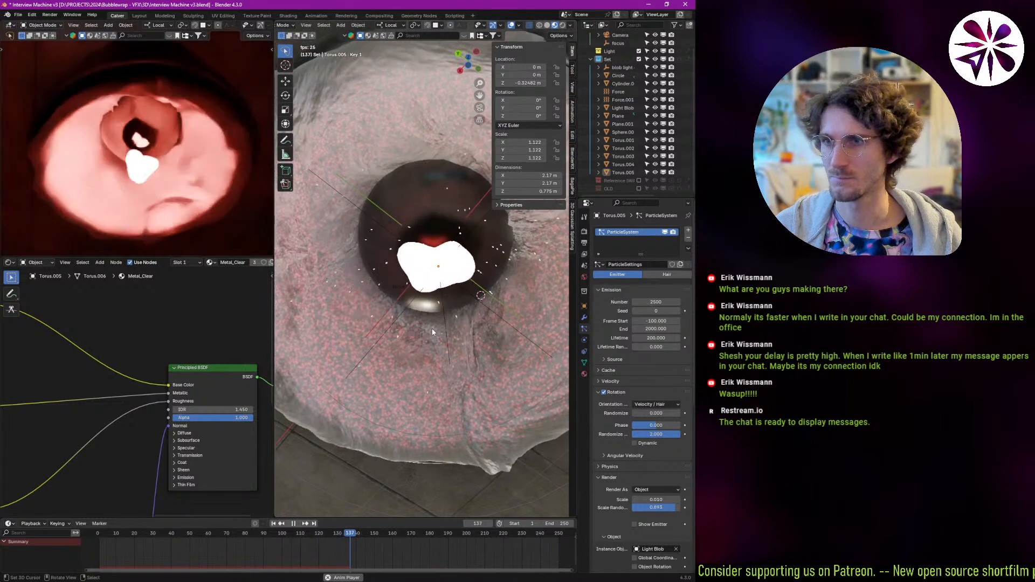
middle_click_drag(436, 358, 438, 349)
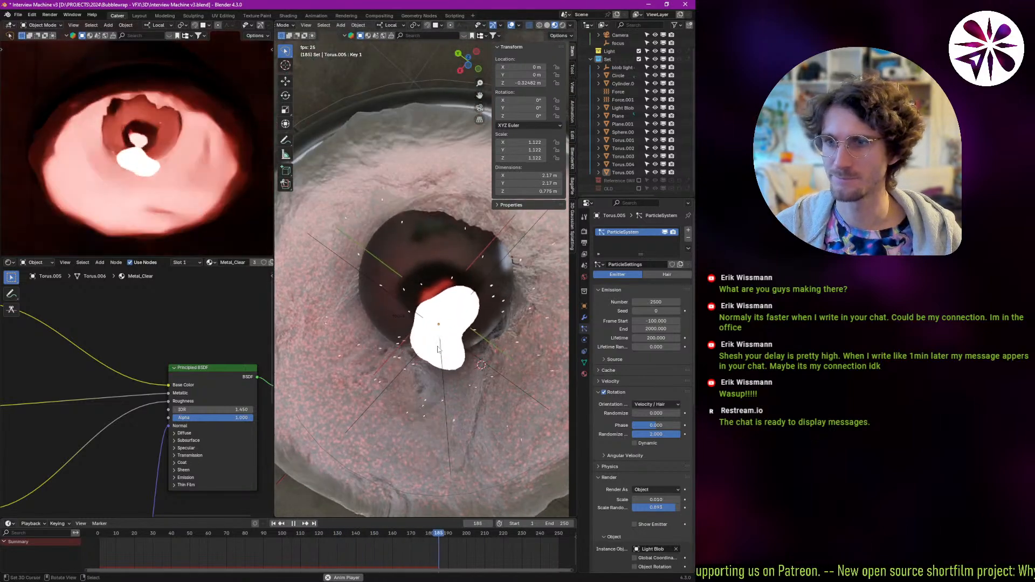
key("space")
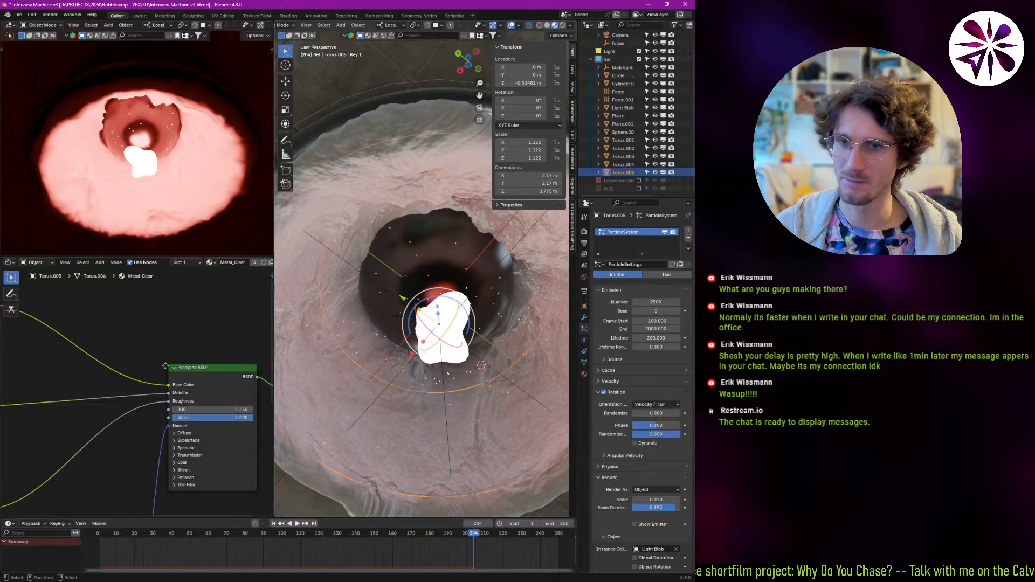
Select the organic tunnel cylinder and set its Principled BSDF to Metallic 0.691 and Roughness 0.155.
scroll(166, 366, "down", 4)
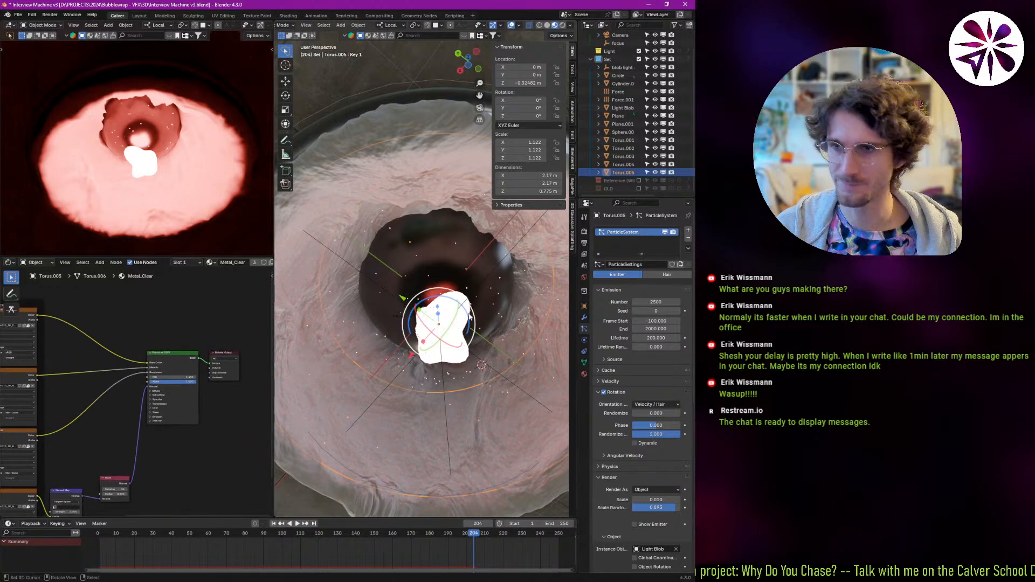
left_click(338, 151)
middle_click_drag(361, 190, 331, 283)
scroll(129, 327, "up", 5)
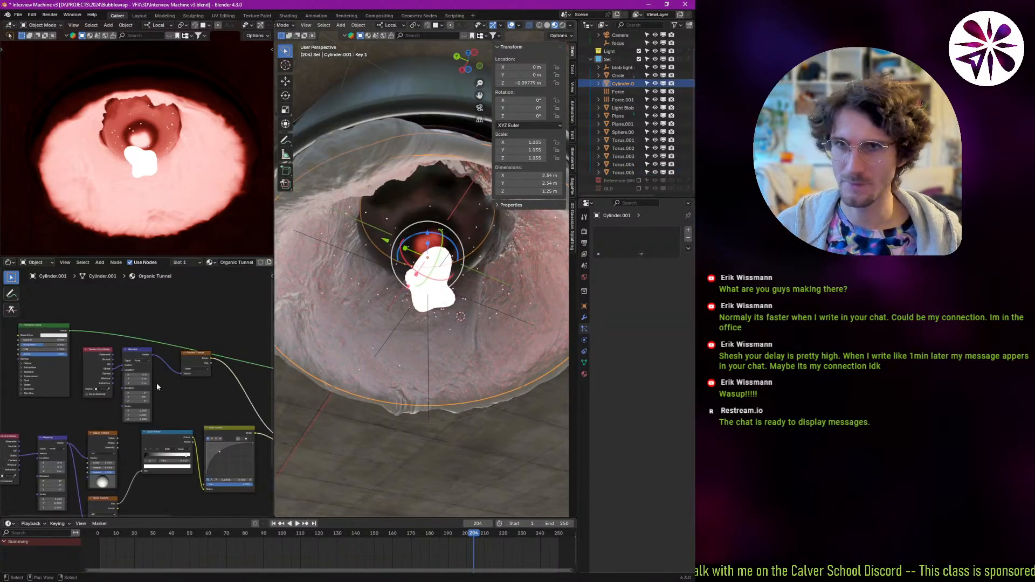
scroll(128, 327, "up", 2)
scroll(127, 337, "left", 4, "ctrl")
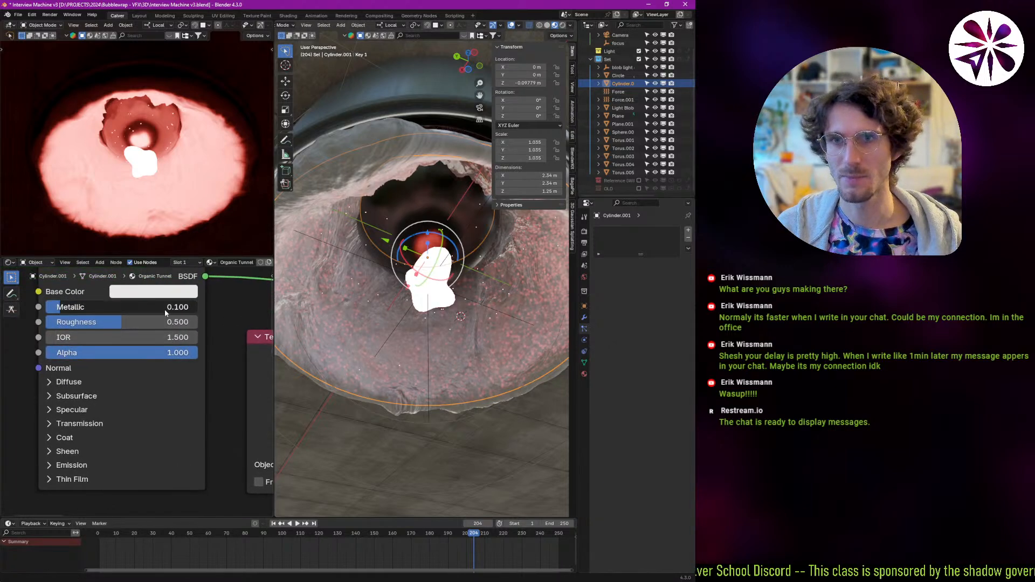
left_click_drag(165, 313, 96, 329)
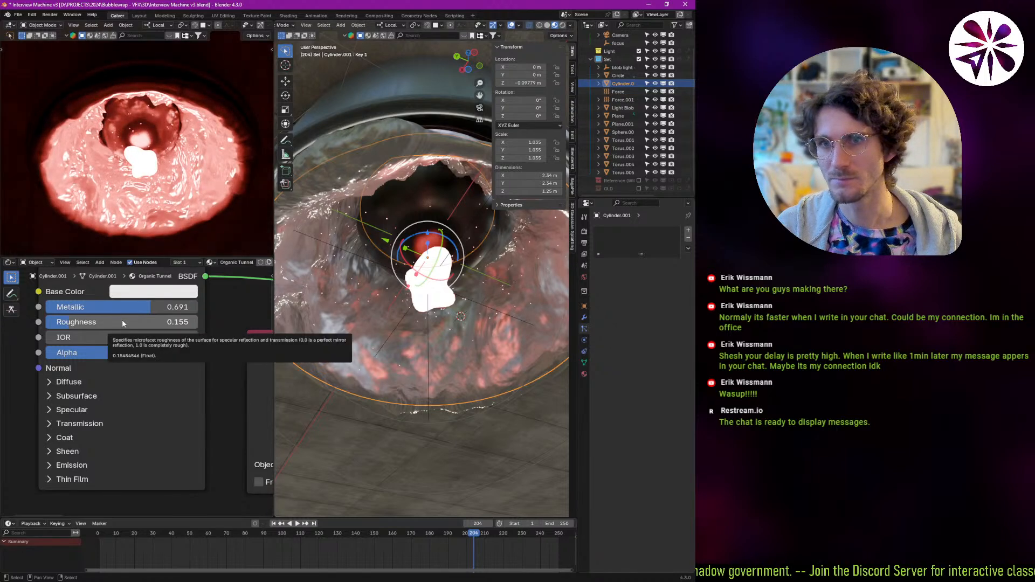
Set the Organic Tunnel material's diffuse roughness to 1.000, Metallic to 0.000 and main Roughness to 0.659.
left_click(69, 382)
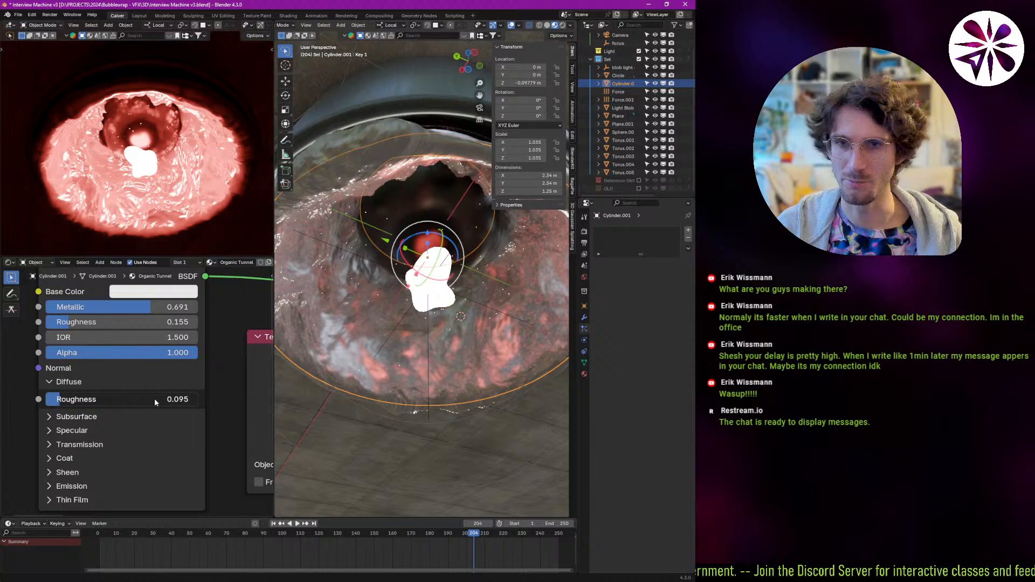
left_click_drag(154, 399, 290, 400)
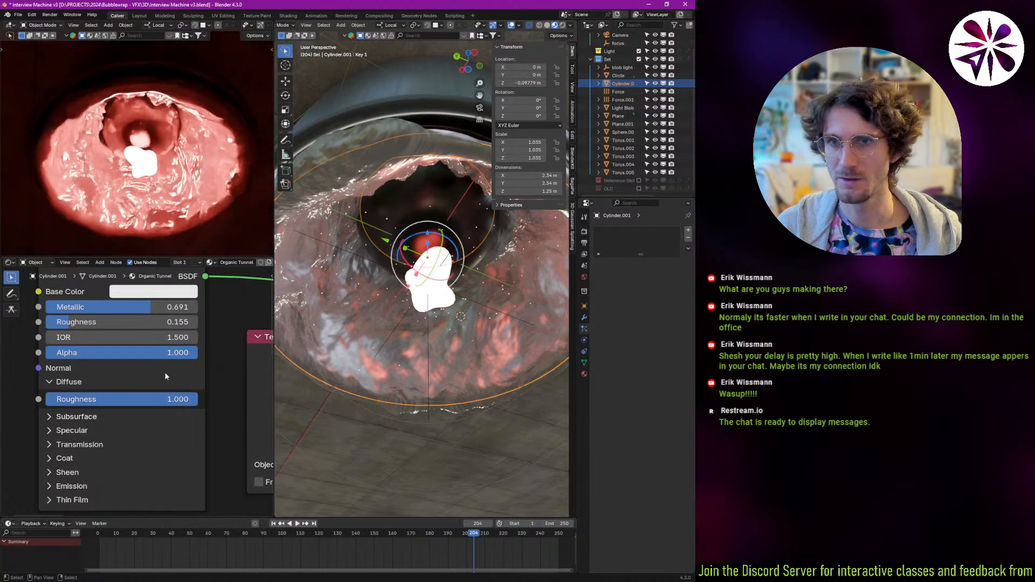
left_click_drag(152, 313, 76, 325)
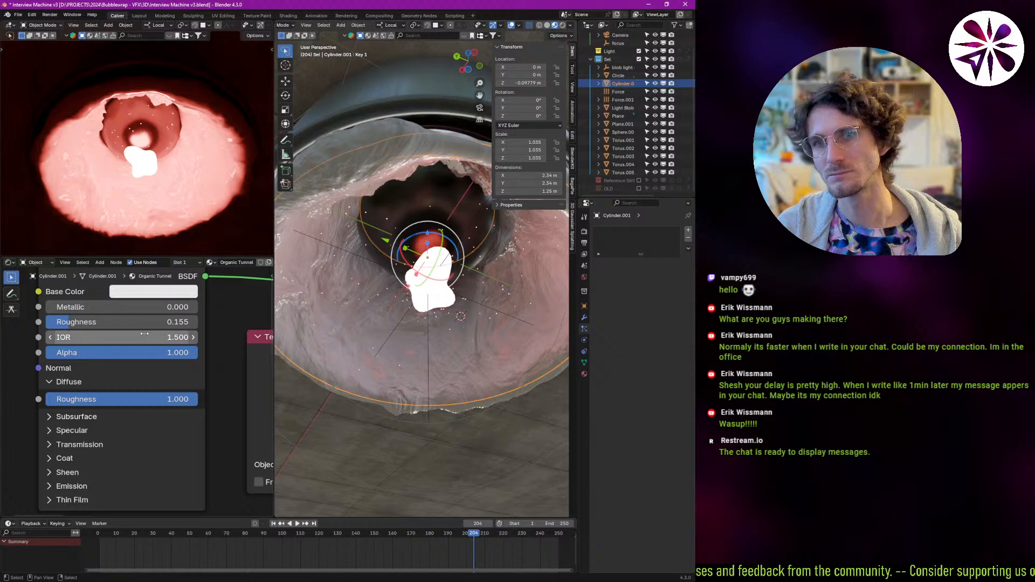
left_click_drag(168, 322, 191, 326)
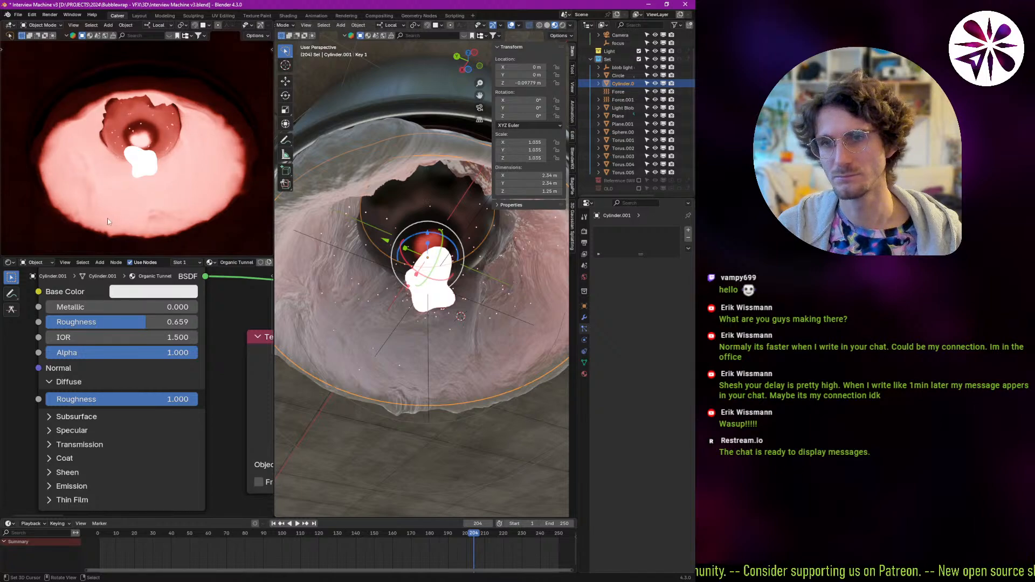
Play the animation close to the tunnel wall to examine its surface, and view the cylinder's Subdivision modifier settings.
middle_click_drag(337, 333, 354, 212, "ctrl")
middle_click_drag(326, 276, 358, 280)
key("space")
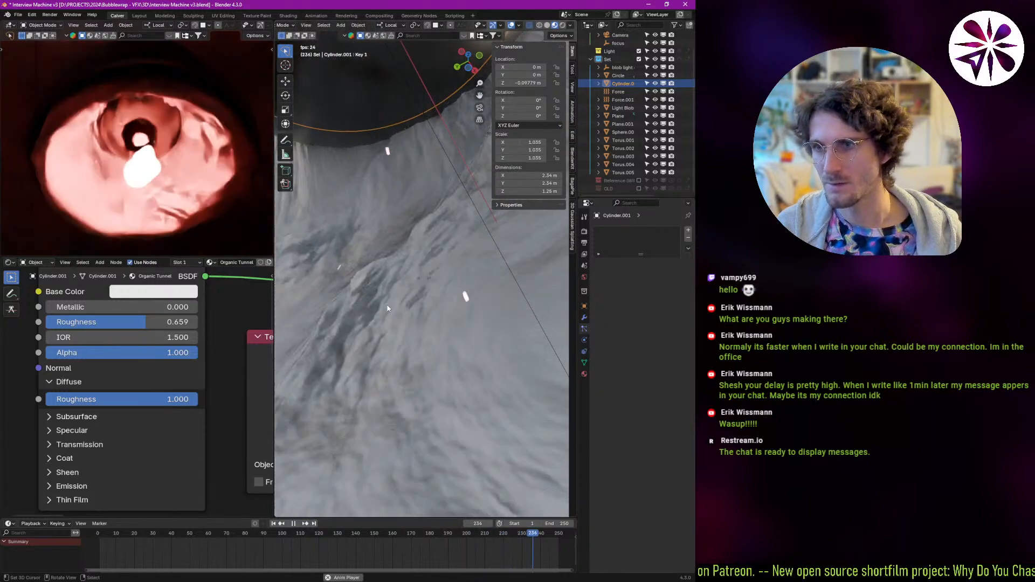
key("space")
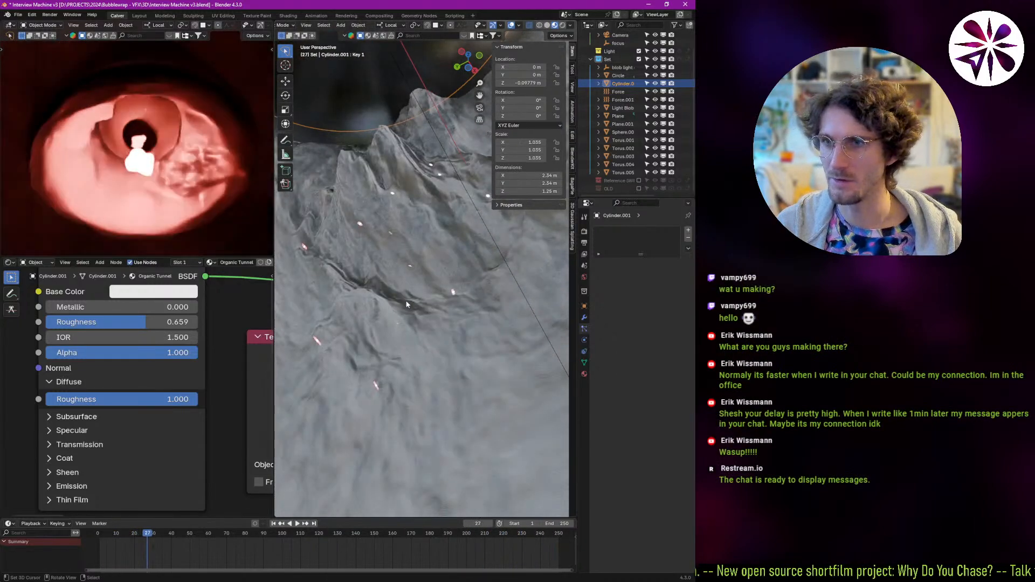
key("space")
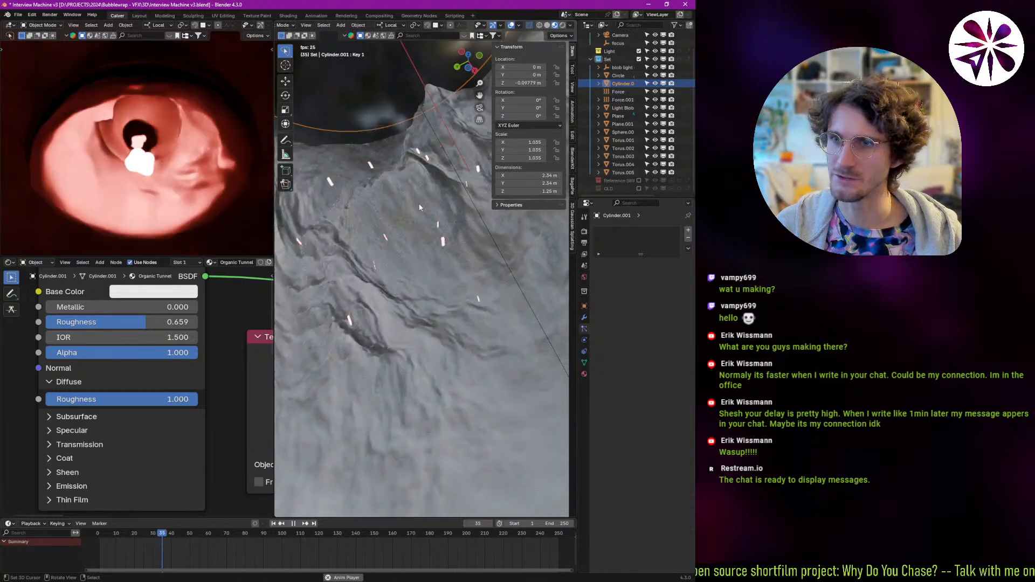
key("space")
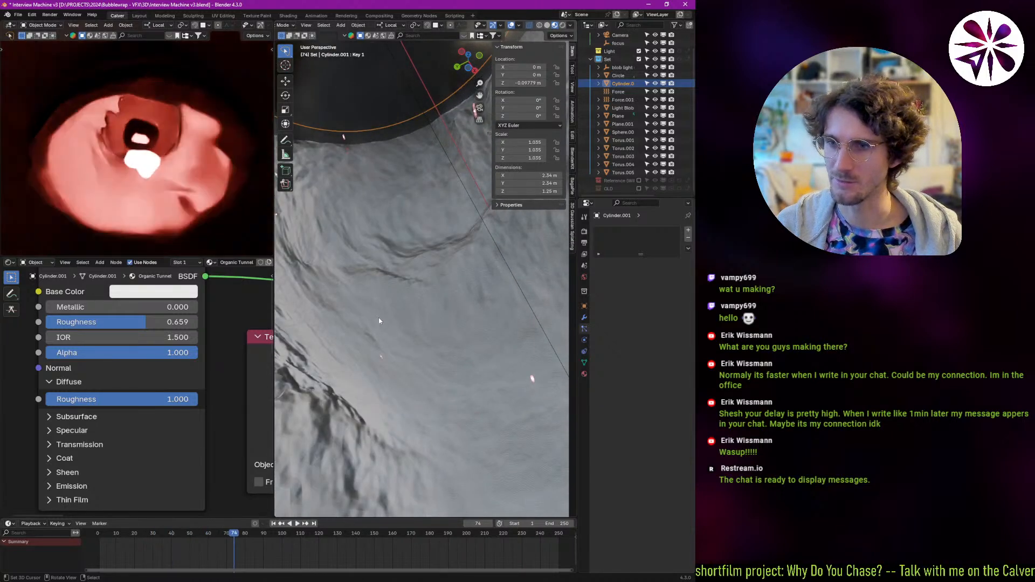
left_click(585, 318)
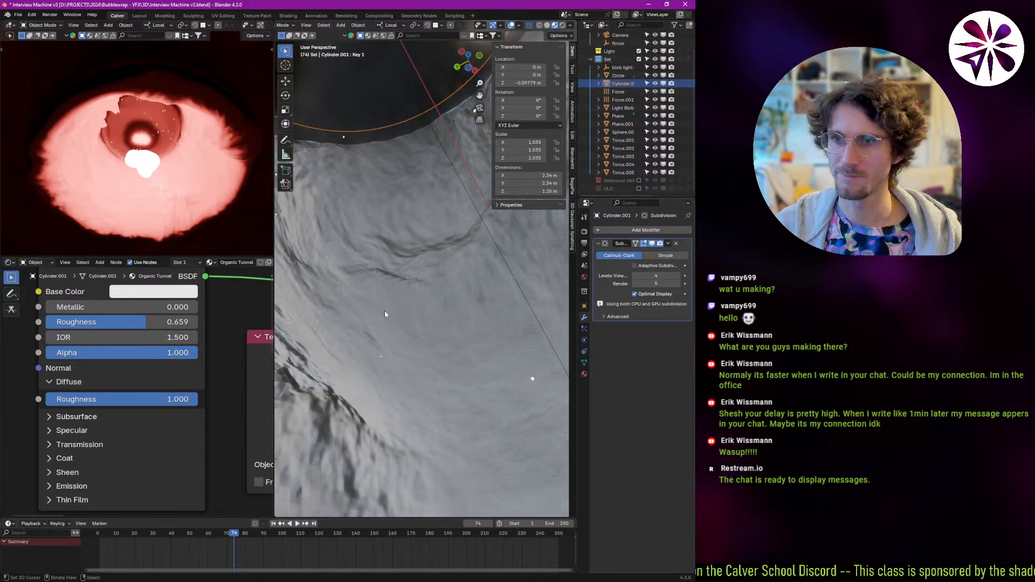
Darken the Organic Tunnel material's base color to a mid grey and view the whole eye machine.
left_click(189, 292)
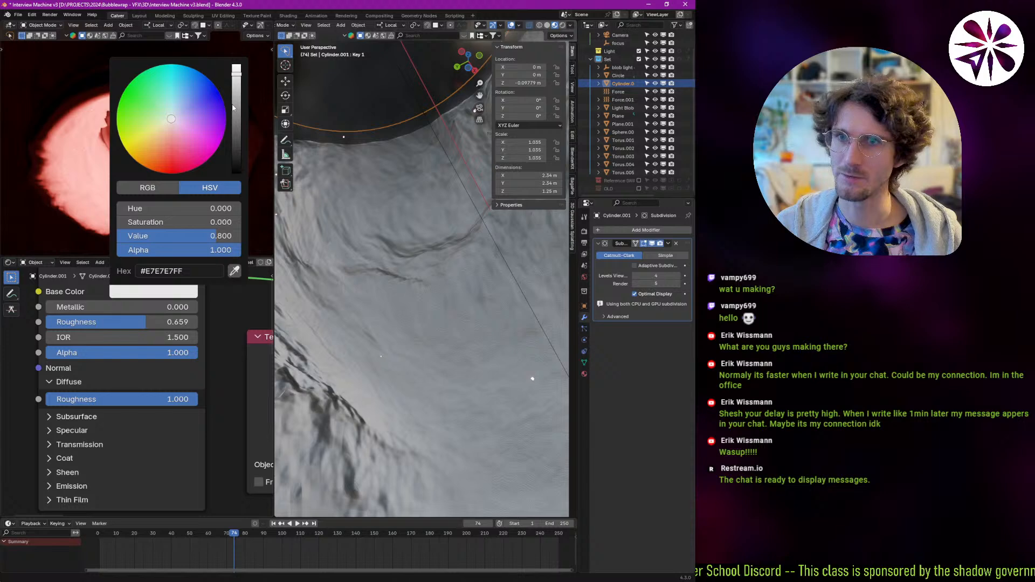
left_click_drag(233, 108, 236, 125)
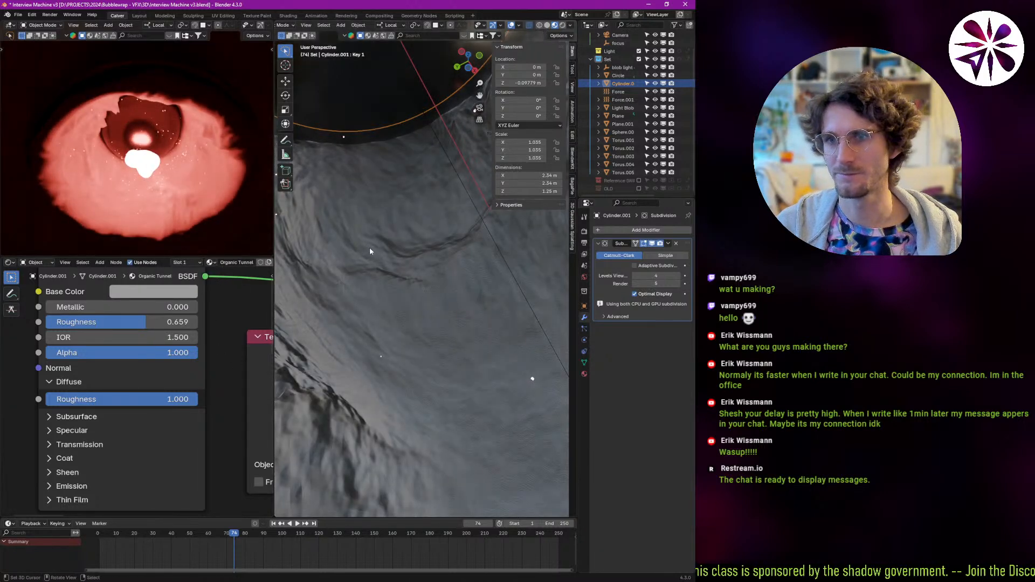
scroll(391, 251, "down", 5)
mouse_move(388, 240)
middle_mouse_down("shift")
mouse_move(419, 330)
mouse_move(383, 314)
middle_mouse_up("shift")
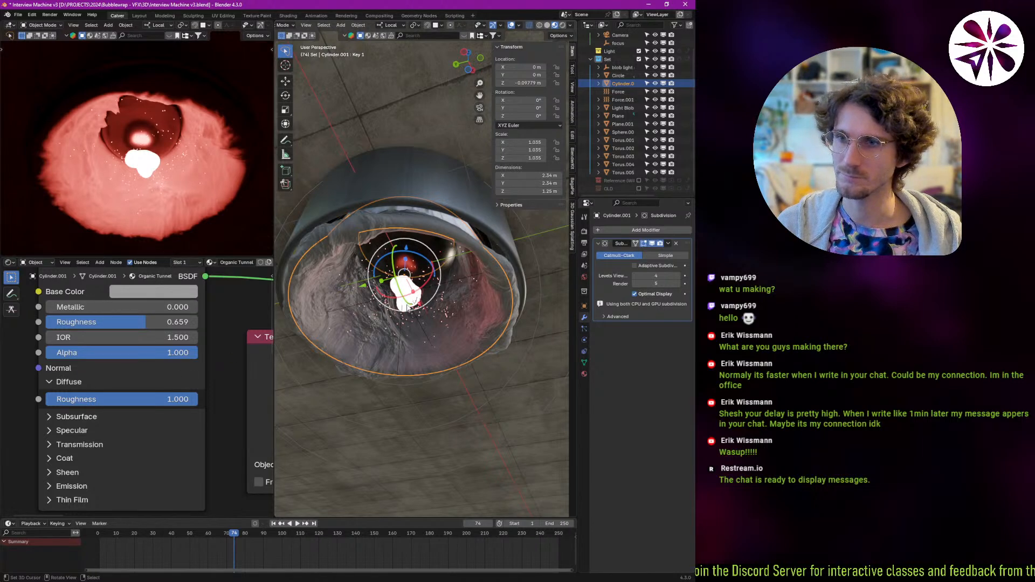
Select the glowing Light Blob and connect its blue RGB node to the material's Emission Color in place of the red one.
left_click(408, 309)
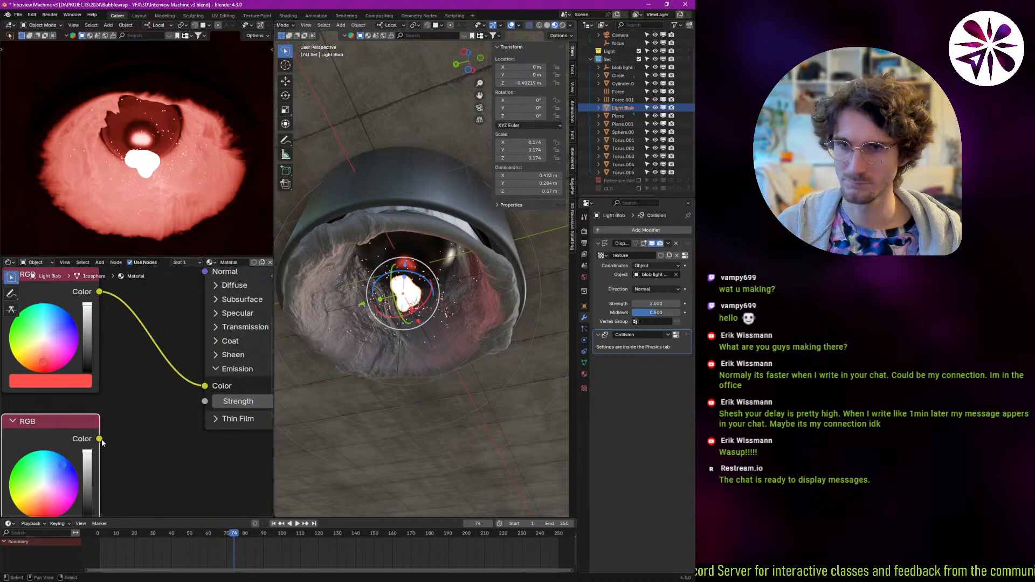
left_click_drag(207, 389, 205, 386)
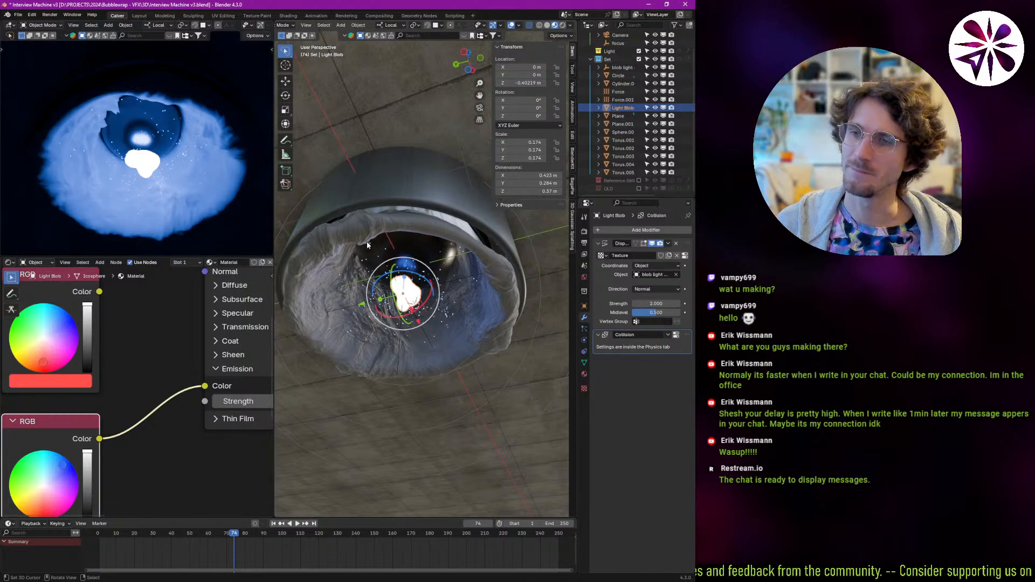
Shift the concrete floor plane below the machine up and down along Z, leaving it at about -4.08 m.
middle_click_drag(367, 245, 401, 276)
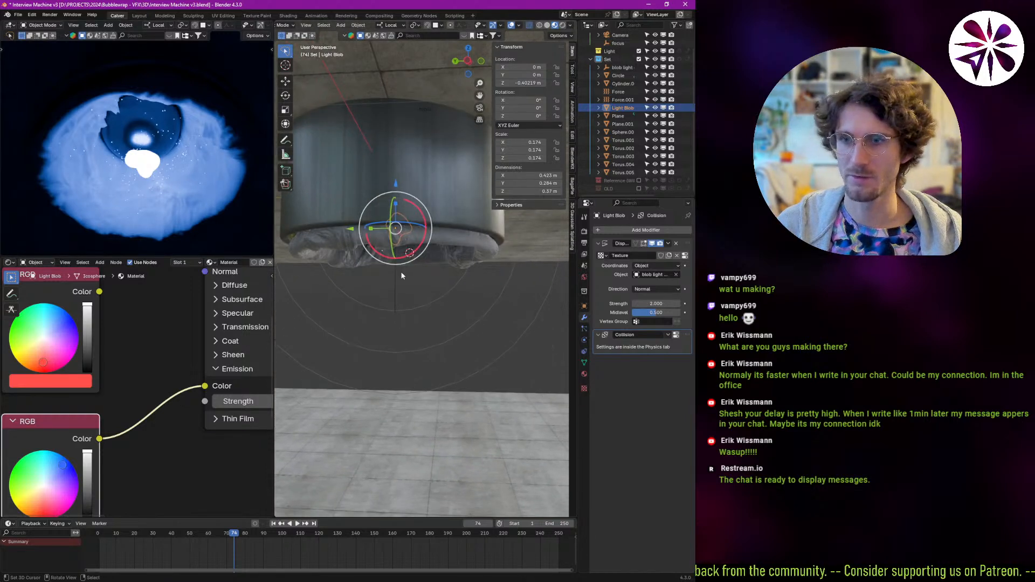
left_click(401, 276)
key("g")
key("z")
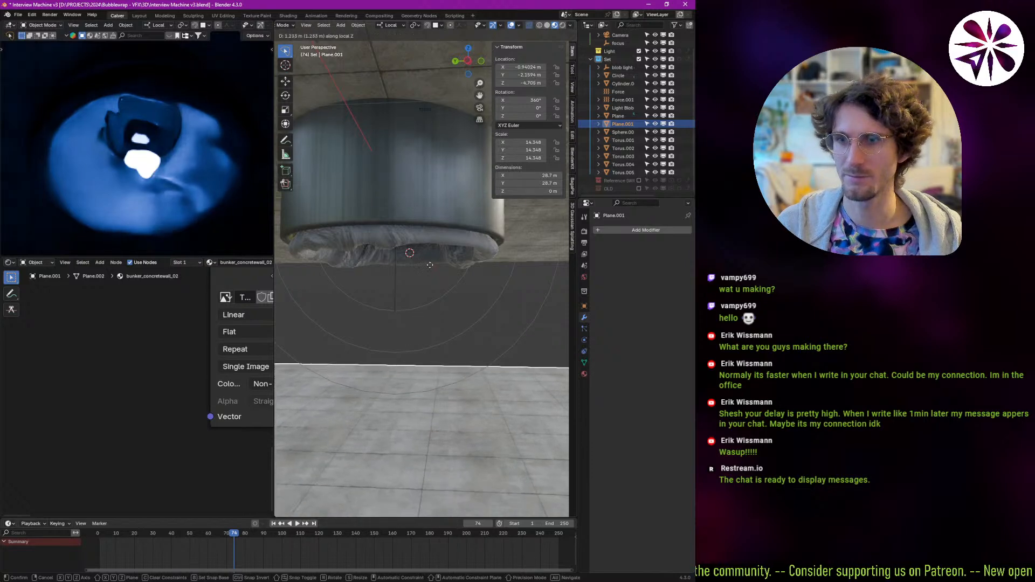
left_click(413, 300)
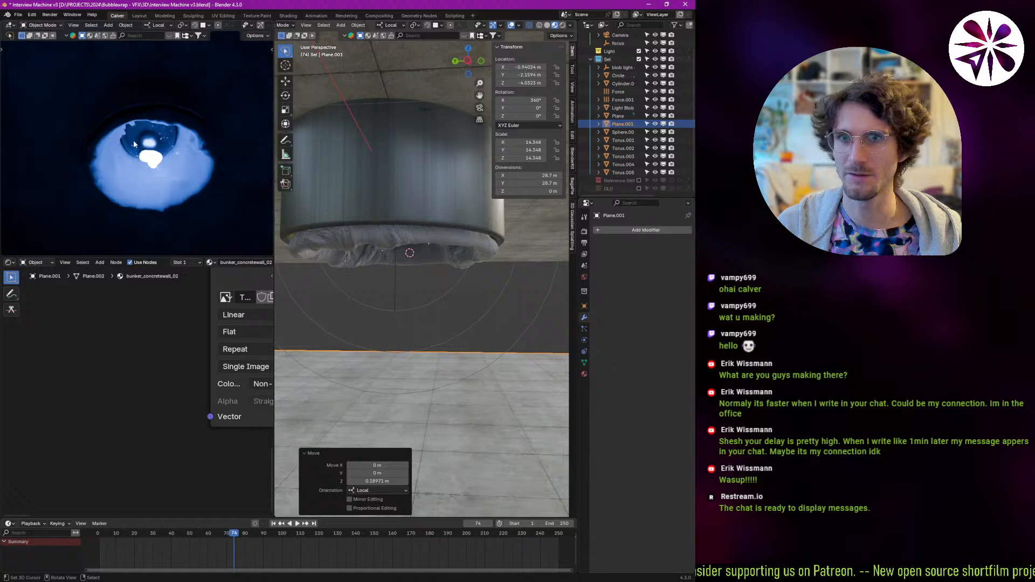
key("g")
key("z")
left_click(439, 248)
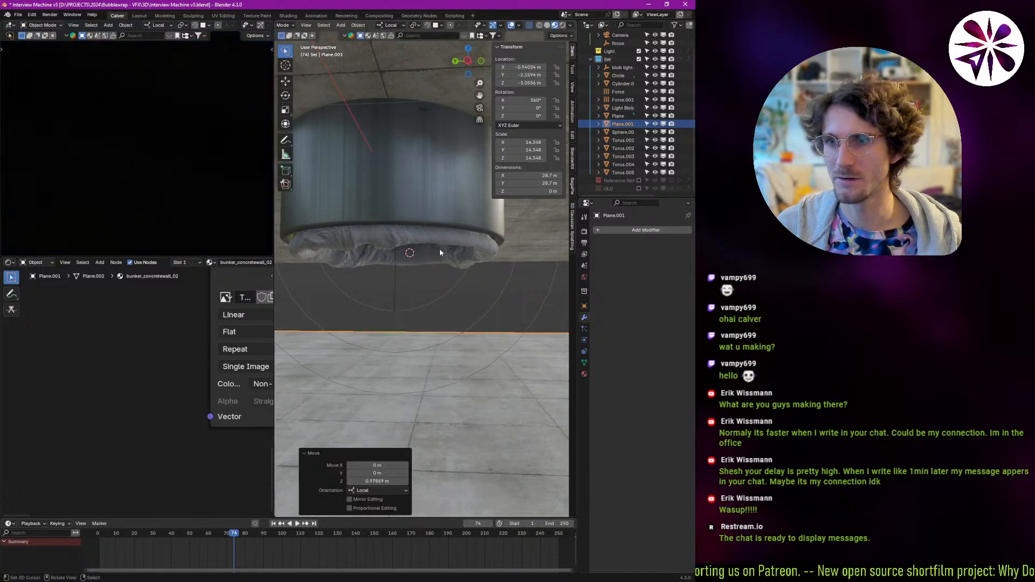
key("g")
key("z")
left_click(416, 248)
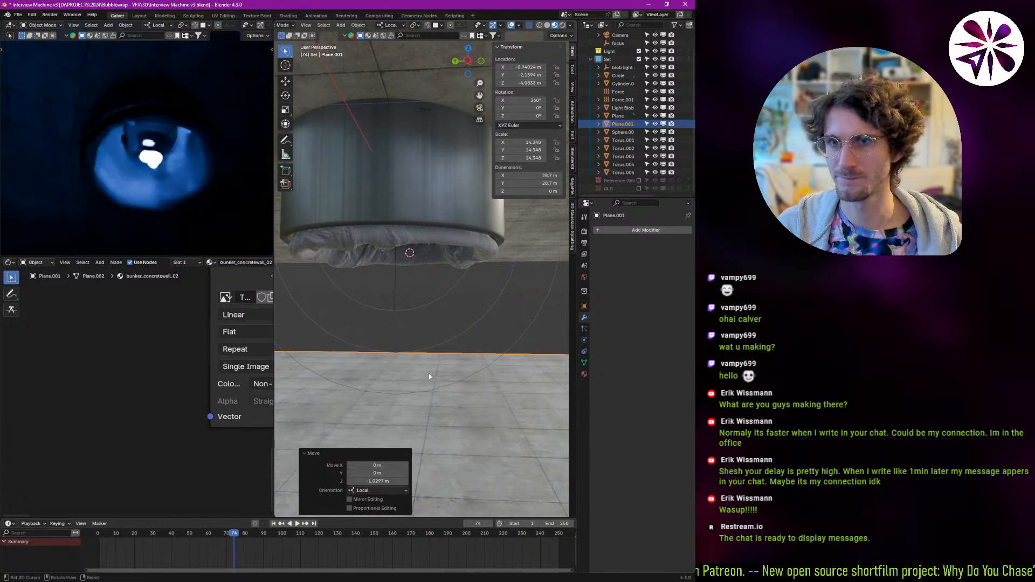
Set the Light Blob material's Emission Strength to 300.
middle_click_drag(416, 248, 374, 199)
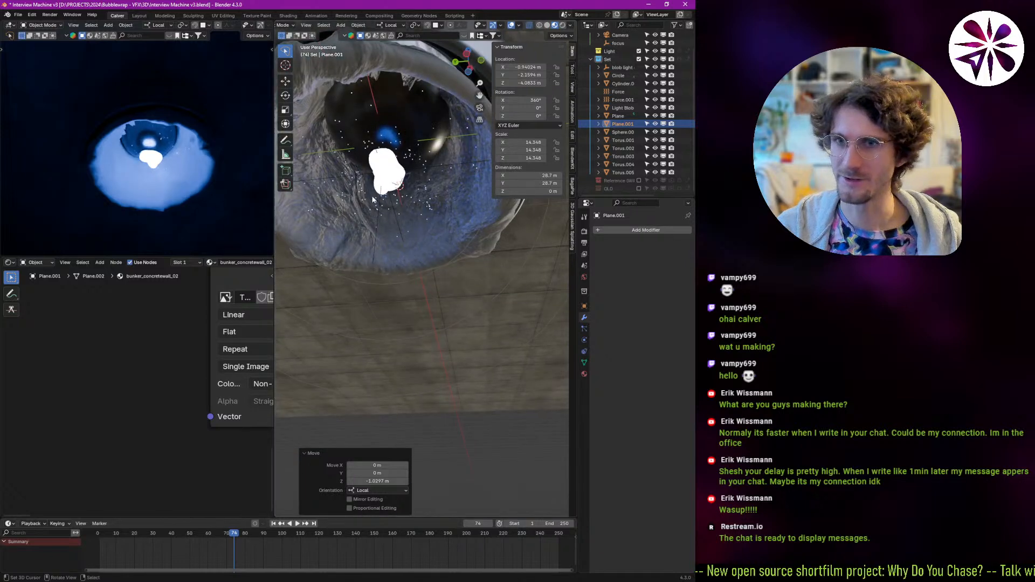
left_click(384, 190)
left_click(402, 189)
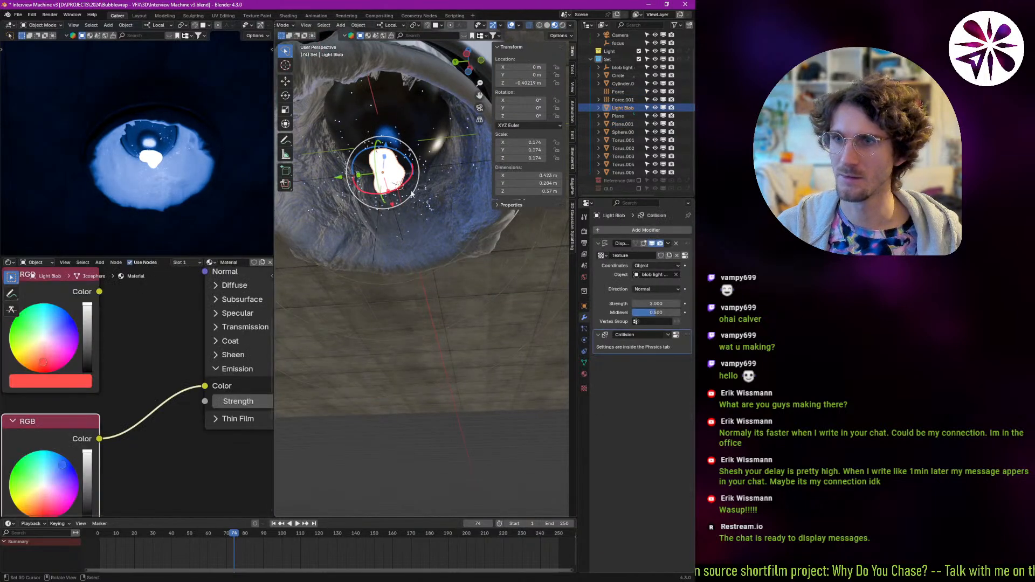
middle_click_drag(259, 394, 160, 399)
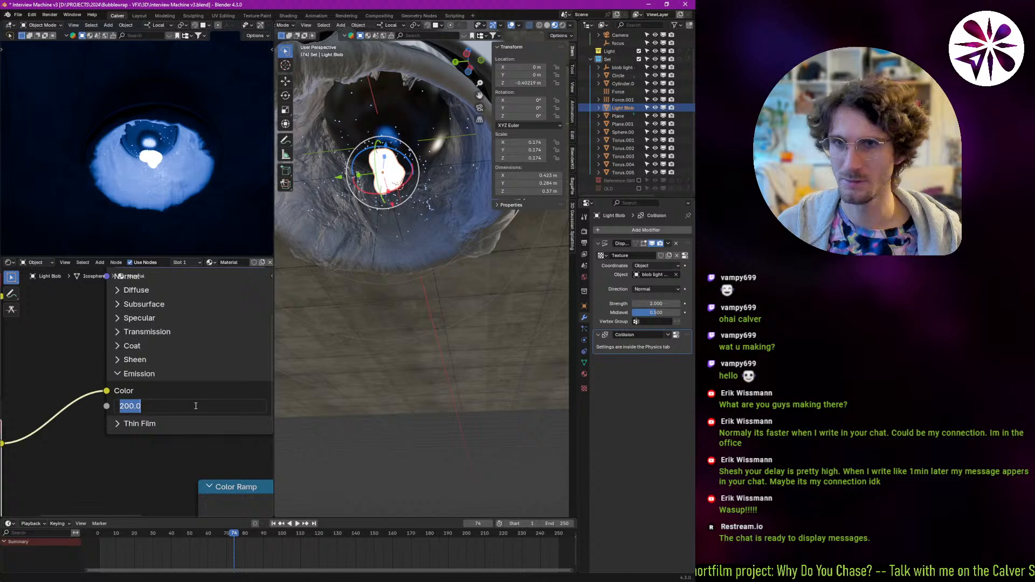
key("Return")
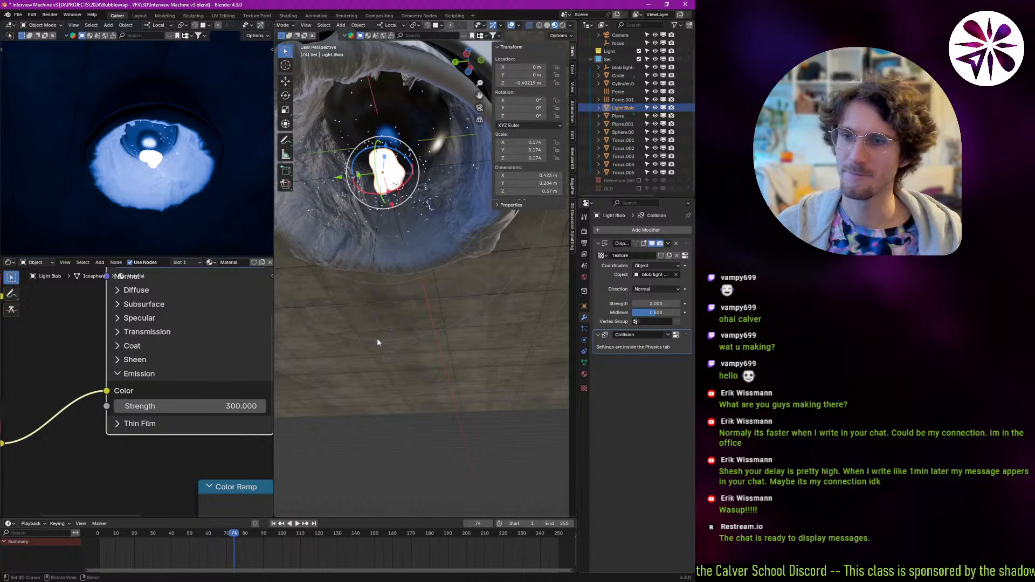
Lower the concrete floor plane along Z to about -4.78 m.
middle_click_drag(377, 342, 429, 300)
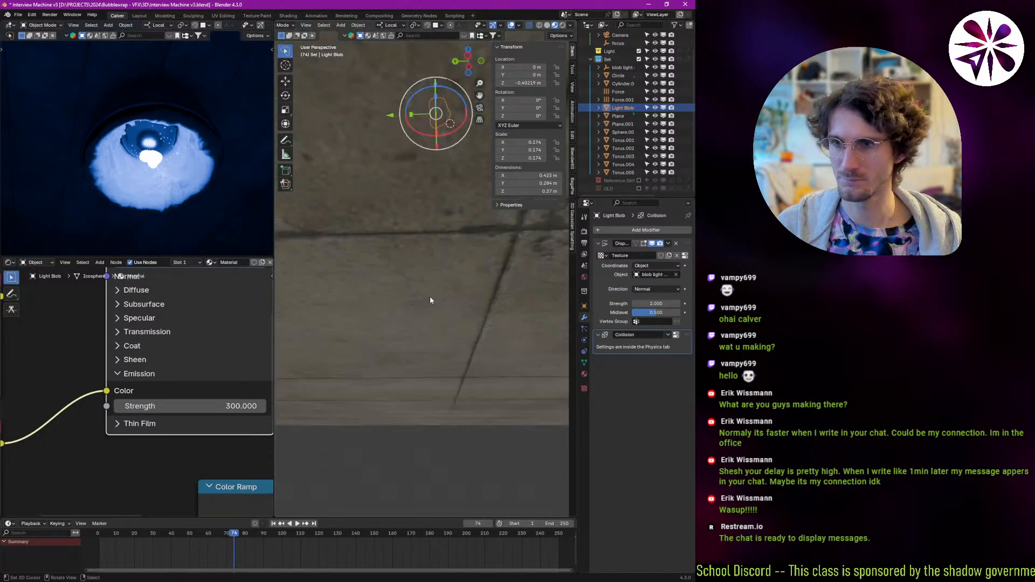
middle_click_drag(412, 383, 403, 424)
left_click(393, 448)
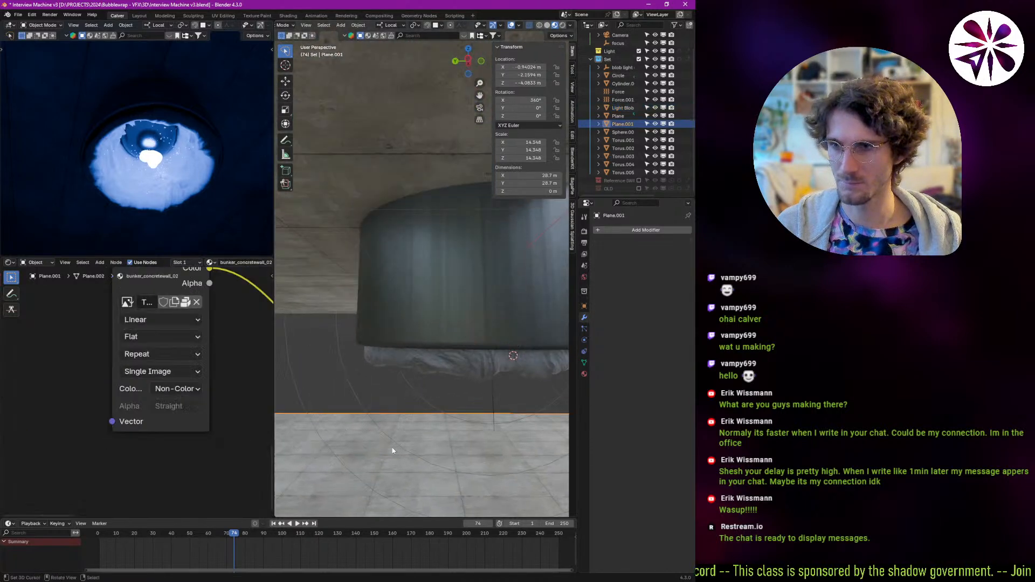
key("g")
key("z")
left_click(450, 440)
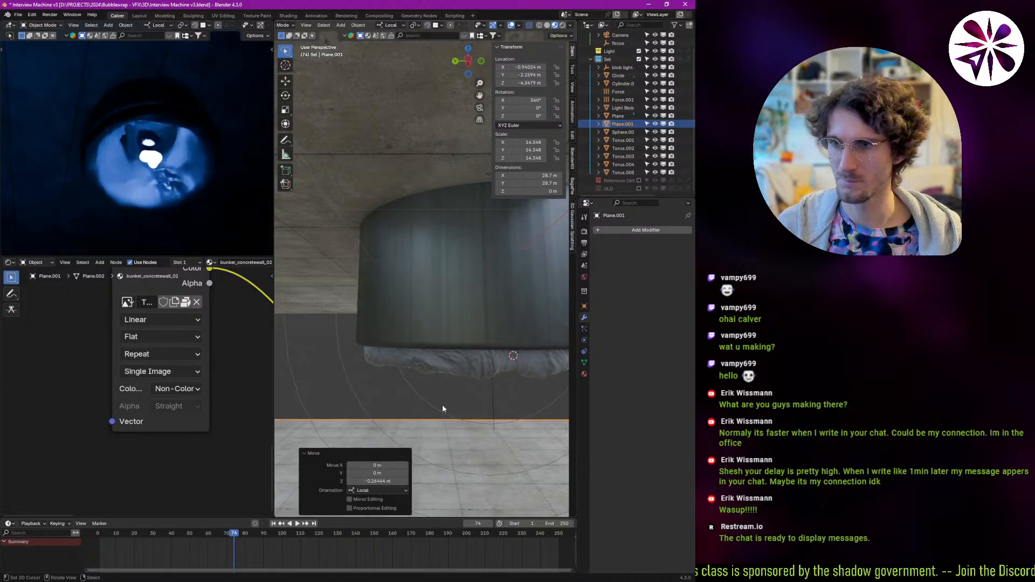
middle_click_drag(444, 407, 412, 351, "ctrl")
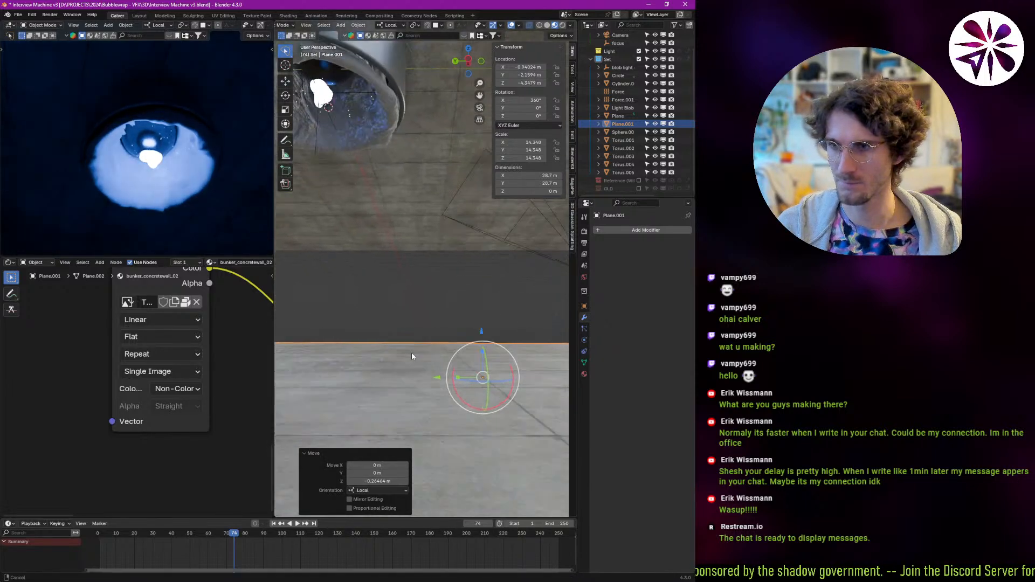
key("g")
key("z")
left_click(404, 397)
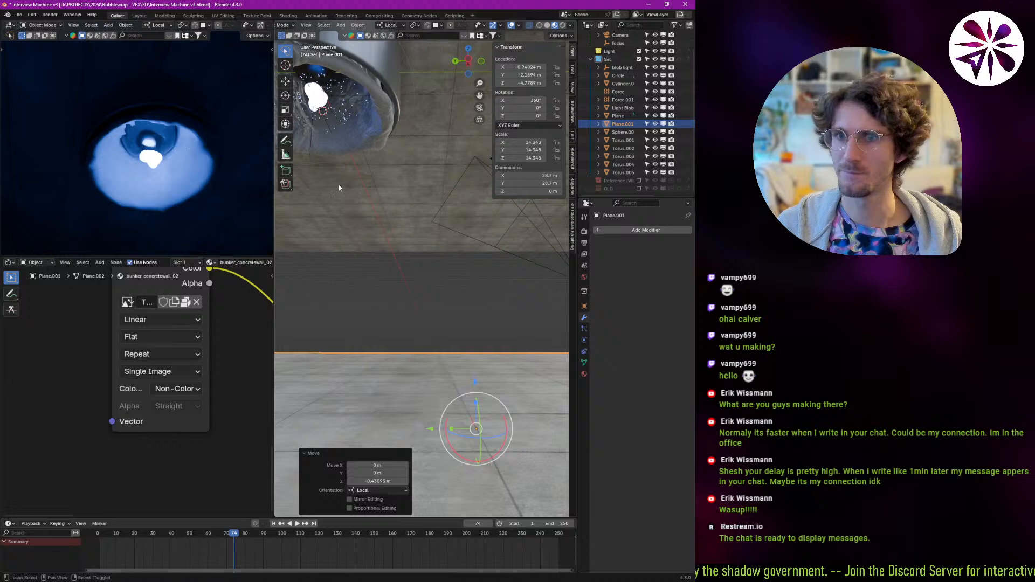
Enable the OLD collection and move its glass sphere disc away from the eye opening.
middle_click_drag(338, 183, 463, 225, "shift")
left_click(639, 188)
right_click(454, 313)
key("g")
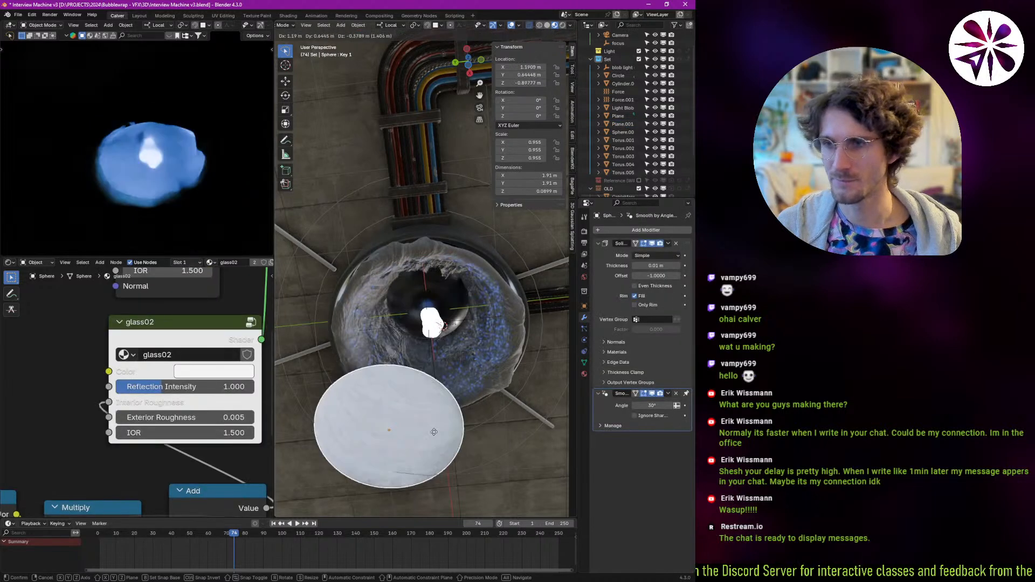
left_click(395, 410)
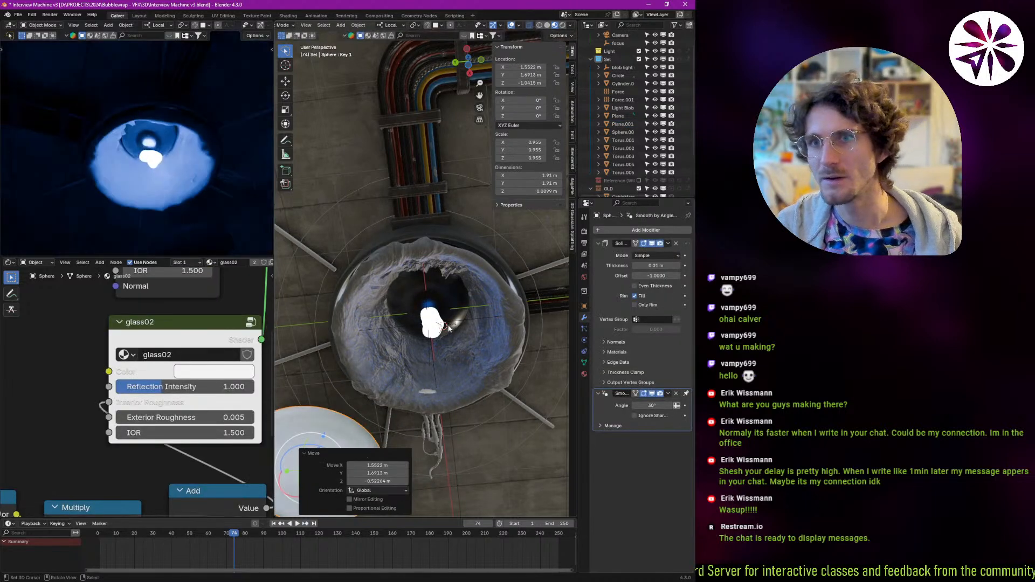
mouse_move(424, 346)
middle_mouse_down()
mouse_move(427, 374)
mouse_move(419, 343)
middle_mouse_up()
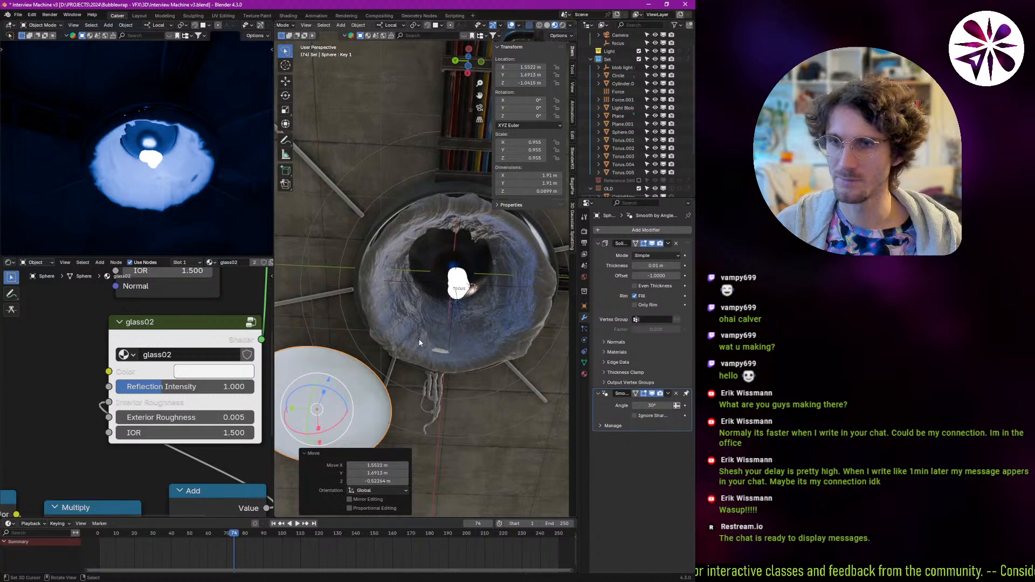
Recenter the glass disc on the eye, lower it to about -0.85 m in Z and scale it down to 0.778.
key("ctrl+z")
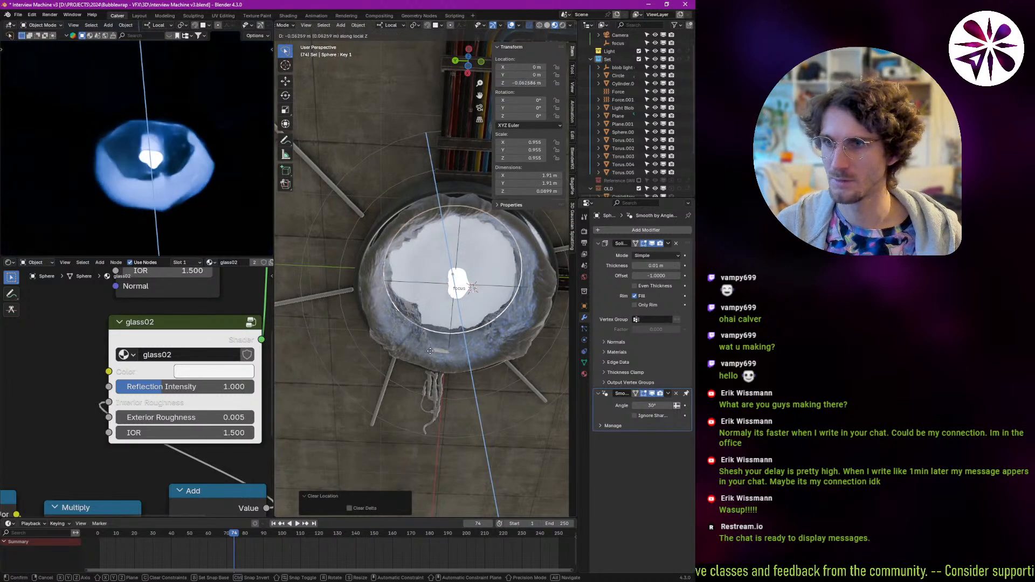
key("ctrl+shift+z")
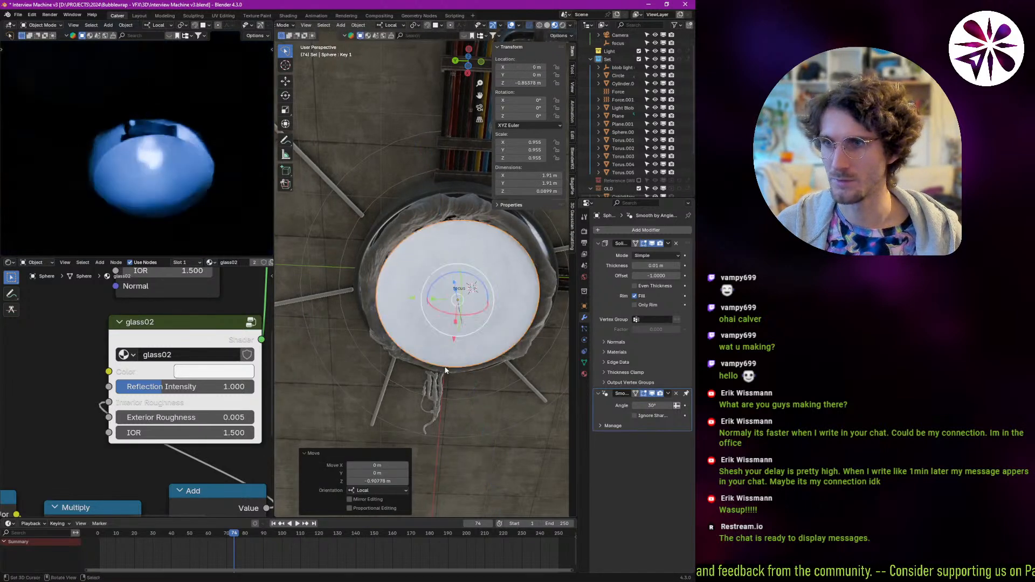
key("s")
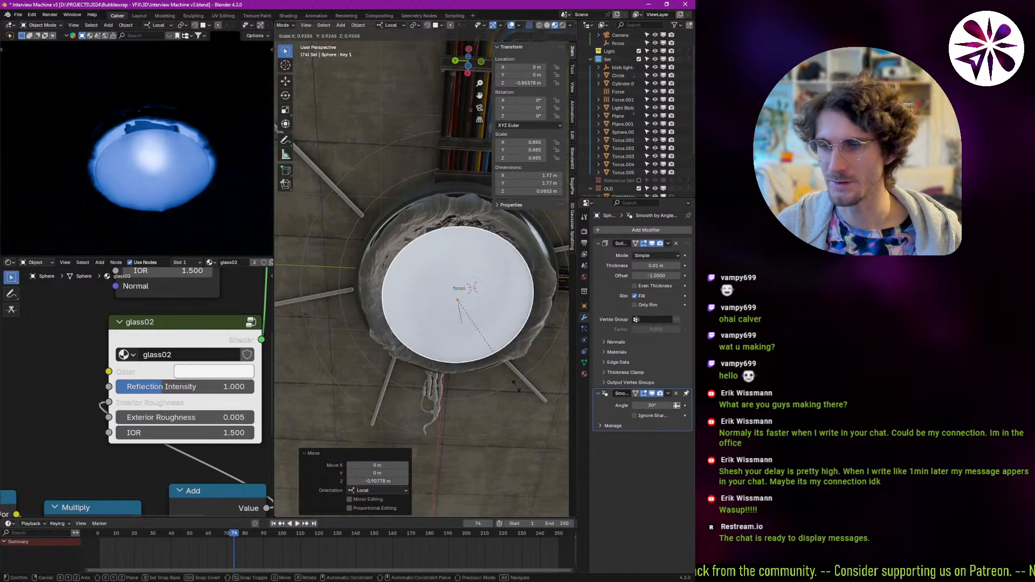
left_click(503, 371)
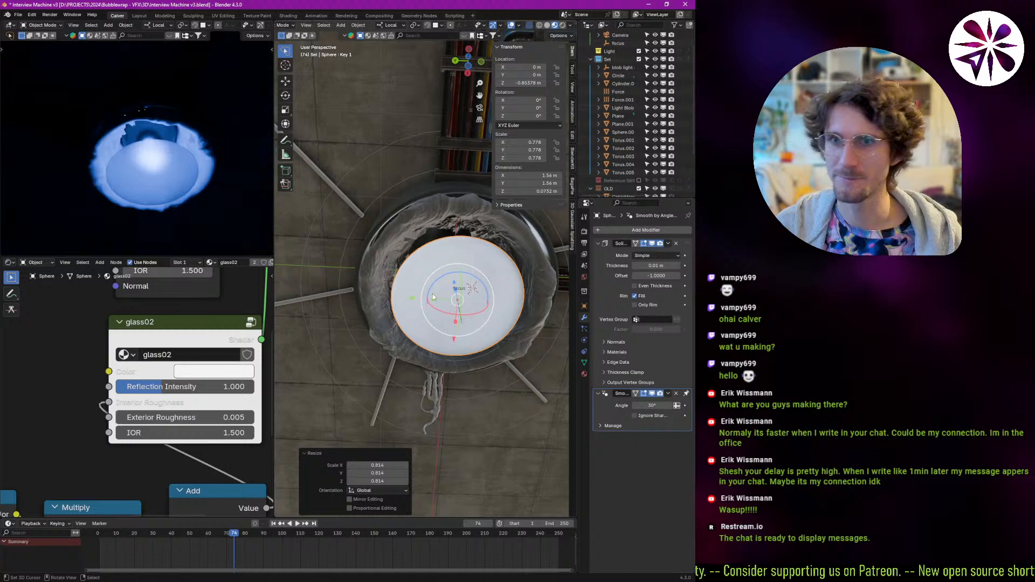
Select both cable bundles and the radial strut array and move them into the Set collection.
middle_click_drag(459, 310, 449, 255)
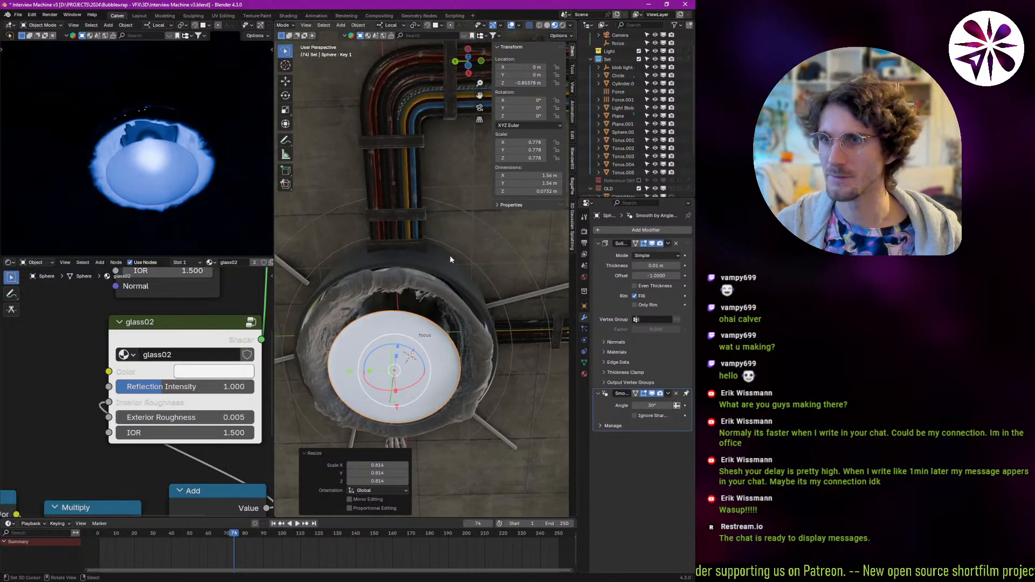
left_click(415, 205)
left_click(518, 337, "shift")
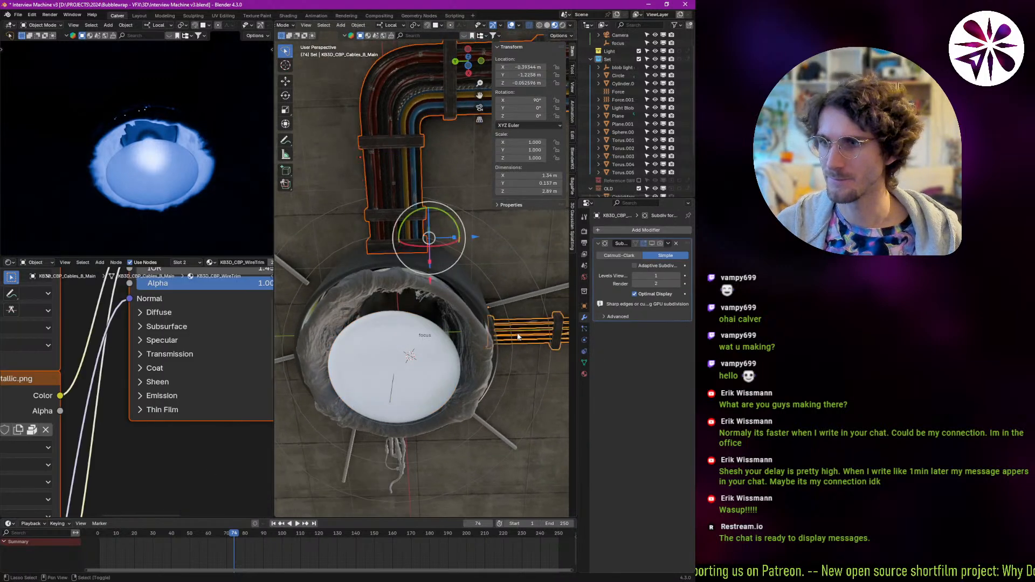
left_click(517, 299, "shift")
key("m")
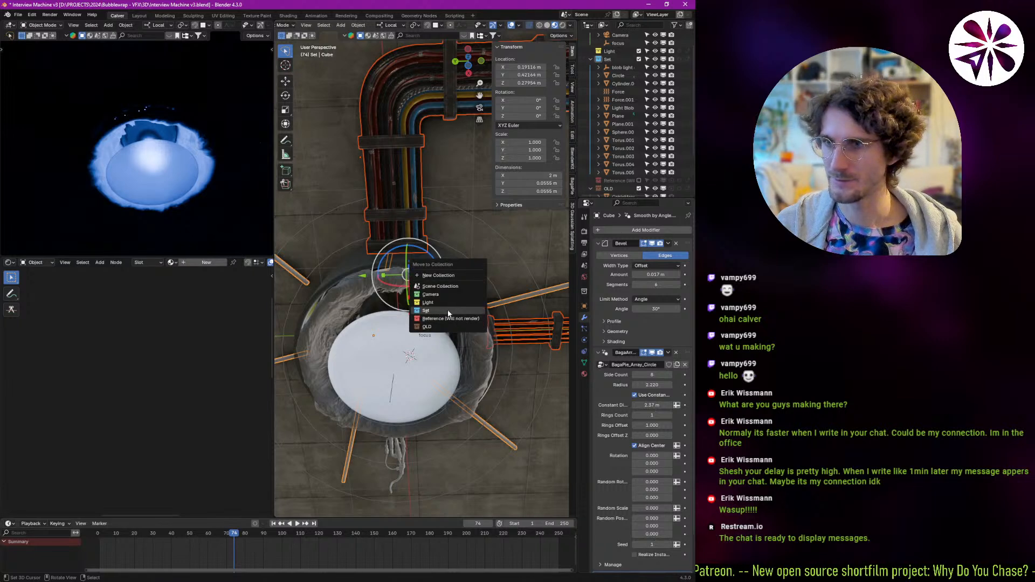
left_click(448, 311)
Exclude the OLD collection from the view layer and clear the selection.
scroll(643, 165, "down", 3)
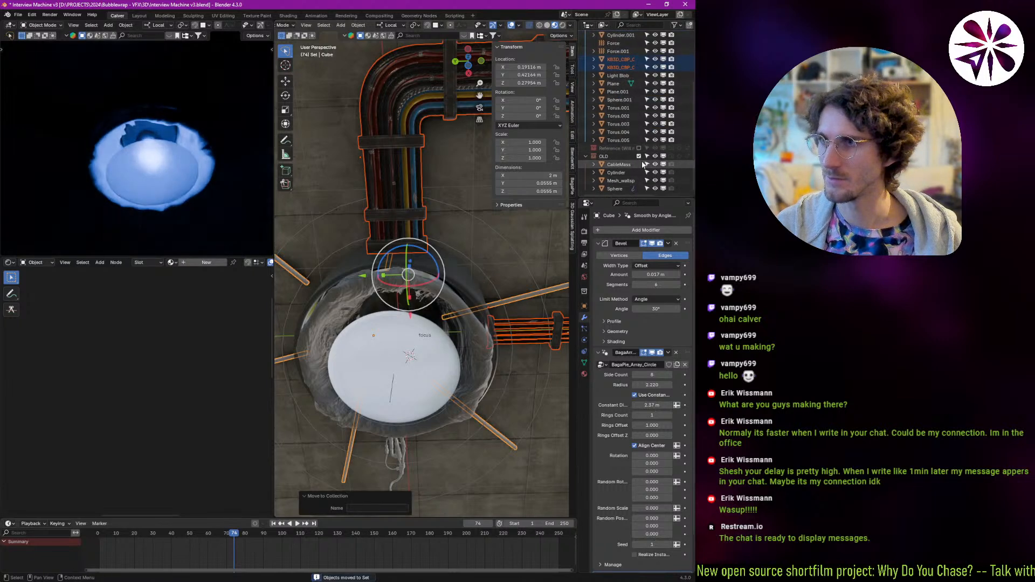
left_click(638, 156)
left_click(448, 260)
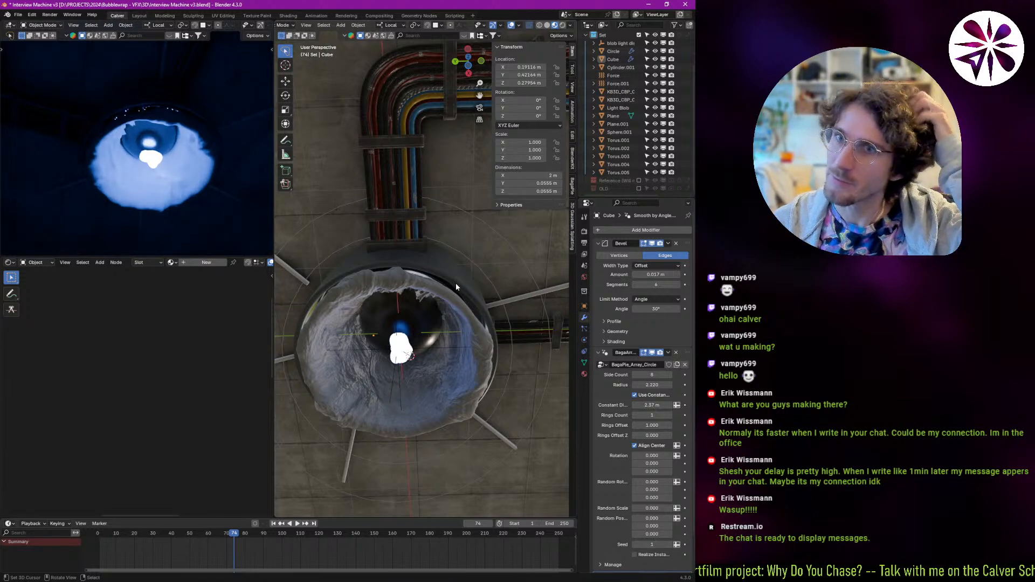
Select both cable bundles and raise them together along global Z towards the concrete ceiling.
middle_click_drag(476, 228, 453, 299)
left_click(514, 304)
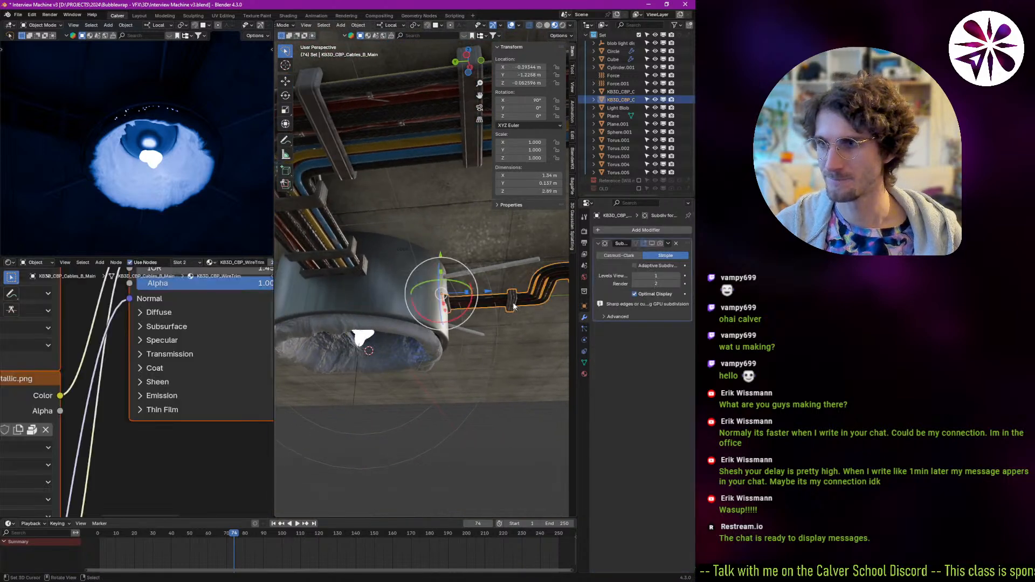
left_click(356, 264, "shift")
key("g")
key("z")
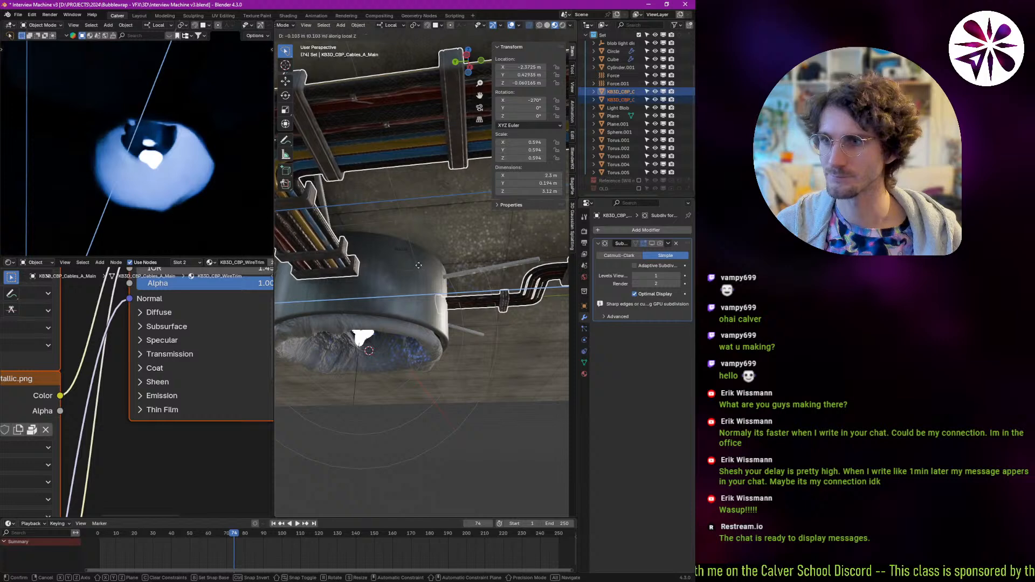
left_click(436, 242)
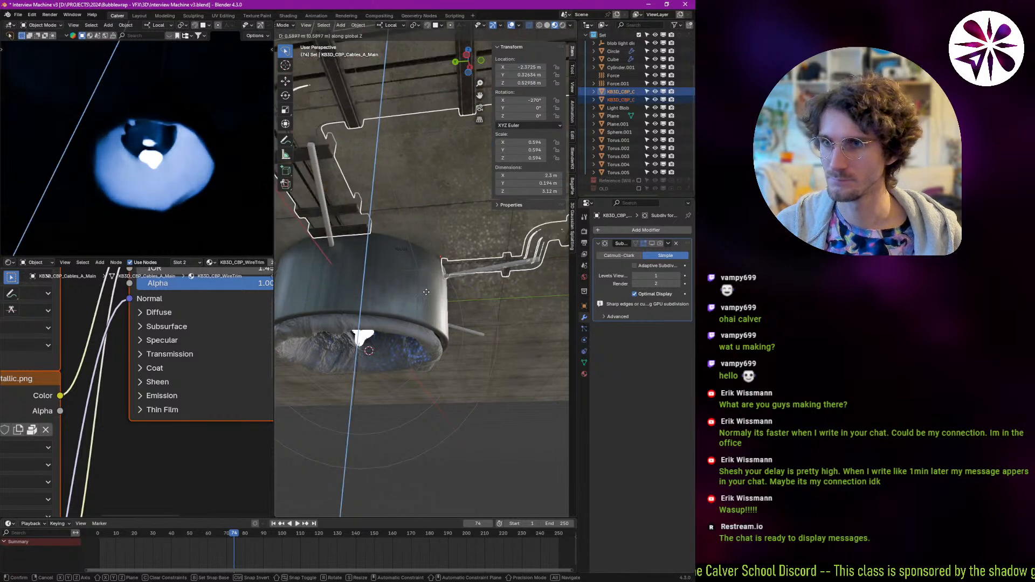
Raise the radial strut array along Z to about 0.44 m.
left_click(480, 270)
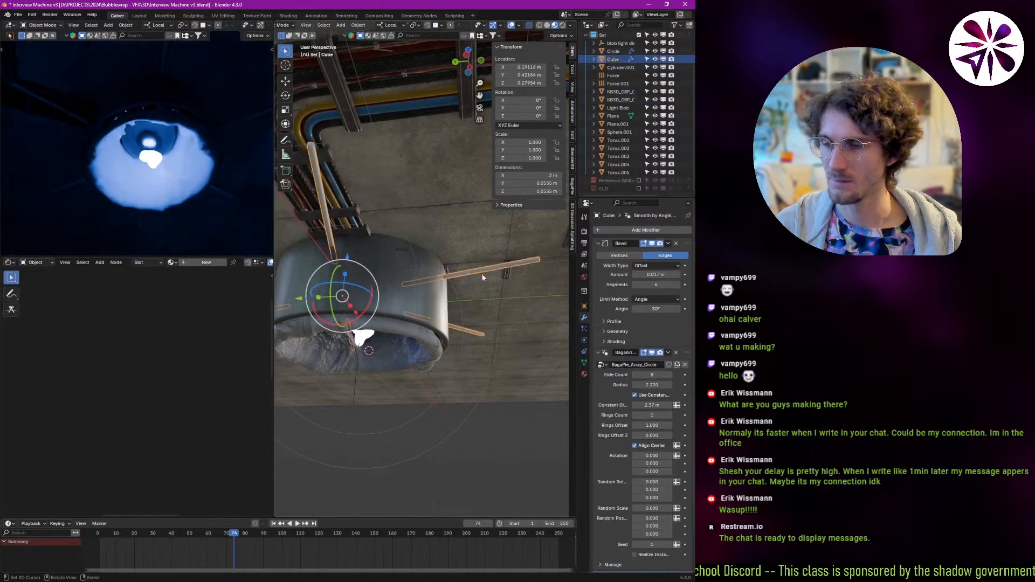
key("g")
key("z")
key("z")
left_click(467, 253)
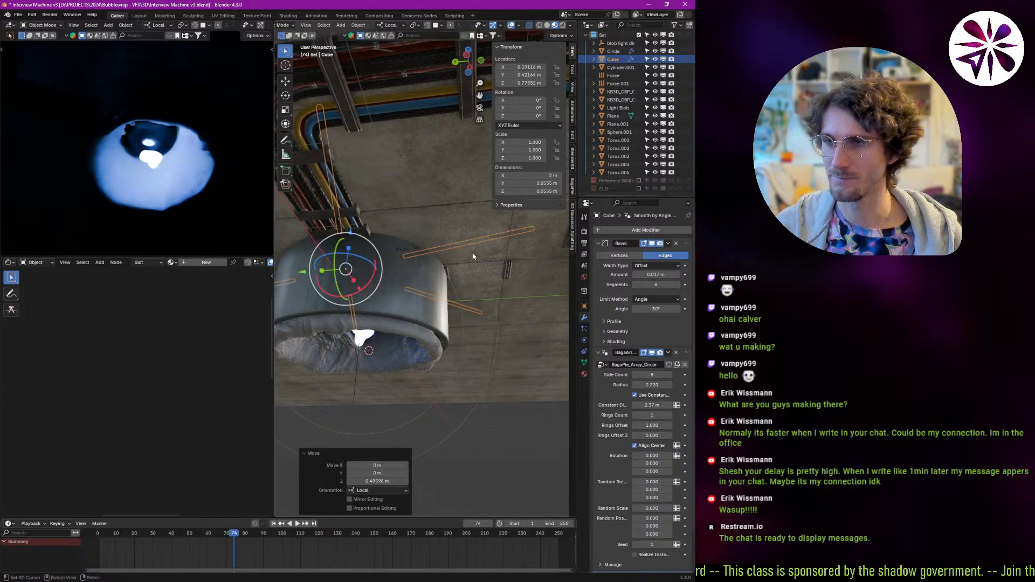
key("g")
key("z")
key("z")
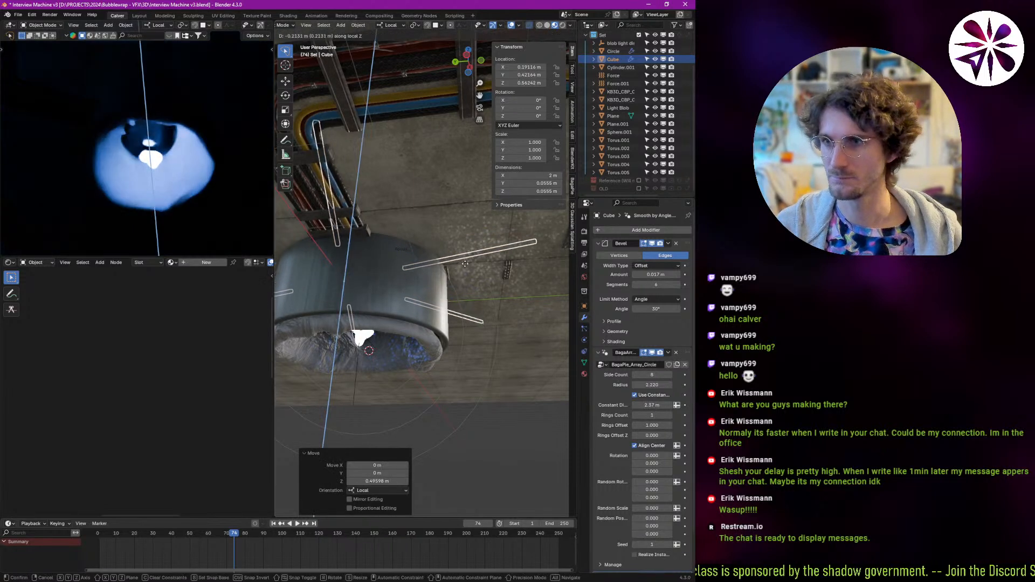
left_click(466, 268)
Move the radial strut array into the OLD collection.
key("m")
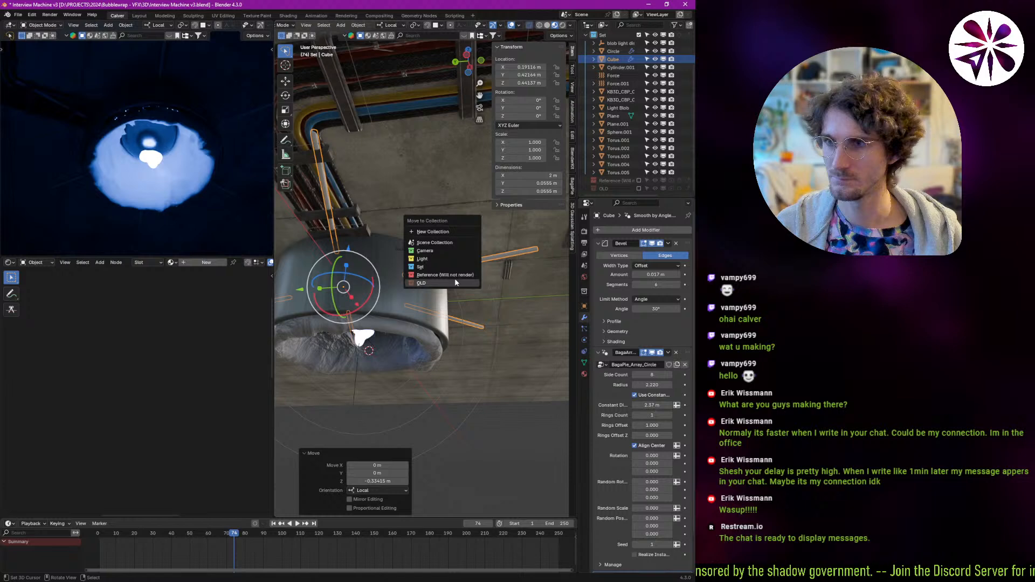
left_click(455, 281)
middle_click_drag(455, 278, 445, 269)
Select the cable bundle behind the machine housing and set its height along global Z to about 0.42 m.
left_click(505, 283)
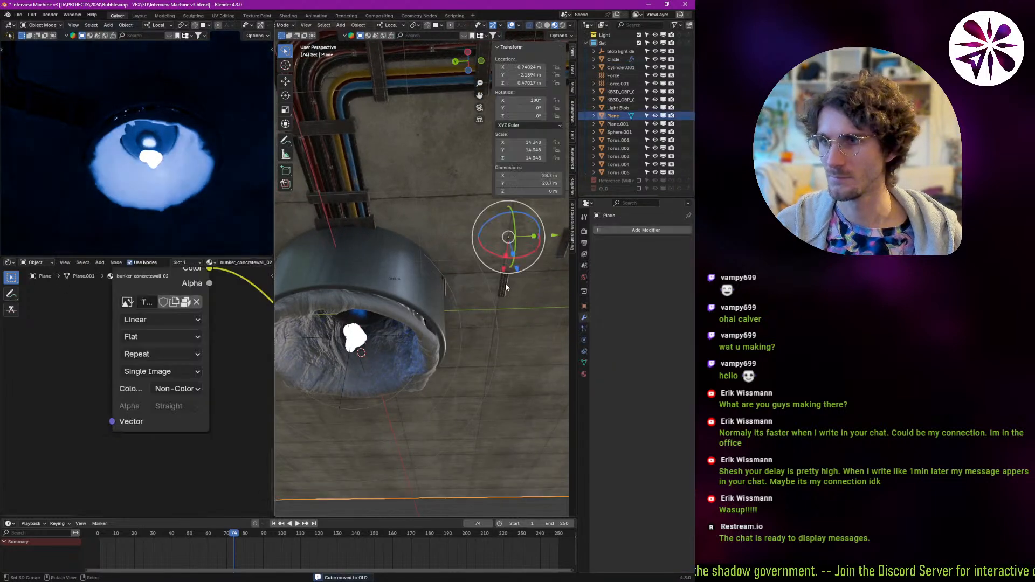
left_click(505, 287)
middle_click_drag(466, 291, 461, 332)
key("g")
key("z")
key("z")
left_click(465, 313)
key("g")
key("z")
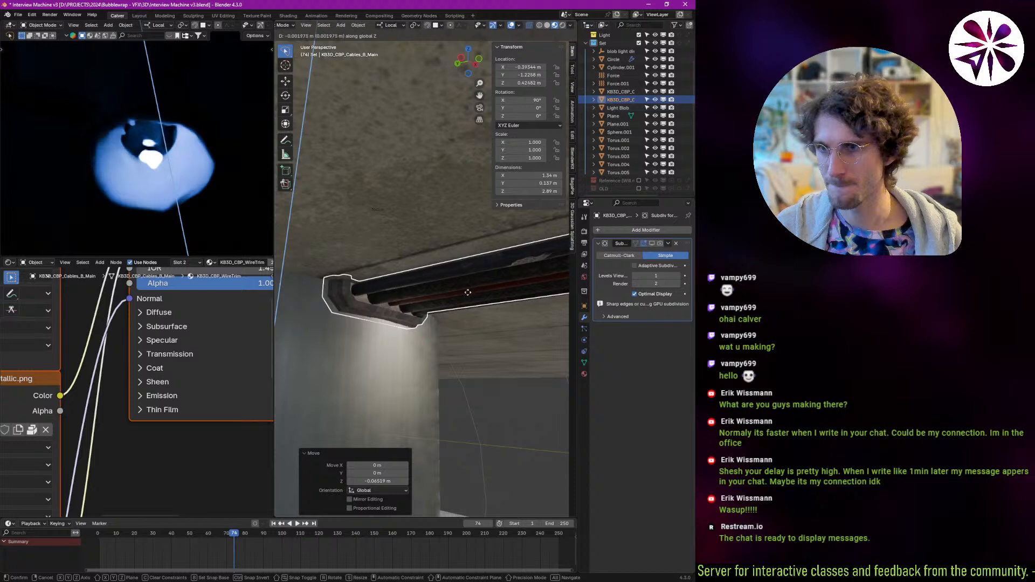
left_click(468, 305)
Select the other, wider cable bundle and lower it along global Z to about 0.40 m.
middle_click_drag(410, 275, 371, 299)
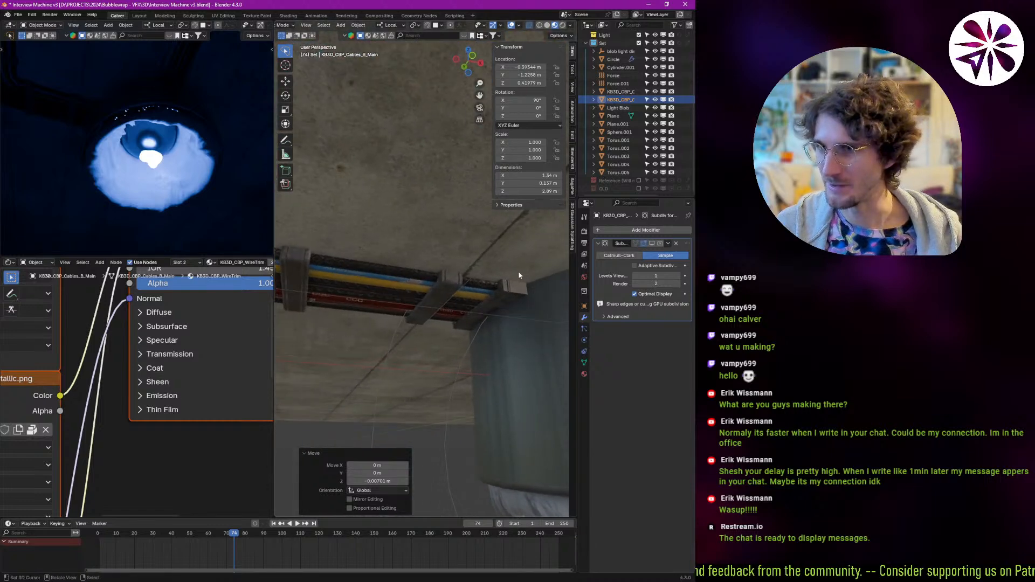
left_click(503, 290)
key("g")
key("z")
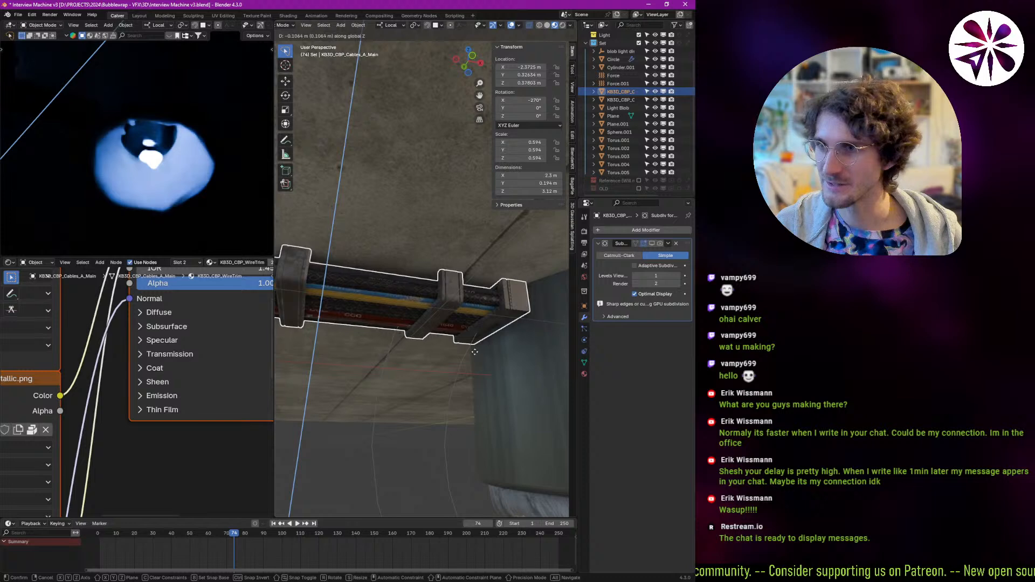
left_click(477, 325)
Return the timeline to frame 1 and inspect the eye opening up close.
middle_click_drag(476, 323, 462, 297)
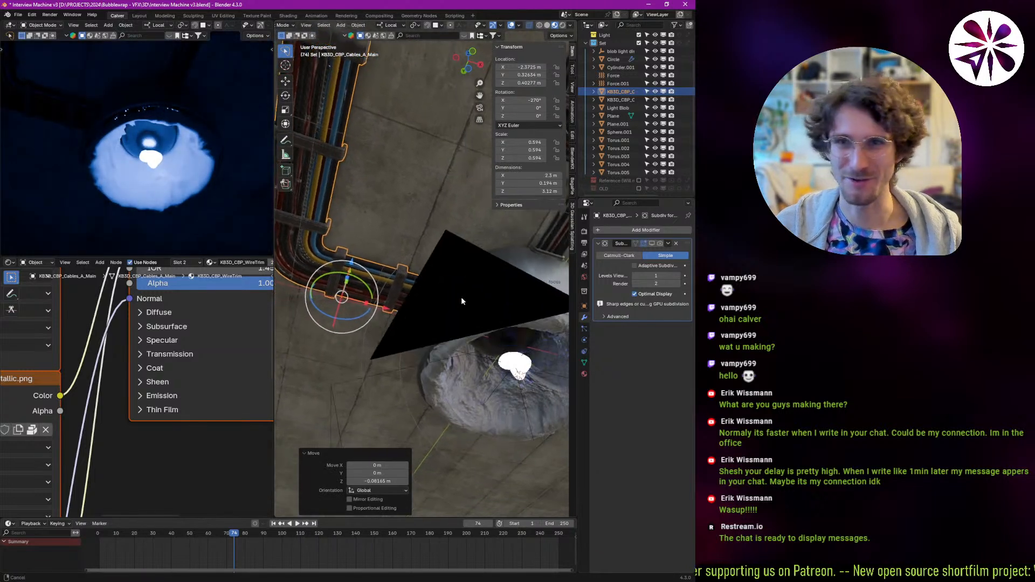
key("shift+Left")
middle_click_drag(458, 380, 373, 326, "shift")
mouse_move(397, 286)
middle_mouse_down()
mouse_move(409, 274)
mouse_move(404, 281)
middle_mouse_up()
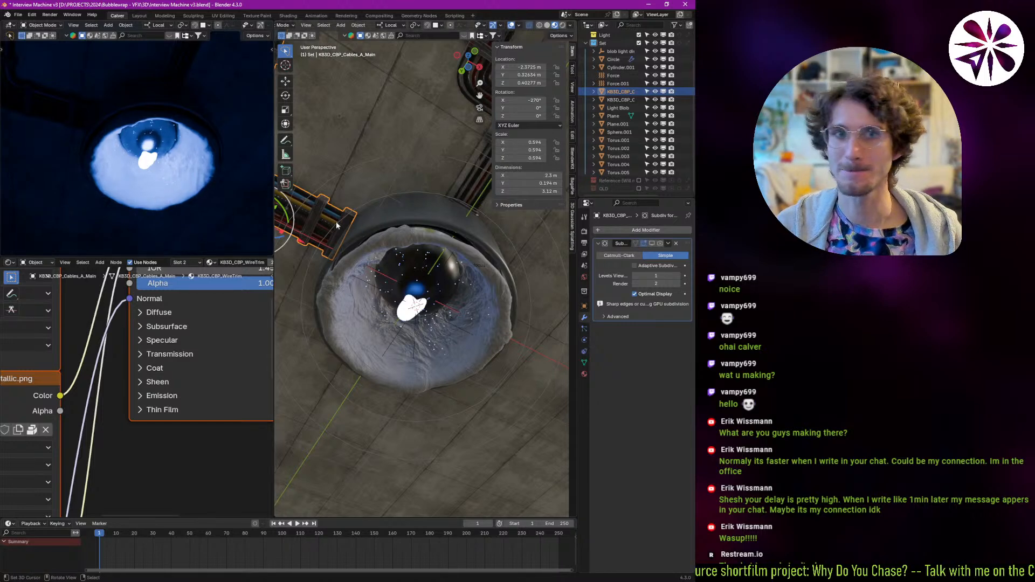
middle_click_drag(425, 294, 389, 313)
scroll(425, 243, "up", 4)
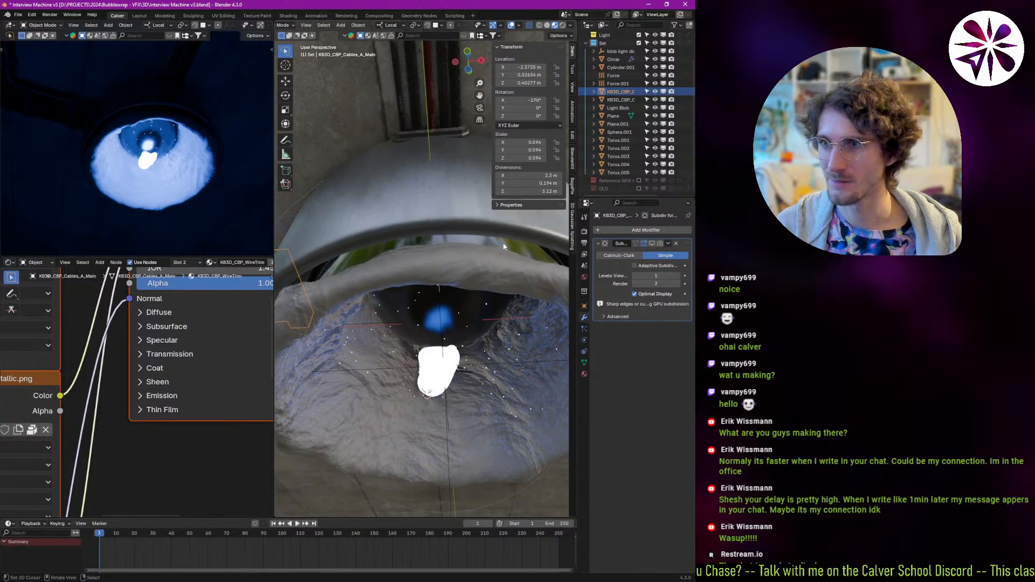
Temporarily hide the organic tunnel to inspect the metal ring underneath and its object constraints, and reveal the tunnel again.
left_click(503, 246)
key("g")
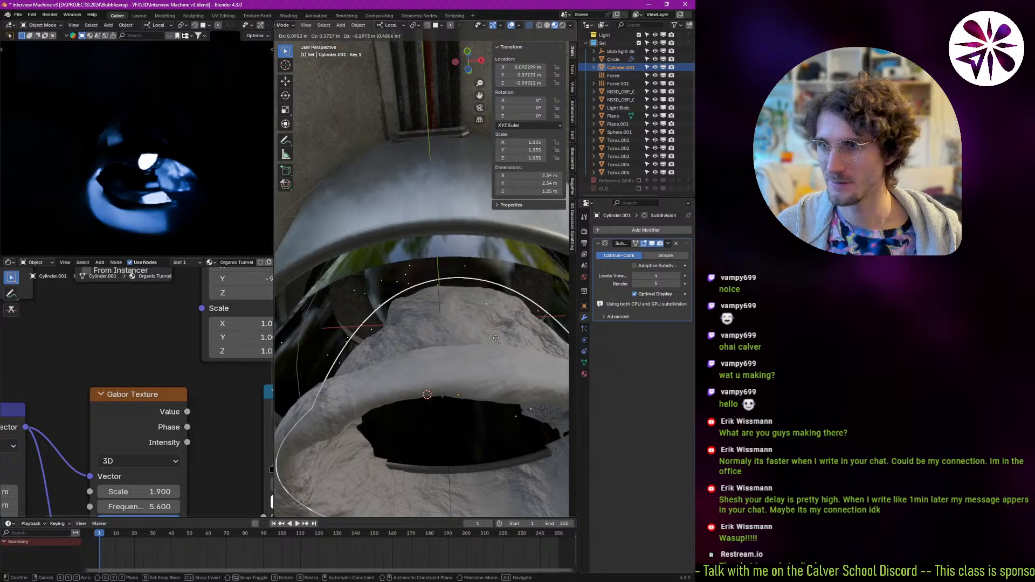
right_click(496, 338)
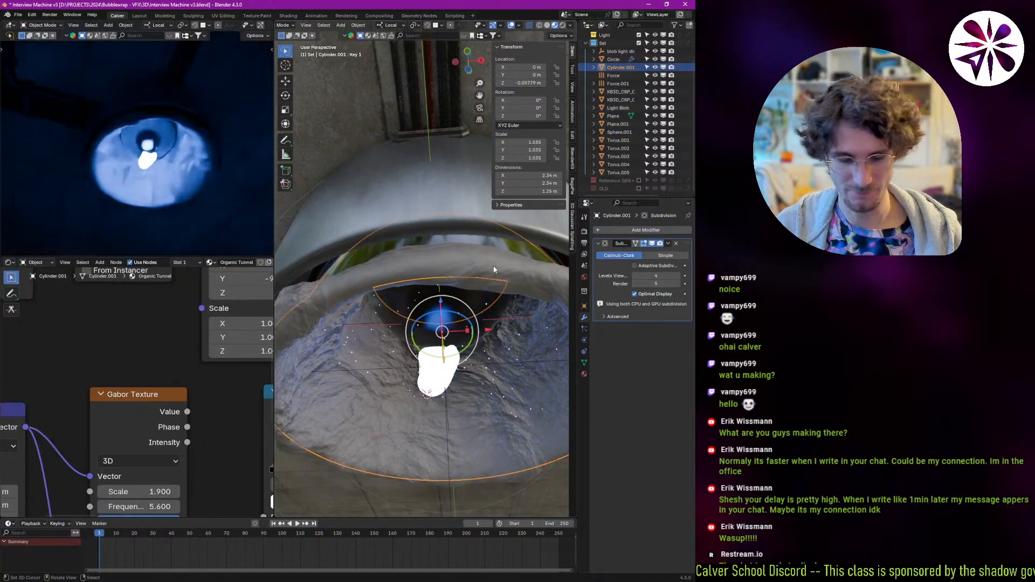
key("h")
middle_click_drag(494, 267, 505, 223)
left_click(547, 249)
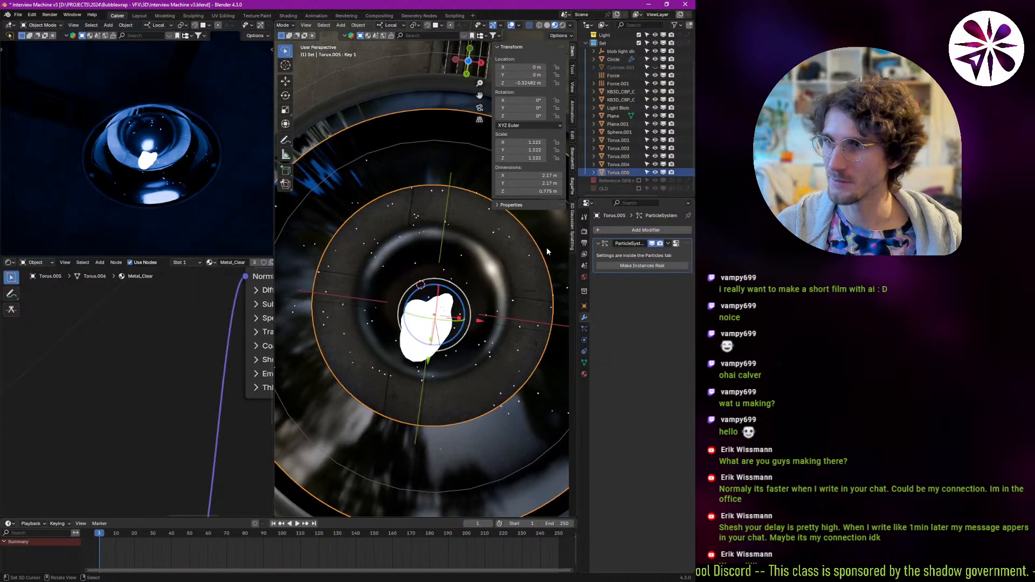
left_click(584, 351)
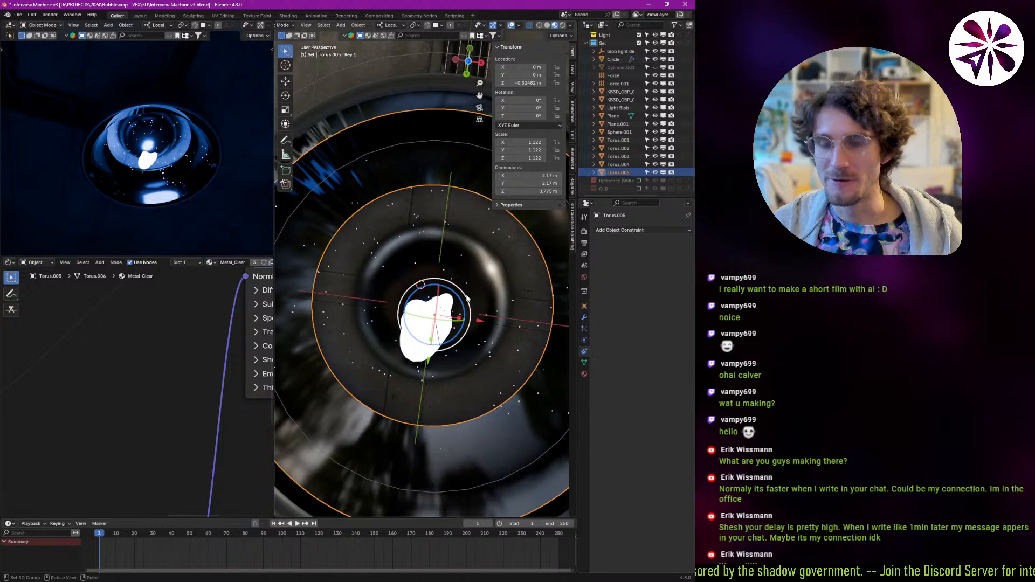
key("alt+h")
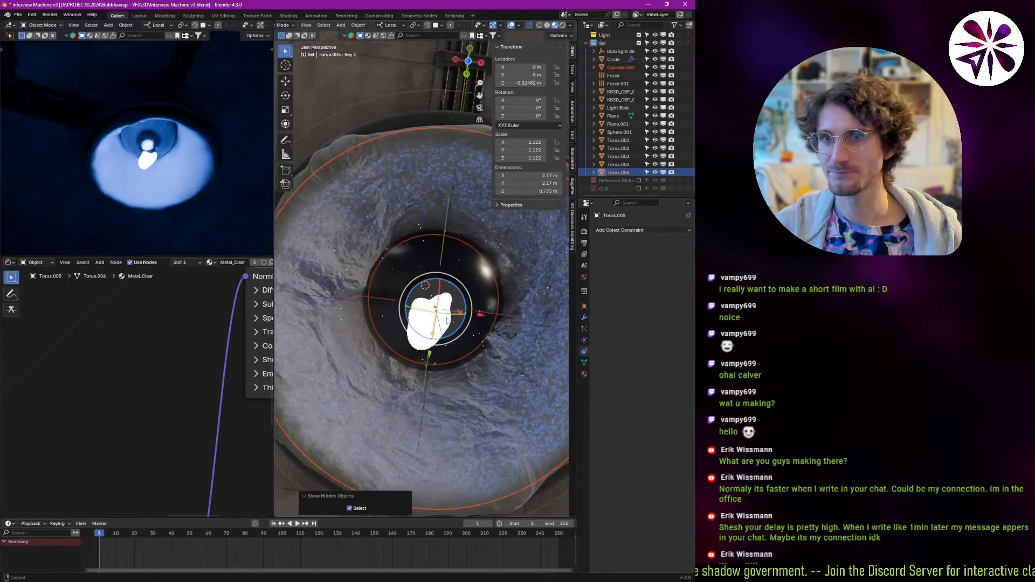
Select the metal ring beneath the tunnel and play the animation from frame 1 to check the moving blob and tunnel surface.
left_click(408, 326)
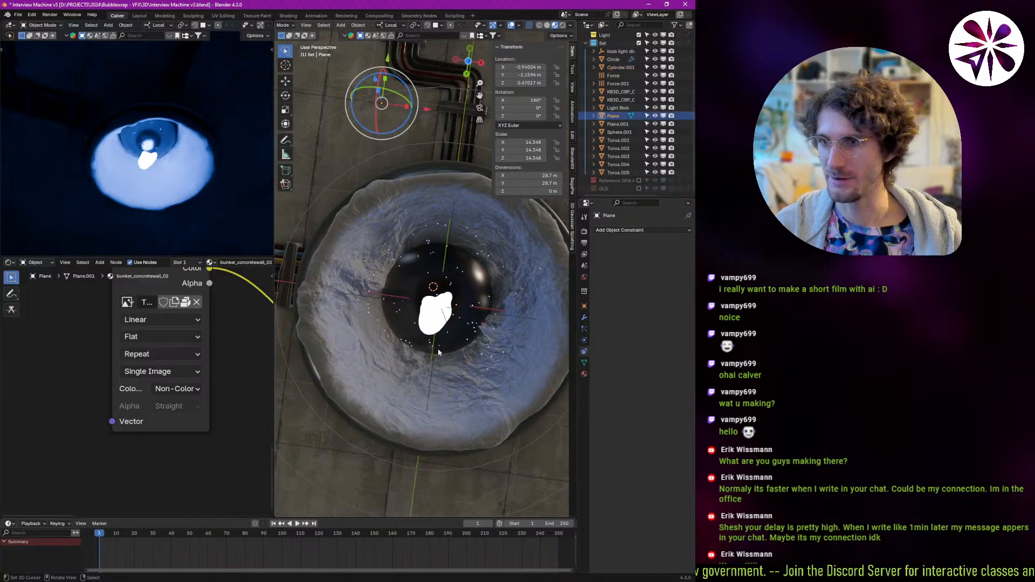
middle_click_drag(408, 327, 411, 324)
left_click(414, 338)
left_click(342, 370)
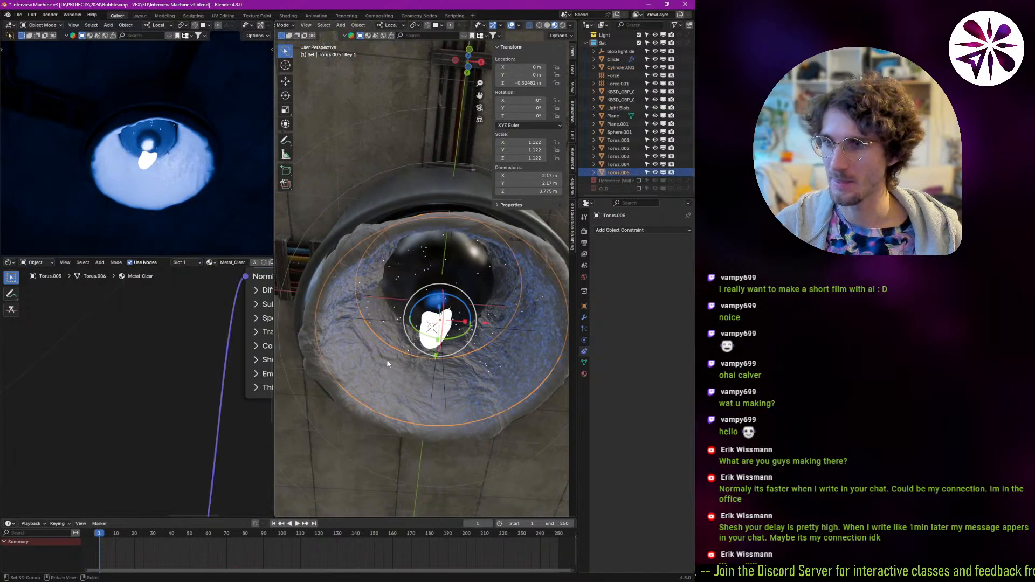
key("space")
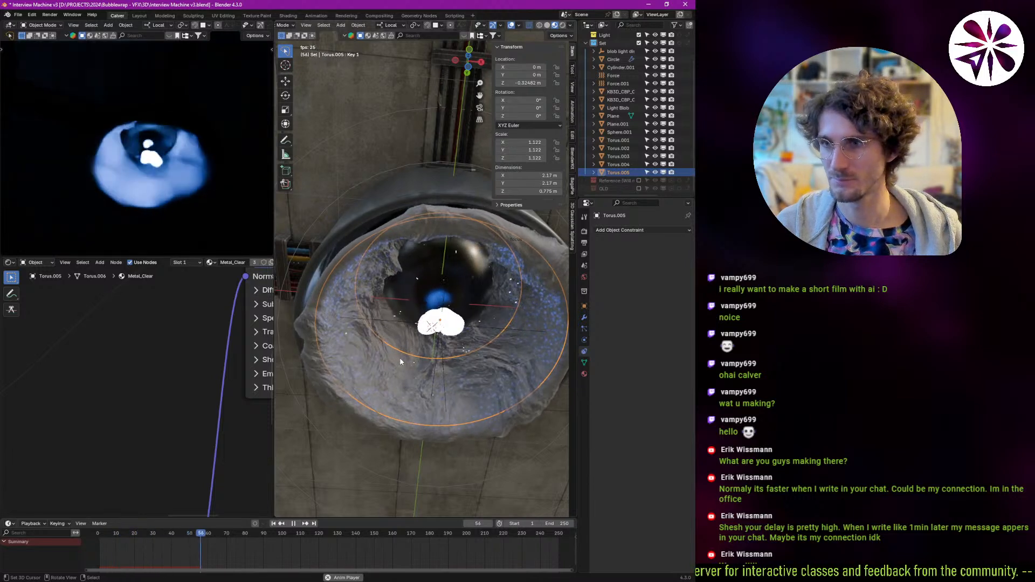
key("Escape")
middle_click_drag(416, 358, 450, 310)
scroll(450, 309, "up", 1)
key("space")
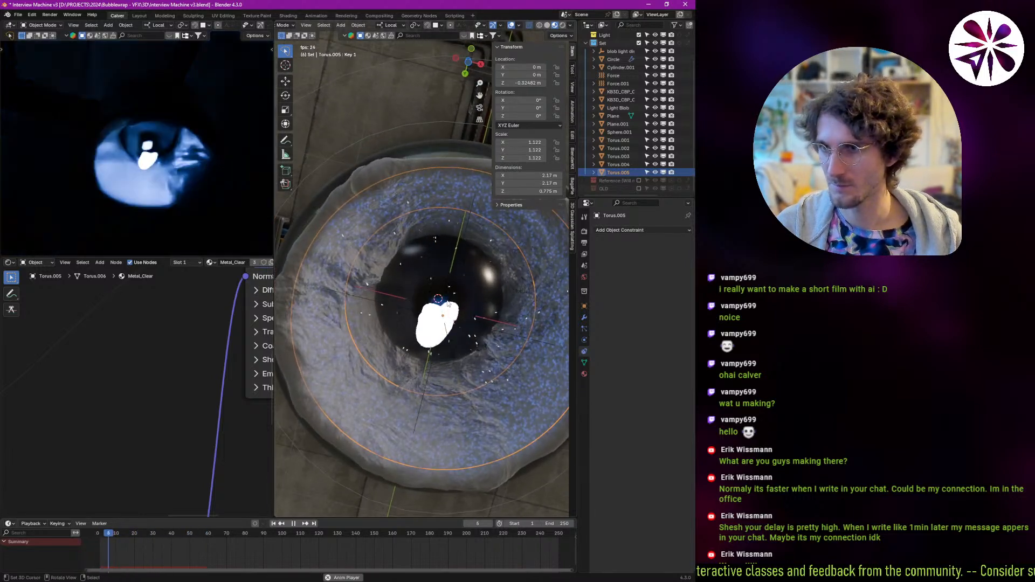
key("Escape")
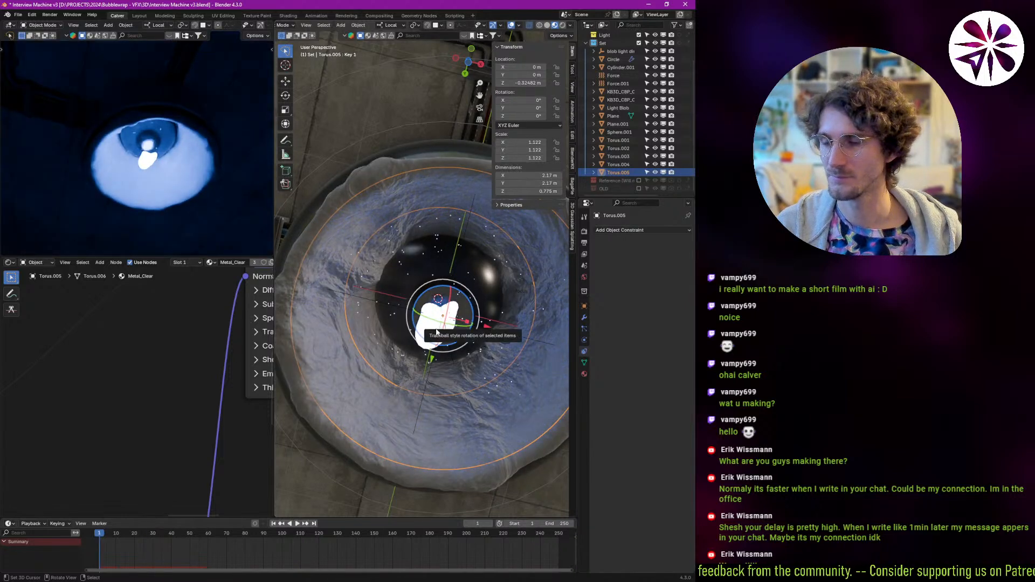
Select the Light Blob and disconnect the blue RGB node from its material's emission color.
middle_click_drag(436, 326, 432, 335)
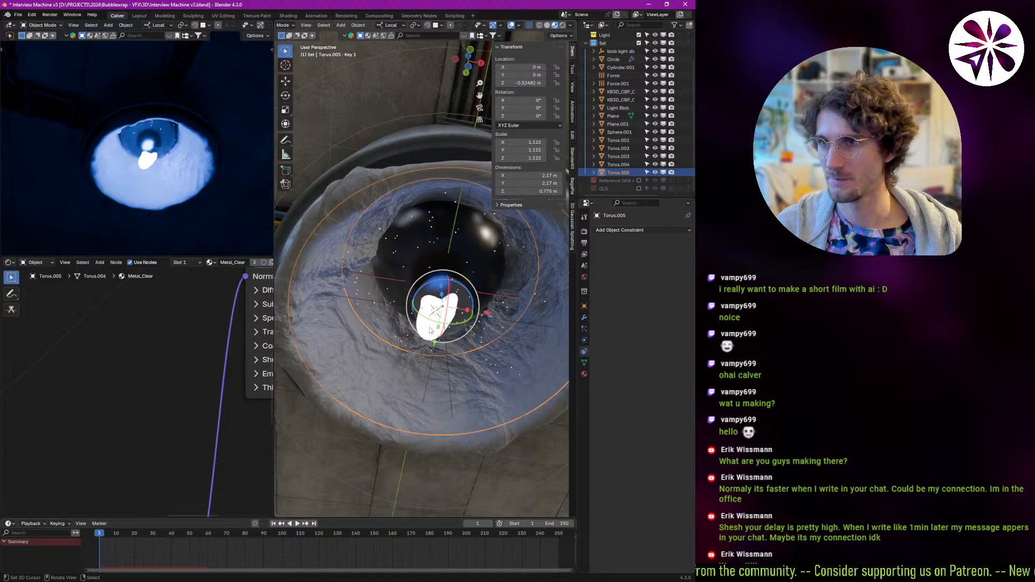
left_click(432, 331)
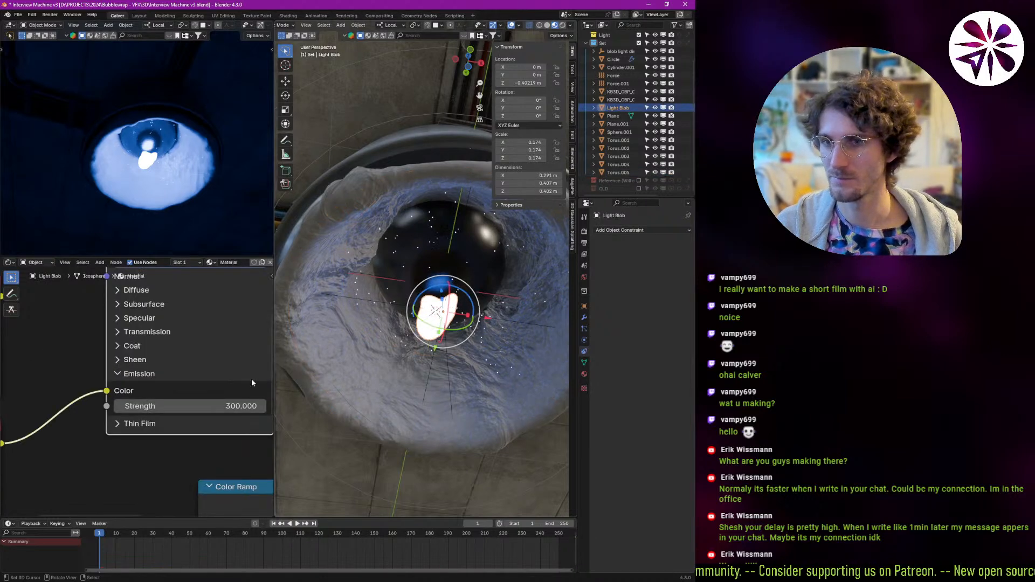
scroll(134, 348, "left", 8, "ctrl")
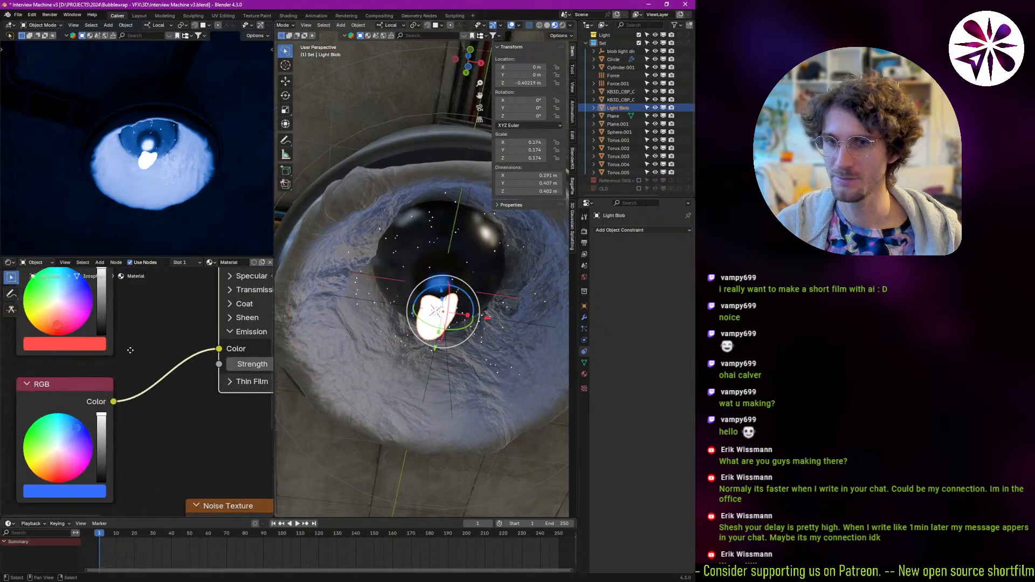
scroll(144, 353, "right", 4, "ctrl")
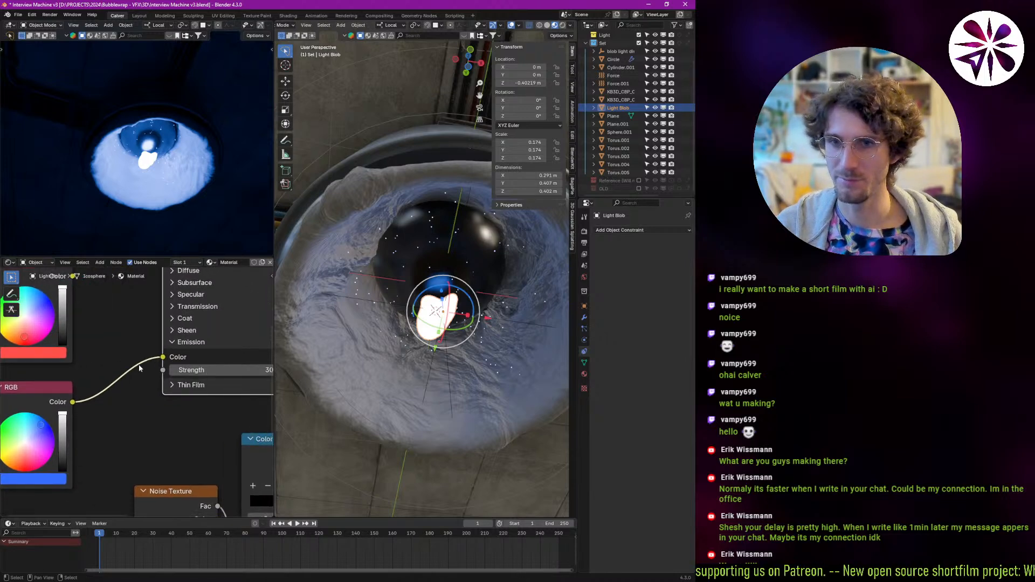
right_click_drag(122, 356, 129, 381, "ctrl")
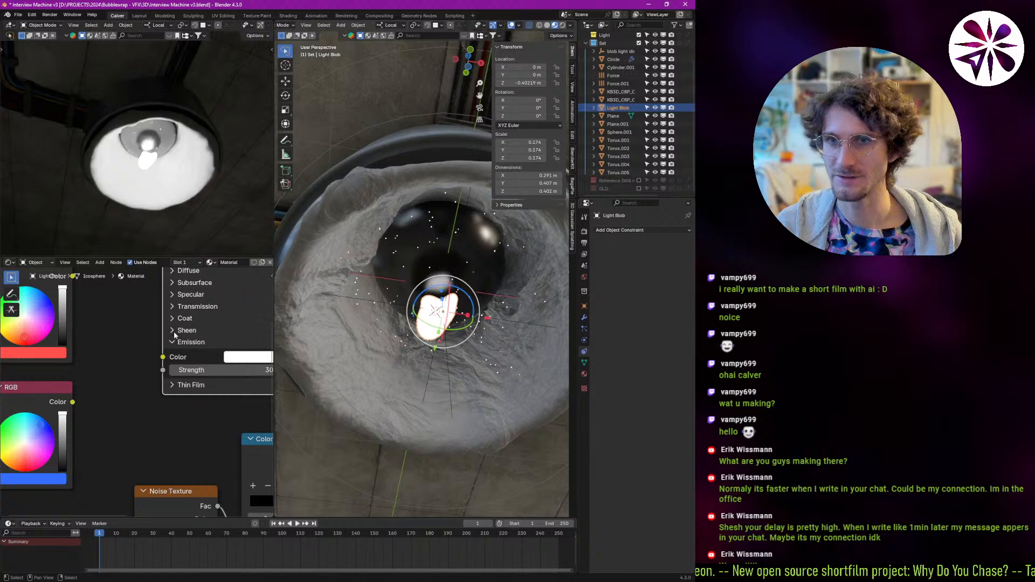
Darken the blob's emission color from white to a neutral grey.
middle_click_drag(215, 356, 208, 346)
left_click(211, 353)
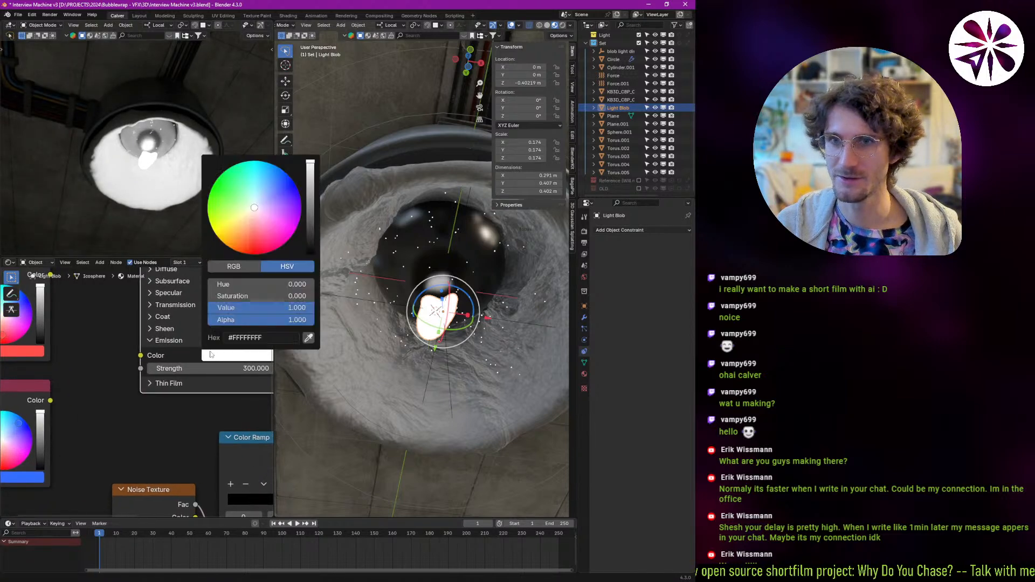
left_click(311, 180)
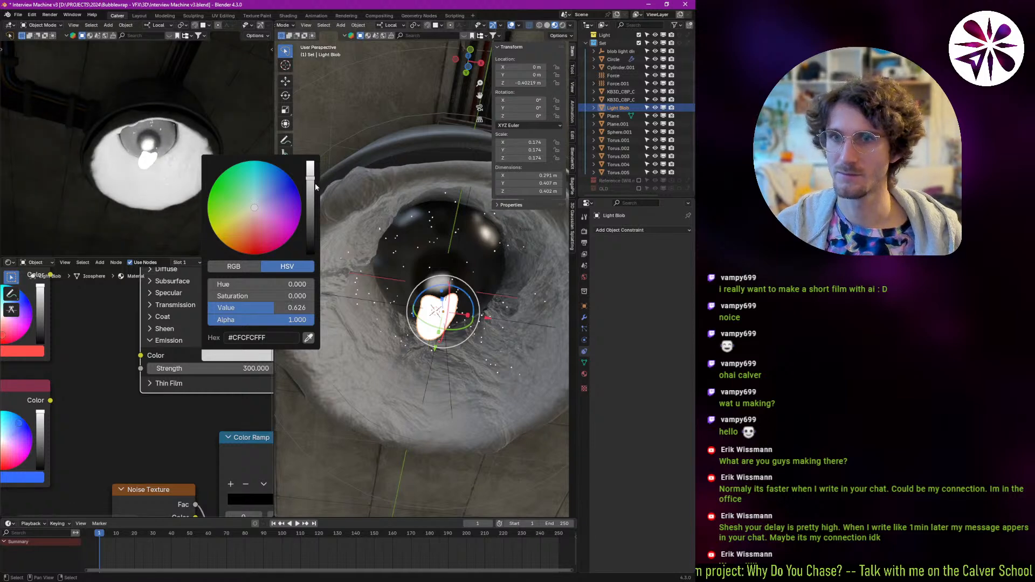
left_click_drag(311, 189, 316, 197)
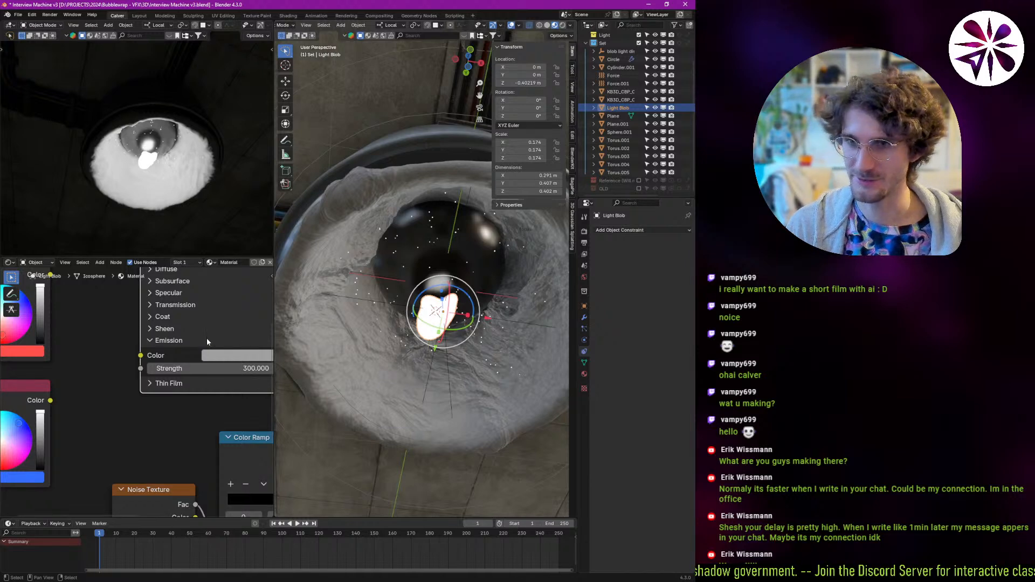
Examine the texture and shader nodes of the ring's Metal_Clear material.
left_click(364, 358)
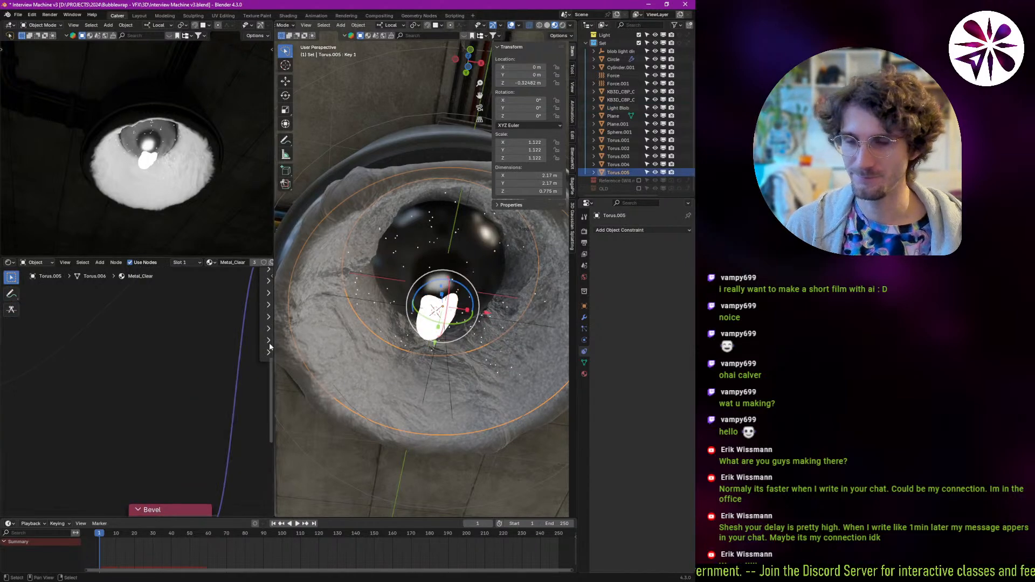
middle_click_drag(237, 330, 134, 377)
middle_click_drag(221, 310, 102, 512)
middle_click_drag(104, 398, 150, 377)
middle_click_drag(63, 392, 167, 359)
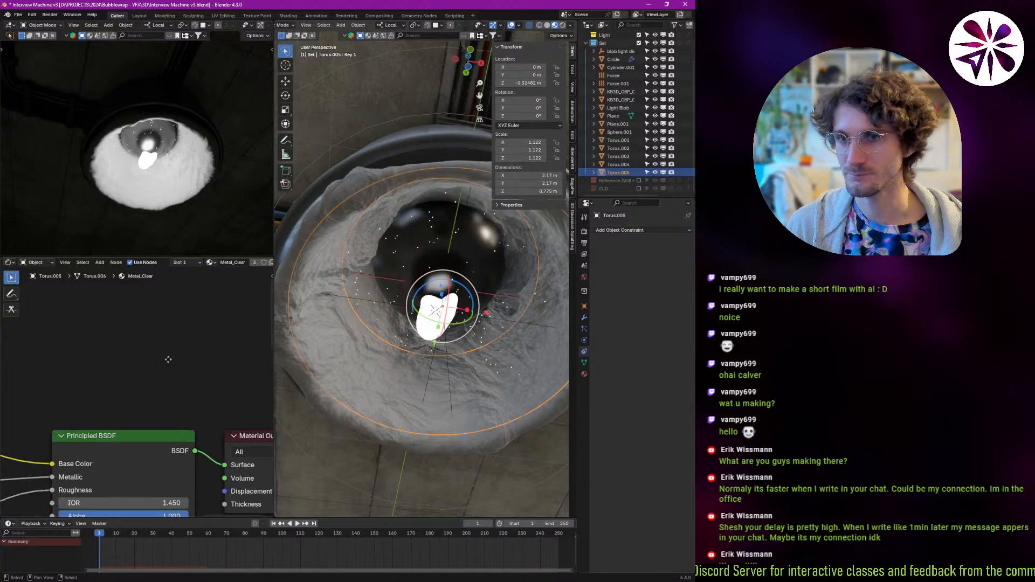
middle_click_drag(27, 419, 242, 381)
middle_click_drag(21, 313, 207, 365)
scroll(207, 365, "down", 4)
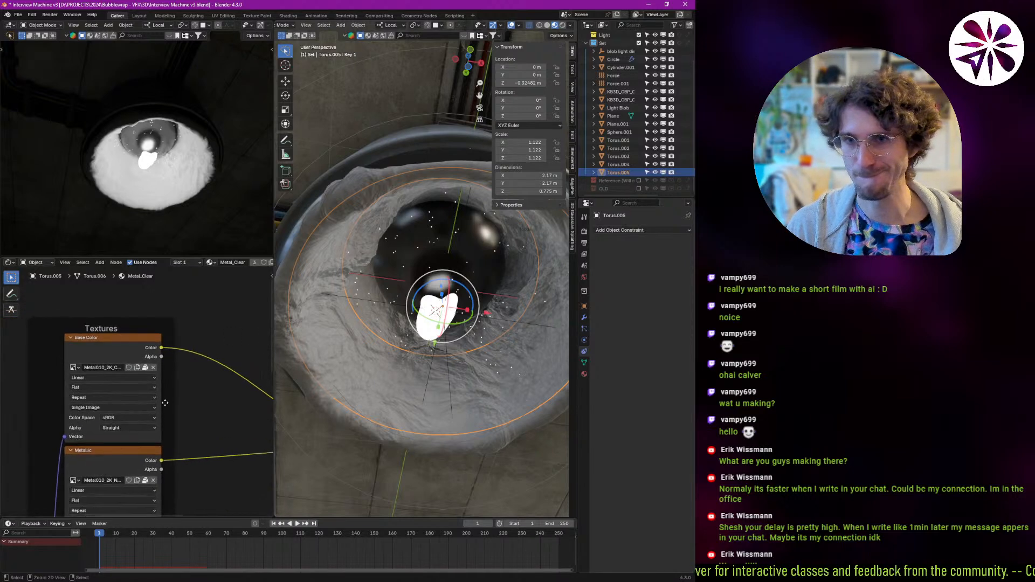
middle_click_drag(153, 392, 103, 375)
Give the Organic Tunnel material's base color a slight warm, low-saturation tint and check it in the camera view.
left_click(310, 356)
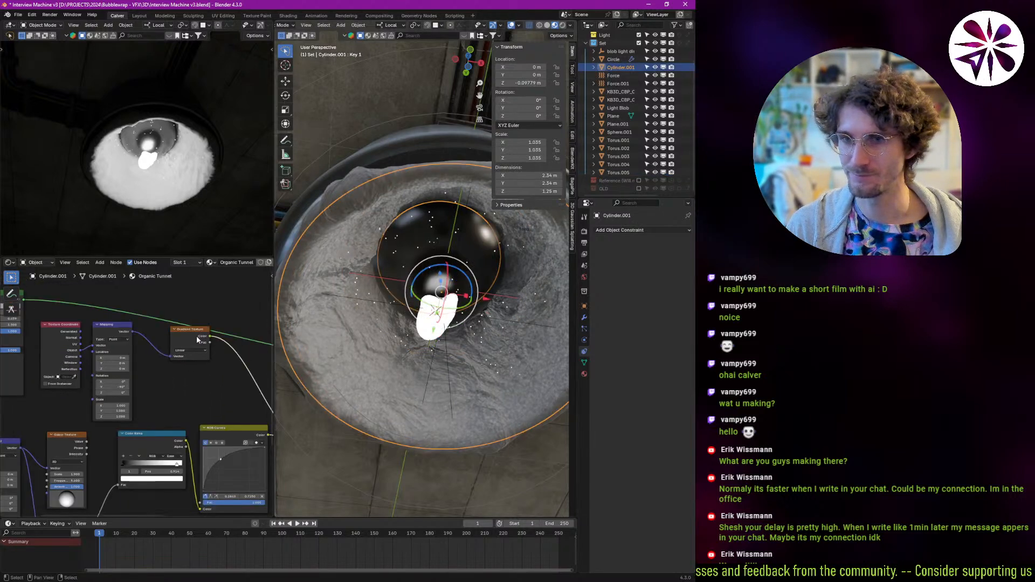
scroll(161, 346, "up", 6)
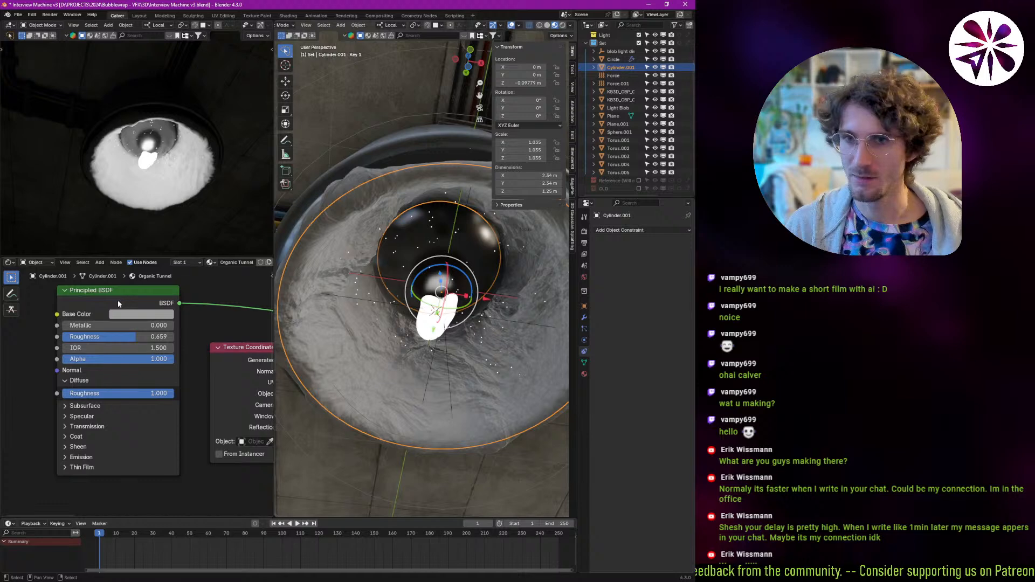
left_click(146, 315)
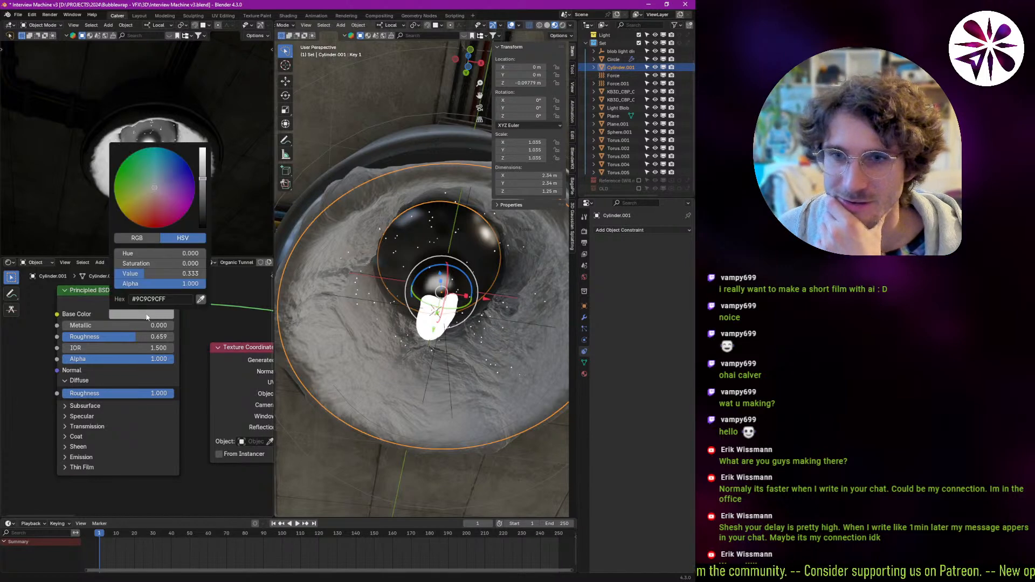
left_click(152, 192)
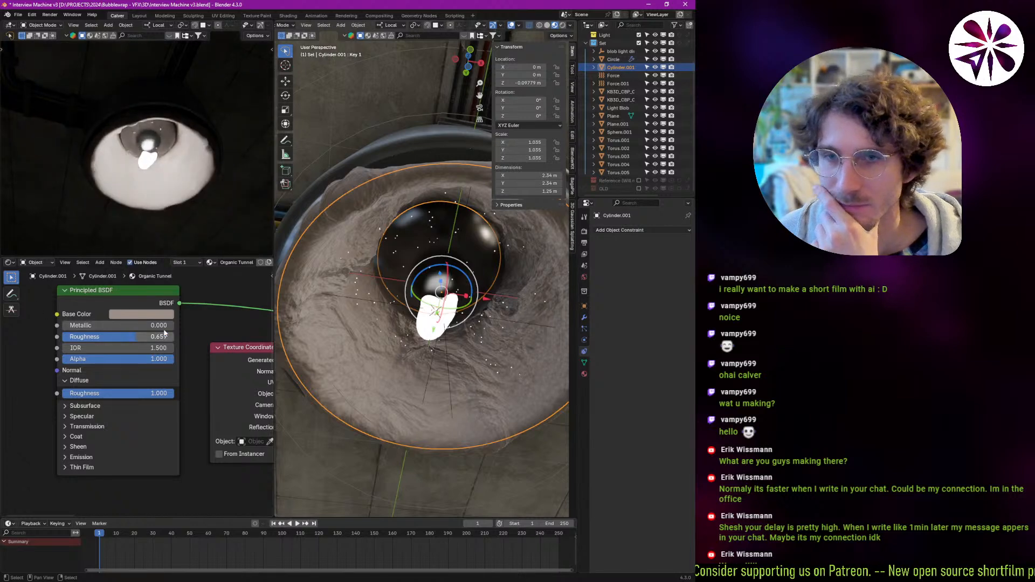
scroll(169, 179, "up", 5)
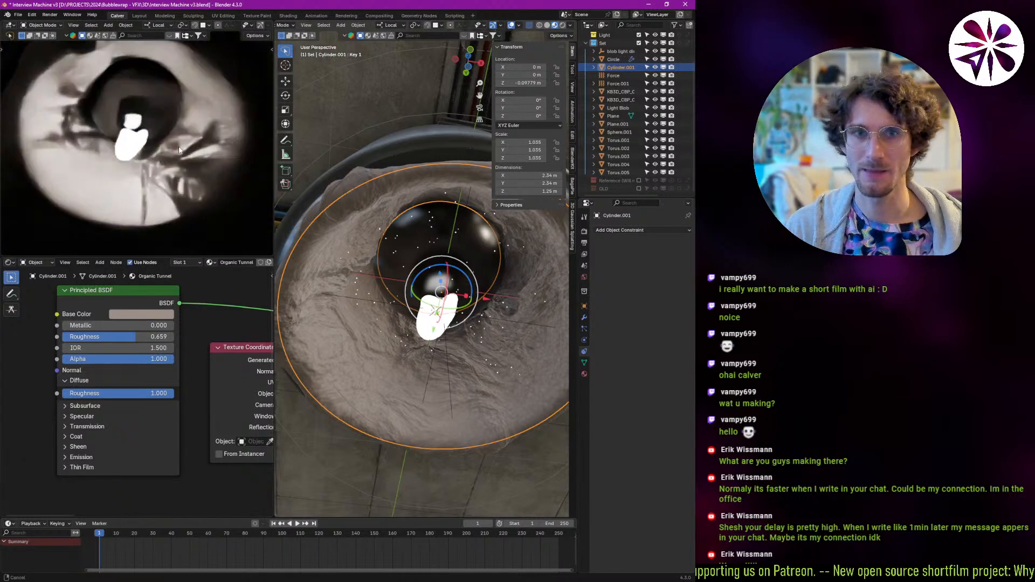
scroll(159, 183, "down", 5)
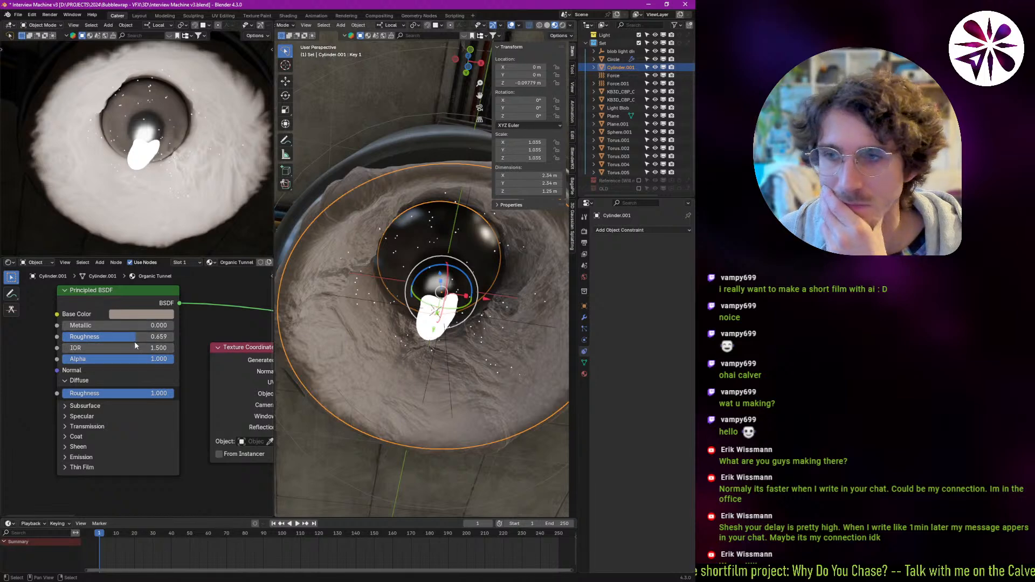
Try a displacement scale of 2.8 on the Organic Tunnel material and set it back to 1.1.
middle_click_drag(195, 345, 109, 316)
middle_click_drag(247, 333, 155, 333)
middle_click_drag(260, 366, 162, 362)
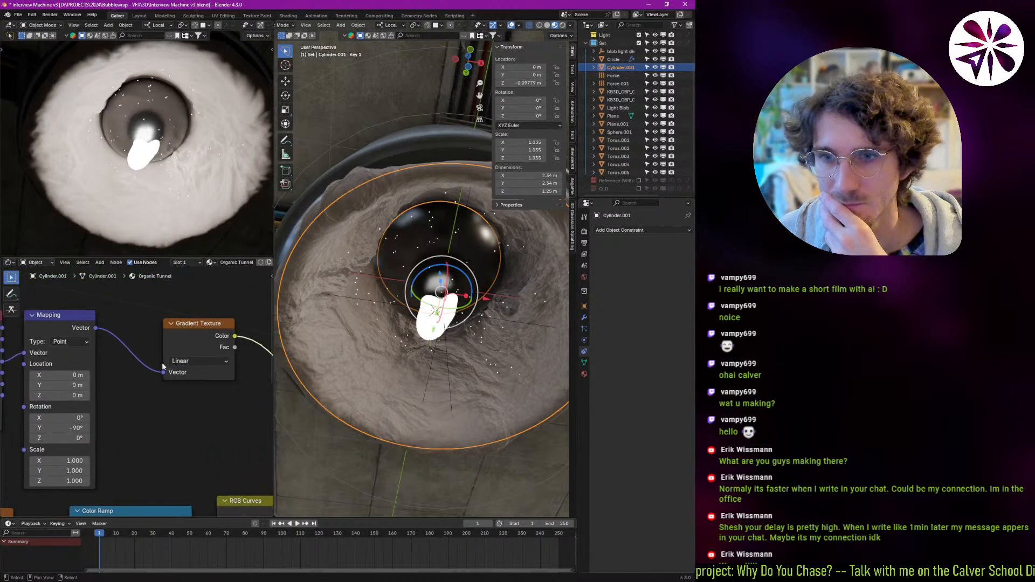
middle_click_drag(266, 418, 176, 391)
middle_click_drag(253, 449, 118, 363)
middle_click_drag(245, 382, 63, 362)
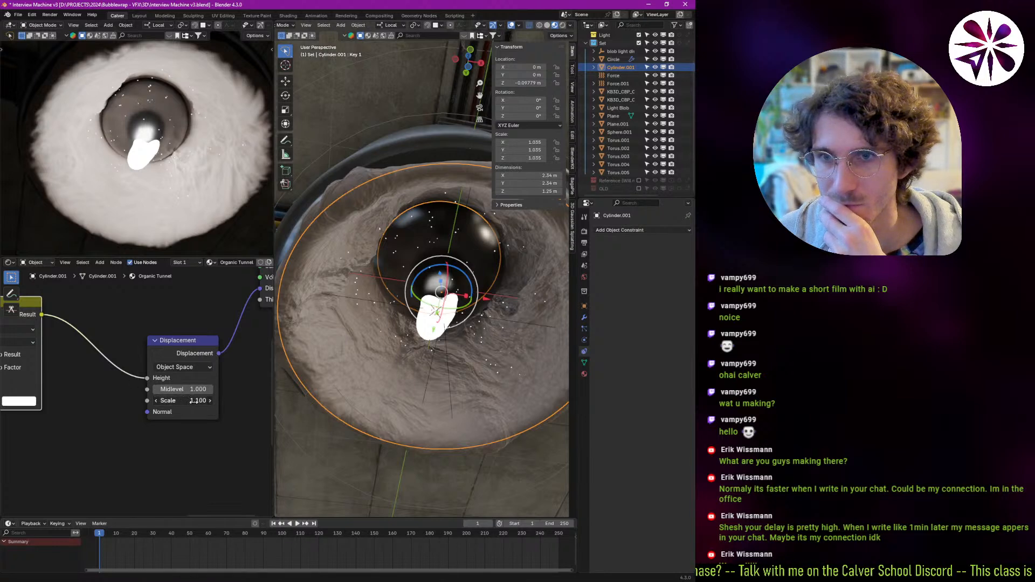
left_click_drag(193, 401, 209, 402)
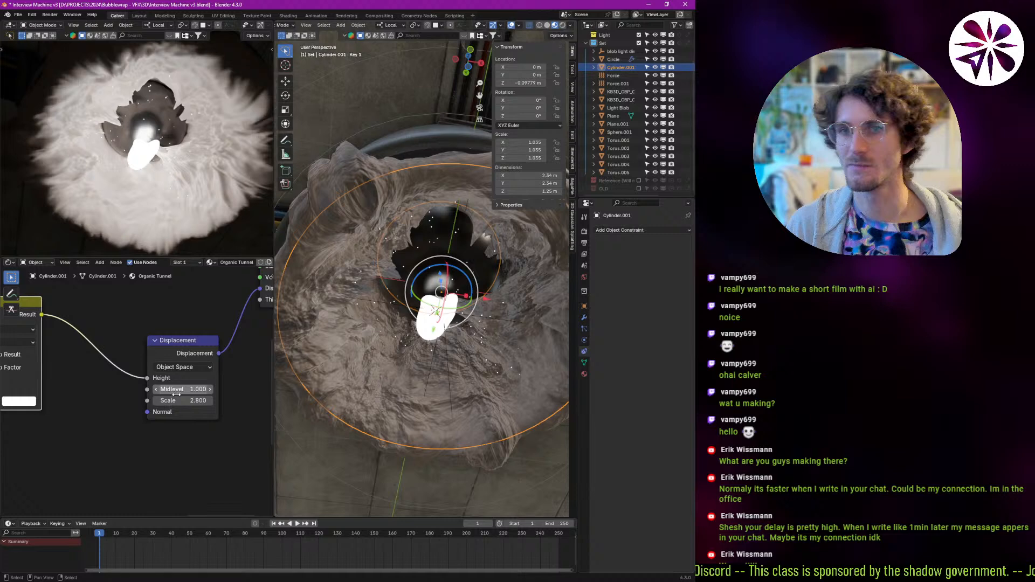
left_click_drag(172, 401, 140, 401)
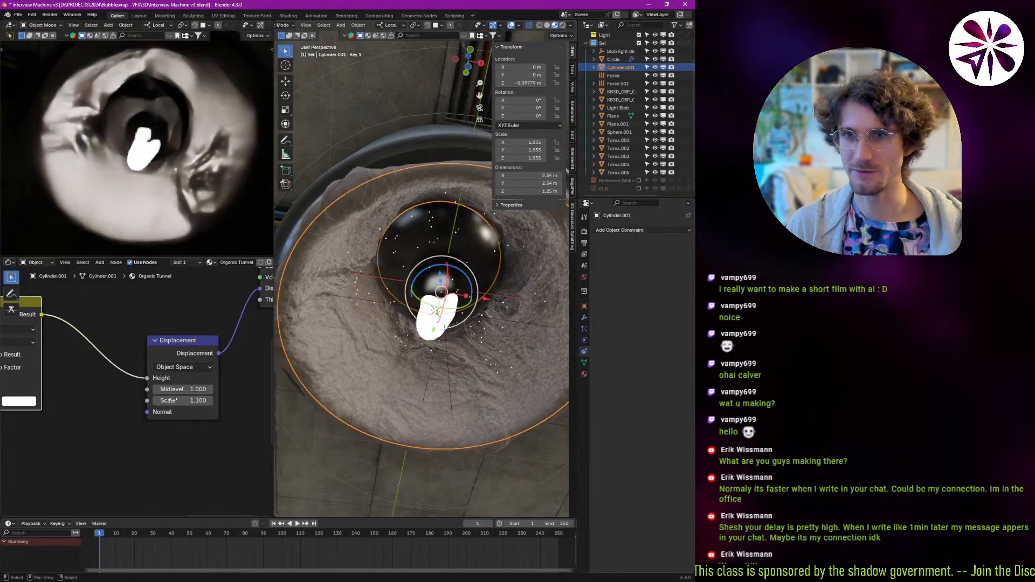
middle_click_drag(54, 295, 96, 306)
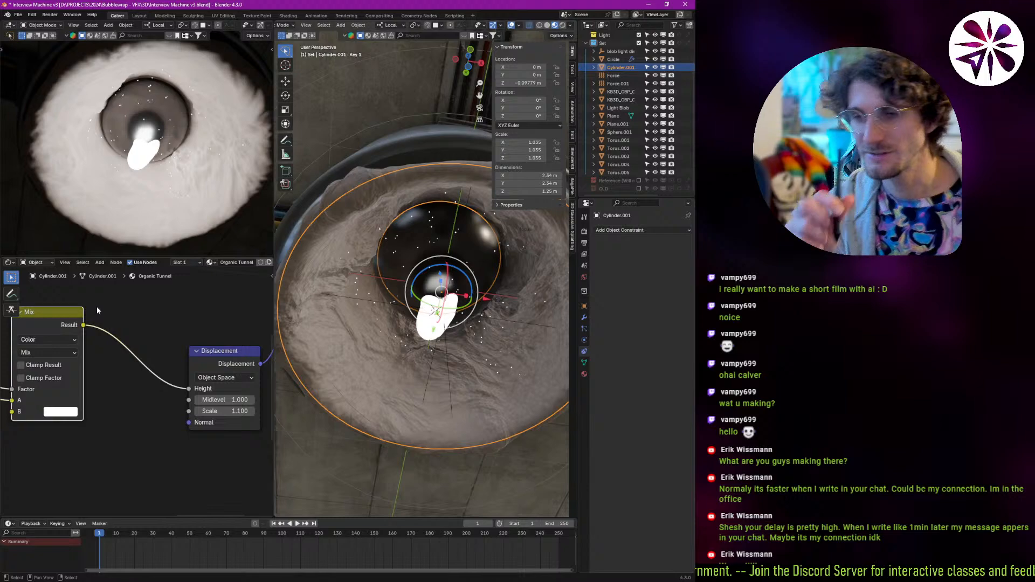
Try lowering the tunnel cylinder about 0.71 m along Z and undo the move.
mouse_move(425, 345)
middle_mouse_down()
mouse_move(415, 329)
mouse_move(435, 354)
middle_mouse_up()
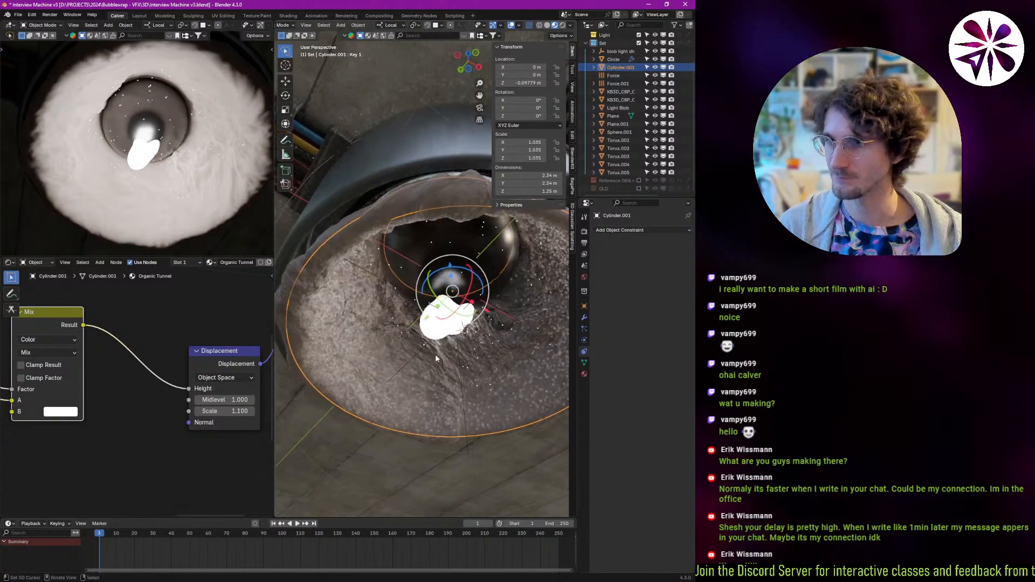
key("g")
key("z")
left_click(442, 428)
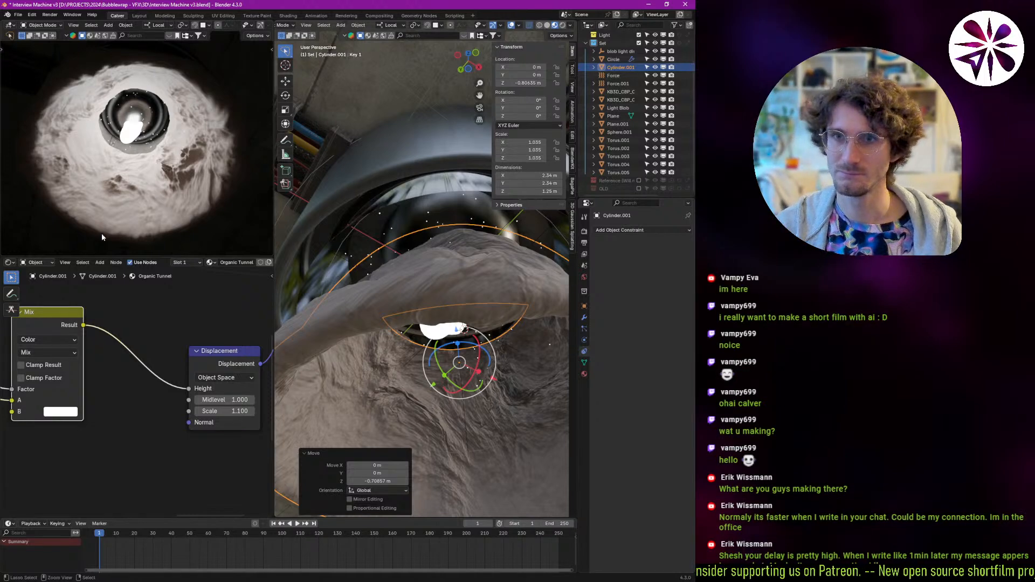
key("ctrl+z")
Stretch the tunnel cylinder along Z to a scale of about 1.93 and lower it about 0.33 m along its local Z.
middle_click_drag(352, 314, 426, 313)
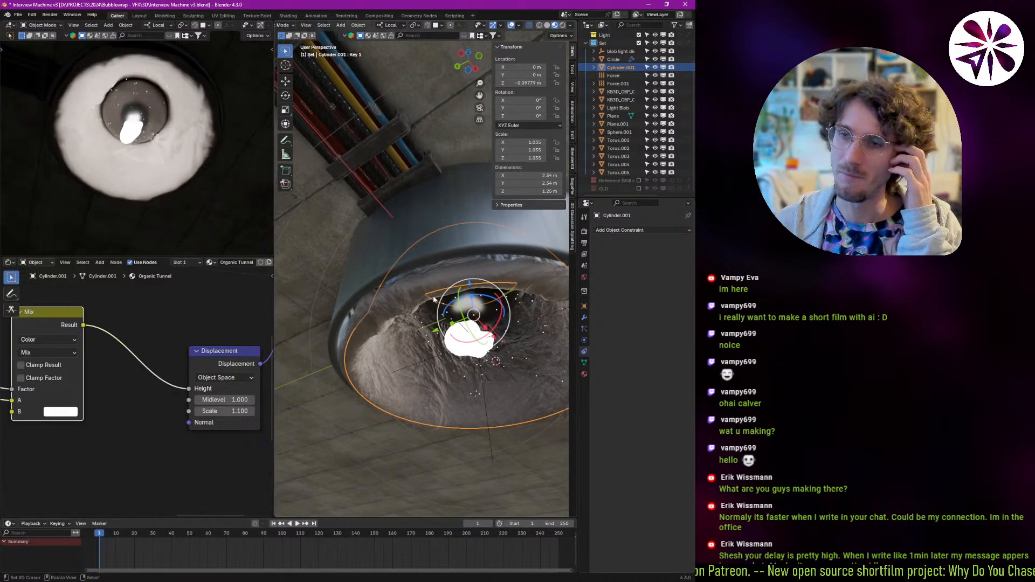
middle_click_drag(440, 300, 456, 315)
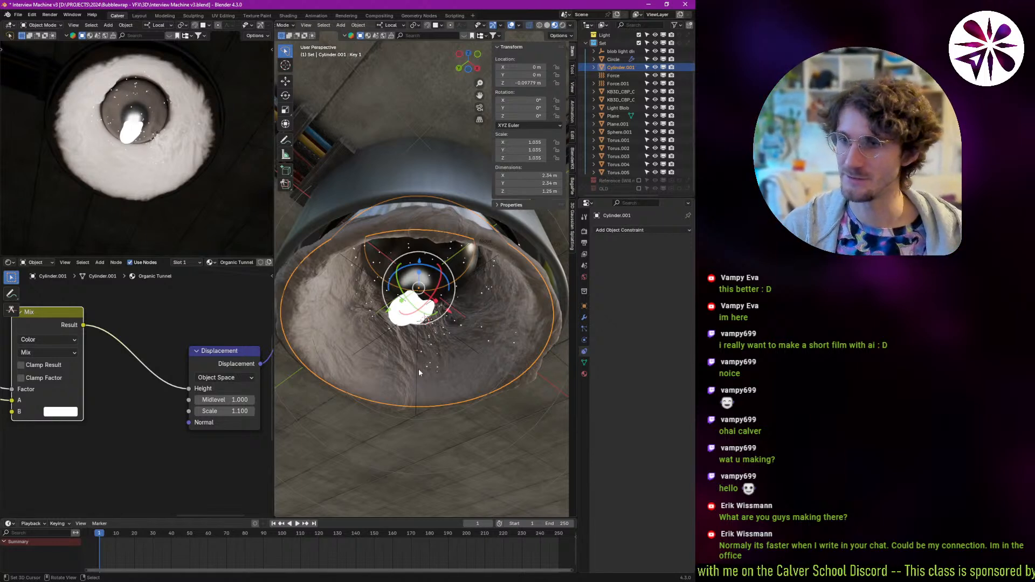
mouse_move(418, 368)
middle_mouse_down()
mouse_move(447, 371)
mouse_move(395, 343)
mouse_move(422, 364)
middle_mouse_up()
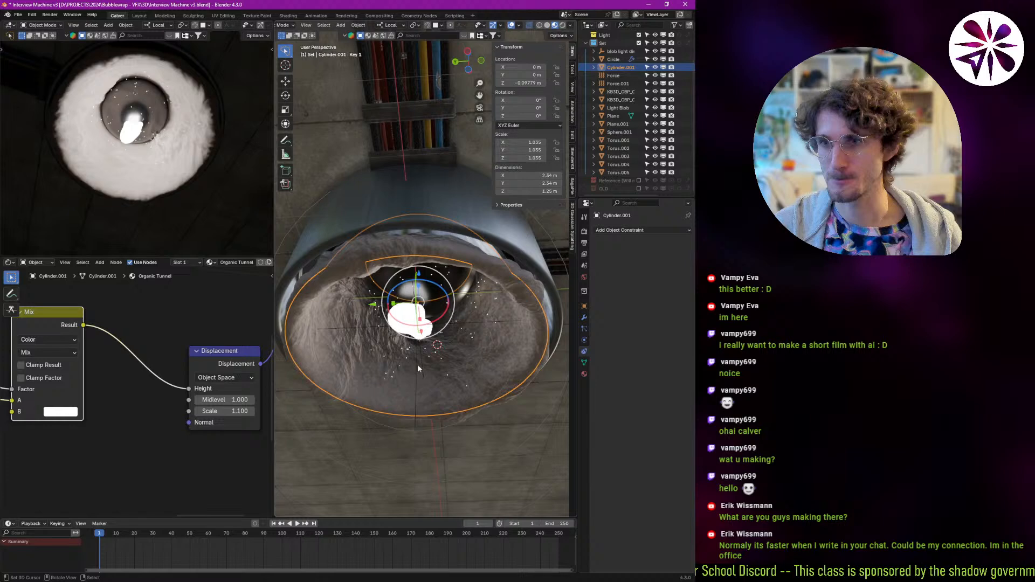
key("s")
key("z")
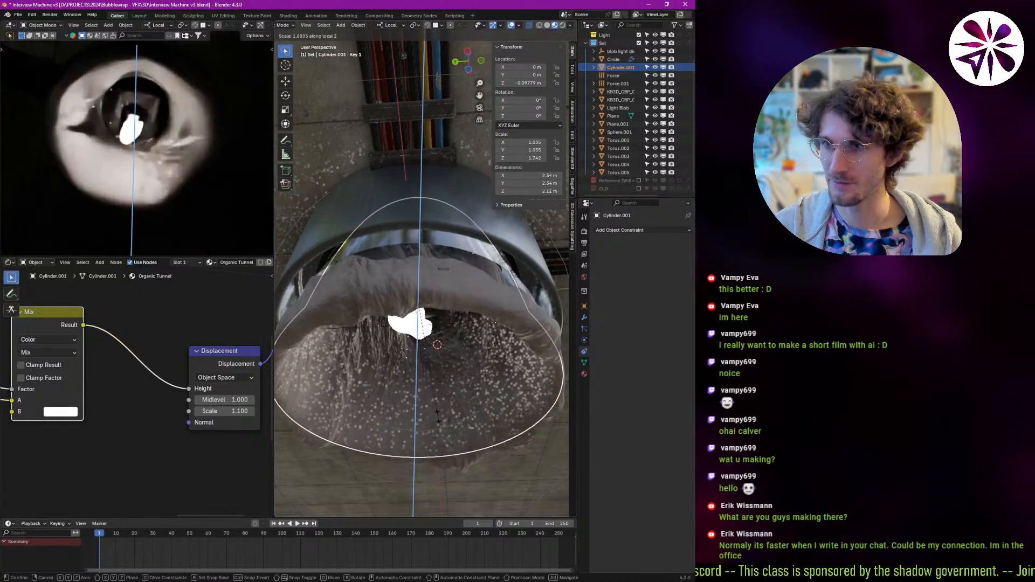
left_click(432, 429)
key("g")
key("z")
left_click(451, 417)
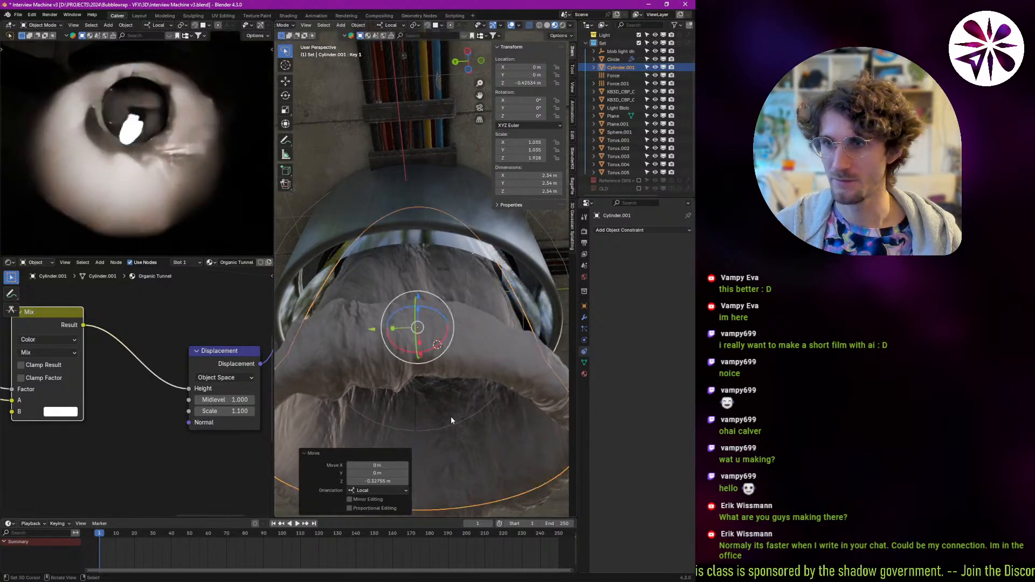
middle_click_drag(451, 417, 429, 335)
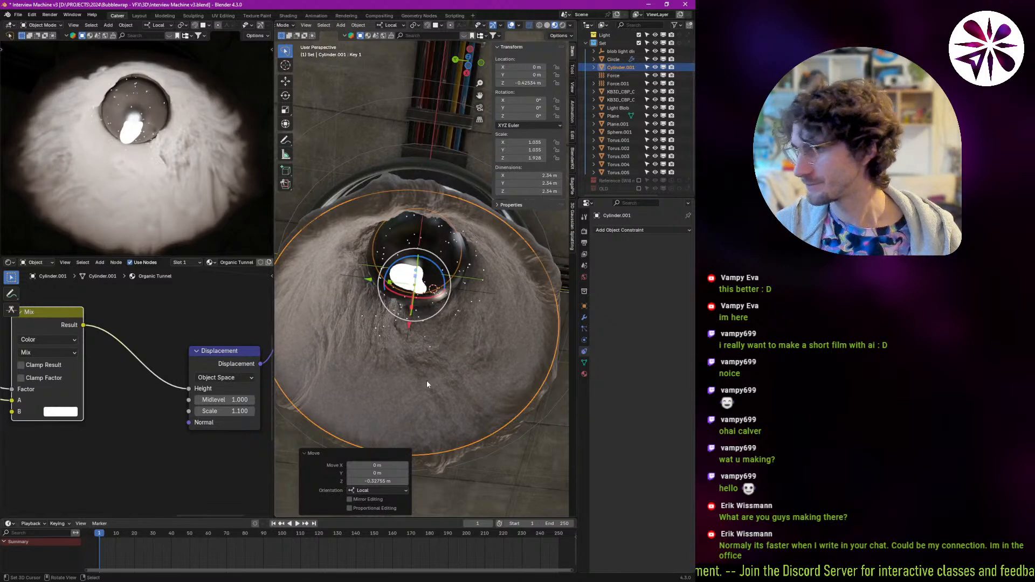
Set the Organic Tunnel material's displacement scale to 1.4.
middle_click_drag(231, 411, 188, 407)
left_click(188, 406)
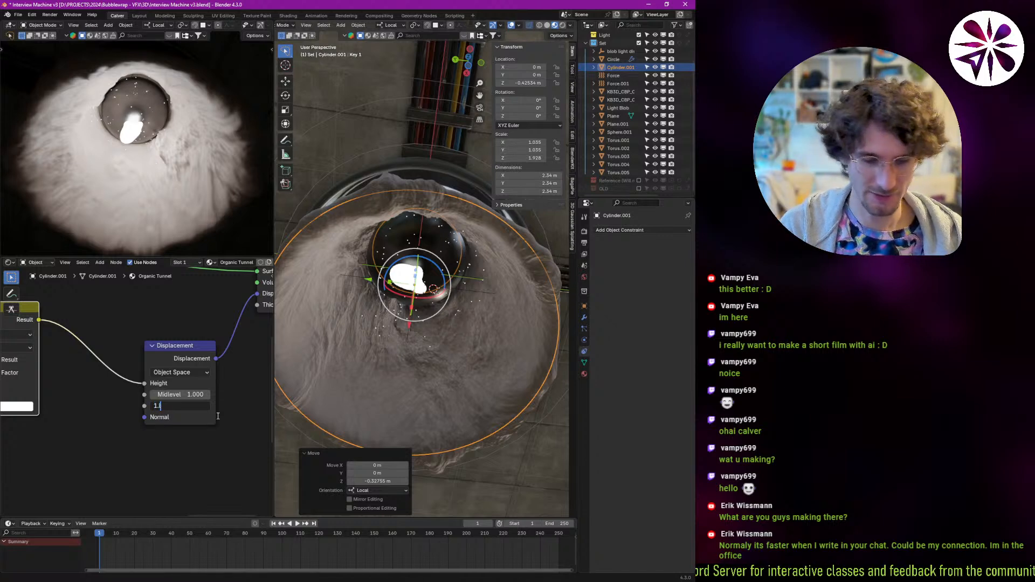
key("Return")
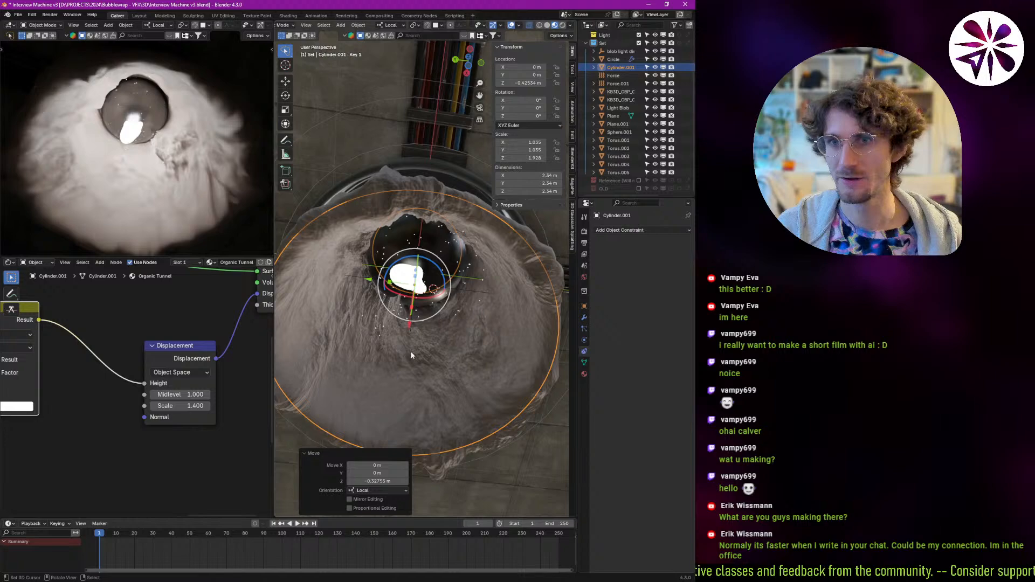
Lower the tunnel cylinder about 0.77 m along its local Z and check it in the rendered view.
middle_click_drag(416, 353, 435, 339)
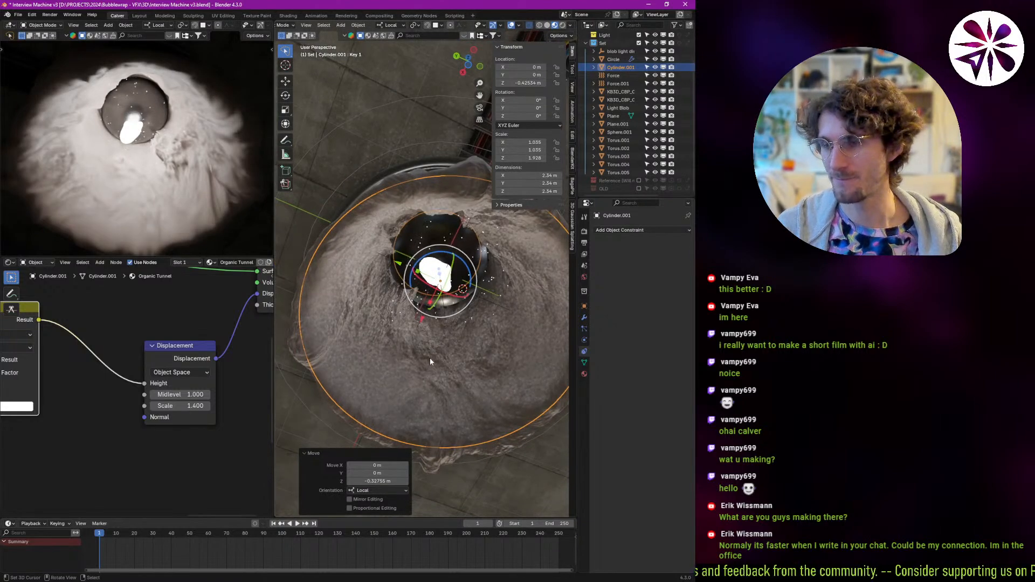
key("g")
key("z")
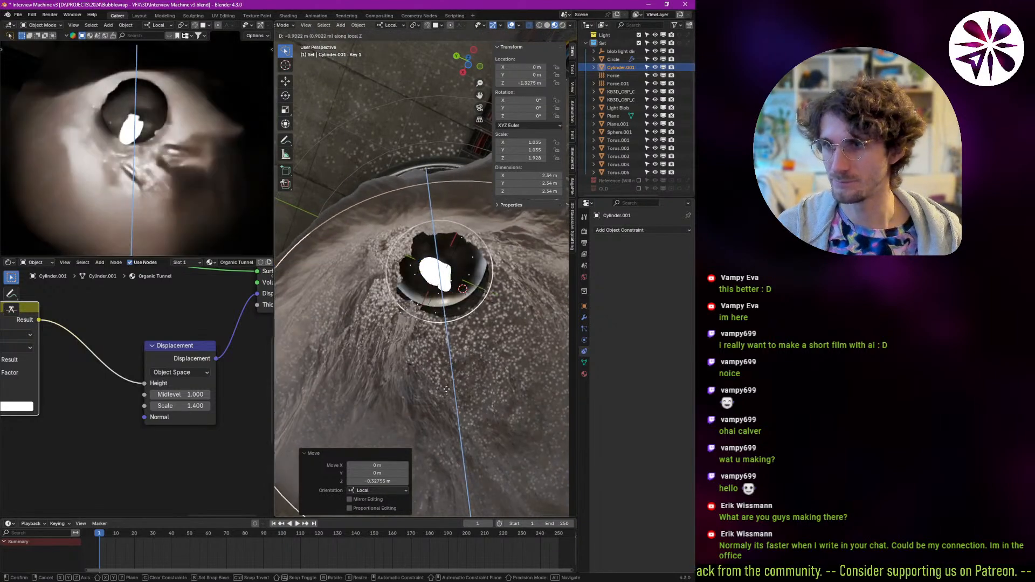
left_click(448, 371)
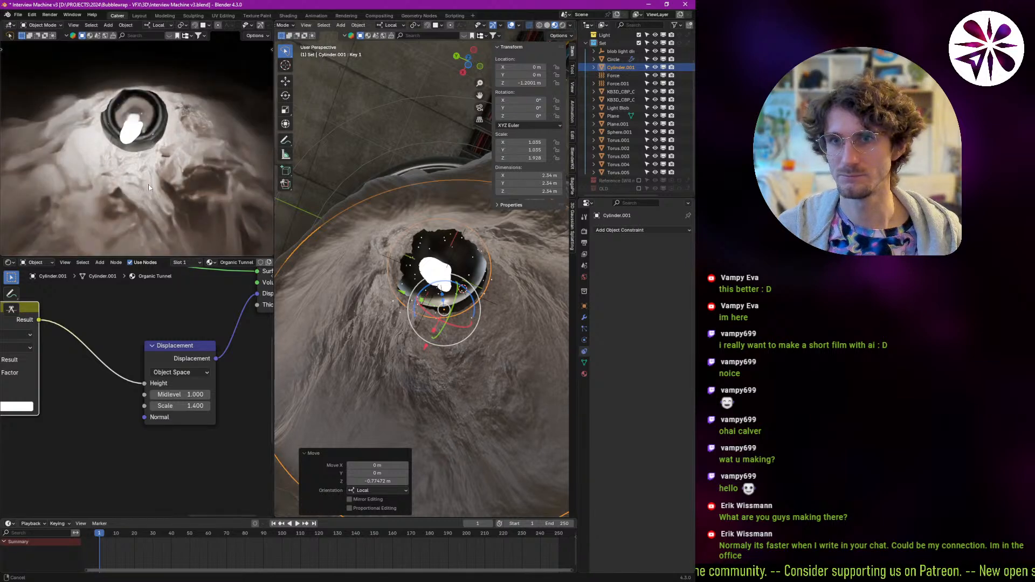
middle_click_drag(148, 186, 155, 185)
key("shift+grave")
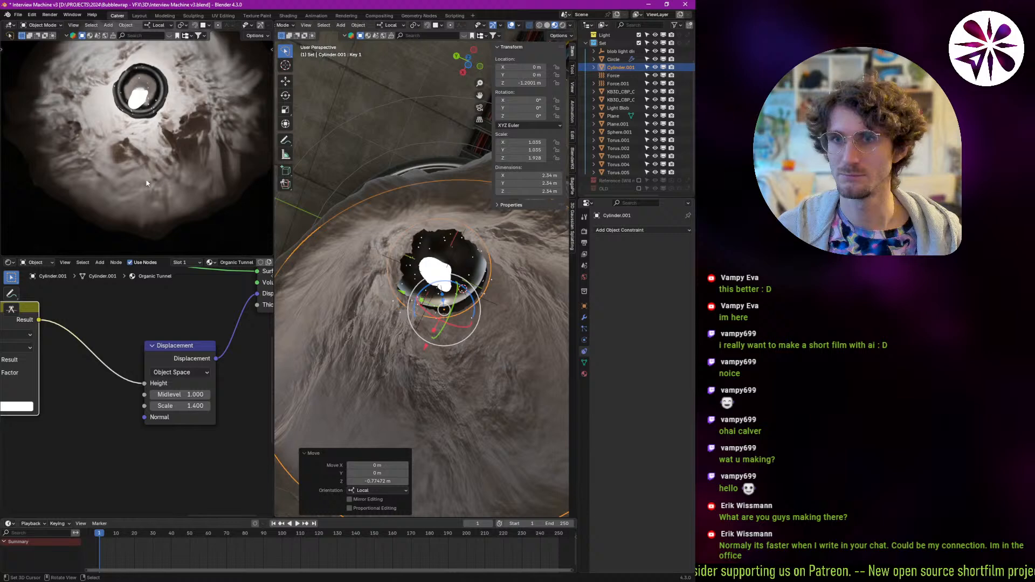
middle_click_drag(161, 180, 166, 174)
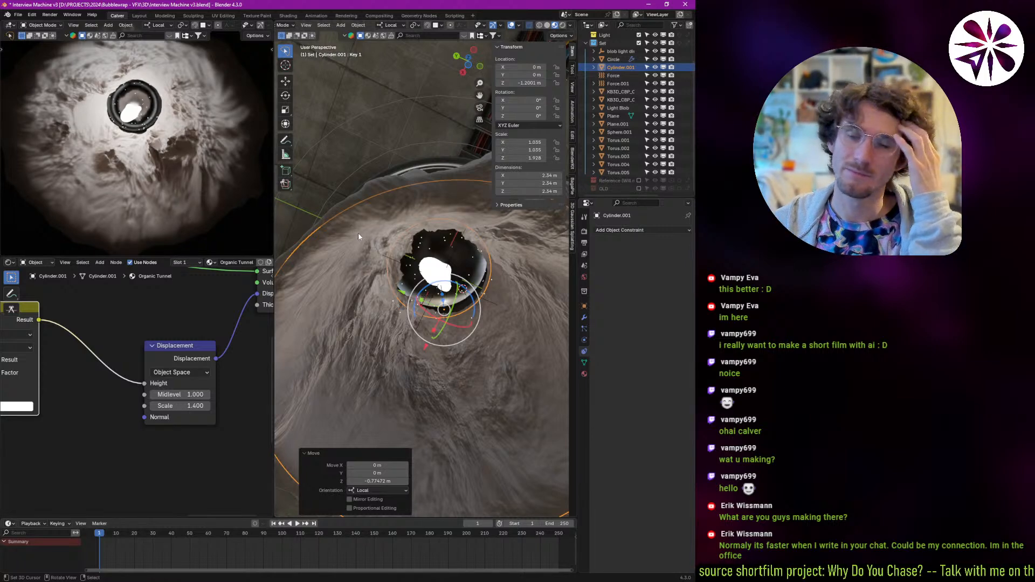
Try driving the Light Blob's emission color with the blue RGB node and cut the link again.
middle_click_drag(234, 354, 228, 390)
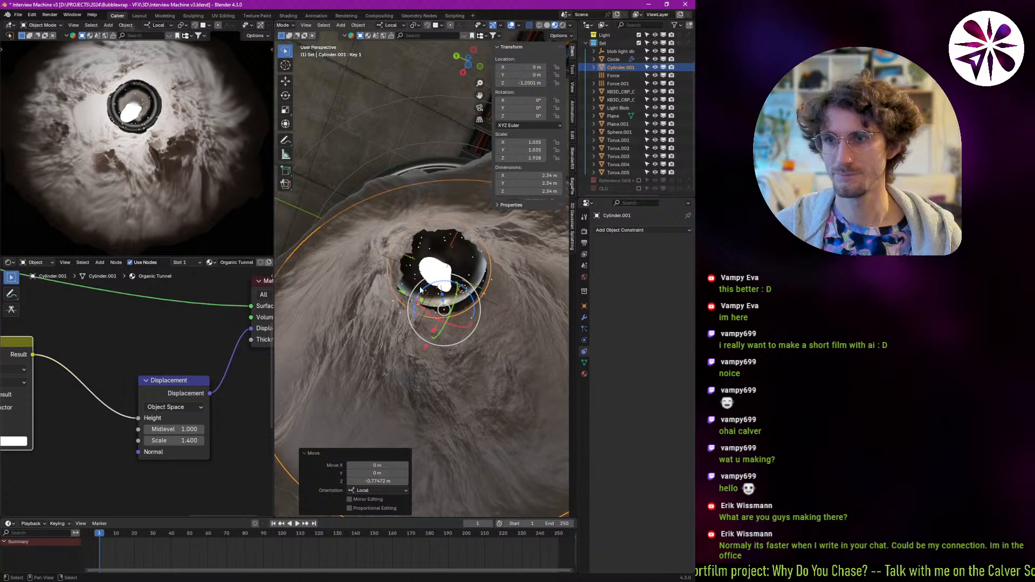
left_click(446, 277)
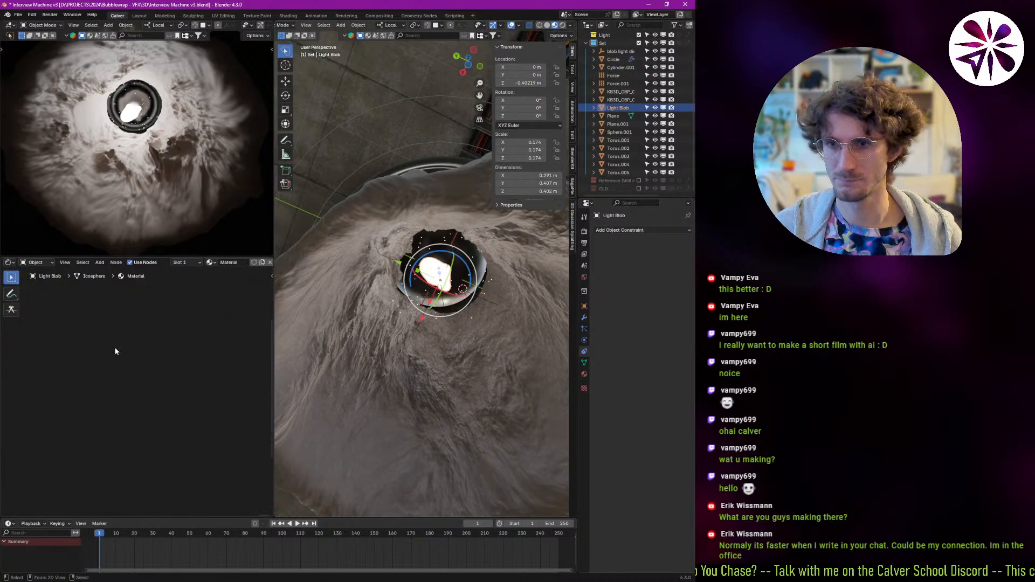
middle_click_drag(115, 411, 231, 379)
scroll(97, 329, "up", 14)
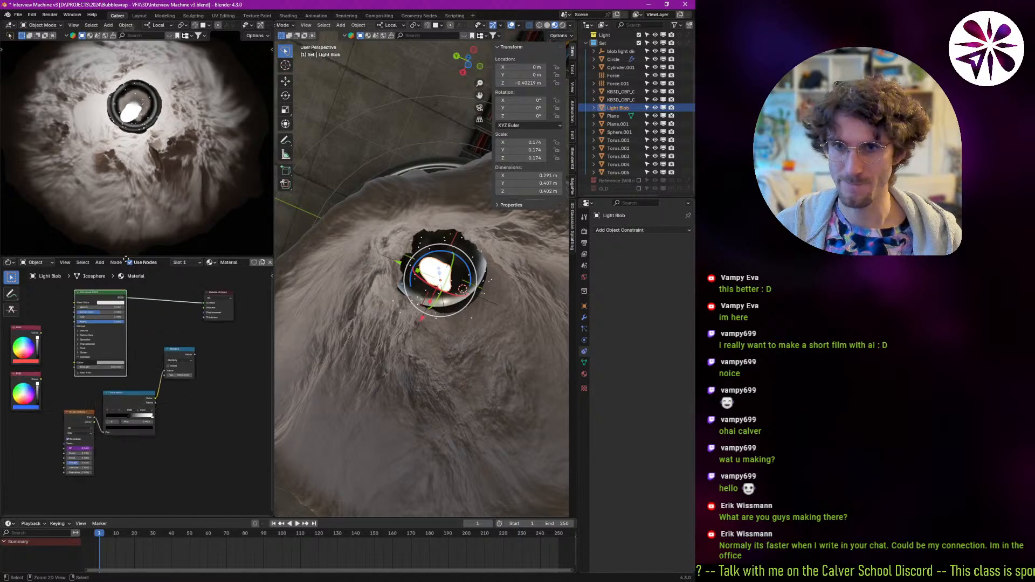
middle_click_drag(111, 322, 106, 359)
scroll(108, 360, "up", 1)
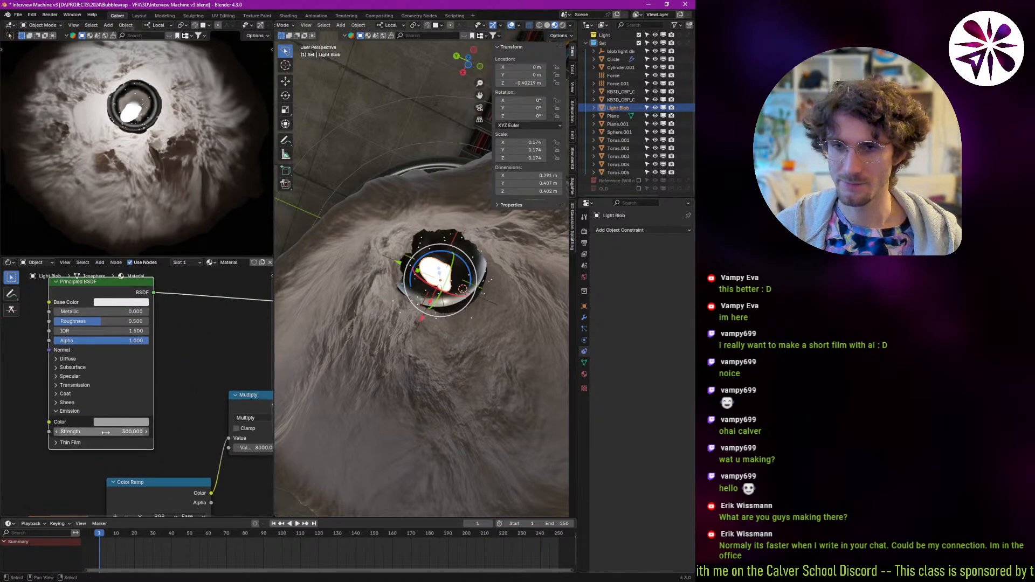
middle_click_drag(80, 411, 198, 395)
left_click_drag(100, 439, 166, 405)
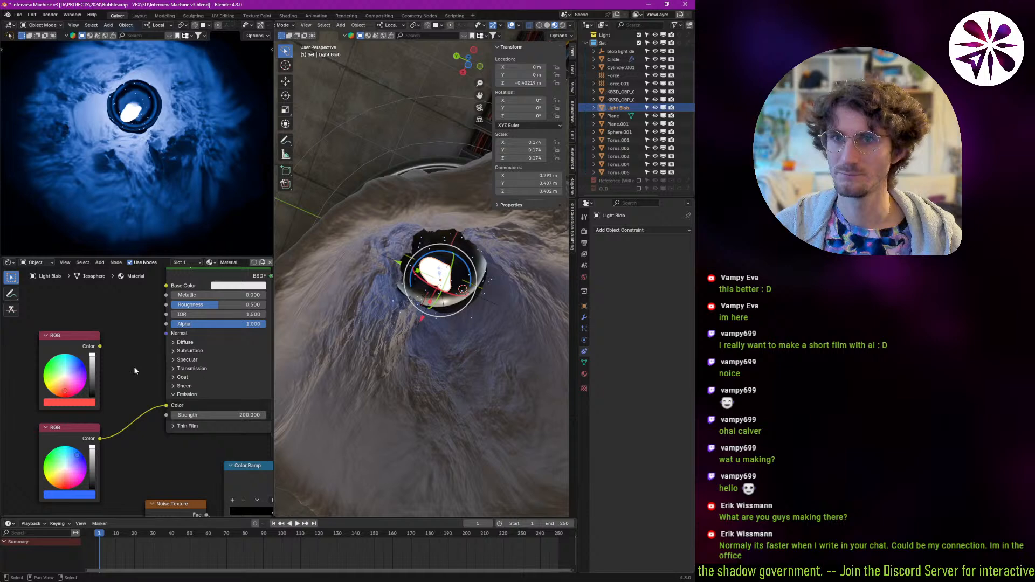
right_click_drag(124, 442, 125, 444, "ctrl")
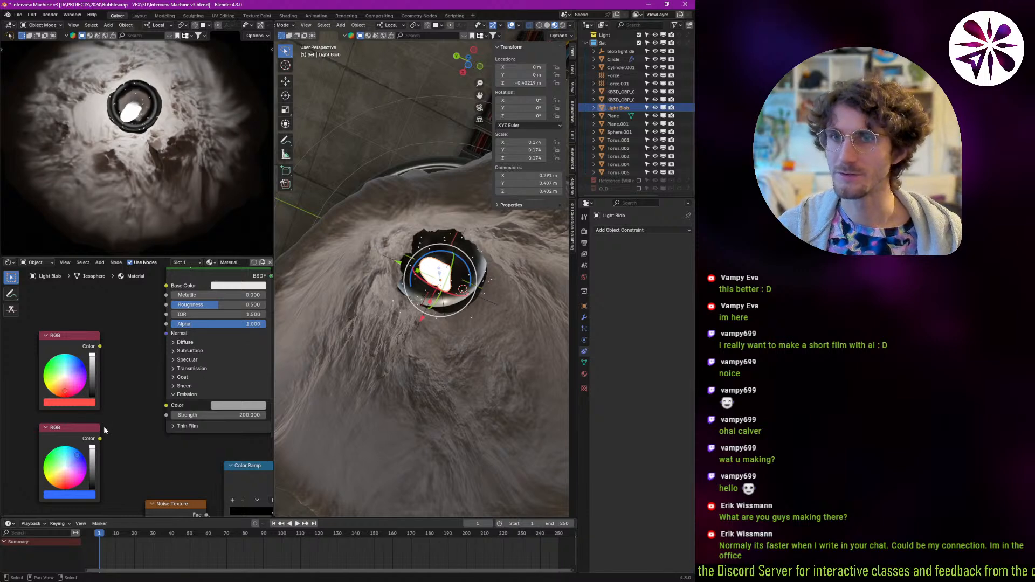
Lower the tiled floor plane along Z by about 1.13 m and by another 0.44 m to clear the tunnel.
middle_click_drag(405, 332, 424, 375)
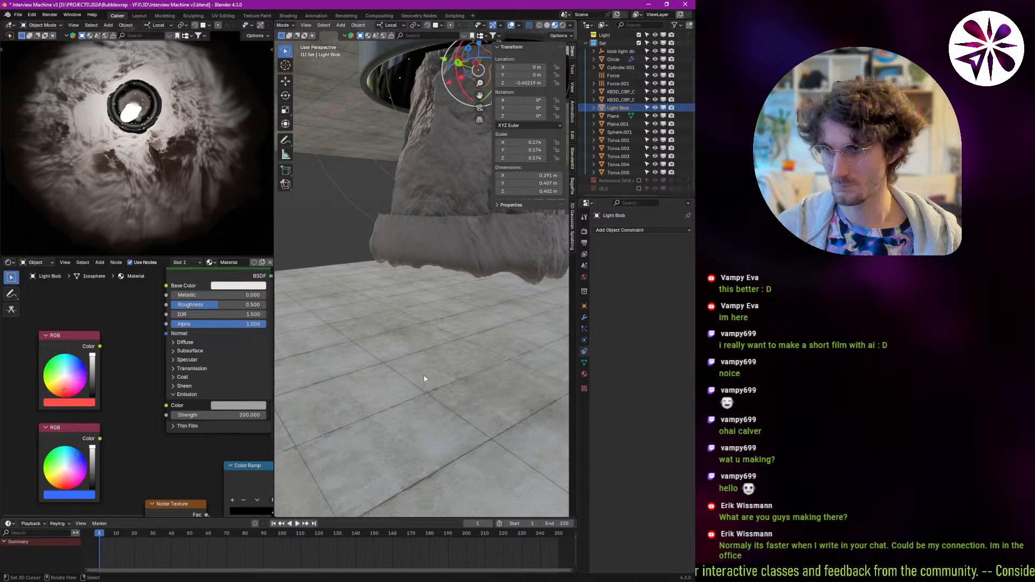
left_click(431, 374)
key("g")
key("z")
left_click(443, 496)
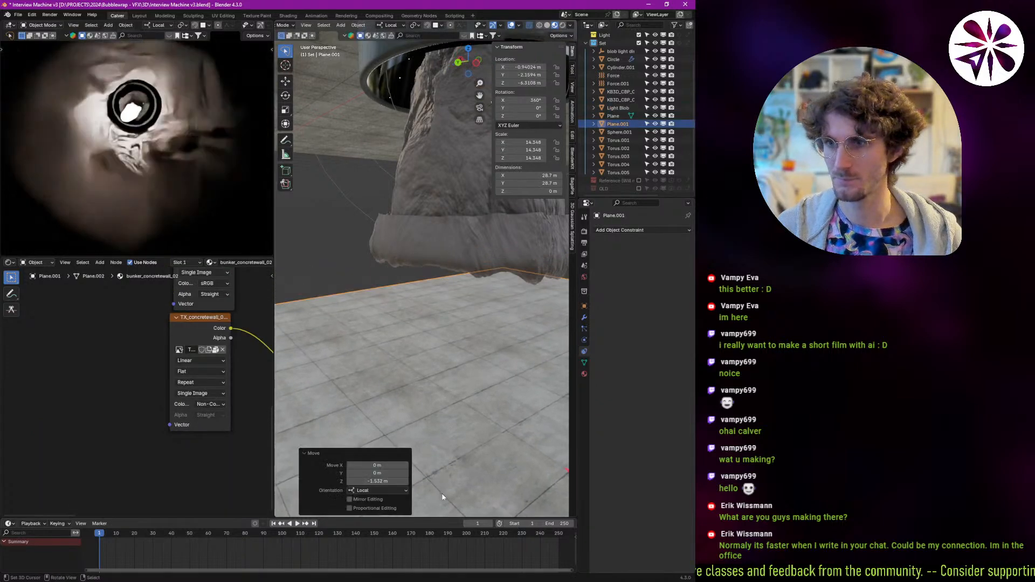
key("g")
key("z")
left_click(487, 279)
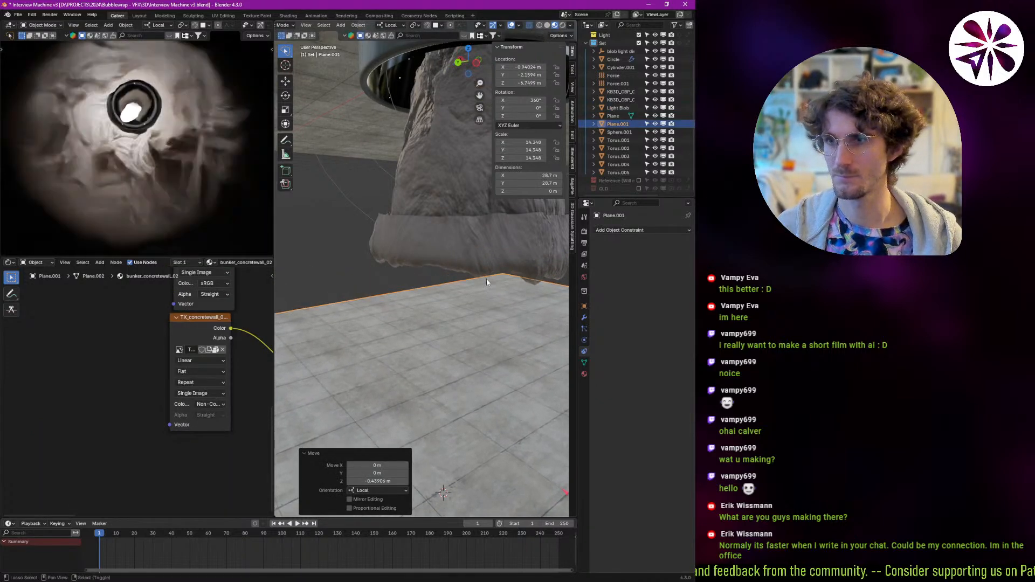
Select the tunnel cylinder and darken its Organic Tunnel material's base color to a deeper brownish grey.
middle_click_drag(487, 278, 426, 344)
left_click(426, 345)
middle_click_drag(187, 341, 131, 424)
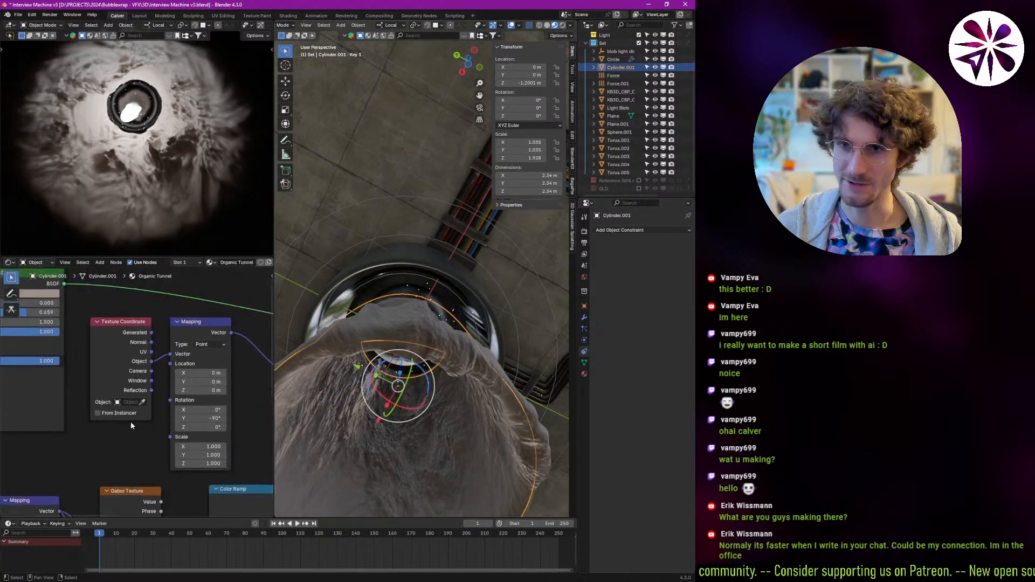
middle_click_drag(105, 313, 128, 385)
middle_click_drag(80, 360, 145, 349)
left_click(125, 354)
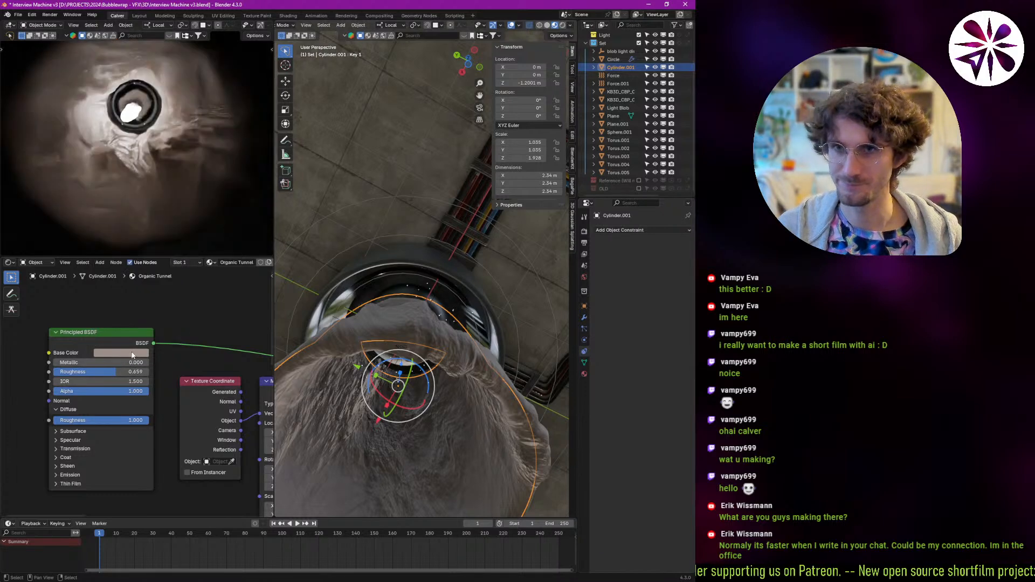
left_click(134, 353)
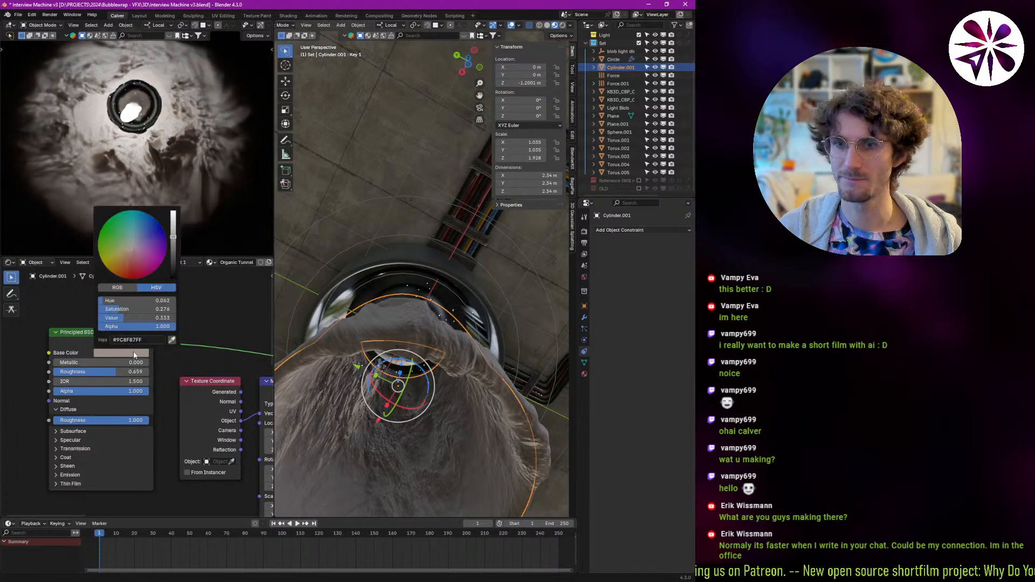
left_click_drag(173, 241, 174, 250)
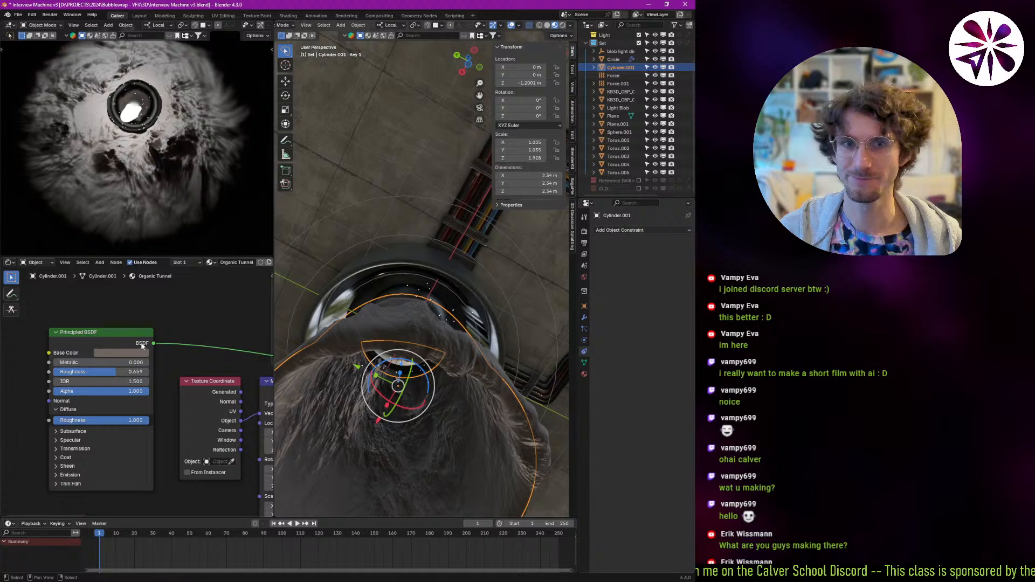
Play the animation and look up into the tunnel from below.
key("space")
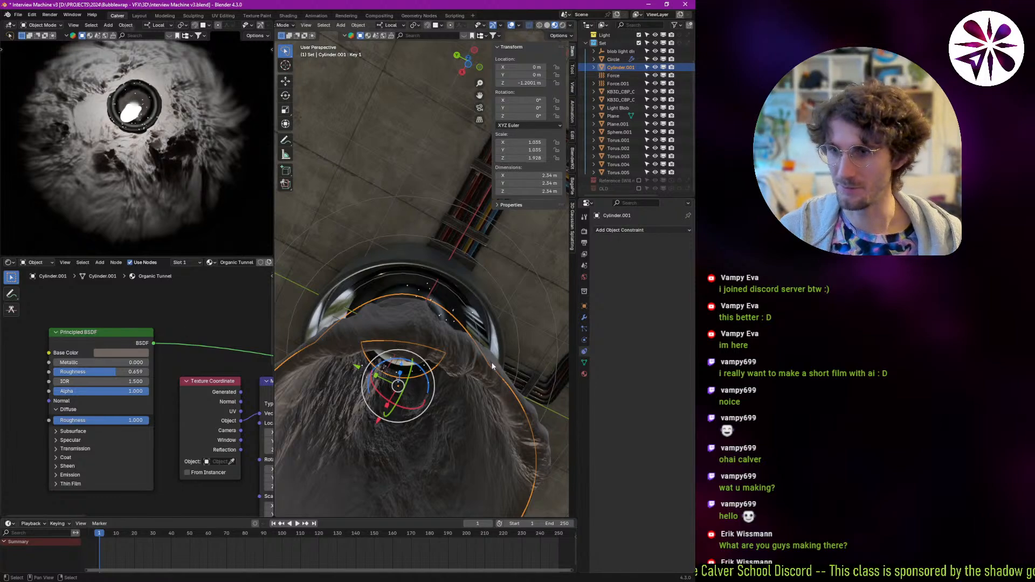
mouse_move(430, 377)
middle_mouse_down()
mouse_move(426, 331)
mouse_move(448, 367)
middle_mouse_up()
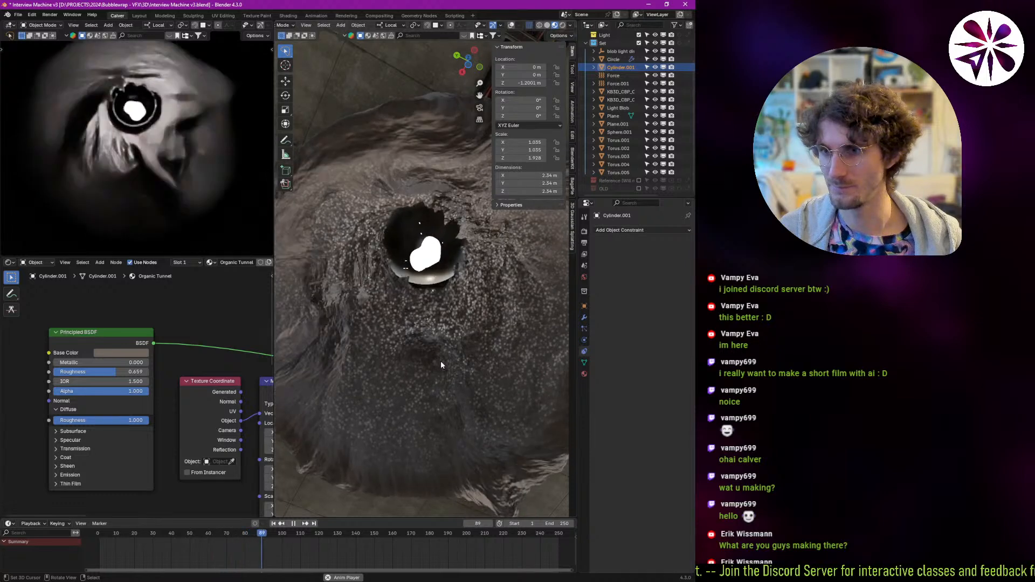
Replay the animation and examine the moving tunnel walls around the glowing blob and the tunnel's outer shape.
key("space")
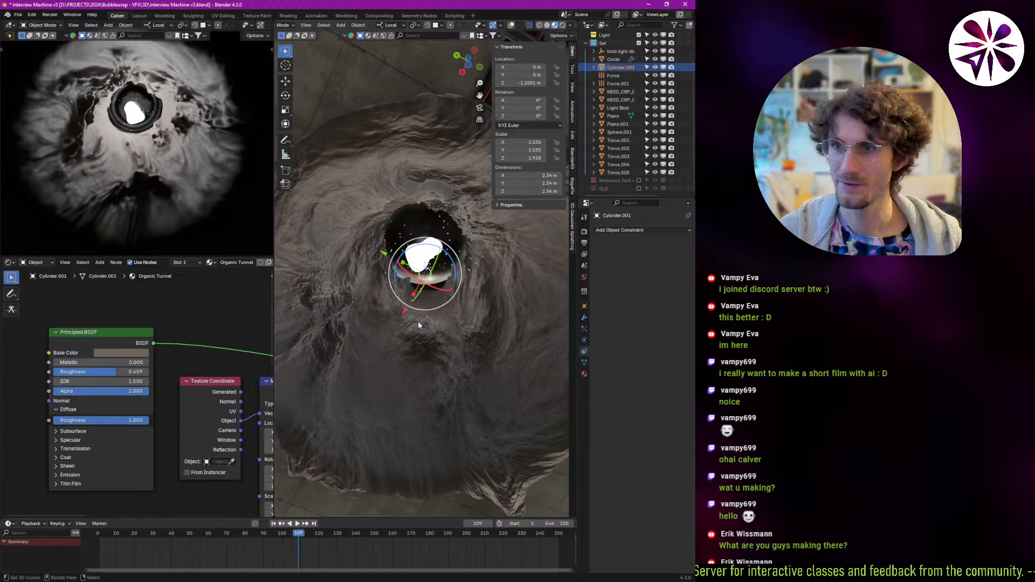
key("space")
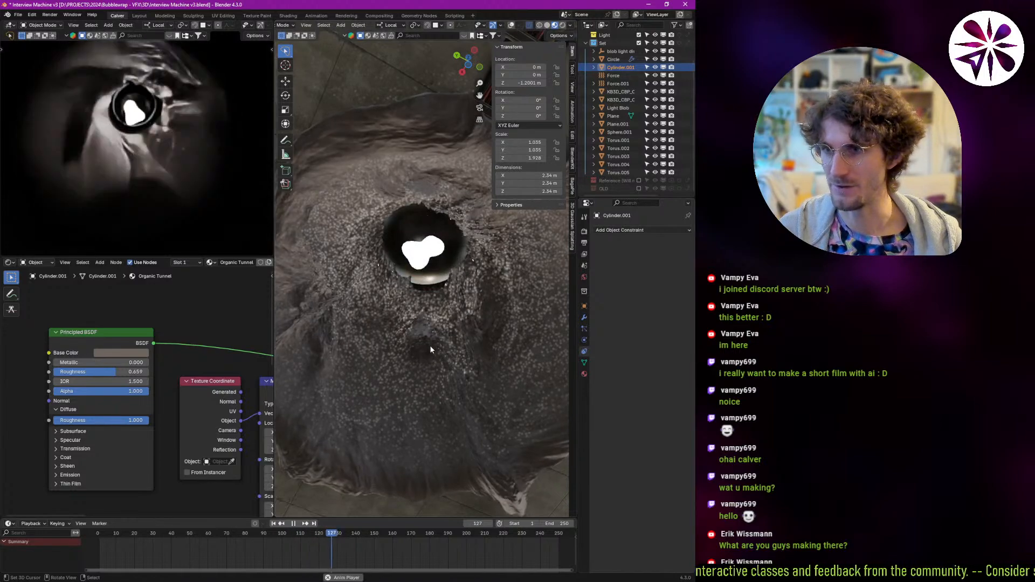
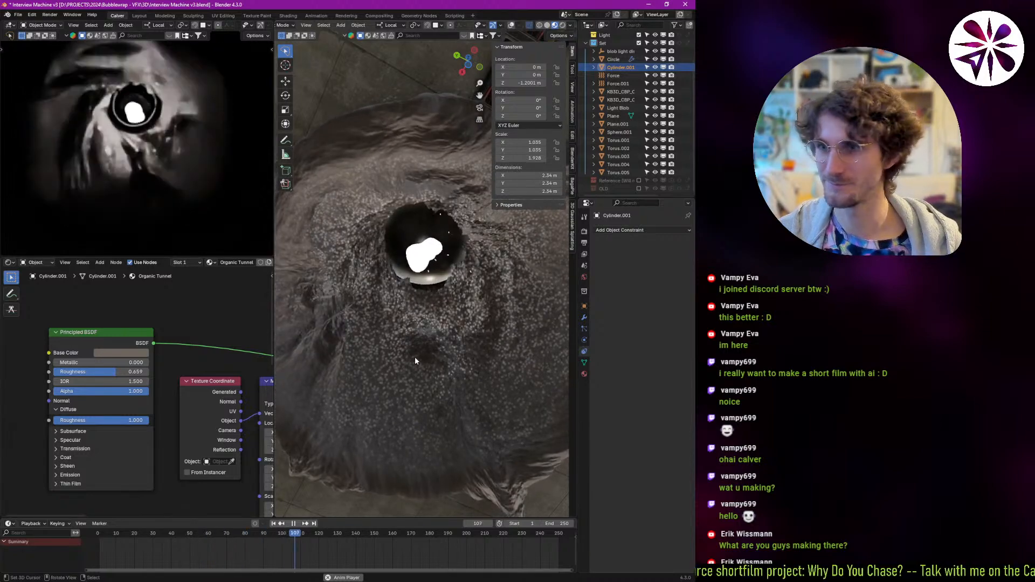
mouse_move(420, 347)
middle_mouse_down()
mouse_move(425, 356)
mouse_move(416, 349)
middle_mouse_up()
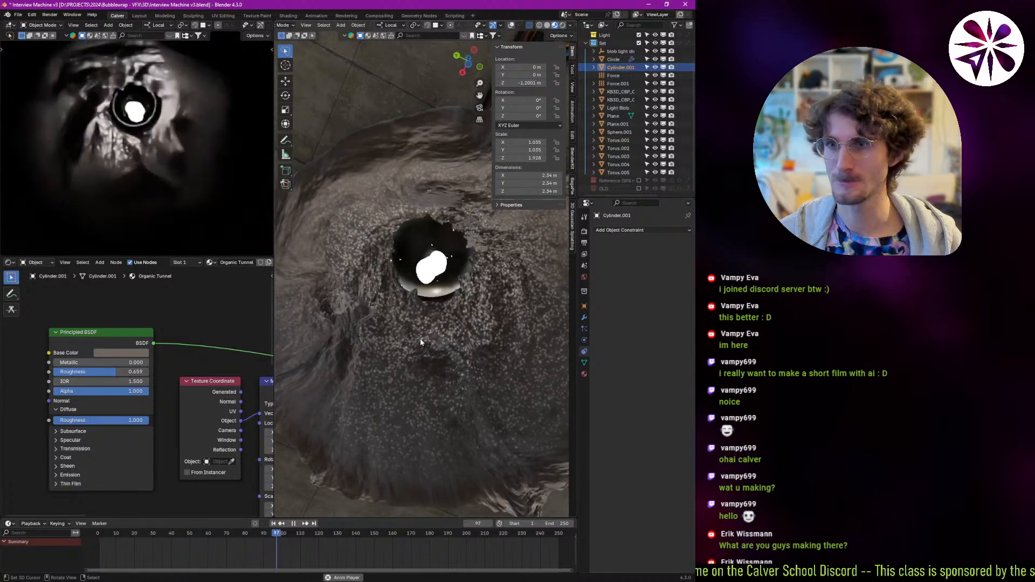
key("space")
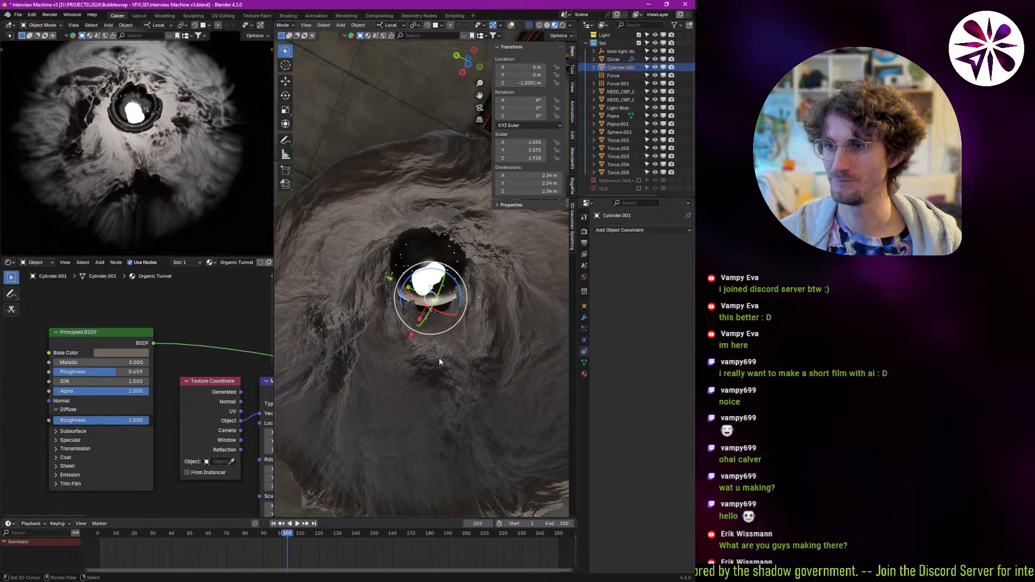
mouse_move(438, 357)
middle_mouse_down()
mouse_move(441, 318)
mouse_move(439, 400)
mouse_move(447, 399)
mouse_move(428, 377)
mouse_move(441, 332)
mouse_move(398, 351)
mouse_move(433, 353)
mouse_move(423, 347)
middle_mouse_up()
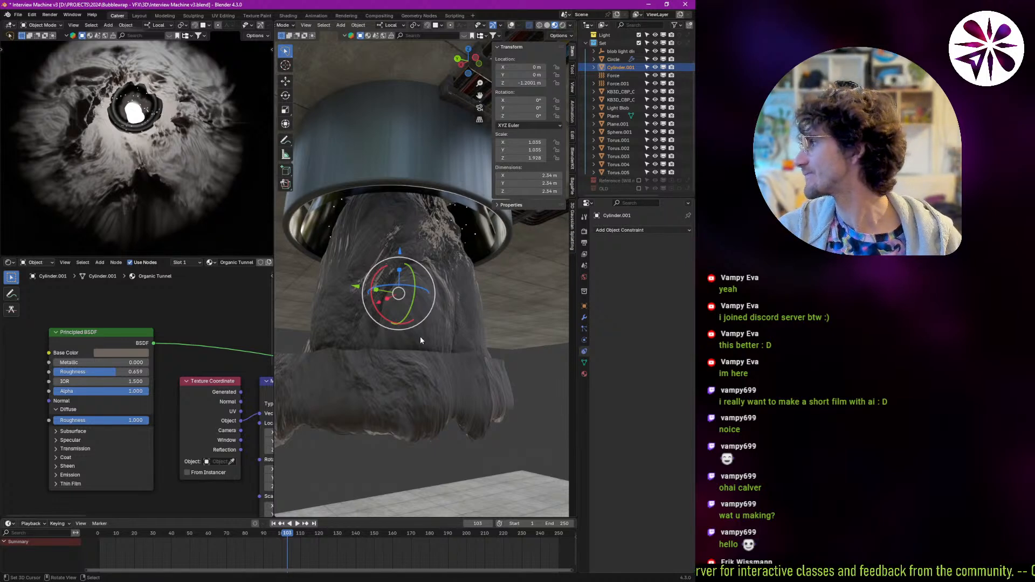
middle_click_drag(422, 340, 409, 278)
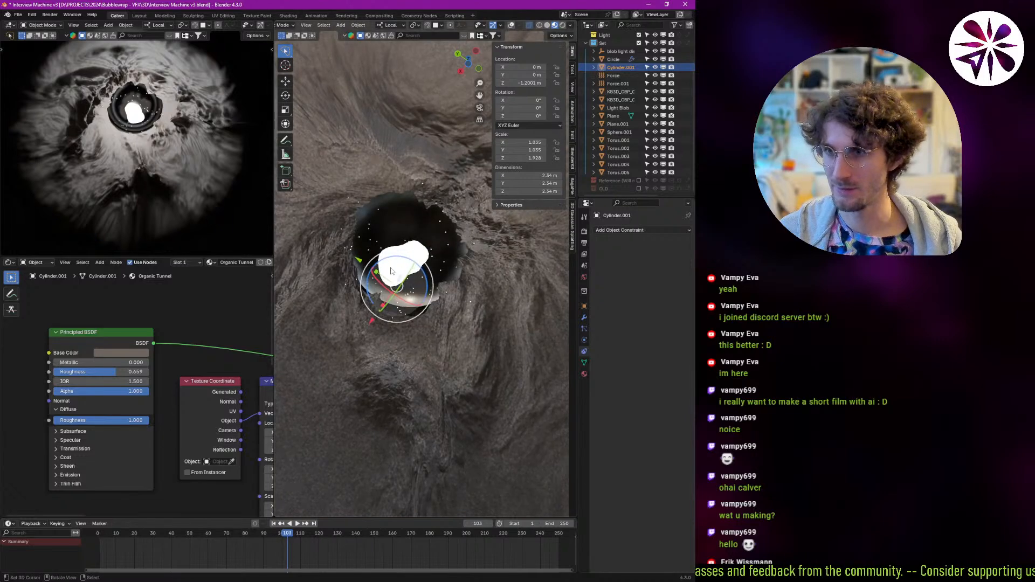
Set the Light Blob's Displace modifier strength to 0 and briefly play the animation.
left_click(404, 267)
left_click(583, 318)
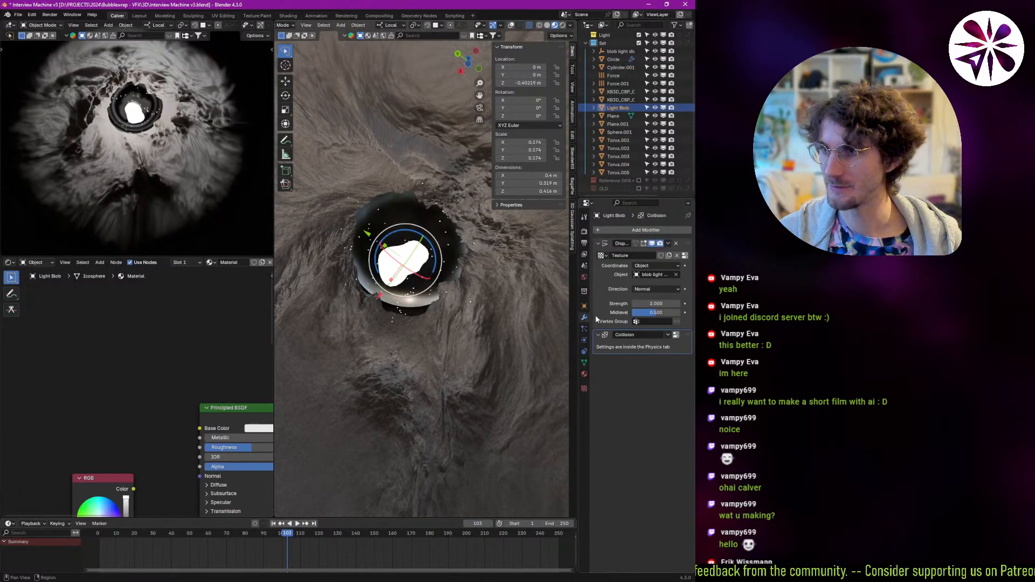
type("0")
key("Return")
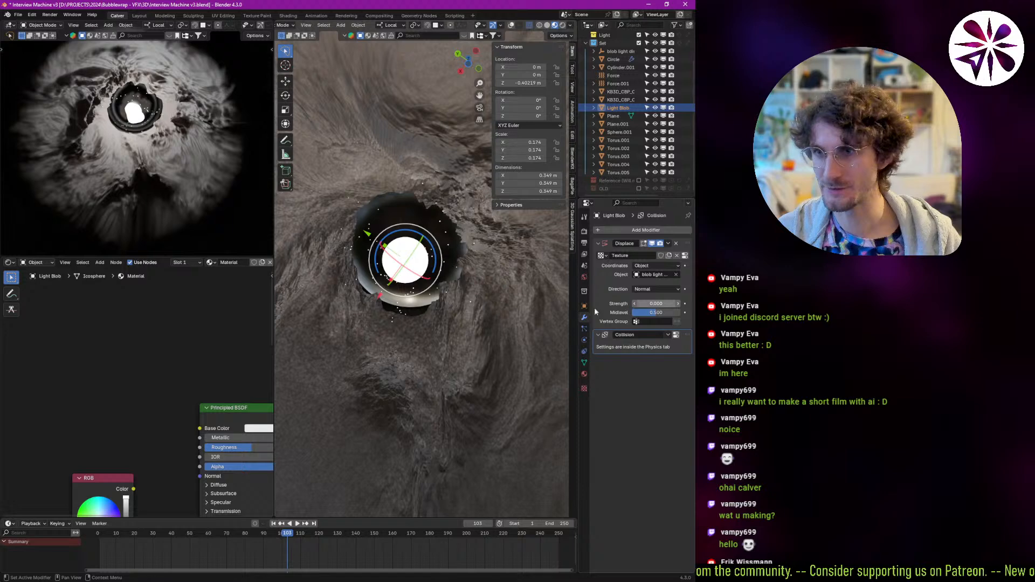
key("space")
key("space")
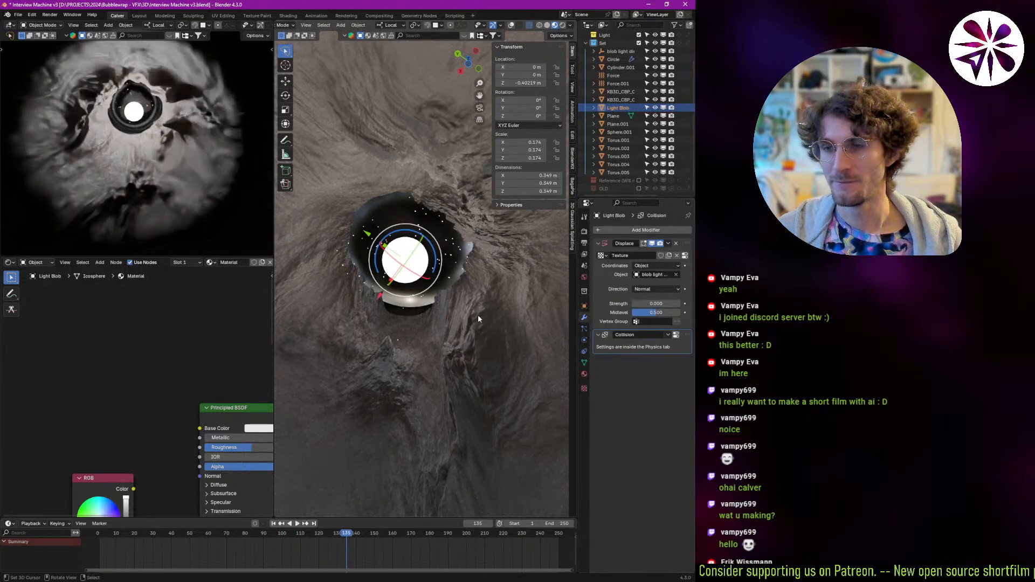
Scale the Light Blob up uniformly by about 1.48, compare the view with overlays toggled, and deselect it.
middle_click_drag(477, 315, 455, 335)
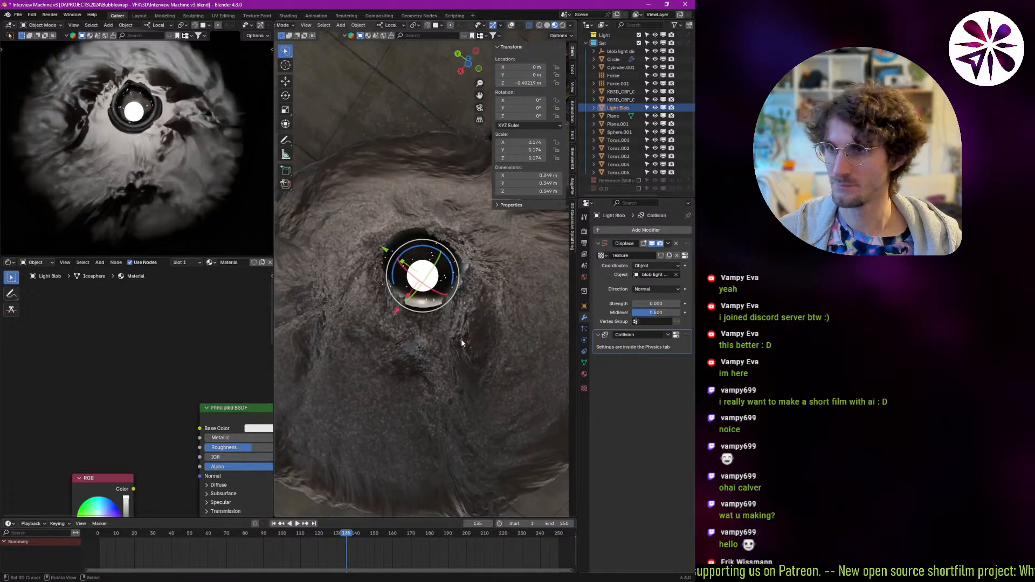
key("s")
left_click(497, 360)
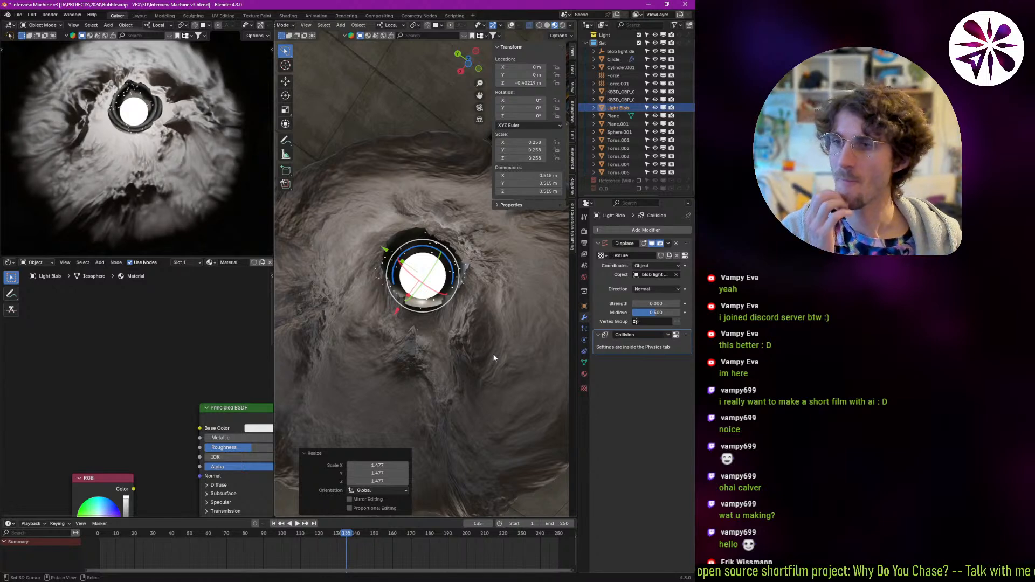
middle_click_drag(493, 358, 441, 357)
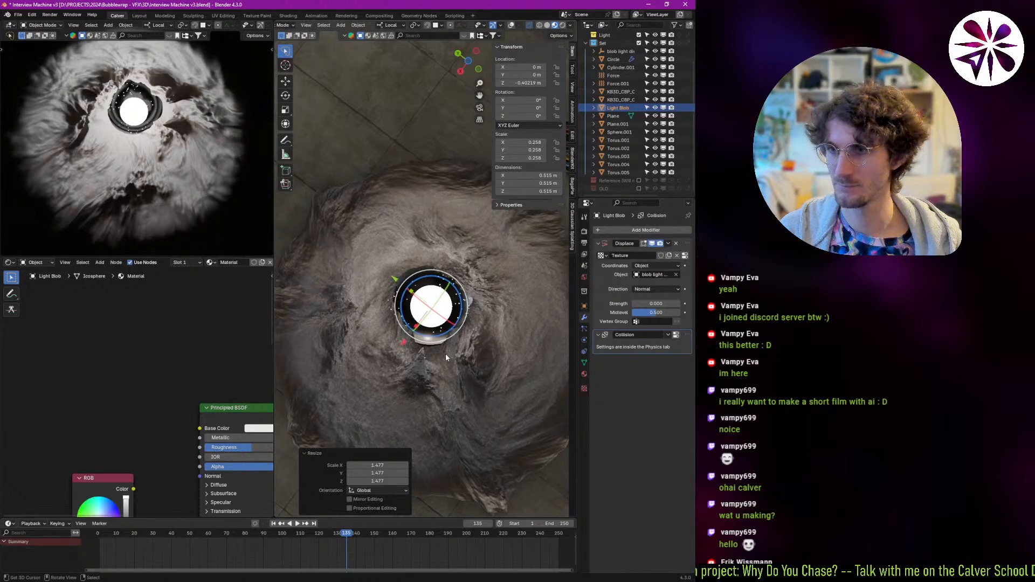
key("shift+alt+z")
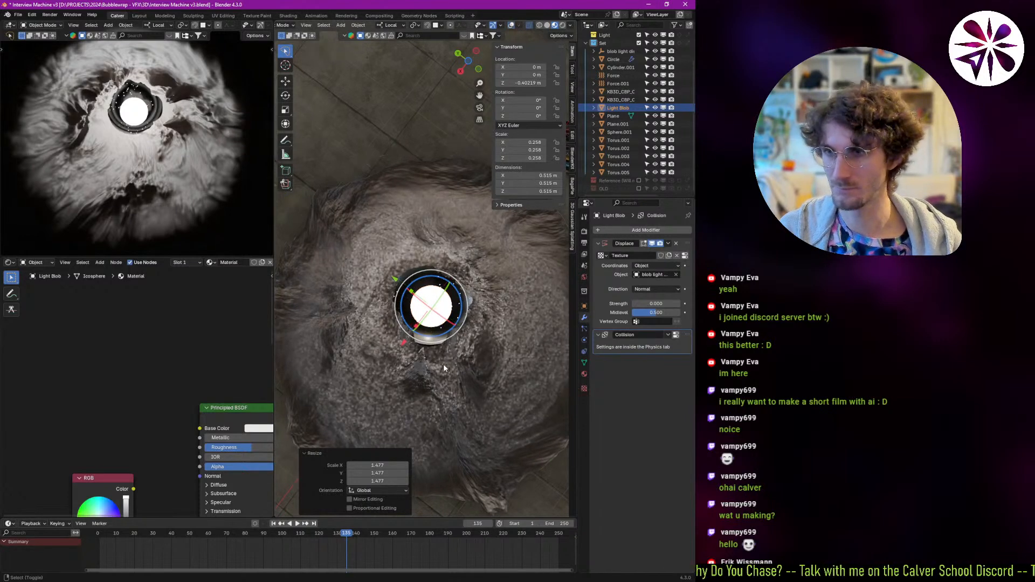
key("shift+alt+z")
key("alt+a")
middle_click_drag(448, 371, 447, 359, "shift")
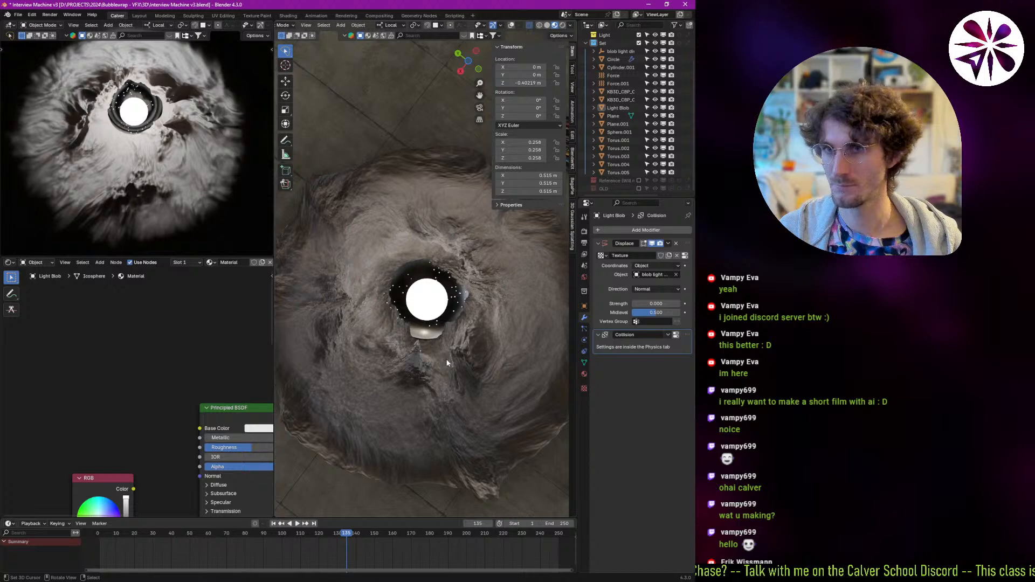
Duplicate the scene camera, place the copy lower and closer beneath the tunnel, and make it the active camera.
mouse_move(138, 128)
middle_mouse_down()
mouse_move(137, 115)
mouse_move(130, 135)
mouse_move(153, 128)
middle_mouse_up()
scroll(614, 156, "up", 3)
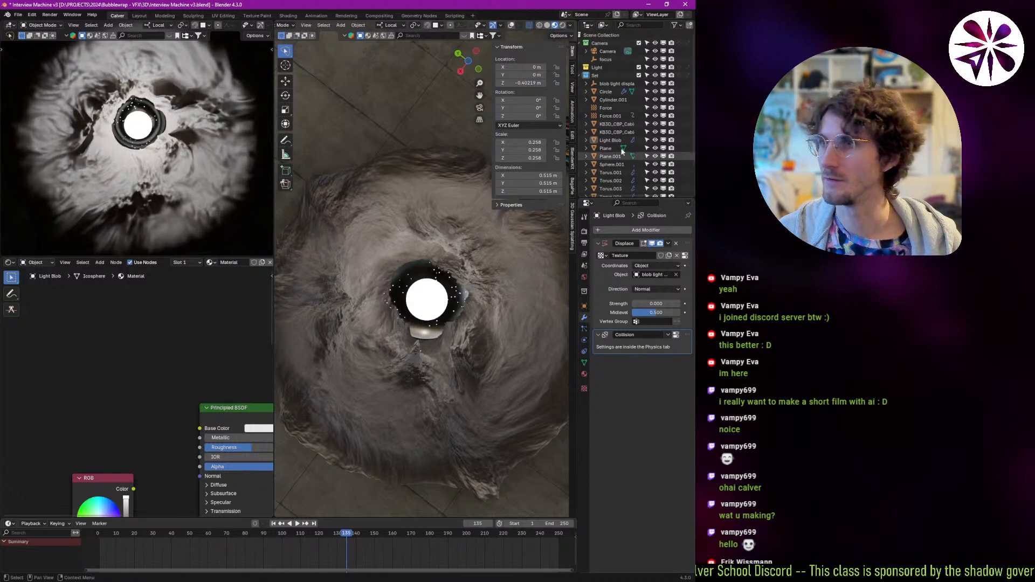
middle_click_drag(601, 108, 614, 132)
left_click(619, 51)
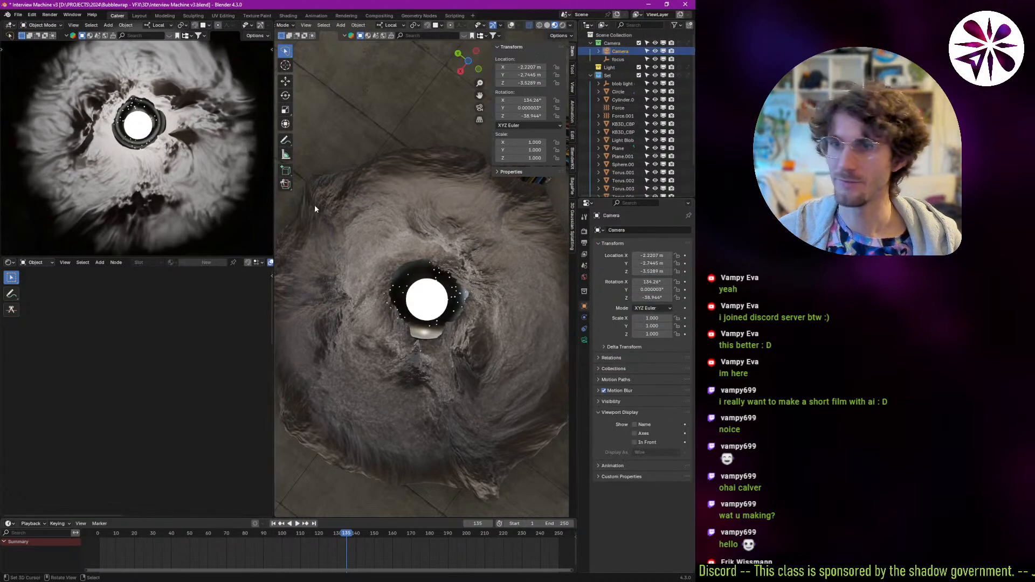
mouse_move(442, 288)
middle_mouse_down()
mouse_move(433, 386)
mouse_move(446, 288)
middle_mouse_up()
scroll(426, 315, "down", 2)
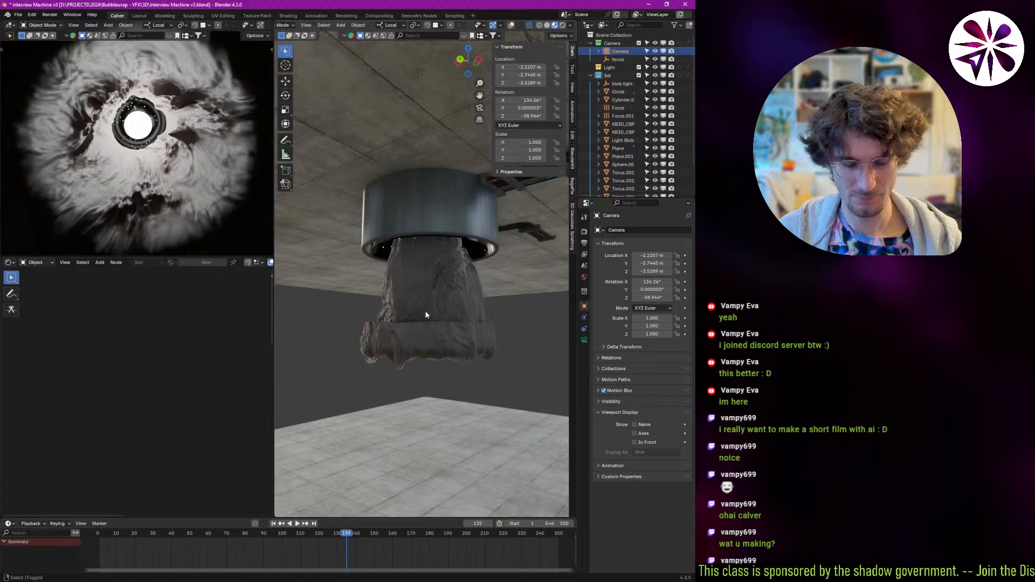
middle_click_drag(431, 326, 429, 374)
scroll(437, 296, "down", 2)
middle_click_drag(438, 294, 439, 205)
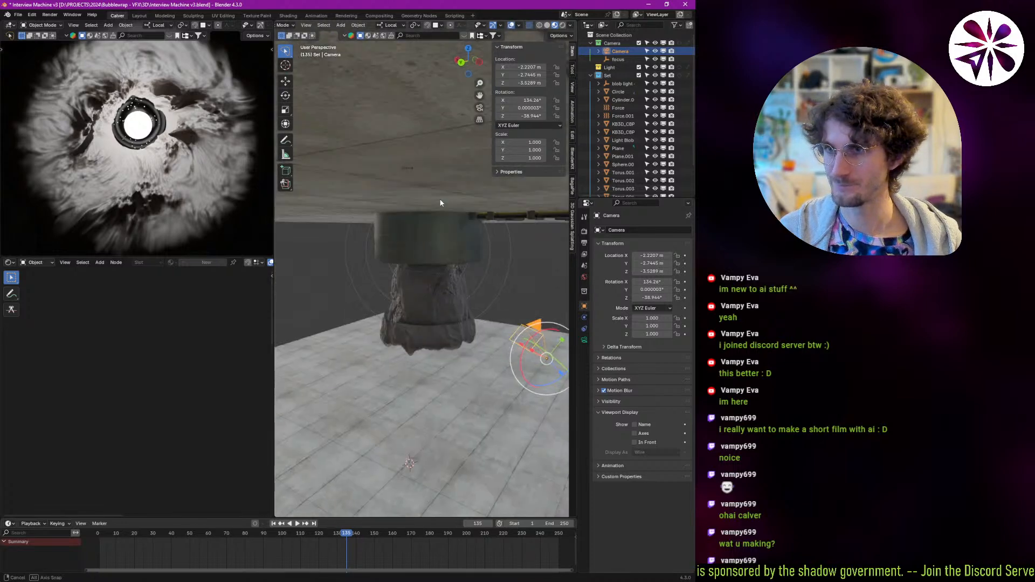
middle_click_drag(437, 305, 405, 254)
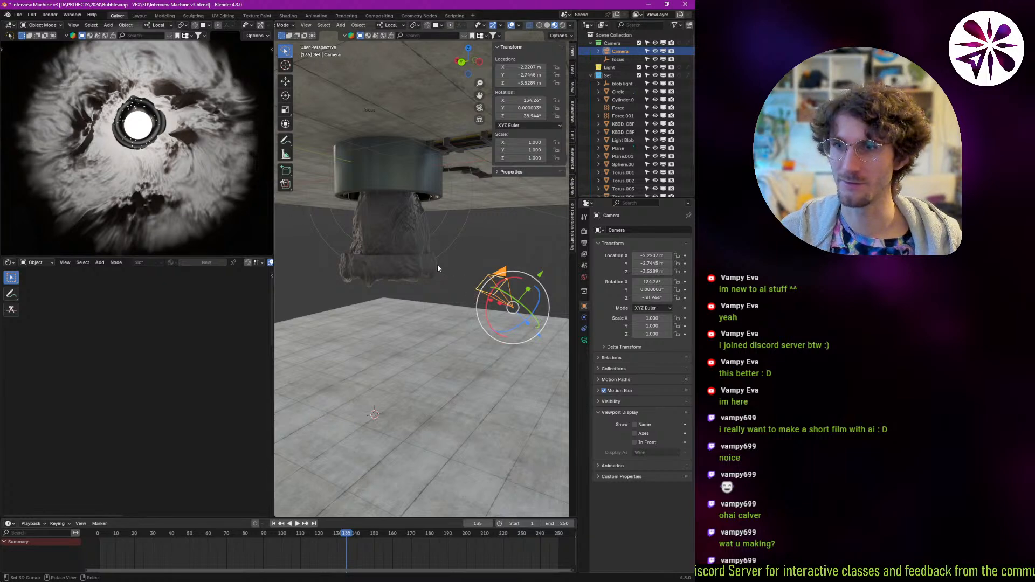
middle_click_drag(438, 264, 478, 255)
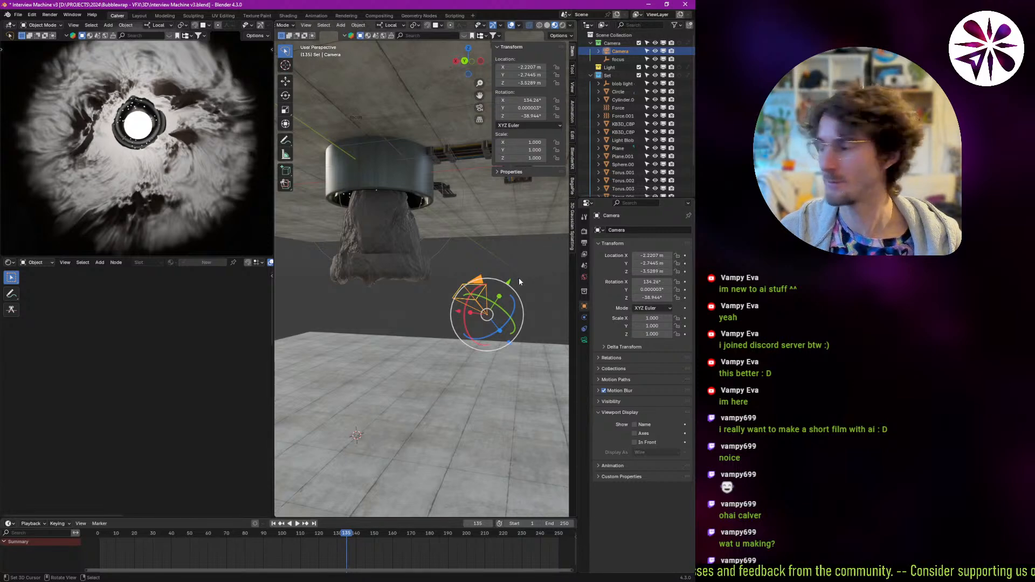
key("shift+d")
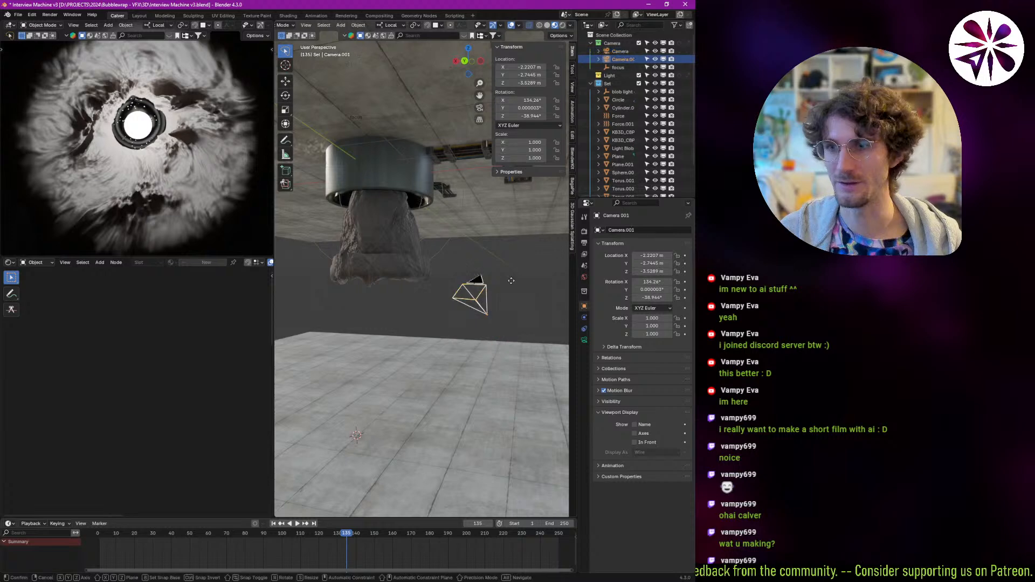
left_click(480, 312)
key("ctrl+KP_0")
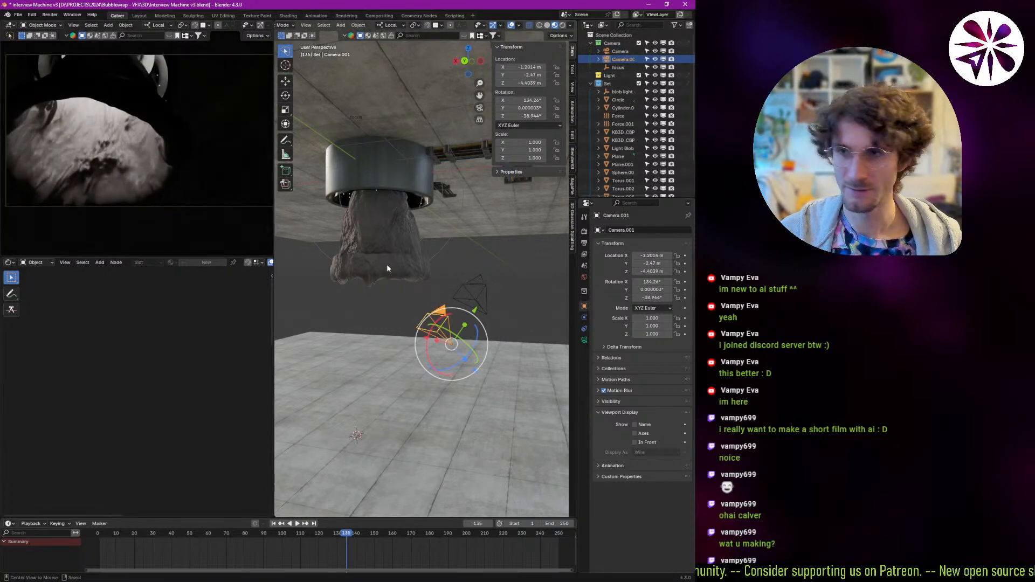
Clear the duplicated camera's rotation and rotate it 180° about its local X axis to face straight up.
key("alt+r")
key("r")
key("x")
key("x")
type("180")
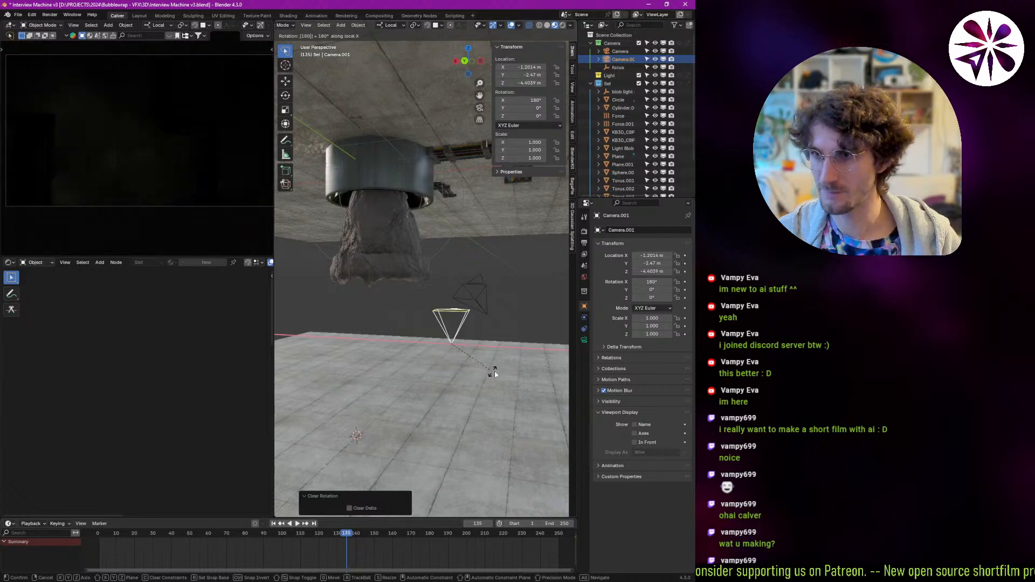
key("Return")
Reset the duplicated camera's location to the origin and lower it along Z to about -6.54 m, under the tunnel.
key("KP_7")
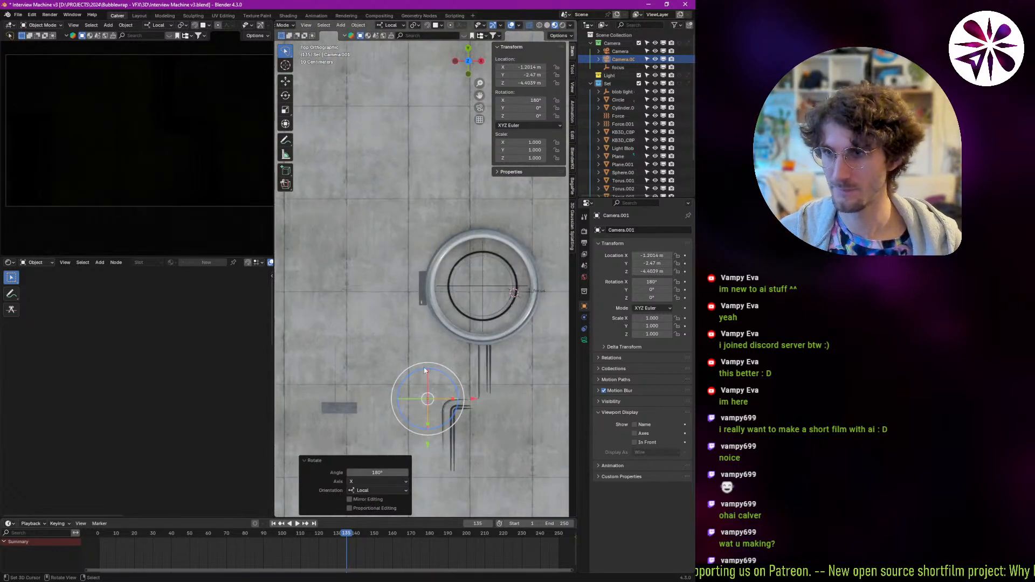
key("alt+g")
middle_click_drag(469, 355, 432, 170)
key("g")
key("z")
left_click(468, 345)
middle_click_drag(444, 293, 436, 281)
key("g")
key("z")
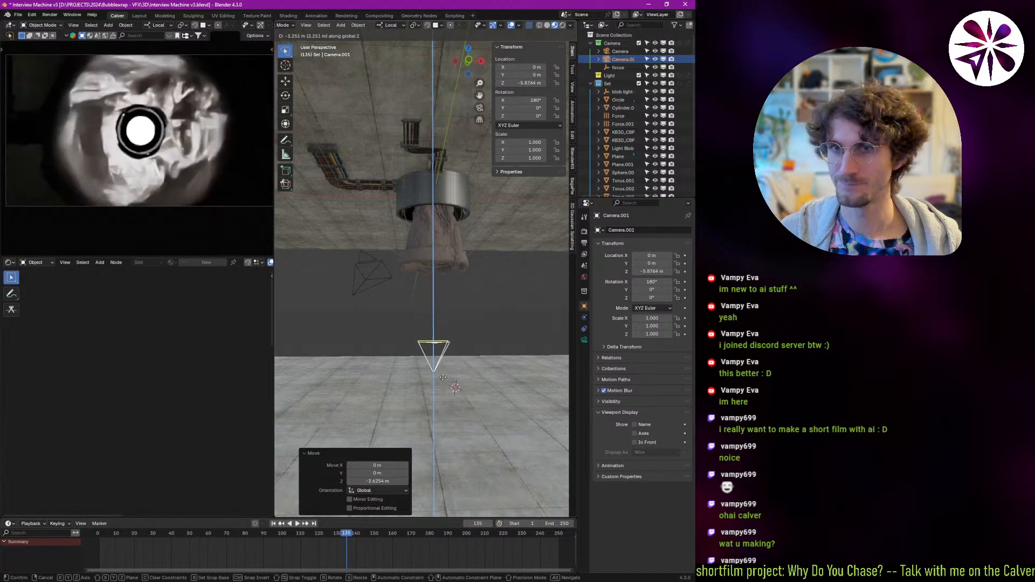
left_click(436, 393)
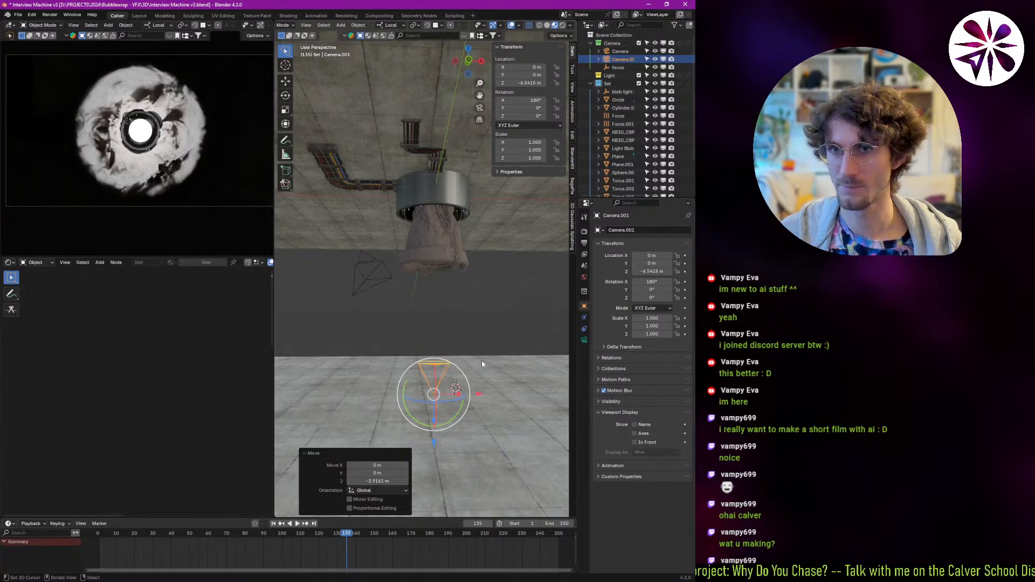
Lower the tiled floor plane along its local Z axis to make room beneath the upward-facing camera.
left_click(493, 393)
key("g")
key("z")
key("z")
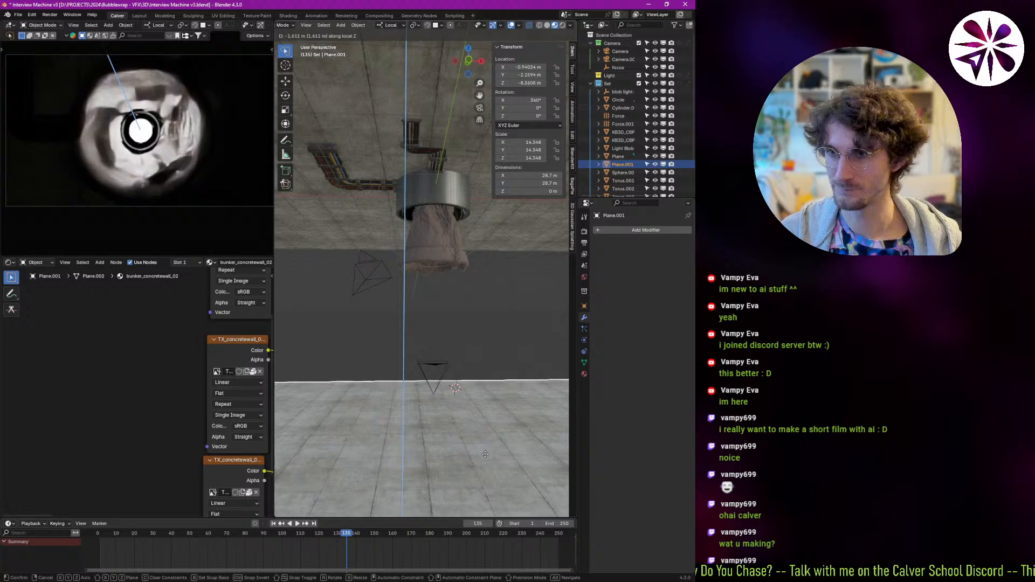
left_click(442, 369)
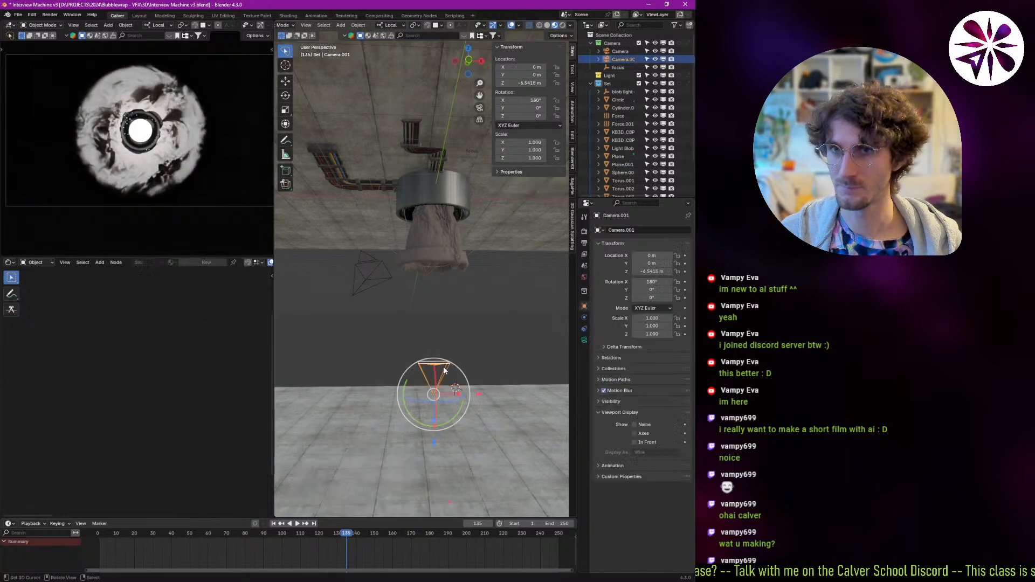
Lower the upward-facing camera by about 0.2 m along its local Z axis, to a Z location of about -6.74 m.
left_click(446, 365)
key("g")
key("z")
key("z")
left_click(483, 376)
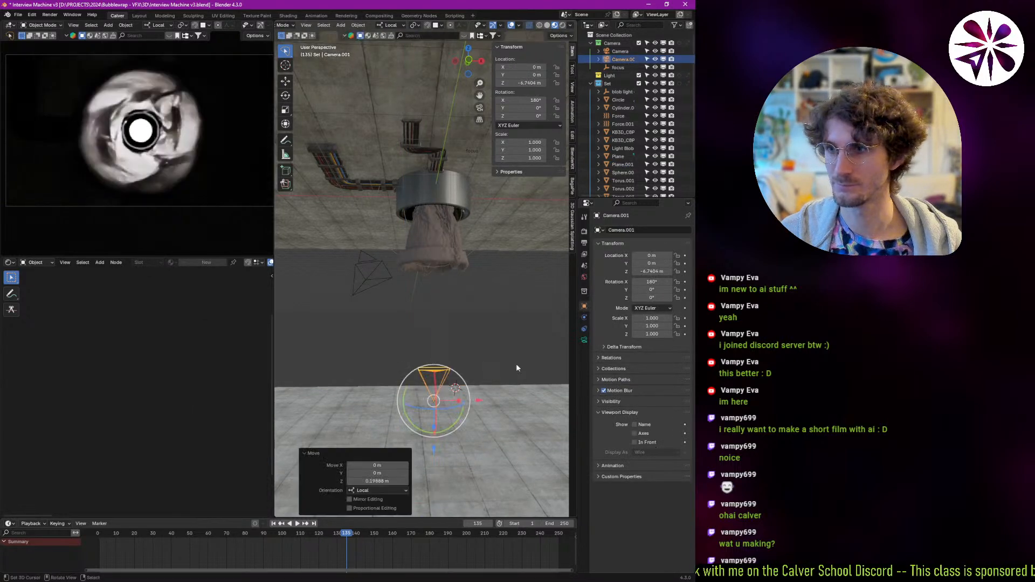
Set the upward-facing camera's focal length to 24 mm and enlarge its framing in the camera view.
left_click(584, 340)
left_click(652, 268)
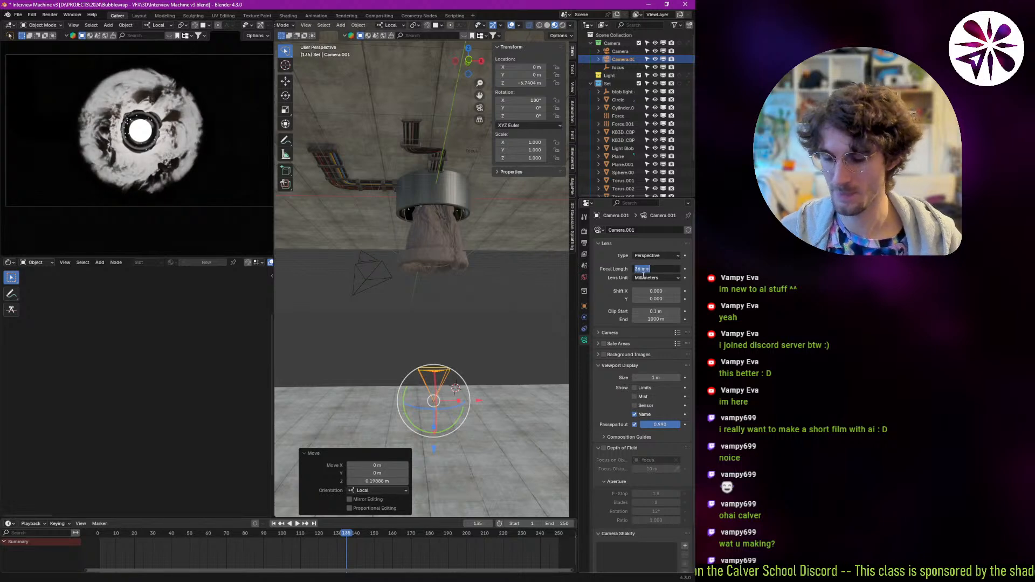
type("24")
key("Return")
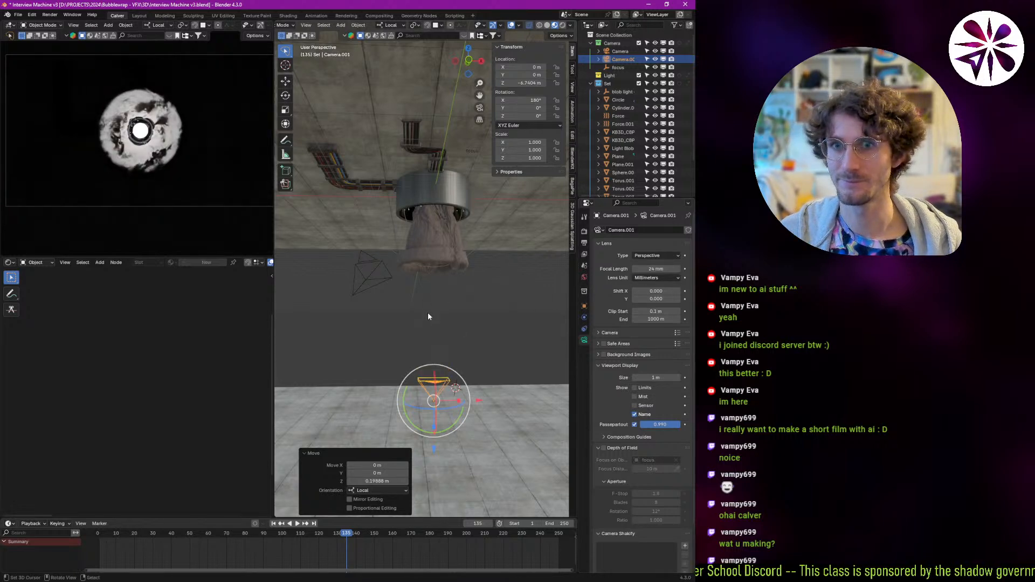
mouse_move(166, 154)
middle_mouse_down("ctrl")
mouse_move(186, 147)
mouse_move(173, 161)
mouse_move(182, 158)
middle_mouse_up("ctrl")
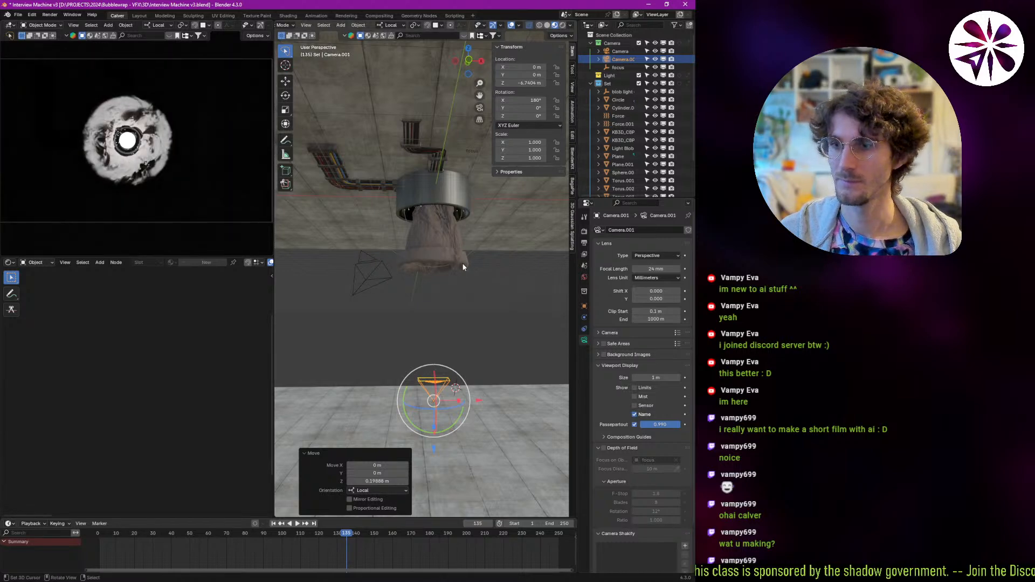
Add an area light to the Light collection.
middle_click_drag(454, 247, 491, 232)
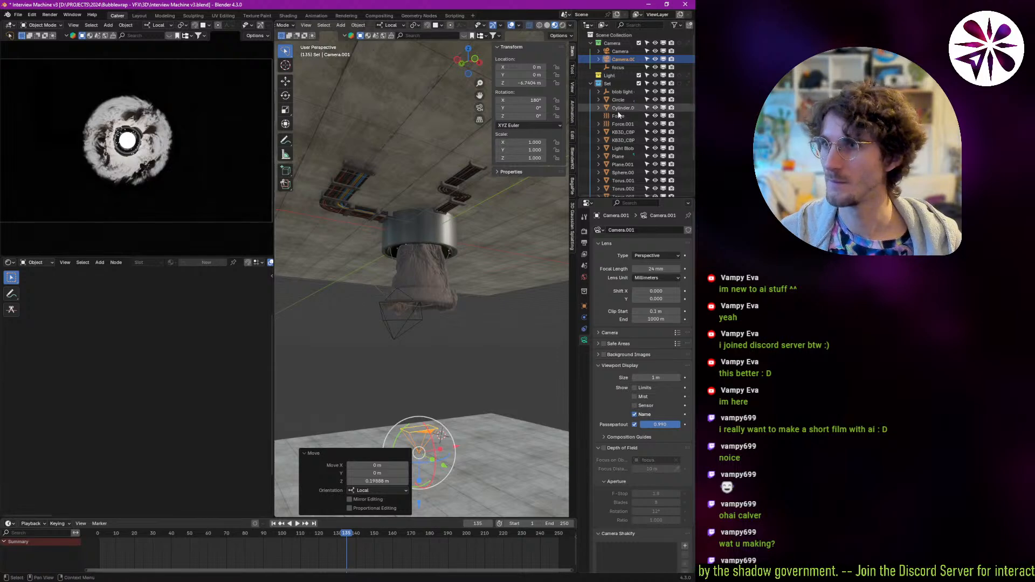
middle_click_drag(629, 114, 617, 111)
left_click(604, 75)
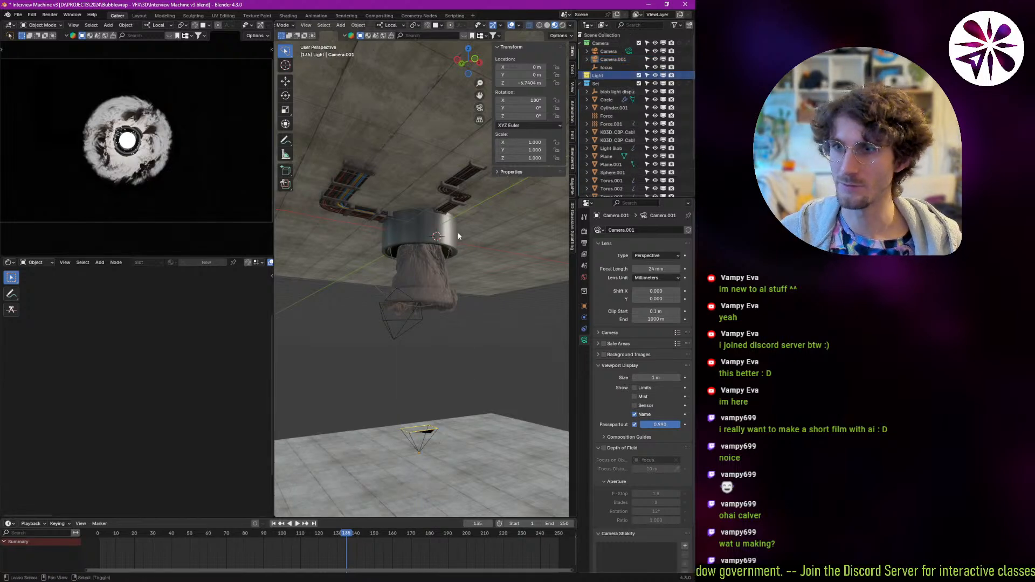
key("shift+a")
mouse_move(436, 342)
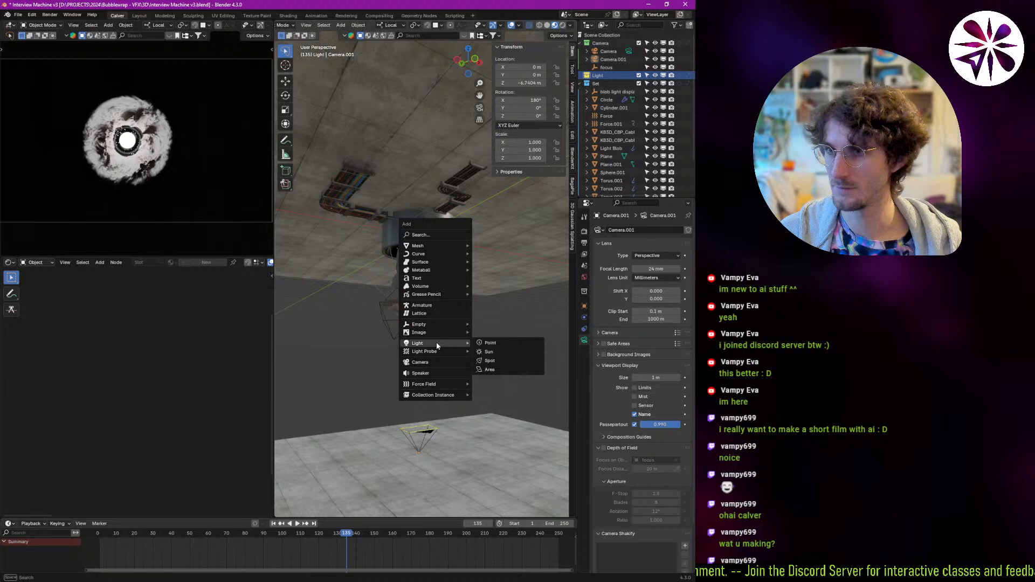
left_click(494, 370)
Move the area light out to the side of the tunnel and rotate it to aim at the metal ring.
middle_click_drag(477, 327, 446, 289)
key("g")
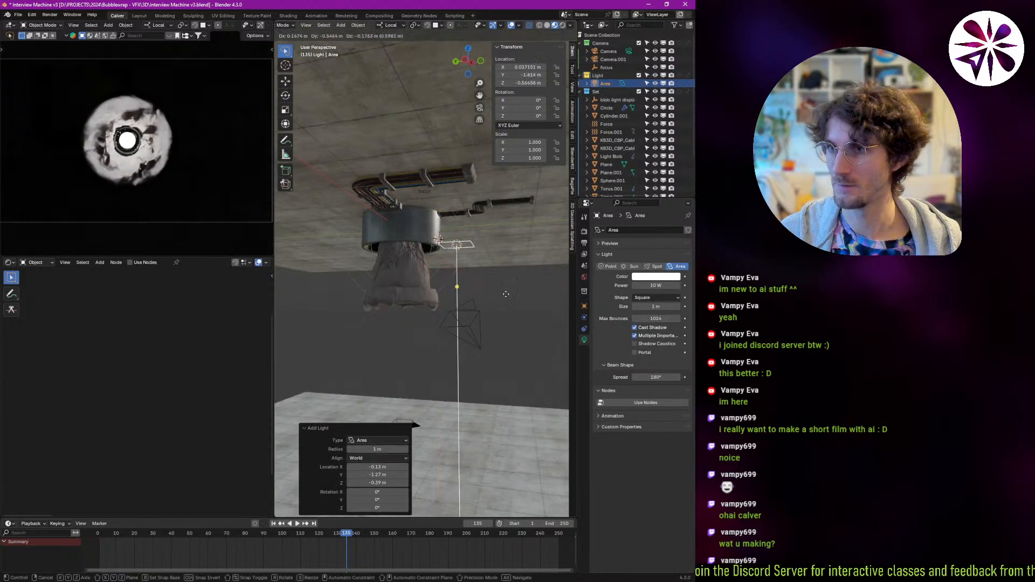
left_click(536, 307)
key("r")
left_click(405, 223)
key("r")
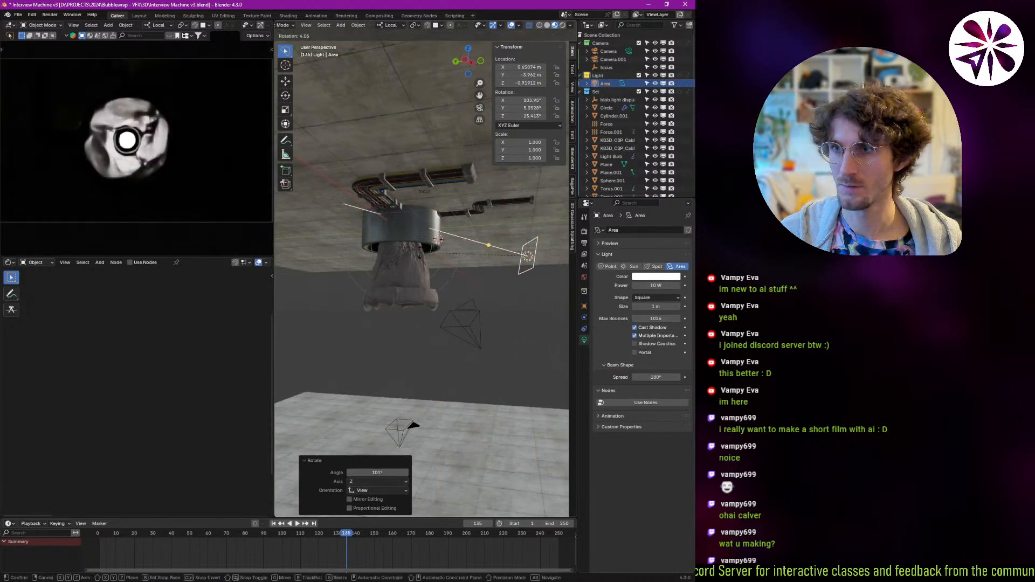
left_click(429, 244)
middle_click_drag(429, 241, 405, 231)
key("g")
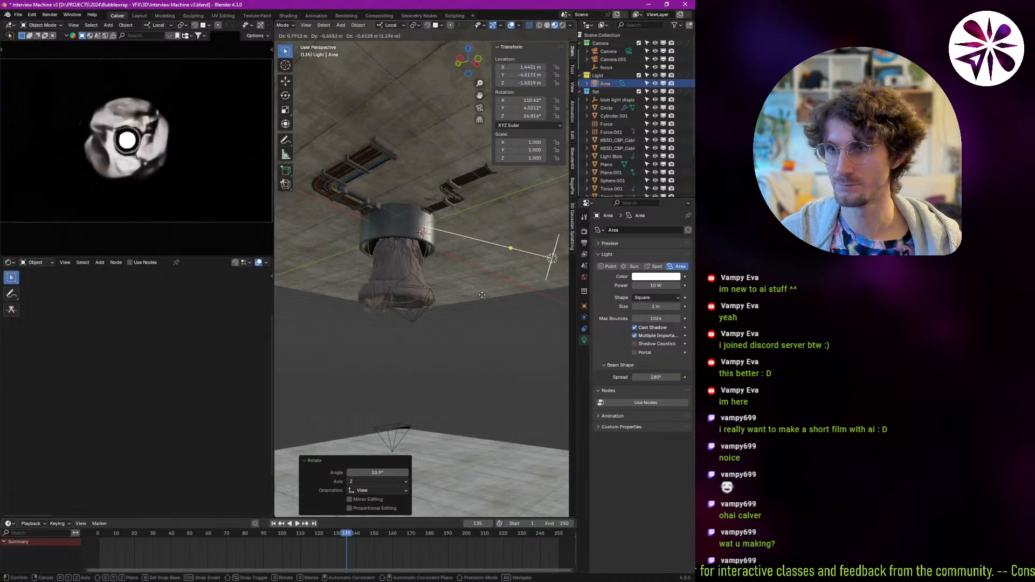
left_click(470, 294)
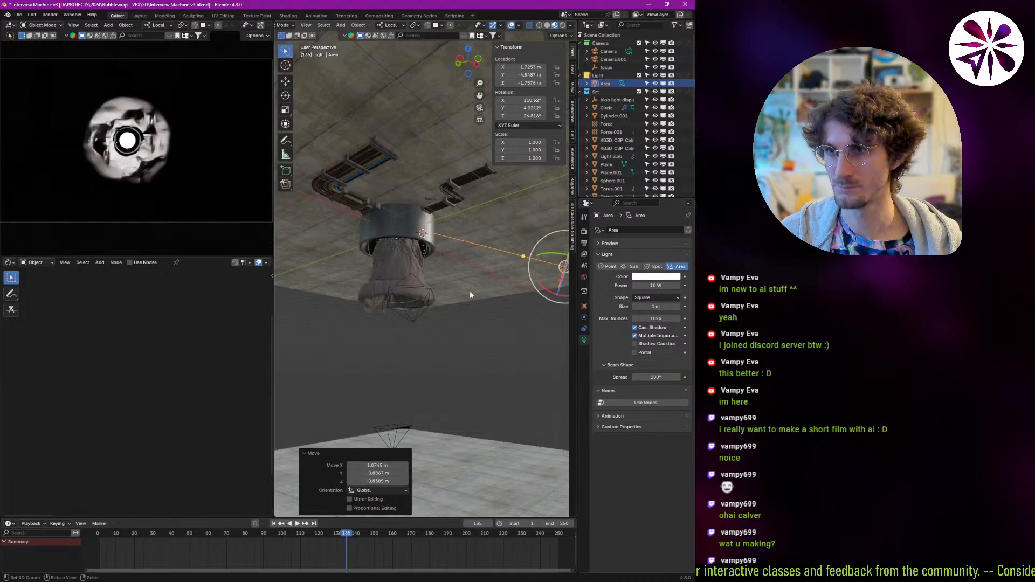
Set the area light's power to 40 W and its size to about 1.54 m.
left_click(654, 284)
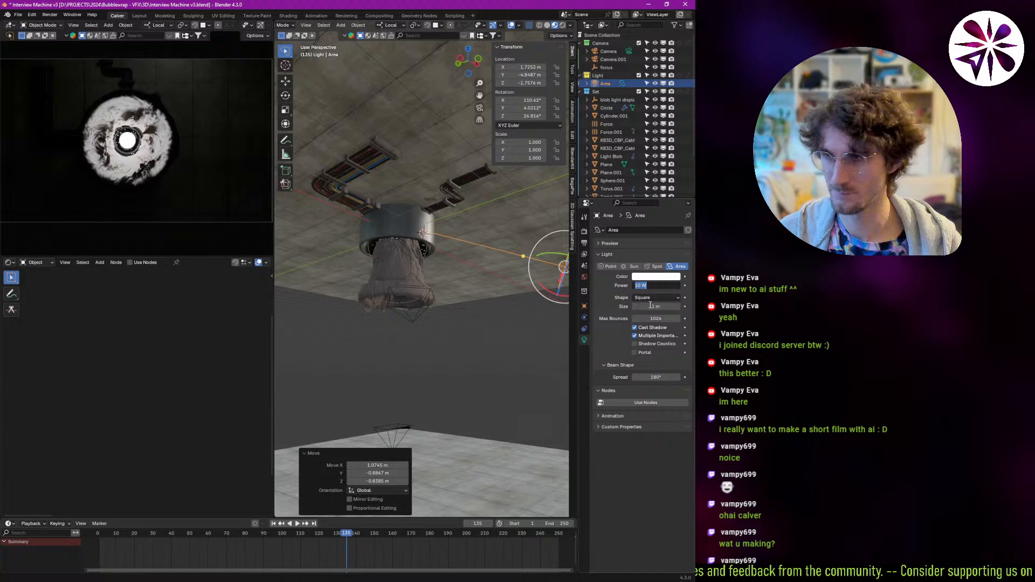
key("Return")
left_click_drag(653, 307, 682, 313)
Move the area light farther from the tunnel and rotate it to aim back at the machine.
middle_click_drag(402, 261, 405, 232)
key("g")
left_click(554, 251)
middle_click_drag(555, 251, 435, 253)
key("r")
key("r")
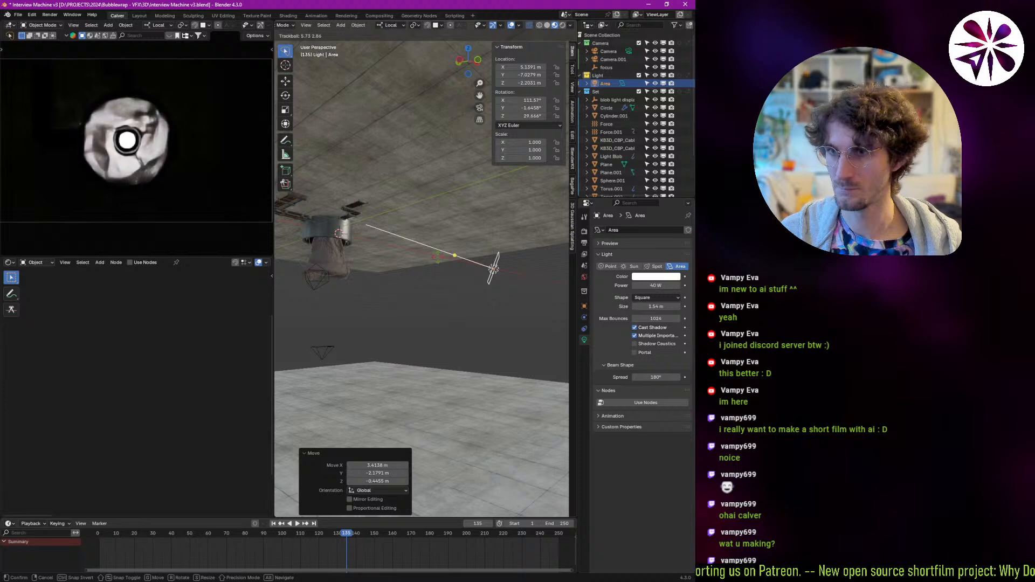
left_click(442, 262)
key("r")
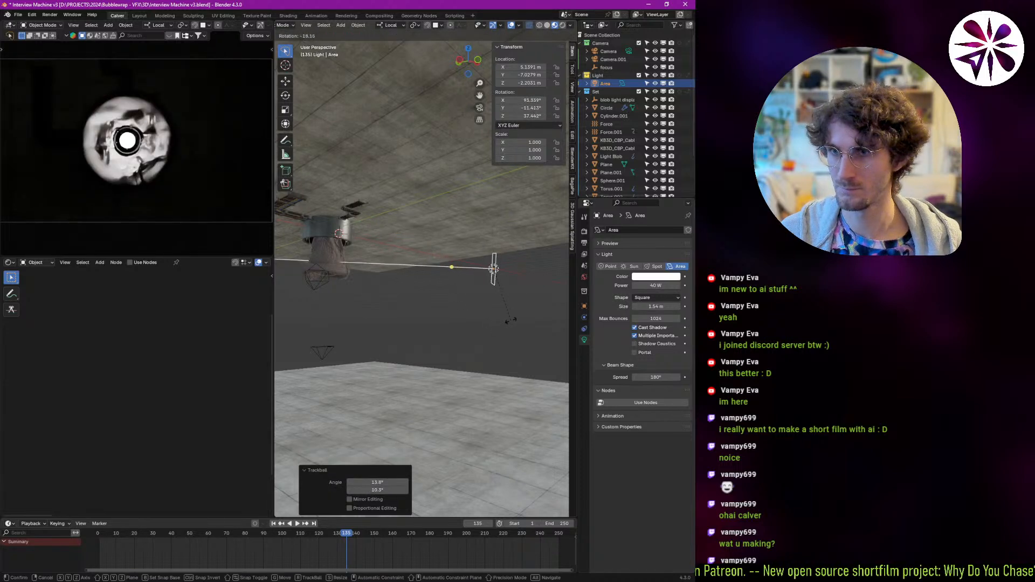
left_click(500, 326)
Try a world background strength of 1 and delete the area light.
left_click(584, 277)
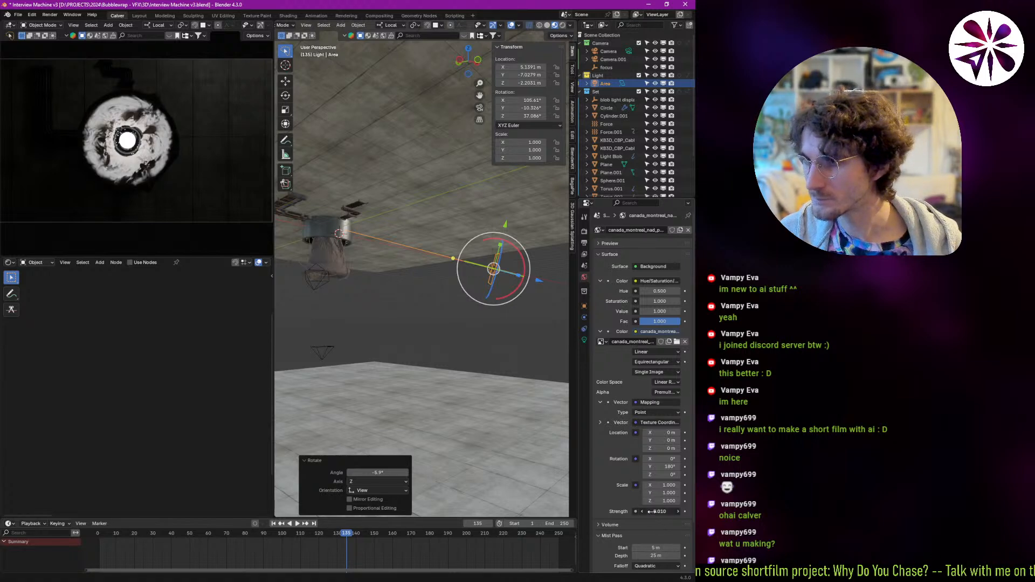
key("Return")
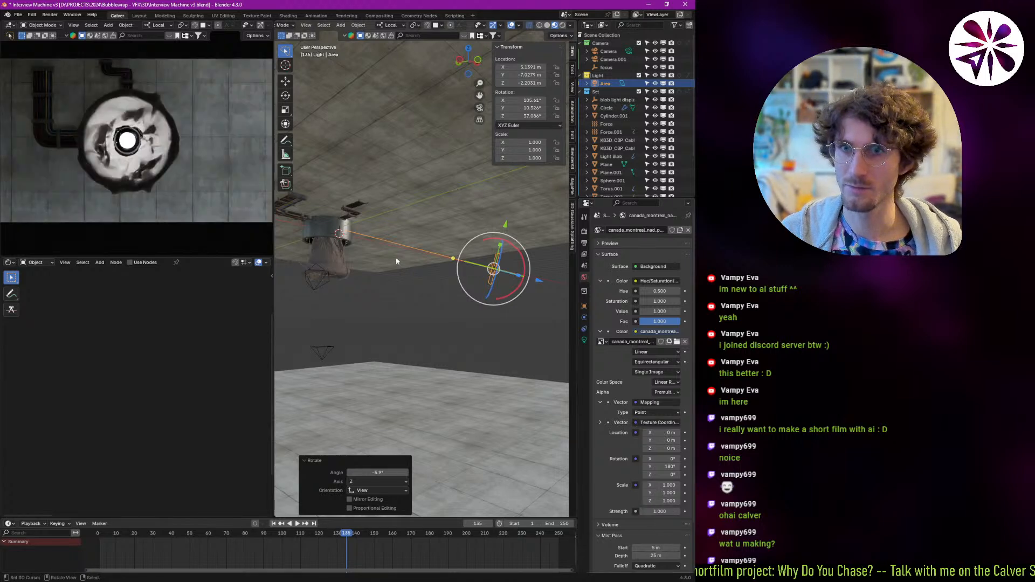
key("x")
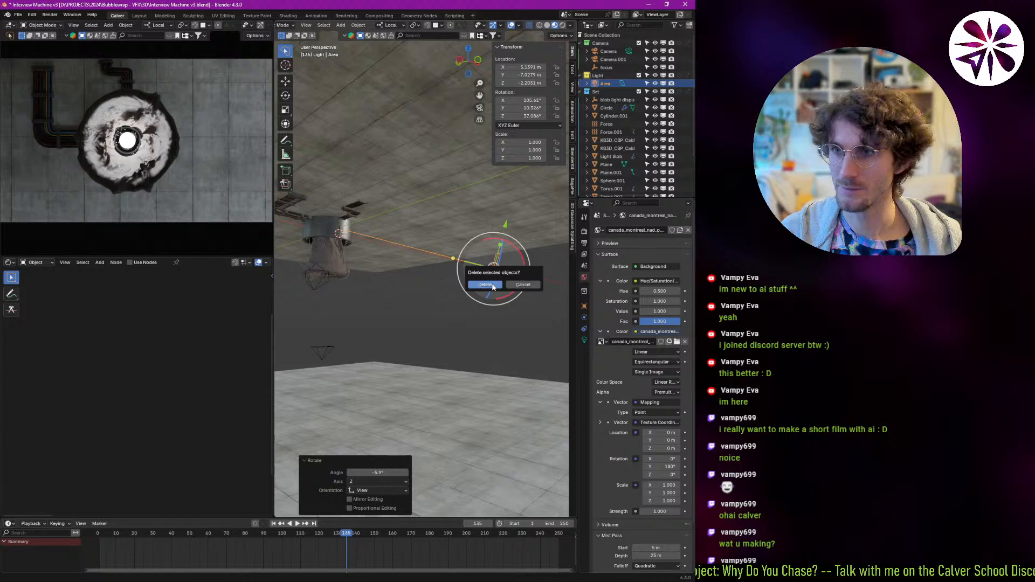
left_click(485, 285)
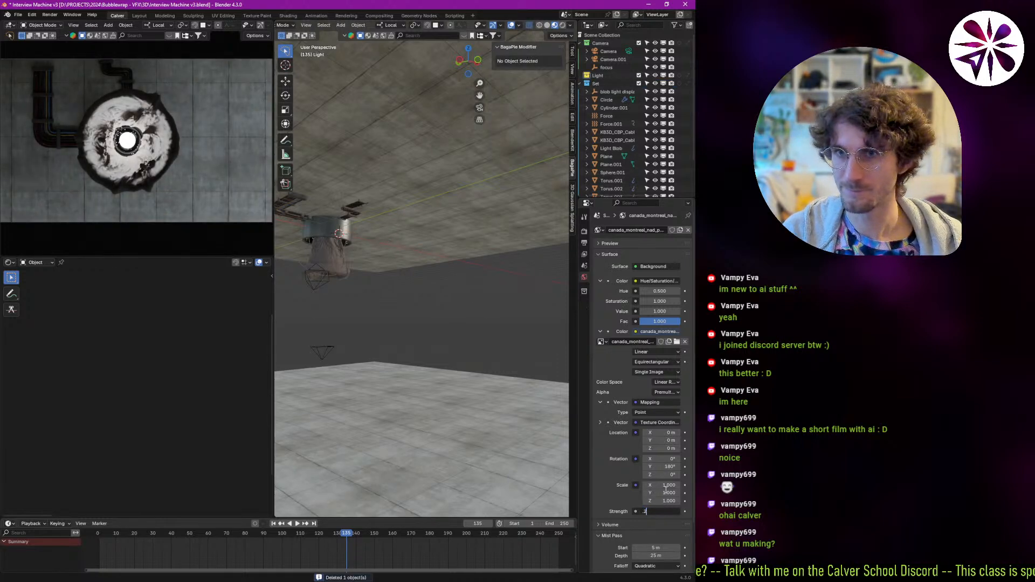
Try a world background strength of 0.2, settle on 0.1, and set the environment mapping's Y rotation to about 145°.
type(".2")
key("Return")
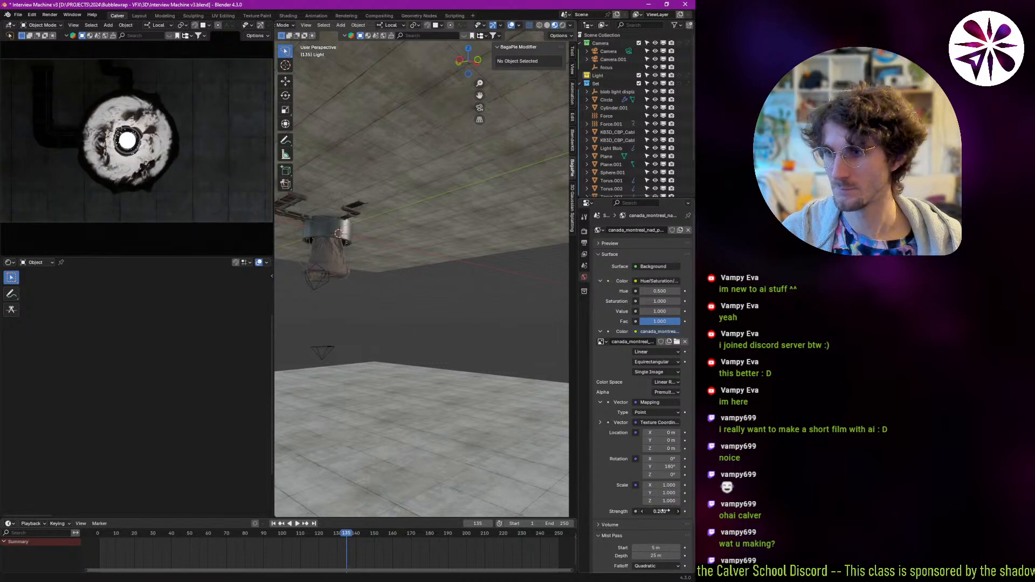
type(".1")
key("Return")
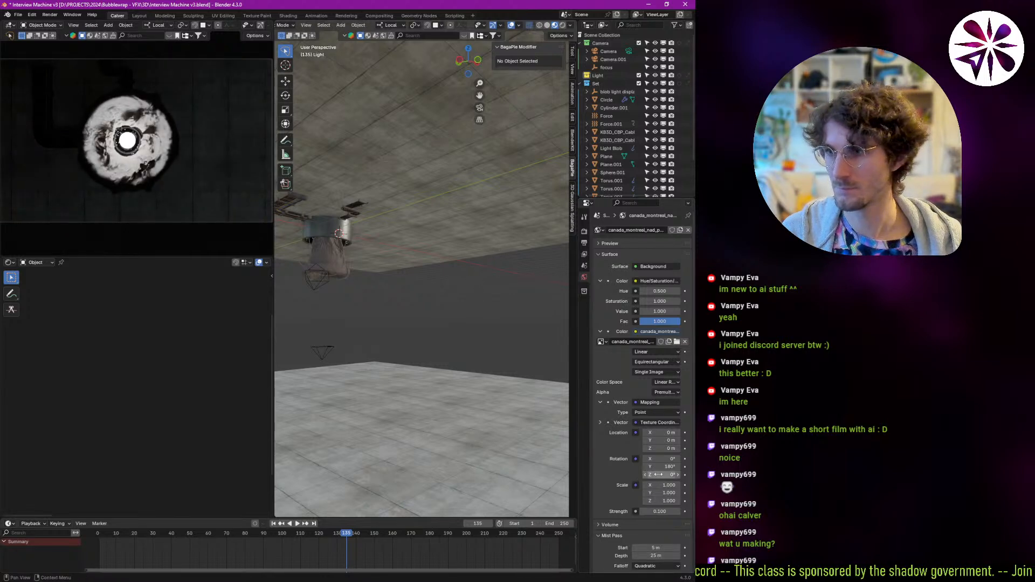
left_click_drag(566, 464, 554, 464)
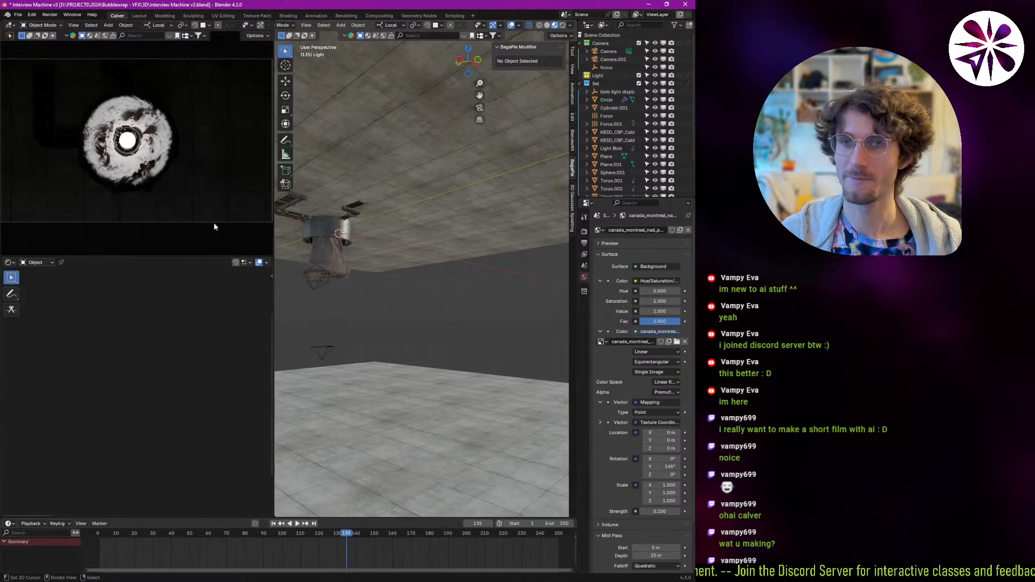
Select the larger cable run beside the tunnel and set the transform pivot point to the 3D Cursor.
middle_click_drag(175, 200, 181, 211, "shift")
middle_click_drag(358, 236, 414, 160, "shift")
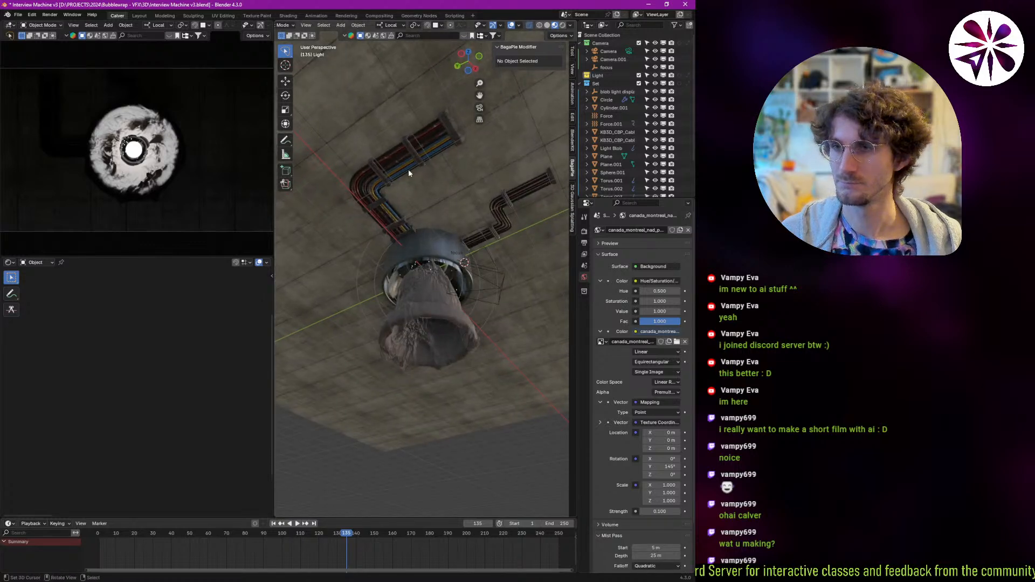
left_click(387, 228)
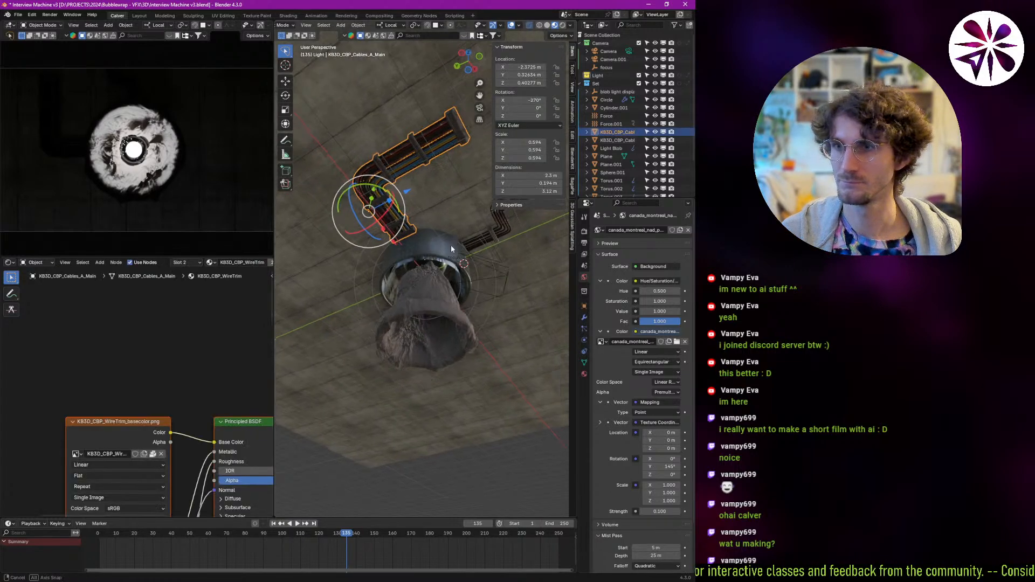
left_click(414, 25)
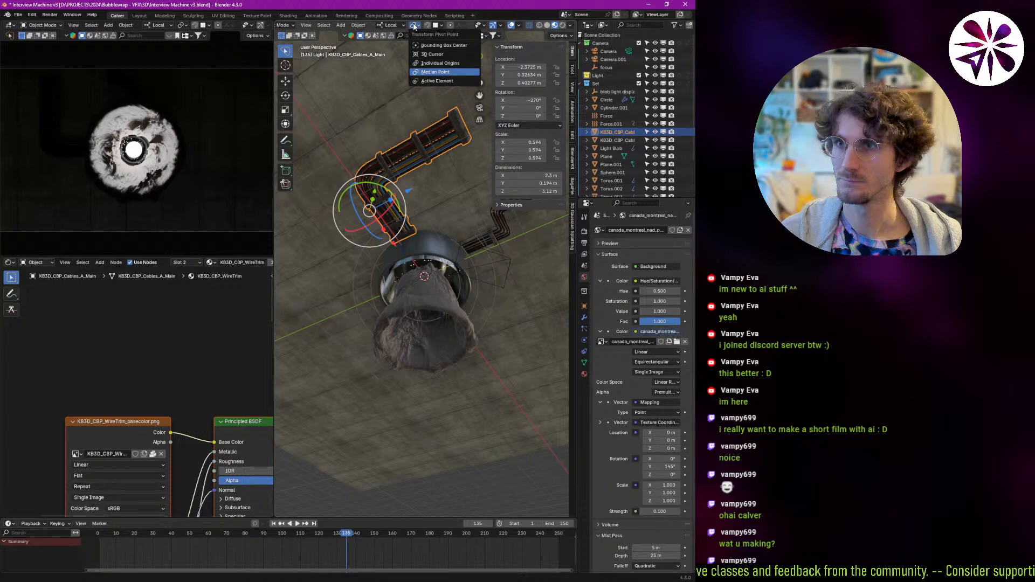
left_click(434, 46)
Rotate the larger cable run by -90° about the global Z axis around the 3D cursor, after trying 180°.
key("r")
key("z")
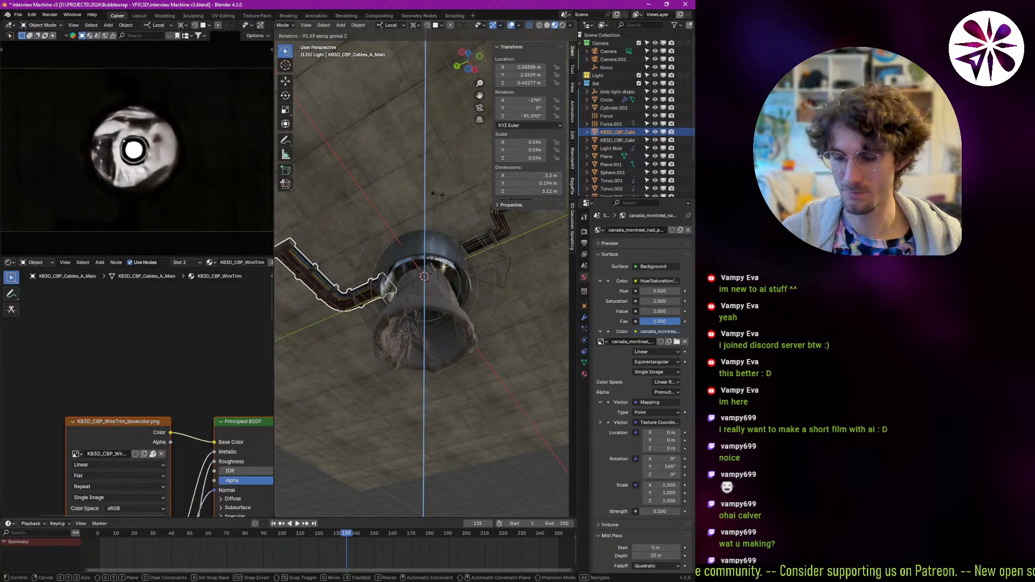
type("180")
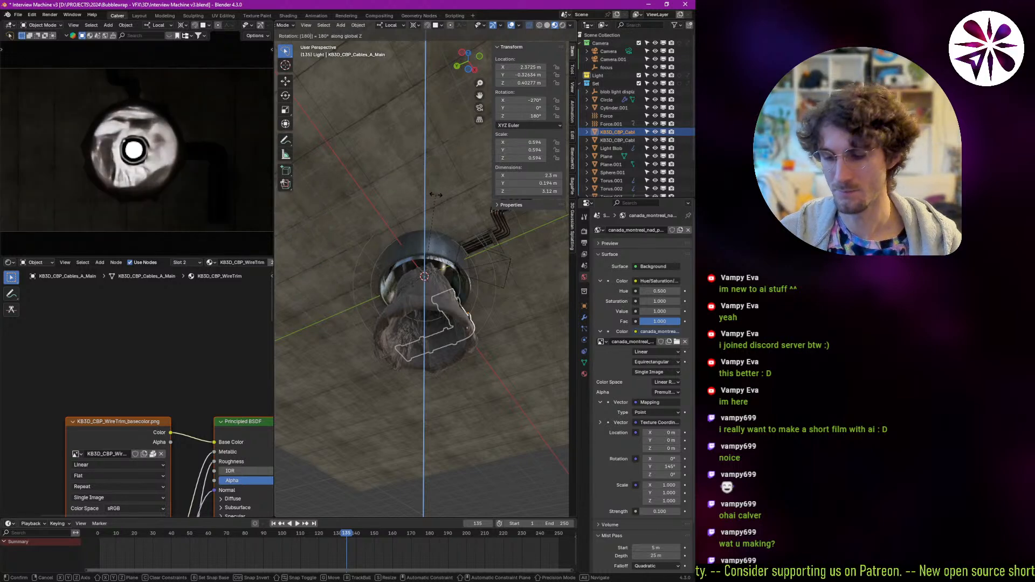
key("BackSpace")
key("BackSpace")
key("BackSpace")
type("90")
key("minus")
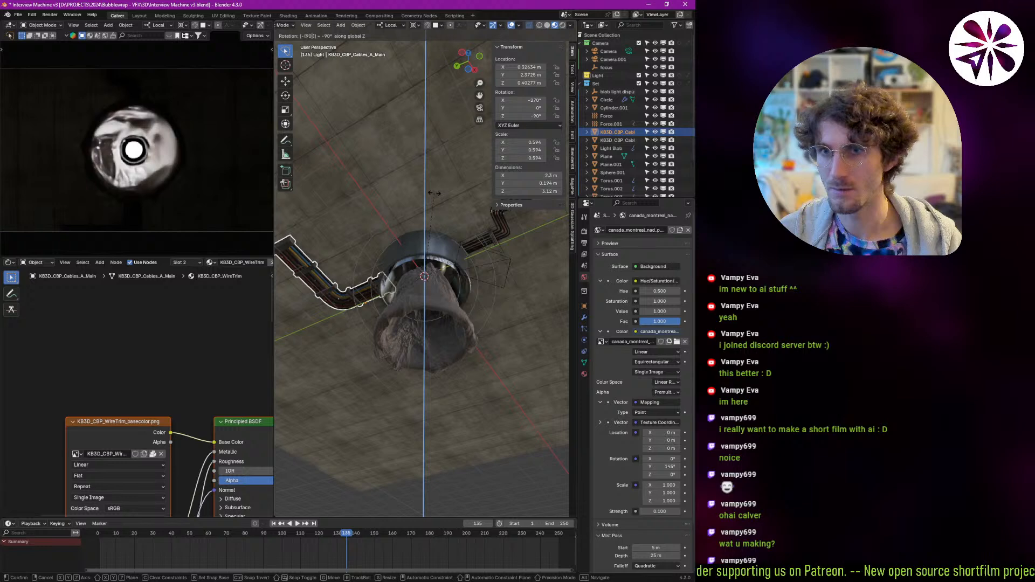
key("Return")
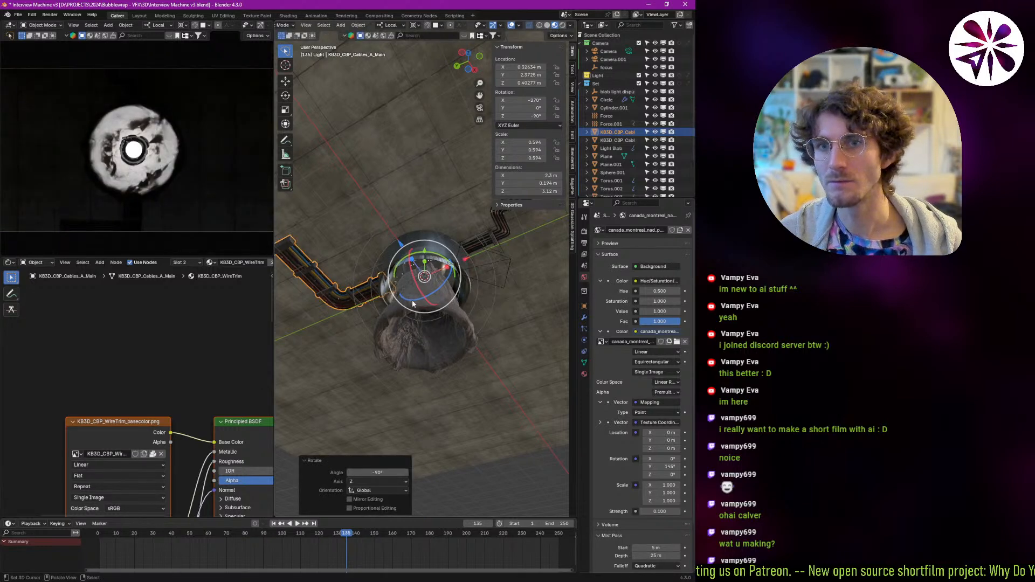
Rotate the larger cable run by 90° about its local Y axis around the 3D cursor.
key("r")
key("y")
key("y")
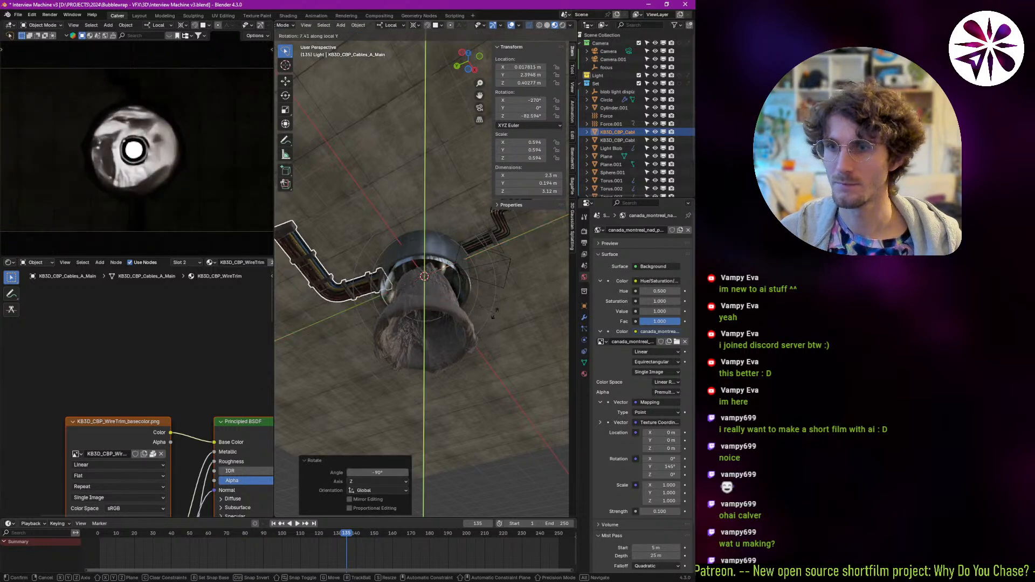
type("90")
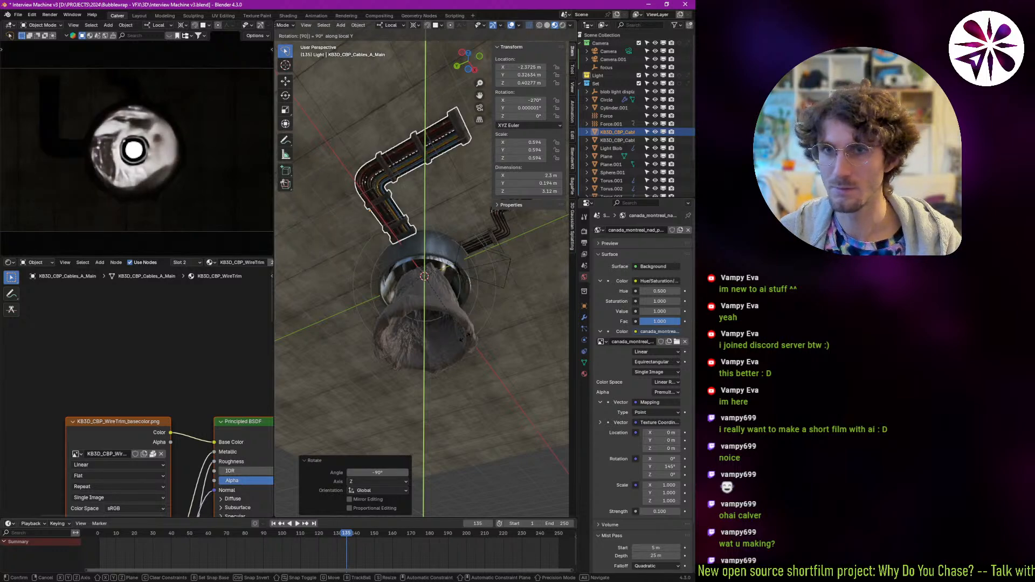
key("Return")
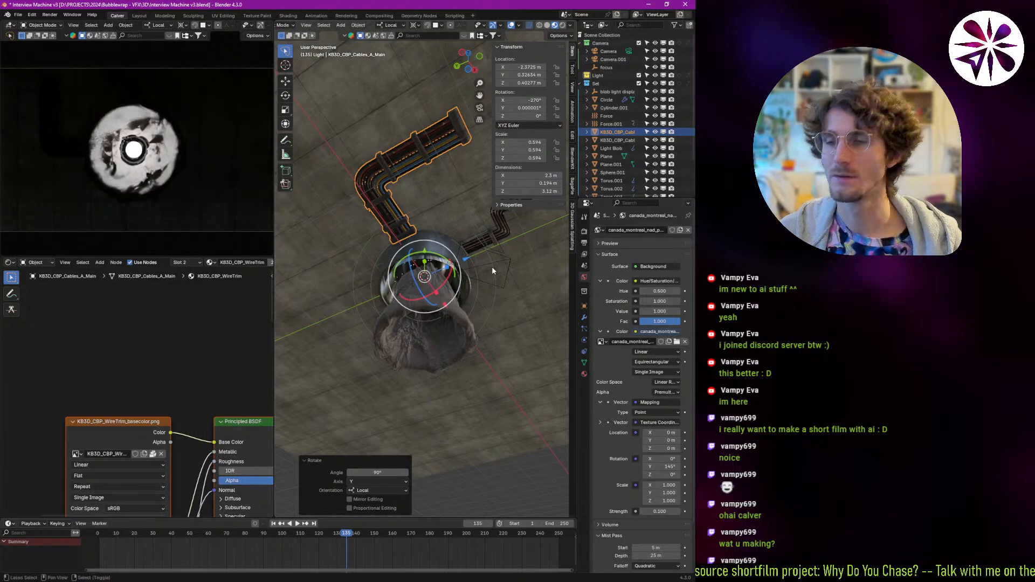
Rotate the smaller cable run by 90° about the global Z axis around the 3D cursor, comparing it with its previous position.
middle_click_drag(492, 267, 413, 254, "shift")
left_click(414, 253)
key("r")
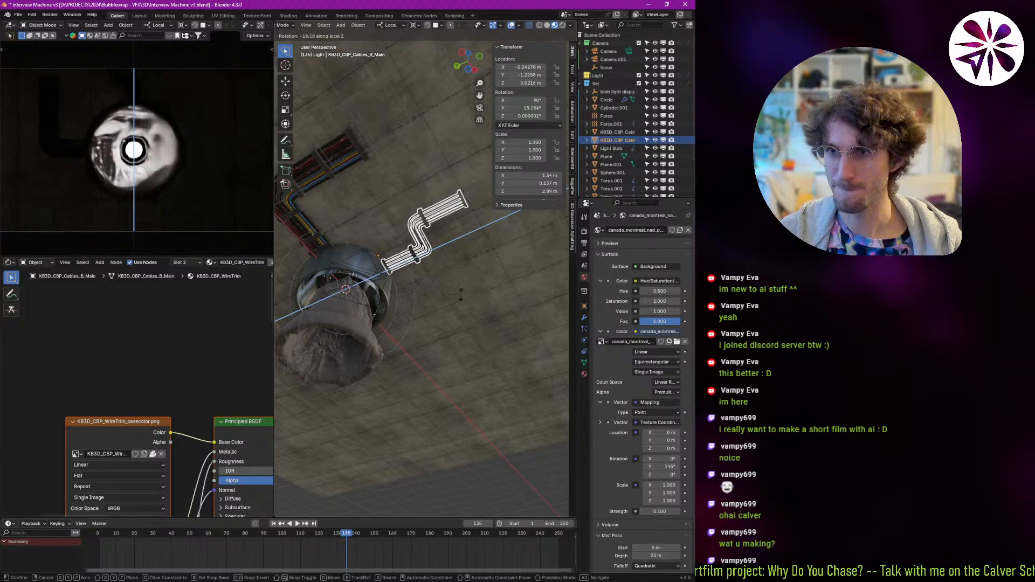
type("z")
type("90")
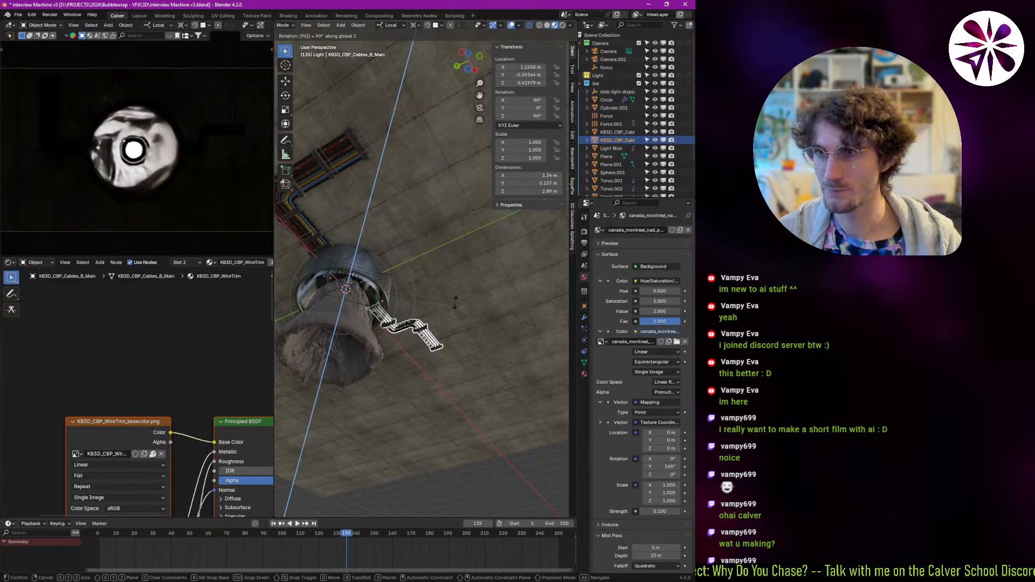
key("Return")
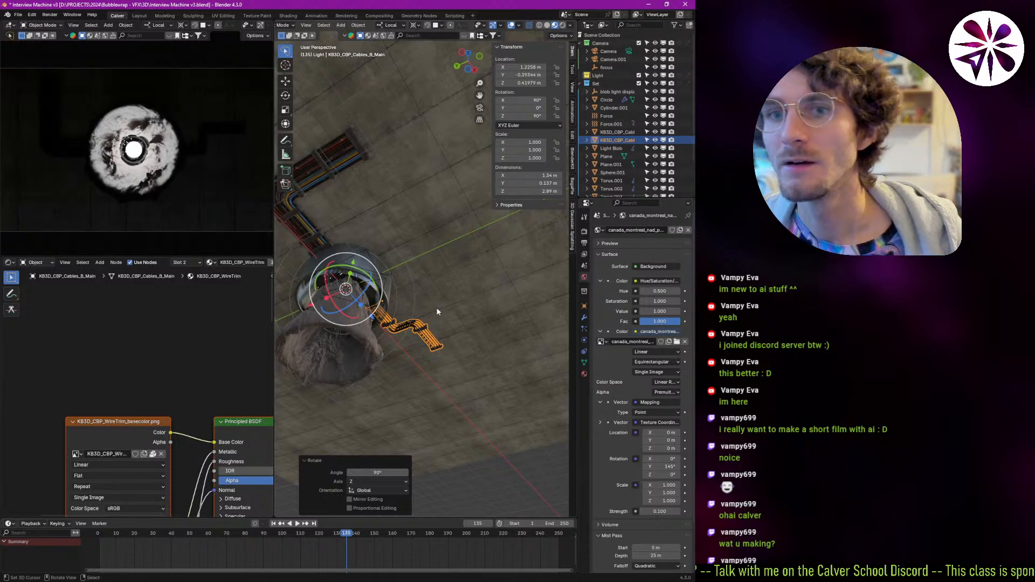
key("ctrl+z")
key("ctrl+shift+z")
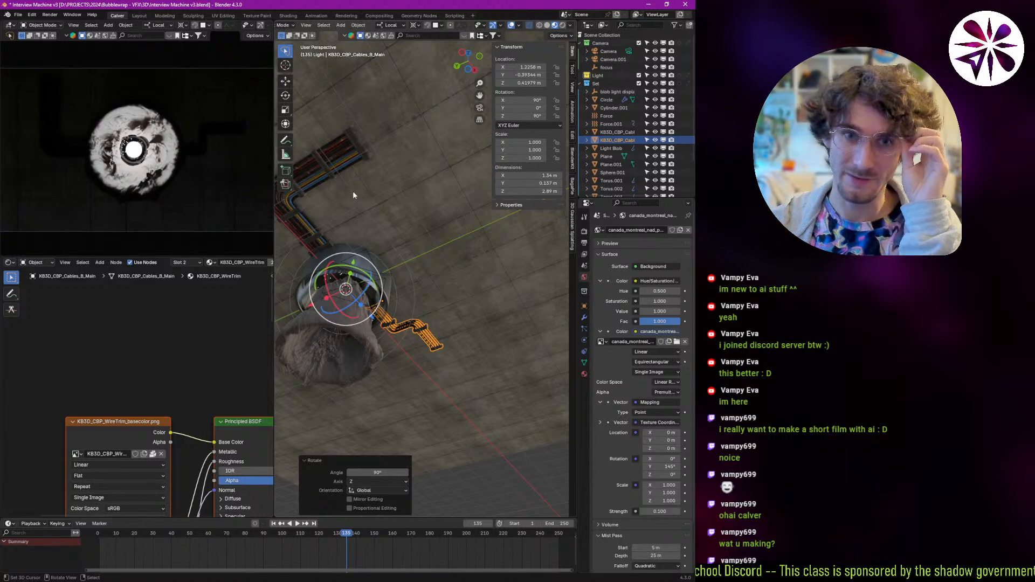
Set the transform pivot point back to Median Point.
left_click(412, 26)
left_click(430, 69)
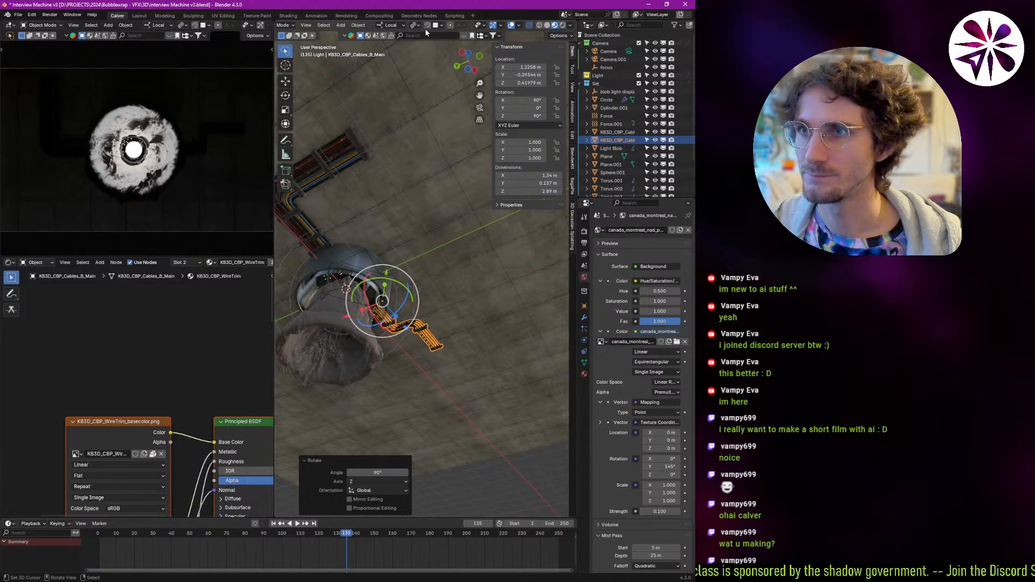
left_click(426, 29)
left_click(425, 72)
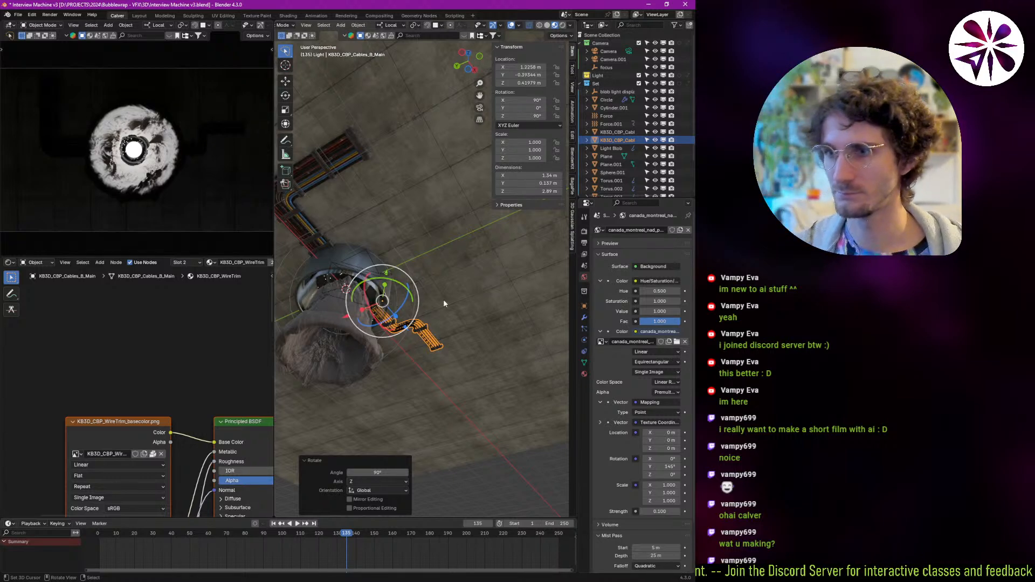
Select the large concrete ceiling plane and examine the node setup of its bunker_concretewall_02 material.
left_click(485, 315)
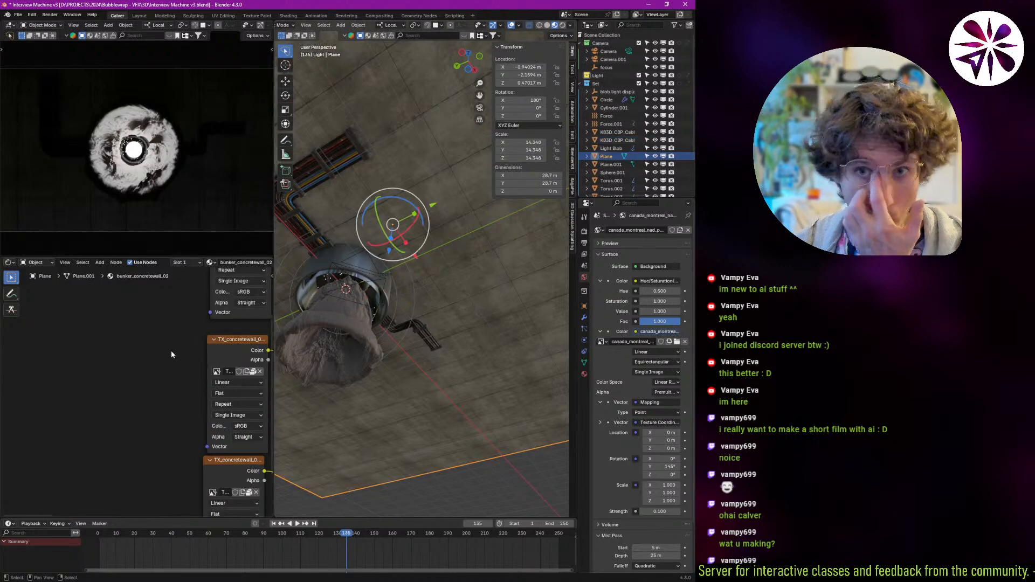
scroll(170, 350, "right", 10, "ctrl")
middle_click_drag(146, 380, 124, 373)
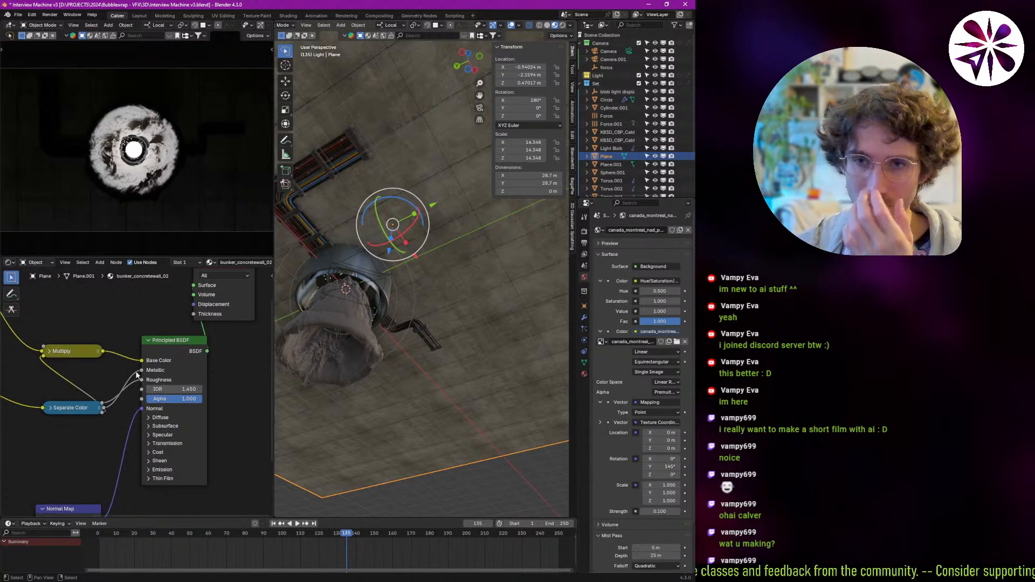
middle_click_drag(134, 381, 103, 415)
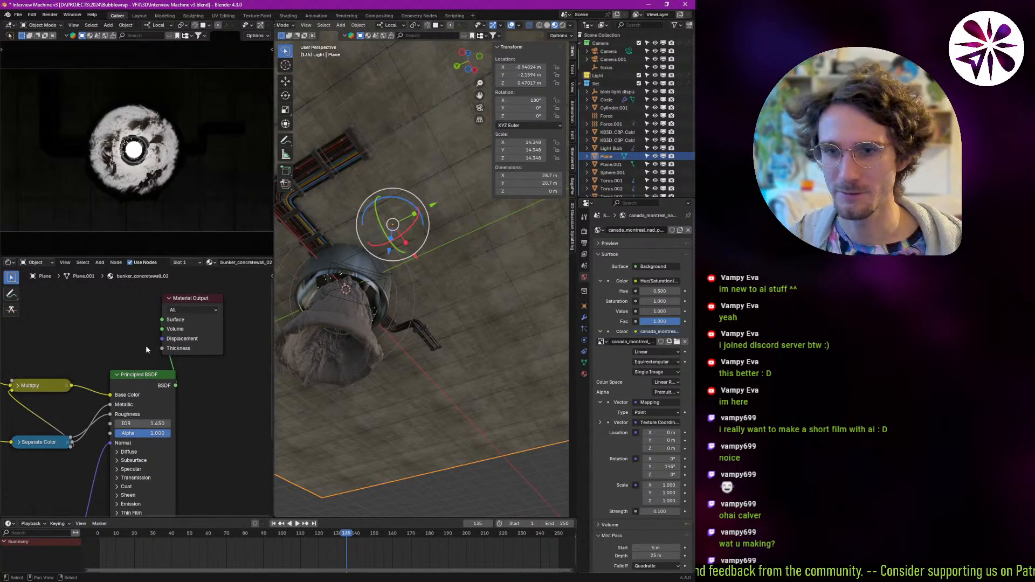
middle_click_drag(149, 346, 189, 392)
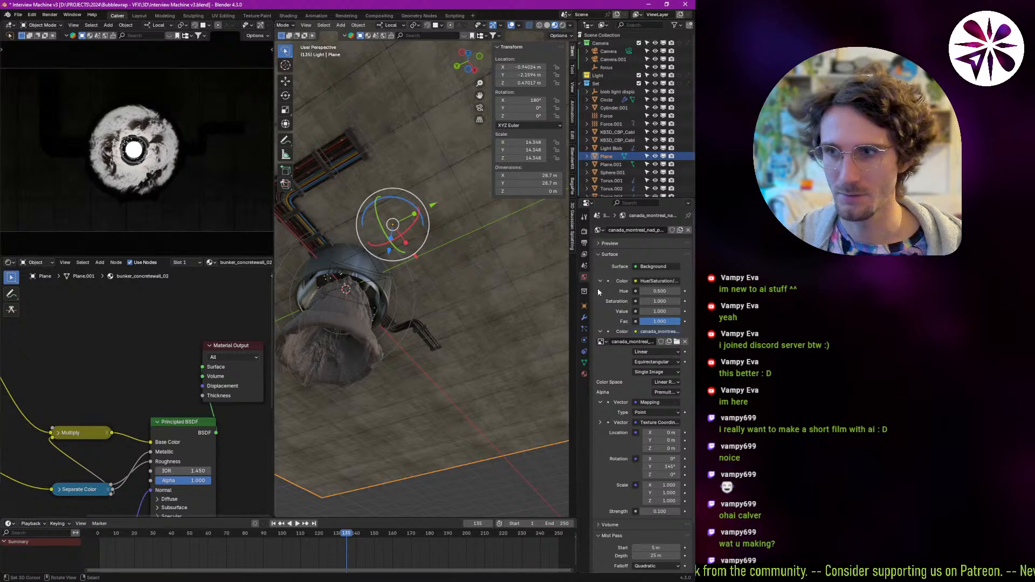
Try a new default material on the ceiling plane in place of bunker_concretewall_02, and undo the replacement.
left_click(584, 373)
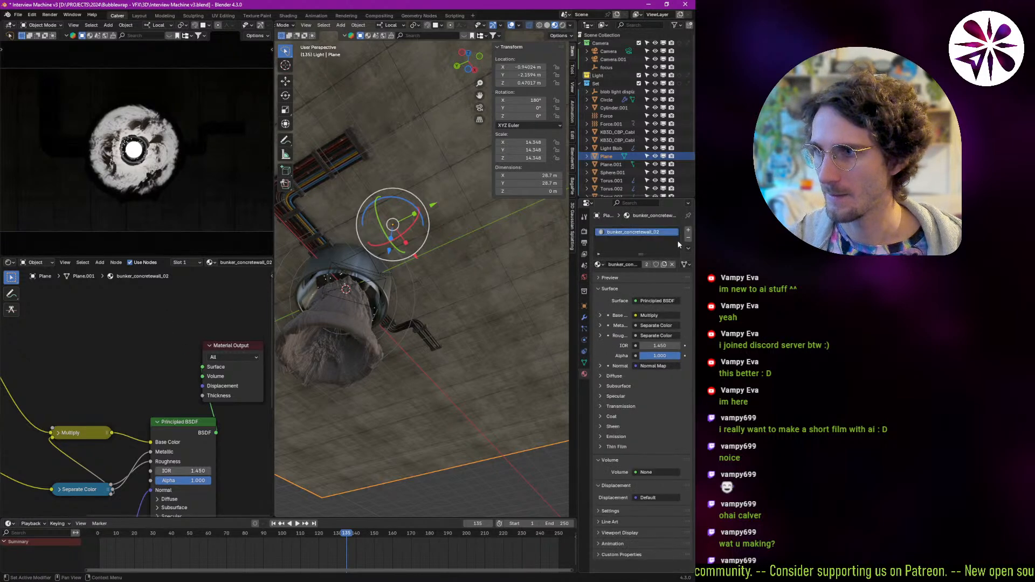
left_click(672, 264)
left_click(649, 264)
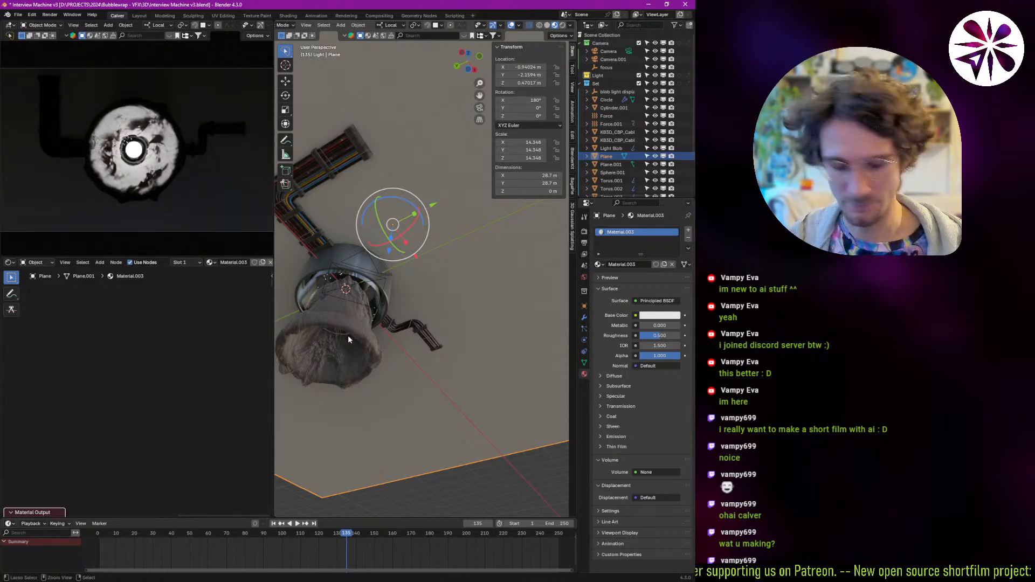
key("ctrl+z")
key("ctrl+z")
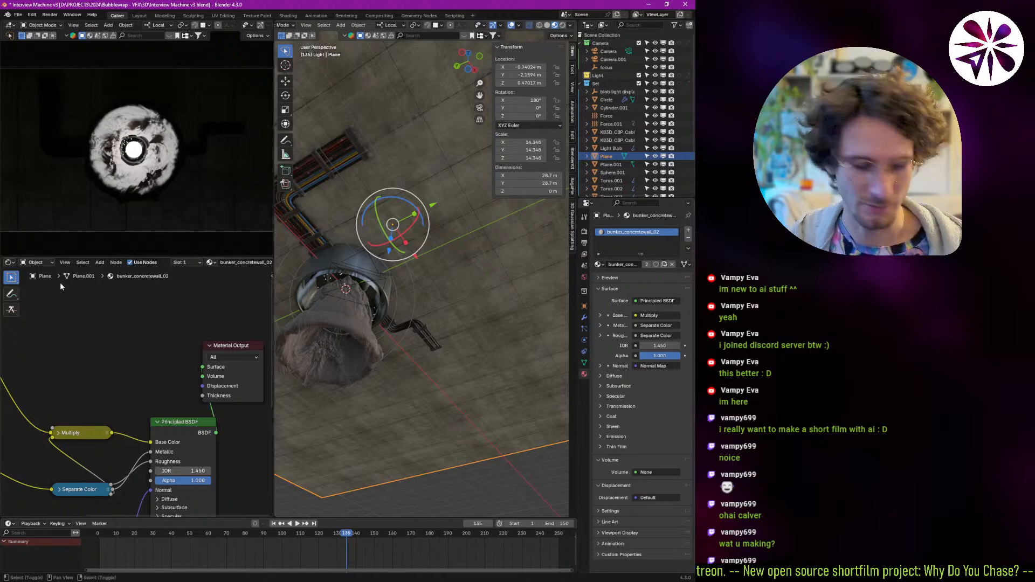
Switch the node editor area to the Asset Browser and search the Materials catalog for "concrete".
key("shift+F1")
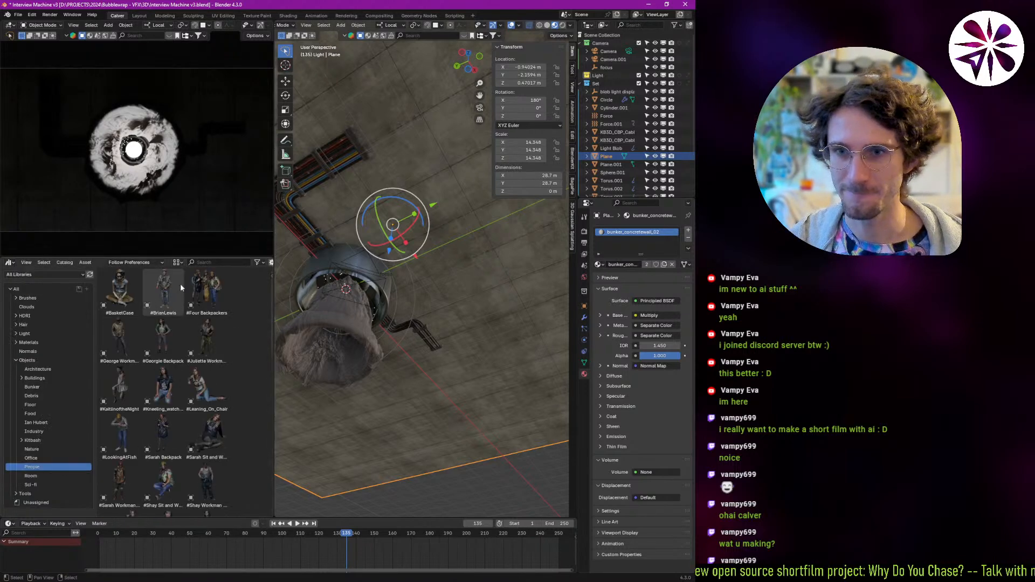
left_click(16, 360)
left_click(29, 343)
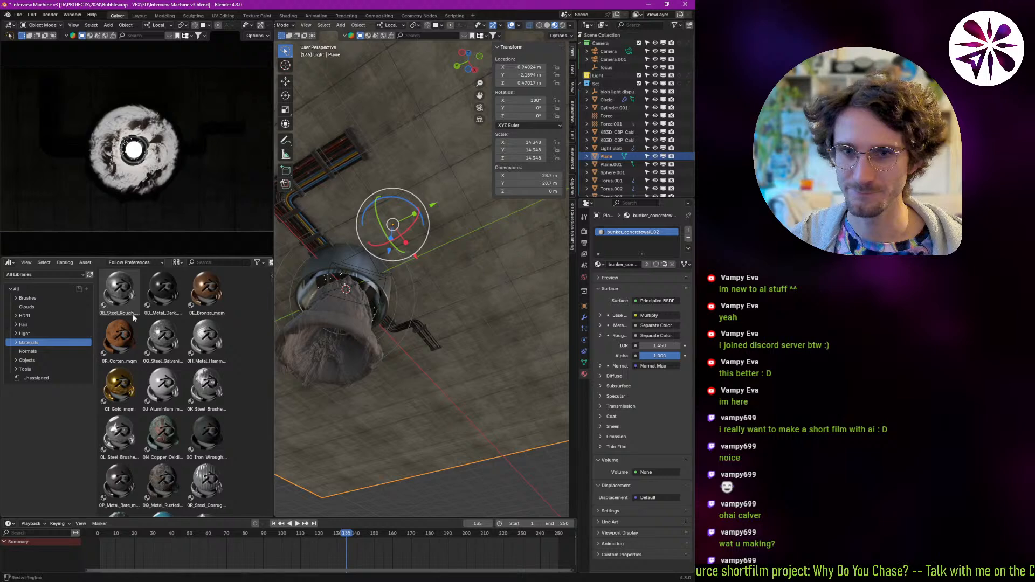
left_click(222, 261)
type("concrete")
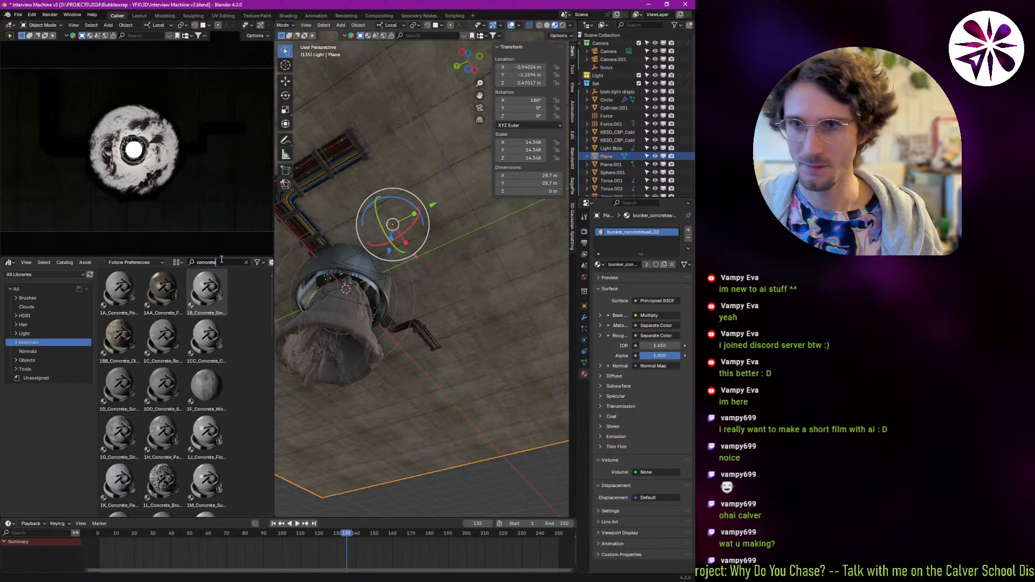
key("Return")
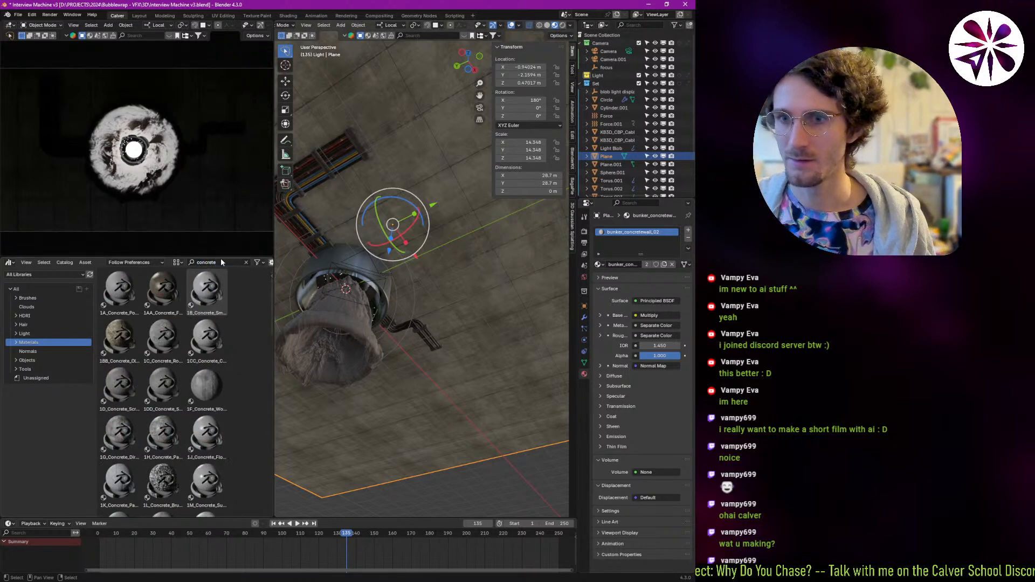
Apply the 1B_Concrete_Smooth_mqn material to the ceiling plane and set its base color to white.
left_click(211, 291)
left_click_drag(205, 299, 471, 289)
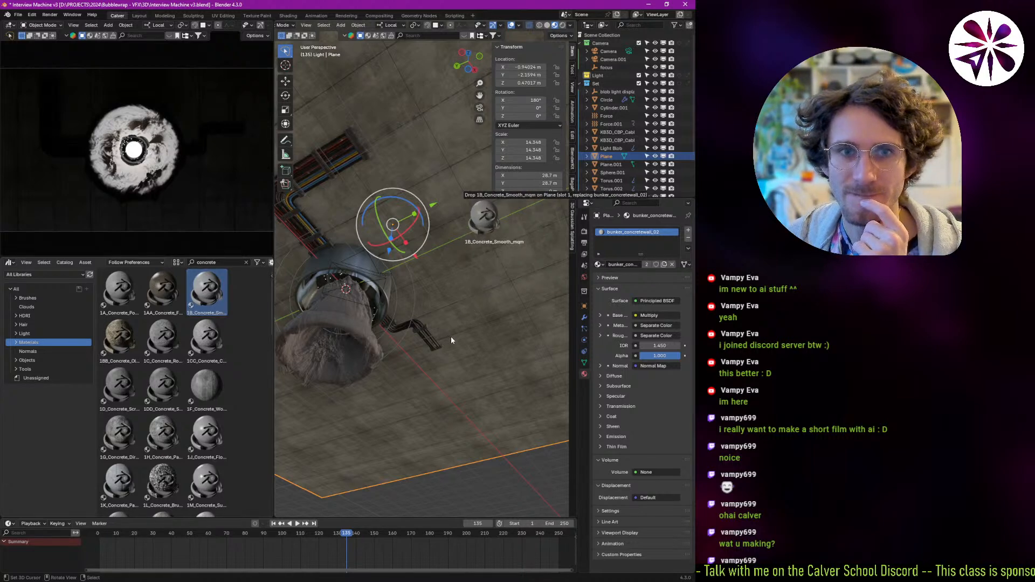
left_click_drag(452, 337, 455, 337)
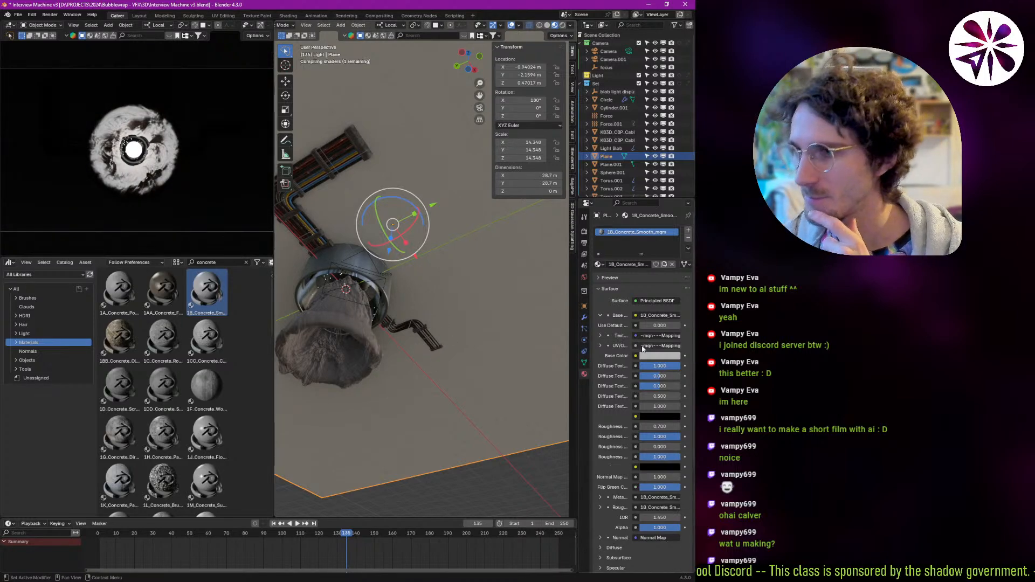
left_click(659, 357)
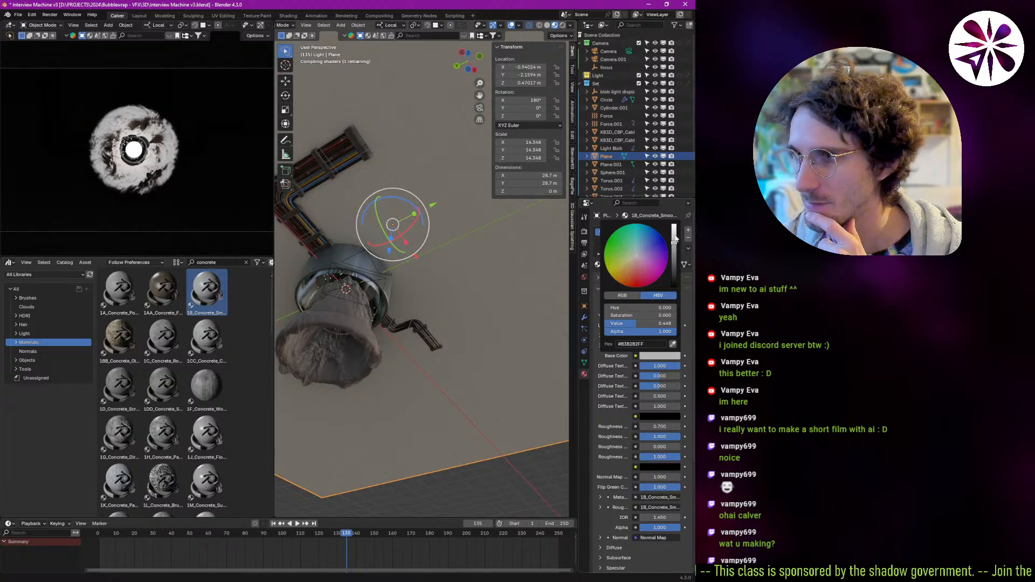
left_click_drag(675, 238, 674, 224)
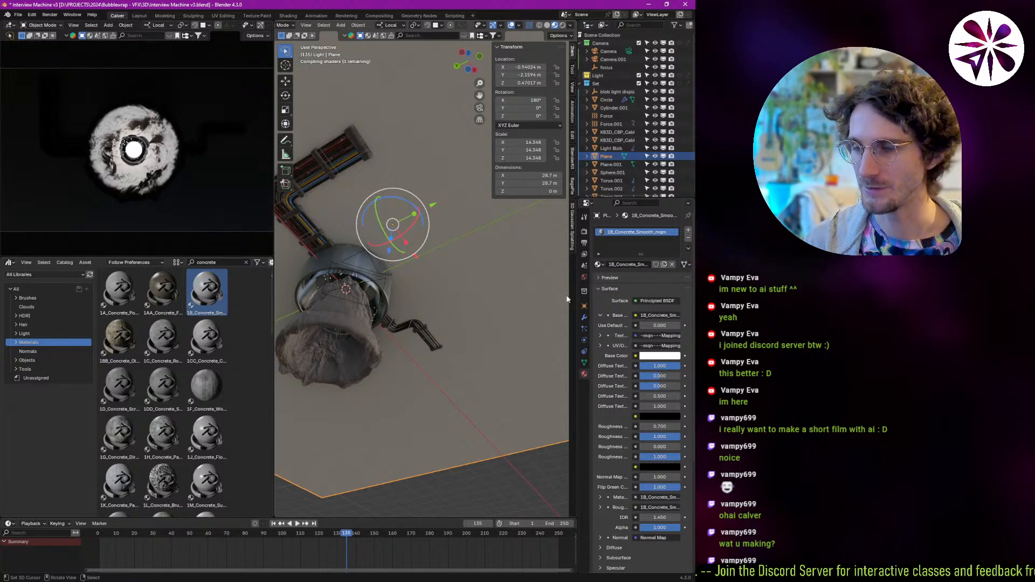
Set the world environment background strength to 0.2.
left_click(584, 277)
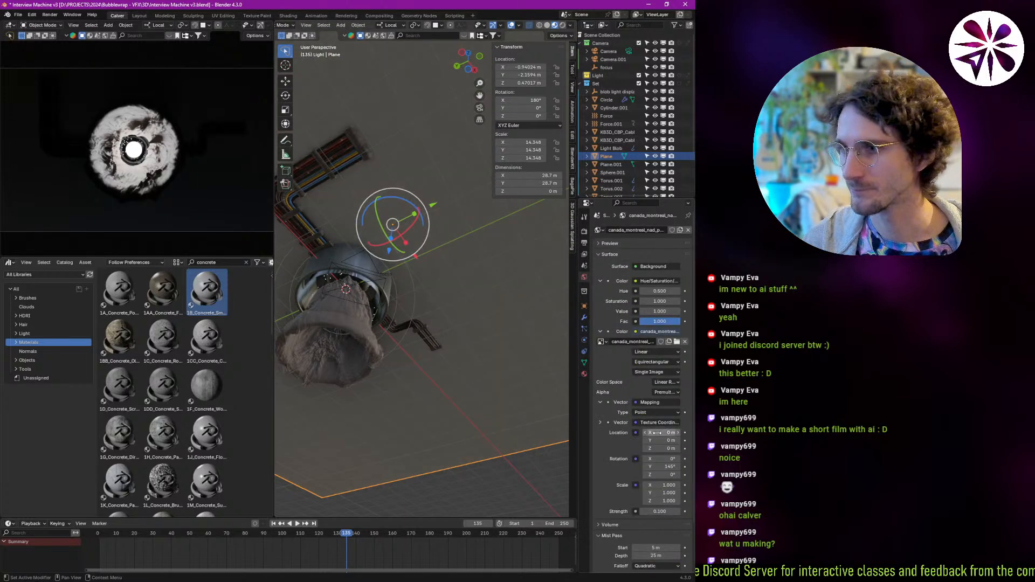
left_click(661, 511)
type("0.2")
key("Return")
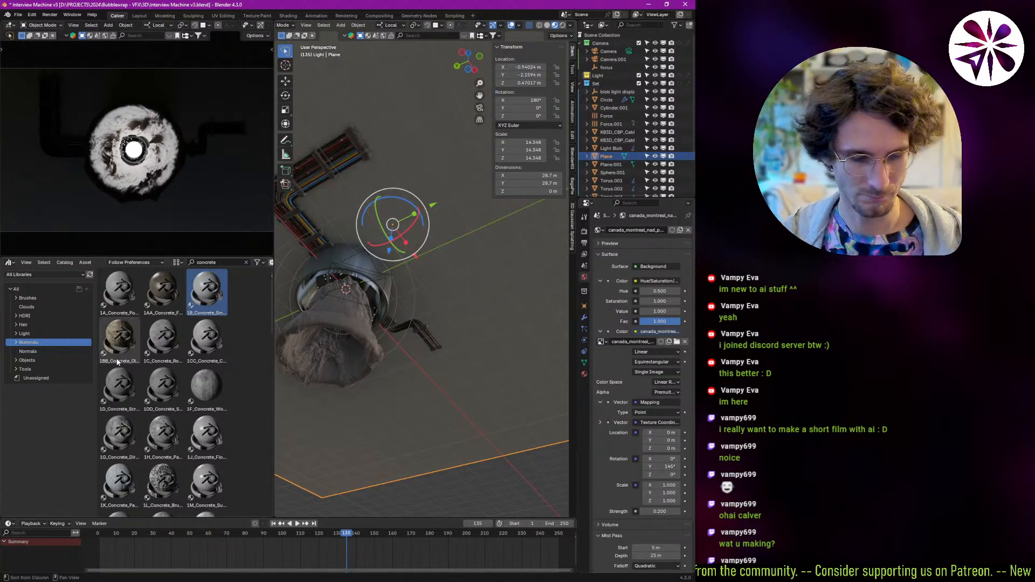
Show the smooth concrete material in the Shader Editor and move its Mix and Normal Map nodes clear of the neighboring nodes.
key("shift+F1")
key("shift+F3")
key("shift+F3")
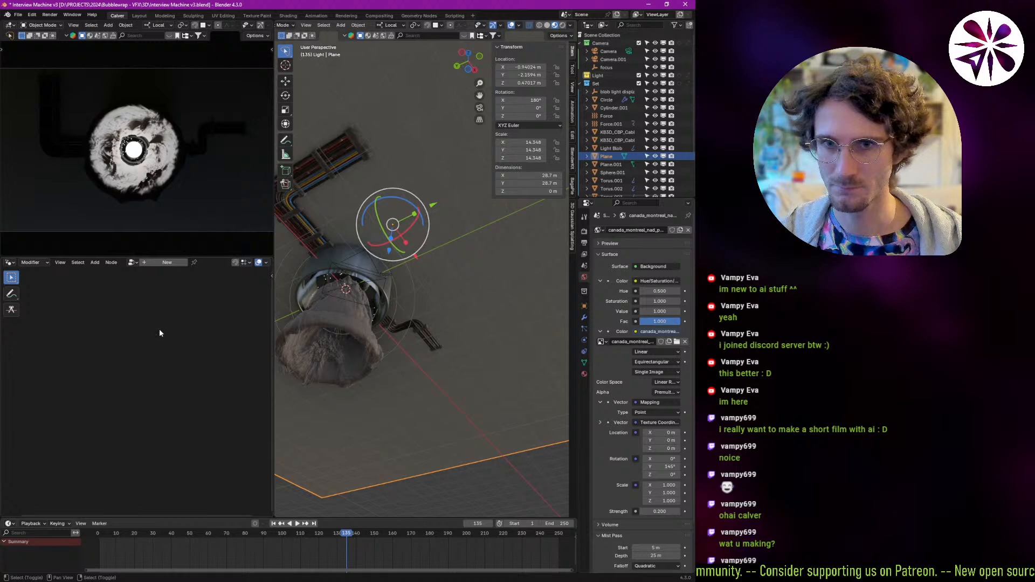
scroll(144, 386, "up", 2)
scroll(148, 377, "down", 2)
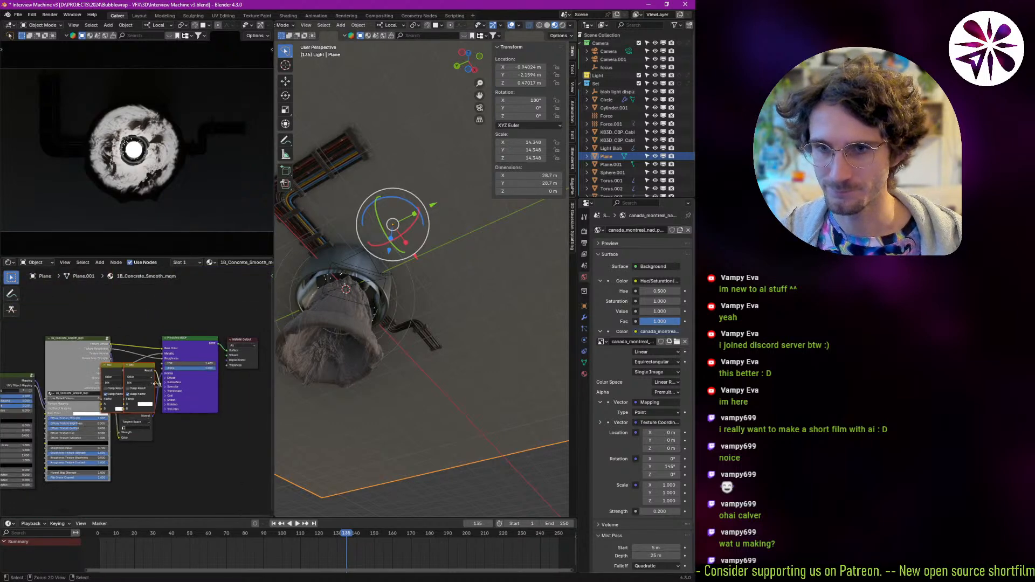
left_click_drag(236, 327, 116, 463)
key("g")
left_click(158, 456)
scroll(135, 378, "up", 5)
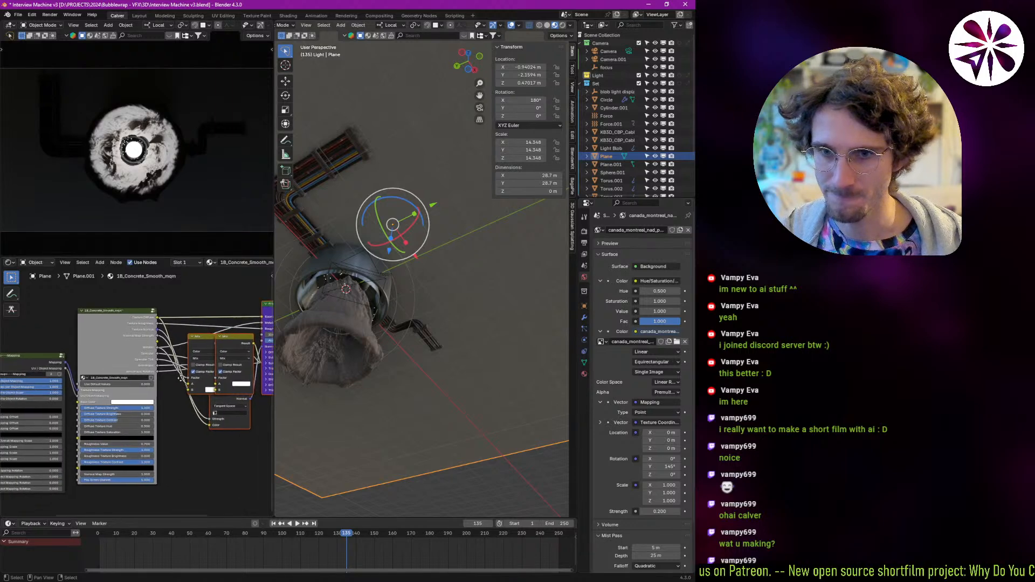
middle_click_drag(128, 348, 130, 348)
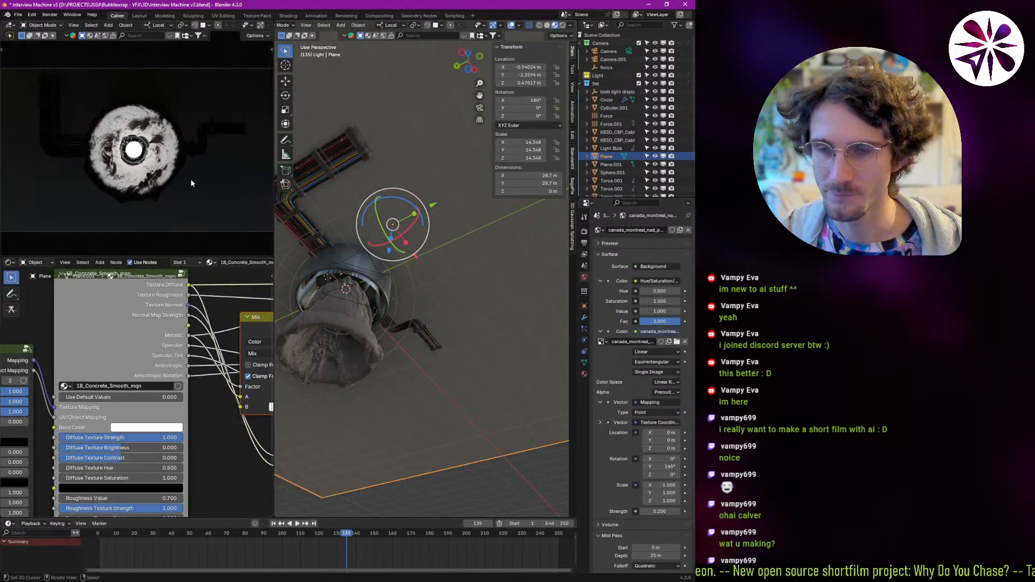
Isolate the ceiling plane in local view and look at its surface up close.
key("slash")
middle_click_drag(433, 232, 404, 192, "ctrl")
middle_click_drag(405, 302, 344, 296)
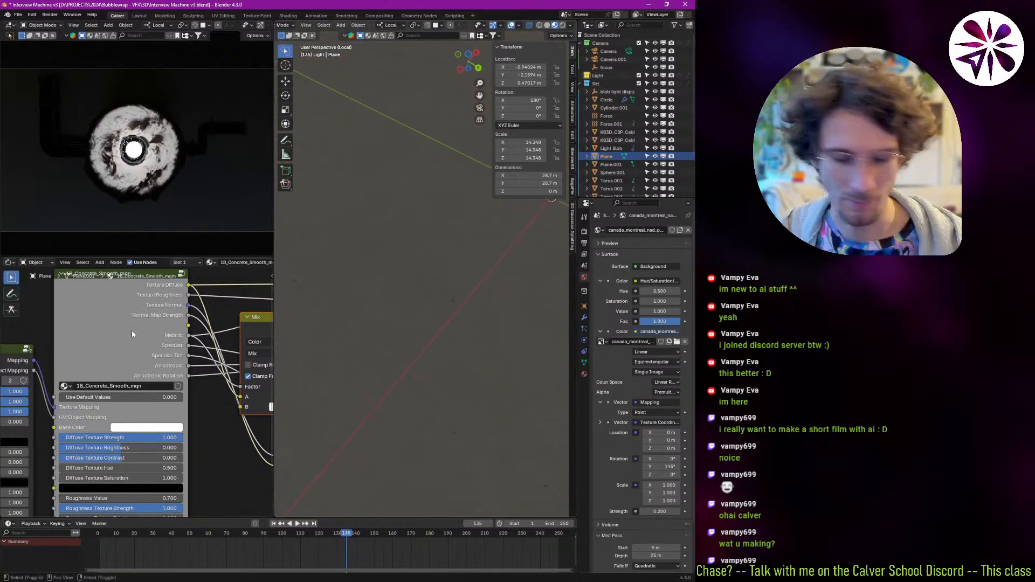
Return to the Asset Browser and apply the 1C concrete material to the isolated ceiling plane.
key("shift+F1")
key("shift+F1")
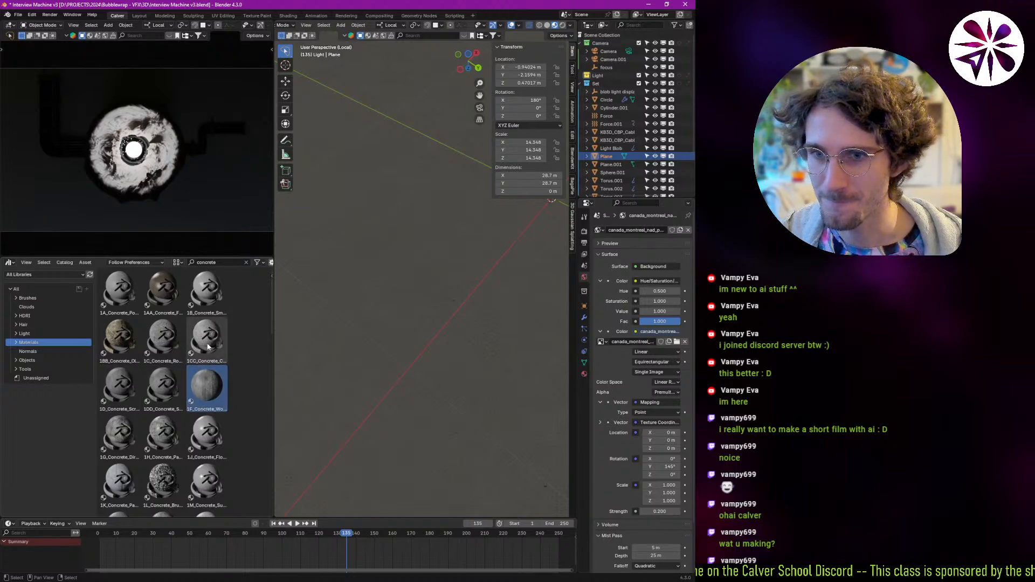
left_click_drag(207, 338, 230, 346)
left_click_drag(163, 338, 385, 334)
left_click_drag(347, 366, 346, 356)
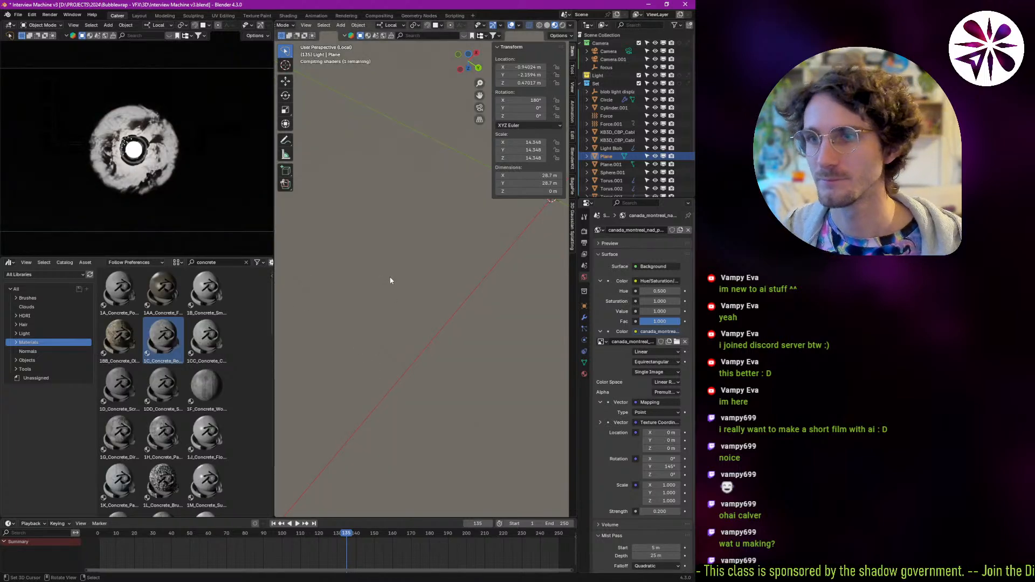
mouse_move(390, 278)
middle_mouse_down("ctrl")
mouse_move(389, 336)
mouse_move(394, 287)
middle_mouse_up("ctrl")
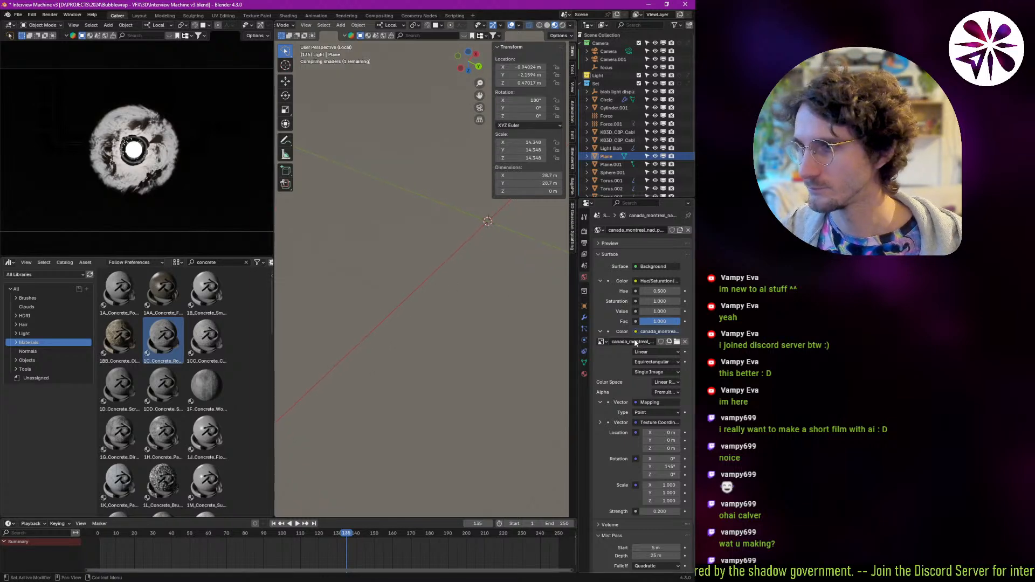
middle_click_drag(433, 325, 455, 321)
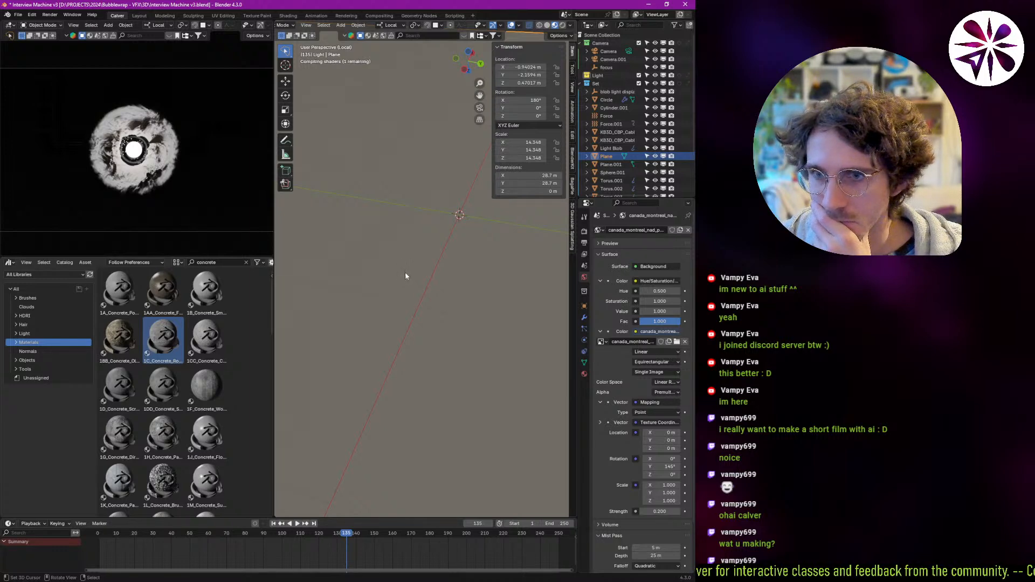
middle_click_drag(419, 284, 452, 287)
middle_click_drag(402, 312, 274, 340)
Apply the 1F_Concrete_WoodenRelief material to the ceiling plane and inspect its texture closely.
left_click_drag(206, 386, 399, 349)
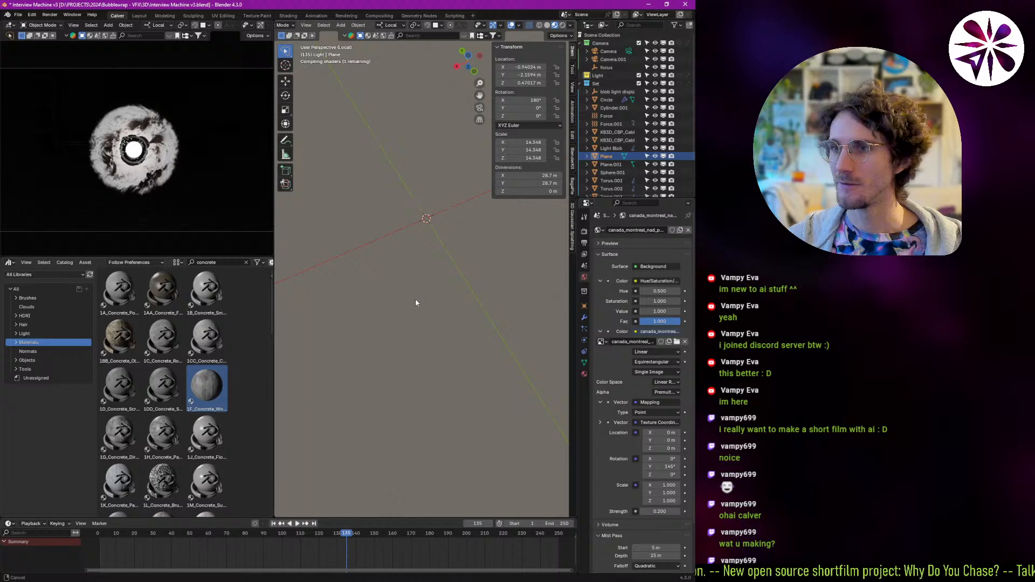
mouse_move(415, 298)
middle_mouse_down()
mouse_move(410, 329)
mouse_move(421, 317)
mouse_move(397, 295)
middle_mouse_up()
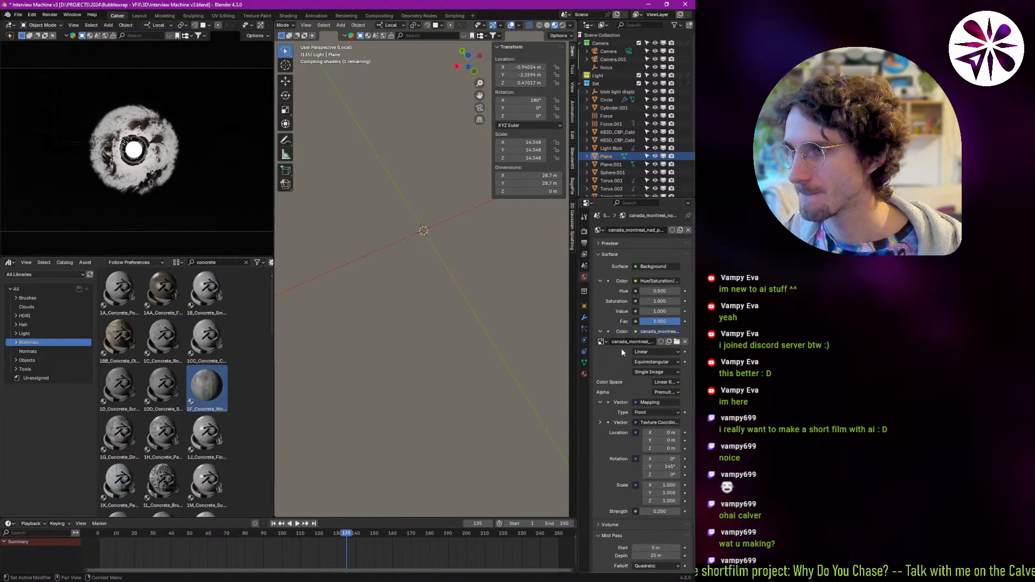
left_click(585, 375)
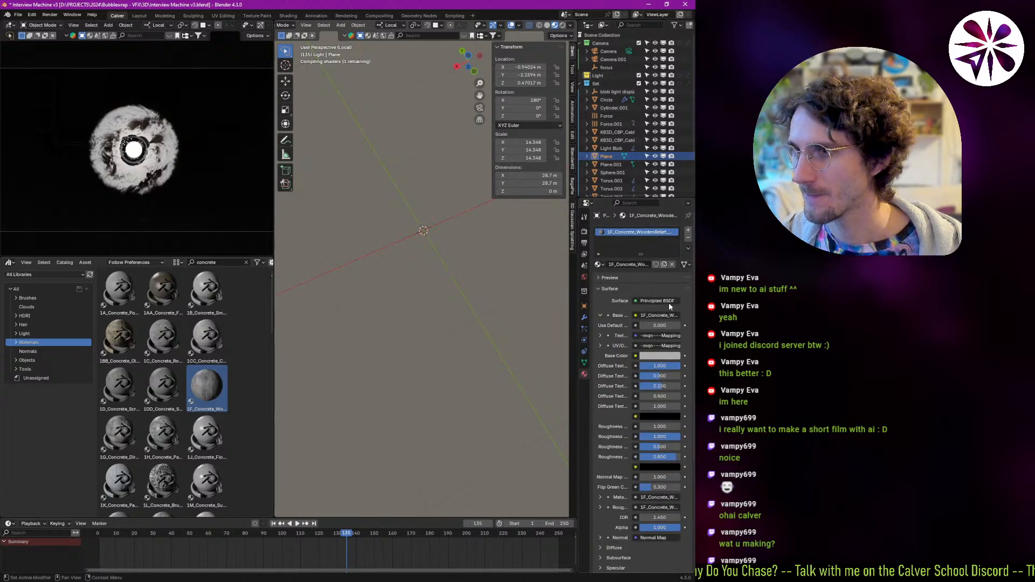
left_click(655, 357)
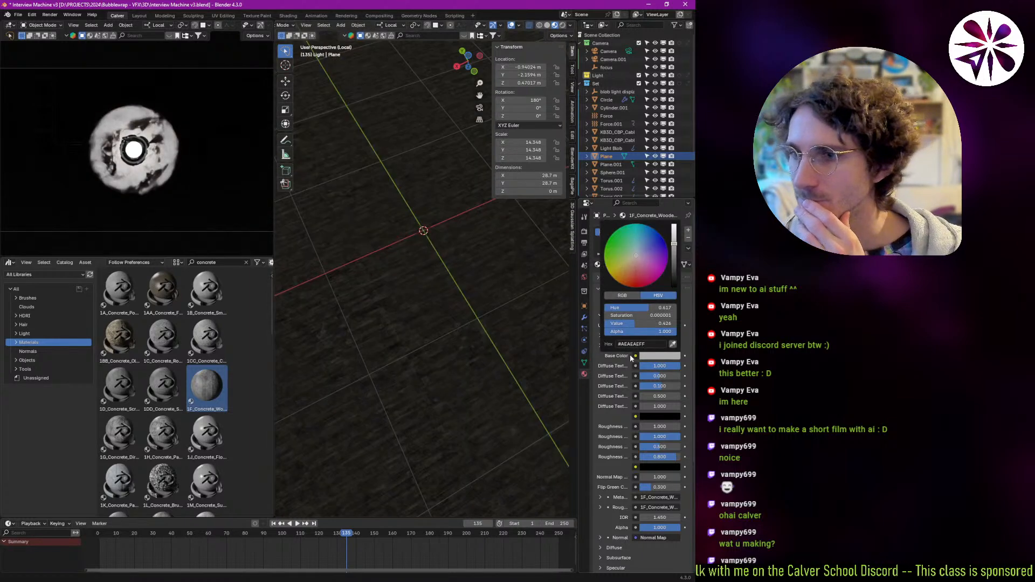
middle_click_drag(412, 391, 437, 340)
scroll(450, 234, "up", 3)
scroll(445, 222, "up", 4)
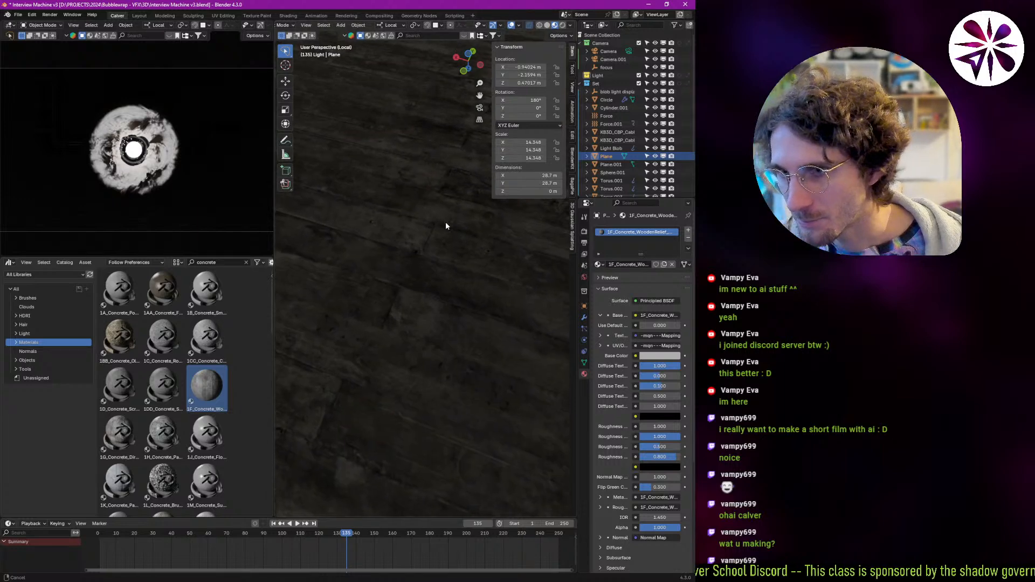
middle_click_drag(445, 220, 432, 315)
scroll(654, 348, "down", 1)
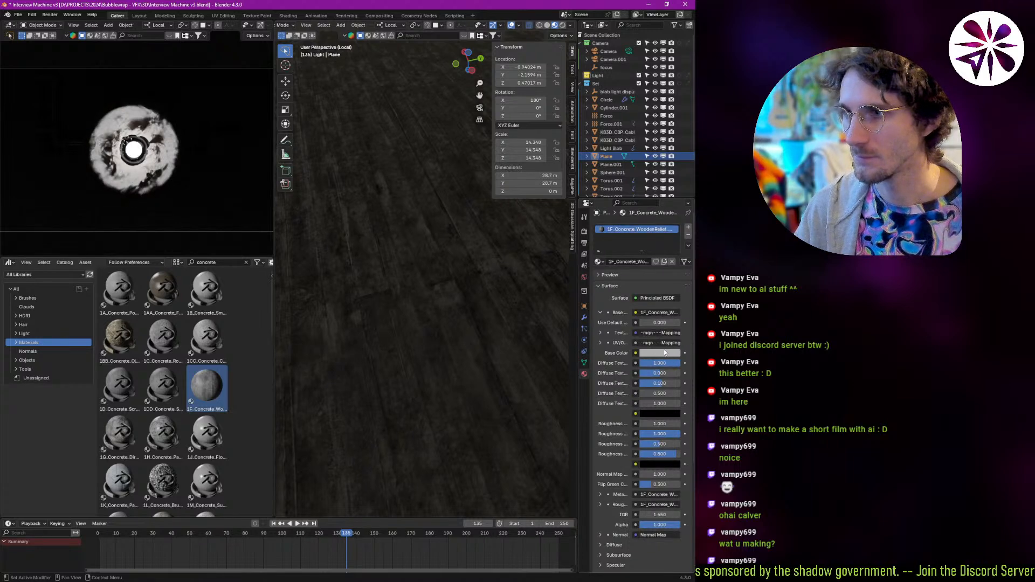
Brighten the base color of the ceiling plane's wooden-relief concrete material to white.
left_click(664, 353)
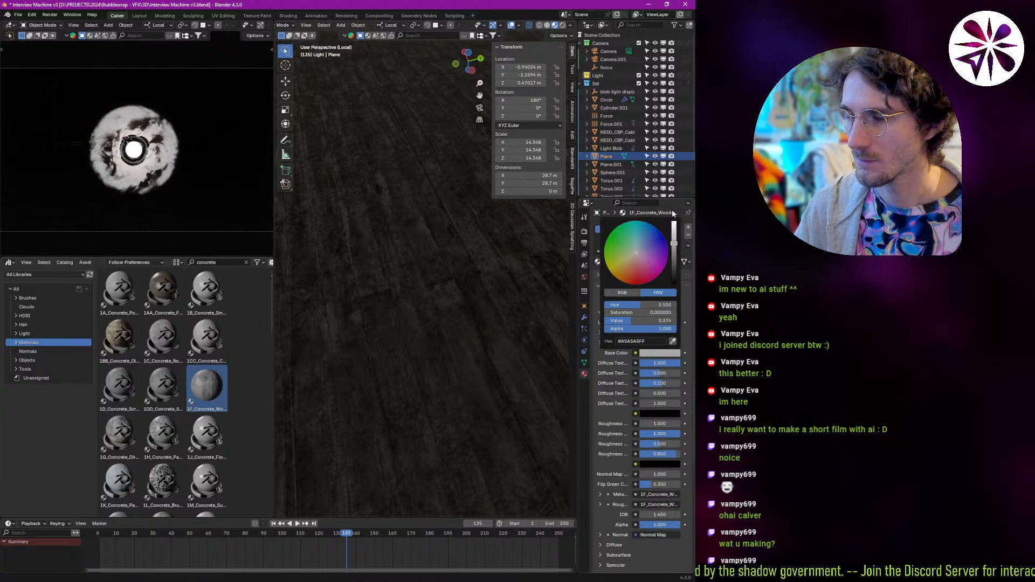
left_click_drag(675, 239, 673, 214)
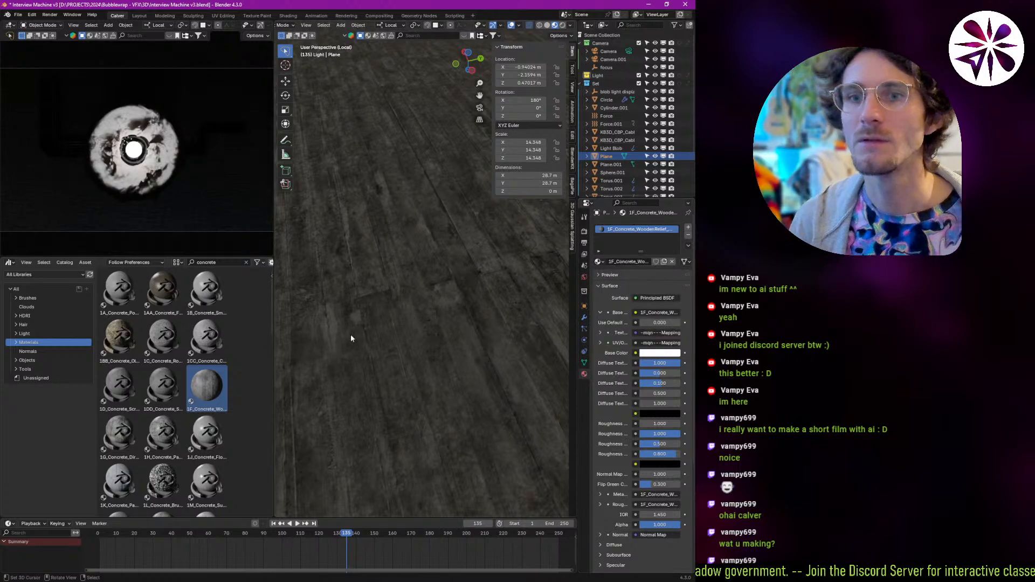
scroll(232, 431, "down", 3)
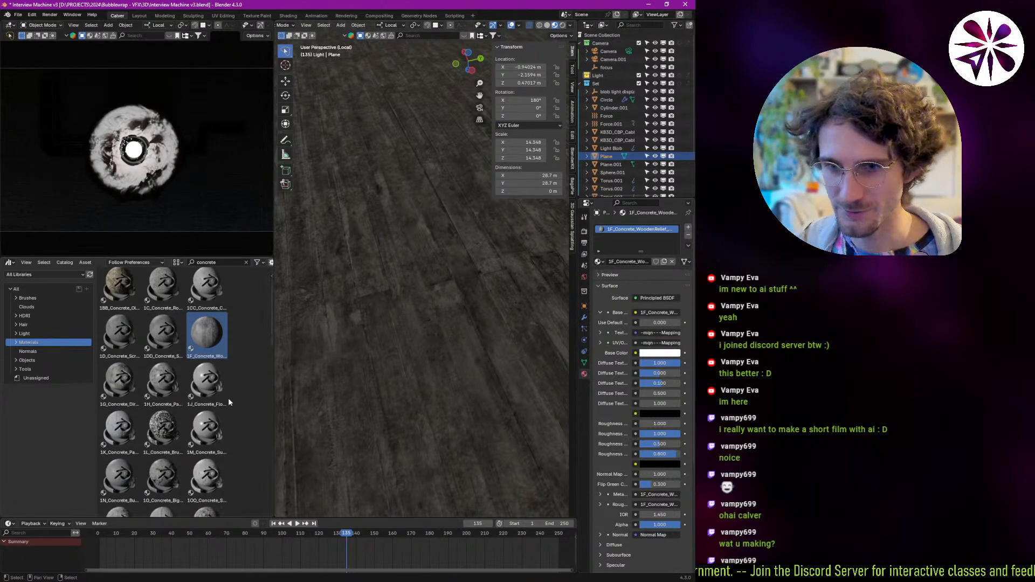
Apply the 1K concrete panels material to the ceiling plane and examine its surface from farther away.
left_click(137, 440)
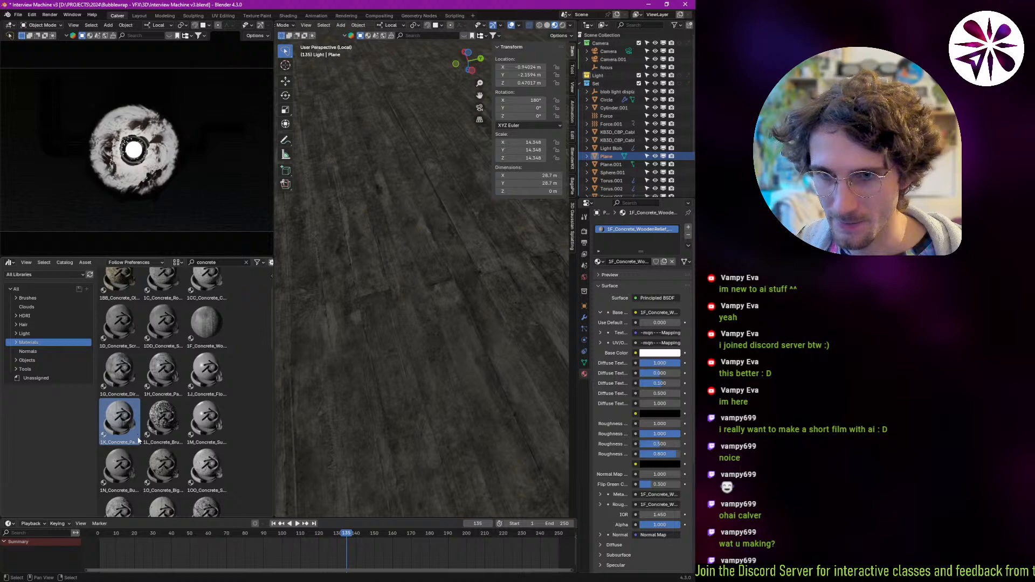
left_click_drag(127, 426, 462, 390)
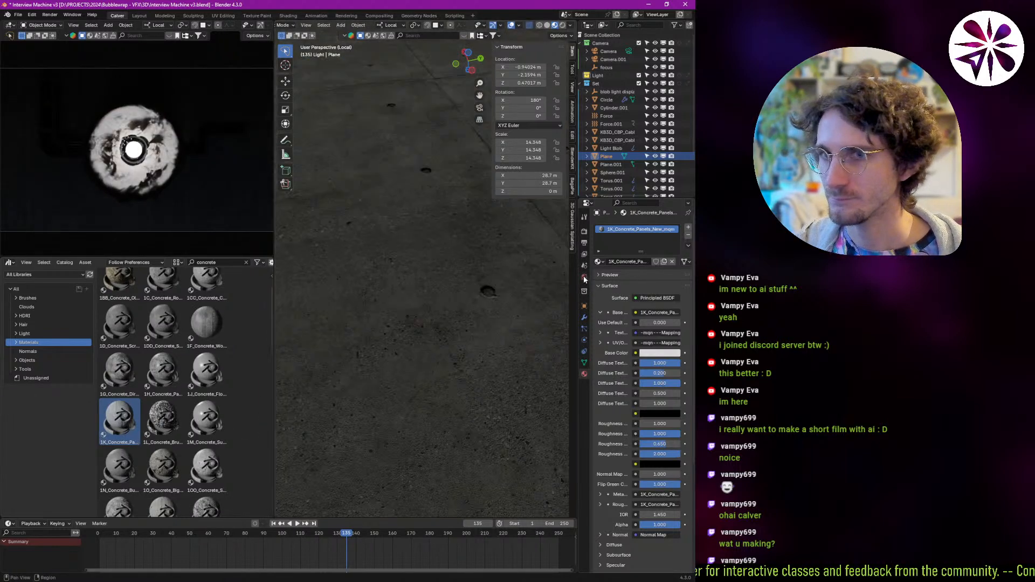
middle_click_drag(423, 303, 392, 337, "ctrl")
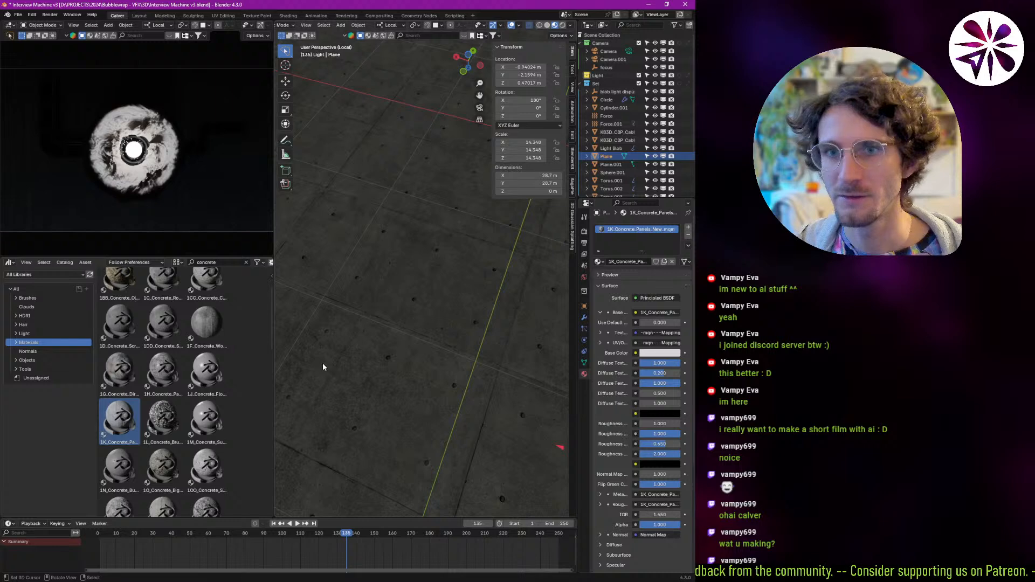
Find the 1Z whitewashed concrete further down the library results and apply it to the ceiling plane.
scroll(267, 397, "down", 3)
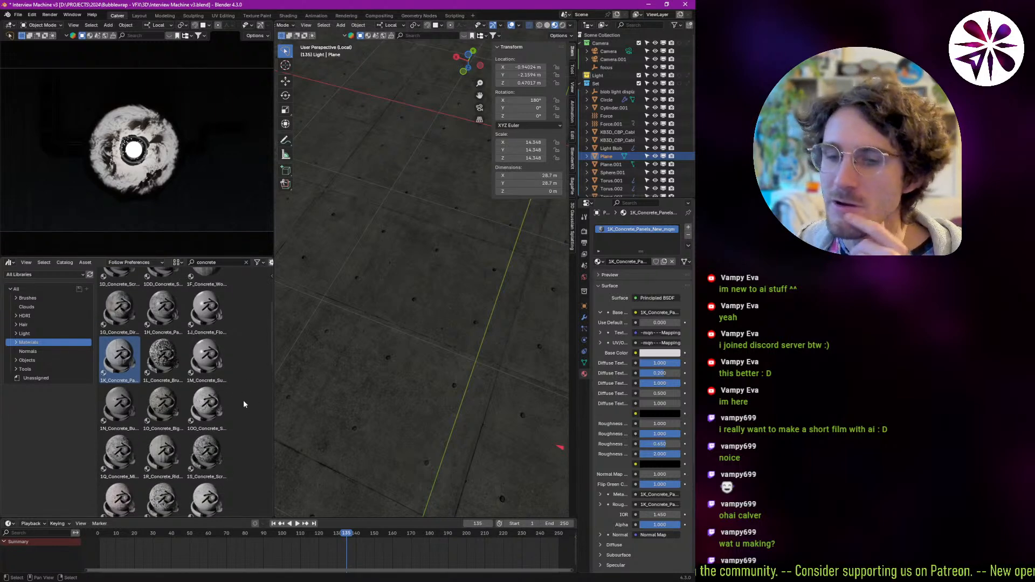
scroll(256, 364, "down", 2)
scroll(247, 360, "down", 1)
scroll(238, 373, "down", 3)
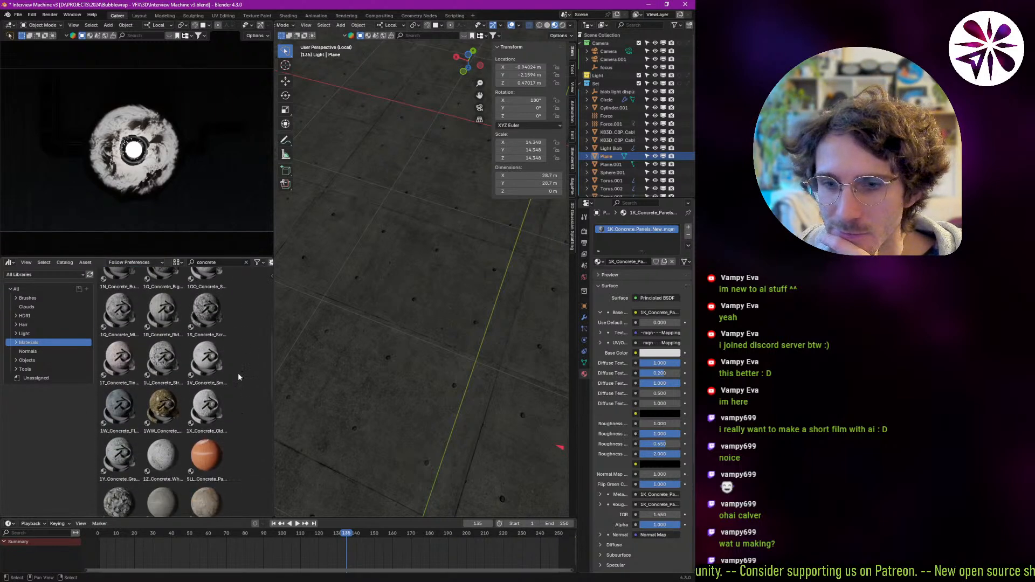
left_click_drag(165, 396, 396, 386)
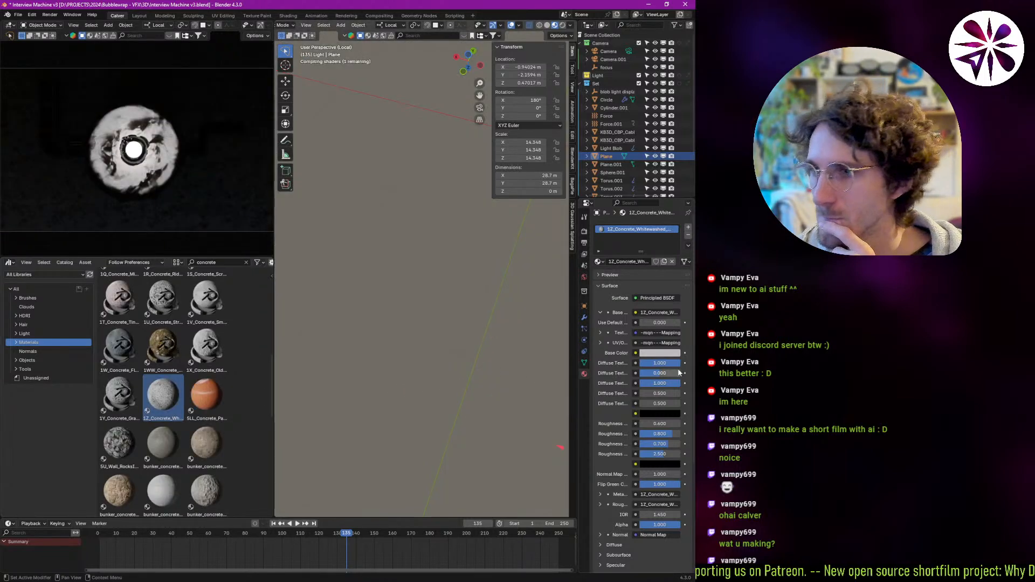
Brighten the base color of the ceiling plane's whitewashed concrete material to pure white, value 1.000.
left_click(670, 353)
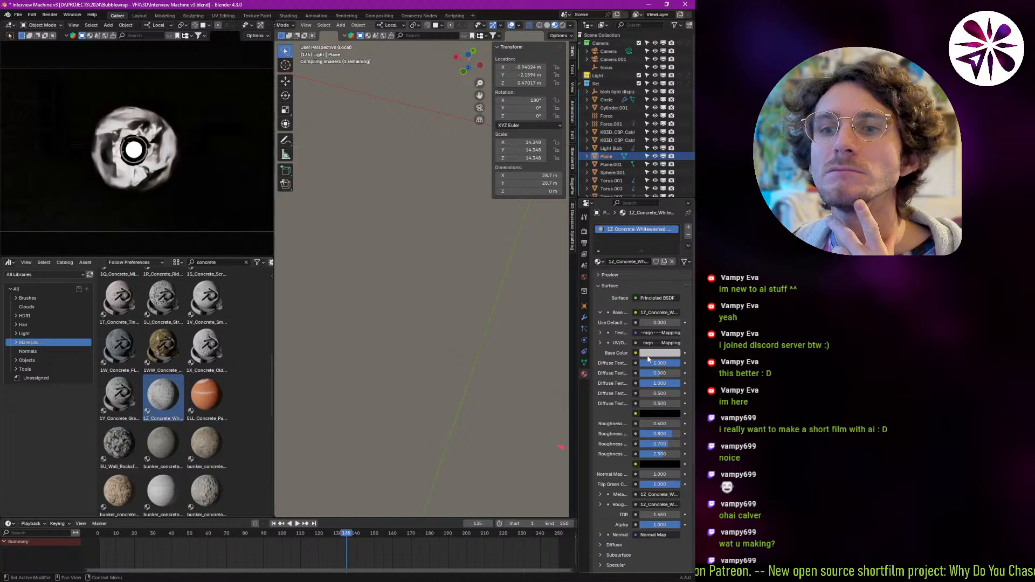
left_click(653, 354)
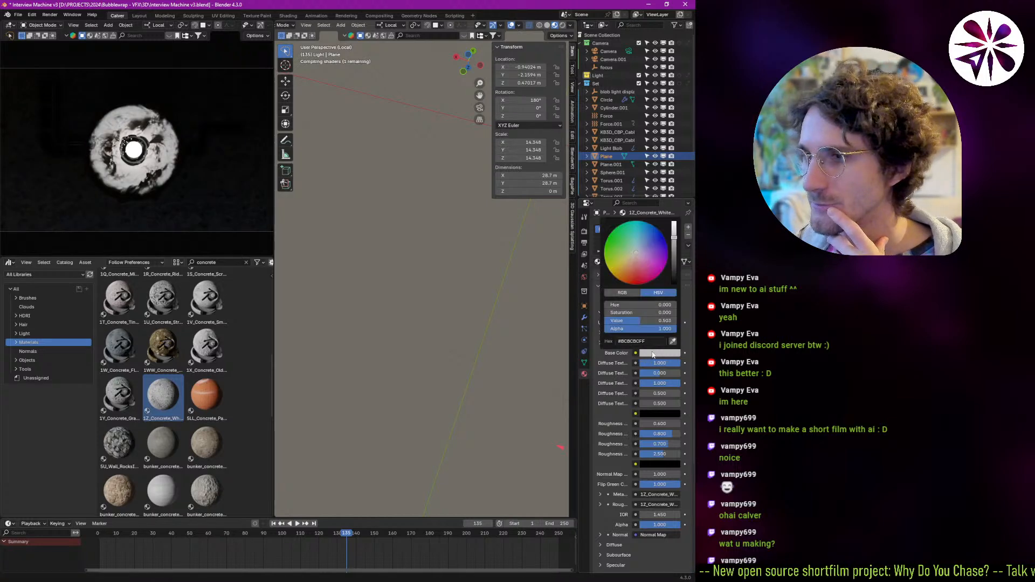
left_click_drag(674, 232, 673, 208)
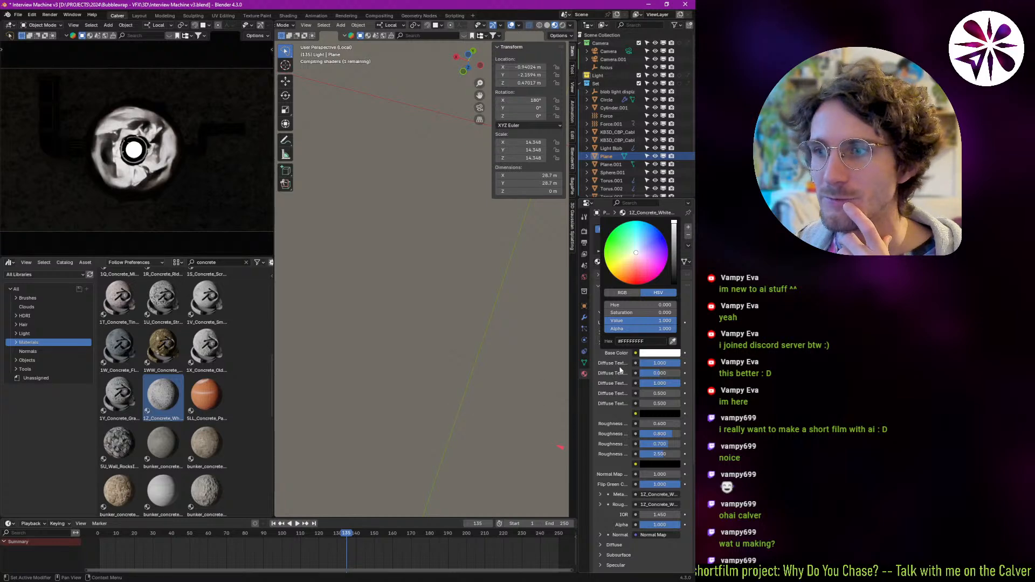
left_click(545, 364)
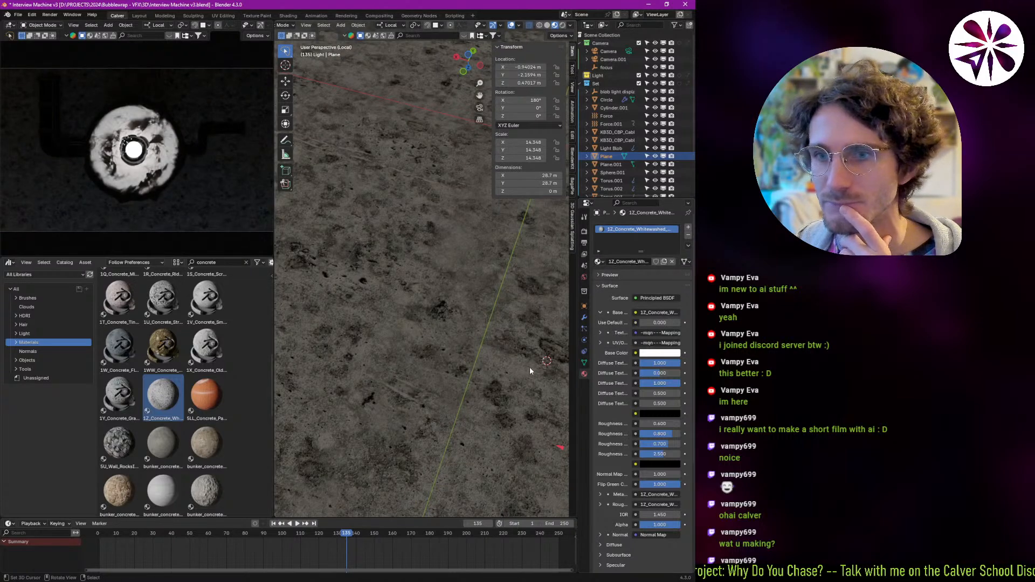
Apply the bunker_concrete_detail material to the ceiling plane and inspect it at a grazing angle.
scroll(171, 370, "down", 4)
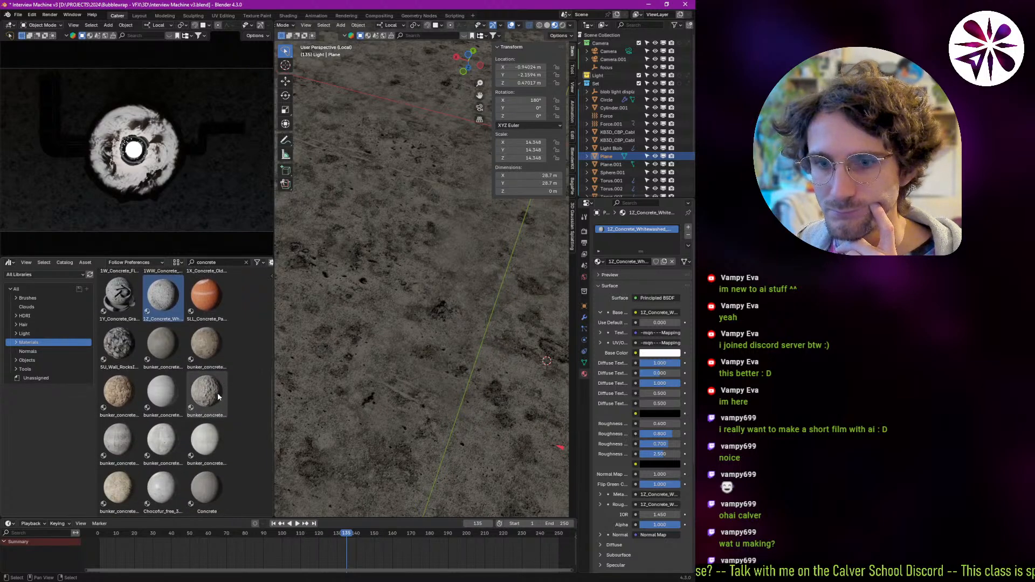
scroll(218, 389, "down", 1)
left_click_drag(162, 371, 392, 366)
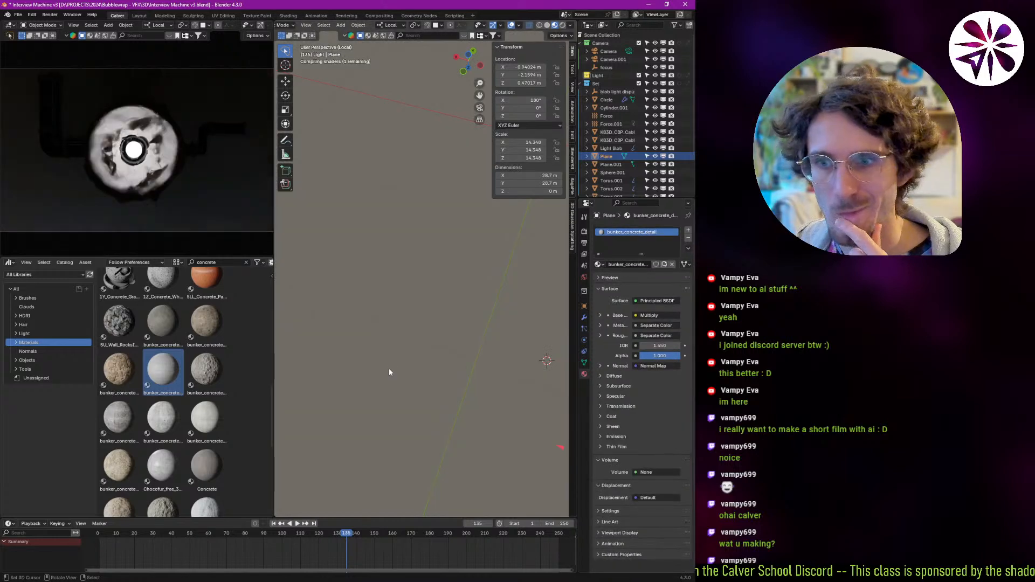
middle_click_drag(407, 351, 419, 322)
Replace the ceiling plane's material with bunker_concretewall_01 from the library.
left_click(206, 418)
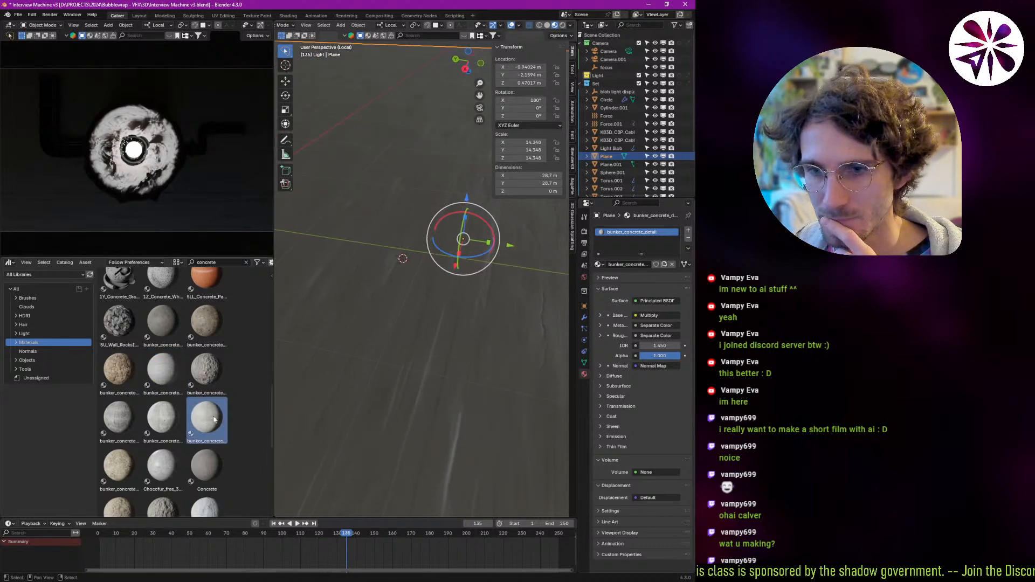
left_click_drag(161, 418, 397, 373)
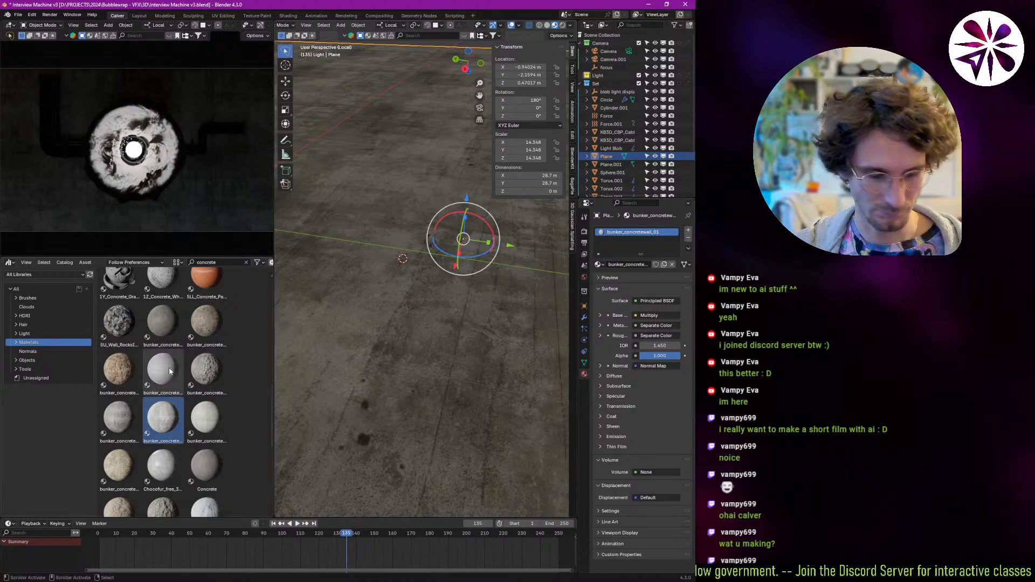
Open the bunker concrete material in the Shader Editor and spread out its Material Output, Principled BSDF, Multiply, Separate Color and Normal Map nodes.
key("shift+F3")
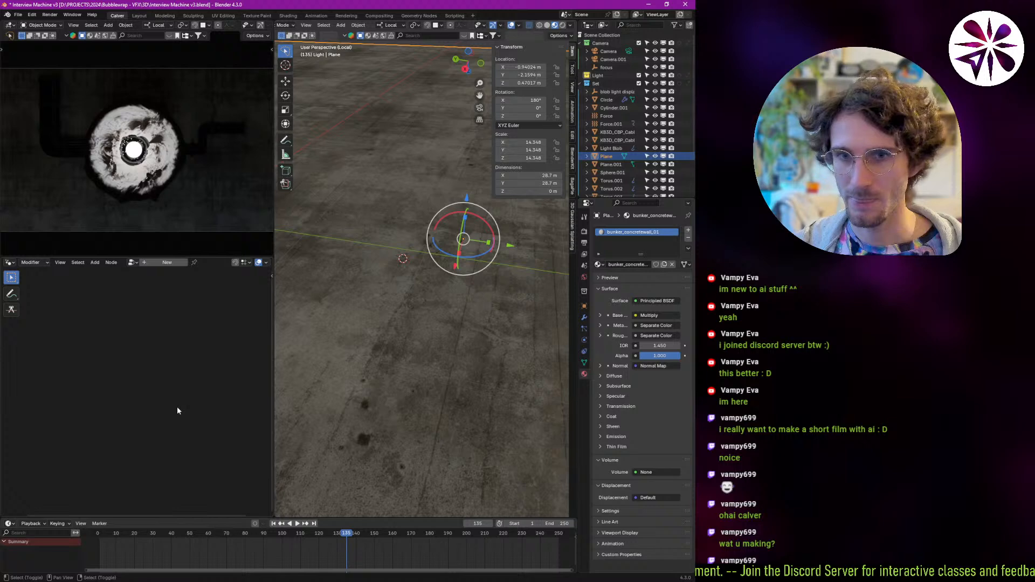
key("shift+F3")
key("shift+F3")
key("shift+F3")
key("shift+F3")
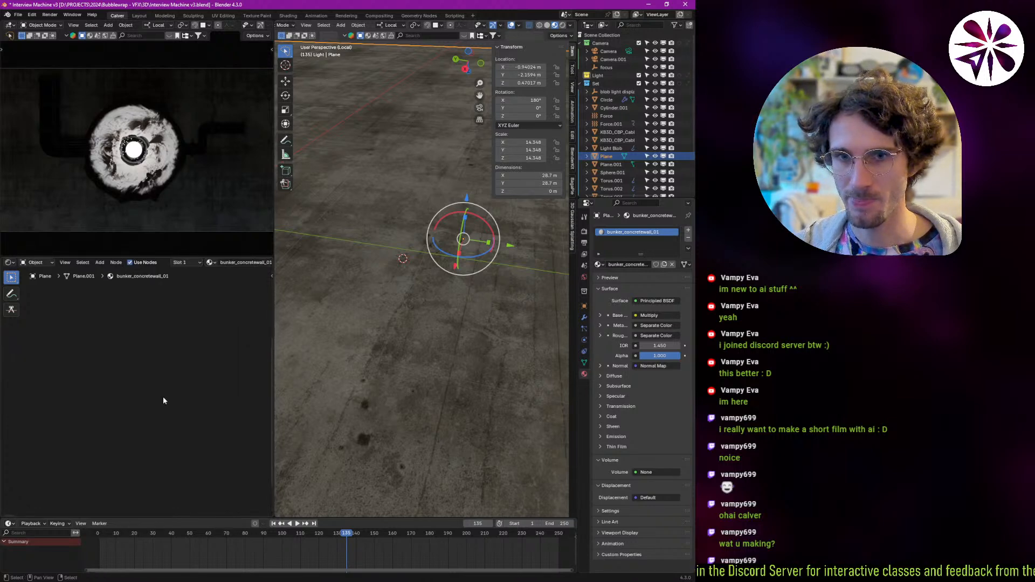
middle_click_drag(115, 360, 125, 427, "ctrl")
middle_click_drag(248, 372, 190, 283)
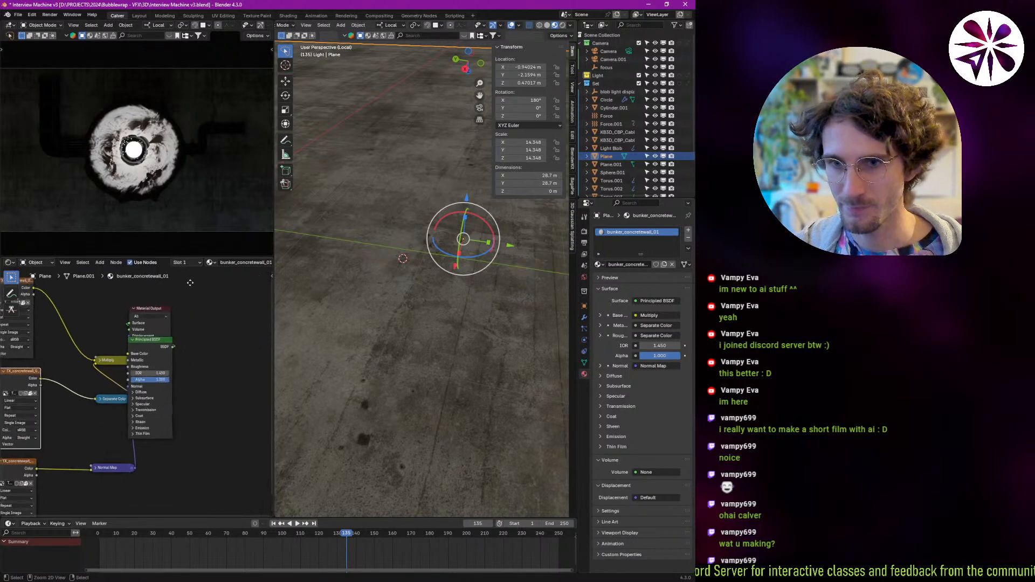
left_click_drag(163, 306, 228, 303)
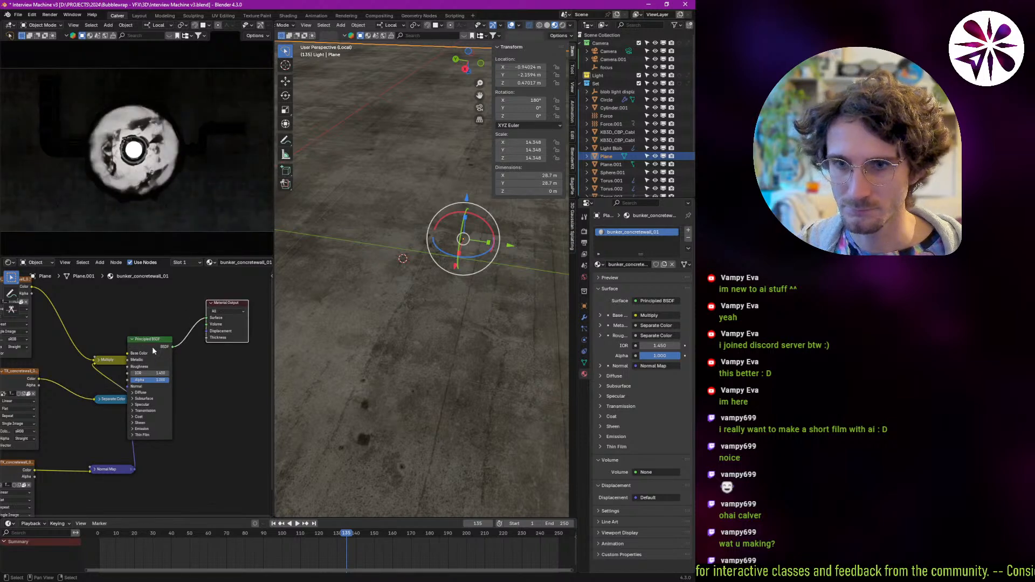
middle_click_drag(152, 346, 183, 362)
left_click_drag(184, 367, 202, 367)
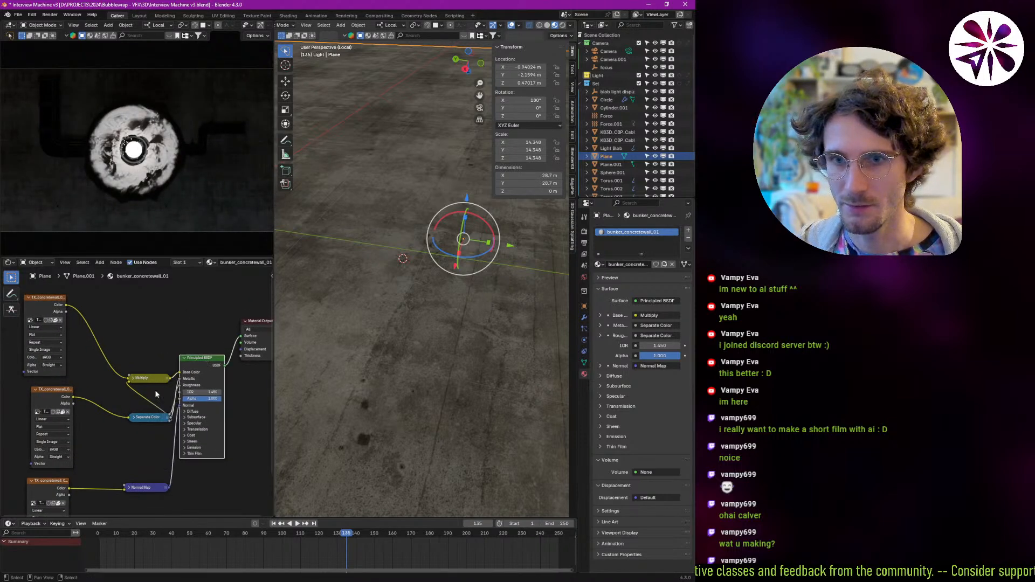
left_click_drag(137, 417, 128, 368)
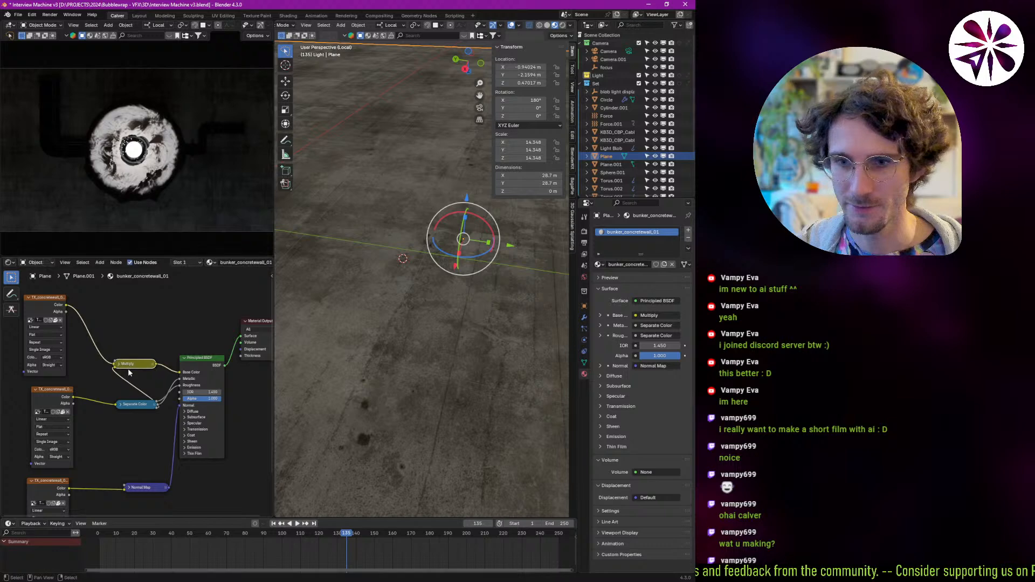
left_click_drag(135, 488, 127, 464)
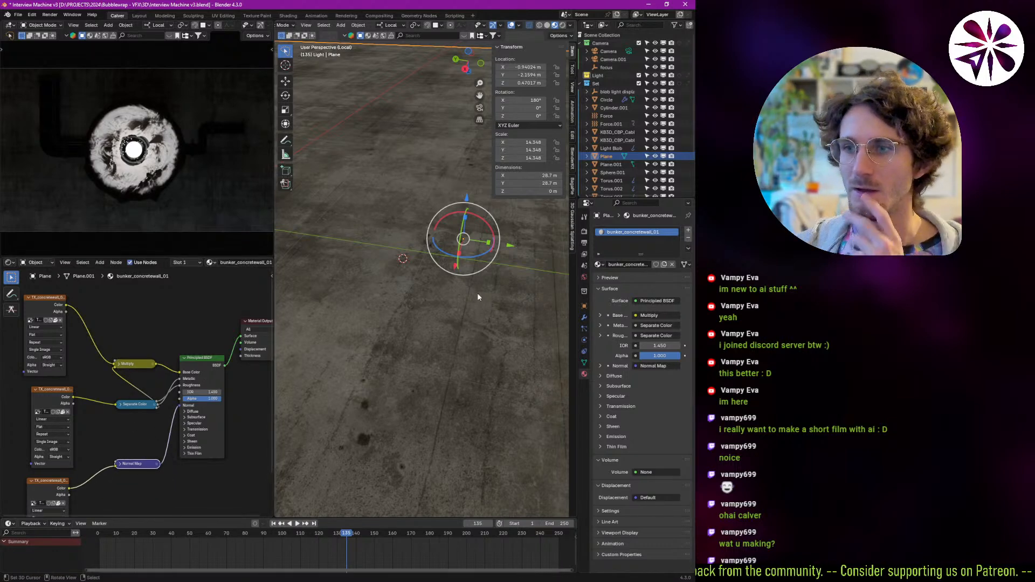
Set the world environment's background strength to 0.1.
left_click(584, 277)
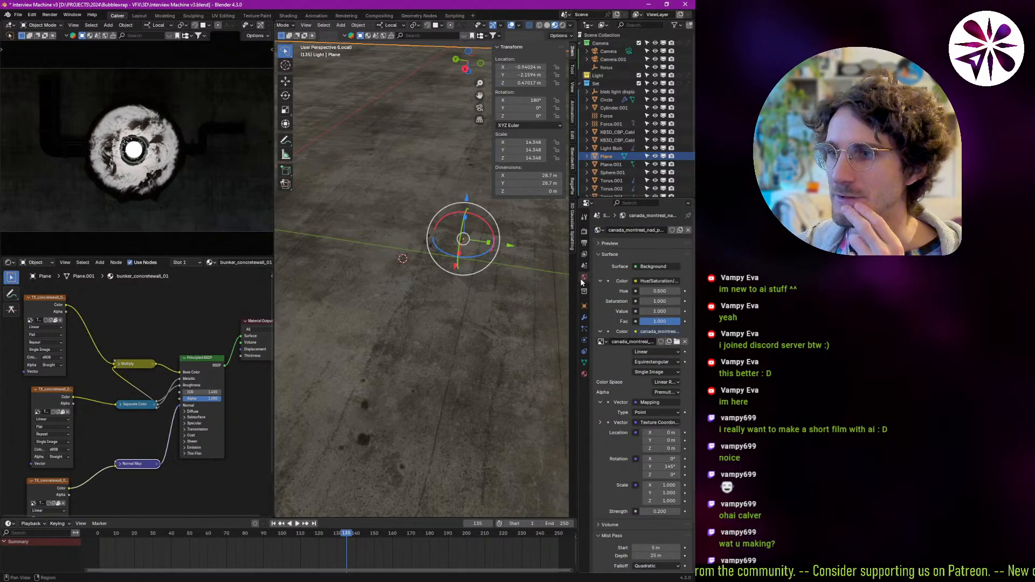
left_click(654, 511)
type("0.1")
key("Return")
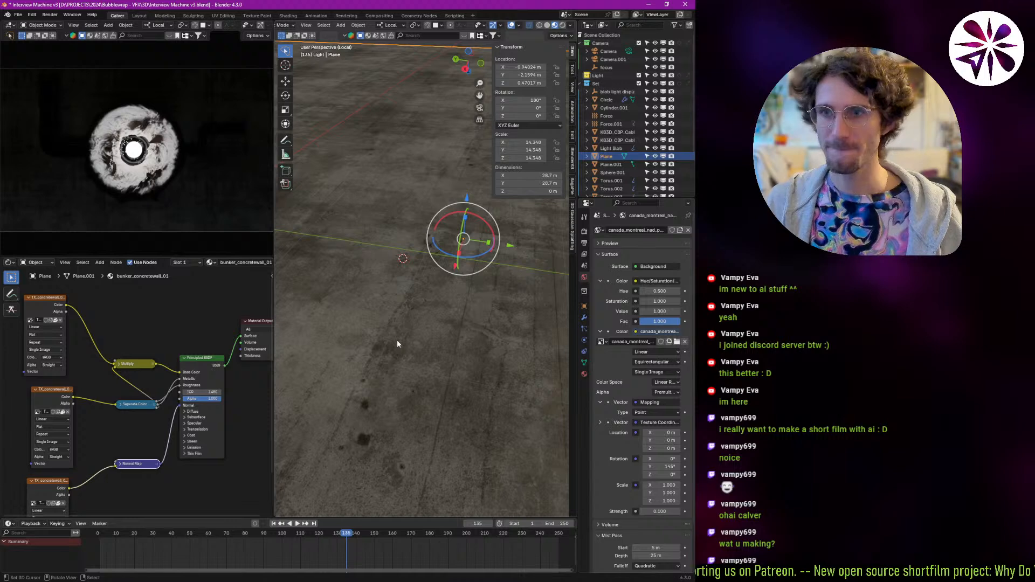
Leave local view, duplicate the KB3D_CBP_Cables_A_Main elbow and place the copy about 3 m away along Y, keeping its height.
middle_click_drag(446, 286, 462, 225)
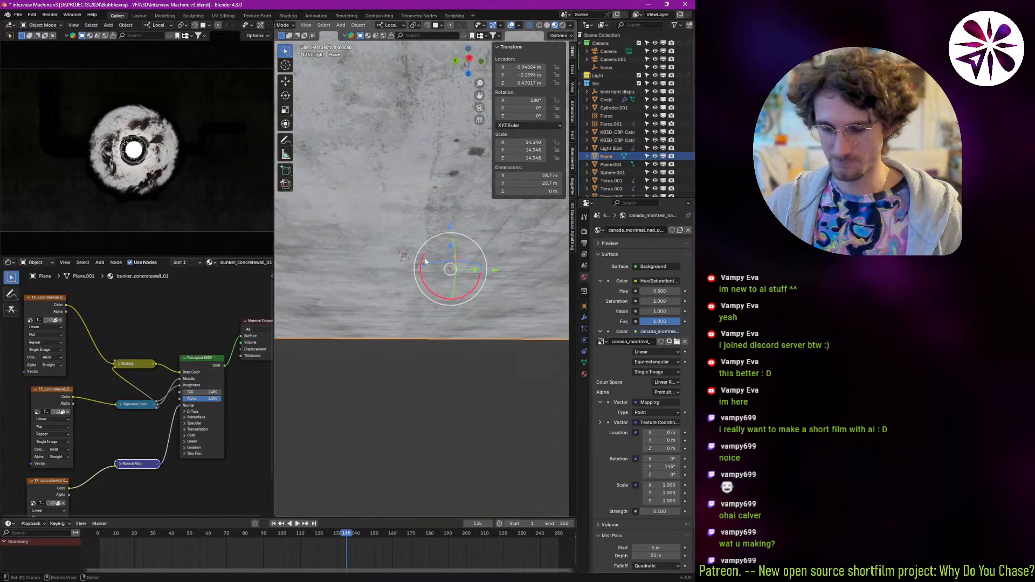
key("KP_Divide")
middle_click_drag(409, 274, 352, 300)
left_click(328, 234)
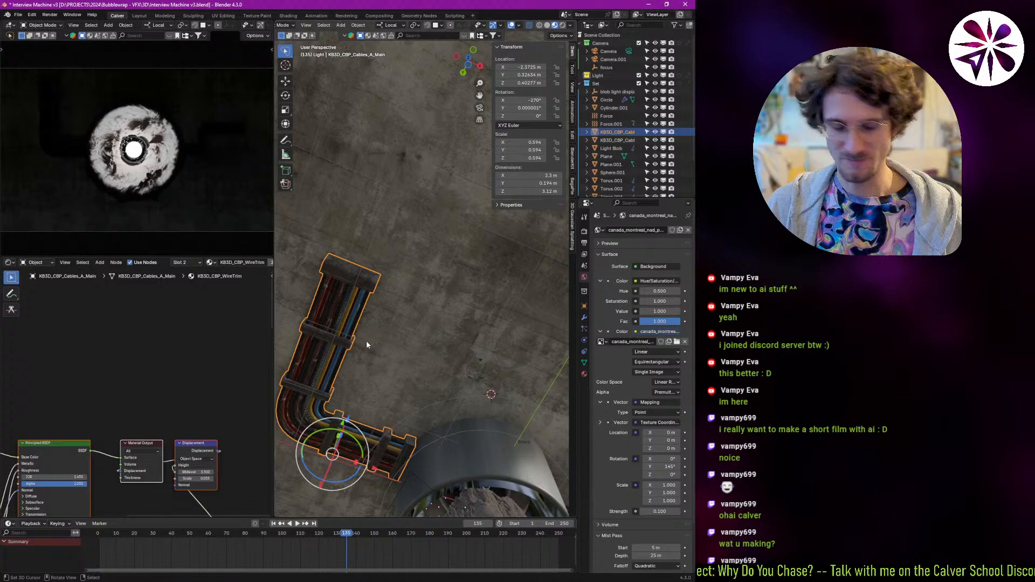
key("shift+d")
key("shift+z")
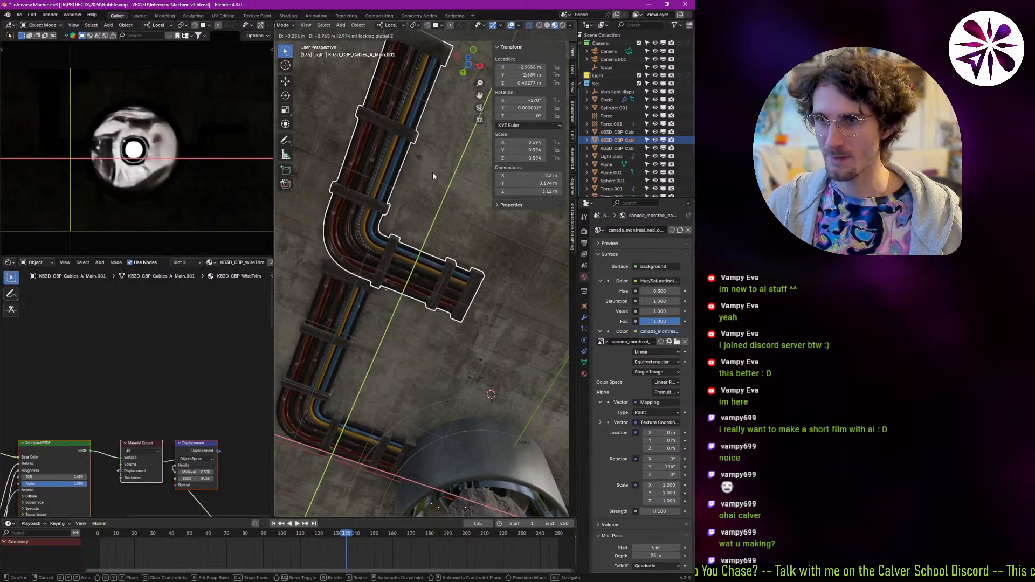
left_click(408, 253)
Rotate the duplicated cable elbow 180° about Z and move it horizontally so its end meets the original's free end.
type("rz180")
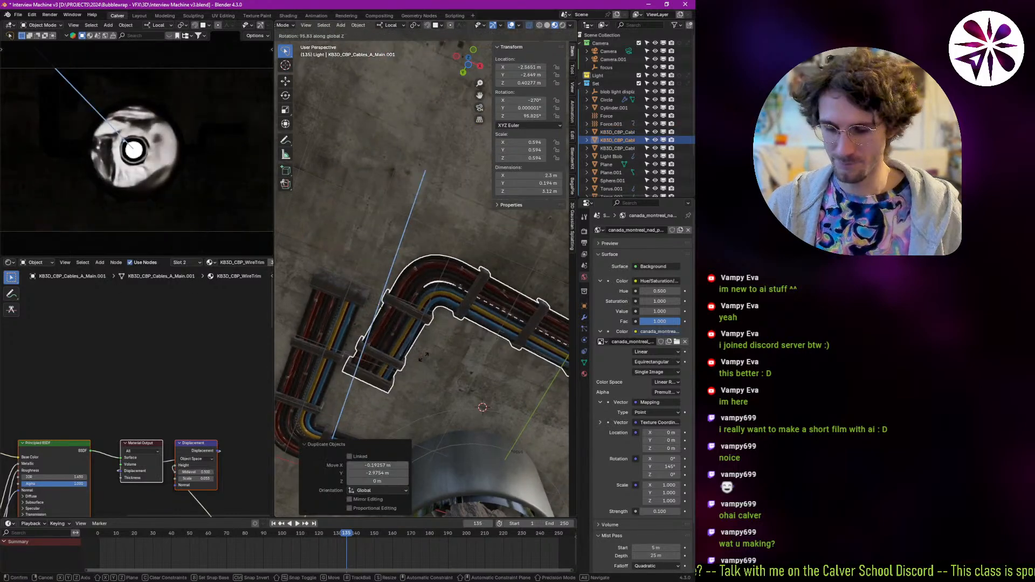
key("Return")
key("g")
key("shift+z")
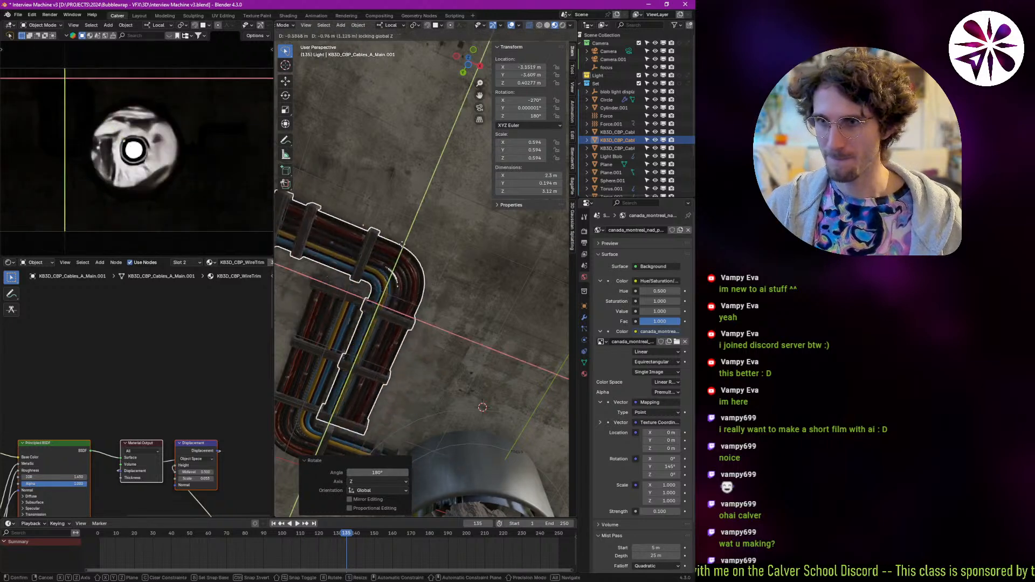
left_click(421, 131)
key("g")
middle_click_drag(372, 289, 374, 192, "shift")
key("shift+z")
left_click(394, 277)
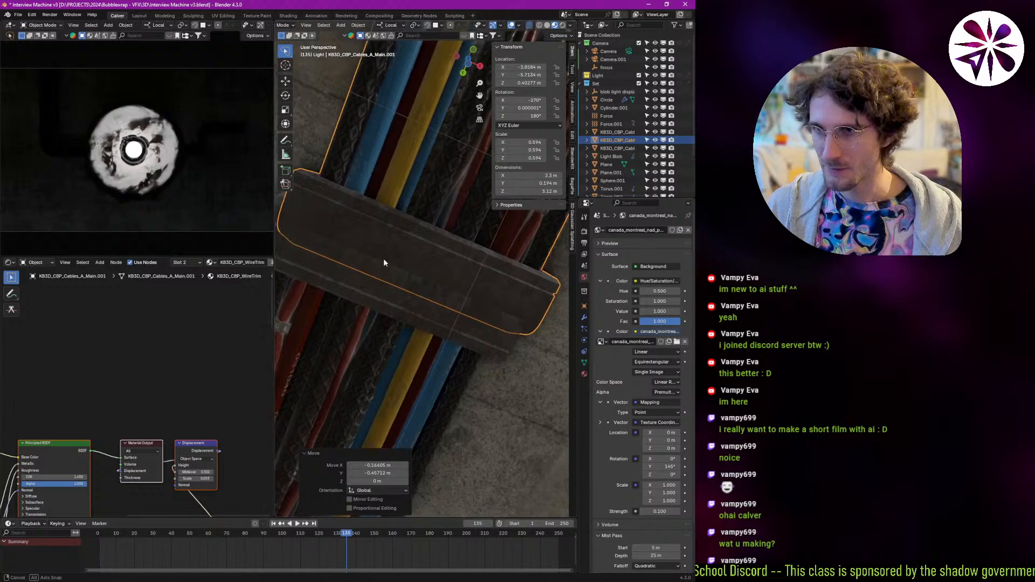
Fine-tune the copied elbow's horizontal position so its end bracket and cables line up with the original piece.
middle_click_drag(384, 258, 374, 285, "ctrl")
key("g")
key("shift+z")
key("shift+z")
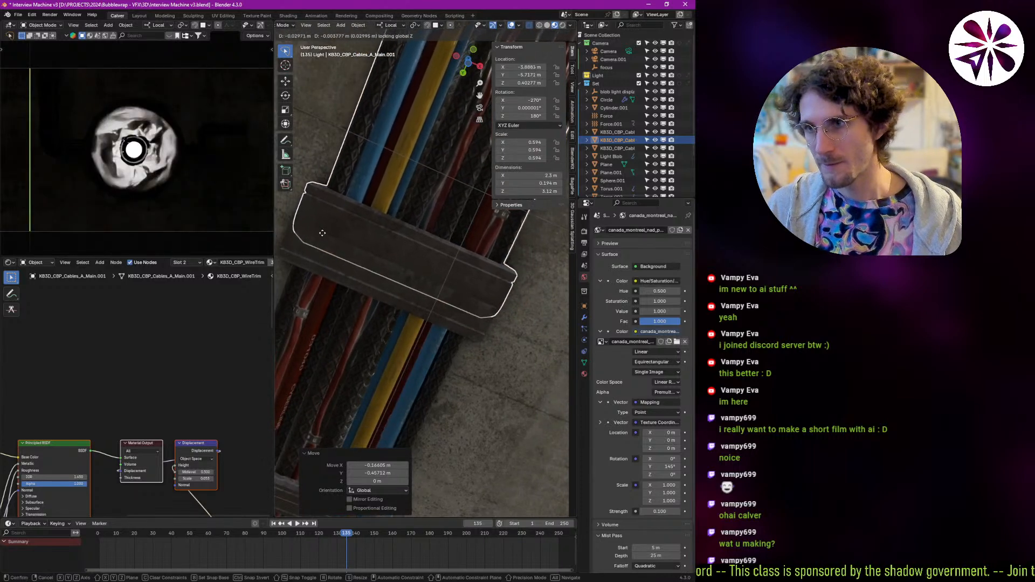
left_click(306, 233)
Parent the copied cable elbow to the original one with Keep Transform, and clear the selection.
left_click(385, 290, "shift")
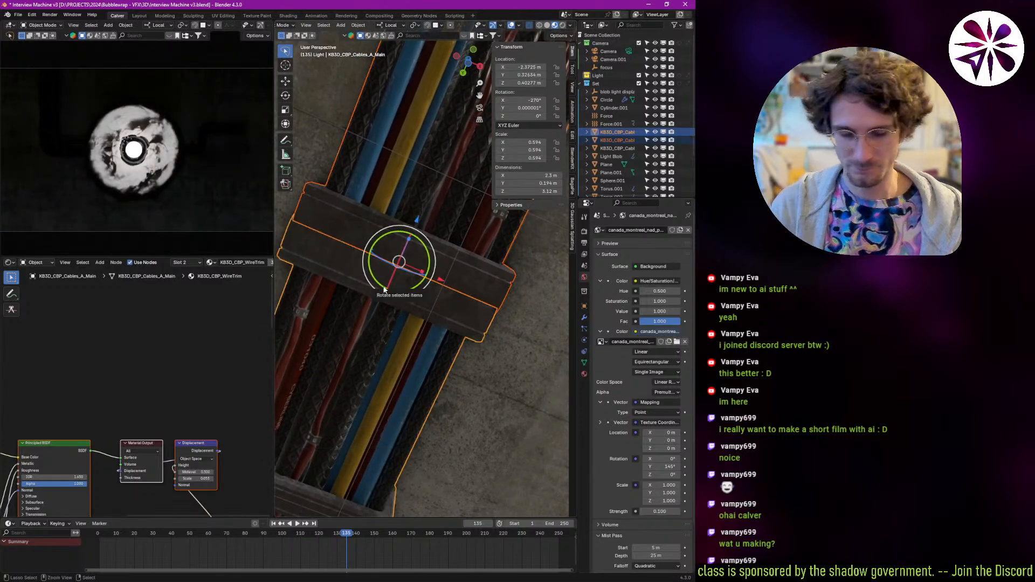
key("ctrl+p")
key("Down")
key("Return")
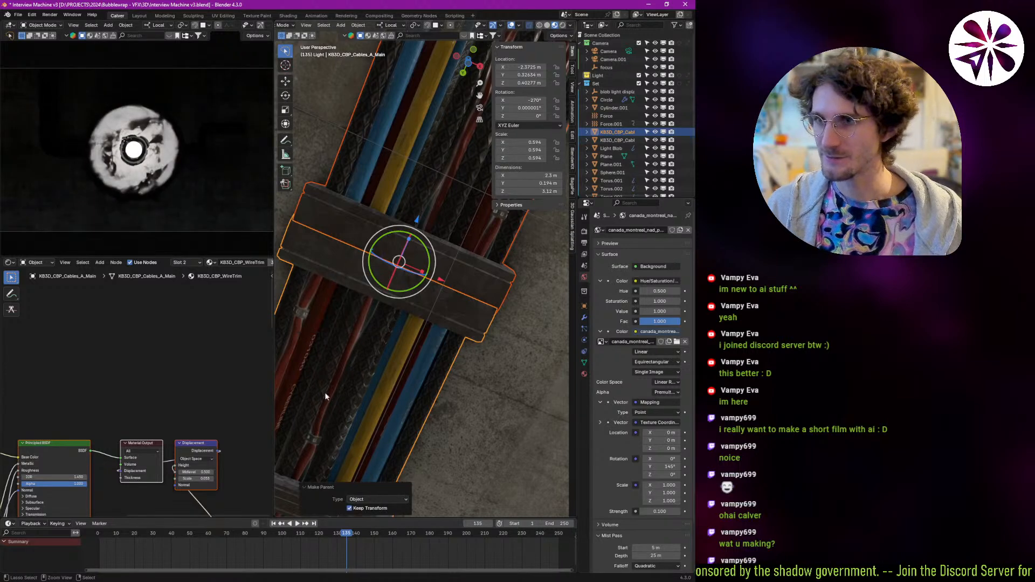
middle_click_drag(324, 393, 406, 355, "ctrl")
key("alt+a")
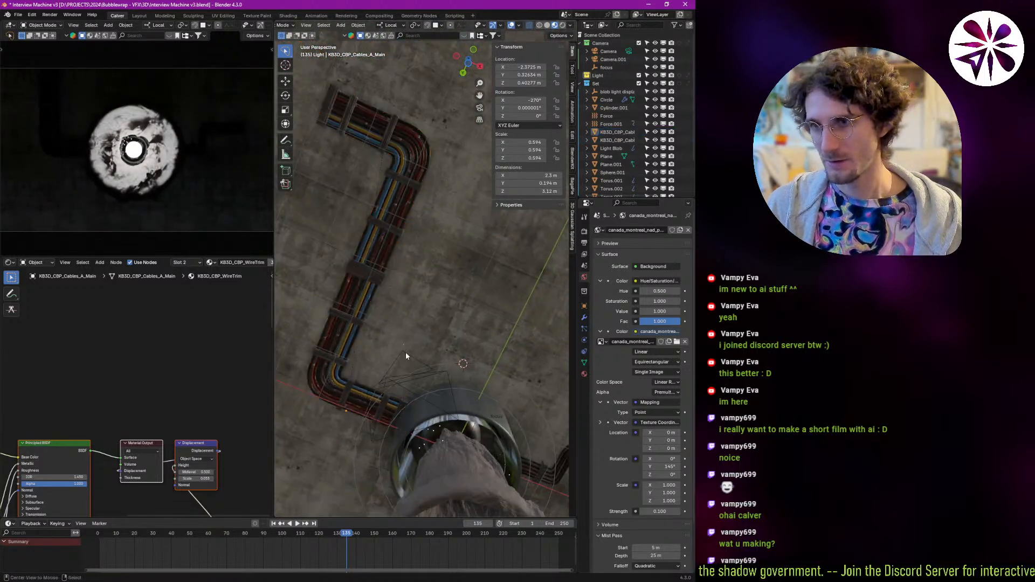
Make a linked duplicate of the KB3D_CBP_Cables_B_Main run and move it horizontally about 2.84 m in X and -0.73 m in Y.
middle_click_drag(480, 402, 353, 341, "shift")
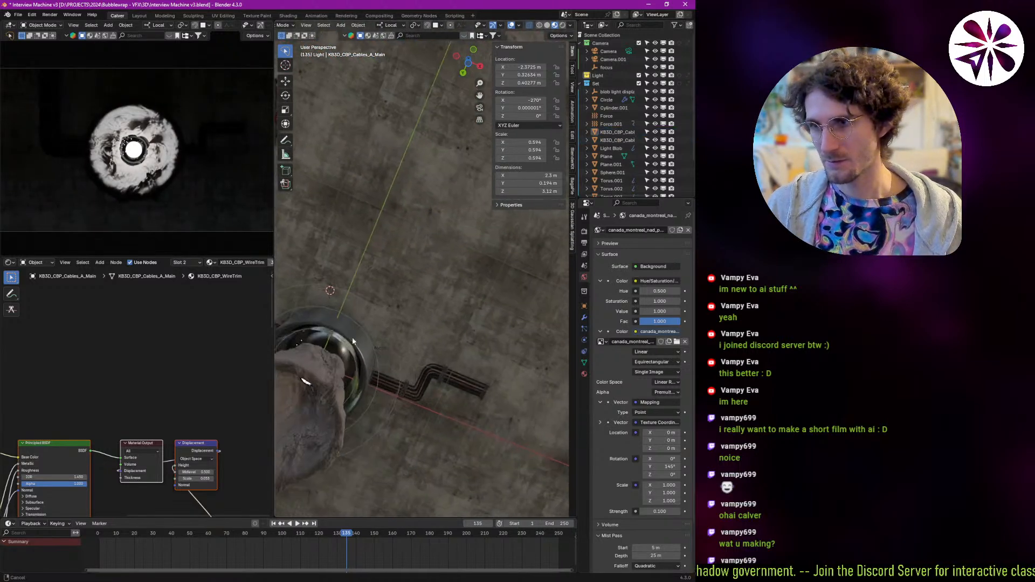
left_click(438, 371)
middle_click_drag(464, 395, 431, 364, "shift")
scroll(378, 341, "up", 1)
scroll(378, 340, "up", 1)
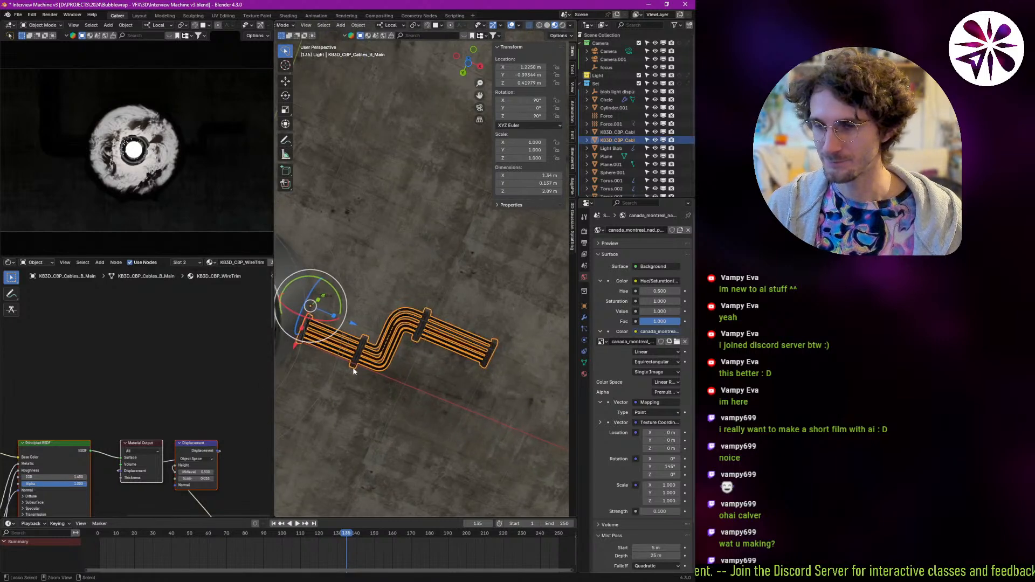
key("shift+d")
key("shift+z")
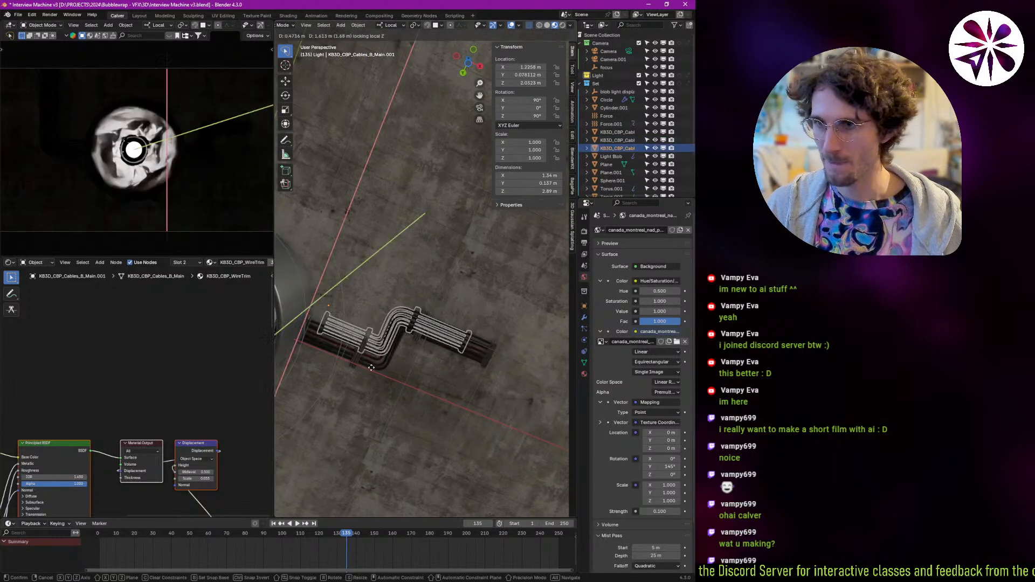
left_click(553, 400)
scroll(399, 329, "up", 5)
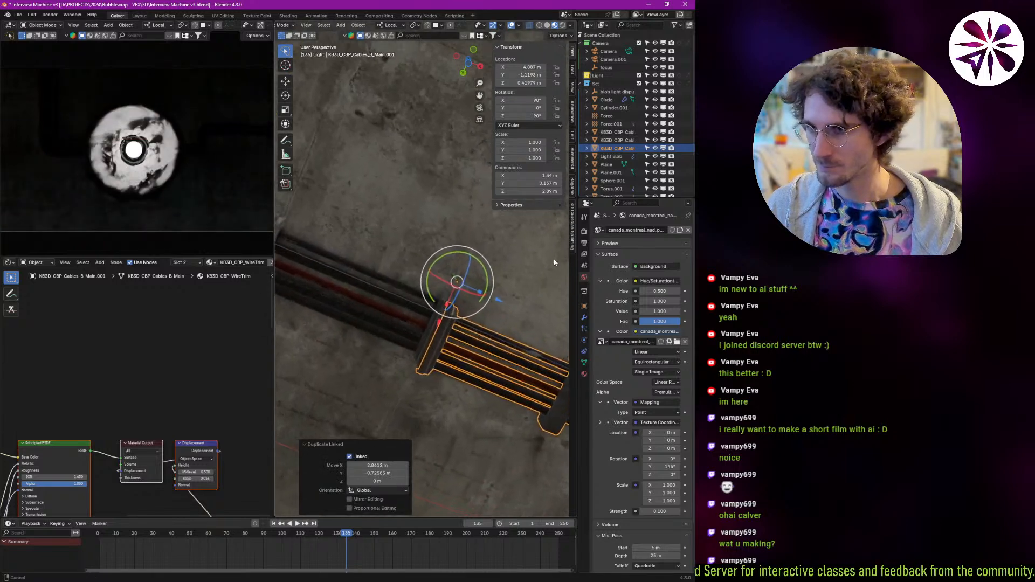
Fine-tune the duplicated cable run's horizontal position so its end bracket overlaps the original's free end.
key("g")
key("shift+z")
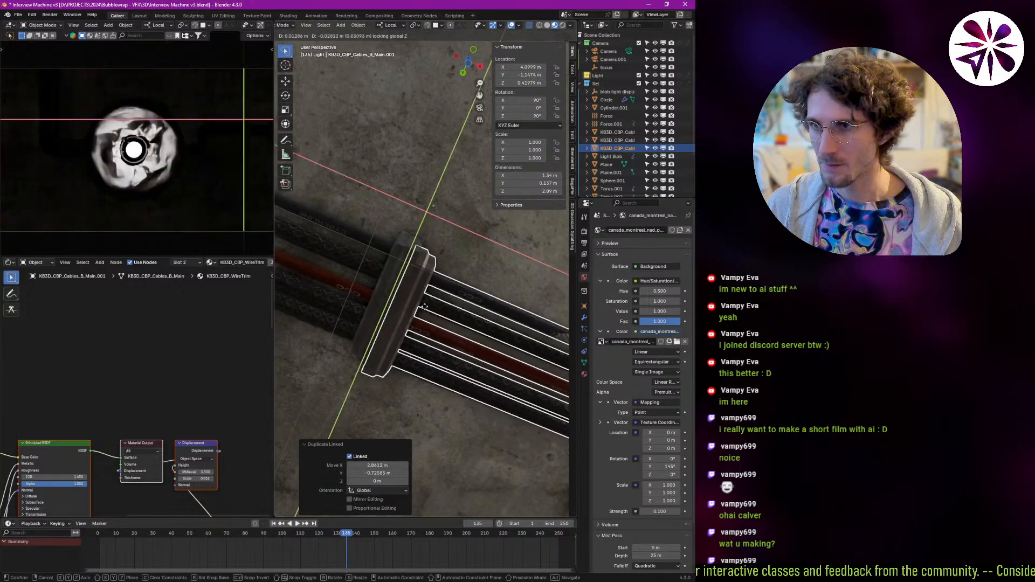
left_click(450, 193)
Parent the duplicated cable run to the original KB3D_CBP_Cables_B_Main with Keep Transform, and clear the selection.
scroll(419, 227, "up", 2)
mouse_move(418, 225)
middle_mouse_down()
mouse_move(421, 202)
mouse_move(451, 199)
mouse_move(449, 219)
mouse_move(405, 230)
middle_mouse_up()
left_click(384, 206, "shift")
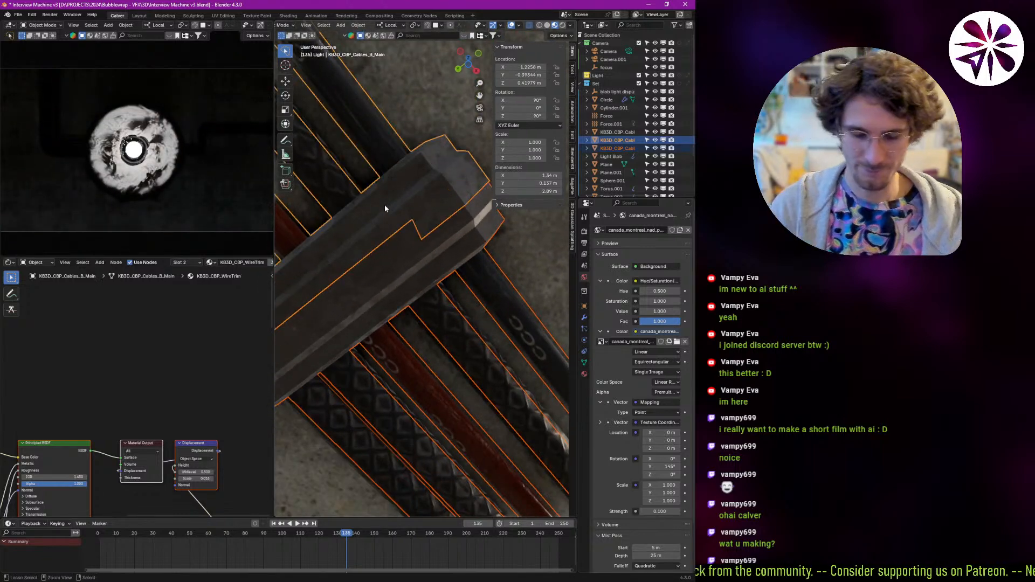
key("ctrl+p")
left_click(384, 206)
mouse_move(385, 208)
middle_mouse_down("ctrl")
mouse_move(379, 335)
mouse_move(398, 374)
middle_mouse_up("ctrl")
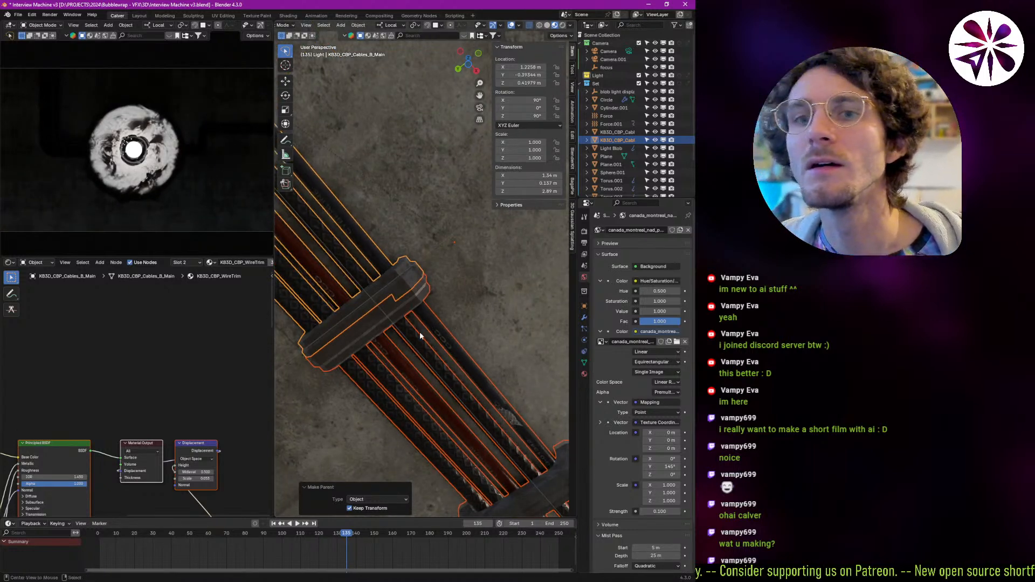
key("alt+a")
Set the world environment mapping's Z rotation to 180° and save the file.
middle_click_drag(413, 331, 532, 357, "ctrl")
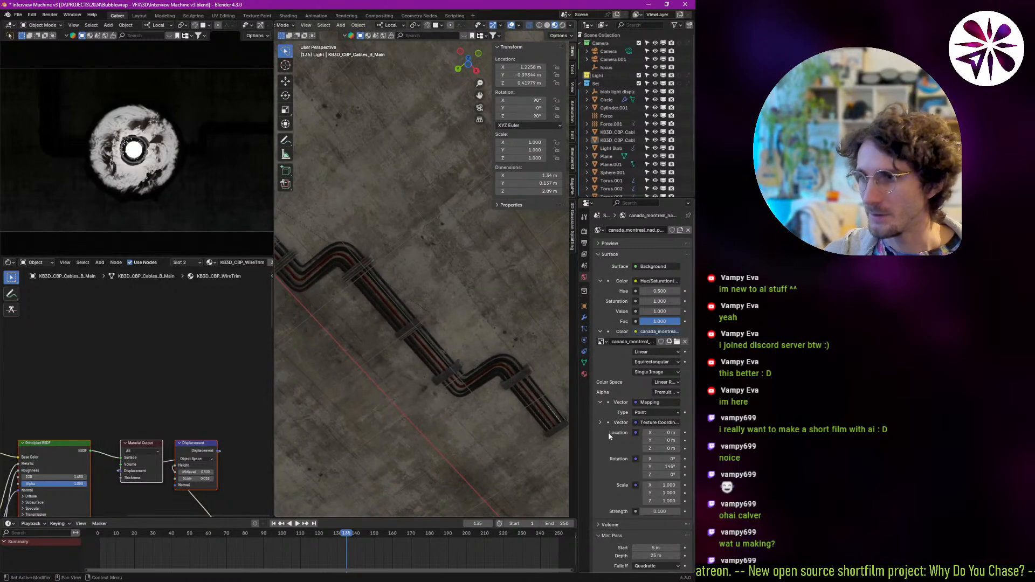
scroll(609, 436, "down", 2)
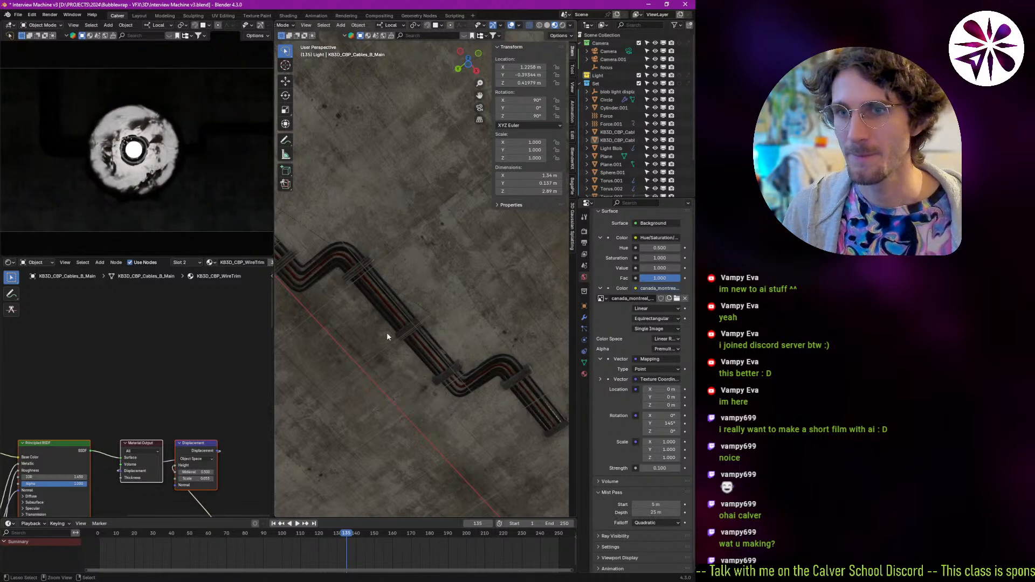
scroll(378, 362, "down", 6)
middle_click_drag(406, 353, 428, 291)
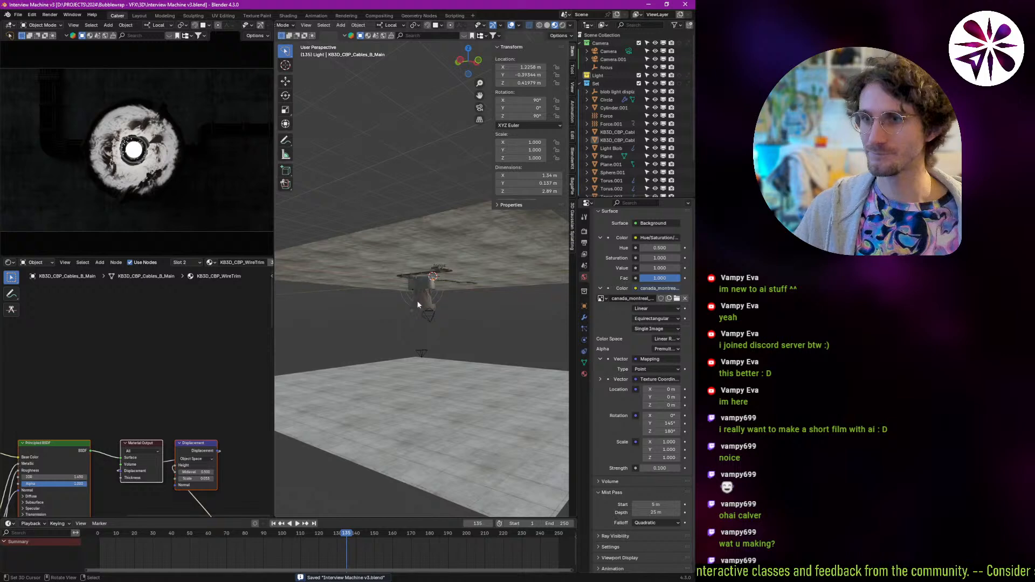
Lower the metal sleeve around the organic tunnel along Z by about 1.6 m in total.
middle_click_drag(418, 305, 443, 224)
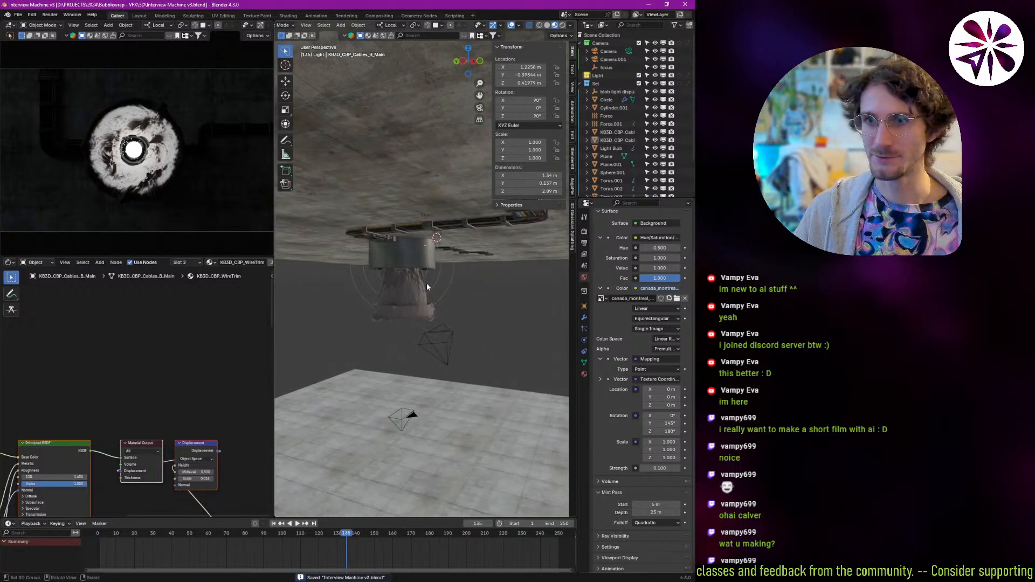
middle_click_drag(426, 283, 428, 234, "ctrl")
middle_click_drag(397, 307, 392, 261, "ctrl")
left_click(389, 189)
key("g")
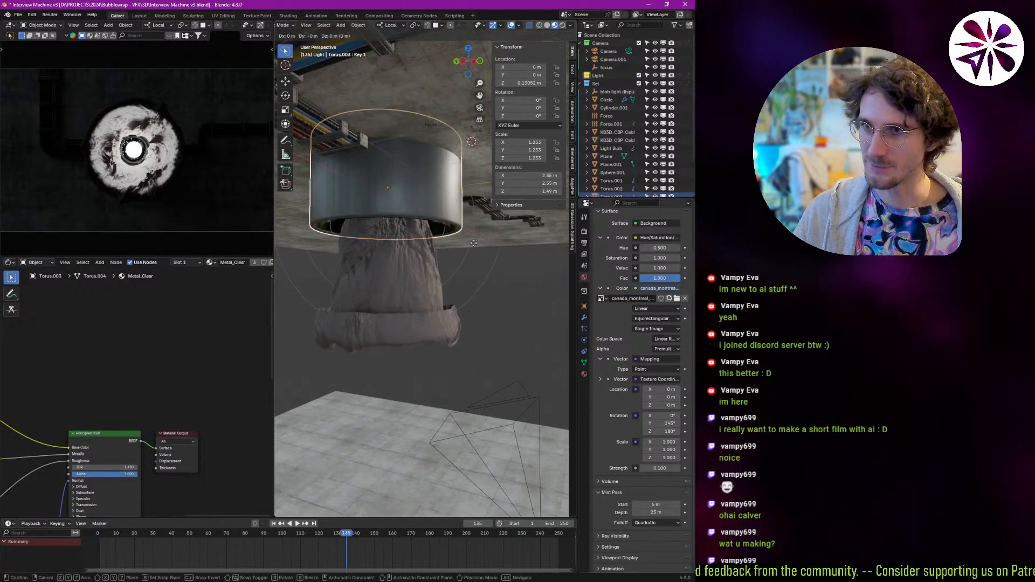
key("z")
key("z")
left_click(456, 319)
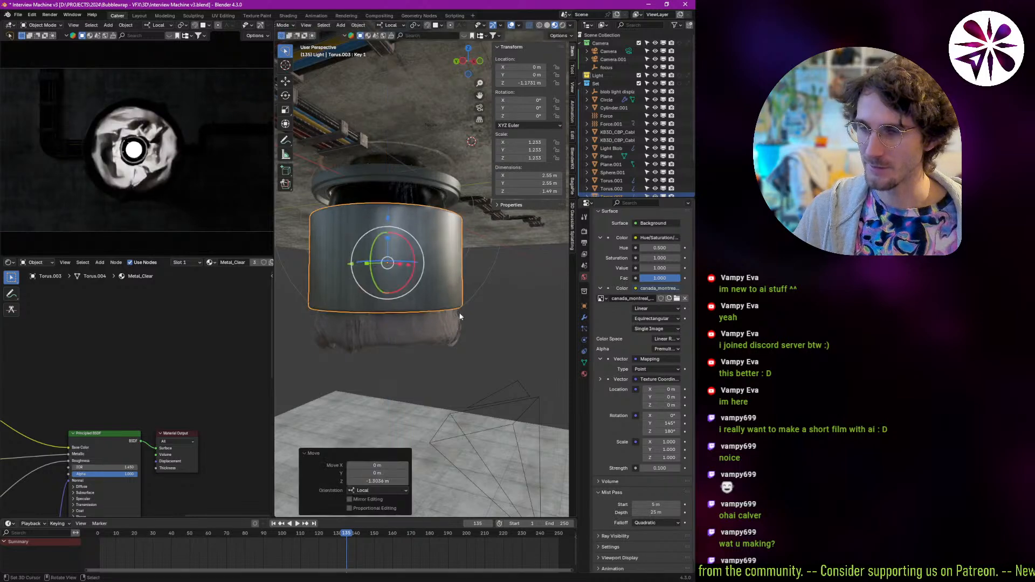
middle_click_drag(448, 291, 431, 256)
key("g")
key("z")
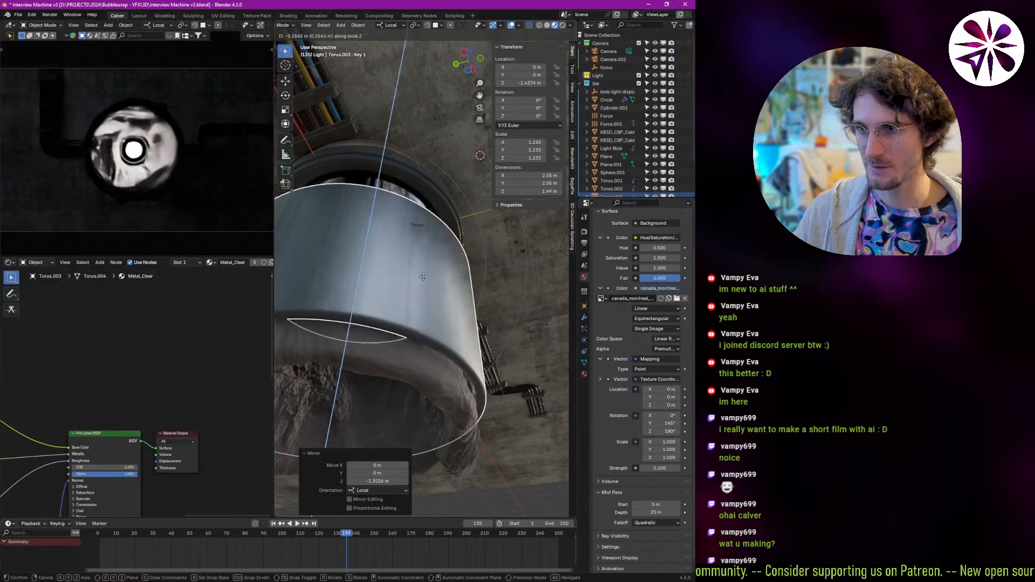
left_click(425, 278)
Raise the metal sleeve's Key 1 shape key value to about 5.8 and move the sleeve along Z to about -0.49 m.
left_click(584, 363)
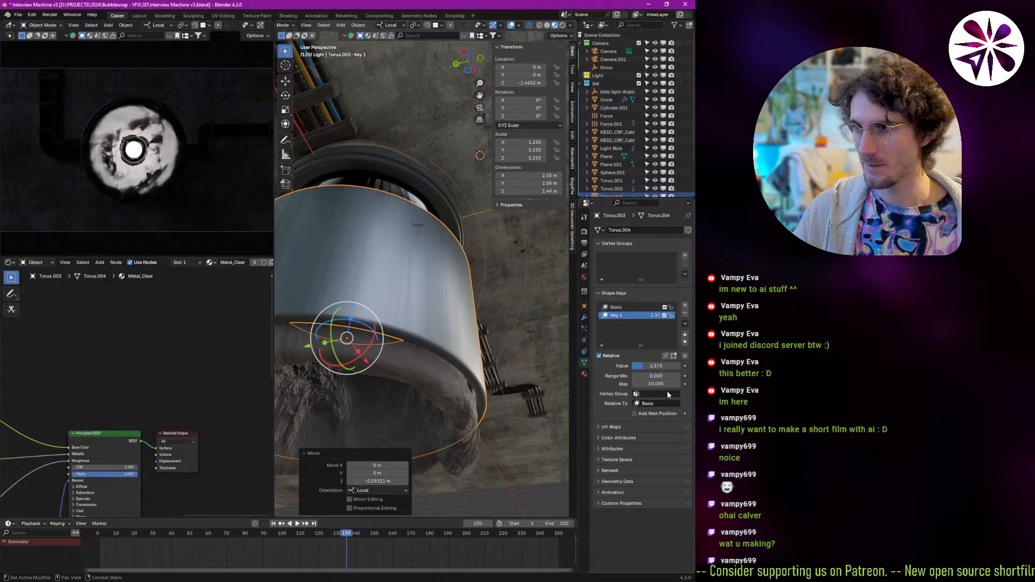
left_click_drag(656, 365, 677, 363)
key("g")
key("z")
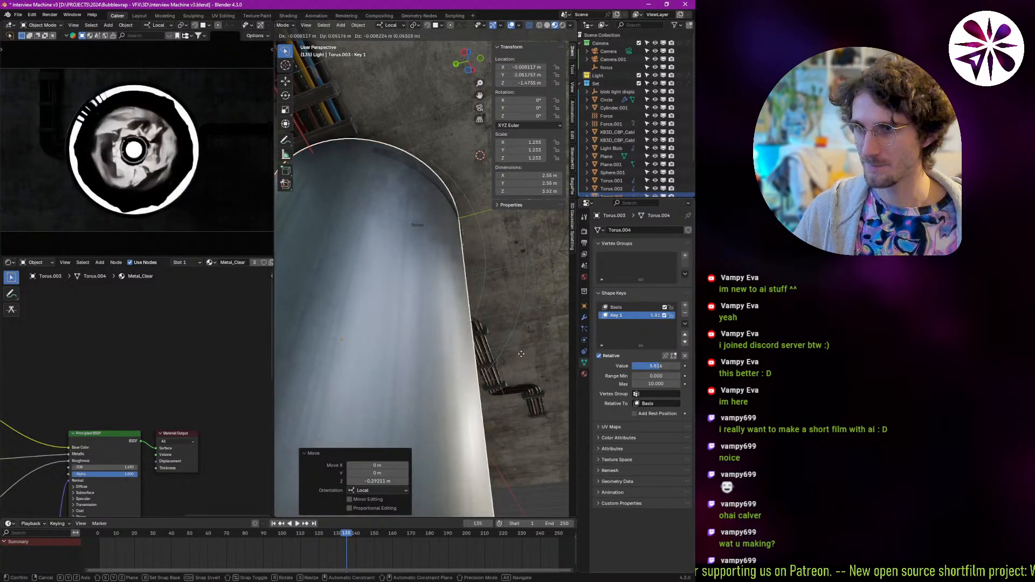
left_click(516, 274)
middle_click_drag(516, 274, 441, 333)
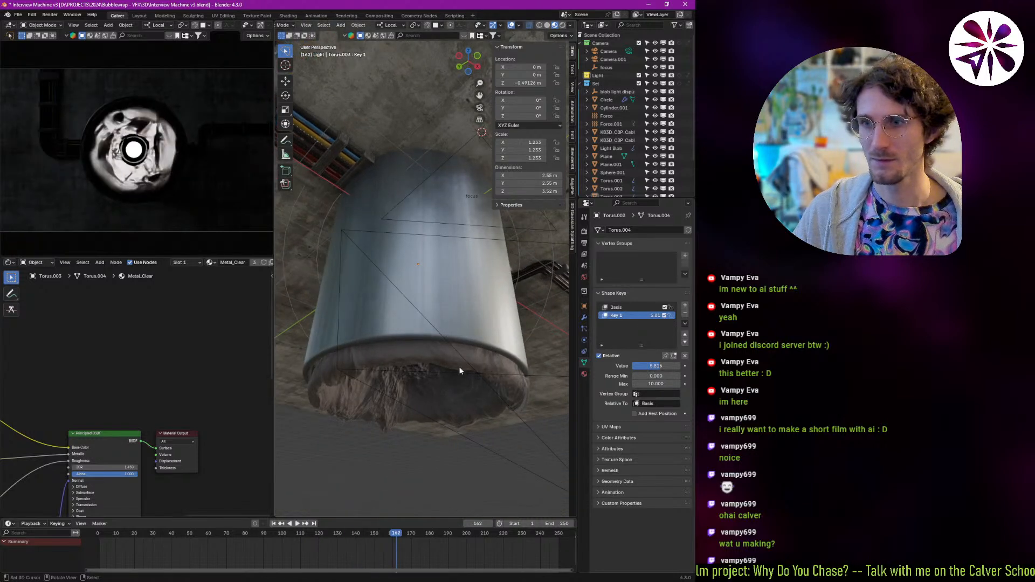
Select the organic tunnel cylinder and play the animation through the camera, framed closely on the eye.
left_click(453, 382)
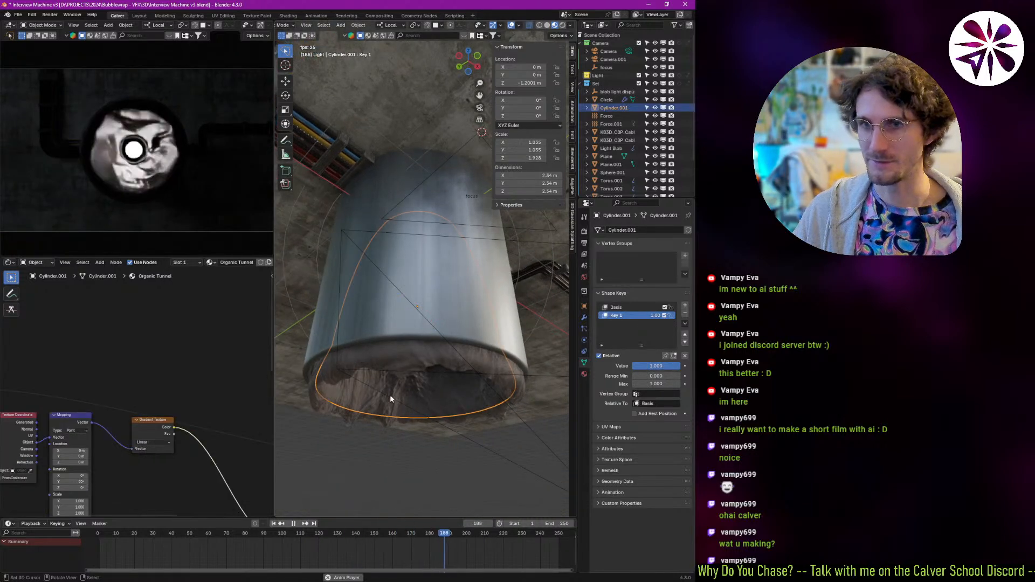
key("space")
key("KP_0")
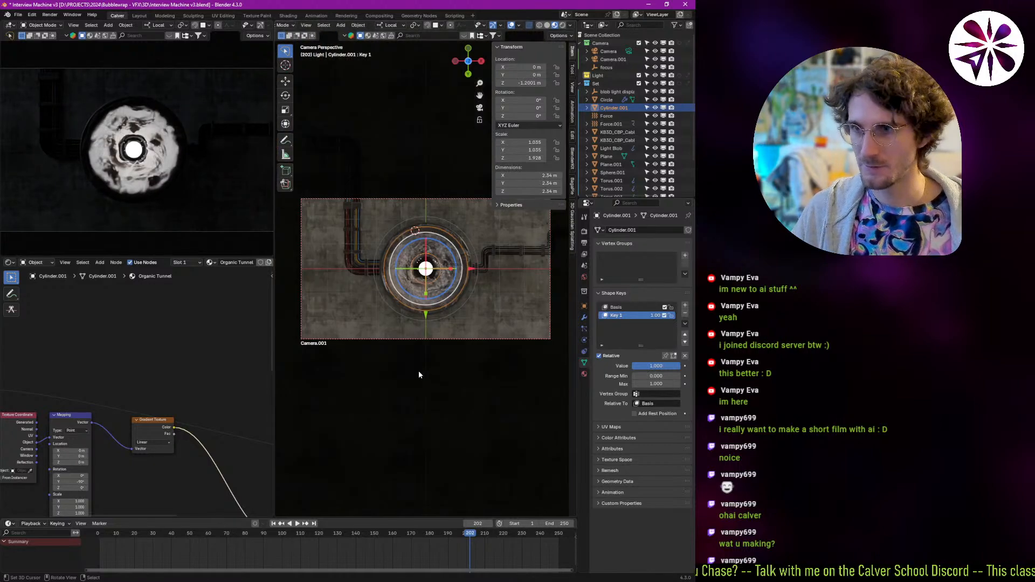
key("space")
scroll(425, 167, "up", 2)
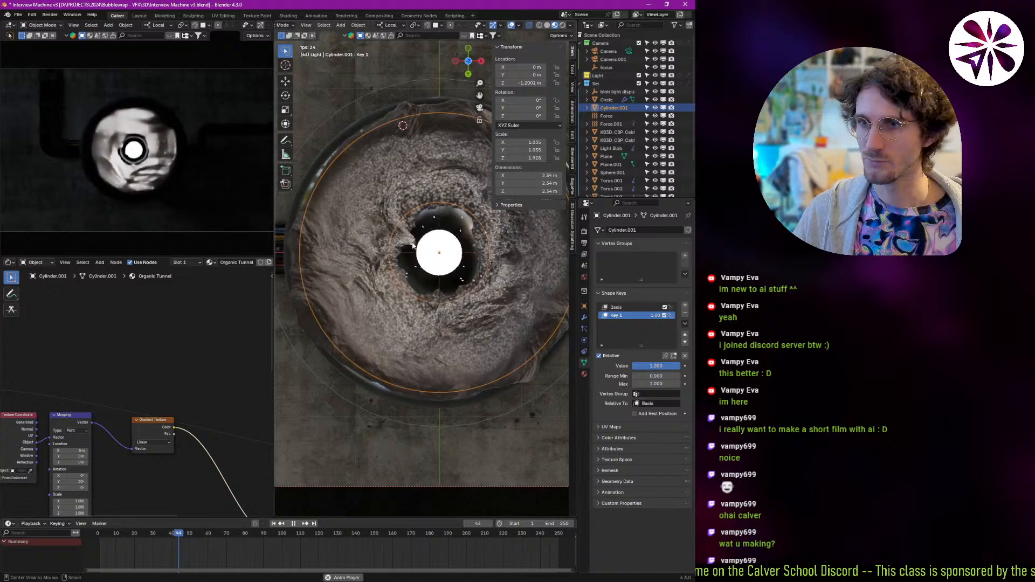
Change the W driver expression of the Organic Tunnel material's 4D Noise Texture to frame/400.
middle_click_drag(115, 458, 159, 358)
middle_click_drag(177, 488, 172, 400)
middle_click_drag(84, 480, 128, 428)
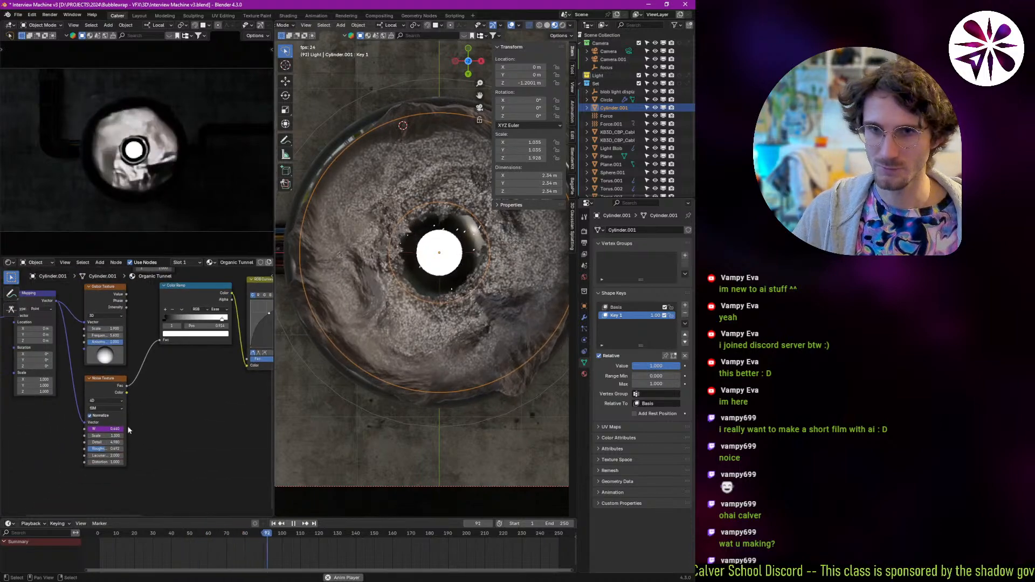
scroll(108, 432, "up", 7)
double_click(131, 425)
left_click(131, 425)
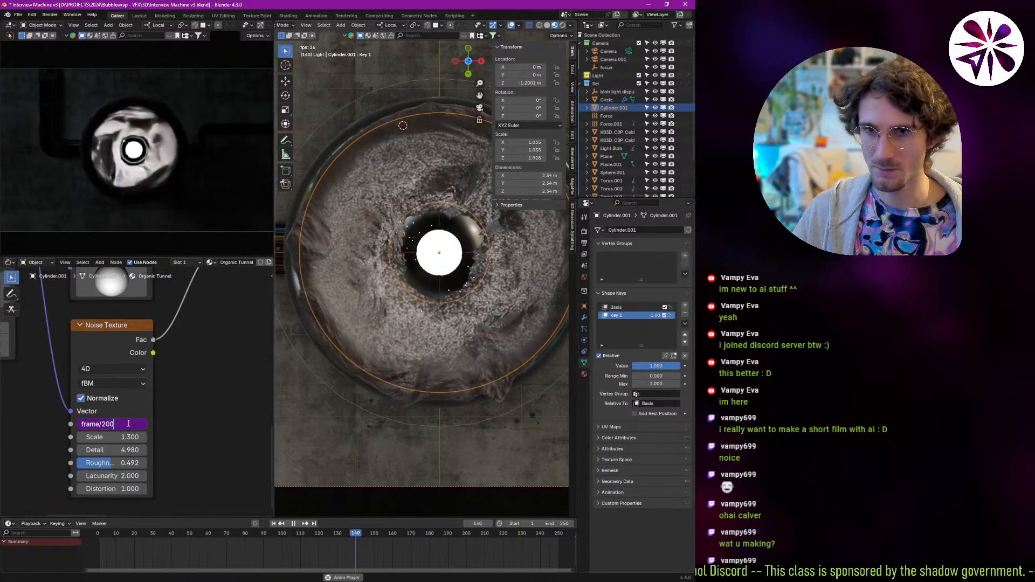
key("BackSpace")
key("BackSpace")
key("BackSpace")
type("400")
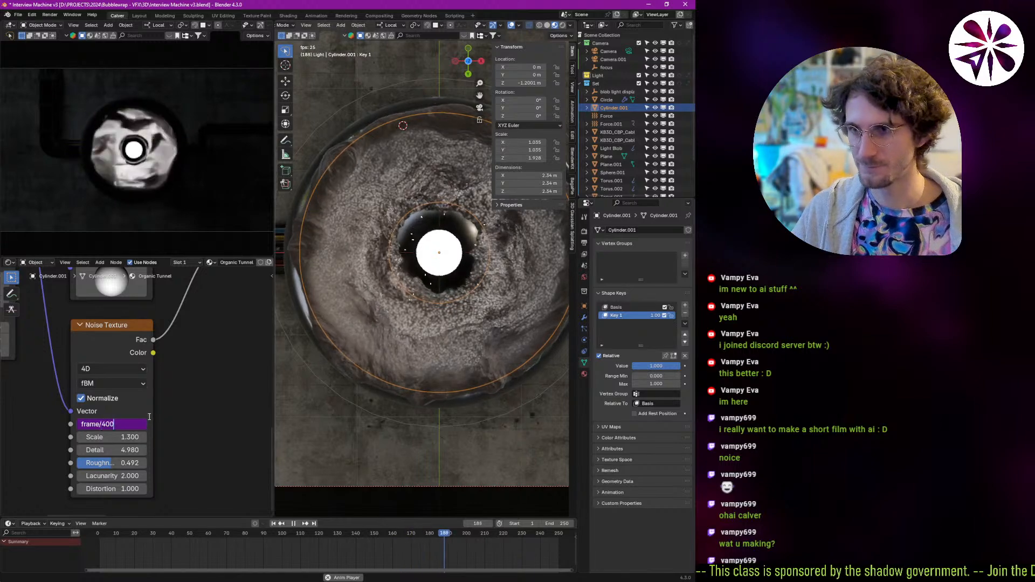
key("Return")
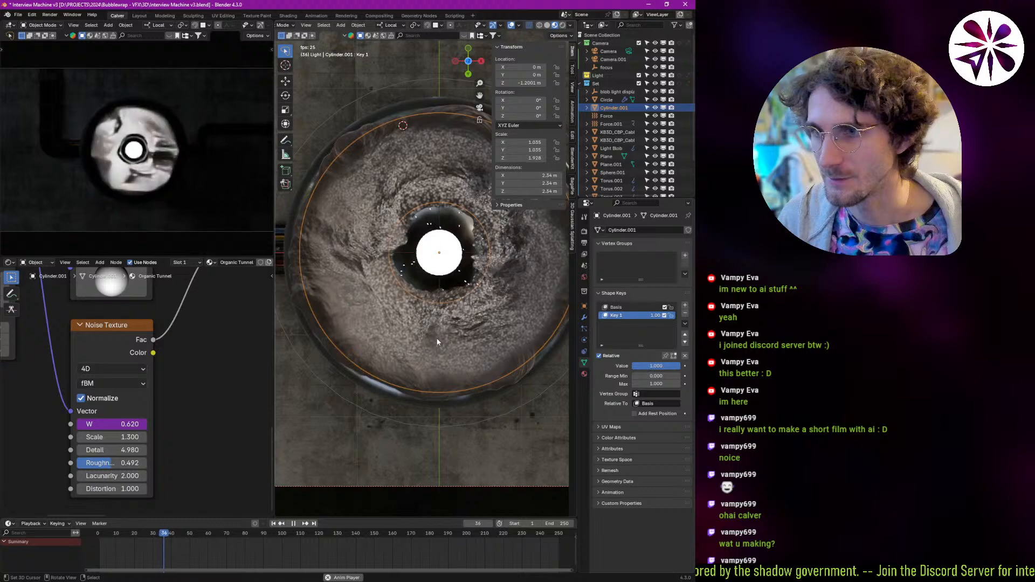
Clear the selection, examine the tunnel's motion around the glowing pupil up close during playback, and stop the animation.
middle_click_drag(445, 335, 423, 290)
key("alt+a")
key("shift+grave")
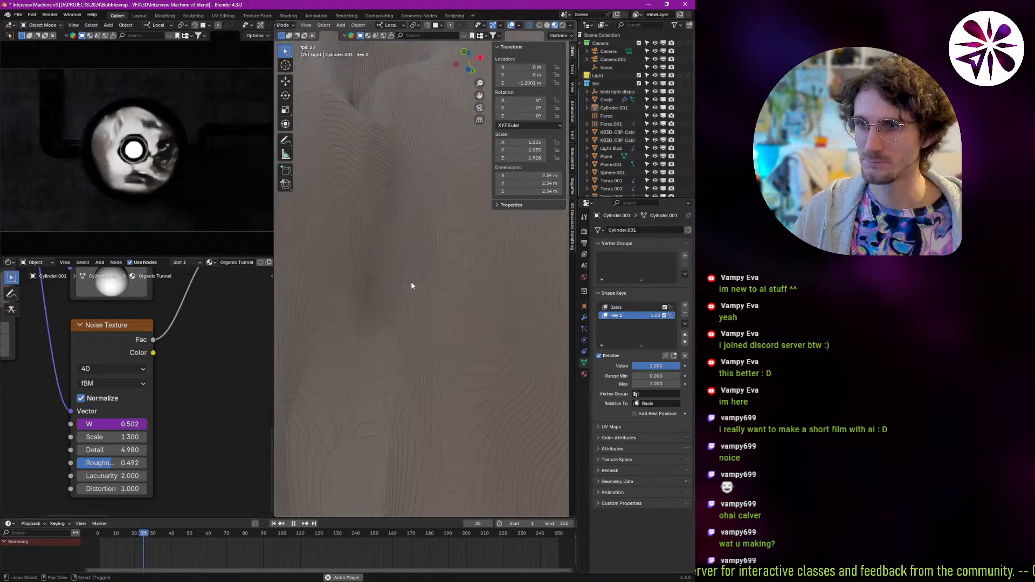
key("s")
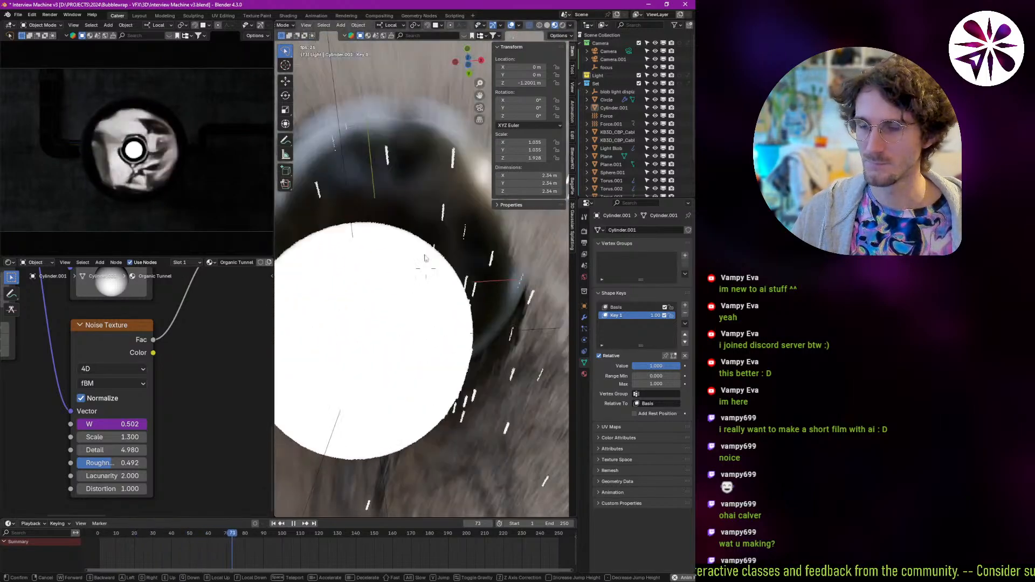
left_click(437, 263)
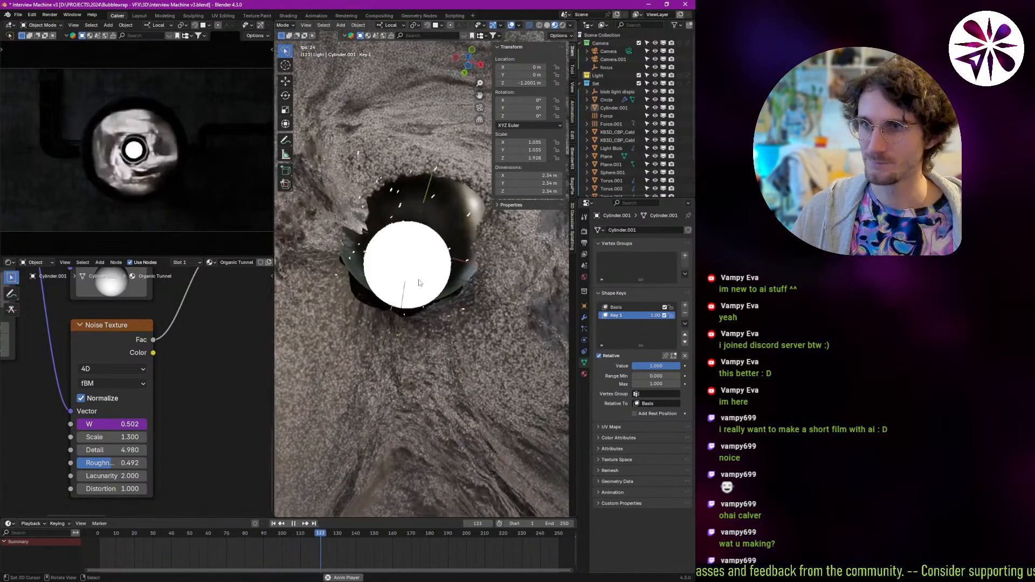
key("space")
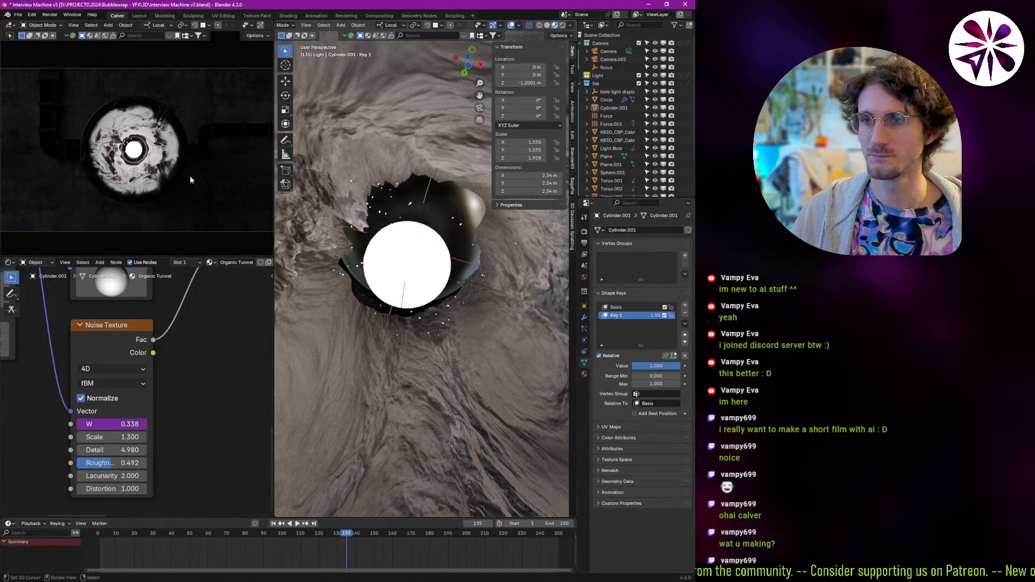
scroll(113, 174, "up", 5)
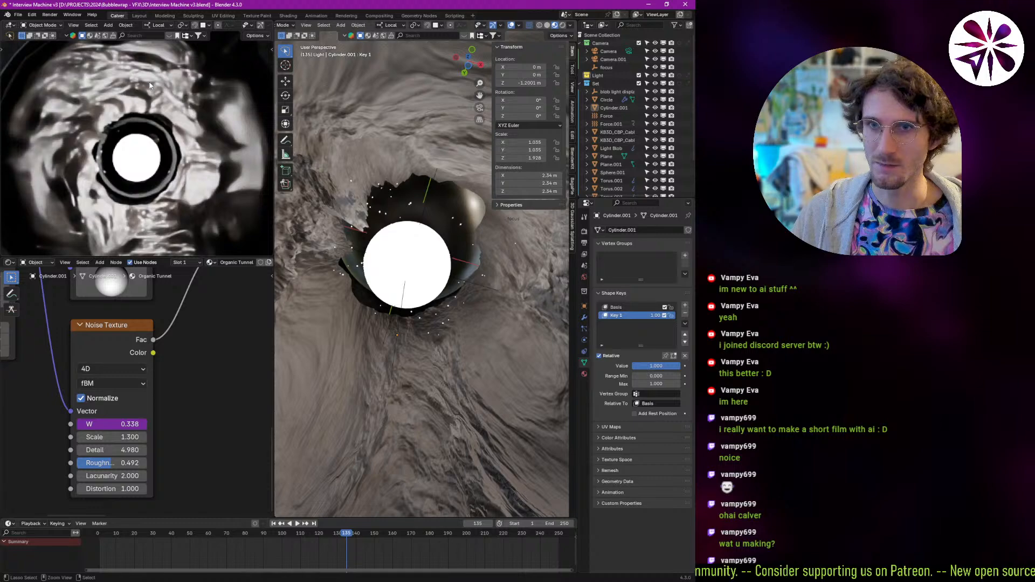
Select the dark sphere behind the glowing pupil and scale it up by a factor of about 1.25.
left_click(450, 230)
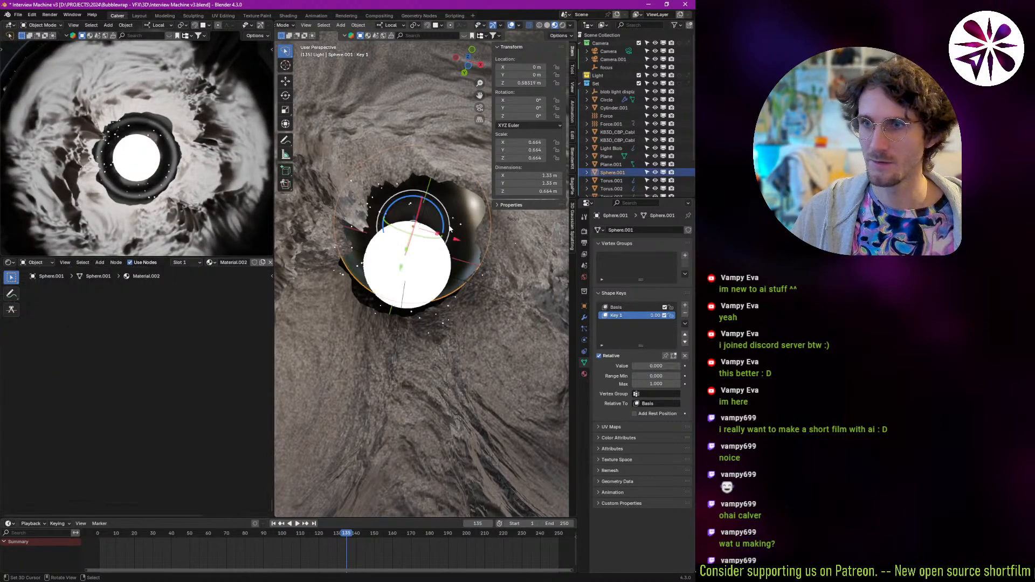
left_click_drag(481, 227, 488, 251)
key("s")
left_click(503, 259)
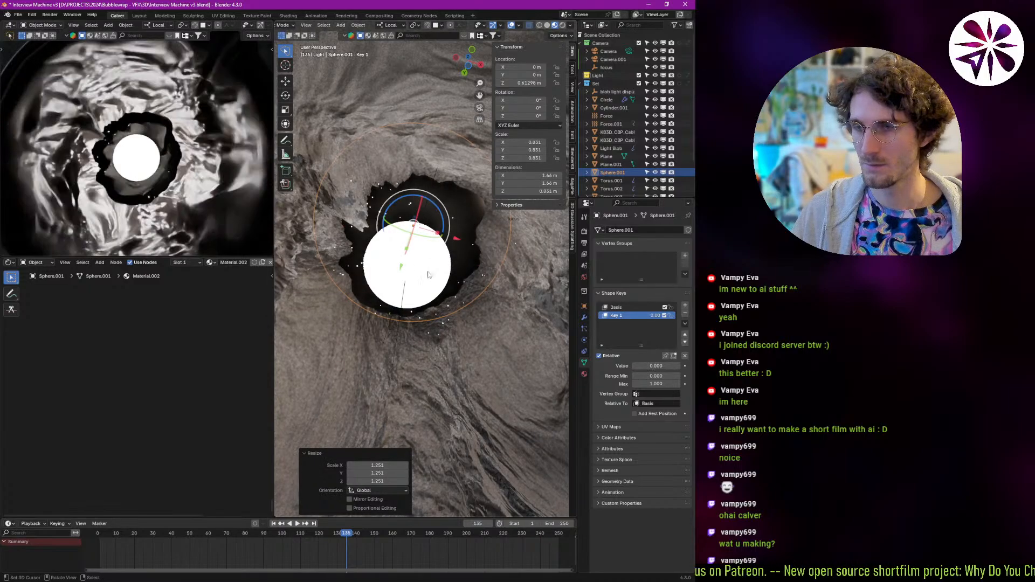
Fly in close to the pupil and move the enlarged dark sphere slightly upward along Z.
key("shift+grave")
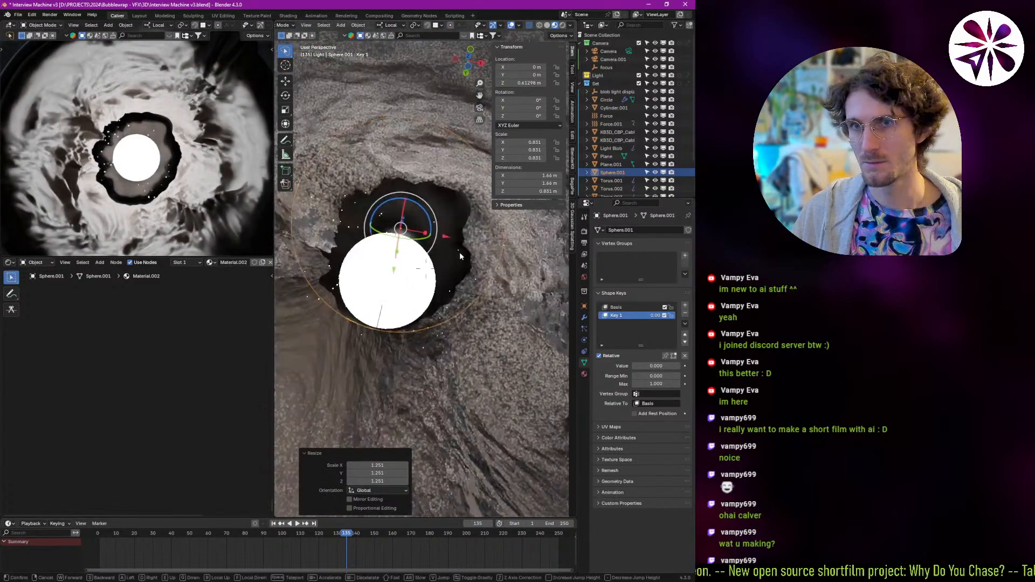
key("w")
key("s")
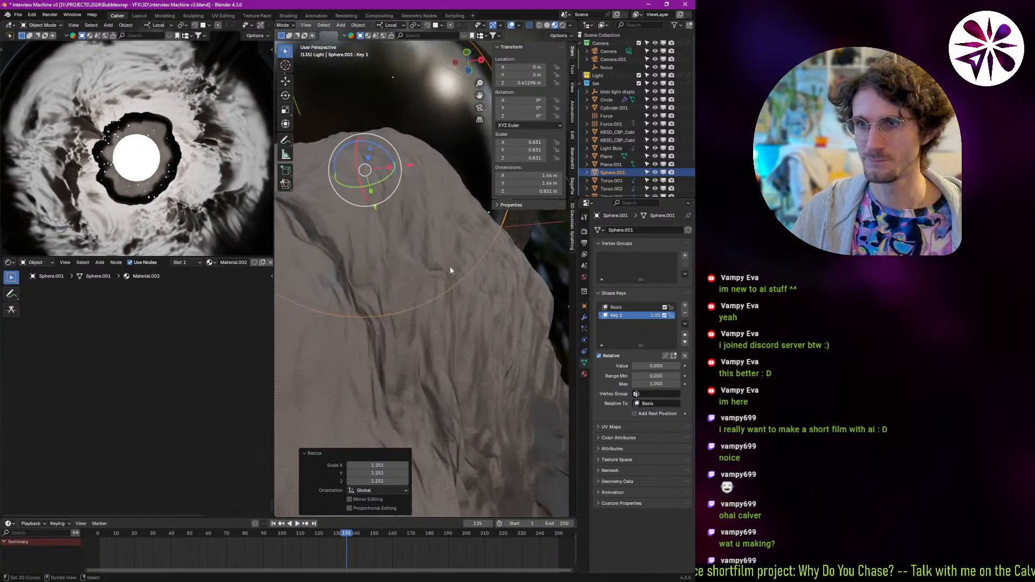
left_click(470, 262)
key("g")
key("z")
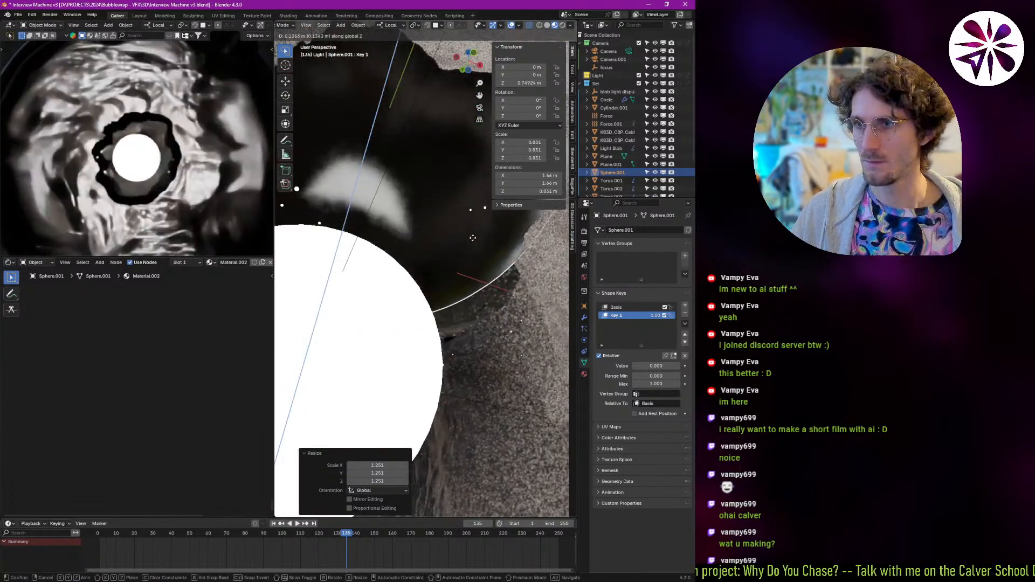
left_click(485, 277)
left_click(512, 302)
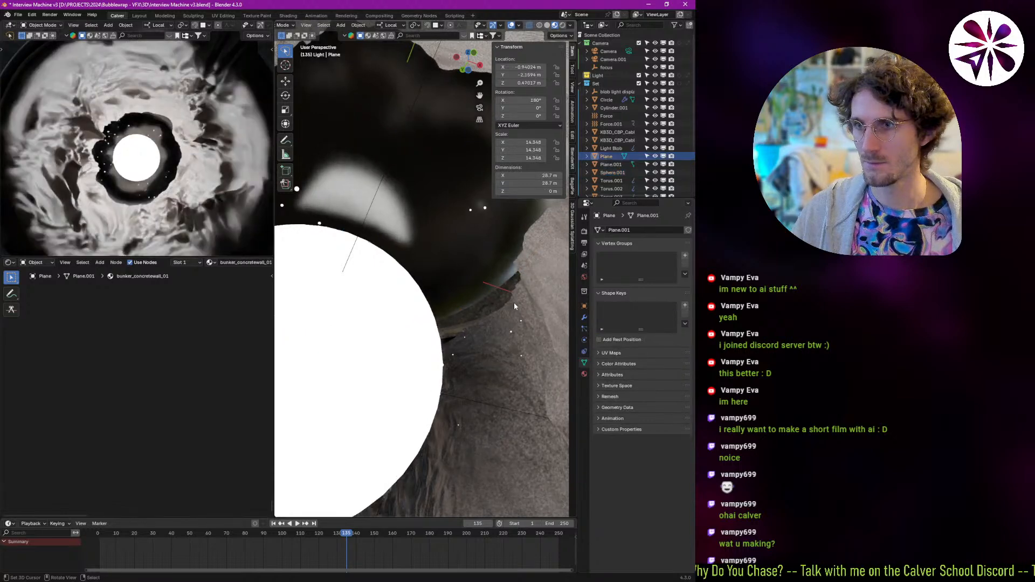
key("g")
key("z")
key("Escape")
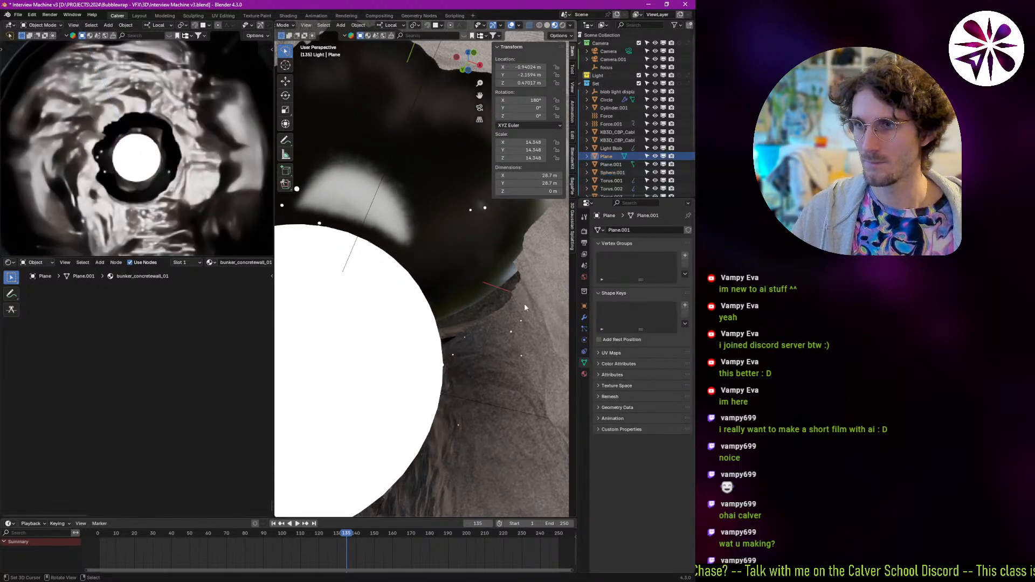
left_click(515, 284)
key("g")
key("z")
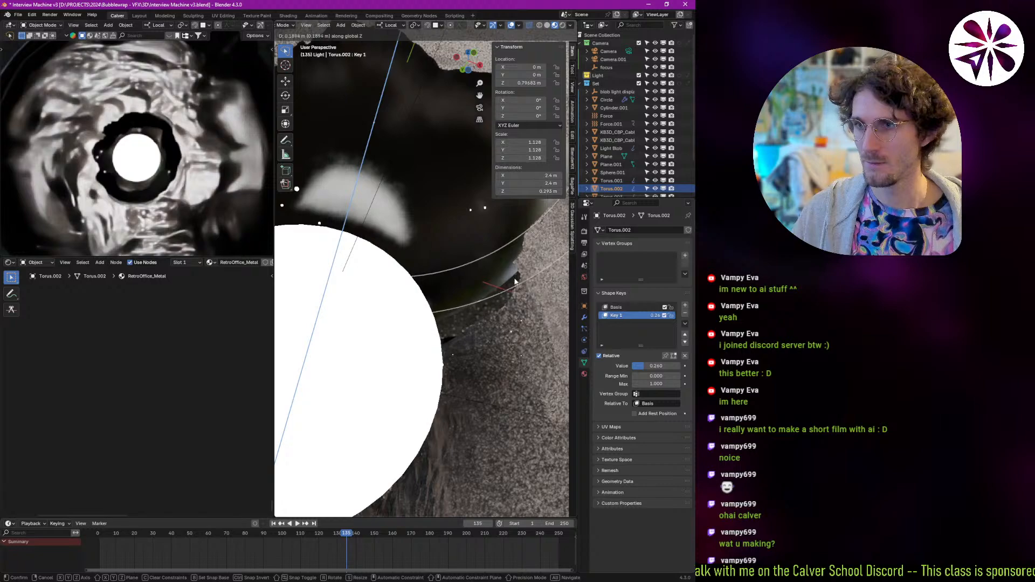
key("Escape")
Back out of the tunnel, select the Organic Tunnel cylinder and move it up about 0.295 m along Z.
key("shift+grave")
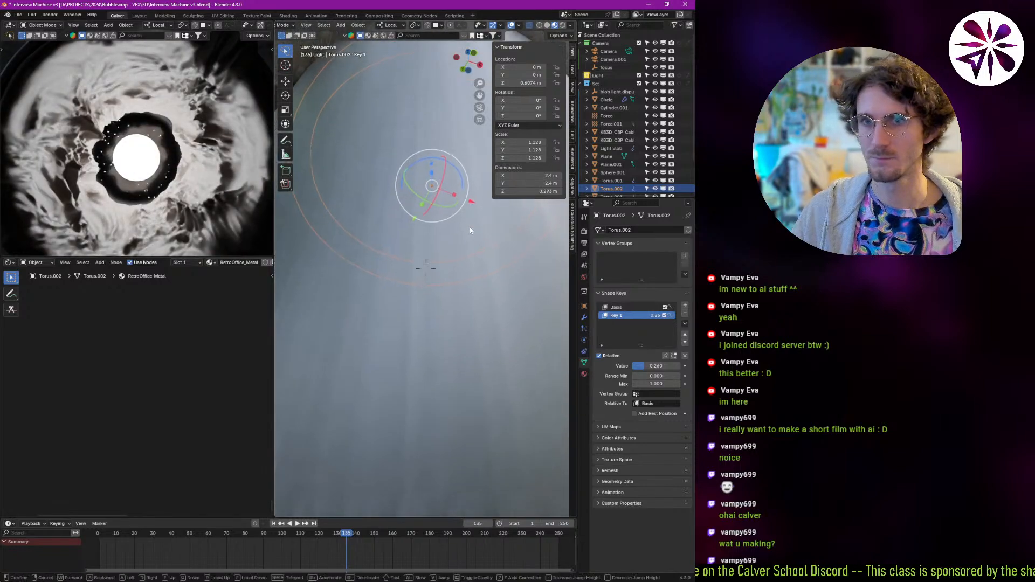
key("s")
left_click(468, 234)
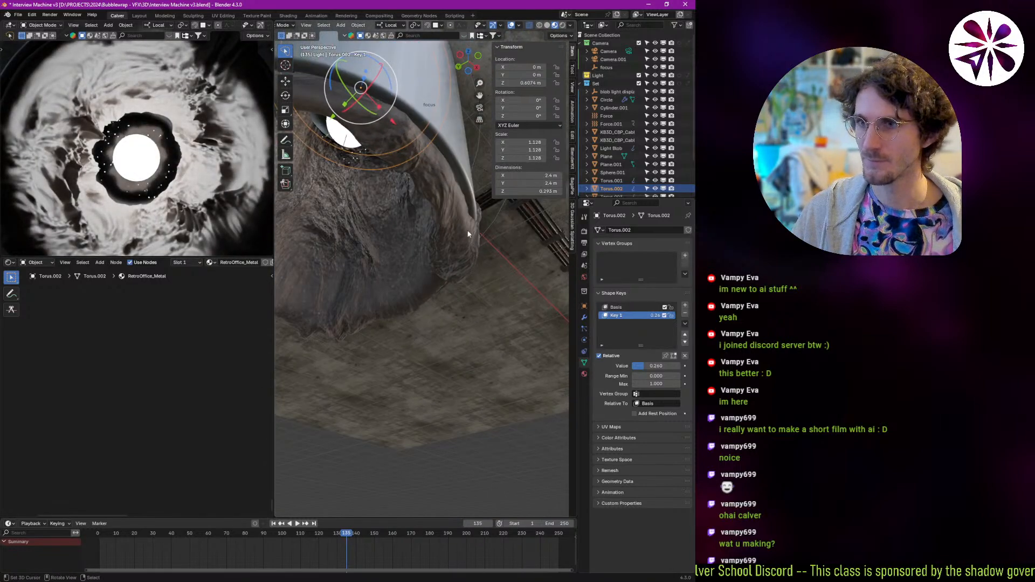
left_click(416, 165)
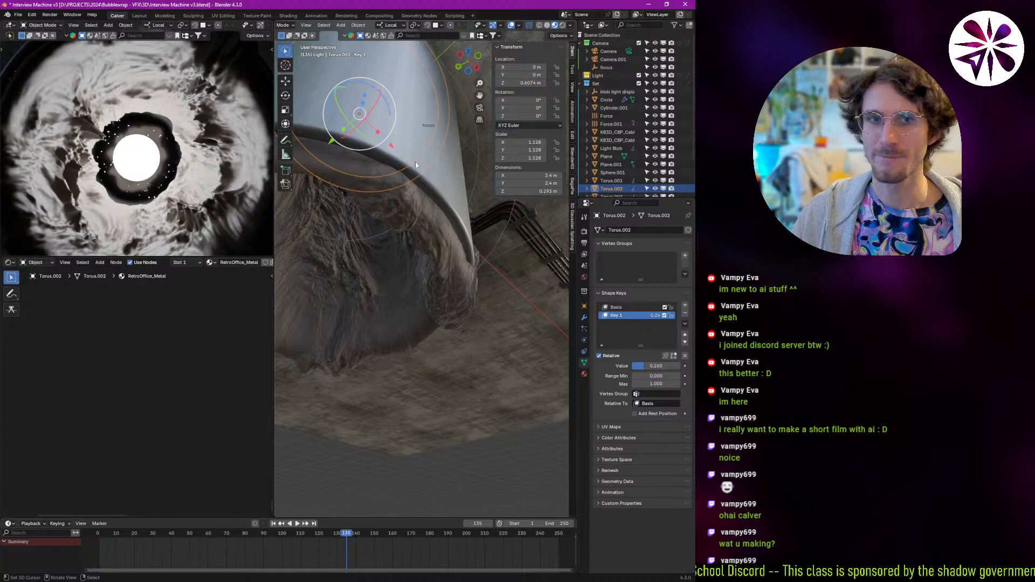
left_click(436, 186)
key("g")
key("z")
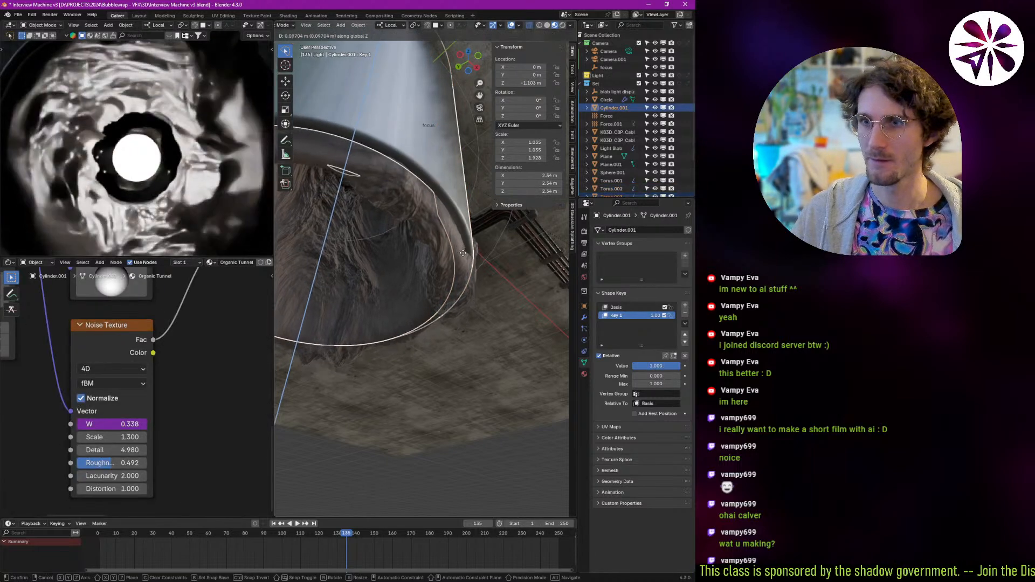
left_click(463, 253)
Select the dark sphere behind the glowing pupil, scale it by about 0.874 and move it down about 0.107 m along Z.
key("shift+grave")
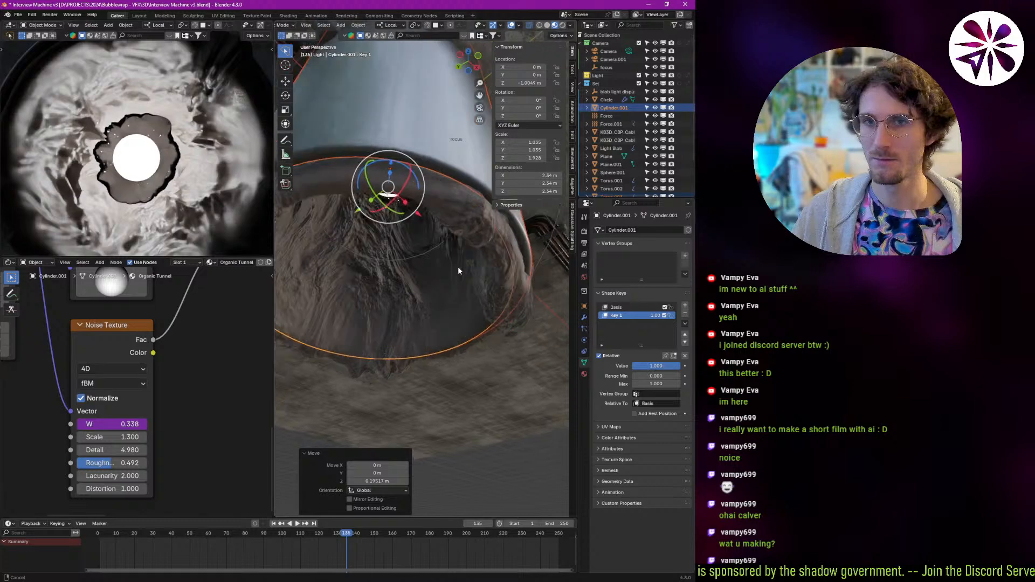
left_click(431, 162)
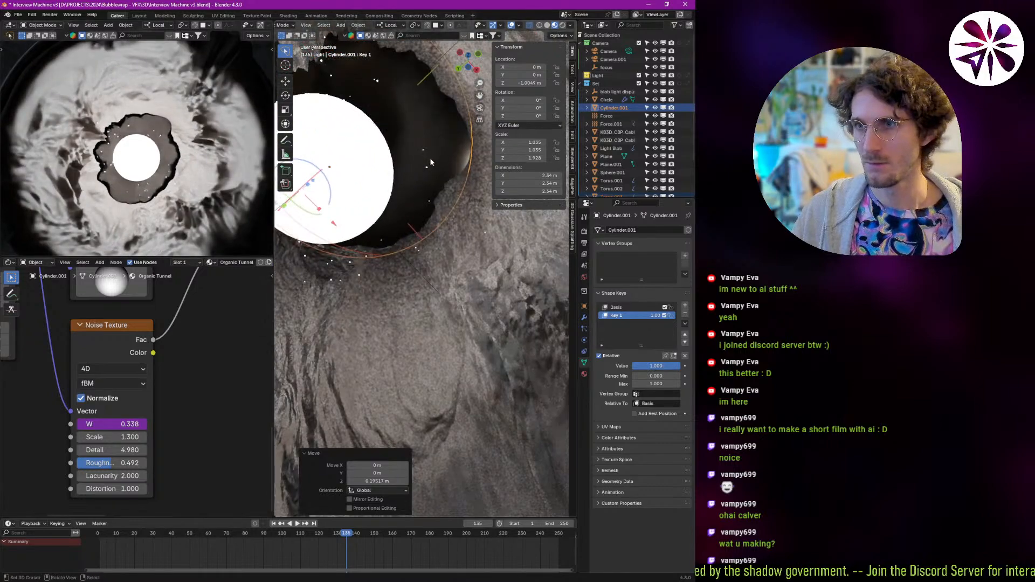
left_click(427, 182)
key("s")
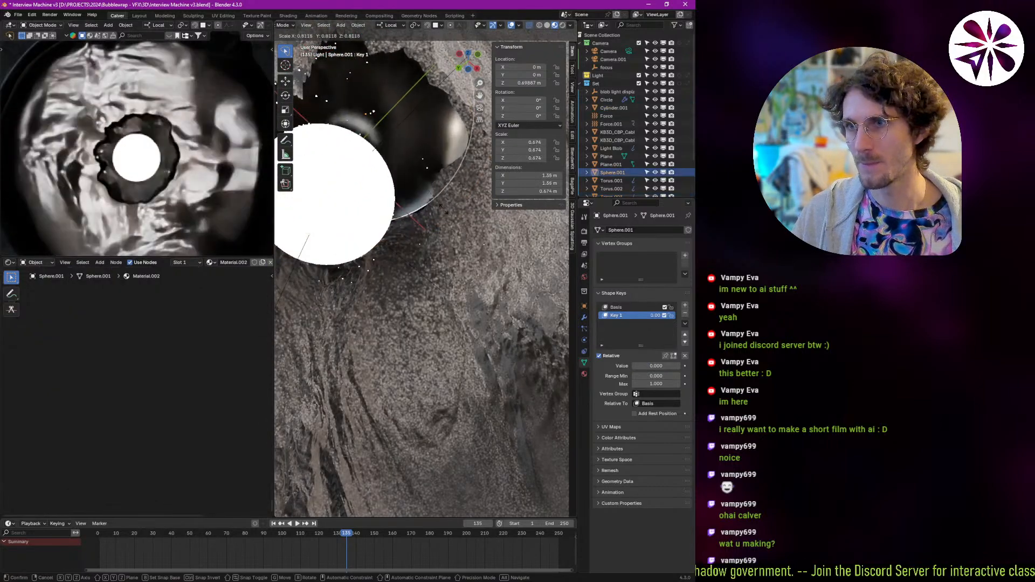
left_click(450, 208)
key("g")
key("z")
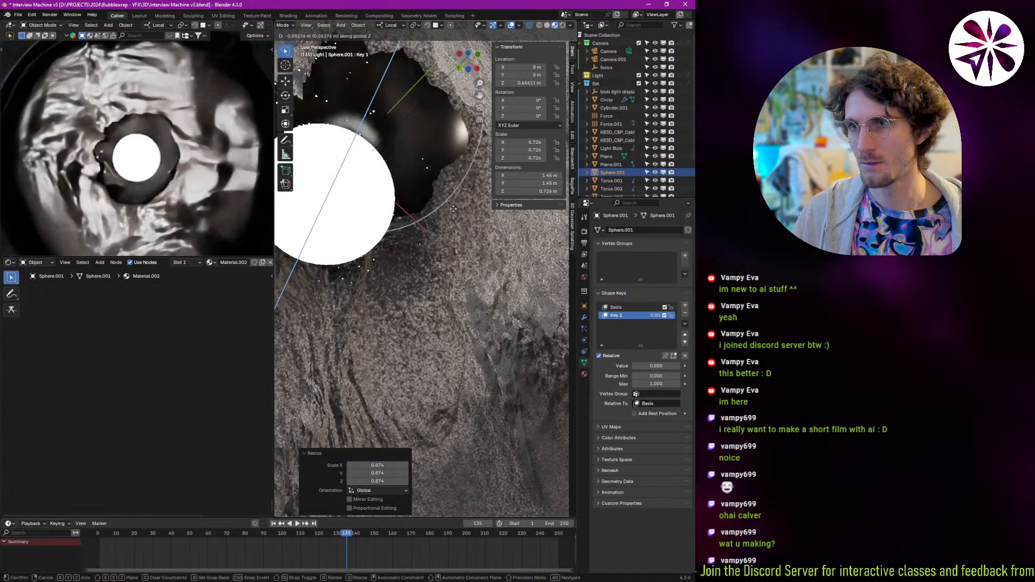
left_click(439, 221)
Fly around the glowing pupil to examine how it sits against the dark sphere, and back out to the whole machine.
middle_click_drag(439, 221, 410, 196)
key("shift+grave")
key("w")
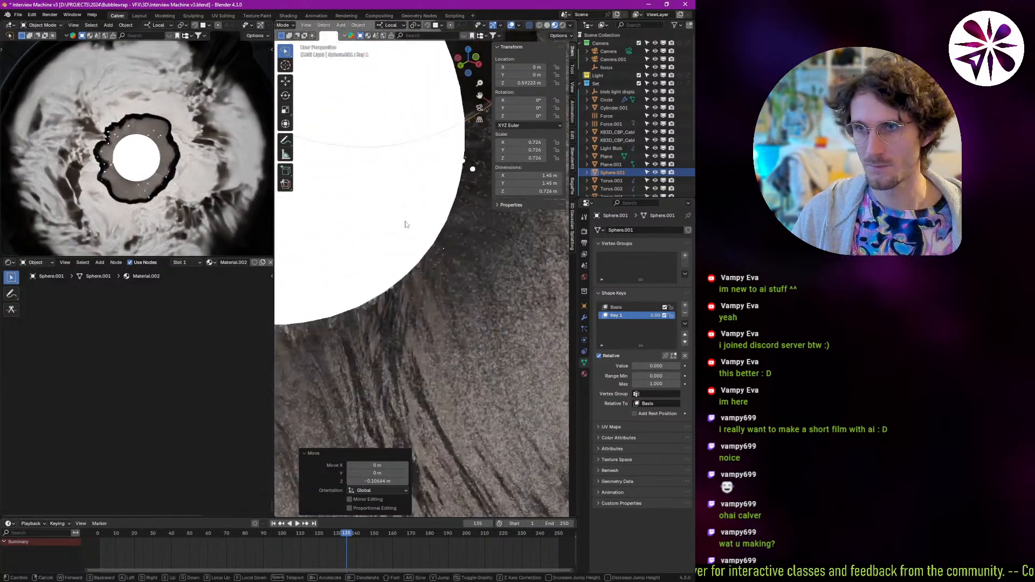
key("e")
key("w")
key("e")
key("q")
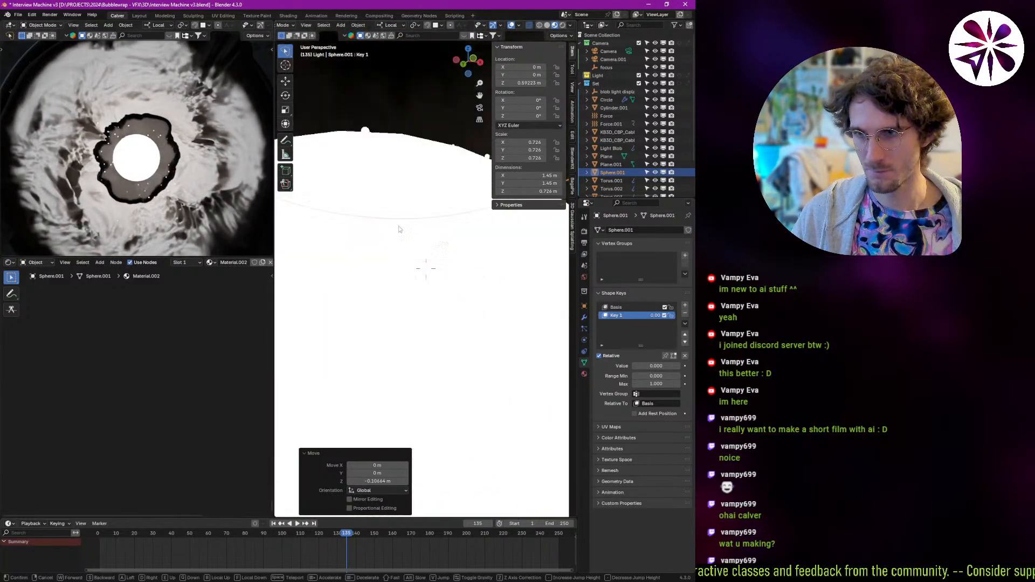
key("s")
left_click(405, 213)
scroll(413, 195, "down", 5)
middle_click_drag(412, 203, 394, 225)
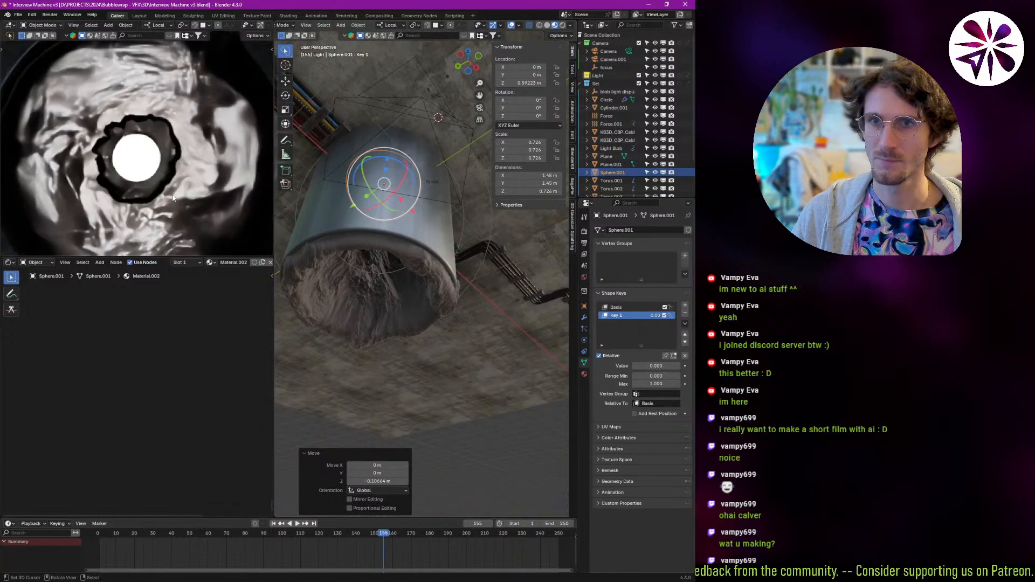
Widen the camera view to show the whole eye, maximize that view and render frame 155.
middle_click_drag(141, 161, 131, 194, "ctrl")
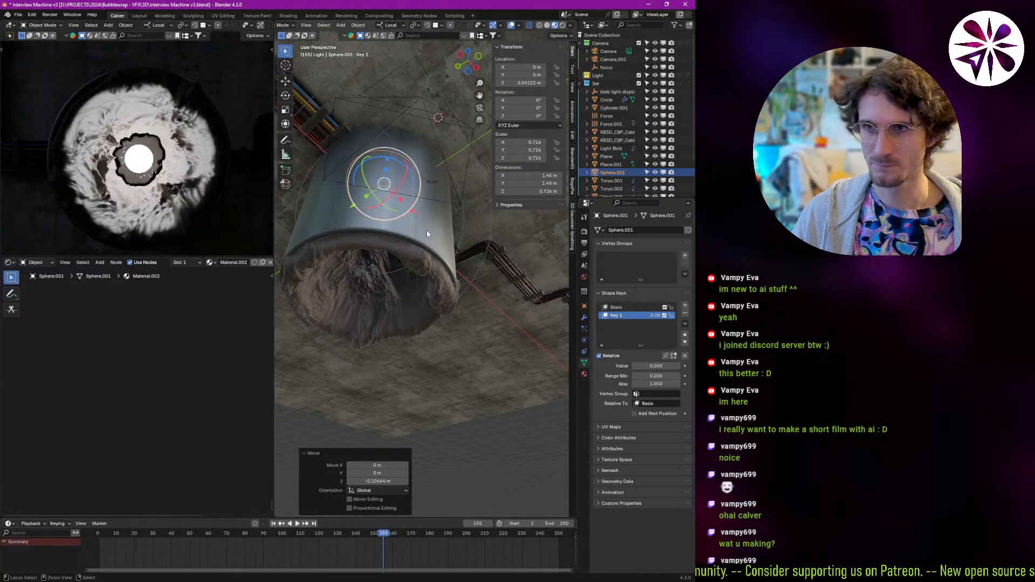
key("ctrl+space")
key("F12")
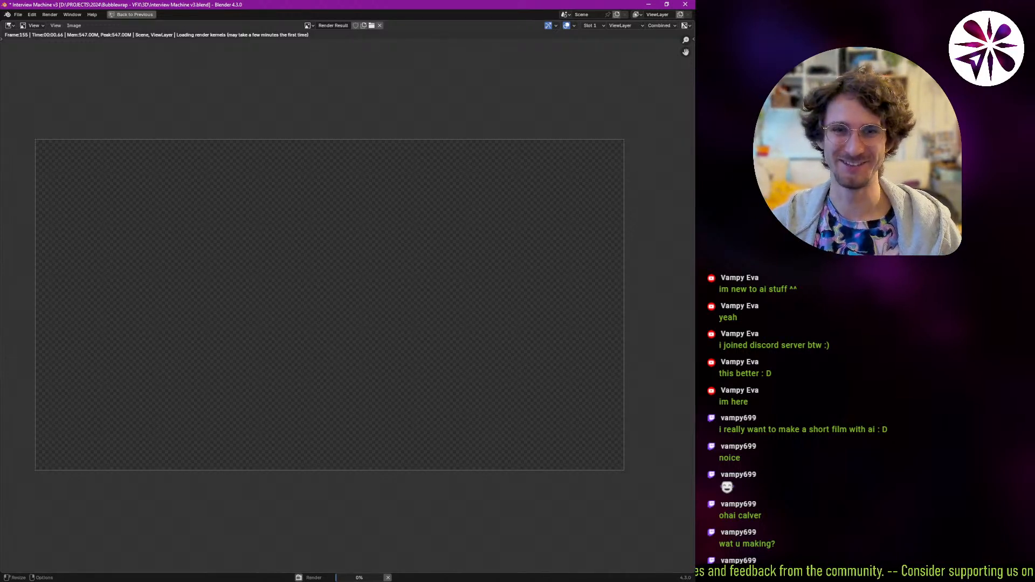
middle_click_drag(170, 258, 188, 255)
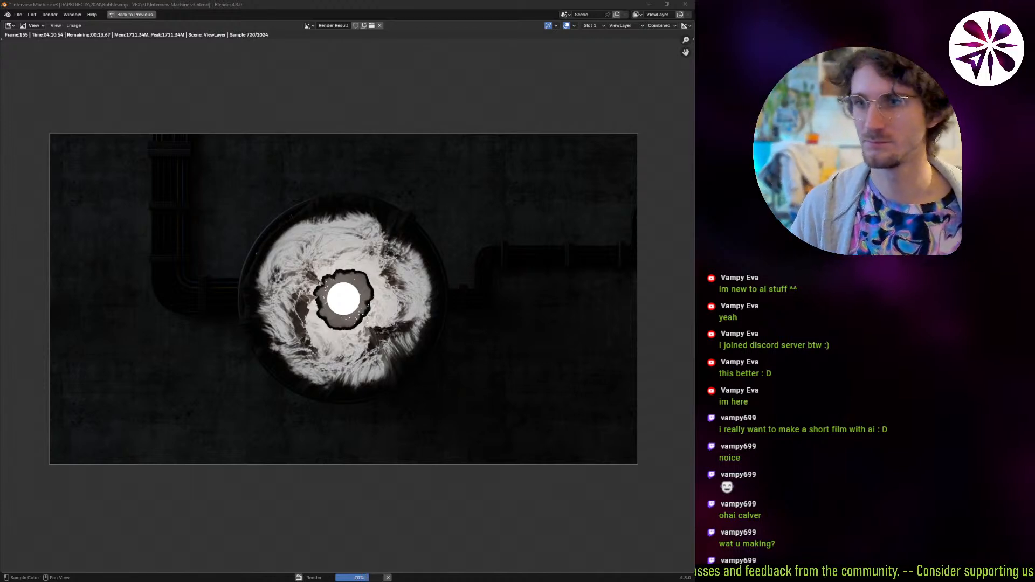
Examine the rendered eye's pupil, tunnel and surrounding pipes up close and as a whole, and return to the normal layout.
middle_click_drag(376, 321, 385, 295, "ctrl")
middle_click_drag(336, 235, 330, 264, "ctrl")
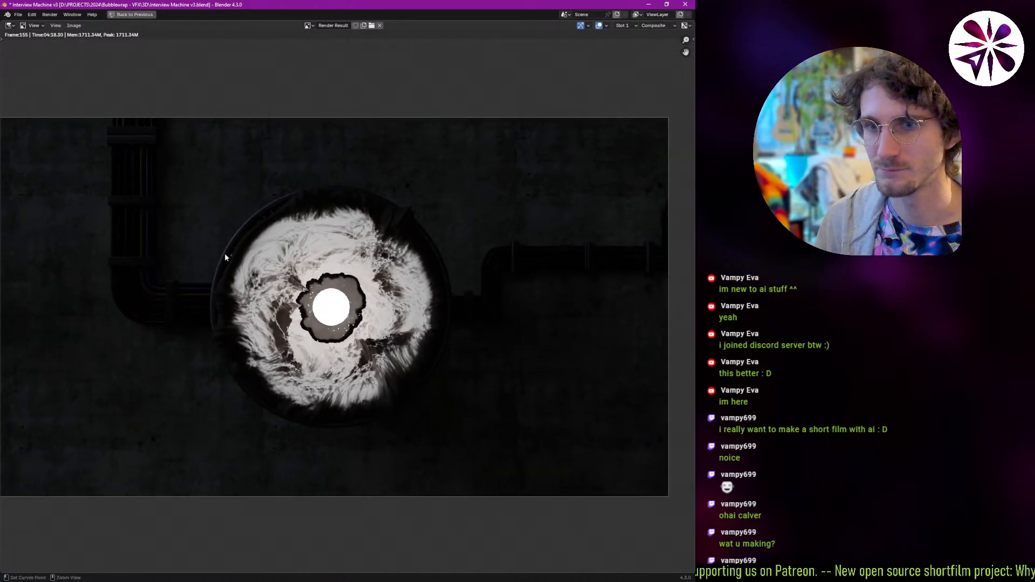
middle_click_drag(214, 279, 353, 271, "ctrl")
mouse_move(456, 284)
middle_mouse_down("ctrl")
mouse_move(481, 269)
mouse_move(478, 294)
mouse_move(445, 287)
middle_mouse_up("ctrl")
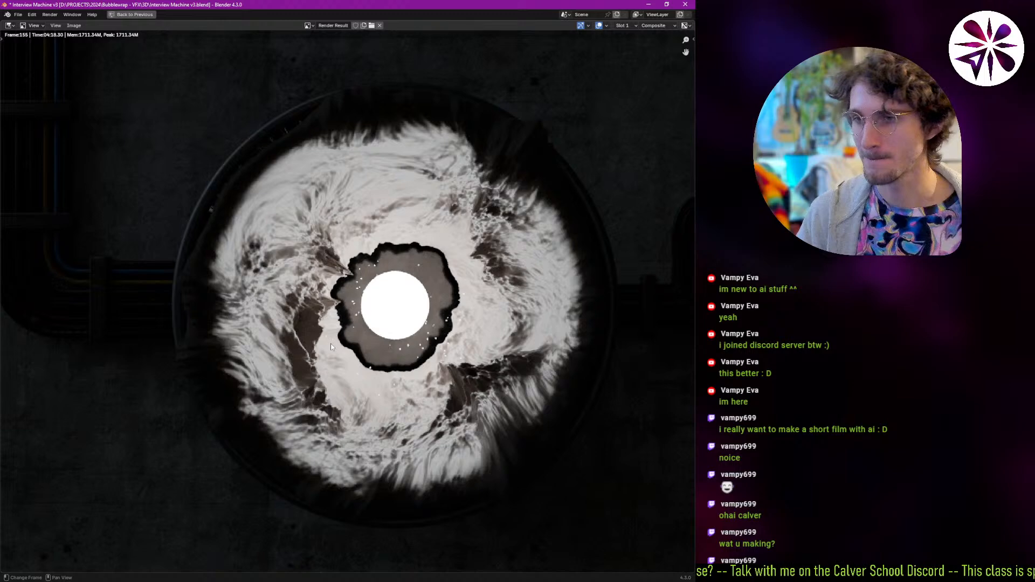
scroll(395, 322, "down", 3, "ctrl")
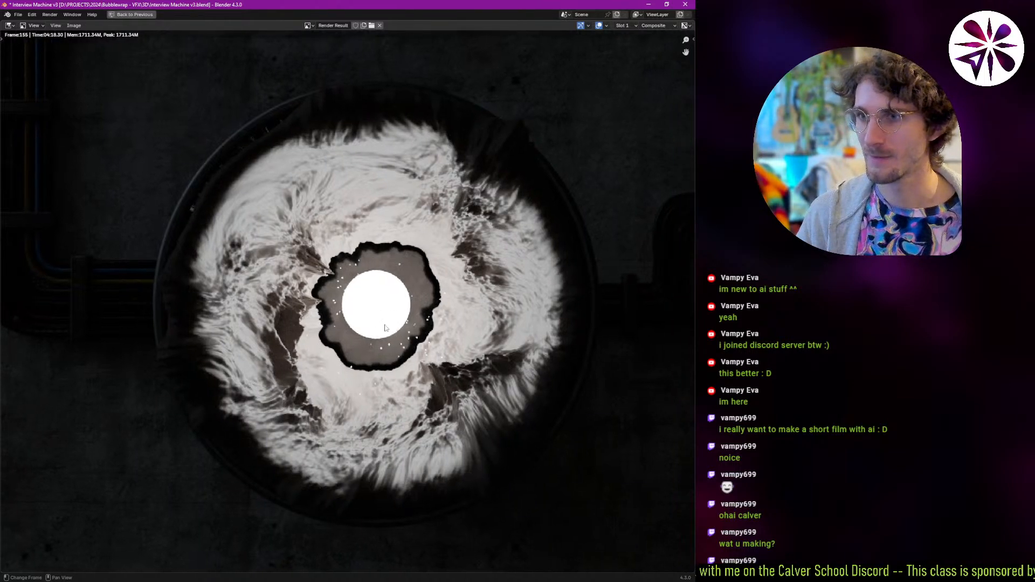
scroll(395, 322, "down", 4)
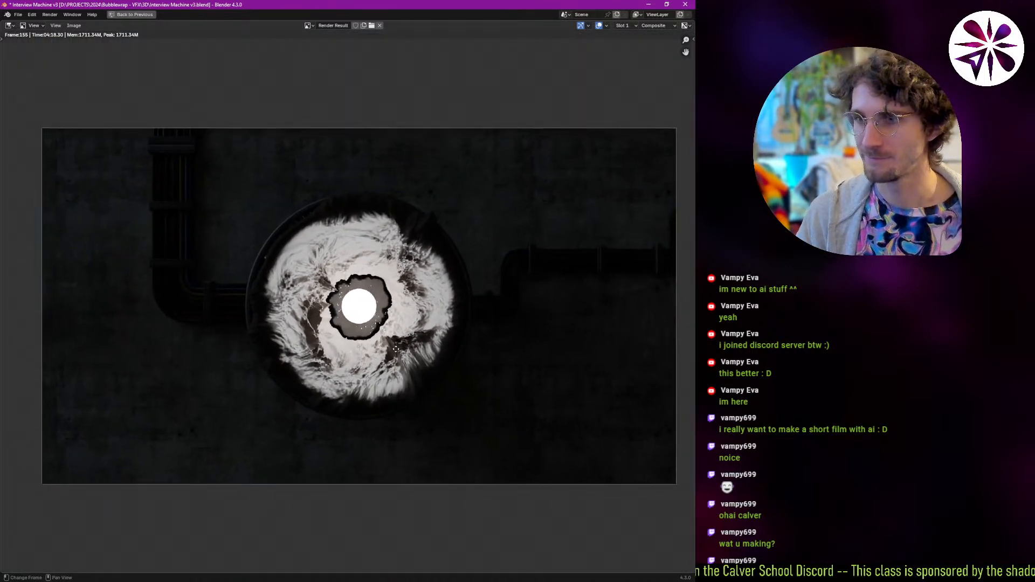
middle_click_drag(411, 351, 401, 347)
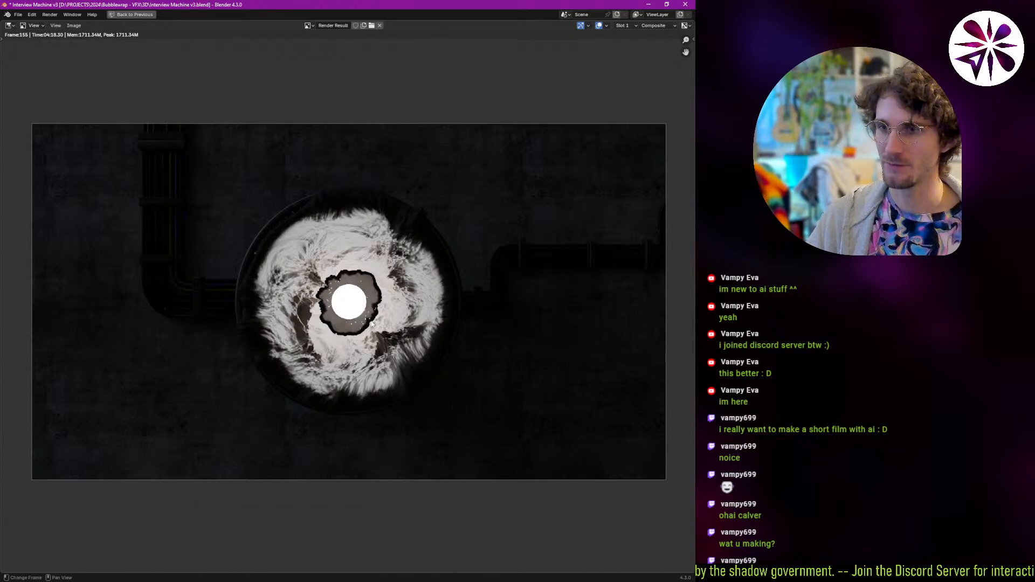
key("Escape")
middle_click_drag(381, 270, 319, 276)
key("ctrl+space")
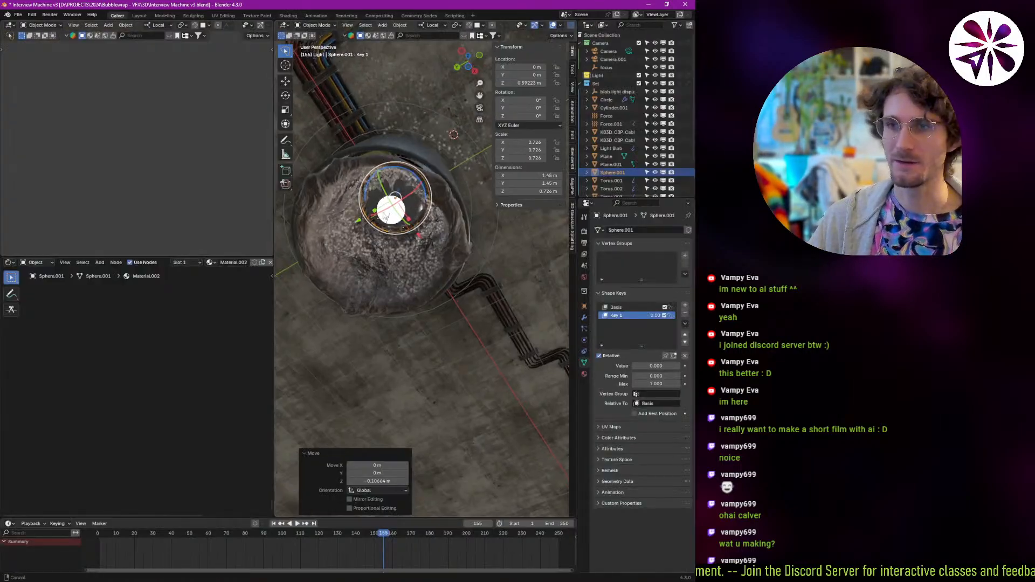
Select the Torus.005 ring around the tunnel near the pupil and move it to the OLD collection.
scroll(414, 242, "up", 5)
left_click(415, 244)
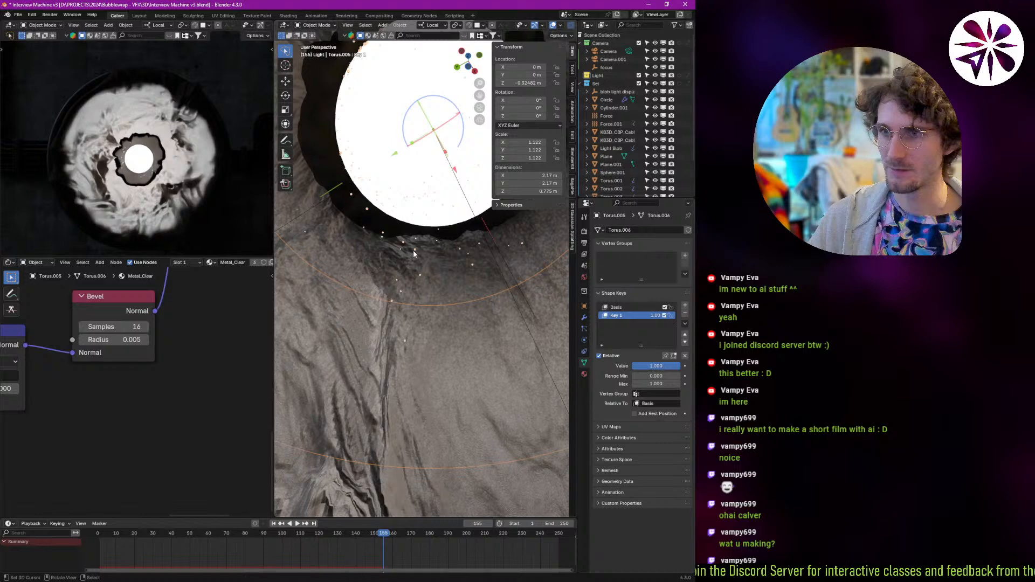
key("m")
left_click(409, 242)
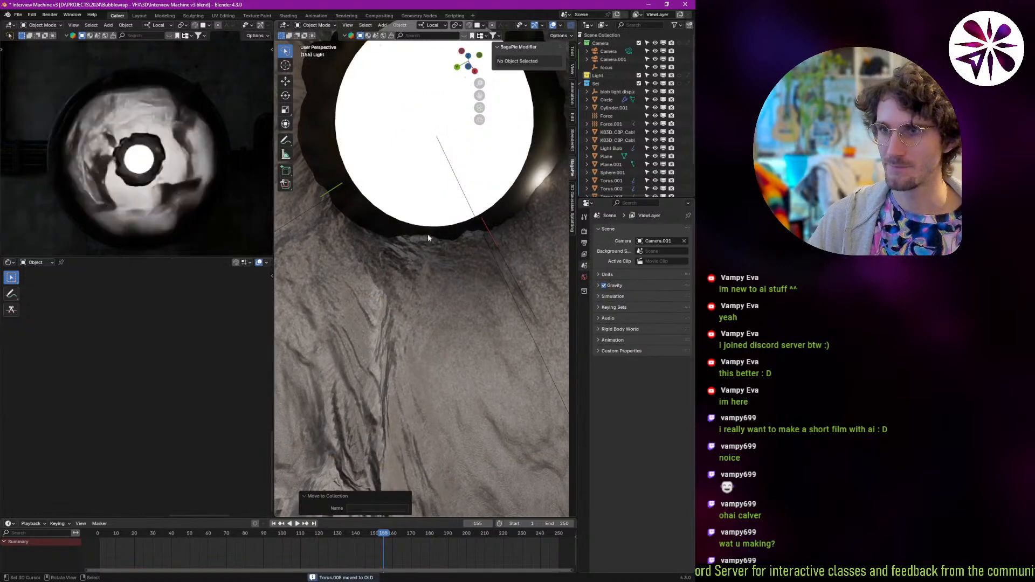
Try a Displace strength of 0.1 on the Light Blob, settle on 0.2 while the animation plays, and stop playback.
left_click(428, 226)
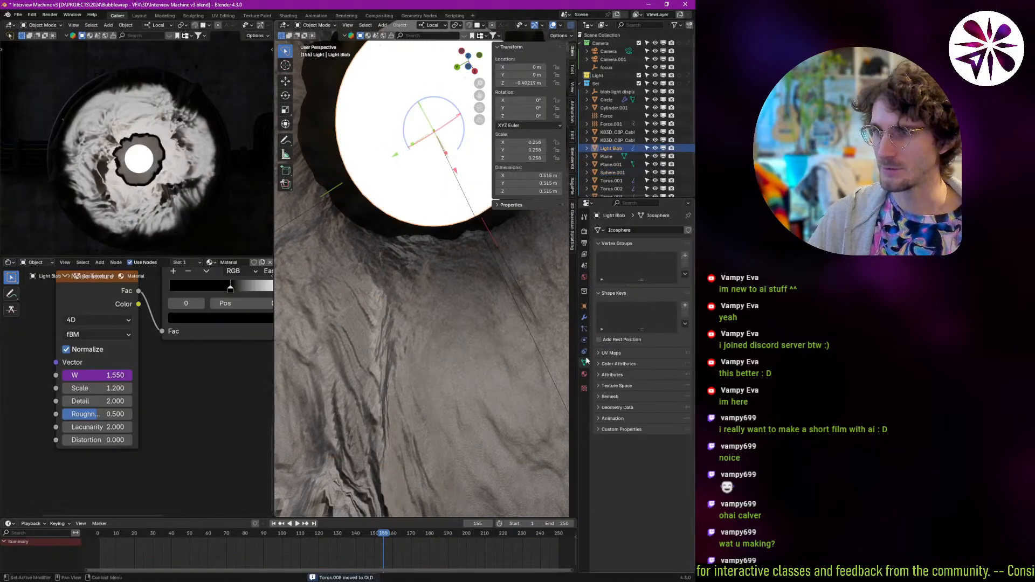
left_click(584, 317)
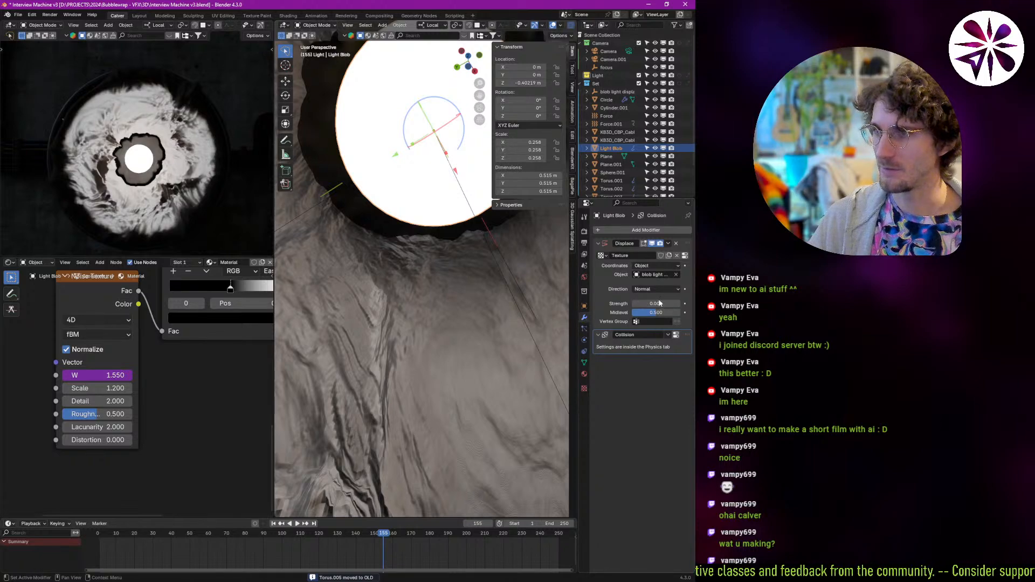
left_click_drag(655, 304, 653, 304)
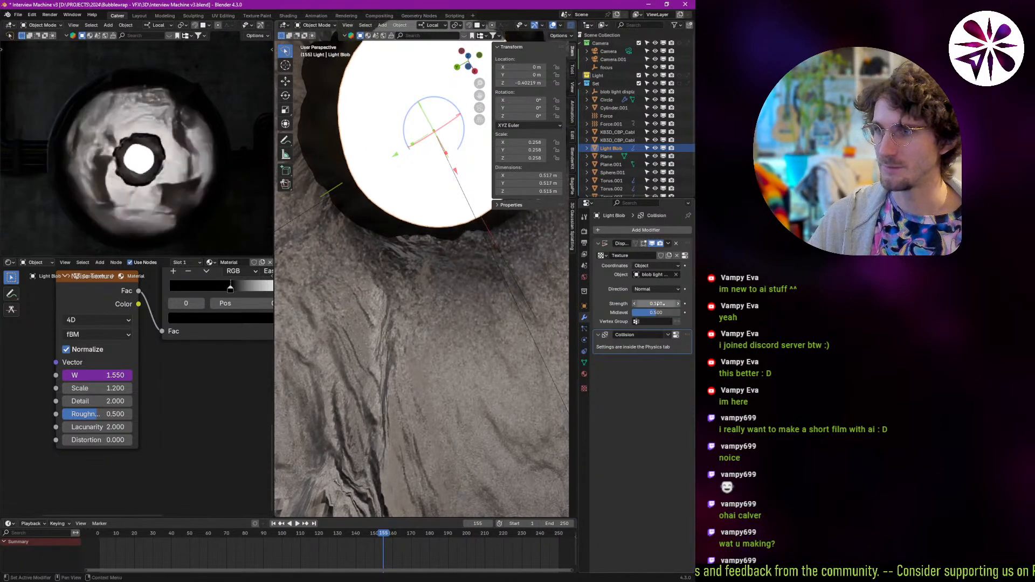
key("space")
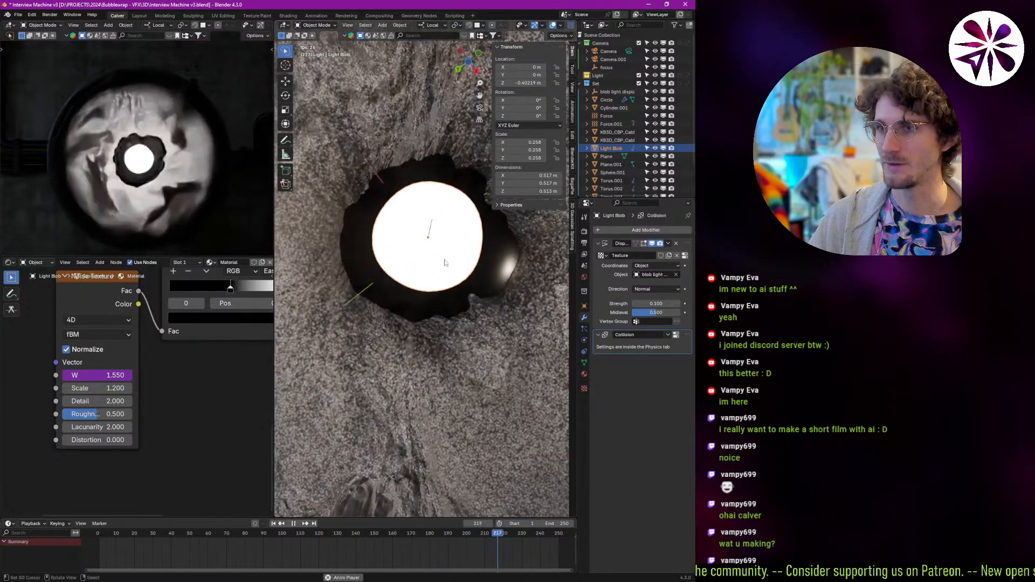
left_click(653, 304)
type("0.2")
key("Return")
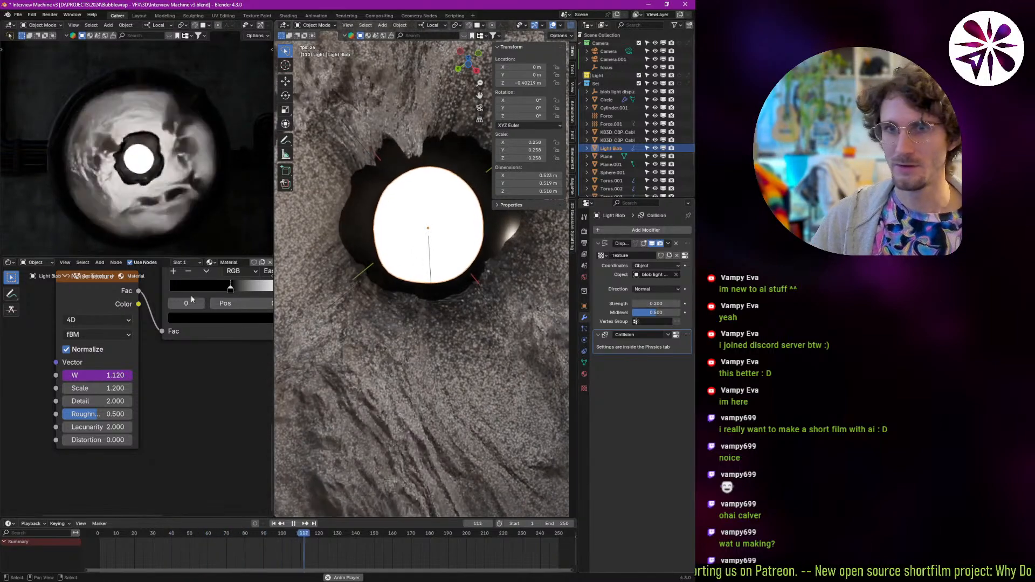
key("space")
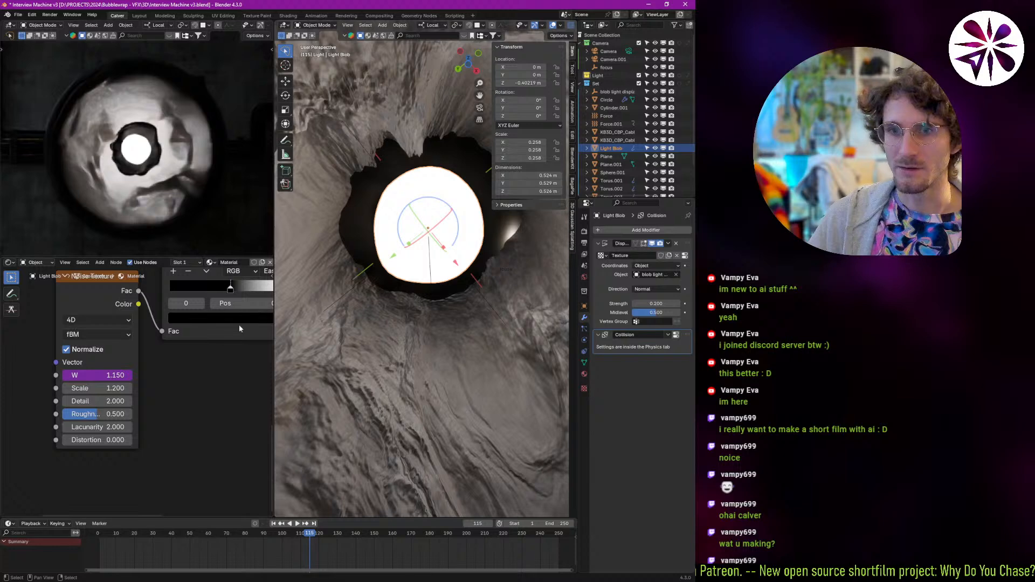
Set the Light Blob material's emission strength to 100 and scale the blob down by a factor of about 0.665.
scroll(238, 325, "down", 6)
scroll(147, 408, "up", 5)
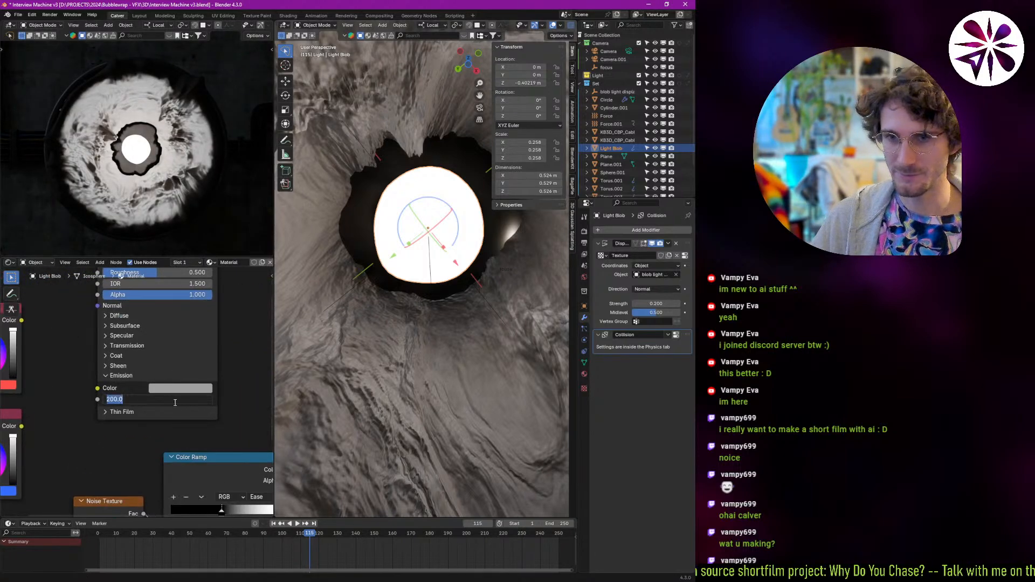
left_click_drag(183, 399, 178, 399)
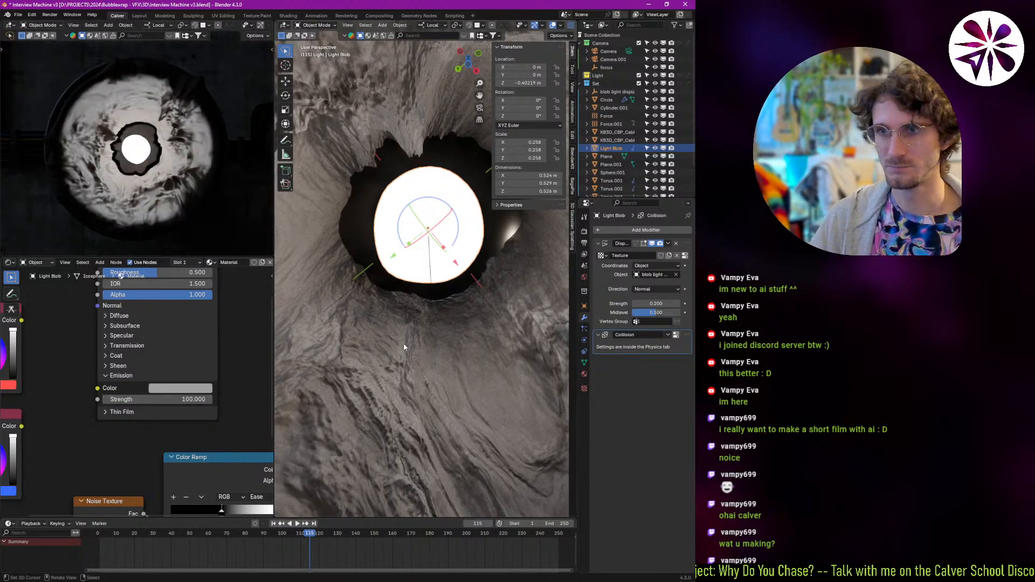
key("s")
left_click(475, 315)
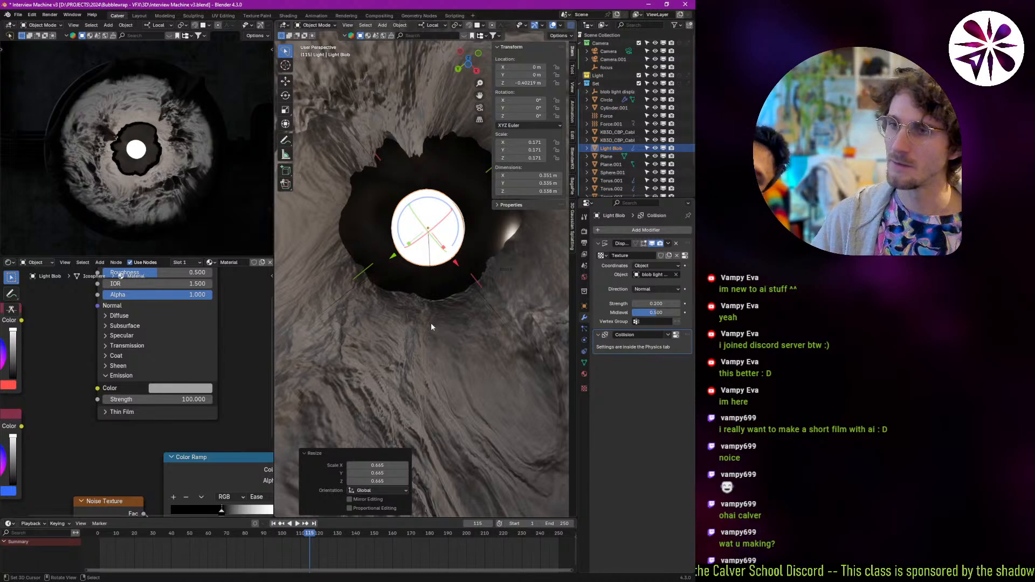
Select the dark Sphere.001 around the glowing pupil and try raised positions along its local Z axis, settling at a Z location of about 0.76 m.
middle_click_drag(431, 322, 444, 362)
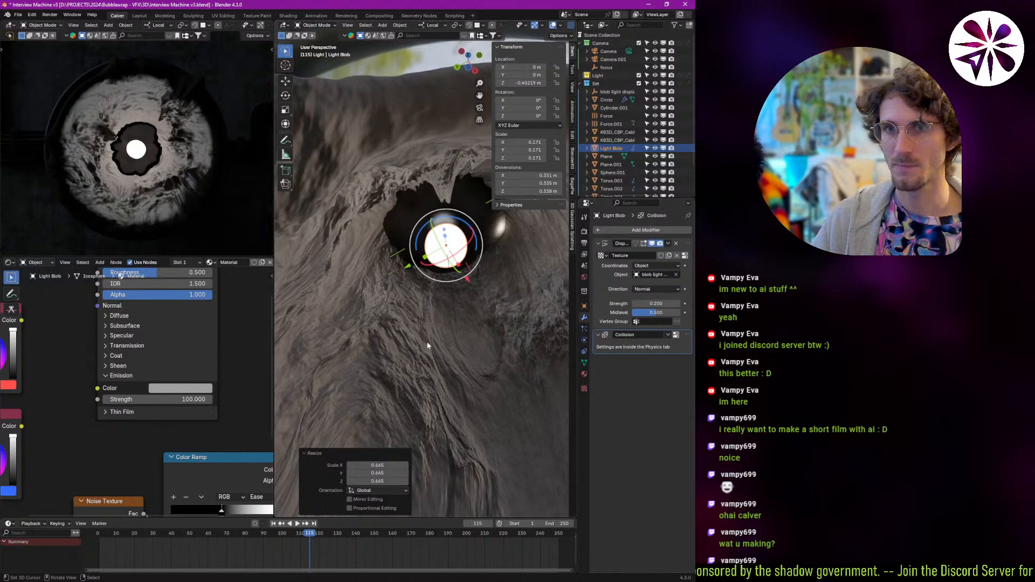
left_click(428, 213)
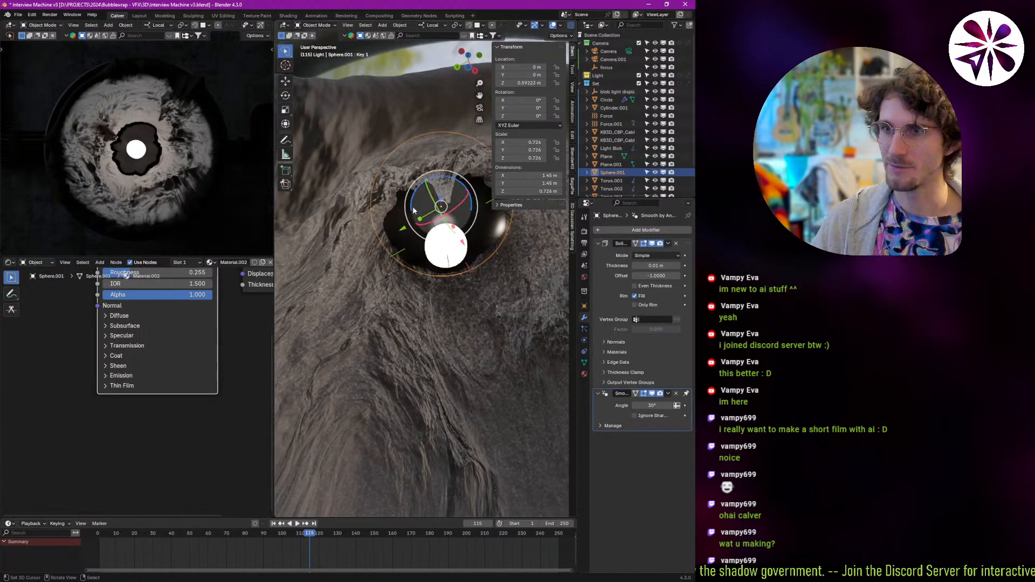
key("g")
key("z")
left_click(463, 243)
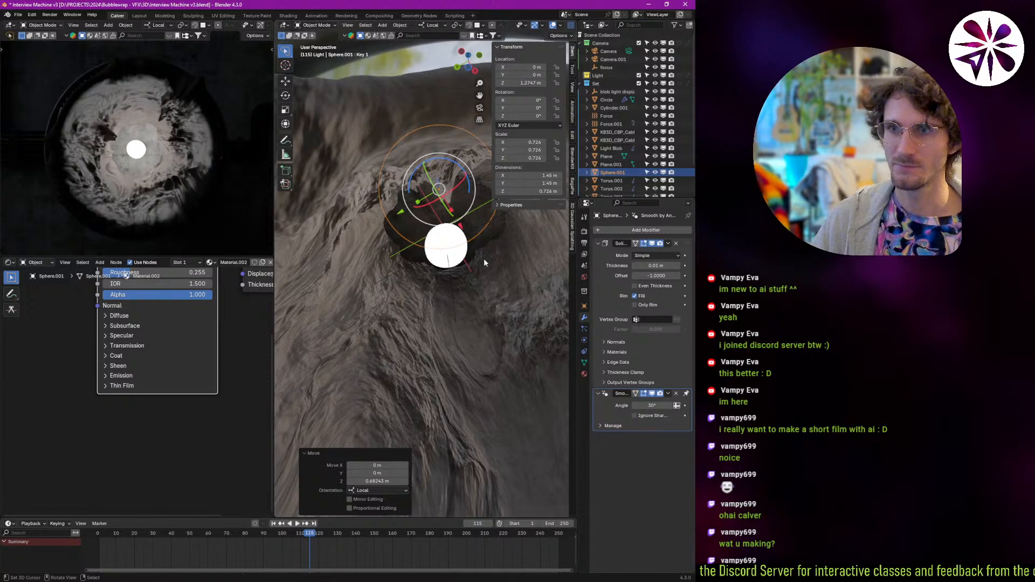
key("g")
key("z")
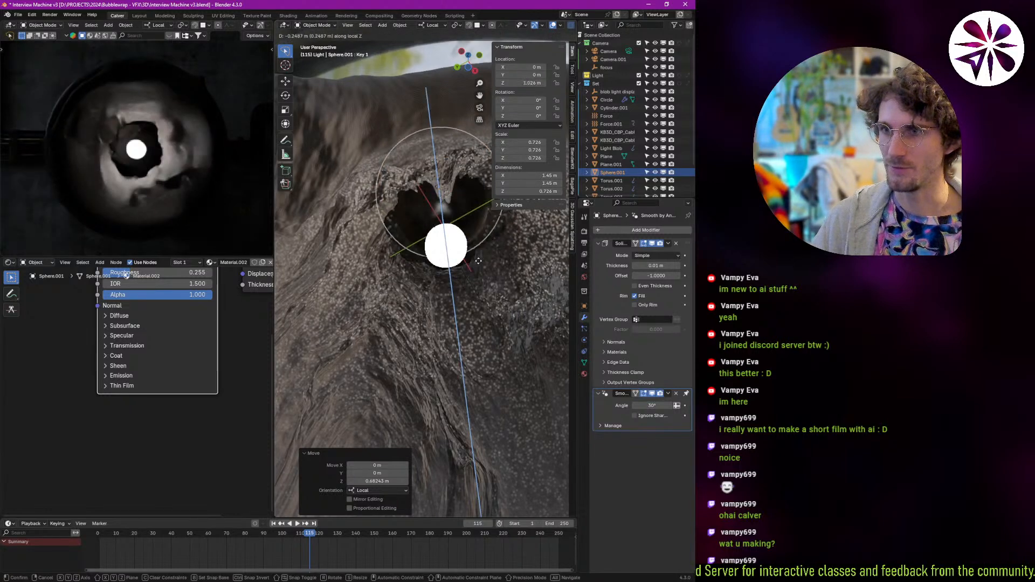
left_click(487, 257)
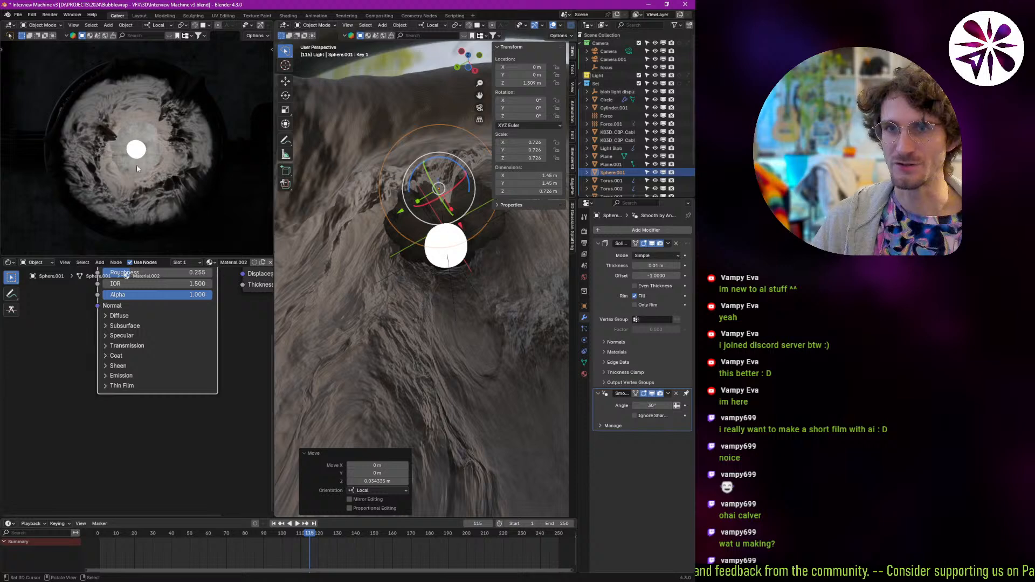
key("g")
key("z")
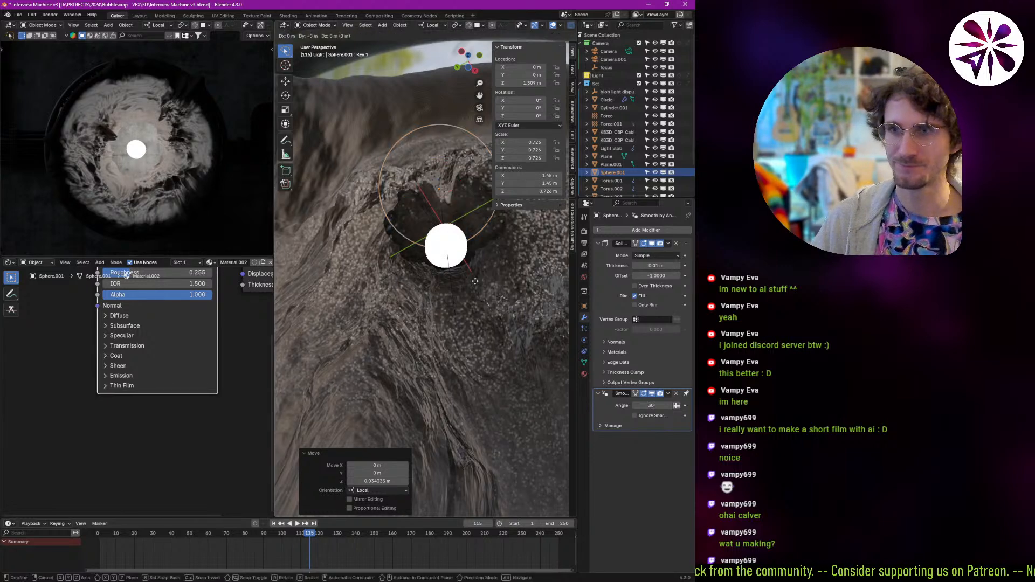
left_click(487, 292)
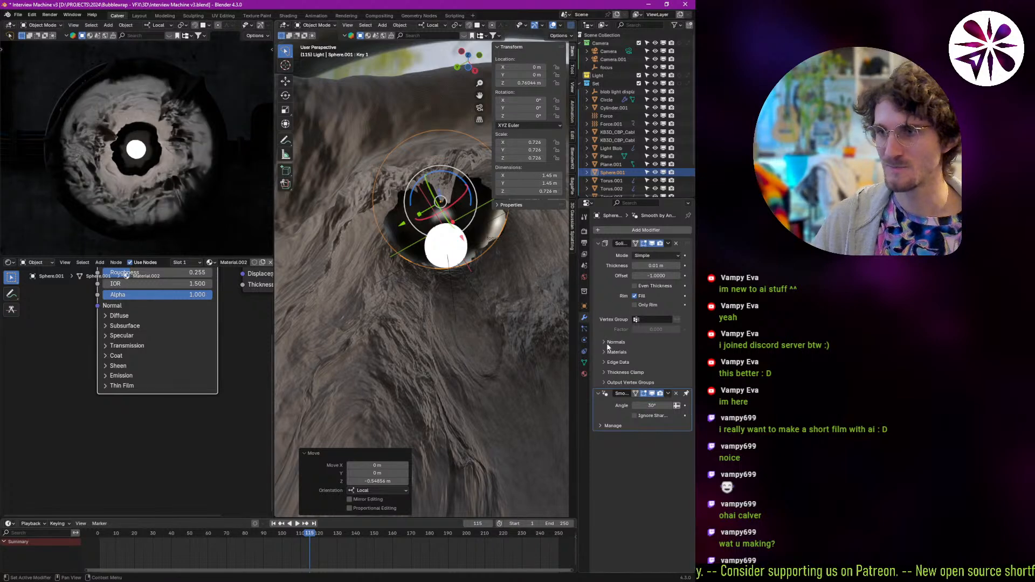
Set Sphere.001's Key 1 shape key value to 1.000 and lower the sphere about 0.55 m along its local Z axis.
left_click(584, 361)
left_click_drag(661, 366, 684, 370)
key("g")
key("z")
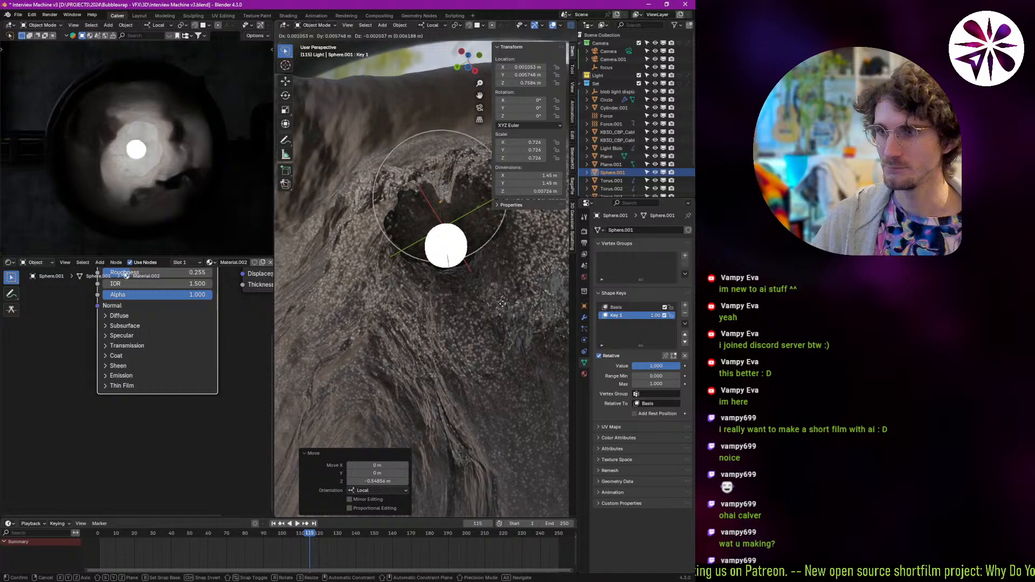
left_click(502, 319)
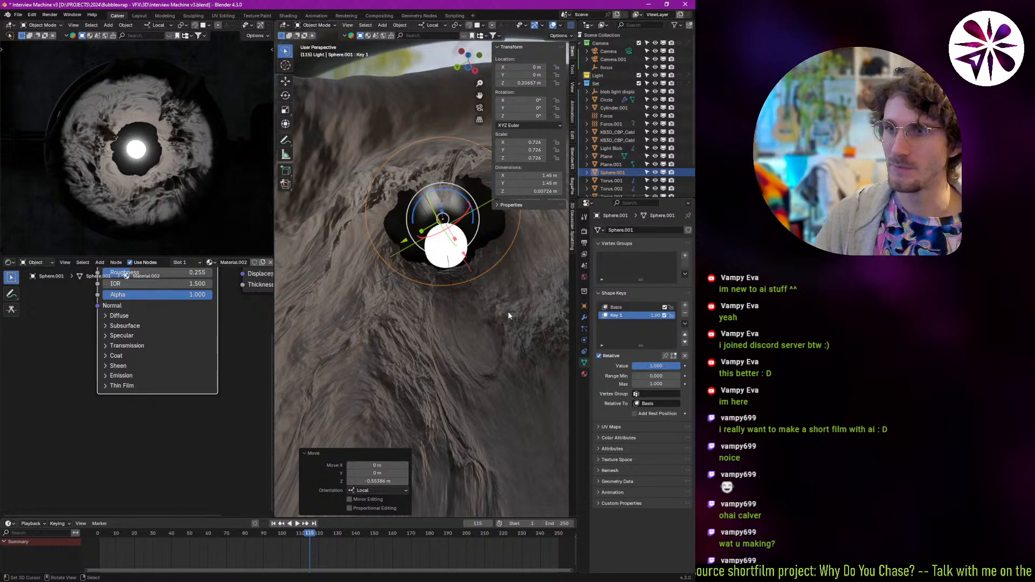
Move the selected Sphere.001 about -0.125 m along its local Z axis.
middle_click_drag(443, 302, 518, 353)
key("z")
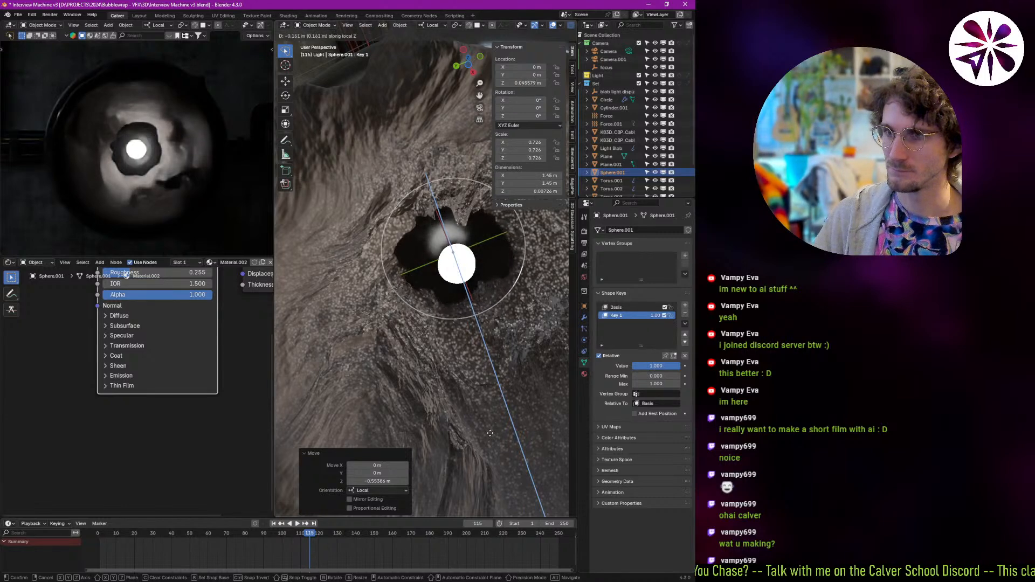
left_click(504, 397)
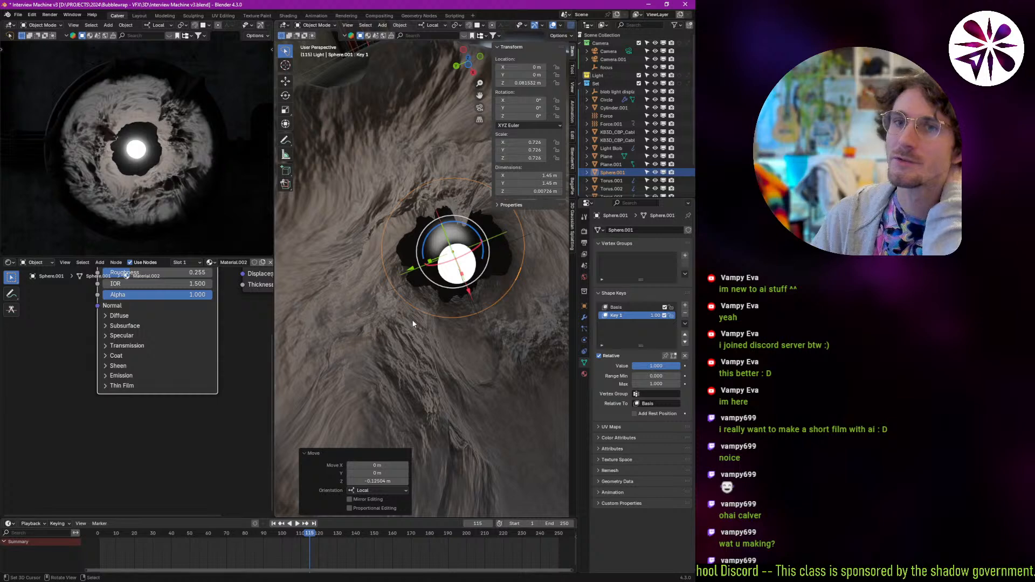
Select the torus rings around the tunnel opening one after another and inspect their material nodes.
middle_click_drag(446, 337, 417, 335)
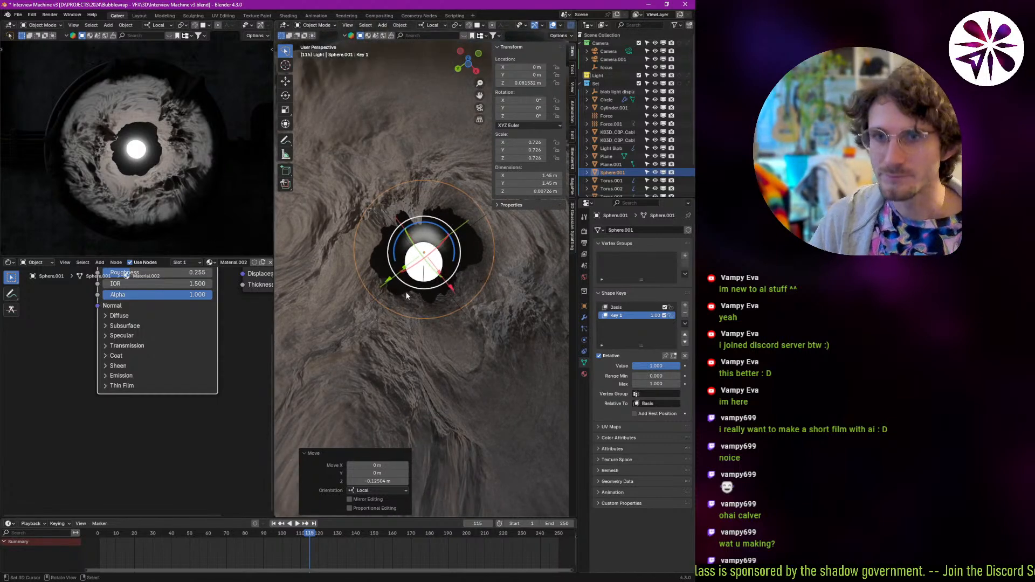
left_click(406, 345)
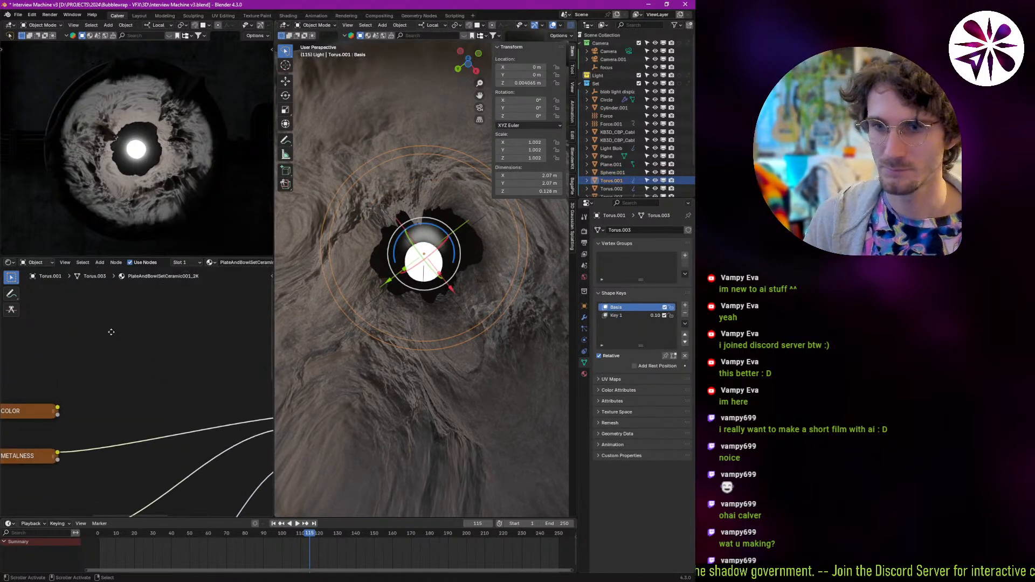
left_click(347, 377)
middle_click_drag(200, 458, 248, 513)
middle_click_drag(131, 318, 180, 387)
scroll(140, 393, "down", 5)
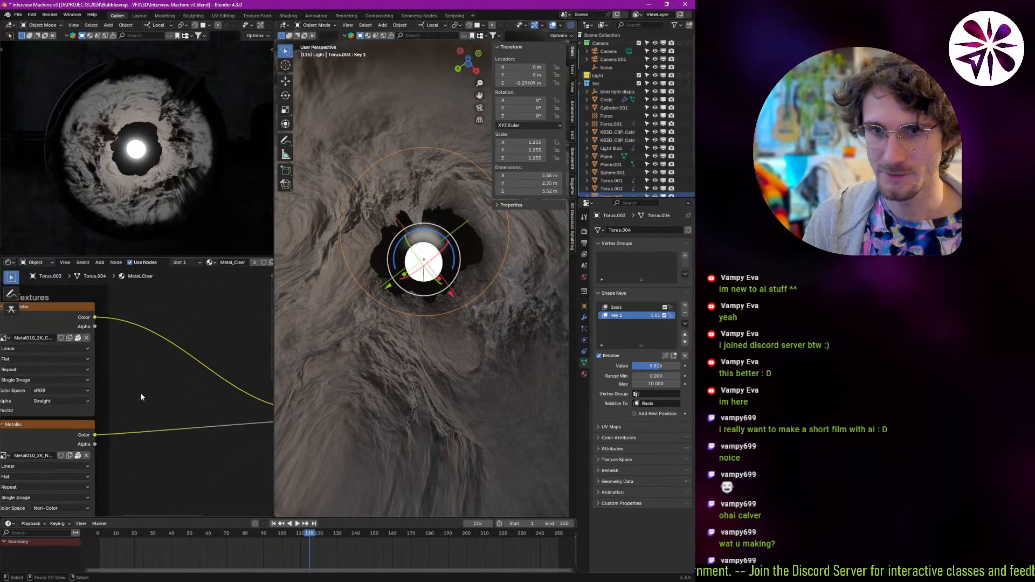
Select the Circle ring and test-move it without keeping the move, to identify where it sits on the cylinder.
left_click(439, 366)
key("g")
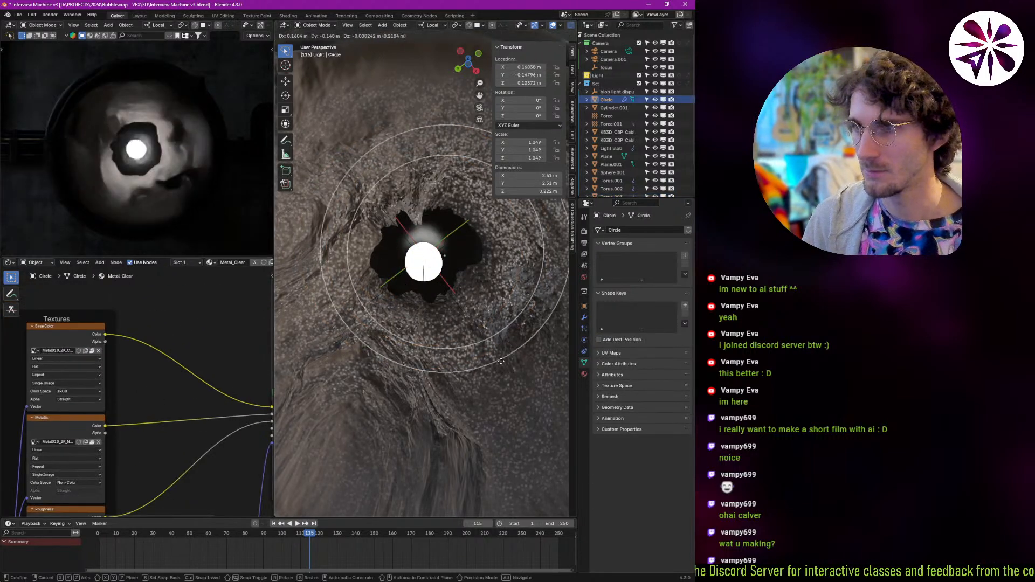
key("Escape")
middle_click_drag(464, 344, 438, 330)
key("g")
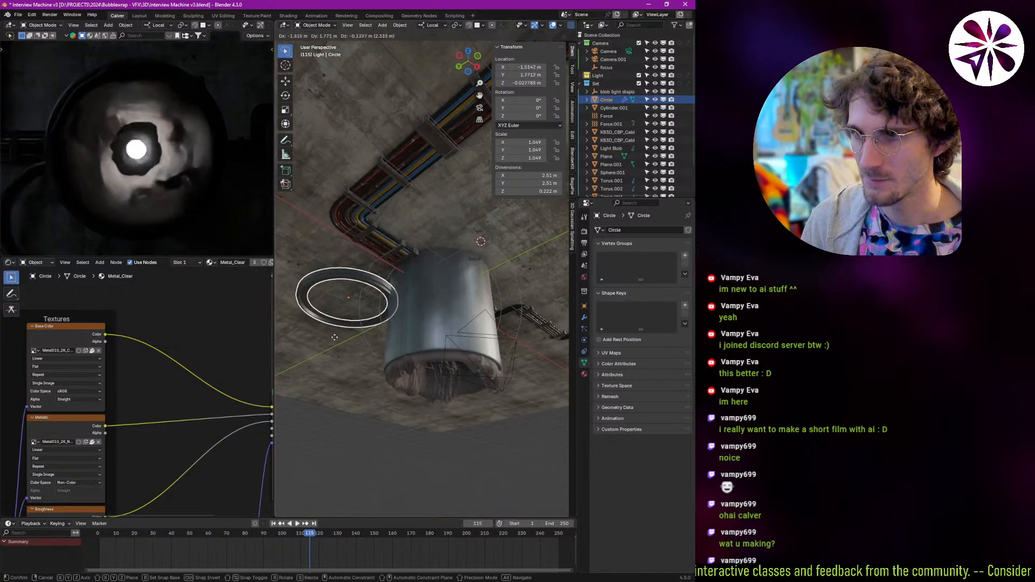
key("Escape")
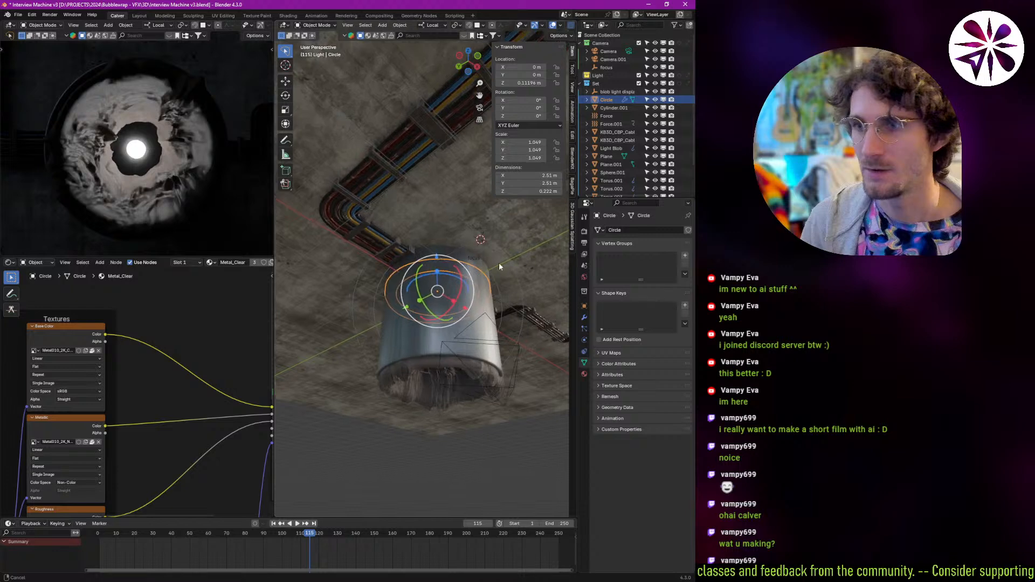
Scale the Circle ring up by about 1.16 and move it about 0.45 m along its local Z axis.
middle_click_drag(500, 263, 493, 312)
key("s")
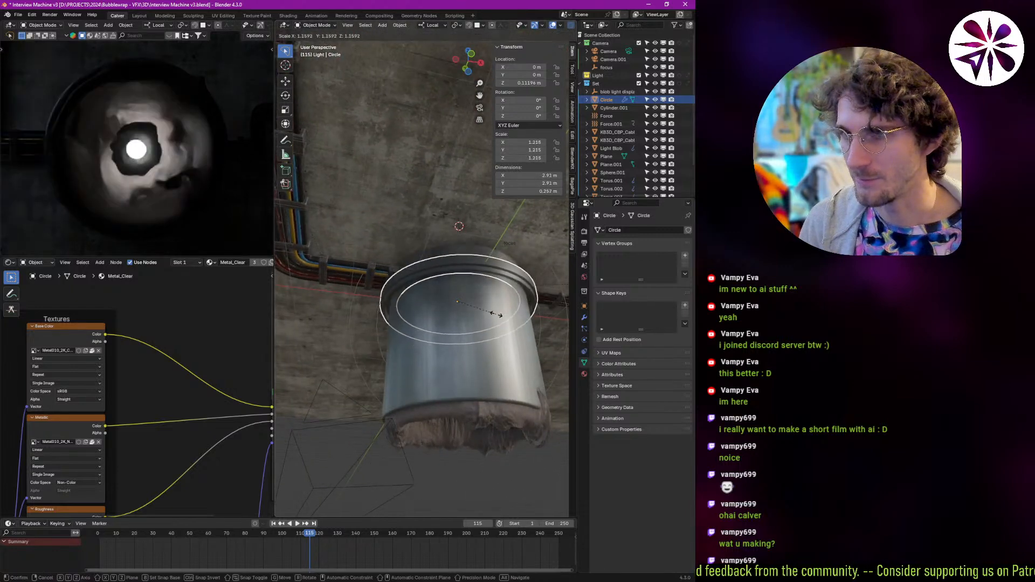
left_click(493, 299)
scroll(532, 253, "up", 4)
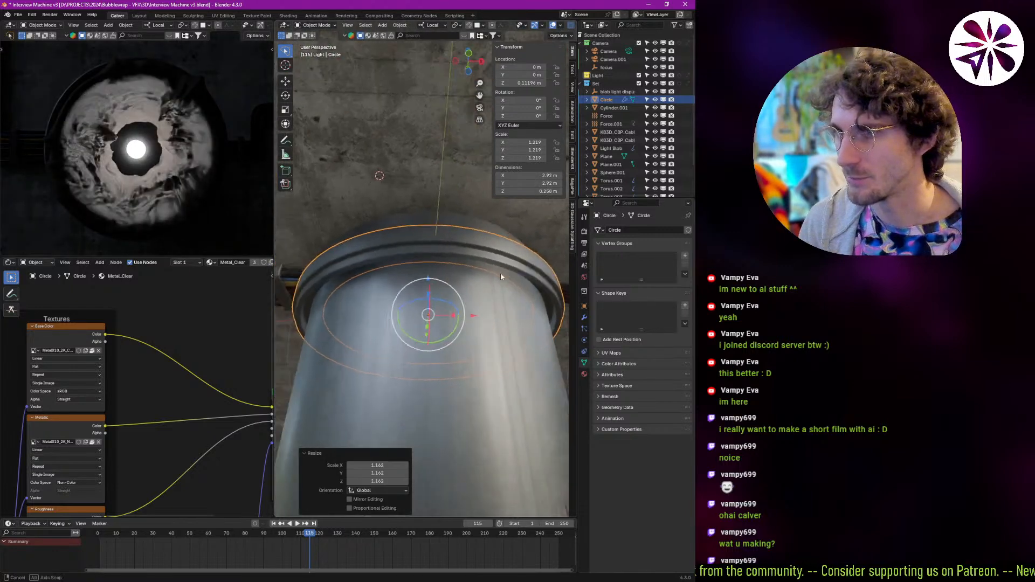
key("g")
key("z")
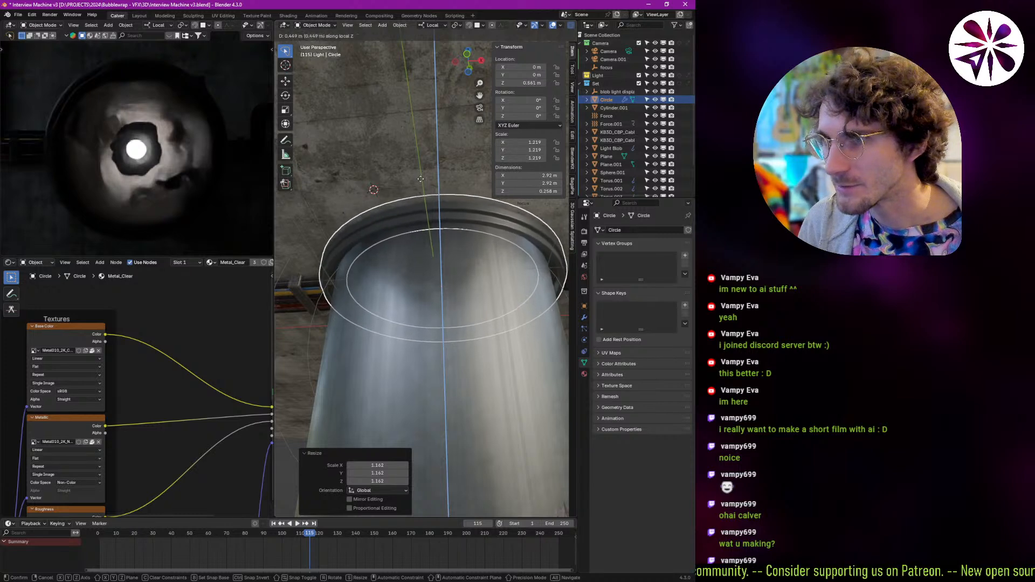
left_click(420, 186)
Set the base color of the tunnel cylinder's Organic Tunnel material to zero saturation and brighten it to light grey.
middle_click_drag(414, 261, 426, 254)
middle_click_drag(324, 248, 392, 311, "shift")
key("alt+a")
left_click(435, 350)
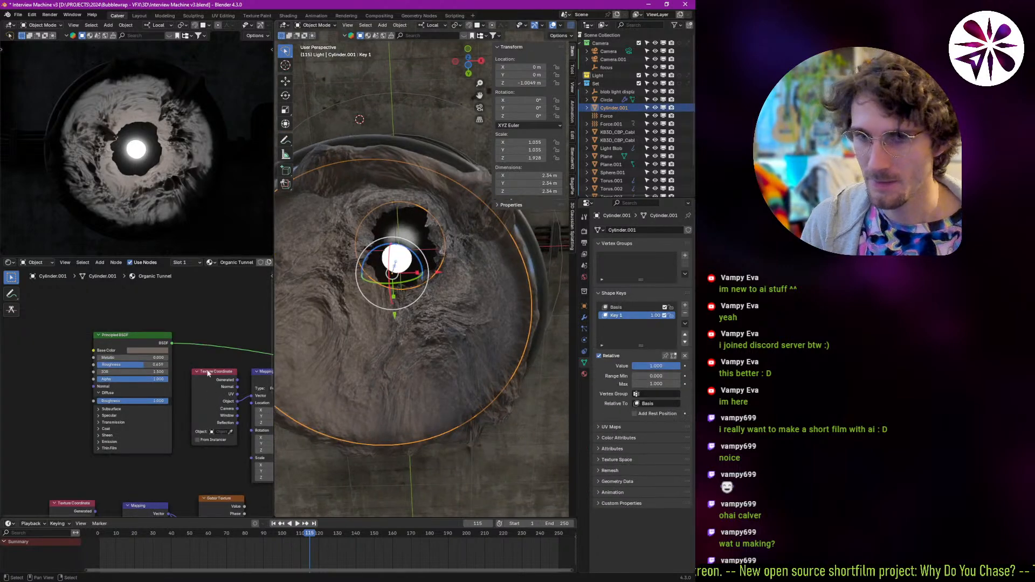
middle_click_drag(209, 374, 169, 360)
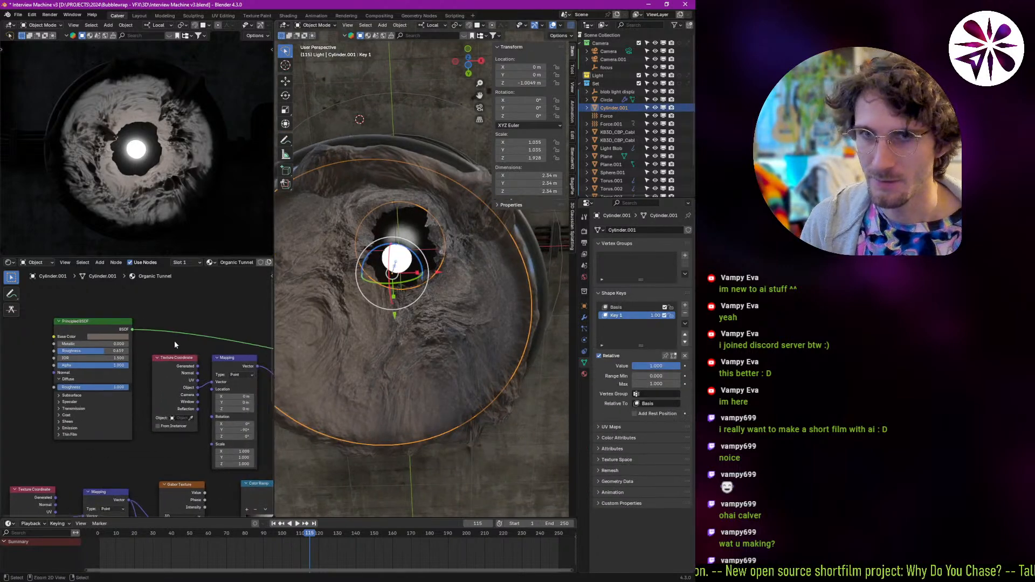
left_click(121, 337)
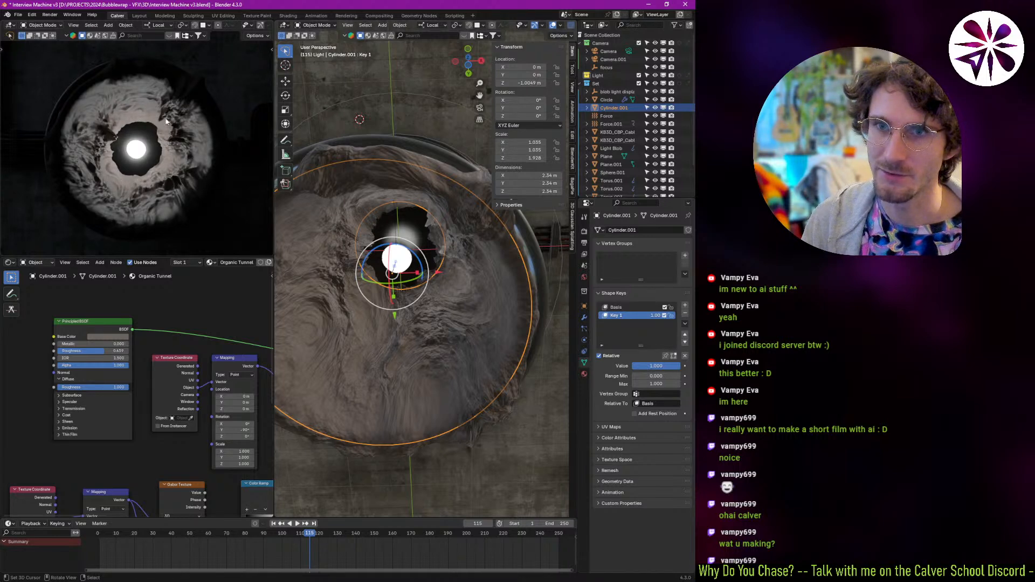
left_click(114, 337)
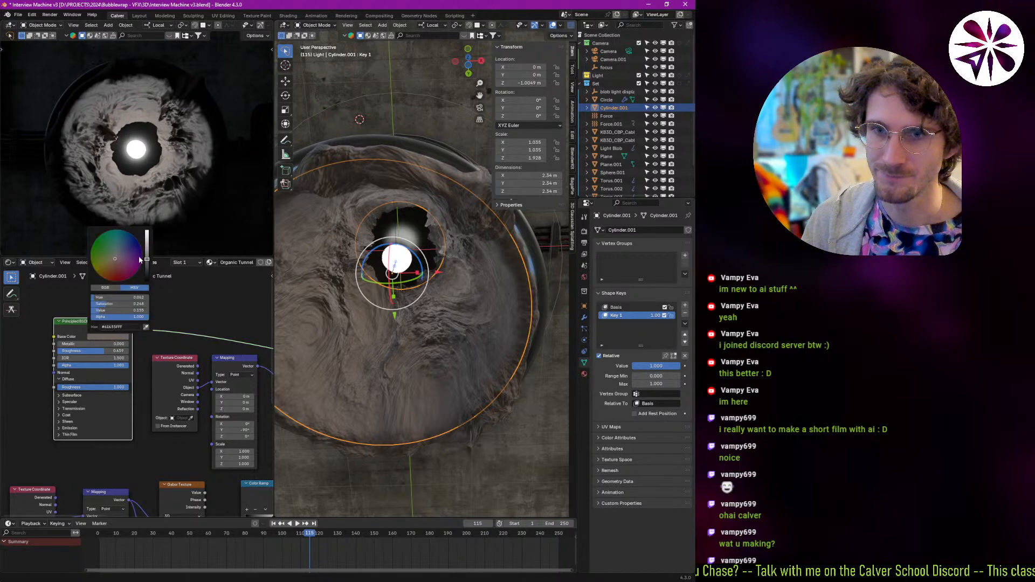
left_click_drag(121, 305, 94, 305)
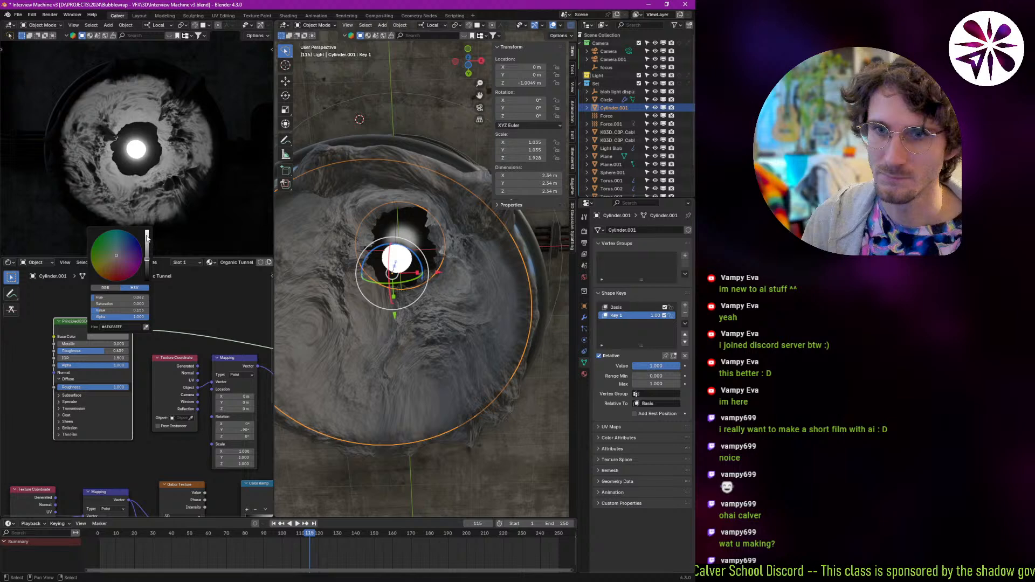
left_click_drag(146, 237, 147, 228)
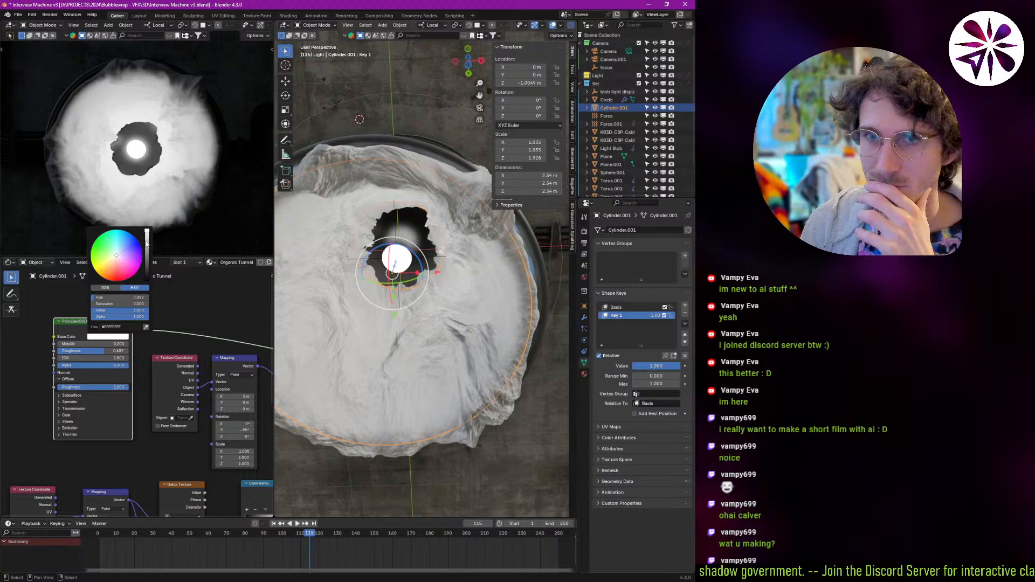
left_click(148, 247)
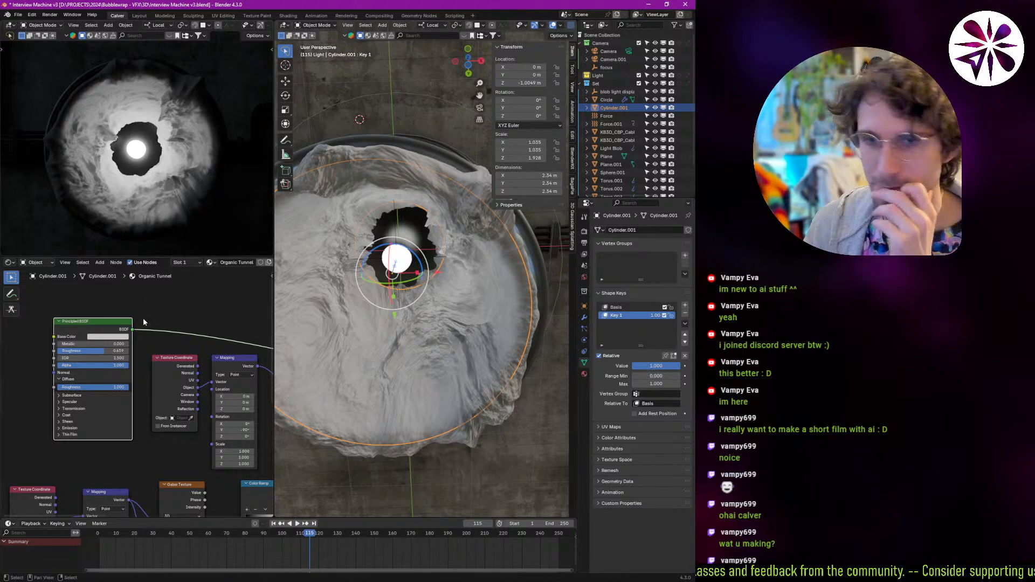
Try a subsurface weight of 1.000 on the Organic Tunnel material and return it to 0.
middle_click_drag(103, 370, 103, 368)
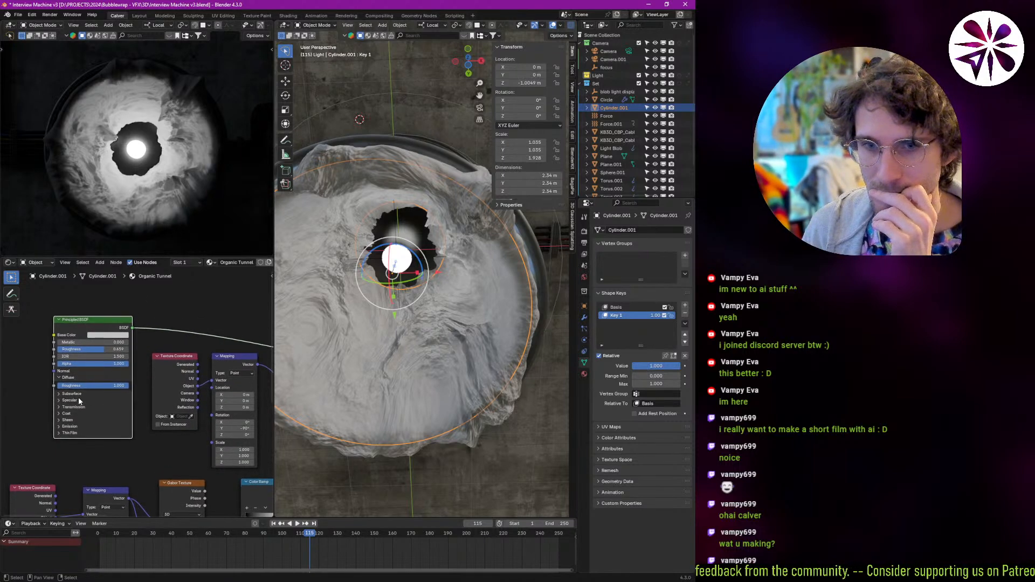
left_click(71, 394)
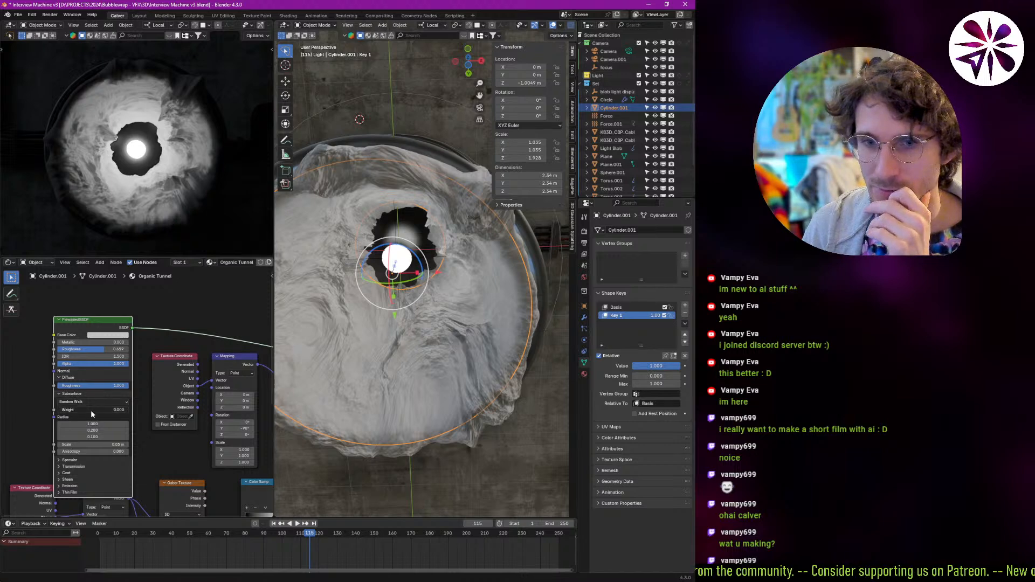
left_click_drag(90, 410, 159, 414)
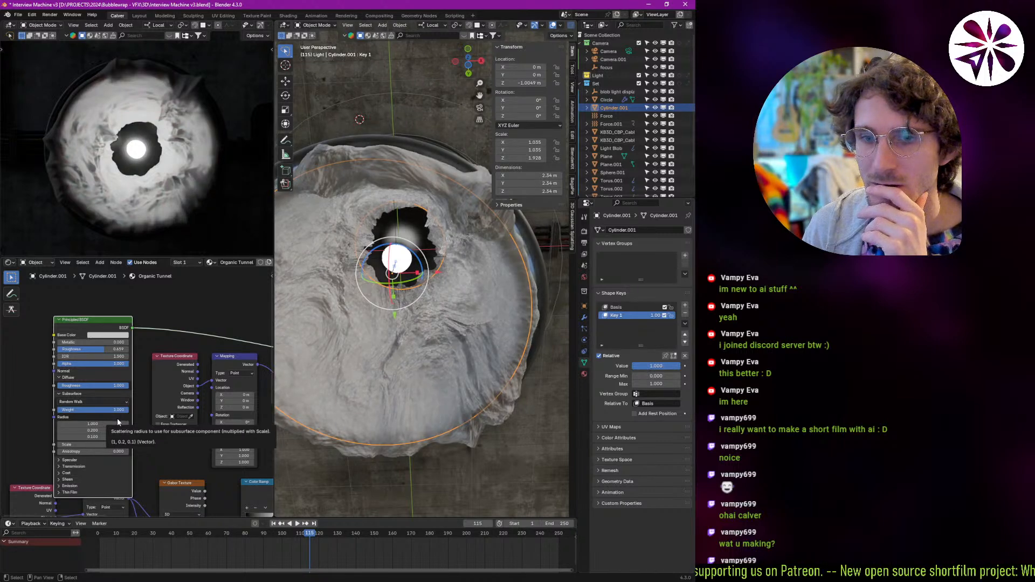
left_click_drag(116, 410, 29, 410)
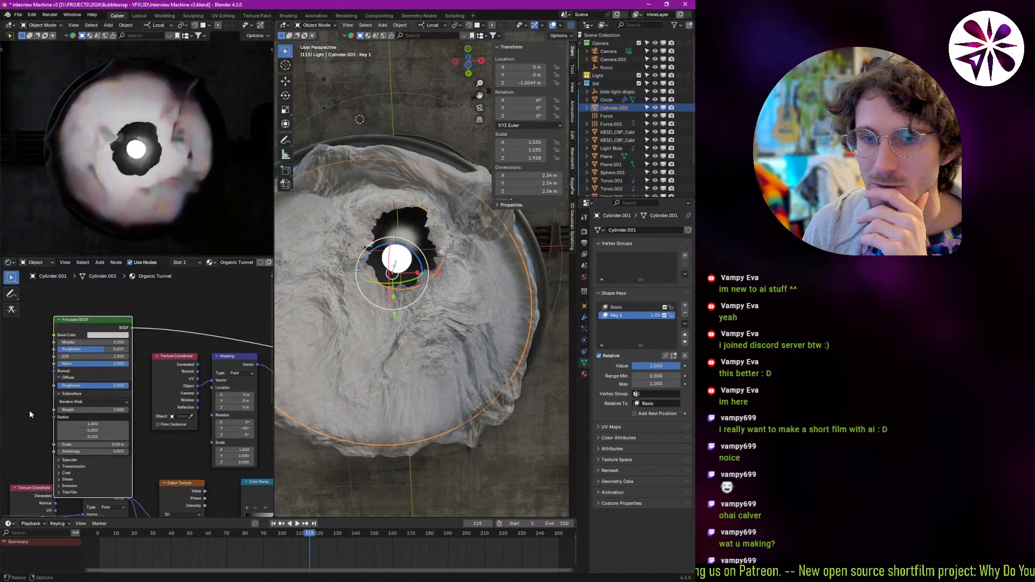
left_click(85, 394)
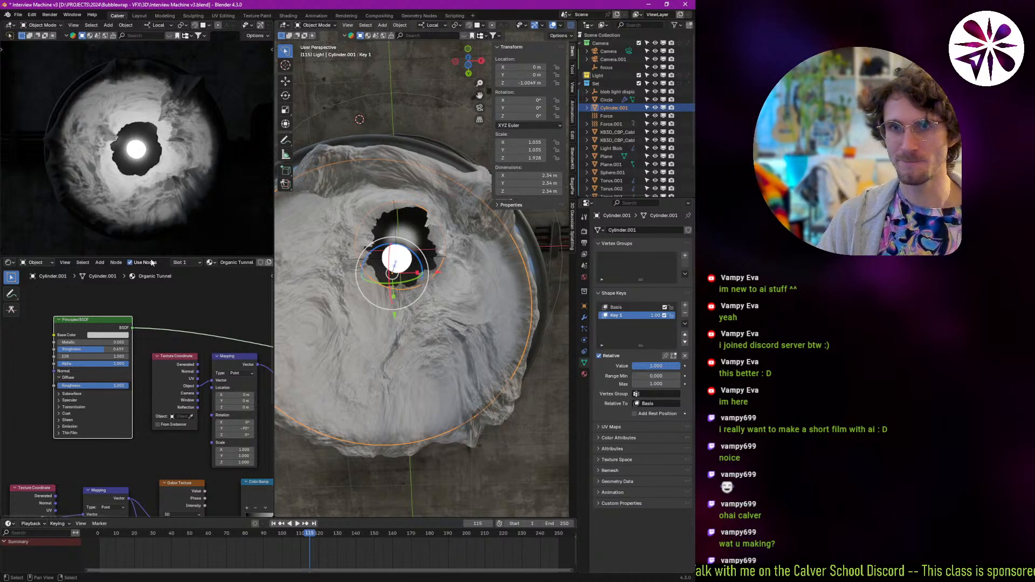
Maximize the rendered camera view, set a render region around the whole camera frame, and restore the layout.
key("ctrl+space")
scroll(286, 328, "down", 5)
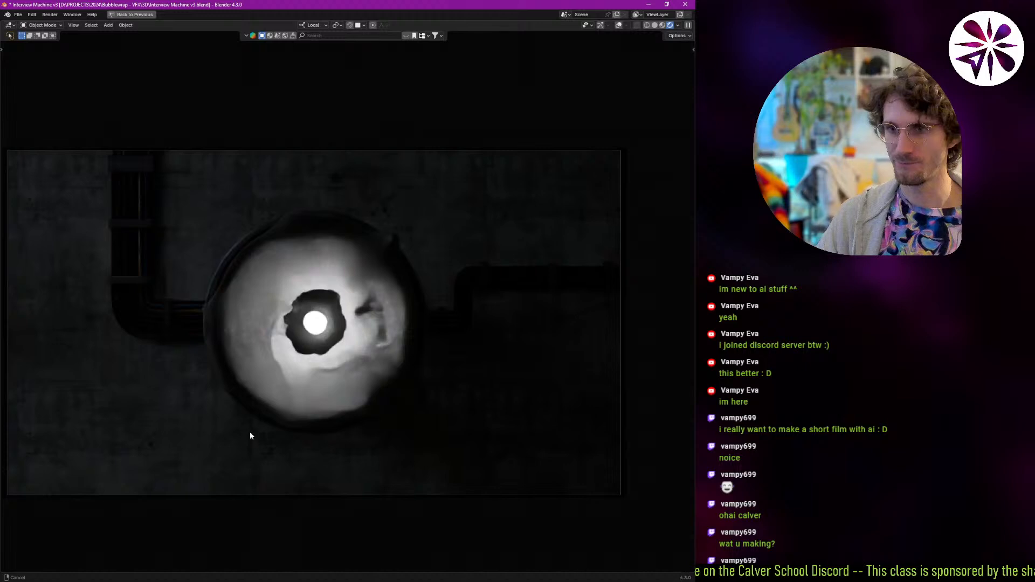
key("ctrl+b")
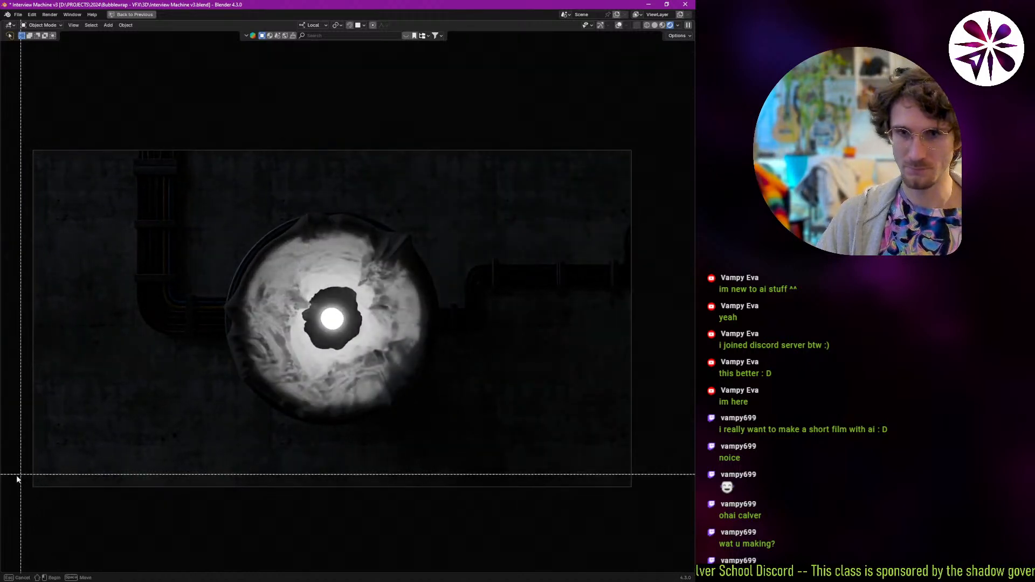
left_click_drag(13, 502, 690, 121)
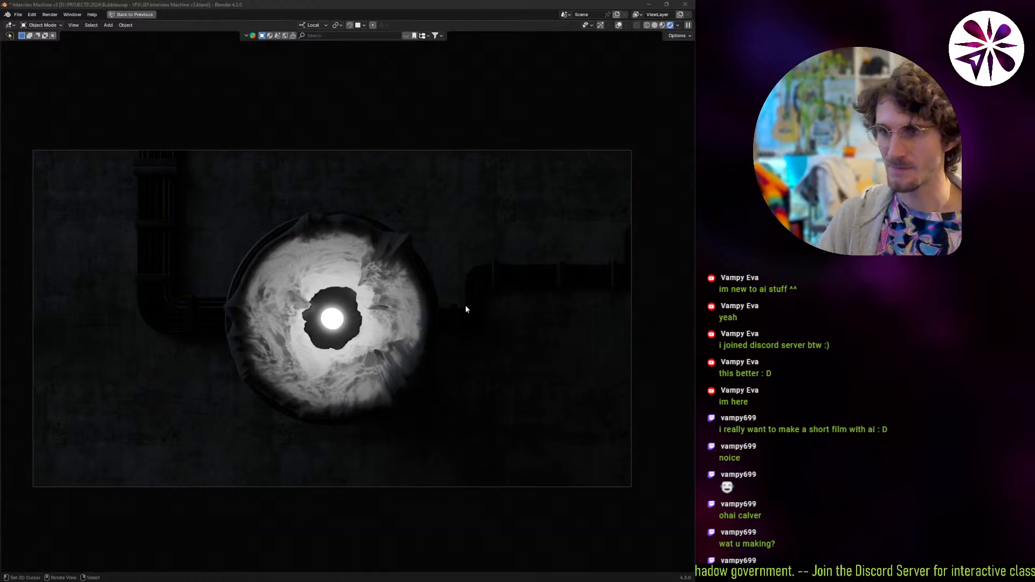
left_click(483, 116)
key("ctrl+space")
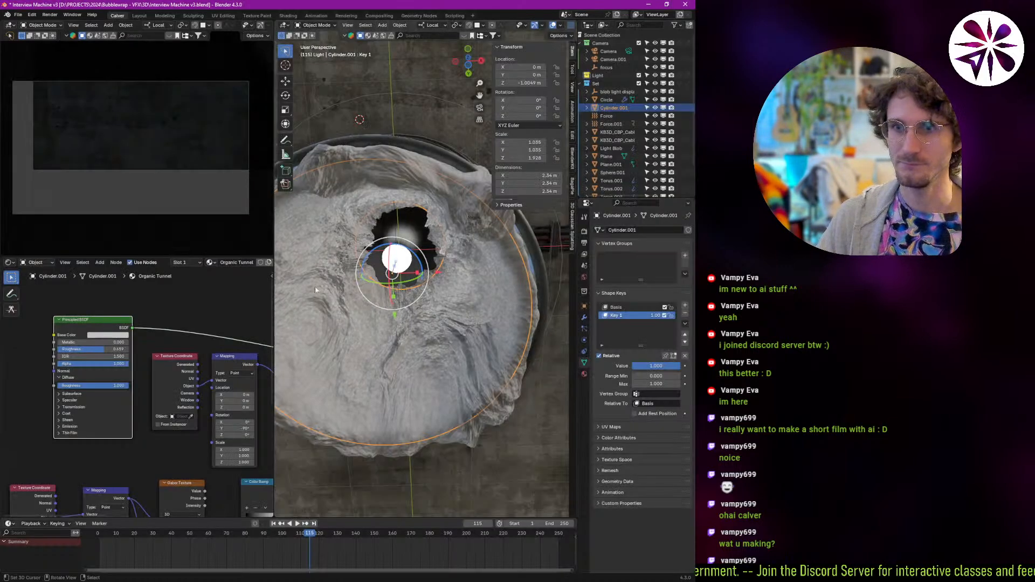
Darken the Organic Tunnel base color to dark grey and maximize the camera view to check the render.
left_click(125, 336)
left_click(147, 267)
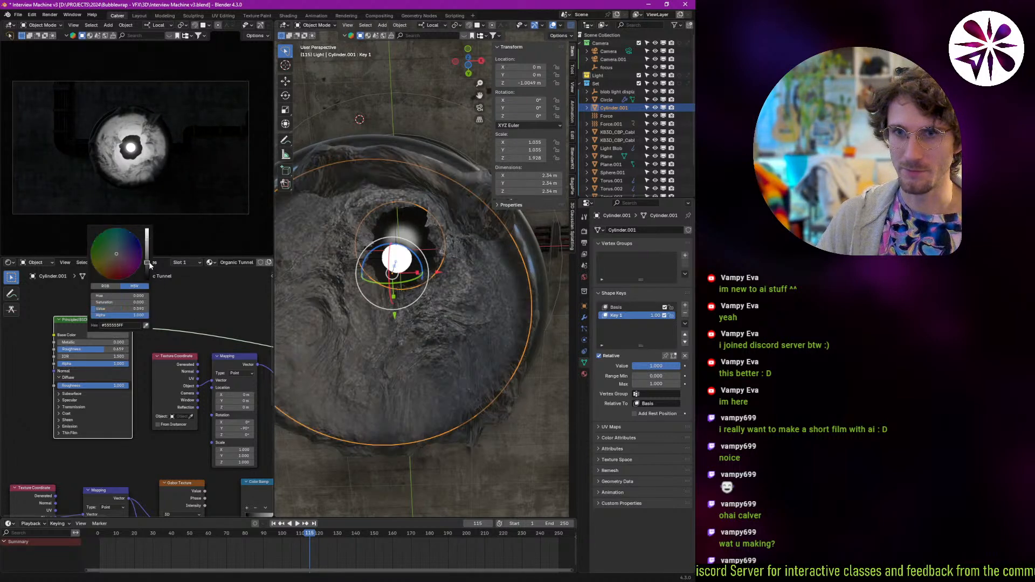
key("ctrl+space")
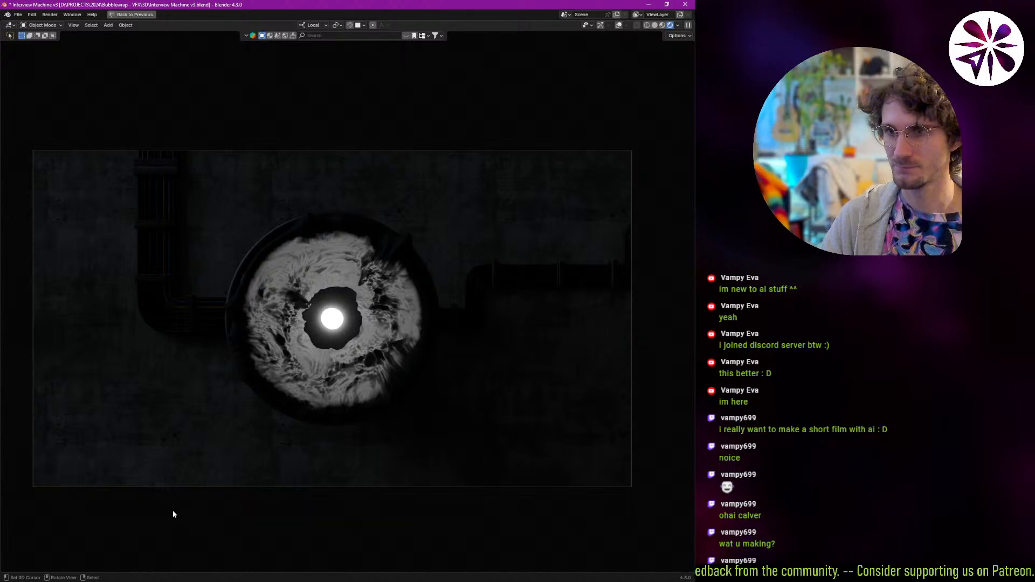
Go back to the Set Render Region state in the undo history to compare the render, and restore the dark grey base color.
key("ctrl")
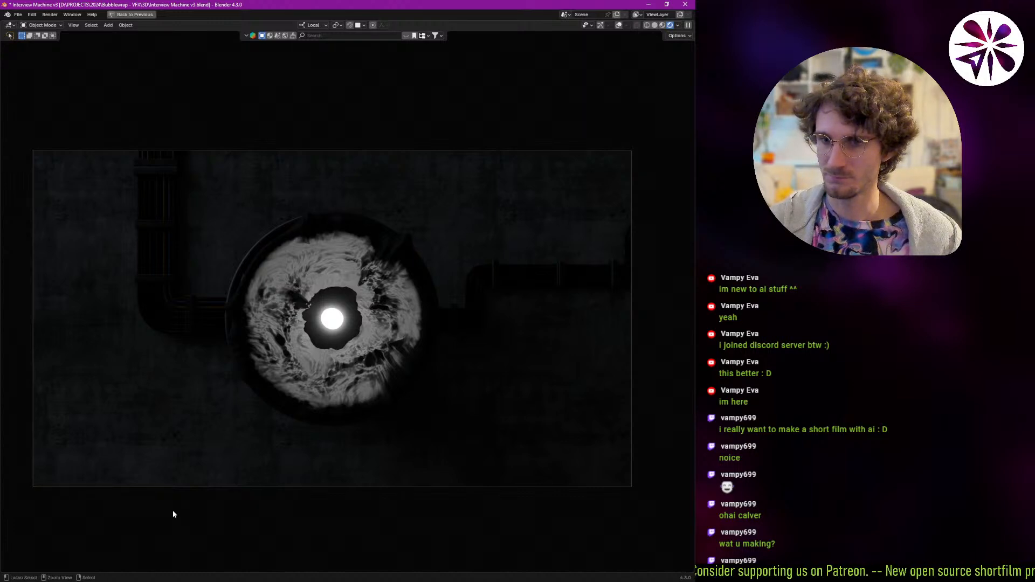
key("ctrl+alt+z")
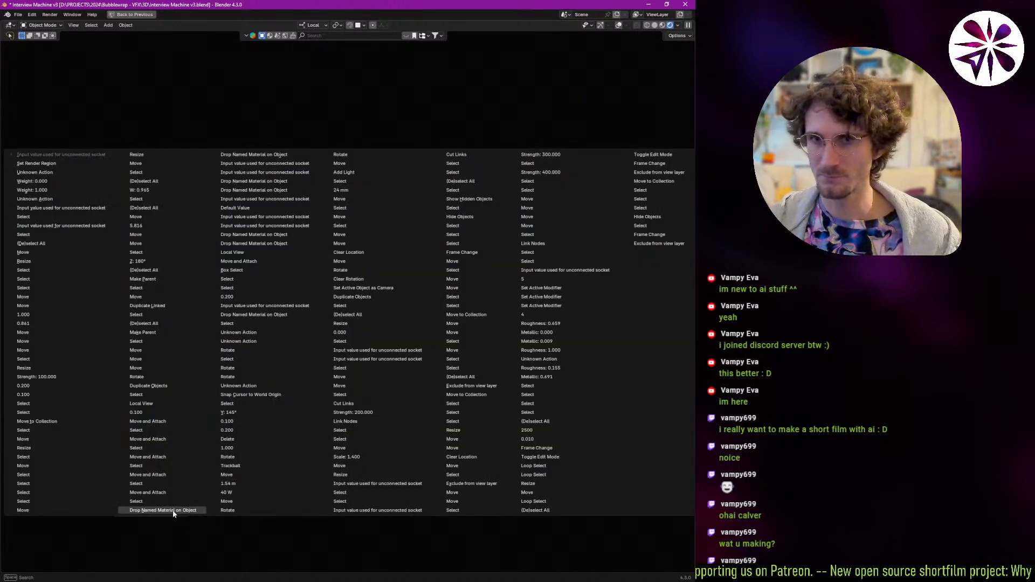
left_click(92, 163)
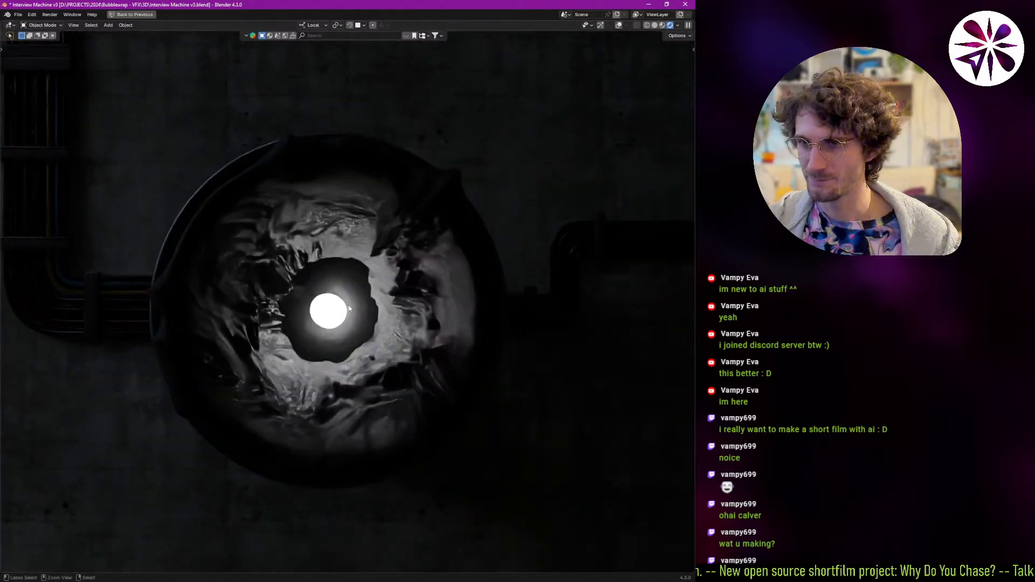
middle_click_drag(348, 309, 343, 289, "ctrl")
key("ctrl+z")
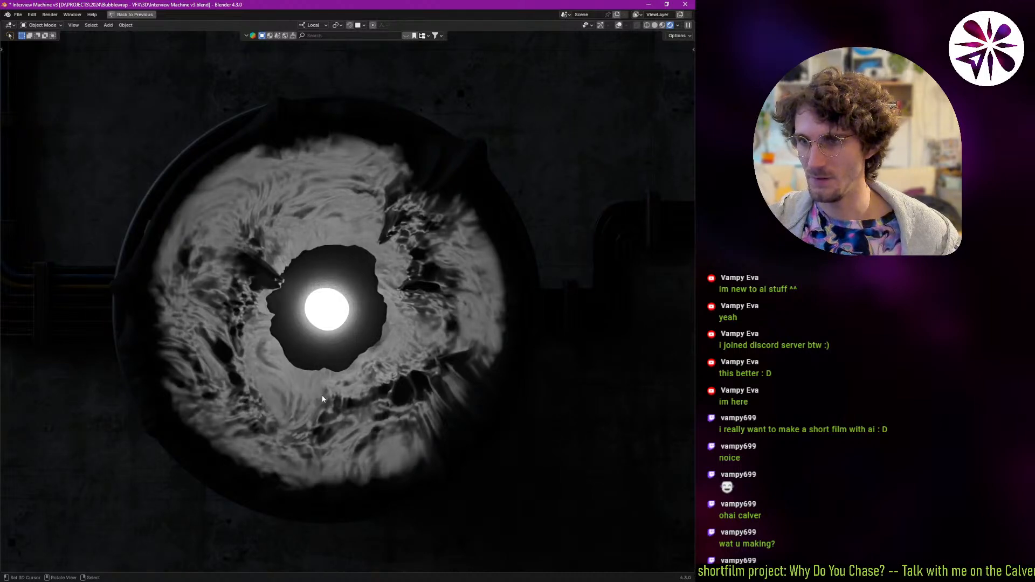
key("ctrl+space")
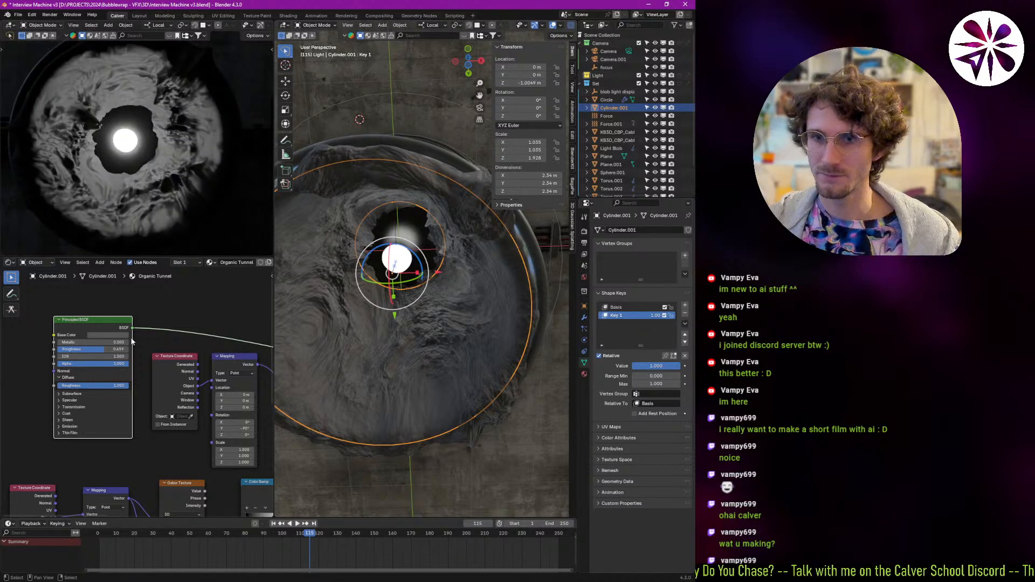
scroll(106, 349, "up", 1)
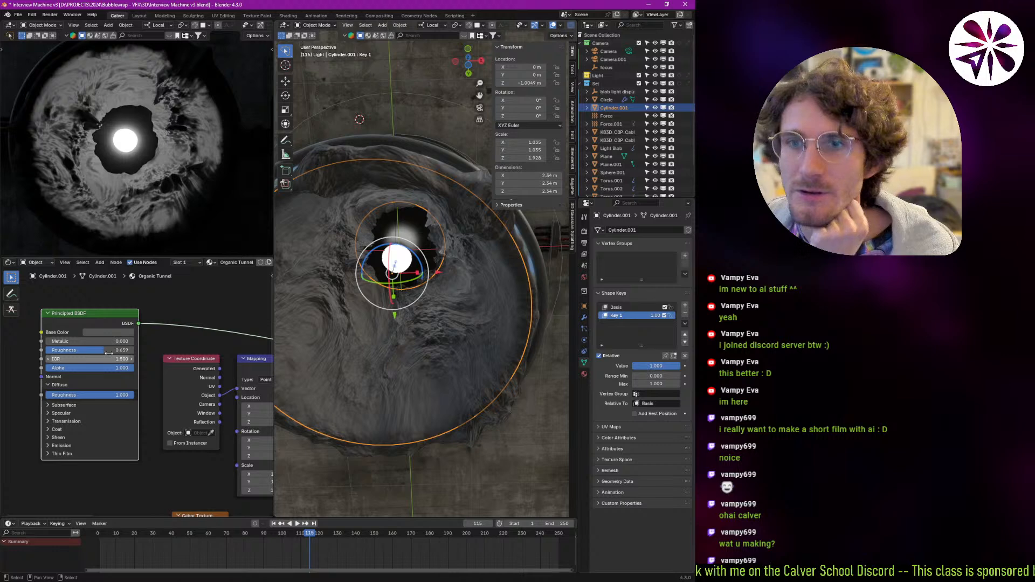
At frame 44, set the Organic Tunnel material's diffuse roughness and main roughness to 1.000.
left_click_drag(292, 555, 180, 539)
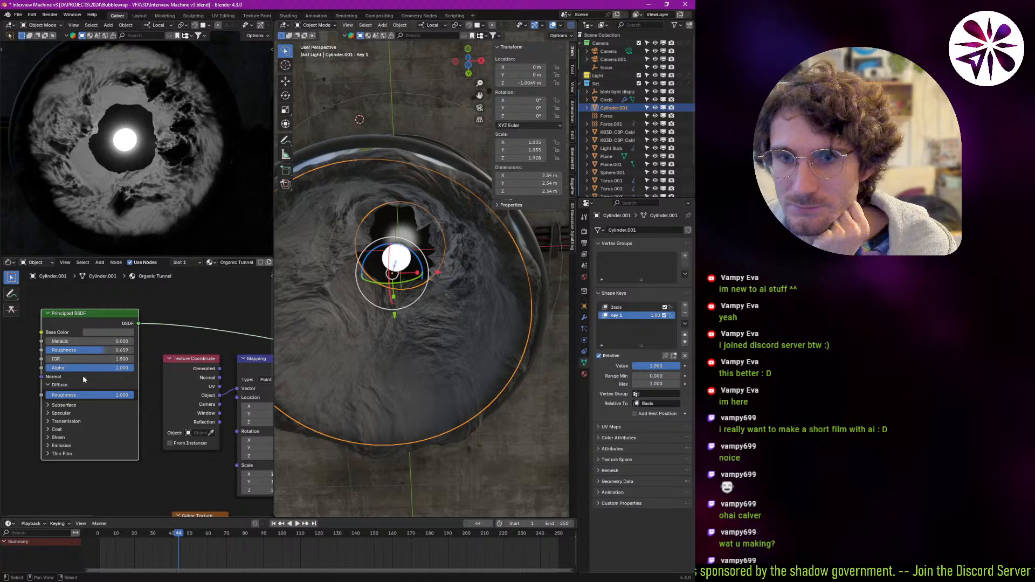
middle_click_drag(100, 377, 150, 393)
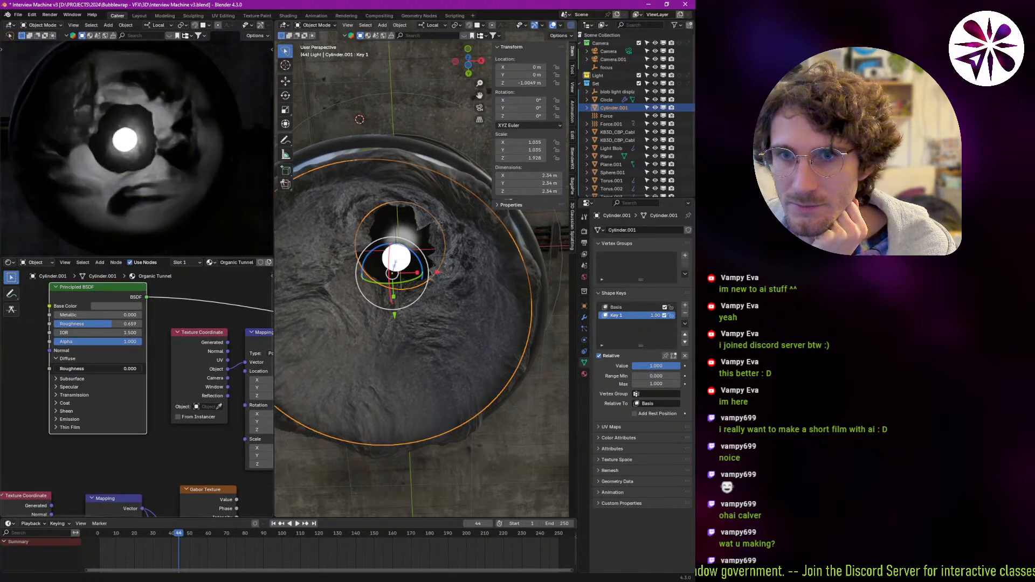
left_click_drag(98, 369, 143, 369)
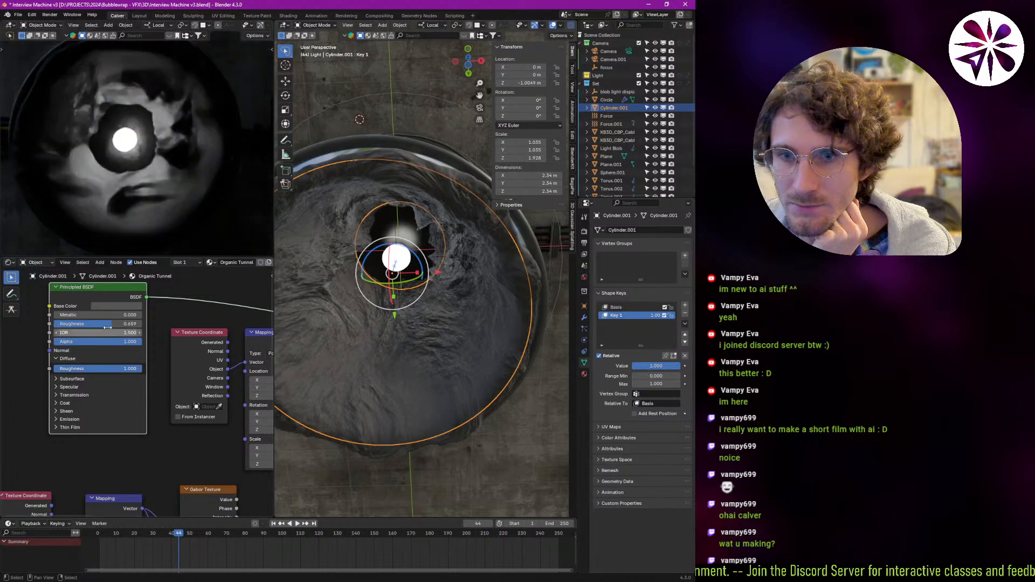
left_click_drag(106, 327, 198, 319)
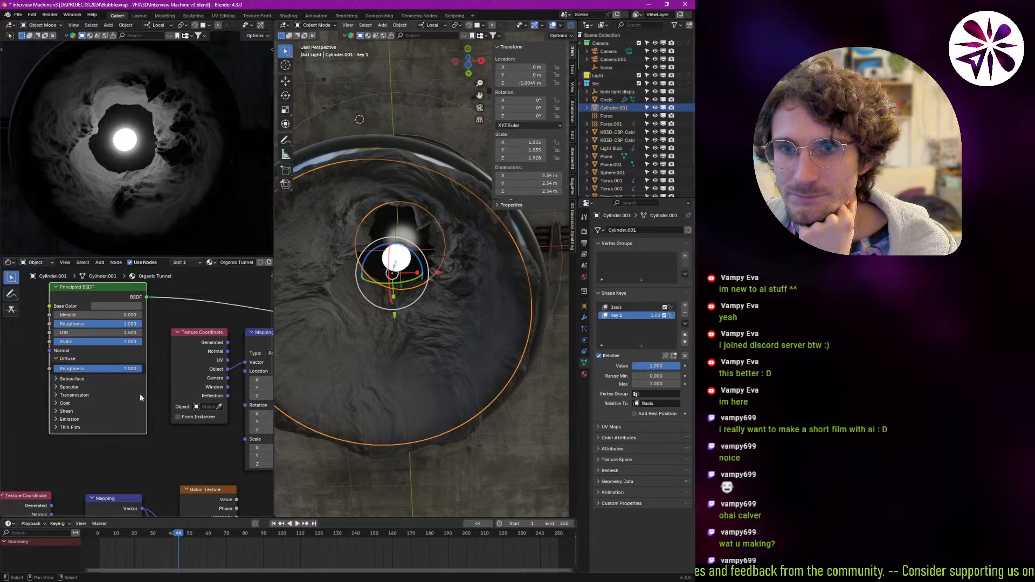
Lighten the Organic Tunnel base color to light grey and move to frame 109 to check the render.
left_click(116, 306)
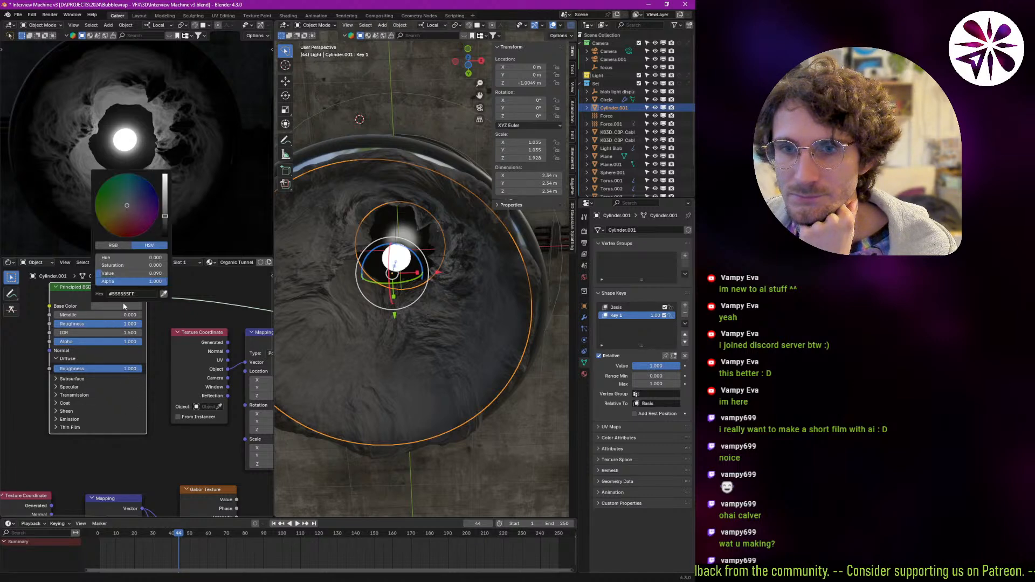
left_click(166, 202)
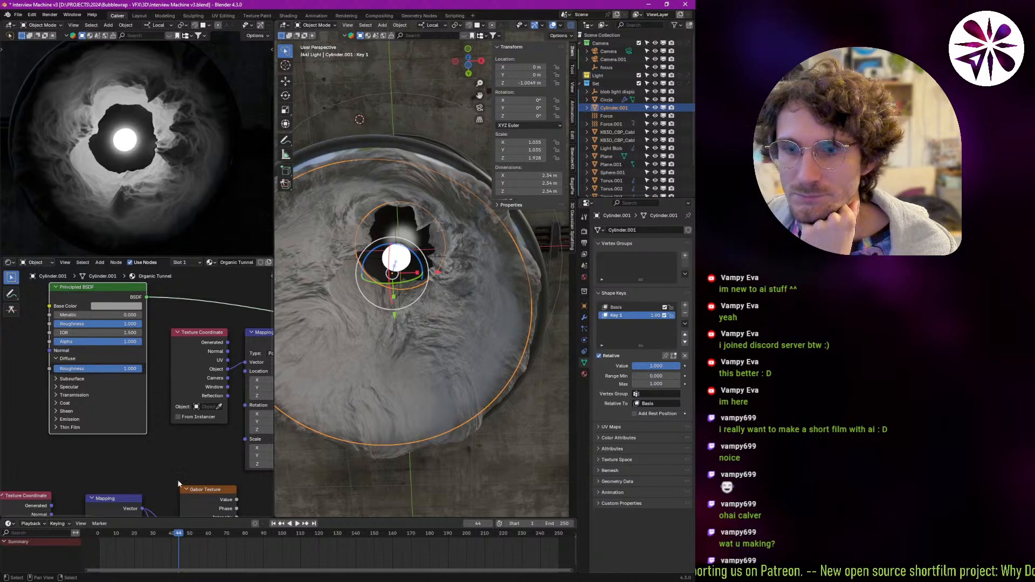
left_click(298, 539)
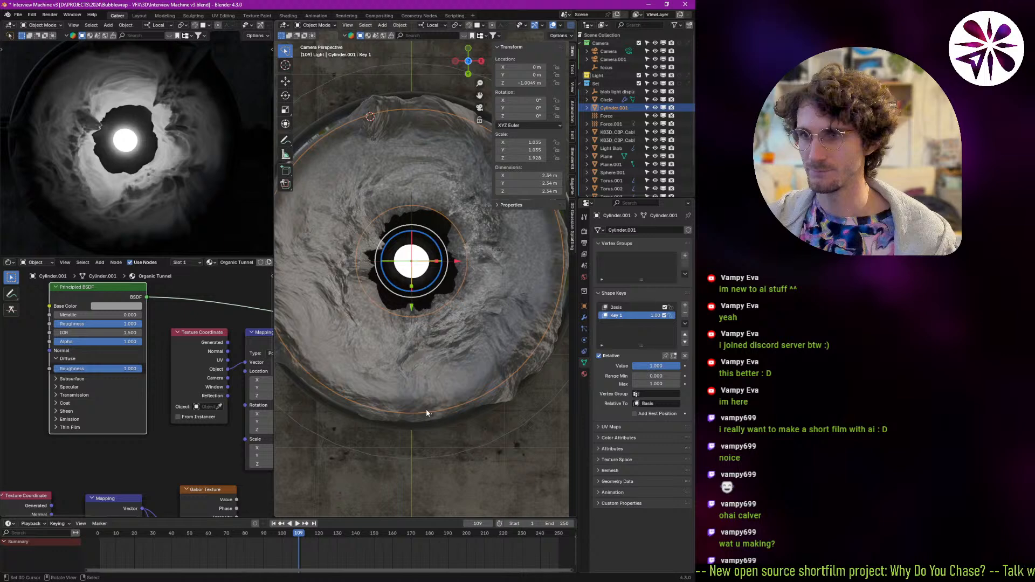
Enable scene lights and scene world in the large viewport's shading, and hide its overlays.
middle_click_drag(431, 344, 445, 369, "shift")
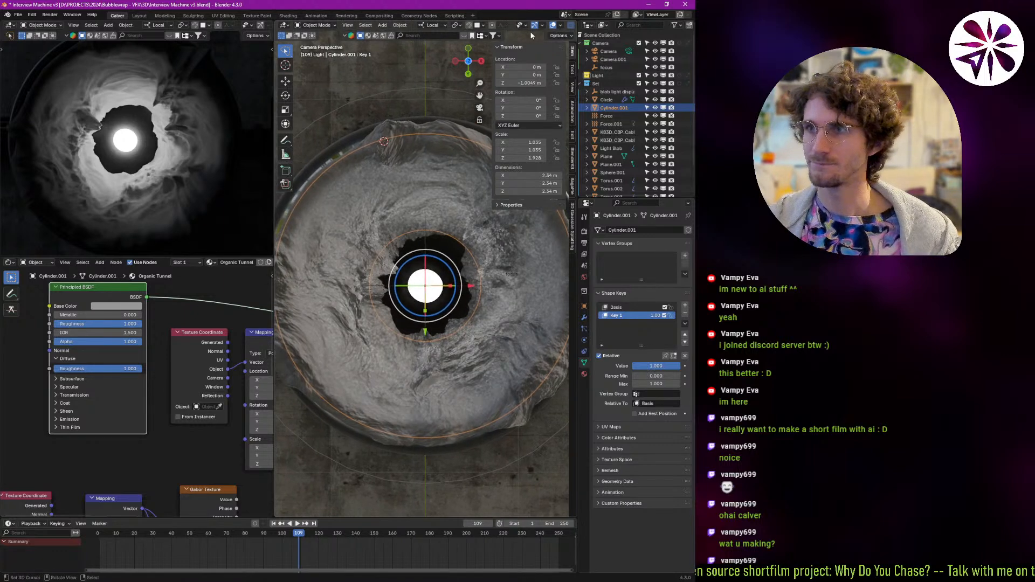
scroll(572, 27, "down", 2)
left_click(571, 26)
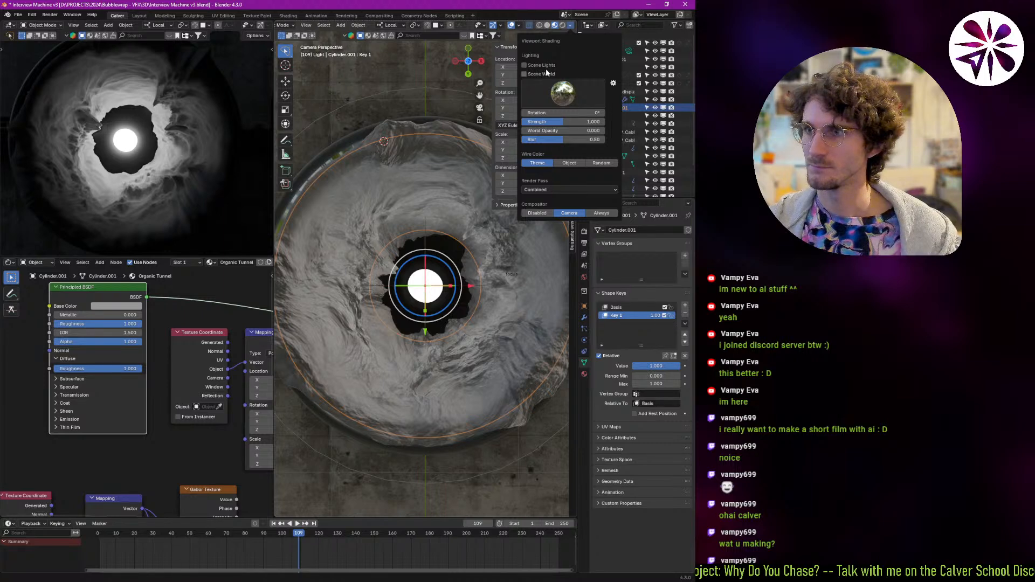
left_click_drag(546, 74, 546, 66)
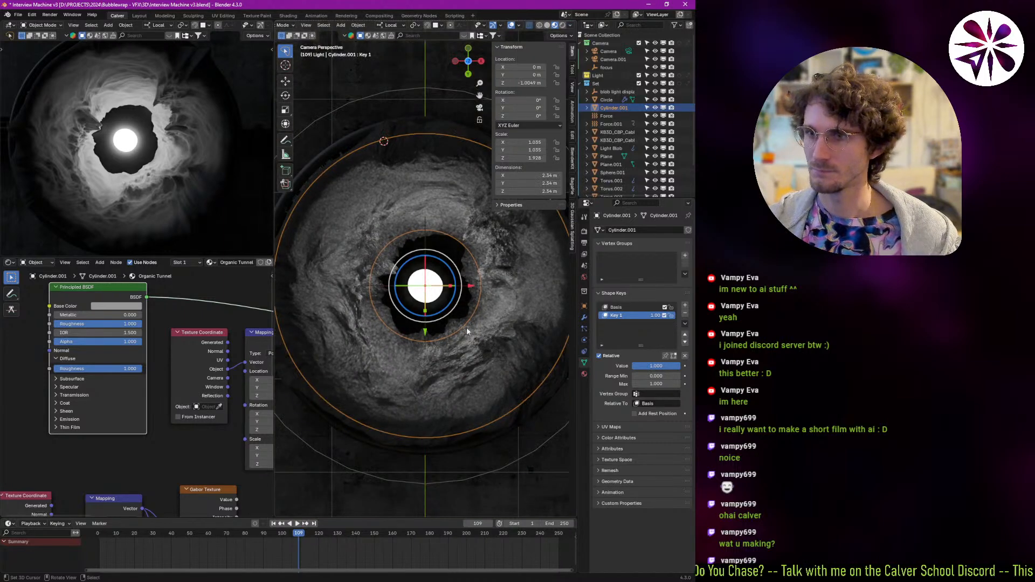
key("shift+alt+z")
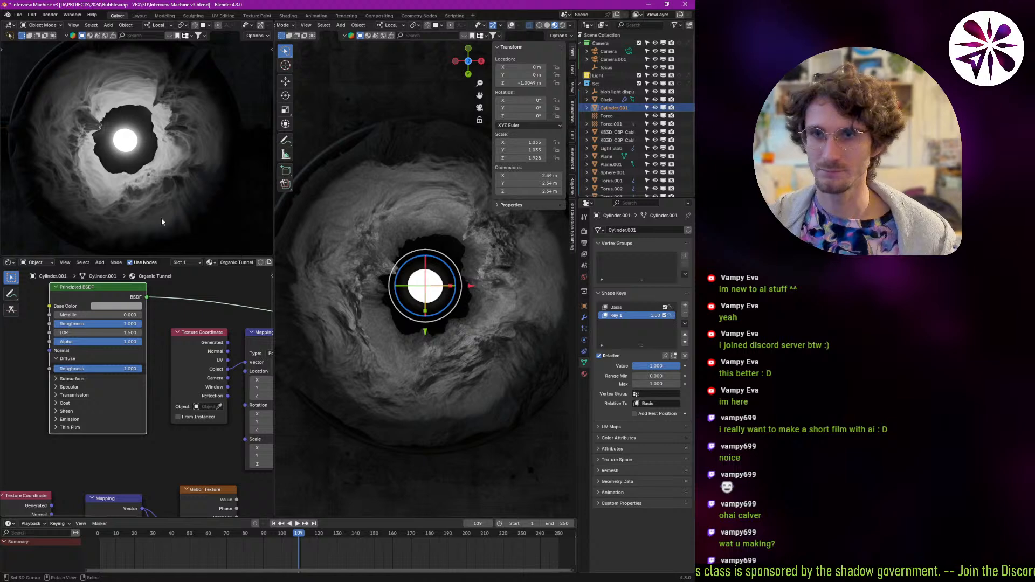
Save the file and render frame 109 from the maximized view, examining the tunnel opening up close.
key("ctrl+s")
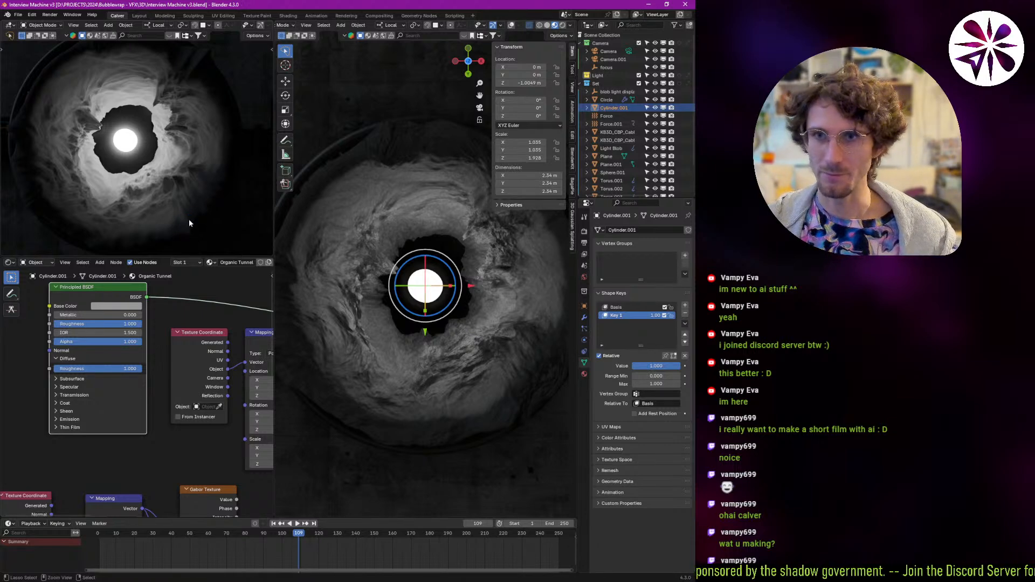
key("ctrl+space")
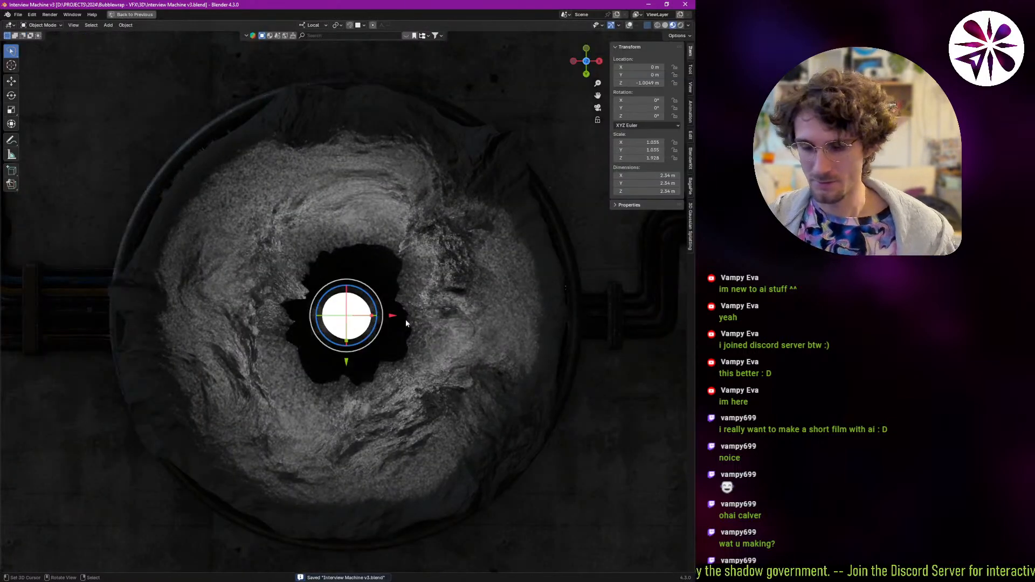
key("F12")
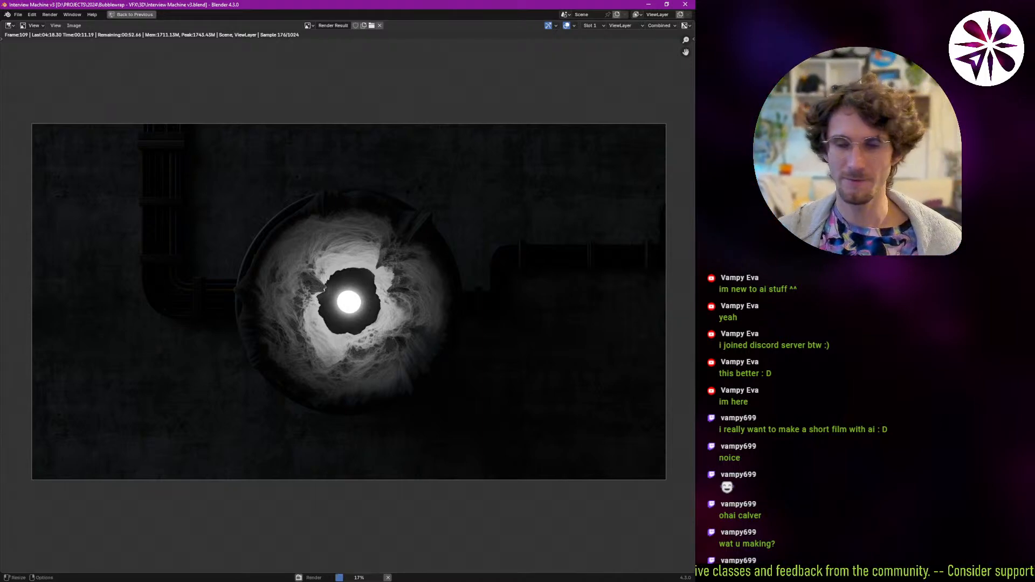
scroll(322, 322, "up", 4)
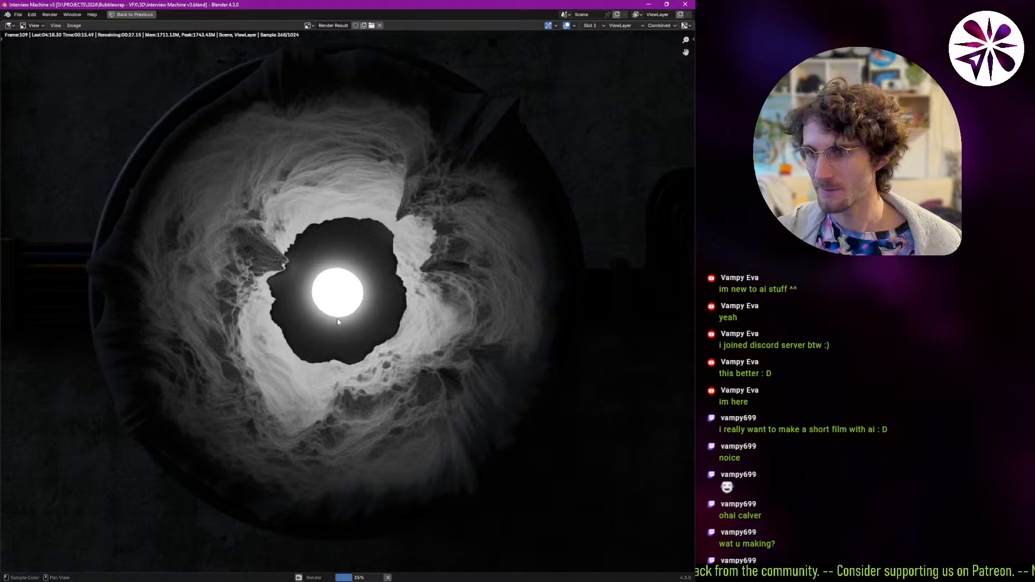
middle_click_drag(365, 317, 348, 299)
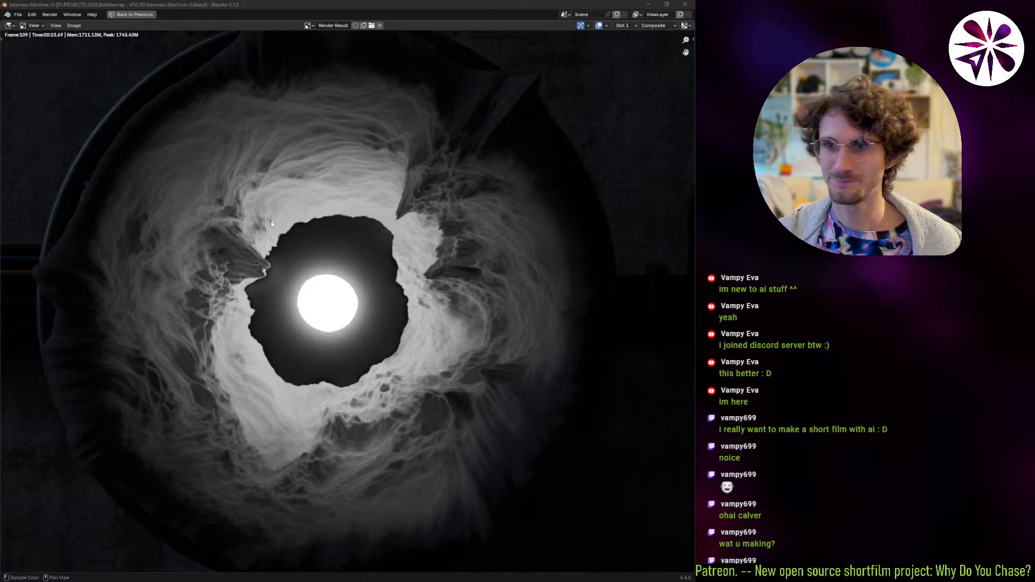
Capture a screenshot of the whole rendered frame, close the render result, and restore the multi-editor layout.
left_click(332, 5)
middle_click_drag(348, 253, 288, 329, "ctrl")
key("super+shift+s")
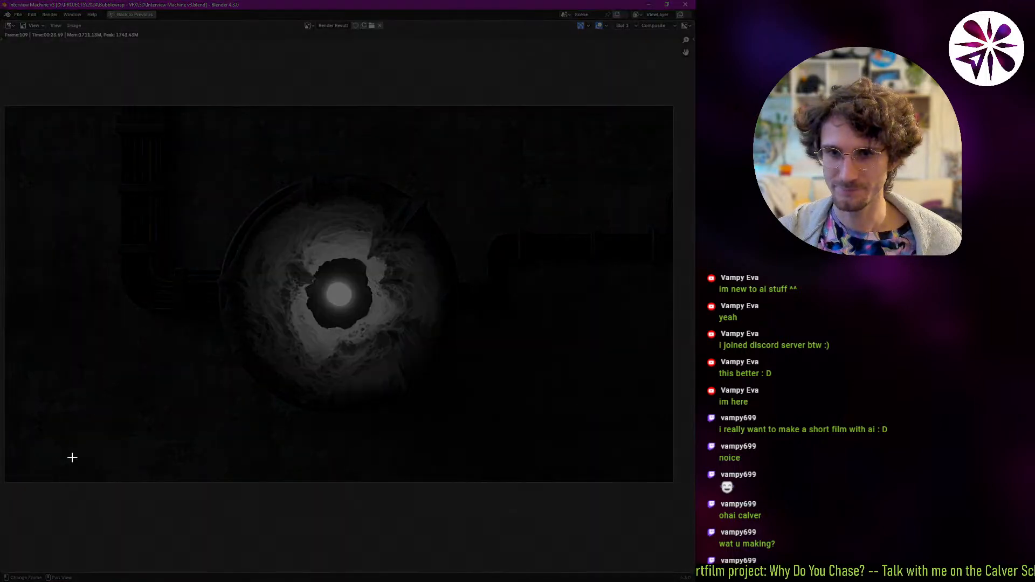
left_click_drag(7, 482, 672, 108)
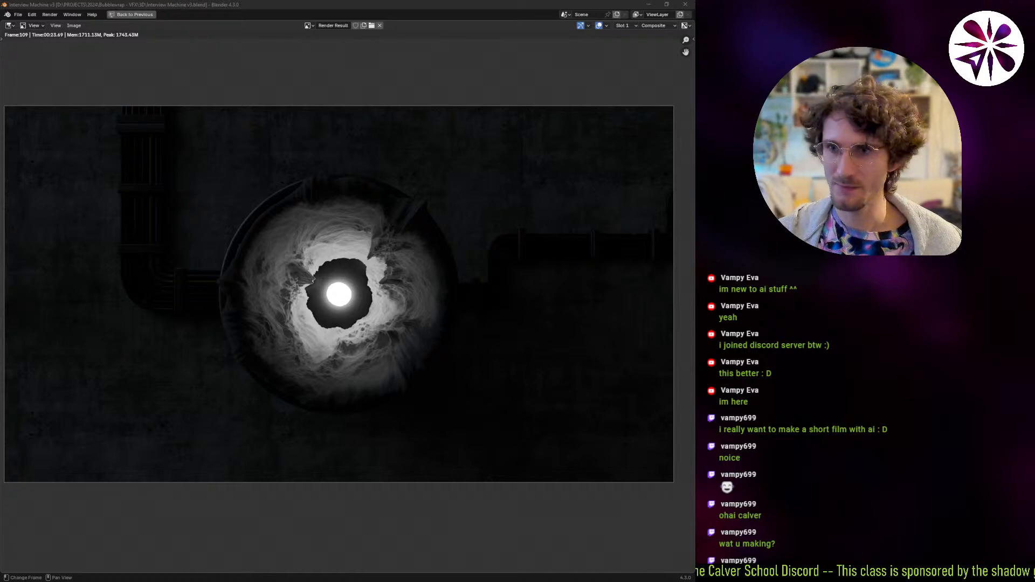
key("alt+Tab")
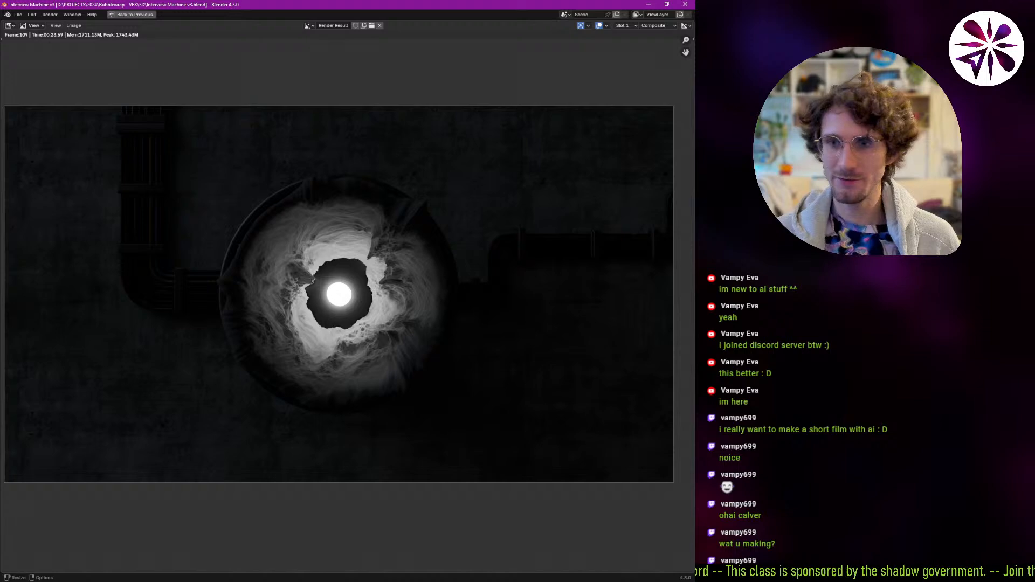
key("Escape")
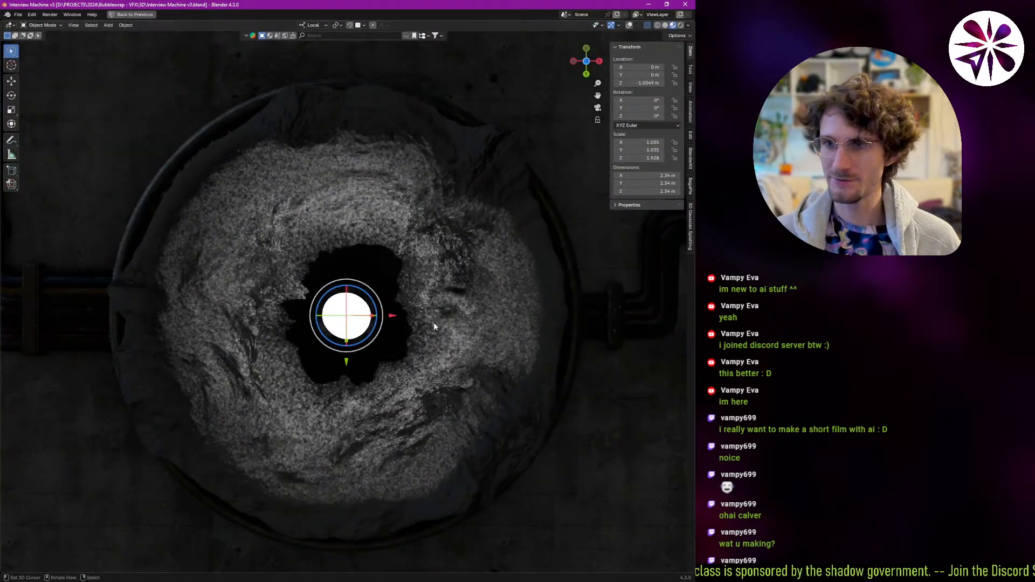
key("ctrl+space")
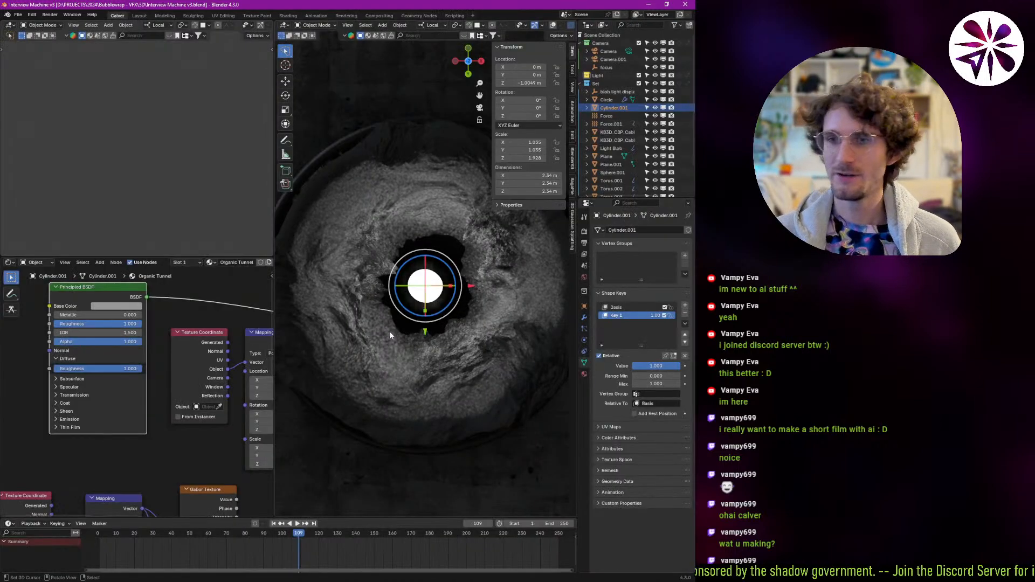
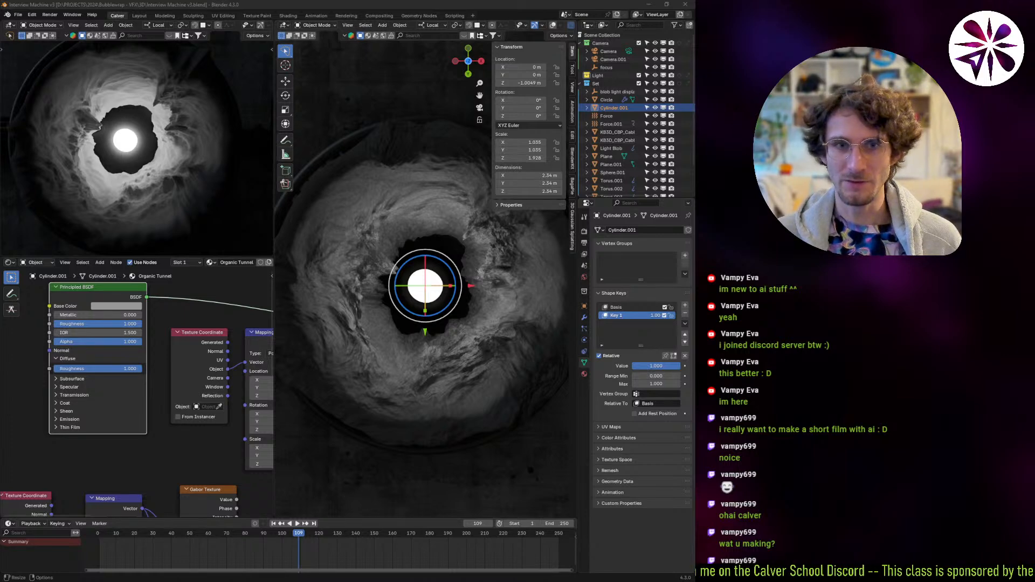
Check both cameras in the scene and rename Camera.001 as Establisher of Interview Machine.
left_click(226, 10)
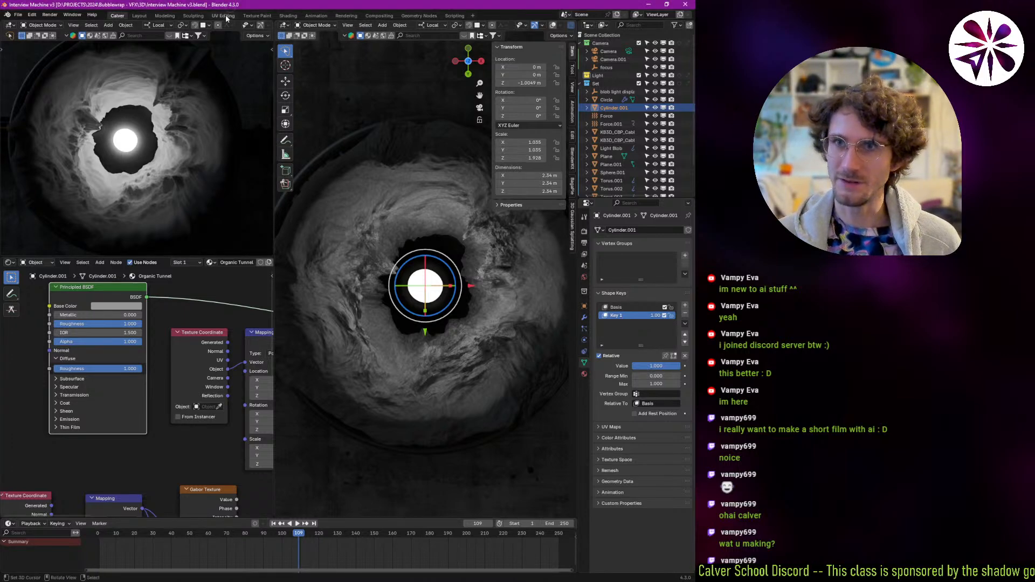
scroll(620, 81, "left", 1, "ctrl")
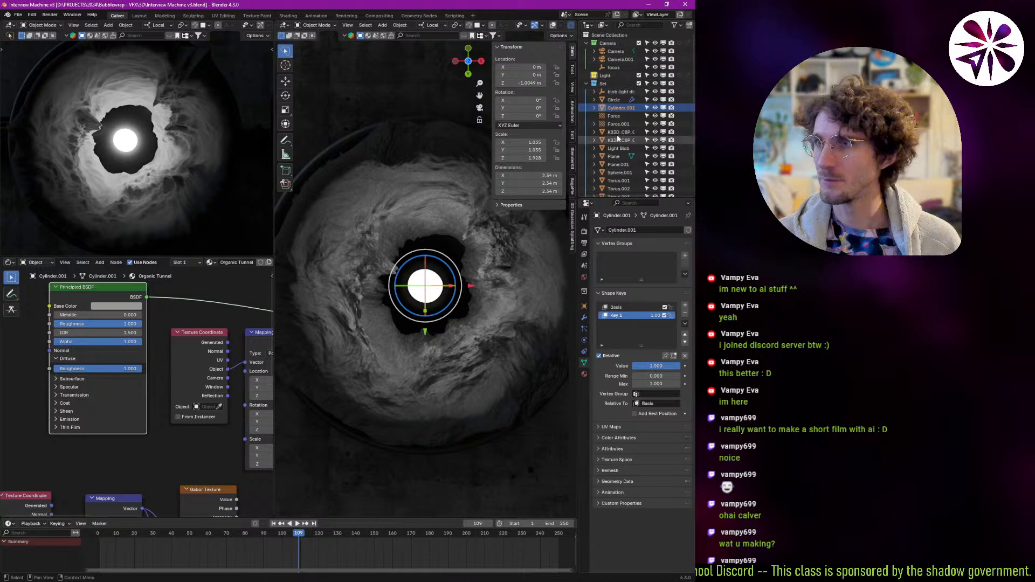
left_click(619, 53)
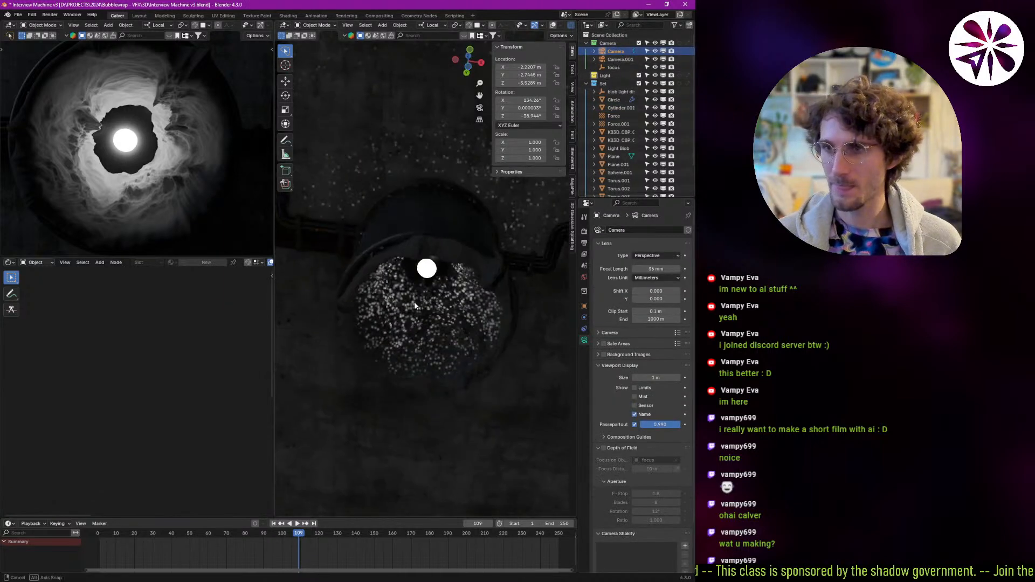
key("ctrl+KP_0")
middle_click_drag(421, 331, 500, 271)
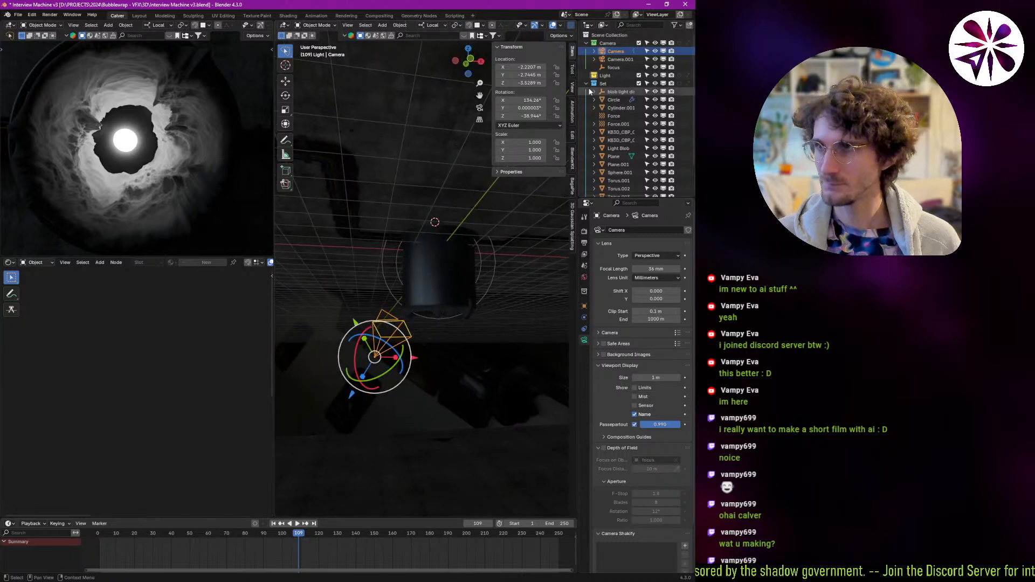
left_click(615, 60)
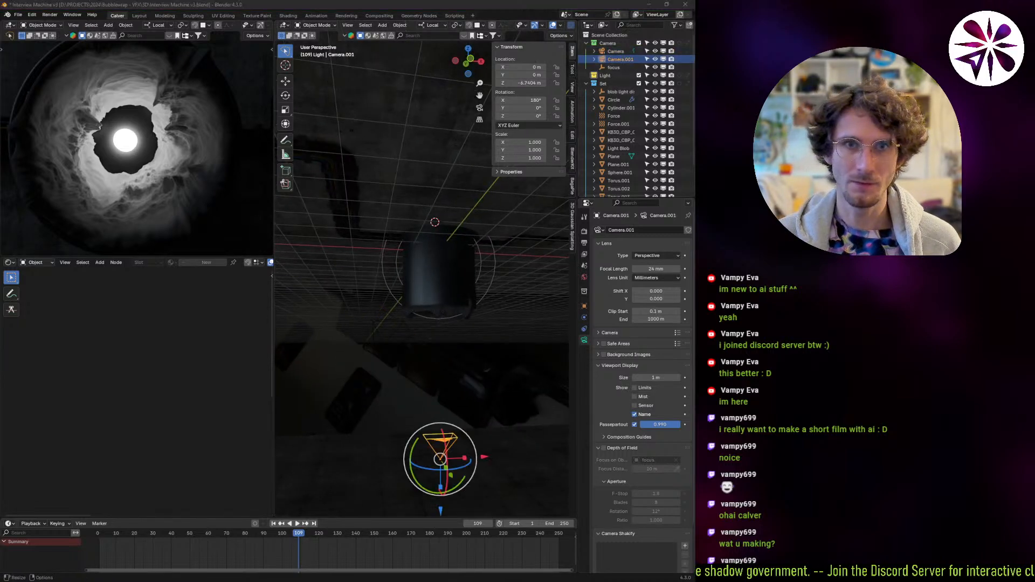
double_click(620, 59)
type("Establisher of Interview Machine")
key("Return")
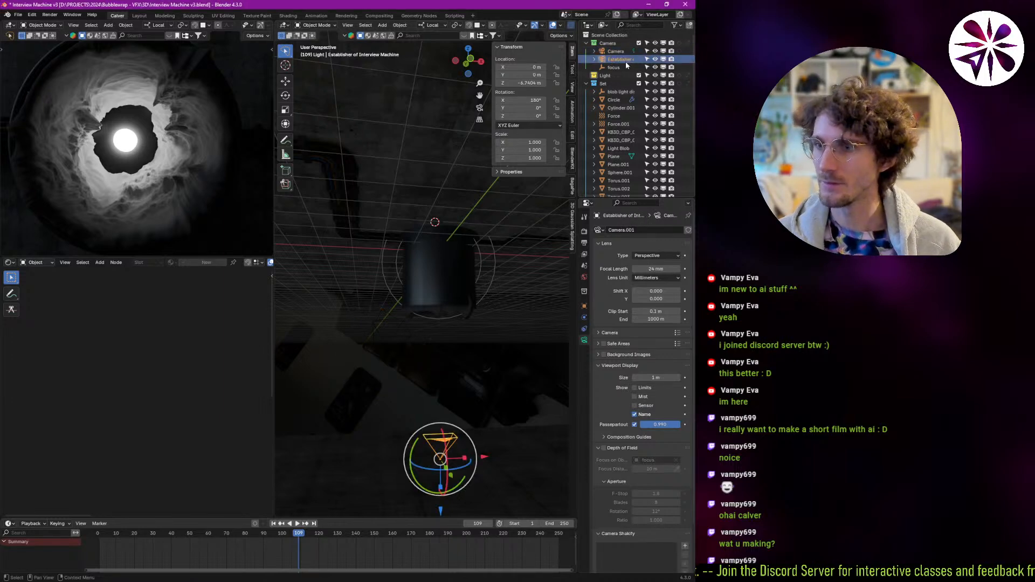
Show the whole camera frame in the rendered preview and return the timeline to frame 1.
scroll(190, 186, "down", 5)
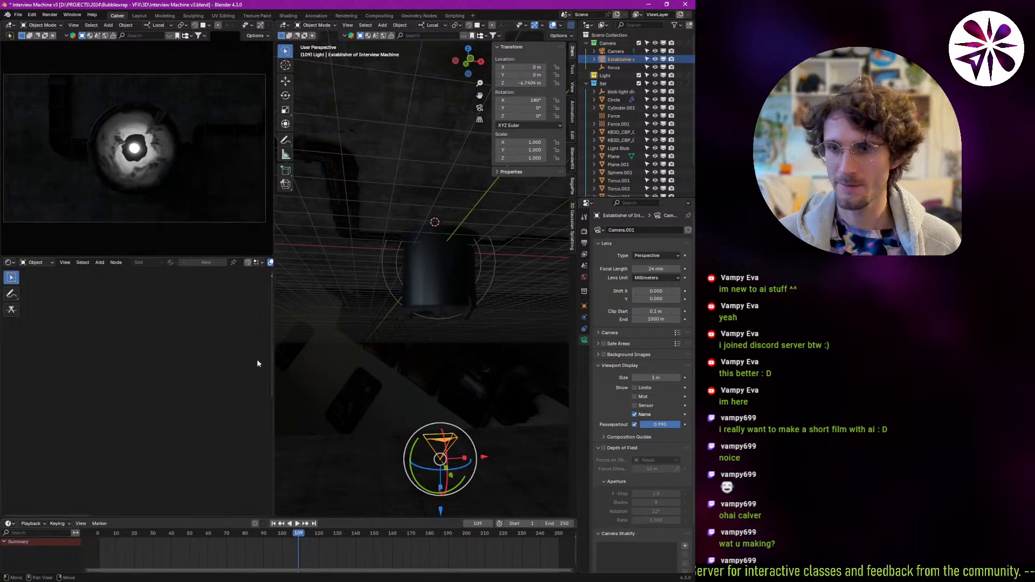
key("shift+Left")
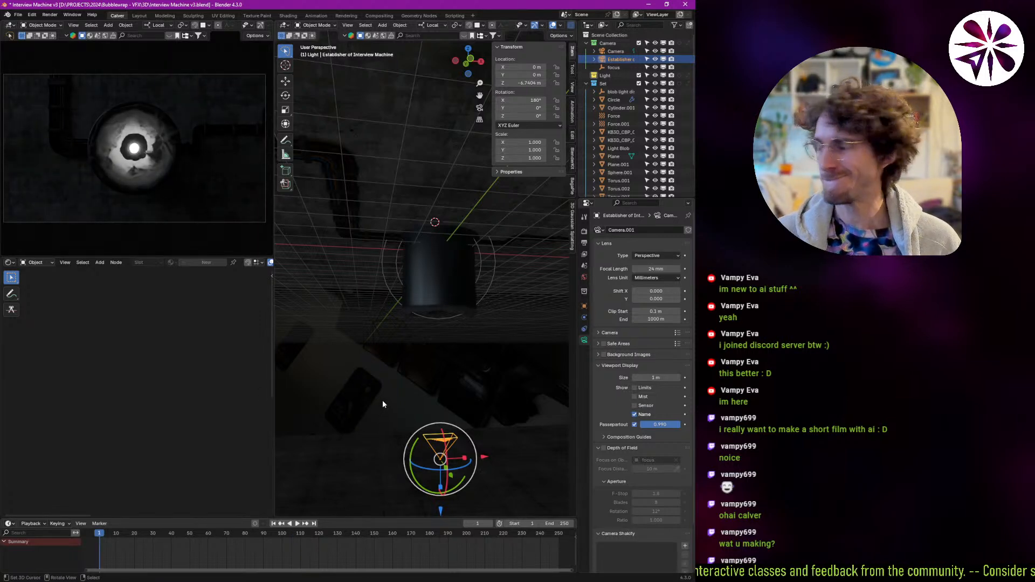
key("g")
key("z")
key("z")
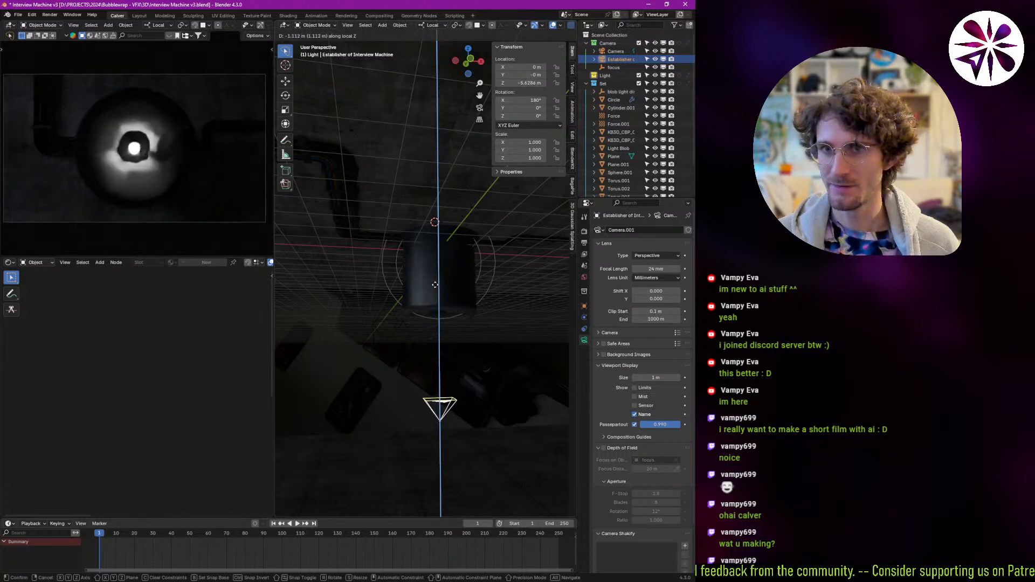
left_click(438, 327)
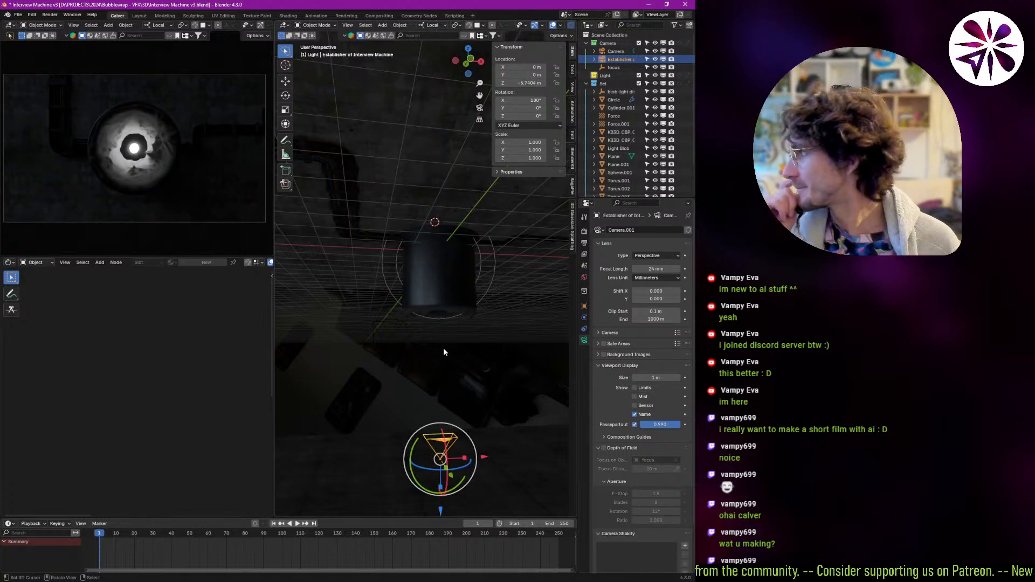
key("r")
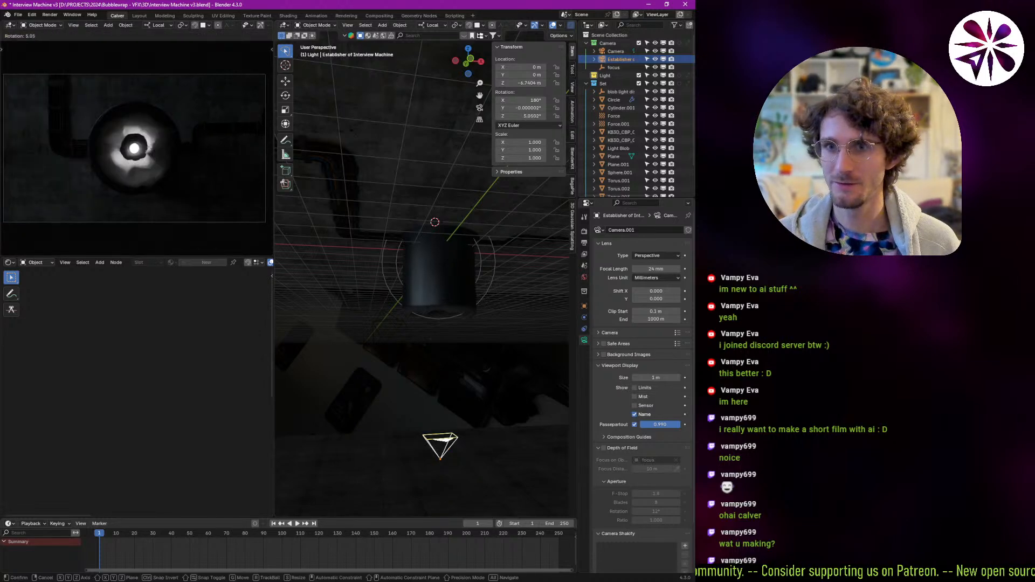
key("Escape")
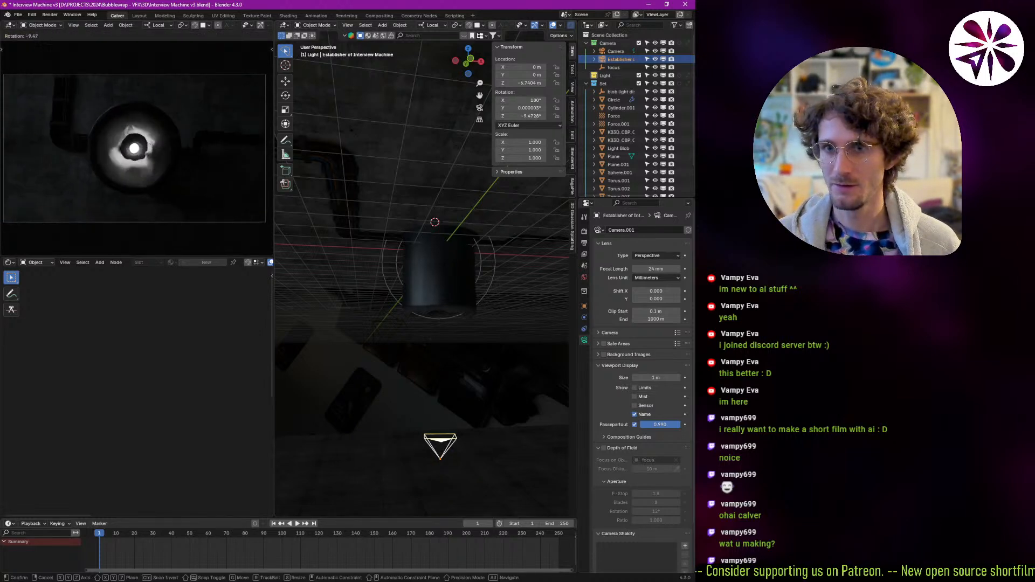
key("g")
key("z")
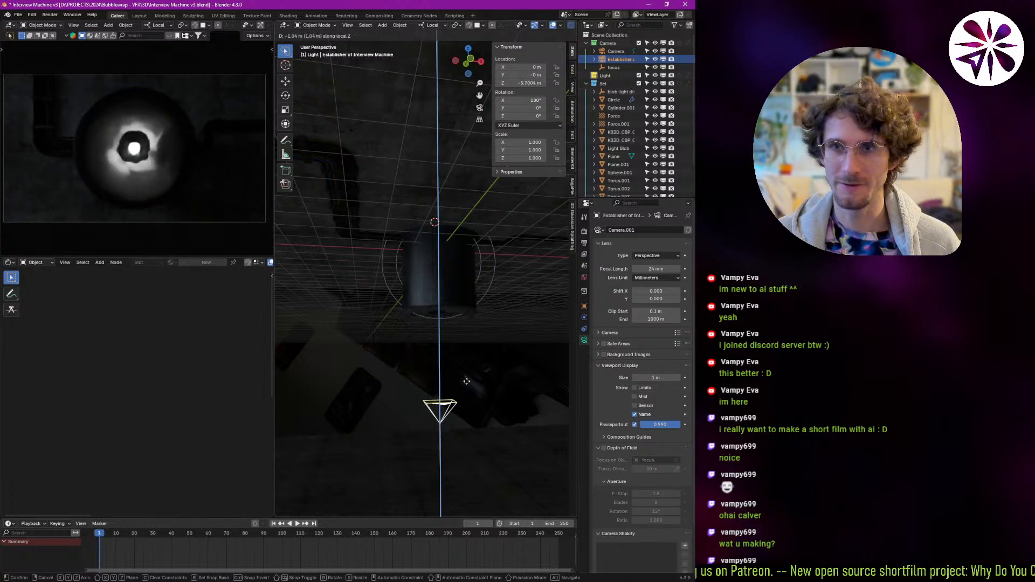
left_click(452, 406)
key("g")
key("z")
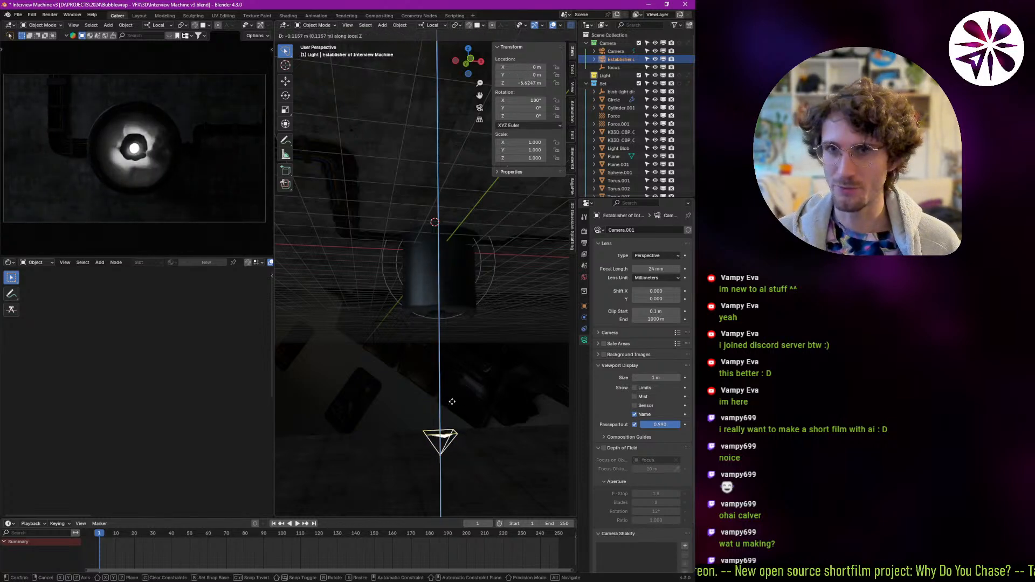
left_click(451, 396)
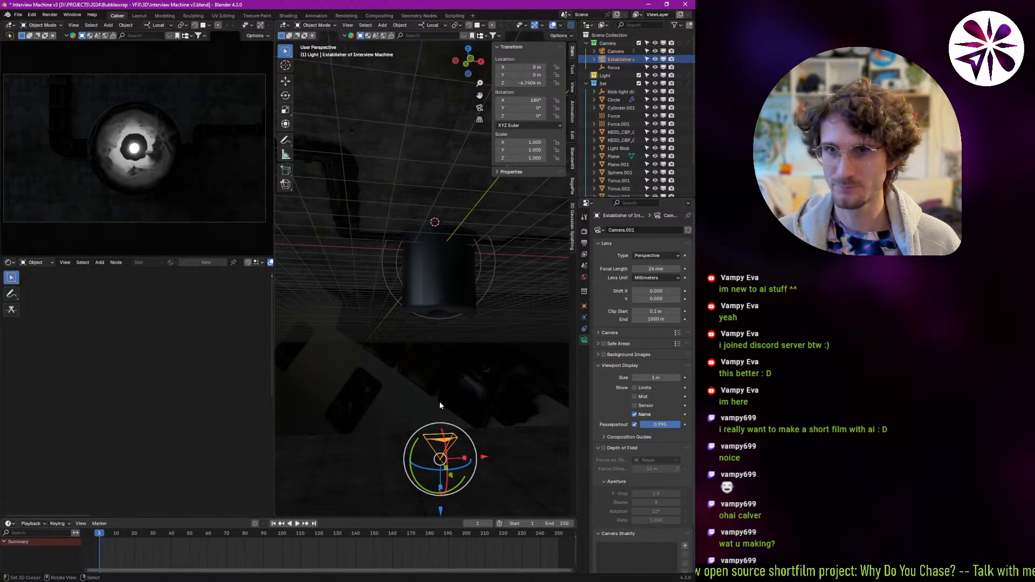
Rotate the establishing camera to about -2.48° on Z and keyframe its location, rotation and scale at frame 1.
key("r")
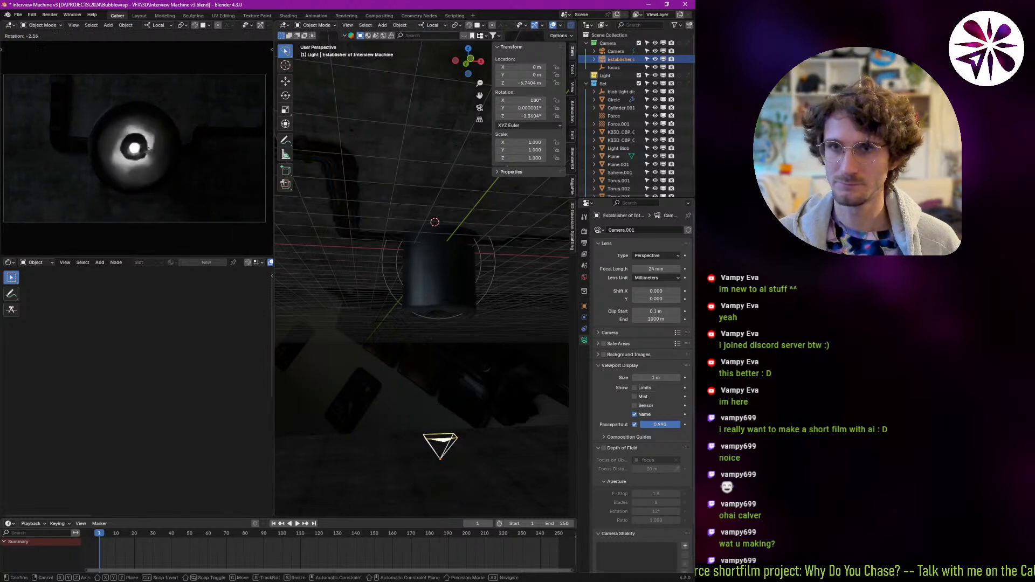
left_click(235, 221)
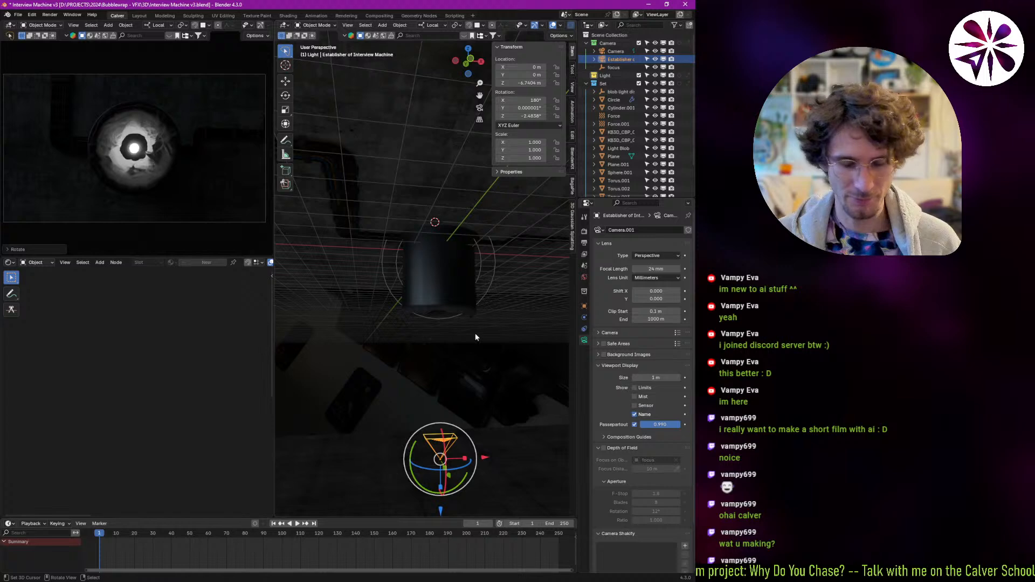
key("i")
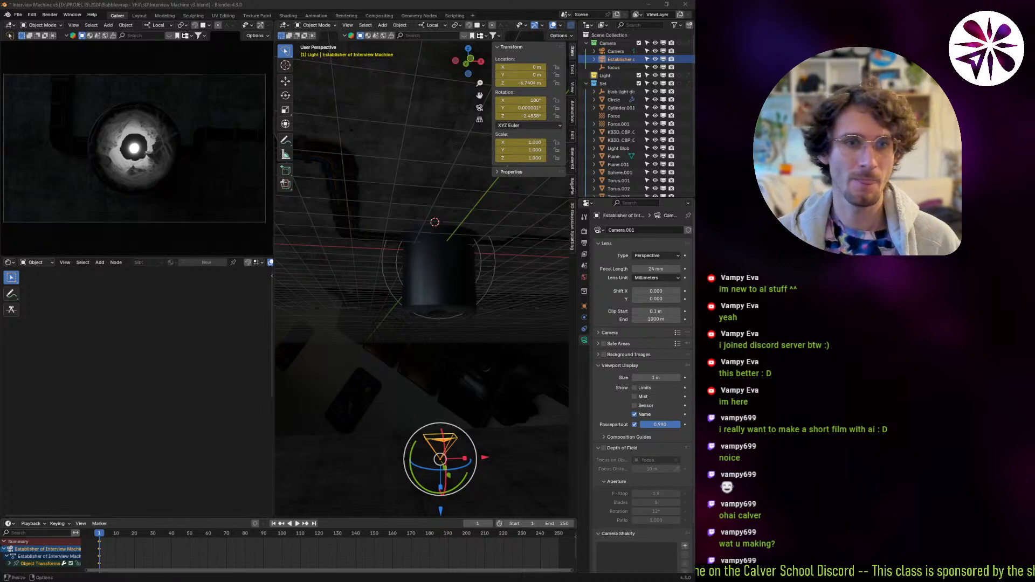
left_click(584, 242)
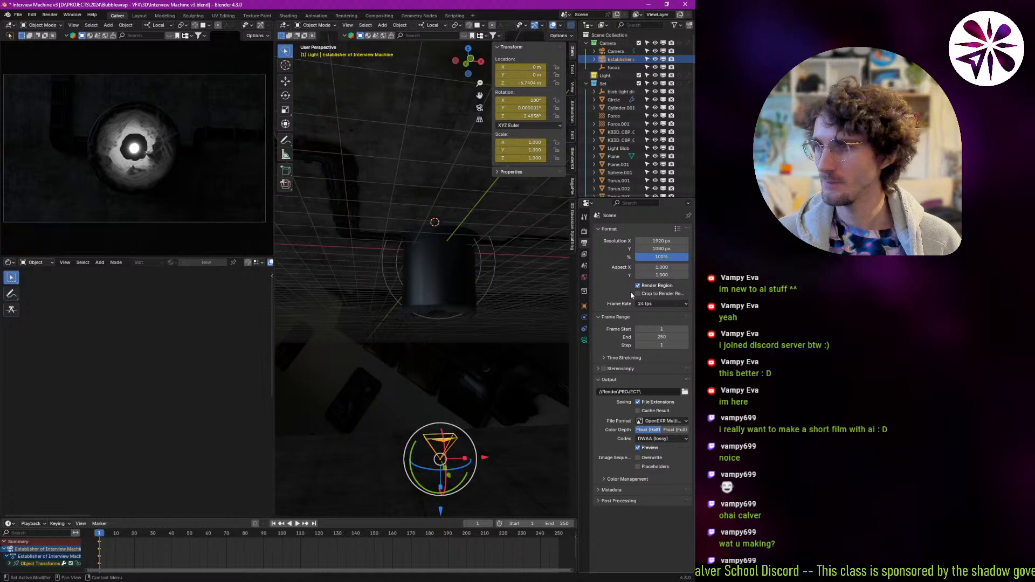
left_click(584, 232)
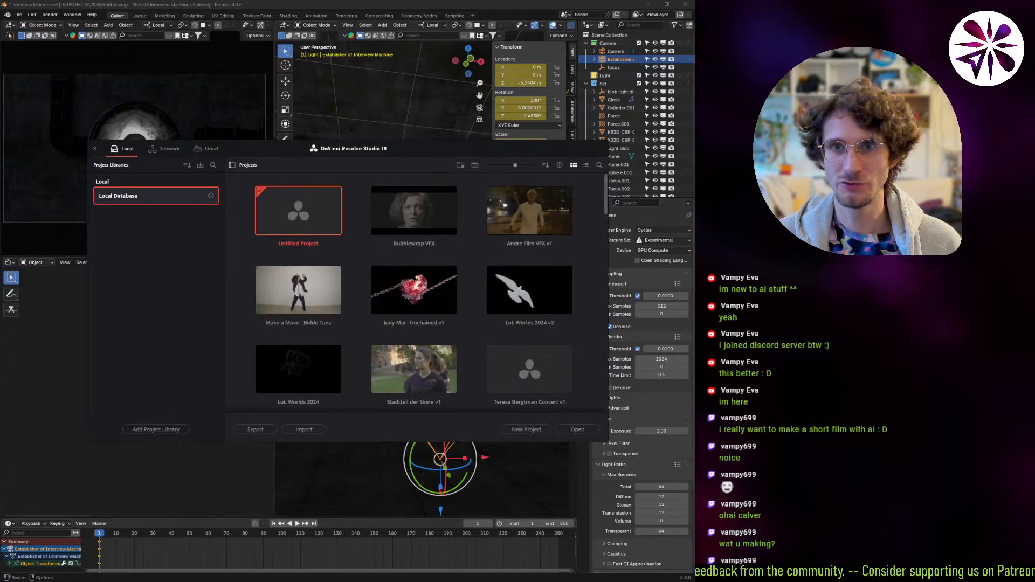
Switch to DaVinci Resolve, open the Bubblewrap VFX project and go to the start of the first Video 2 clip.
double_click(417, 219)
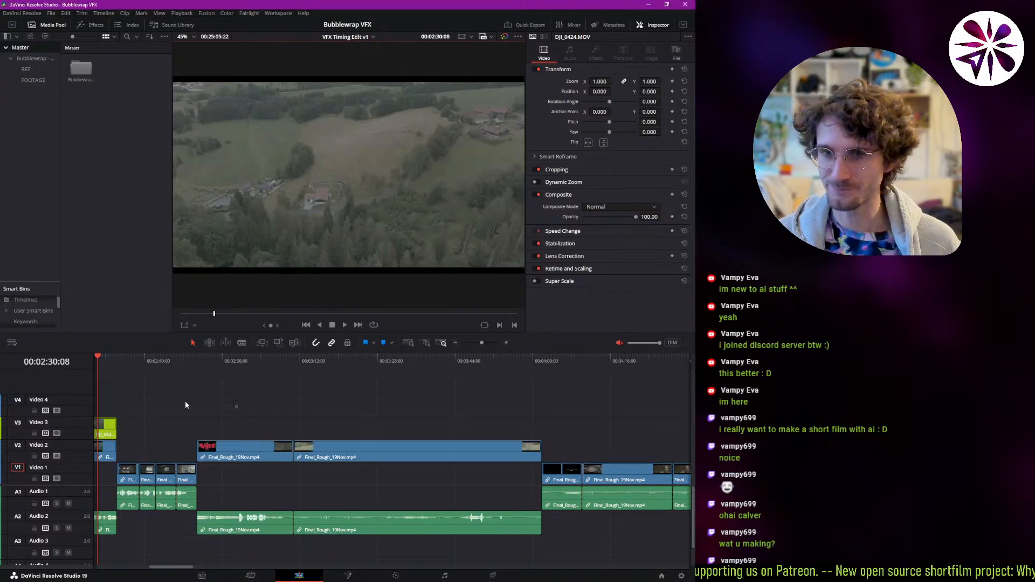
middle_click_drag(186, 400, 326, 395)
left_click(401, 342)
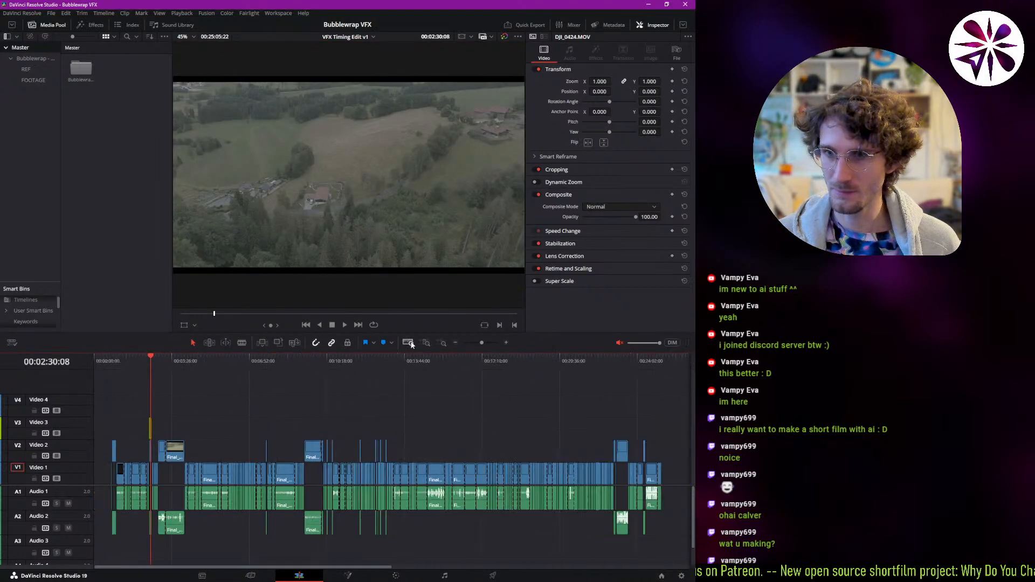
left_click_drag(153, 374, 112, 367)
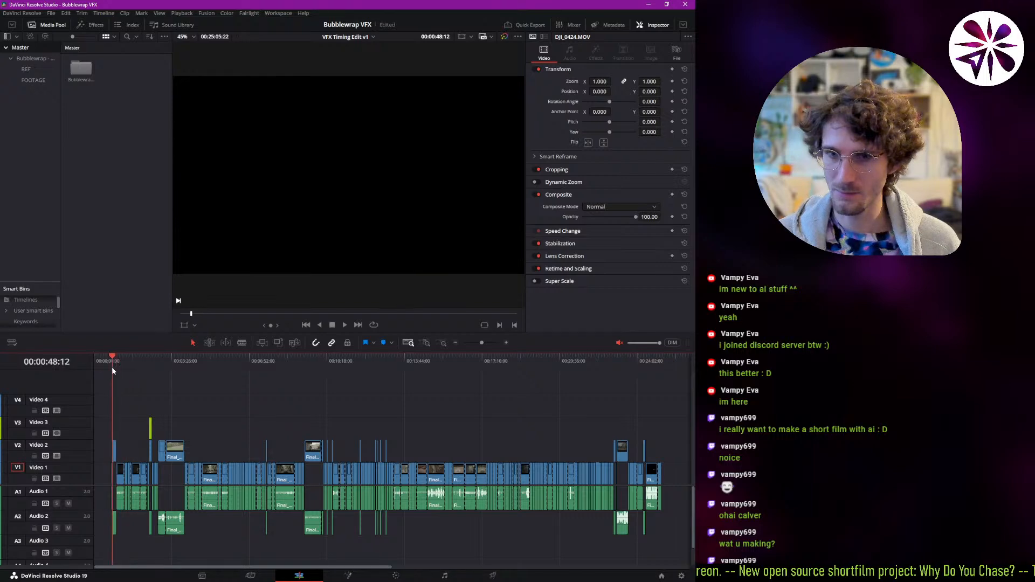
Play the first Video 2 clip up close and check its duration at the clip's end edge.
left_click(441, 343)
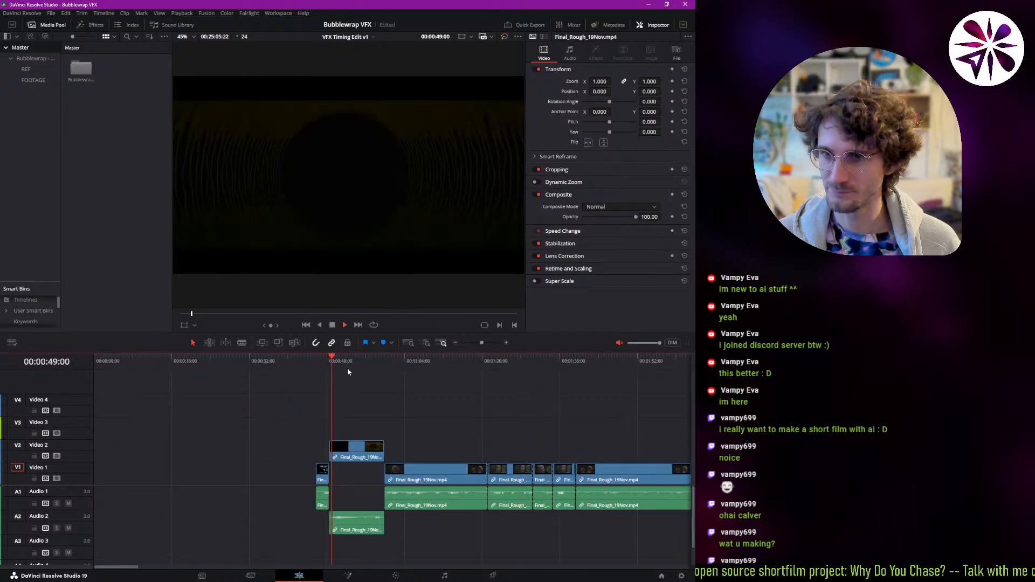
left_click(383, 449)
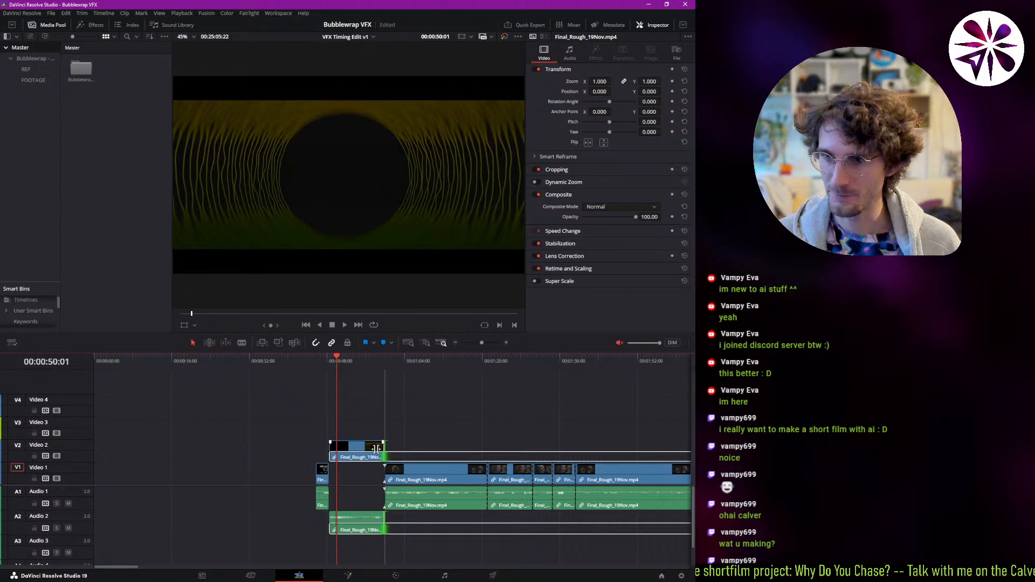
mouse_move(365, 450)
left_mouse_down()
mouse_move(347, 450)
mouse_move(381, 456)
left_mouse_up()
key("space")
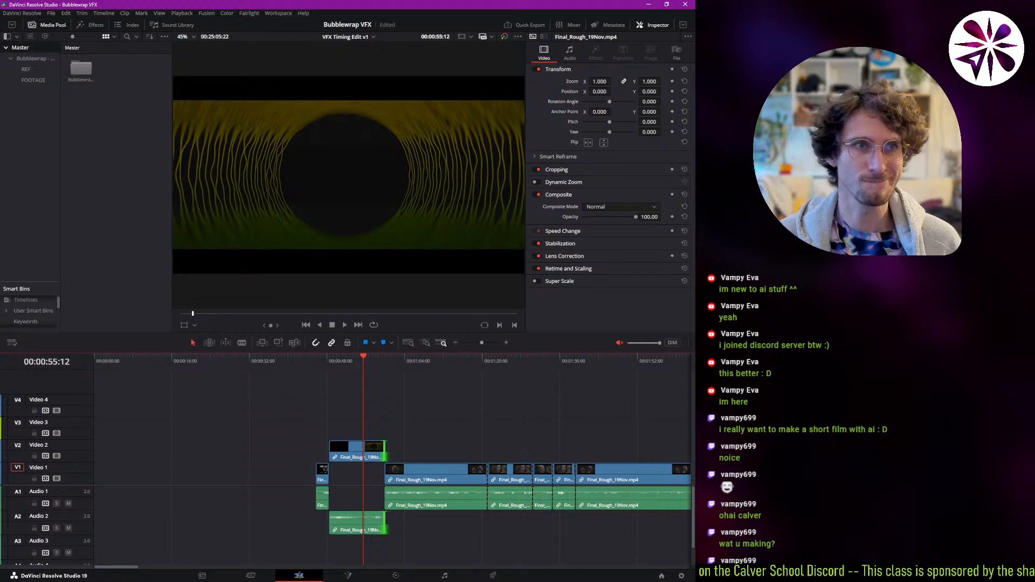
Switch back to Blender and set the scene's end frame to 13*24.
key("alt+Tab")
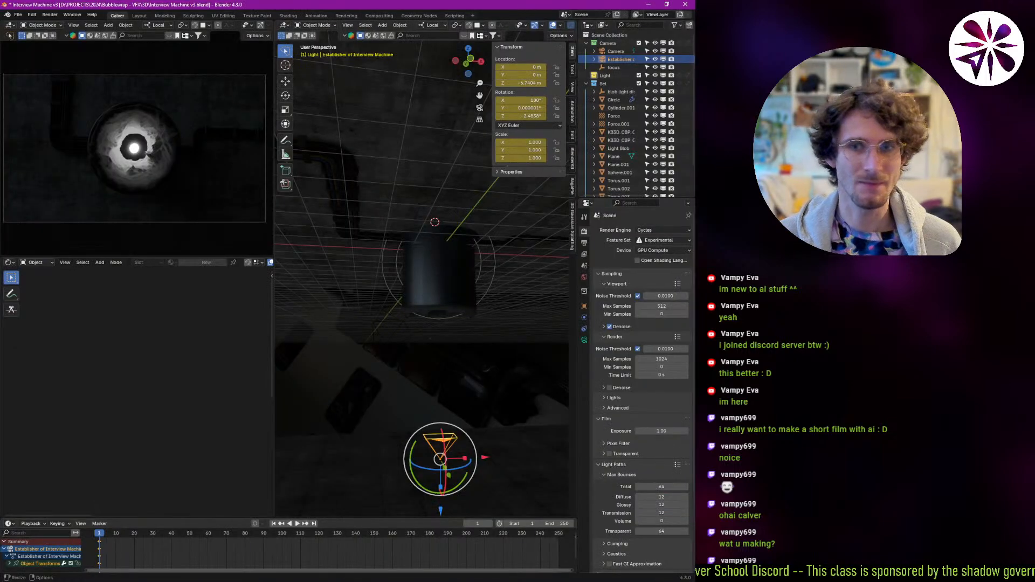
left_click(562, 524)
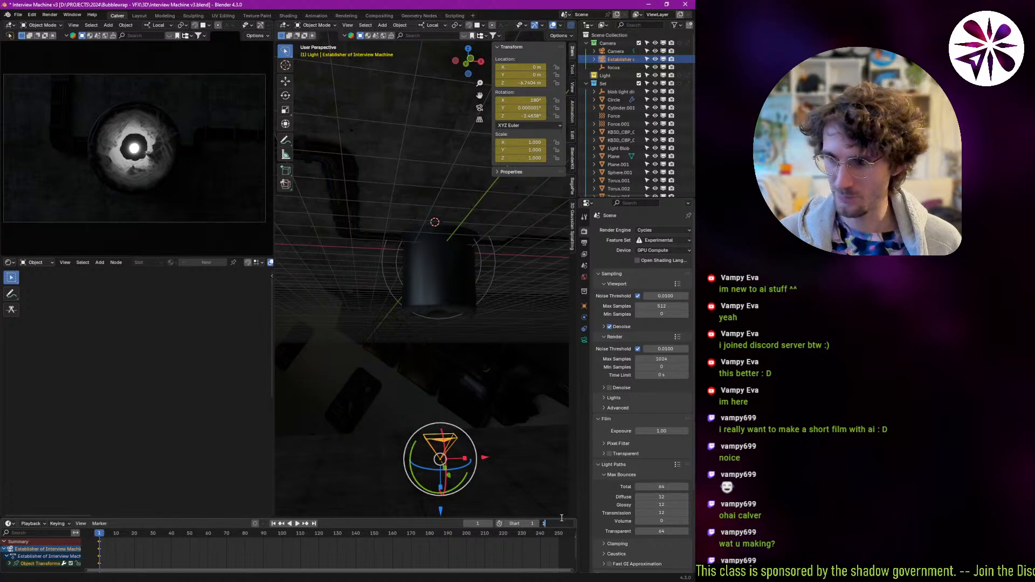
type("13*2")
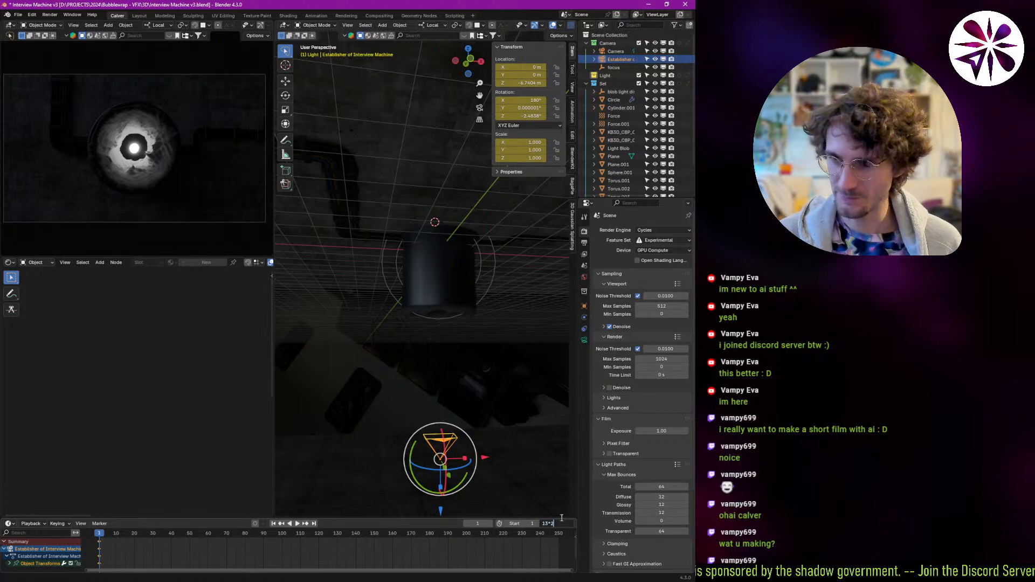
type("4")
key("Return")
Check the project settings in DaVinci Resolve, close them and return to Blender.
key("alt+Tab")
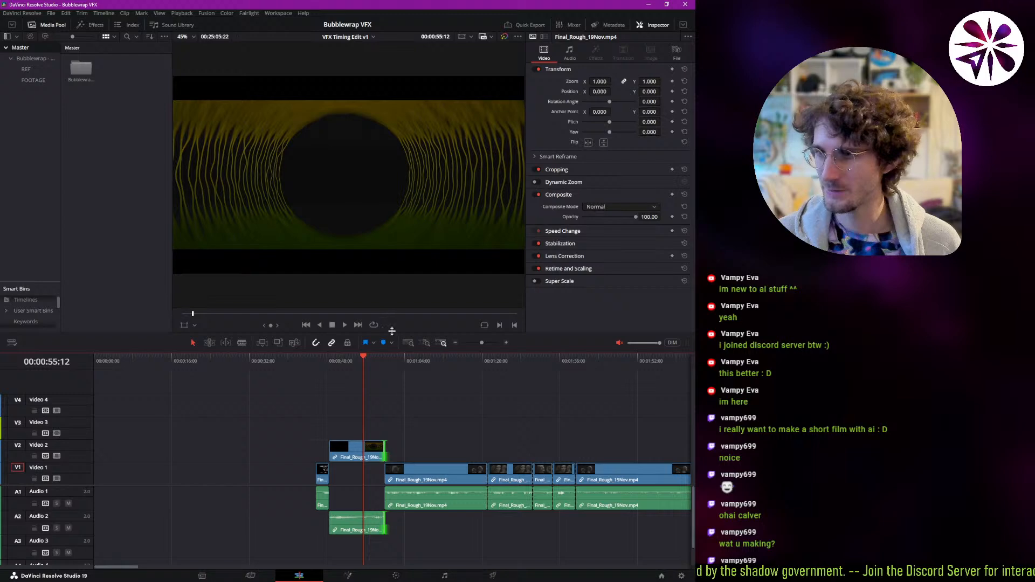
left_click(678, 575)
key("Escape")
key("alt+Tab")
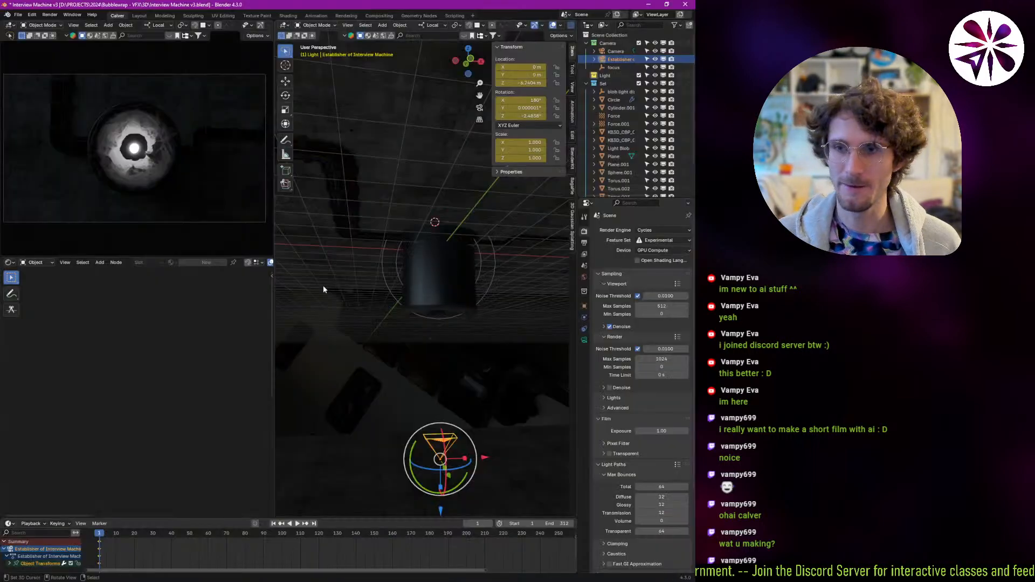
Add a timeline marker at frame 1 and bind the establishing camera to it.
scroll(341, 540, "down", 13)
scroll(330, 543, "up", 5)
middle_click_drag(370, 544, 310, 543)
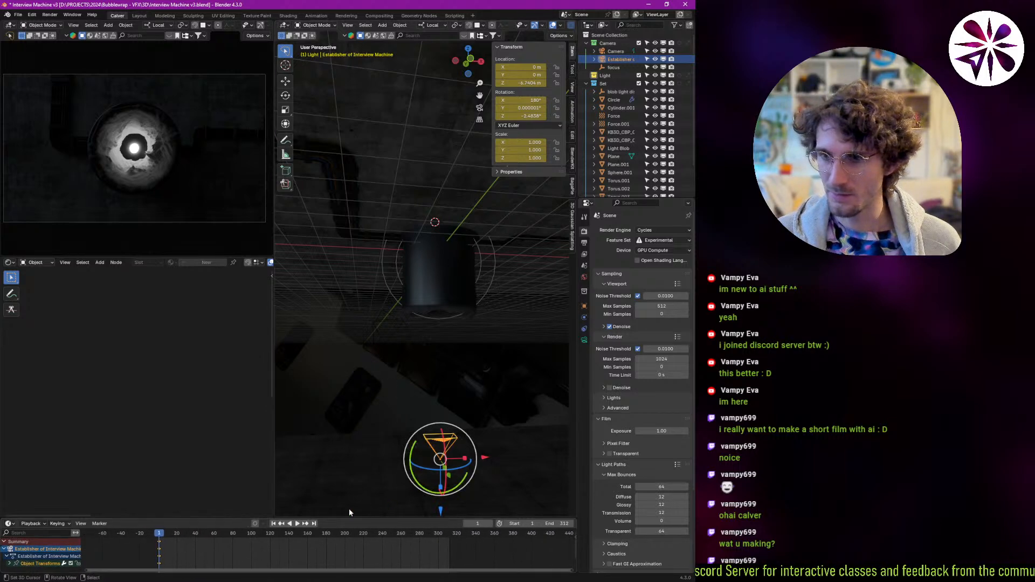
key("m")
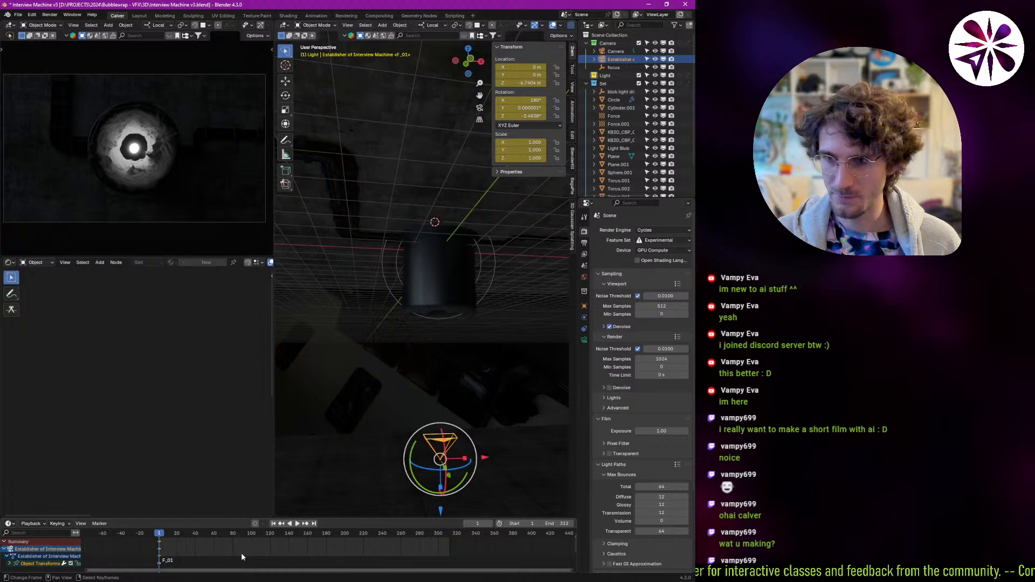
key("ctrl+b")
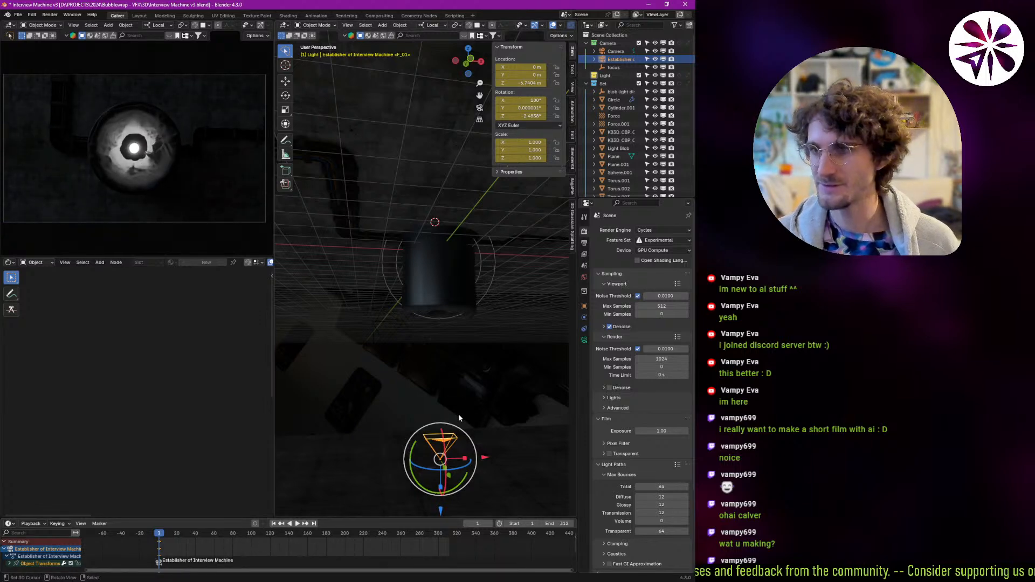
scroll(423, 372, "up", 1)
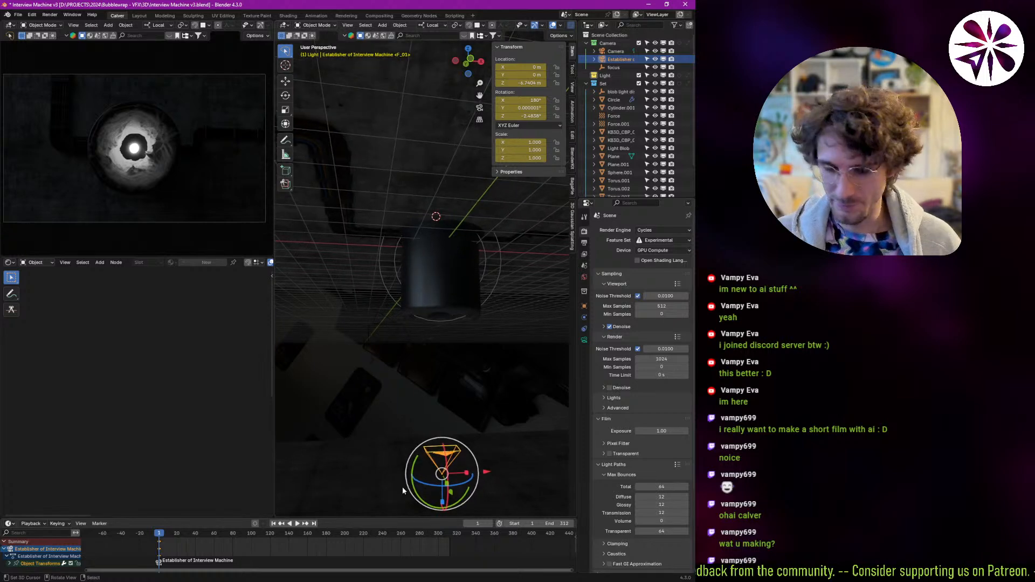
key("shift+Right")
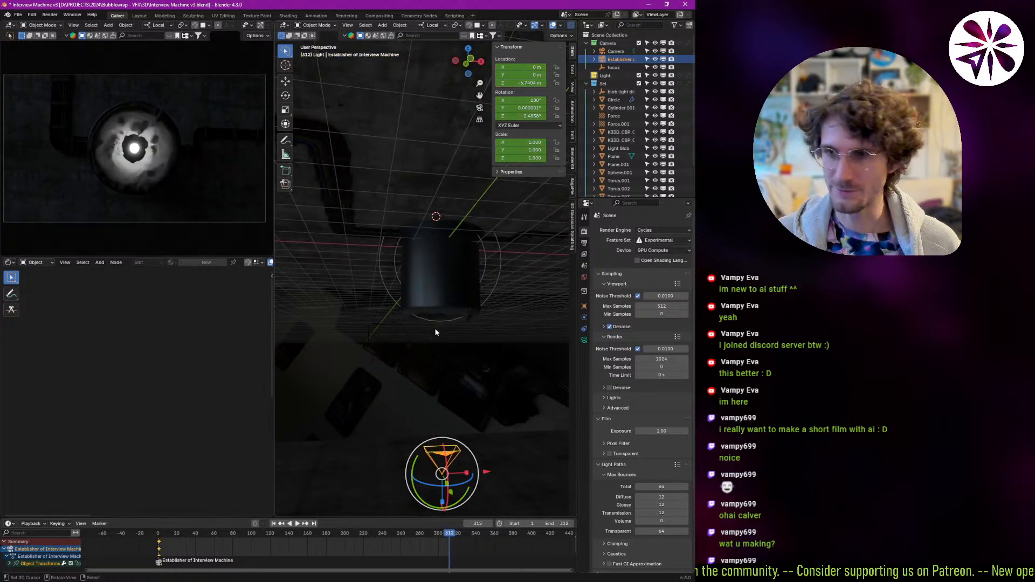
key("g")
key("z")
key("z")
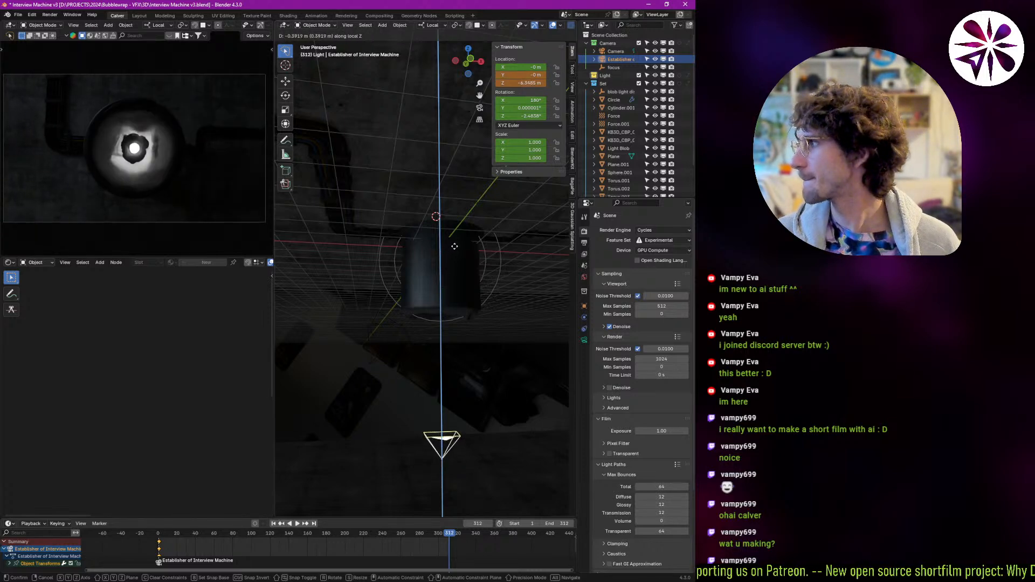
key("Escape")
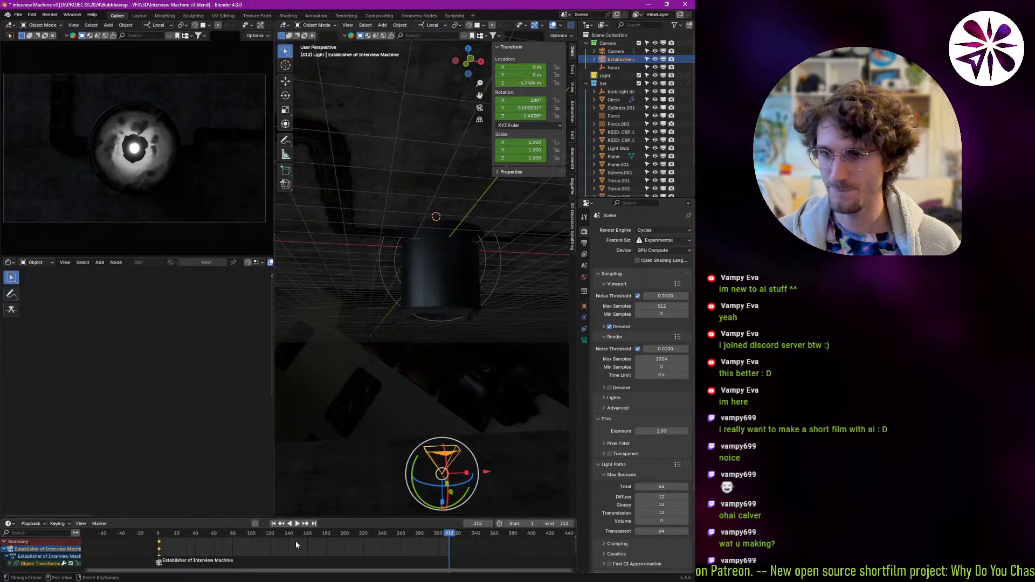
At frame 218, move the establishing camera closer to the tunnel along its local Z axis and keyframe it.
left_click(321, 550)
key("space")
left_click_drag(362, 541, 361, 541)
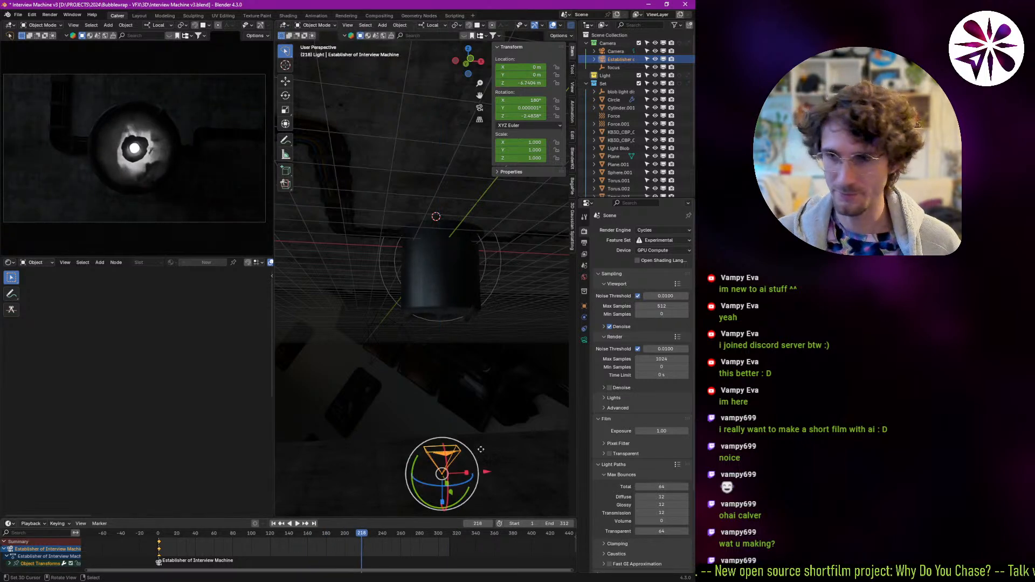
key("g")
key("z")
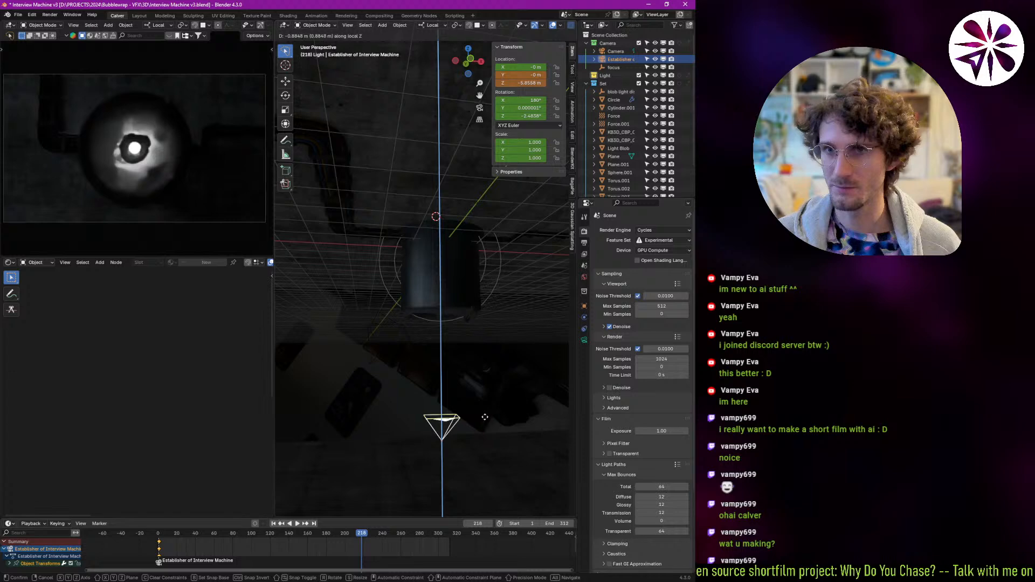
left_click(490, 413)
key("g")
key("z")
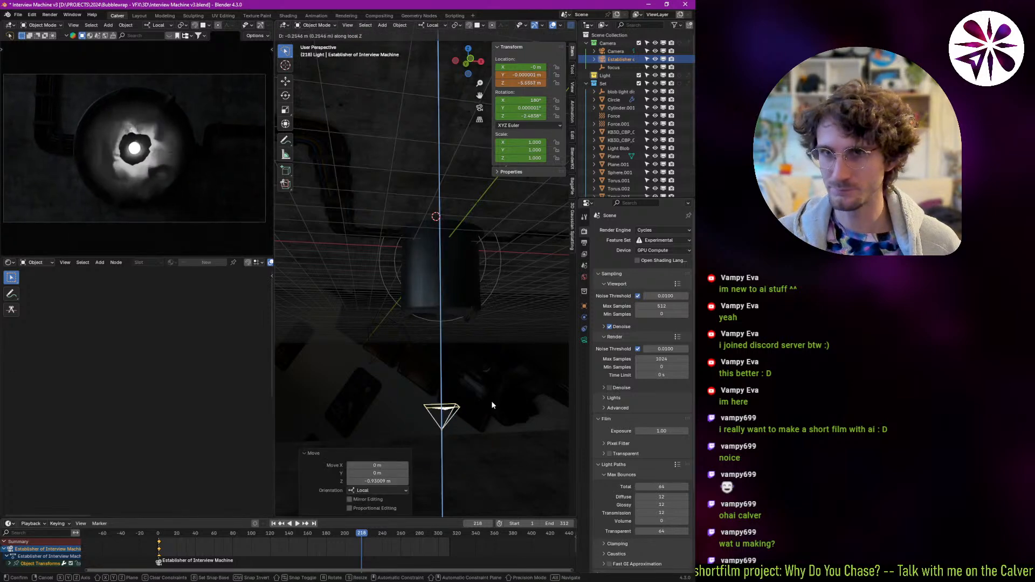
left_click(486, 395)
key("i")
Return to frame 1 and turn the empty node editor into a Graph Editor with its sidebar hidden.
key("shift+Left")
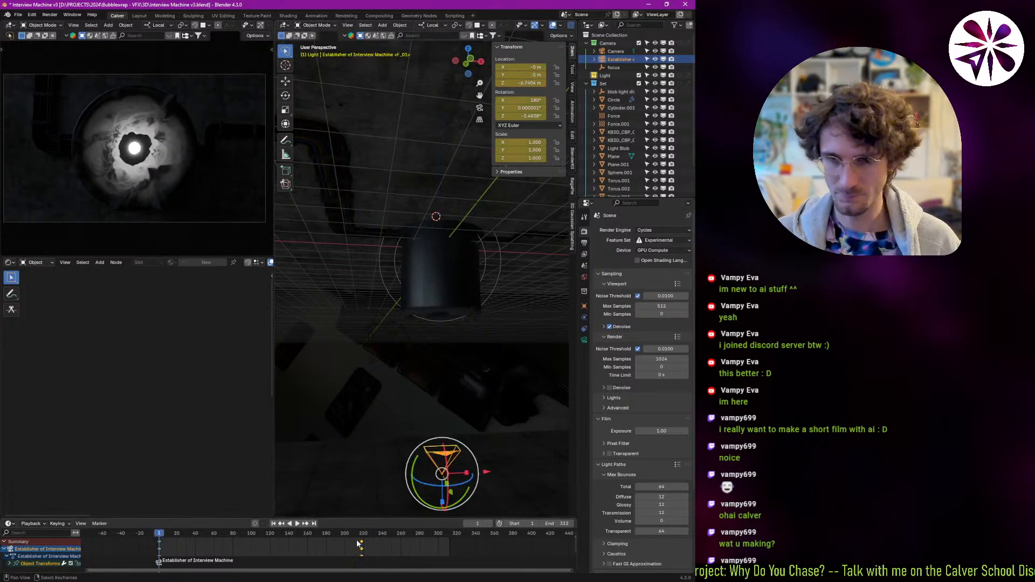
key("shift+F6")
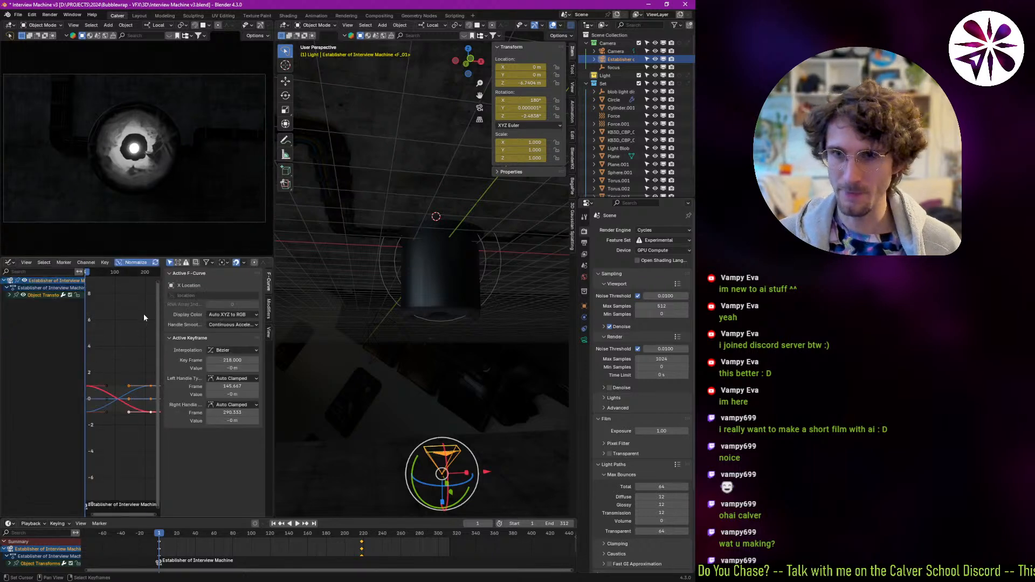
key("n")
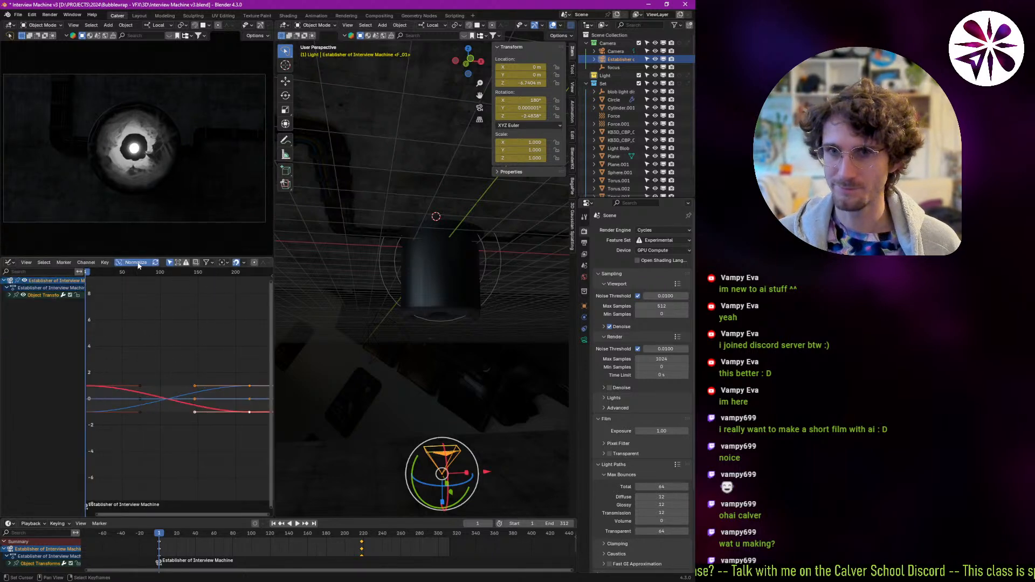
Shrink the curve handles of the establishing camera's frame 1 keyframes around their individual centers and play the push-in through the camera.
left_click(159, 545)
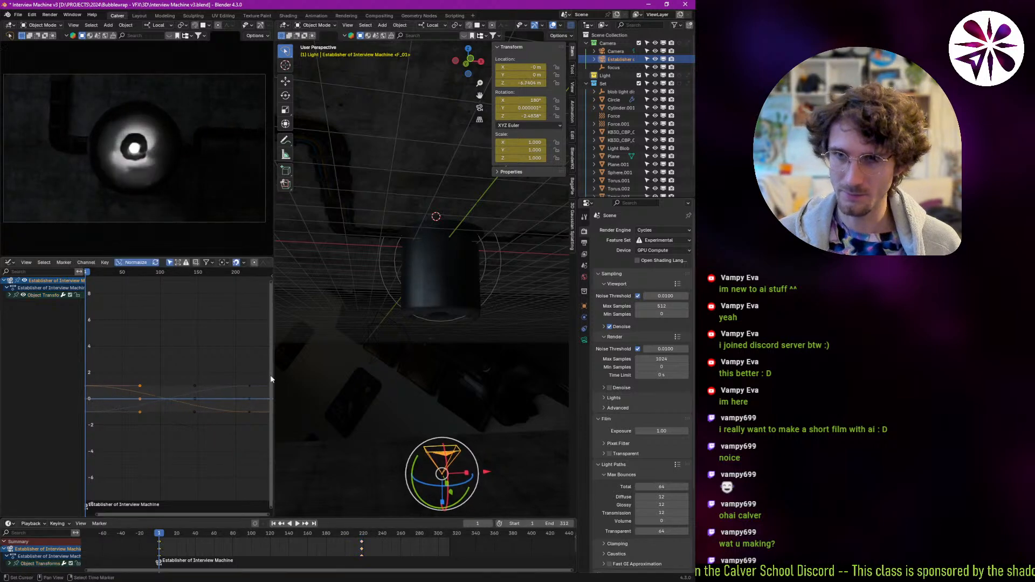
left_click(223, 263)
left_click(242, 292)
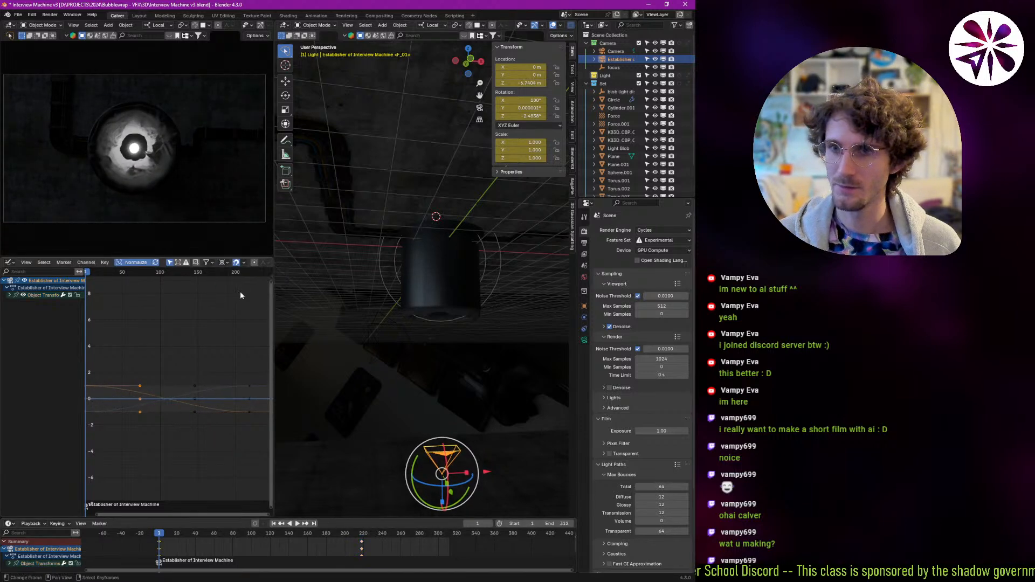
left_click(223, 262)
key("s")
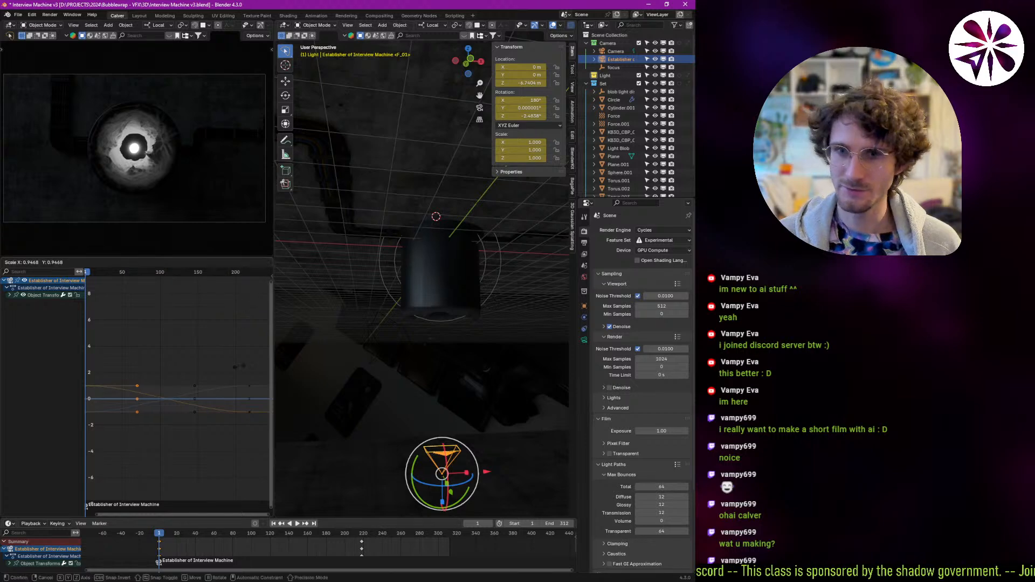
key("Return")
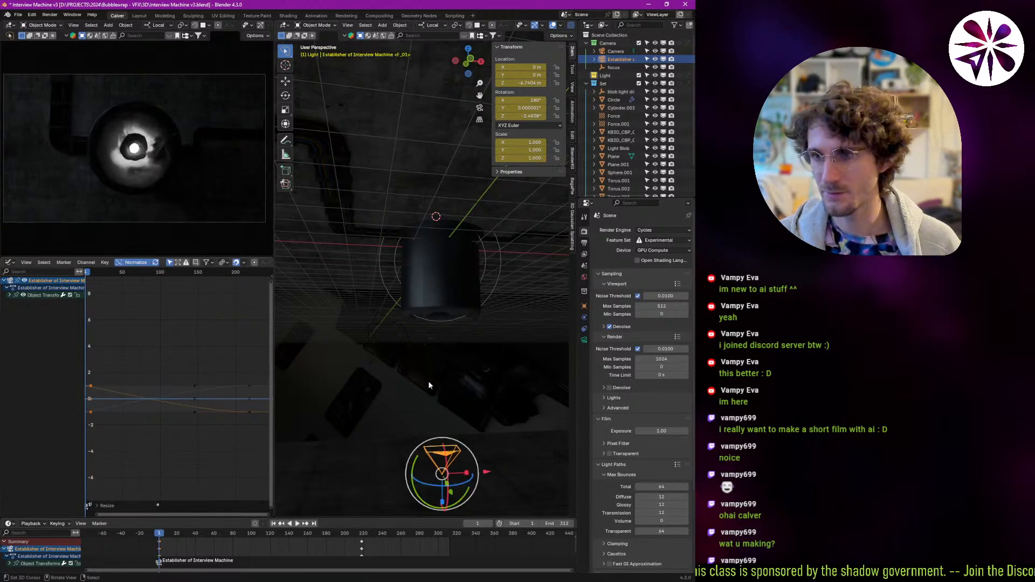
key("KP_0")
key("space")
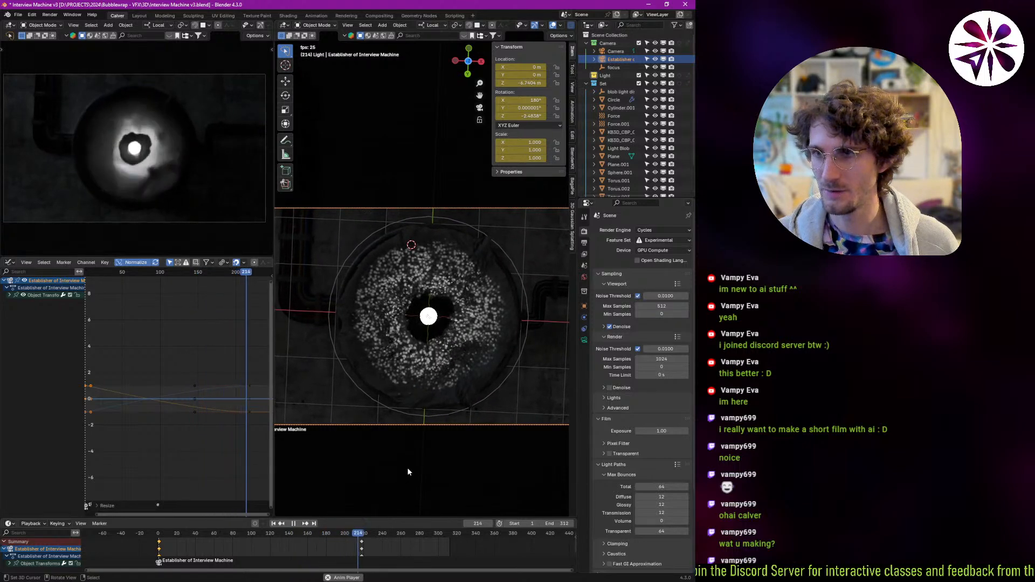
key("Escape")
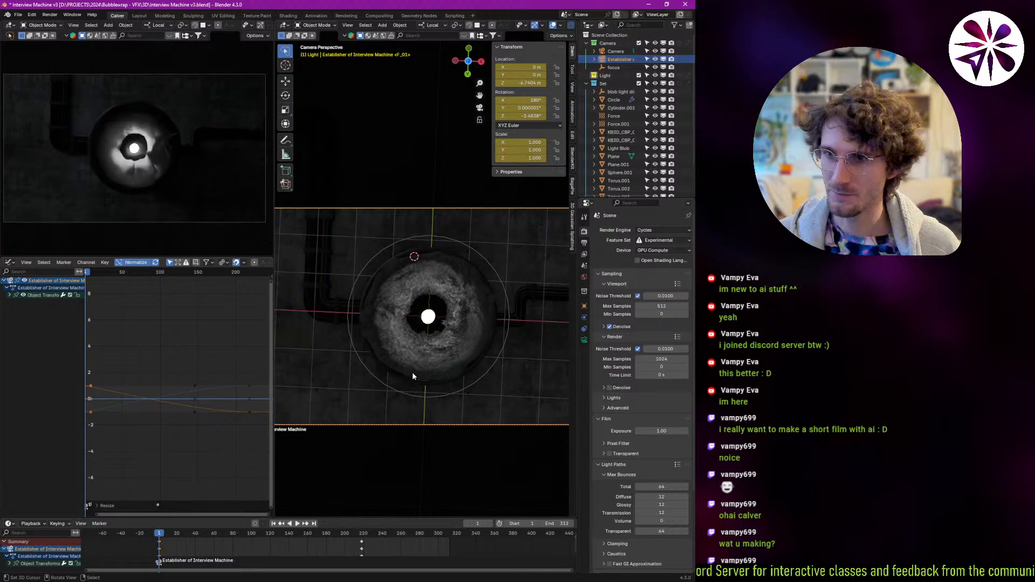
In the glowing Light Blob's material, set the emission strength to 0 and keyframe it at frame 60.
left_click(430, 324)
left_click(428, 320)
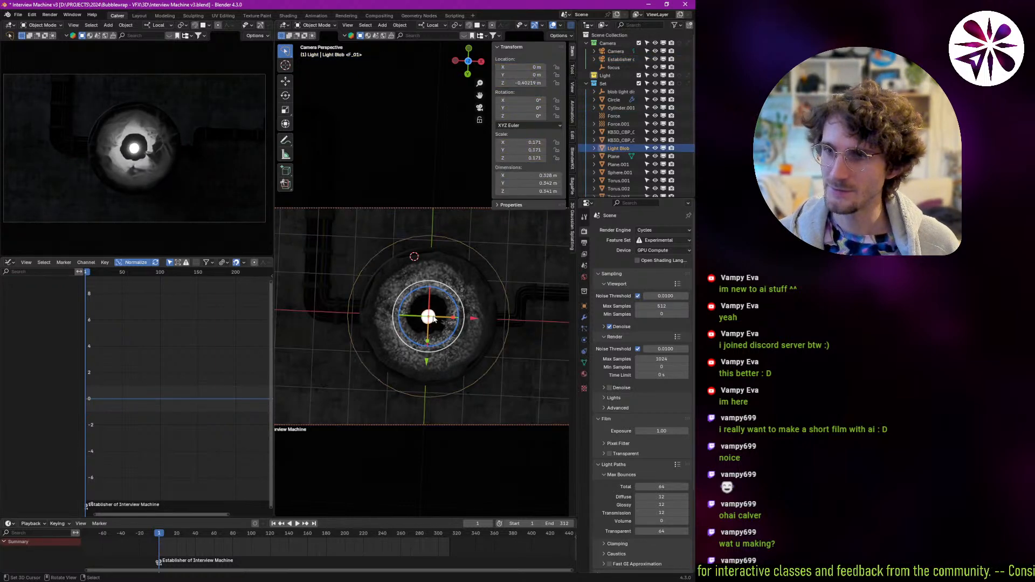
key("shift+F3")
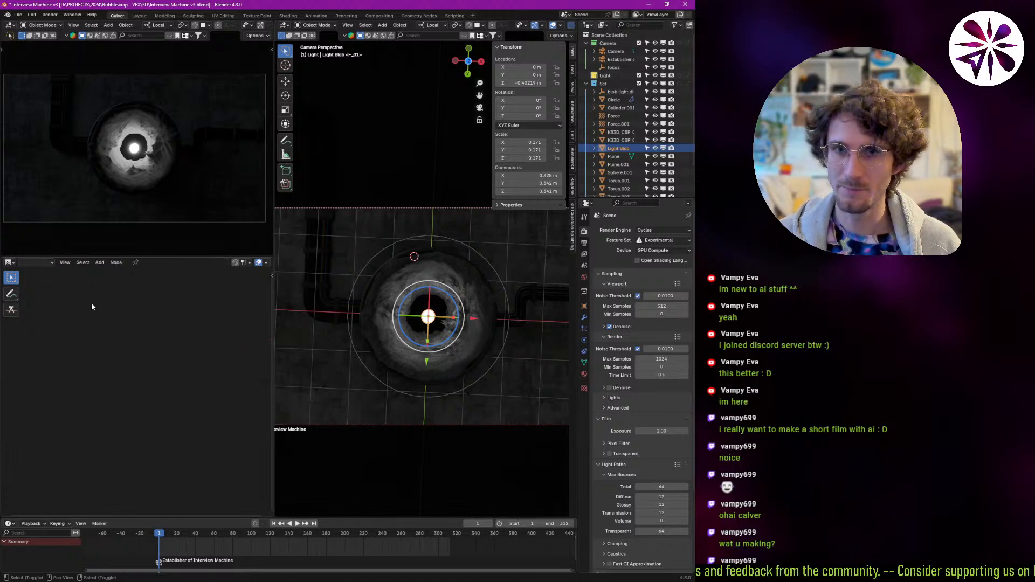
key("shift+F3")
mouse_move(117, 342)
middle_mouse_down("ctrl")
mouse_move(146, 388)
mouse_move(99, 351)
mouse_move(115, 353)
middle_mouse_up("ctrl")
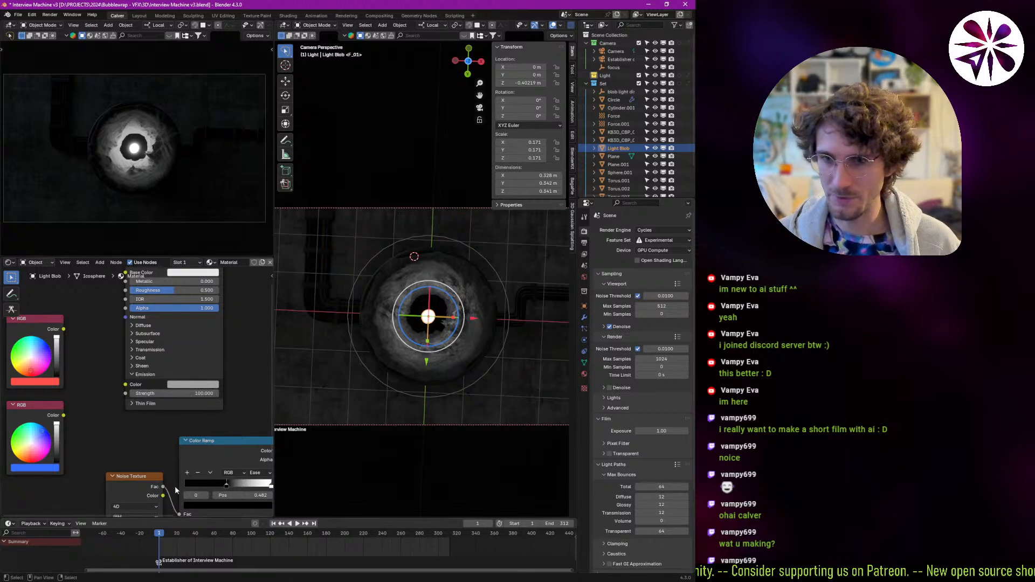
left_click(178, 395)
key("Return")
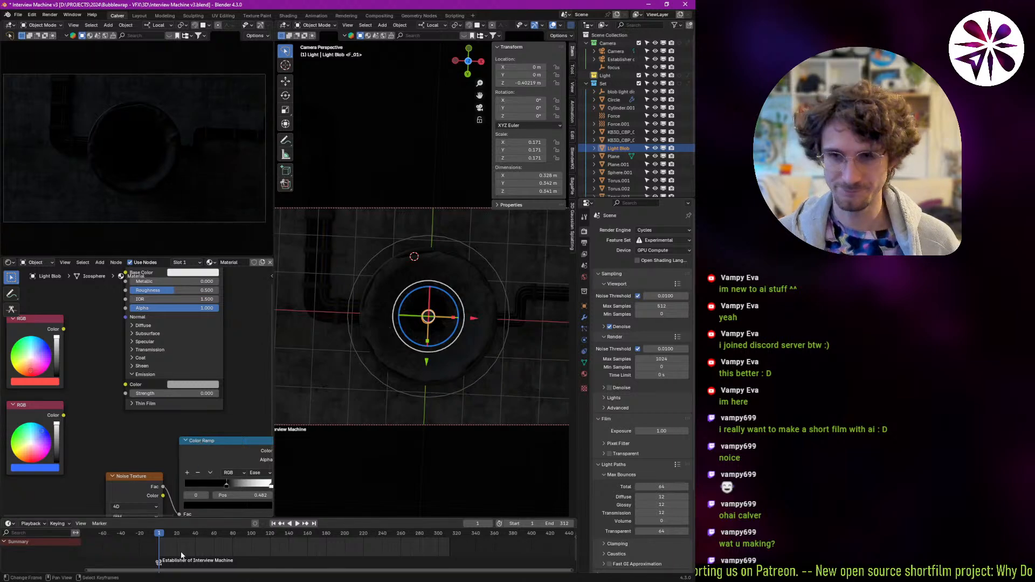
left_click_drag(182, 553, 215, 543)
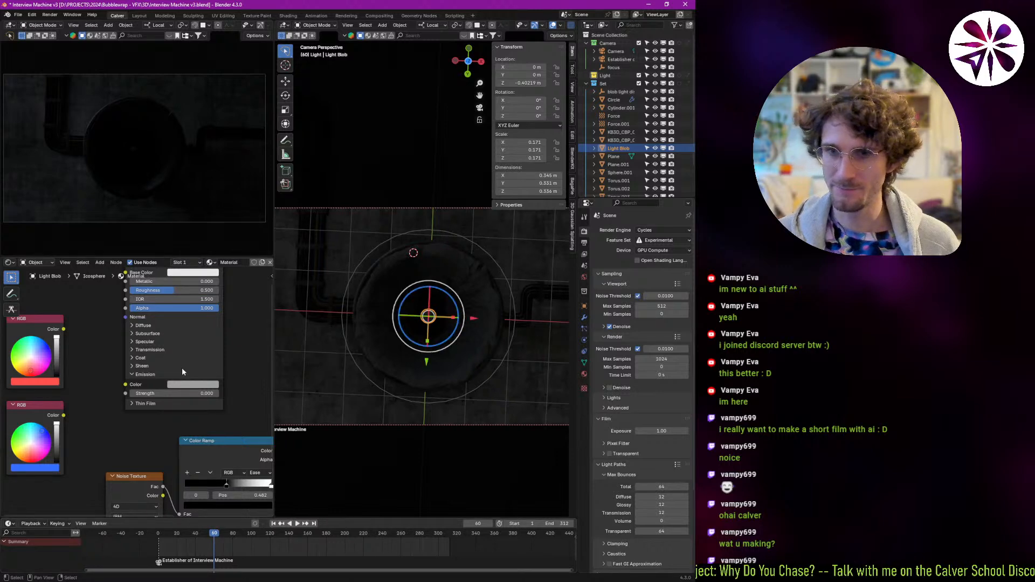
key("i")
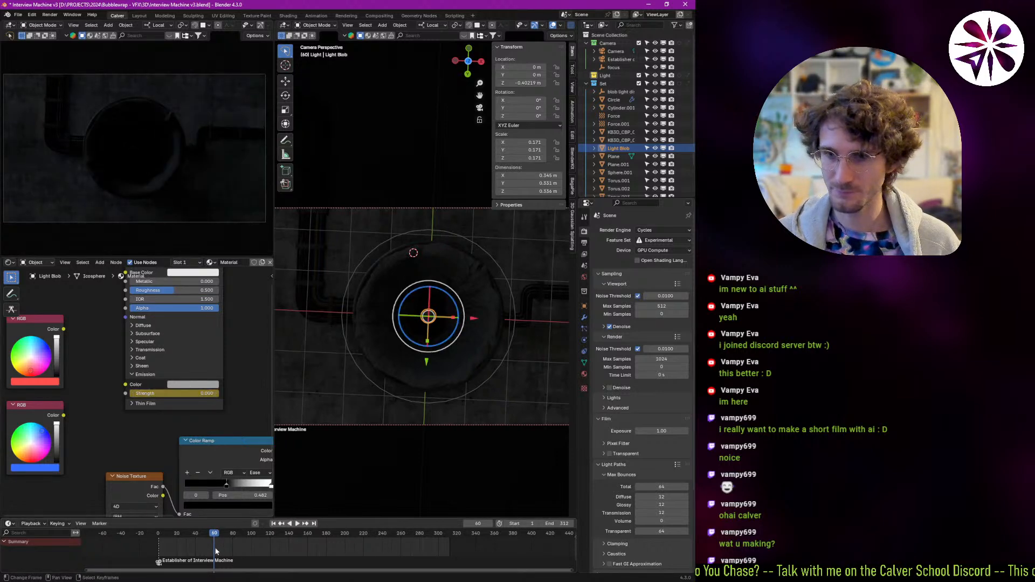
Advance to frame 96, set the Light Blob material's emission strength to 100 and keyframe it.
key("space")
key("space")
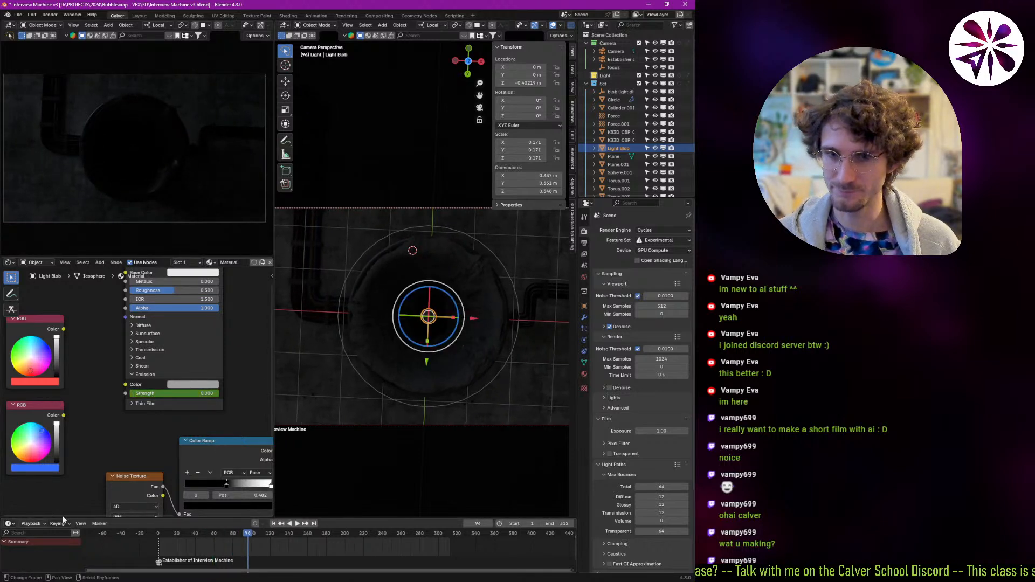
left_click(191, 393)
type("100")
key("Return")
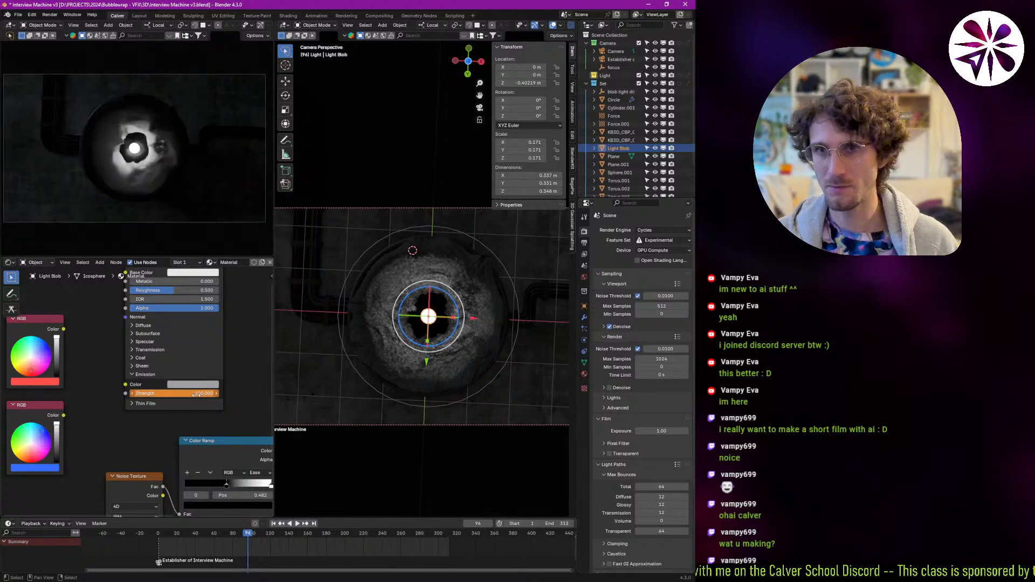
key("i")
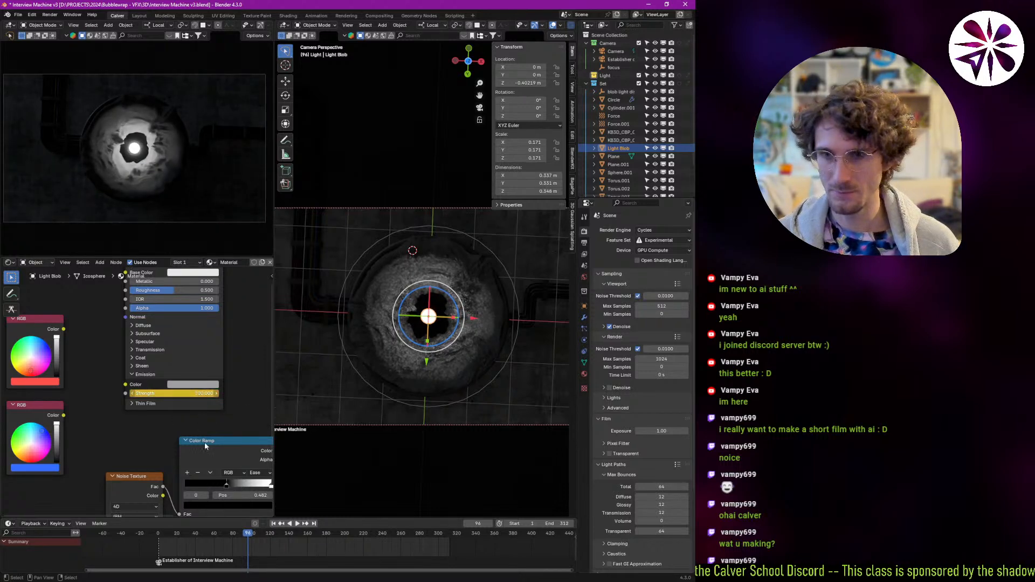
Make the timeline show keyframes of unselected objects and materials too, and enlarge its area.
middle_click_drag(149, 540, 153, 541)
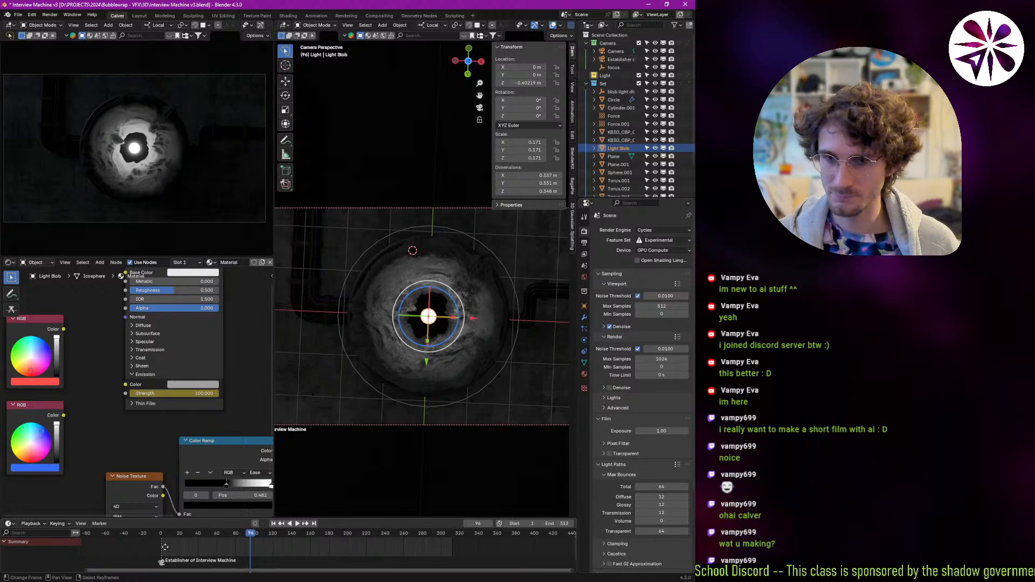
left_click(80, 523)
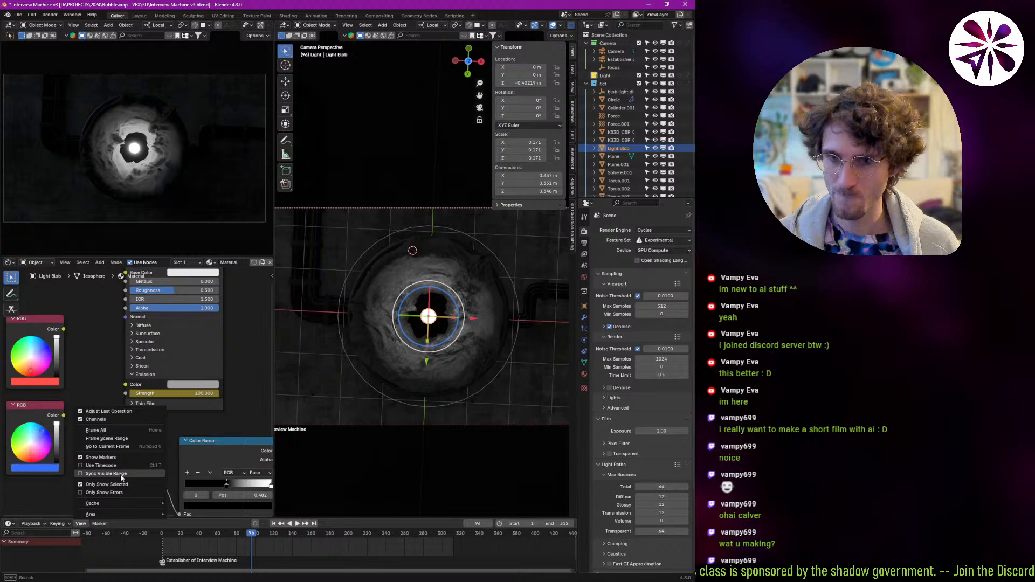
left_click(107, 485)
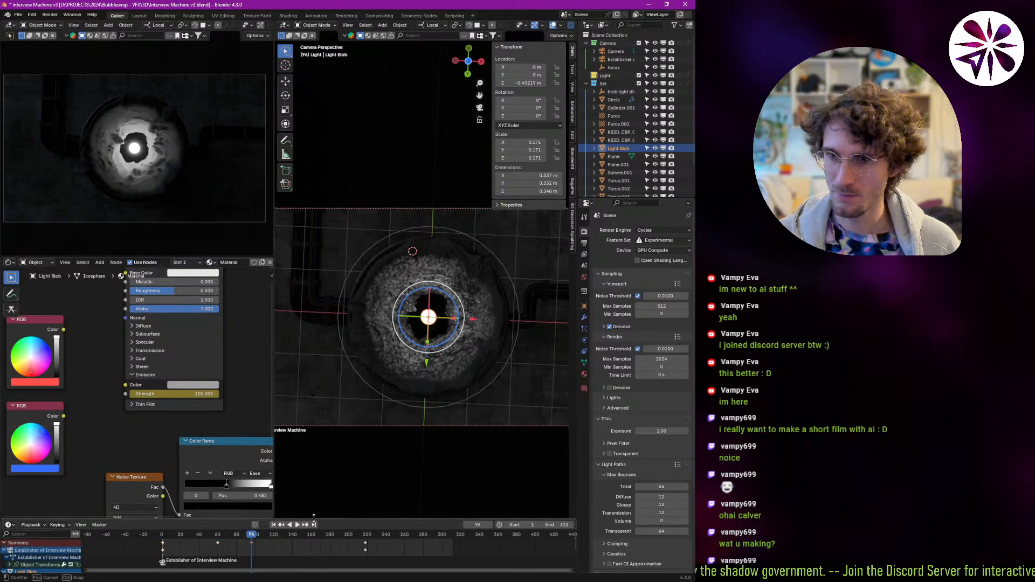
left_click_drag(313, 516, 307, 494)
Go to frame 168 (7*24) and move the Light Blob's full-strength emission keyframe to just after it.
key("space")
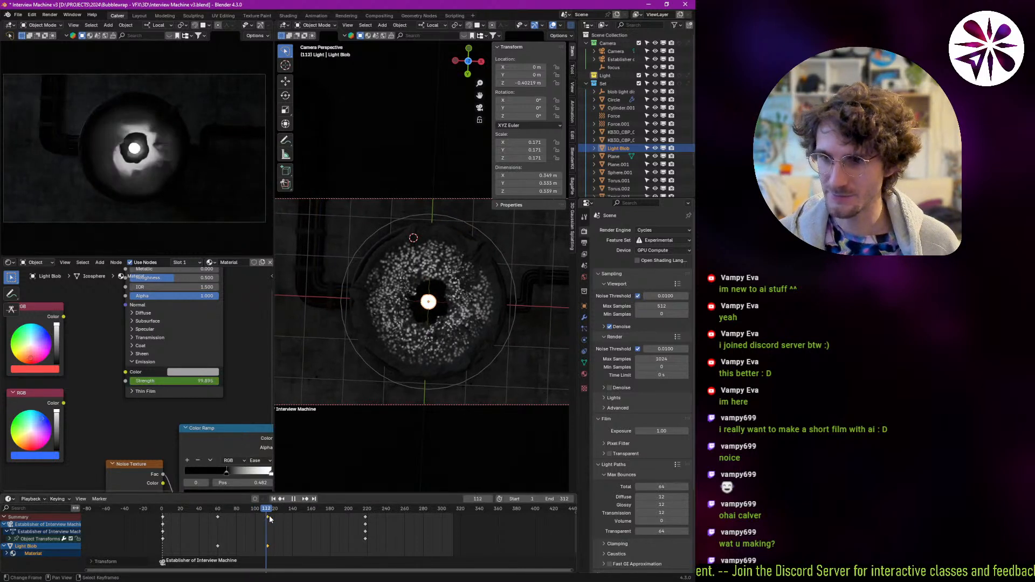
key("space")
left_click(479, 499)
type("7*2")
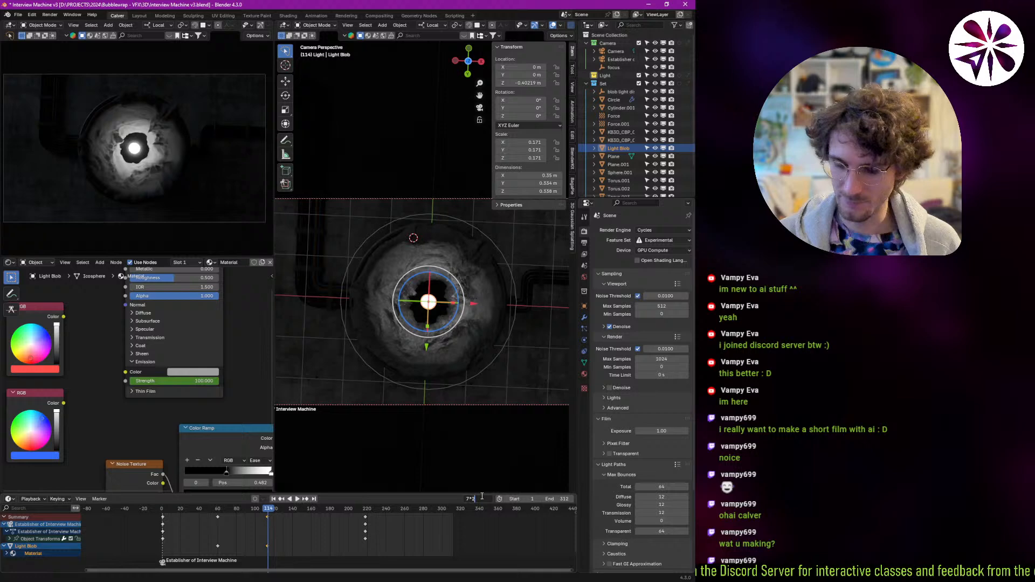
type("4")
key("Return")
key("g")
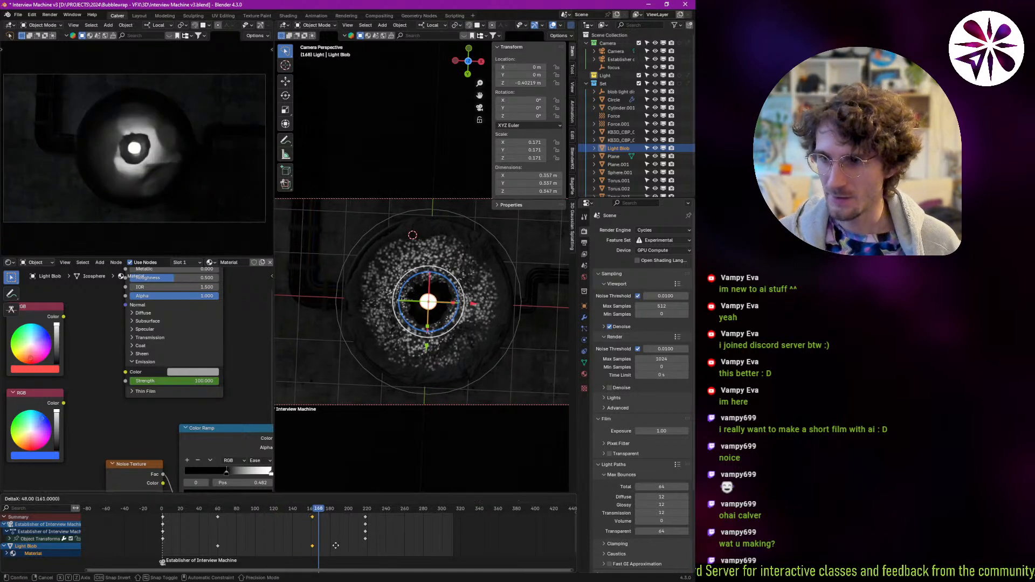
left_click(352, 546)
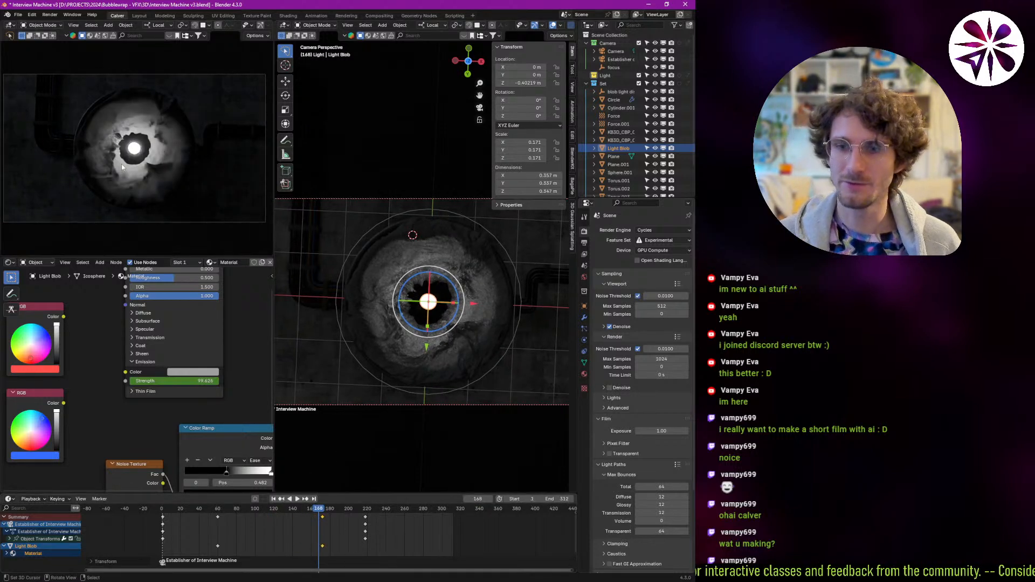
Switch the timeline to timecode display and play back the Light Blob's fade-in from before its first emission keyframe.
left_click(81, 499)
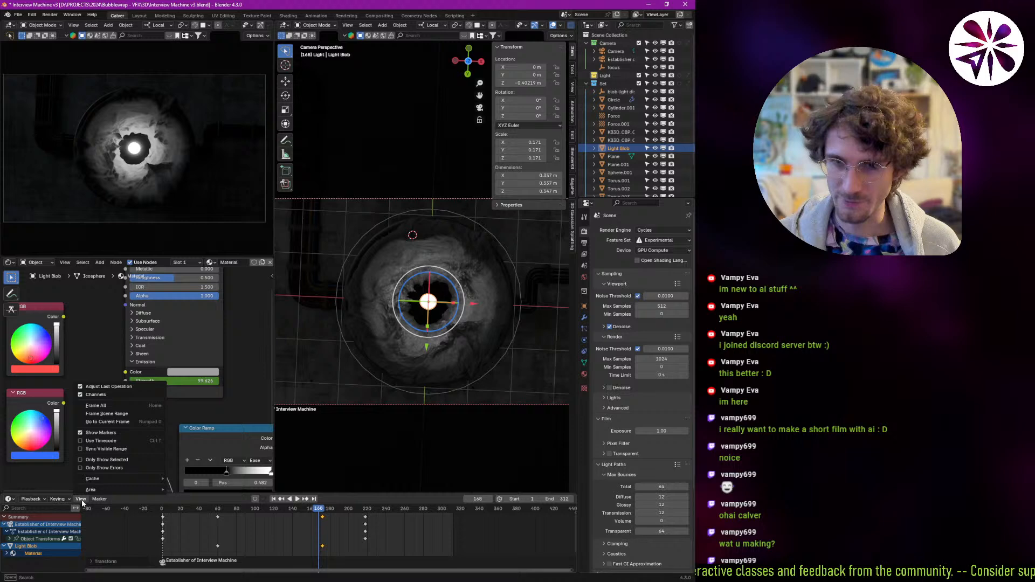
left_click(101, 441)
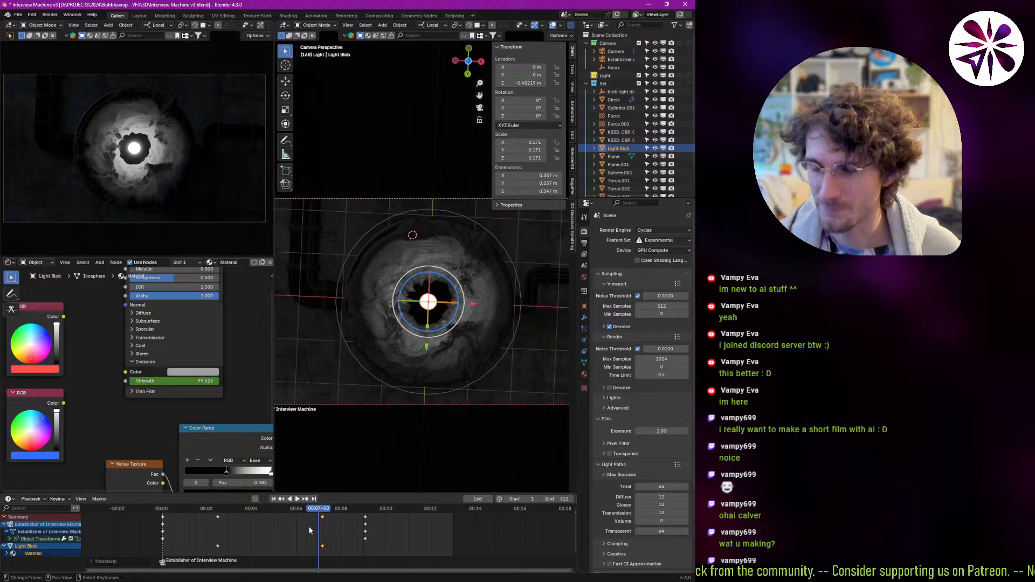
left_click_drag(314, 525, 203, 536)
key("space")
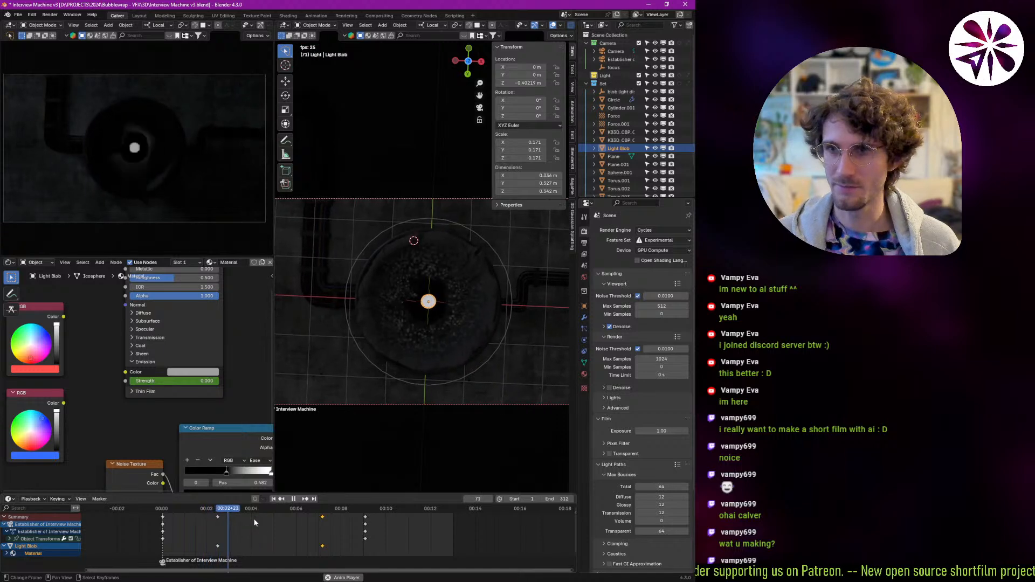
key("space")
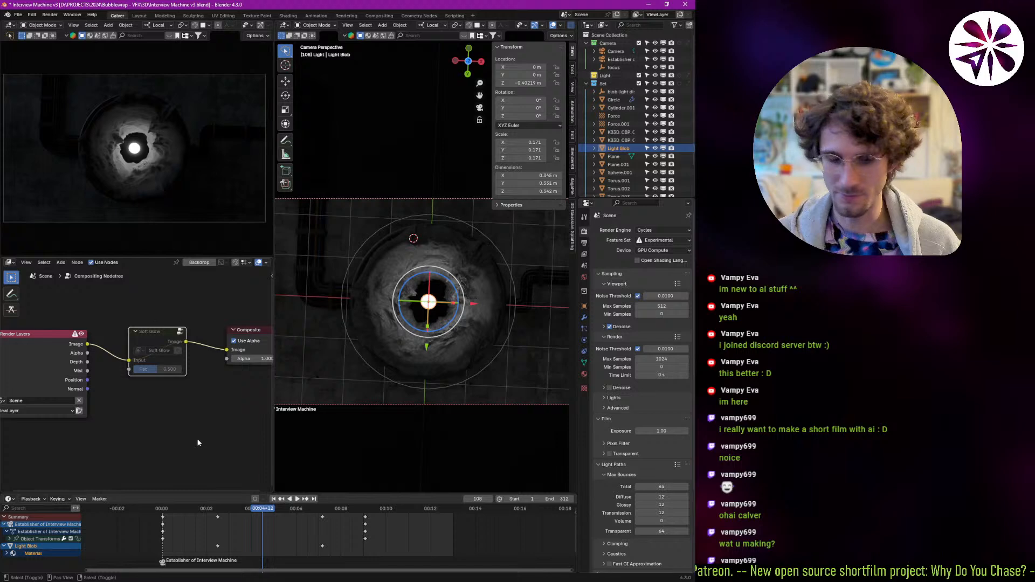
In the Graph Editor, show unselected objects' curves and scale the handles of the frame 60 emission keyframe to about twice their length.
key("shift+F6")
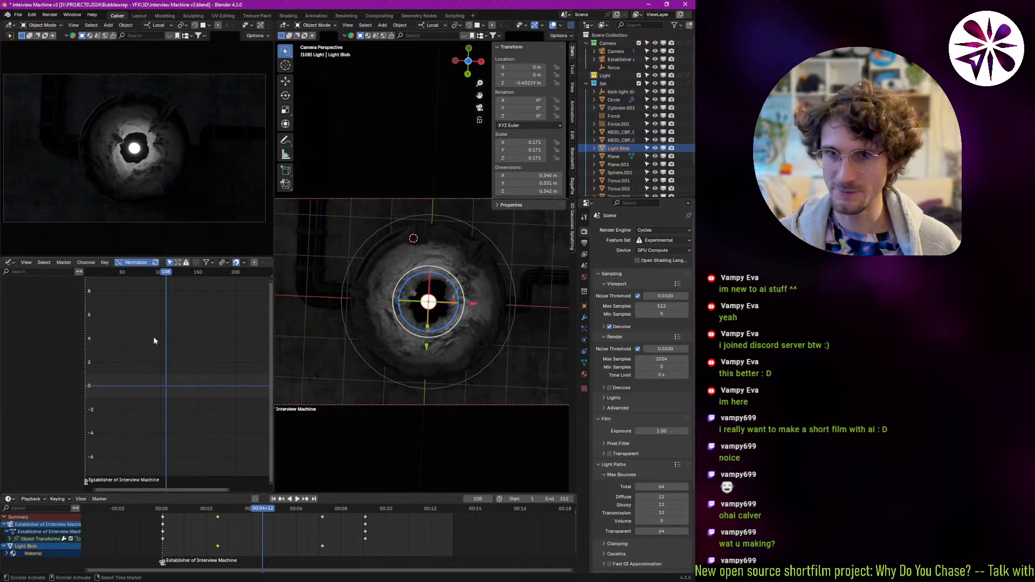
left_click(170, 264)
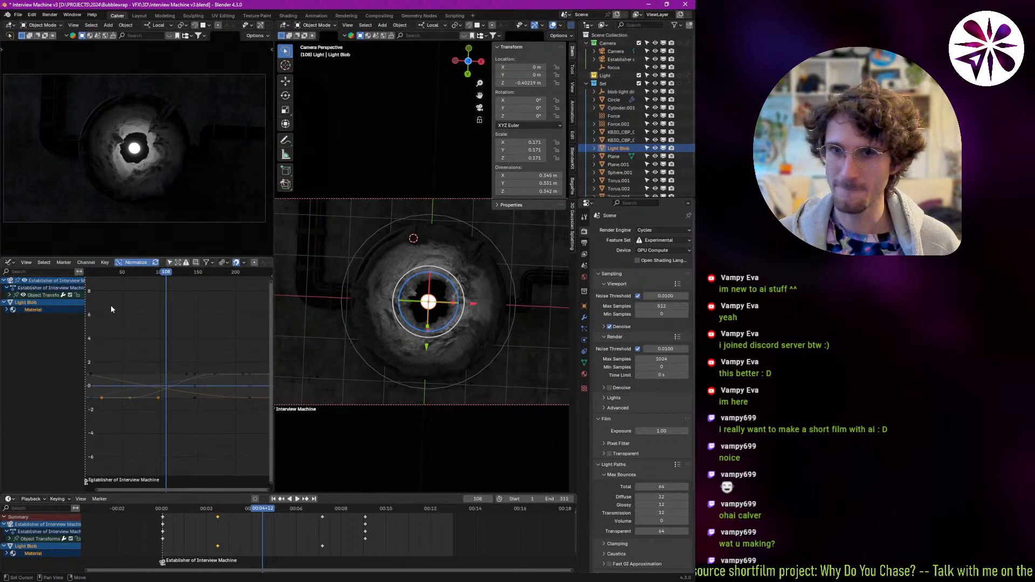
key("s")
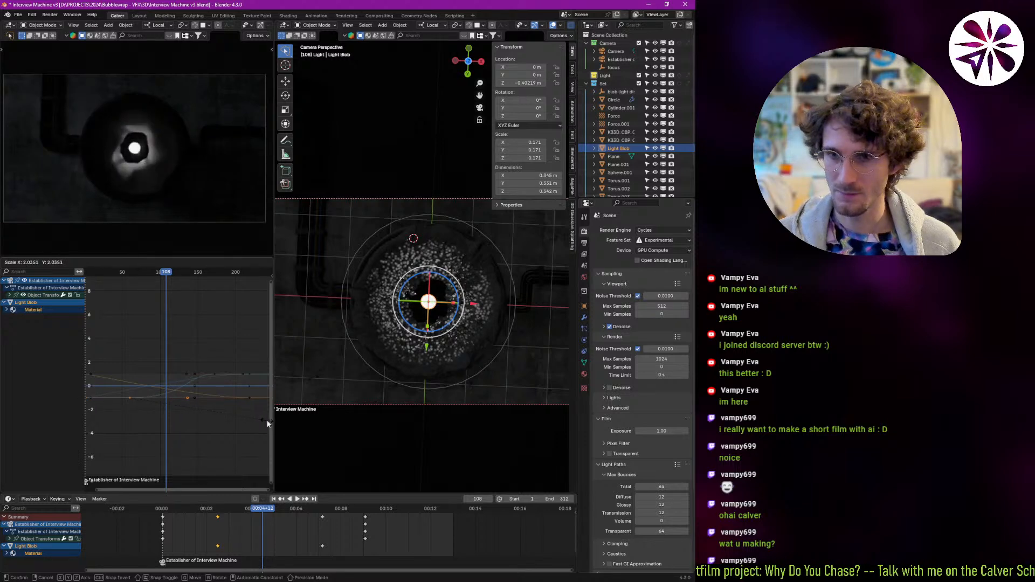
left_click(267, 424)
Play the shot through the establishing camera with the viewport overlays hidden.
key("space")
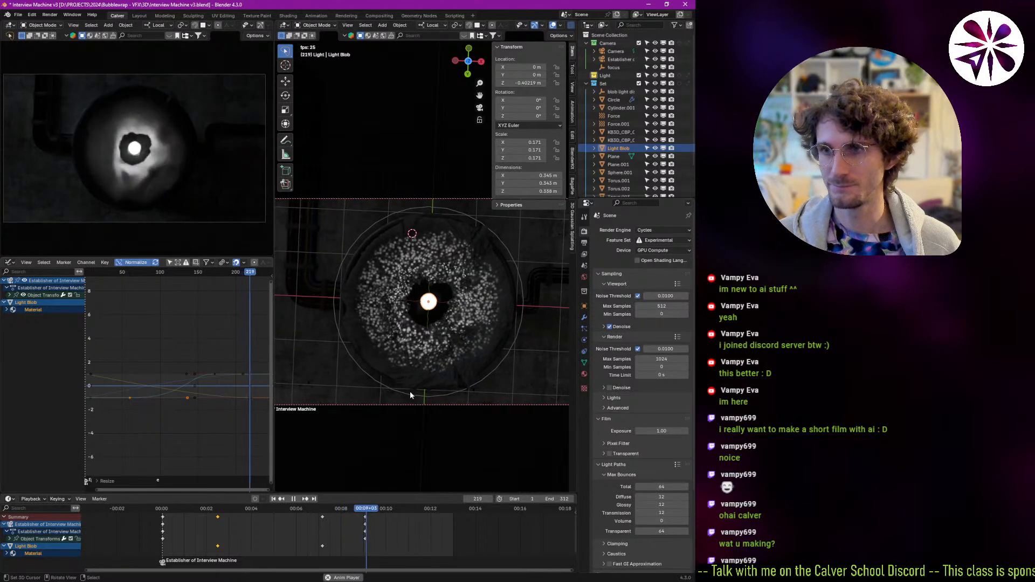
key("shift+alt+z")
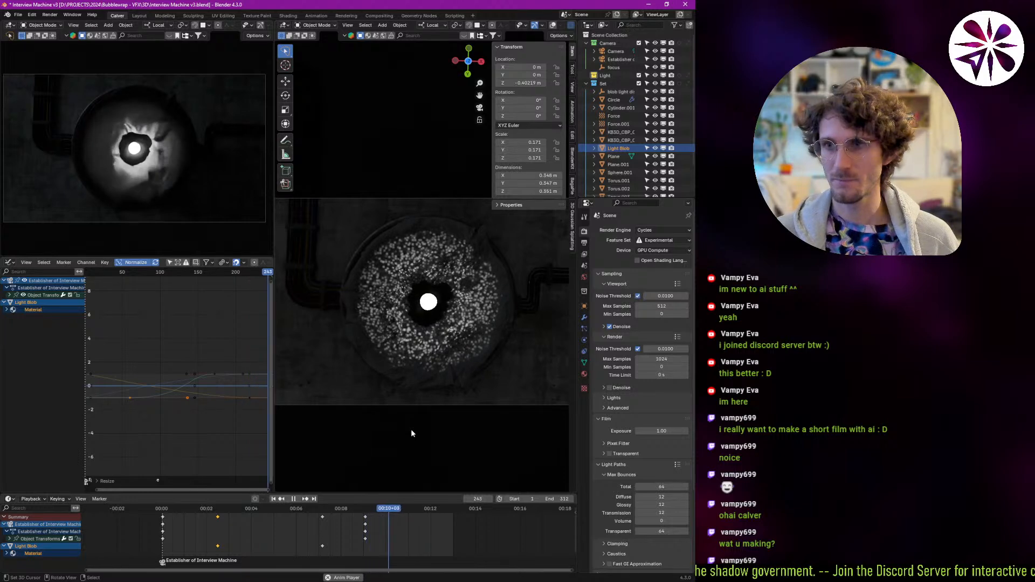
key("space")
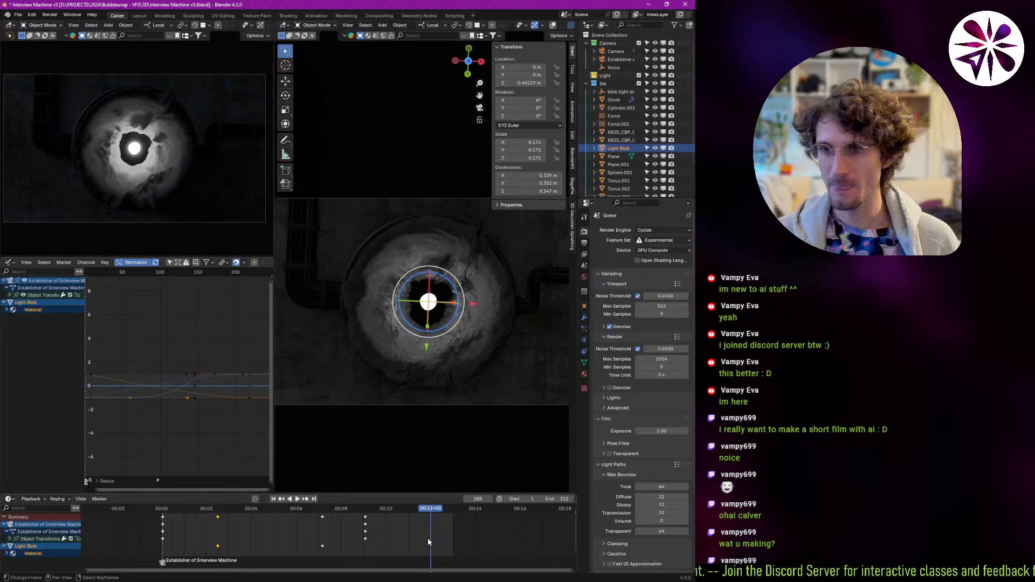
Scrub the timeline to frame 311 to inspect the end of the establishing shot.
left_click_drag(428, 539, 446, 532)
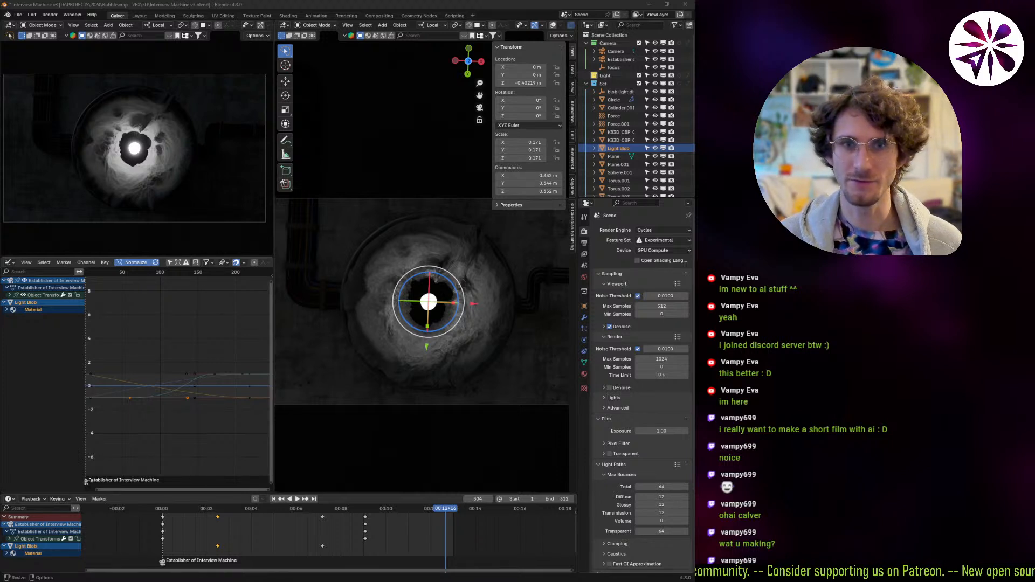
left_click(340, 9)
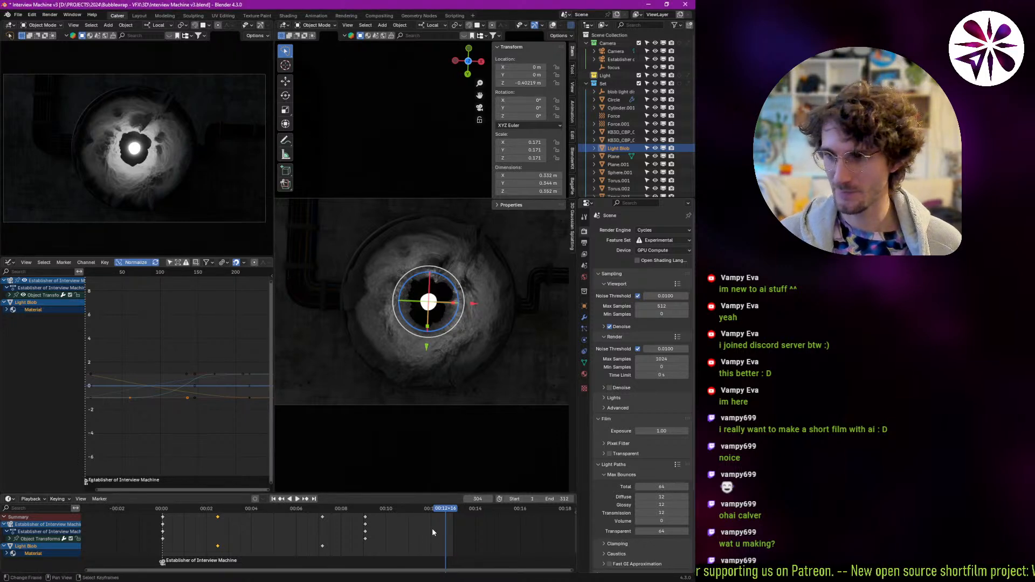
left_click(448, 528)
left_click_drag(452, 535, 454, 534)
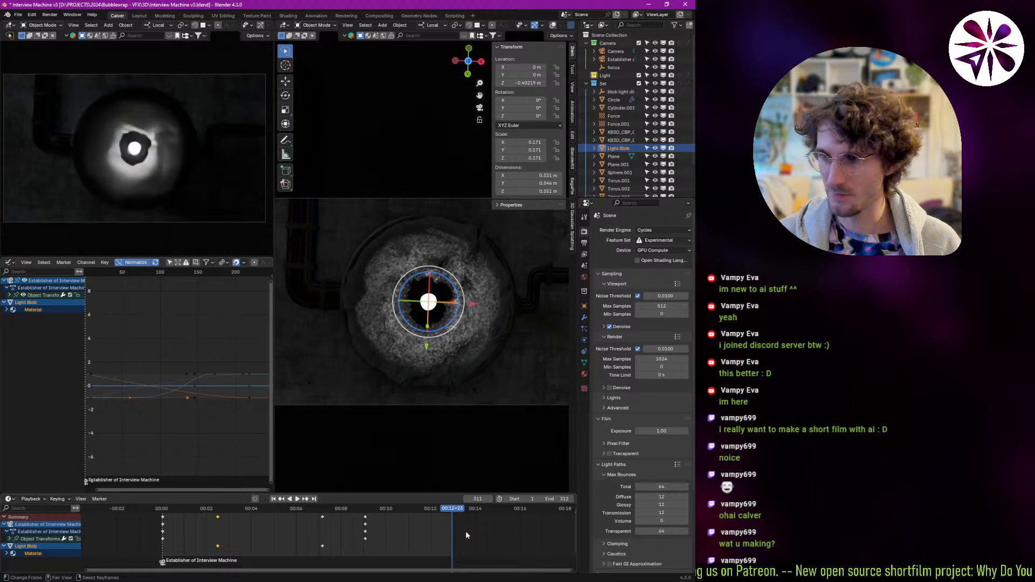
Duplicate the establishing camera as Interview Machine Closeup Shots and bind the copy to a marker at frame 313.
key("Right")
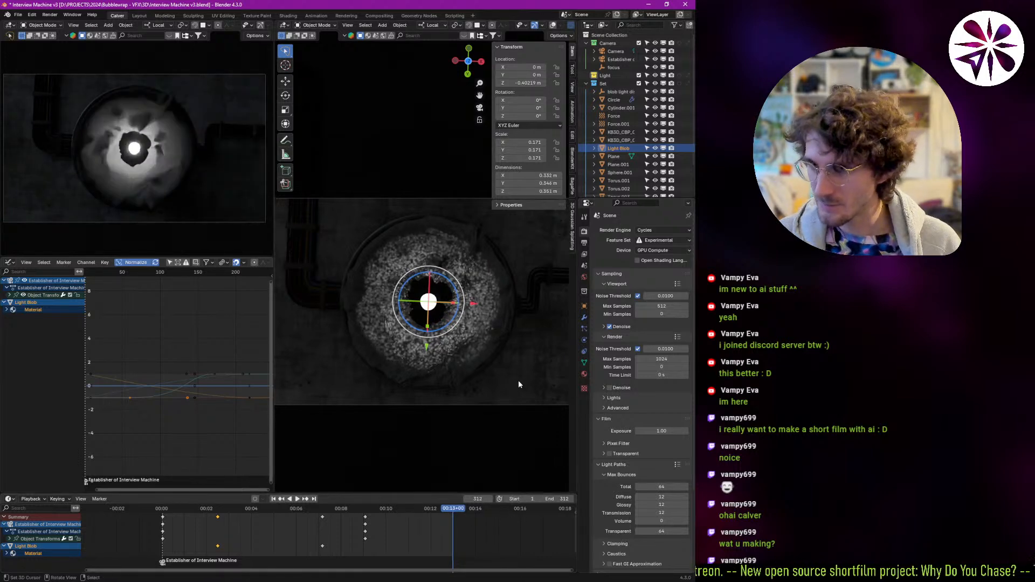
middle_click_drag(630, 125, 641, 129)
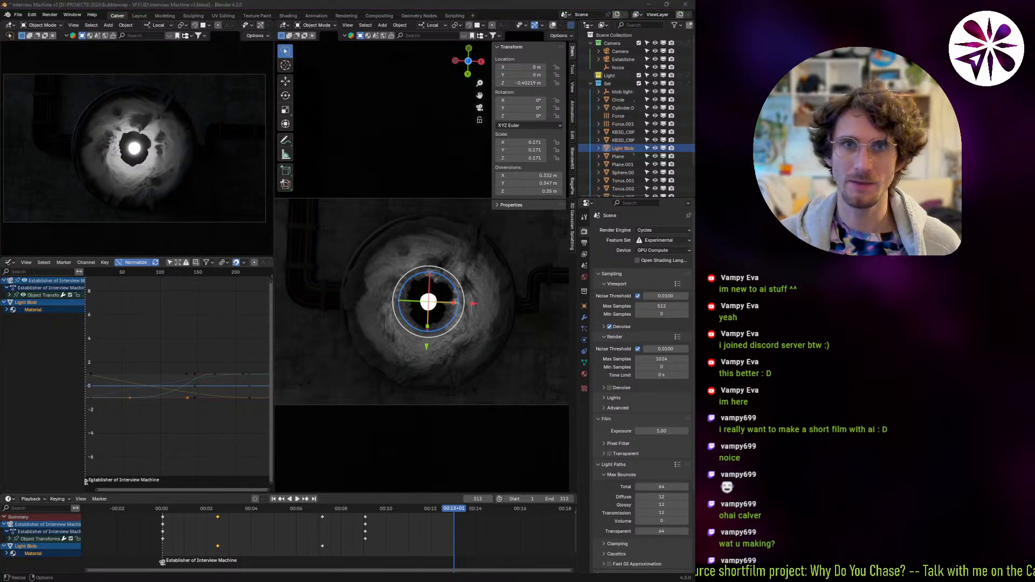
left_click(622, 60)
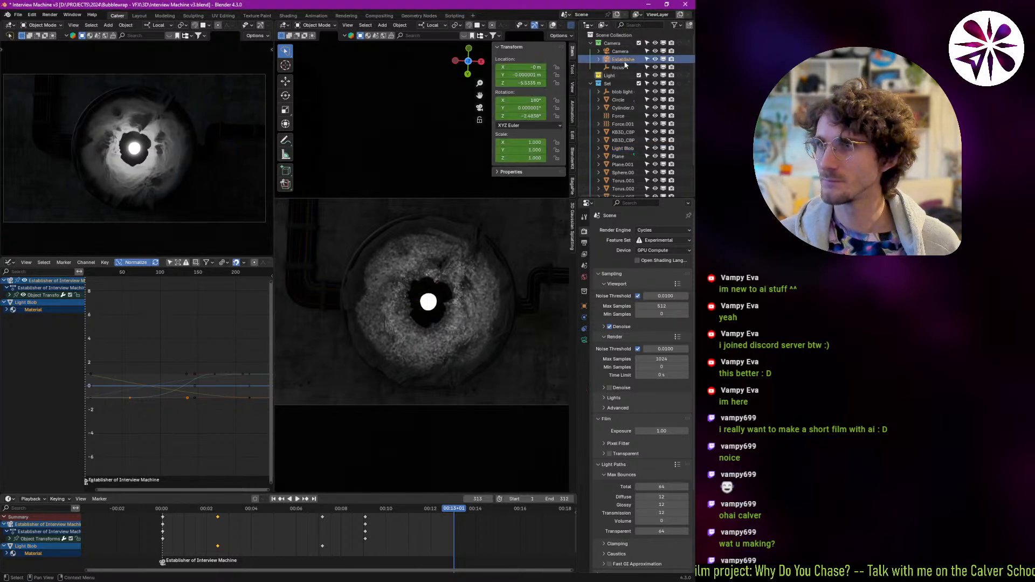
key("shift+d")
right_click(419, 151)
double_click(628, 67)
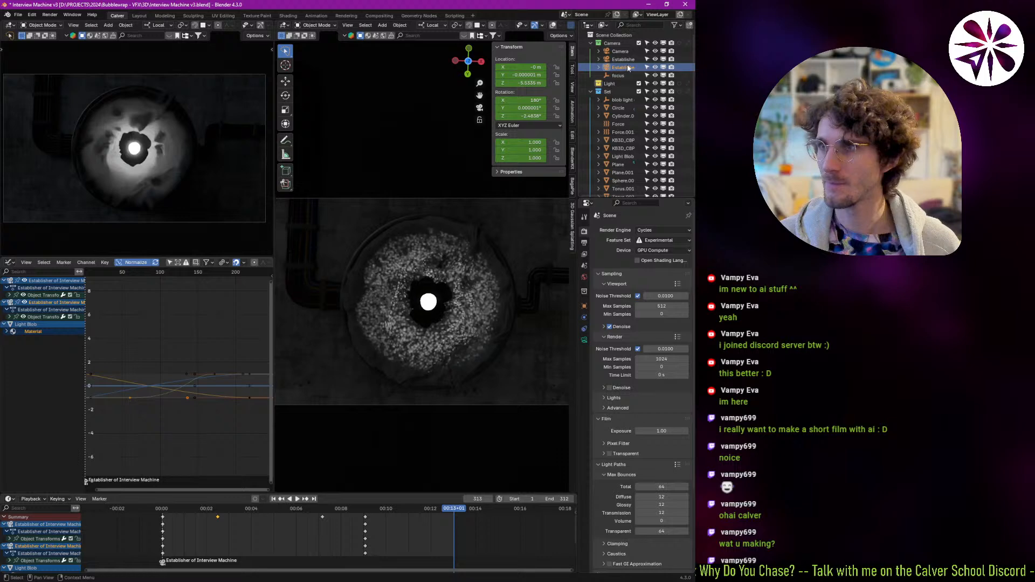
type("ots")
key("Return")
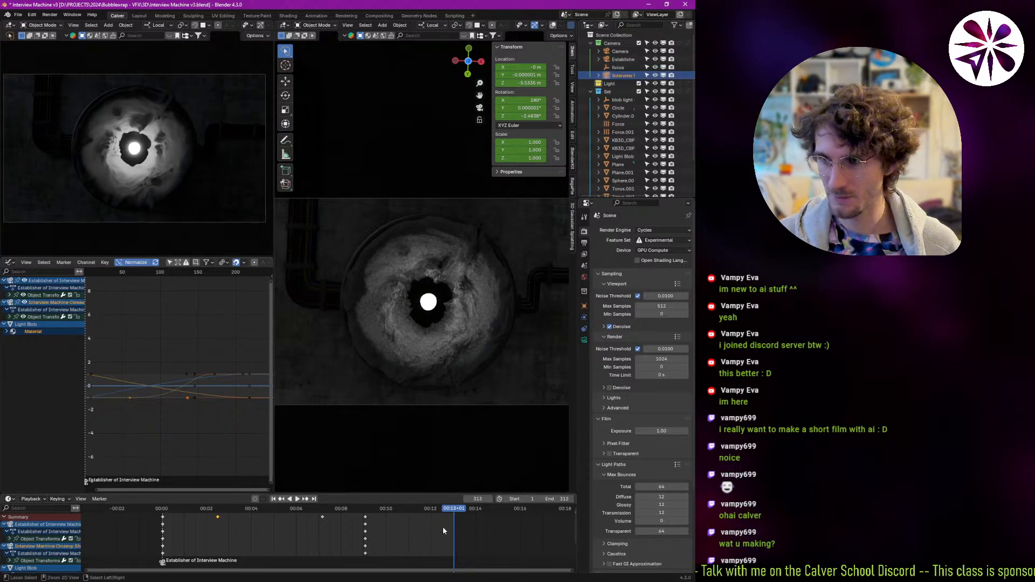
key("ctrl+b")
middle_click_drag(480, 533, 444, 529)
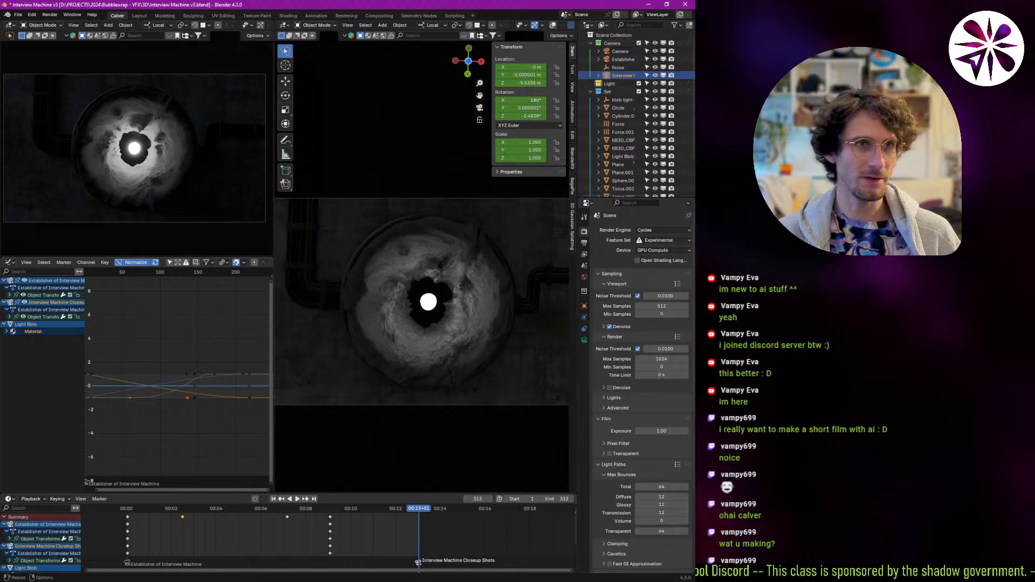
Switch to DaVinci Resolve and scrub the film edit to the machine insert around 10:34.
key("alt+Tab")
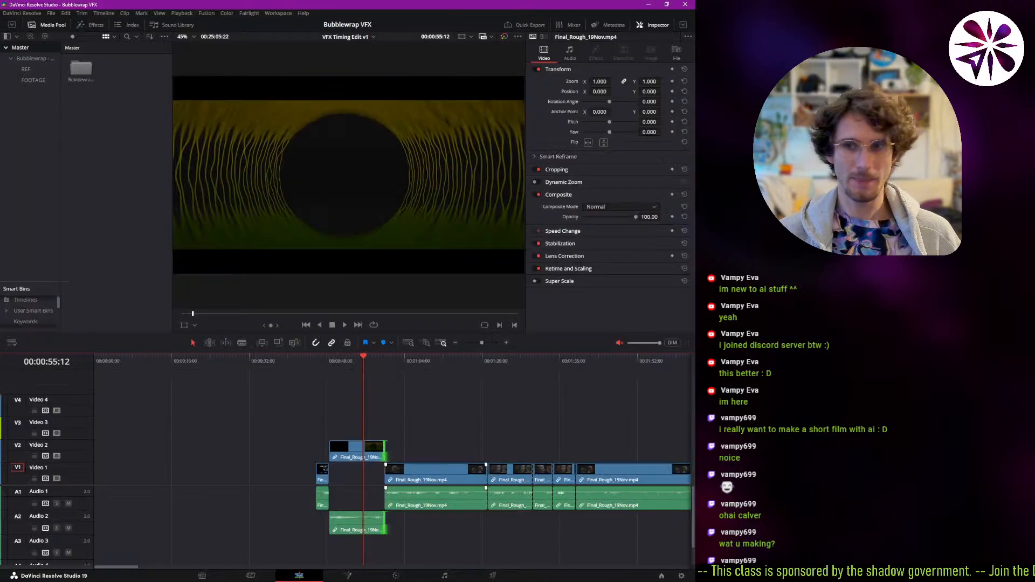
left_click(408, 344)
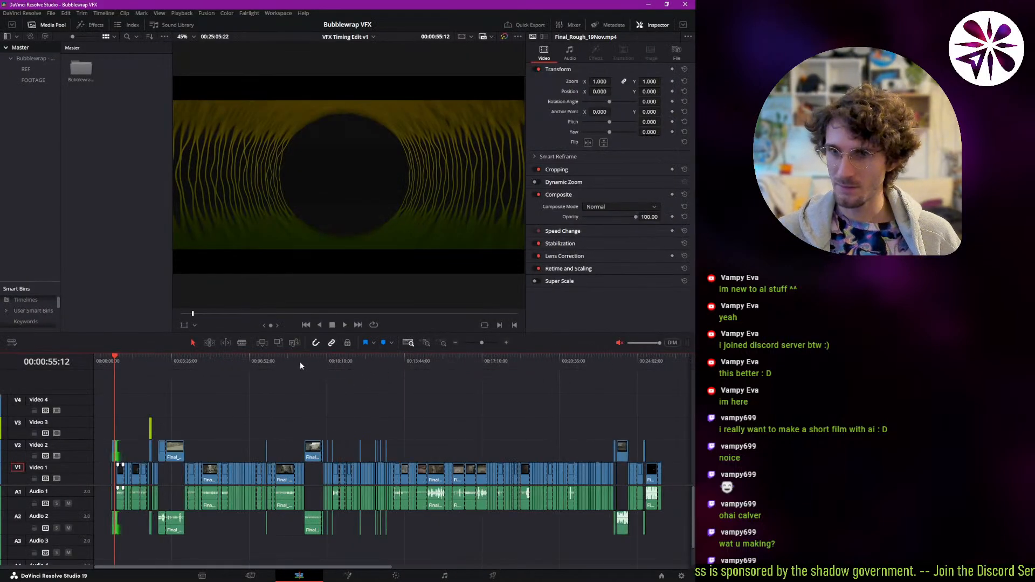
left_click(268, 366)
left_click(344, 372)
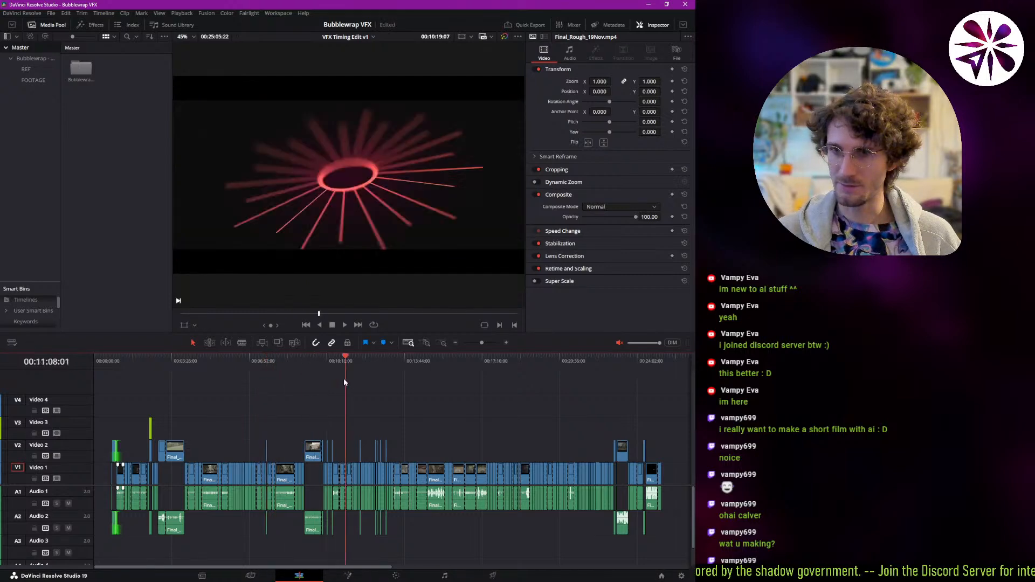
left_click_drag(344, 382, 332, 381)
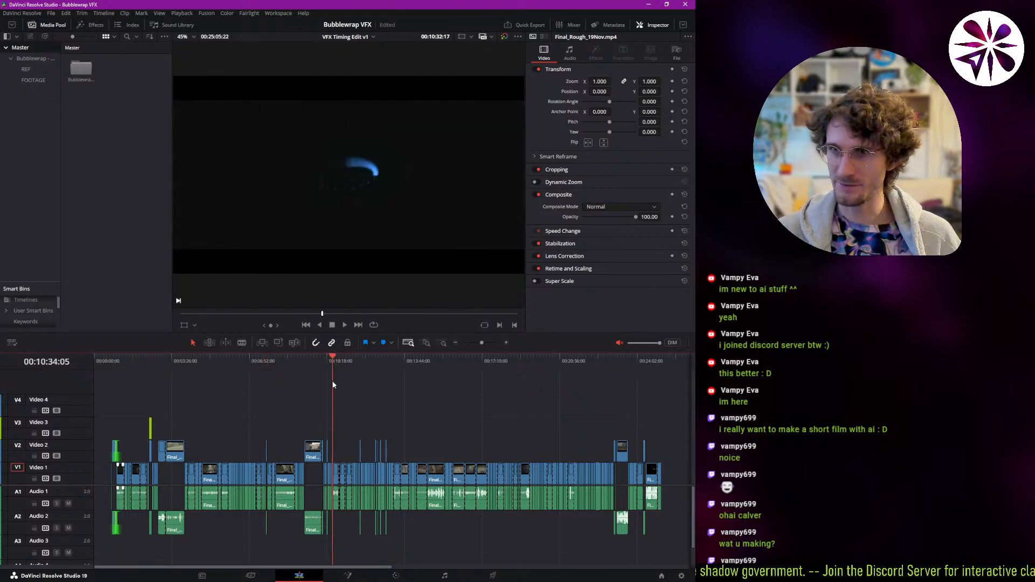
left_click(425, 343)
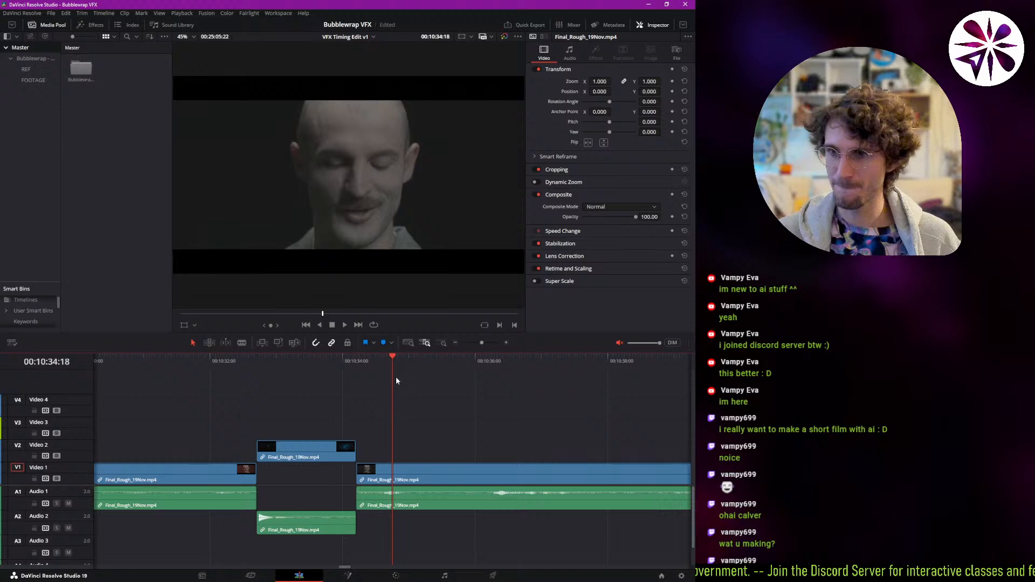
Play back the machine inserts between about 10:19 and 10:34 in the edit.
left_click(435, 344)
left_click_drag(395, 364, 320, 387)
key("space")
scroll(322, 398, "right", 3)
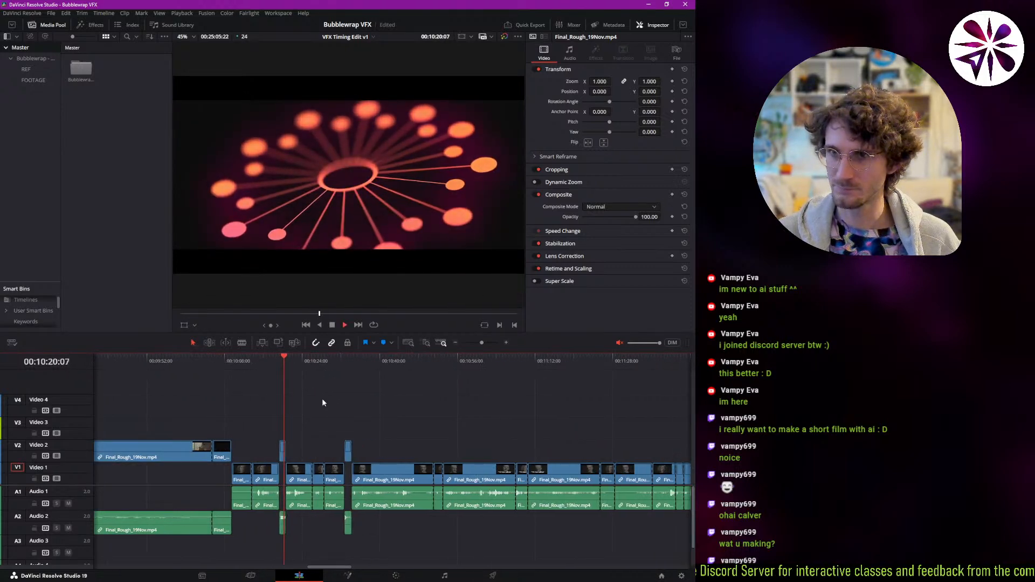
left_click(286, 365)
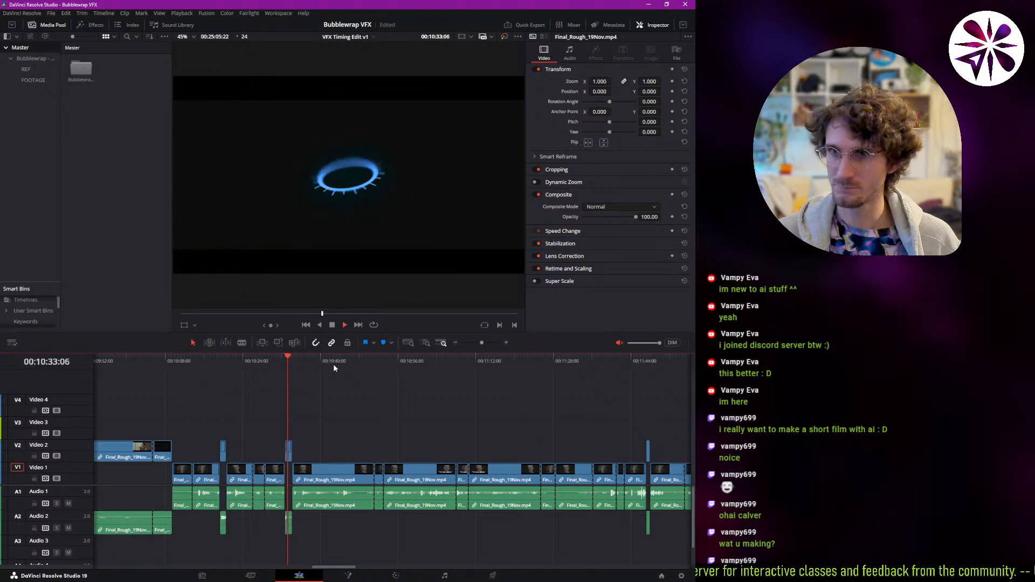
key("space")
scroll(509, 400, "right", 8)
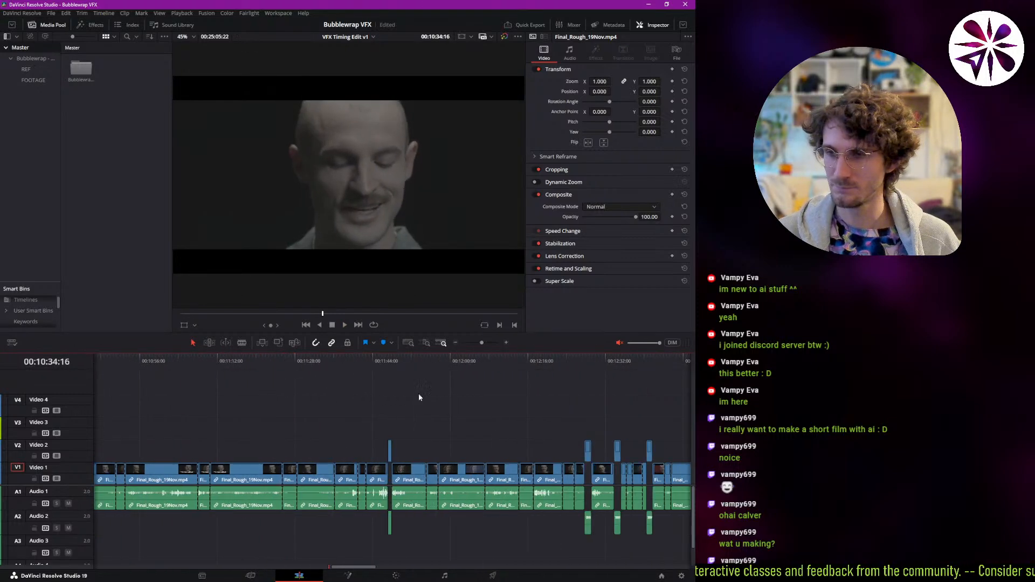
Play the machine insert near 12:28 and zoom in on its clip to check how long it runs.
left_click_drag(403, 373, 584, 378)
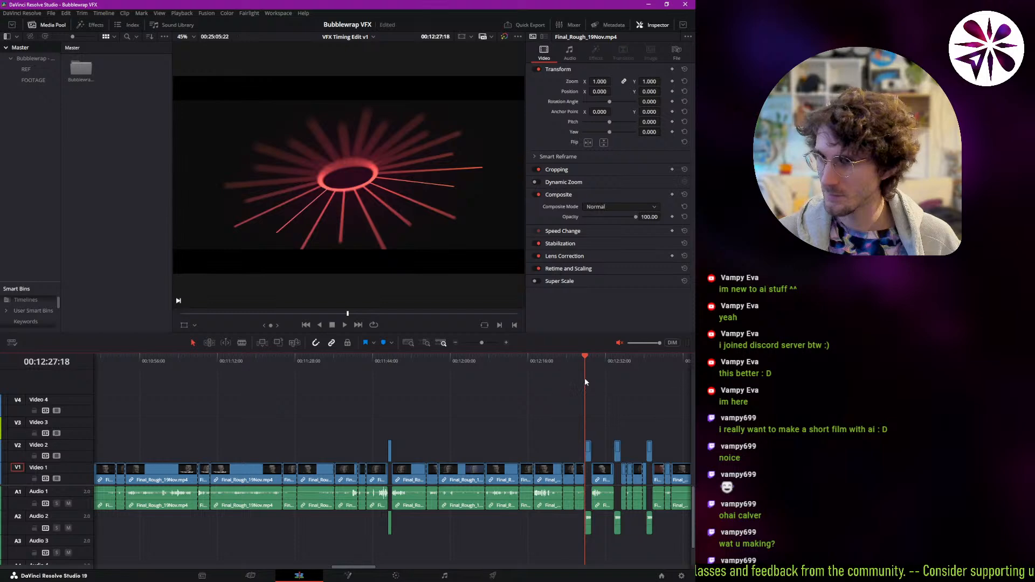
scroll(614, 419, "right", 6)
key("space")
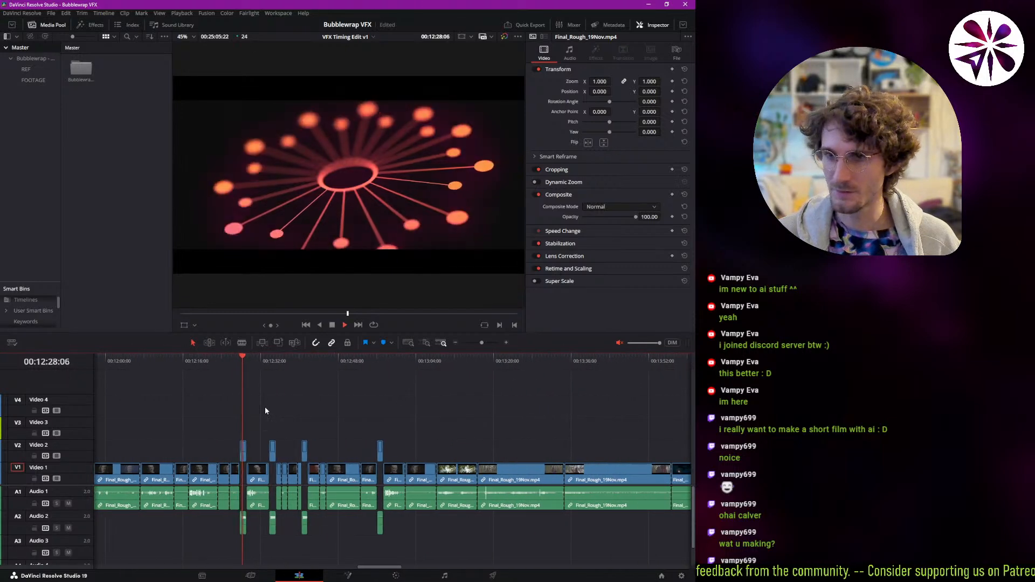
left_click(426, 343)
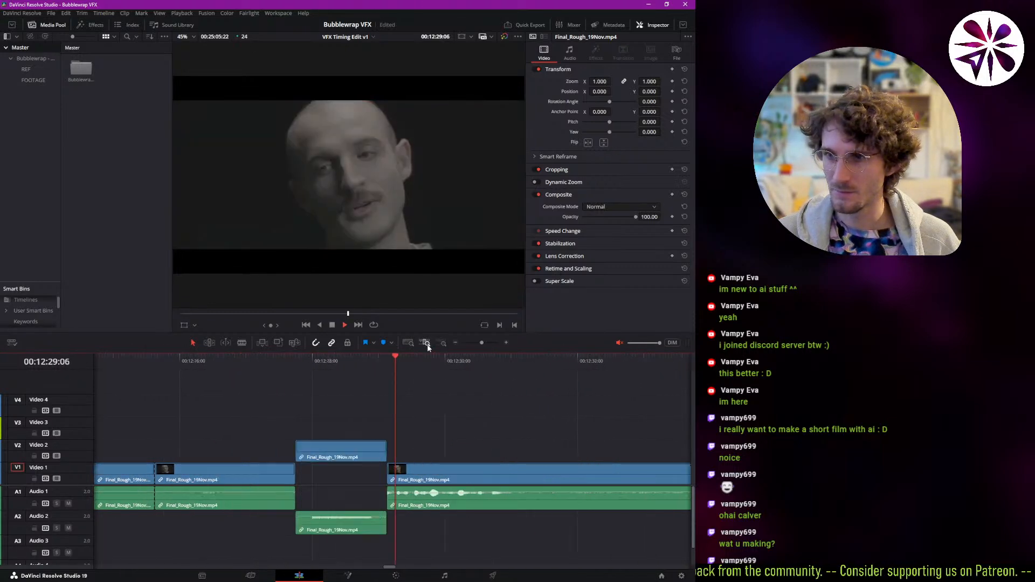
left_click(386, 447)
left_click_drag(386, 447, 384, 450)
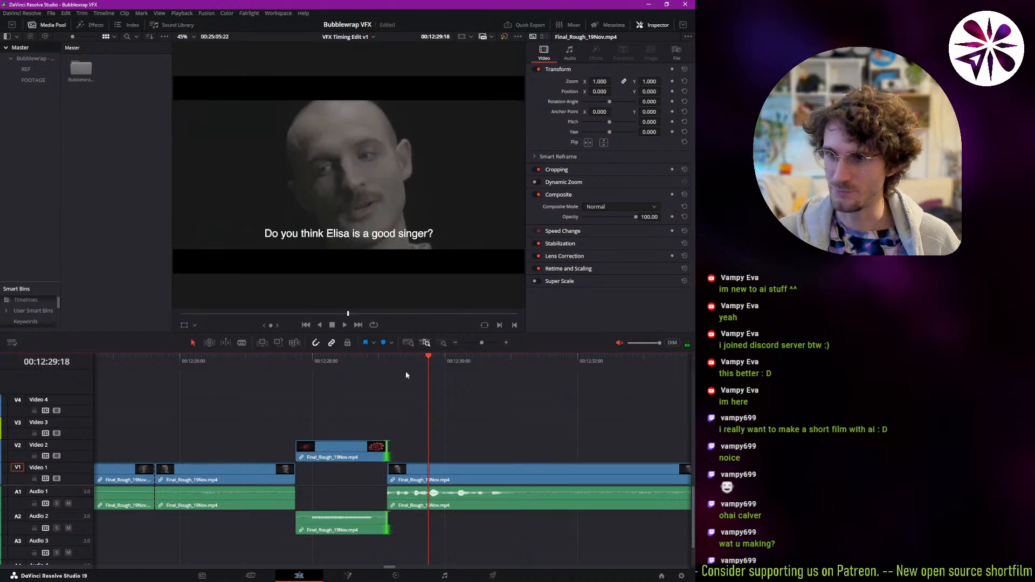
Scan the rest of the edit around 12:57 for further machine inserts on Video 2.
left_click(445, 344)
left_click_drag(404, 367, 532, 383)
middle_click_drag(660, 389, 192, 401)
middle_click_drag(596, 414, 409, 407)
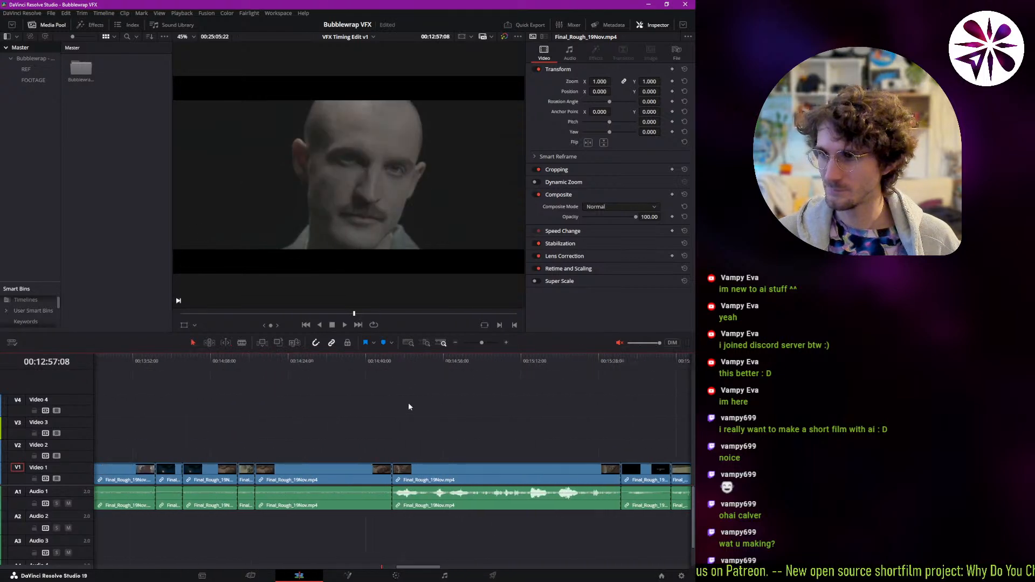
middle_click_drag(216, 402, 625, 398)
middle_click_drag(180, 395, 647, 394)
middle_click_drag(356, 402, 308, 391)
scroll(347, 388, "right", 4)
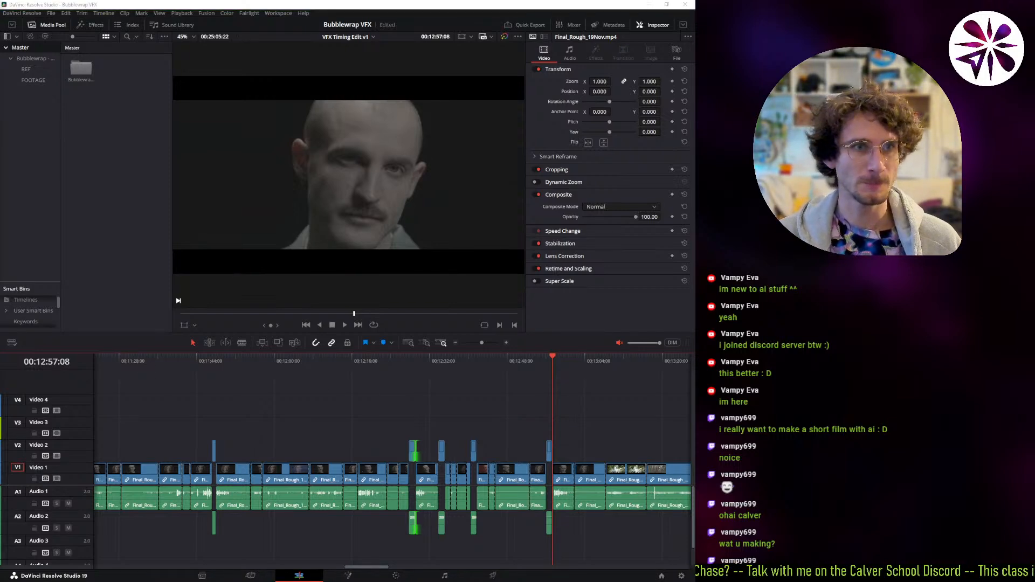
Switch back to Blender and extend the scene's end frame to 408.
key("alt+Tab")
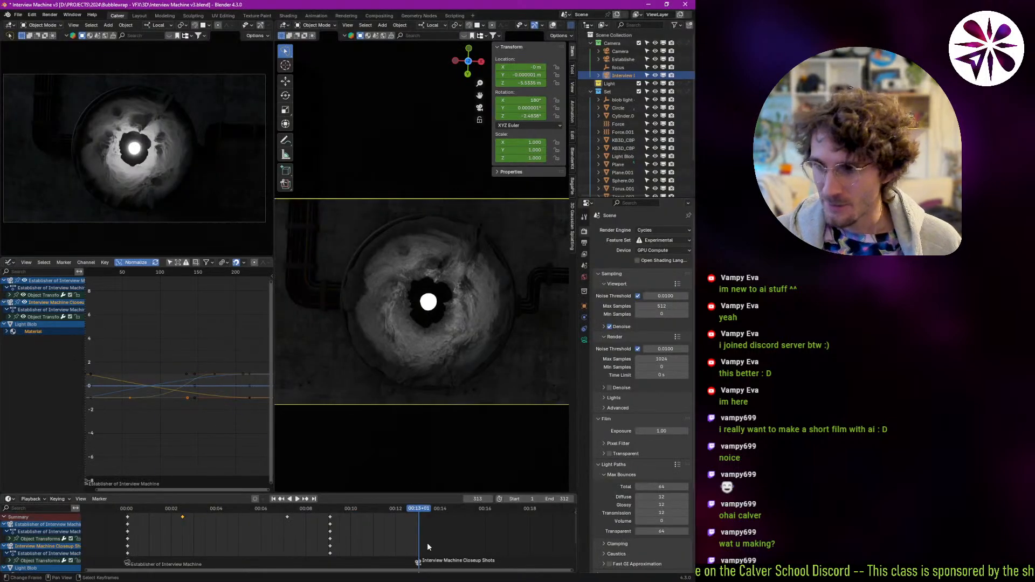
left_click(563, 500)
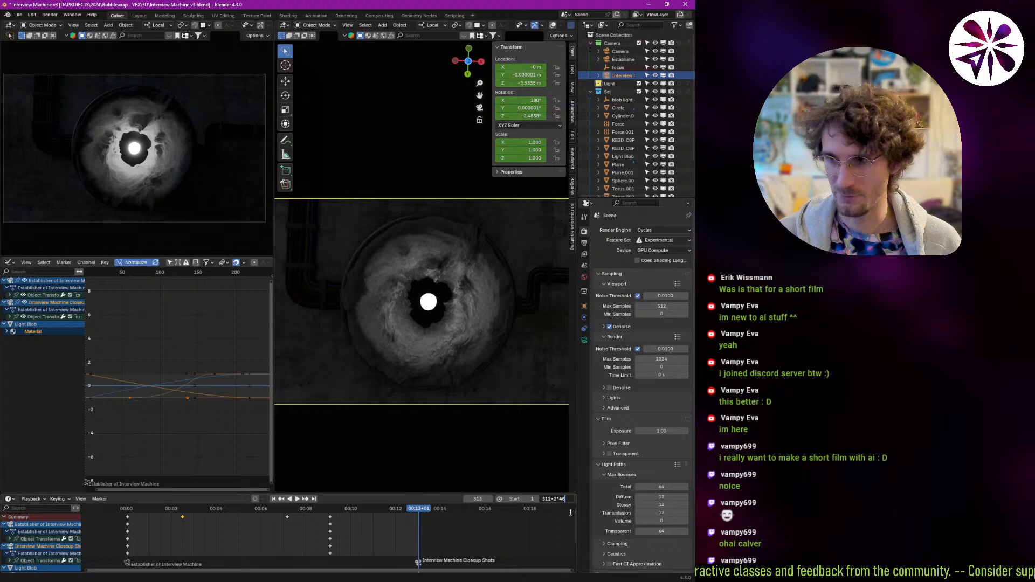
key("Return")
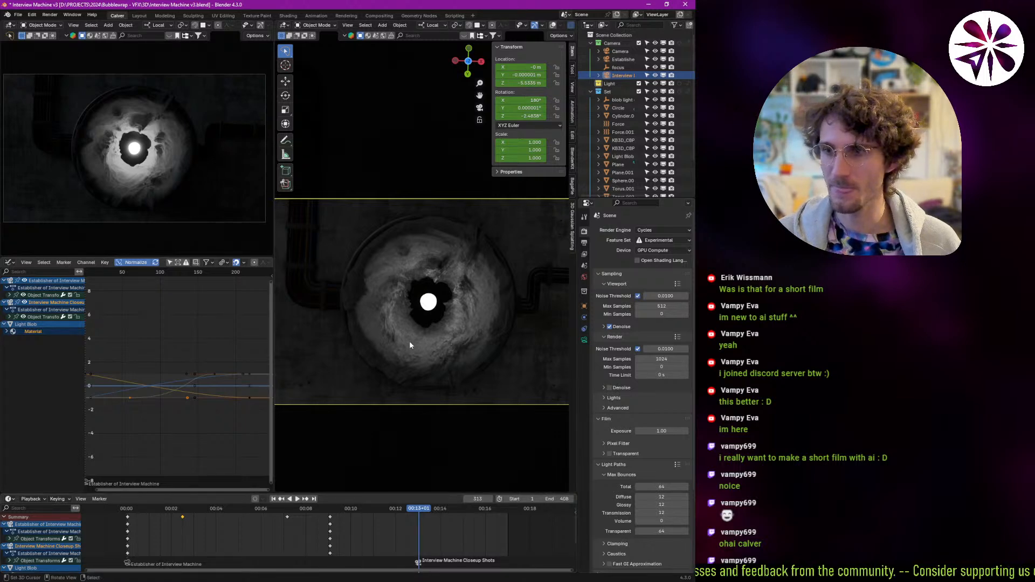
Rename the duplicated camera to Interview Machine Closeup Shot 1.
key("F2")
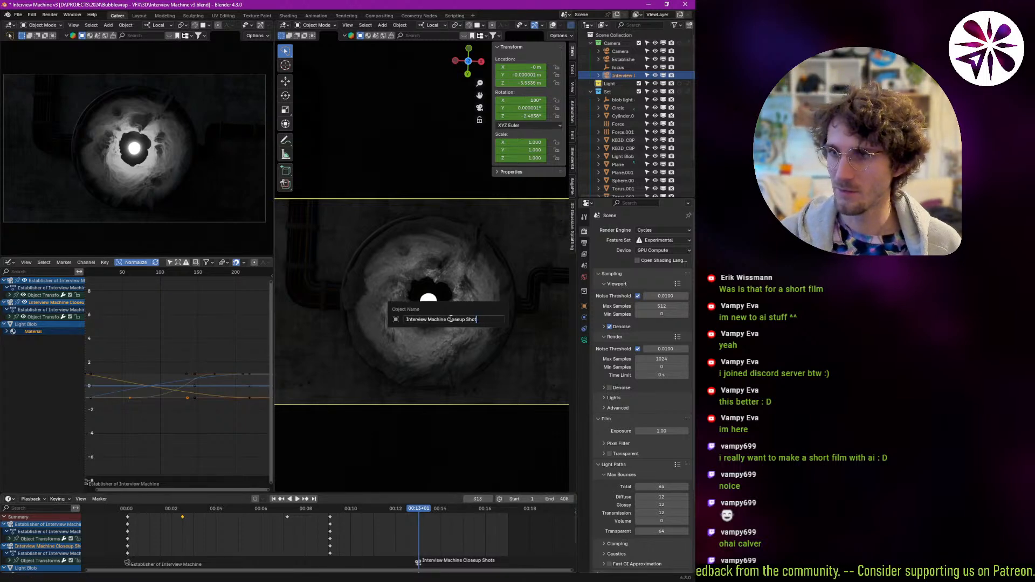
type("1")
key("Return")
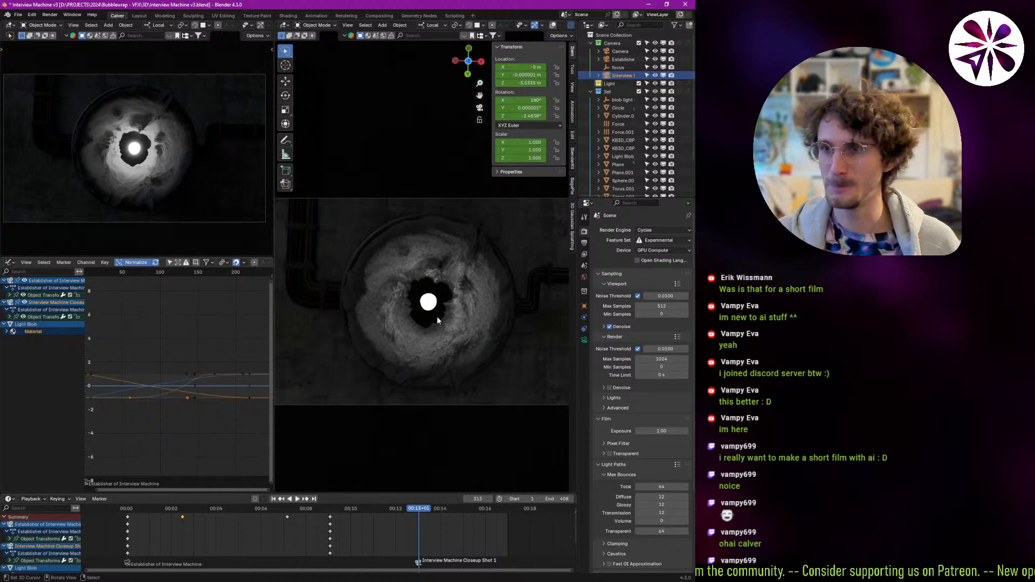
Fly the closeup camera nearer to the tunnel and frame the light blob at an oblique angle, with X rotation about 151°.
key("shift+grave")
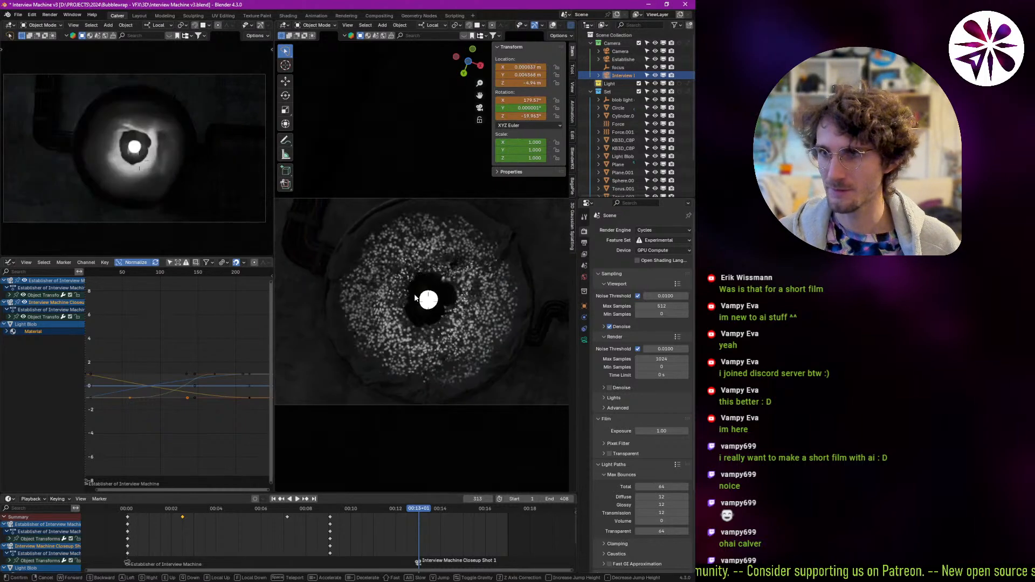
key("w")
key("s")
key("w")
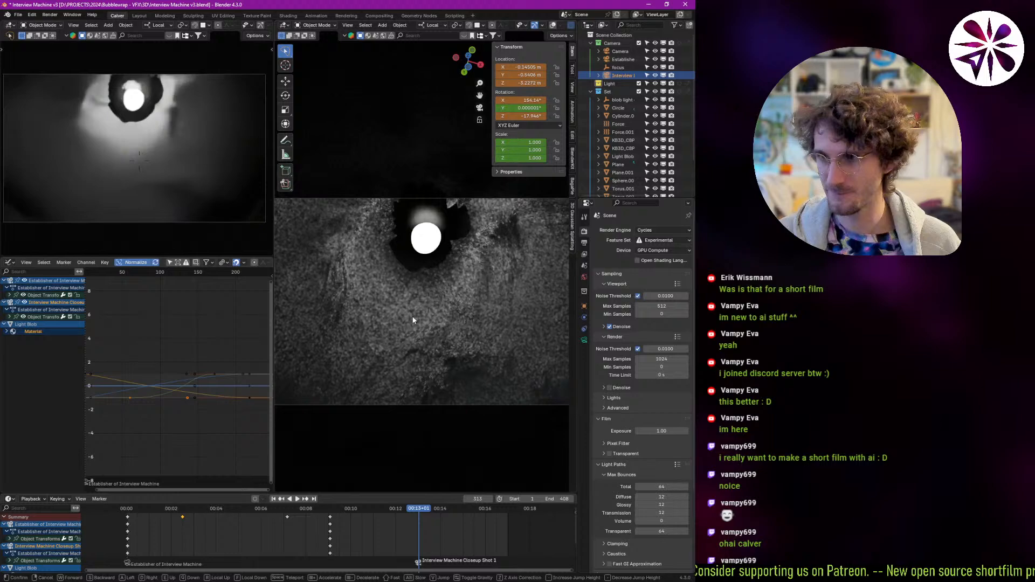
key("s")
key("w")
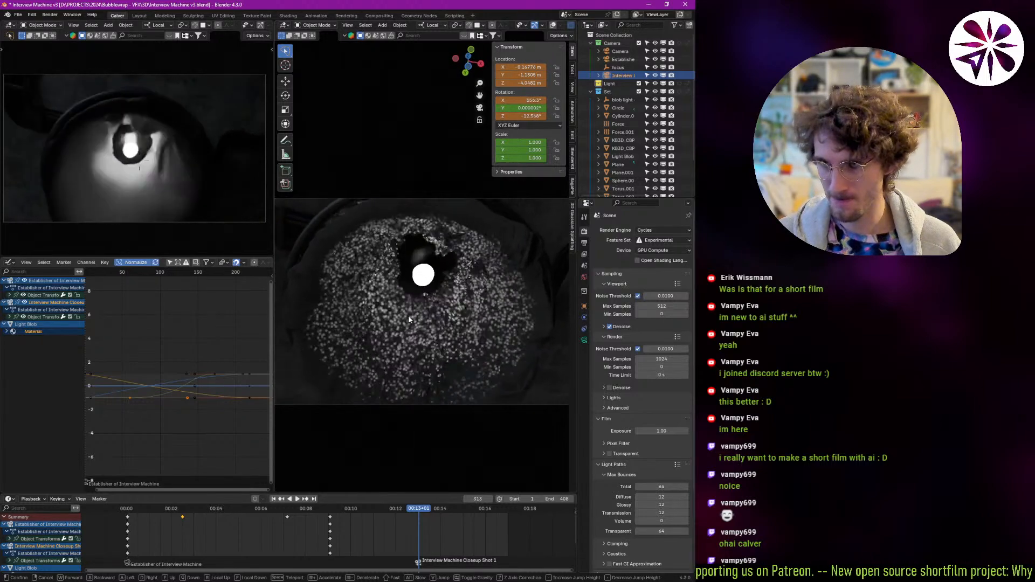
key("s")
left_click(409, 318)
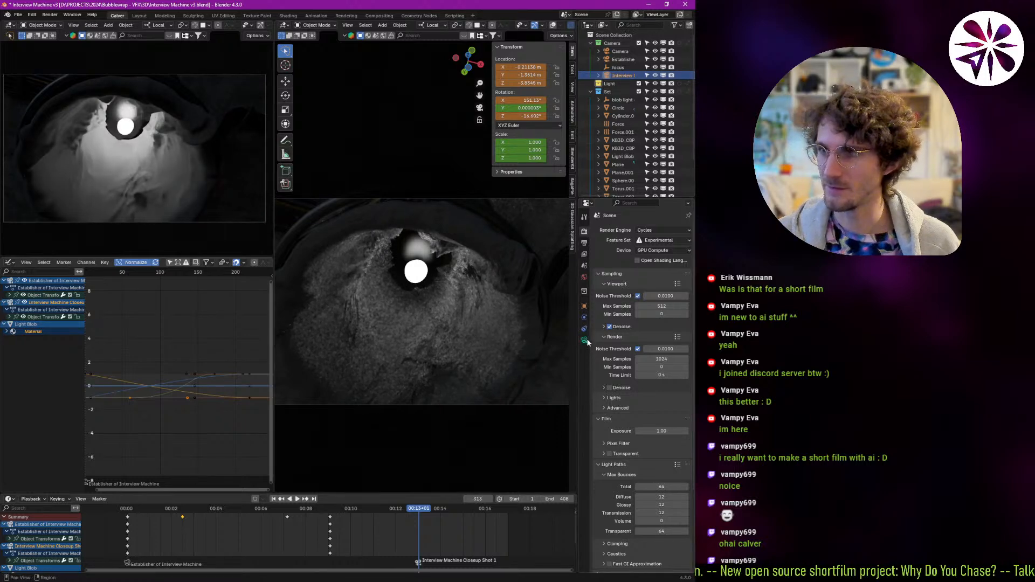
Set the closeup camera's focal length to 50 mm and enable its depth of field.
left_click(584, 339)
left_click(658, 267)
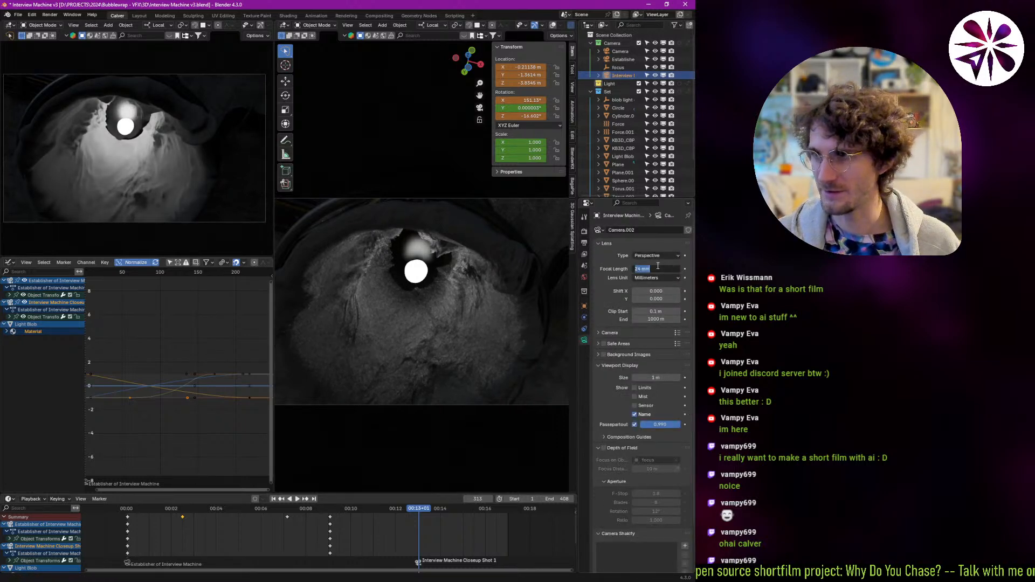
type("50")
key("Return")
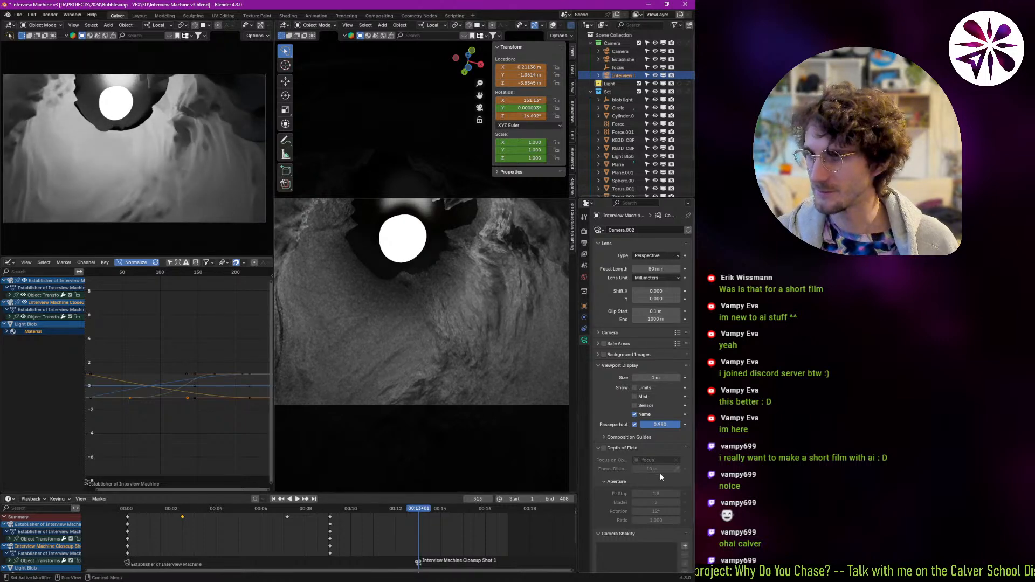
left_click(602, 447)
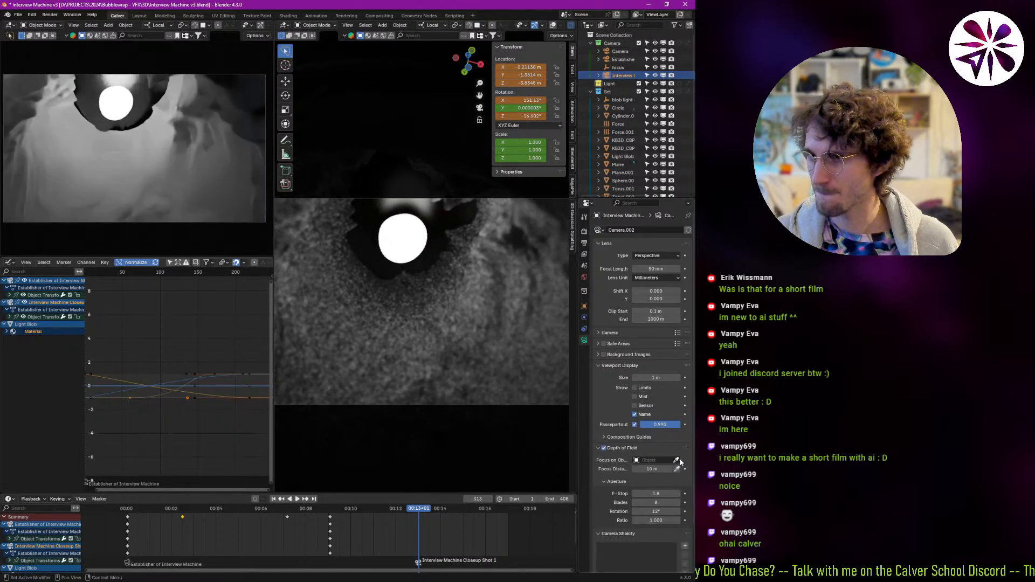
Fly the closeup camera back and sideways to frame the light blob beneath the tunnel rim, with X rotation about 143°.
key("shift+grave")
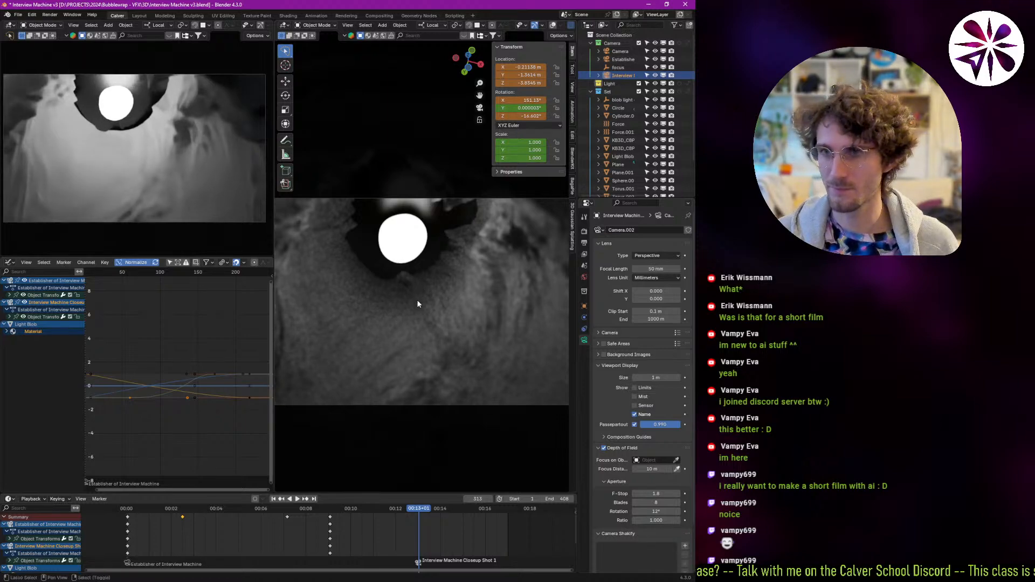
key("s")
key("d")
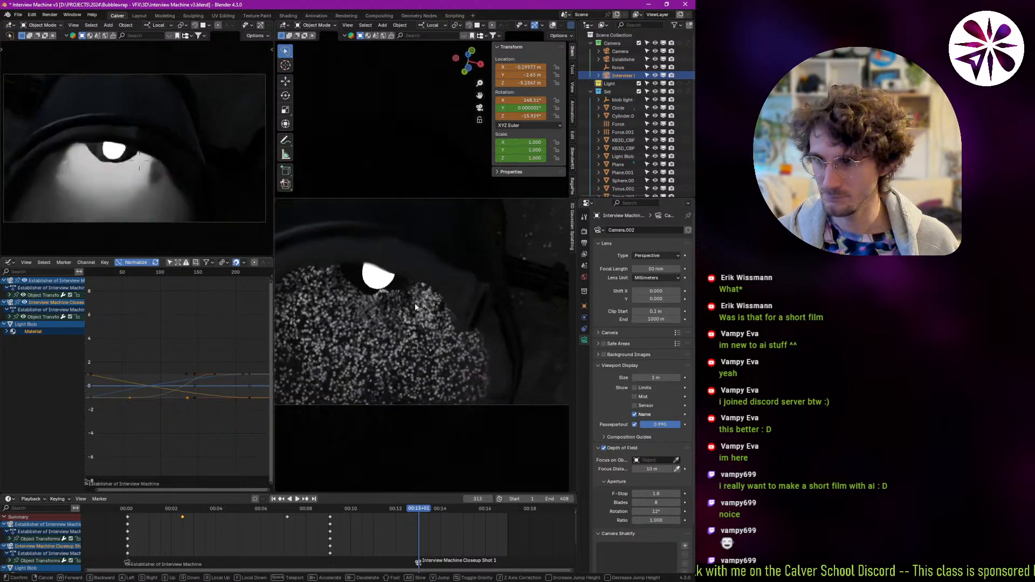
key("d")
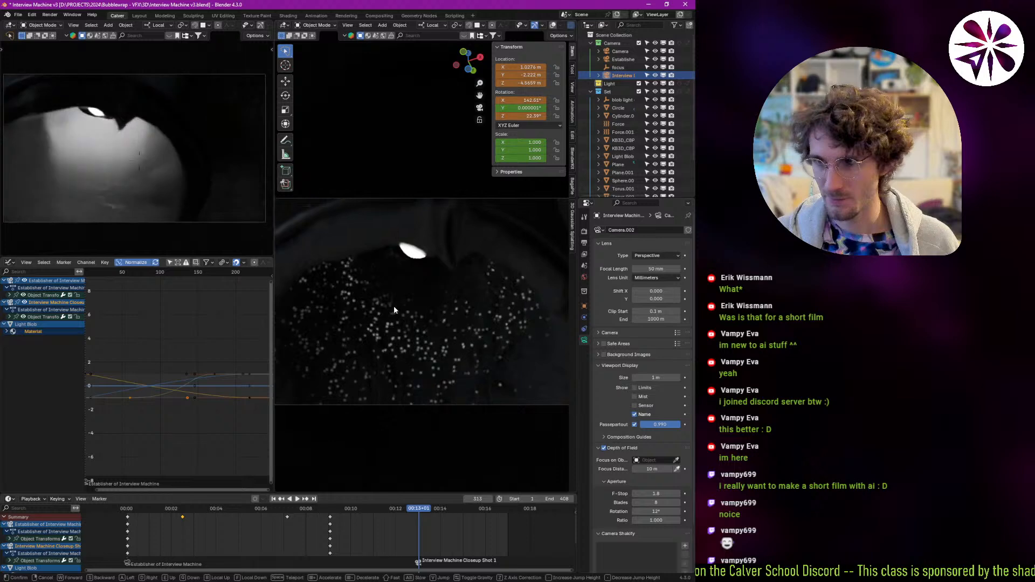
left_click(406, 303)
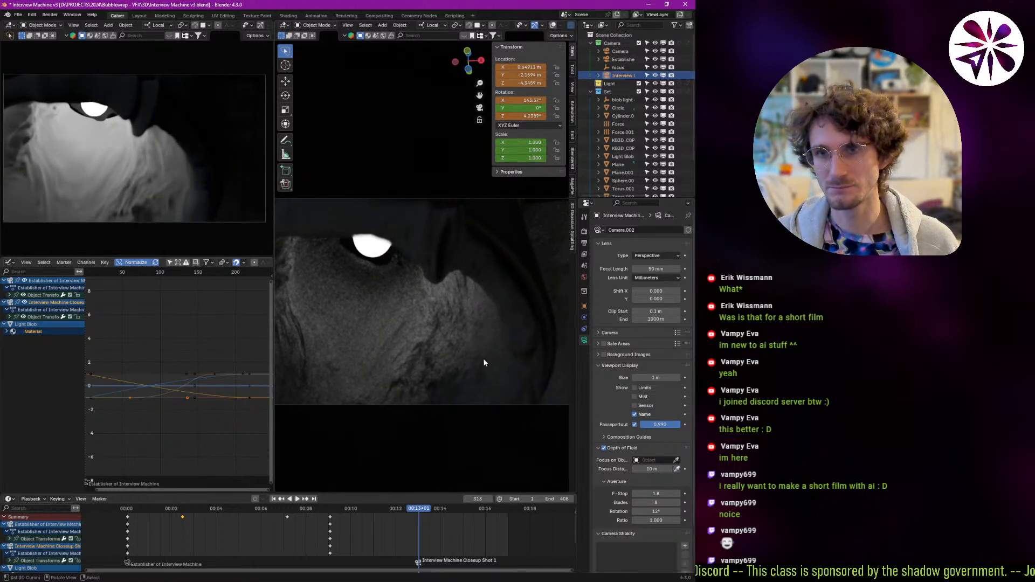
Fly the closeup camera in close and around the opening to frame the light blob obliquely, with Z rotation about 77.5°.
key("shift+grave")
key("w")
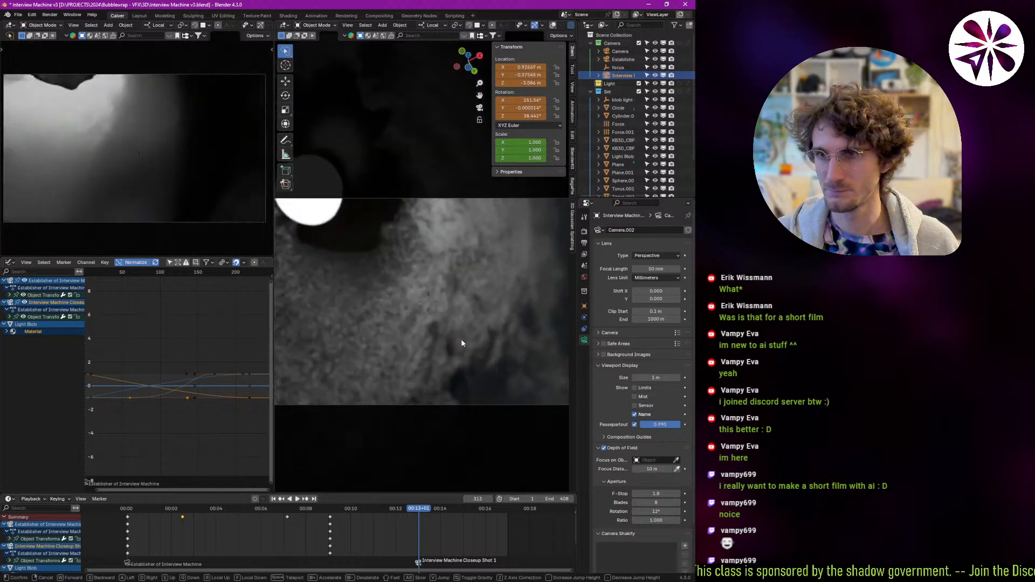
left_click(441, 341)
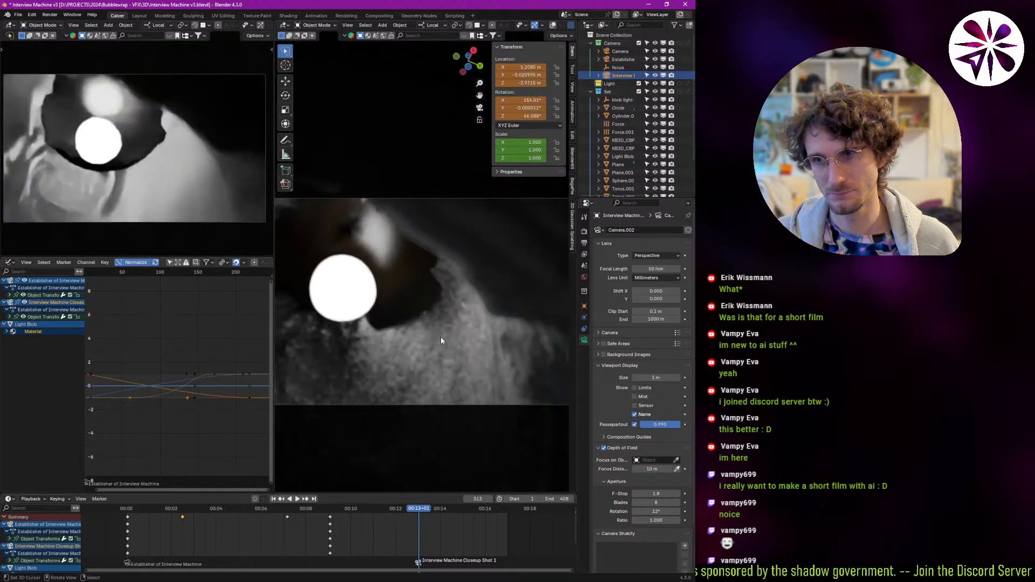
key("shift+grave")
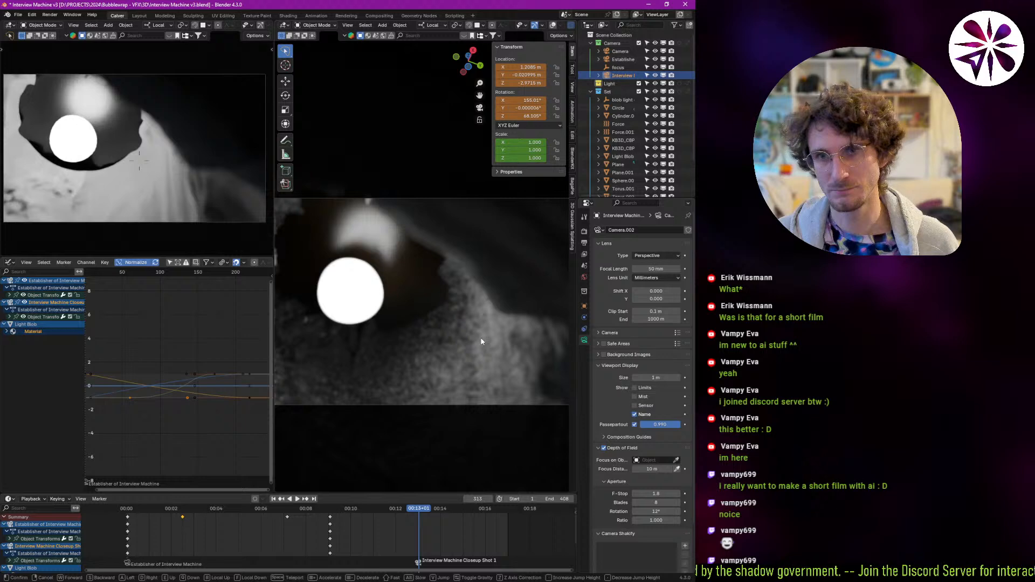
left_click(481, 341)
Set the closeup camera's focus distance to about 4.05 m by sampling the tunnel surface just below the light blob.
left_click(678, 468)
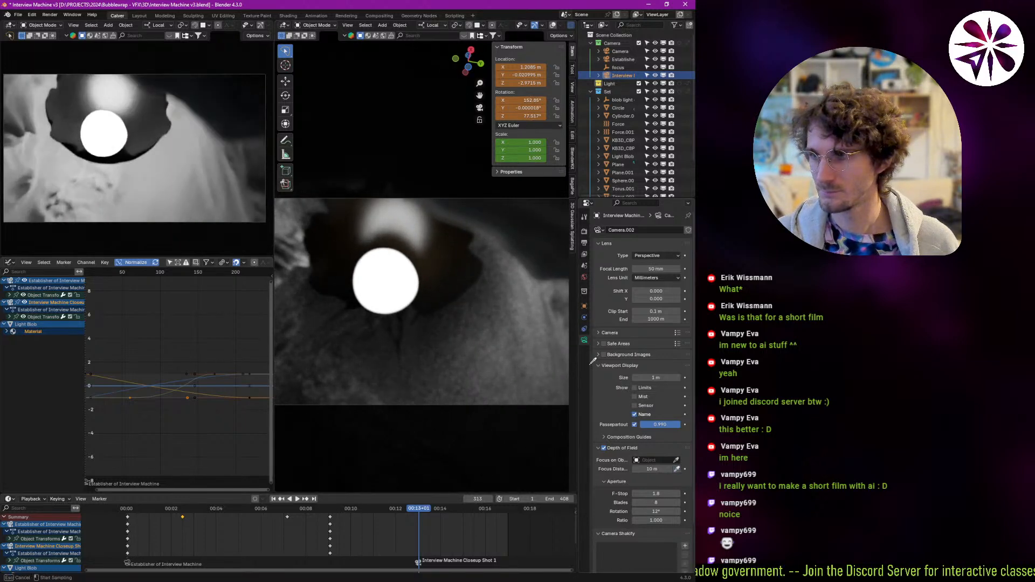
left_click(530, 257)
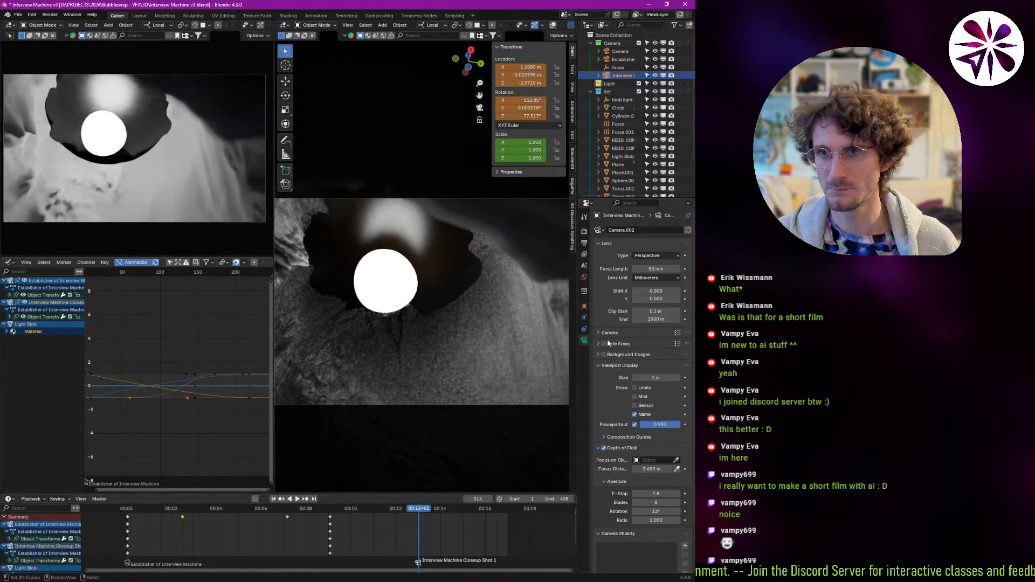
left_click(678, 468)
left_click(426, 344)
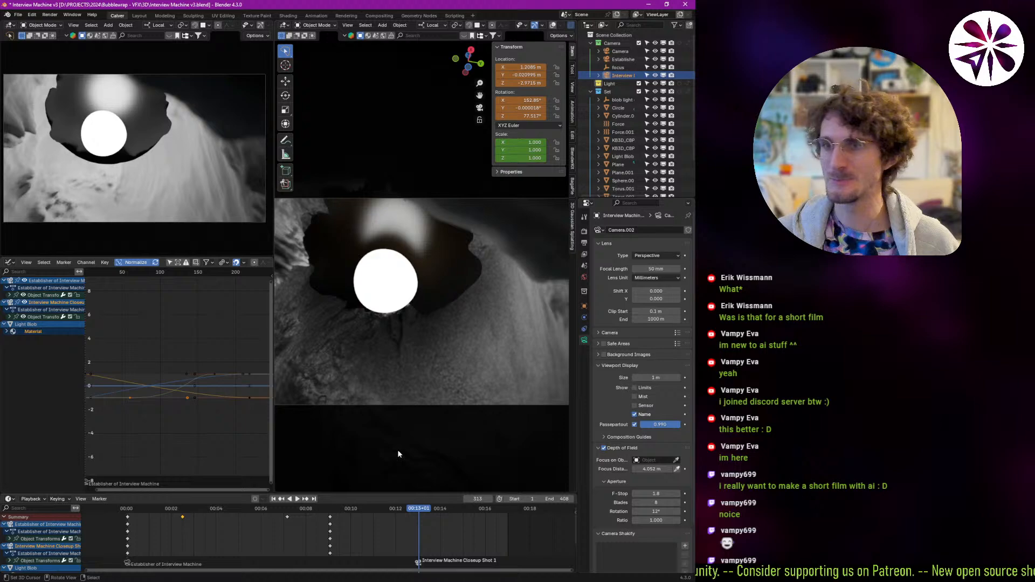
Fly the closeup camera back to a wider view of the tunnel opening, with X rotation about 165°.
key("shift+grave")
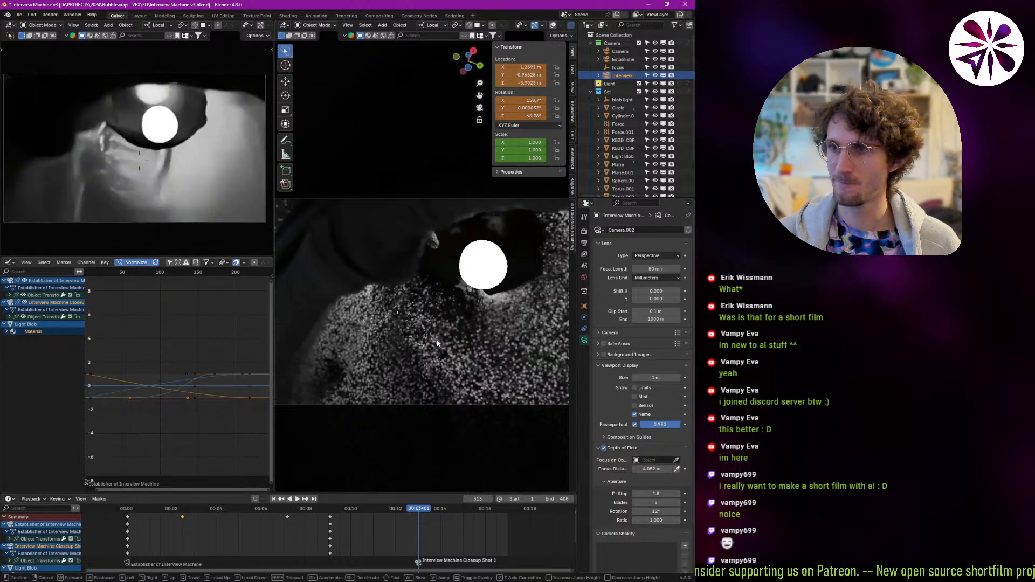
key("s")
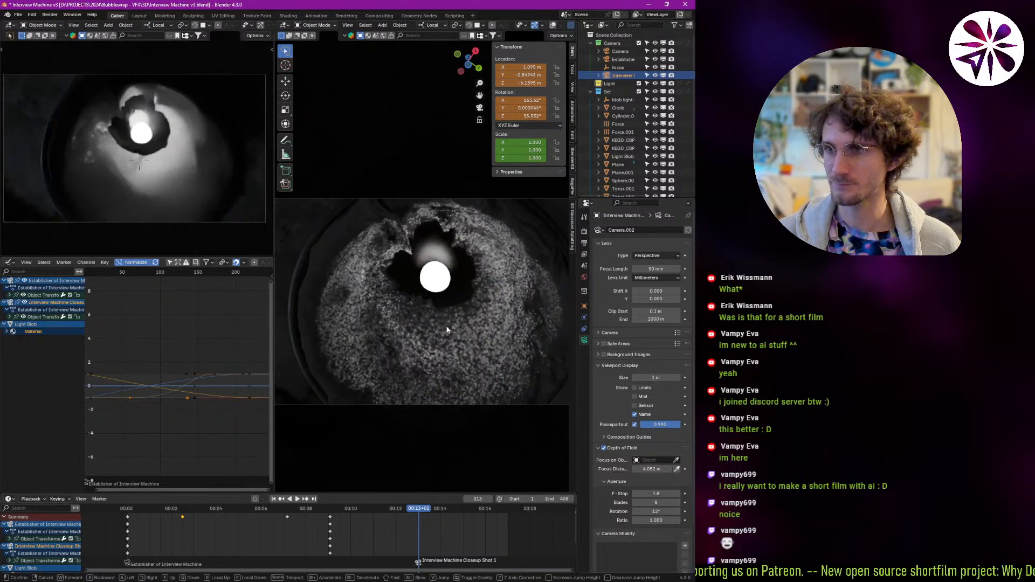
left_click(448, 325)
key("shift+grave")
key("w")
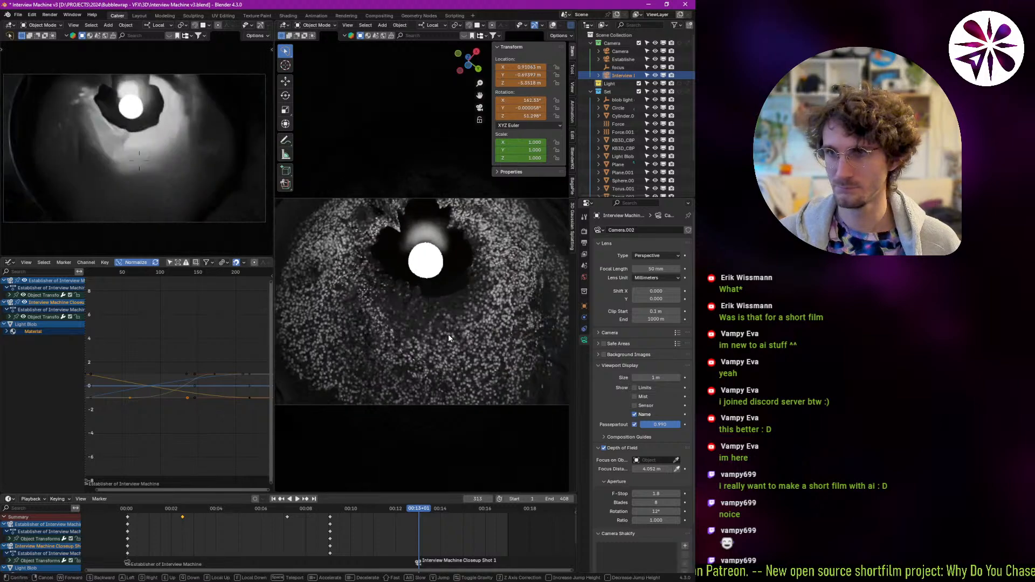
left_click(448, 331)
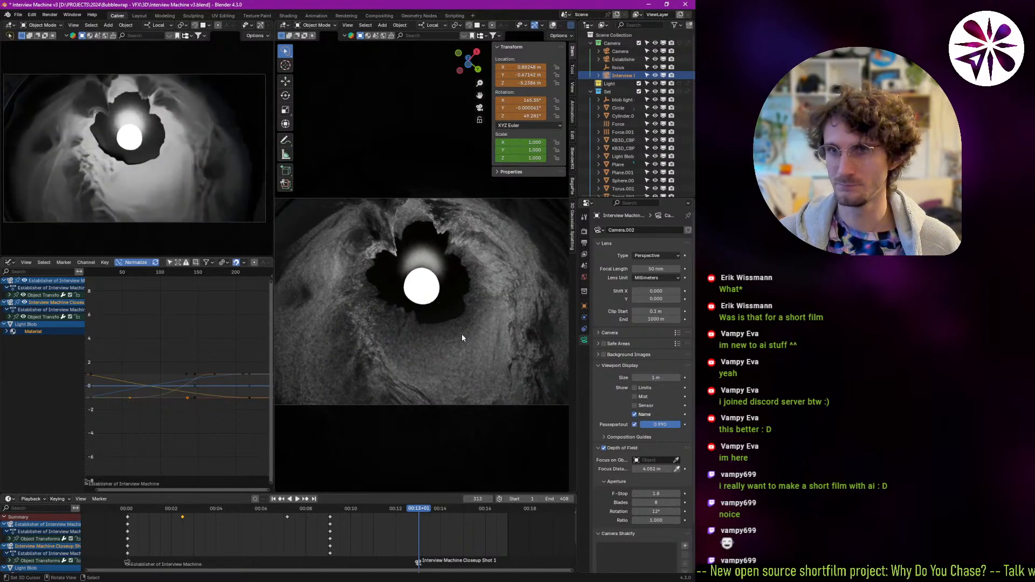
Fly the closeup camera farther out to frame the whole round tunnel almost head-on, with X rotation about 175°.
key("shift+grave")
key("s")
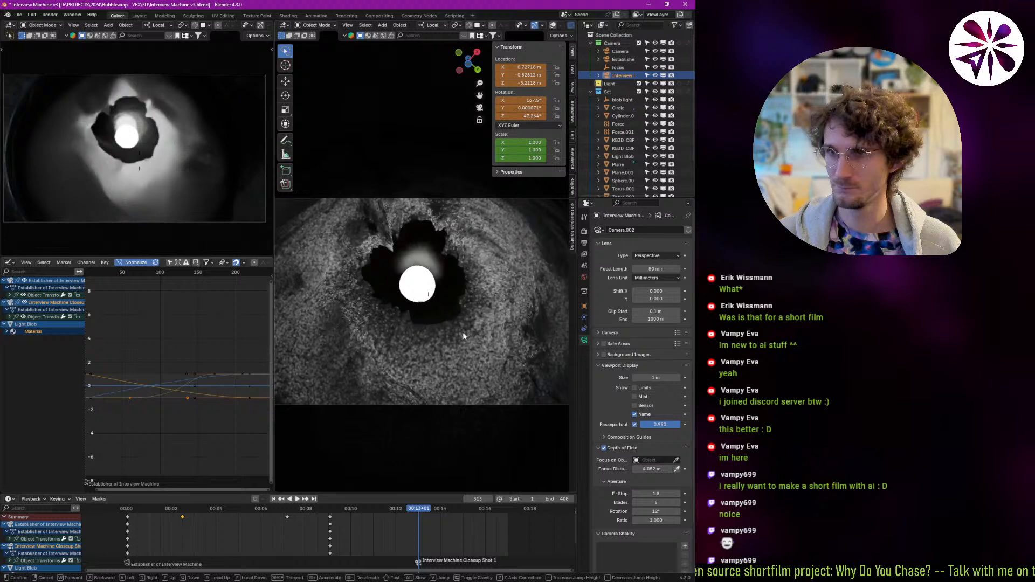
key("s")
key("w")
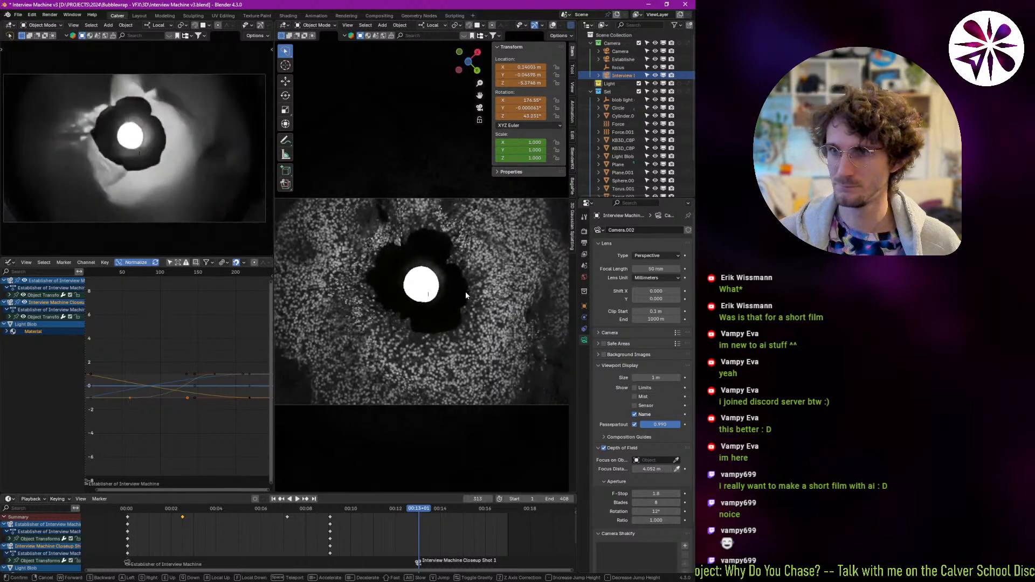
key("s")
key("s")
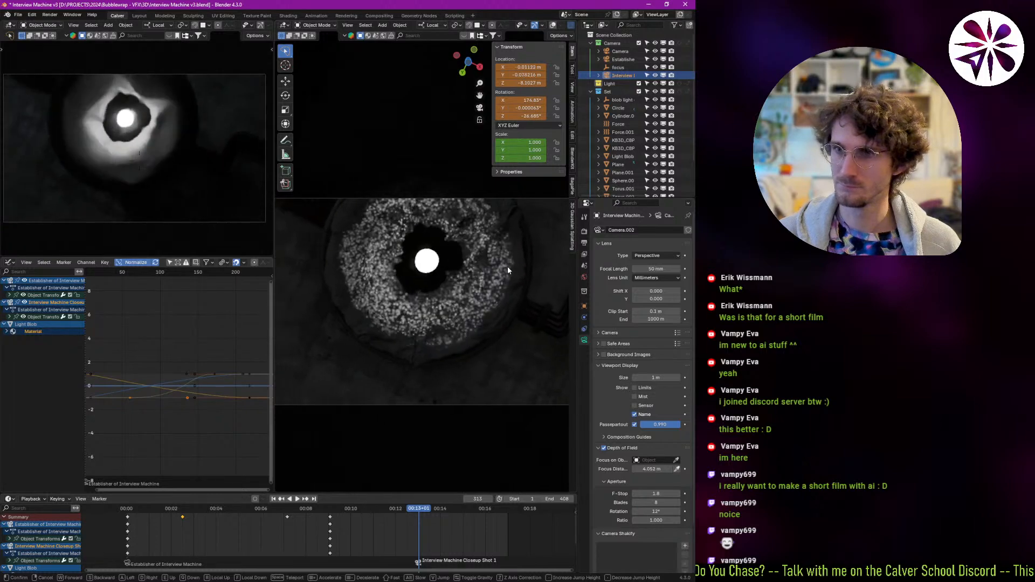
key("d")
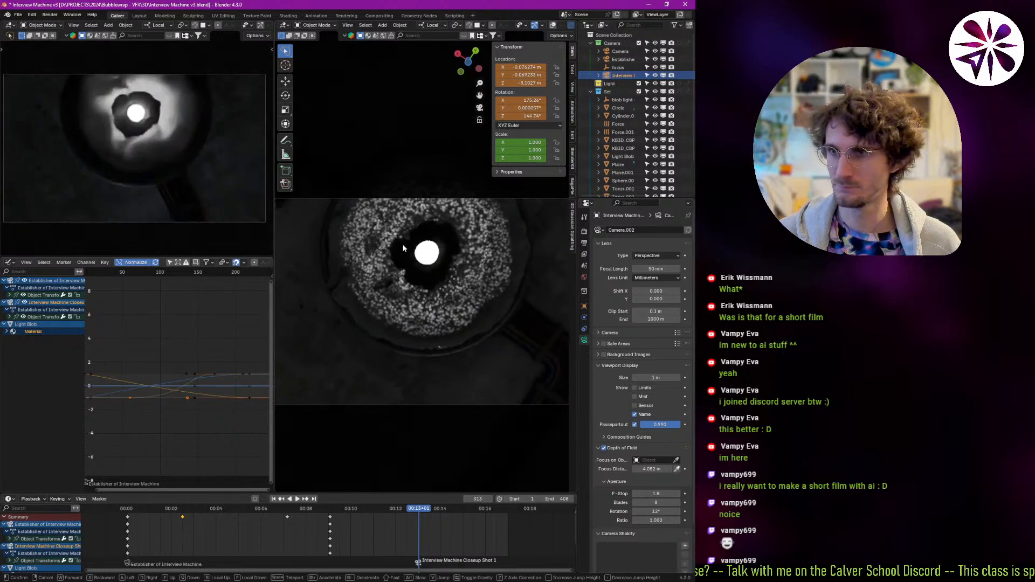
key("s")
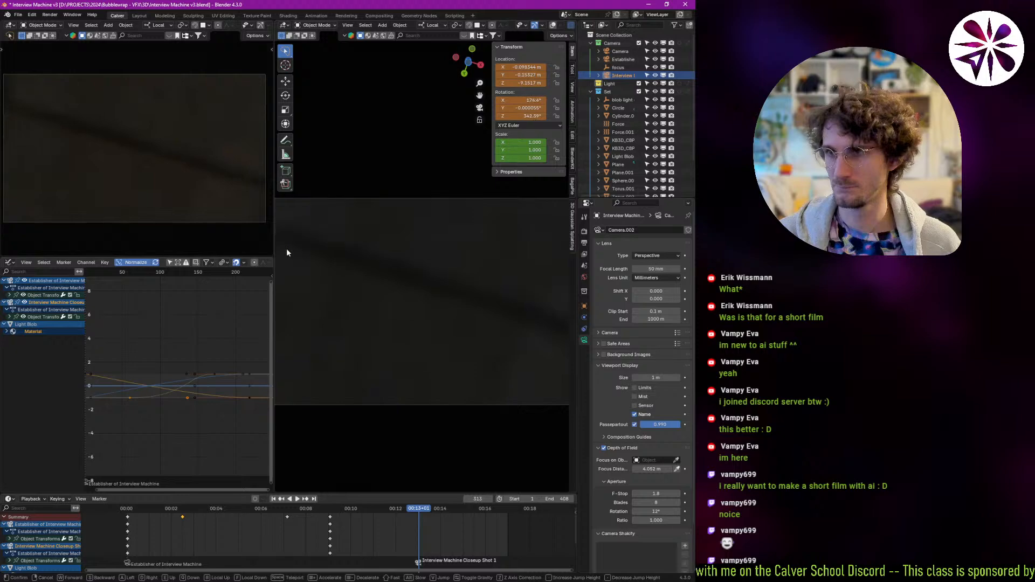
key("w")
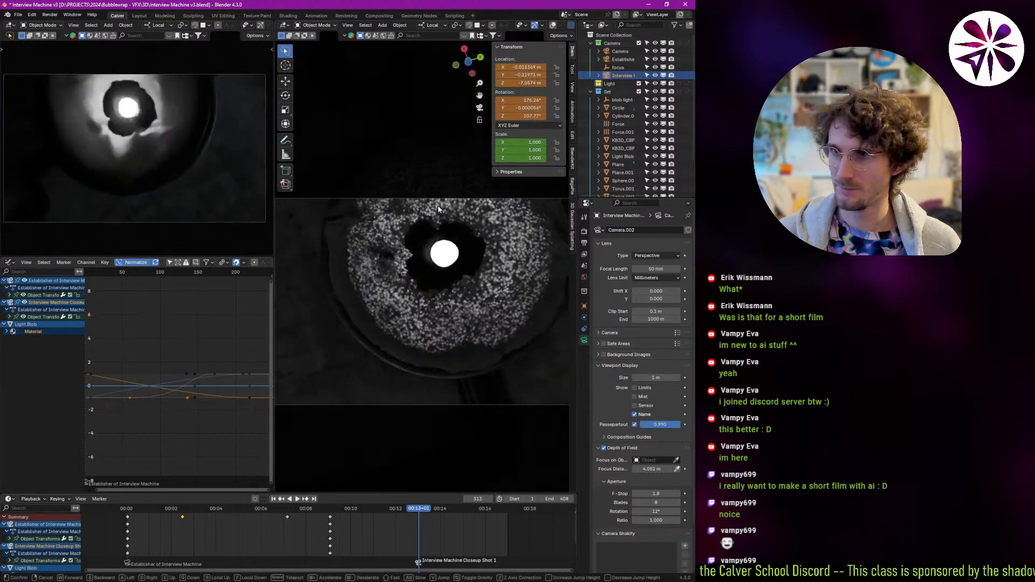
key("d")
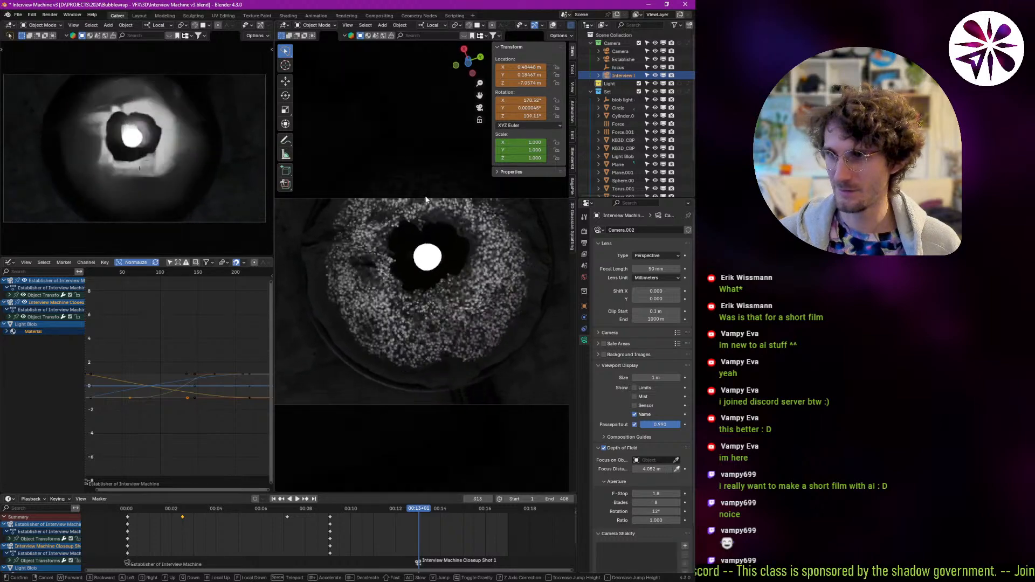
mouse_move(422, 189)
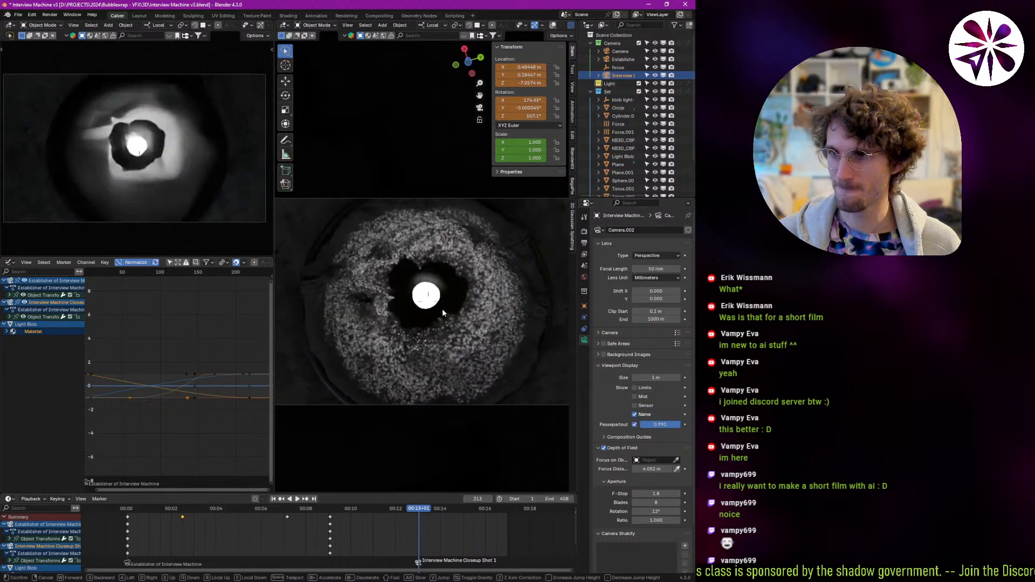
left_click(467, 303)
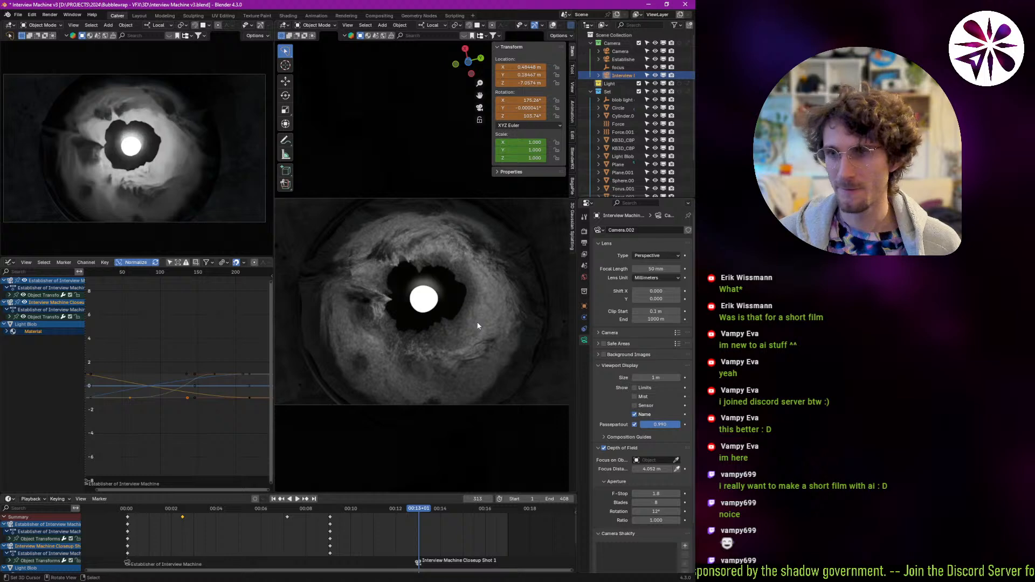
Fly the closeup camera slightly nearer with Z rotation about 109°, keeping it as the selected object.
key("shift+grave")
key("w")
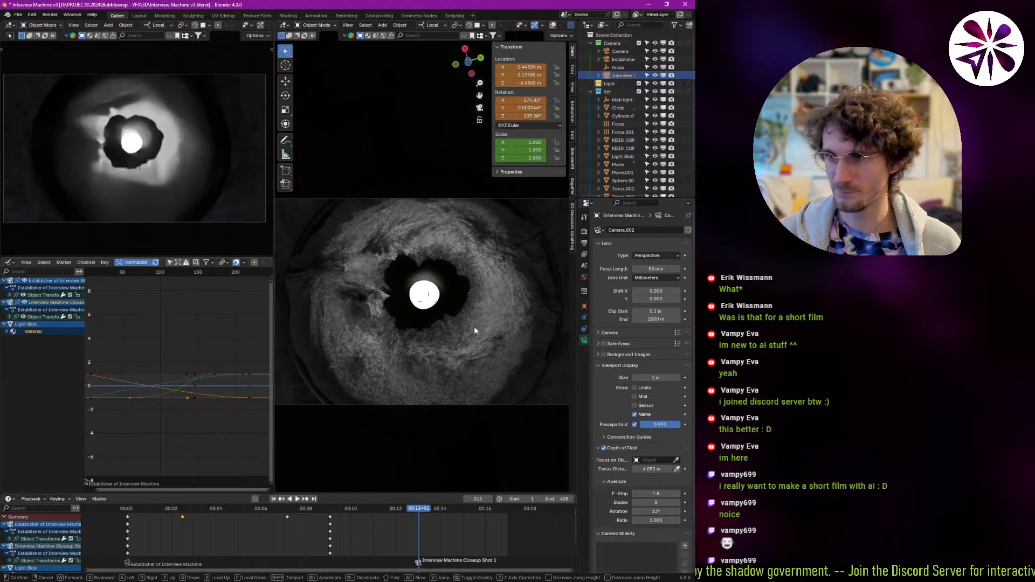
left_click(488, 327)
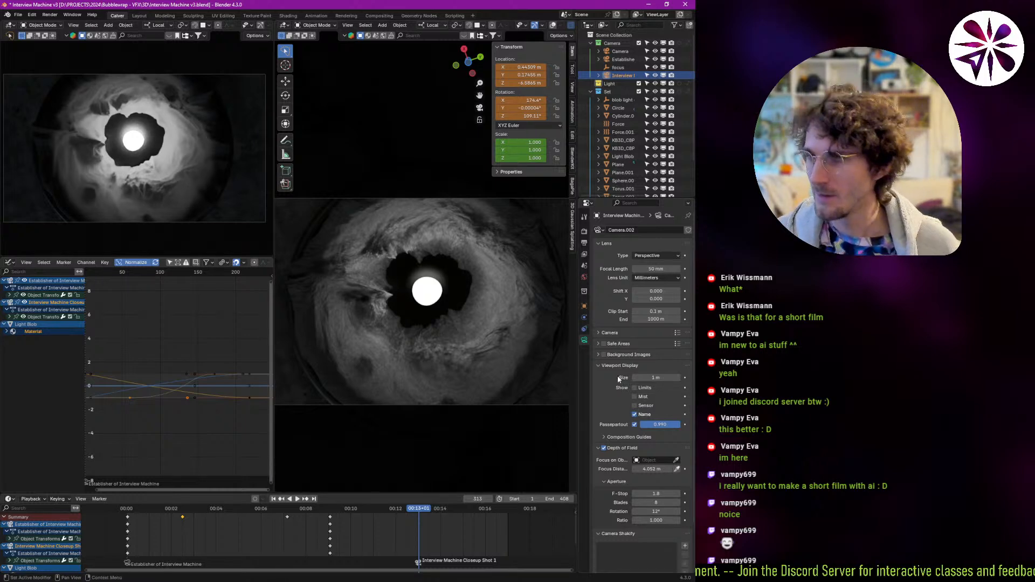
left_click(537, 402)
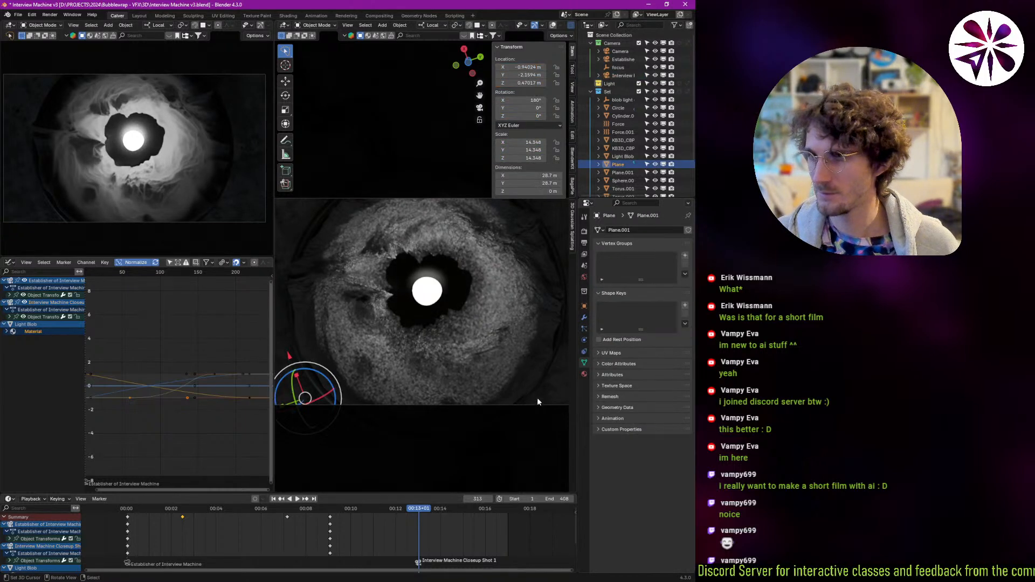
left_click(621, 75)
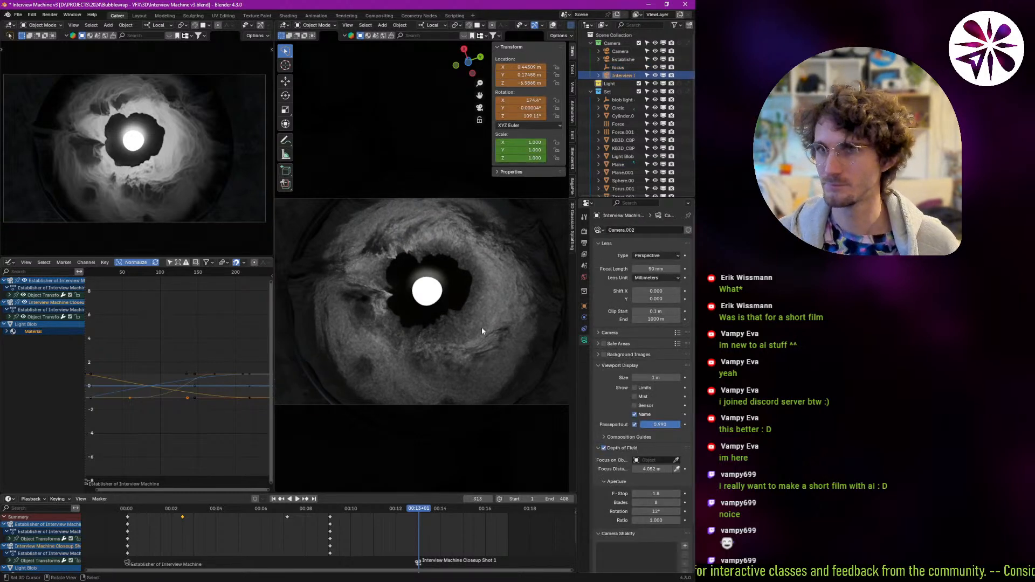
Move the closeup camera about 1.29 m along its local Z axis and roll it by about -82.7° in the view.
key("g")
key("y")
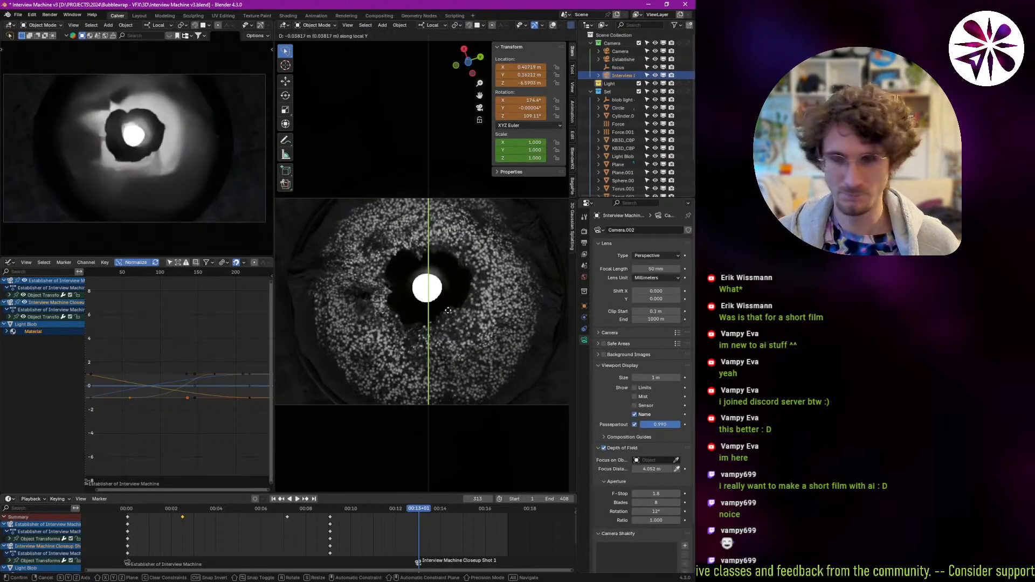
key("z")
left_click(467, 354)
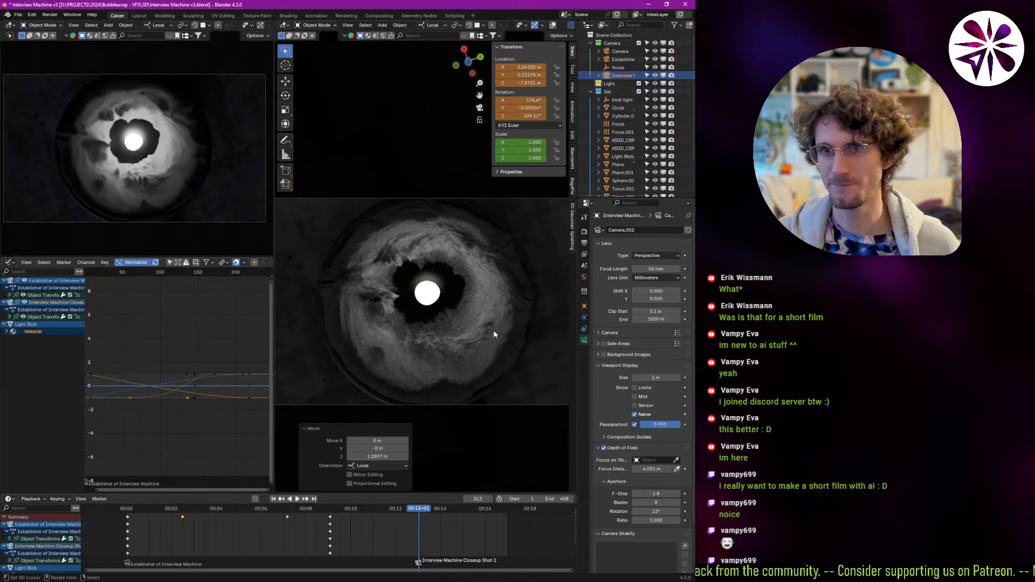
key("r")
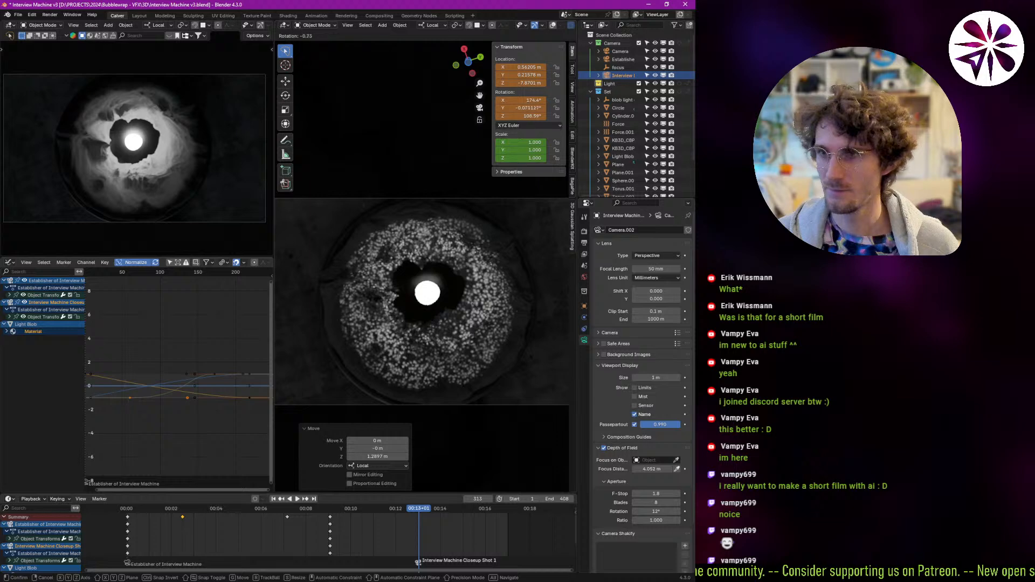
left_click(470, 246)
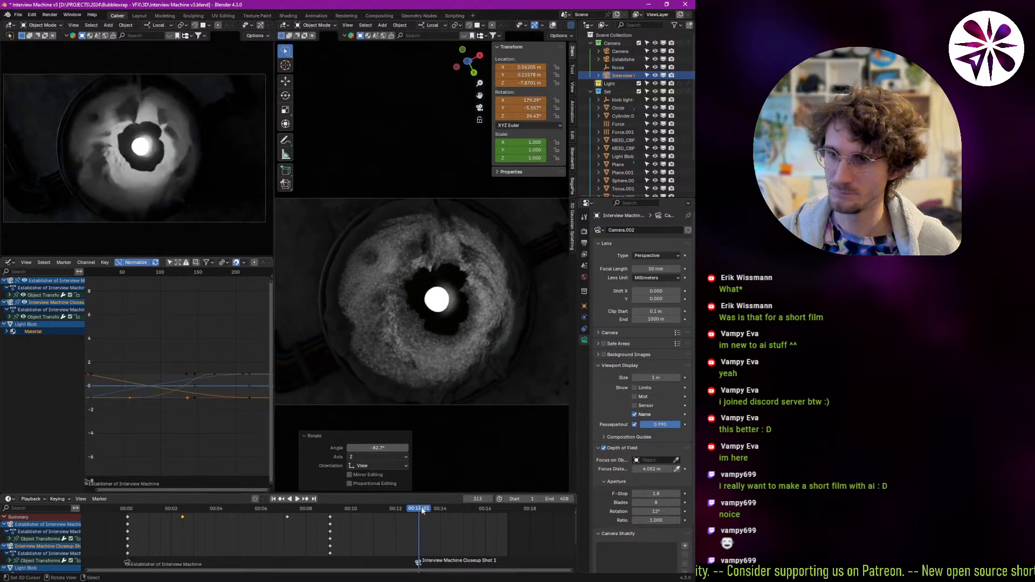
Clear the keyframe selection and limit the timeline to channels of the selected closeup camera.
key("a")
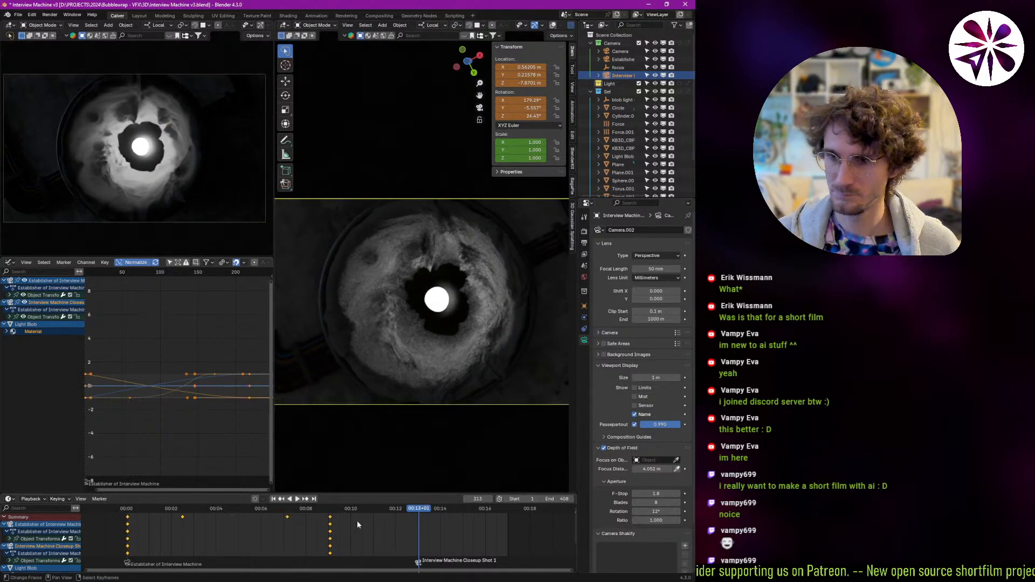
left_click(357, 520)
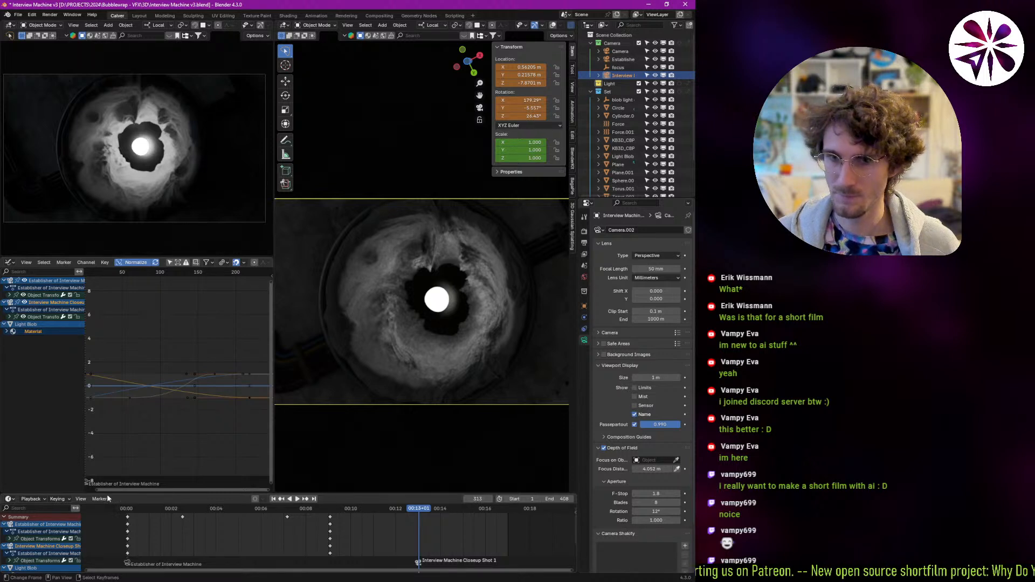
left_click(81, 499)
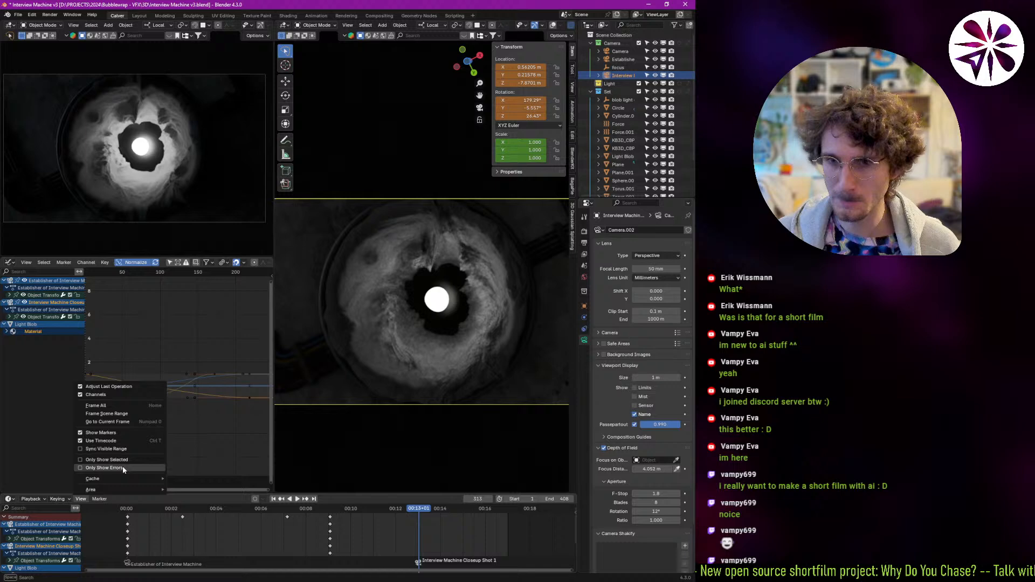
left_click(137, 460)
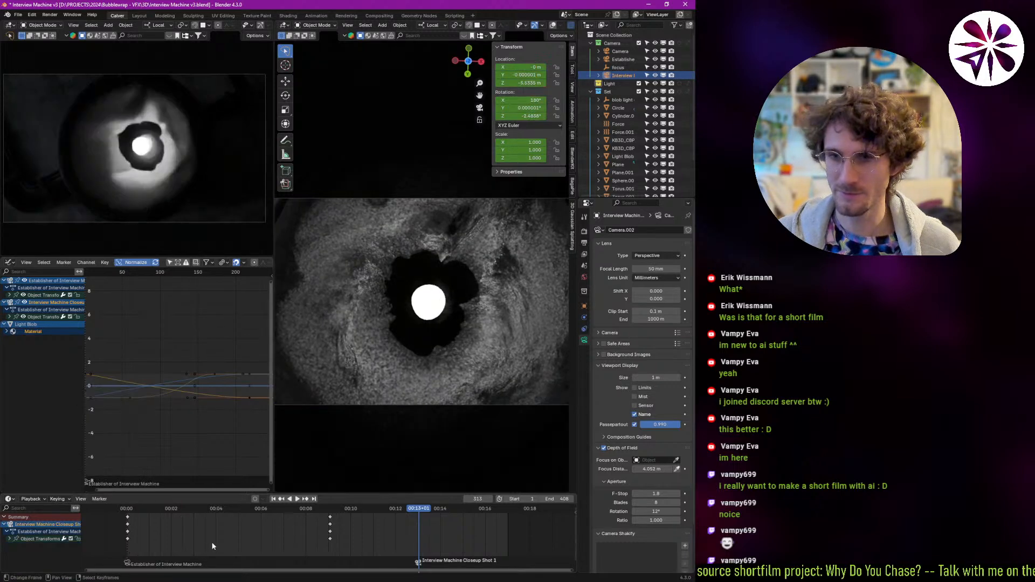
Try deleting all keyframes of the closeup camera and play back its shot from the marker.
key("a")
key("x")
left_click(204, 539)
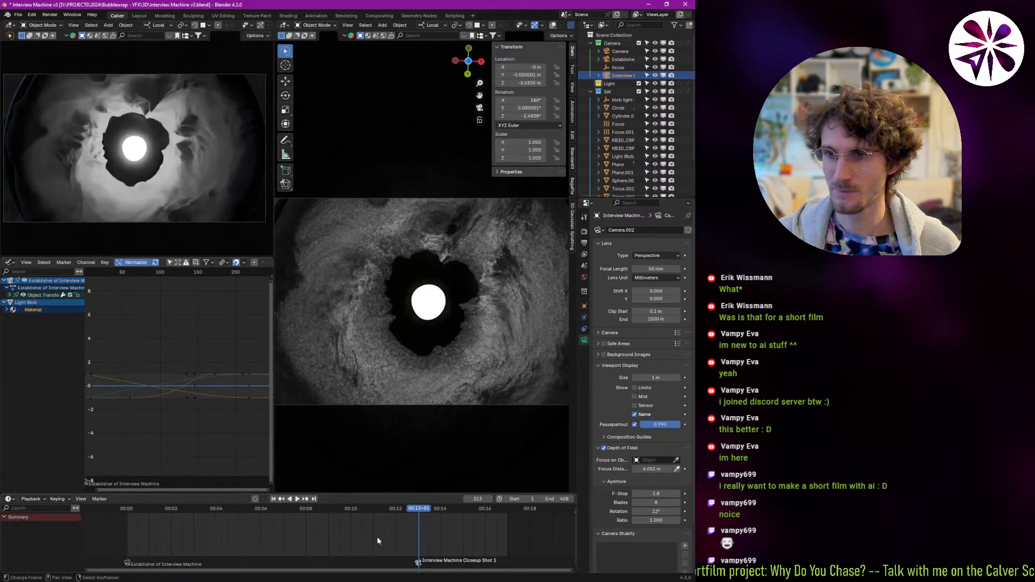
key("space")
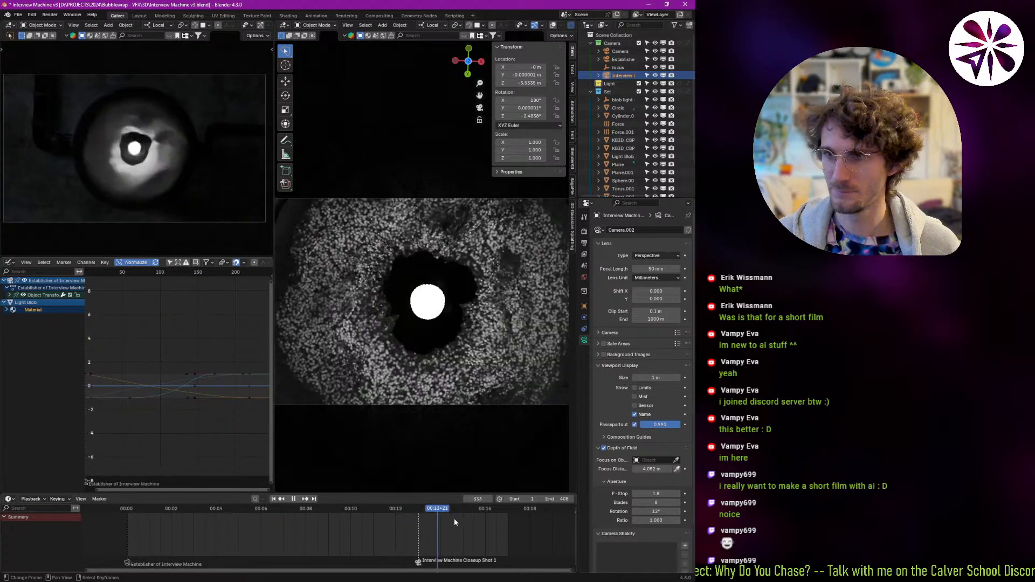
key("space")
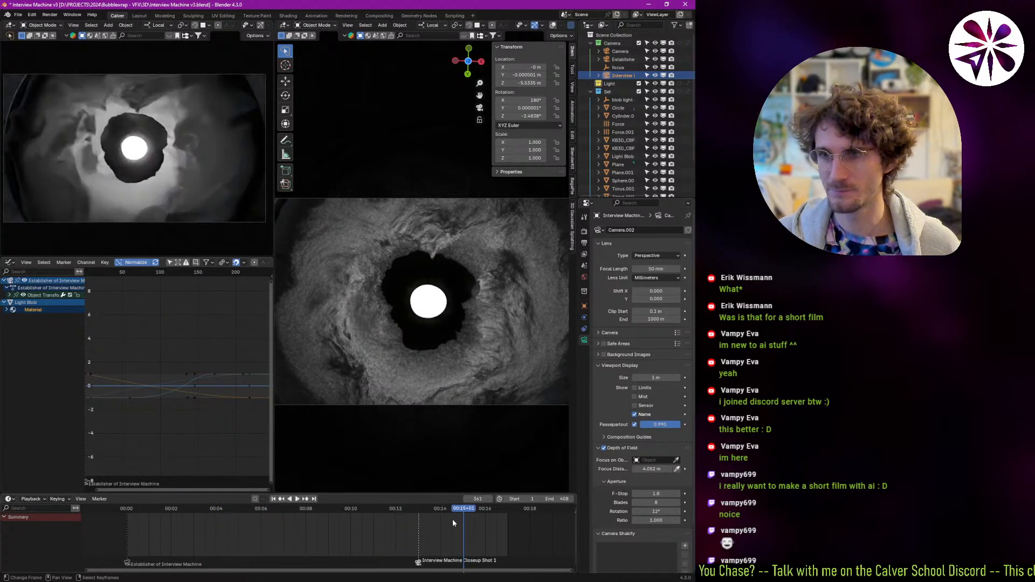
Undo the keyframe deletion and the changes before it, back to the closeup camera's wider, unkeyed framing.
key("ctrl+z")
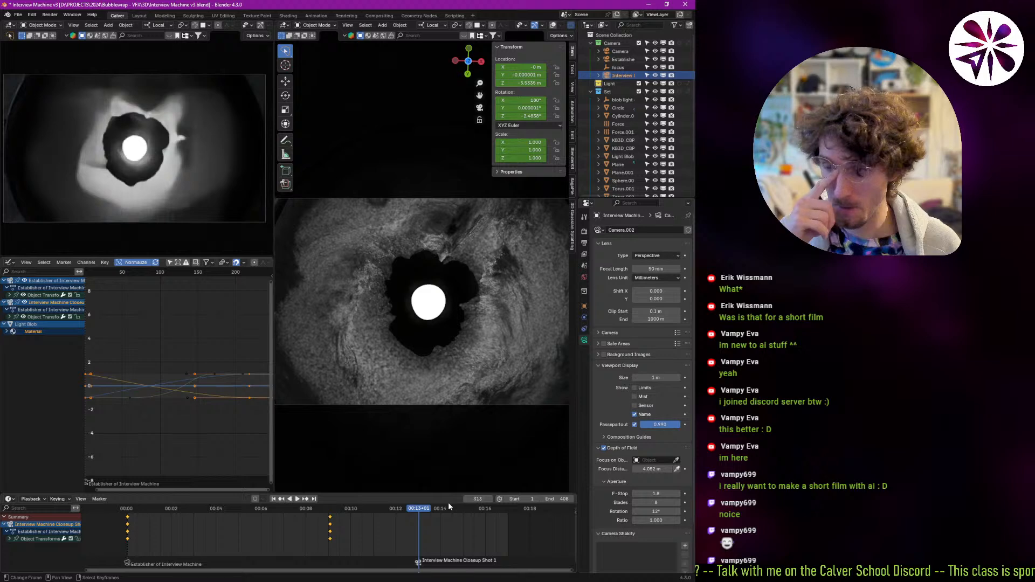
key("ctrl+z")
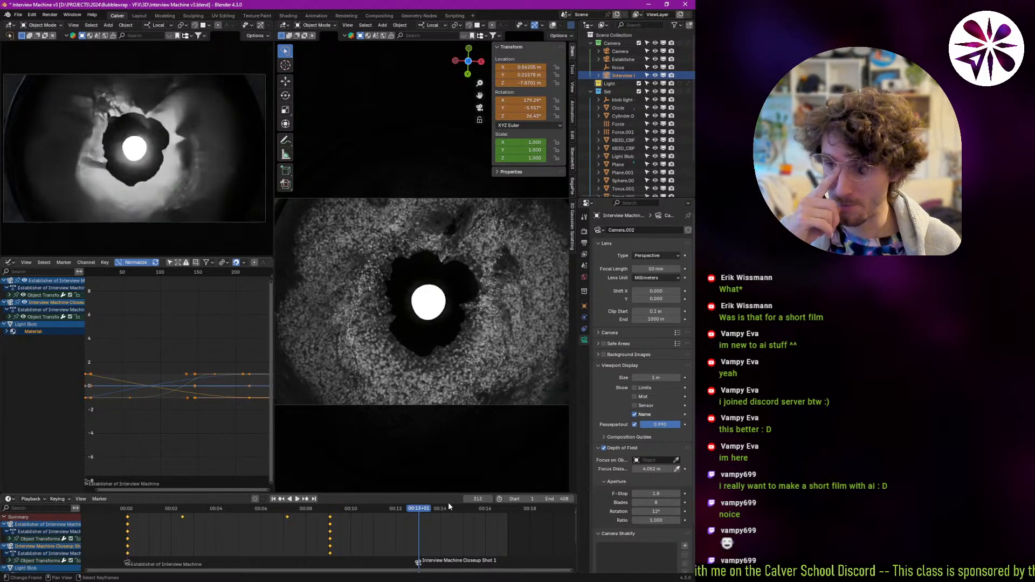
key("ctrl+z")
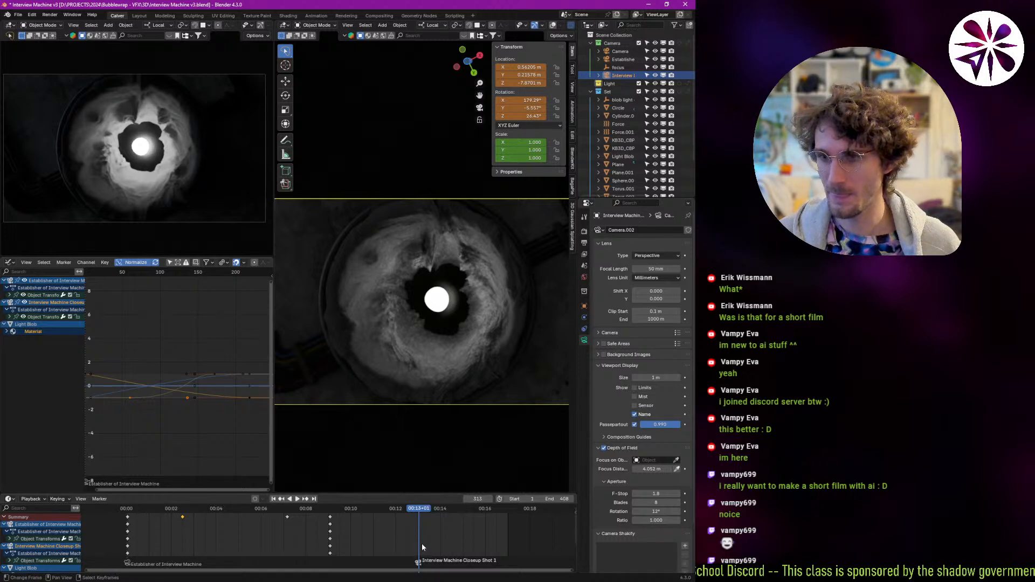
Limit the timeline to the selected closeup camera, delete all its keyframes, and play back its shot.
left_click(81, 499)
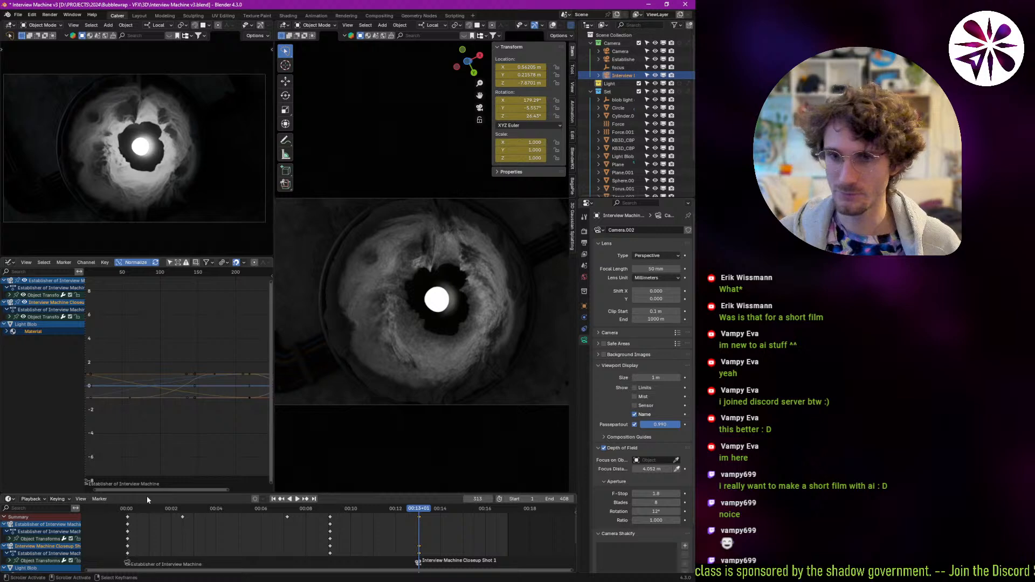
left_click(81, 499)
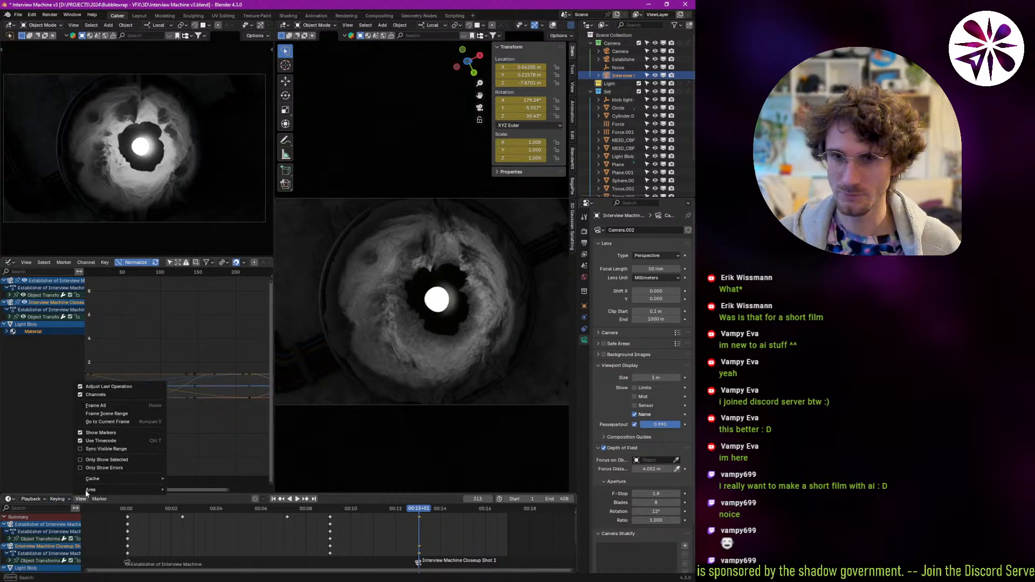
left_click(117, 460)
left_click(398, 529)
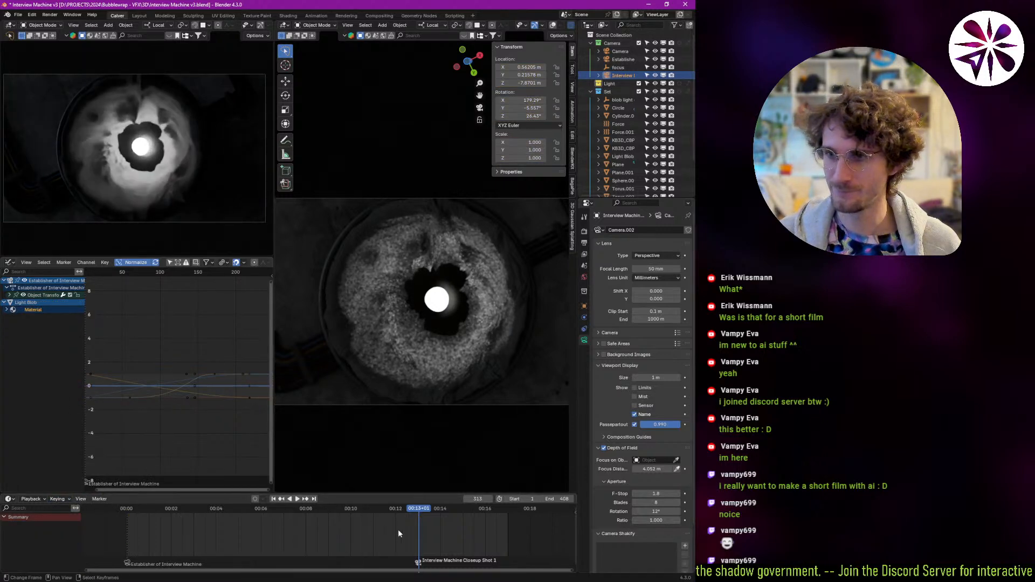
key("space")
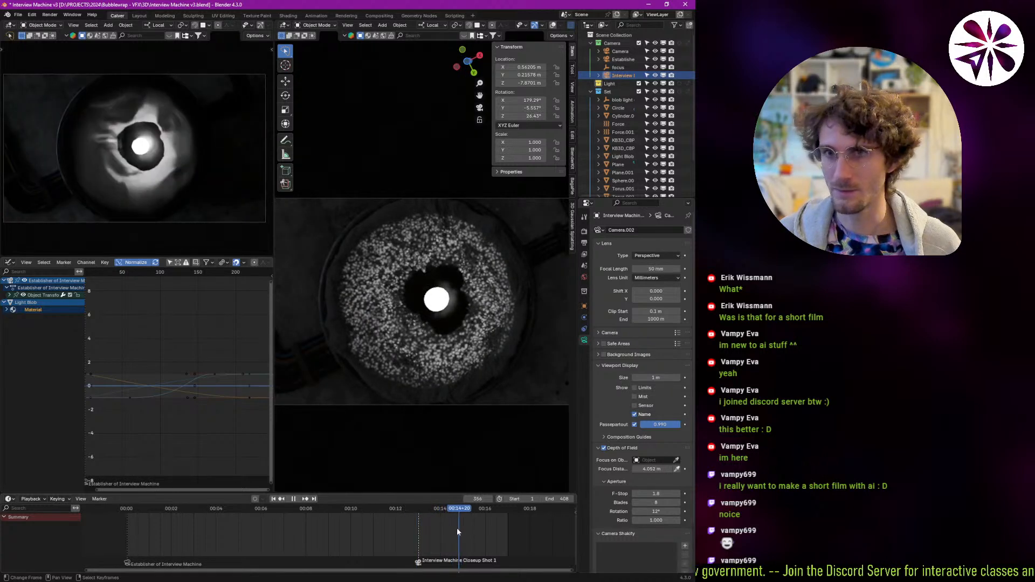
mouse_move(457, 533)
left_mouse_down()
mouse_move(206, 541)
mouse_move(274, 530)
mouse_move(462, 536)
left_mouse_up()
key("space")
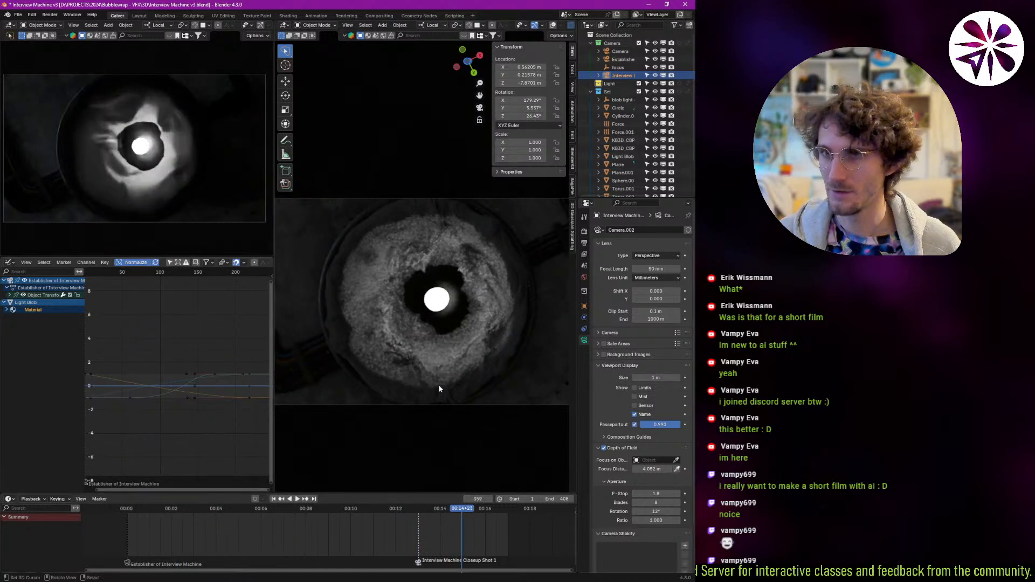
Reselect the closeup camera and sample its focus distance from the organic tunnel wall, at about 6.33 m.
left_click(485, 399)
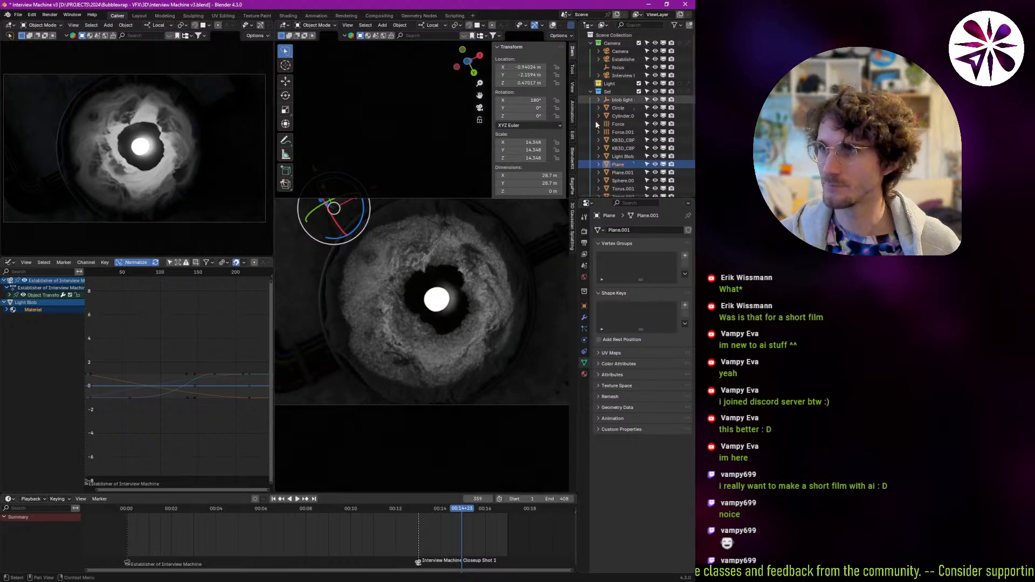
left_click(621, 73)
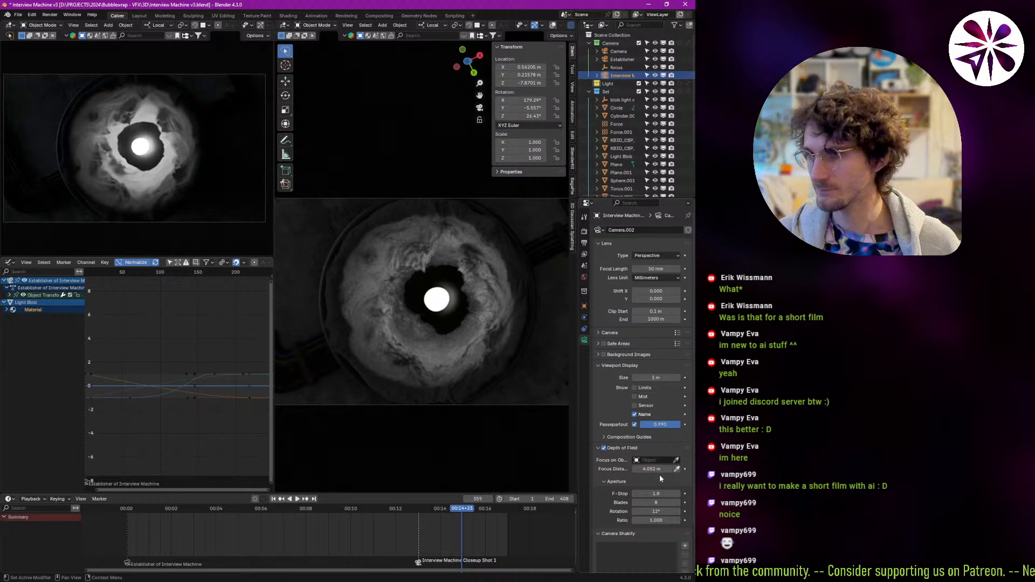
left_click(676, 469)
left_click(484, 340)
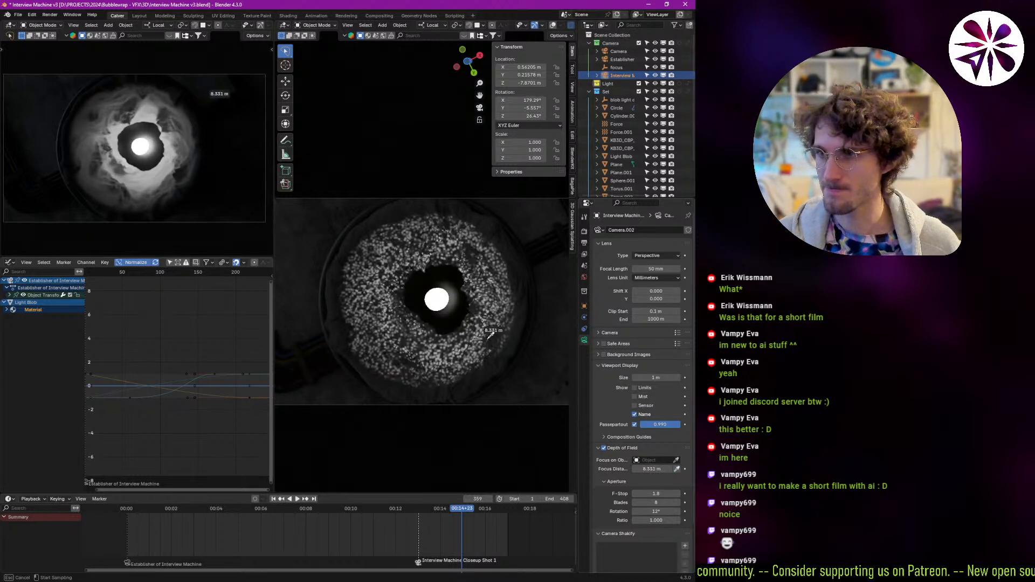
left_click_drag(449, 511, 435, 512)
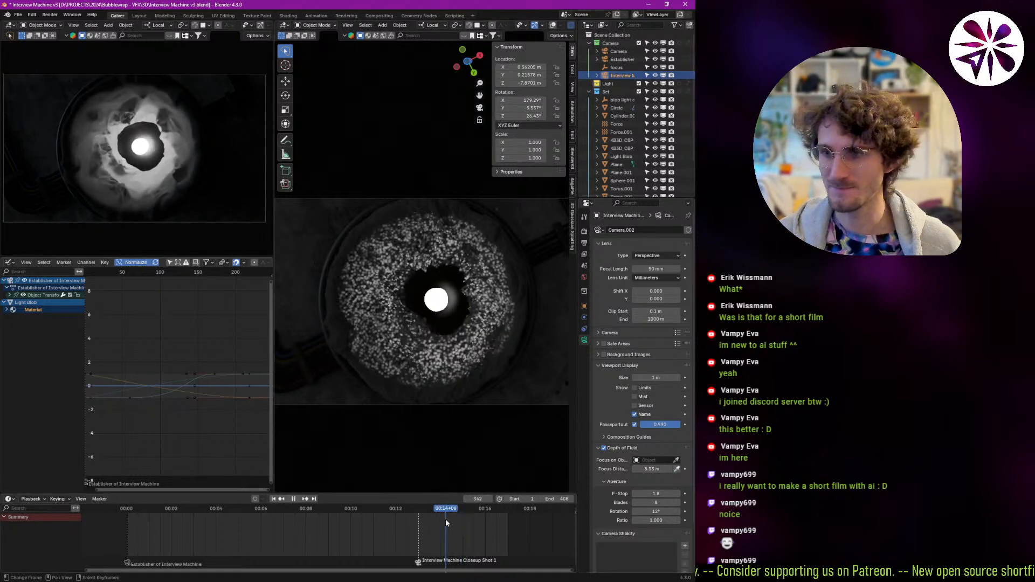
Switch the graph editor area to the Shader Editor and show the light blob's emission settings and RGB nodes.
key("shift+F3")
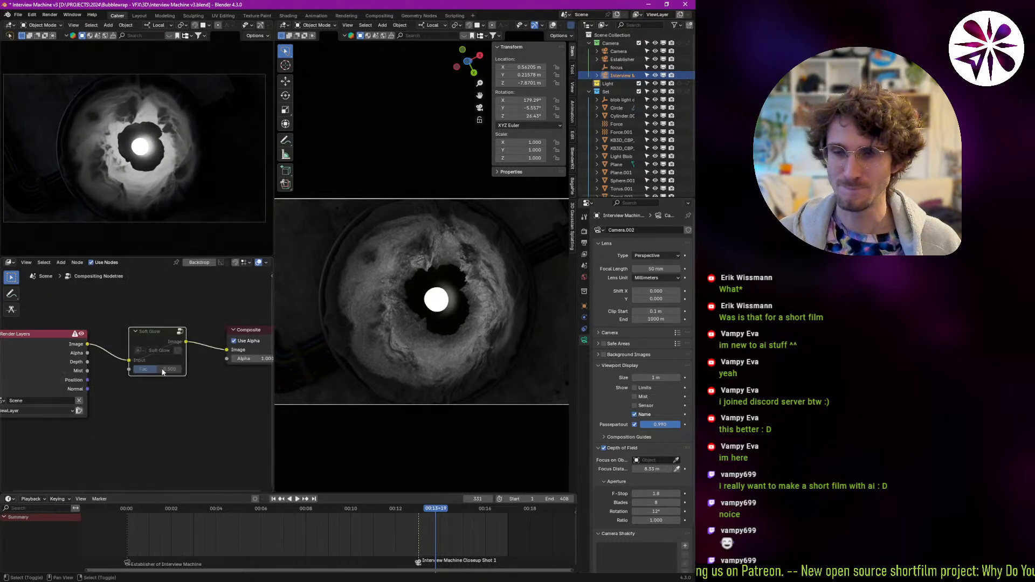
key("shift+F3")
key("shift+F3")
key("shift+F3")
key("shift+F3")
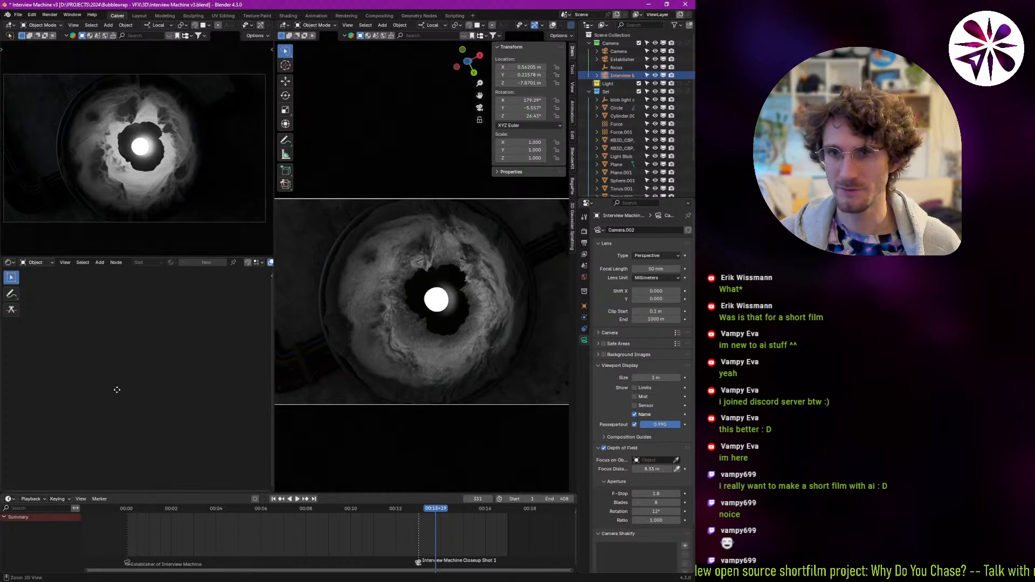
left_click(438, 310)
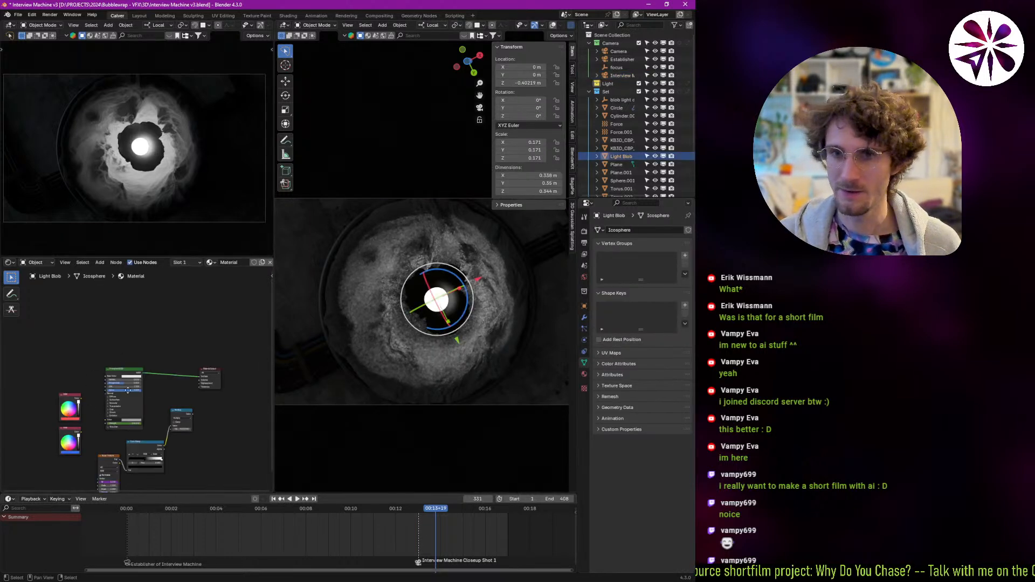
scroll(90, 386, "up", 5)
middle_click_drag(90, 383, 156, 393)
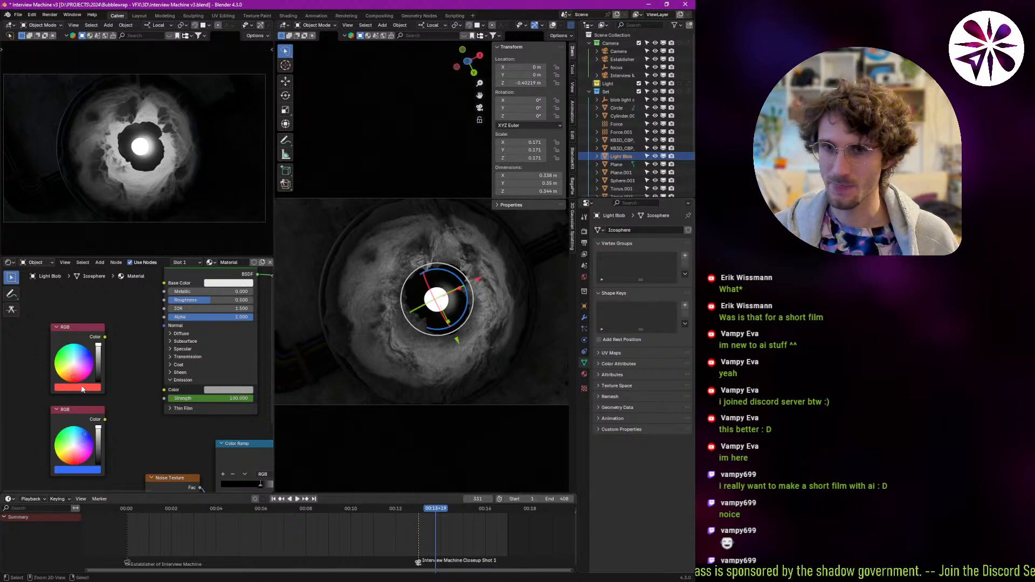
Turn off Only Show Selected so the timeline lists the keyframes of unselected objects too.
left_click(330, 511)
key("shift+Left")
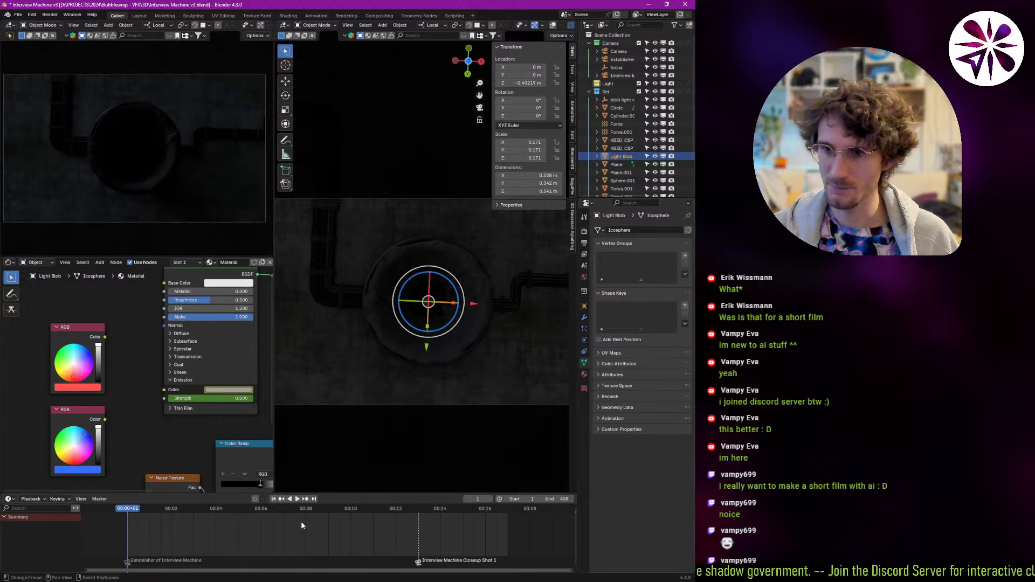
left_click(403, 533)
key("space")
key("space")
left_click(80, 499)
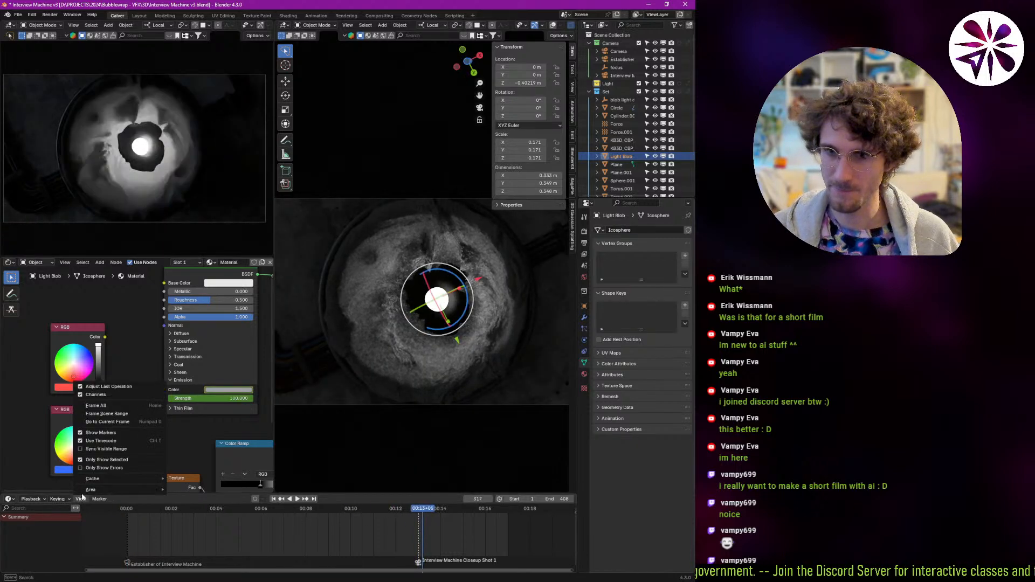
left_click(116, 460)
At the closeup marker on frame 313, copy the red RGB node's colour onto the light blob's emission colour.
left_click_drag(406, 535, 420, 535)
key("Left")
key("Left")
key("Right")
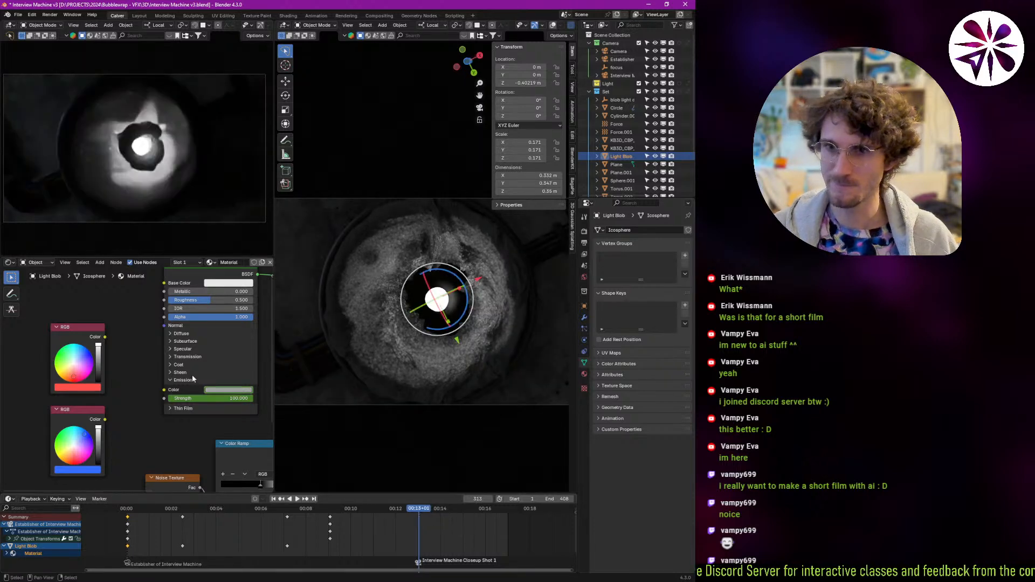
left_click_drag(86, 388, 234, 394)
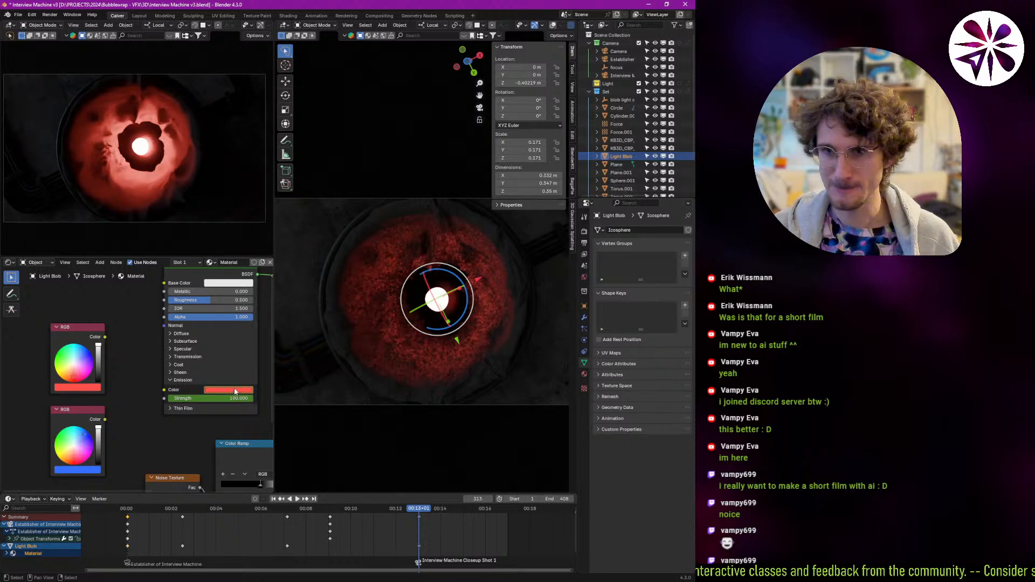
Expand the light blob's shader channels and set its R, G, B and A emission colour keyframes to Constant interpolation.
left_click(7, 553)
scroll(9, 539, "down", 2)
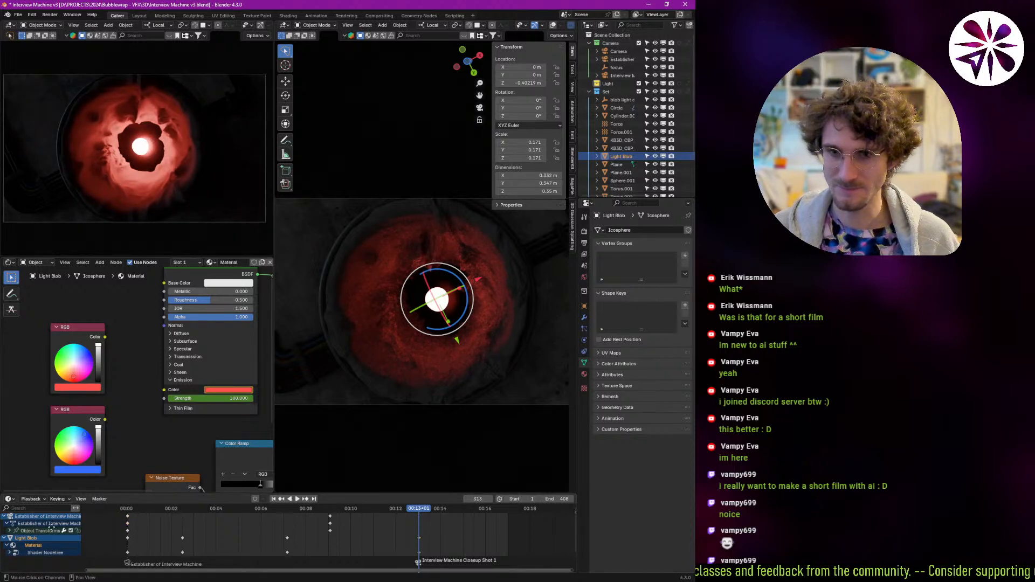
left_click(9, 535)
scroll(44, 534, "down", 2)
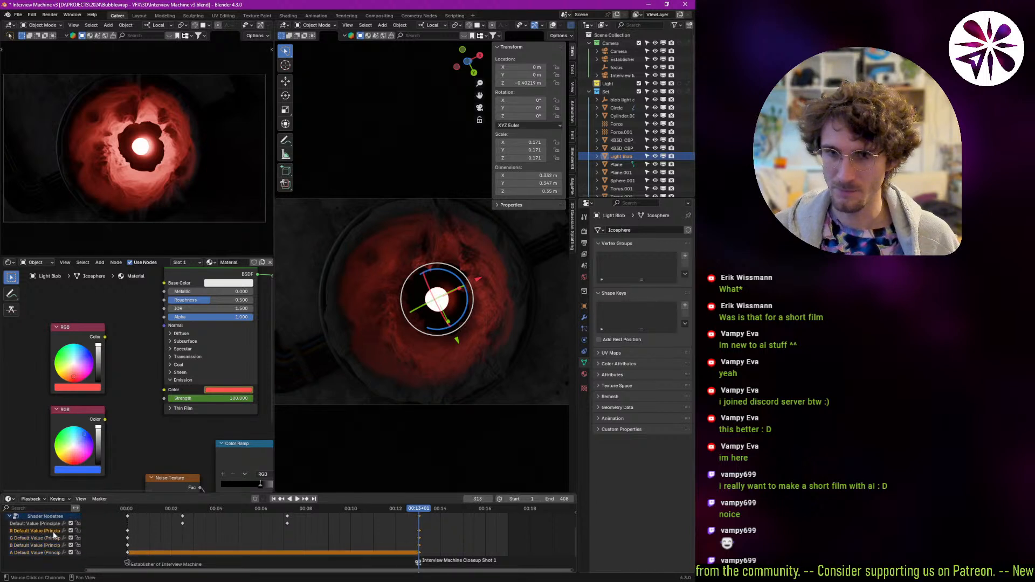
left_click(44, 525)
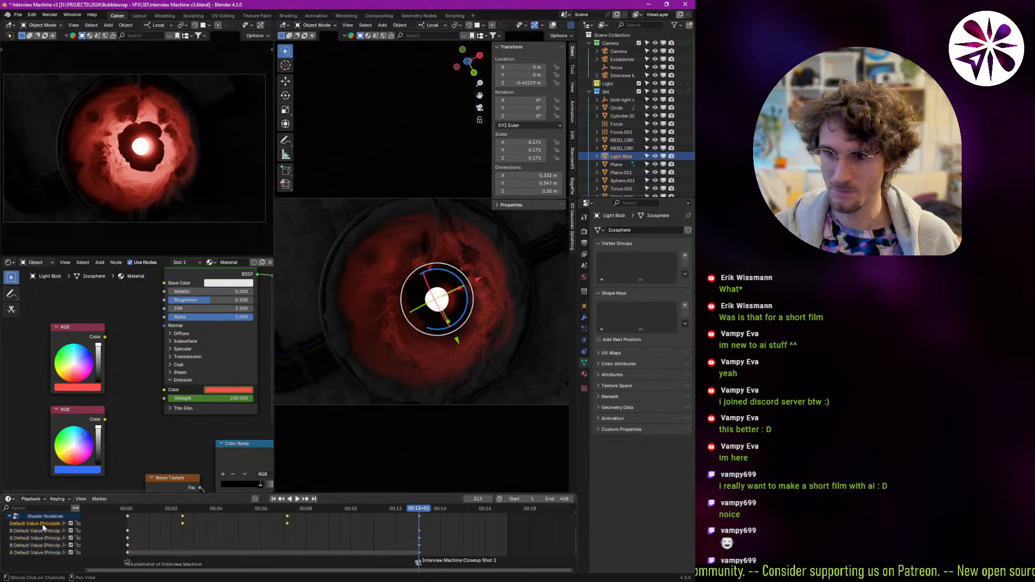
middle_click_drag(119, 559, 116, 554)
key("b")
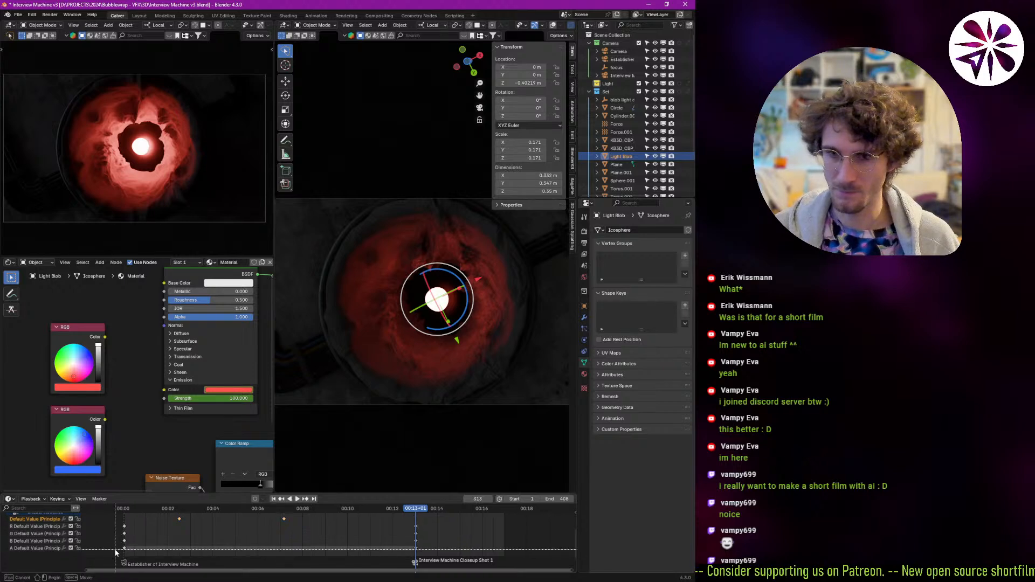
left_click_drag(116, 554, 439, 526)
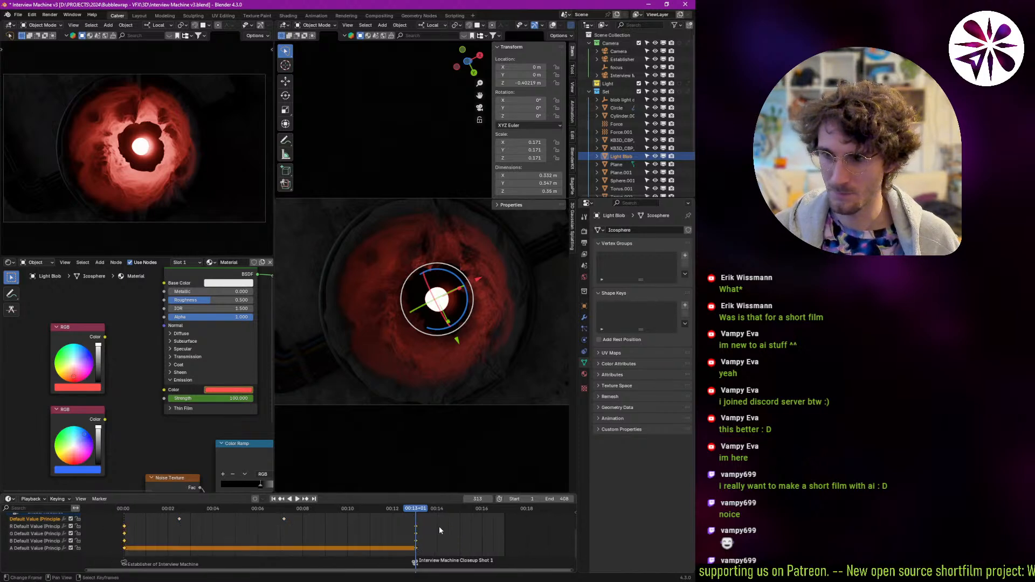
key("t")
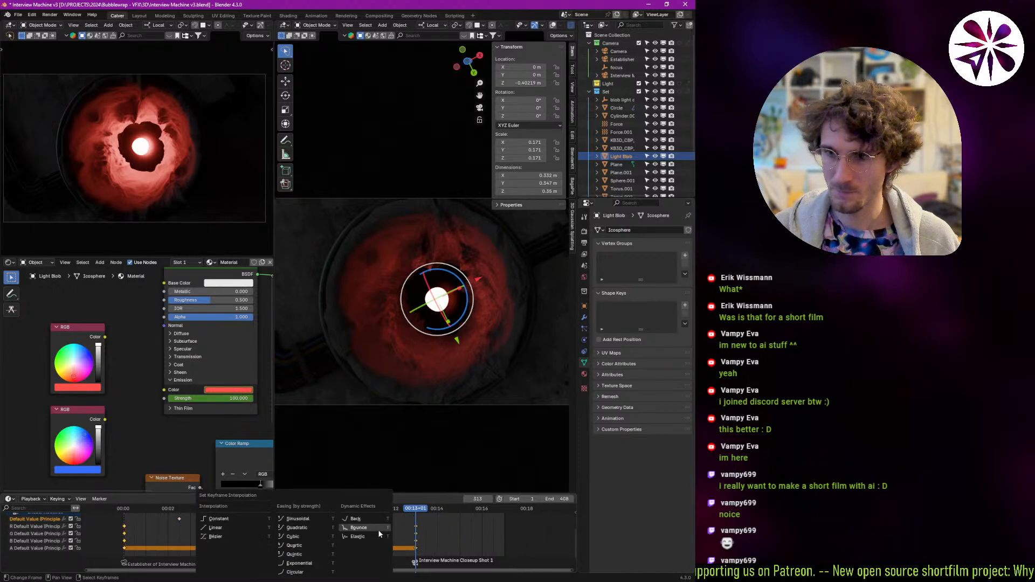
left_click(235, 521)
left_click(425, 510)
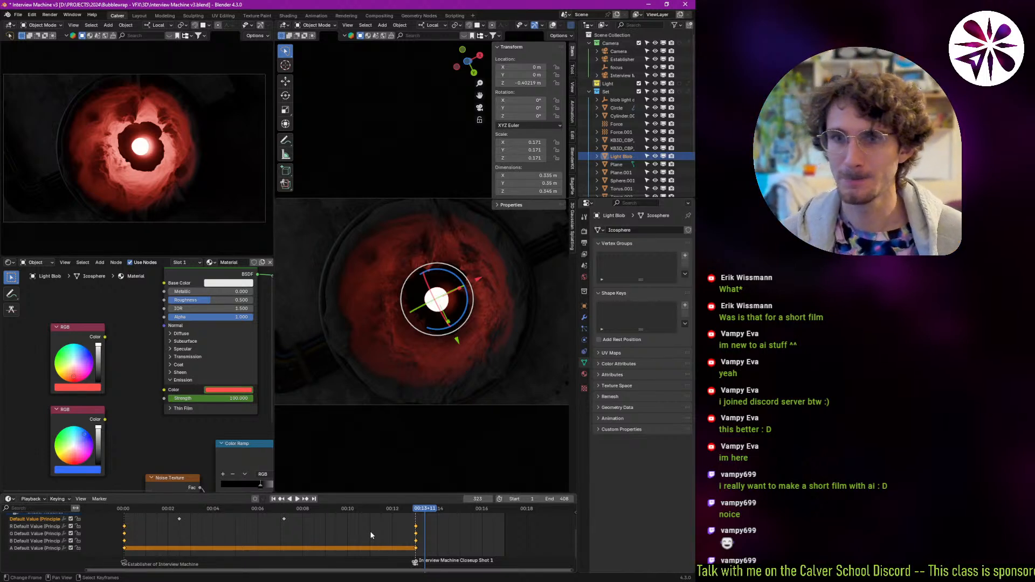
Switch the Shader Editor area to the Compositor and unmute the Soft Glow node.
left_click(34, 263)
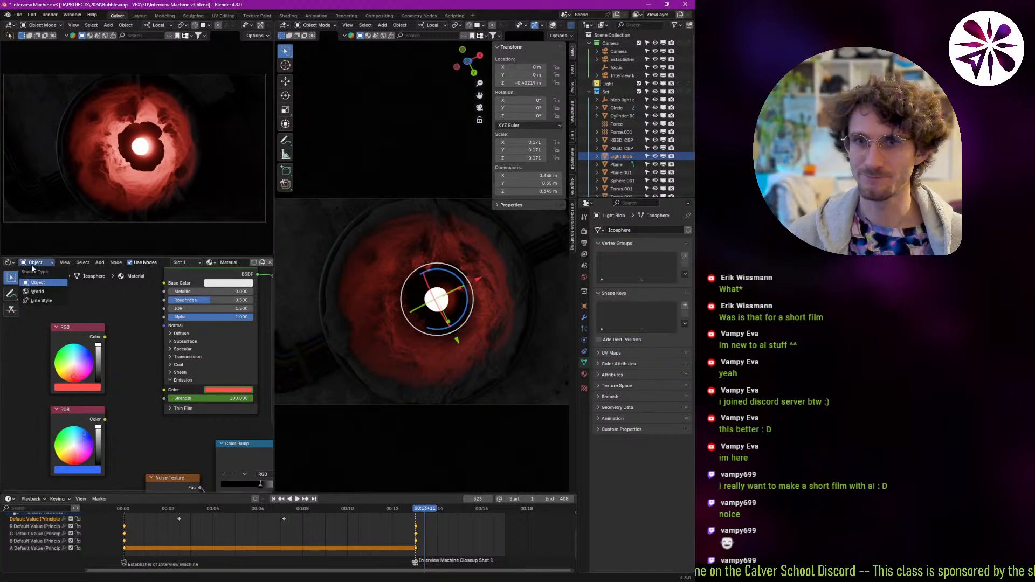
left_click(10, 262)
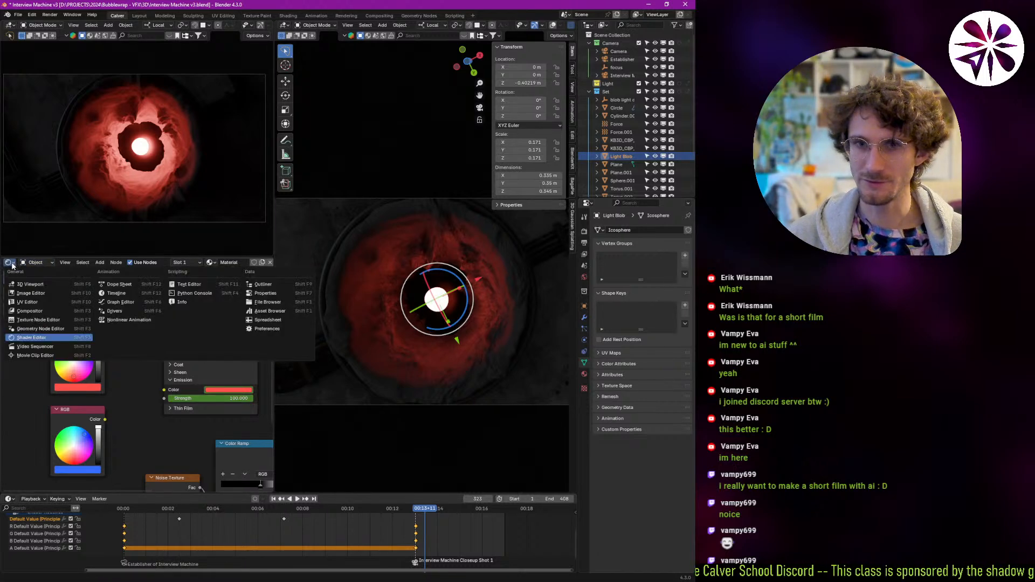
left_click(54, 310)
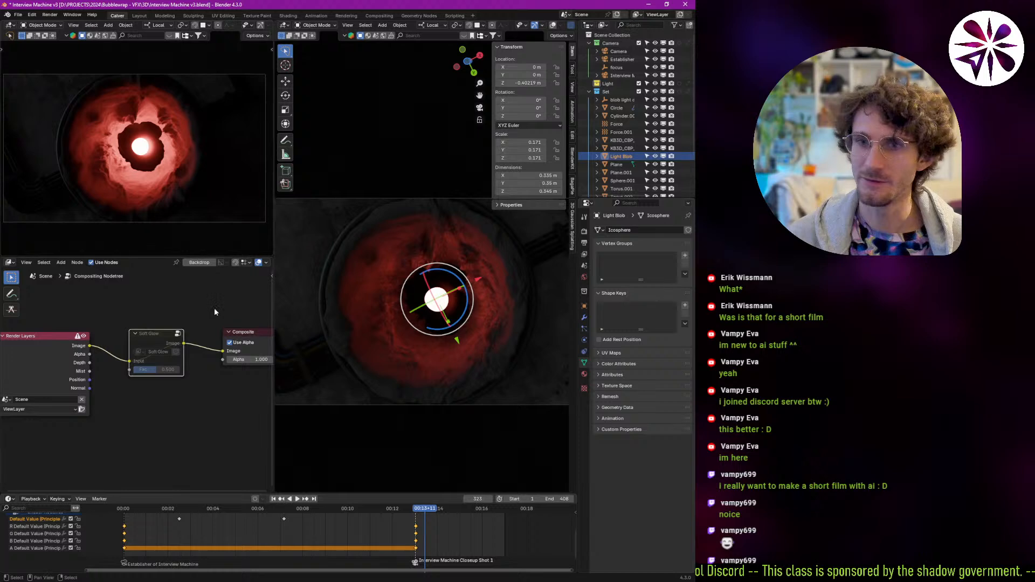
key("m")
key("m")
key("m")
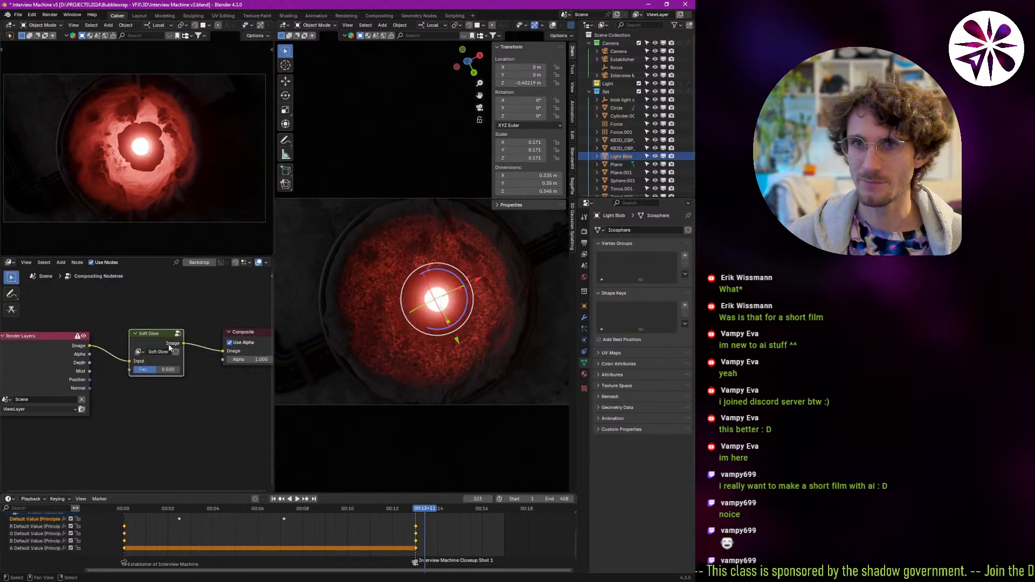
key("shift+a")
type("hue")
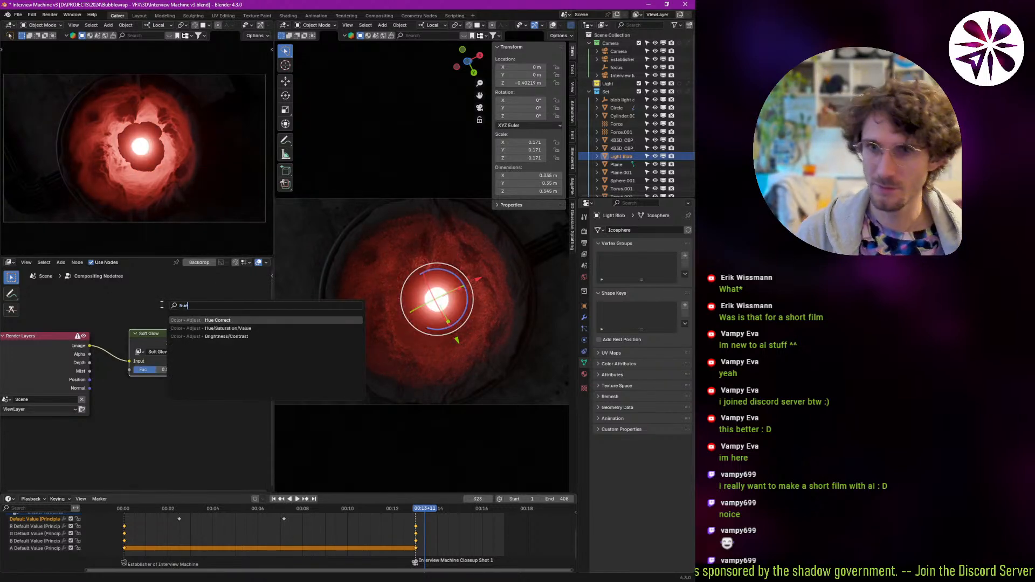
key("Return")
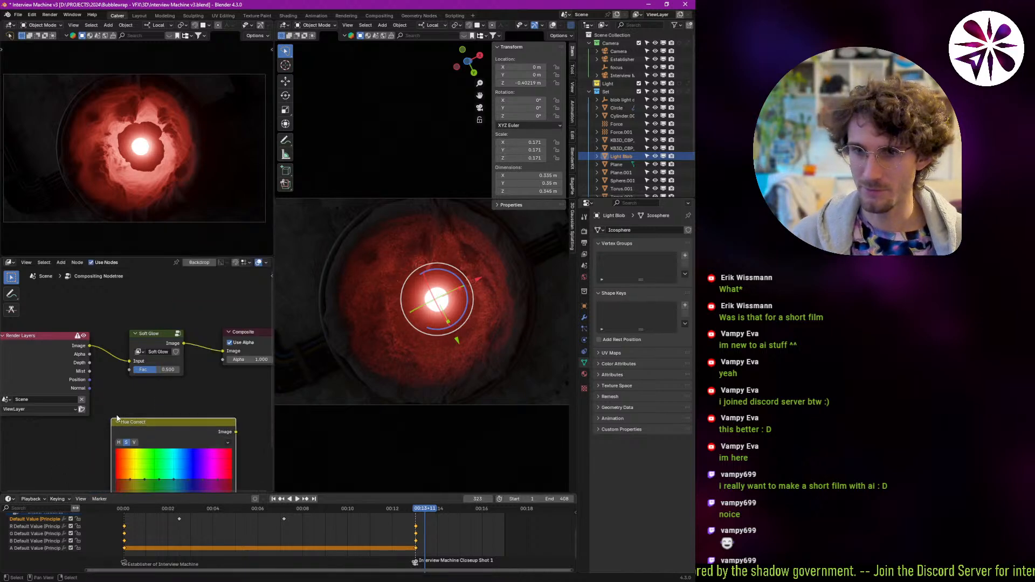
key("Escape")
Insert a Hue/Saturation/Value node between the Soft Glow and Composite nodes.
key("shift+a")
type("hue")
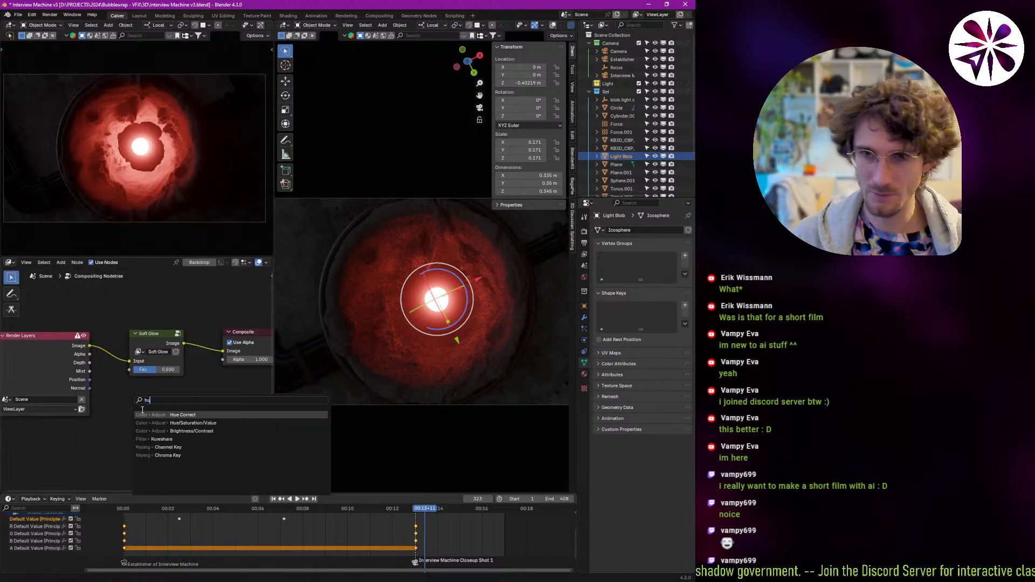
left_click(193, 423)
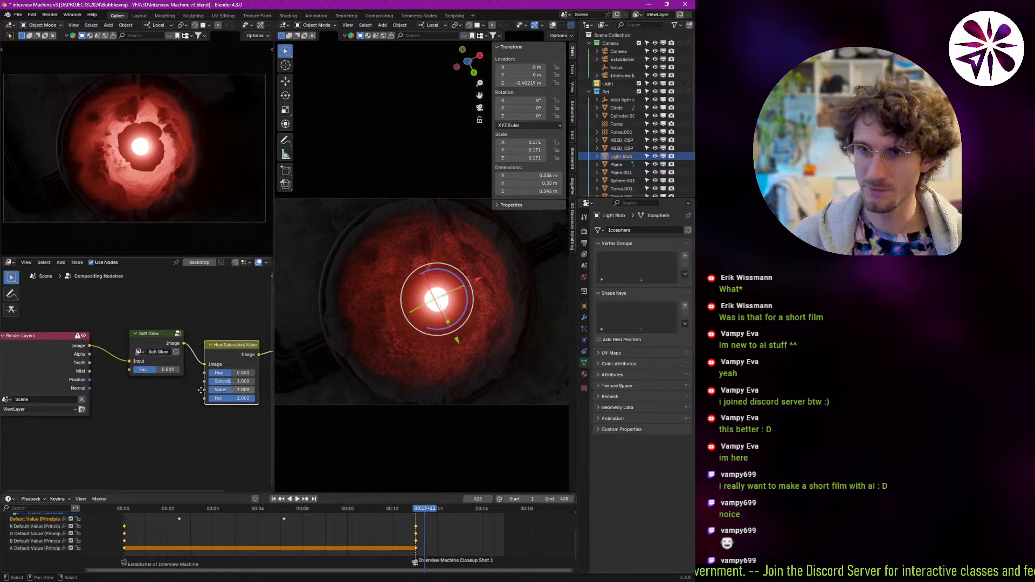
Lower the Hue/Saturation/Value node's hue to about 0.12 to tint the light blue, keeping saturation at 1.000.
left_click(179, 375)
left_click_drag(180, 375, 469, 370)
left_click_drag(171, 375, 146, 381)
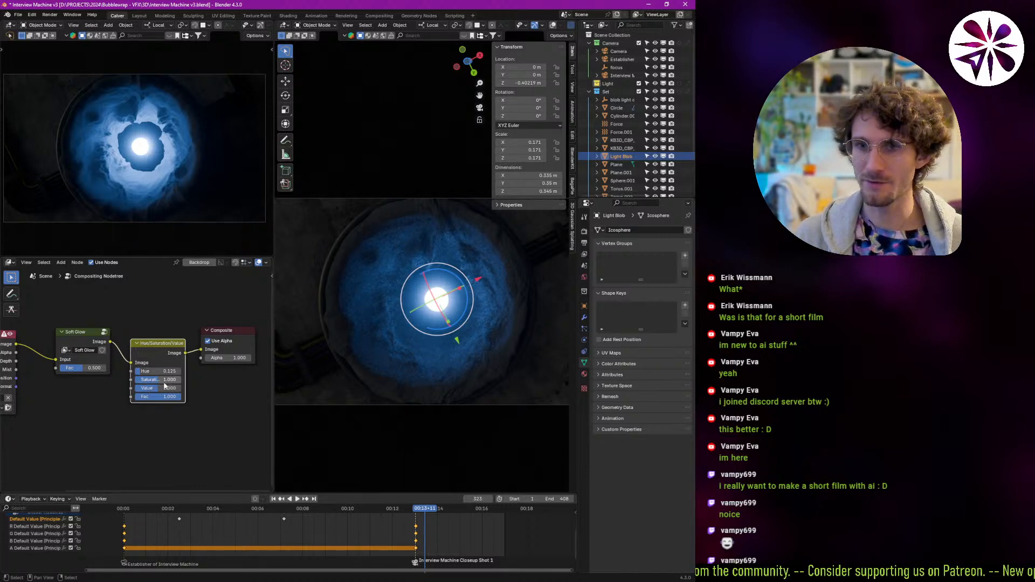
left_click_drag(167, 380, 297, 372)
left_click_drag(203, 376, 227, 378)
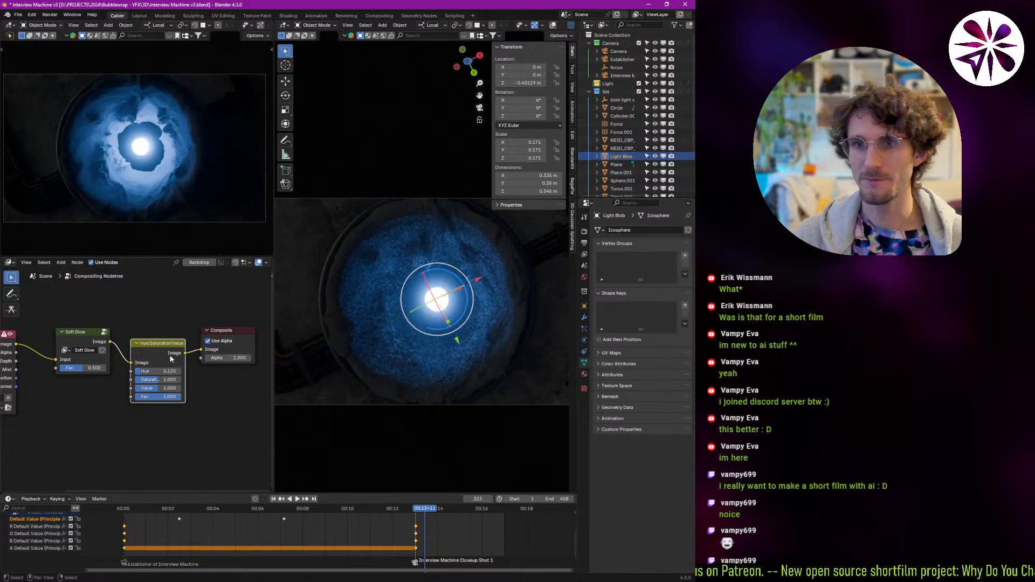
Delete the Hue/Saturation/Value node and reconnect Soft Glow's image output directly to the Composite node.
key("Delete")
left_click_drag(110, 342, 217, 351)
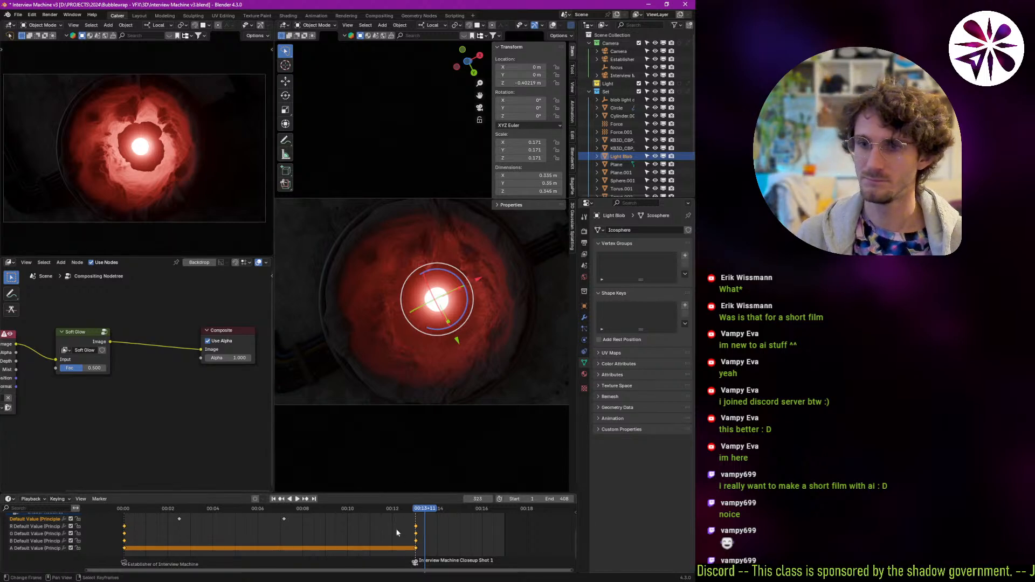
Play the animation in the establishing shot and the closeup to review the light's colour change and camera motion.
left_click_drag(357, 538, 256, 512)
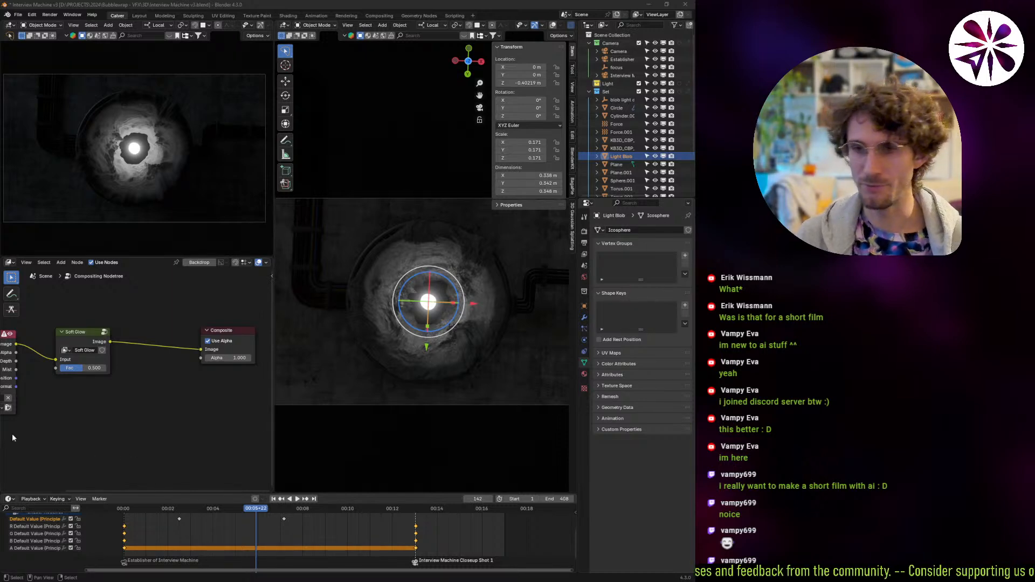
key("space")
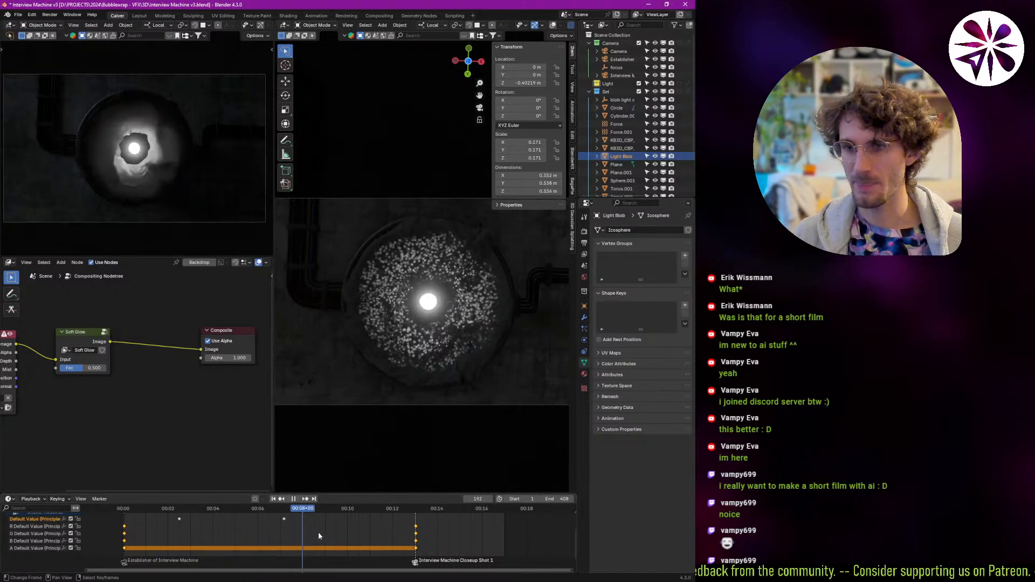
left_click(432, 536)
key("space")
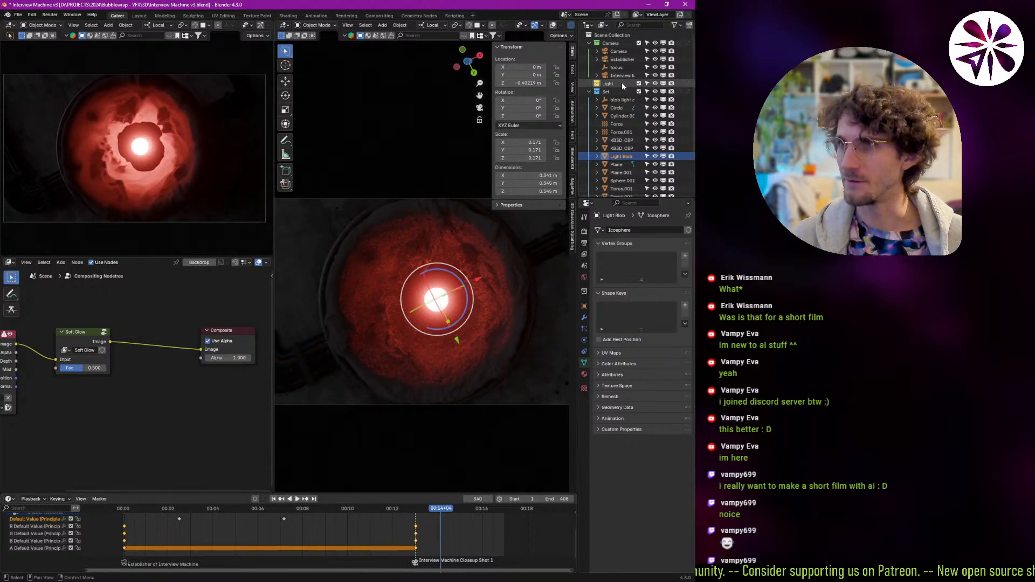
left_click(620, 76)
left_click(423, 540)
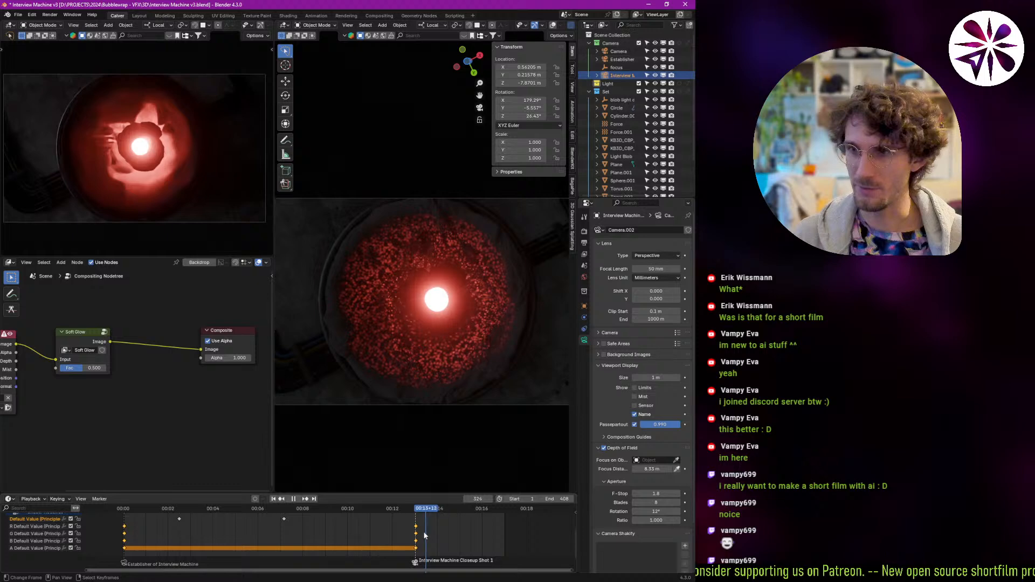
left_click(449, 303)
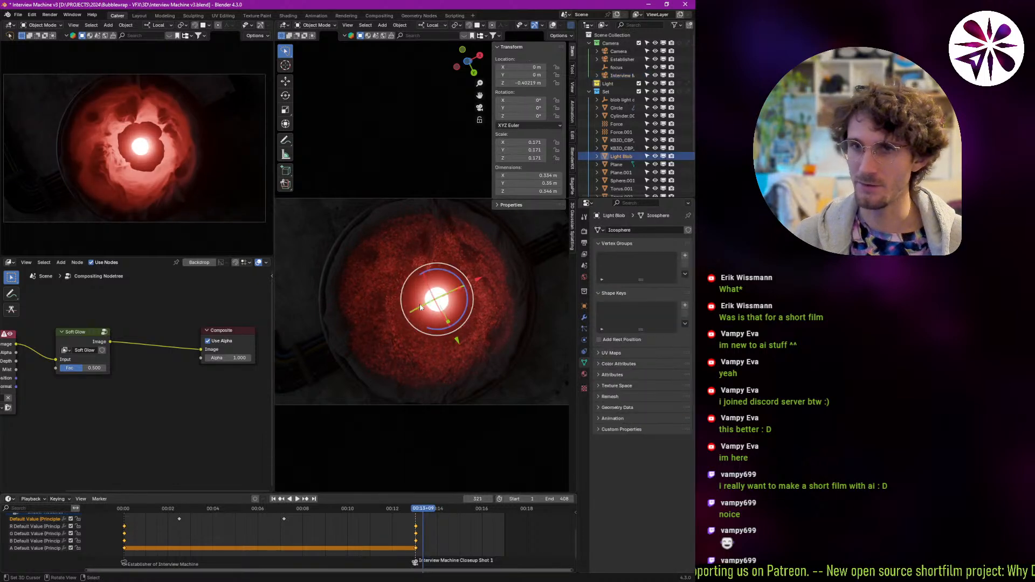
Try a gradual interpolation on the light blob's R, G, B and A emission colour keyframes in the timeline.
middle_click_drag(133, 355, 169, 356)
middle_click_drag(141, 501, 135, 529)
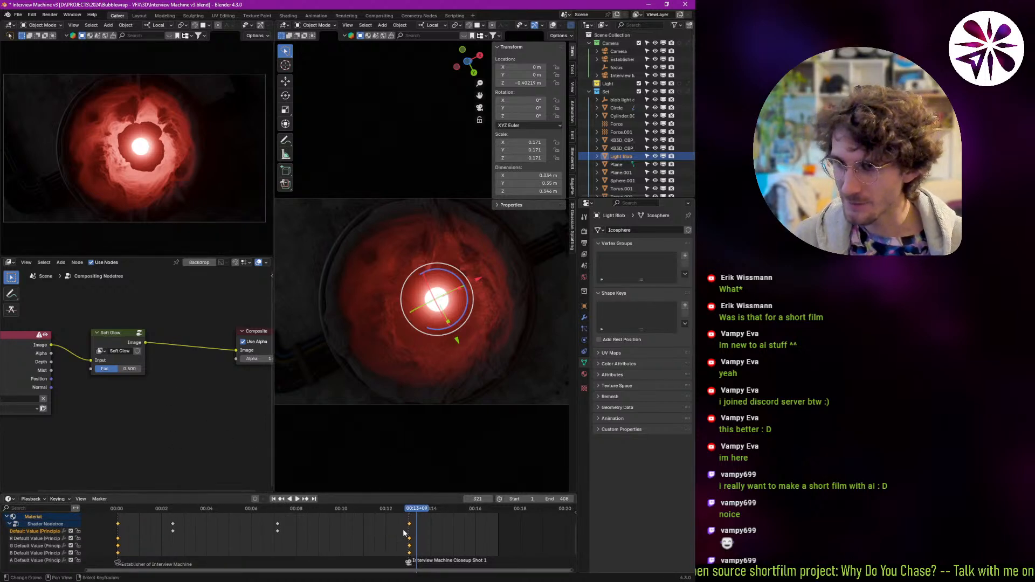
middle_click_drag(403, 532, 376, 531)
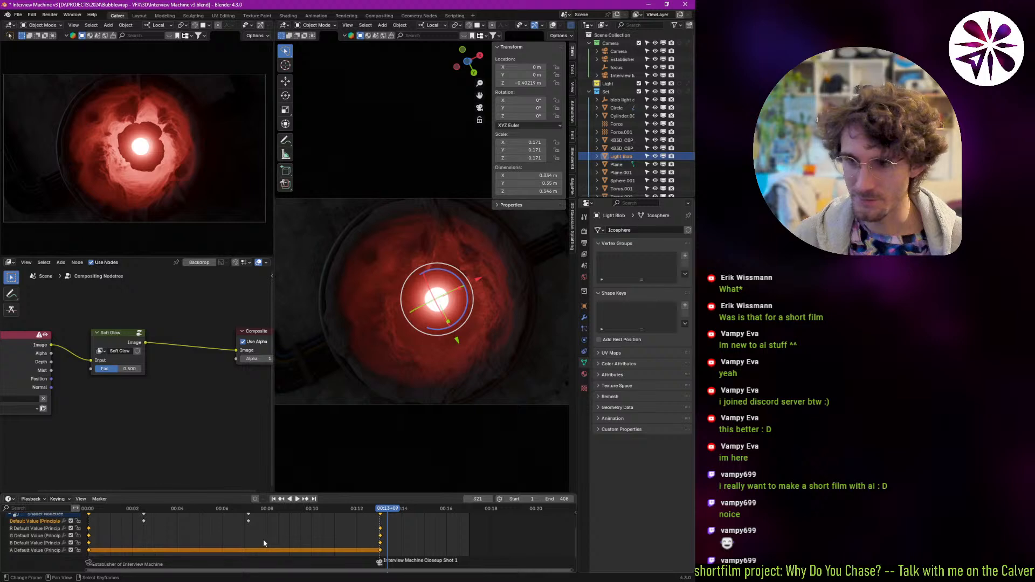
key("t")
left_click(238, 537)
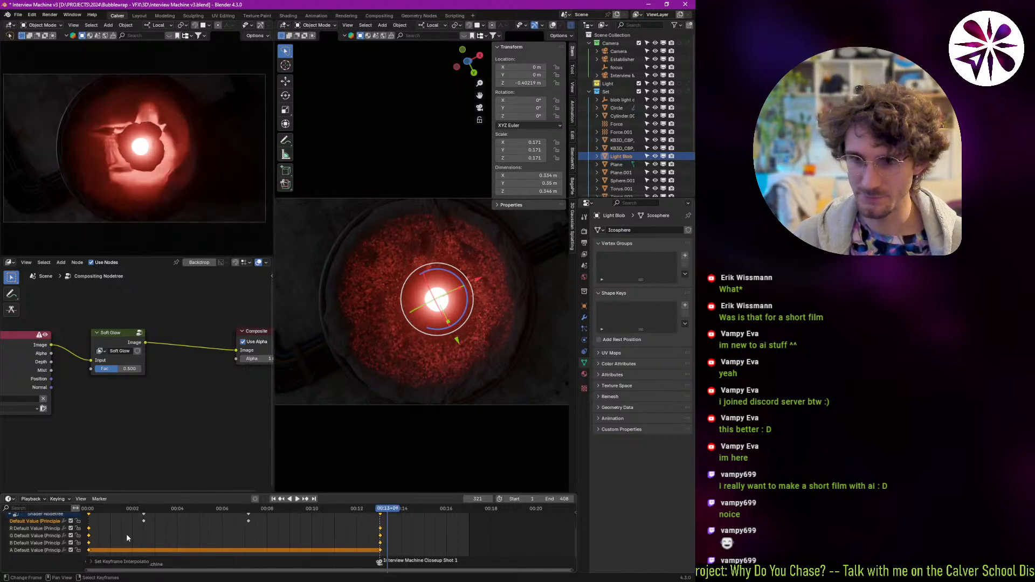
Try moving the light blob's emission colour keyframes to just after the closeup marker so the change happens within that shot.
left_click(89, 519)
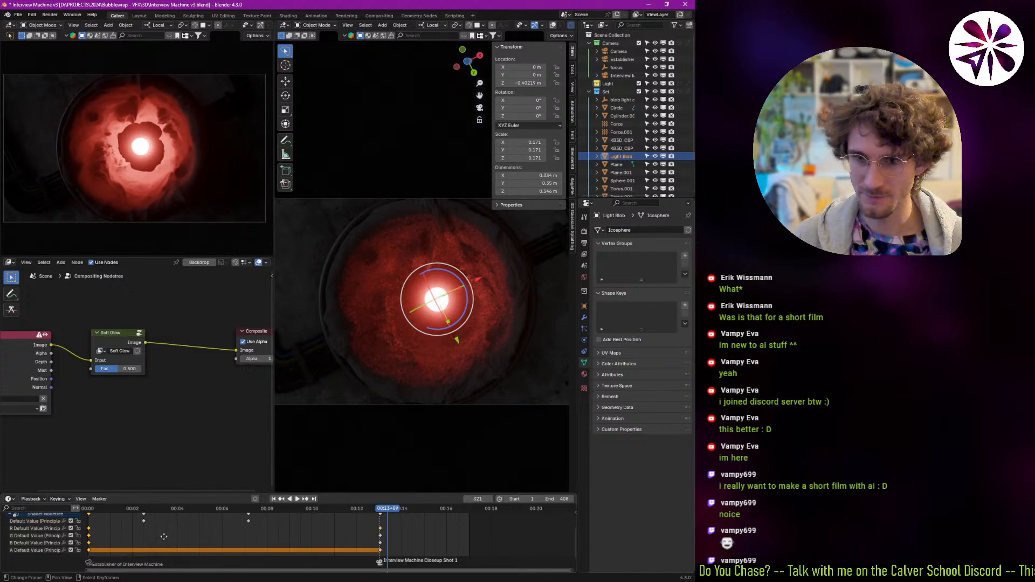
key("g")
left_click(432, 536)
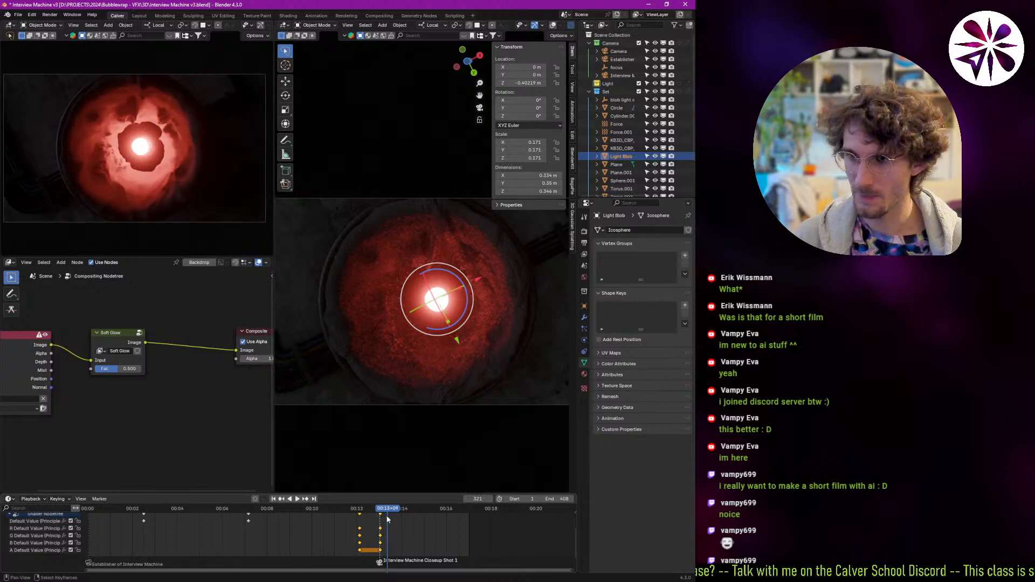
key("g")
left_click(427, 533)
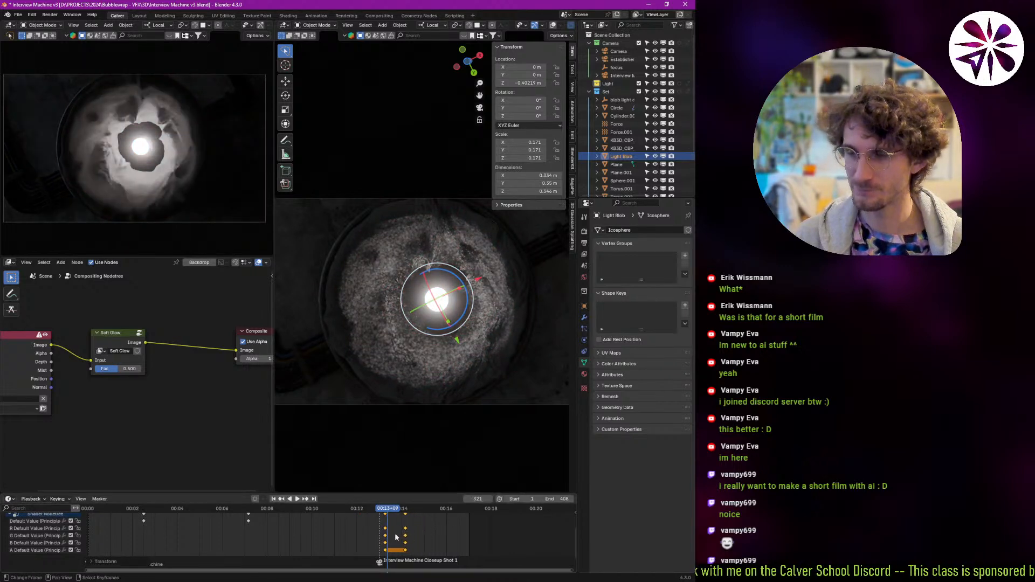
Preview the white-to-red fade in the closeup and move the red colour keyframes closer to the white ones.
left_click_drag(397, 536, 376, 539)
key("space")
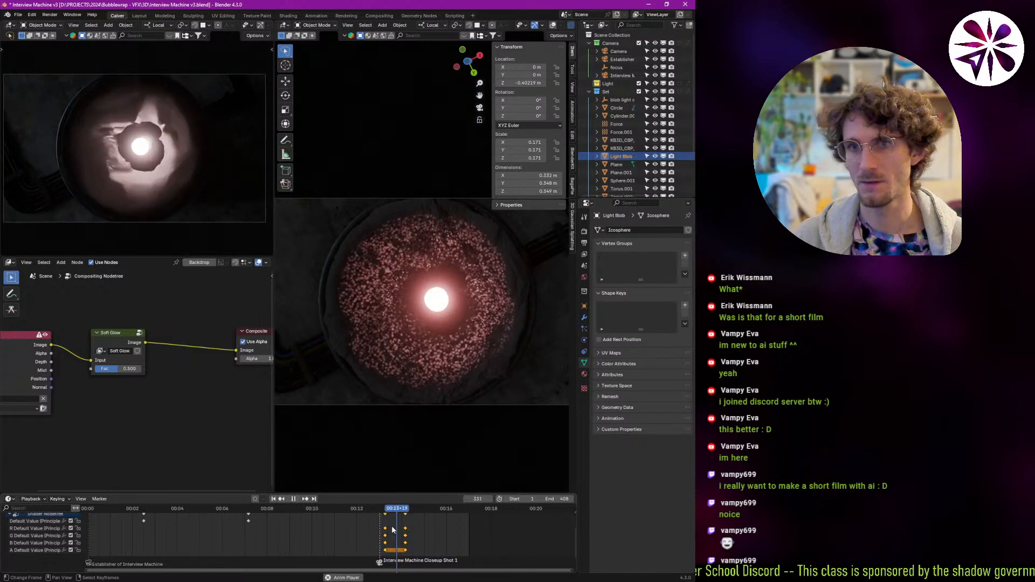
key("Escape")
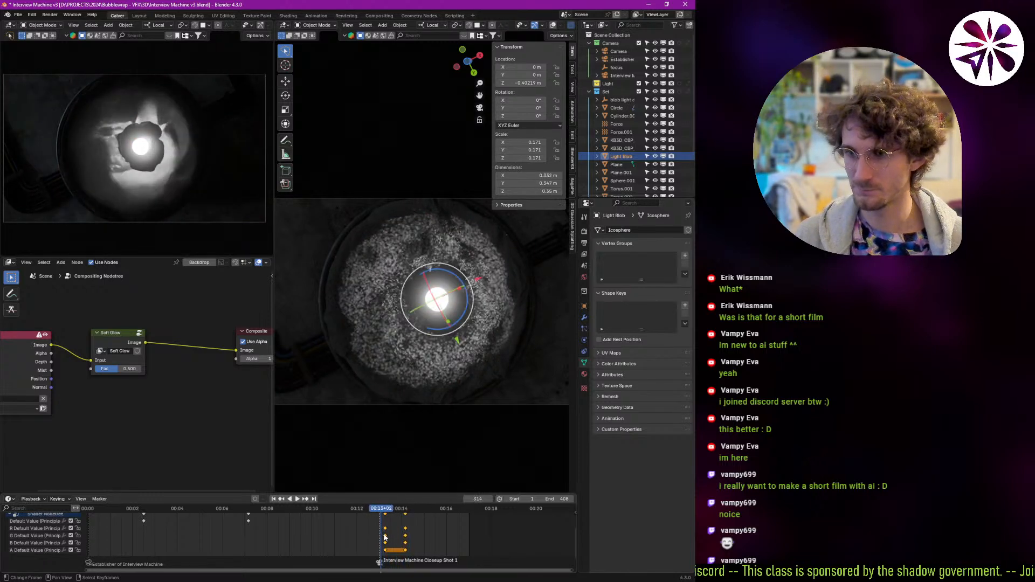
left_click_drag(403, 515, 388, 529)
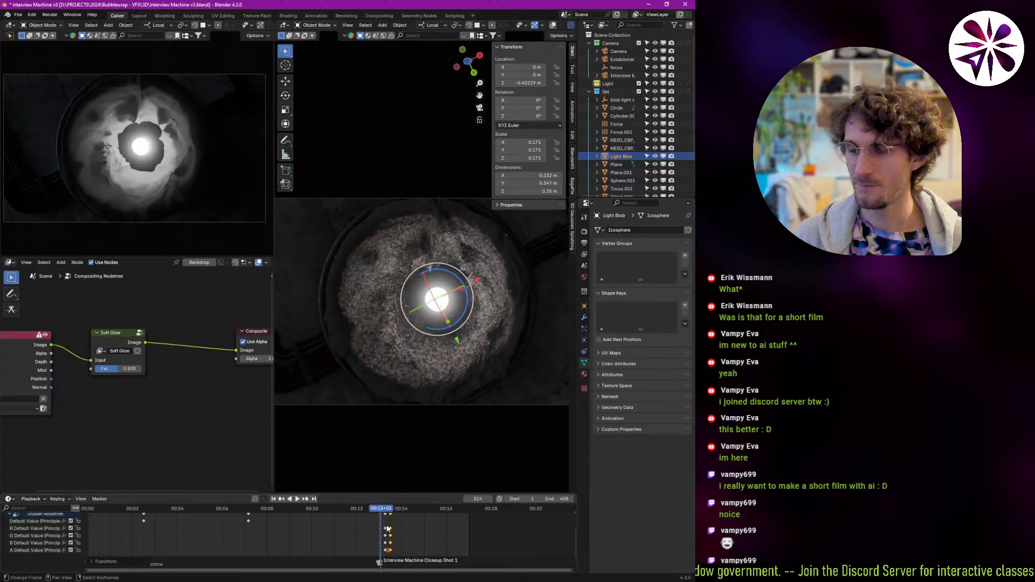
scroll(411, 532, "up", 5)
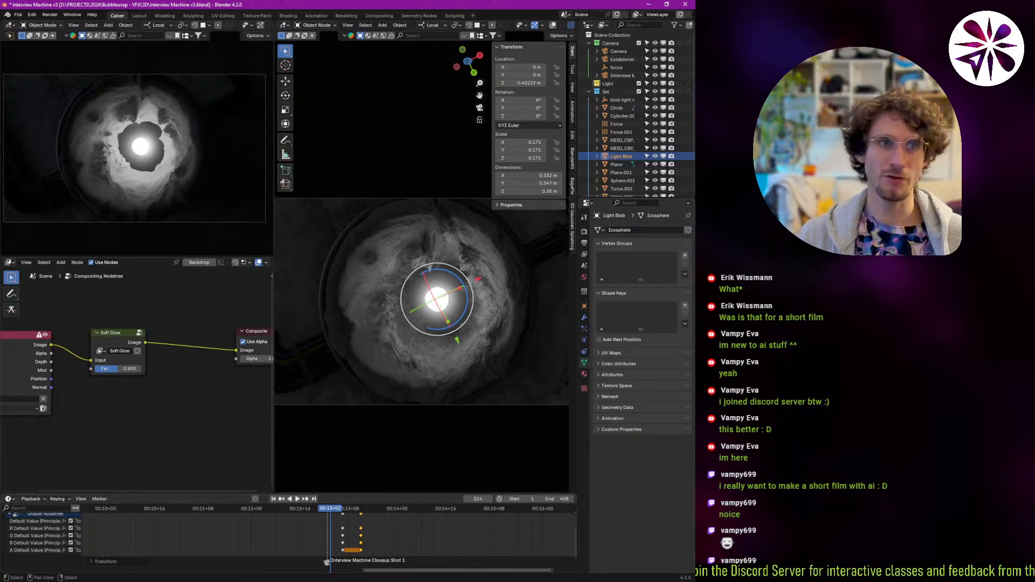
Switch to DaVinci Resolve and play the red-light interview shot around 00:12:41 to examine the timing, then return to Blender.
key("alt+Tab")
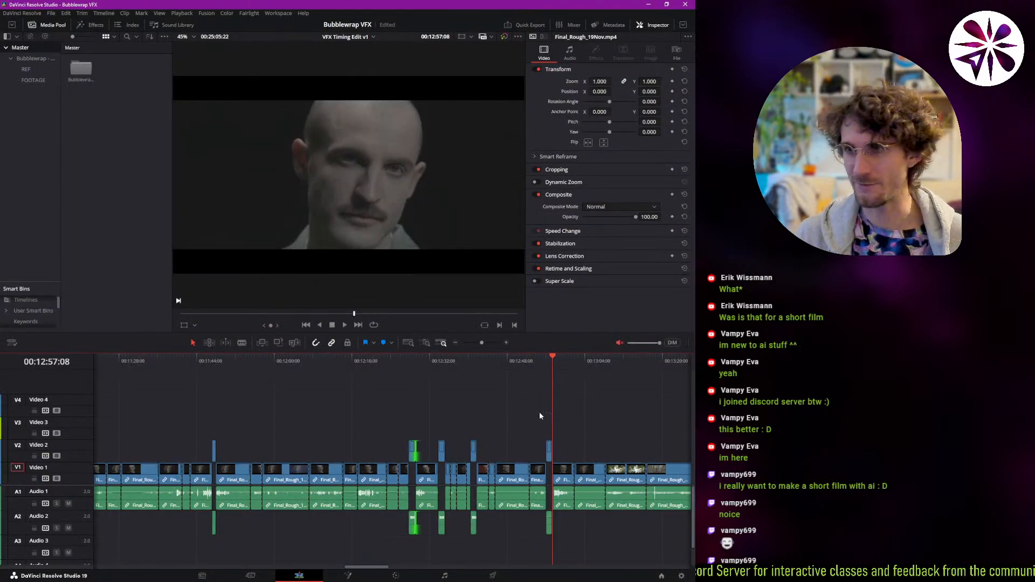
left_click_drag(555, 365, 609, 376)
middle_click_drag(606, 410, 563, 398)
left_click_drag(370, 364, 434, 378)
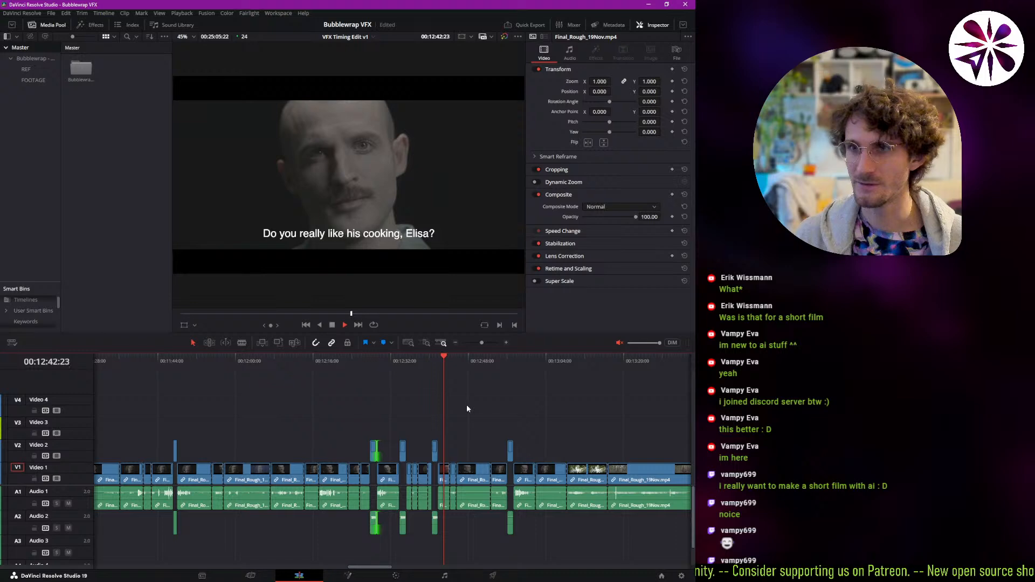
left_click(439, 368)
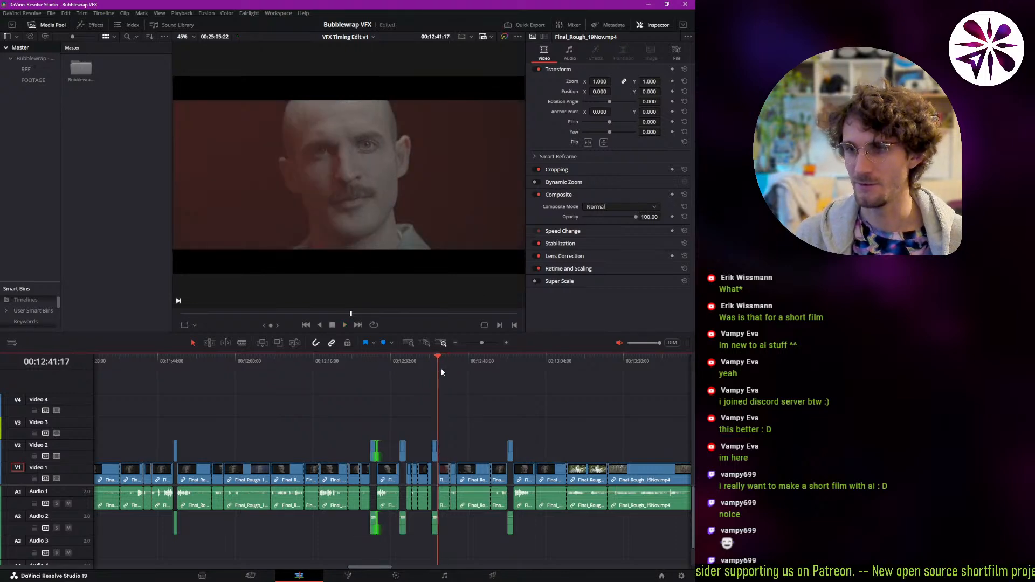
key("space")
key("alt+Tab")
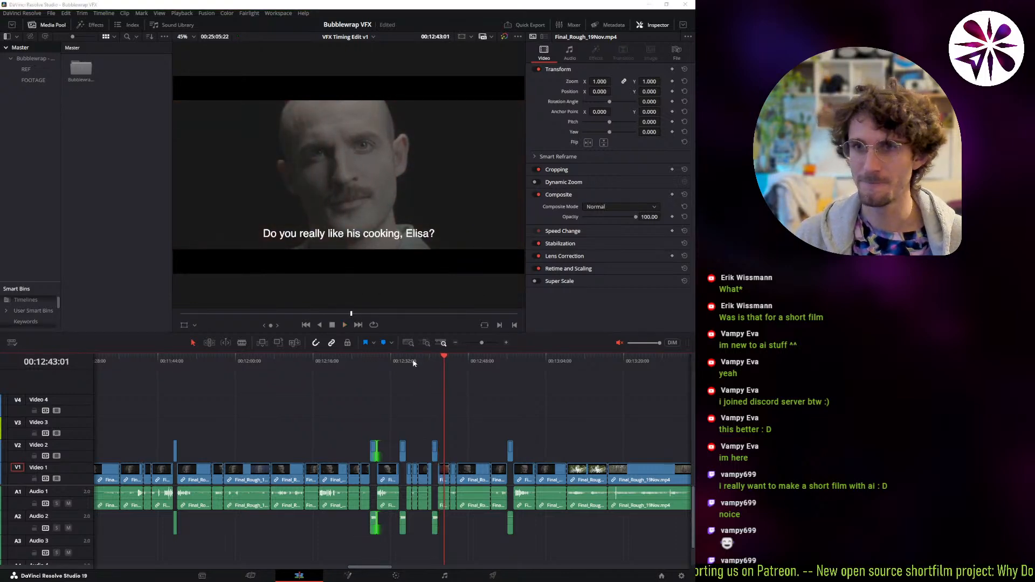
Undo the emission colour keyframe moves and the interpolation change on the light blob.
key("ctrl+z")
key("ctrl+s")
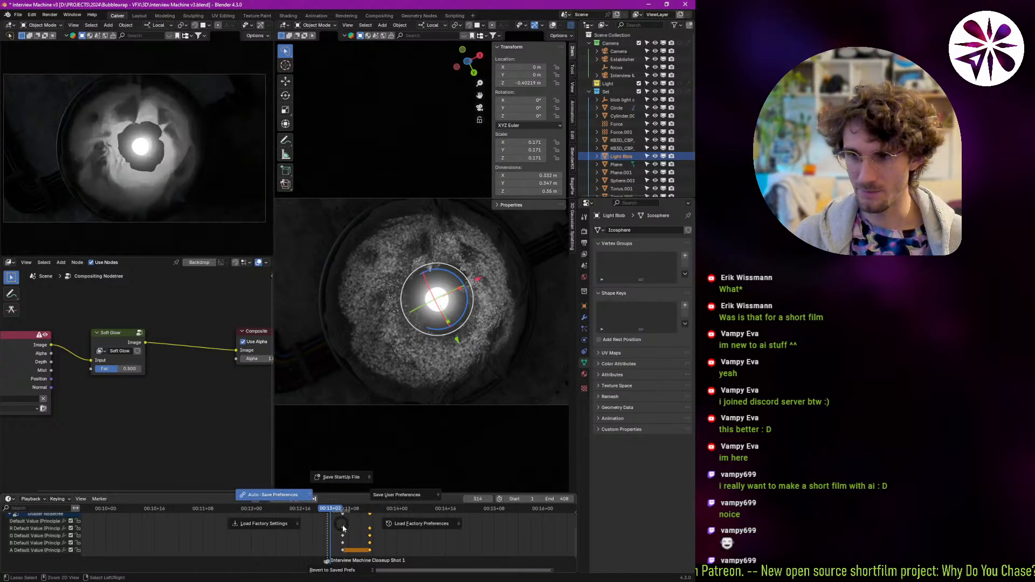
left_click(349, 520)
left_click(347, 520)
key("ctrl+z")
key("ctrl+z")
key("ctrl+z")
key("ctrl+z")
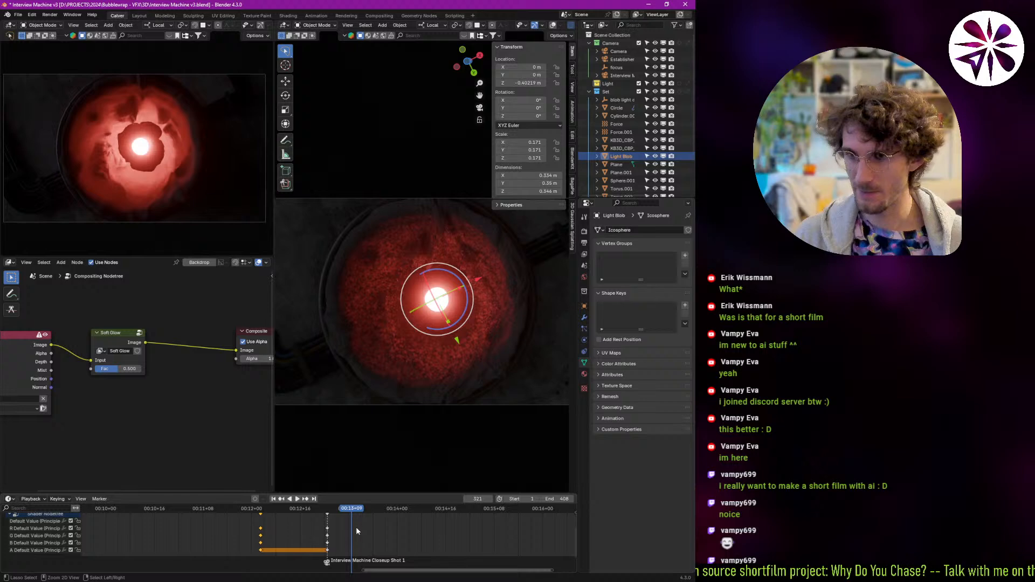
key("ctrl+z")
middle_click_drag(338, 532, 261, 532, "ctrl")
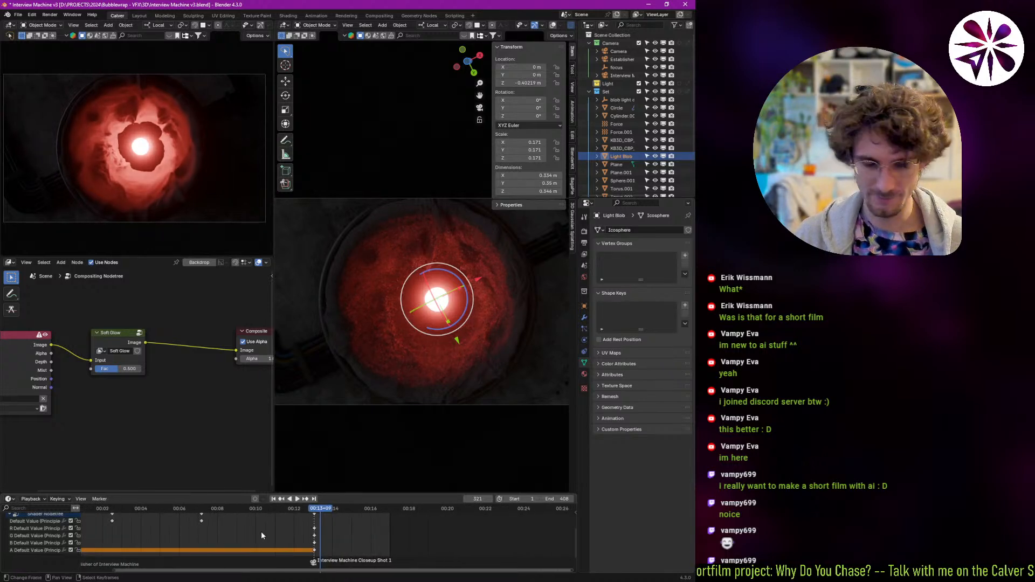
Copy the light blob's unlit strength keyframe near 2.5 seconds to frame 313 and the lit one near 7 seconds to frame 312.
left_click_drag(267, 522, 292, 530)
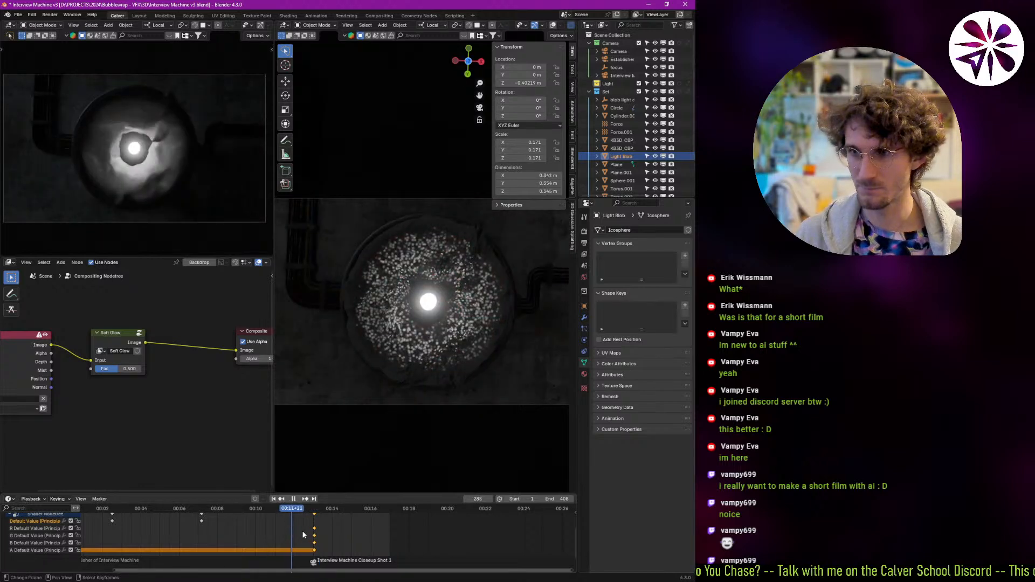
key("space")
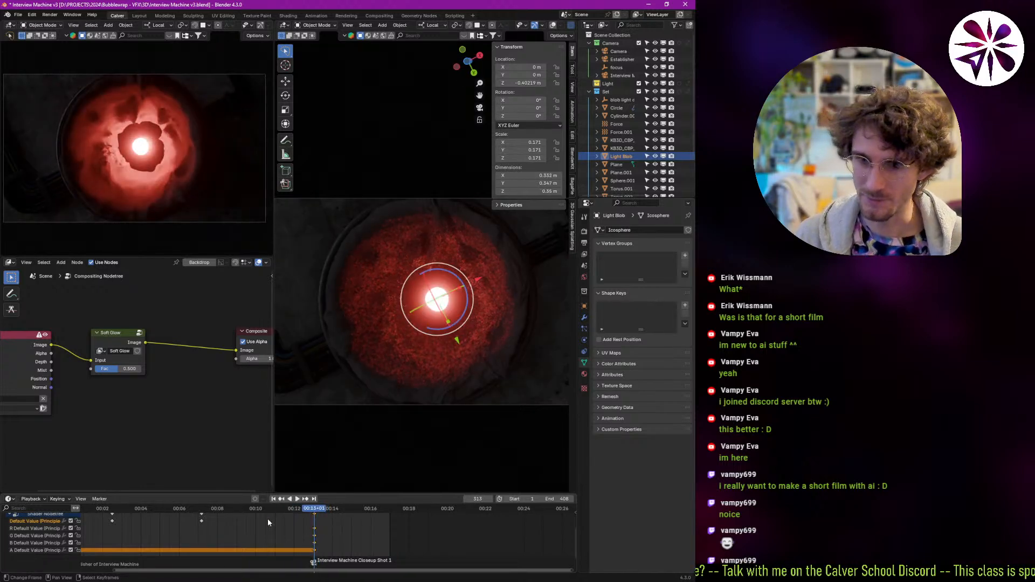
scroll(207, 535, "up", 1)
scroll(207, 536, "left", 2, "ctrl")
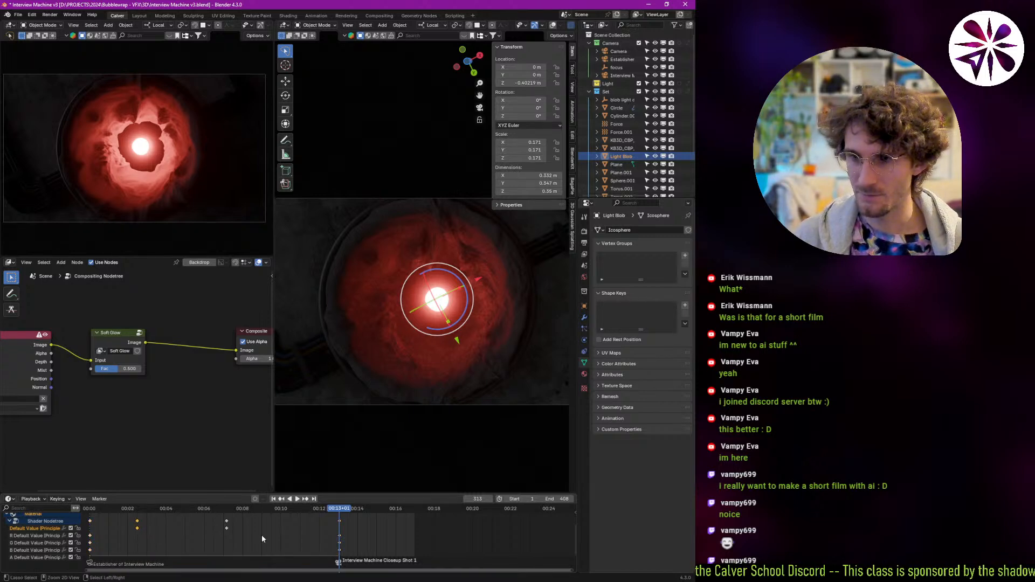
key("ctrl+v")
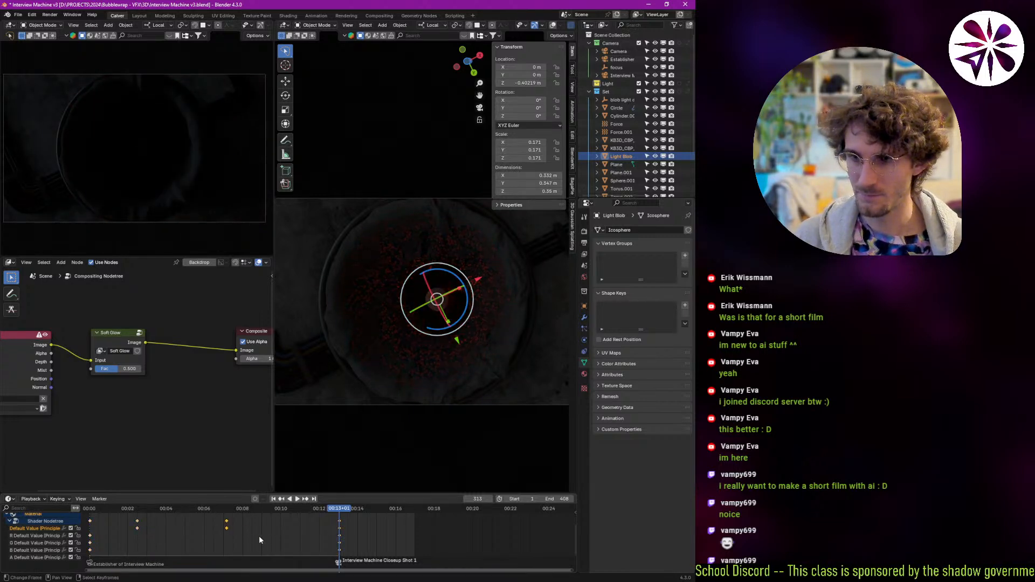
key("Left")
key("ctrl+v")
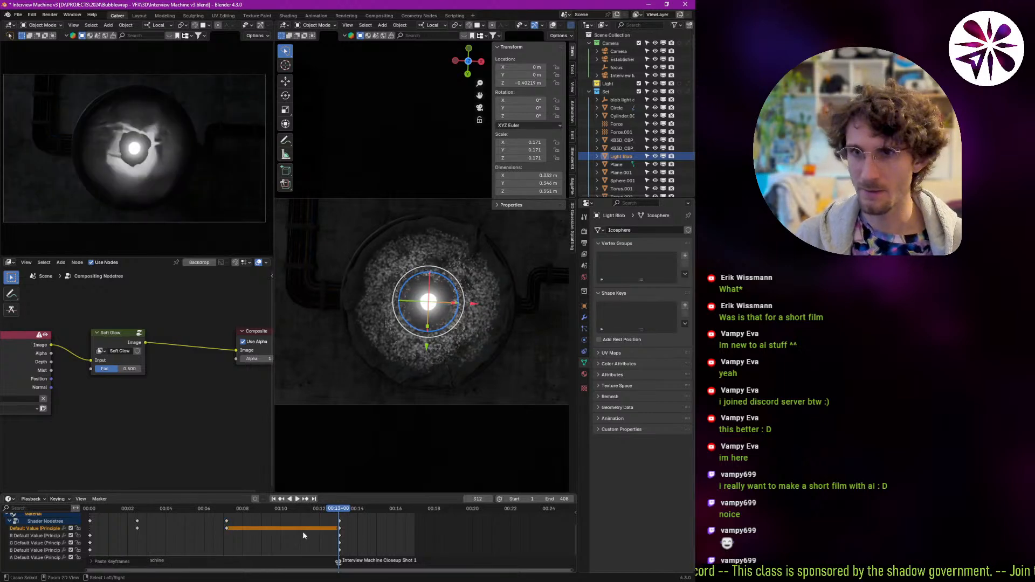
key("Right")
key("Right")
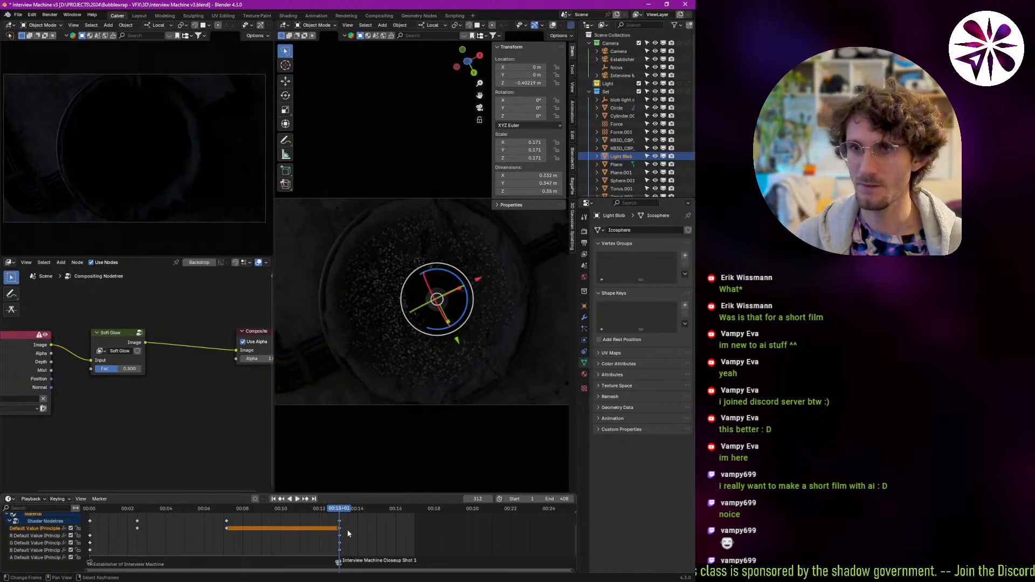
Copy the light blob's lit strength keyframe near 7 seconds to about 13+12, just after the closeup marker.
key("Right")
key("Right")
key("Right")
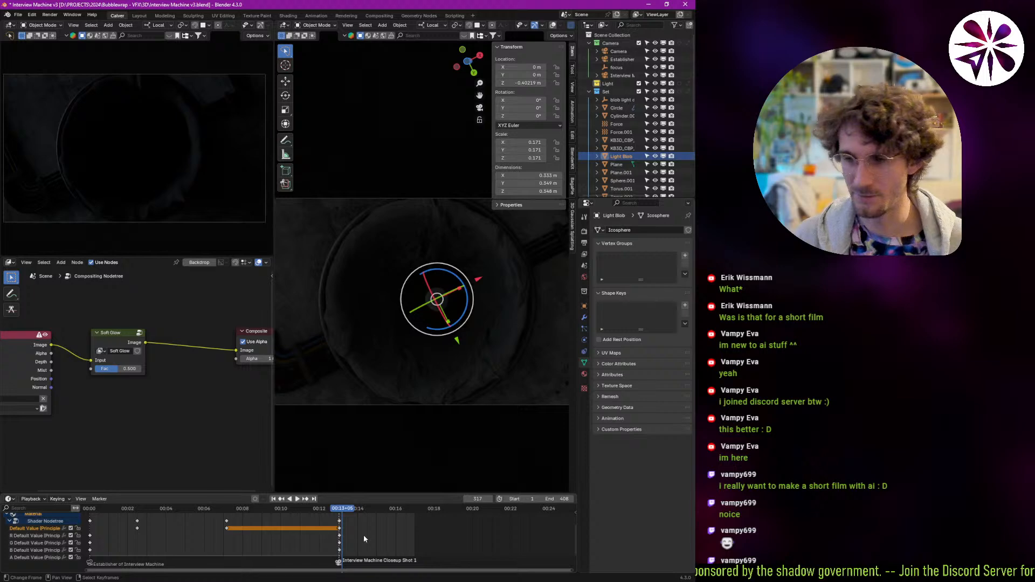
middle_click_drag(367, 534, 300, 534, "ctrl")
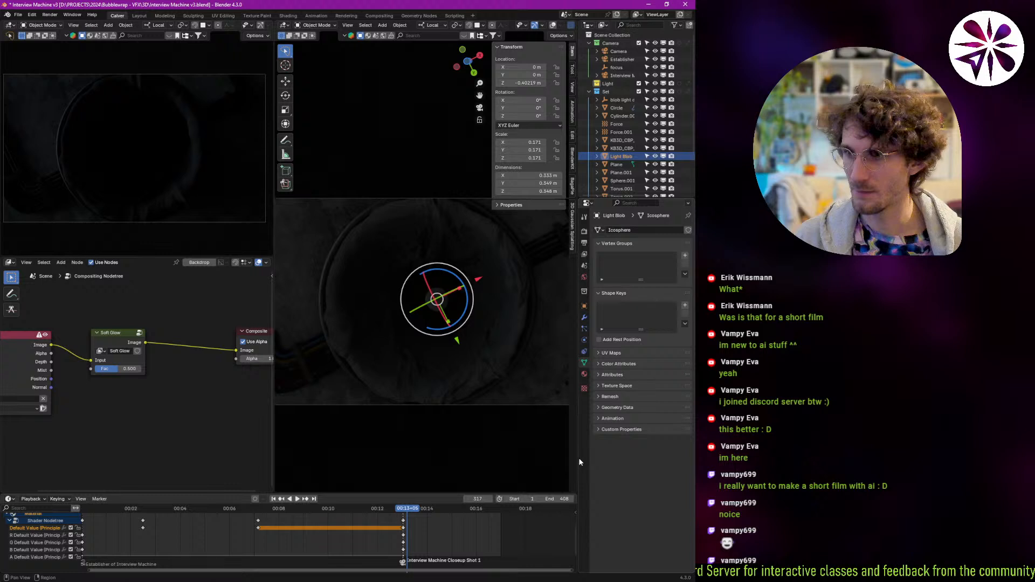
left_click_drag(578, 458, 564, 456)
middle_click_drag(316, 532, 344, 534)
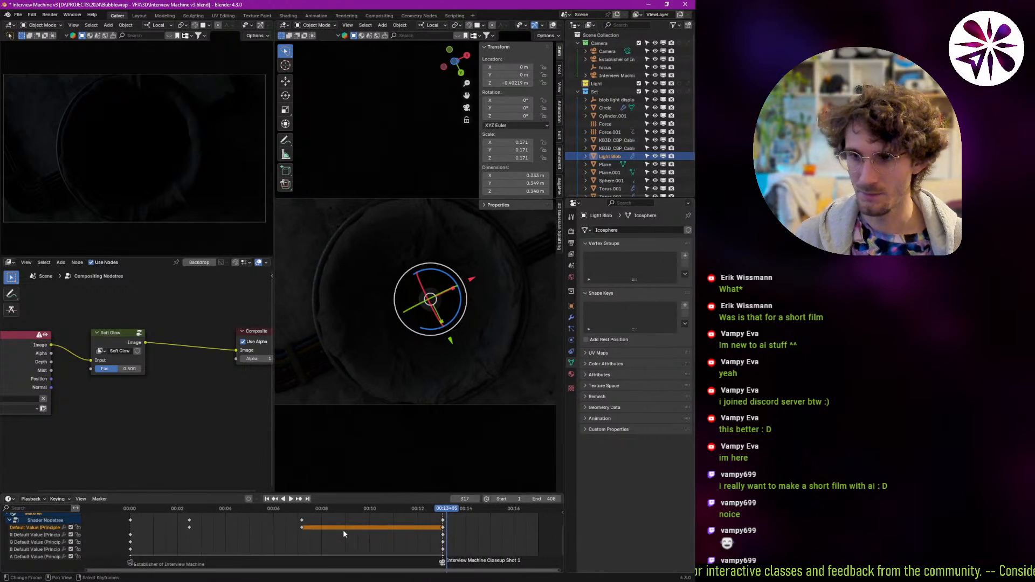
left_click(190, 528)
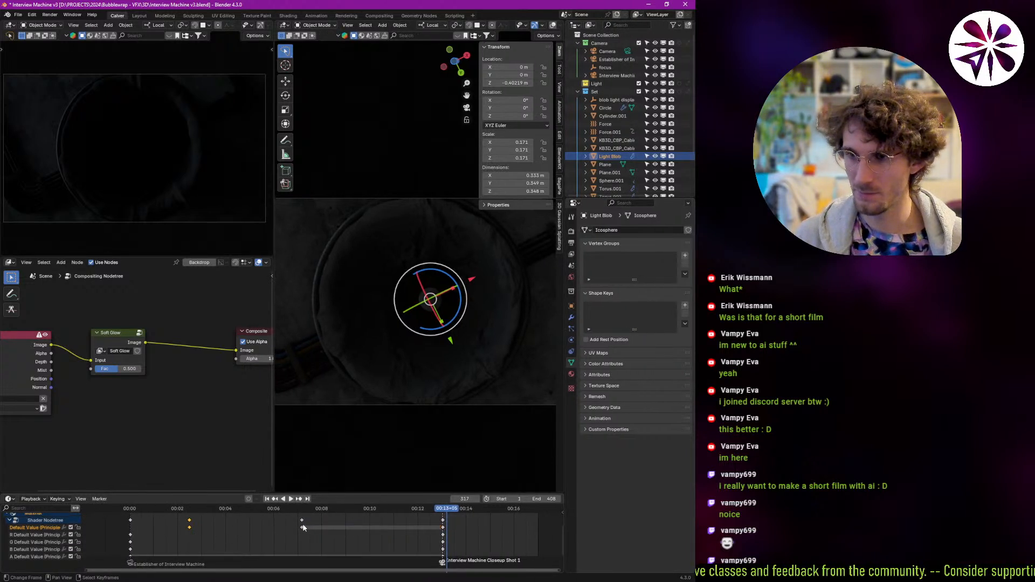
key("shift+d")
left_click(480, 540)
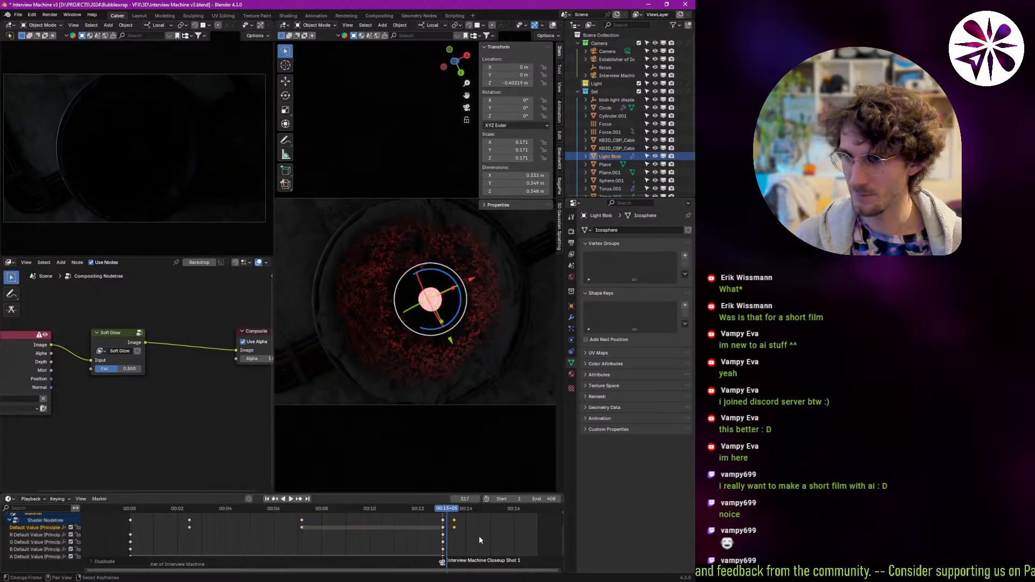
Duplicate the light blob's strength and colour keyframes at the closeup marker to frame 319 to hold the unlit state.
mouse_move(467, 535)
middle_mouse_down("ctrl")
mouse_move(509, 525)
mouse_move(479, 530)
middle_mouse_up("ctrl")
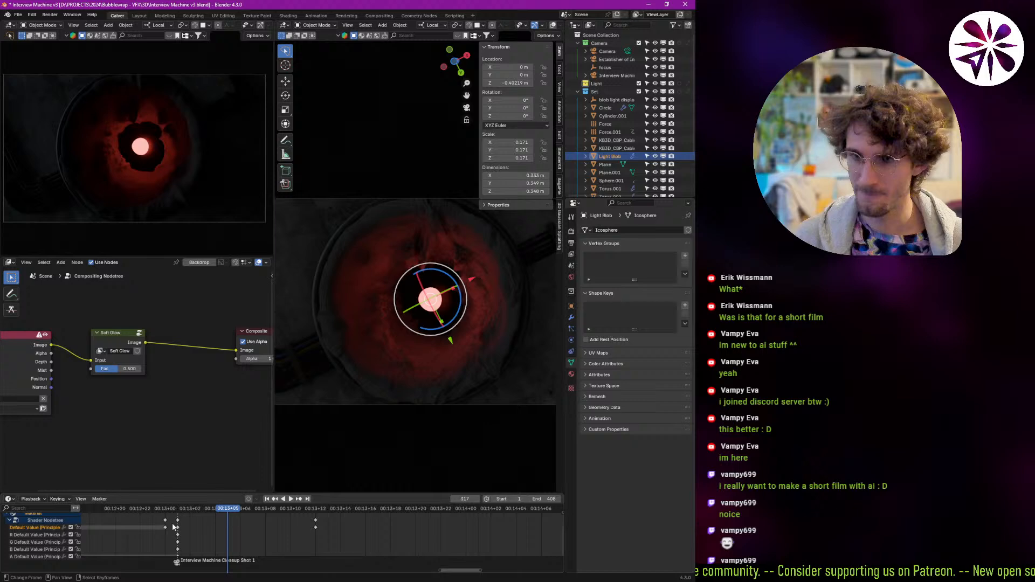
key("shift+d")
left_click(258, 527)
key("space")
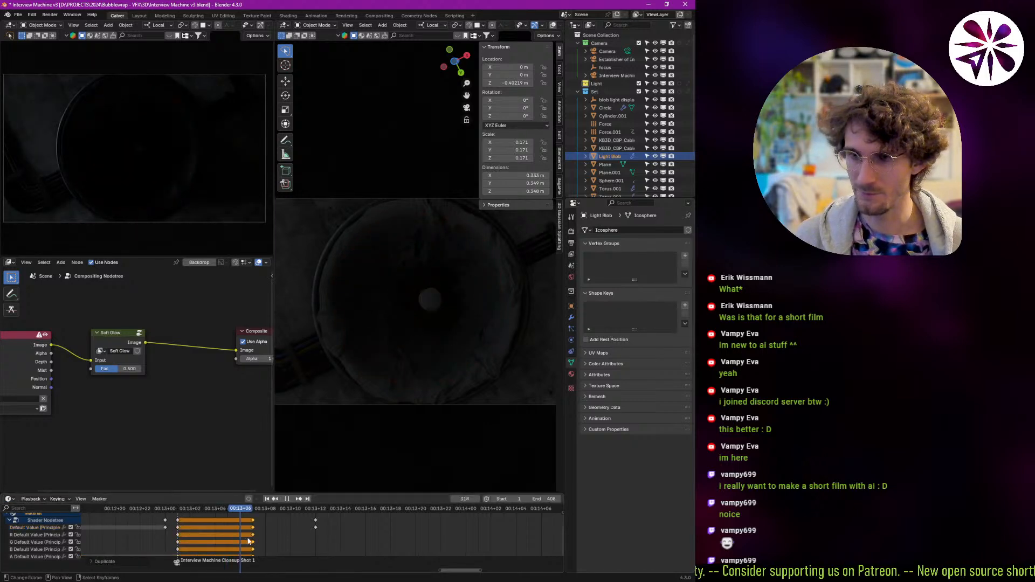
key("Escape")
Move the lit strength keyframe in the closeup to about 13+14 and preview the power-up.
left_click(316, 528)
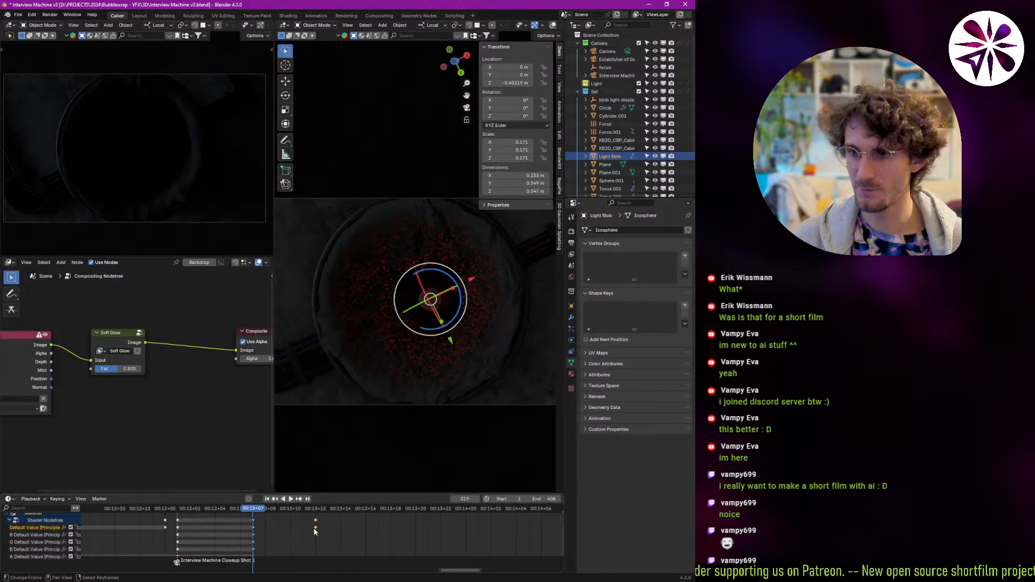
key("g")
left_click(358, 534)
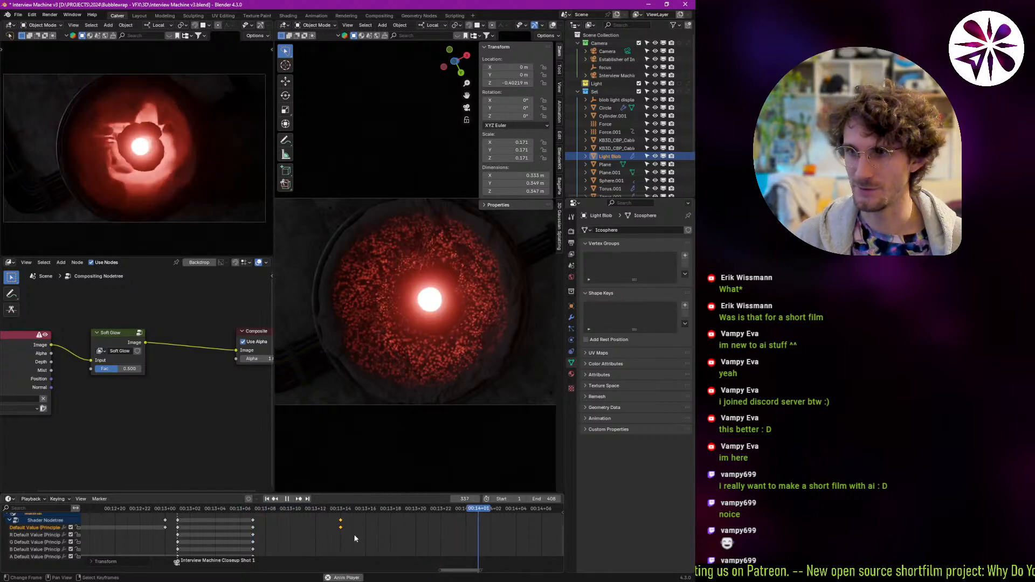
key("Left")
key("Left")
key("Left")
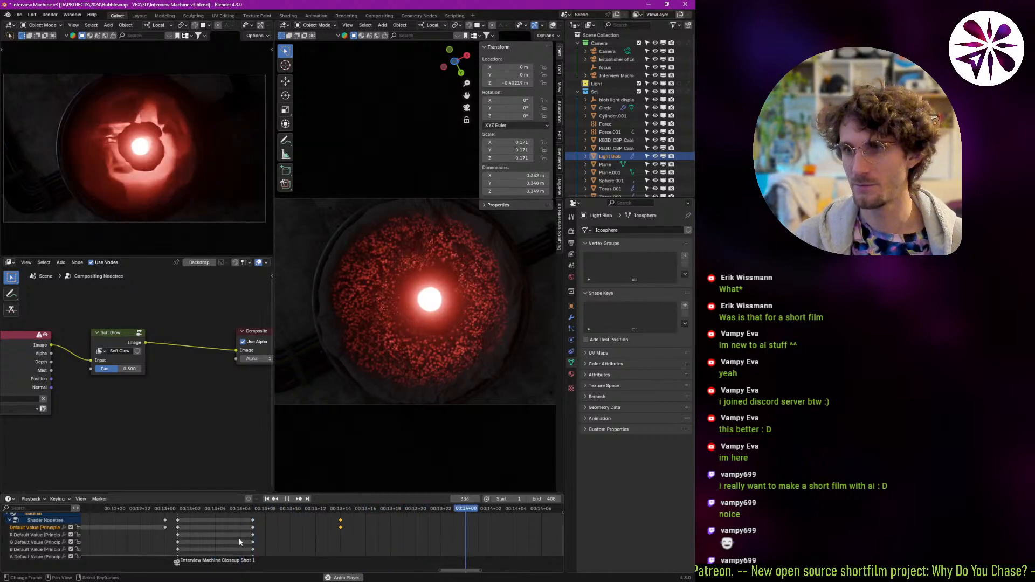
key("space")
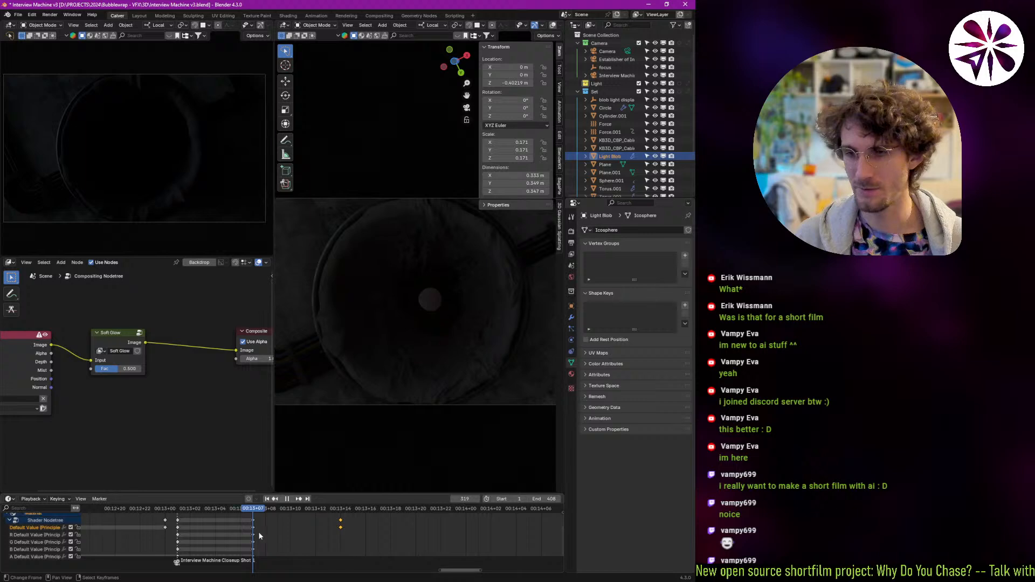
key("Escape")
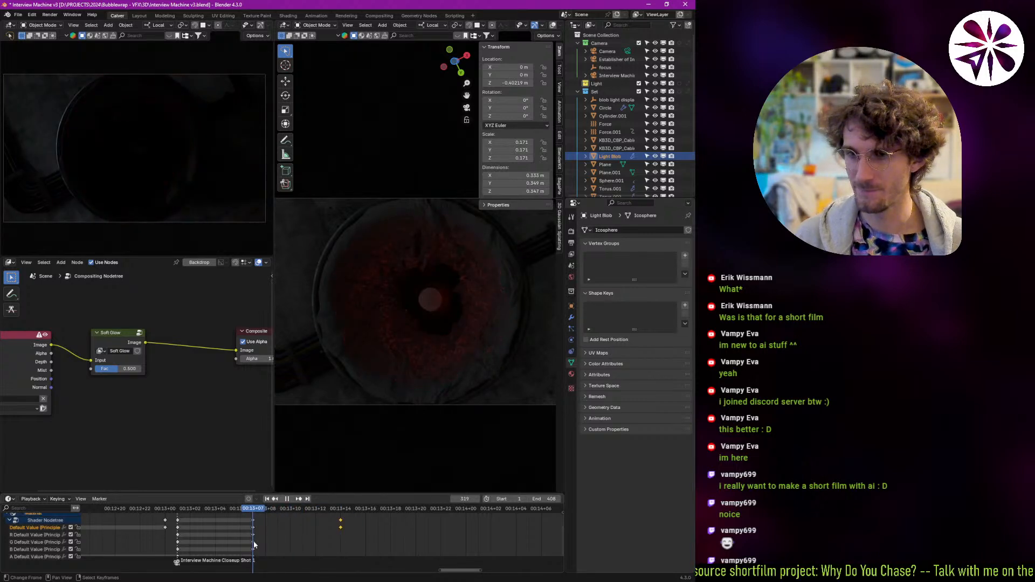
Advance the current frame by 24 to frame 343 and move the lit strength keyframe there.
left_click(473, 498)
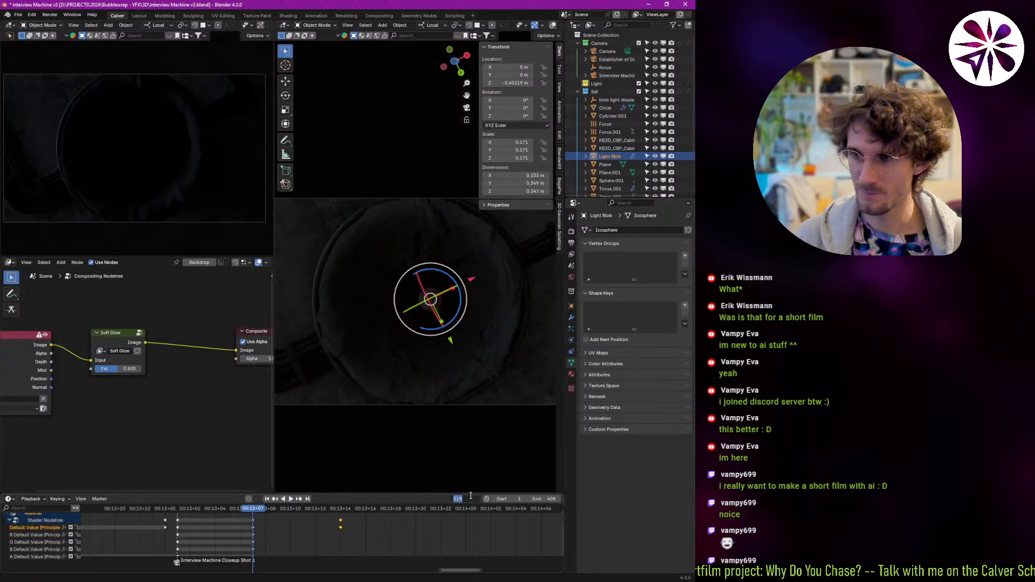
type("+24")
key("Return")
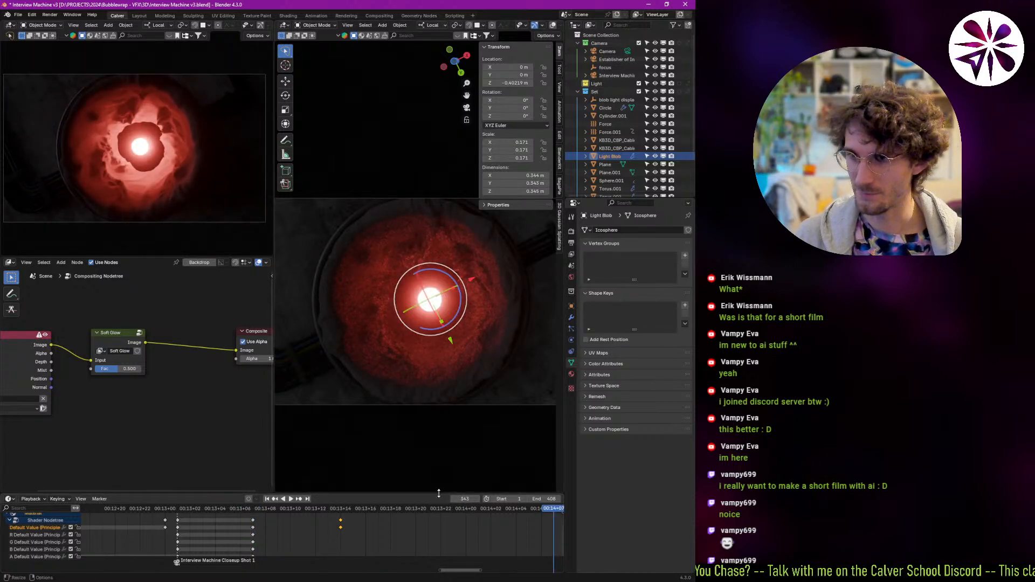
key("ctrl+z")
left_click(475, 499)
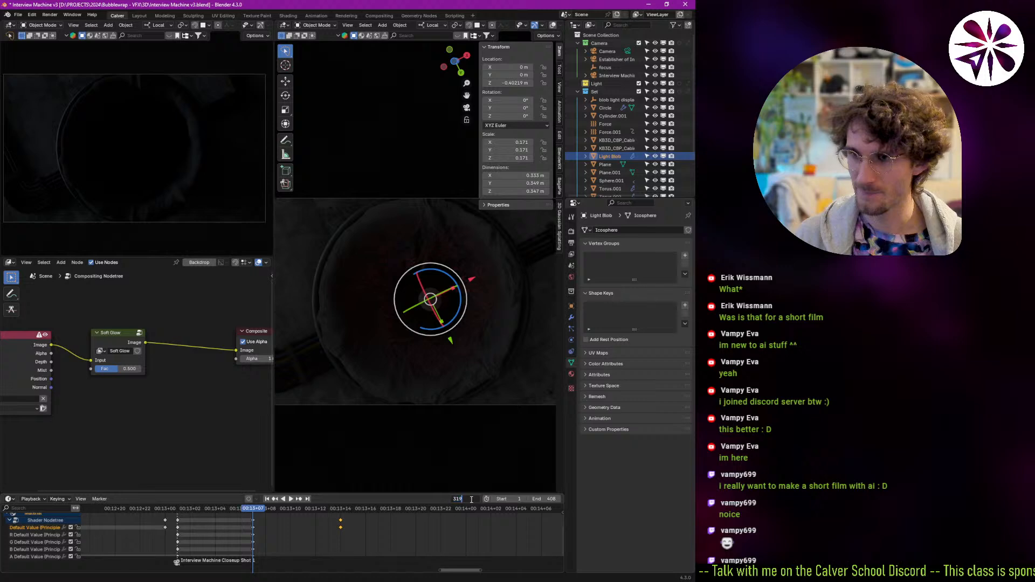
type("+24")
key("Return")
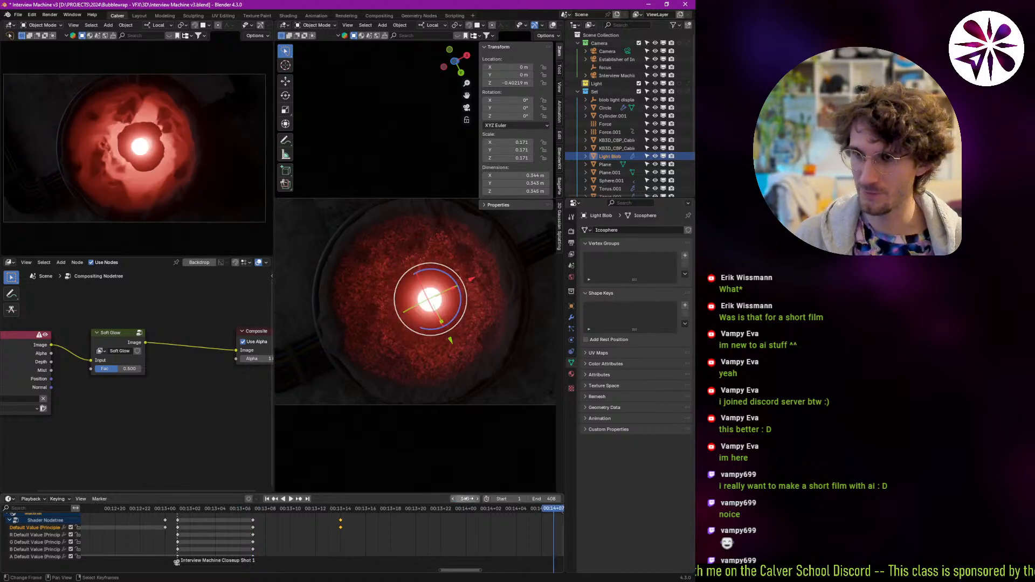
scroll(313, 511, "down", 5)
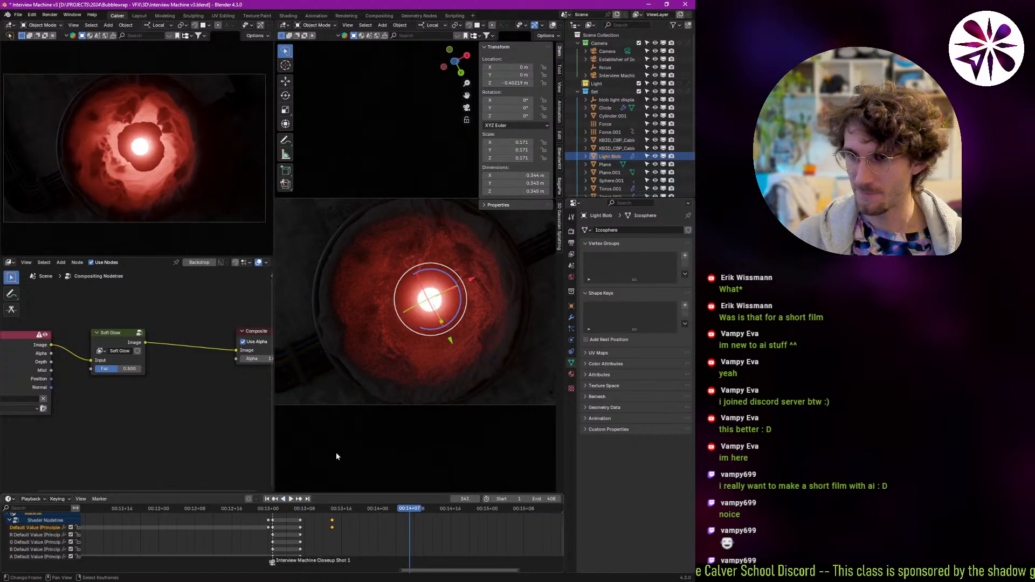
key("g")
left_click(423, 539)
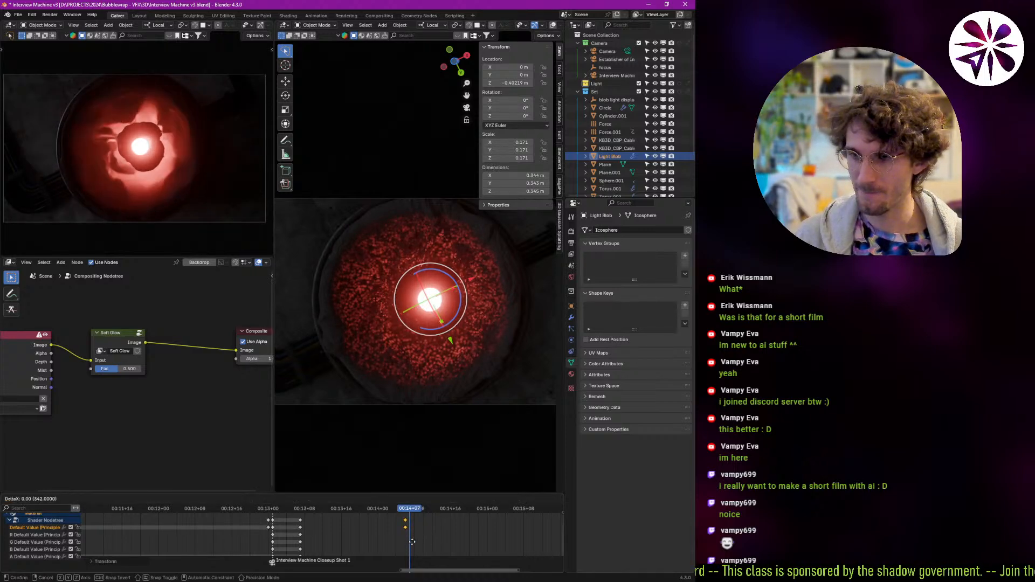
Preview the closeup power-up and mute the Soft Glow node in the compositor.
left_click_drag(407, 535, 276, 532)
key("space")
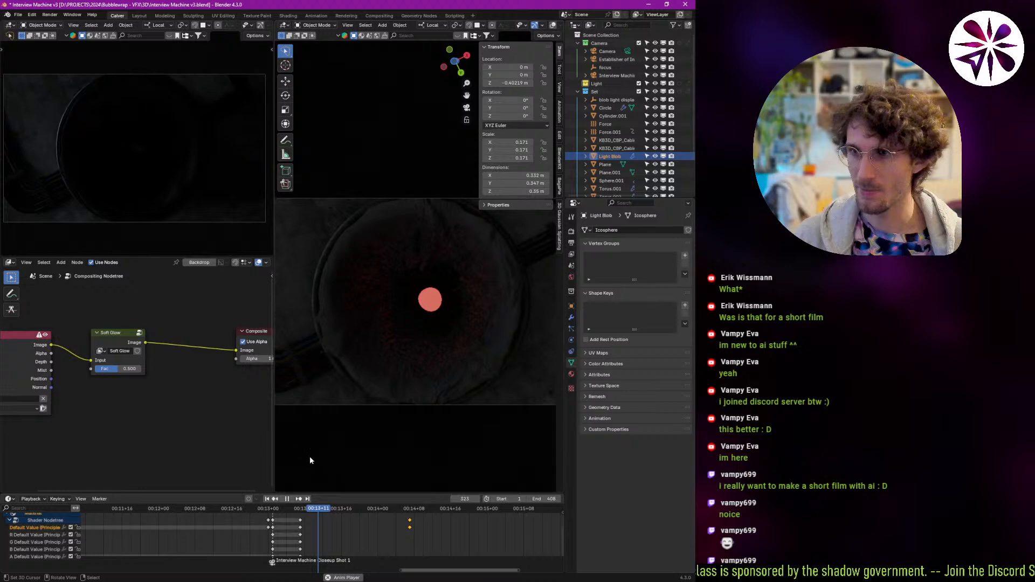
left_click(369, 547)
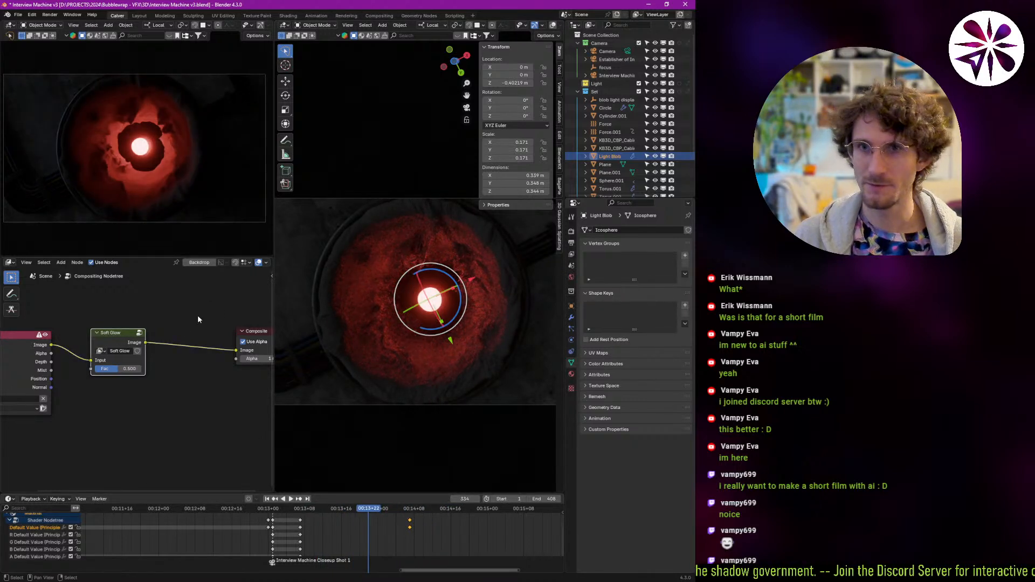
key("m")
Replay the closeup and move all light blob keyframes after its first frames 12 frames later.
key("space")
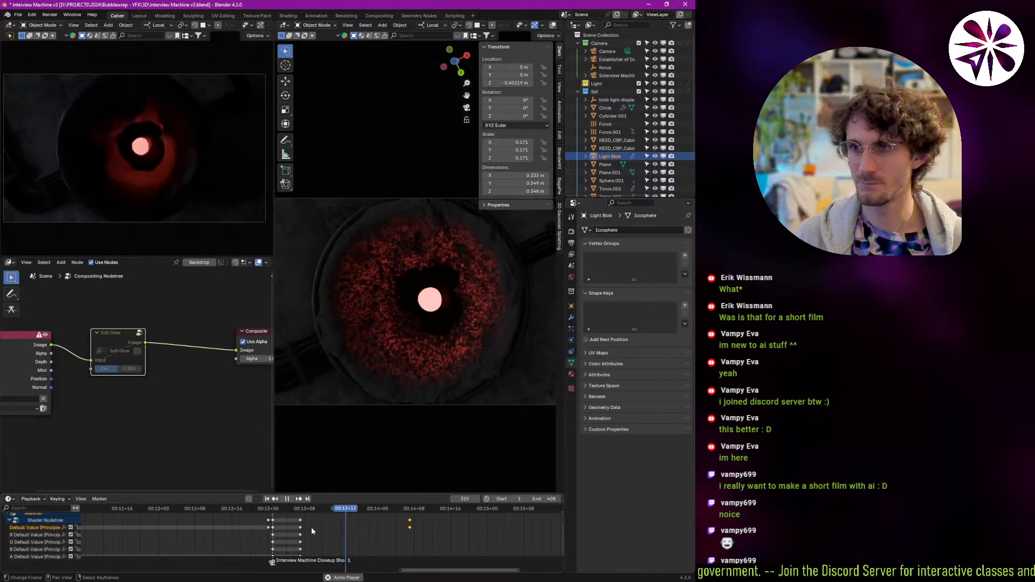
left_click(301, 523)
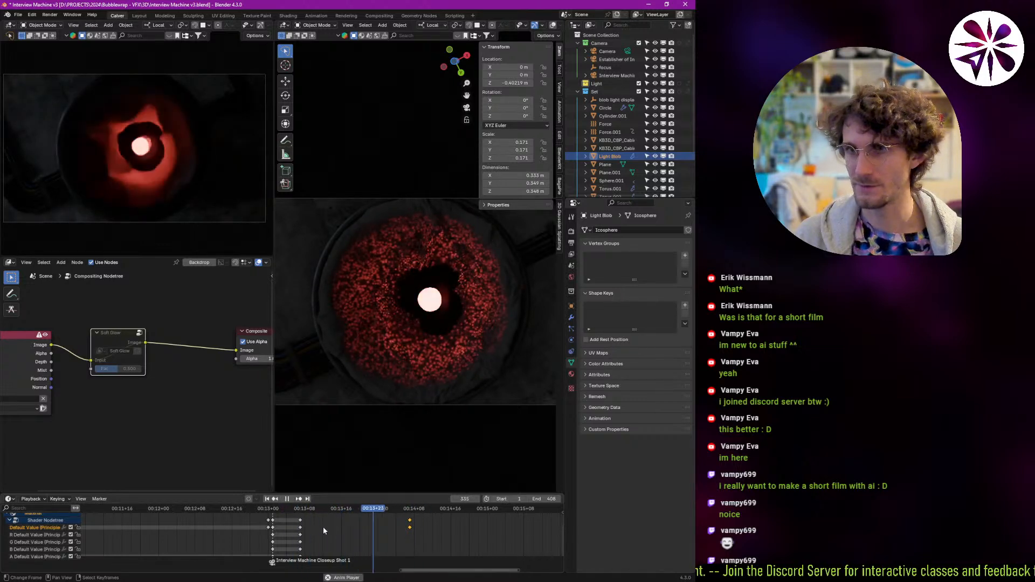
left_click(273, 534)
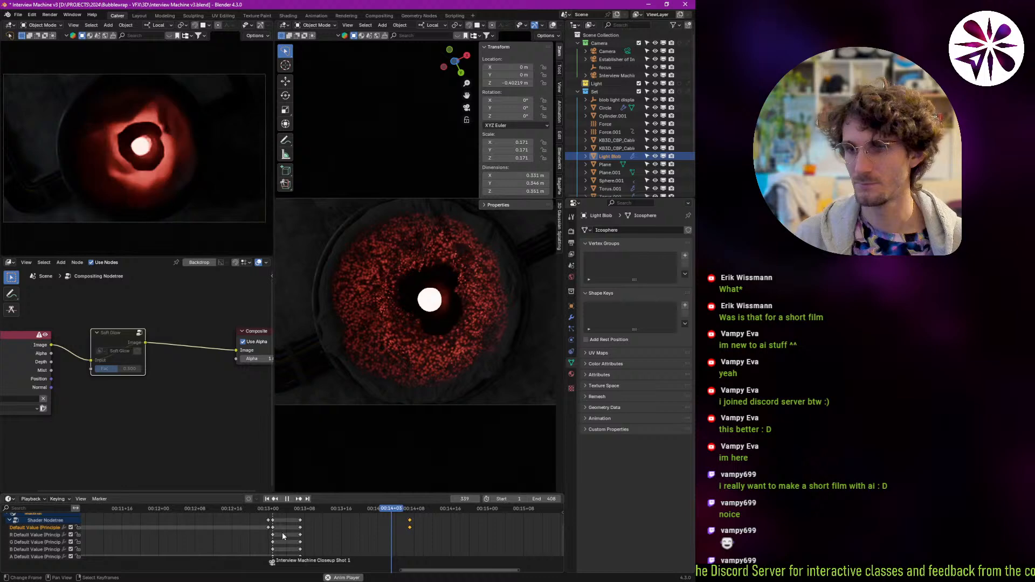
left_click(276, 535)
key("space")
key("bracketright")
key("g")
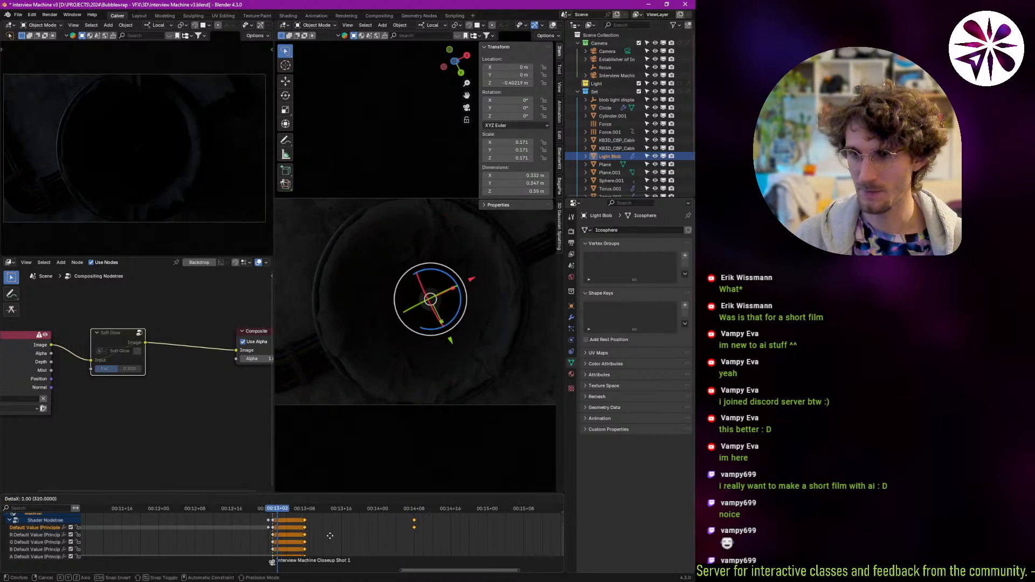
left_click(358, 534)
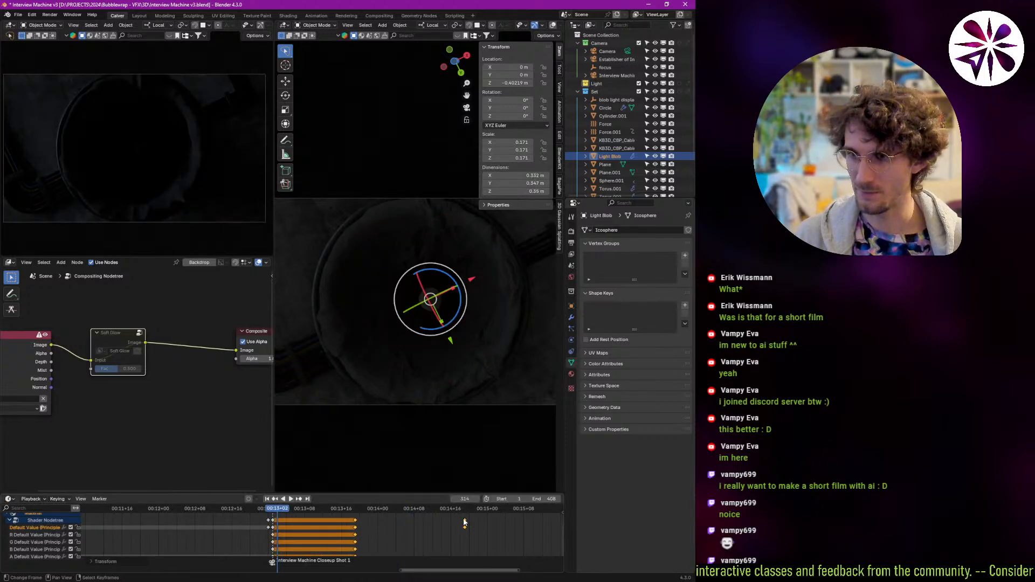
Move only the lit strength keyframe earlier, to about frame 337, checking the power-up speed in playback.
left_click(446, 533)
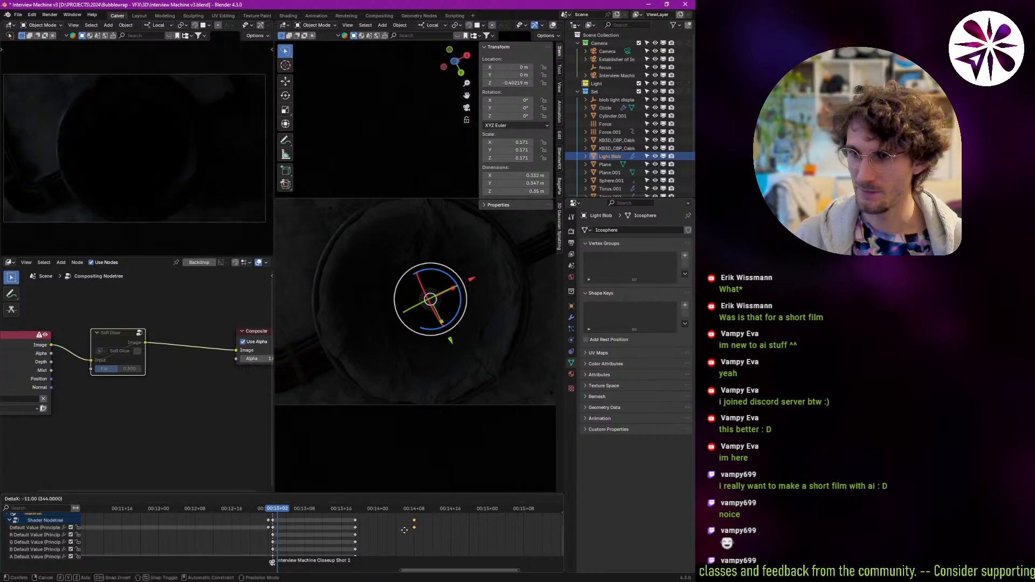
left_click(412, 535)
key("space")
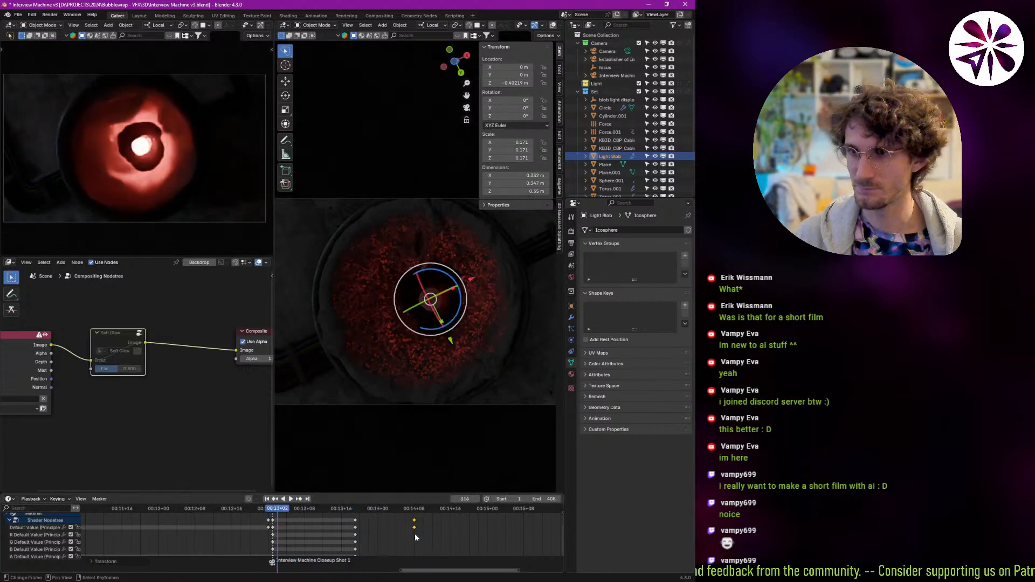
key("g")
left_click(391, 540)
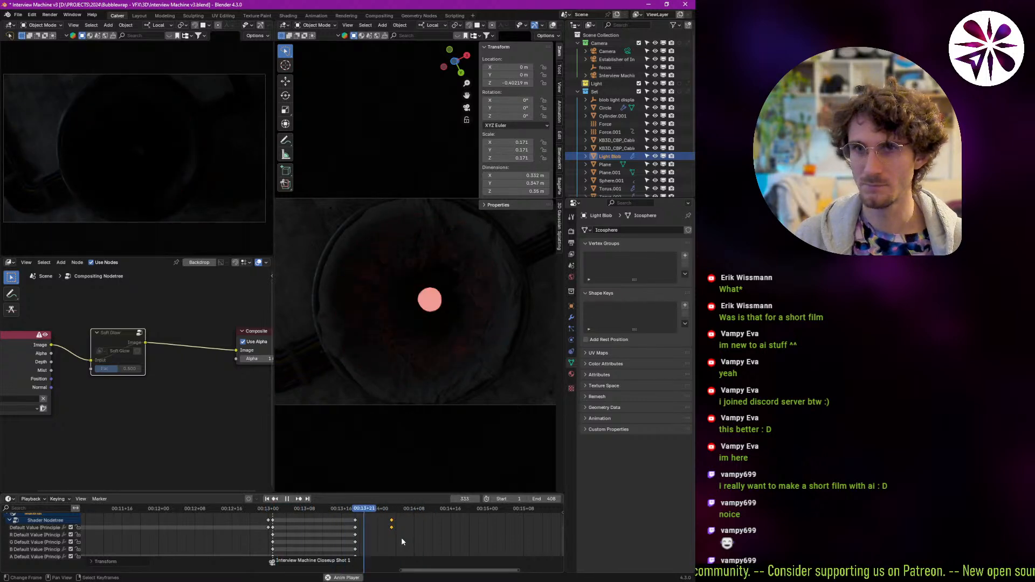
key("g")
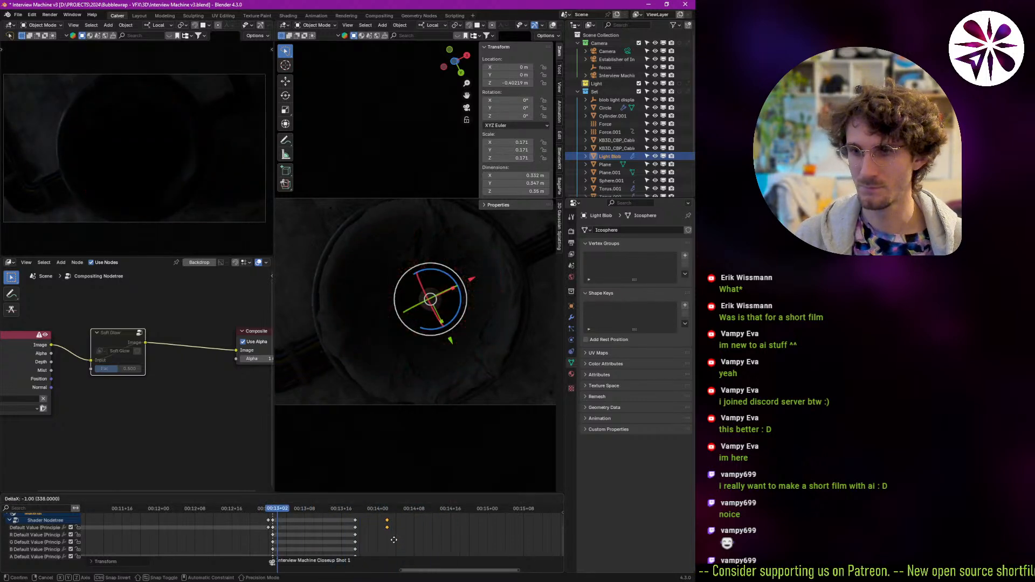
left_click(390, 539)
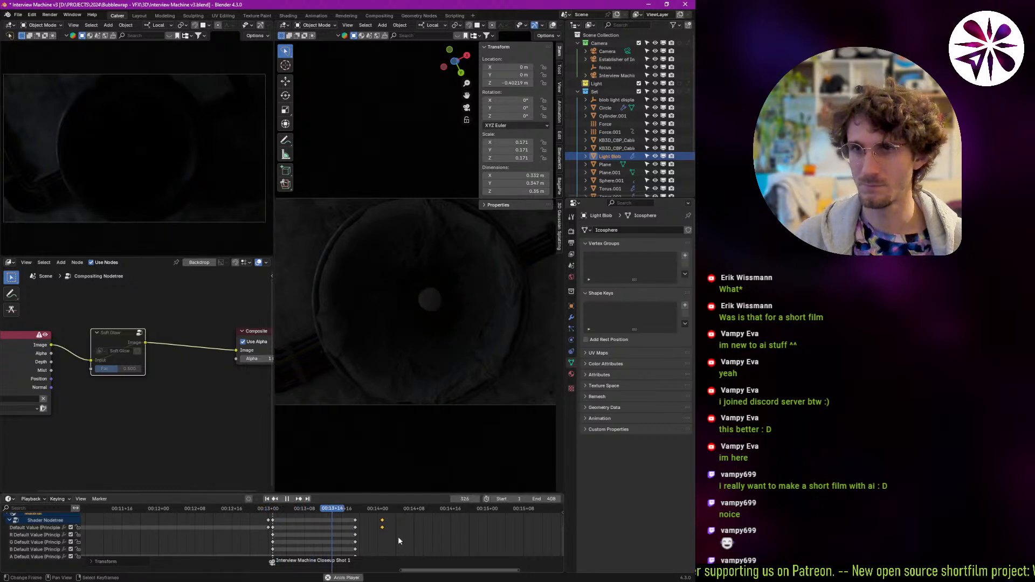
Play the closeup from frame 314 to examine the timing of the light's power-up.
key("space")
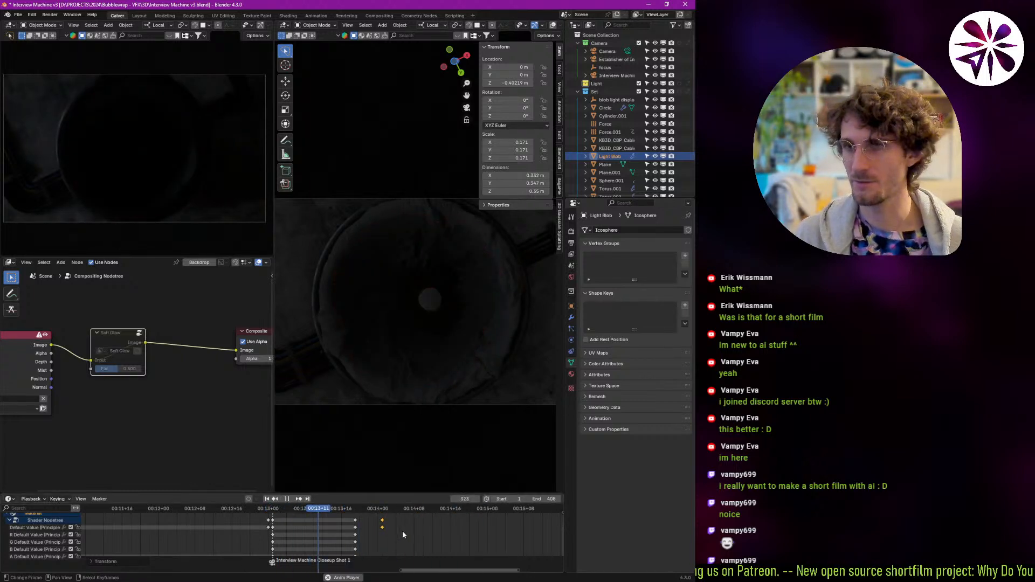
key("Escape")
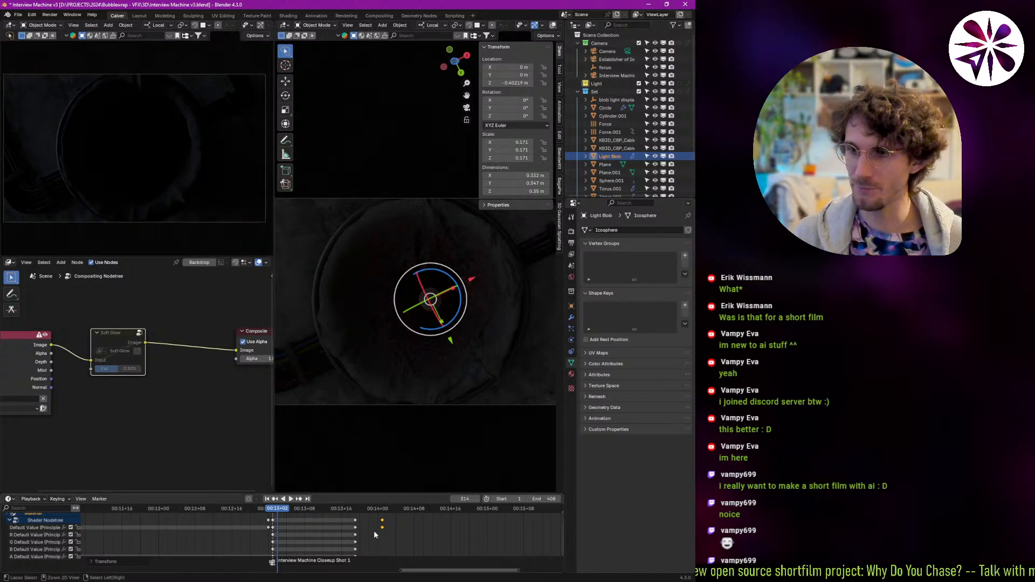
scroll(374, 531, "down", 5)
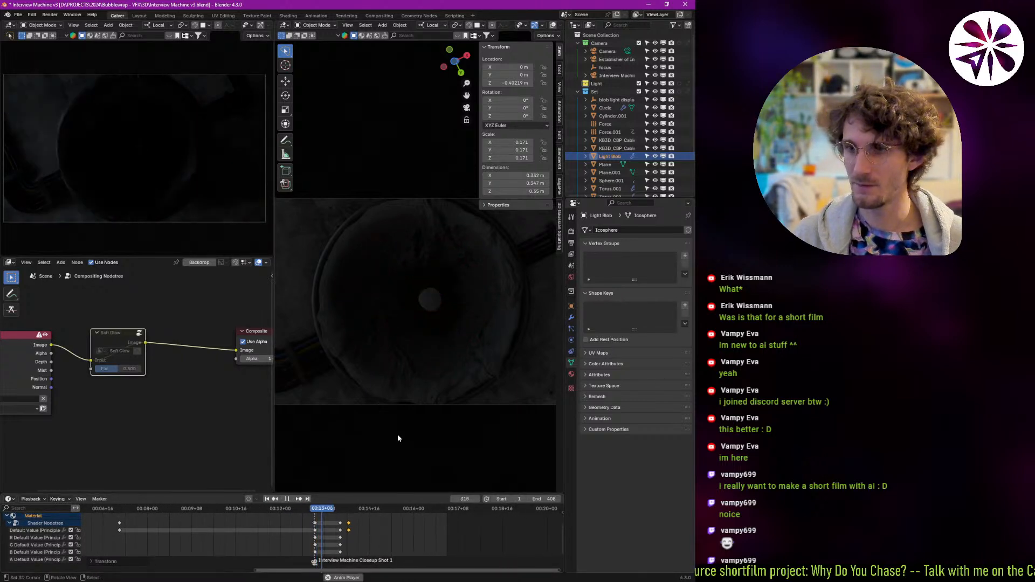
key("space")
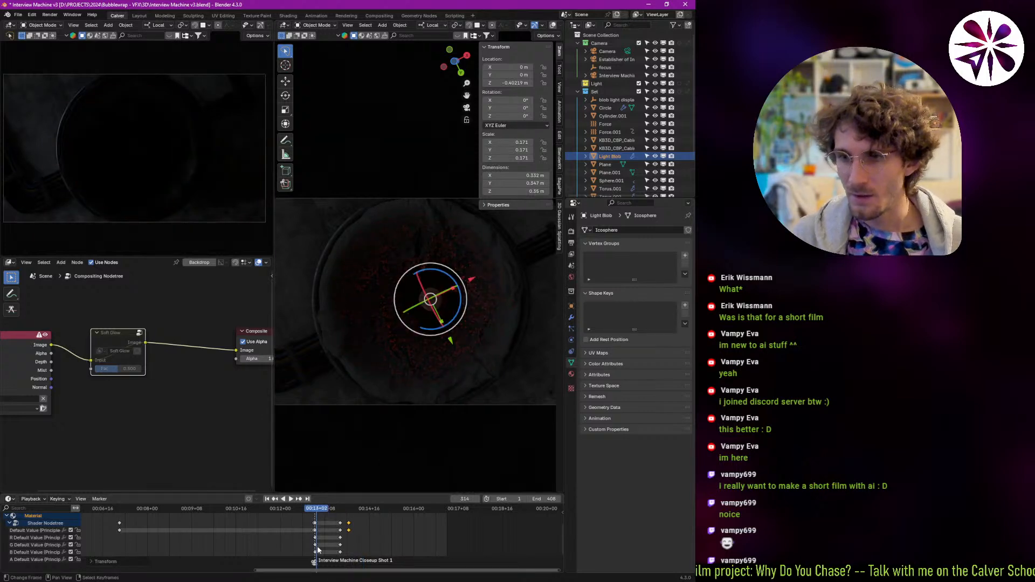
key("Escape")
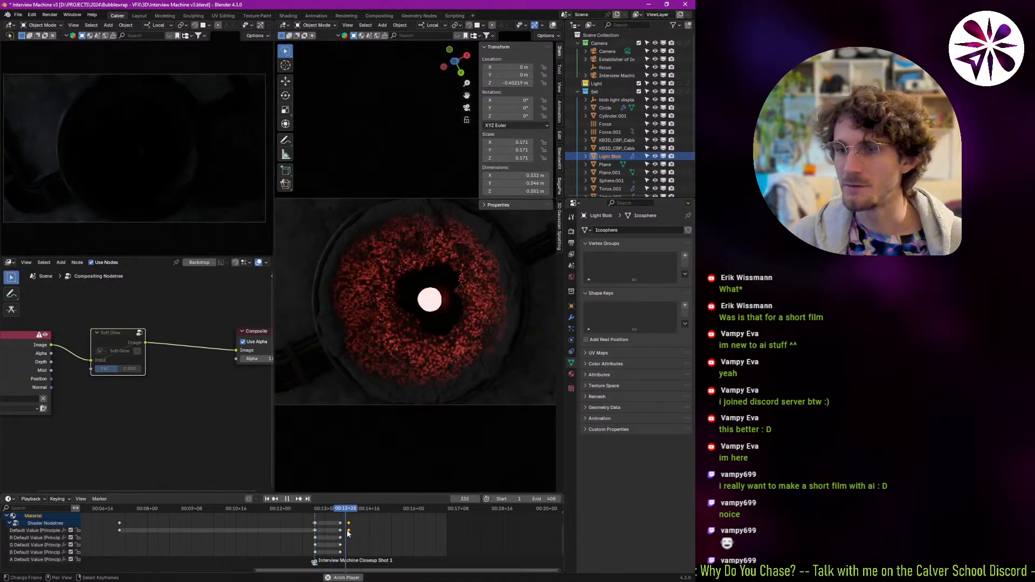
Go to frame 353 and duplicate the Interview Machine closeup camera, placing the copy slightly beside the original.
left_click(370, 528)
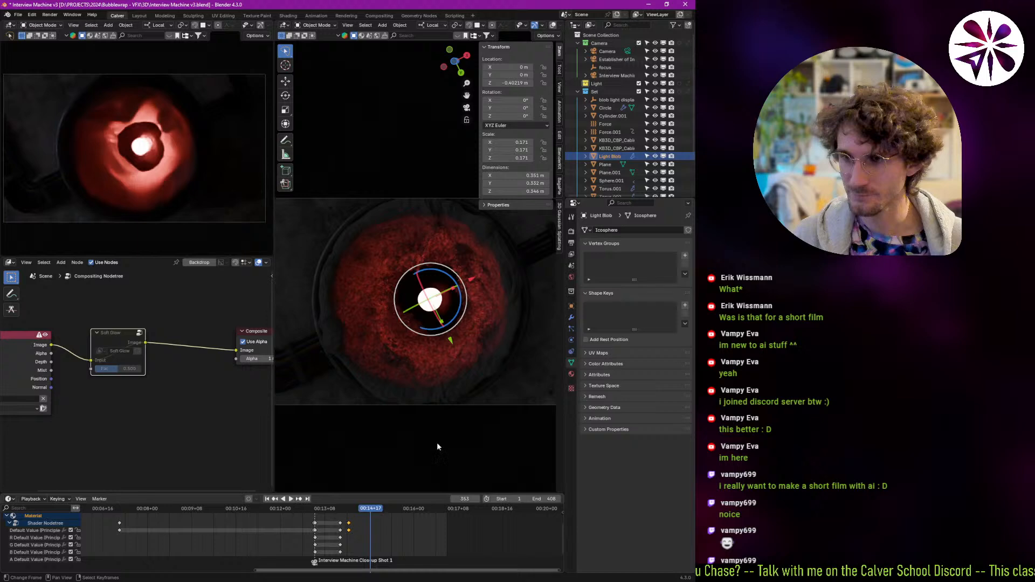
left_click(617, 59)
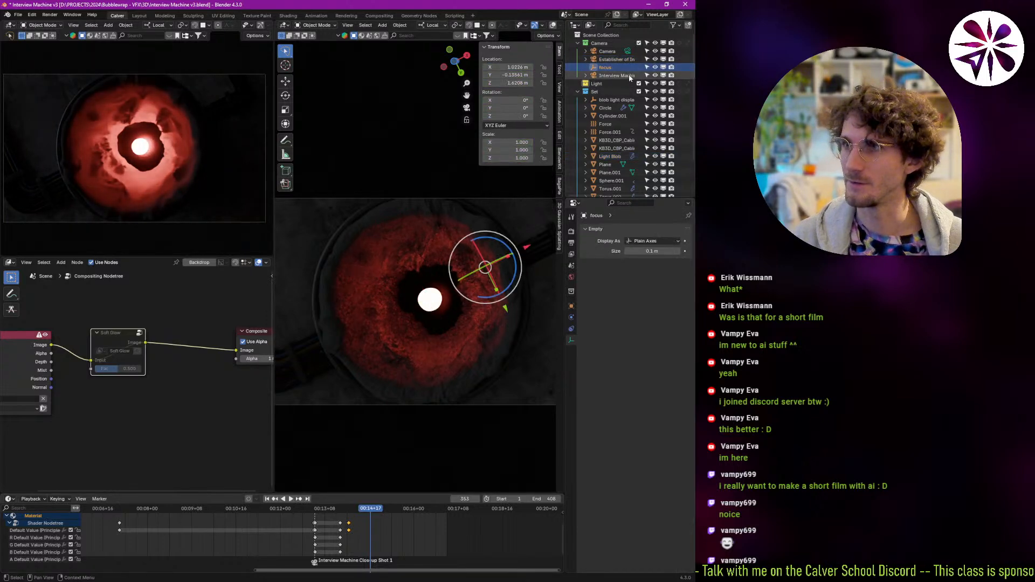
left_click(616, 76)
key("shift+d")
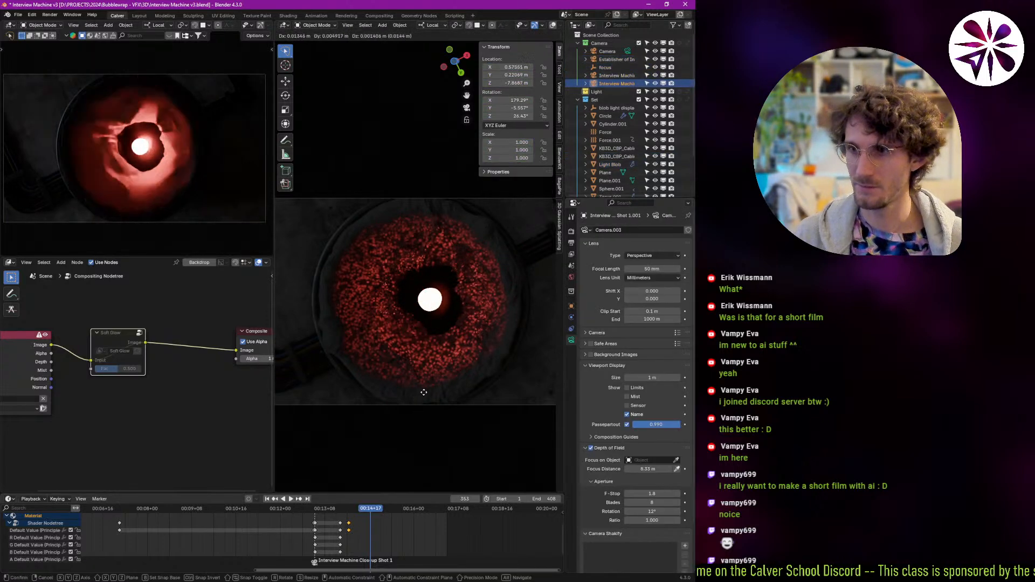
left_click(464, 368)
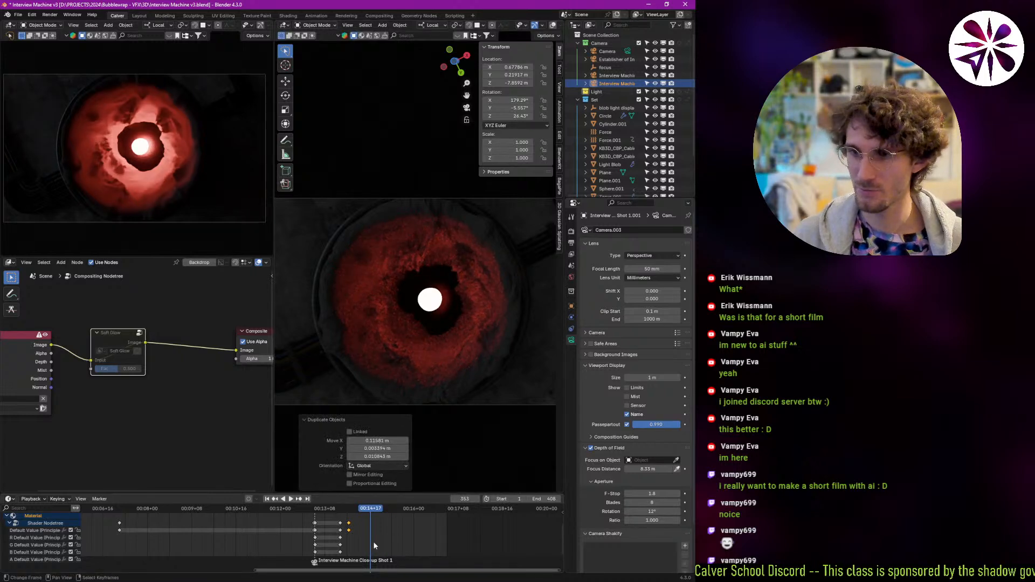
Try limiting the timeline to the keyframes of the selected camera only.
left_click(80, 499)
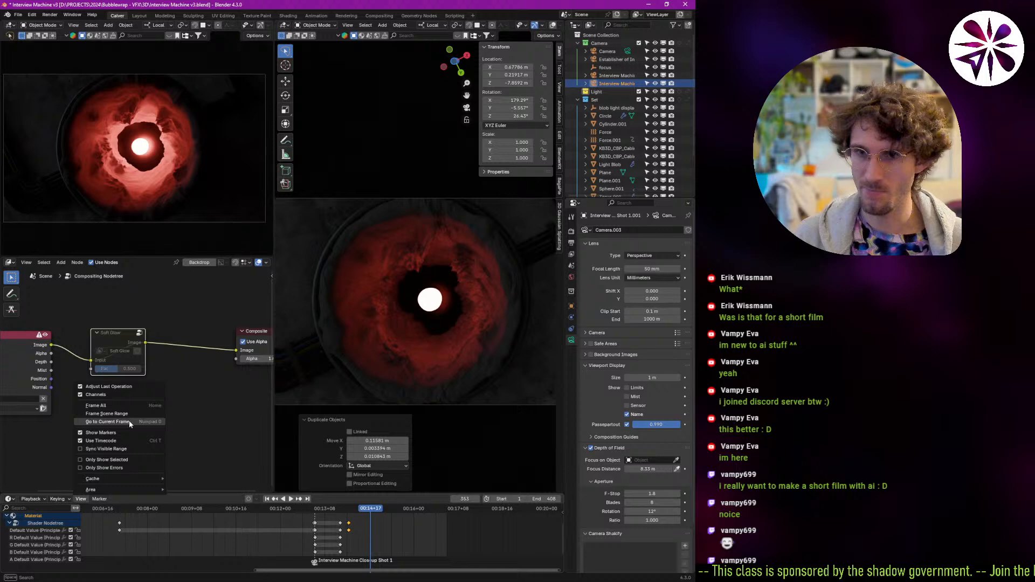
left_click(106, 460)
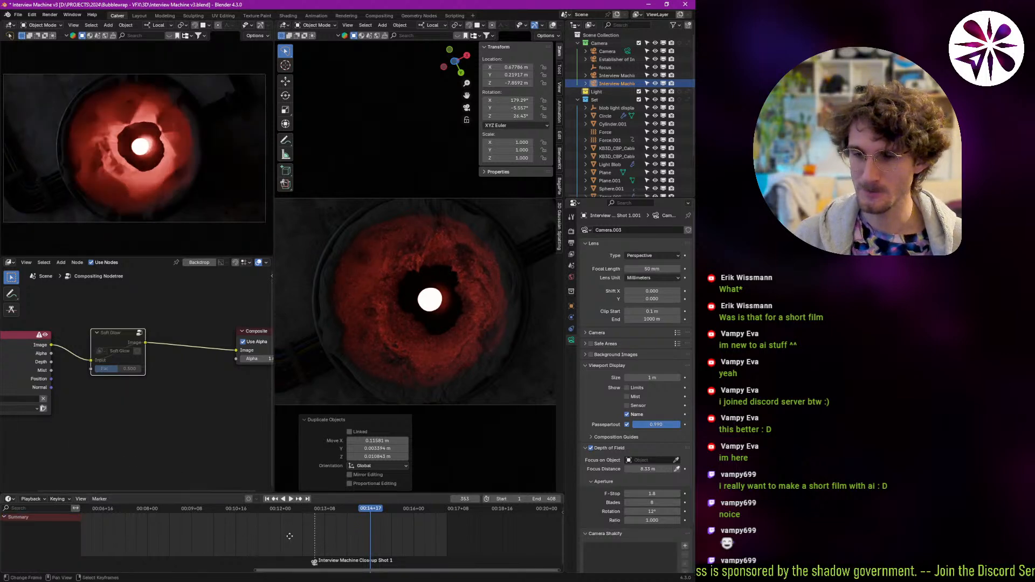
middle_click_drag(258, 552, 306, 550)
middle_click_drag(306, 550, 216, 544, "ctrl")
left_click(81, 499)
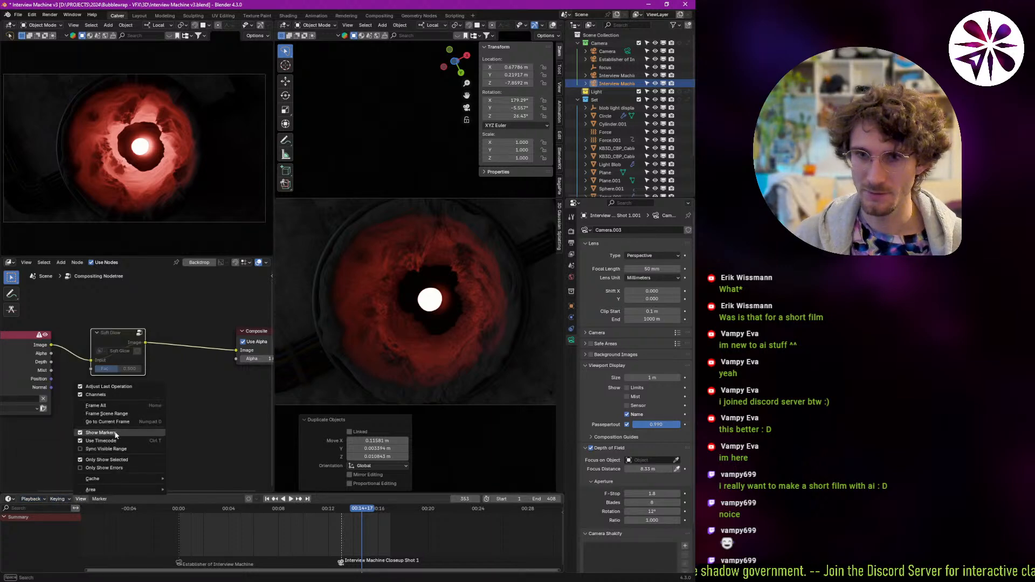
left_click(122, 461)
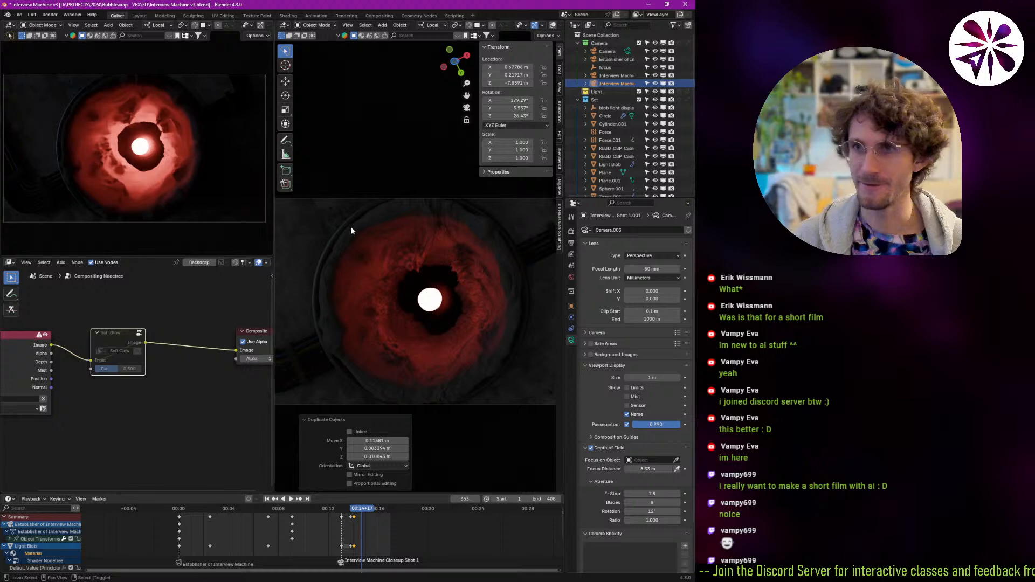
Bind the duplicated camera to a timeline marker at frame 353 and rename it Interview Machine Closeup Shot 2.
scroll(383, 533, "up", 3)
key("ctrl+b")
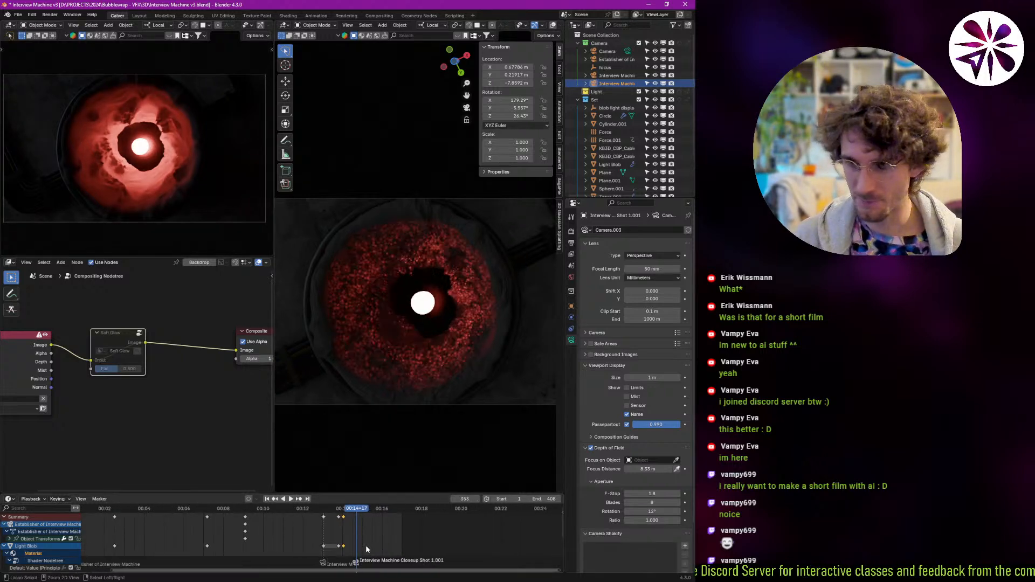
key("F2")
key("Right")
key("shift+Left")
key("shift+Left")
key("shift+Left")
key("shift+Left")
key("shift+Left")
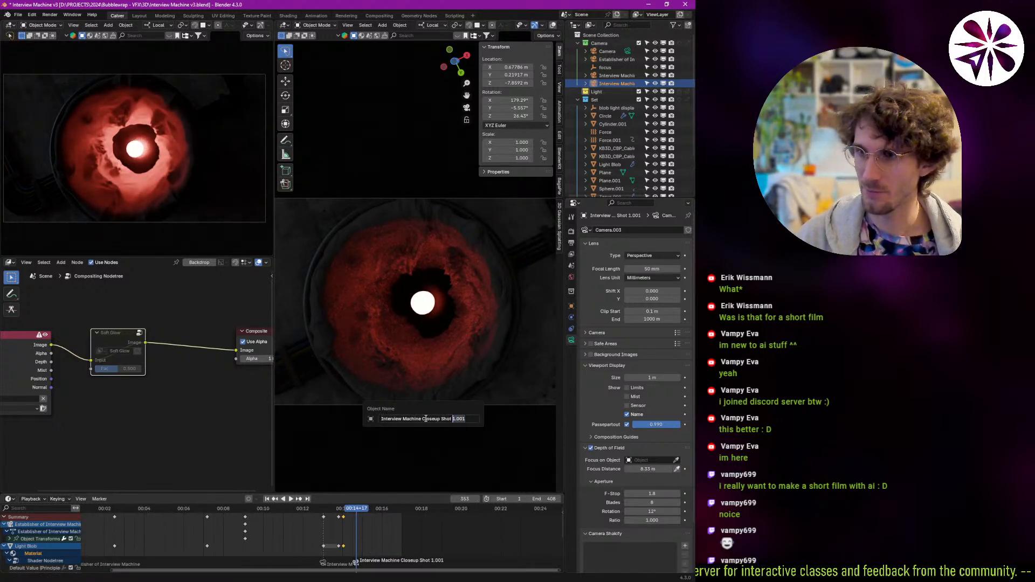
key("Return")
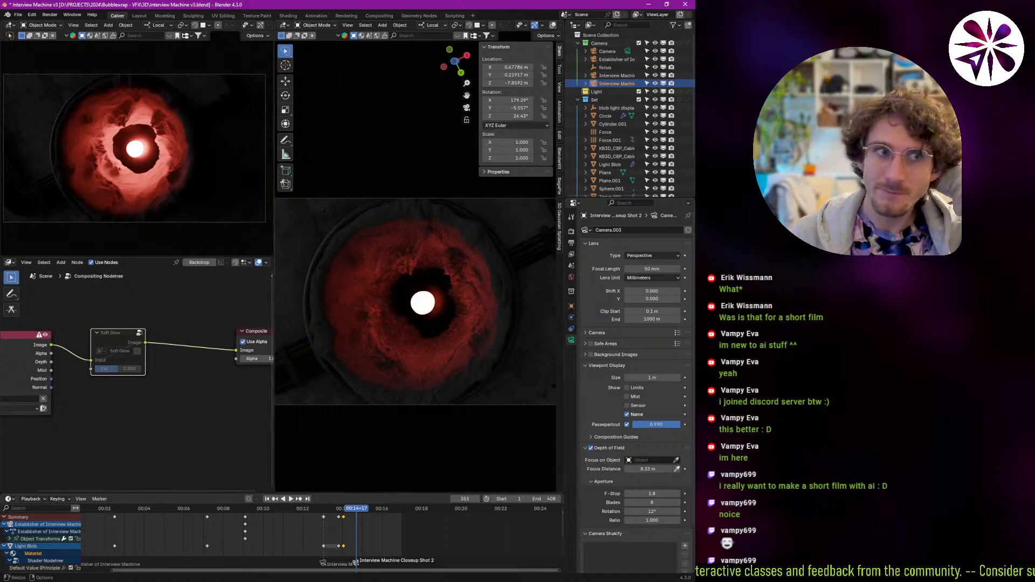
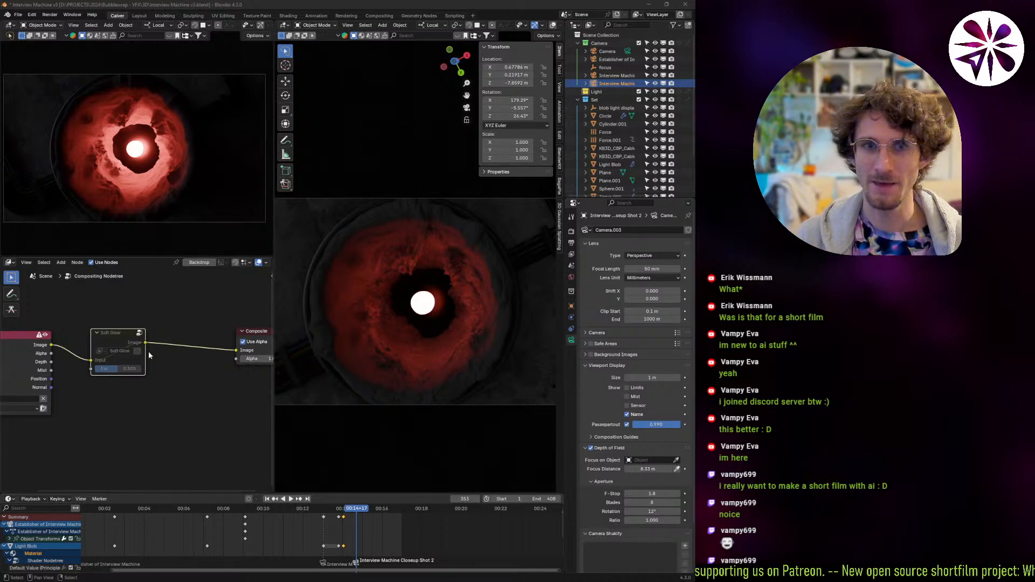
middle_click_drag(198, 434, 172, 436)
middle_click_drag(206, 401, 186, 400)
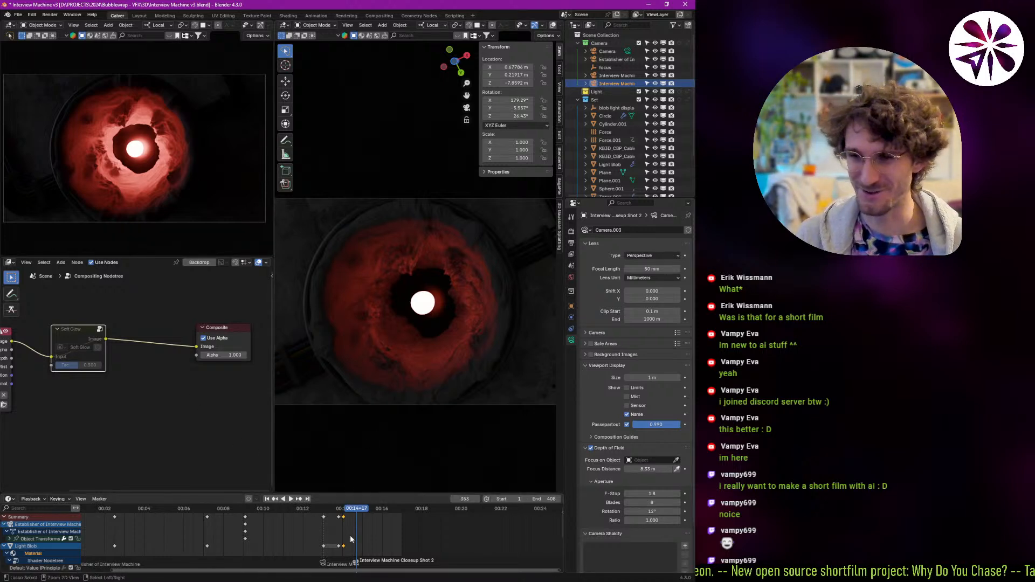
At frame 365, fly the Closeup Shot 2 camera sideways and closer to the light, to about X 1.32, Y 0.66, Z -4.66 m.
scroll(353, 538, "up", 3)
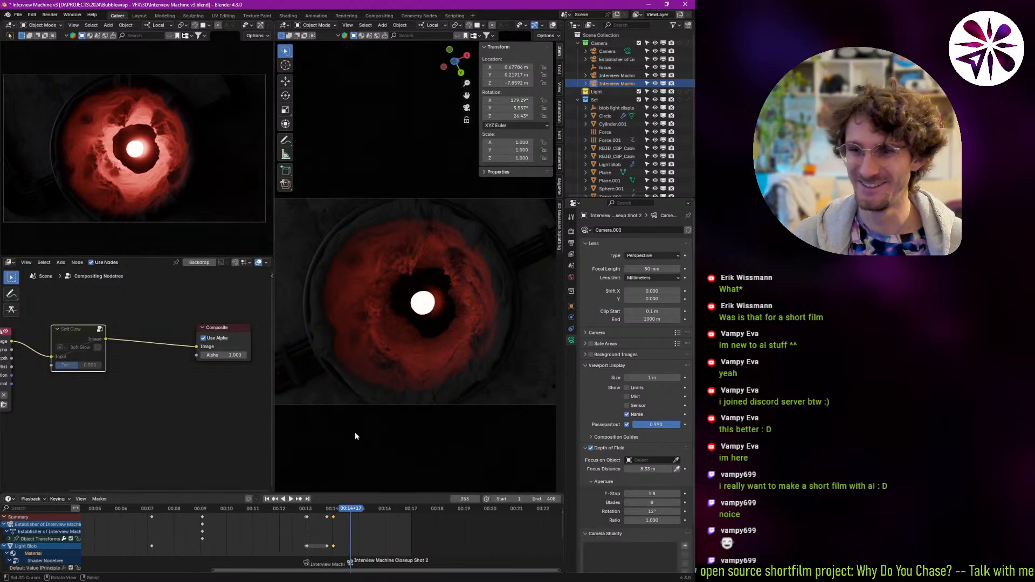
mouse_move(347, 542)
left_mouse_down()
mouse_move(334, 541)
mouse_move(364, 543)
left_mouse_up()
key("shift+grave")
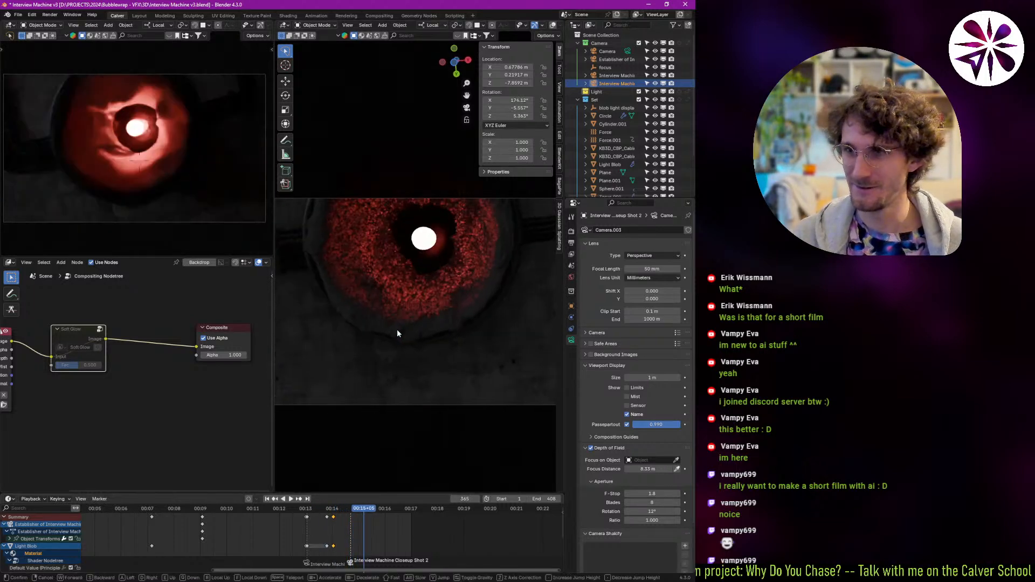
key("e")
key("d")
key("w")
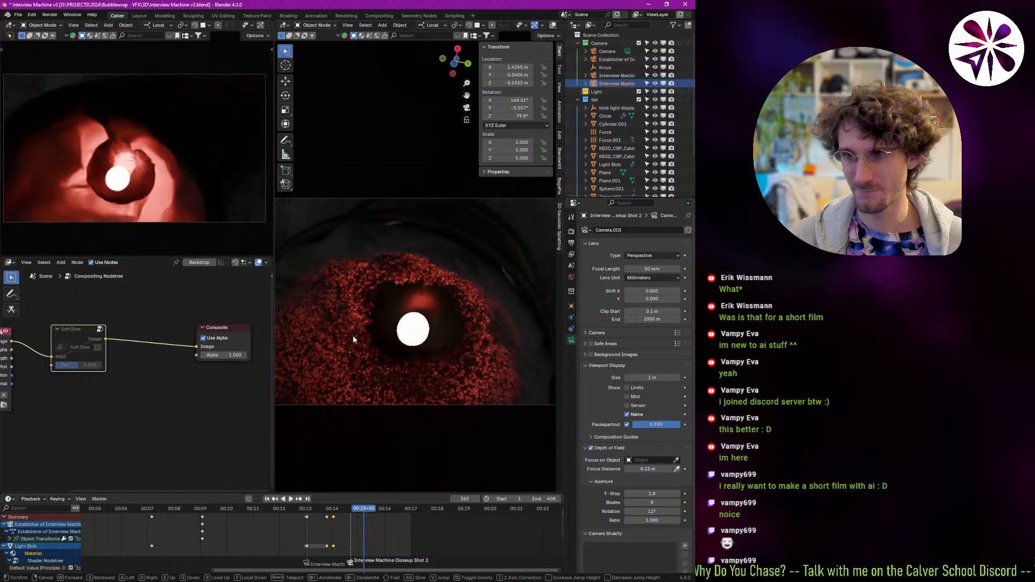
key("w")
key("d")
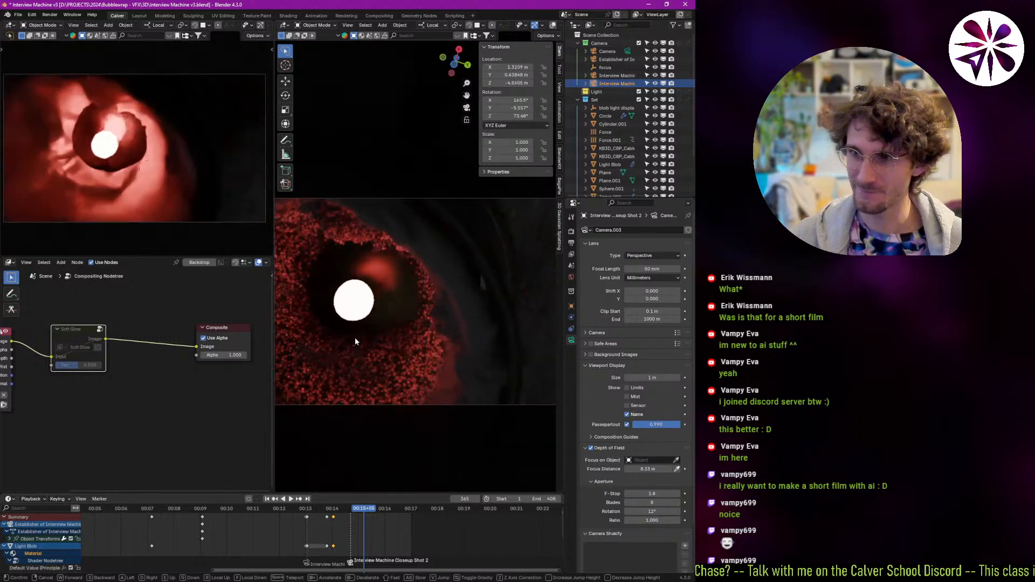
left_click(354, 339)
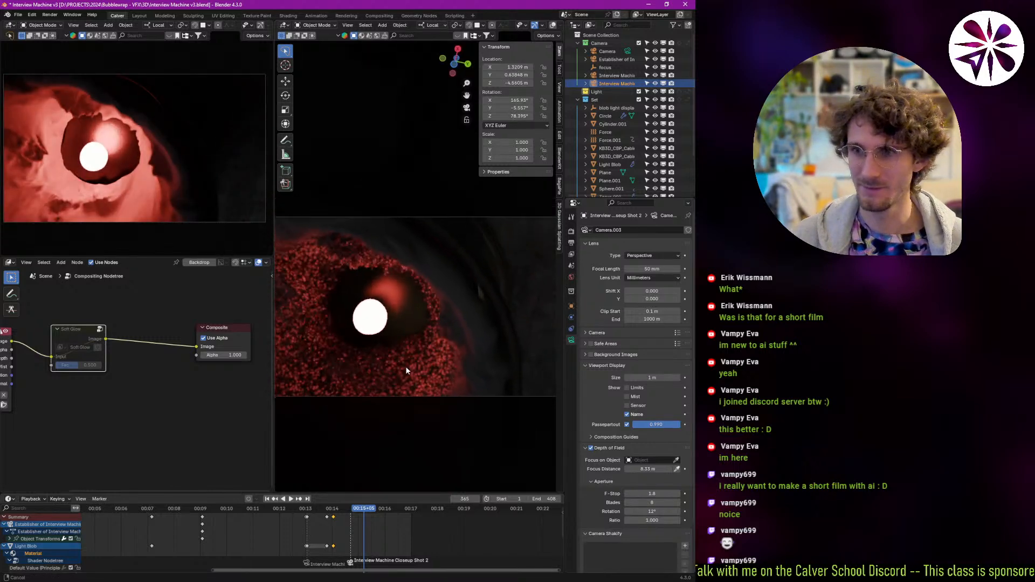
Fit the camera frame in the viewport and fly the camera closer to the light, to about X 1.28, Y 0.63, Z -3.54 m.
key("Home")
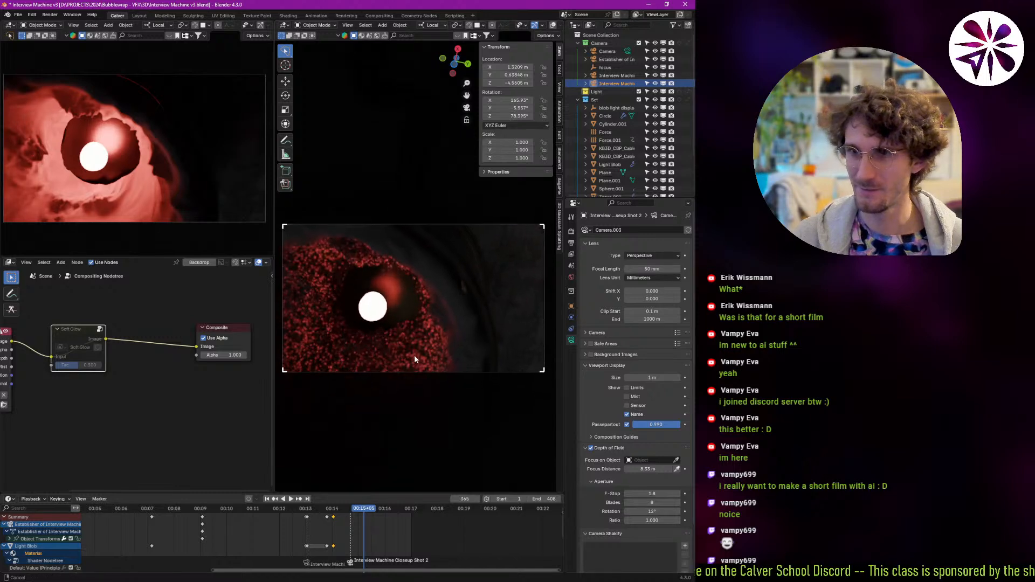
key("shift+grave")
key("w")
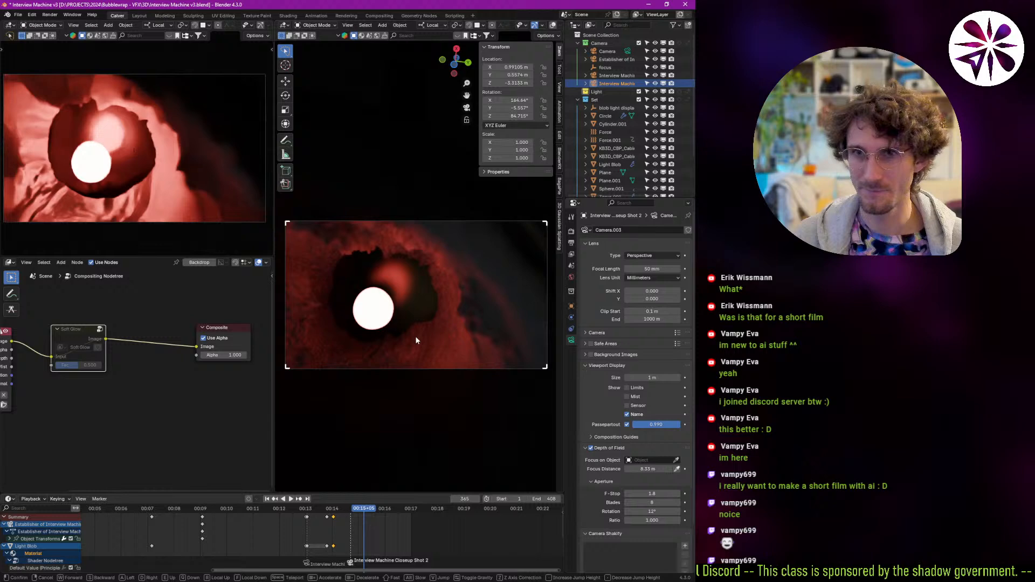
key("s")
key("w")
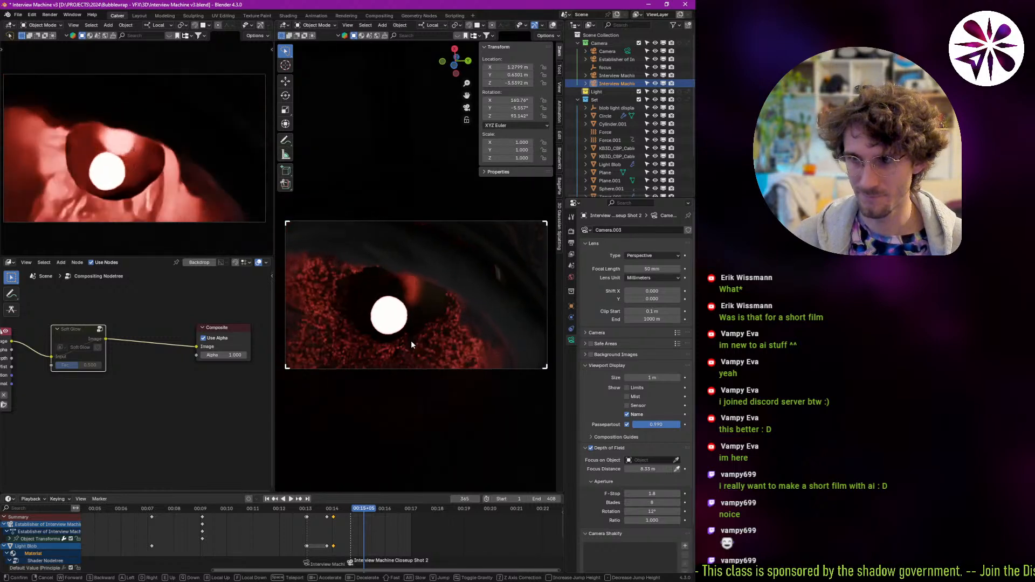
left_click(414, 341)
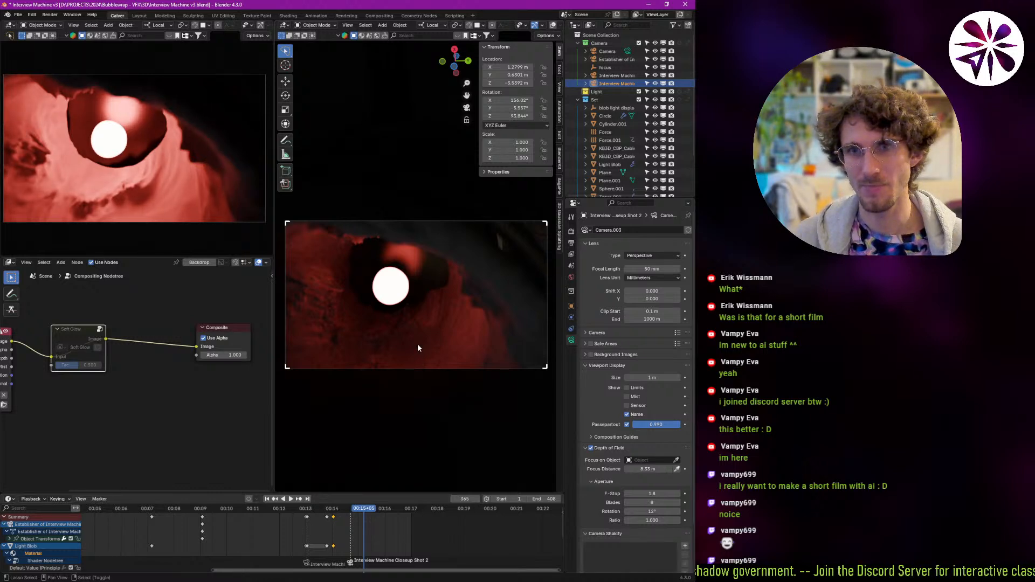
Shift the Closeup Shot 2 camera sideways and slightly forward, to about X 1.26, Y 0.80, Z -3.44 m.
key("shift+grave")
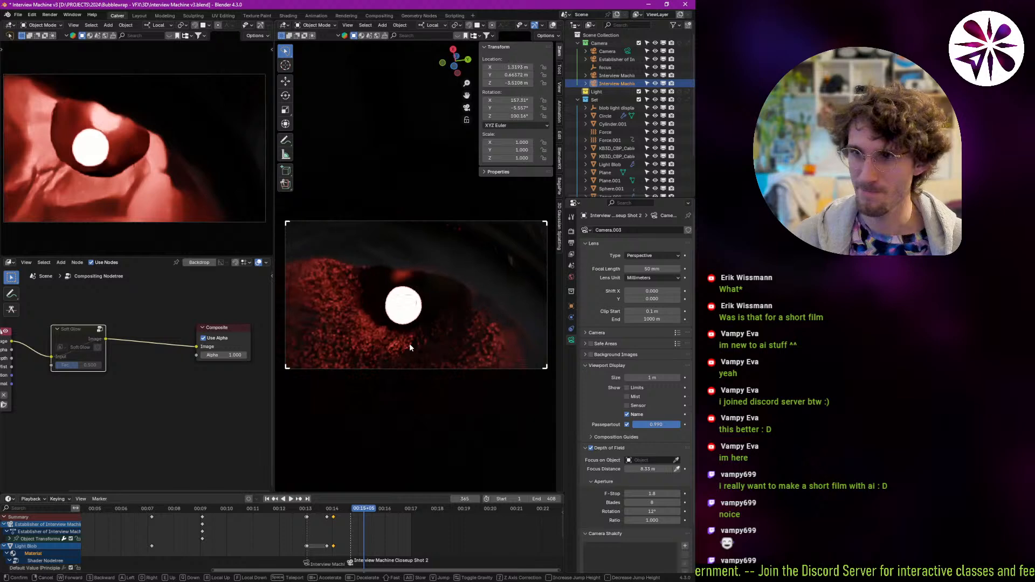
key("w")
key("d")
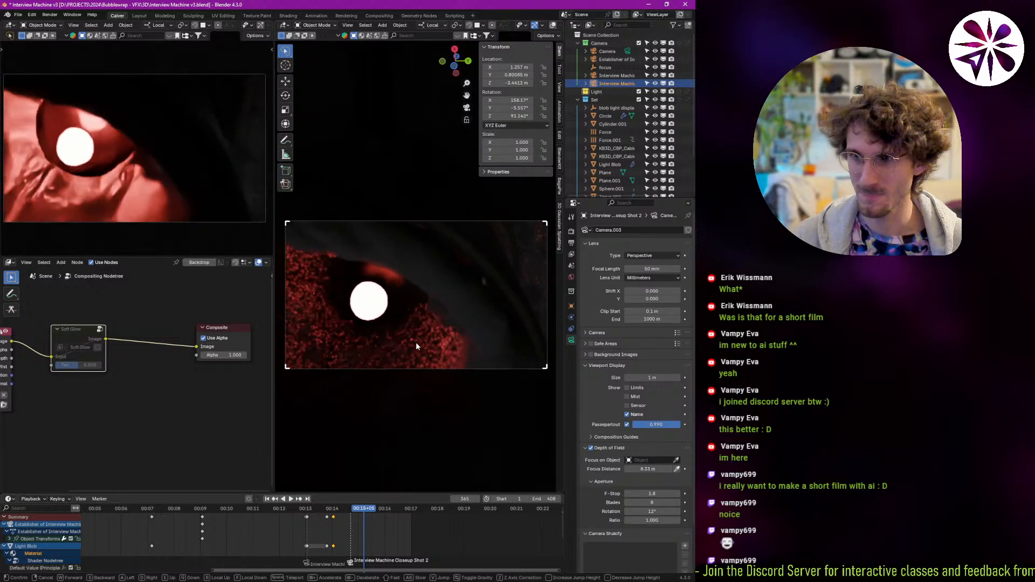
left_click(416, 342)
Fly the camera around the tunnel opening for a more frontal angle on the light, to about X 1.12, Y 0.41, Z -3.35 m.
key("shift+grave")
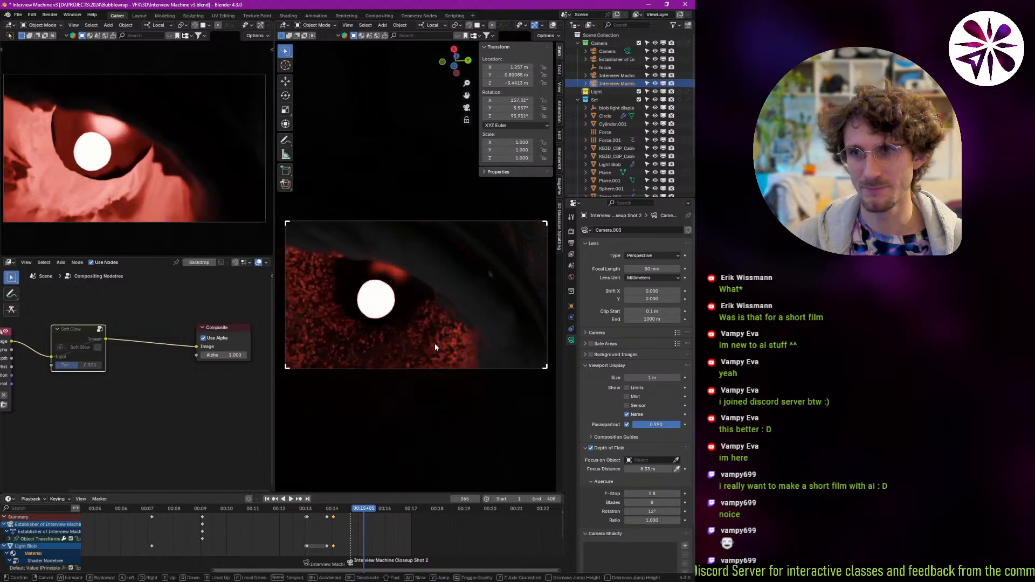
key("w")
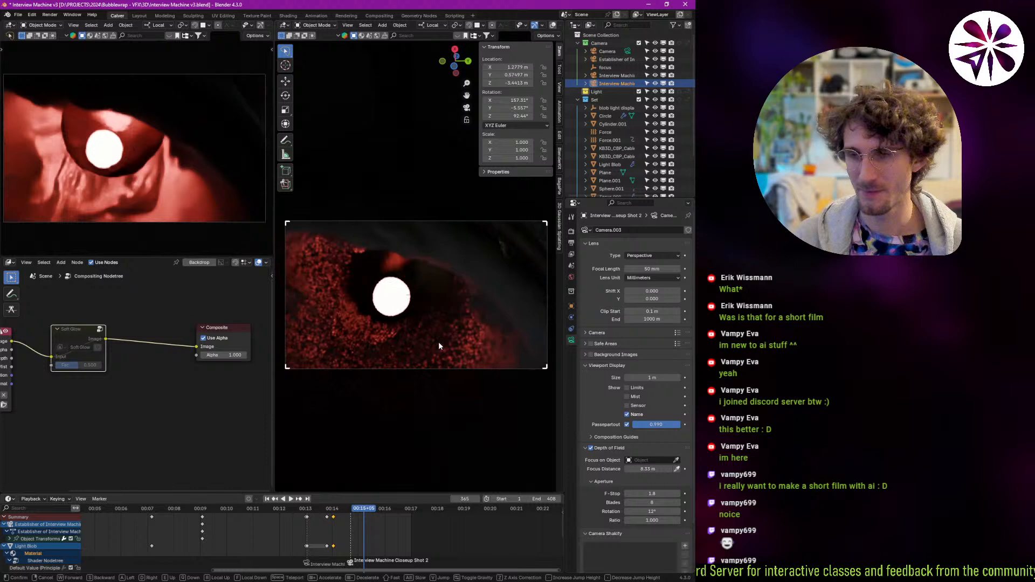
key("a")
key("q")
key("w")
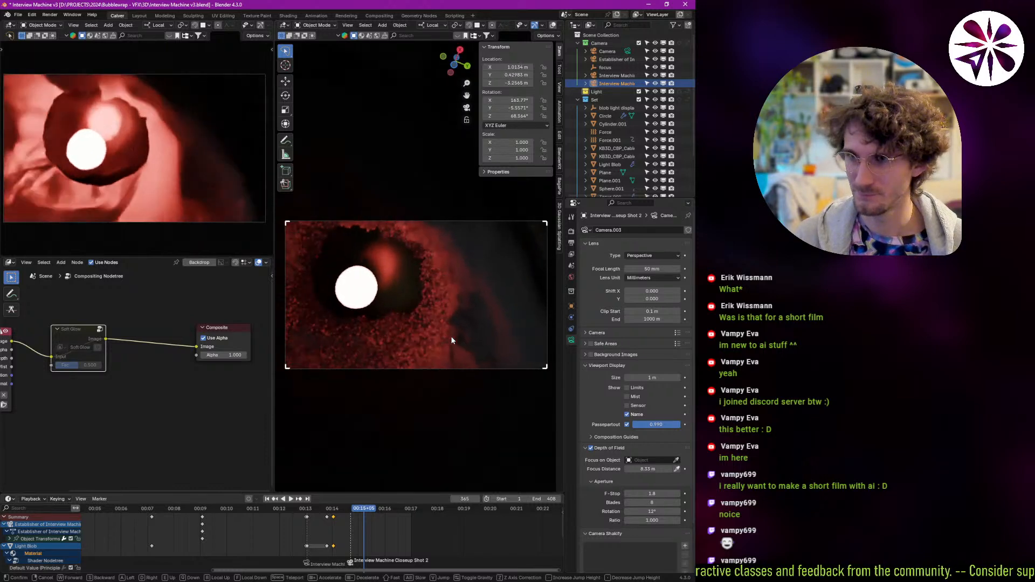
key("e")
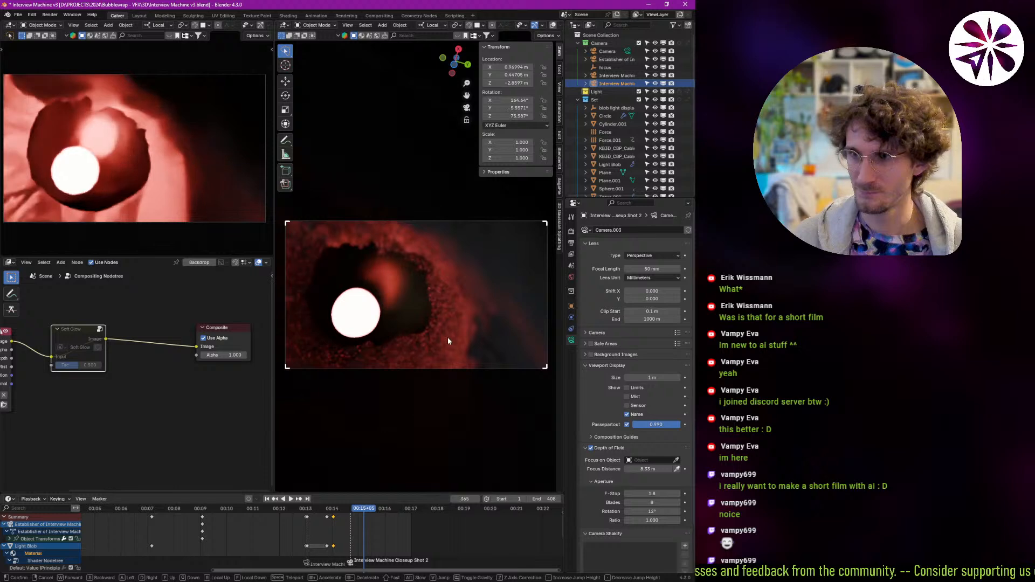
key("q")
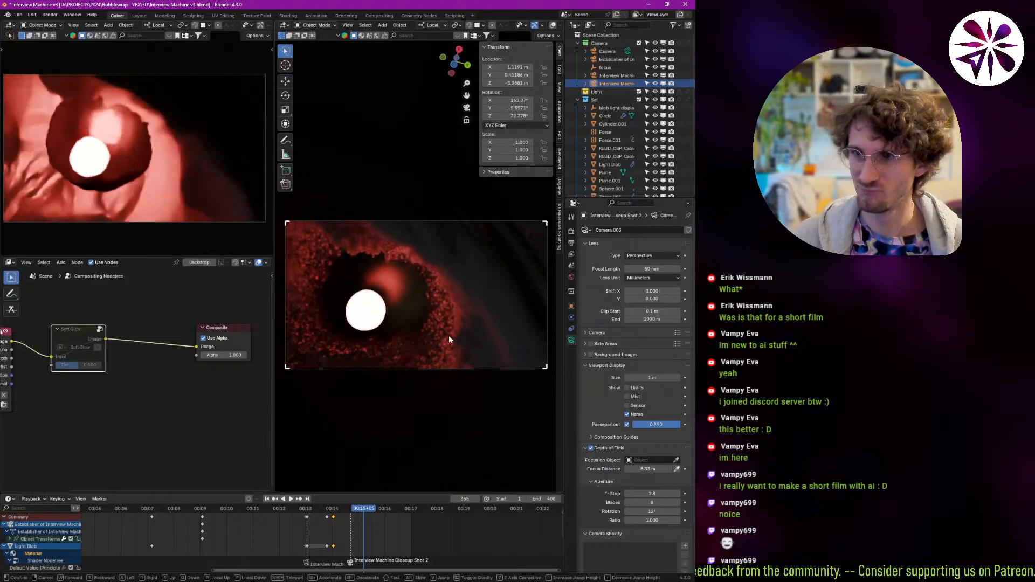
left_click(453, 339)
Re-aim the camera from the same position so the light sits upper left in frame, rotated about 159.9° in X and 71.4° in Z.
left_click_drag(453, 336, 438, 338, "alt")
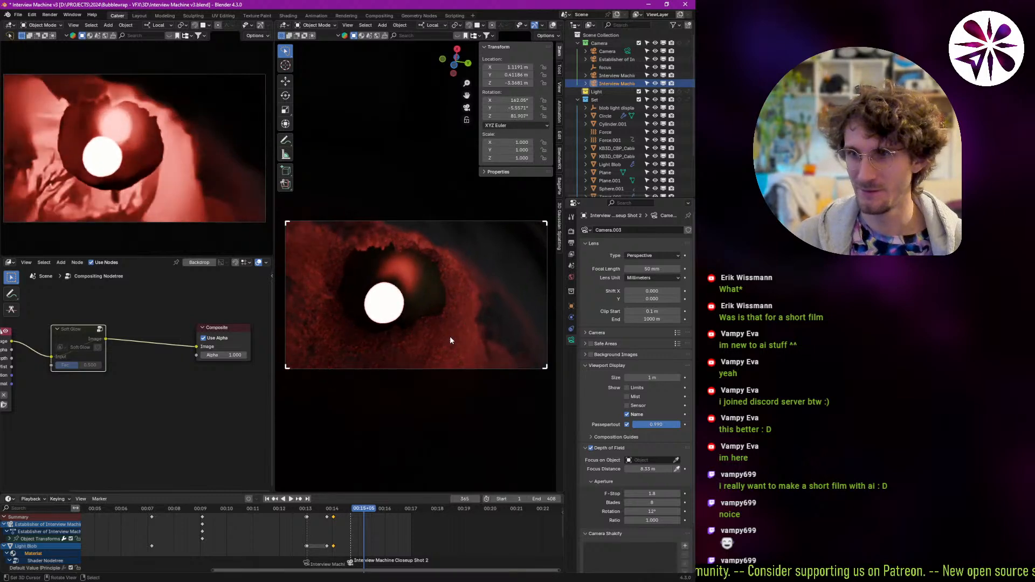
key("shift+grave")
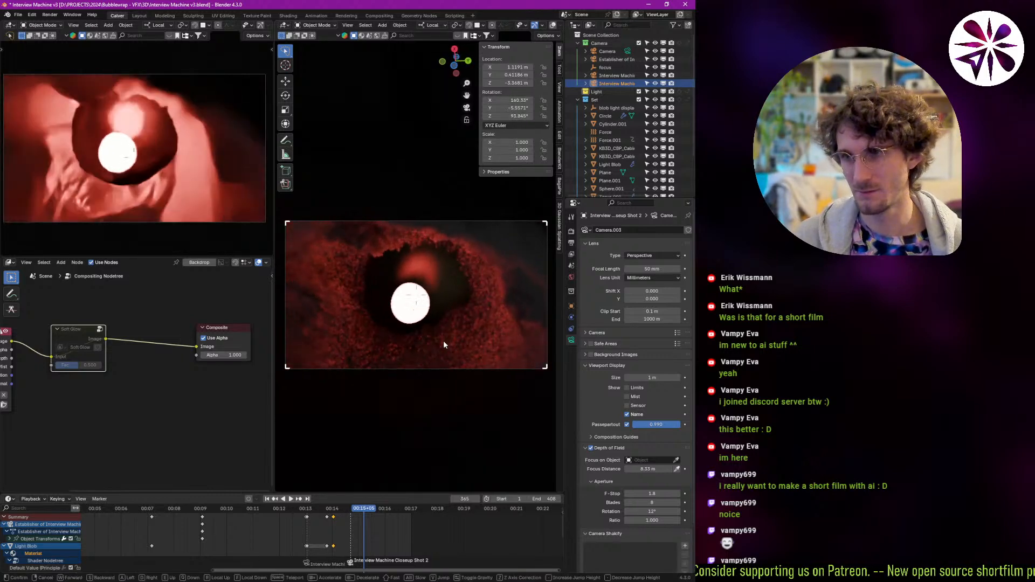
left_click(454, 342)
key("shift+grave")
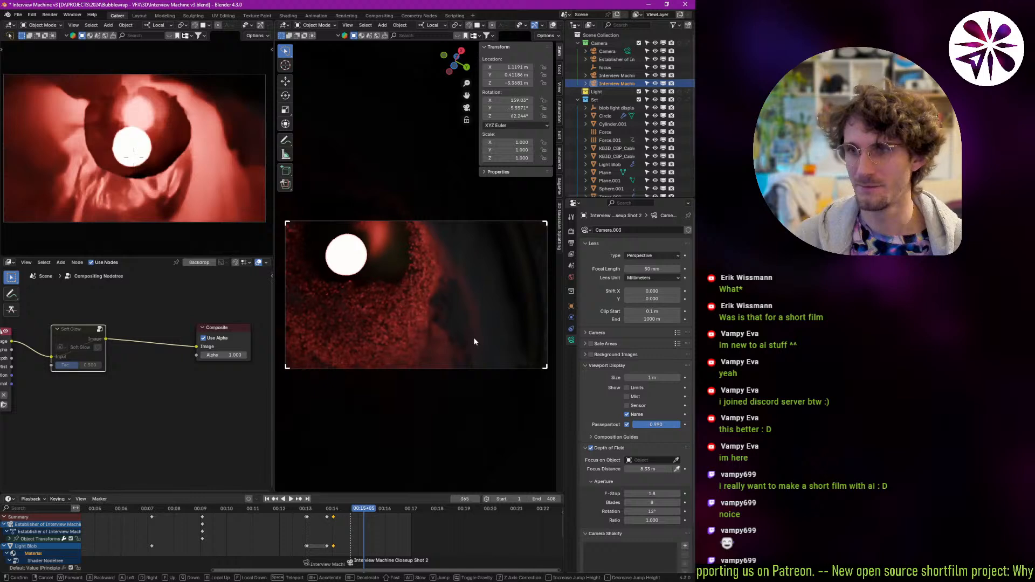
left_click(469, 341)
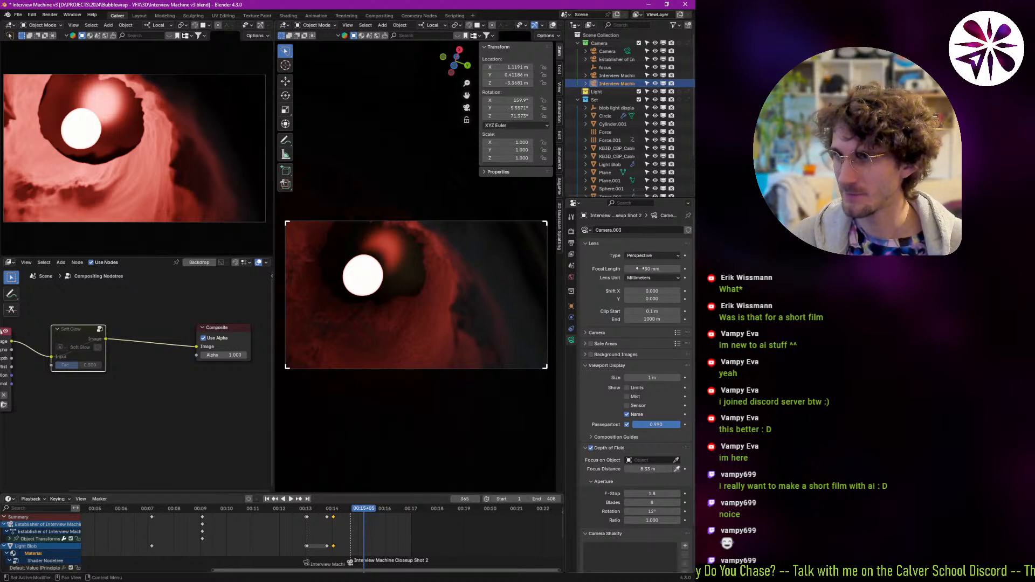
Sample the camera's depth-of-field focus distance, about 3.5 m, from the surface beside the lit opening.
left_click(676, 469)
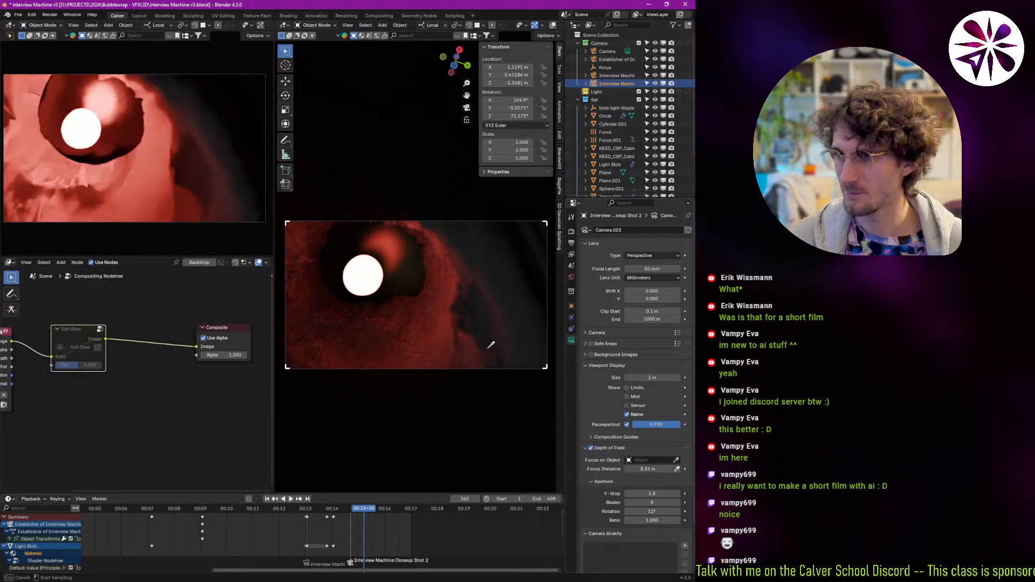
left_click(491, 316)
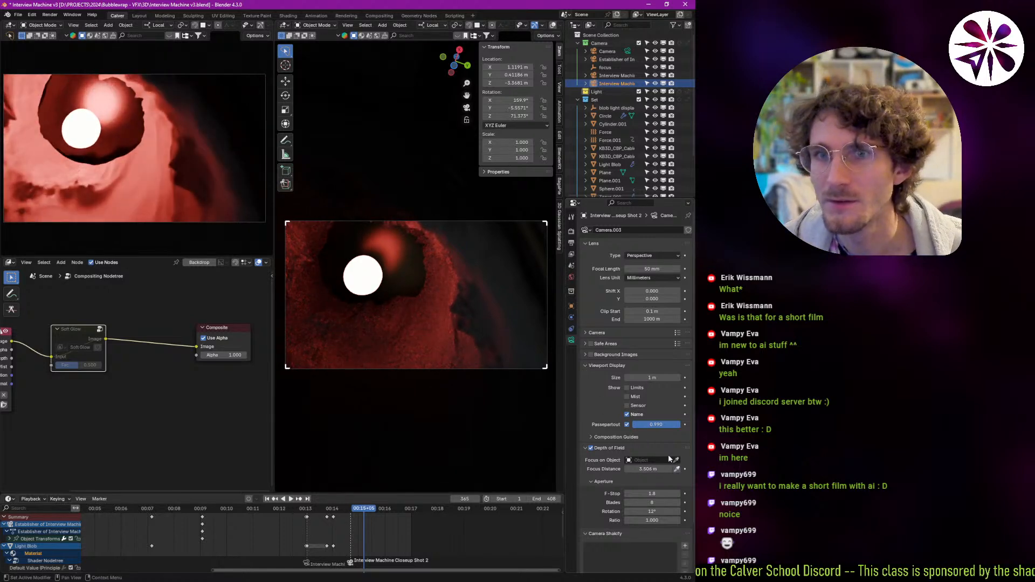
Resample the Closeup Shot 2 camera's focus distance, about 3.0 m, from the surface just below the lit opening.
left_click(677, 469)
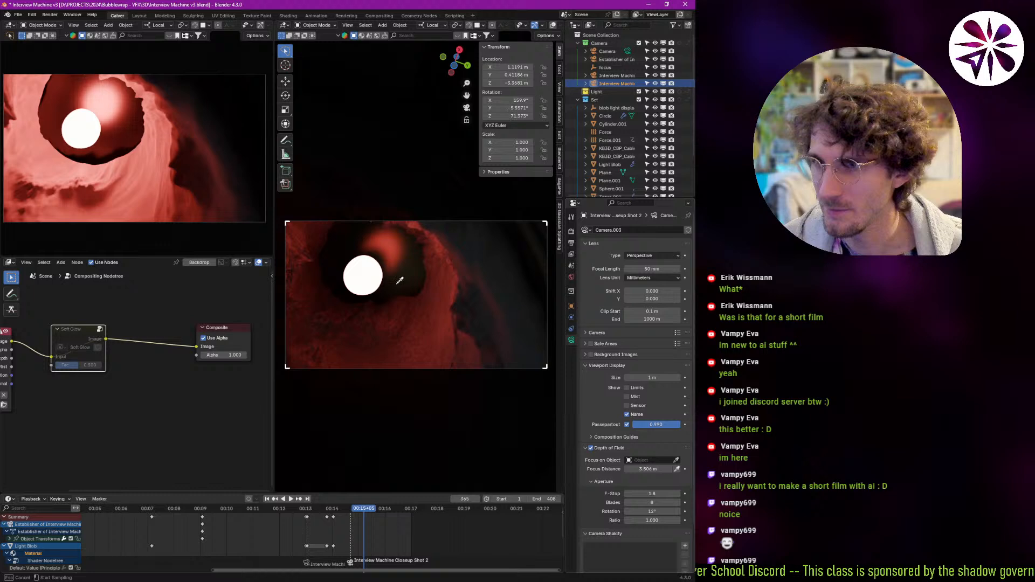
left_click(377, 281)
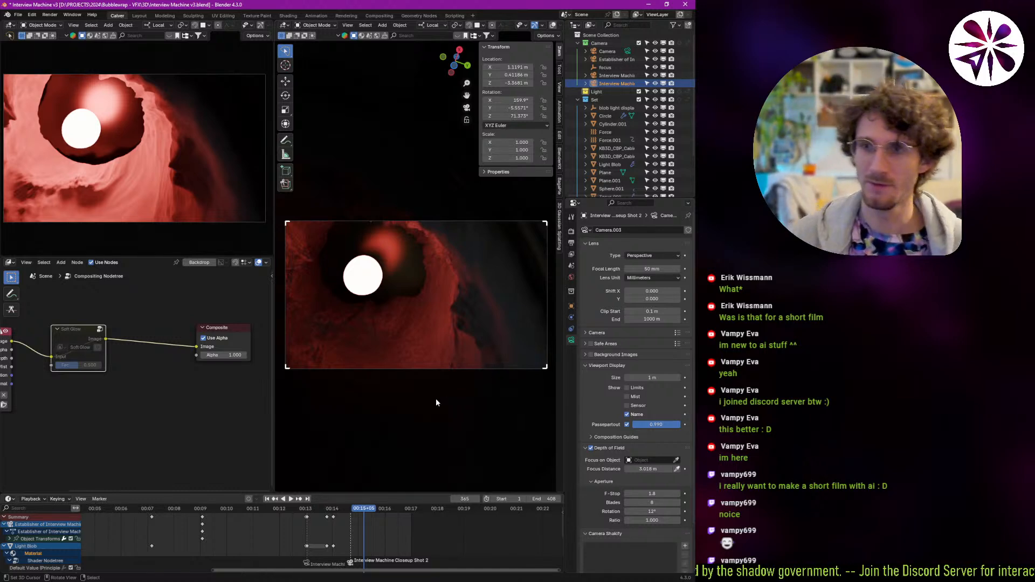
Duplicate the light's first-closeup keyframes so the copies start at the Closeup Shot 2 marker around frame 353.
scroll(350, 521, "up", 7)
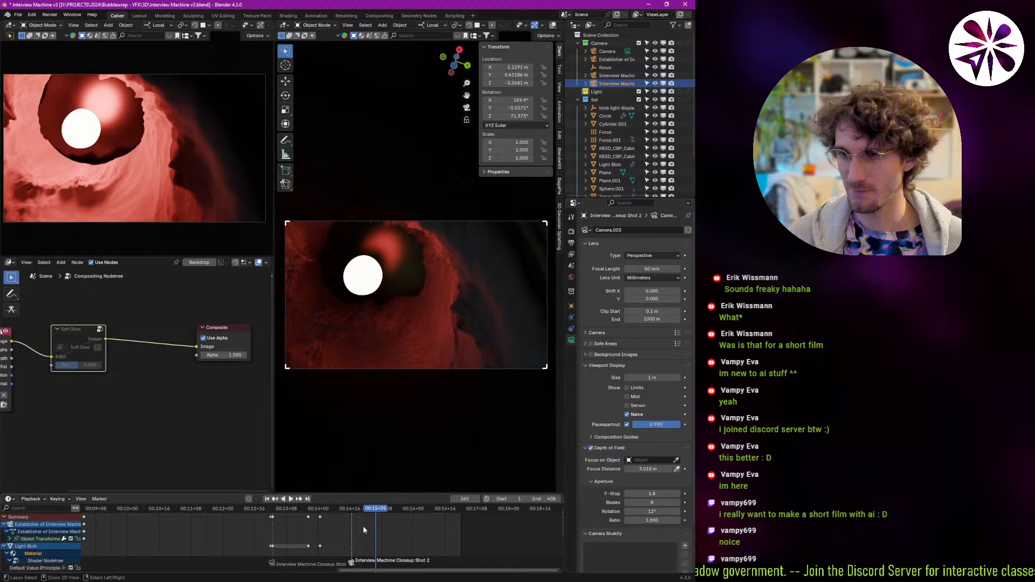
middle_click_drag(368, 530, 347, 528)
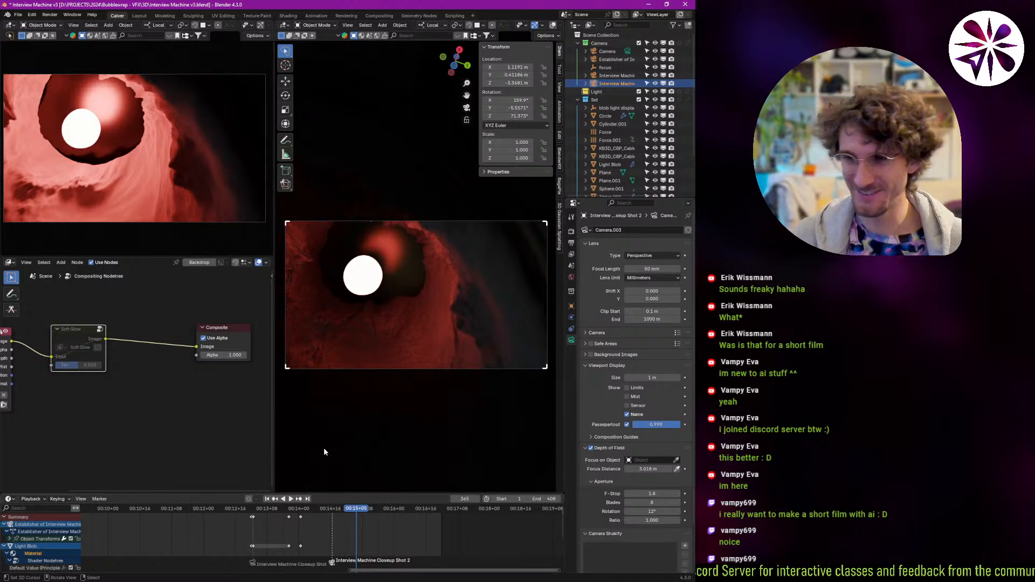
mouse_move(322, 535)
middle_mouse_down()
mouse_move(307, 543)
mouse_move(308, 530)
middle_mouse_up()
scroll(313, 527, "up", 5)
mouse_move(311, 534)
left_mouse_down()
mouse_move(292, 529)
mouse_move(315, 530)
left_mouse_up()
key("space")
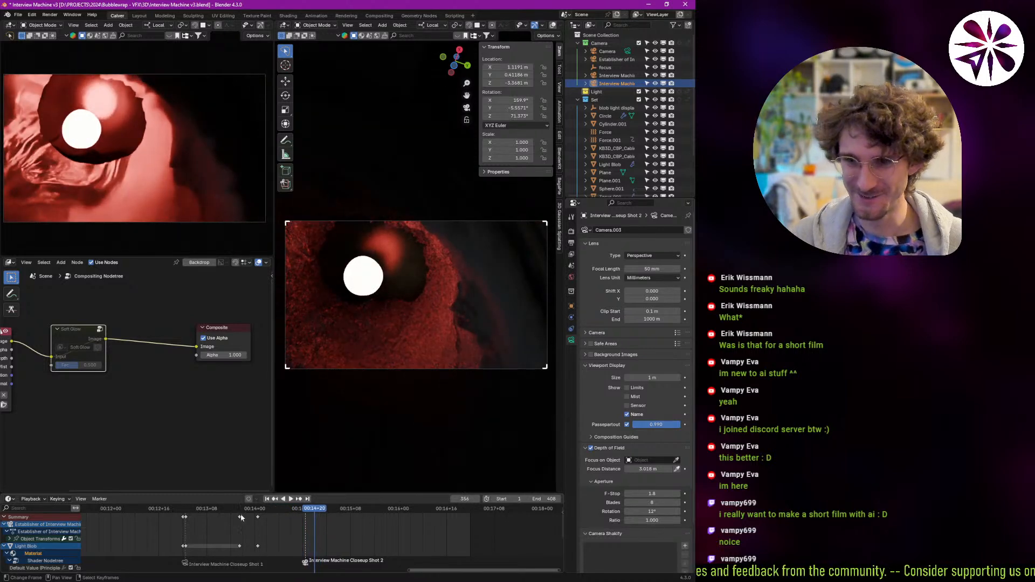
key("Escape")
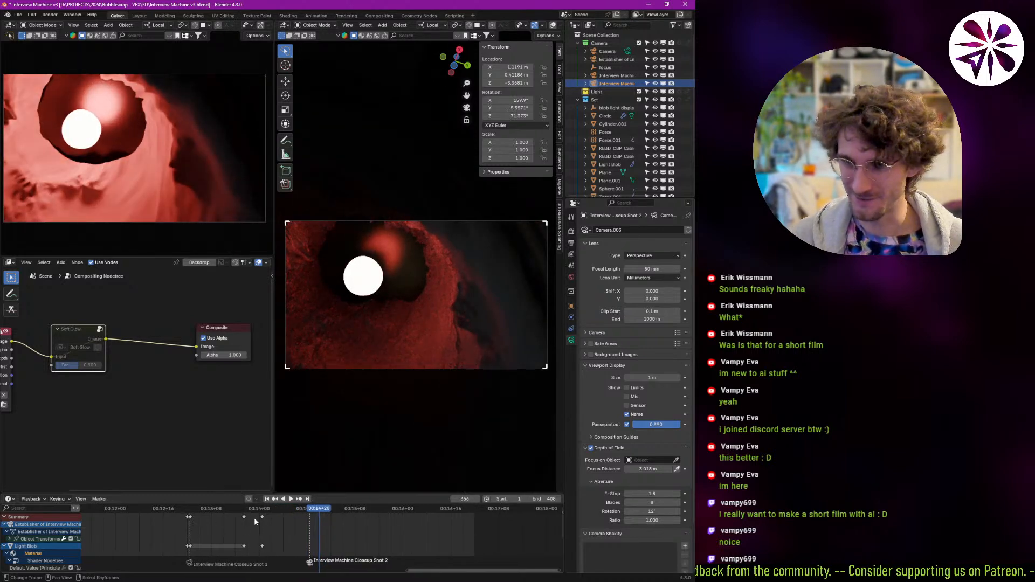
key("c")
left_click_drag(266, 519, 186, 519)
right_click(185, 520)
key("shift+d")
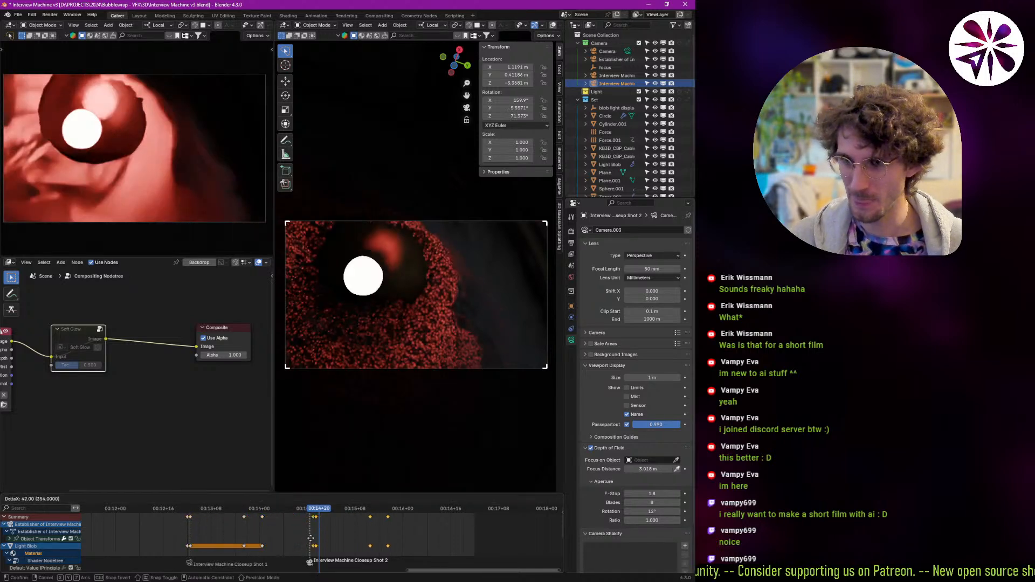
left_click(310, 536)
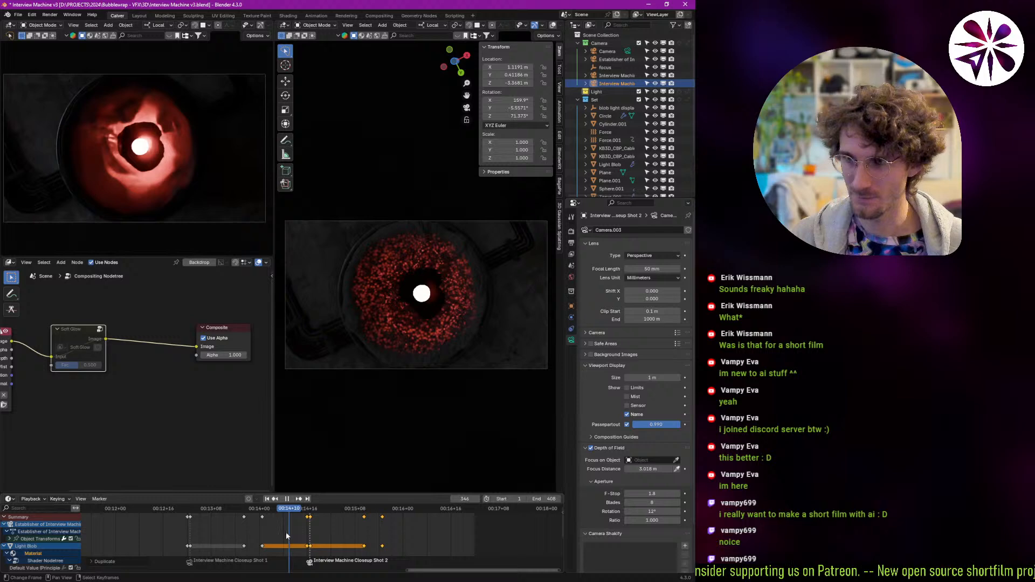
Play through both closeup shots repeatedly to check the timing of the light's flashes.
key("space")
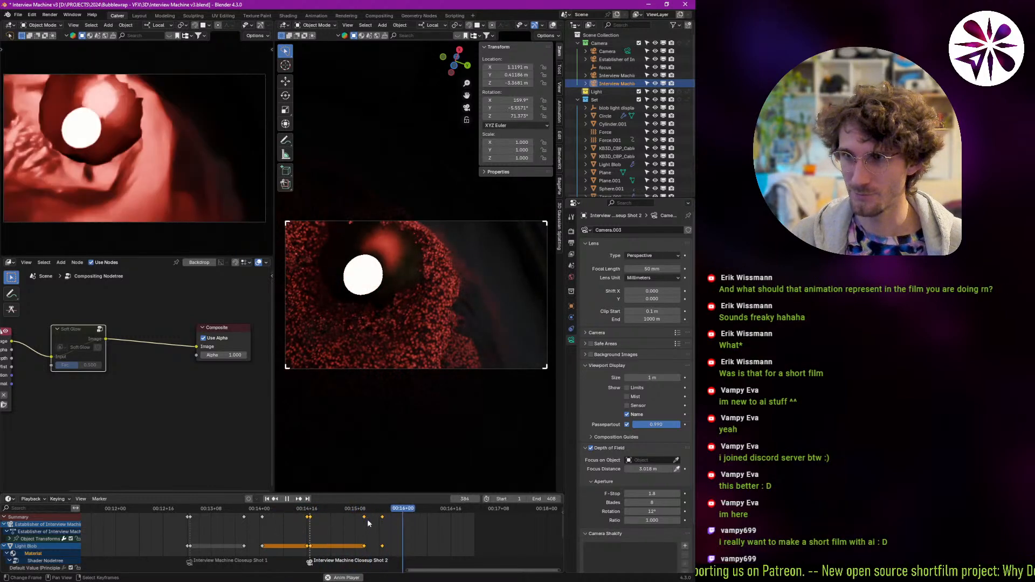
left_click(232, 508)
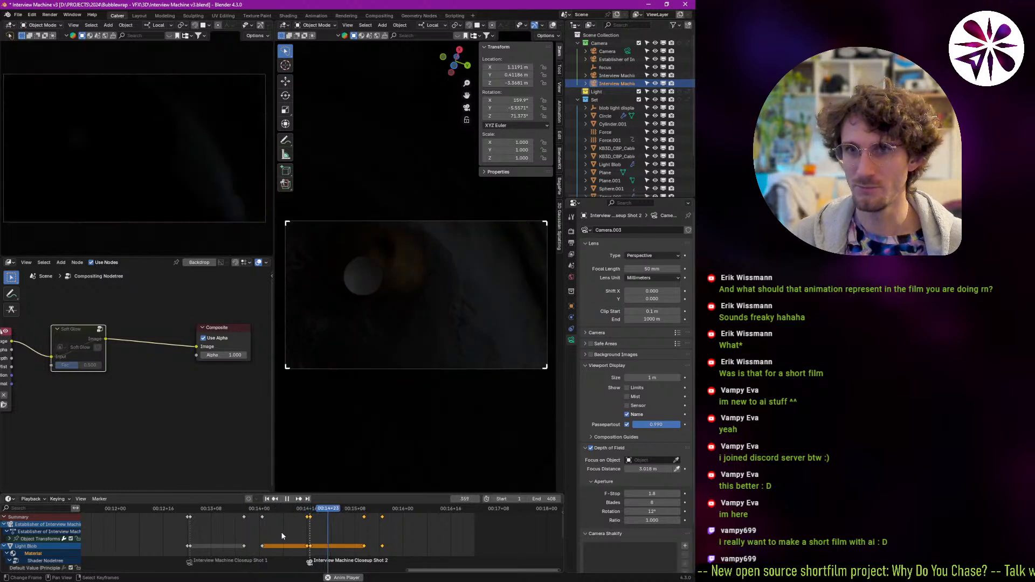
left_click(207, 509)
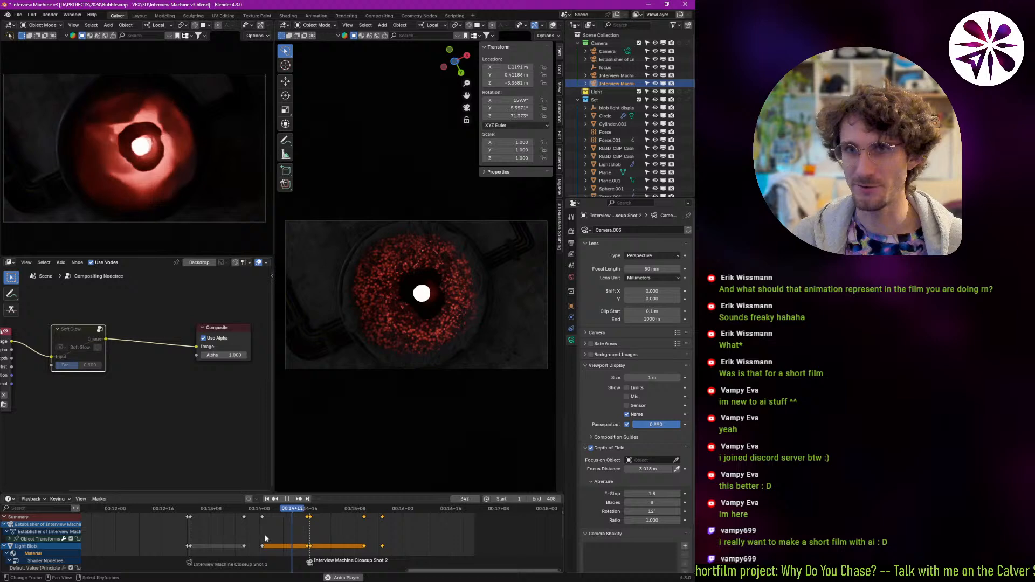
left_click(250, 510)
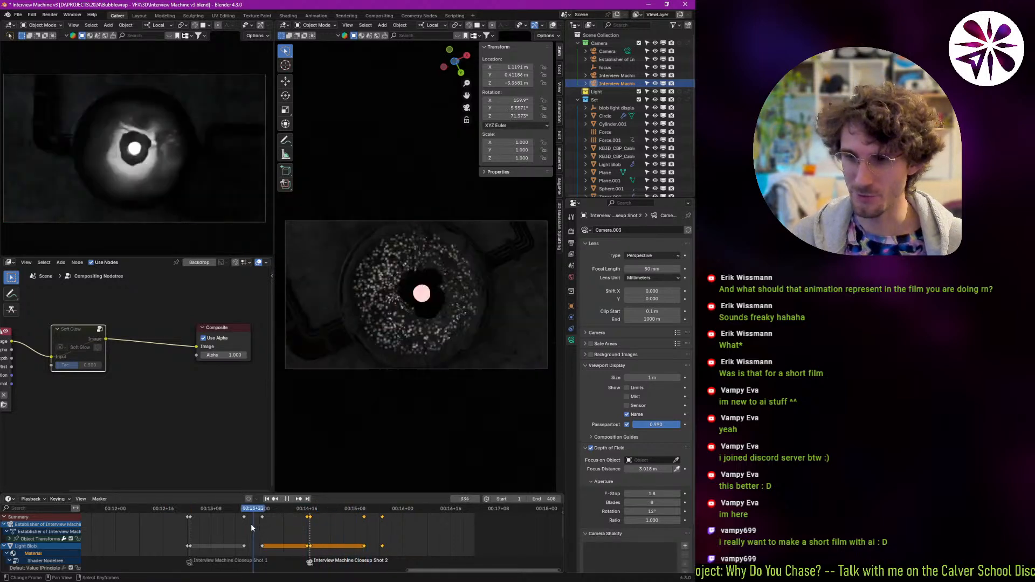
key("space")
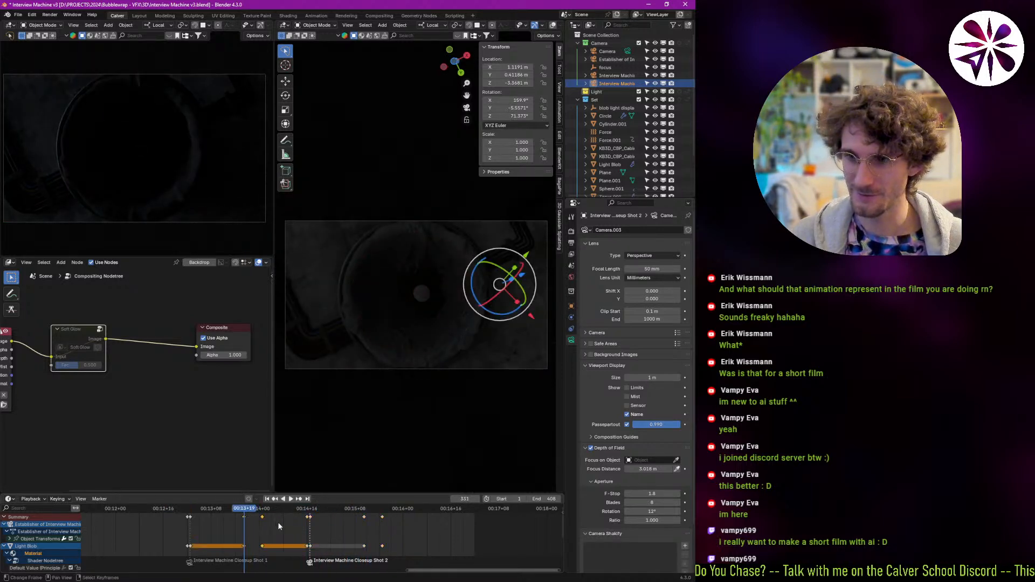
Try shifting the light's last two keyframes in the first closeup a couple of frames earlier and play the shot.
key("g")
left_click(273, 525)
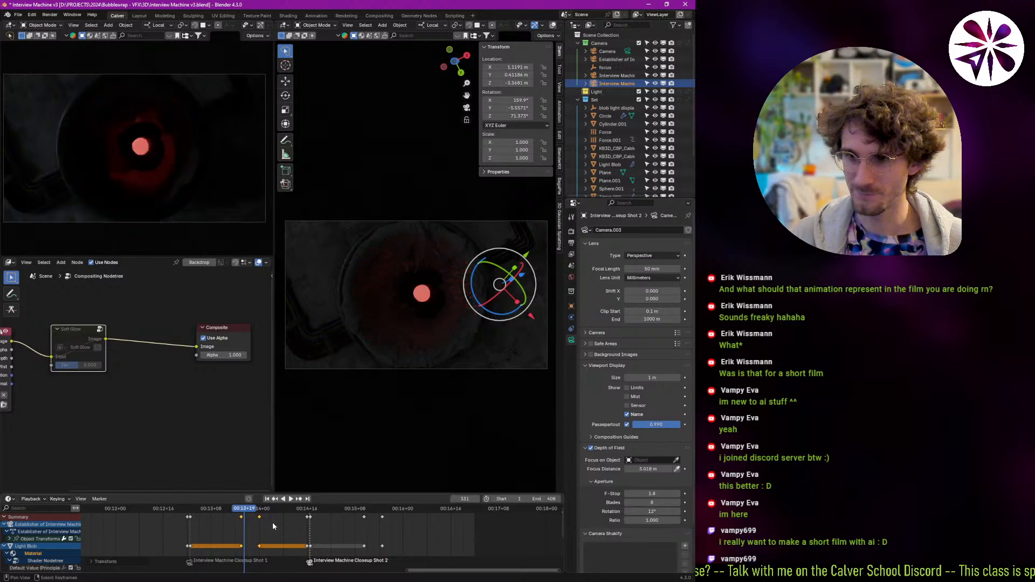
key("space")
left_click_drag(267, 523, 195, 538)
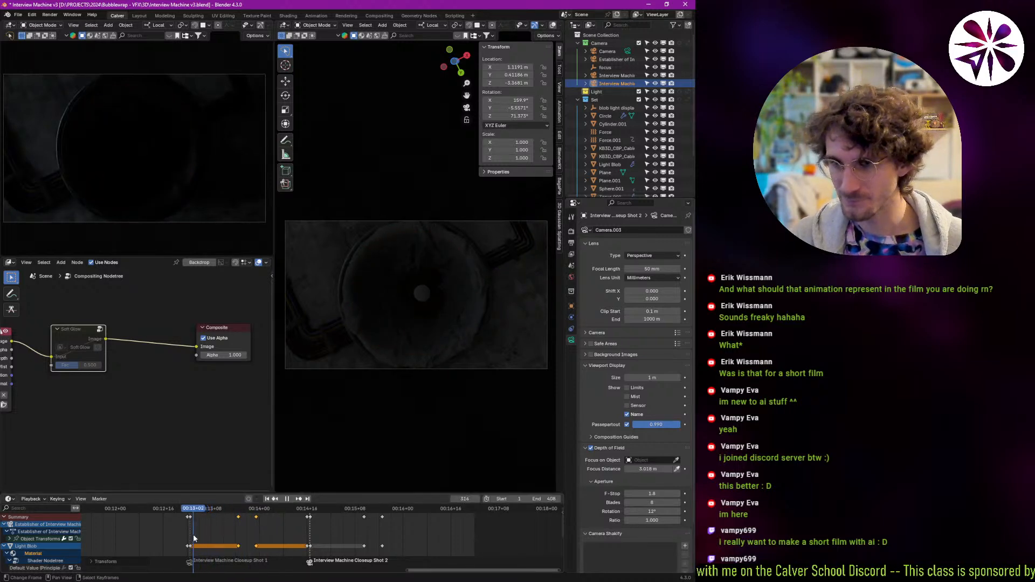
key("space")
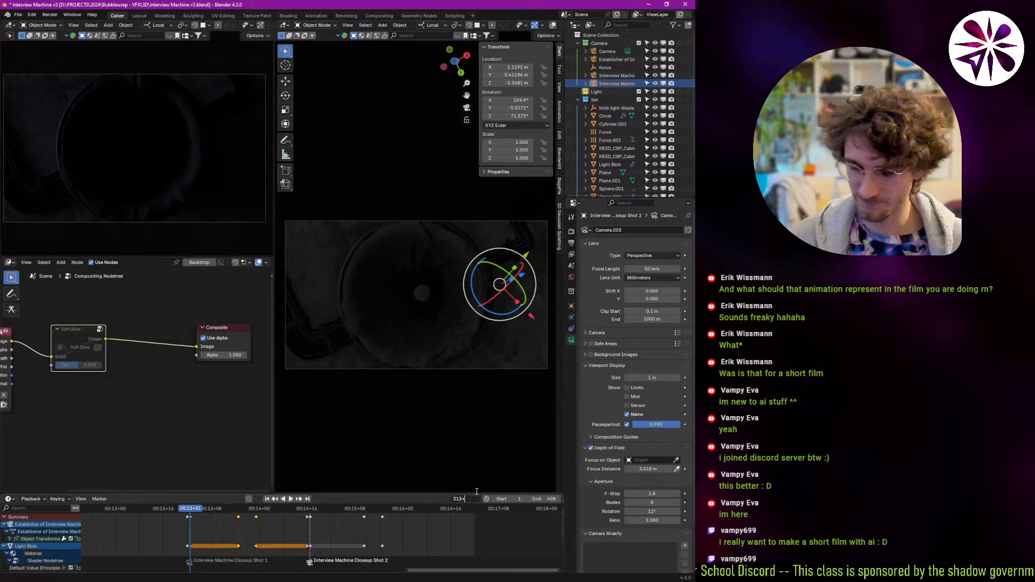
Move the second closeup's light keyframes and its camera marker to frame 361, 48 frames after frame 313.
key("Return")
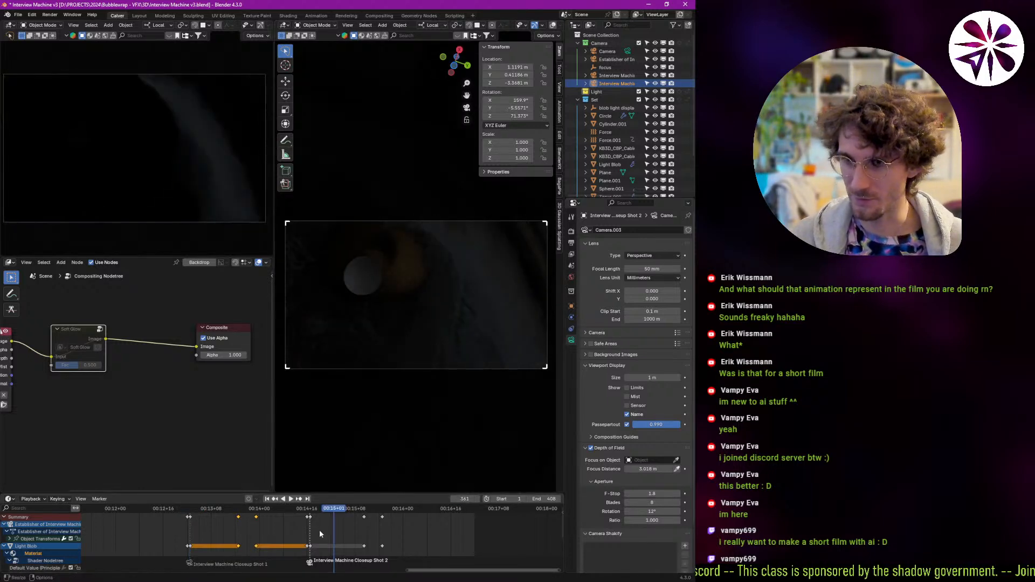
left_click_drag(252, 545, 259, 545)
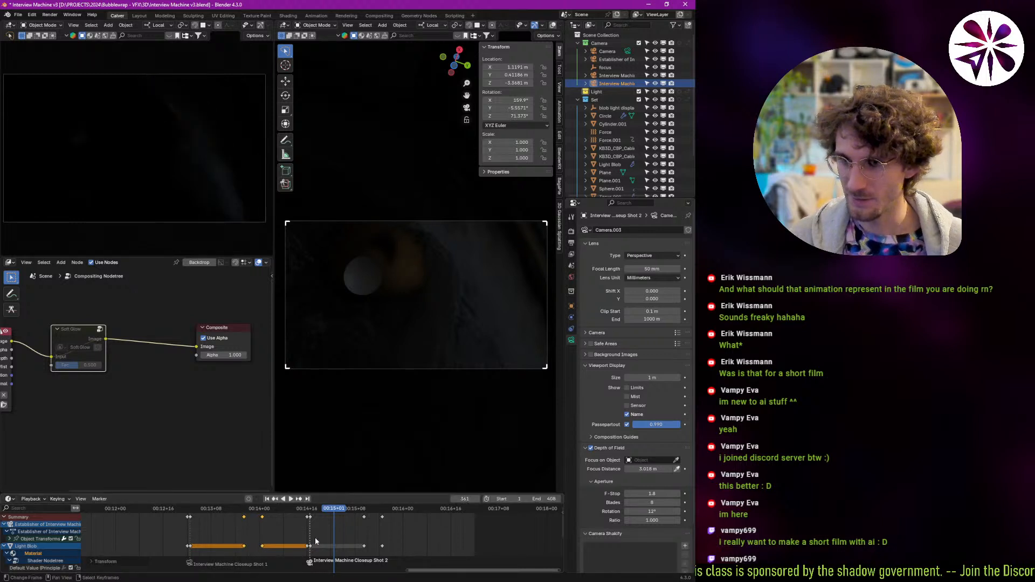
right_click(311, 519, "shift")
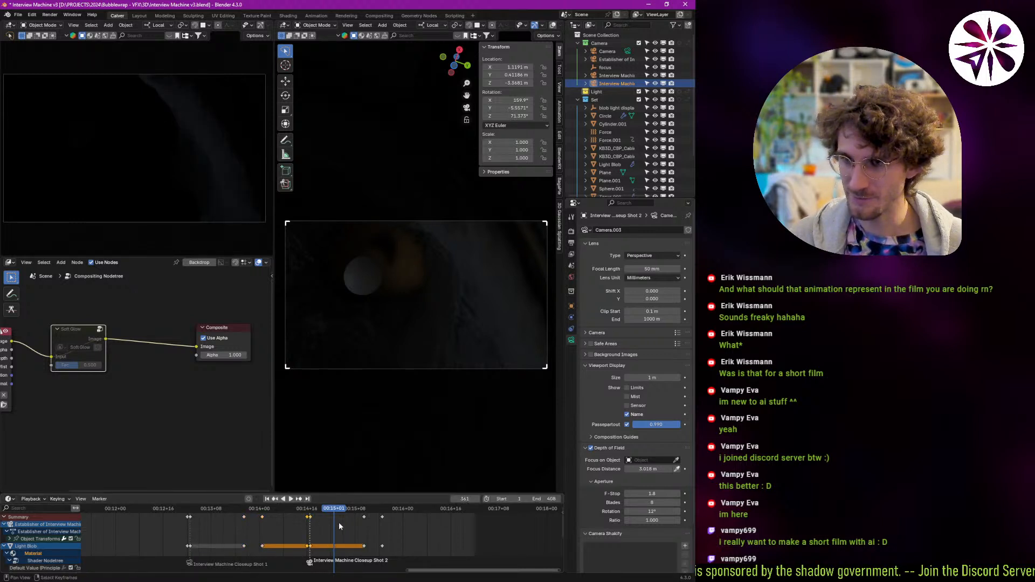
right_click(381, 519, "shift")
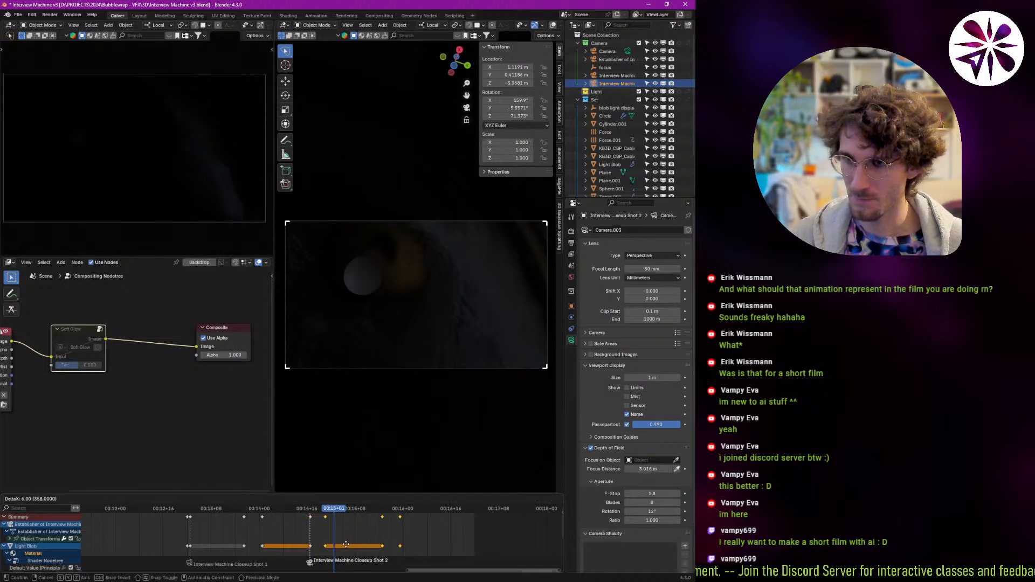
key("c")
key("Escape")
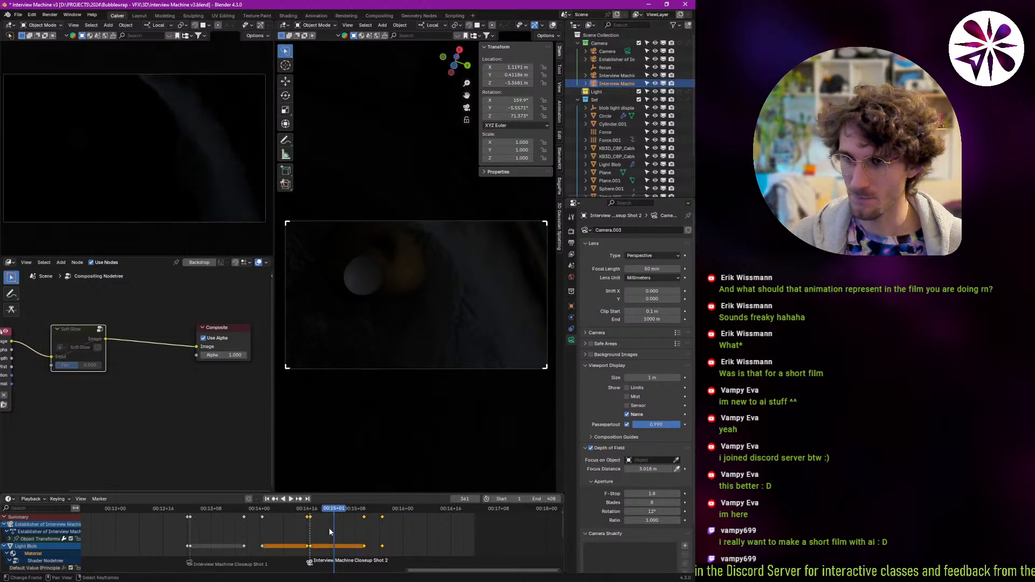
key("g")
left_click(353, 534)
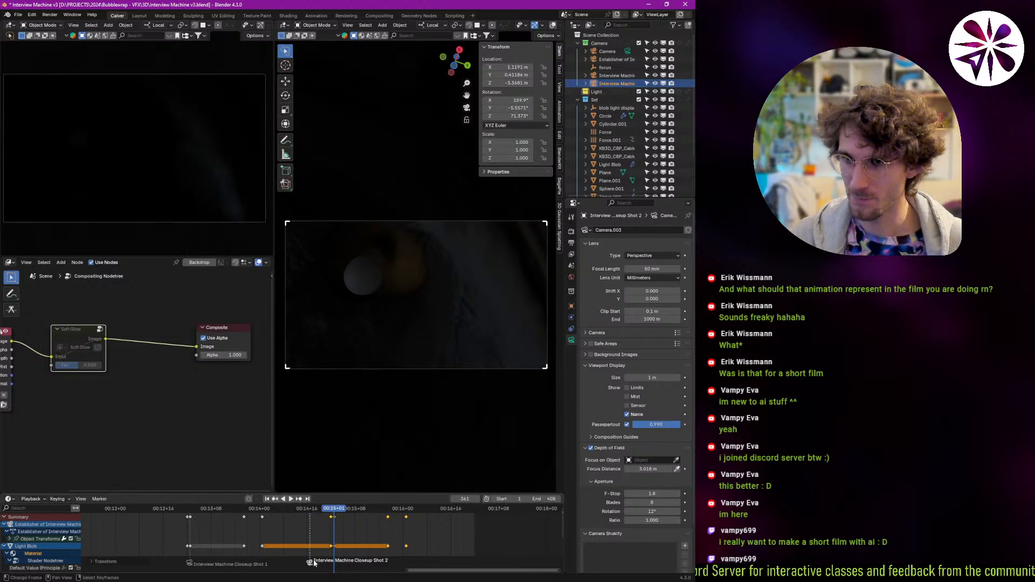
mouse_move(313, 563)
left_mouse_down()
mouse_move(335, 562)
mouse_move(318, 534)
mouse_move(251, 539)
left_mouse_up()
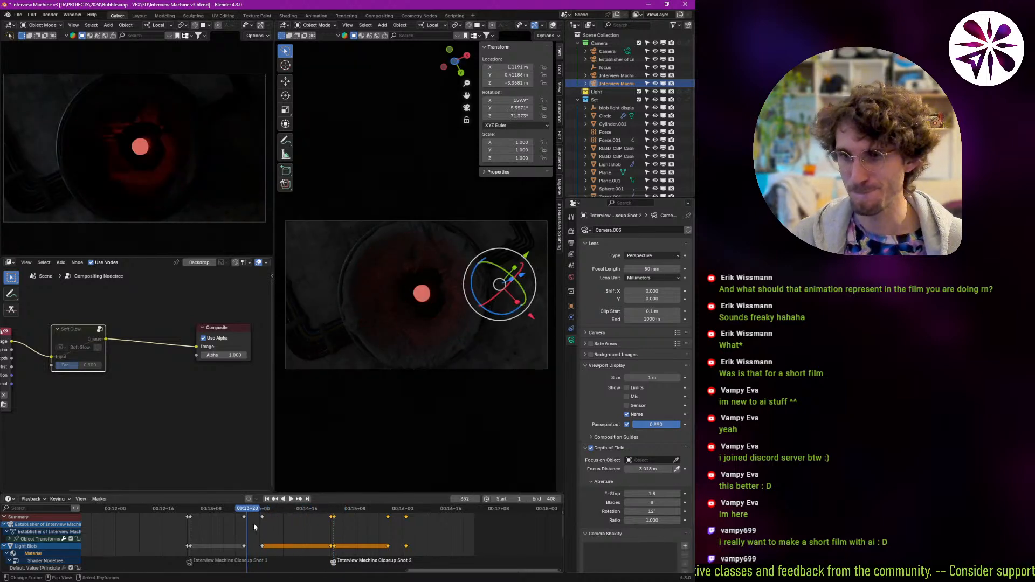
Shift the light's last two keyframes in the first closeup about three frames later and play the result.
left_click(256, 524)
left_click(263, 517)
left_click(245, 518, "shift")
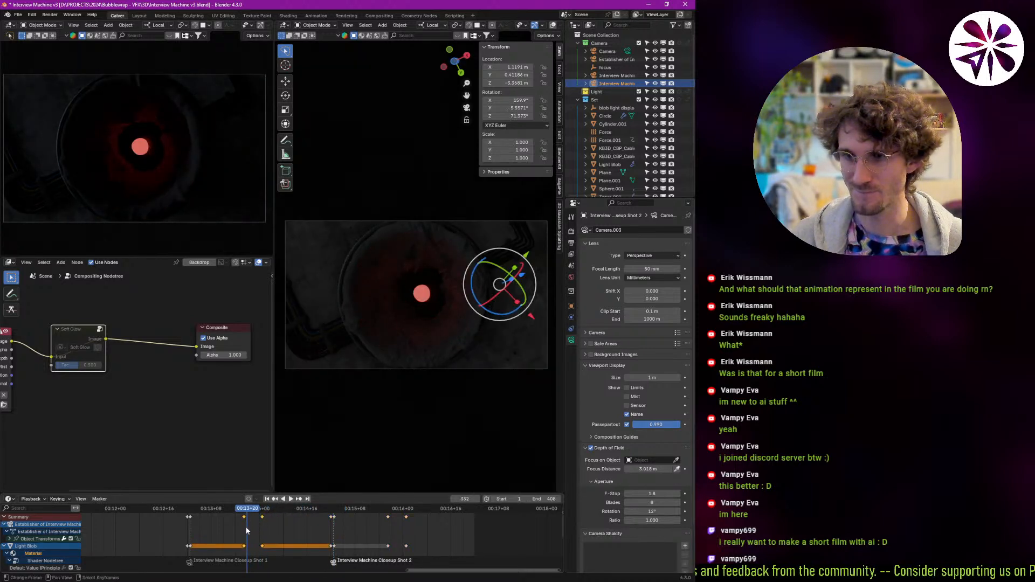
key("g")
left_click(259, 537)
key("space")
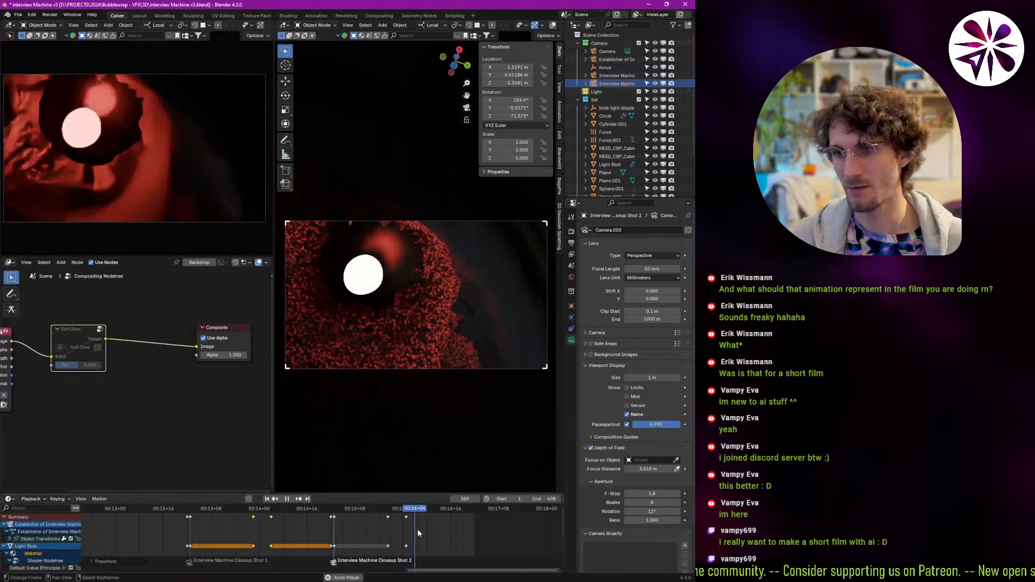
Shift the light's last two keyframes in the second closeup about two frames later and play both closeups.
key("Escape")
left_click(388, 519, "shift")
key("g")
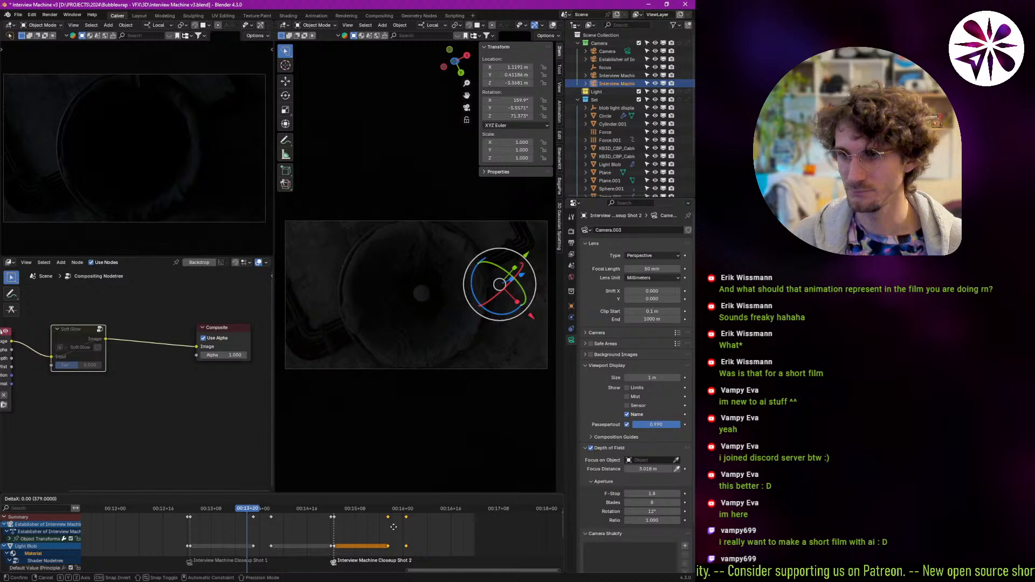
left_click(397, 526)
key("space")
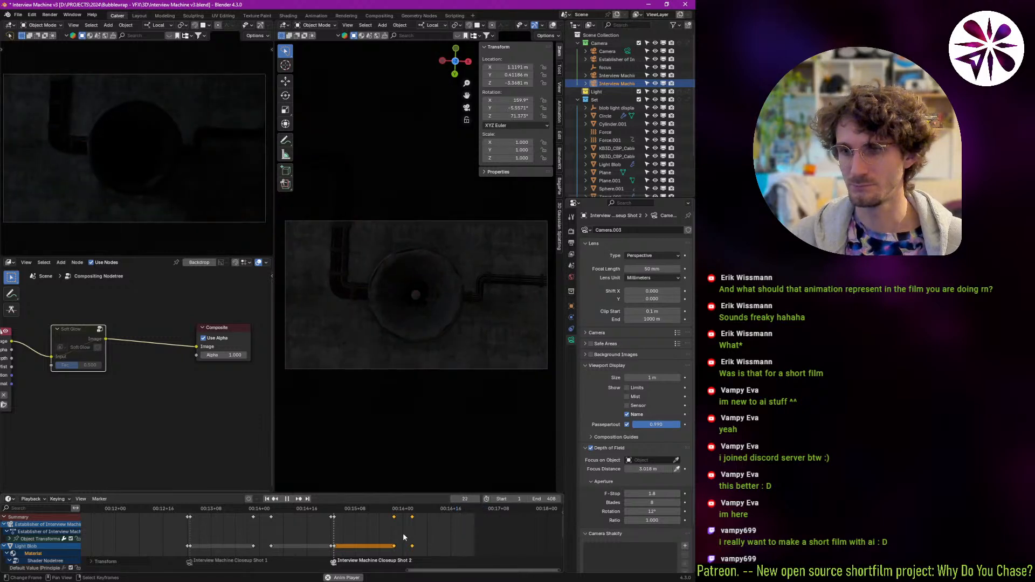
left_click_drag(397, 531, 171, 536)
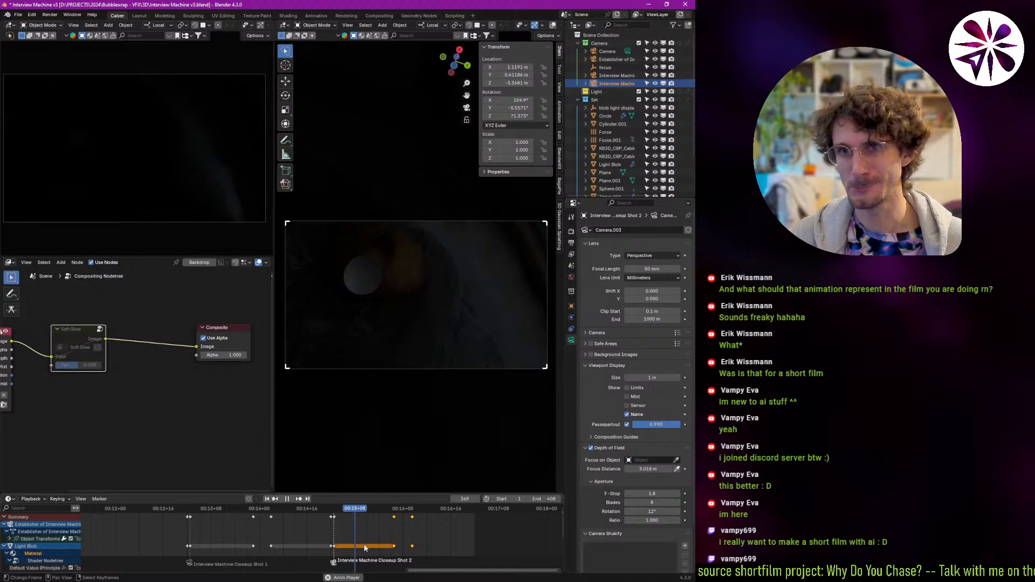
key("space")
Nudge the second closeup's last two light keyframes about one frame earlier.
left_click_drag(389, 549, 421, 543)
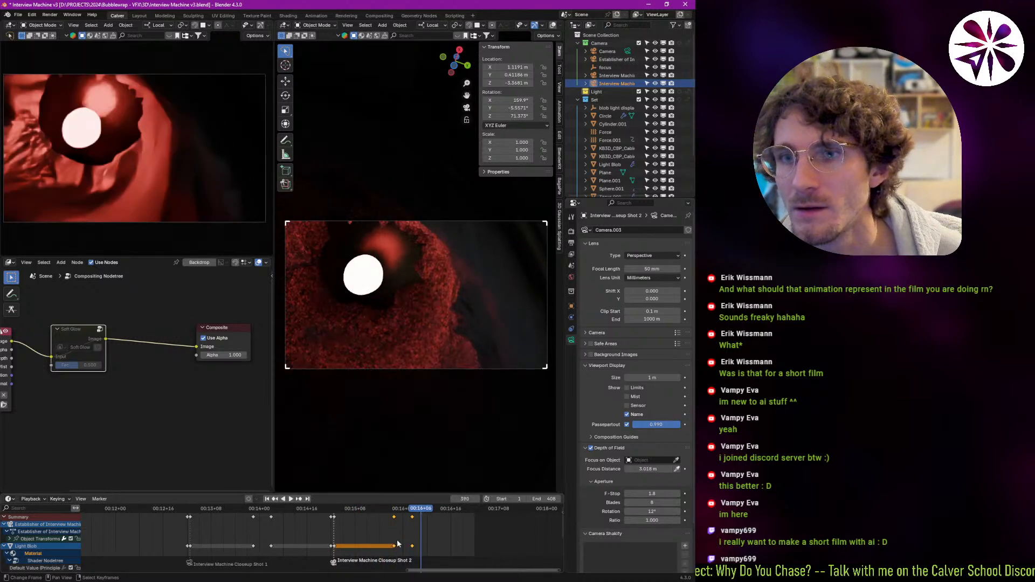
key("g")
left_click(403, 542)
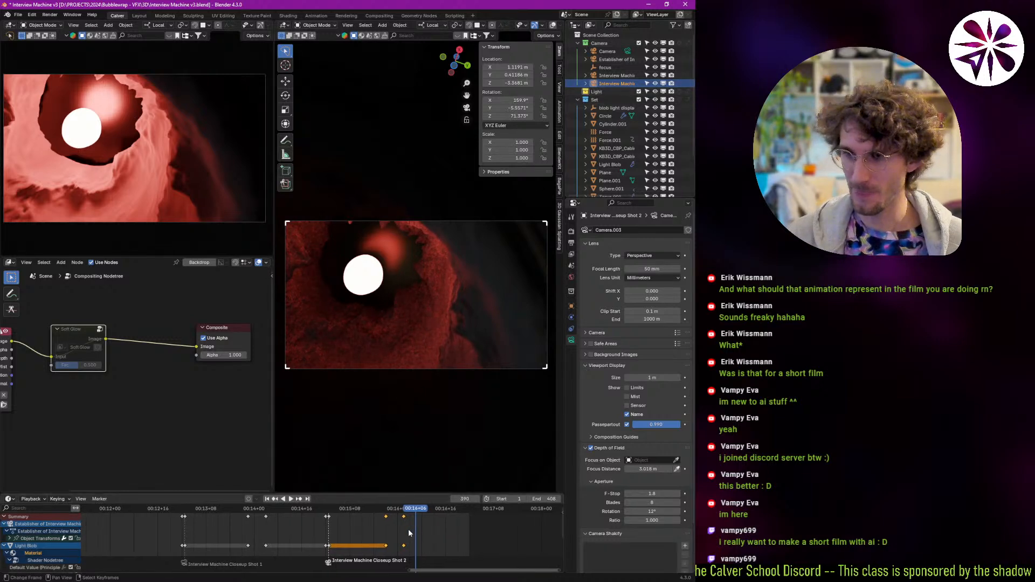
Go to frame 409, 48 frames after frame 361, and extend the scene's end frame to about 522.
left_click(330, 547)
key("space")
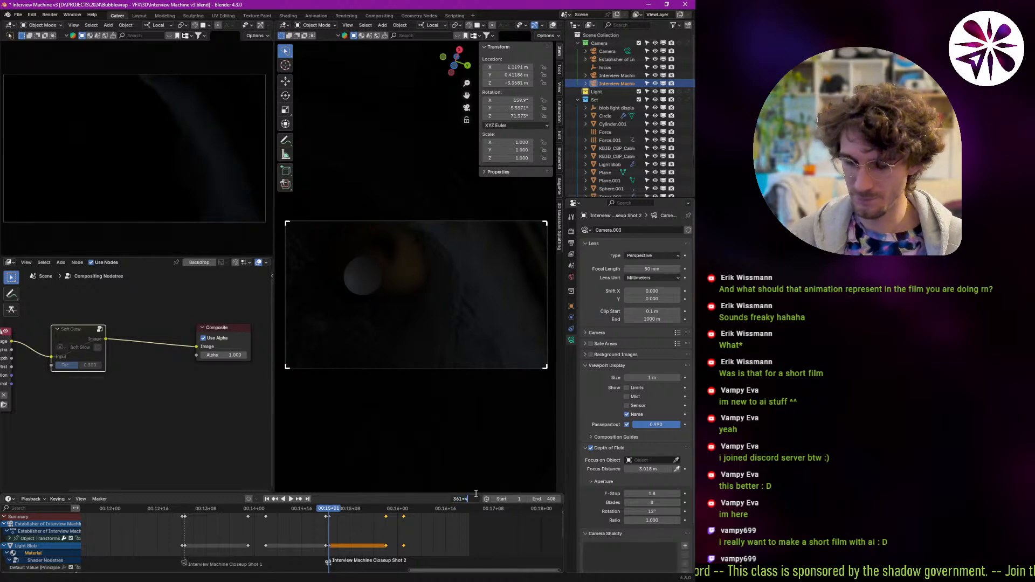
type("8")
key("Return")
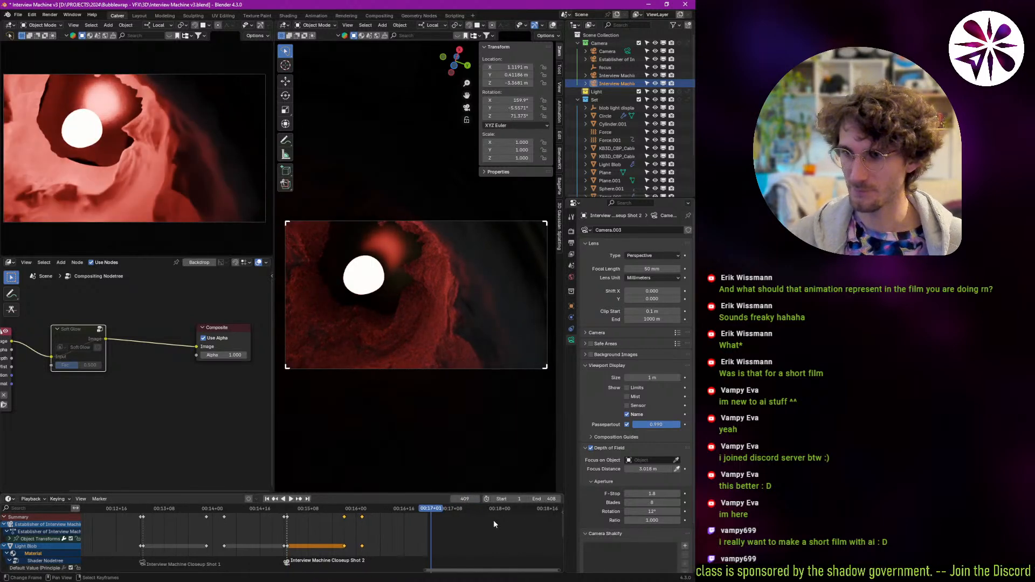
left_click_drag(540, 493, 602, 502)
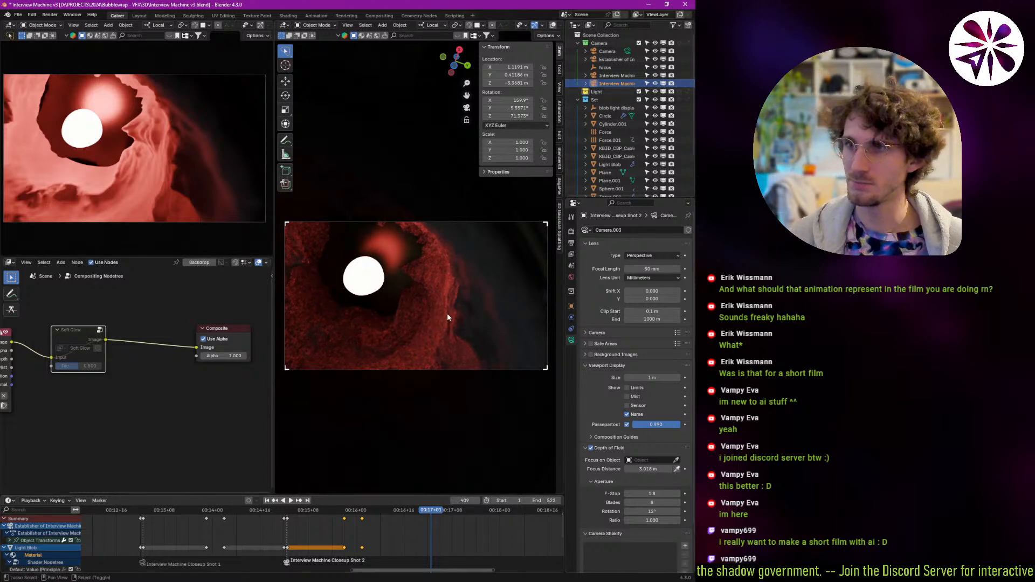
Duplicate the Closeup Shot 2 camera to about X 1.18, Y 0.40, Z -3.34 m and bind it to a marker at frame 409.
key("shift+d")
left_click(443, 294)
key("ctrl+b")
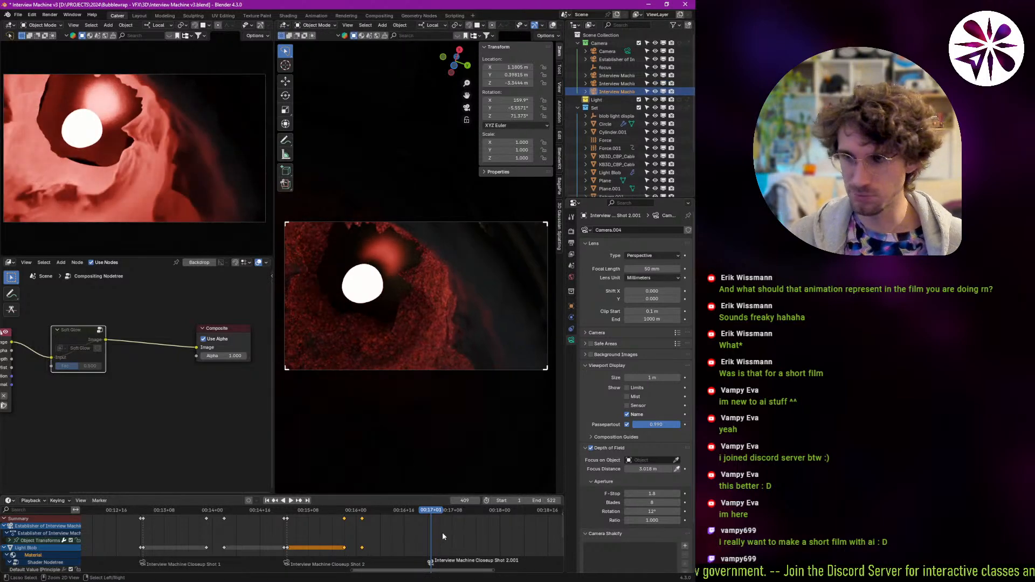
Rename the duplicated camera at frame 409 as Interview Machine Closeup Shot 3.
key("F2")
key("Right")
key("shift+Left")
key("shift+Left")
key("shift+Left")
key("shift+Left")
key("shift+Left")
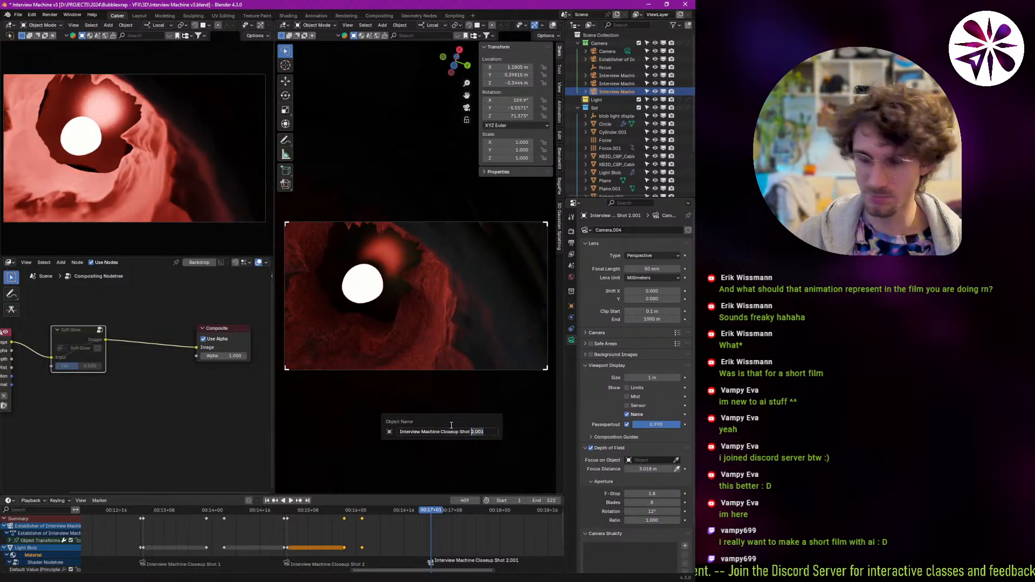
type("3")
key("Return")
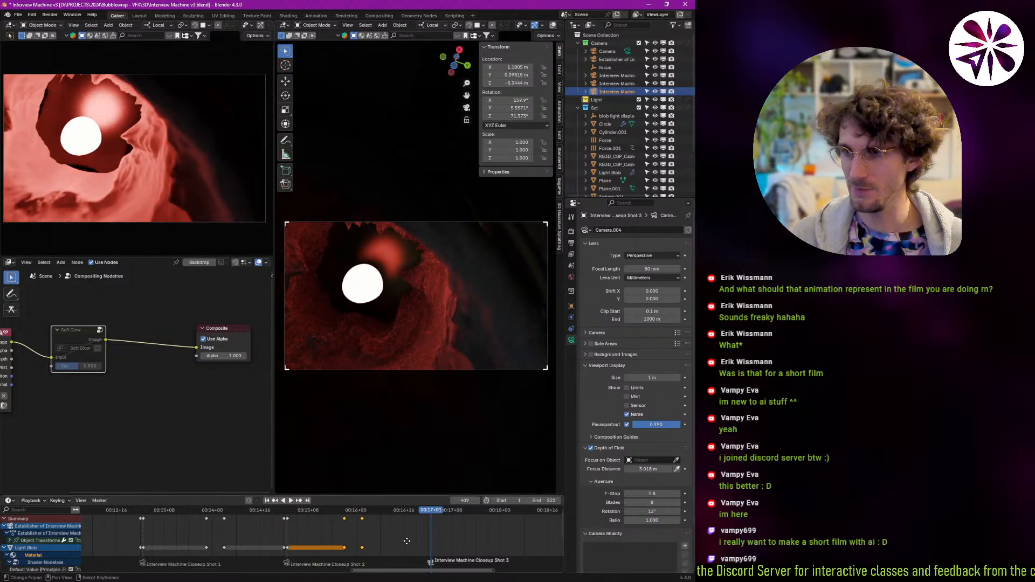
Fly the Closeup Shot 3 camera closer to the glowing light, to about X 0.85, Y -0.40, Z -2.10 m, framing it near the centre.
scroll(407, 541, "down", 3)
key("shift+grave")
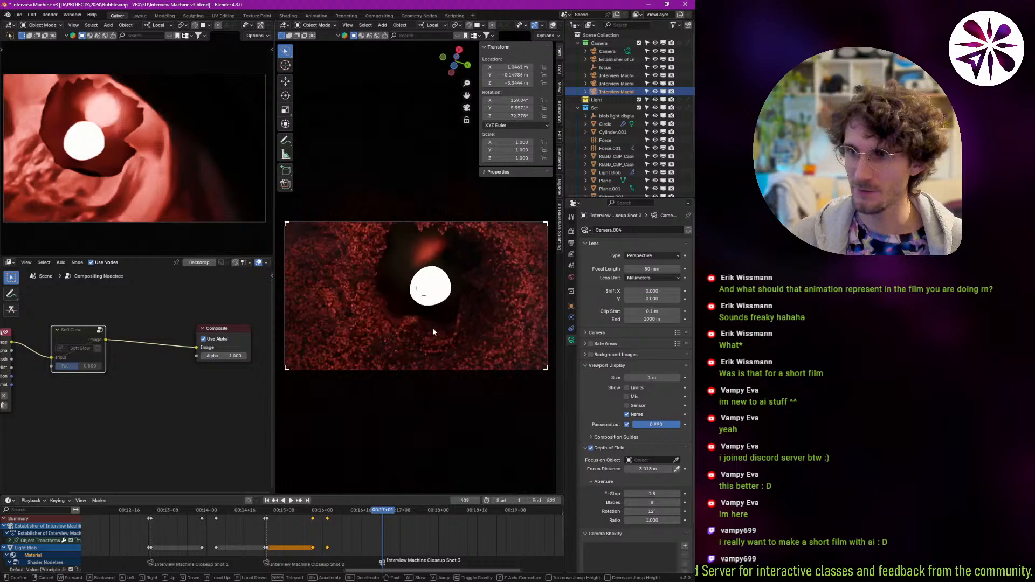
key("w")
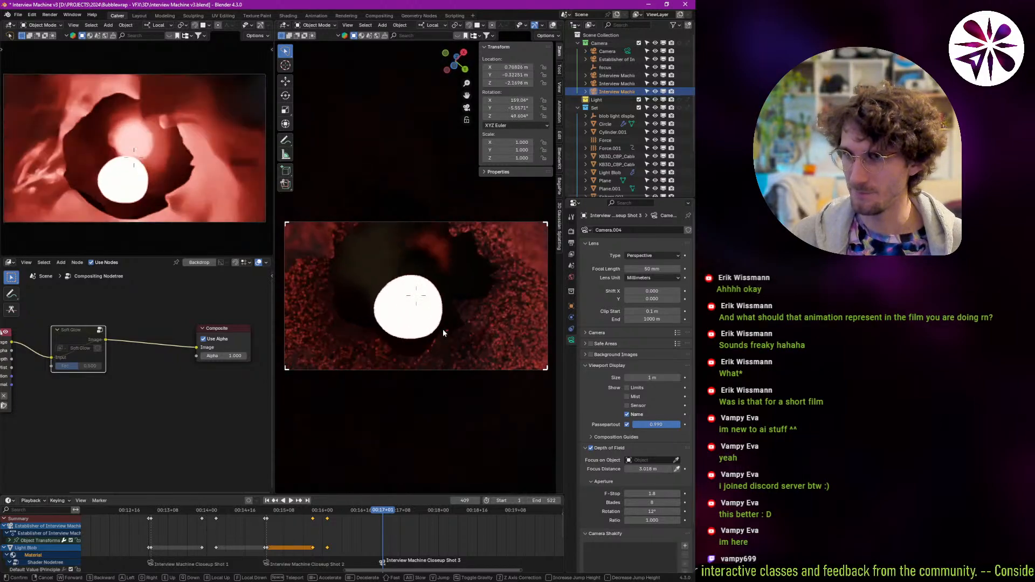
key("s")
key("s")
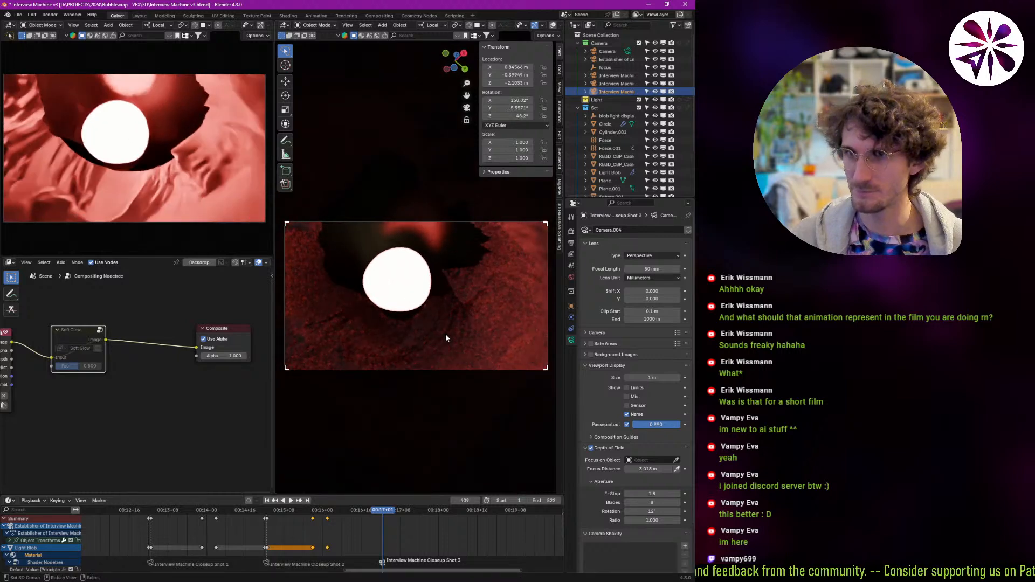
left_click(440, 335)
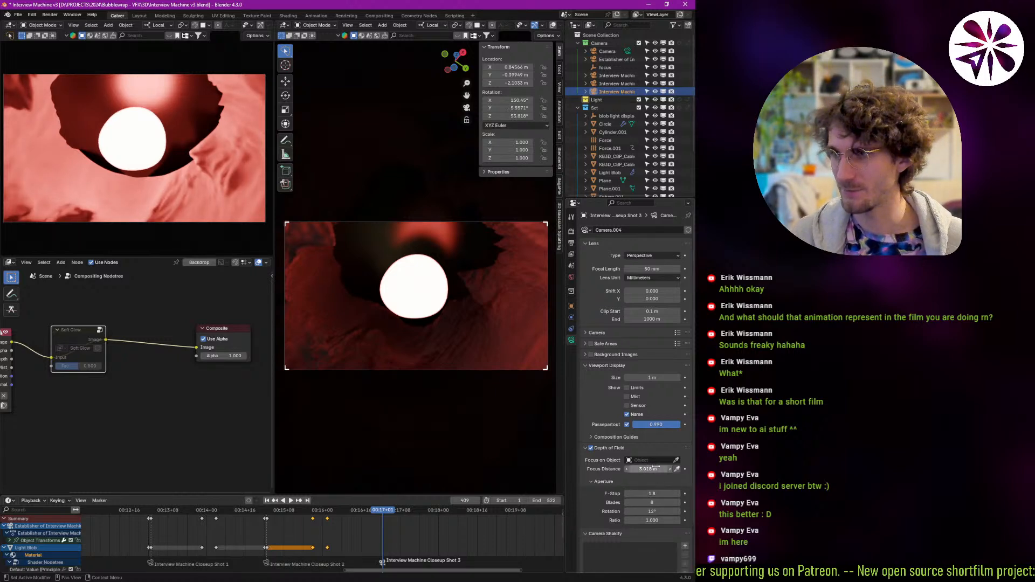
mouse_move(596, 492)
middle_mouse_down()
mouse_move(595, 474)
mouse_move(595, 495)
middle_mouse_up()
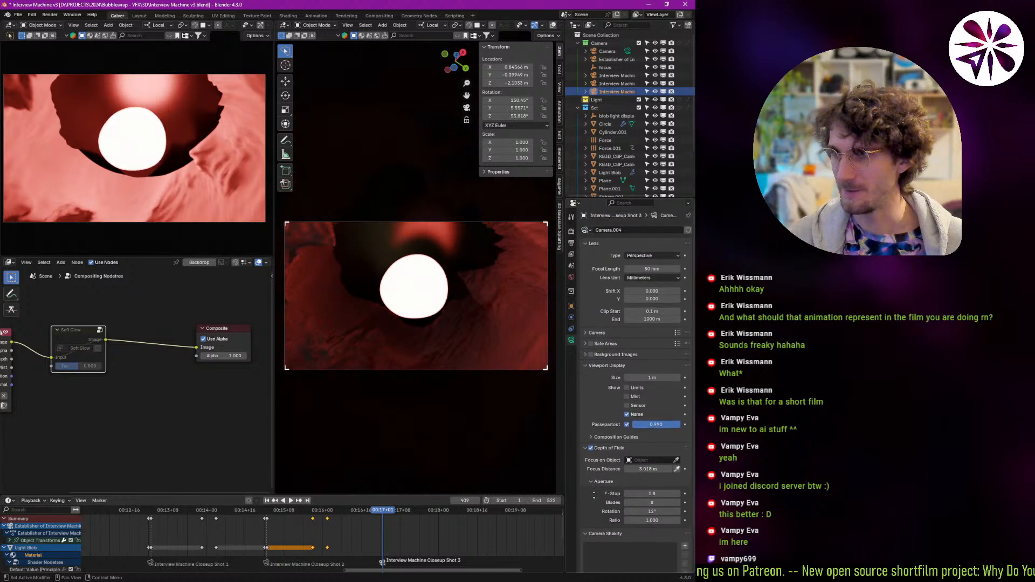
Set the Closeup Shot 3 camera's focal length to 18 mm and fly it to about (0.52, -0.28, -2.64) m, facing the glowing blob.
left_click(650, 270)
type("18")
key("Return")
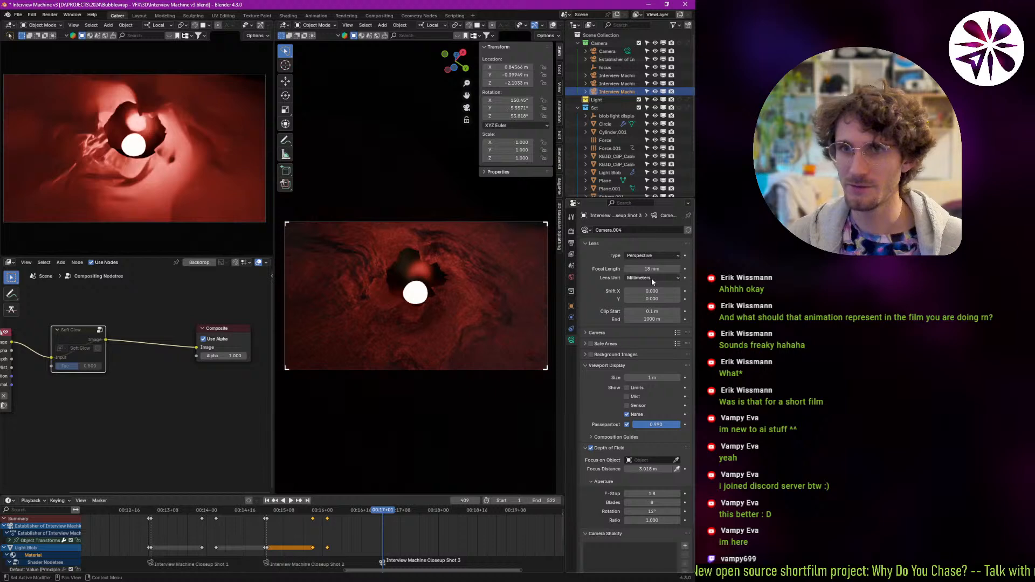
key("shift+grave")
key("w")
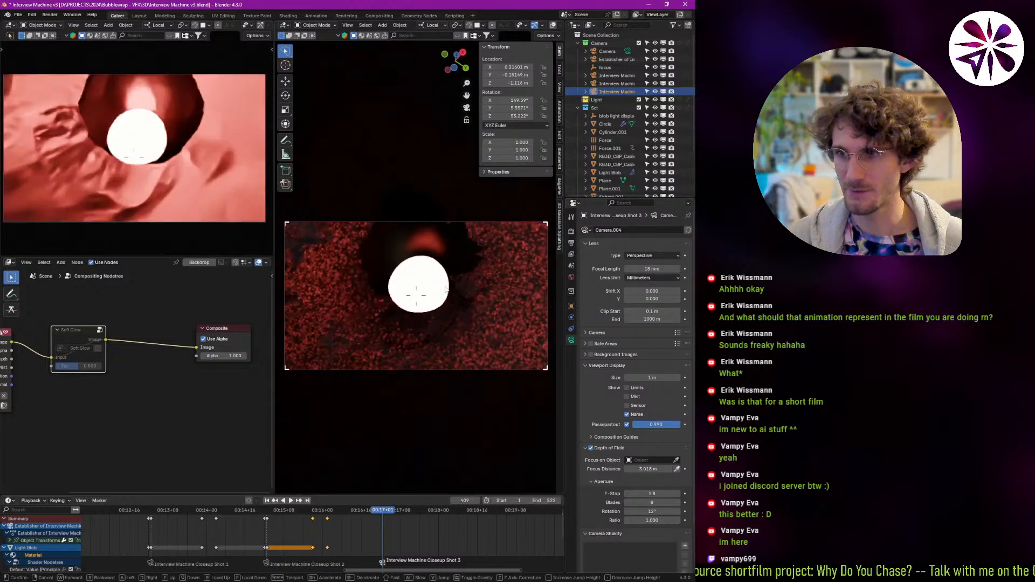
key("s")
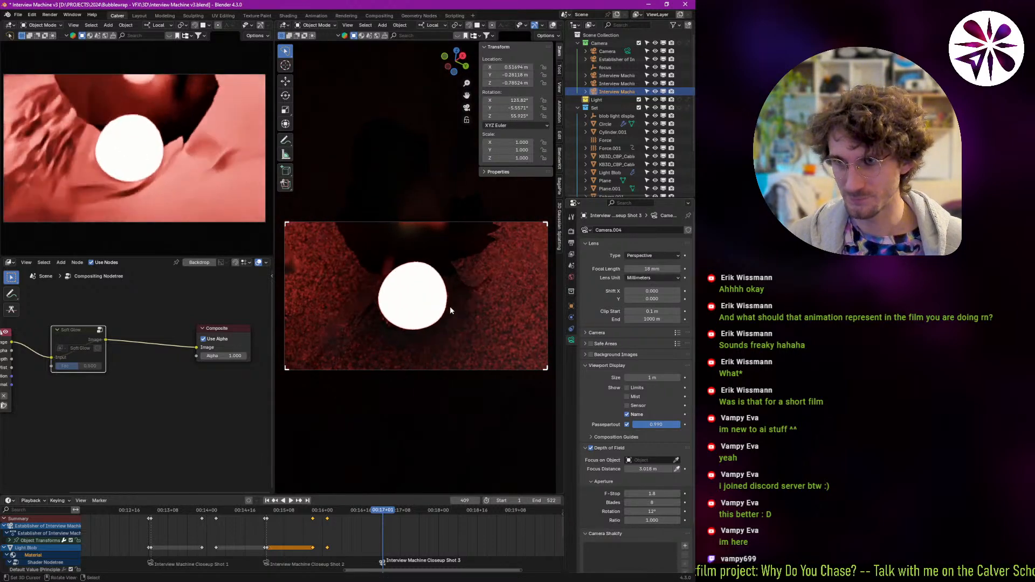
left_click(473, 326)
key("shift+grave")
key("q")
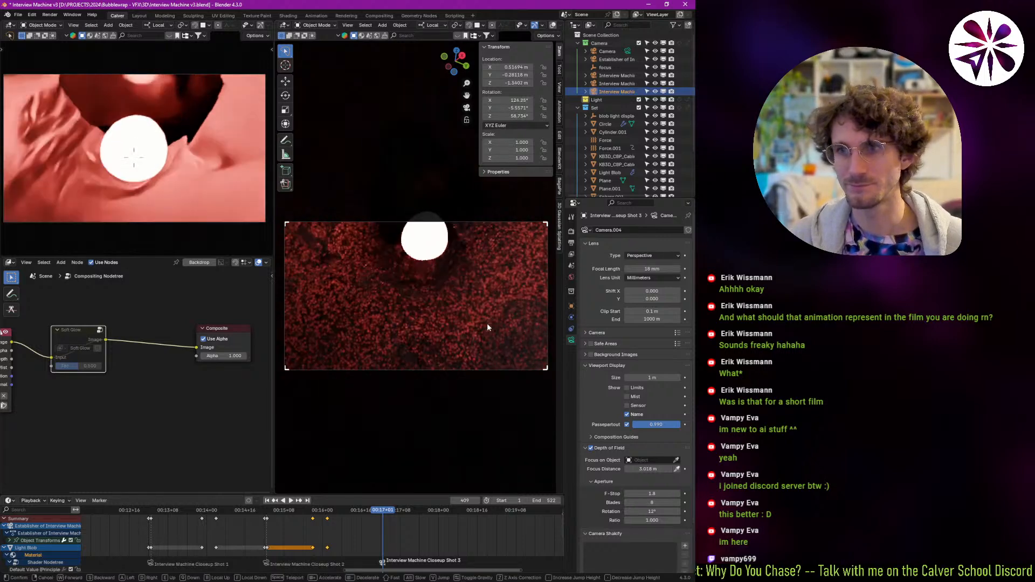
left_click(499, 296)
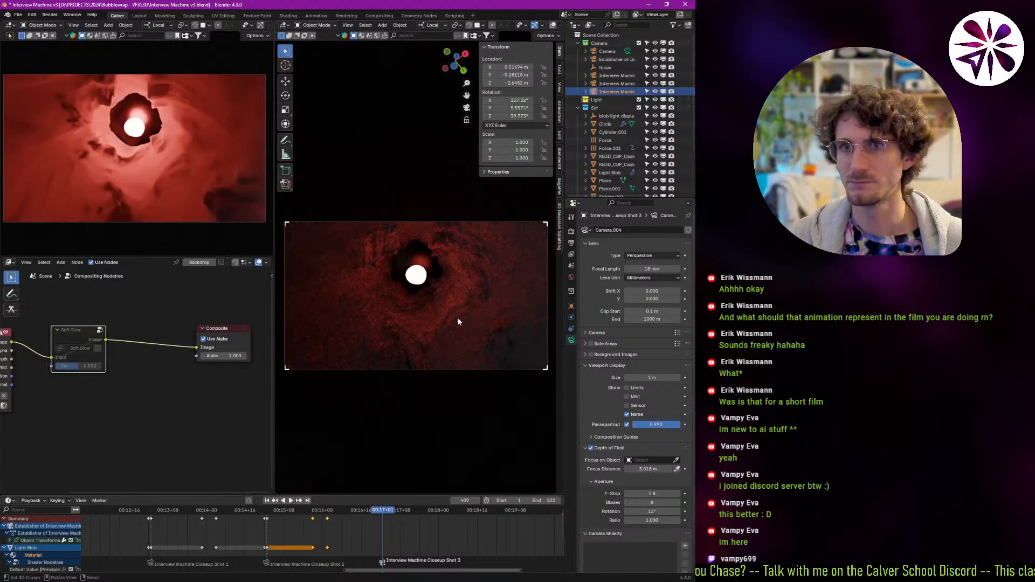
Fly the camera closer, to about (0.53, 0.07, -1.75) m, and turn it so the opening sits high in the frame.
key("shift+grave")
key("w")
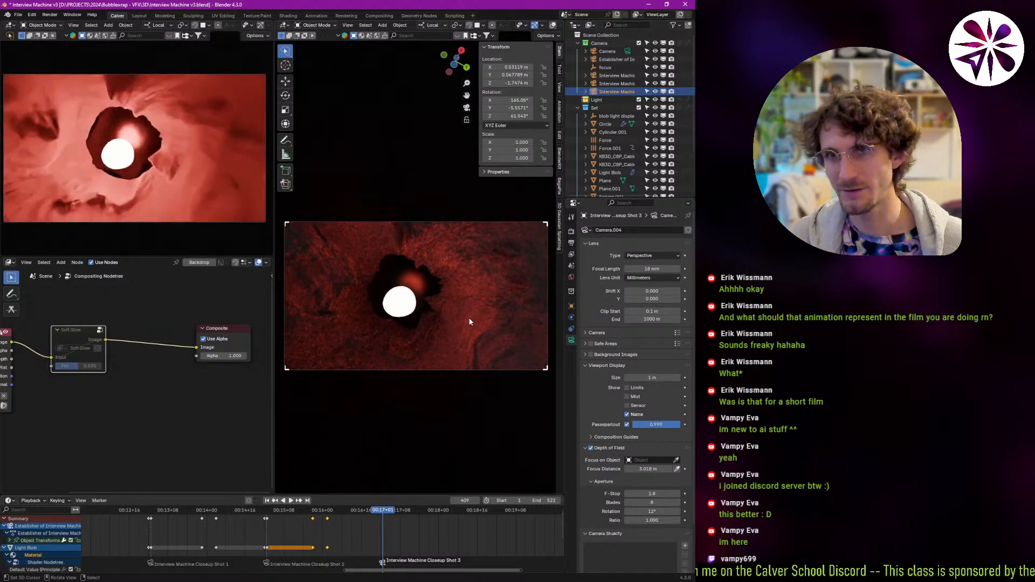
left_click(483, 325)
key("shift+grave")
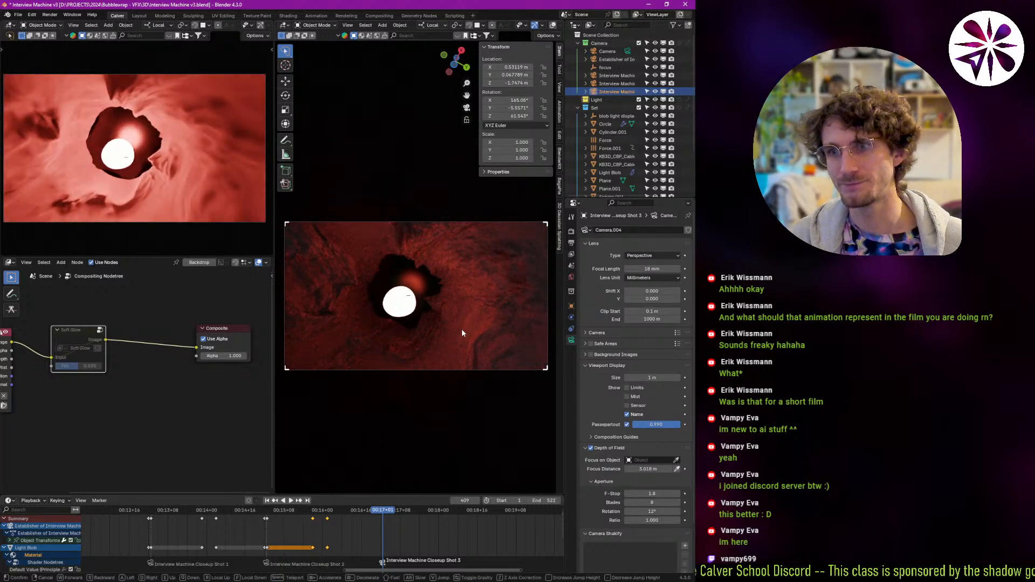
left_click(433, 346)
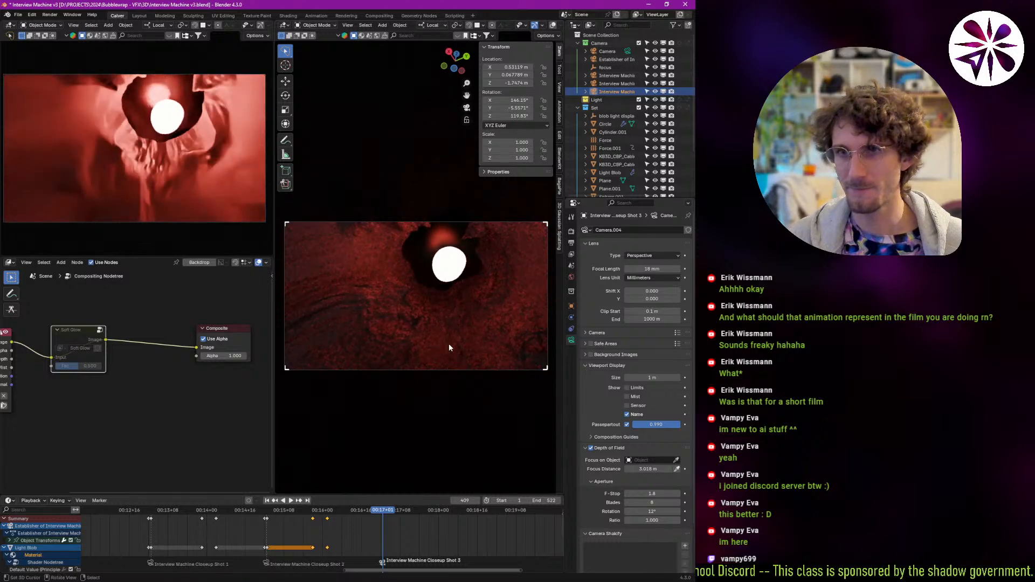
Try a sideways angle on the opening, moving the camera to about (0.76, -0.31, -1.86) m with the blob upper right of centre.
key("shift+grave")
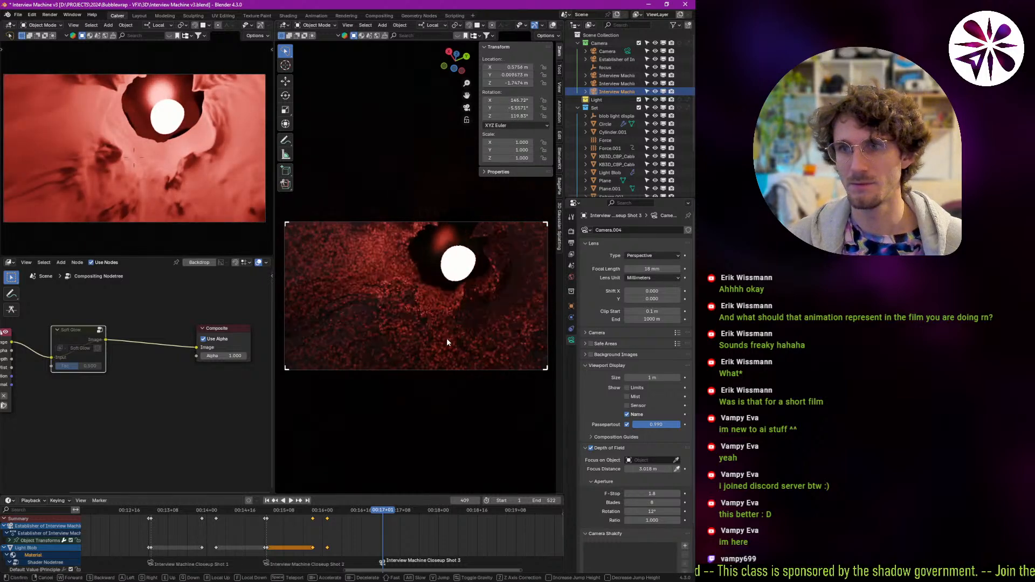
key("w")
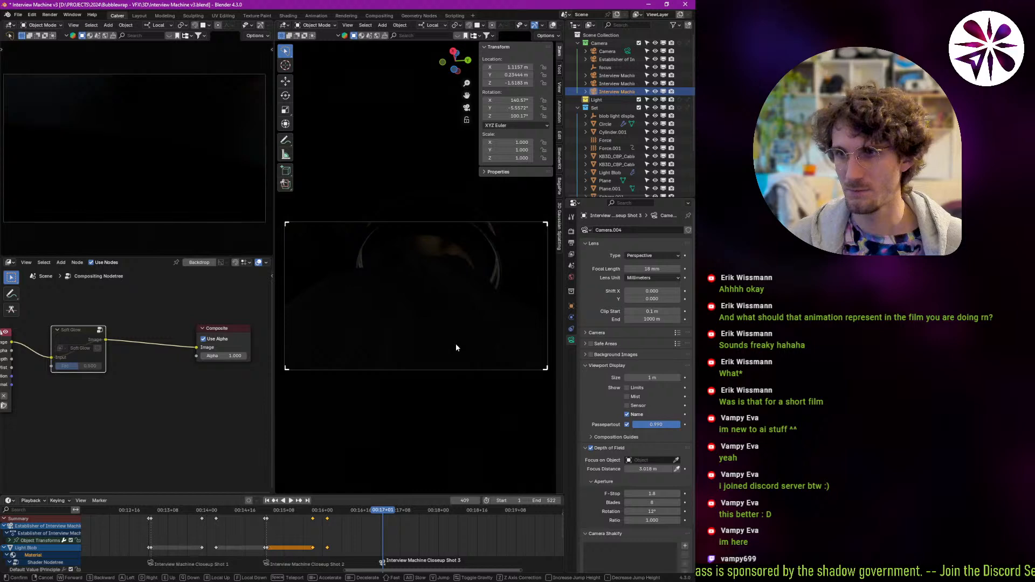
key("a")
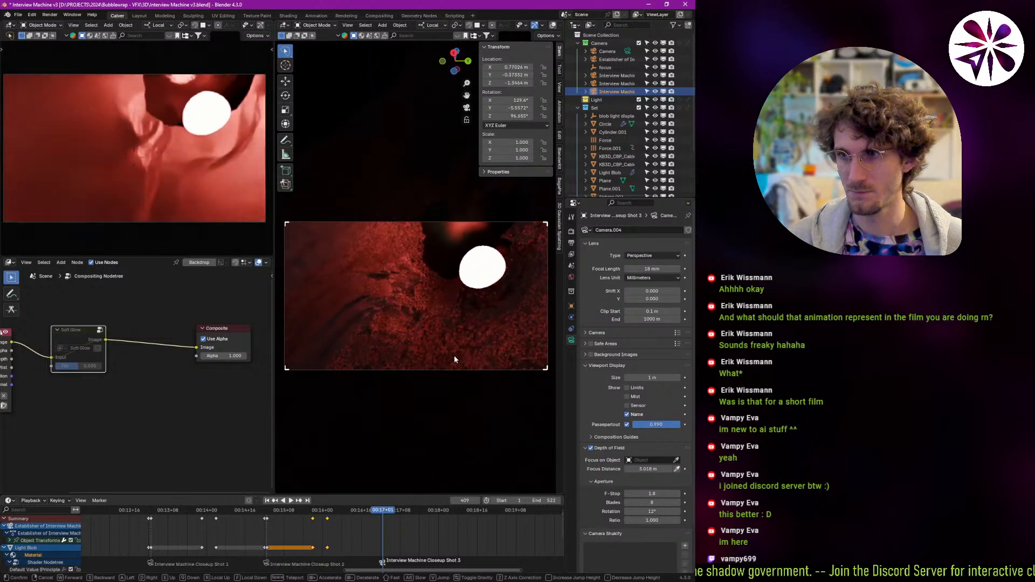
key("s")
key("a")
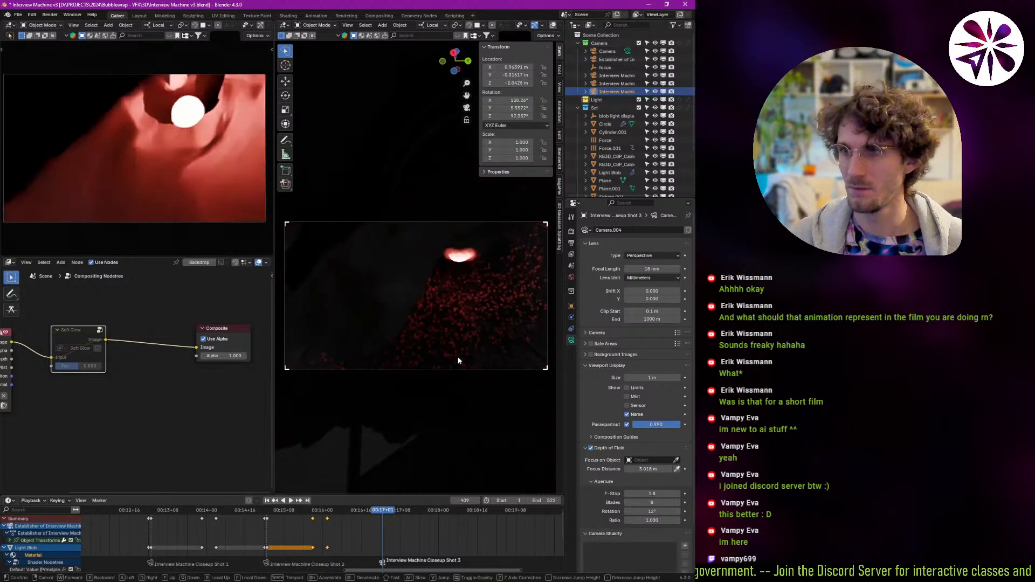
key("w")
key("q")
key("d")
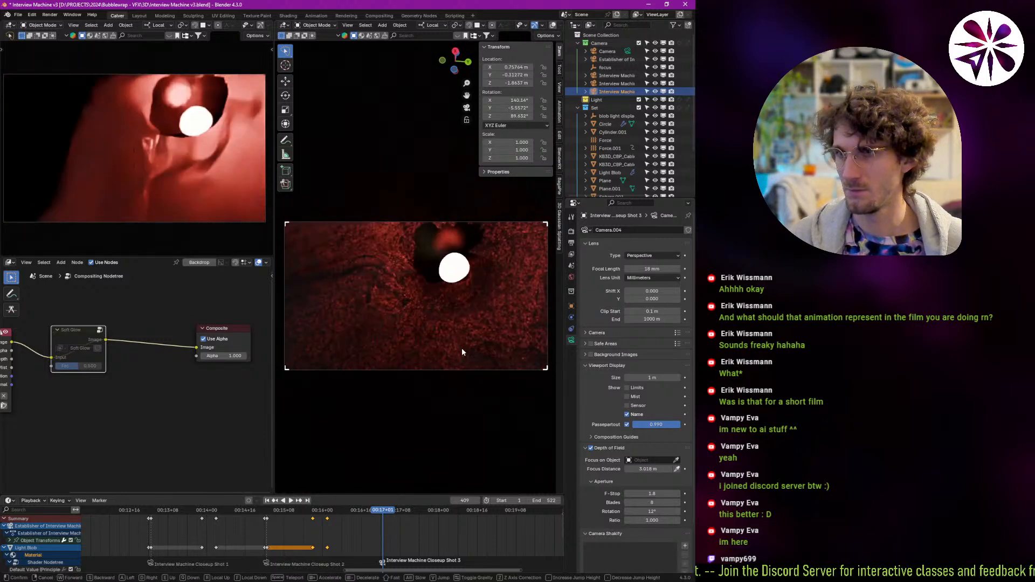
left_click(461, 347)
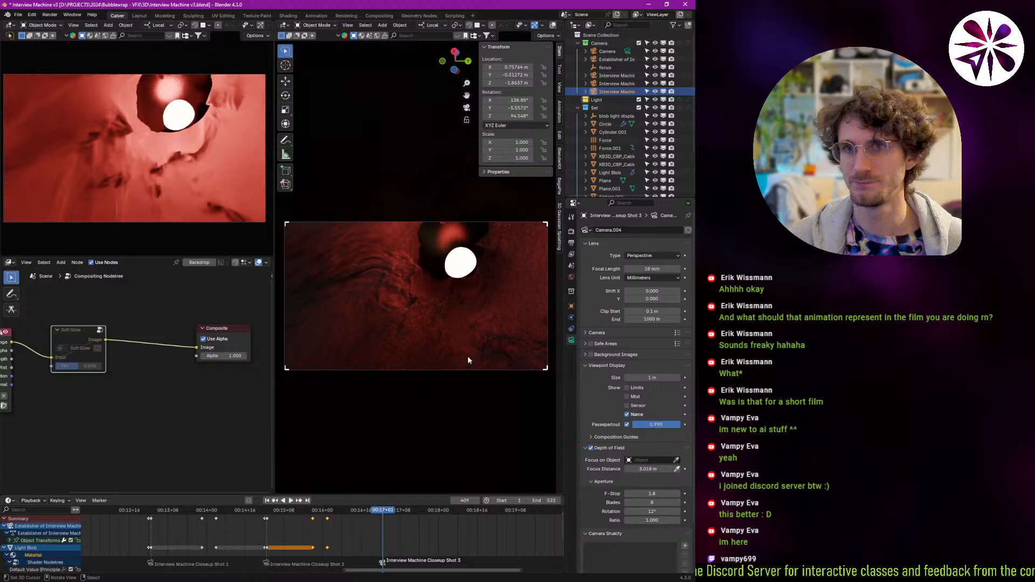
Try a view from the other side, moving the camera to about (0.67, 0.71, -2.21) m and aiming below the blob.
key("shift+grave")
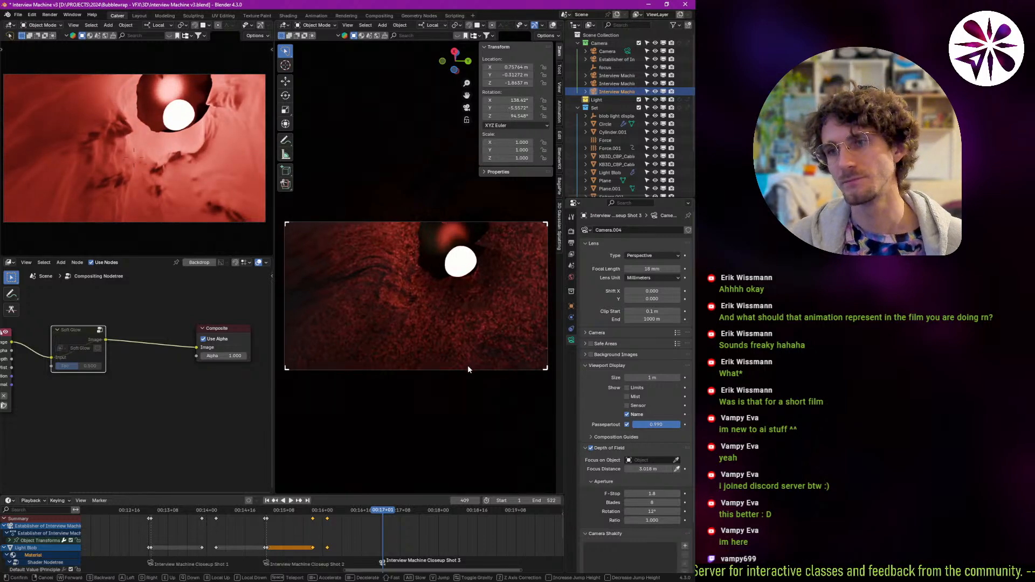
key("d")
key("s")
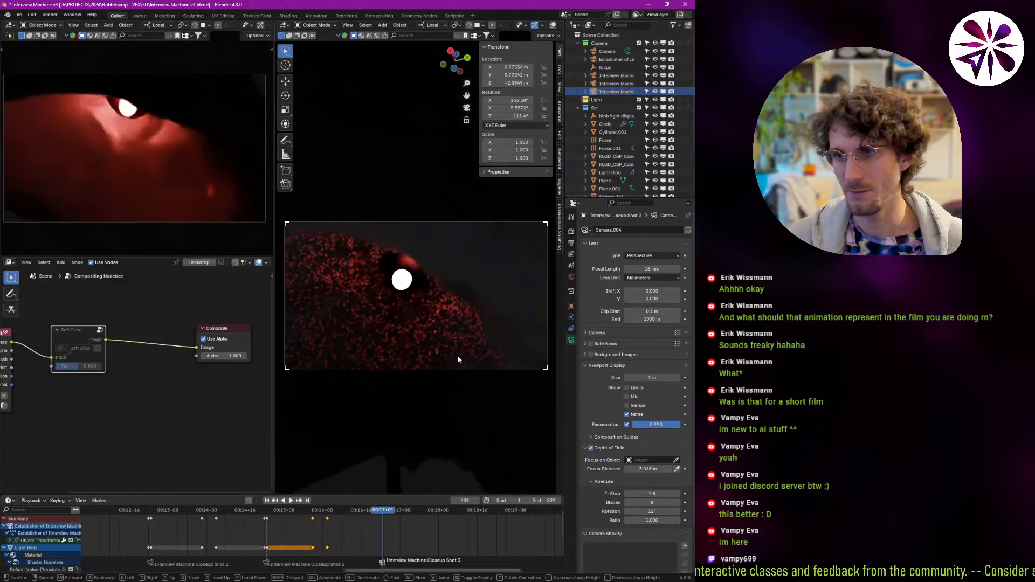
left_click(462, 351)
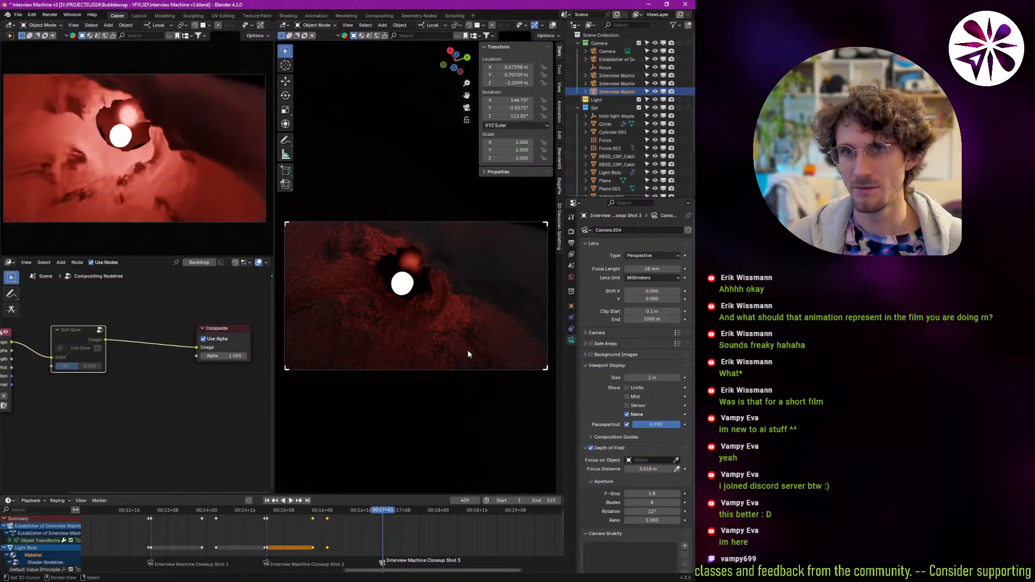
key("shift+grave")
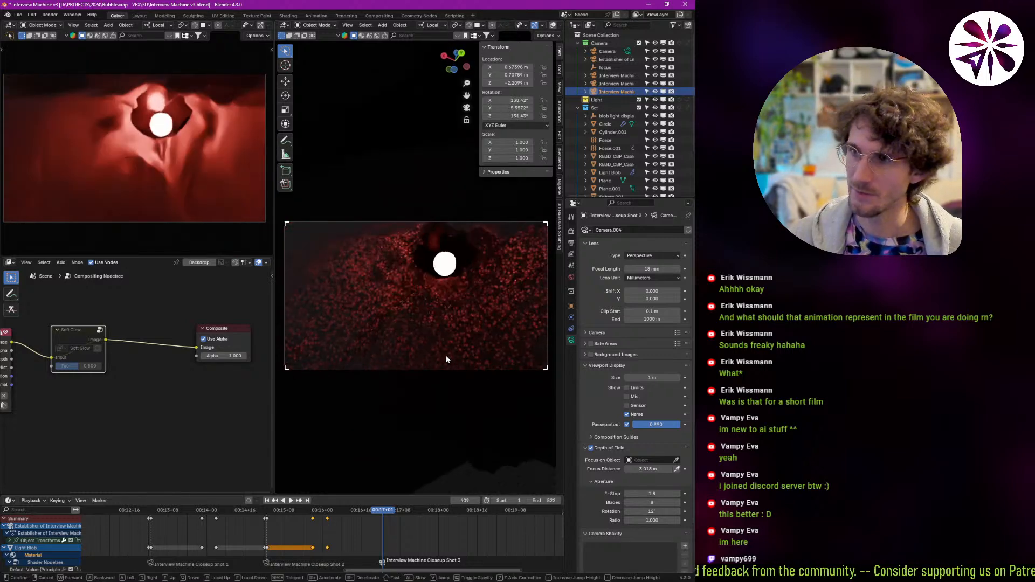
left_click(455, 356)
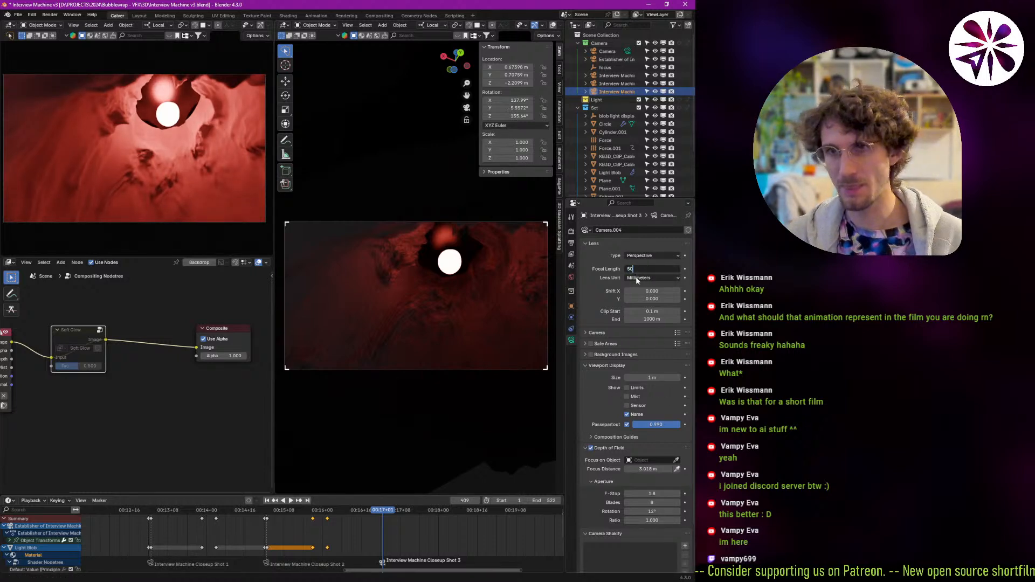
Set the camera's focal length to 50 mm and fly it back to about (1.61, -0.92, -3.98) m so the dark rim enters the frame.
key("Return")
key("shift+grave")
key("s")
key("a")
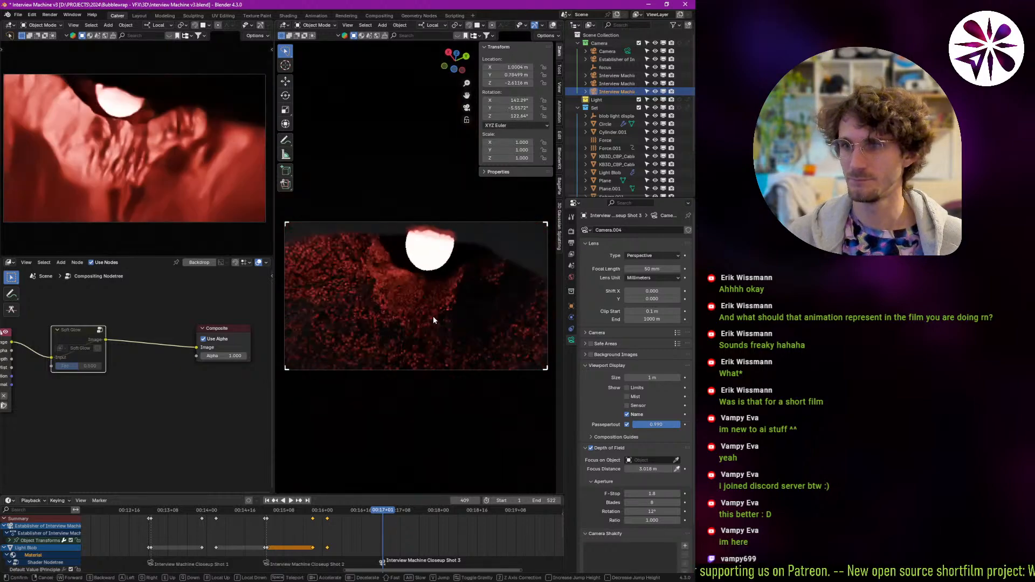
key("a")
key("w")
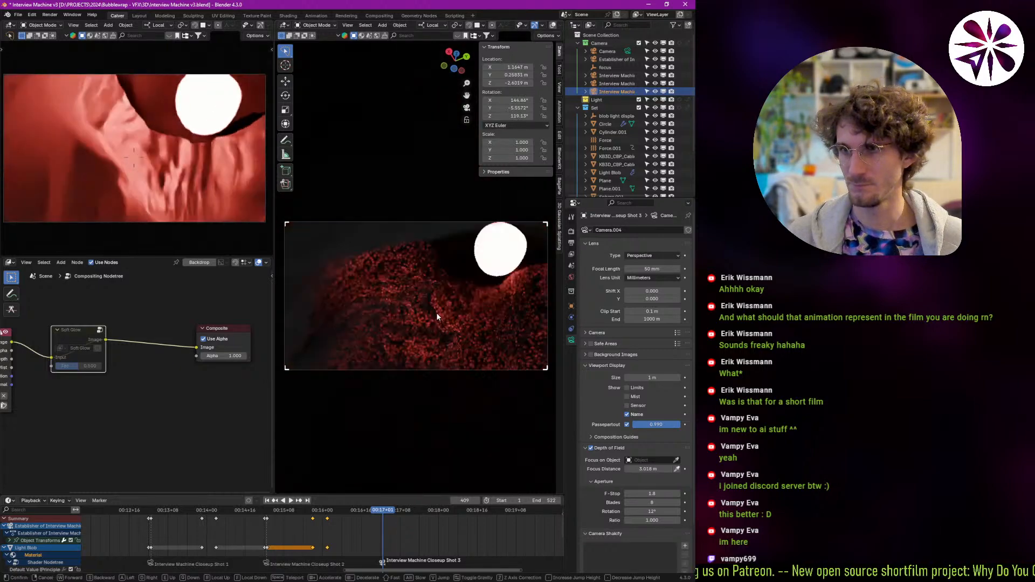
key("s")
key("a")
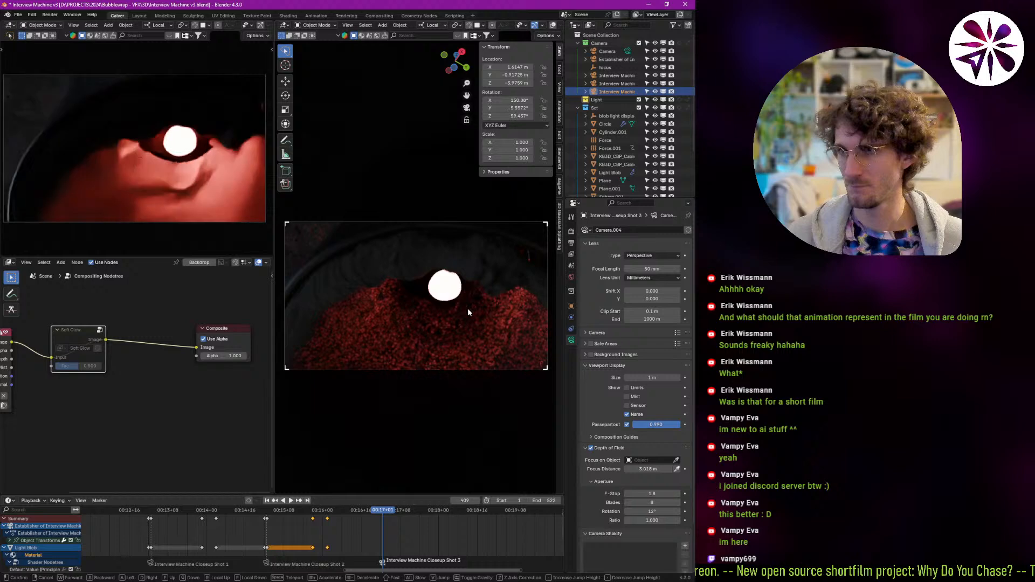
left_click(467, 312)
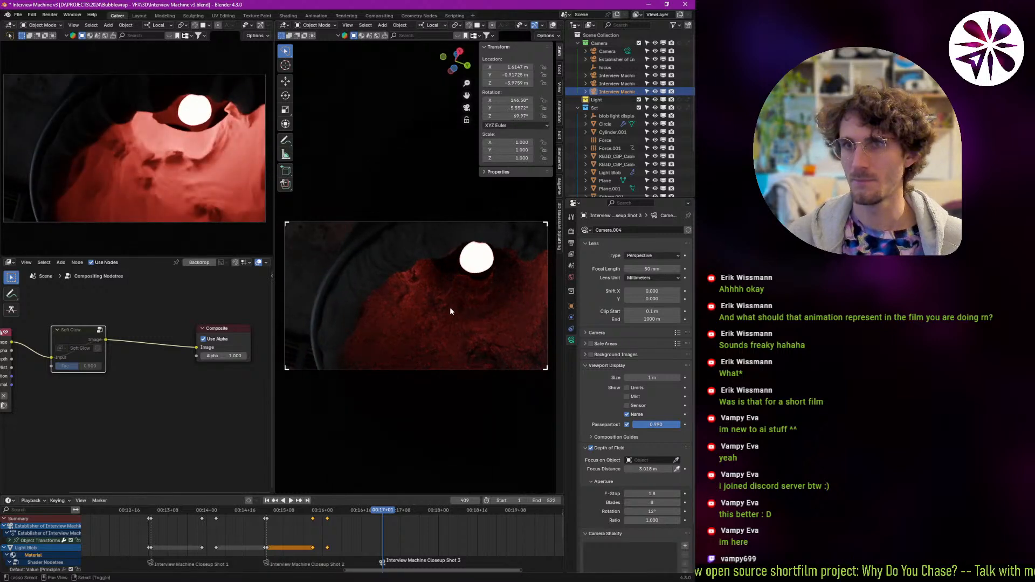
Try a tight close-up, flying the camera to about (0.19, -0.18, -1.9) m so the glowing blob dominates the frame.
key("shift+grave")
key("w")
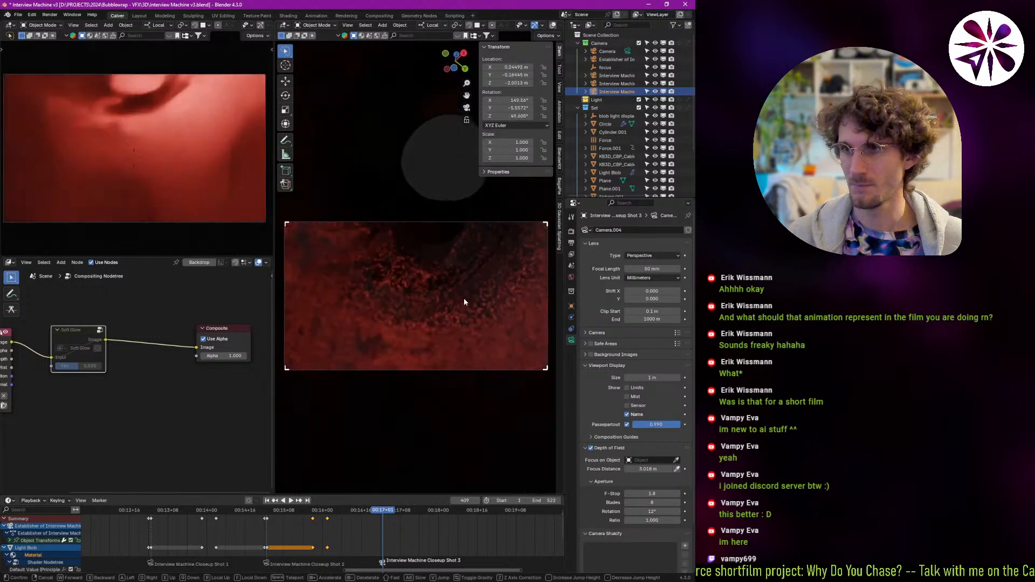
left_click(468, 286)
key("shift+grave")
key("w")
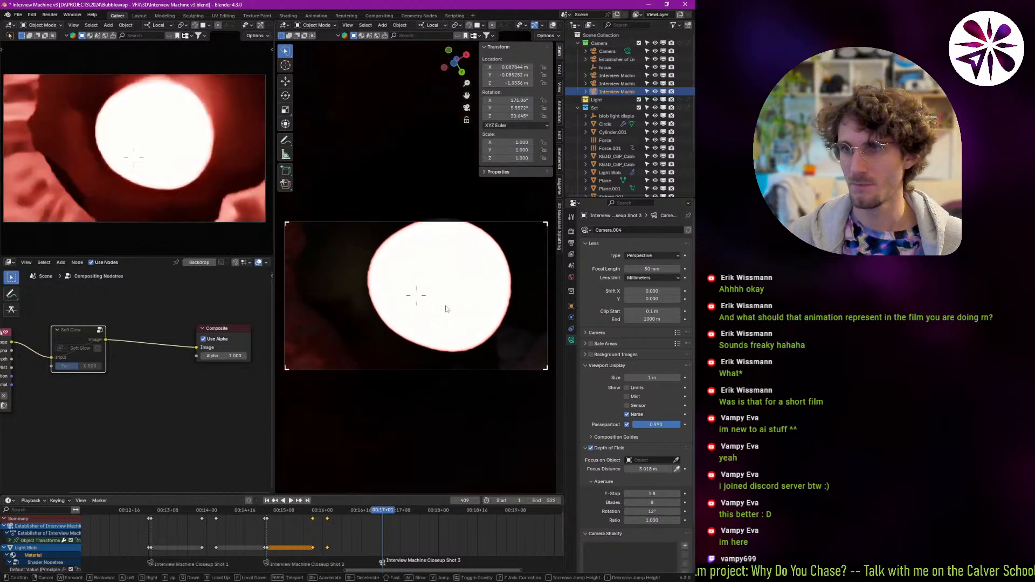
key("s")
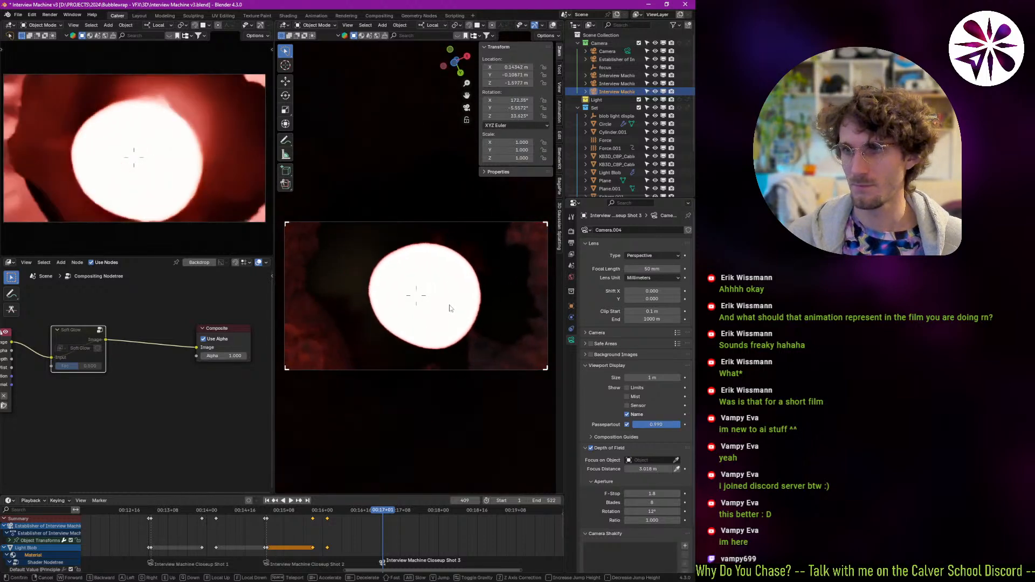
left_click(456, 309)
key("shift+grave")
key("s")
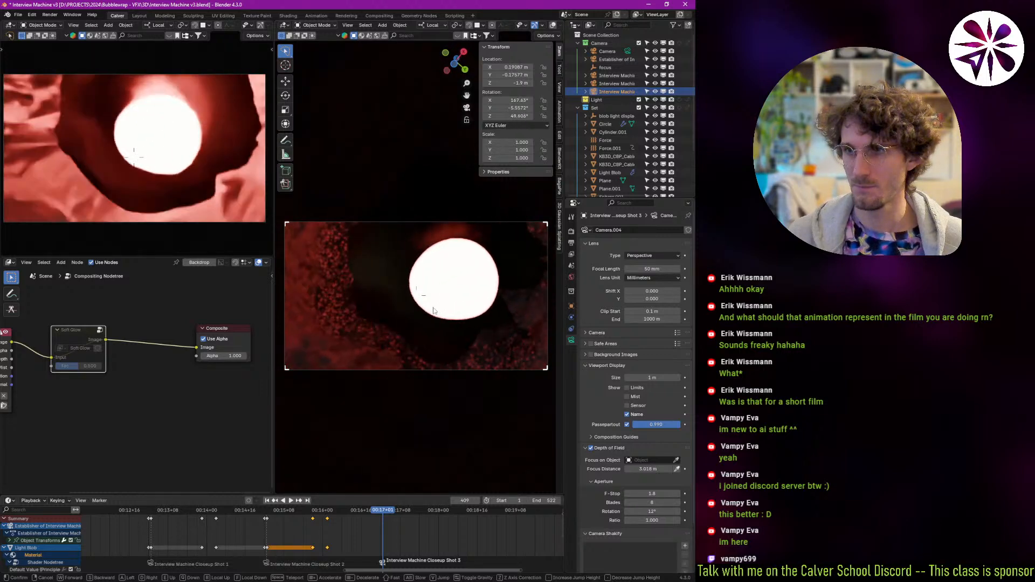
left_click(510, 337)
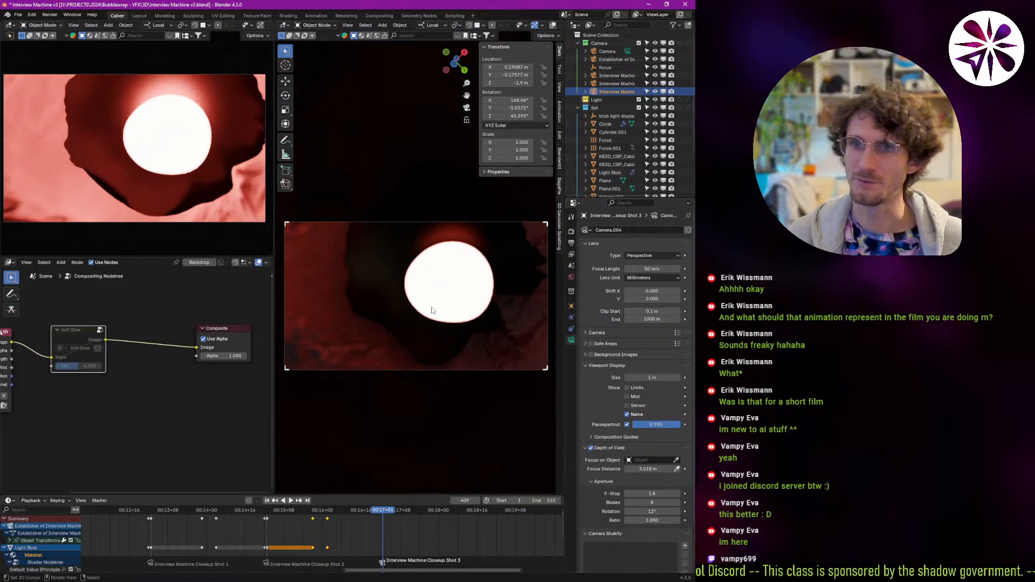
Pull the camera back to about (-0.12, -0.81, -4.34) m, framing the opening right of centre with the dark rim on the left.
key("shift+grave")
key("s")
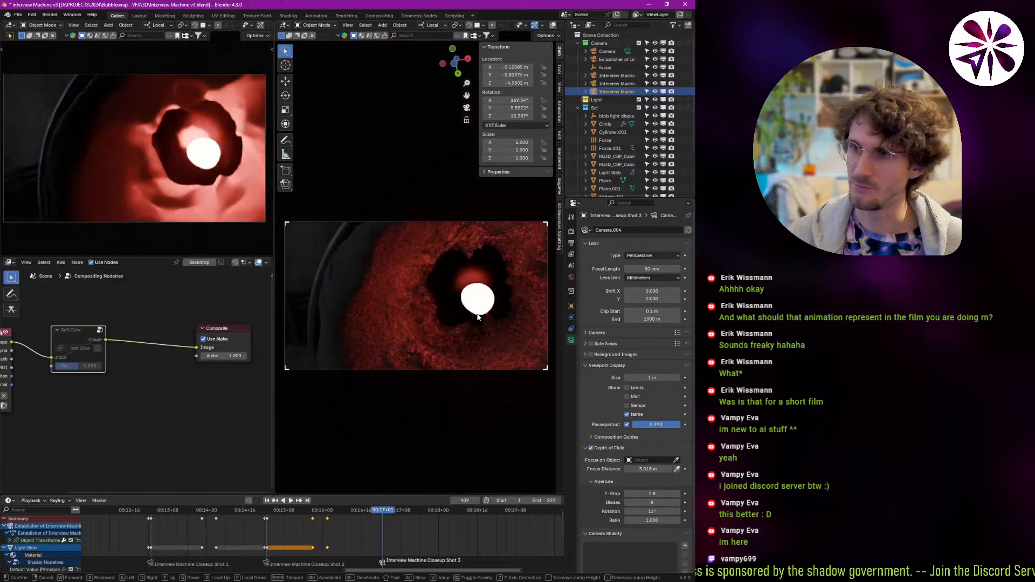
left_click(476, 312)
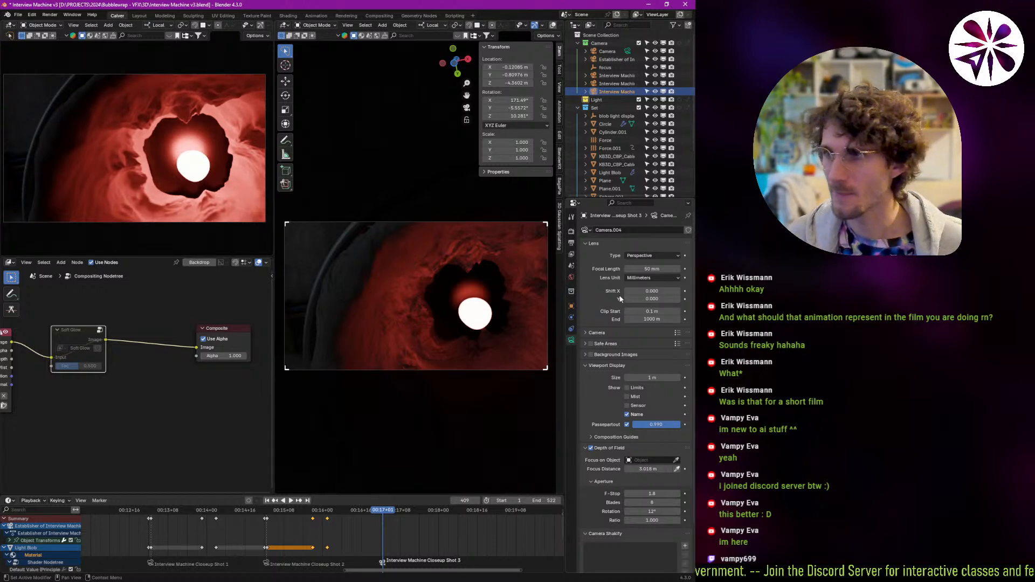
Sample the camera's depth-of-field focus distance from the glowing blob in the shot and save the file.
left_click(676, 469)
left_click(478, 314)
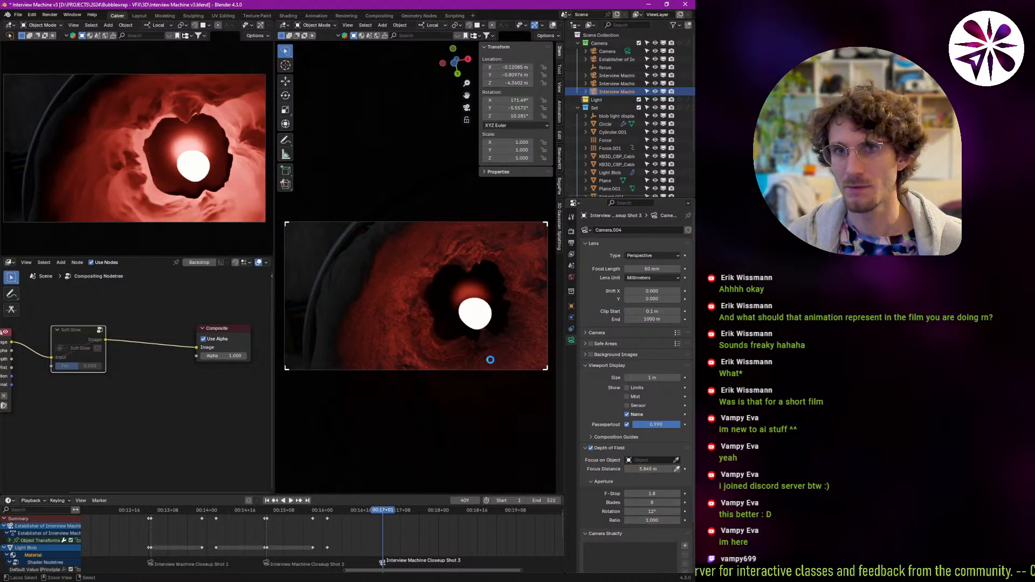
key("ctrl+s")
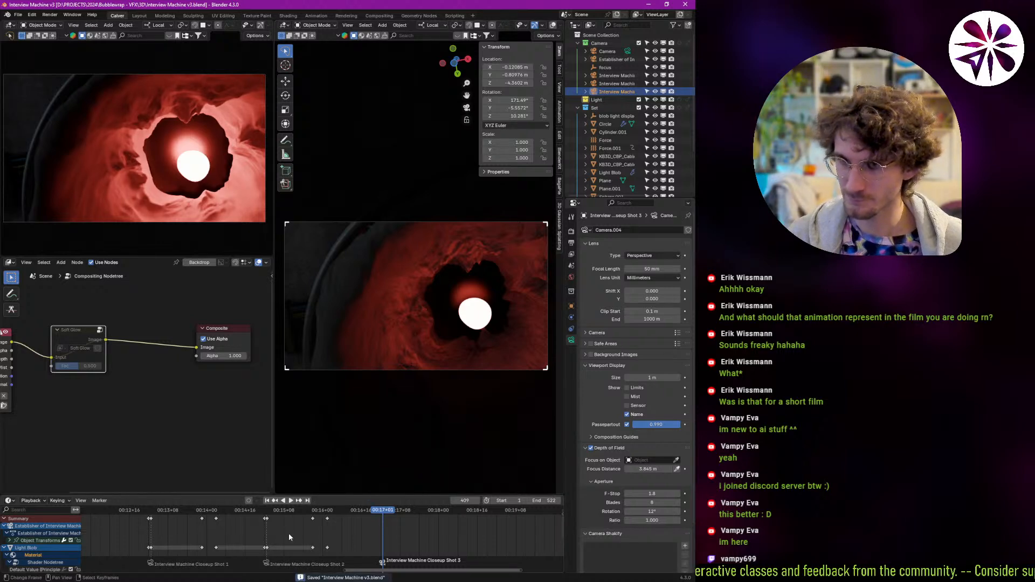
Duplicate the Light Blob keyframes from Closeup Shot 2 and place the copies starting at the Interview Machine Closeup Shot 3 marker, frame 409.
key("c")
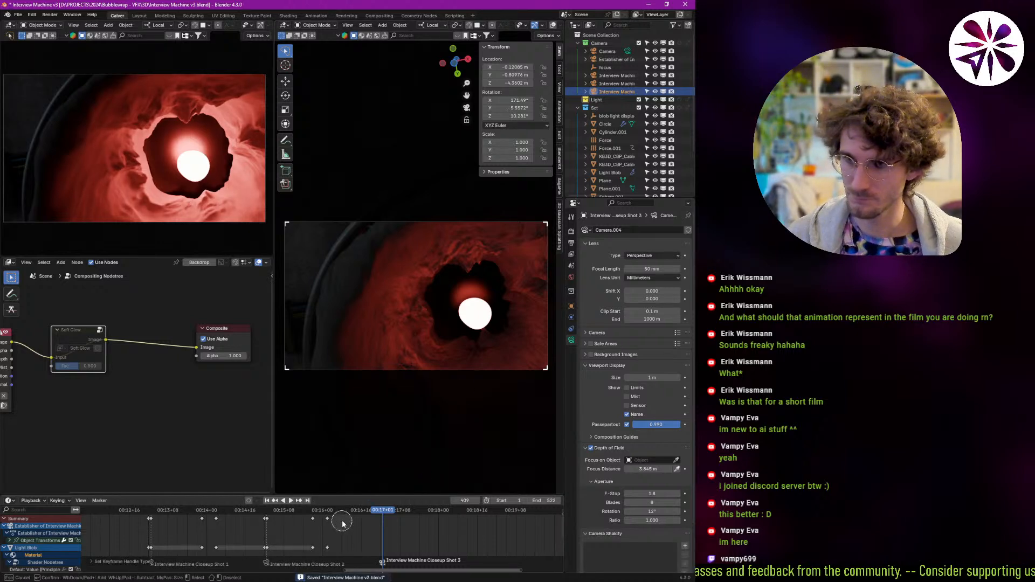
left_click_drag(342, 522, 295, 526)
key("Escape")
key("shift+d")
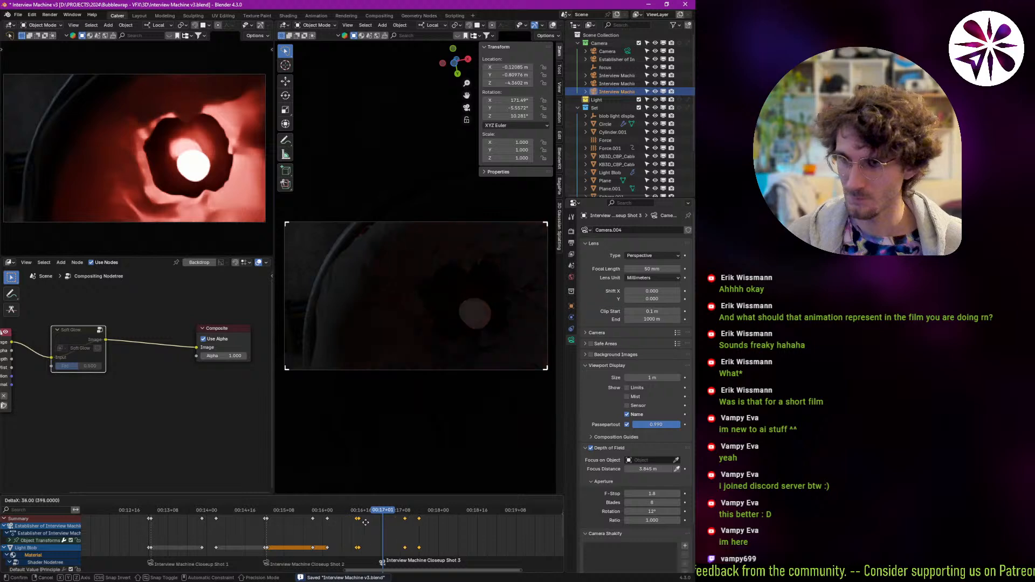
left_click(383, 526)
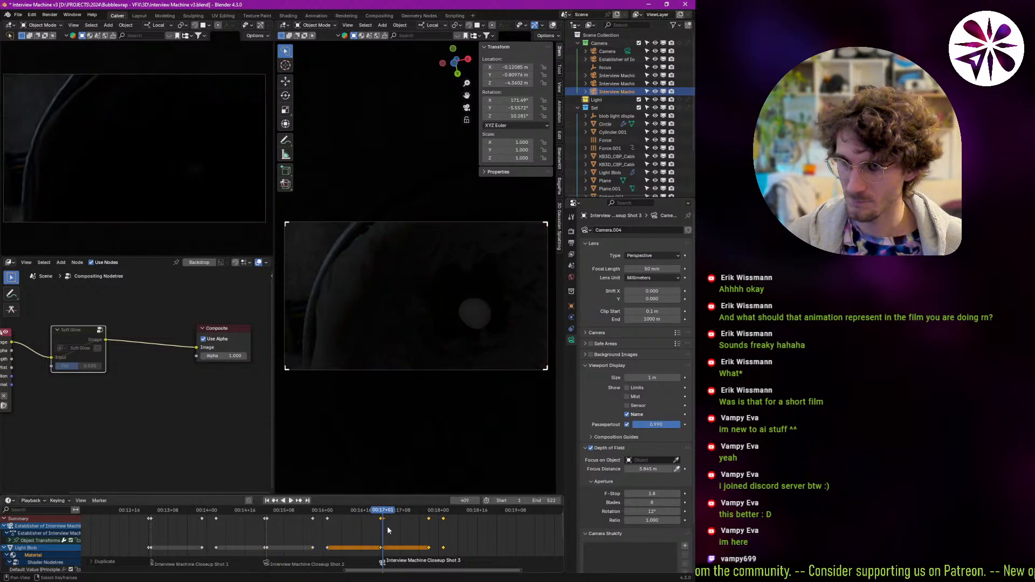
Play and scrub the frames around the Interview Machine Closeup Shot 3 marker to check the blob's light animation.
key("shift+ctrl+space")
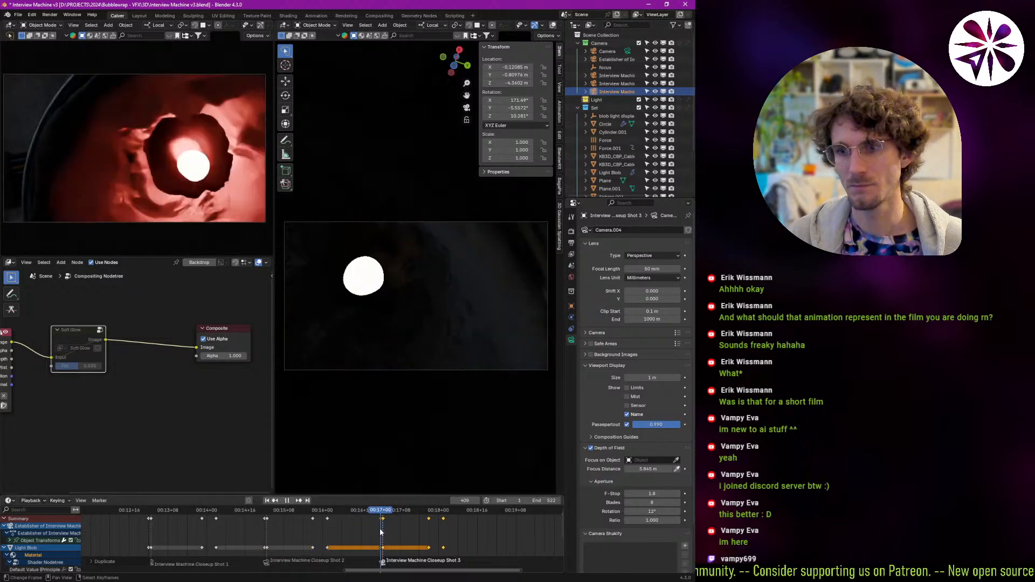
key("Escape")
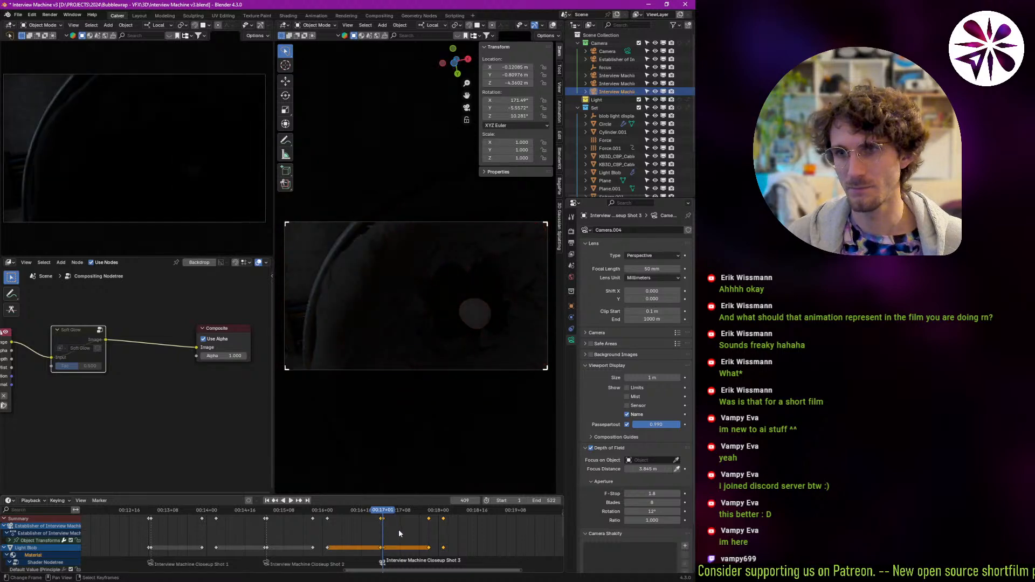
key("space")
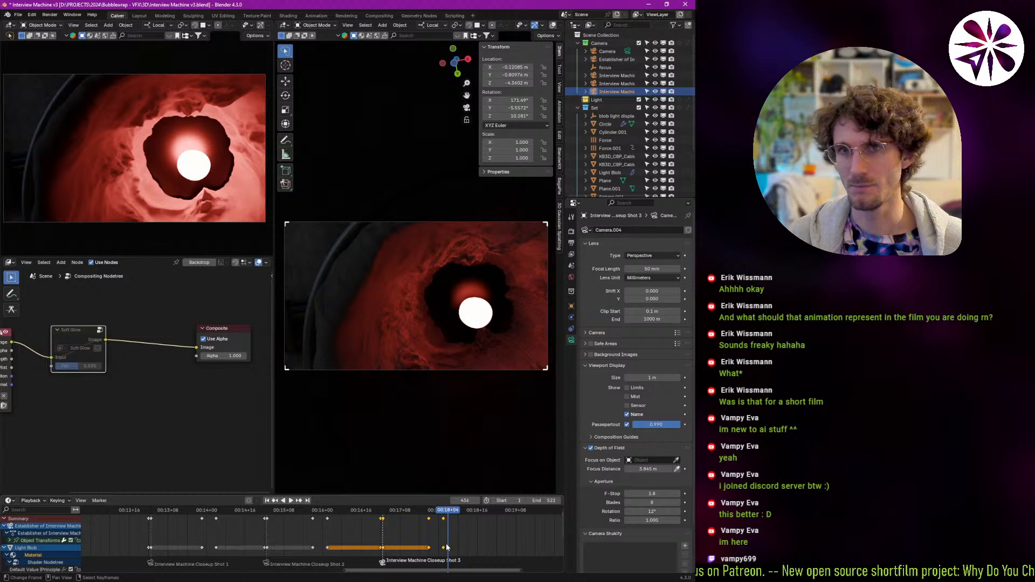
left_click_drag(418, 545, 353, 535)
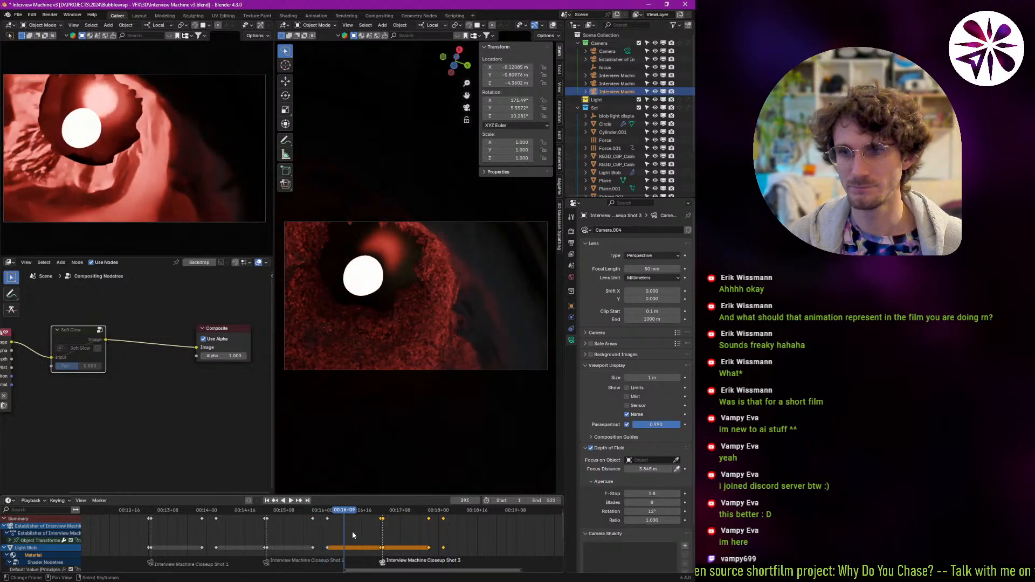
left_click(447, 543)
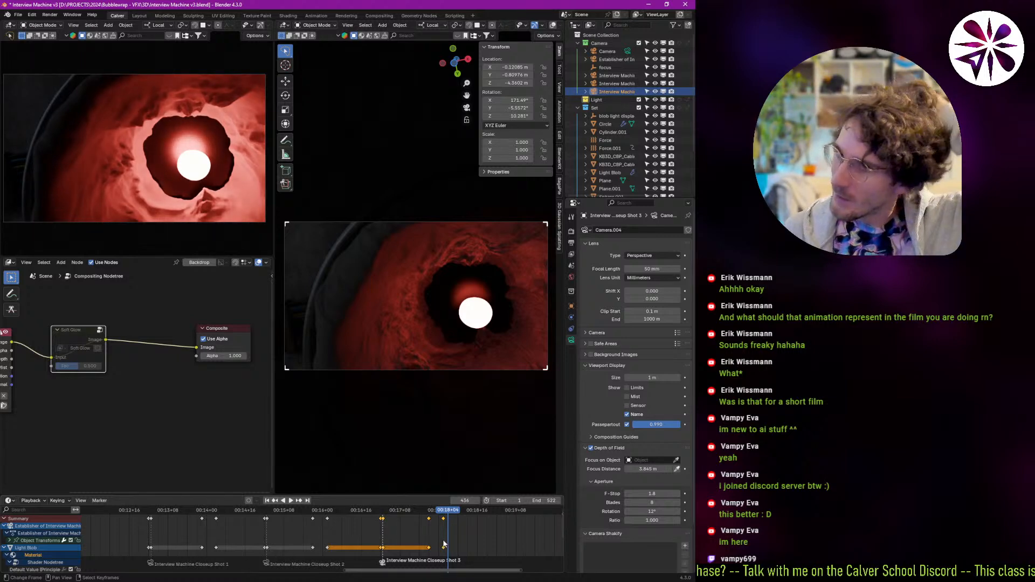
middle_click_drag(459, 545, 399, 541, "ctrl")
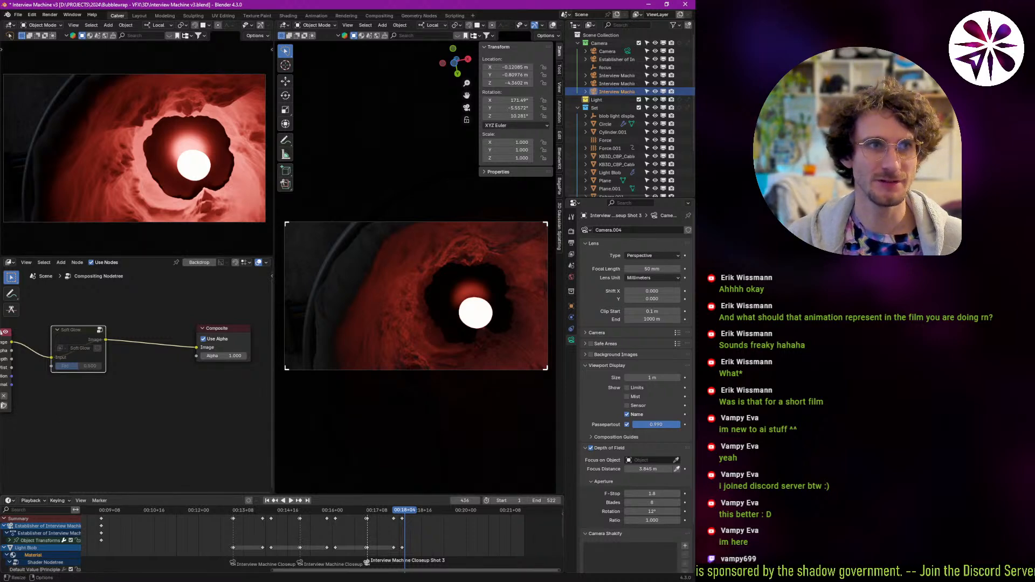
key("space")
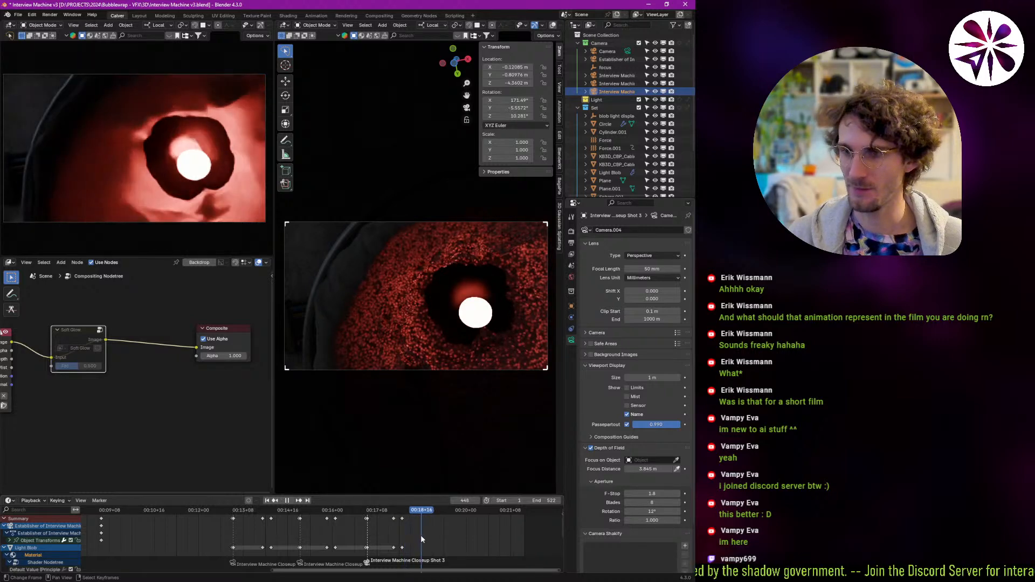
Duplicate the Closeup Shot 3 camera in place and bind the copy to a new marker at frame 457, 48 frames after the previous shot.
left_click(373, 551)
key("Down")
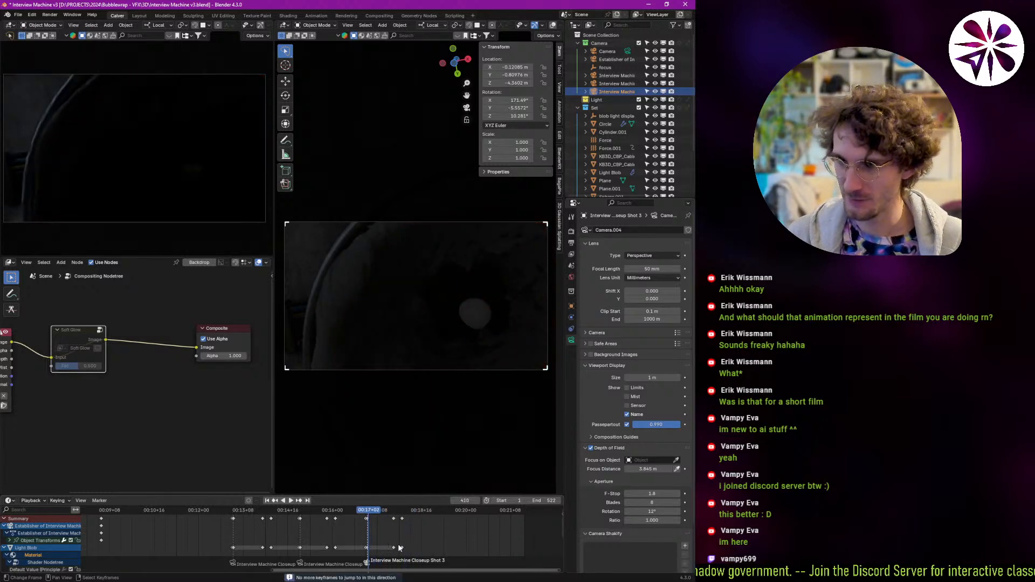
key("Left")
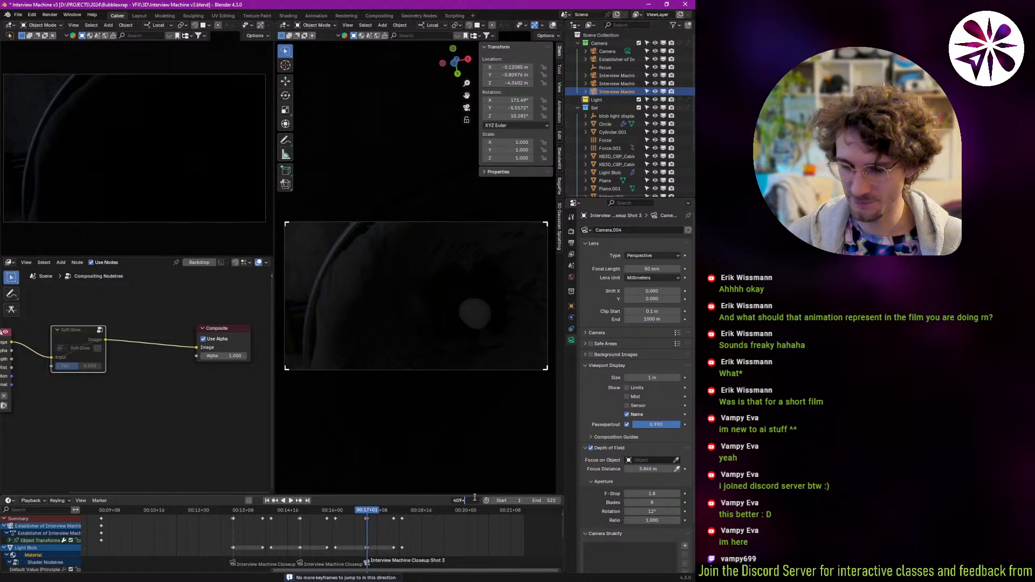
key("Return")
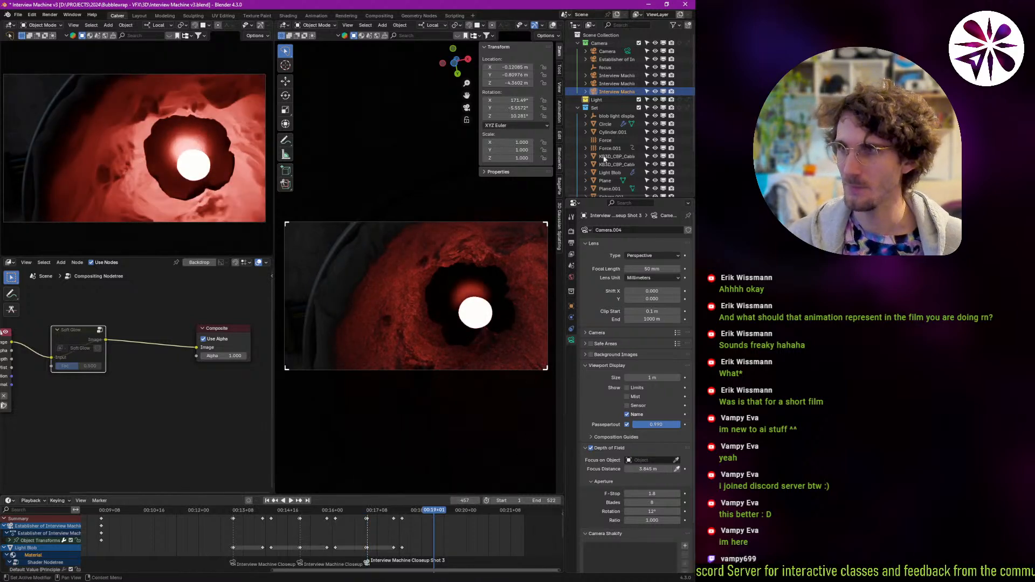
key("shift+d")
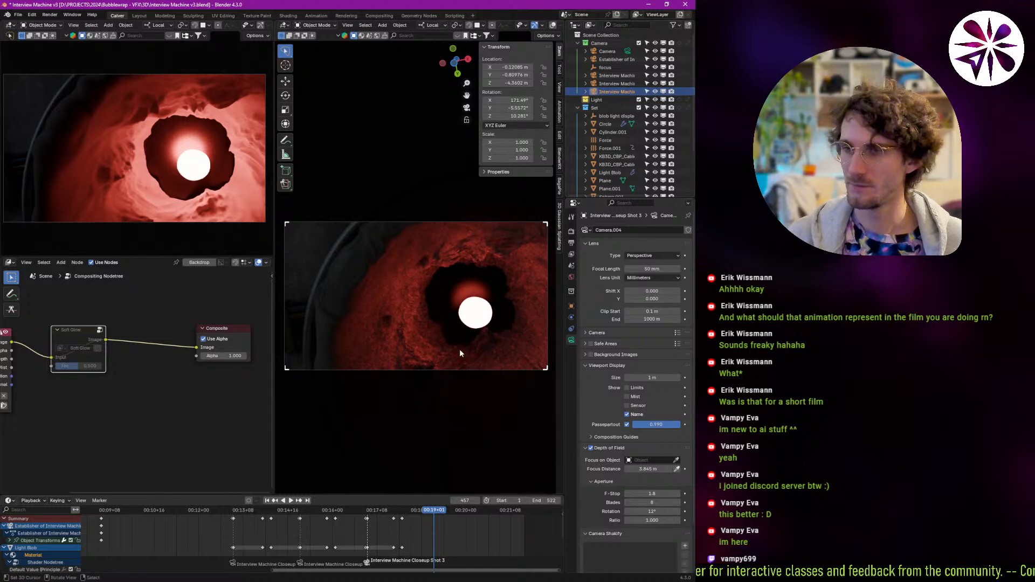
right_click(468, 332)
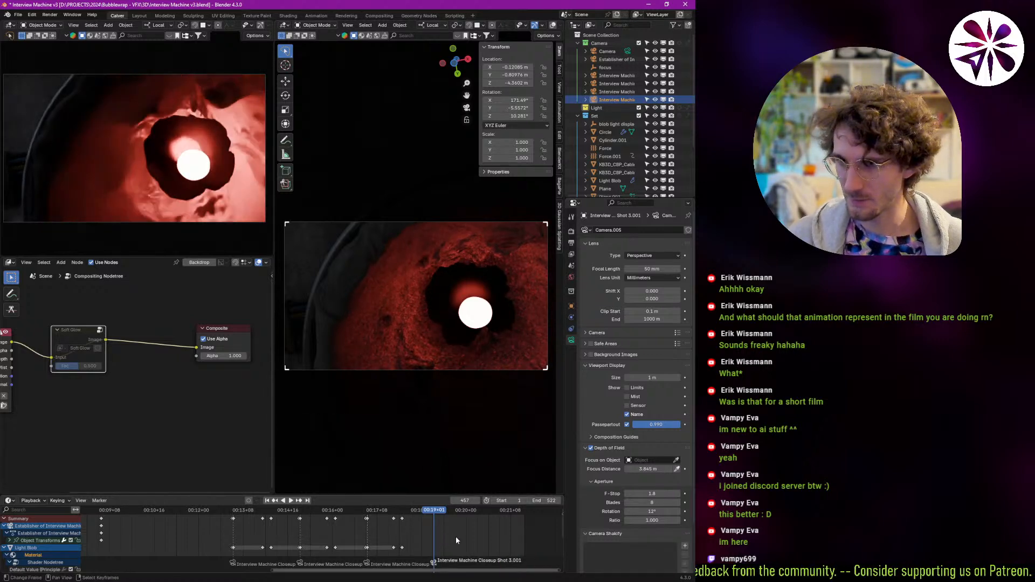
Rename the duplicated camera to Interview Machine Pulsating 1.
key("F2")
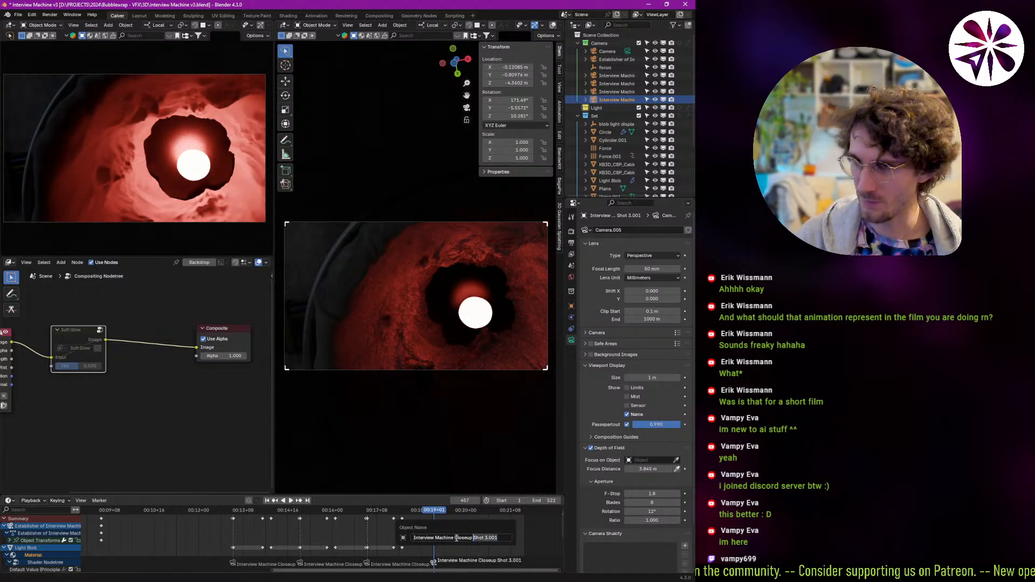
type("Pulsating")
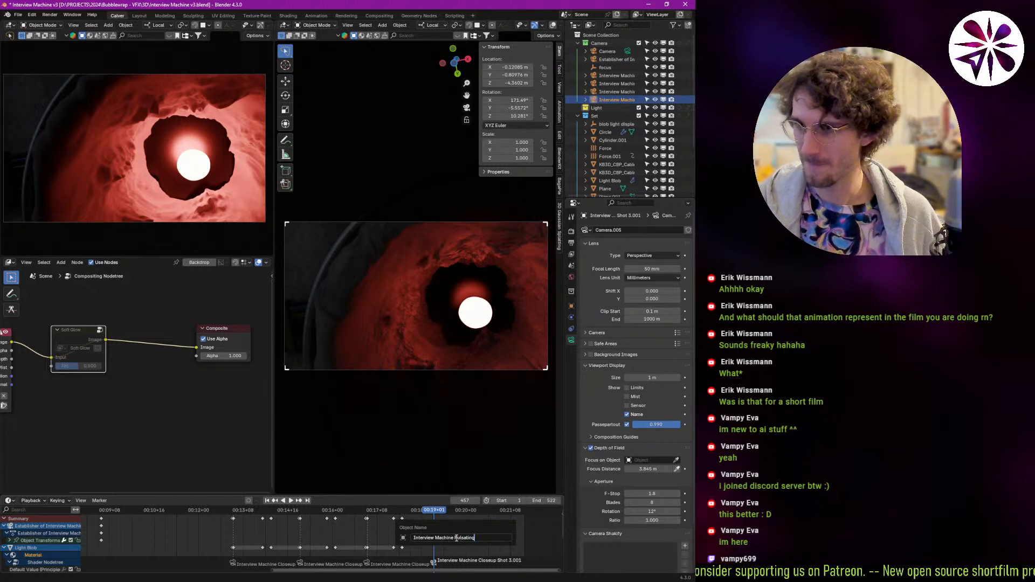
key("Return")
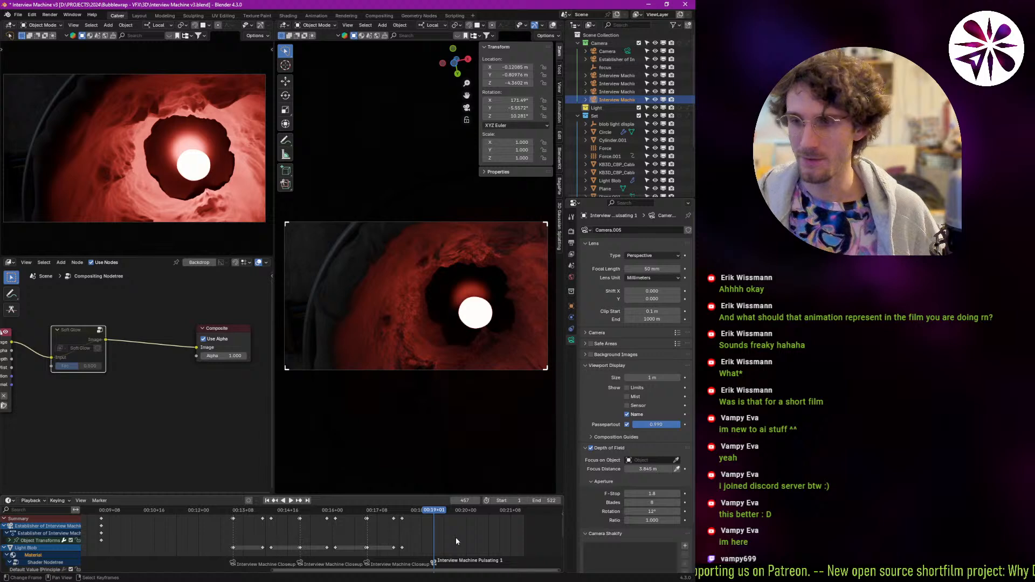
Fly the new camera to about (-0.14, -0.68, -3.6) m with about -44.5° Z rotation, centring the glowing blob and its dark opening.
key("shift+grave")
key("s")
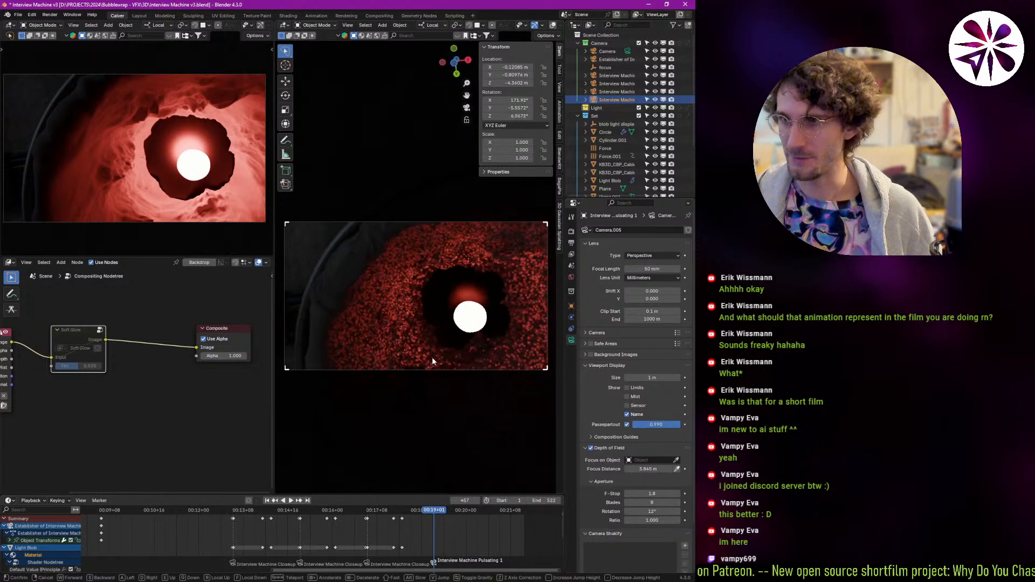
key("d")
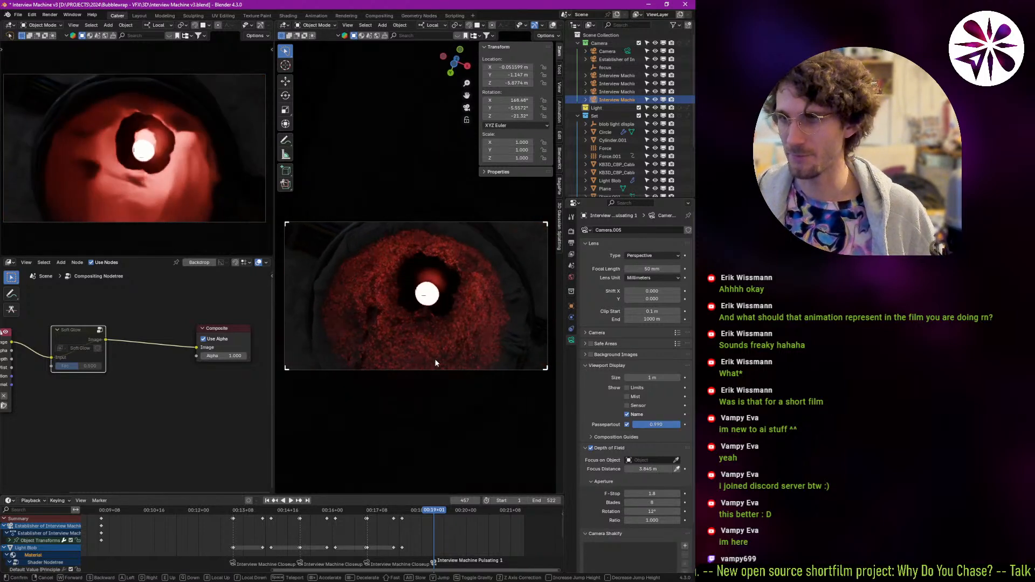
key("w")
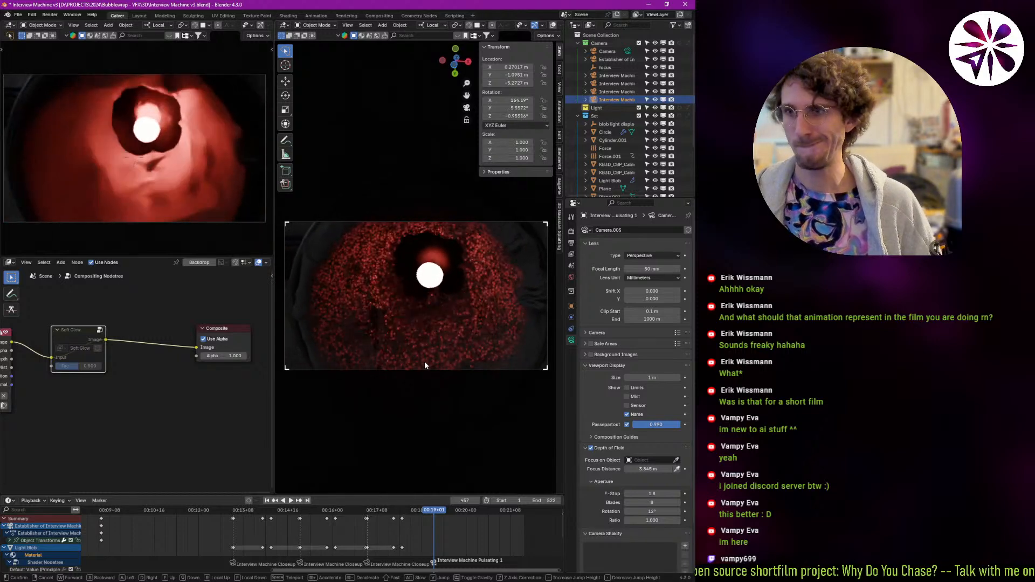
key("w")
key("w")
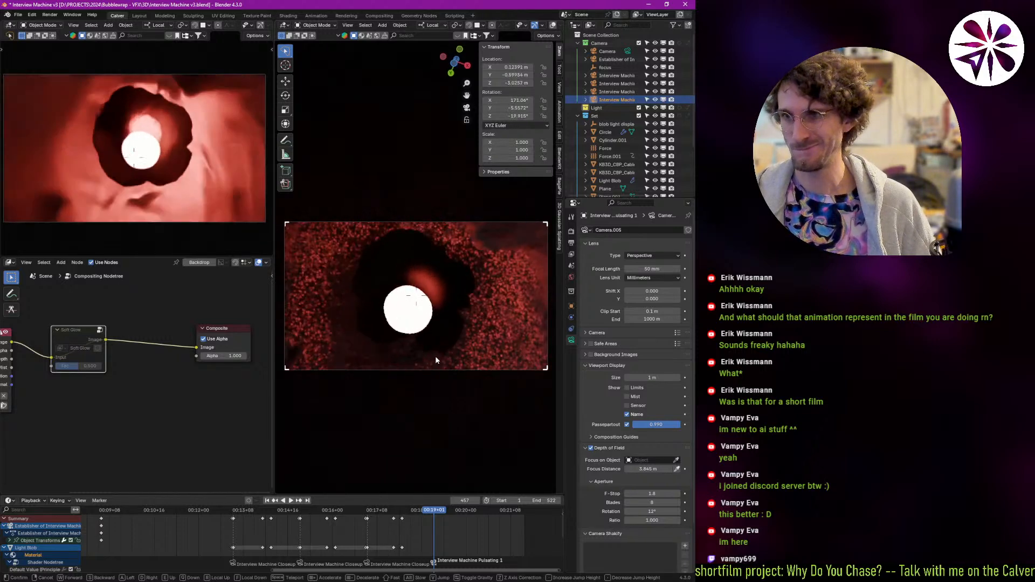
left_click(458, 353)
key("w")
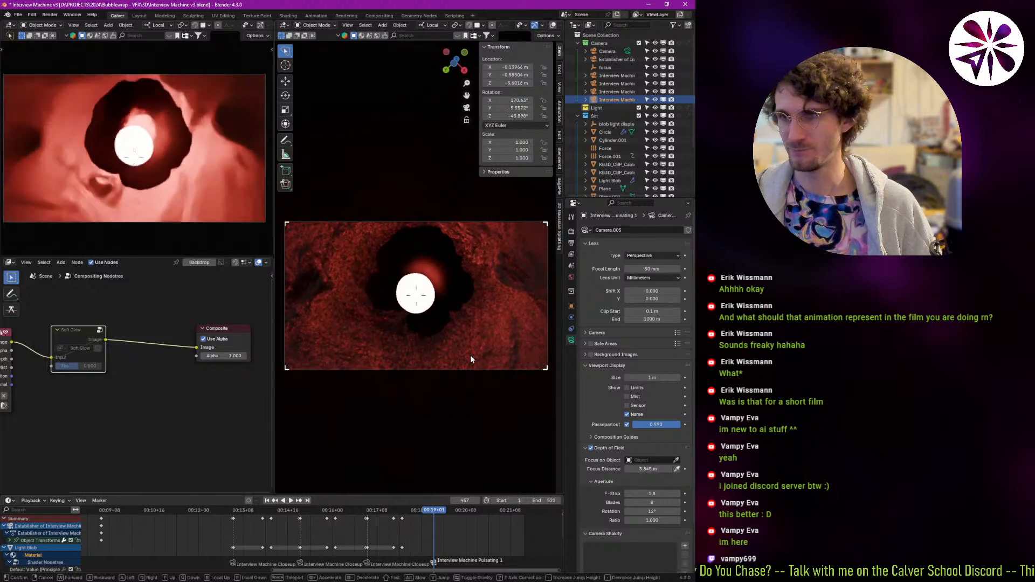
left_click(473, 353)
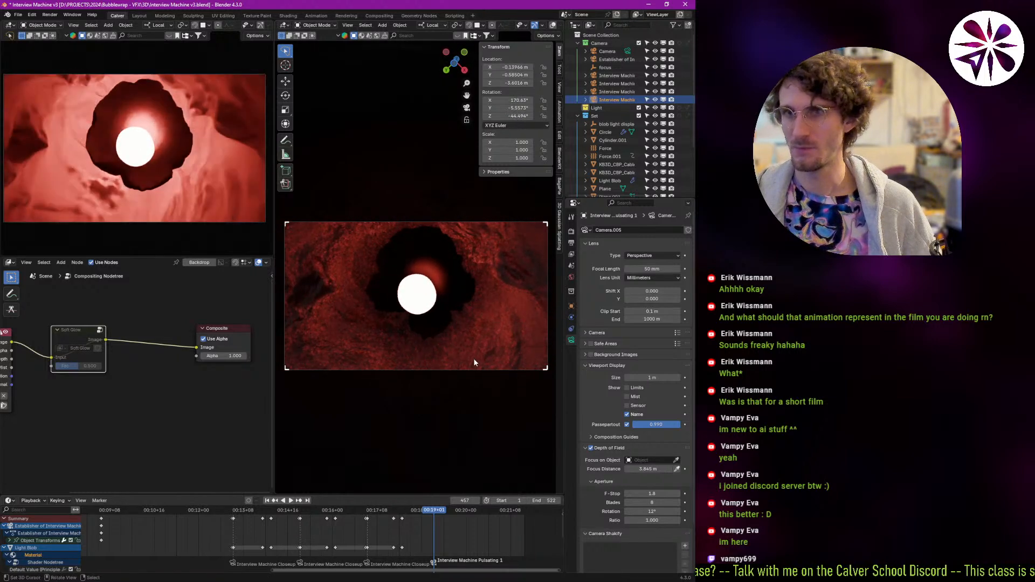
key("r")
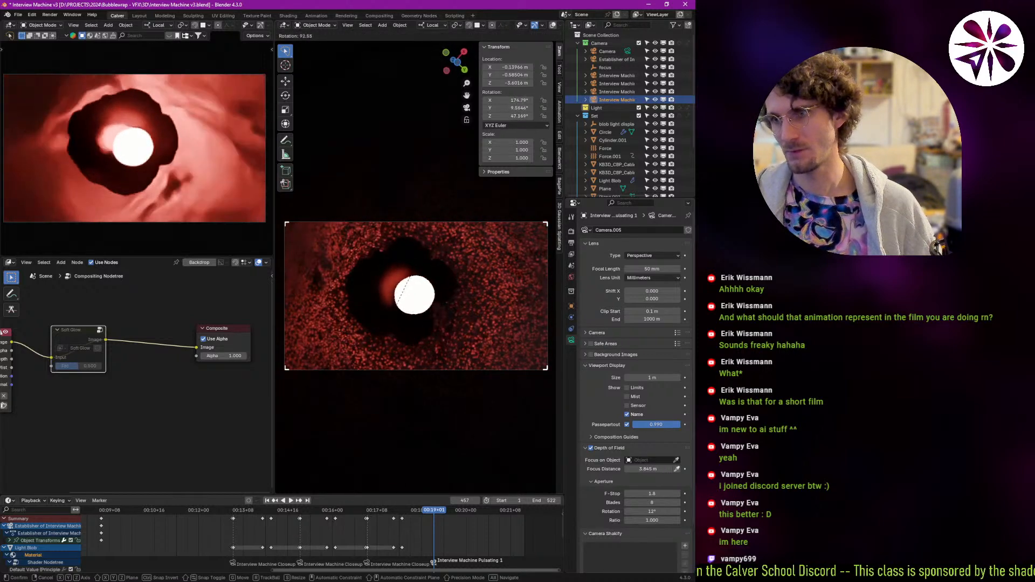
left_click(392, 384)
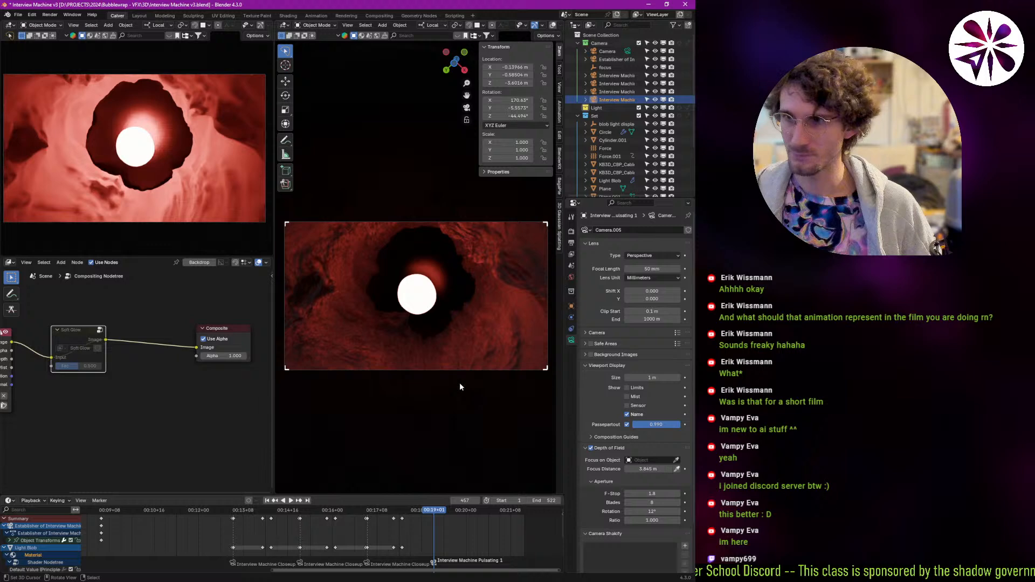
Keyframe the Pulsating 1 camera's location, rotation and scale at frame 457 and play the start of the shot.
key("i")
key("space")
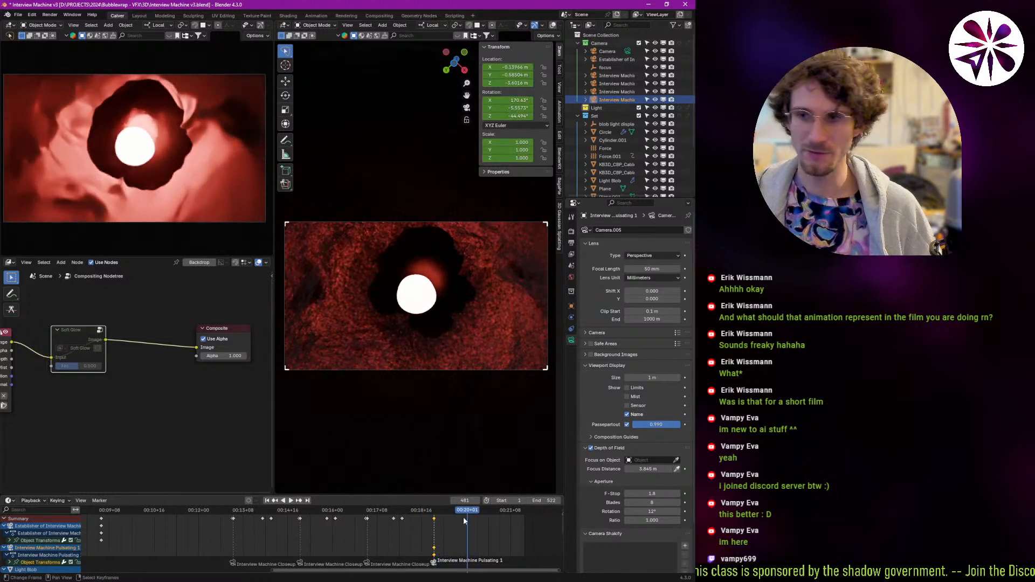
key("space")
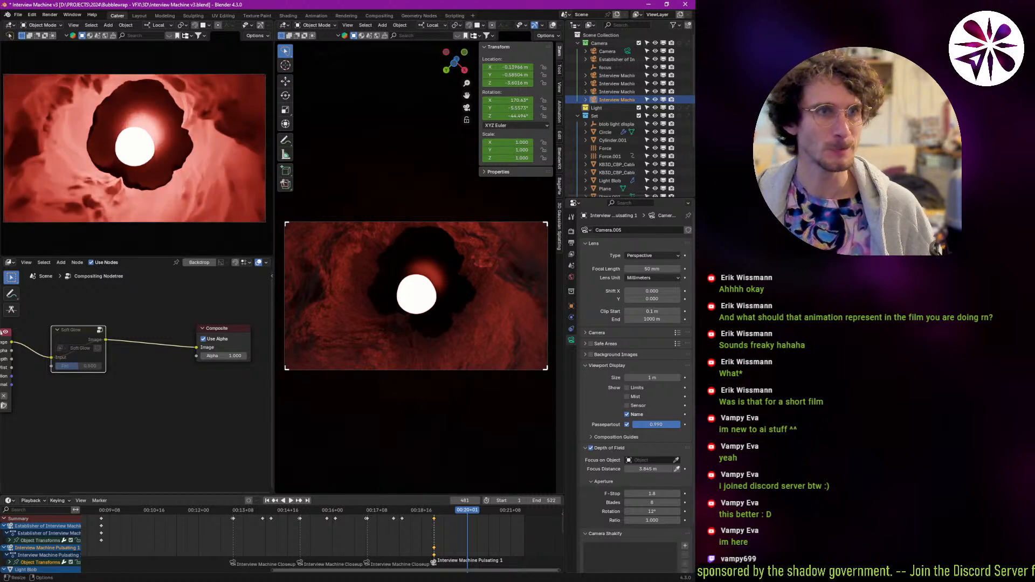
Switch to DaVinci Resolve, fit the whole edit timeline in view, play from around 00:19:17 for reference, and return to Blender.
key("alt+Tab")
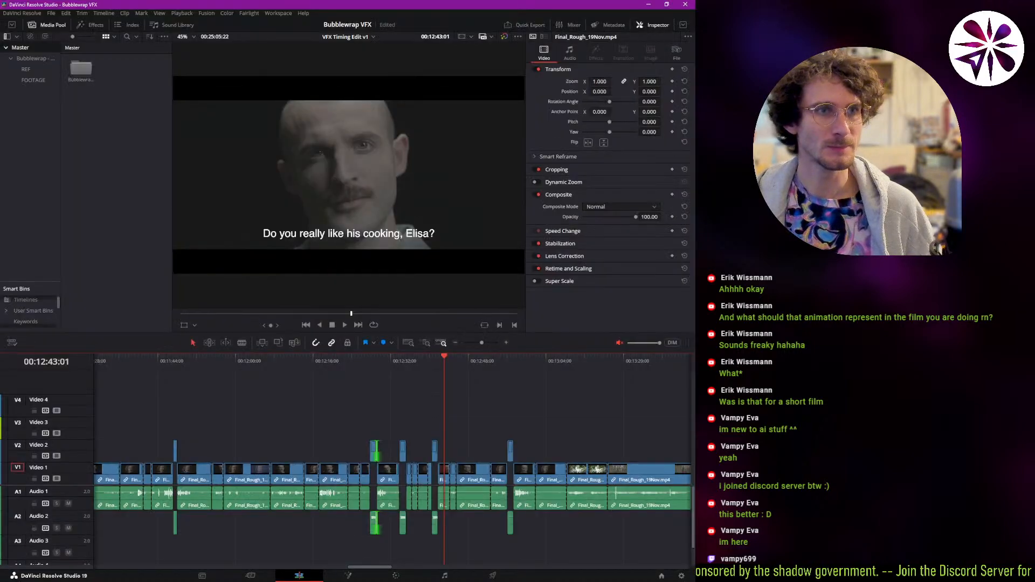
left_click(408, 343)
left_click_drag(378, 366, 525, 412)
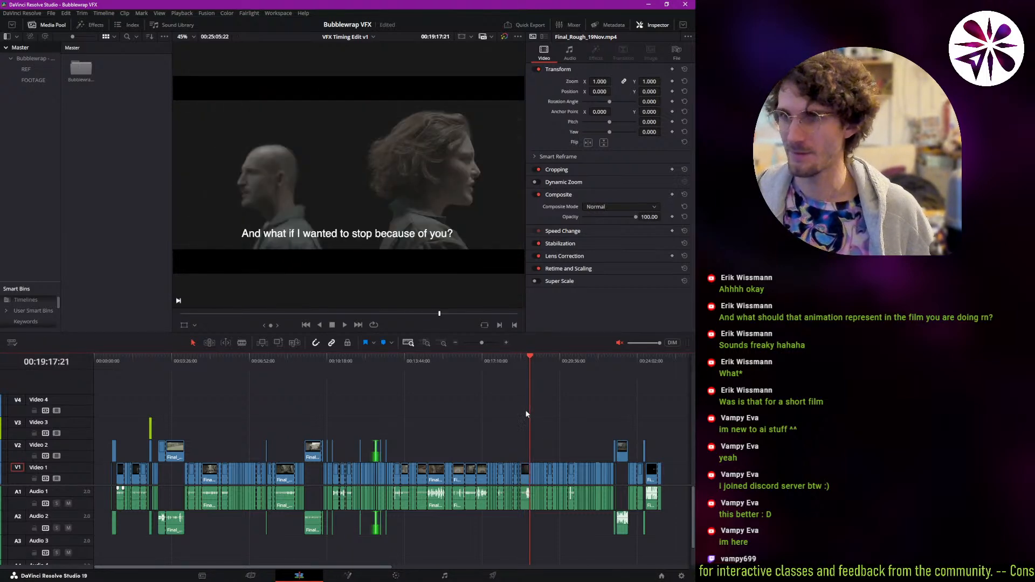
key("space")
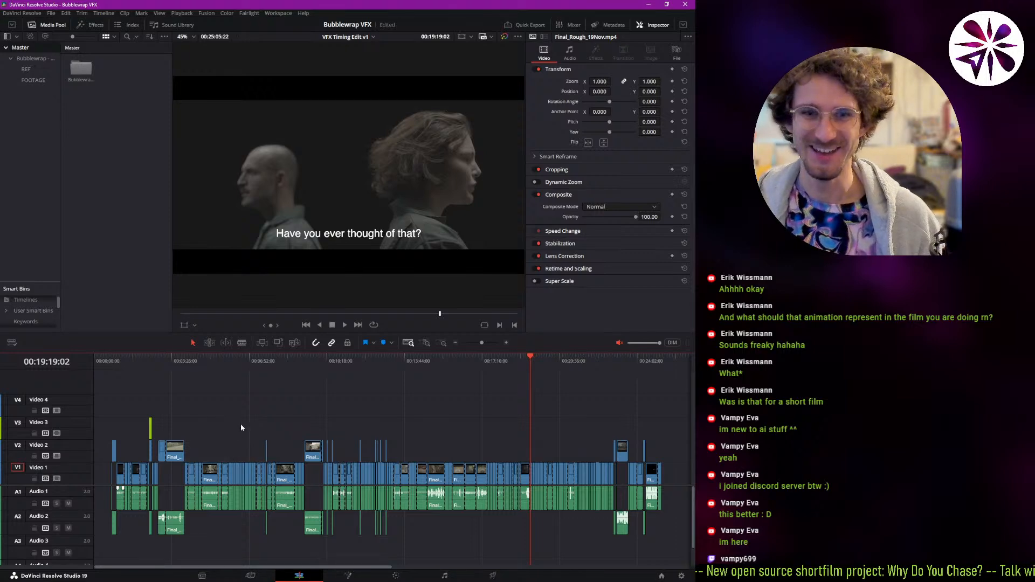
left_click(648, 4)
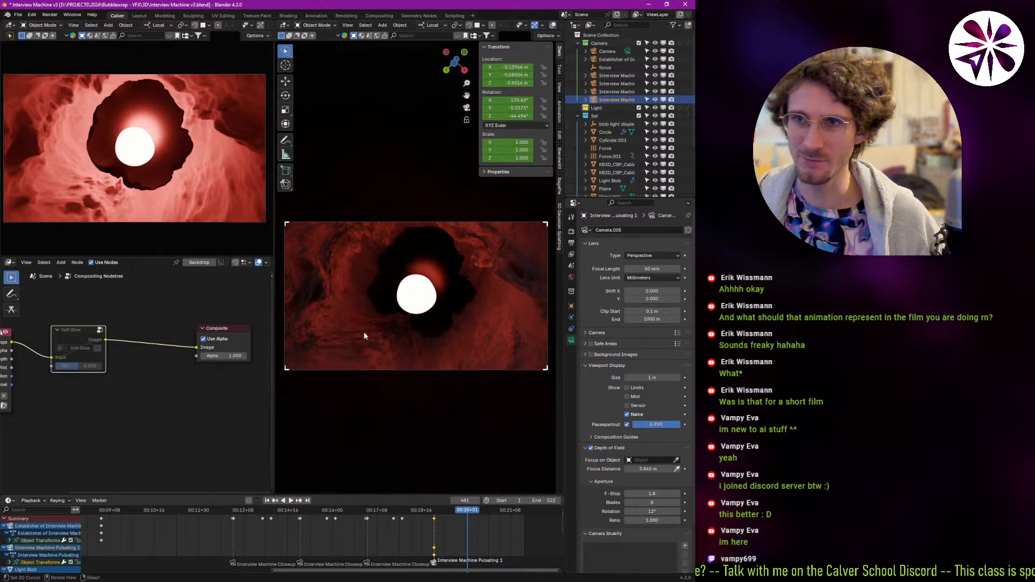
Advance 96 frames from the Pulsating 1 marker to frame 553 and set the scene's end frame to 553.
key("Down")
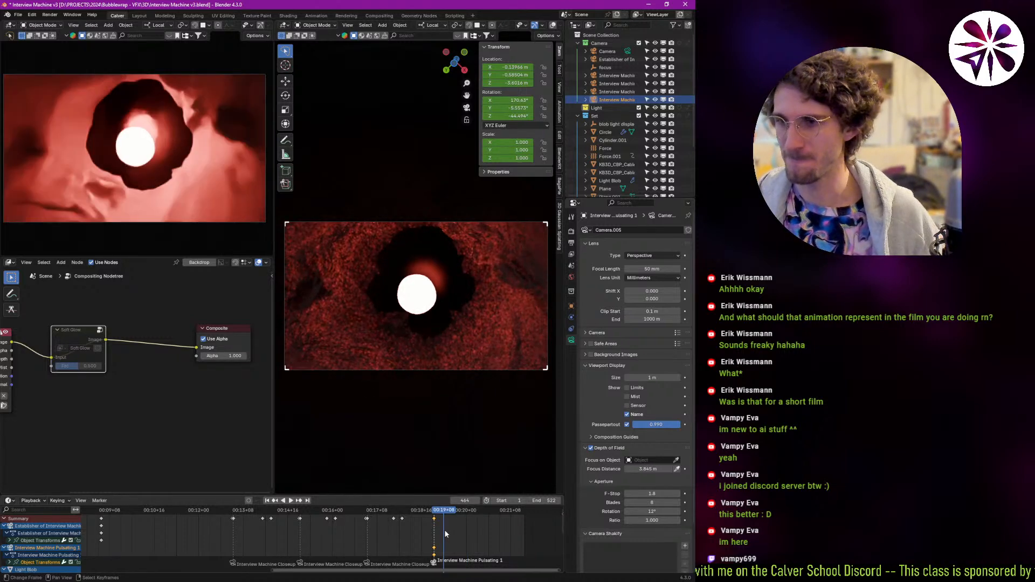
left_click(466, 501)
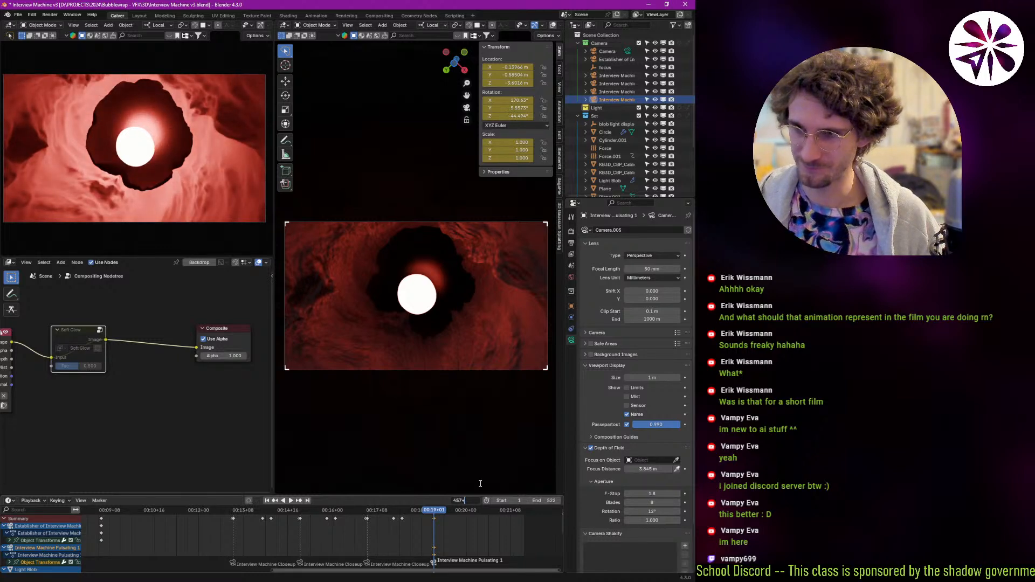
type("+96")
key("Return")
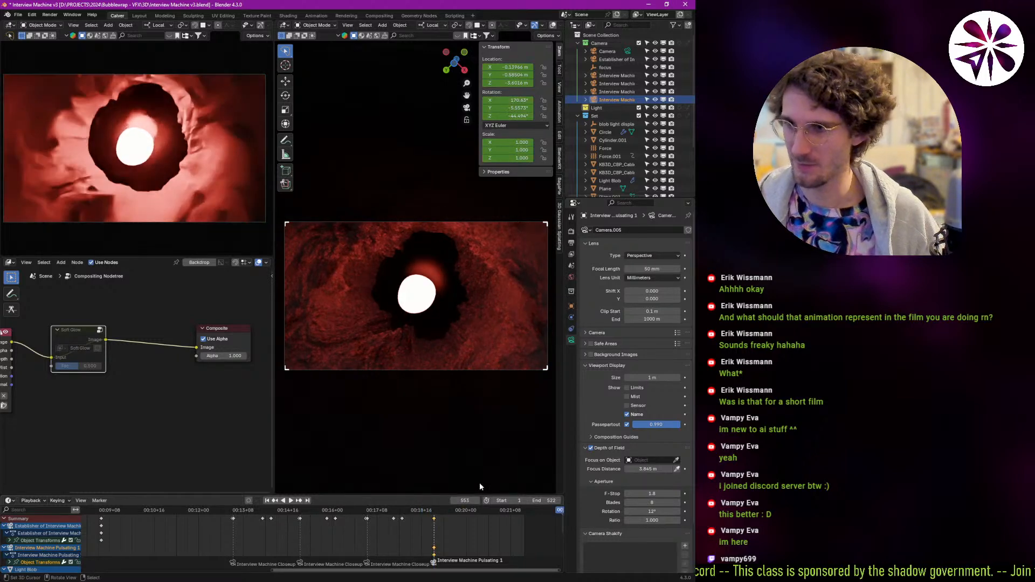
middle_click_drag(497, 540, 438, 538)
key("ctrl+c")
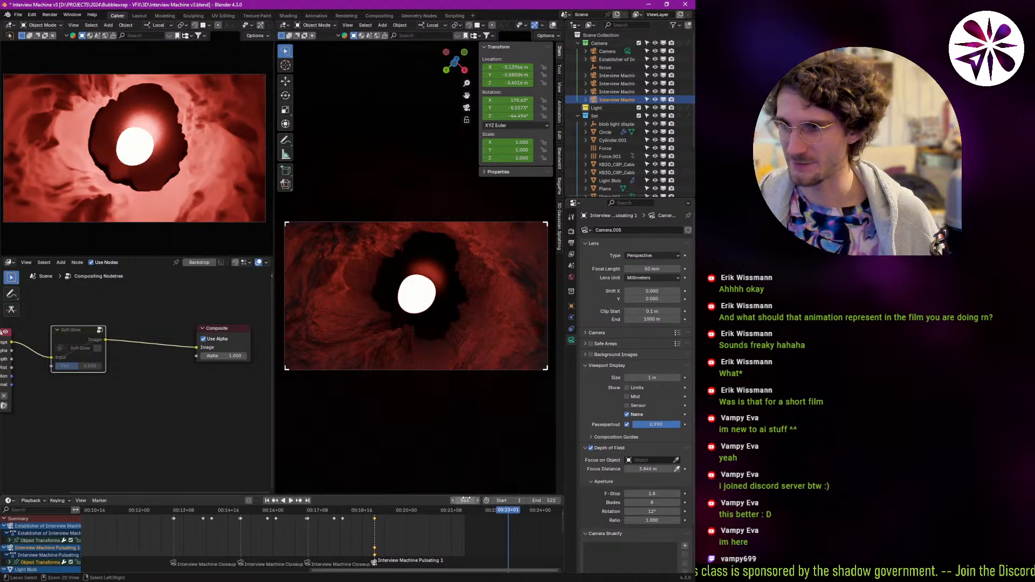
key("ctrl+v")
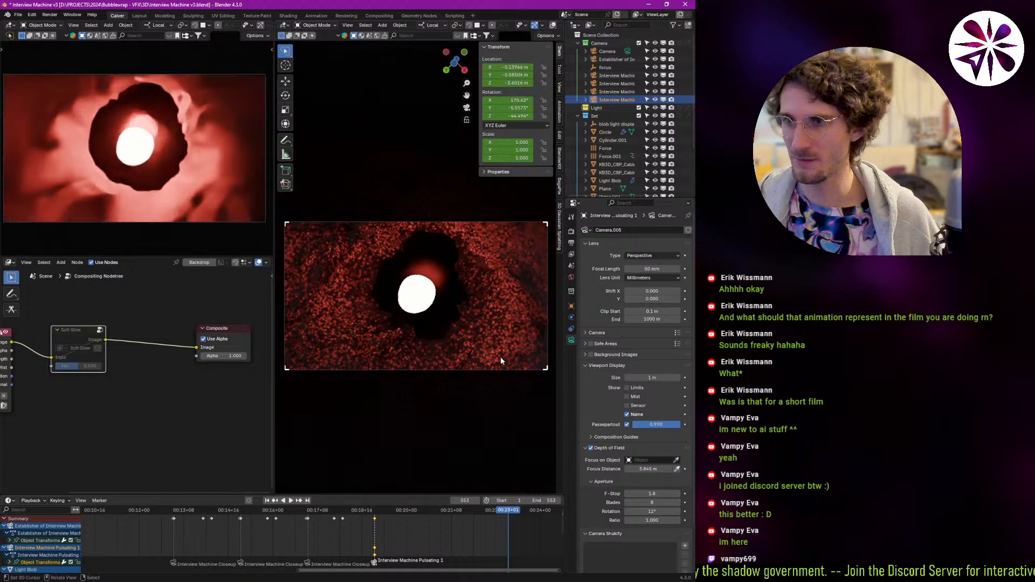
At frame 553, move the Pulsating 1 camera about 0.23 m inward along its local Z, roll it about 46° and keyframe it.
key("g")
key("z")
key("z")
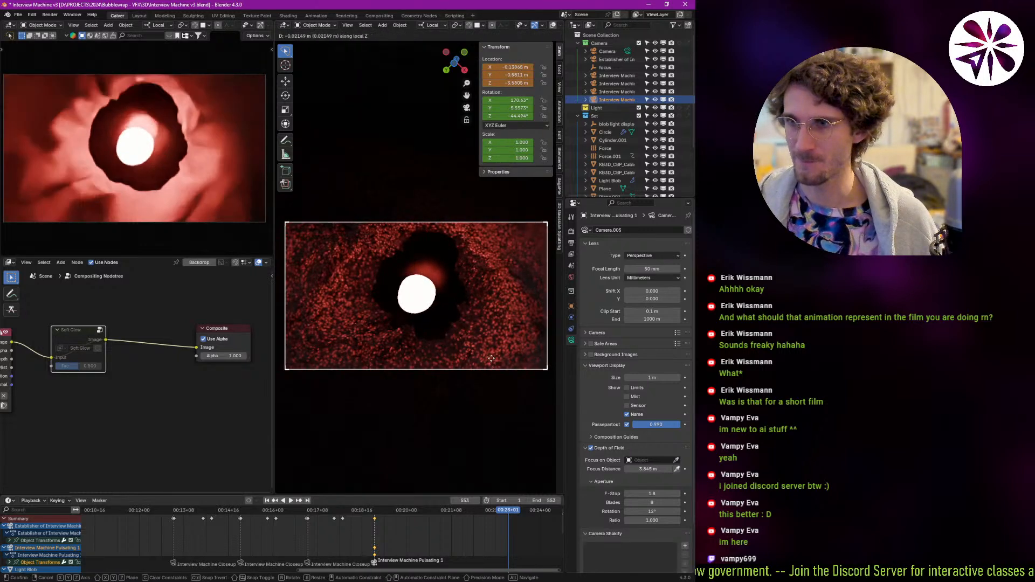
left_click(494, 338)
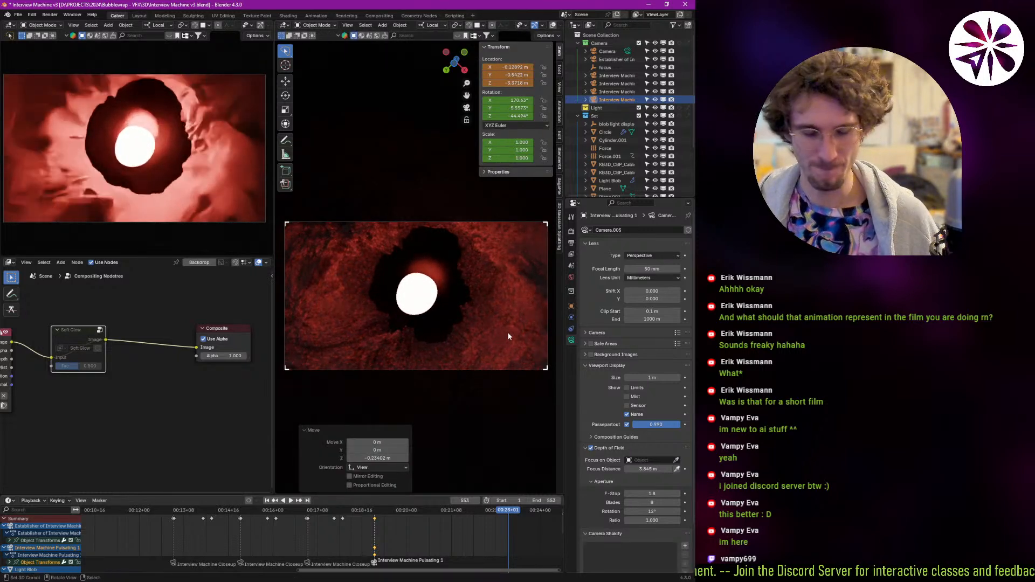
key("r")
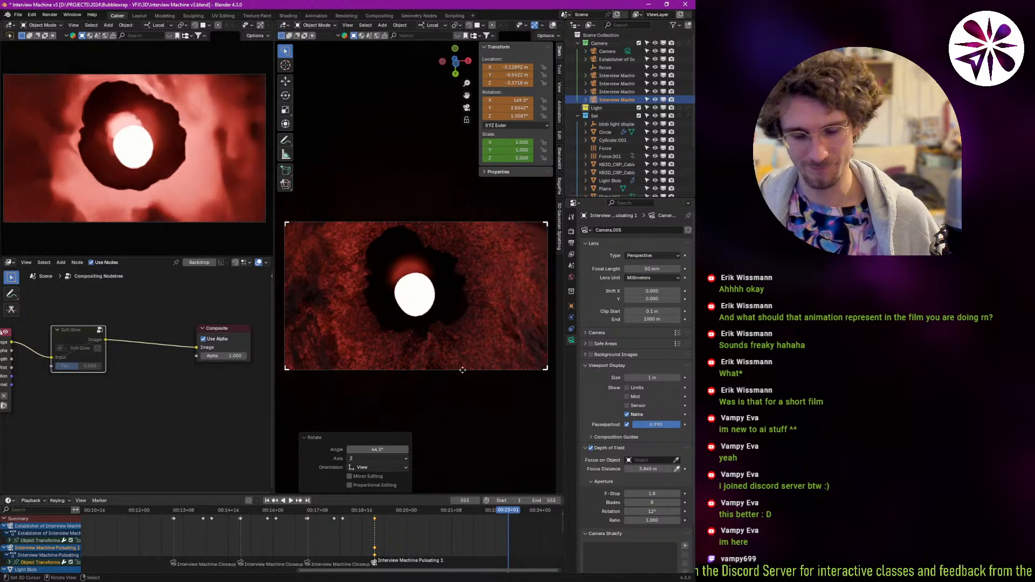
left_click(466, 374)
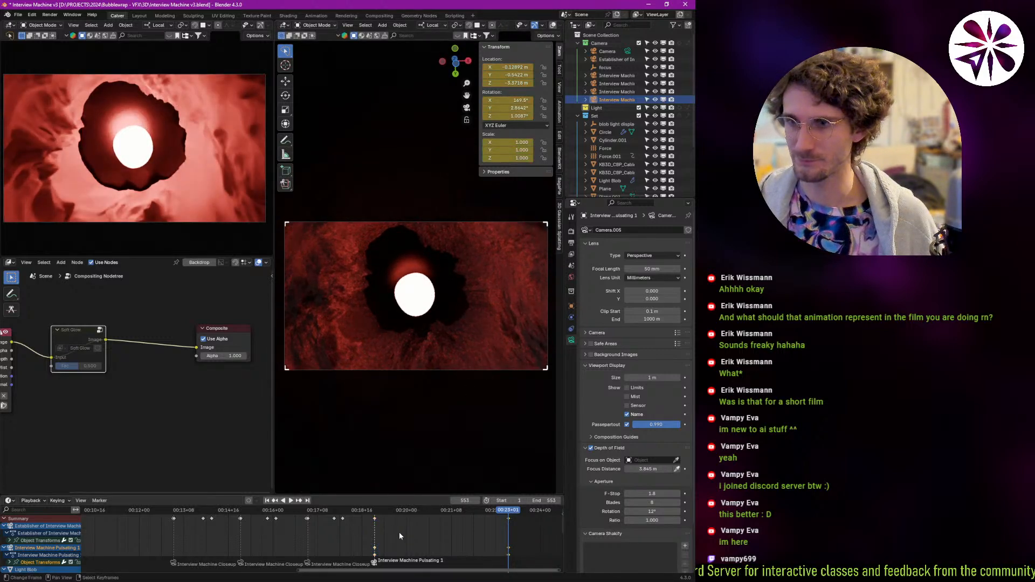
Bring up the graph editor below the render preview and set the selected Pulsating 1 camera keyframes to linear interpolation.
left_click_drag(379, 526, 412, 529)
key("c")
left_click(375, 546)
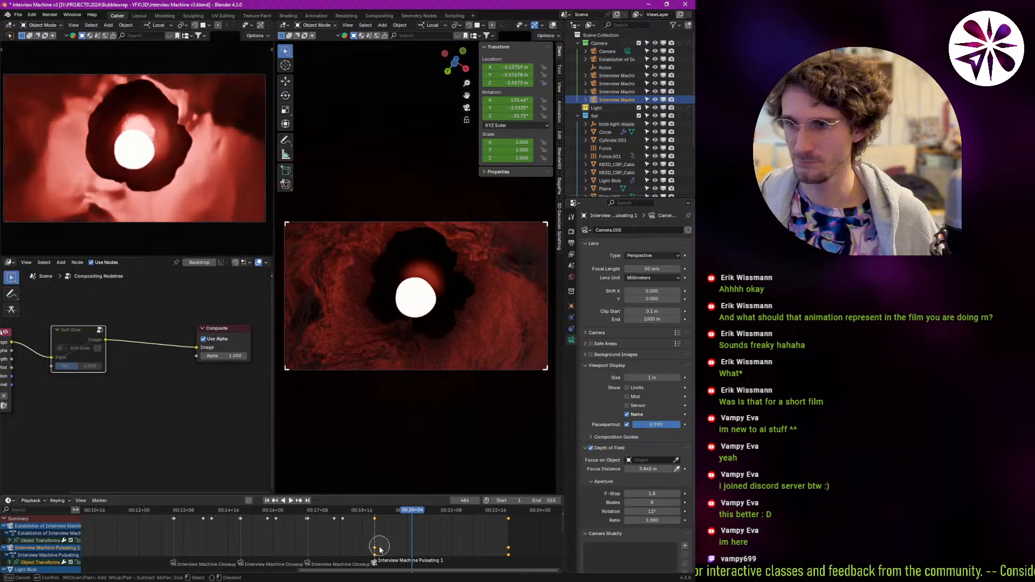
right_click(379, 544)
middle_click_drag(398, 537, 392, 536)
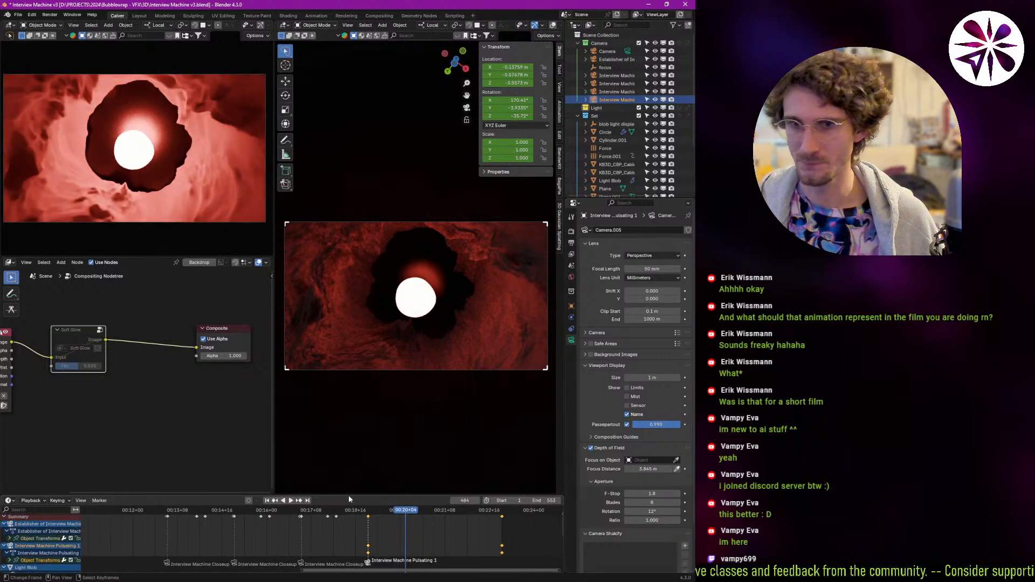
key("shift+F6")
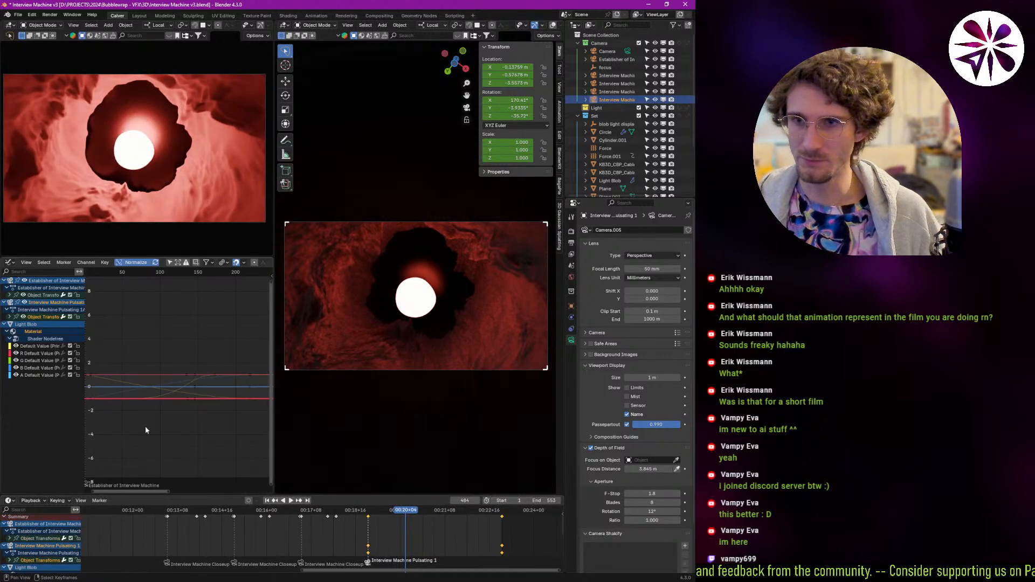
key("t")
Play the Pulsating 1 shot from its marker to review the camera's push-in and roll.
left_click(360, 531)
key("space")
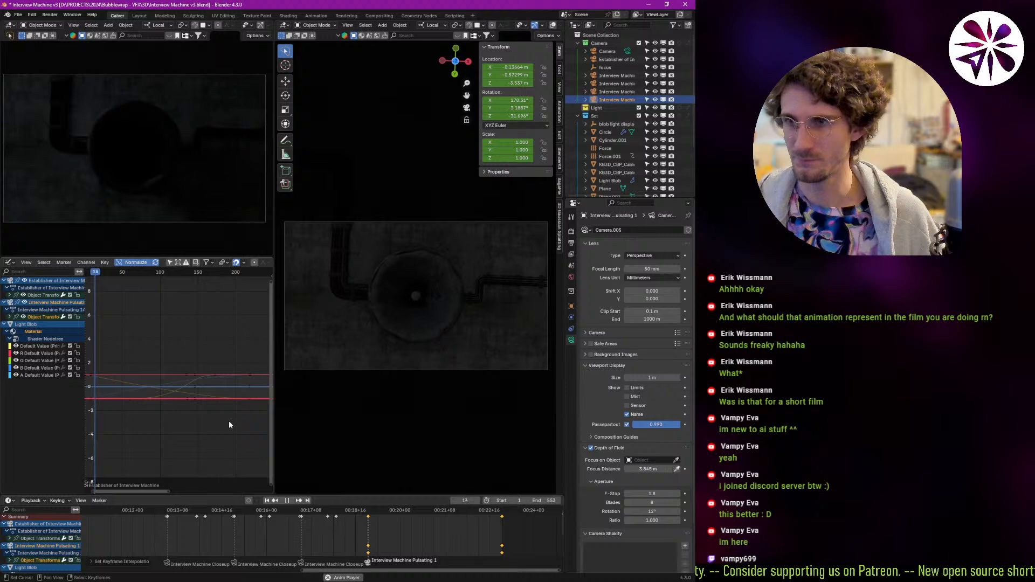
left_click(371, 532)
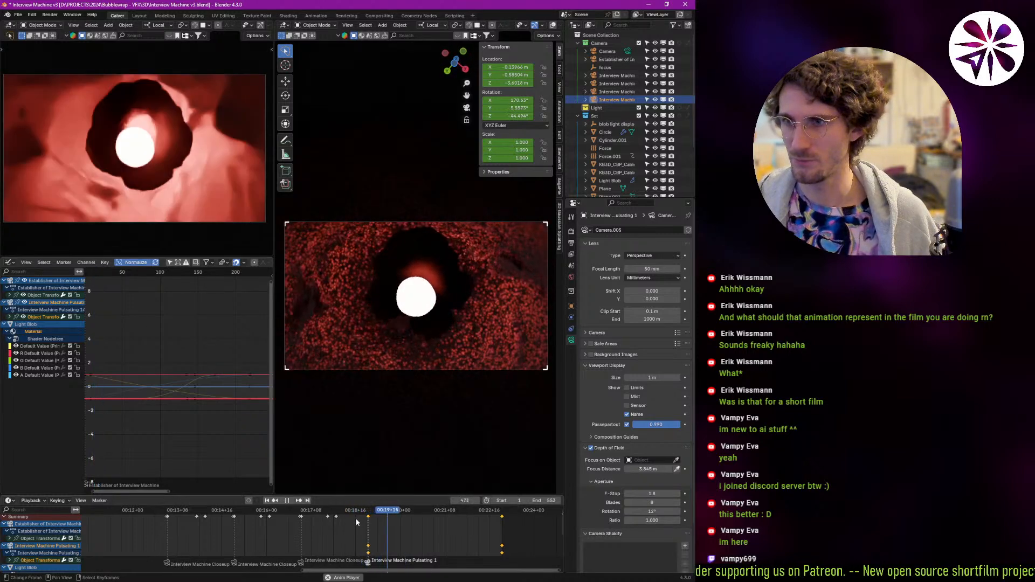
key("space")
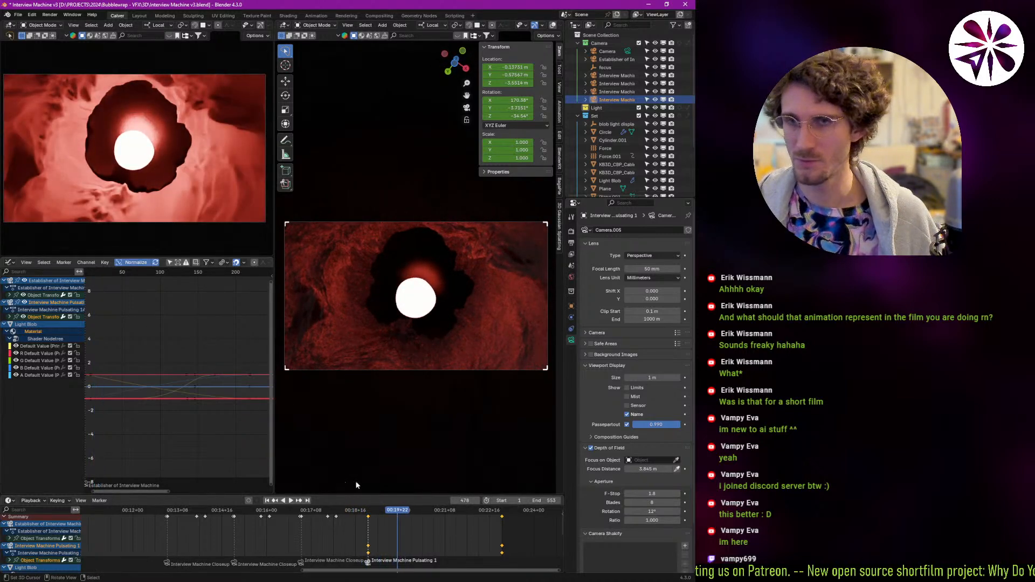
key("space")
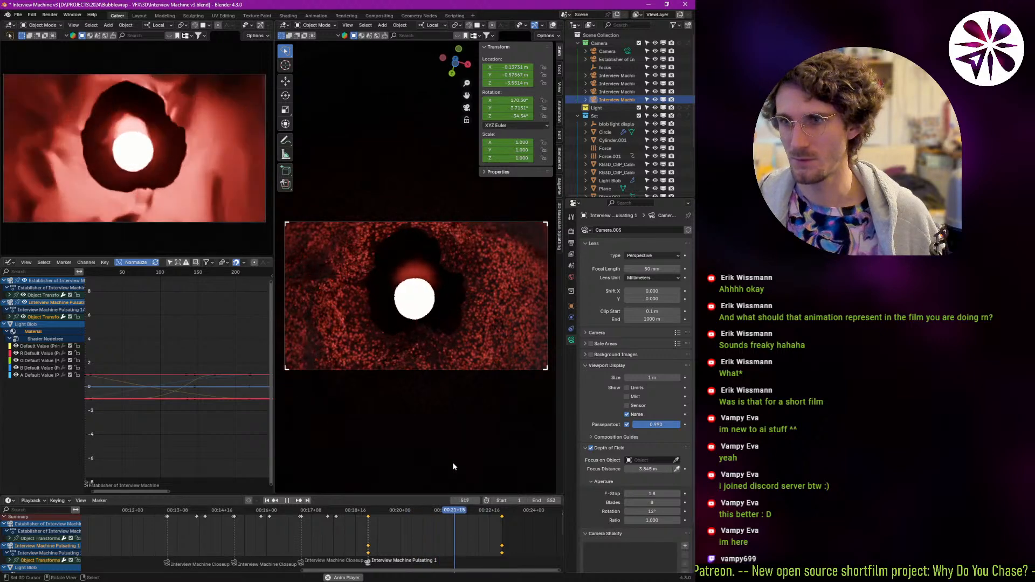
key("space")
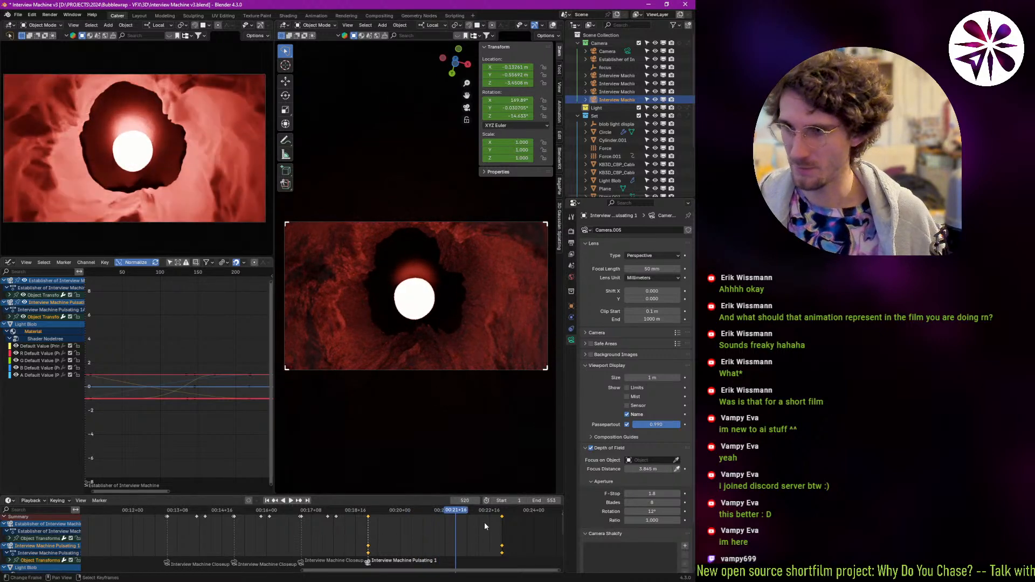
Return to the end keyframe at frame 553, roll the camera to about -15.5° Z rotation and keyframe it again.
left_click(502, 519)
middle_click_drag(466, 527, 461, 493)
left_click(471, 526)
key("Up")
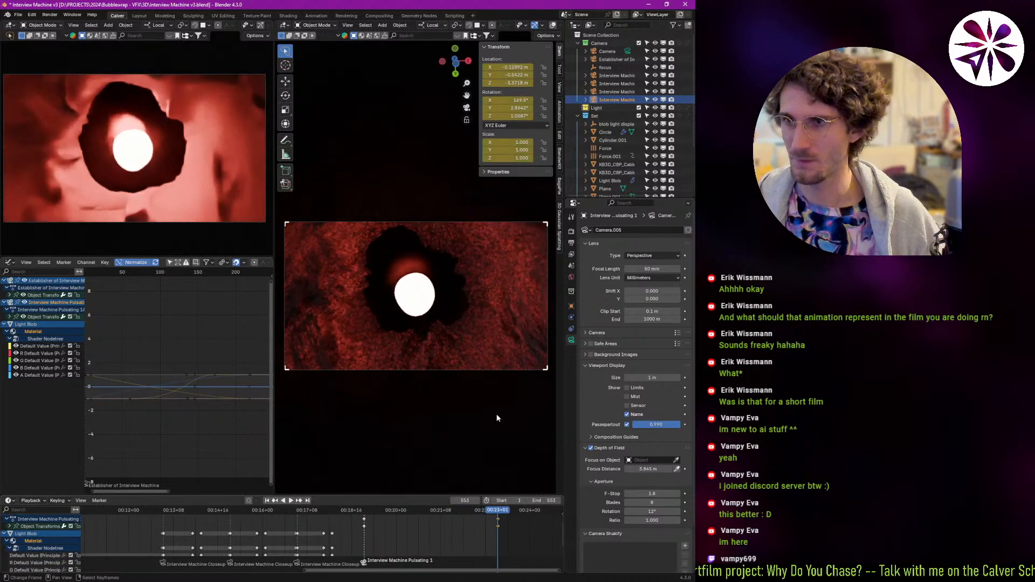
key("r")
left_click(478, 431)
key("i")
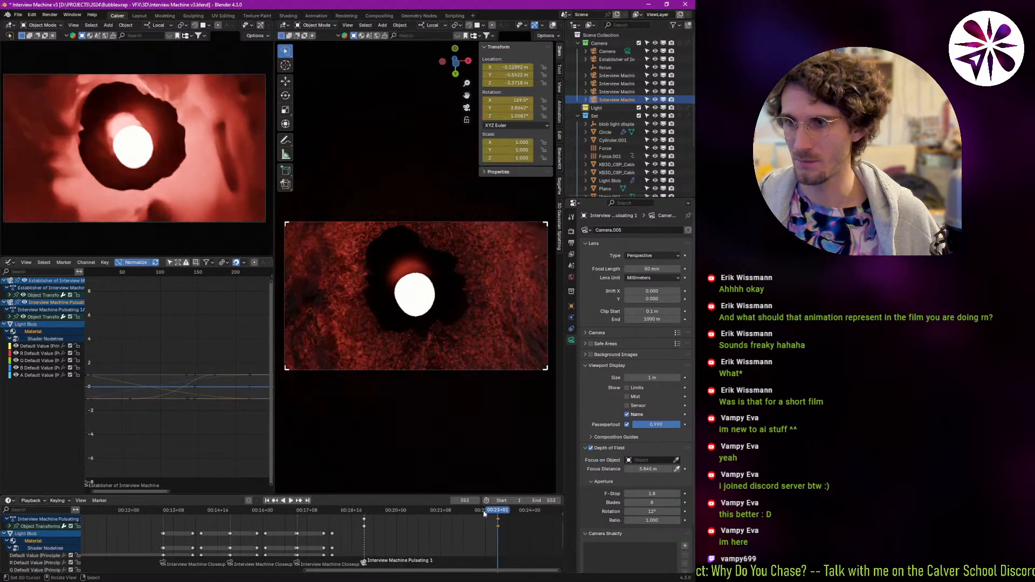
left_click_drag(451, 526, 471, 520)
key("Up")
key("r")
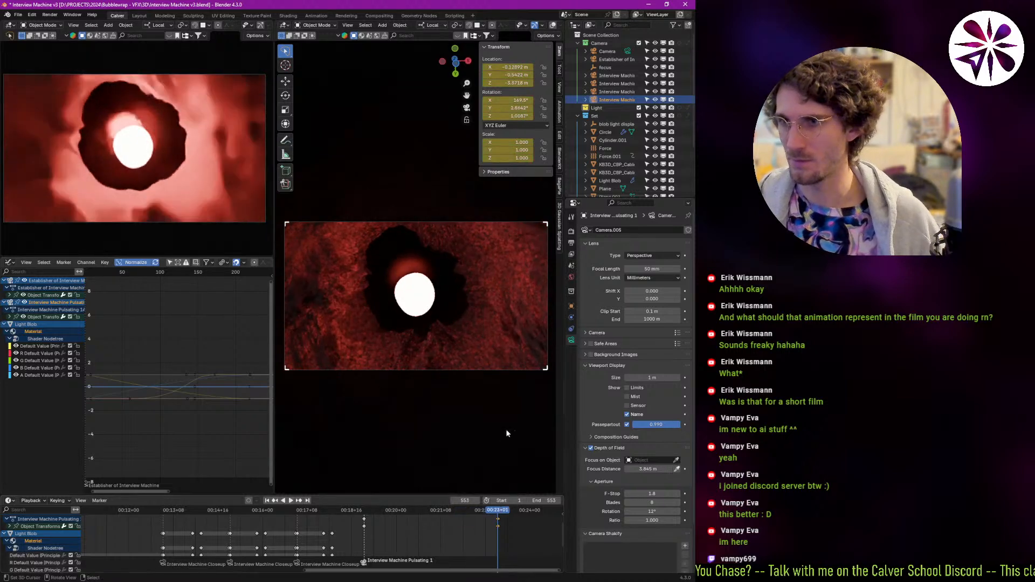
left_click(513, 375)
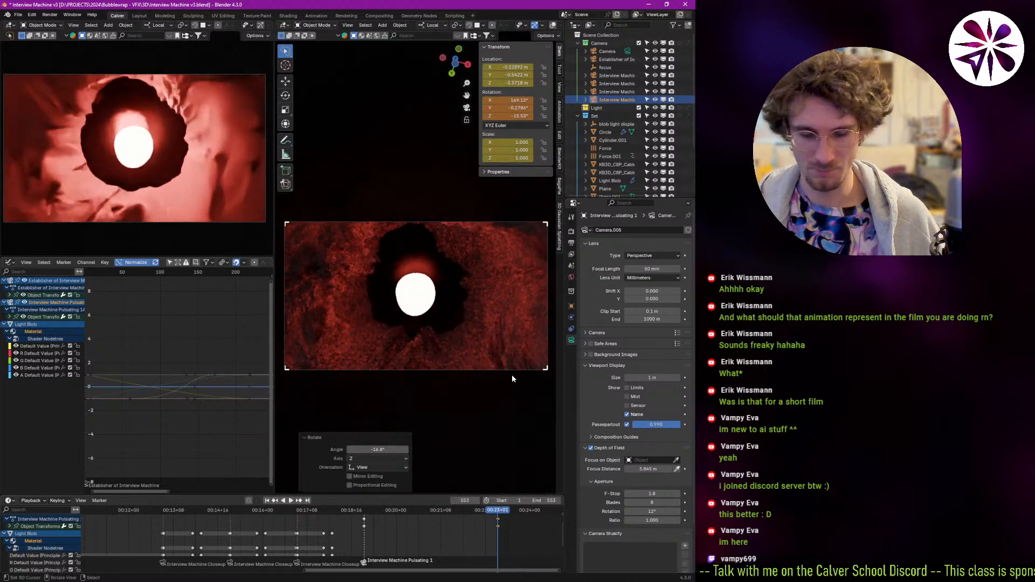
key("i")
Play the opening of the Pulsating 1 shot to check the reduced camera roll.
left_click_drag(476, 528, 366, 519)
key("space")
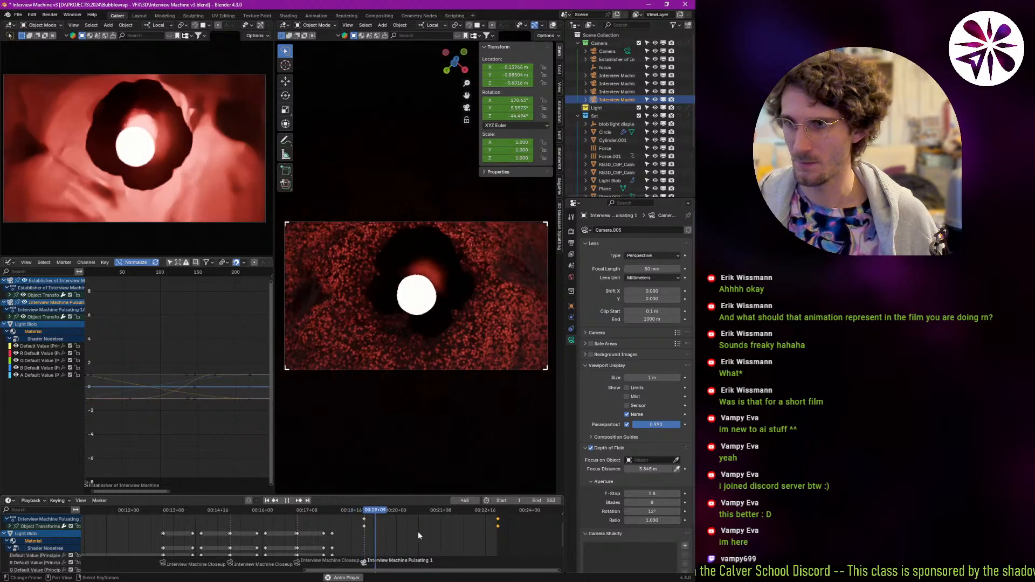
left_click(466, 533)
key("space")
At frame 553, roll the Pulsating 1 camera to about -28.4° Z rotation and replace its keyframe.
key("Up")
key("r")
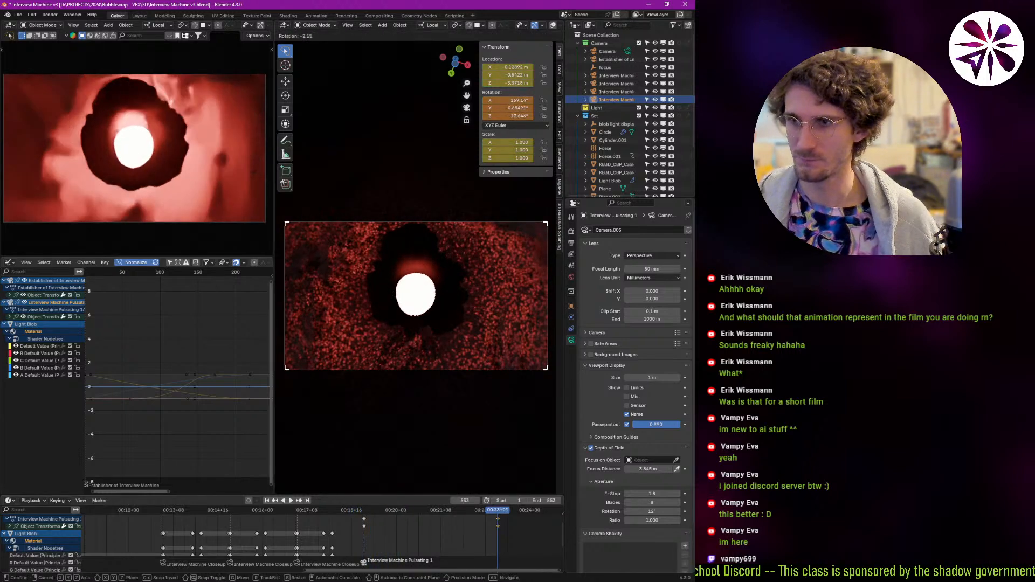
left_click(515, 391)
key("i")
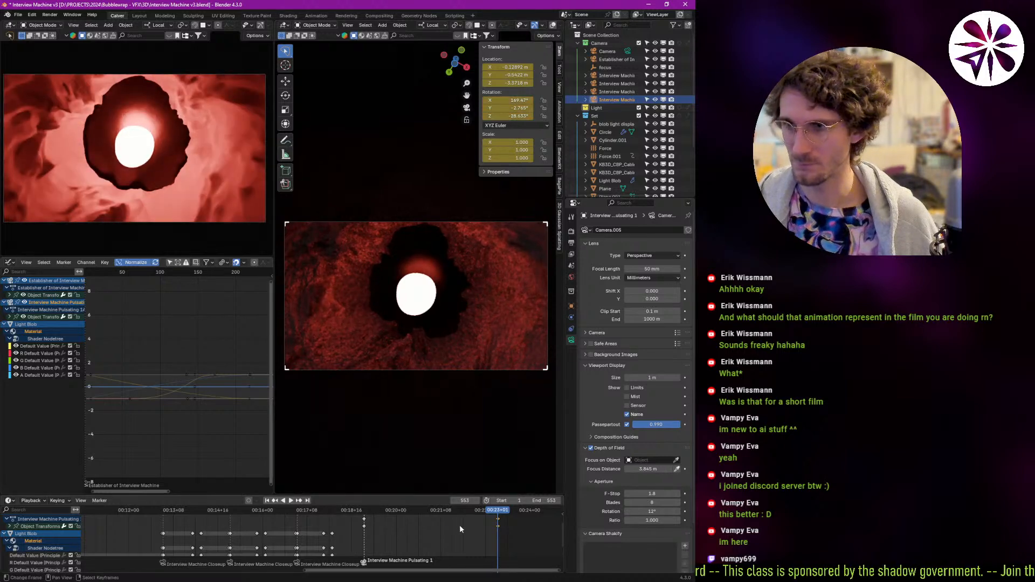
Play the Pulsating 1 shot again from just before its marker to judge the camera's motion and length.
left_click(431, 521)
key("space")
left_click(365, 530)
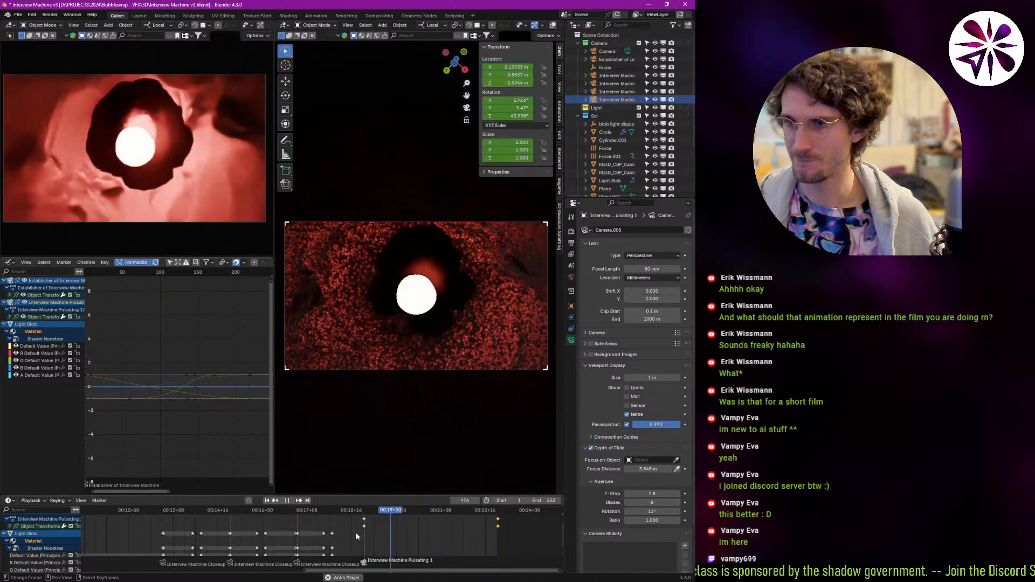
left_click(346, 532)
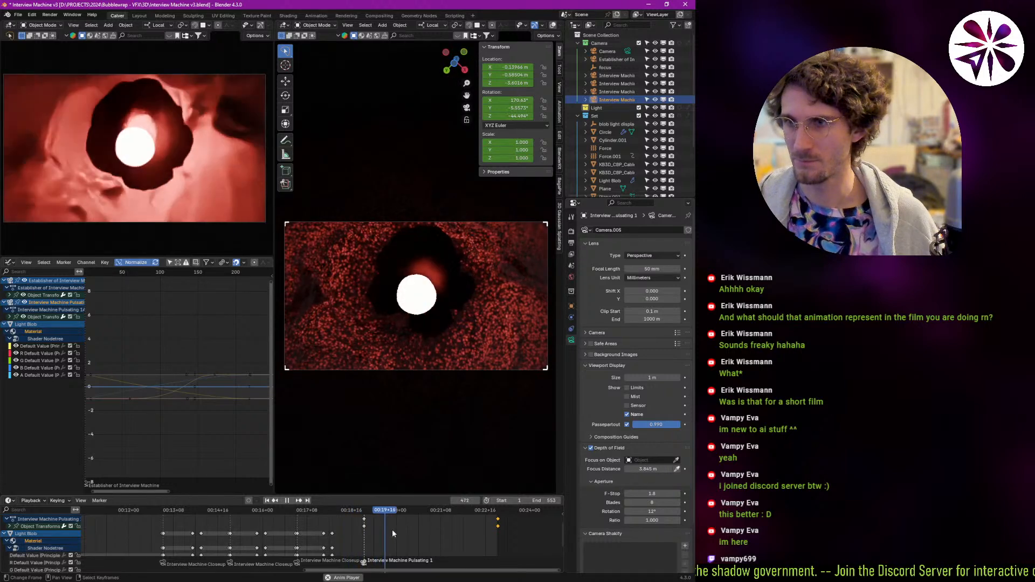
key("space")
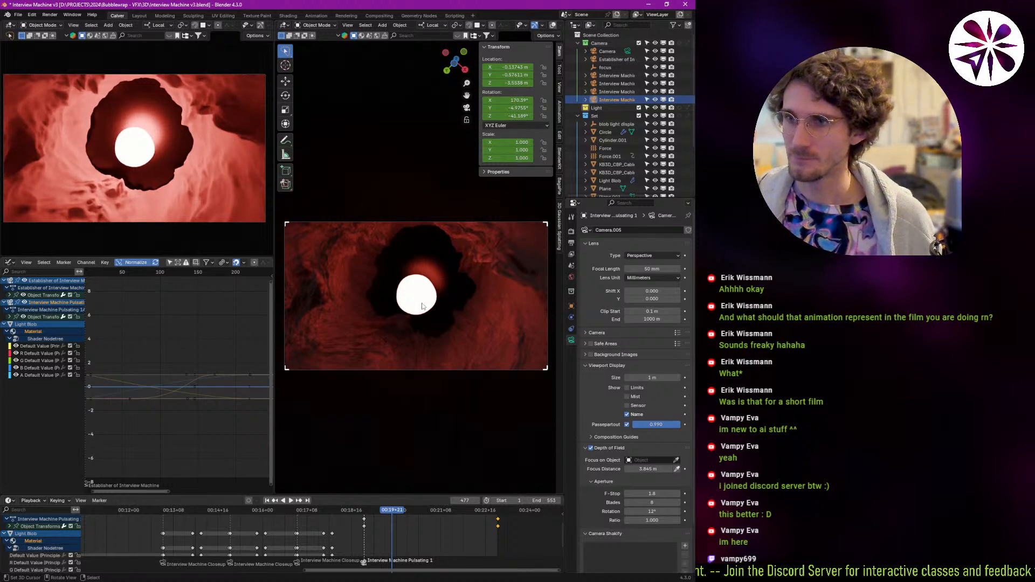
Select the Light Blob and switch the graph editor area back to a node editor.
left_click(424, 305)
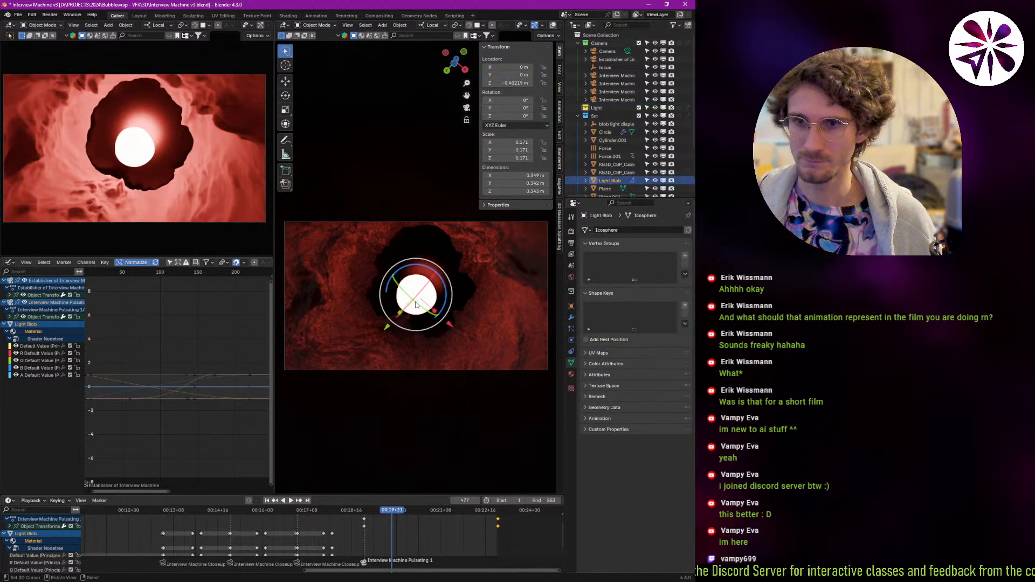
key("shift+F3")
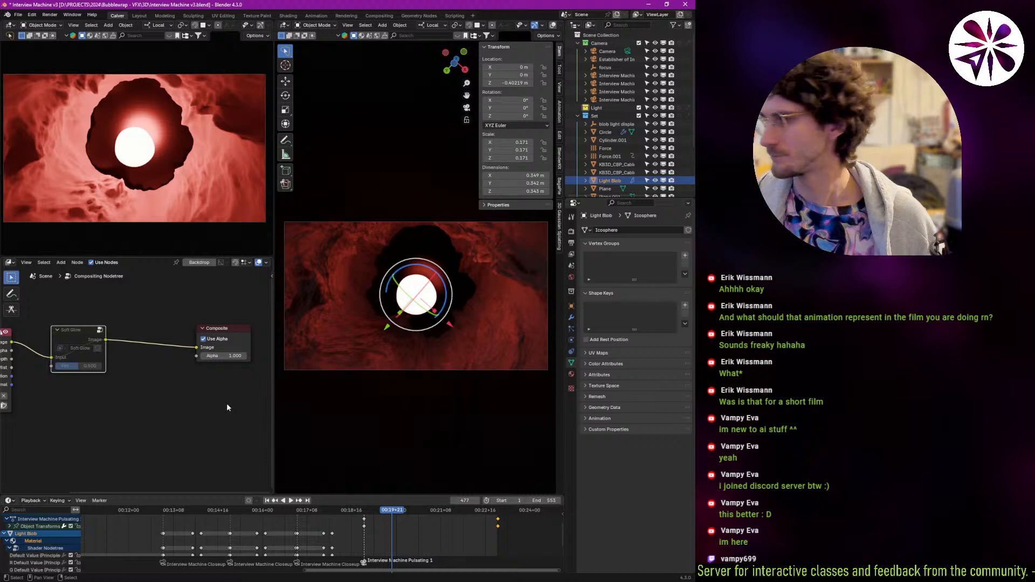
left_click(465, 501)
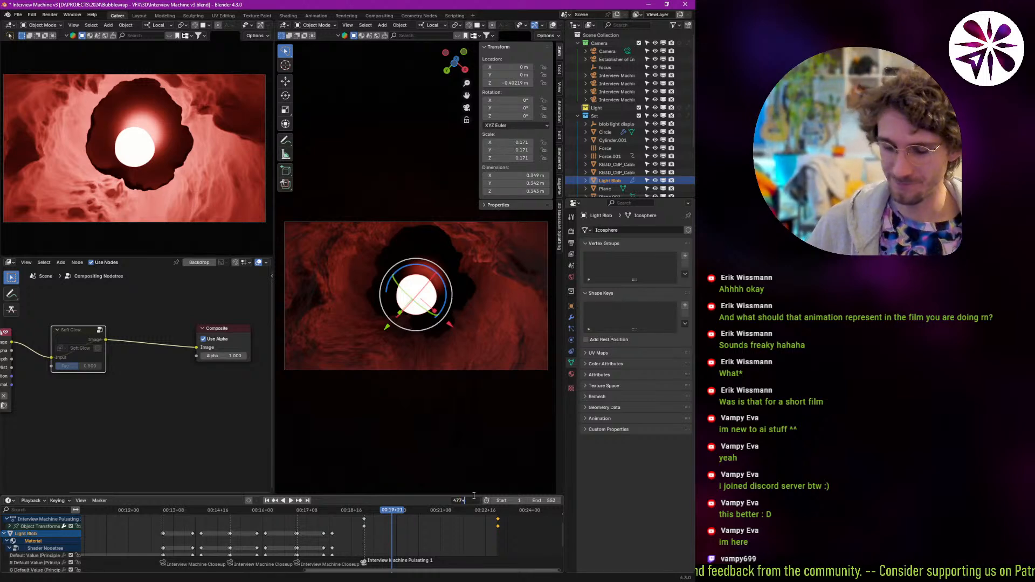
type("+48")
key("Return")
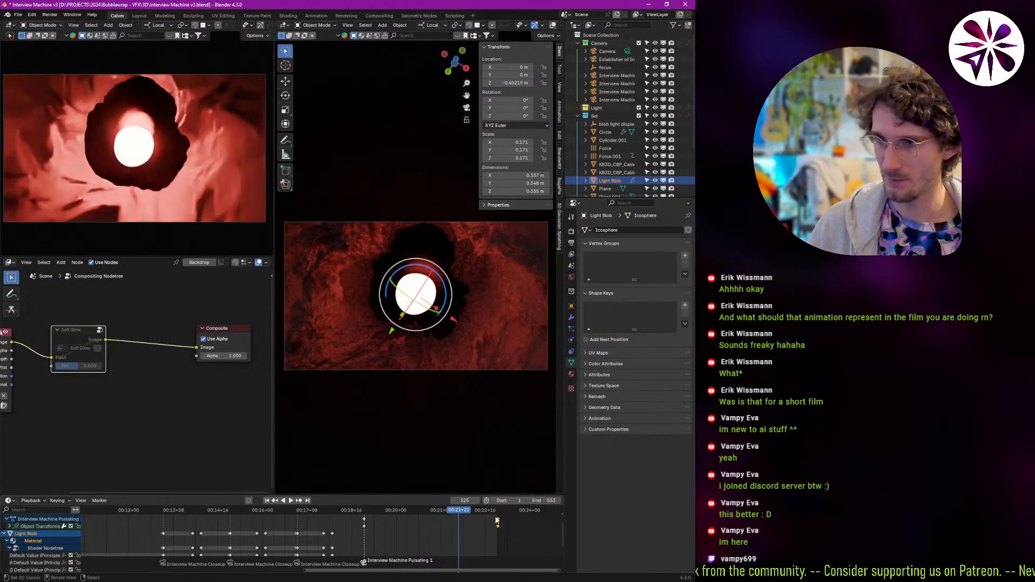
Return to frame 553, advance 48 frames to frame 601 and set the scene's end frame to 601.
key("Up")
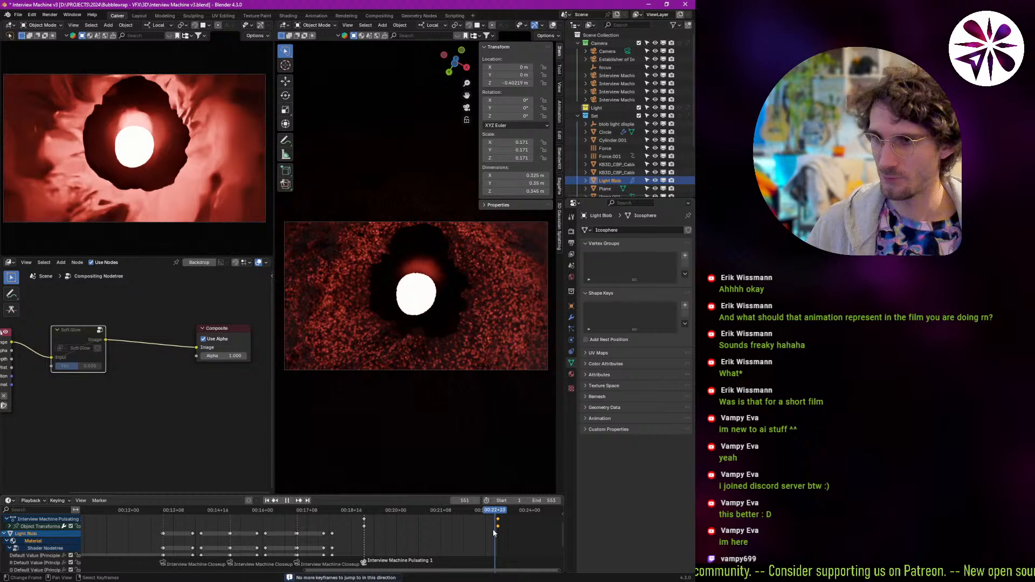
left_click(492, 529)
key("shift+Right")
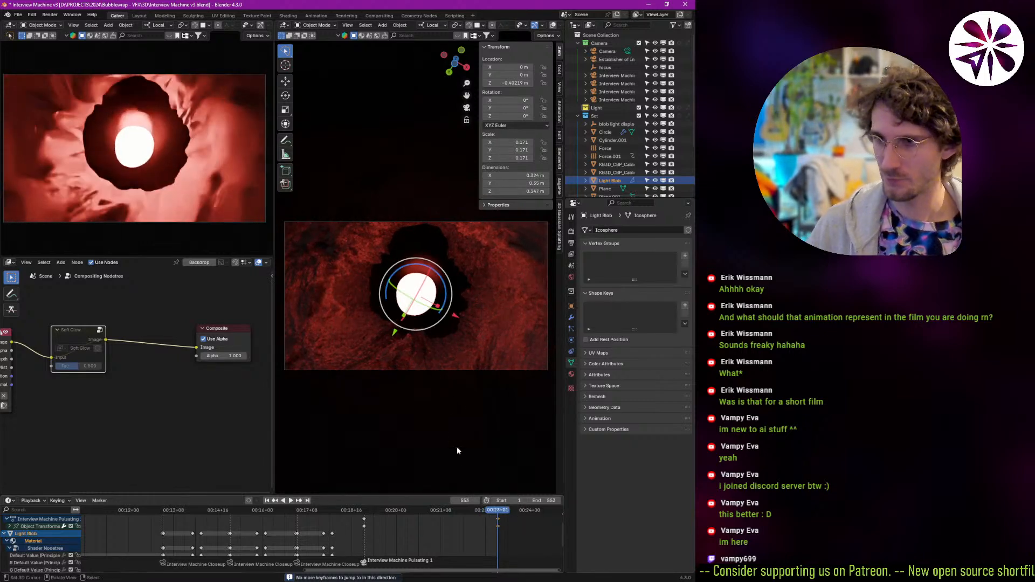
left_click(468, 500)
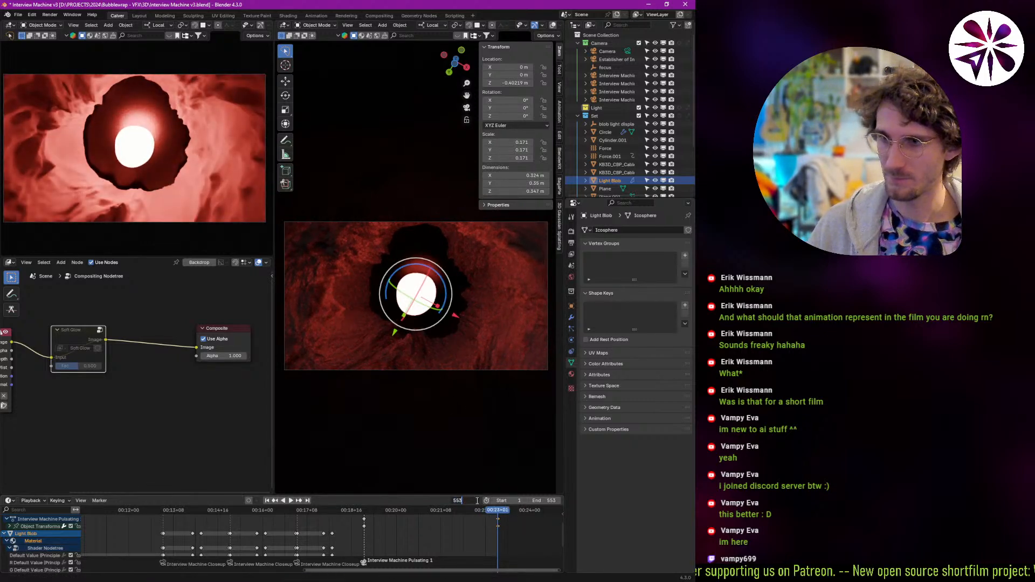
type("+48")
key("Return")
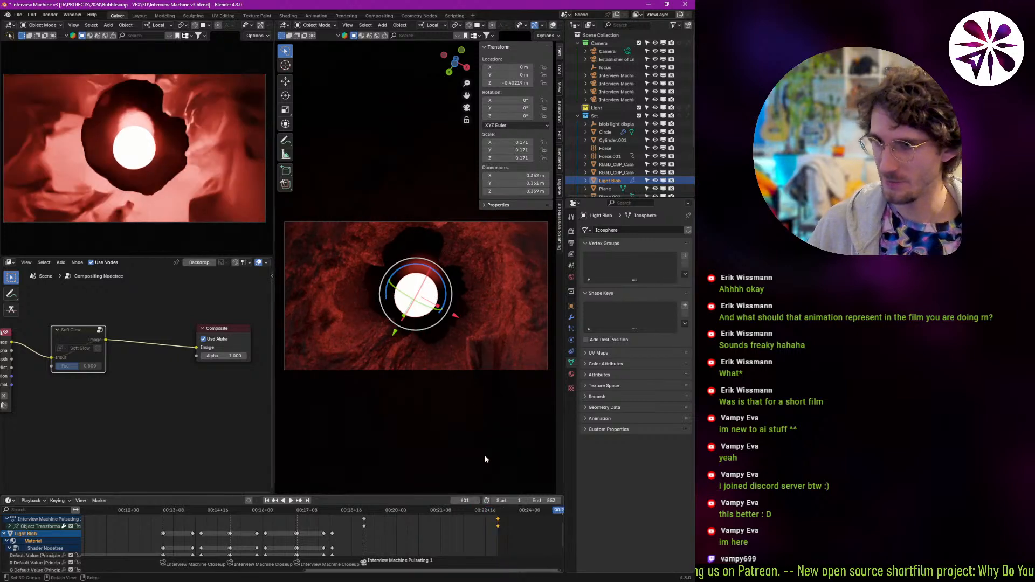
middle_click_drag(499, 530, 423, 538)
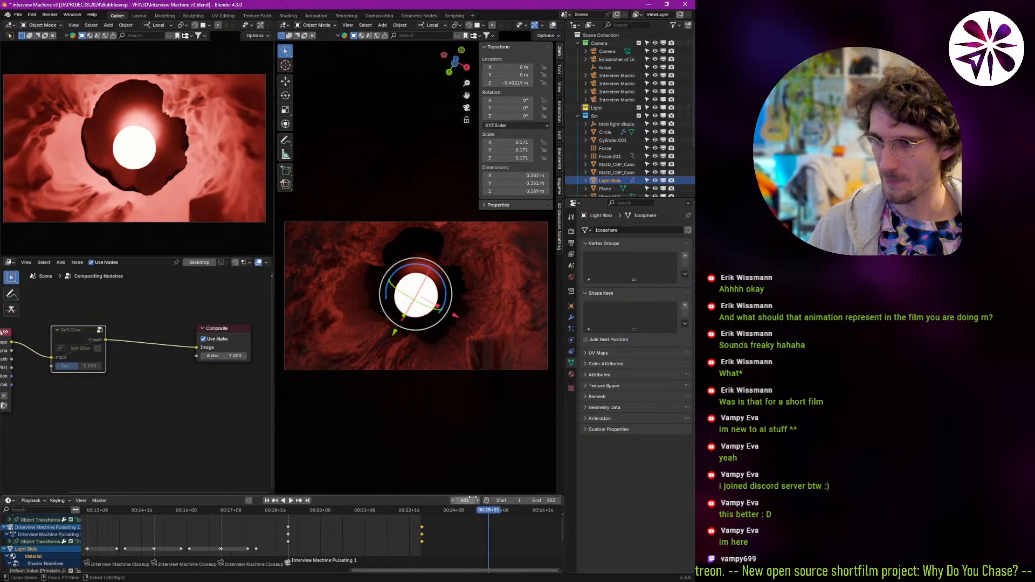
key("ctrl+End")
Snap the selected end keyframes of the Pulsating 1 camera to the current frame, 601, and play the lengthened shot.
key("shift+s")
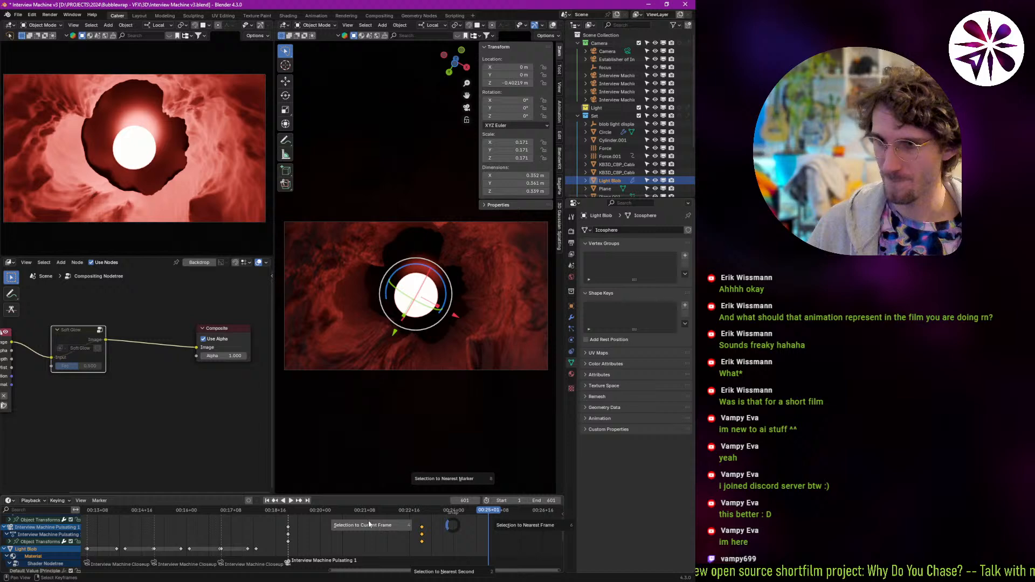
left_click(372, 526)
key("space")
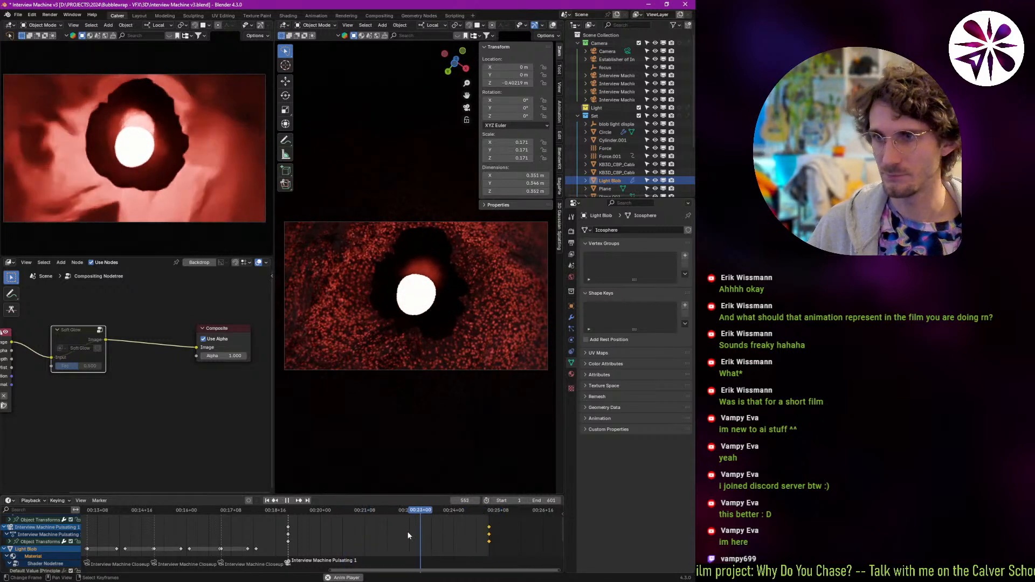
left_click(327, 531)
key("Escape")
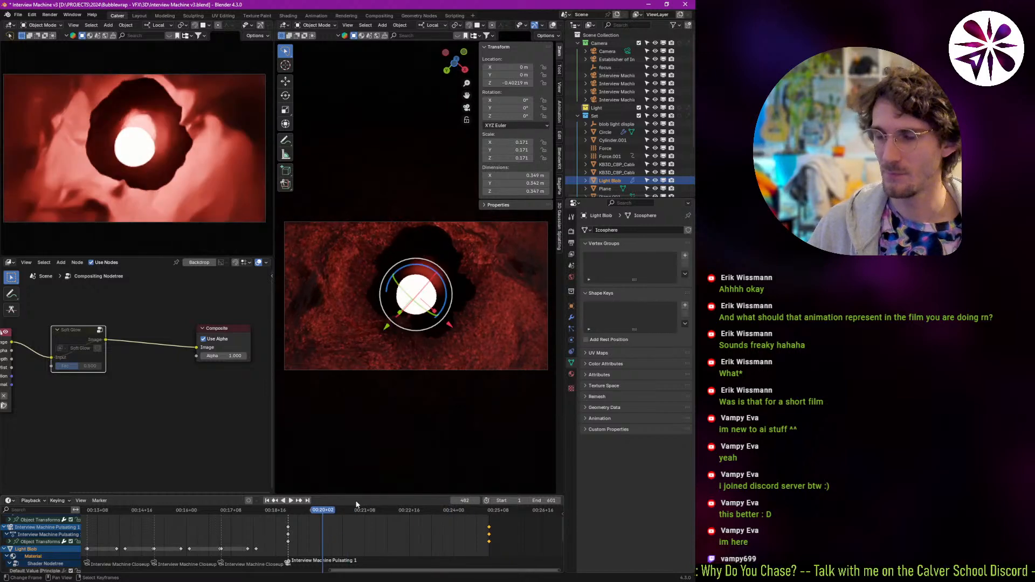
Show the Light Blob's material nodes in the node editor, with its Emission settings in view.
middle_click_drag(141, 374, 97, 359)
key("shift+F3")
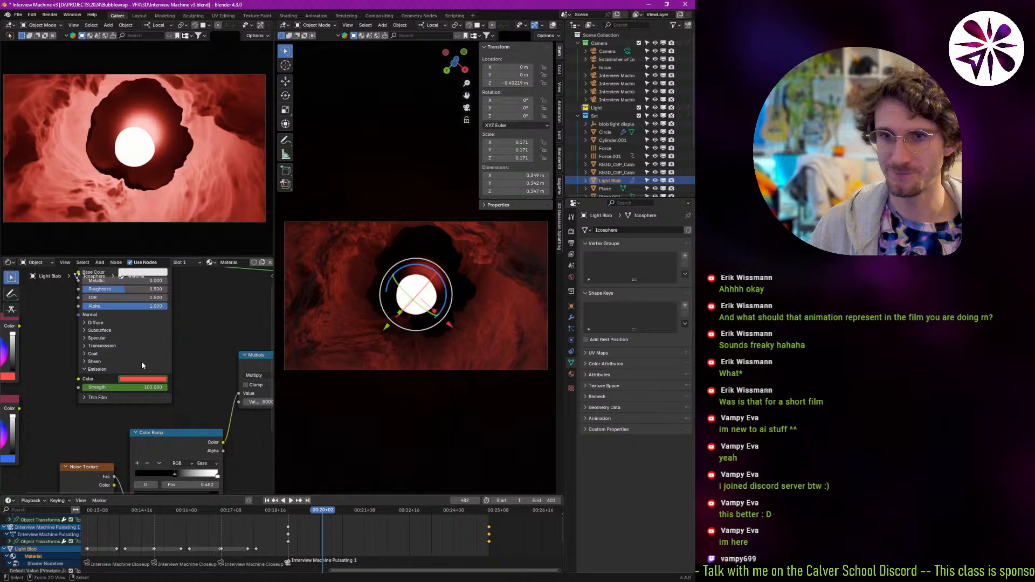
Scrub to the start of the Pulsating 1 shot, around frame 460, and briefly play it.
scroll(154, 370, "up", 1)
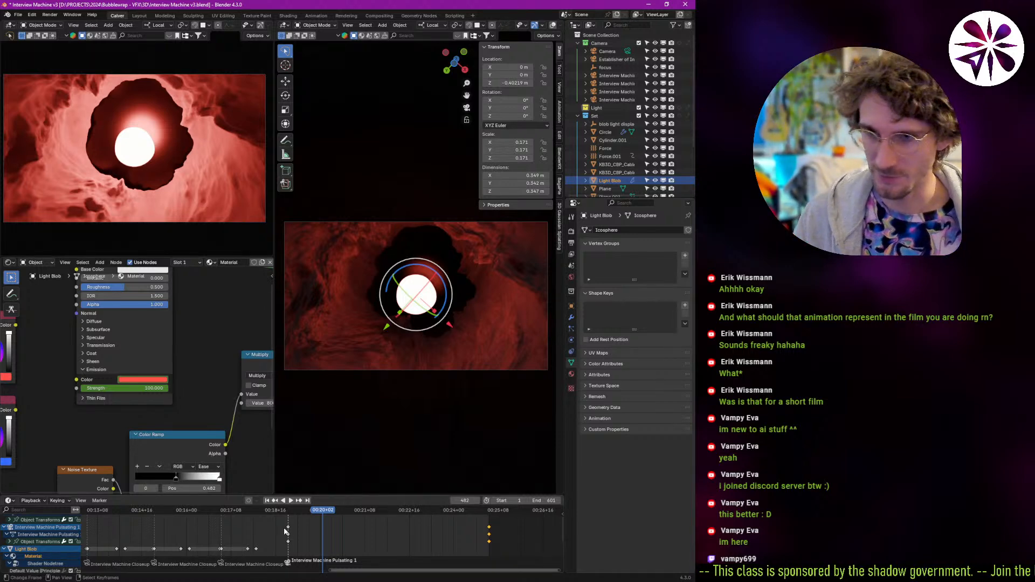
mouse_move(286, 531)
left_mouse_down()
mouse_move(256, 531)
mouse_move(292, 536)
left_mouse_up()
key("Up")
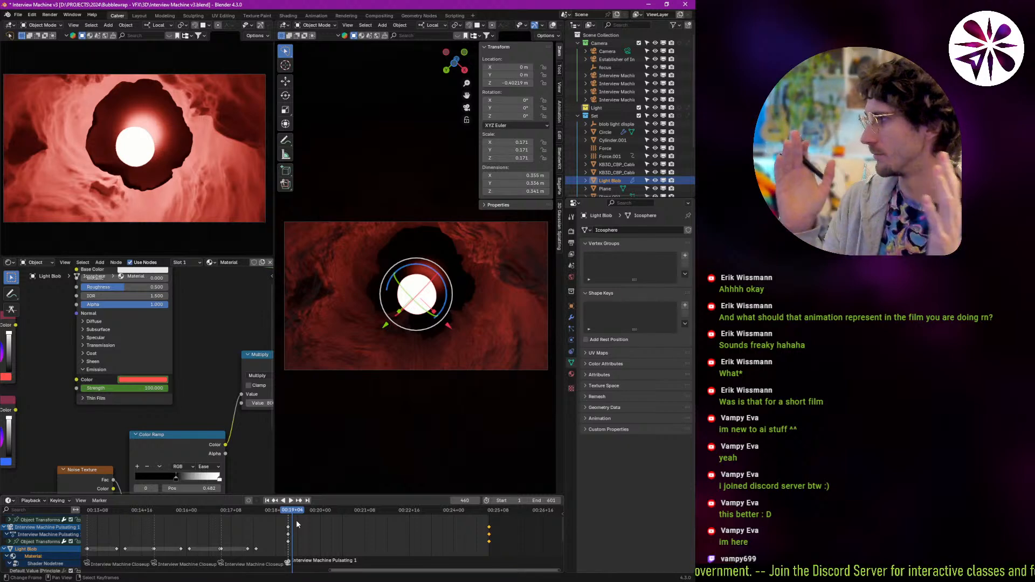
key("space")
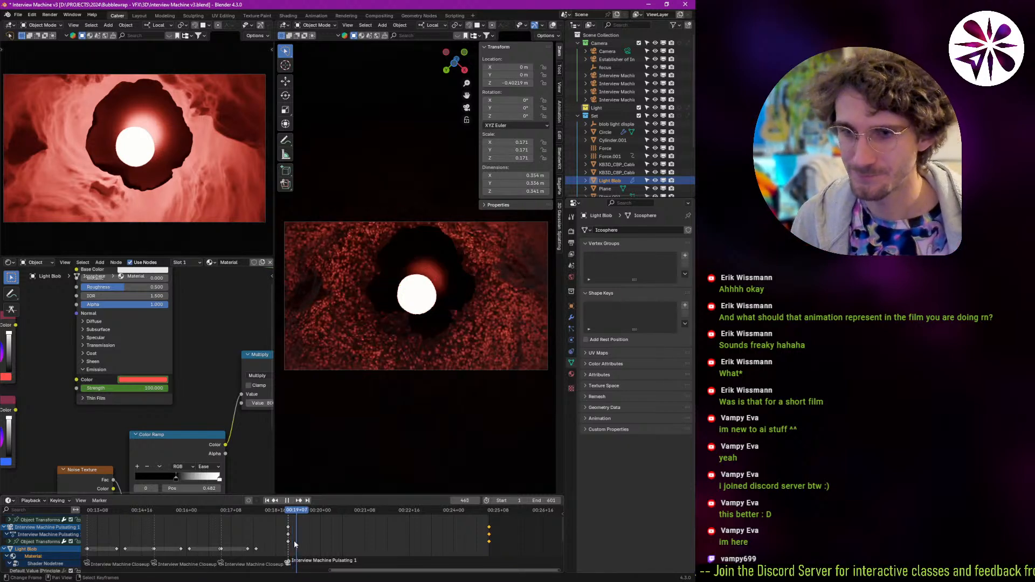
key("space")
Collapse the Light Blob's material channels in the timeline and keyframe its Emission Strength of 100 at frame 457.
mouse_move(293, 540)
middle_mouse_down()
mouse_move(301, 525)
mouse_move(304, 533)
middle_mouse_up()
left_click(11, 556)
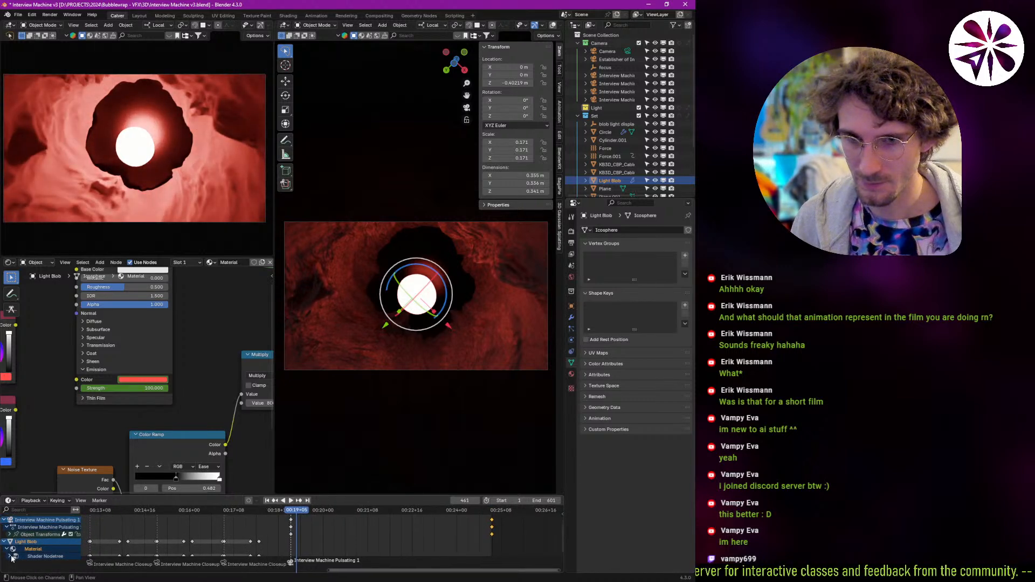
left_click(7, 549)
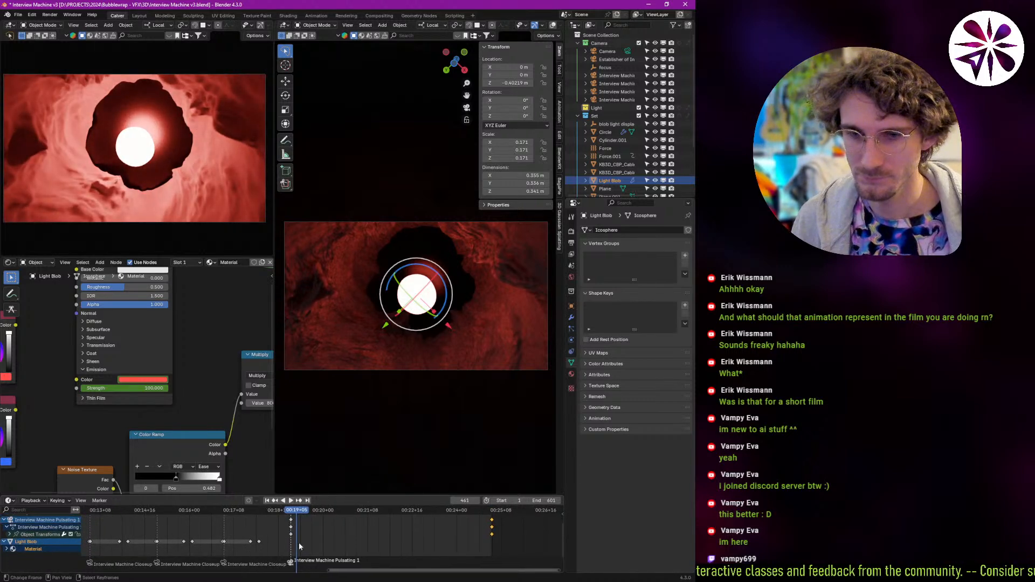
middle_click_drag(298, 542, 312, 523)
left_click(281, 530)
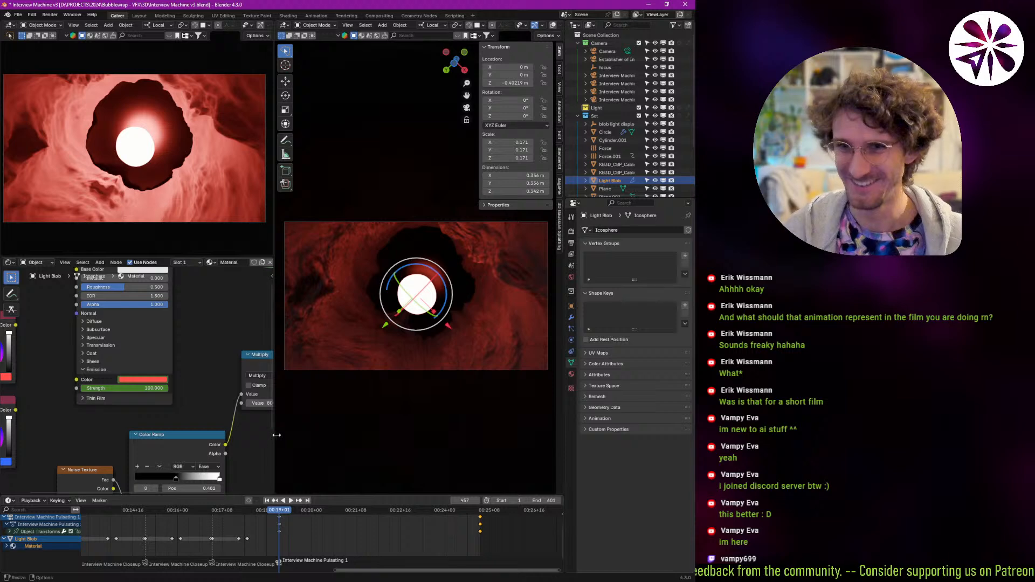
middle_click_drag(191, 420, 216, 427)
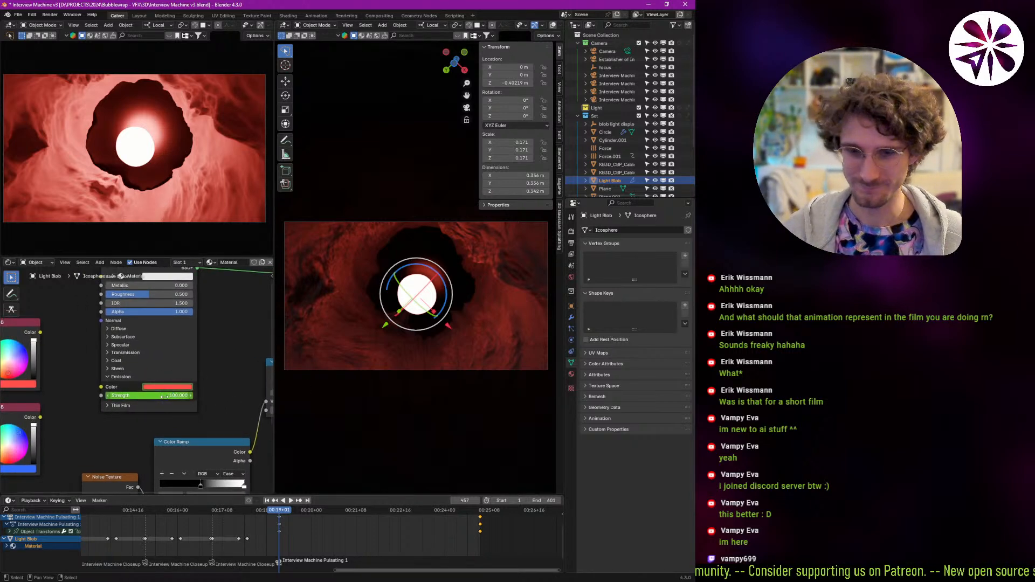
key("i")
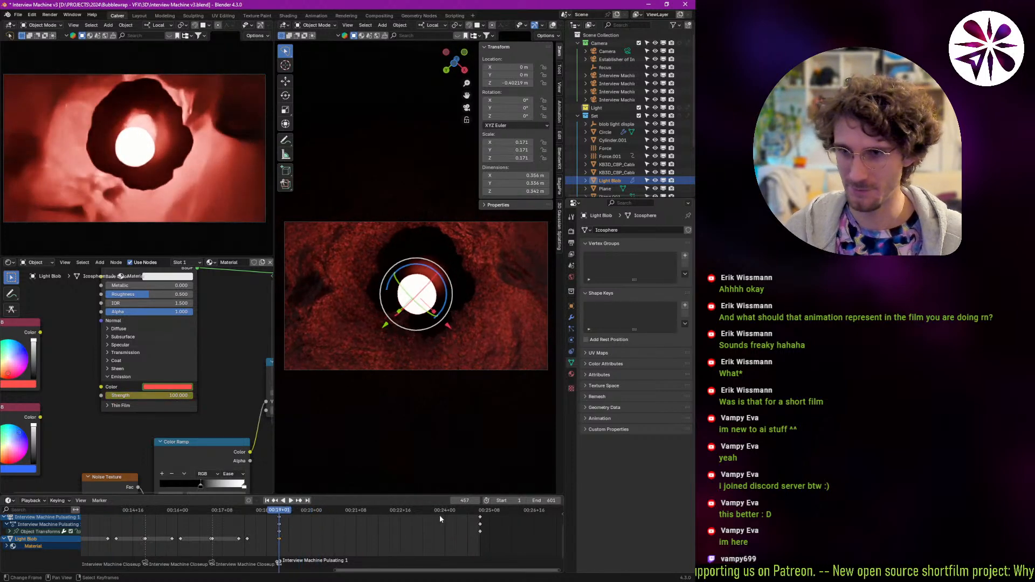
Advance 24 frames to frame 481, reset the Light Blob's Emission Strength to 0 and keyframe it.
left_click(464, 500)
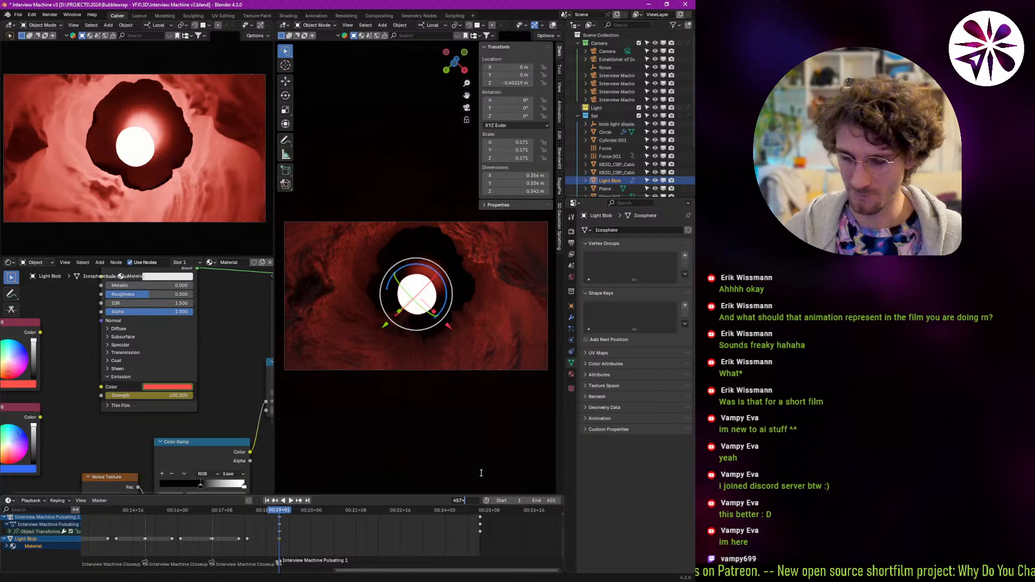
type("+24")
key("Return")
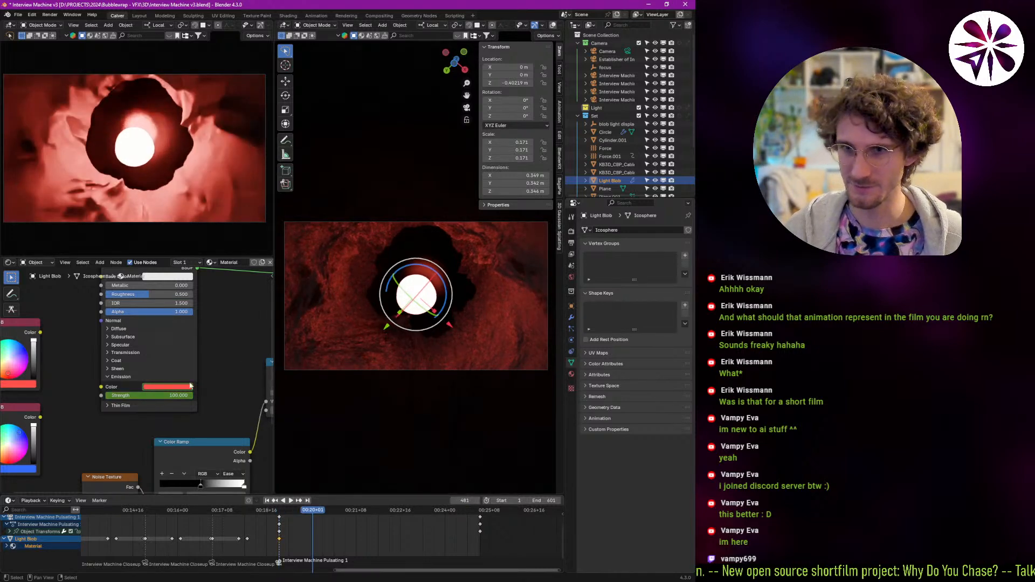
key("BackSpace")
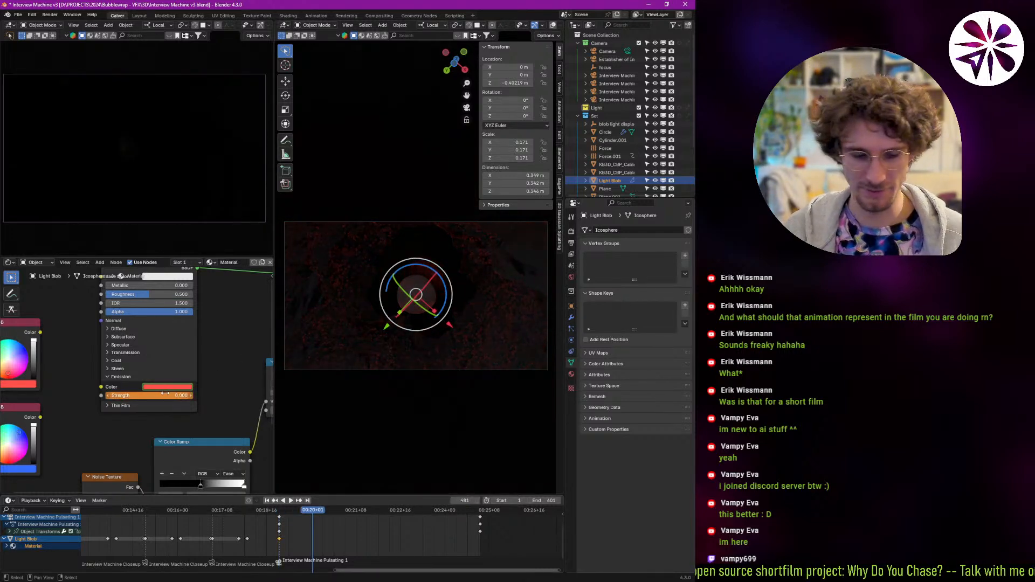
key("i")
Advance 24 frames to frame 505, paste a copy of the frame 457 Emission Strength keyframe there and play back.
left_click(467, 500)
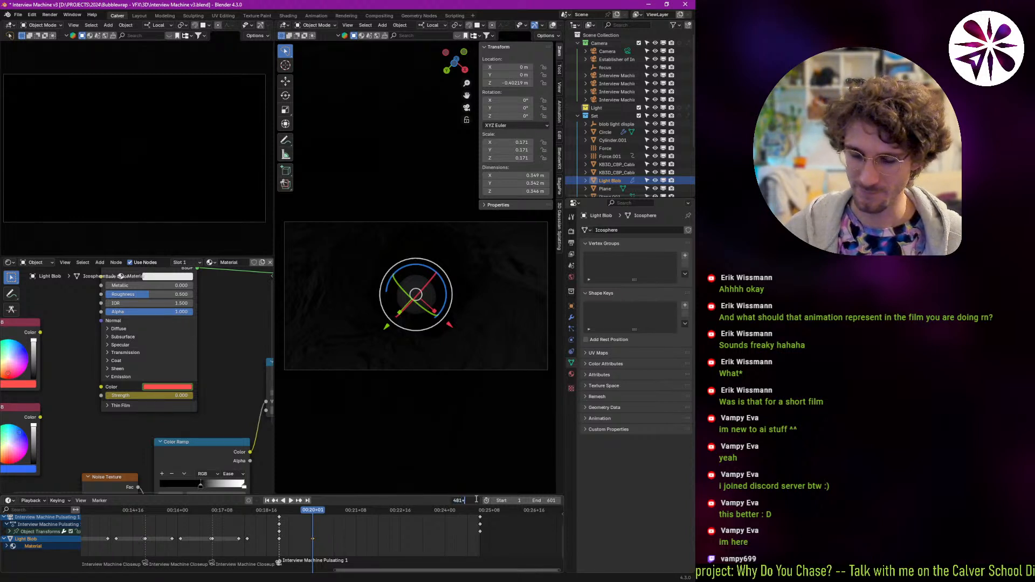
key("Return")
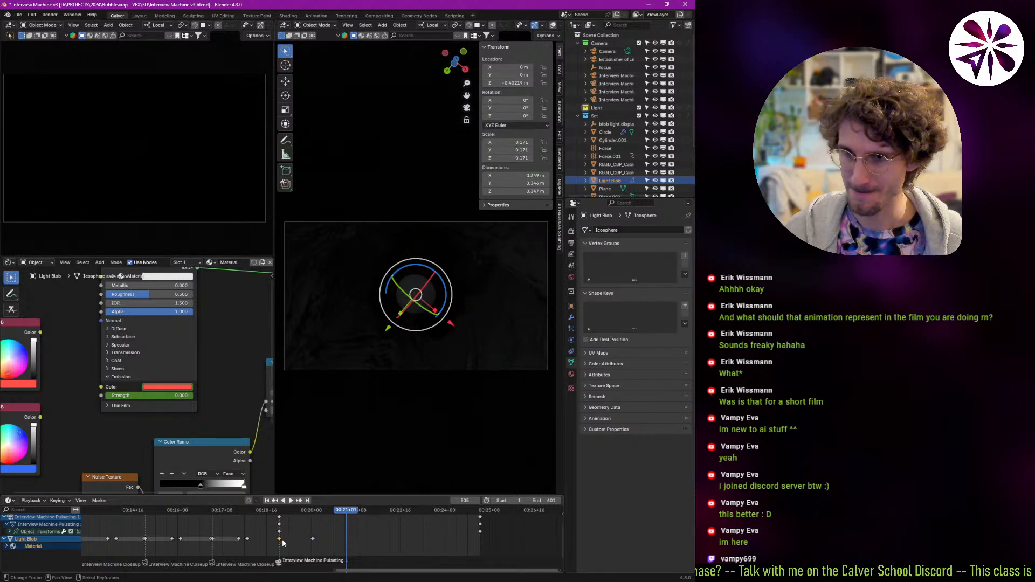
key("ctrl+v")
key("shift+ctrl+space")
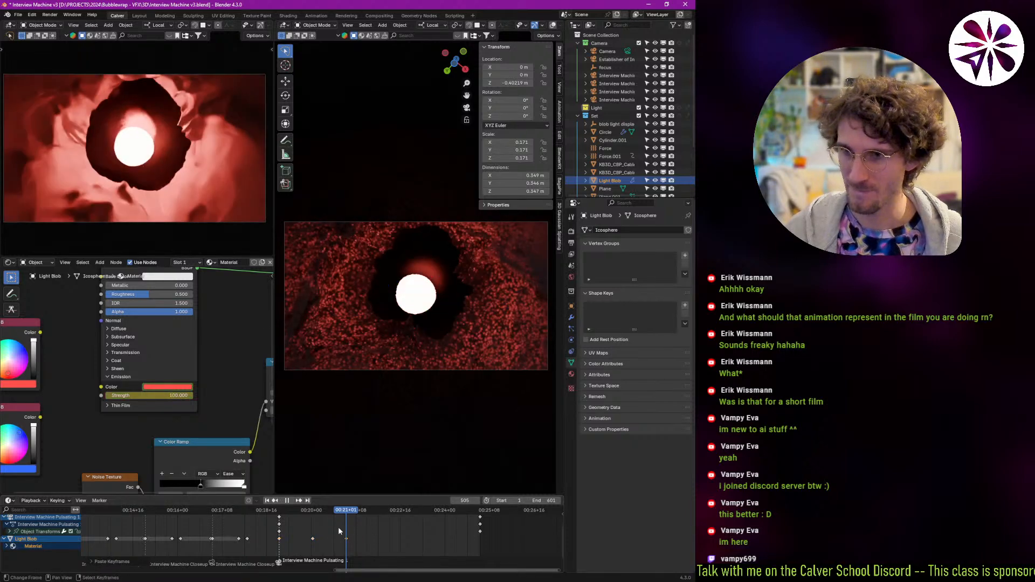
Switch the node editor area to the graph editor and frame the Light Blob's Emission Strength curve around Pulsating 1.
mouse_move(313, 539)
left_mouse_down()
mouse_move(301, 539)
mouse_move(342, 538)
mouse_move(313, 537)
left_mouse_up()
left_click(313, 539)
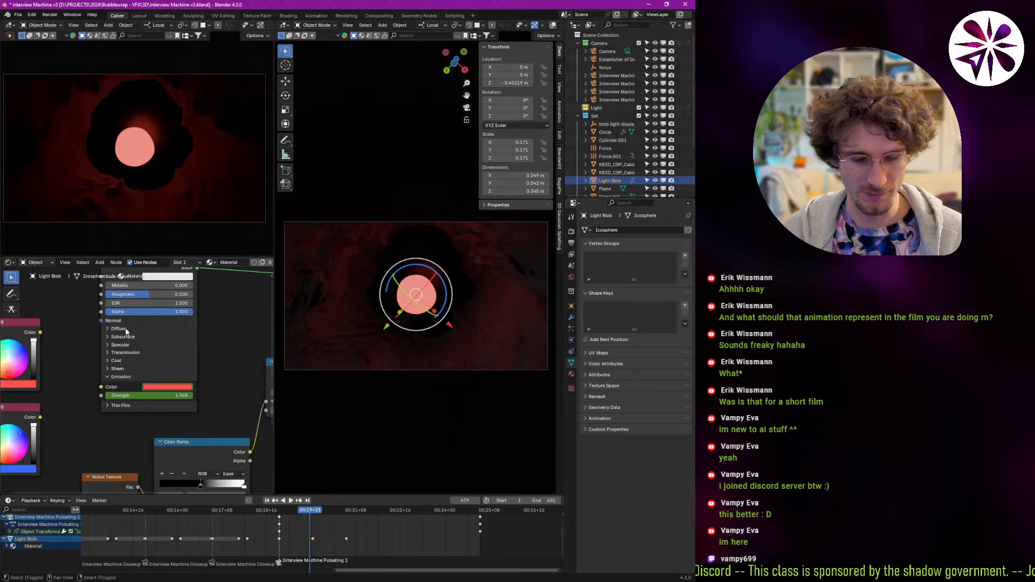
key("shift+F6")
key("KP_Decimal")
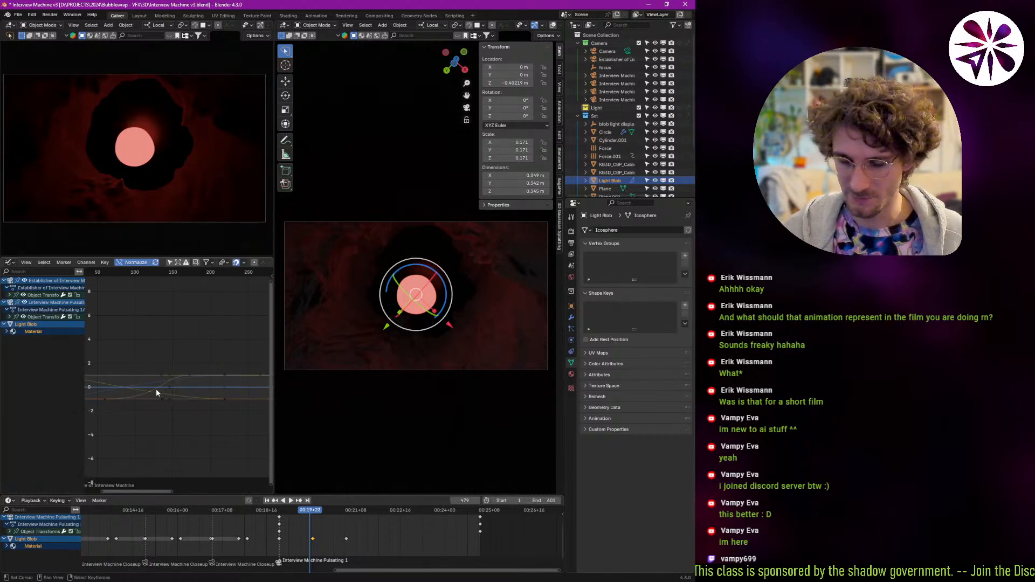
key("Home")
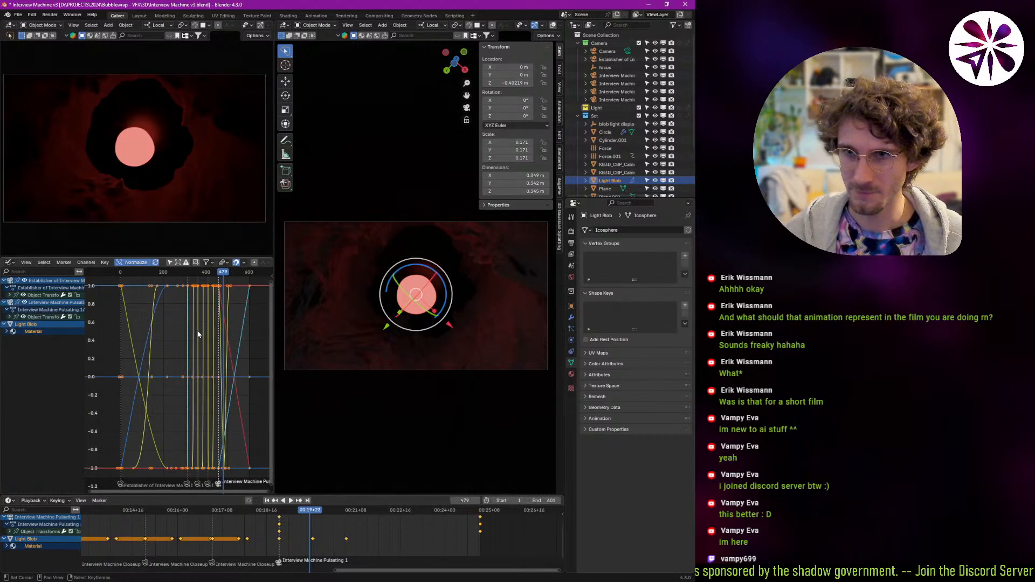
middle_click_drag(230, 428, 153, 420, "ctrl")
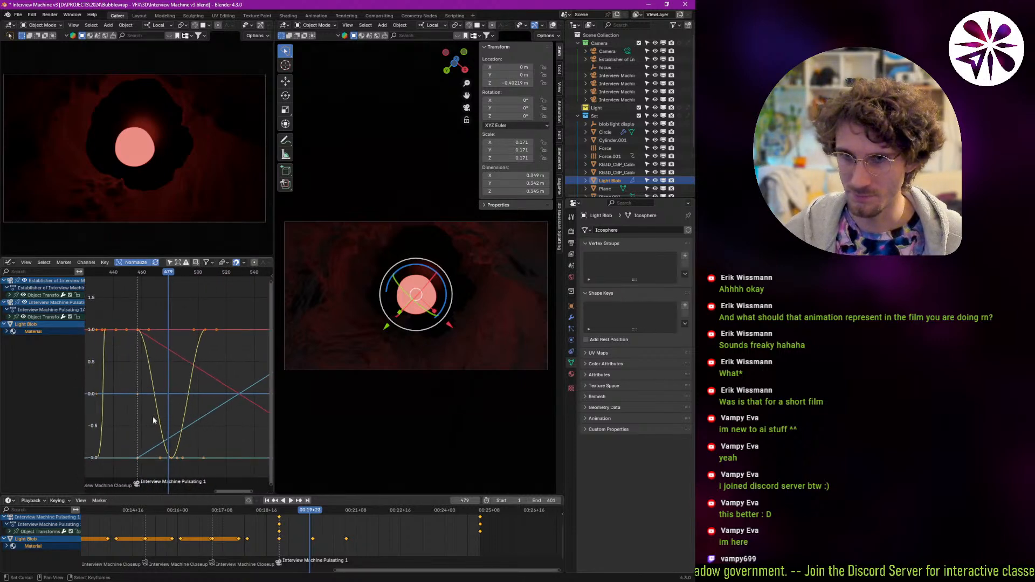
Scale the handles of the zero-strength keyframe at frame 481 by about 2.5 and play the softened pulse.
left_click(314, 539)
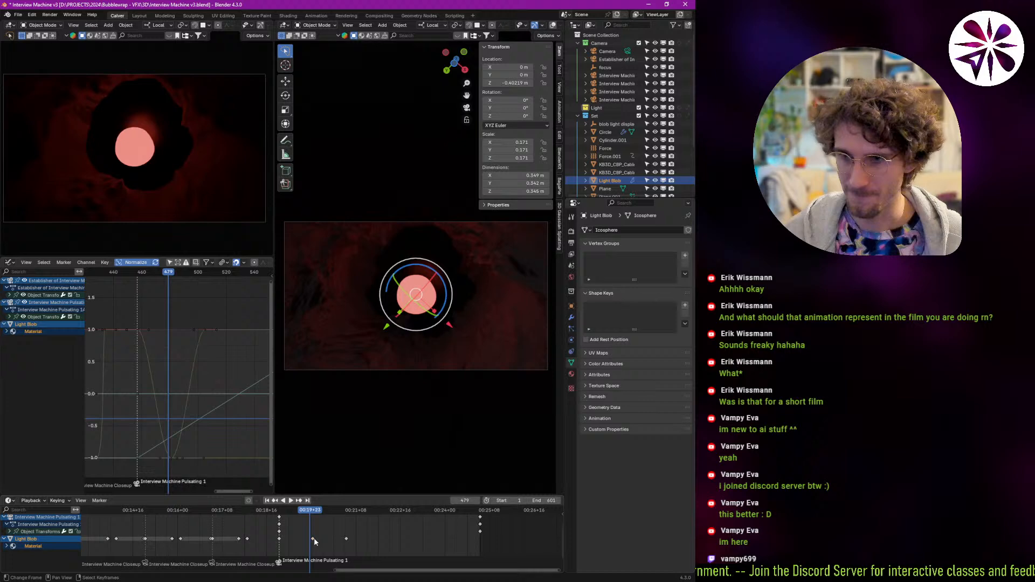
key("s")
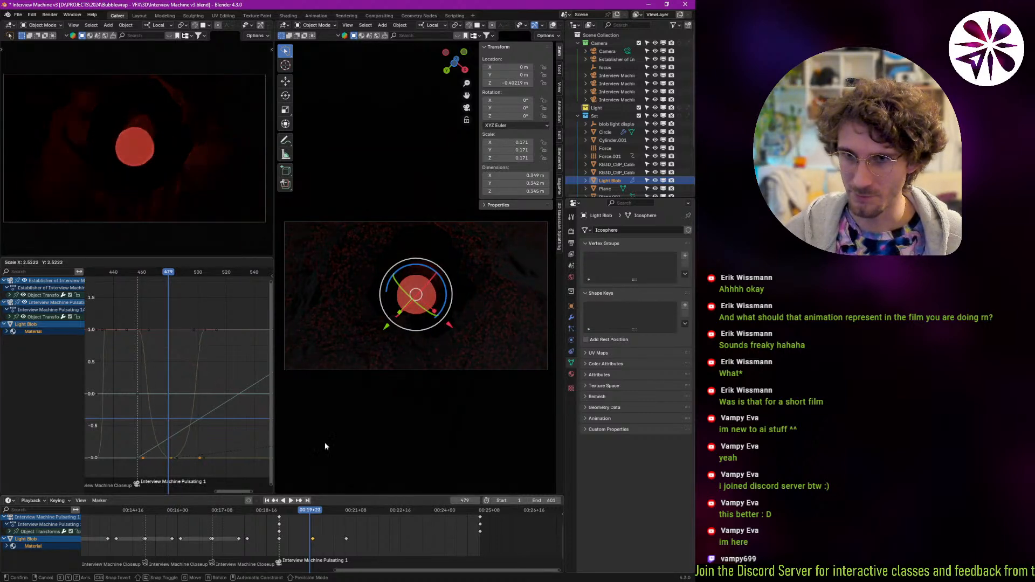
left_click(325, 442)
key("space")
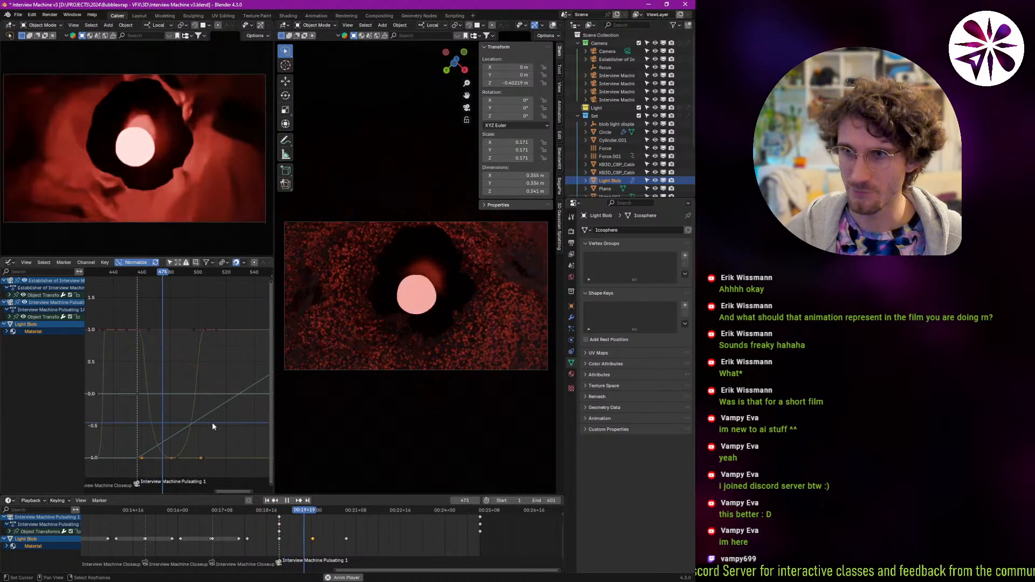
key("space")
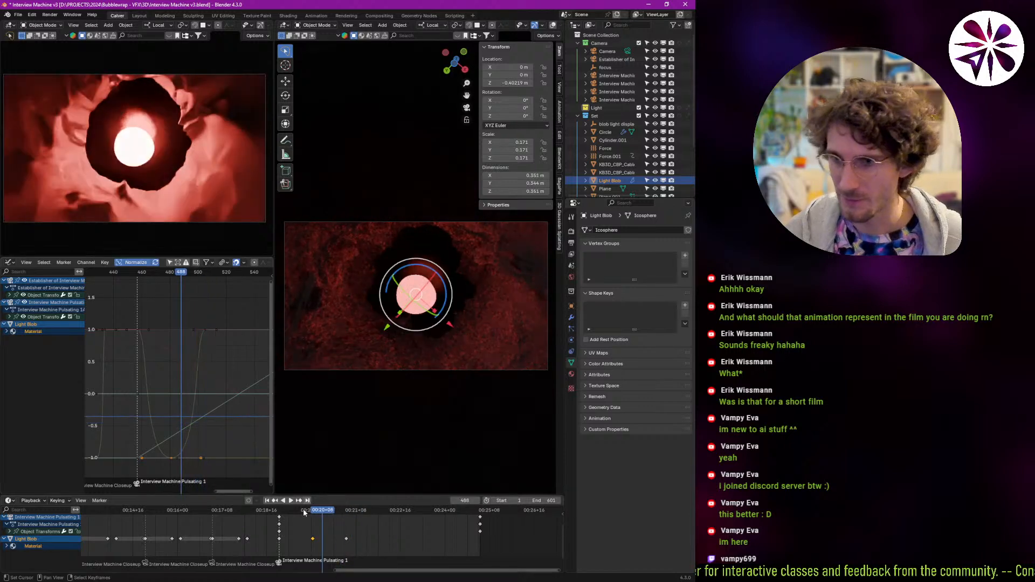
Select the Light Blob keyframes at frames 457 and 481 and move the current frame to 529.
left_click(279, 538)
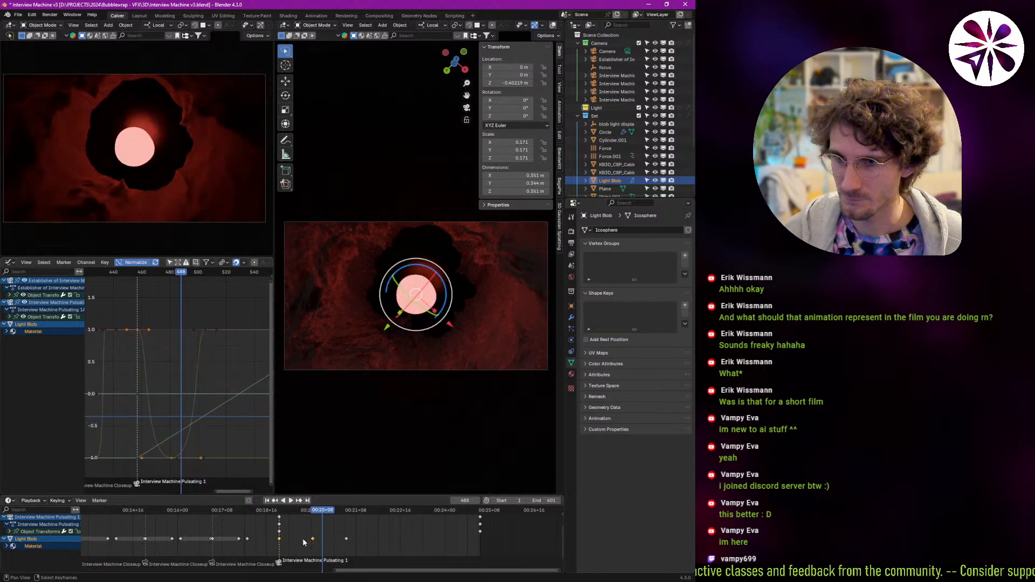
key("Up")
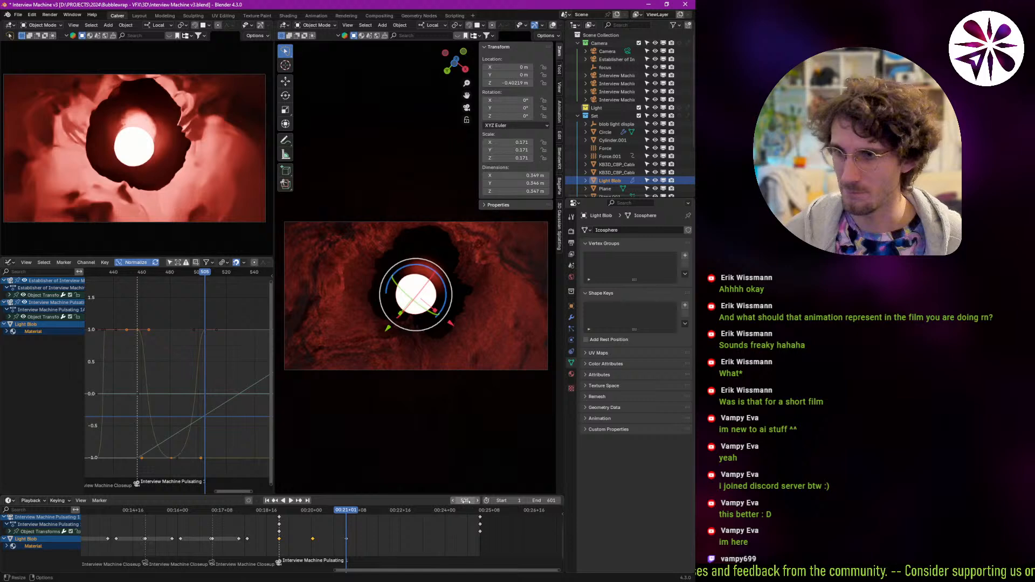
left_click(467, 501)
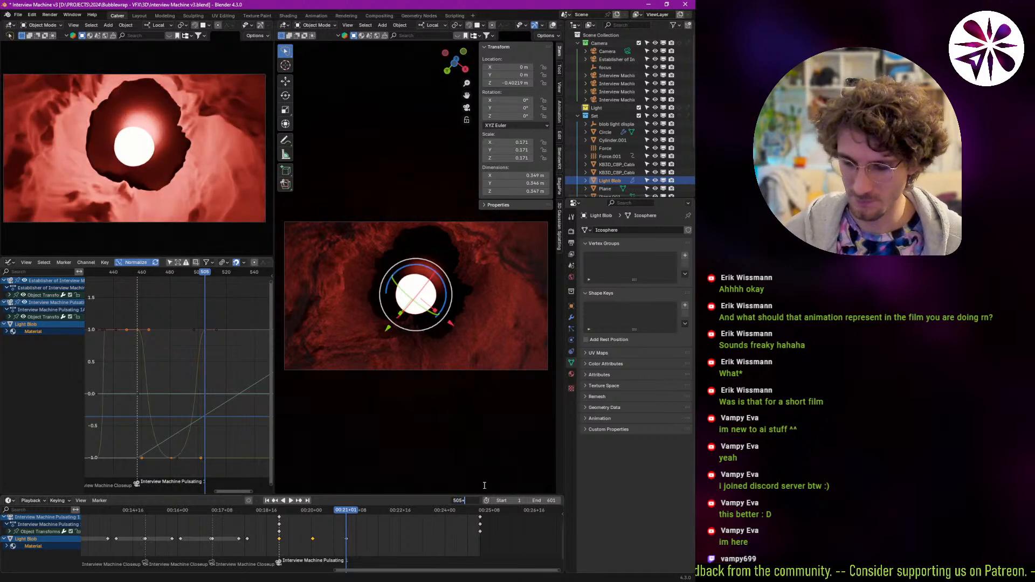
type("529")
key("Return")
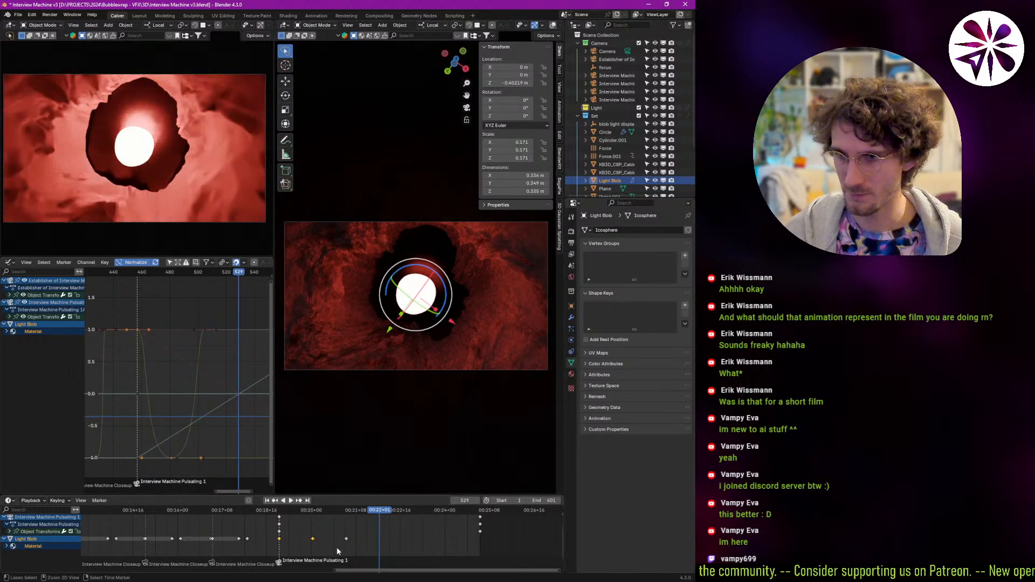
key("ctrl+v")
key("shift+ctrl+space")
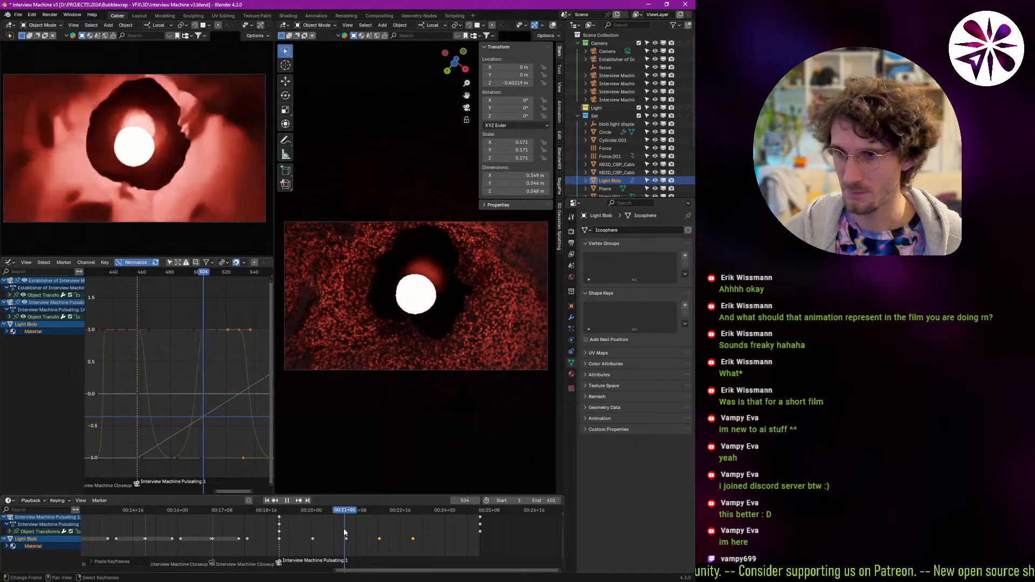
key("Escape")
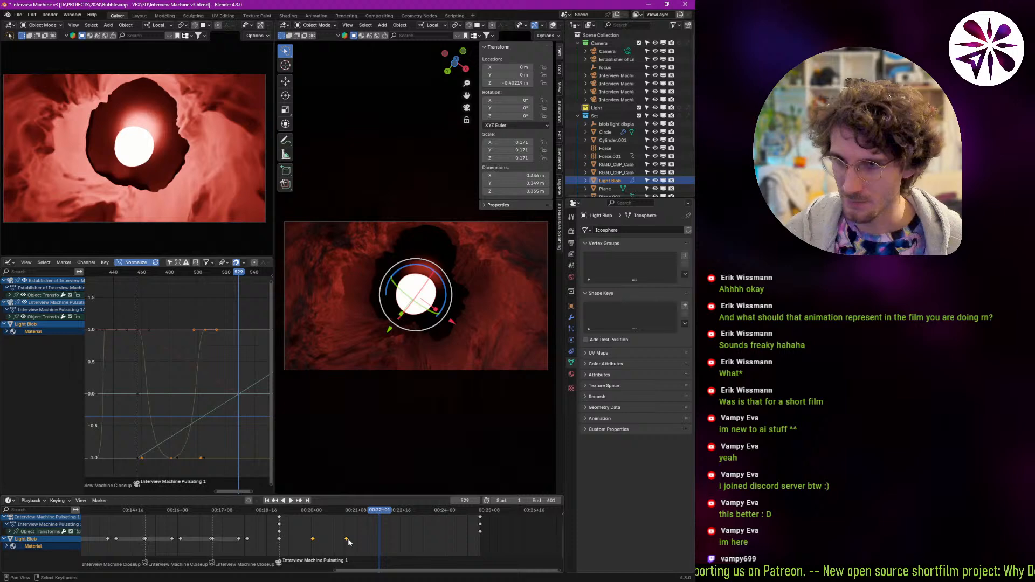
Paste copies of the frame 481 and 505 Light Blob keyframes at frame 529 and play the repeated pulse.
key("ctrl+v")
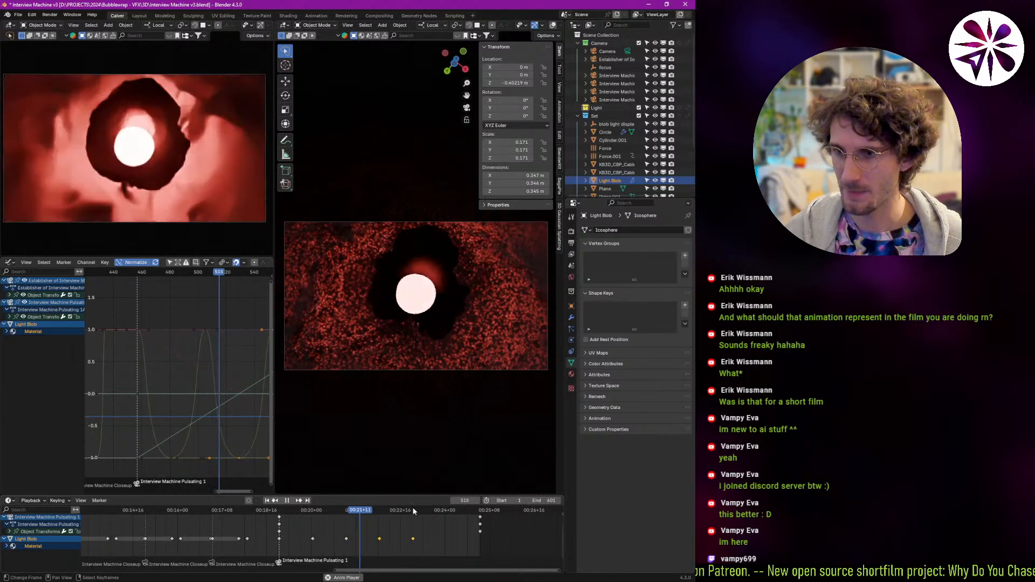
key("shift+ctrl+space")
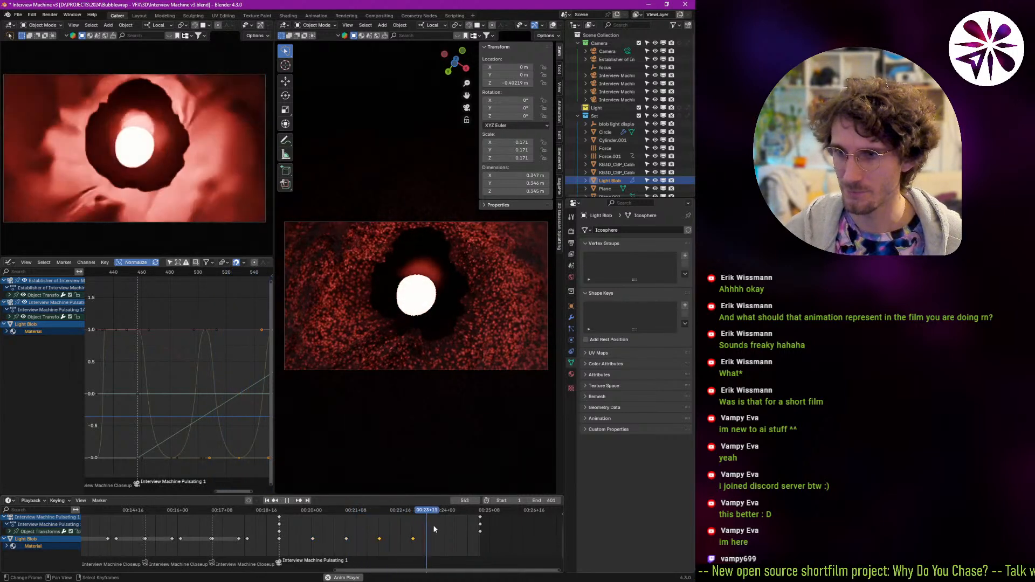
key("space")
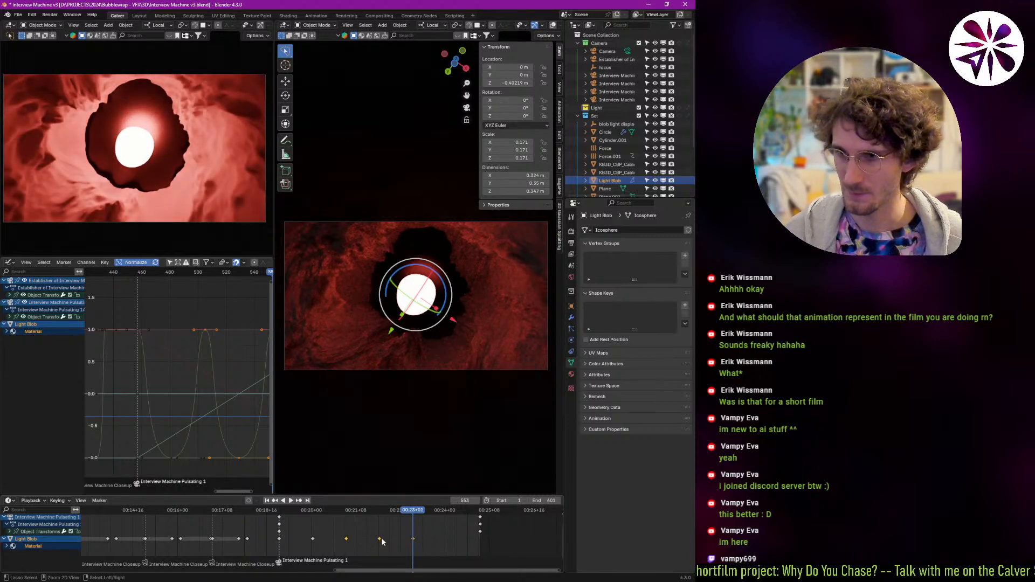
Paste copied Light Blob pulse keyframes at frames 553, 577 and 601, and play and scrub through the Pulsating 1 shot.
key("ctrl+v")
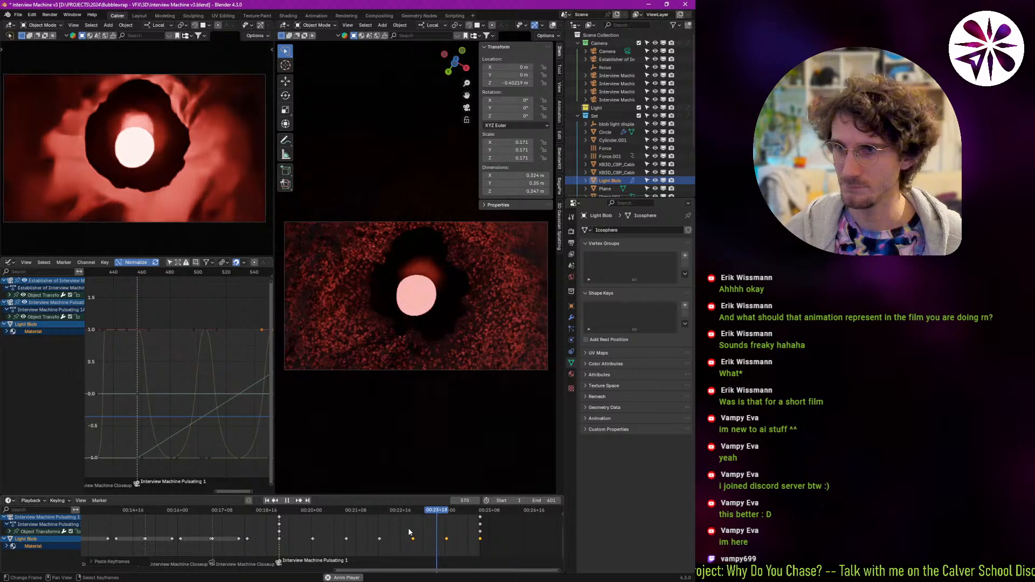
left_click_drag(423, 527, 296, 529)
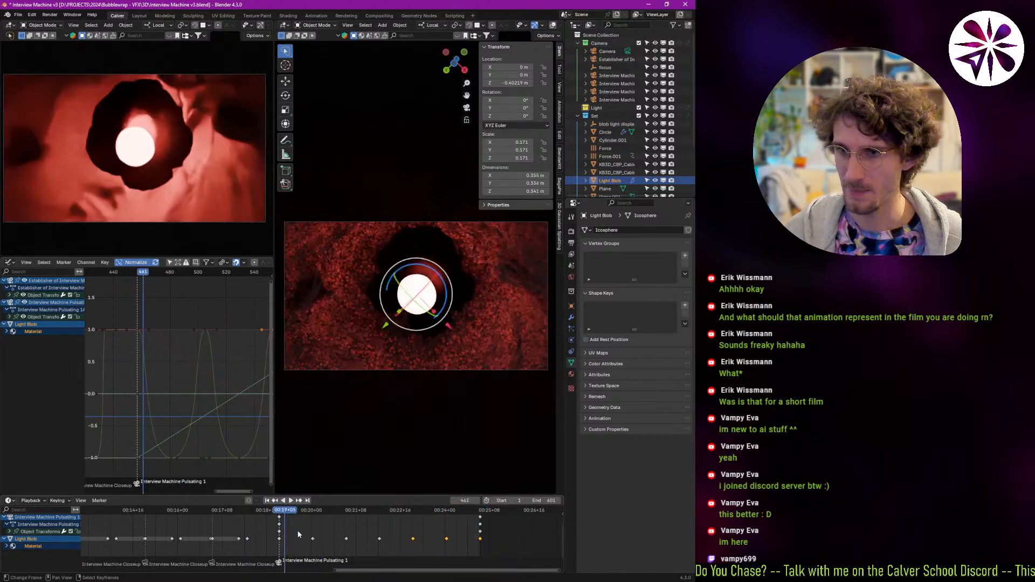
key("space")
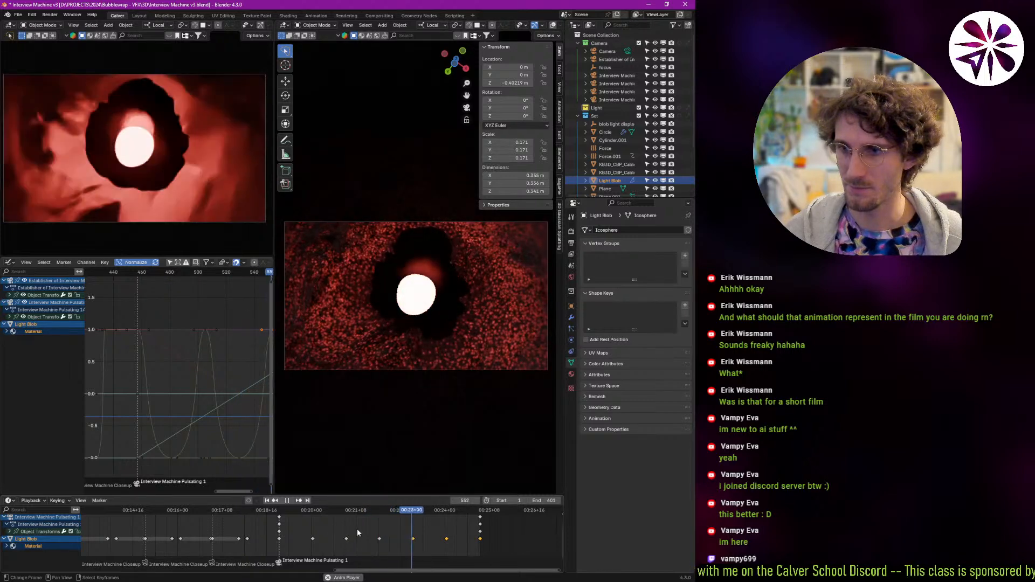
key("space")
left_click_drag(398, 534, 438, 541)
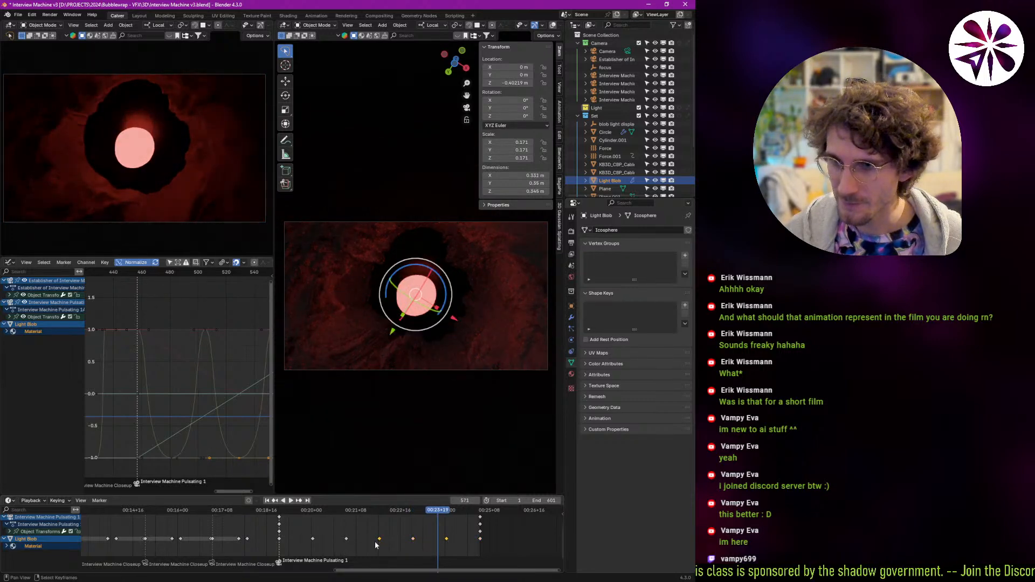
Scale up the handles of the zero-strength Light Blob keyframes at frames 481, 529 and 577.
middle_click_drag(144, 423, 195, 434)
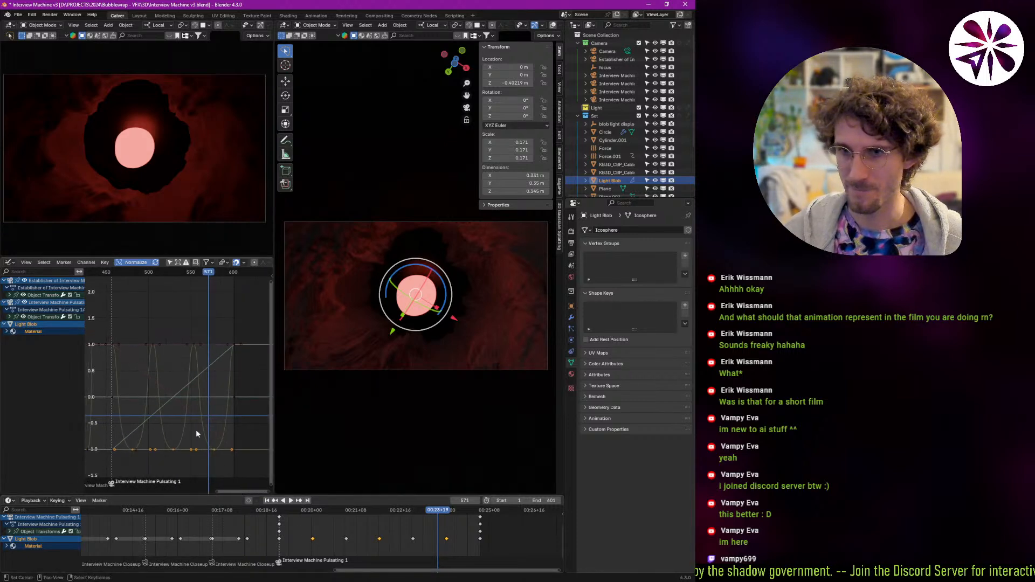
key("s")
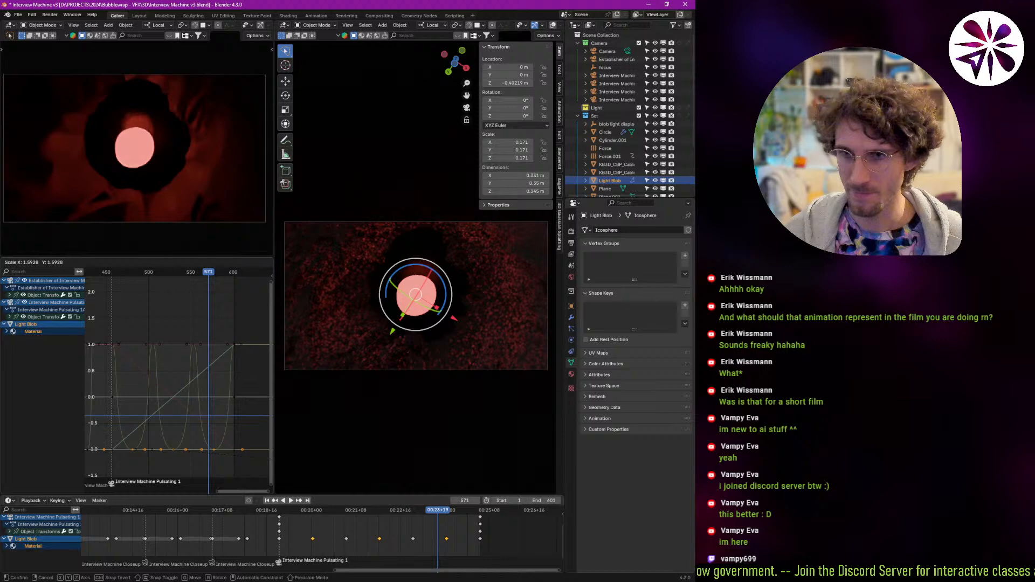
left_click(300, 459)
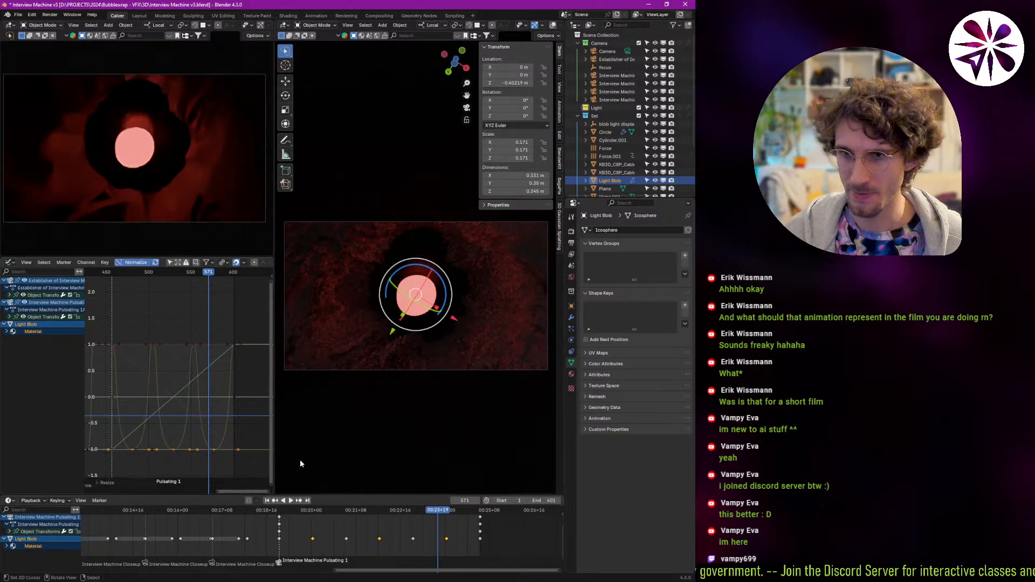
Scale the handles of the peak Light Blob keyframes at frames 457, 505, 553 and 601 down to almost nothing and play the pulse.
left_click(280, 540)
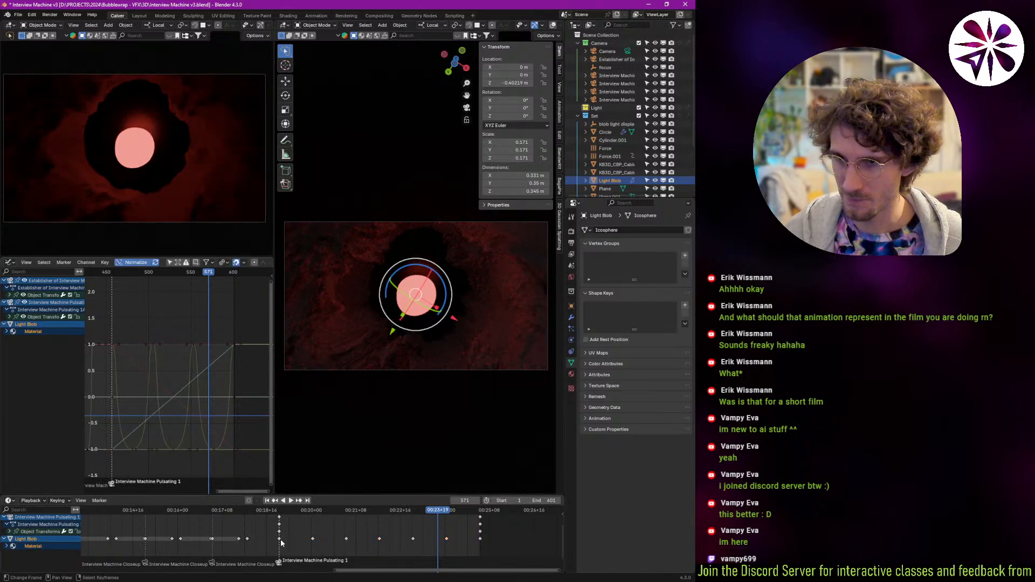
left_click(347, 538)
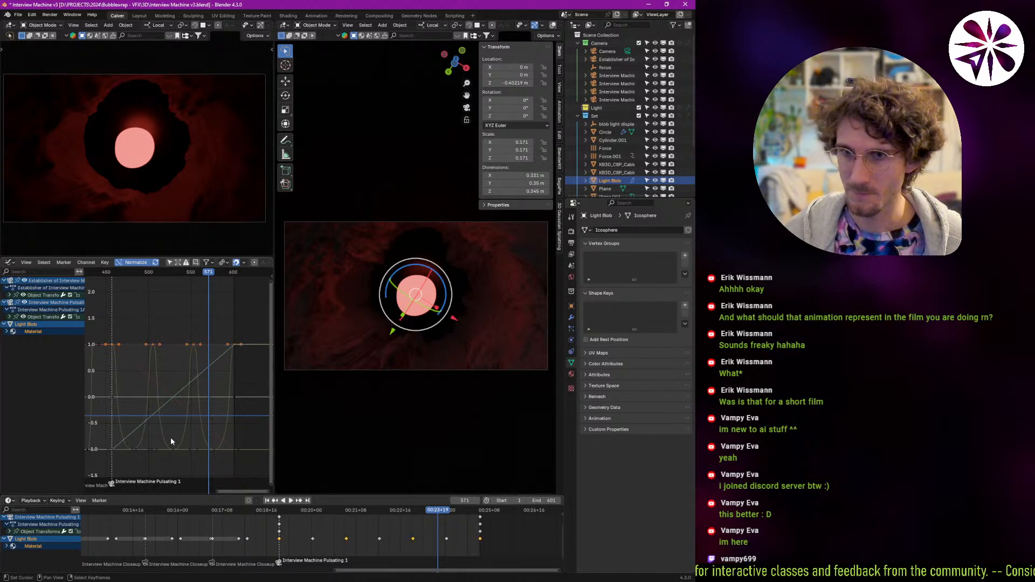
key("s")
left_click(187, 409)
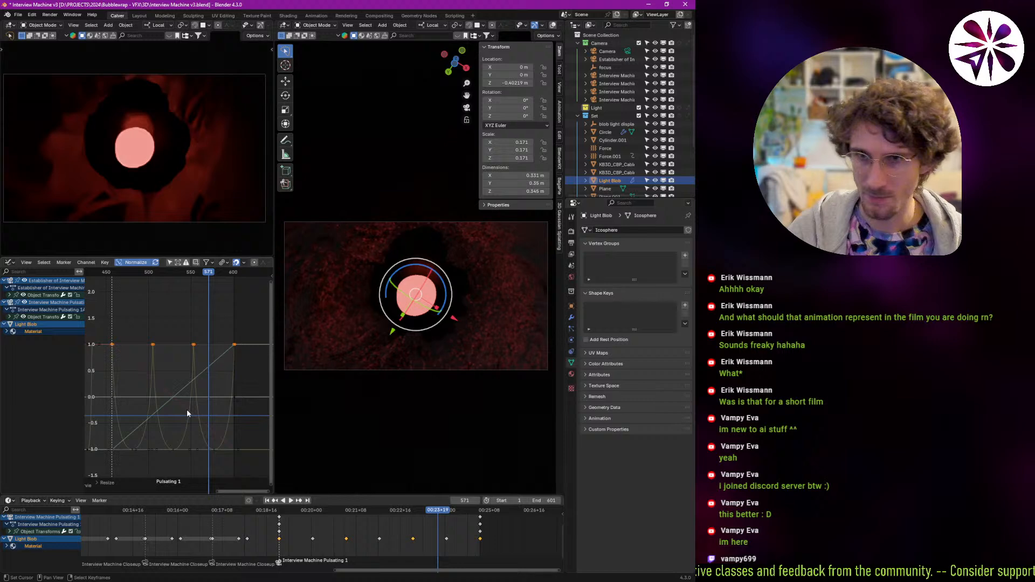
key("space")
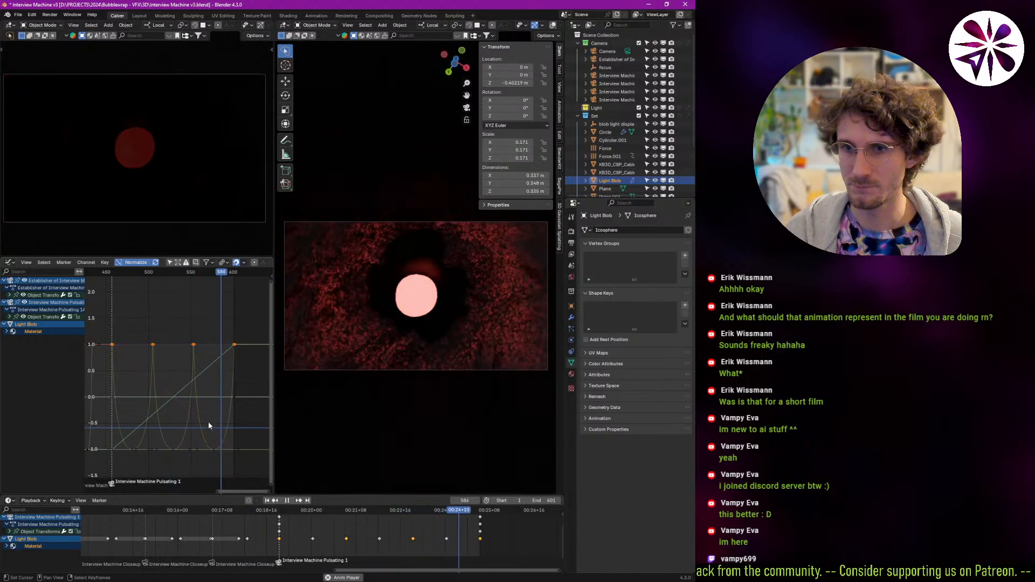
left_click(284, 542)
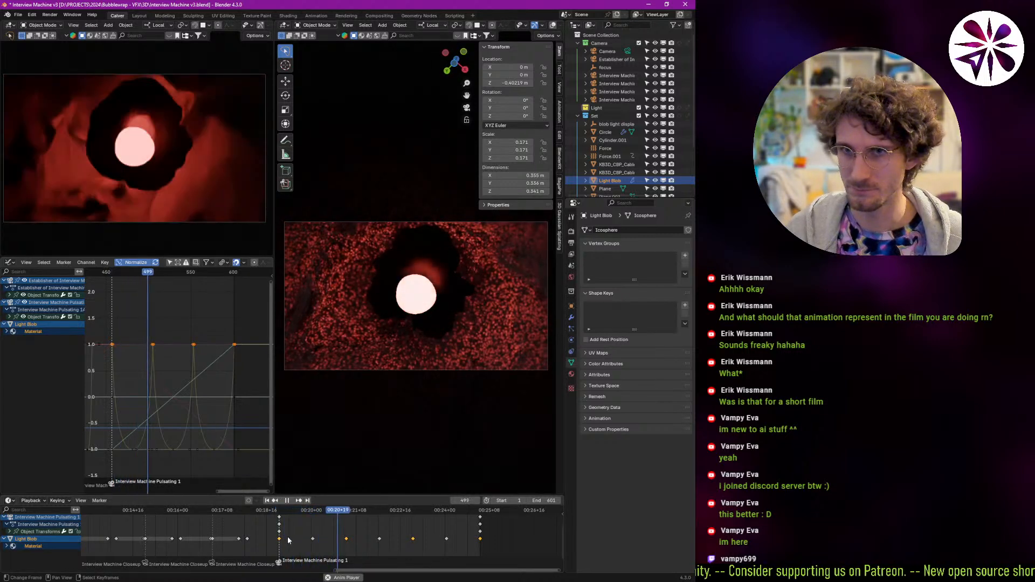
key("space")
Duplicate the zero-strength Light Blob keyframes at frames 481, 529 and 577 about 8 frames later.
left_click(310, 510)
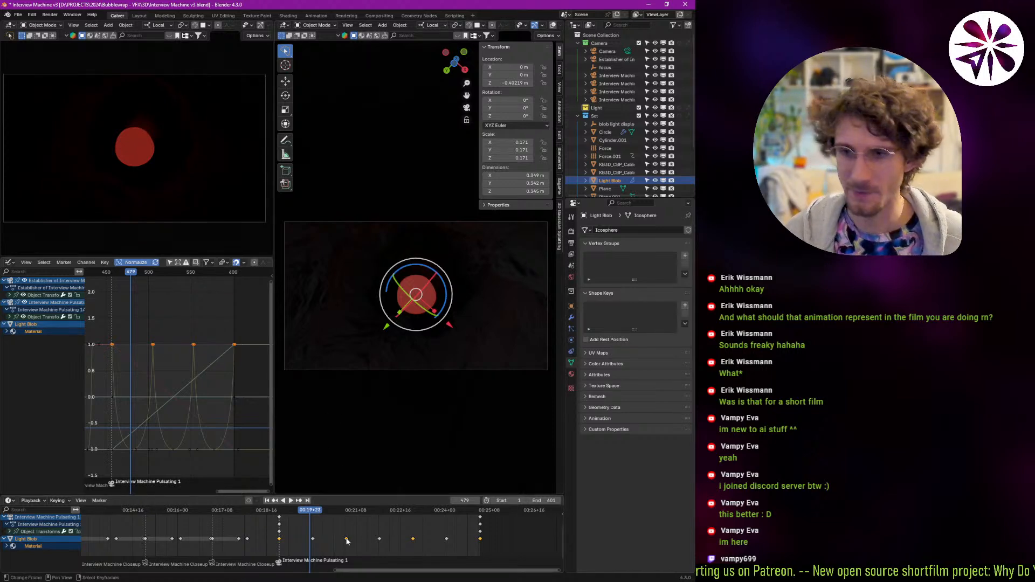
key("c")
left_click(384, 539)
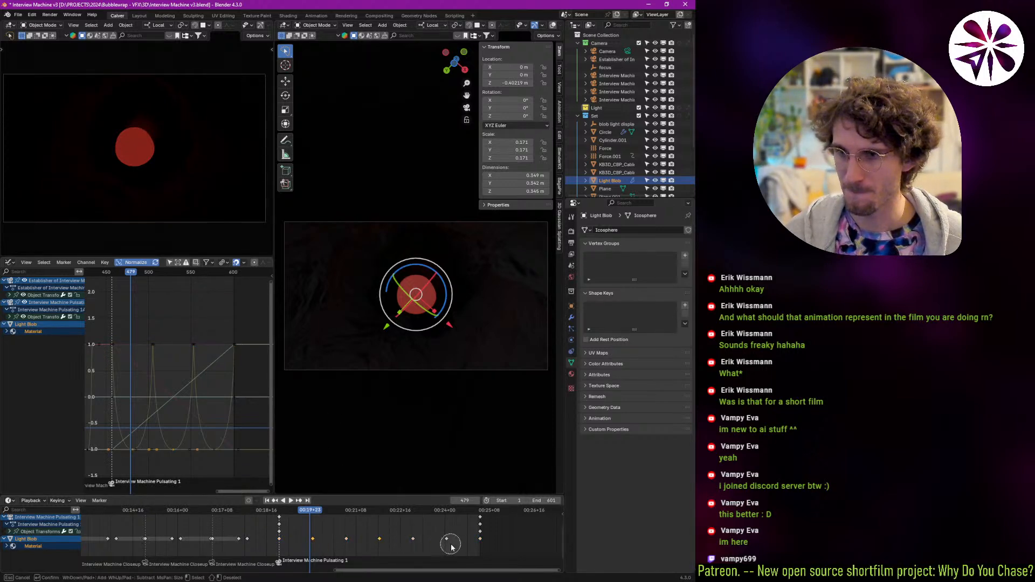
key("Escape")
key("shift+d")
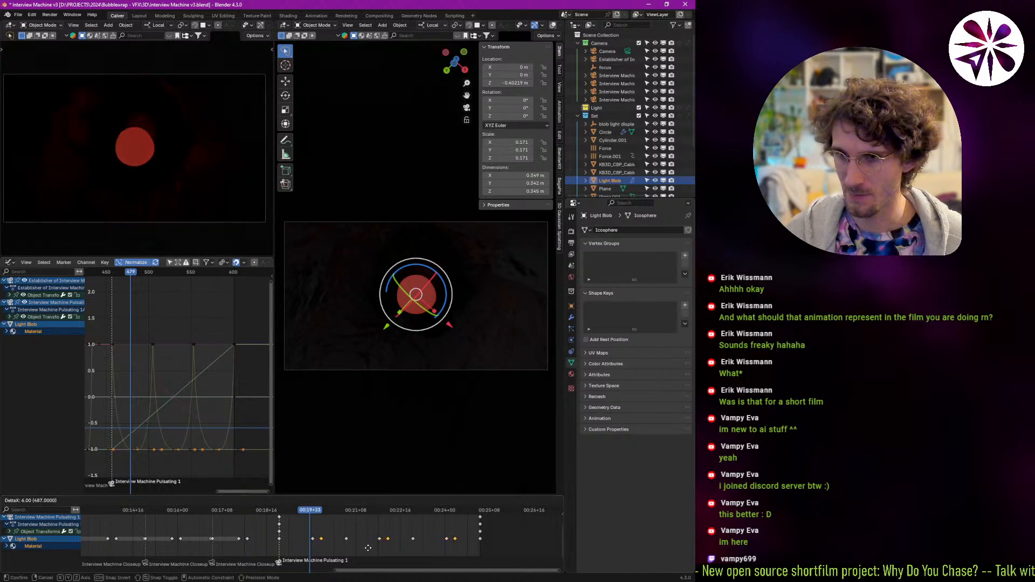
left_click(372, 548)
Add the original zero-strength keyframes to the selection, shift all three pairs about 6 frames earlier and play the shot.
key("c")
left_click(316, 541)
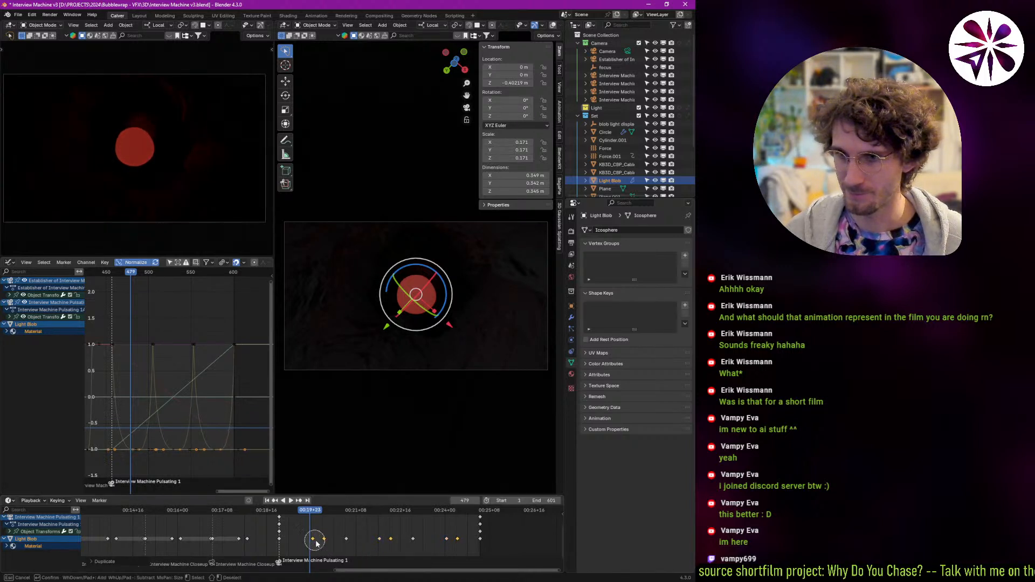
left_click(379, 543)
key("Escape")
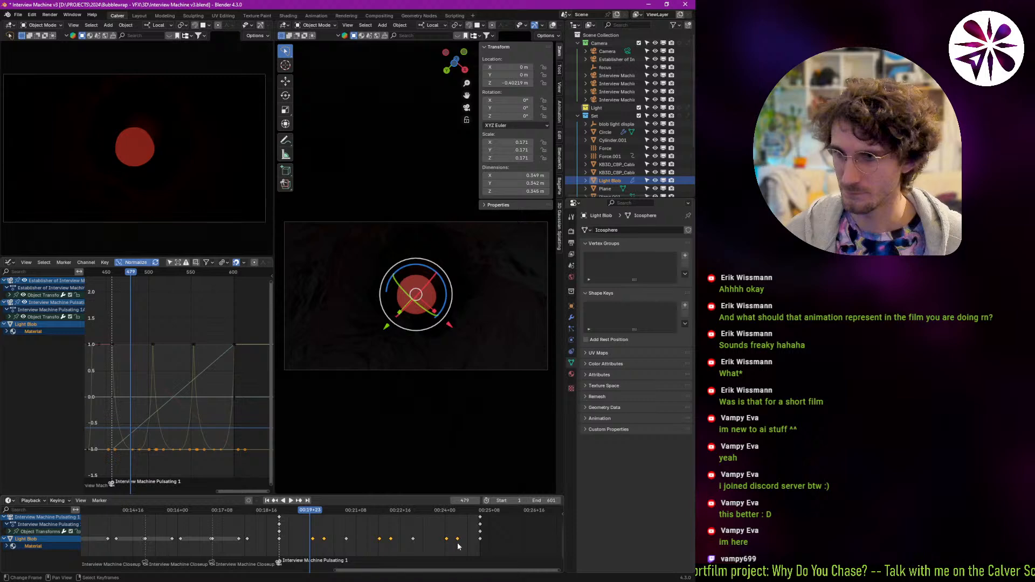
key("g")
left_click(448, 547)
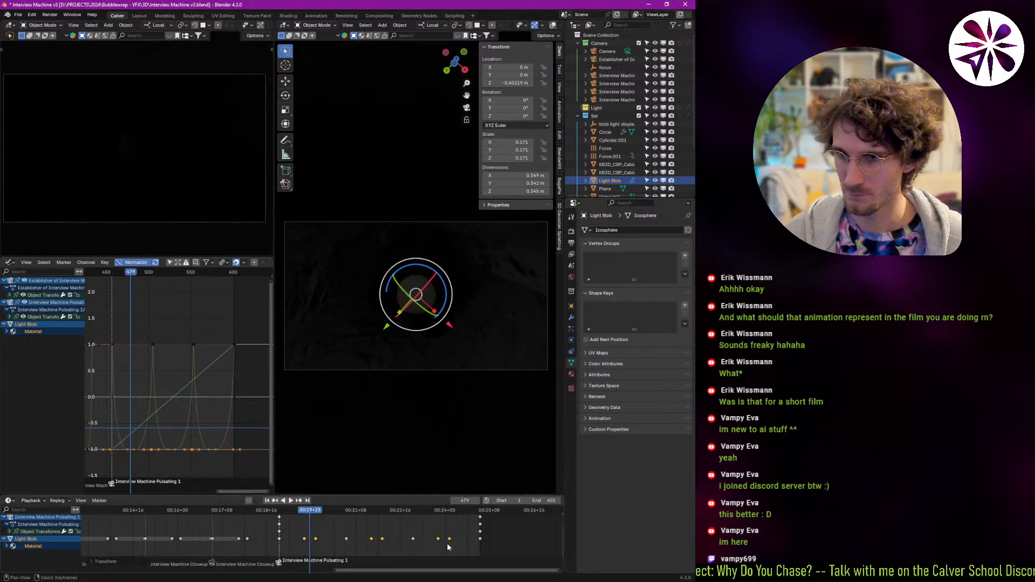
key("space")
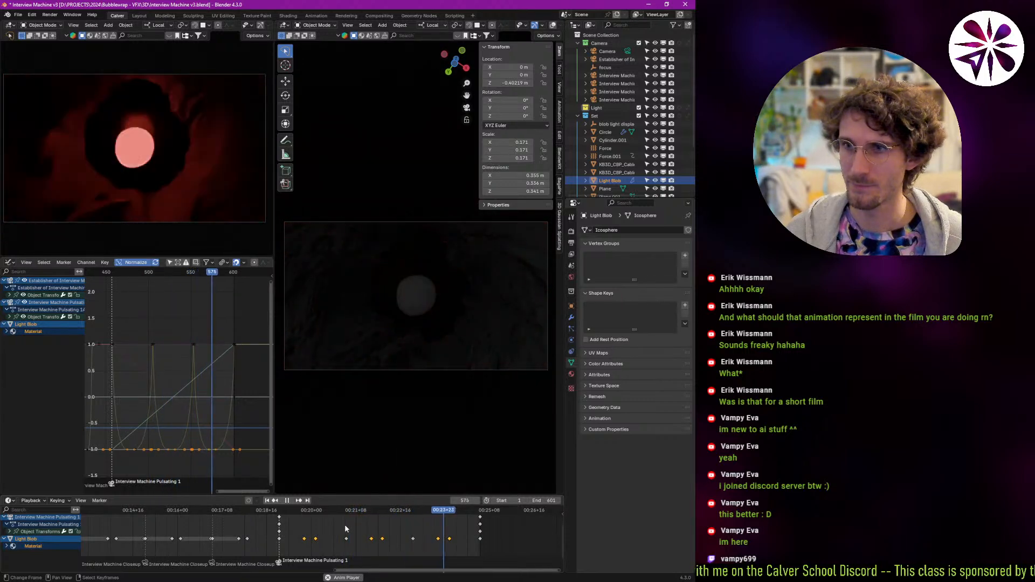
key("Escape")
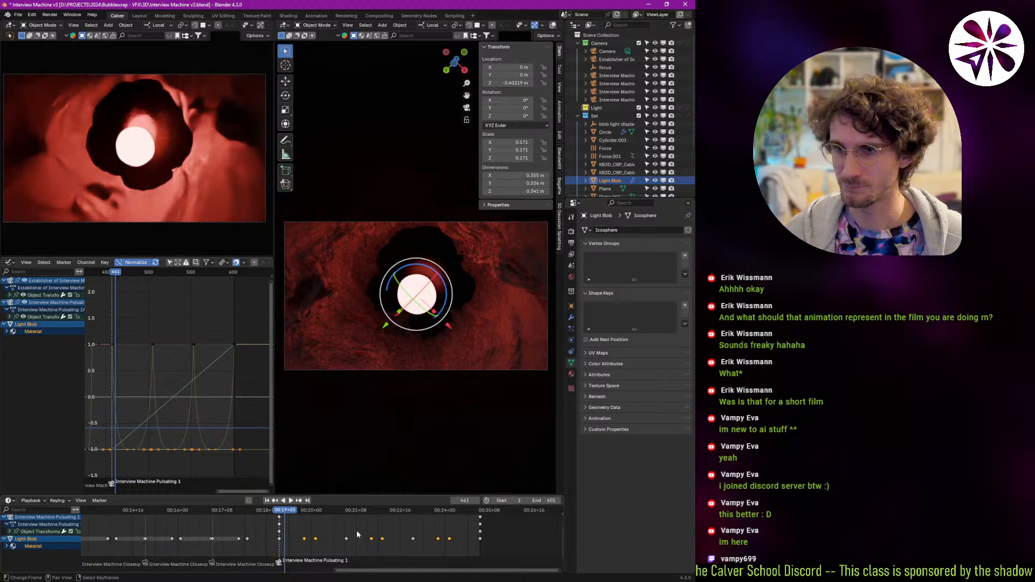
Move the second zero-strength keyframe of each Light Blob pair about 3 frames earlier and play the tightened pulse.
left_click(316, 540)
key("c")
left_click(388, 541)
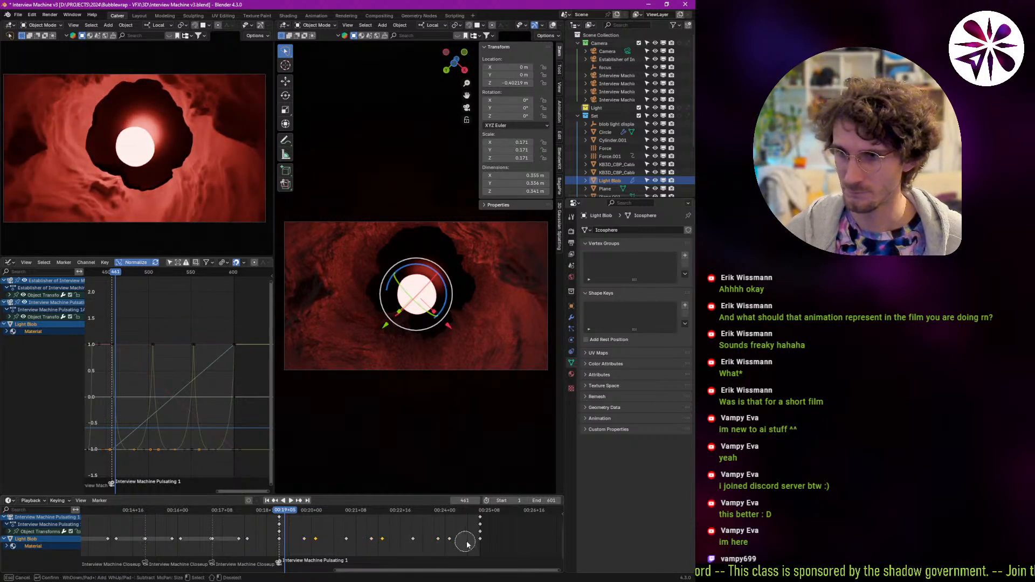
key("Escape")
left_click(451, 539, "shift")
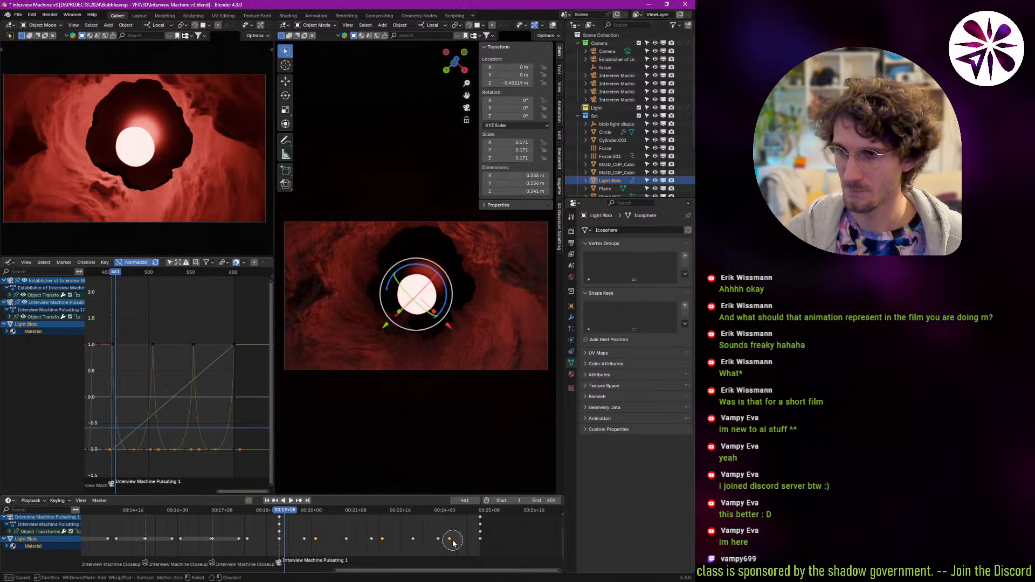
key("g")
left_click(452, 541)
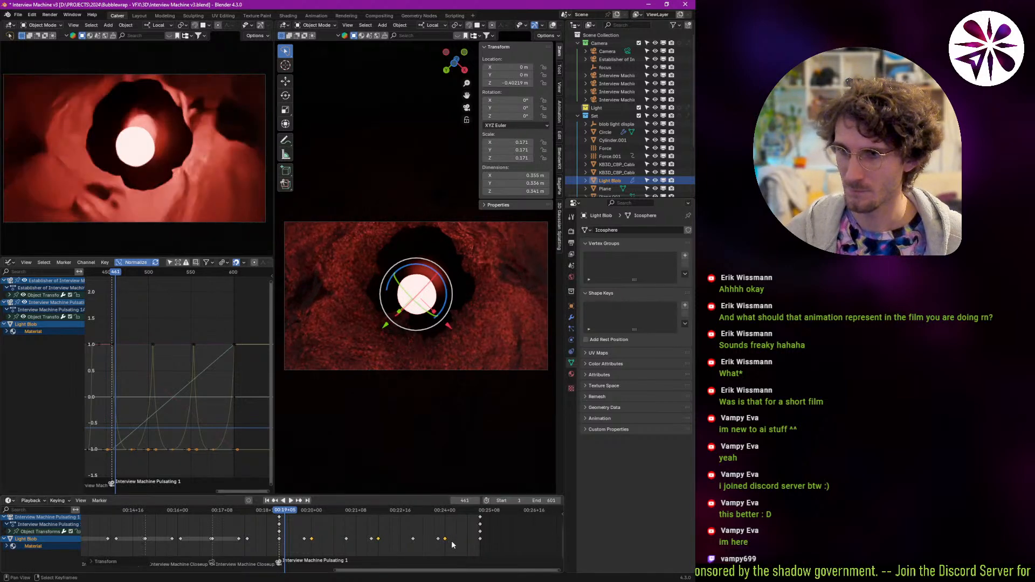
key("space")
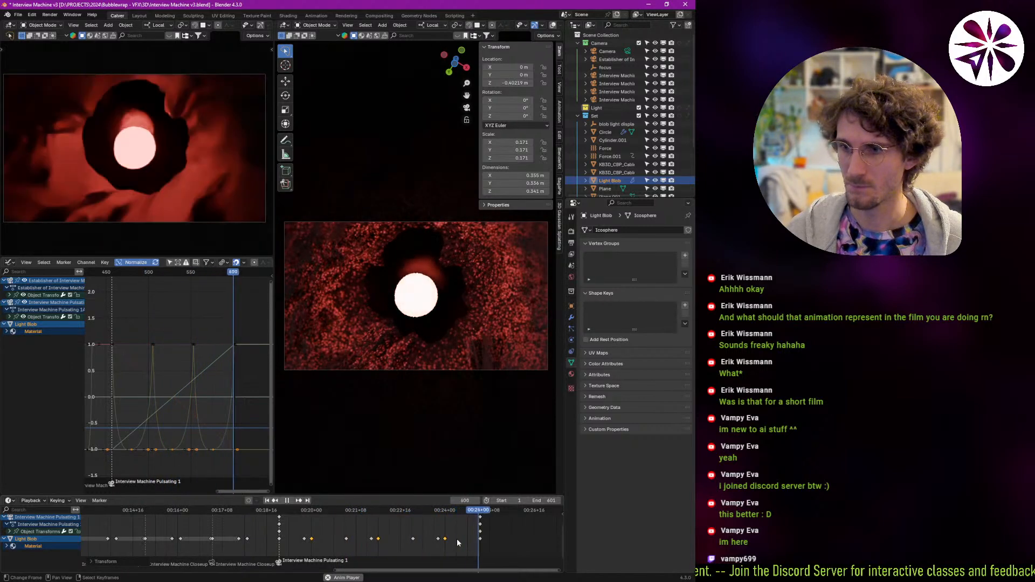
left_click(285, 545)
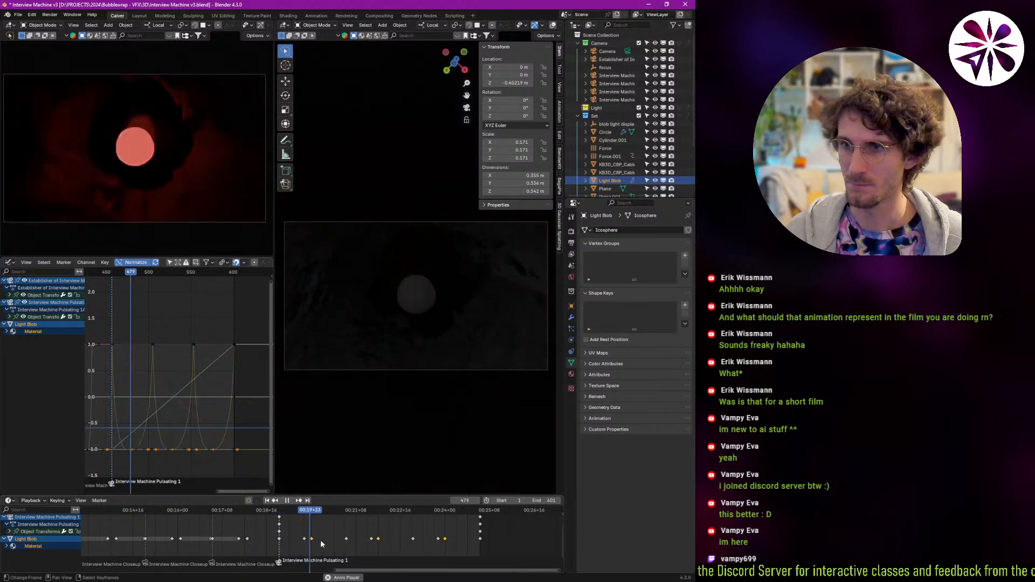
key("Escape")
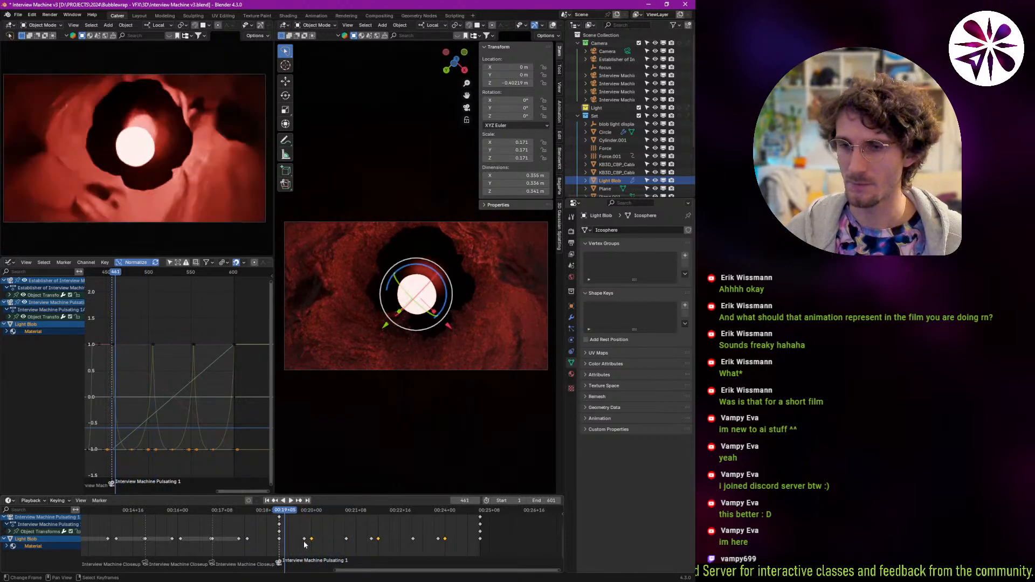
Duplicate the Interview Machine Pulsating 1 camera in place.
left_click(381, 370)
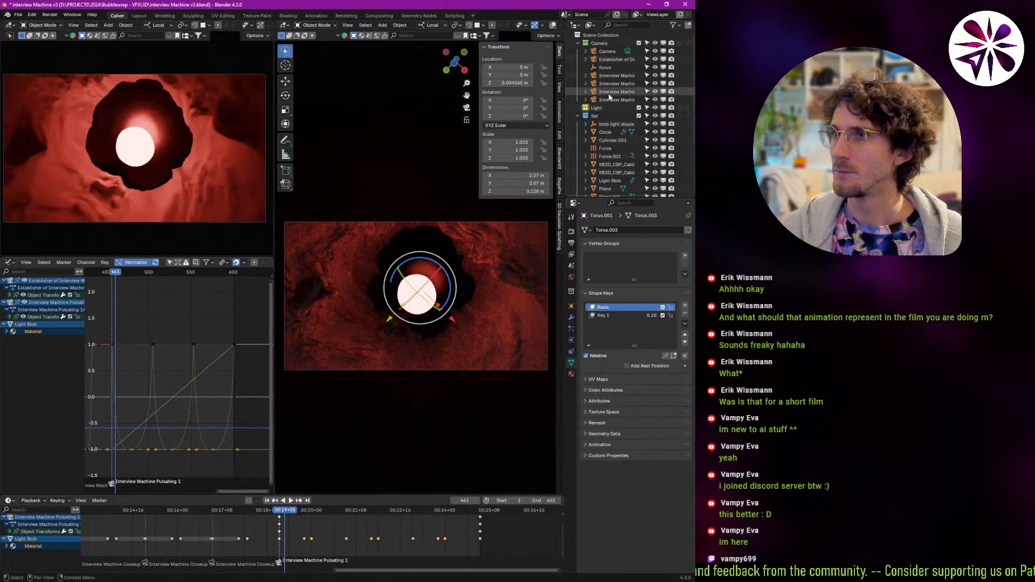
left_click(622, 99)
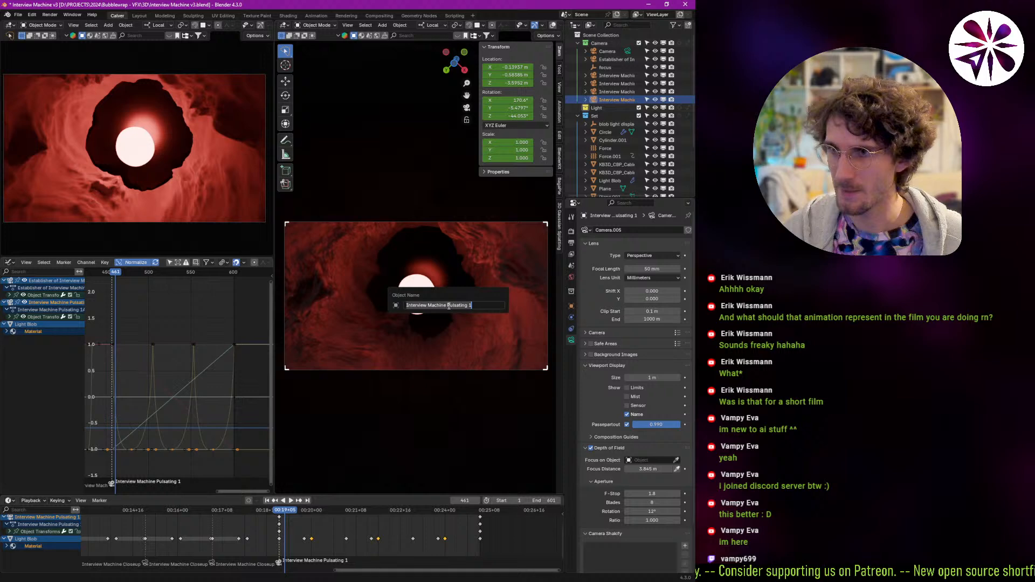
key("shift+d")
key("Escape")
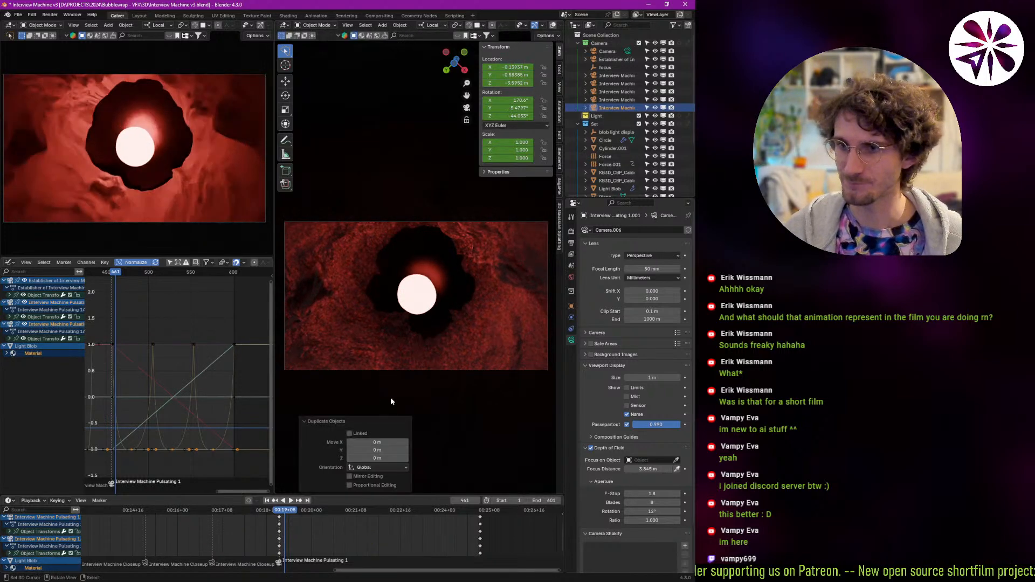
Return to frame 457, rename the camera copy Interview Machine Pulsating 2 and bind it to the shot marker there.
left_click_drag(391, 537, 289, 545)
key("space")
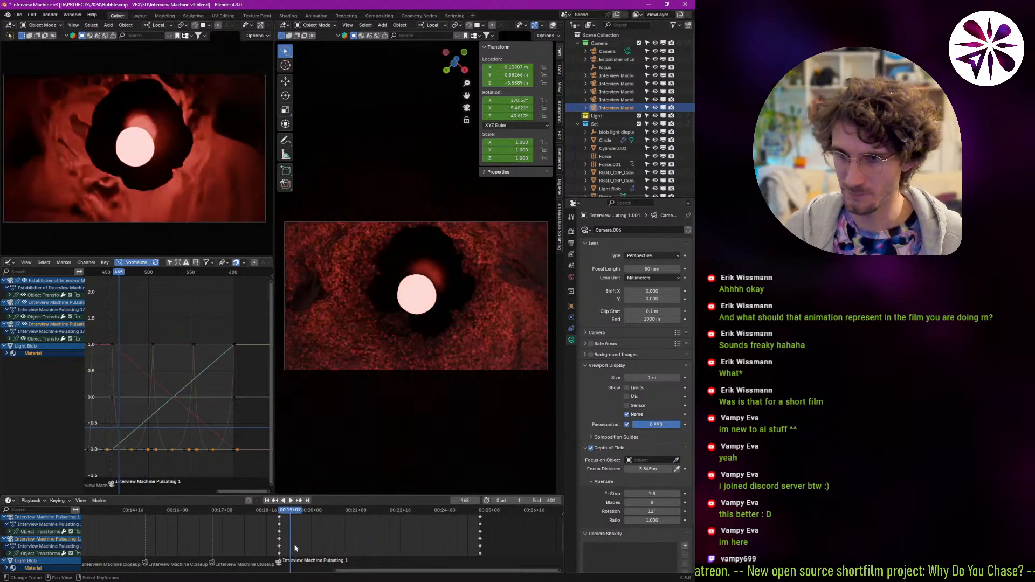
key("Down")
key("F2")
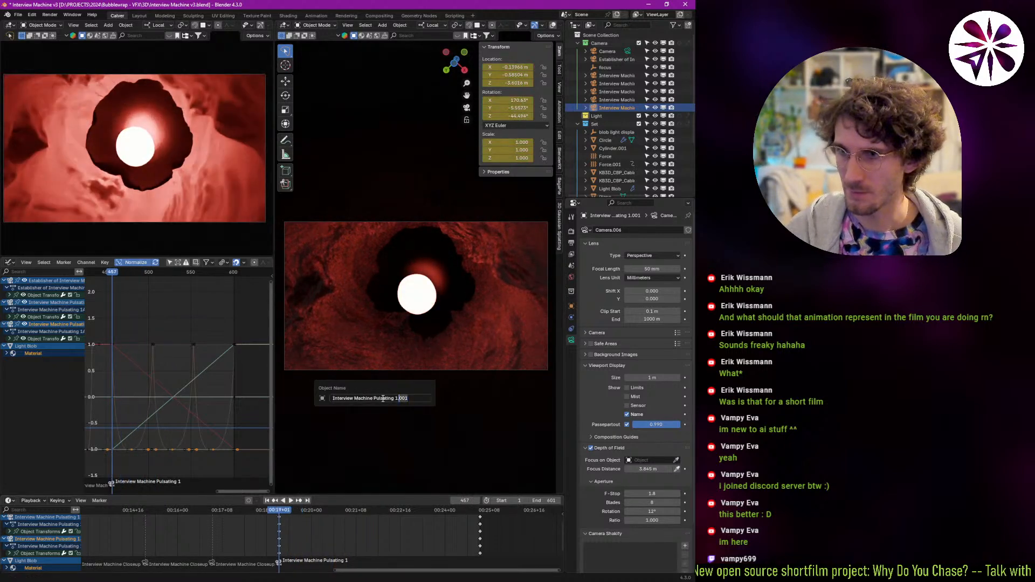
type("2")
key("Return")
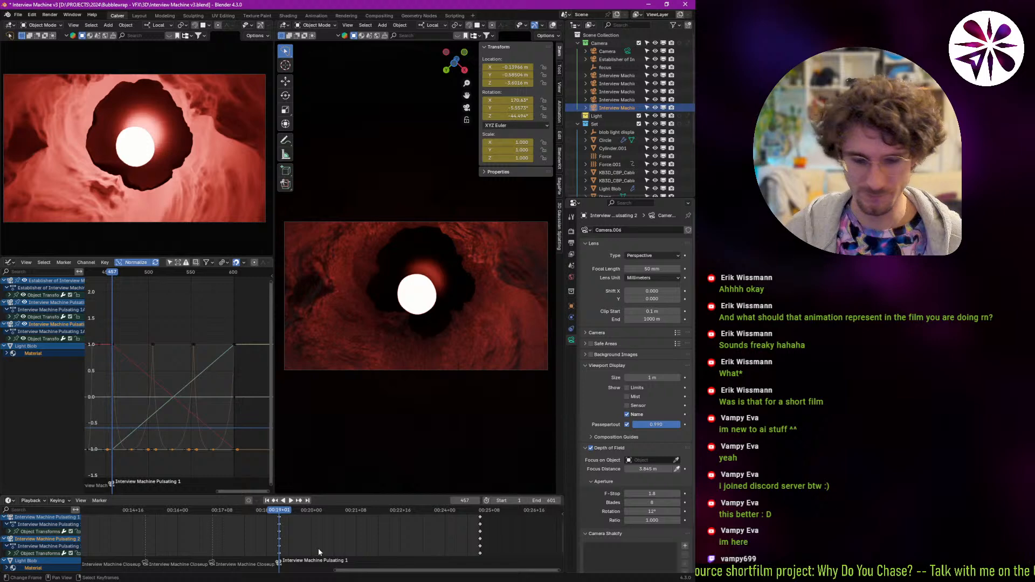
Pull the Interview Machine Pulsating 2 camera back along its local Z axis and shift it sideways to reframe the glowing blob in a wider view.
key("g")
key("z")
key("z")
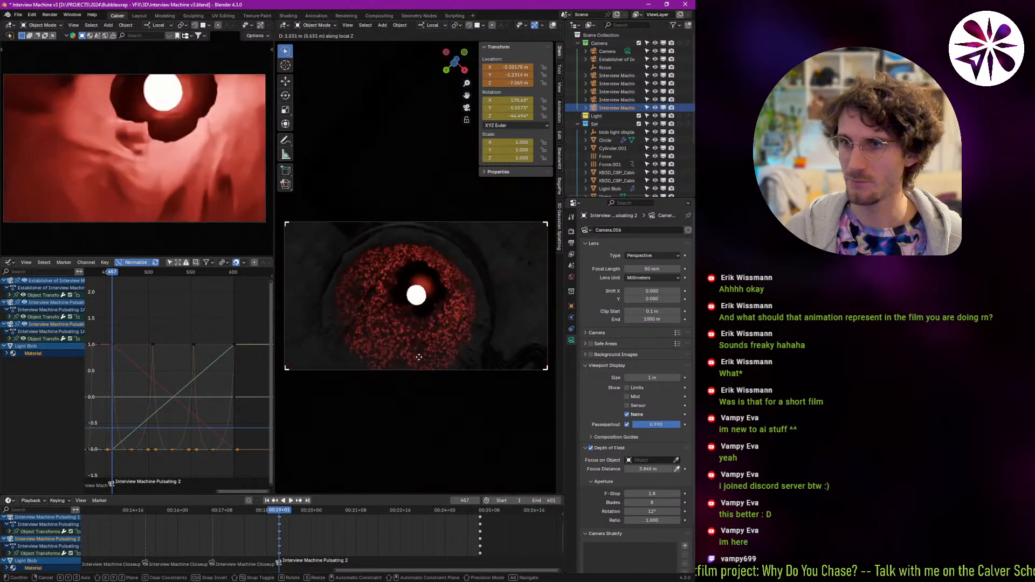
left_click(420, 363)
key("g")
key("z")
key("z")
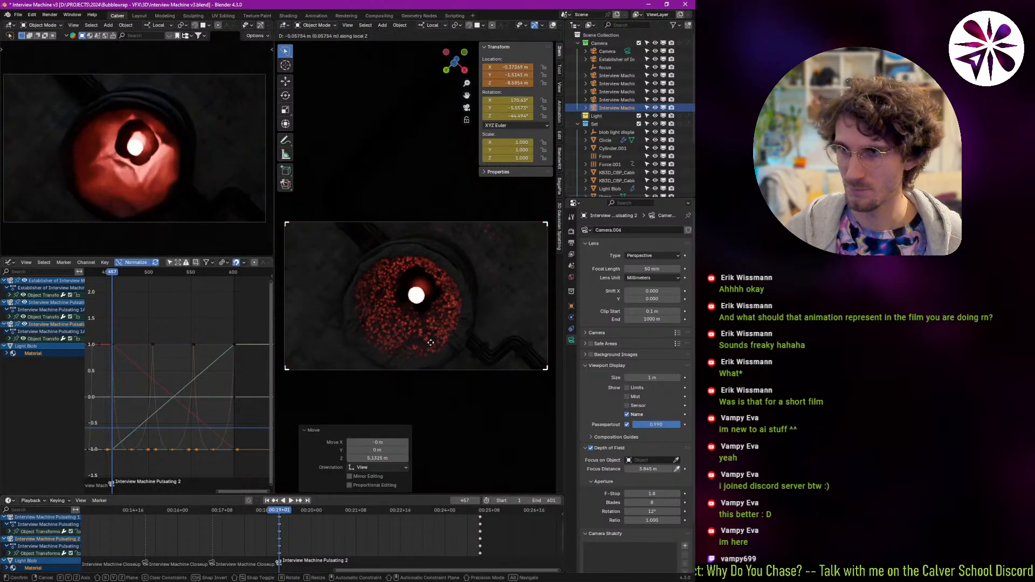
key("z")
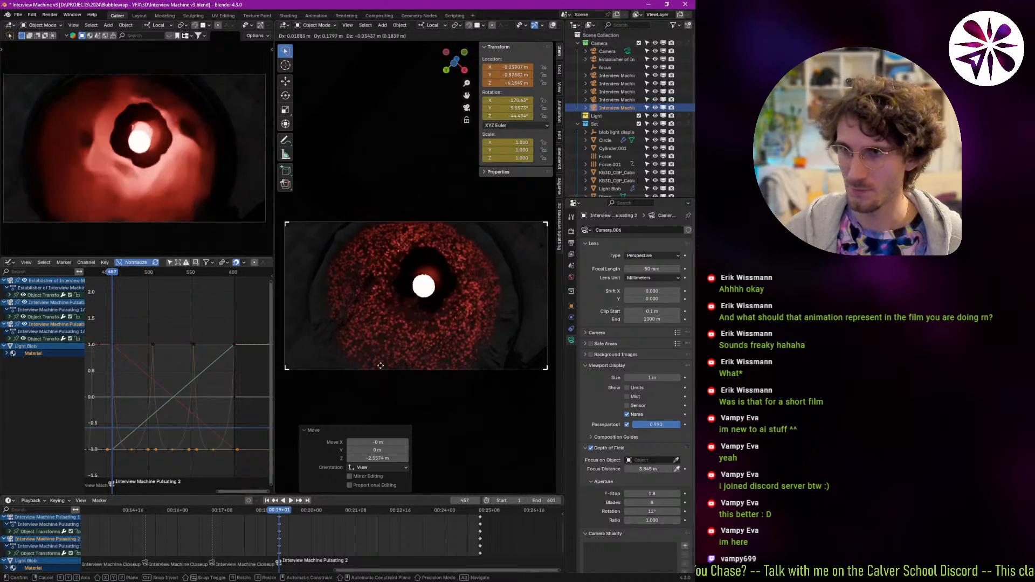
left_click(396, 367)
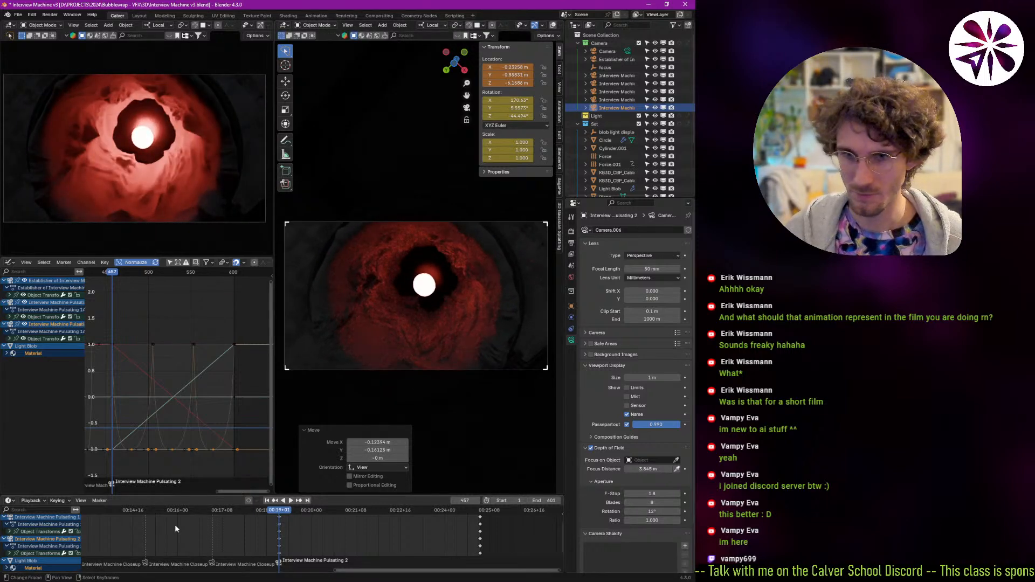
Limit the timeline to the selected object's channels and delete the Interview Machine Pulsating 2 camera's keyframes.
middle_click_drag(307, 531, 278, 541)
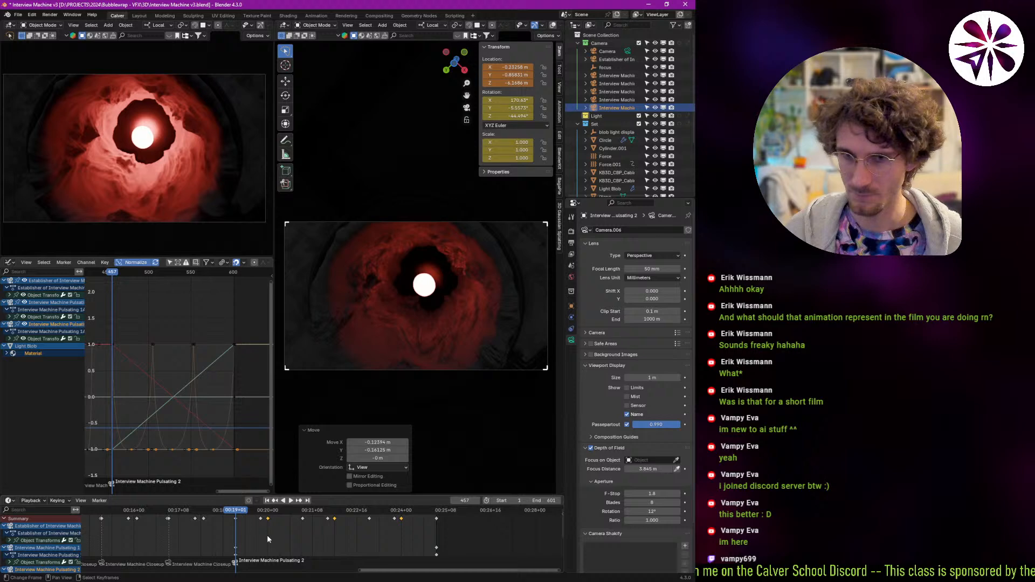
left_click(81, 501)
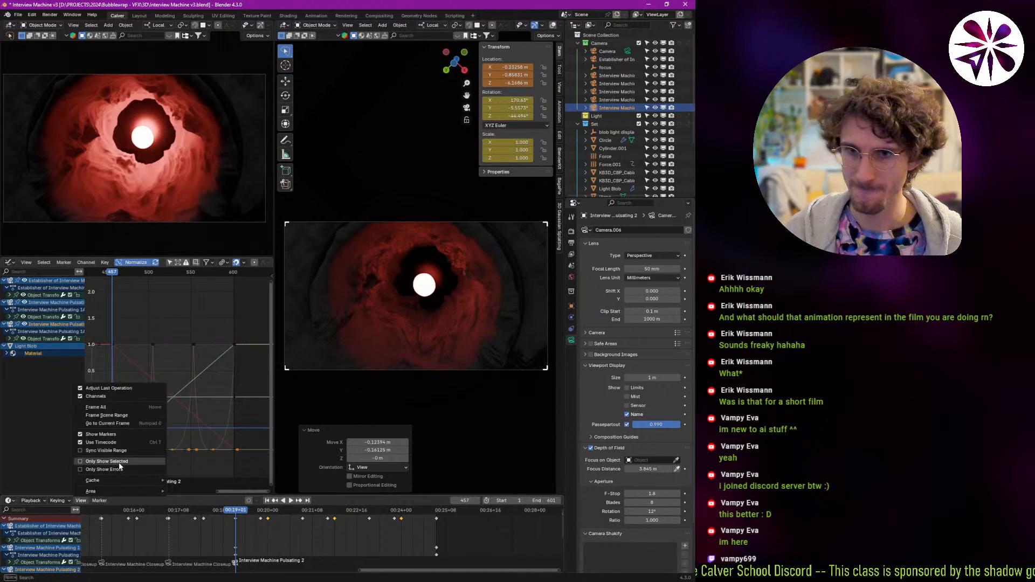
left_click(108, 463)
key("x")
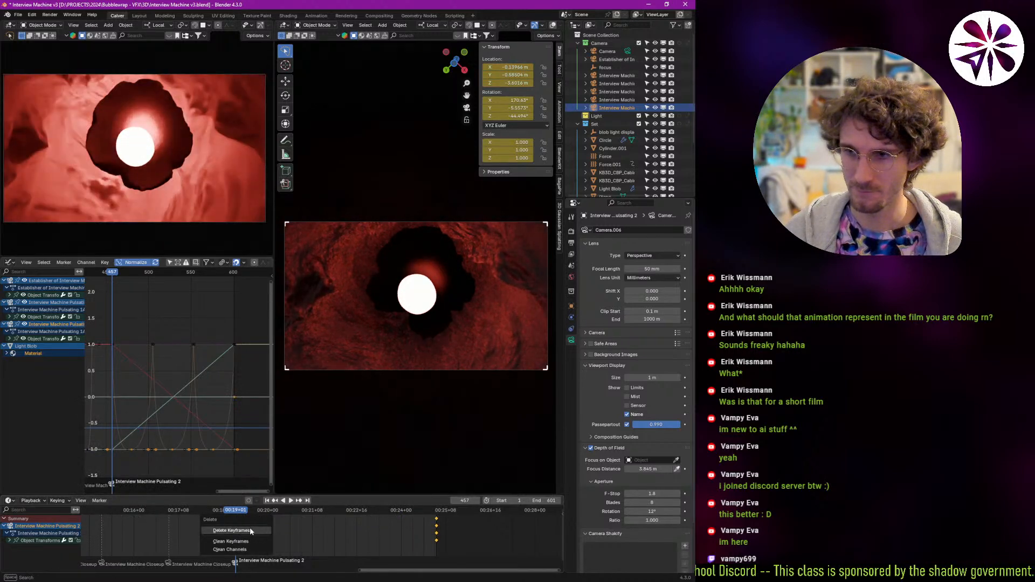
left_click(250, 527)
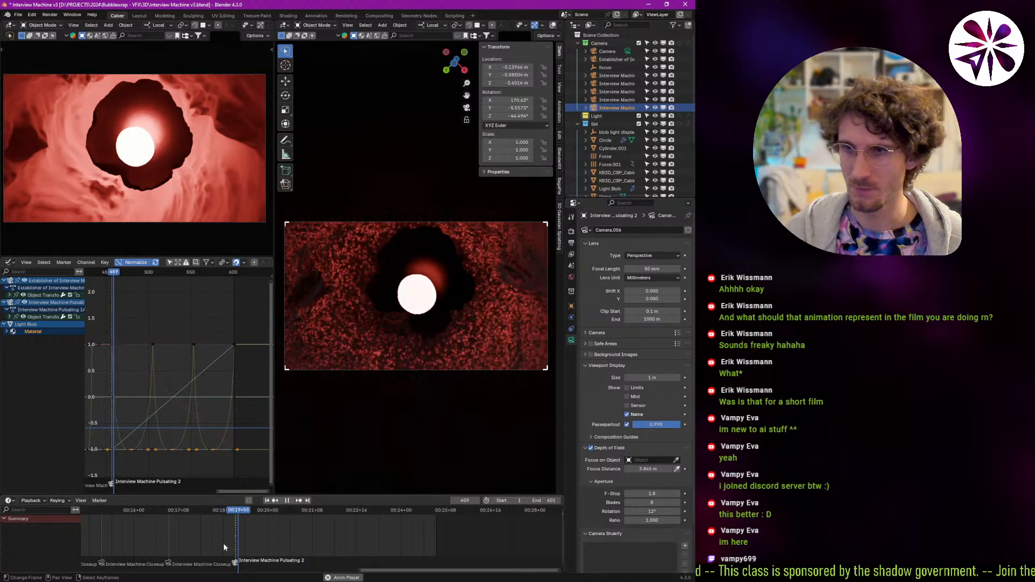
Pull the Interview Machine Pulsating 2 camera back about 2.7 m along its local Z axis, shift it to recentre the blob, and play the shot.
key("g")
key("z")
key("z")
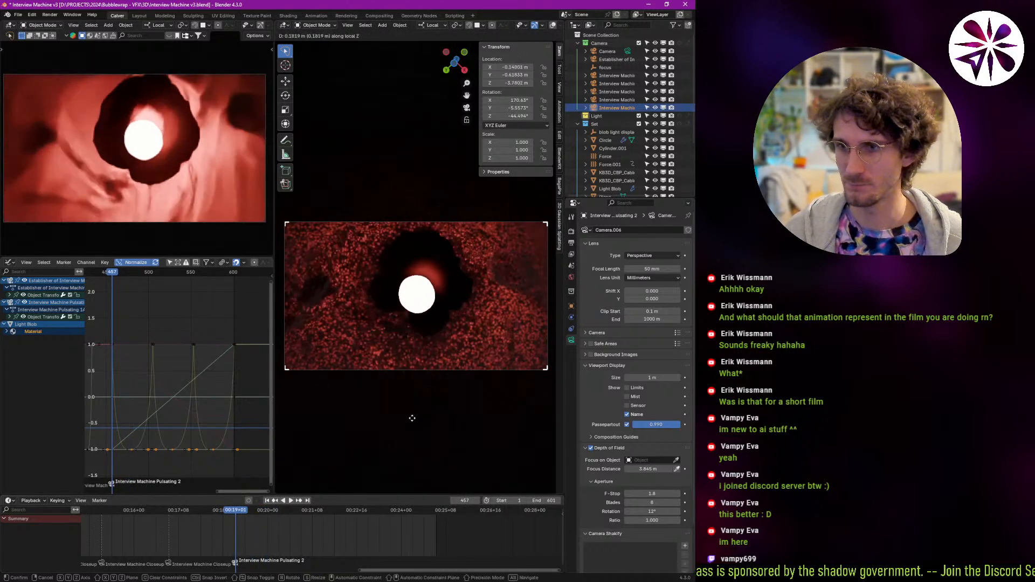
left_click(411, 449)
key("g")
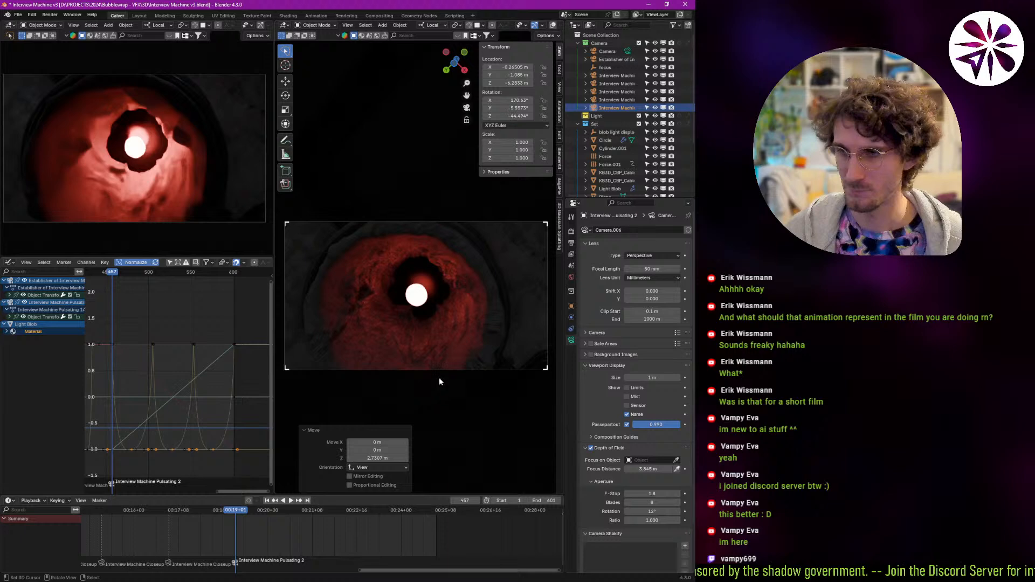
left_click(434, 395)
key("space")
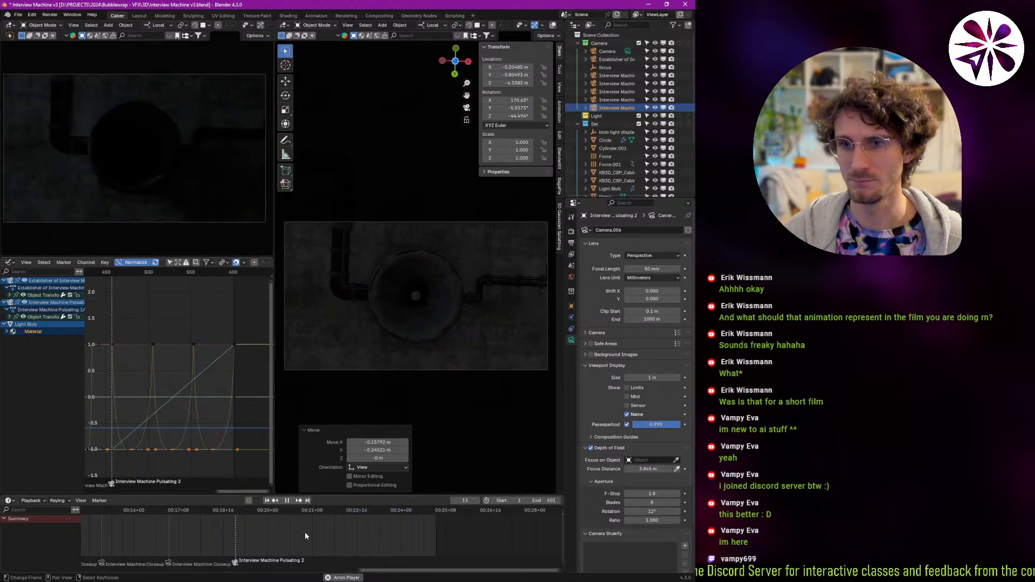
left_click(218, 534)
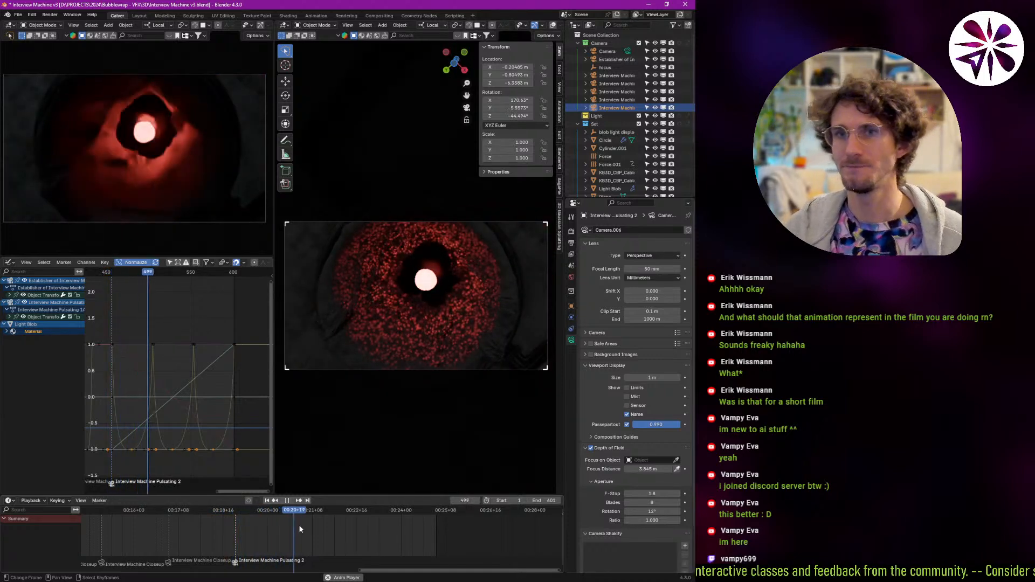
key("Escape")
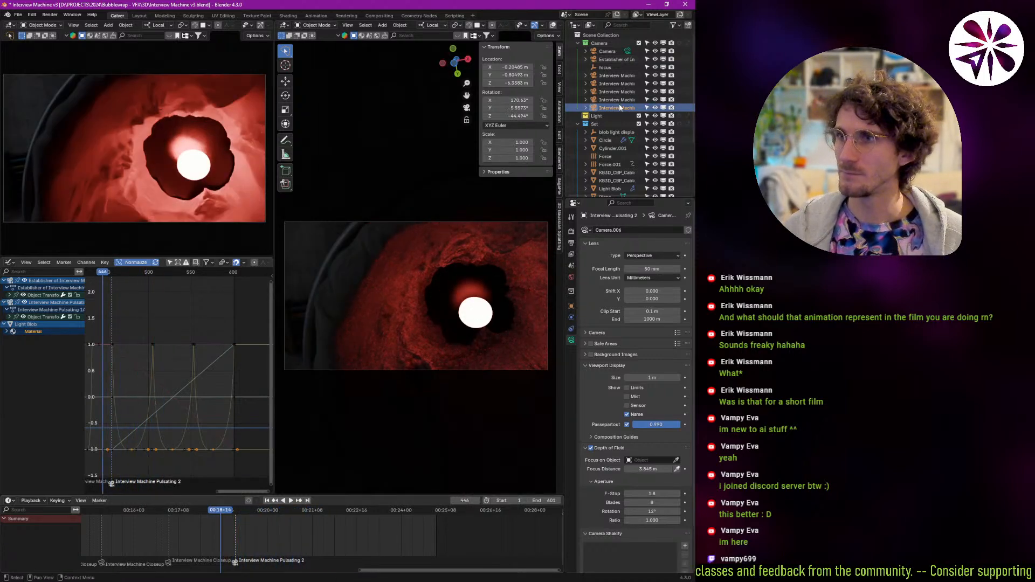
Select the Interview Machine Pulsating 1 camera and bind it to the shot marker at frame 457.
left_click(624, 100)
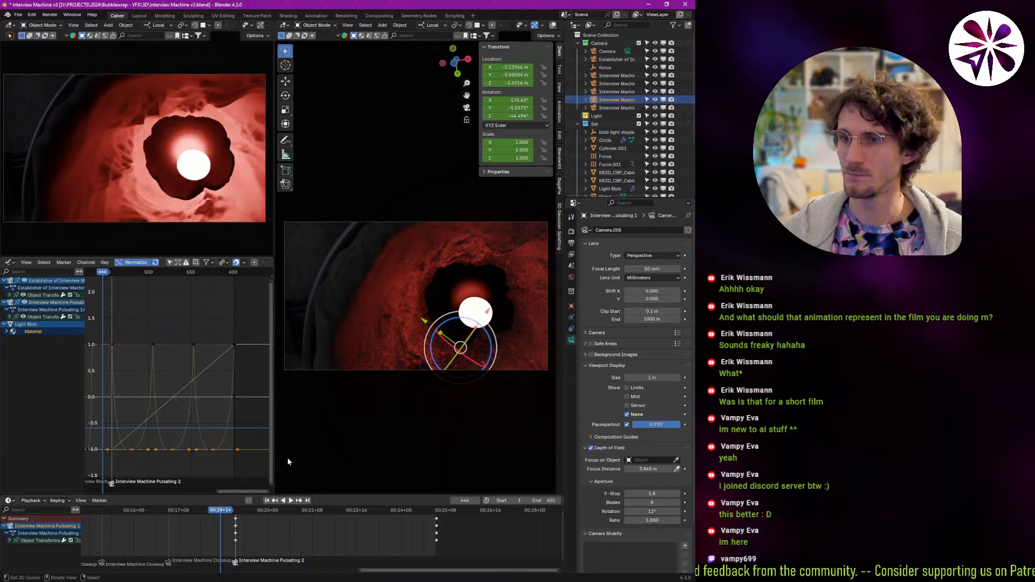
left_click(235, 541)
key("Right")
key("Right")
key("Right")
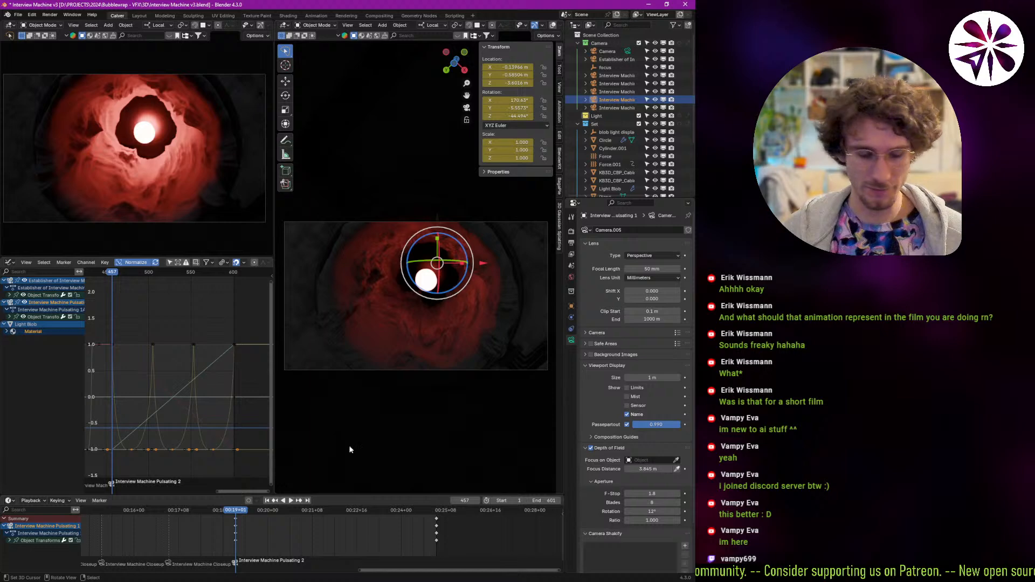
key("b")
key("Escape")
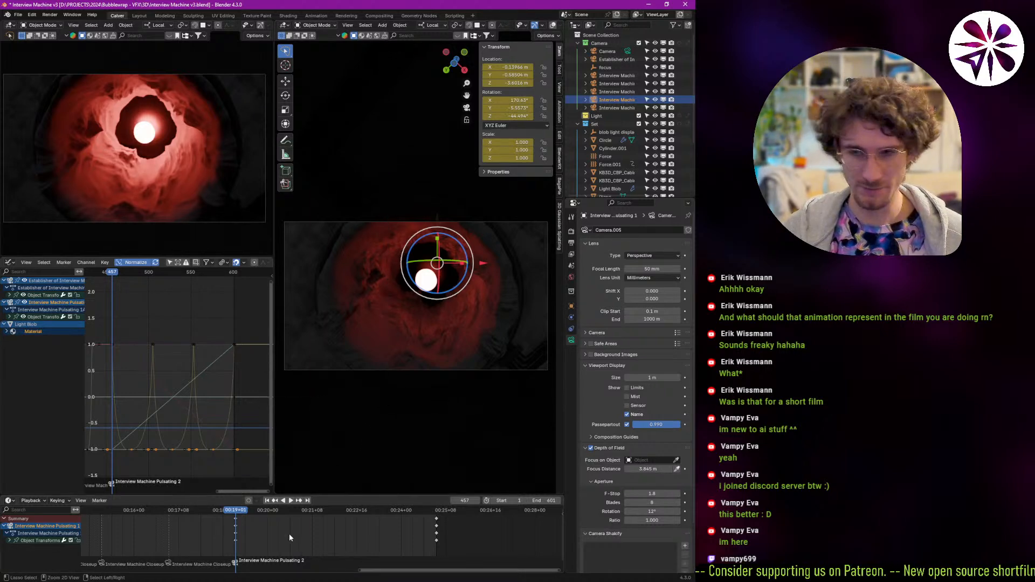
Play the Interview Machine Pulsating 1 shot and stop on the bright pulse at frame 551.
key("space")
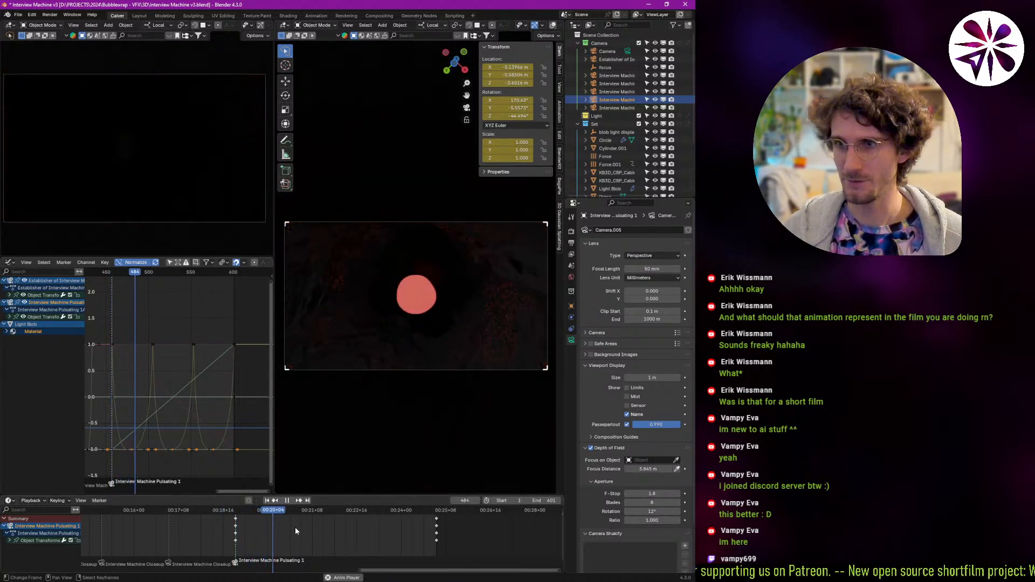
key("space")
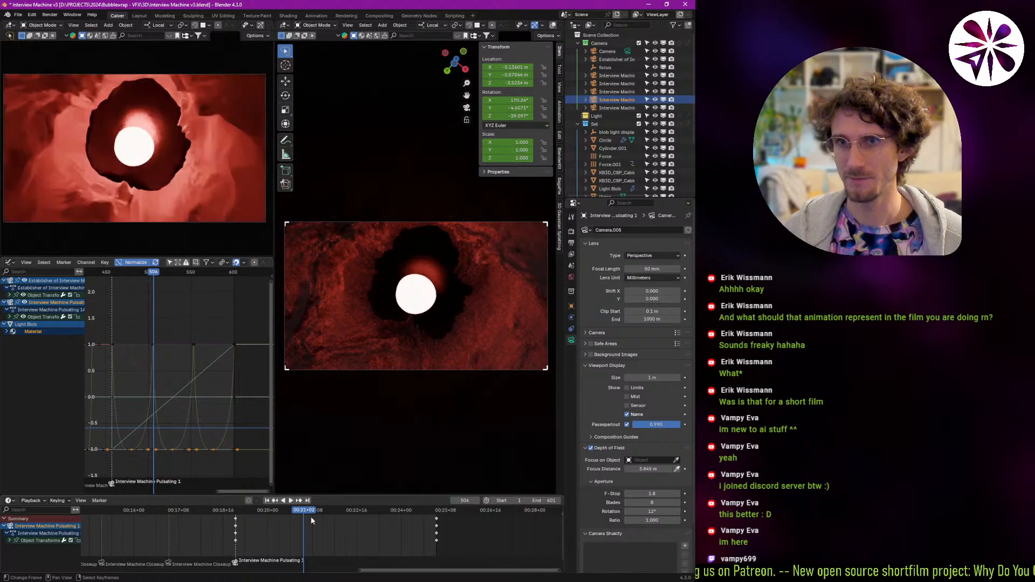
key("space")
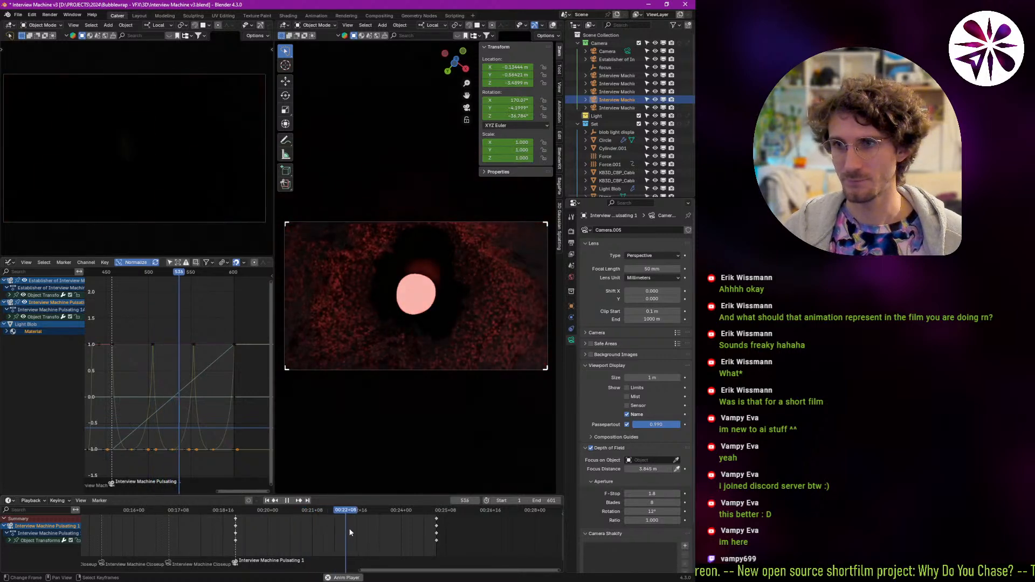
key("space")
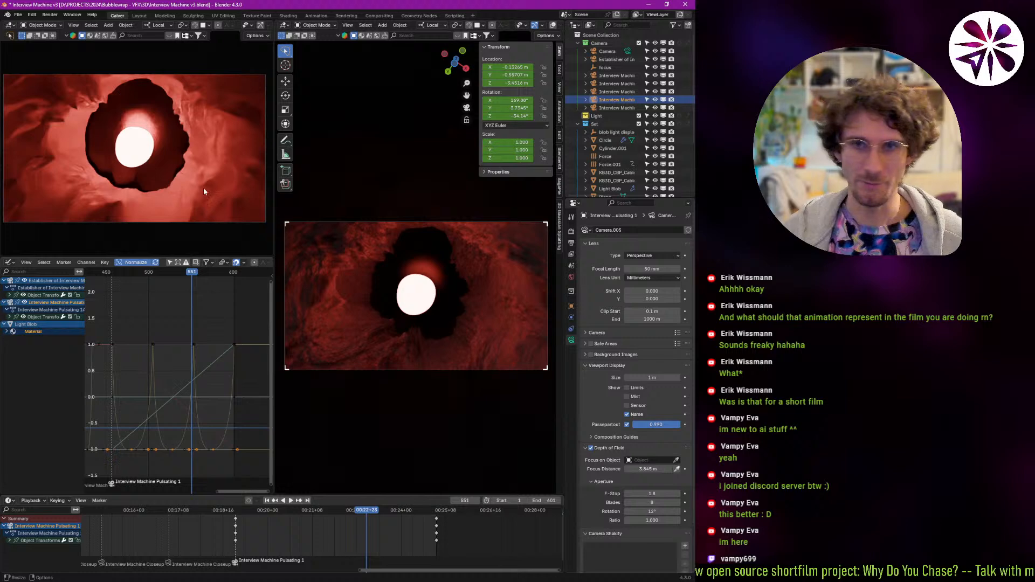
Test-render frame 551 from the Pulsating 1 camera, stop the render once the image is clear, and return to the full layout.
key("ctrl+space")
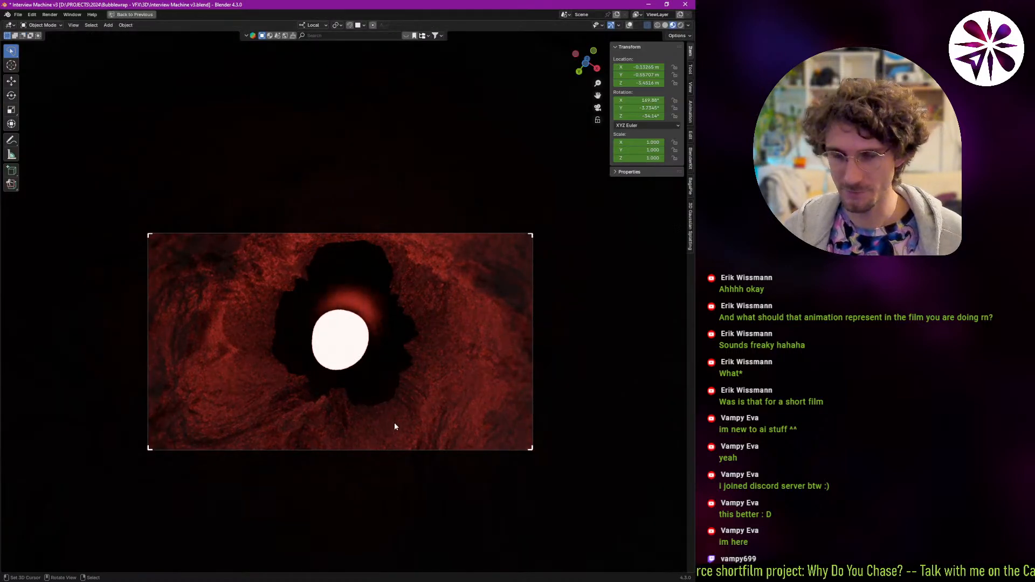
key("F12")
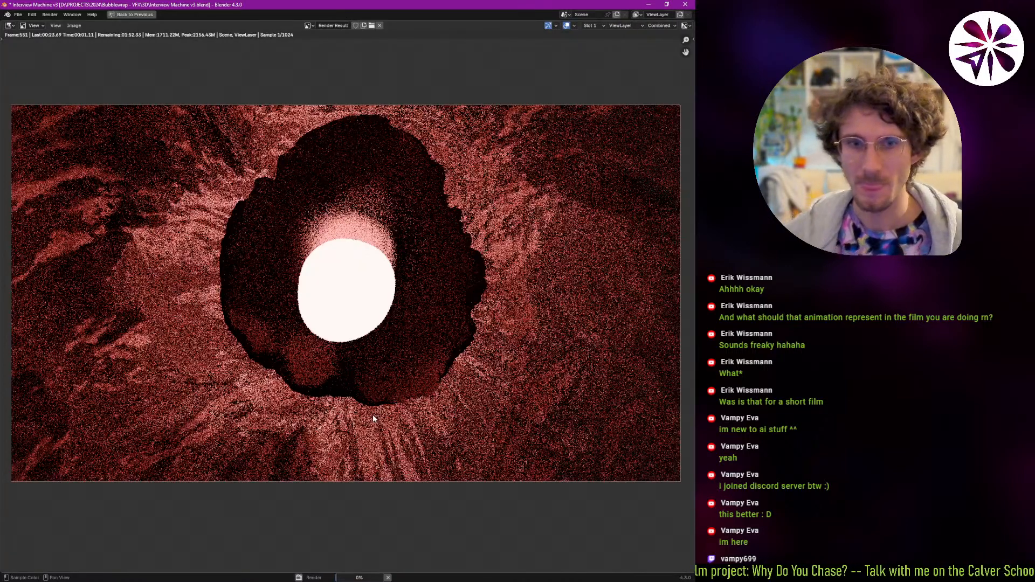
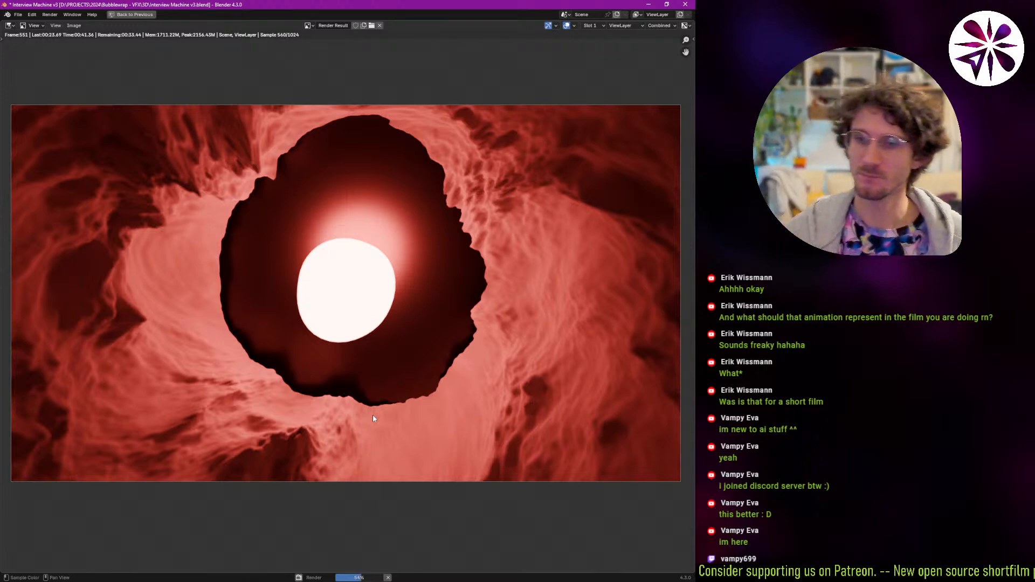
key("Escape")
key("Escape")
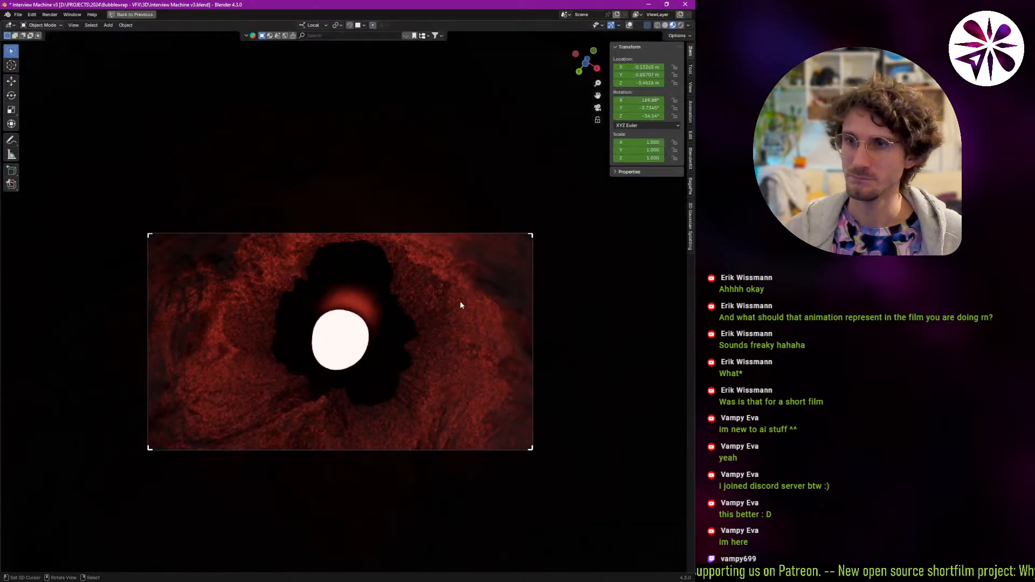
key("z")
key("Escape")
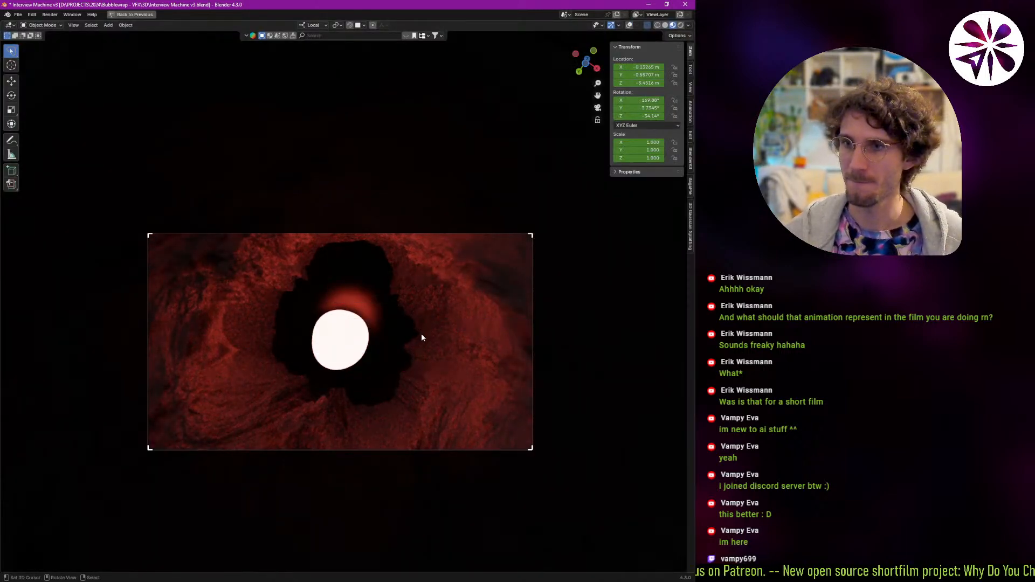
key("ctrl+space")
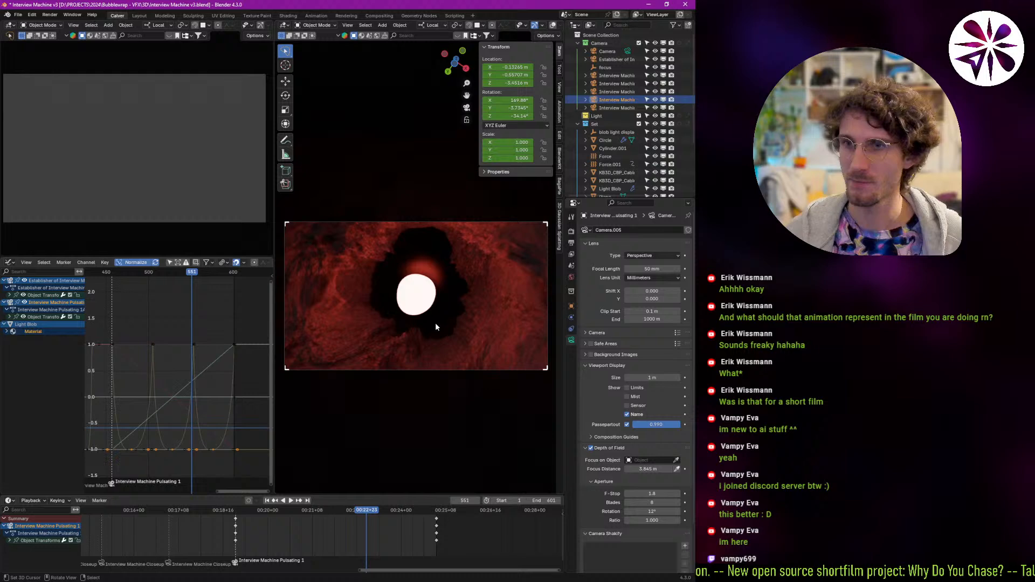
Select the Sphere.001 mesh around the glowing blob and try to move it along its local Y axis.
scroll(445, 262, "up", 2)
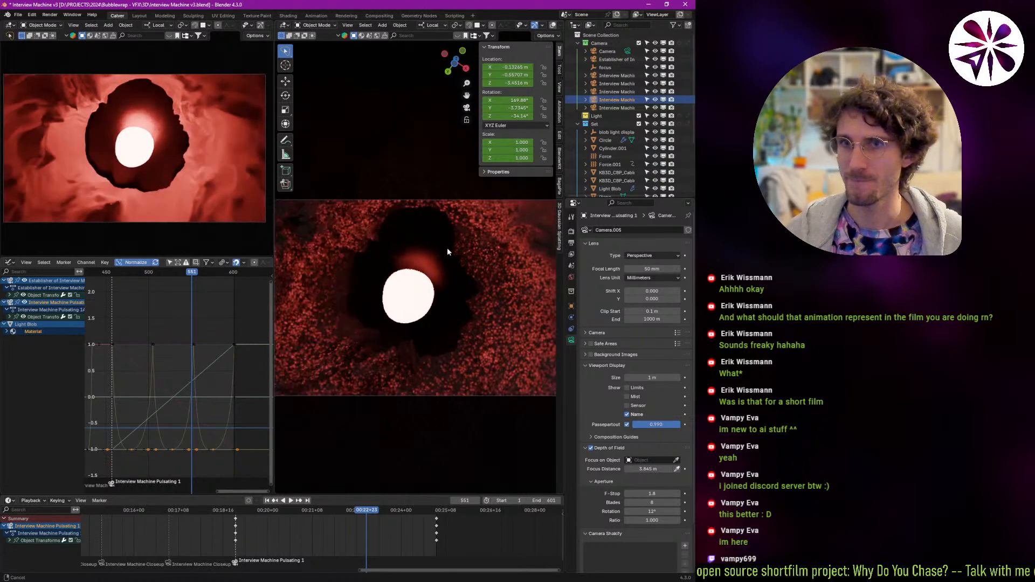
left_click(461, 281)
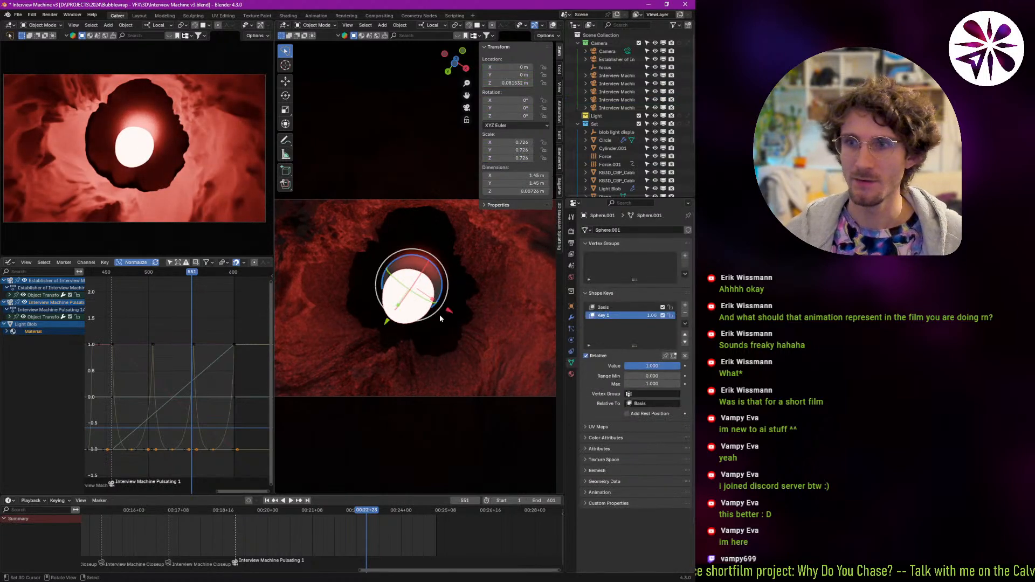
key("g")
key("y")
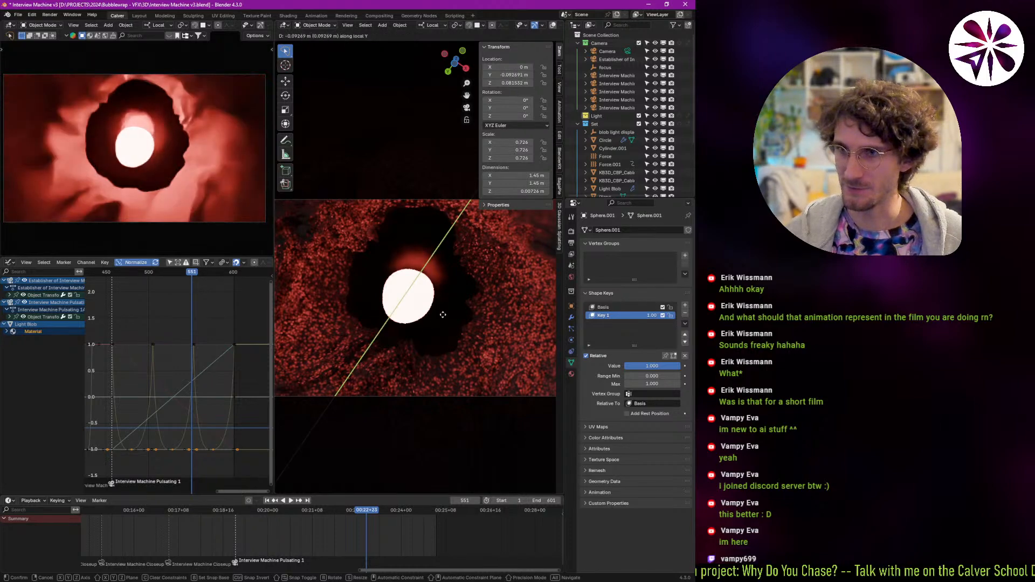
right_click(423, 319)
Lower the Sphere.001 mesh about 0.04 m along Z and return to the camera view.
middle_click_drag(417, 314, 390, 338)
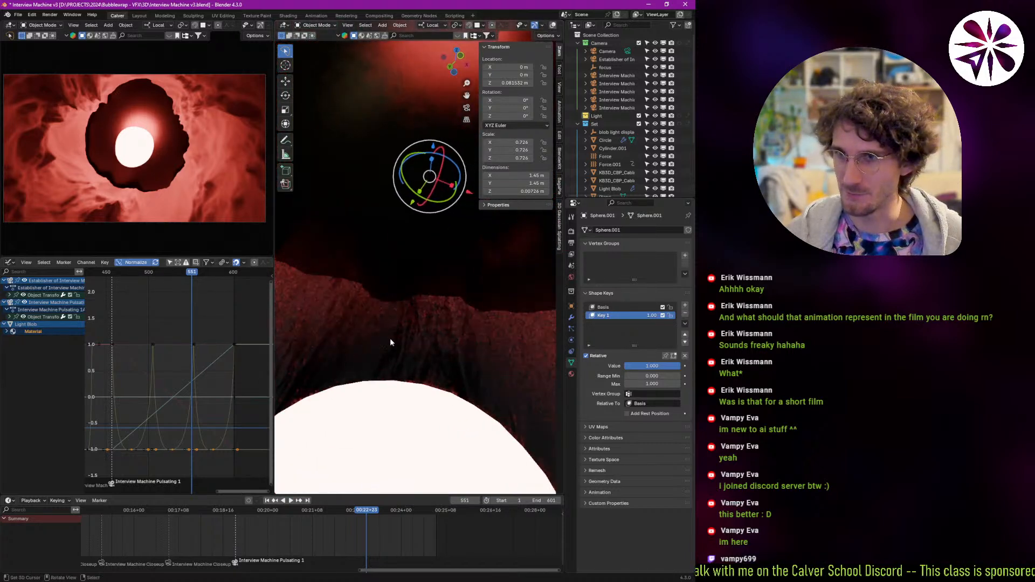
key("g")
key("z")
key("z")
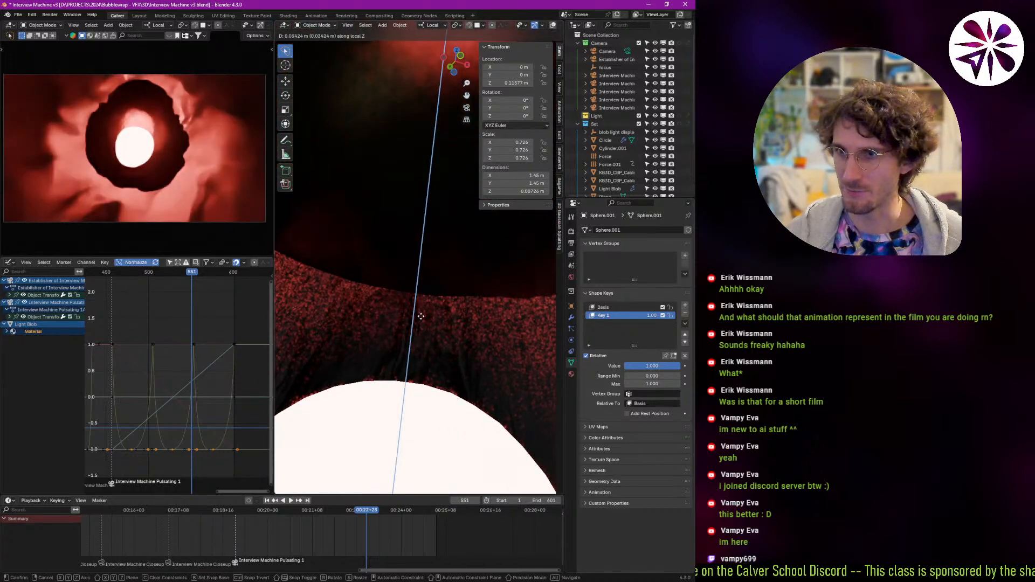
left_click(422, 325)
key("g")
key("z")
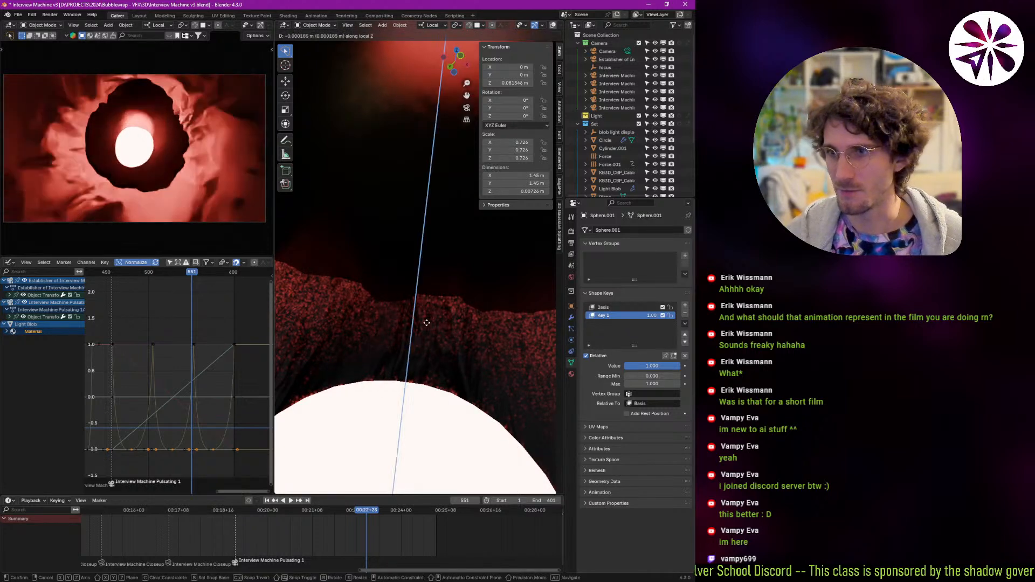
left_click(425, 339)
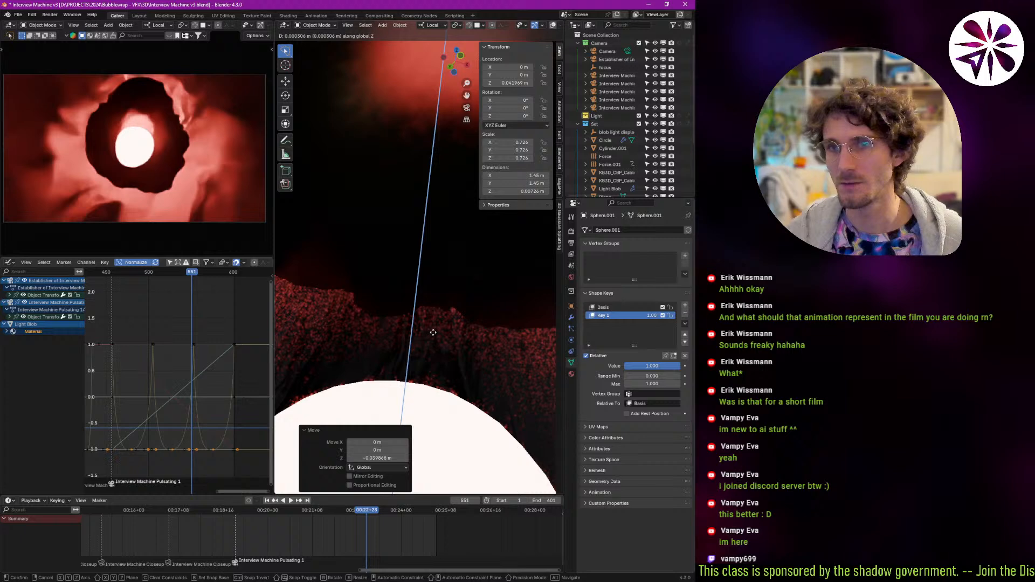
key("KP_7")
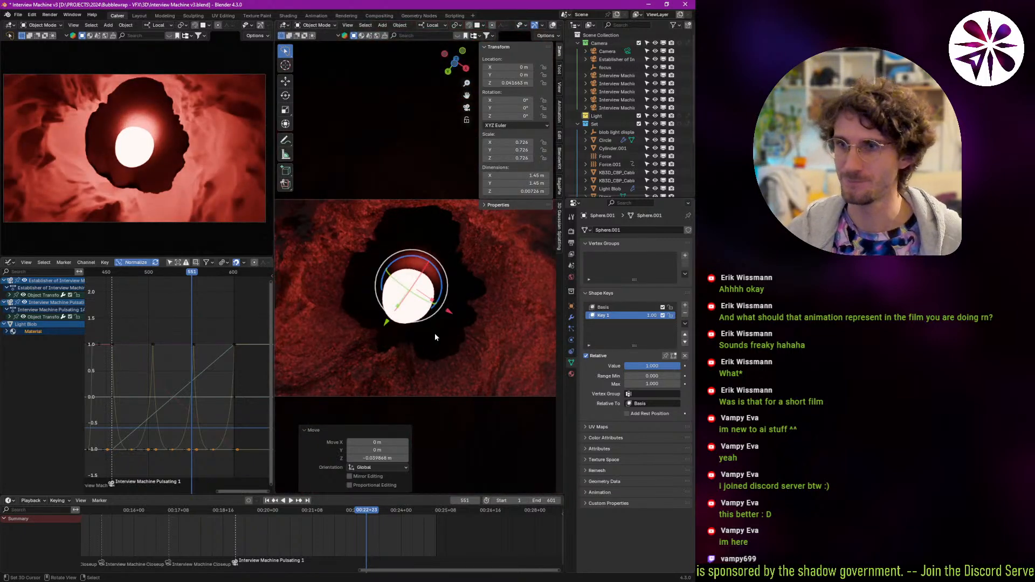
key("KP_0")
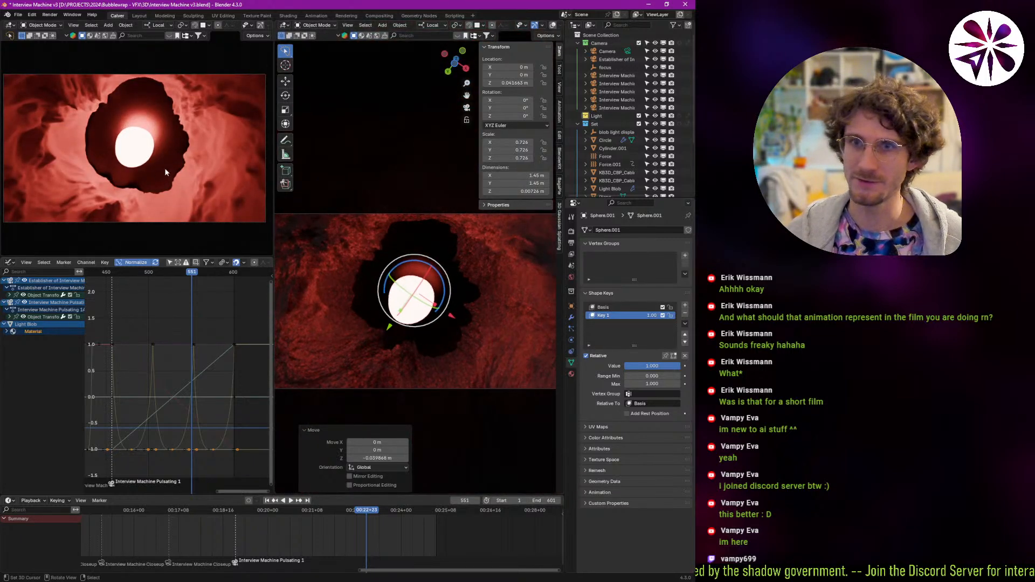
Play the animation from the earlier closeup shots to review how the sequence leads into Pulsating 1.
scroll(277, 531, "down", 5)
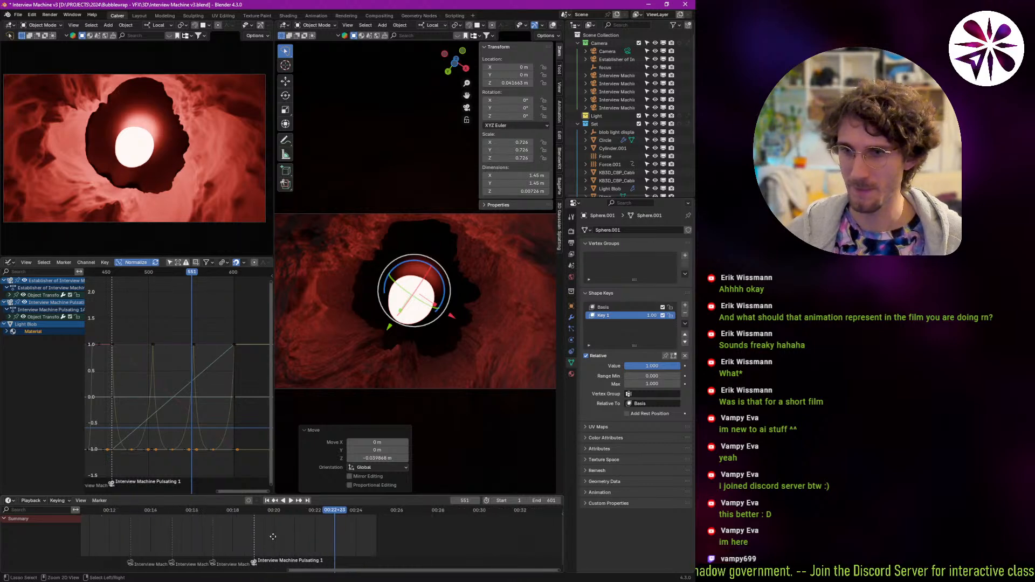
scroll(361, 542, "down", 1, "ctrl")
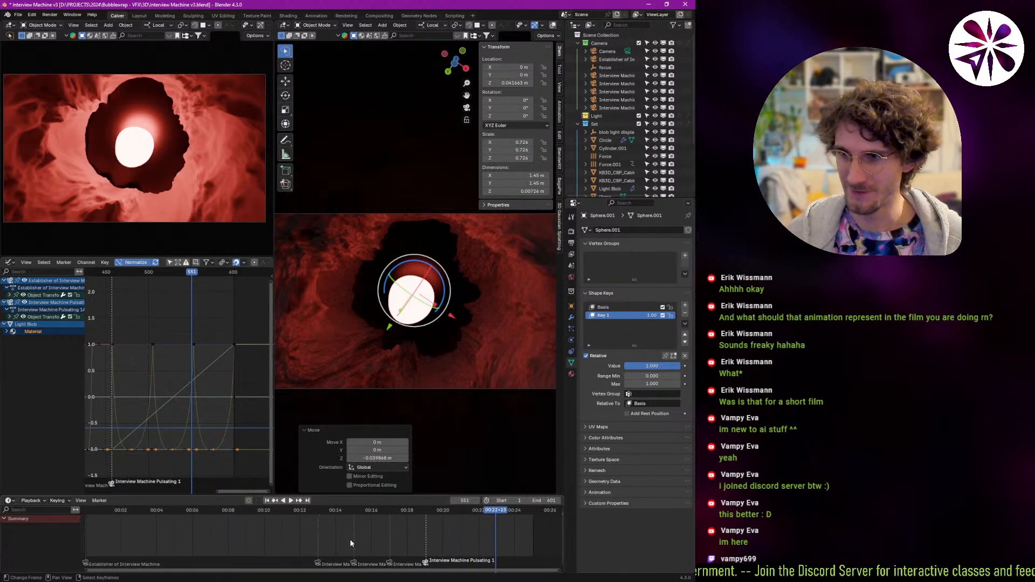
scroll(399, 536, "up", 1, "ctrl")
left_click(410, 539)
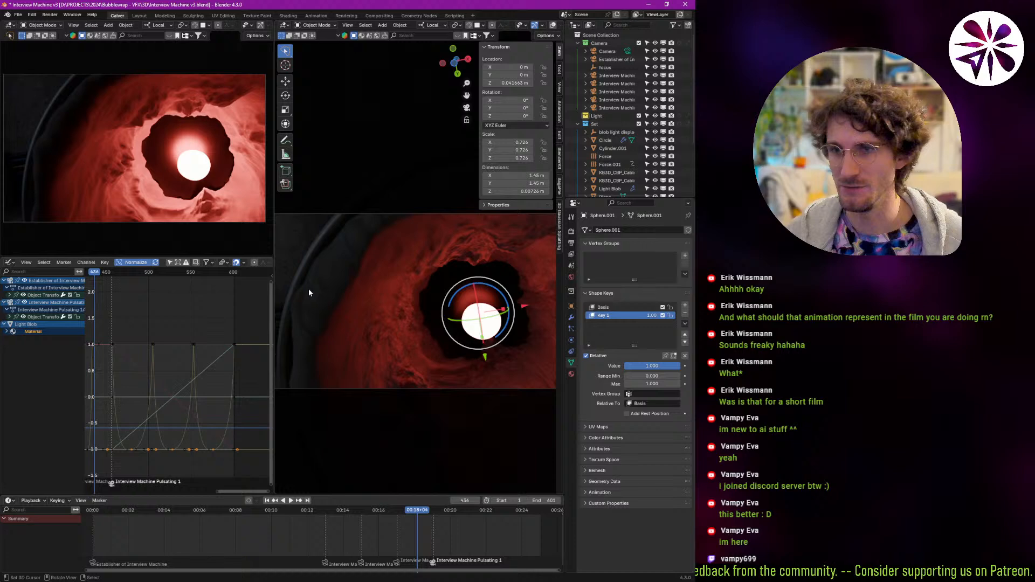
left_click(366, 537)
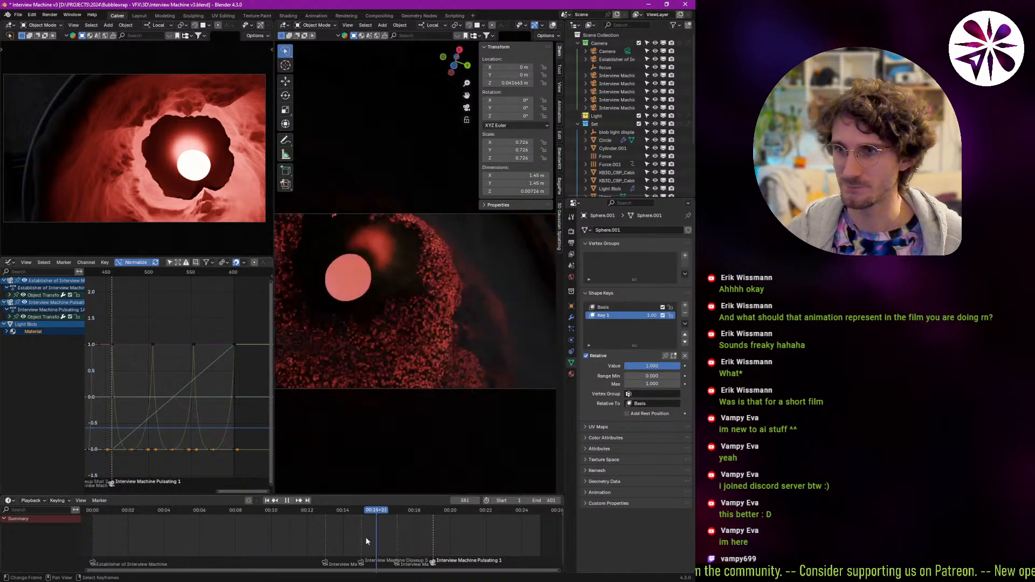
Stop the review at frame 400 and bring up the shader nodes of Sphere.001's Material.002.
left_click_drag(370, 540, 390, 541)
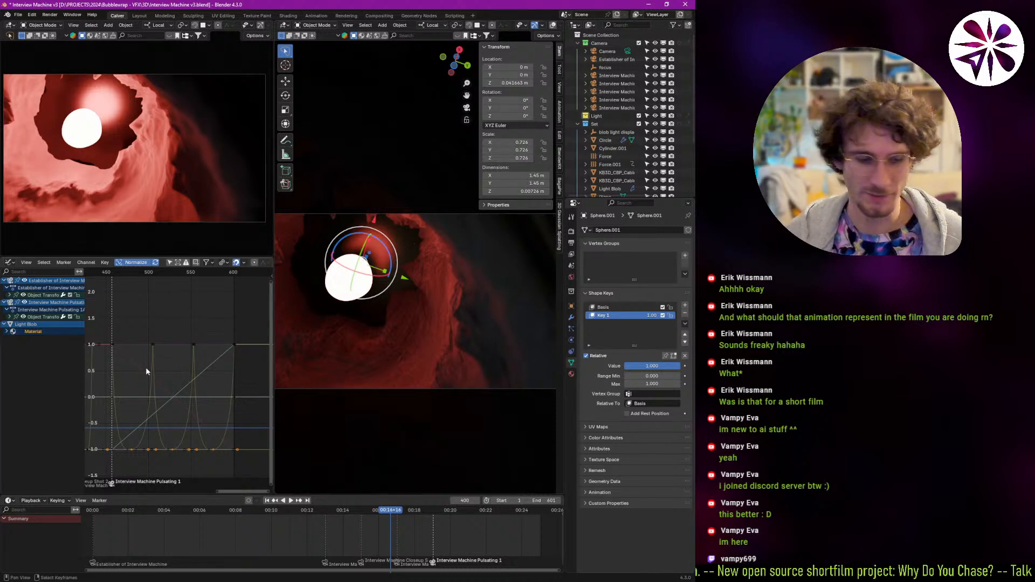
key("shift+F3")
key("shift+F3")
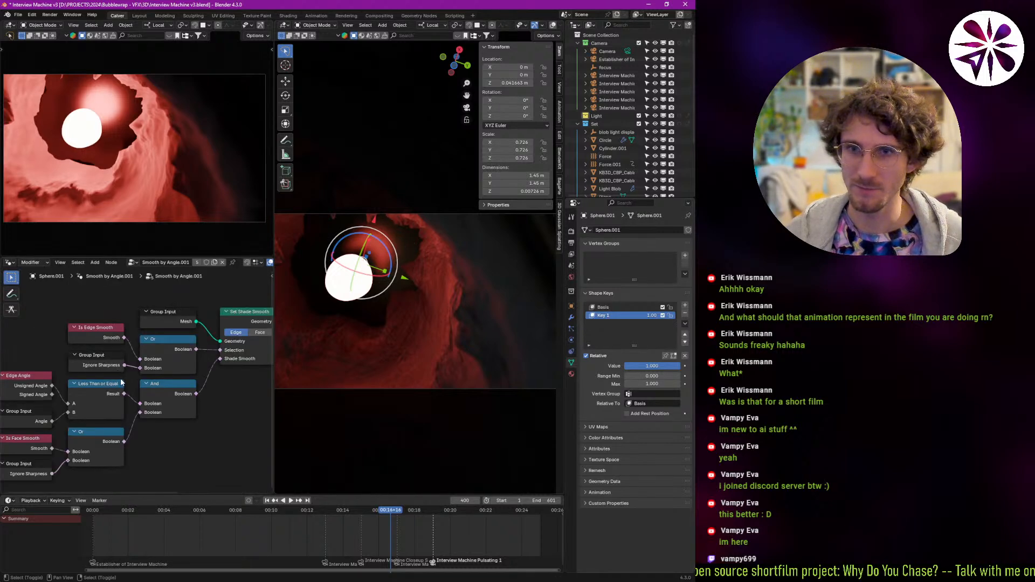
key("shift+F3")
middle_click_drag(178, 337, 153, 420)
scroll(140, 404, "up", 2)
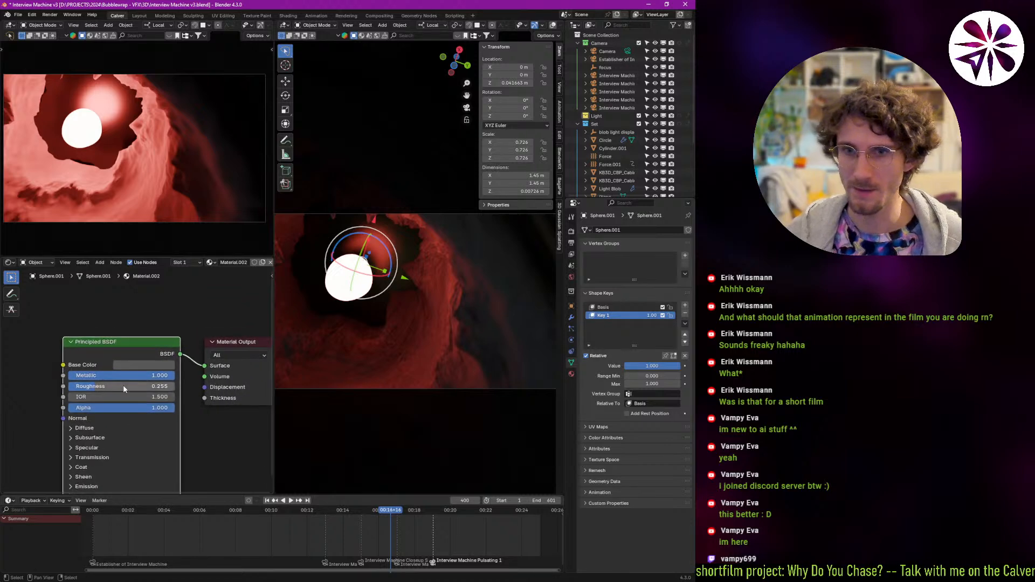
Set the Principled BSDF's roughness to about 0.514 and darken its base color to near black.
left_click_drag(124, 390, 171, 387)
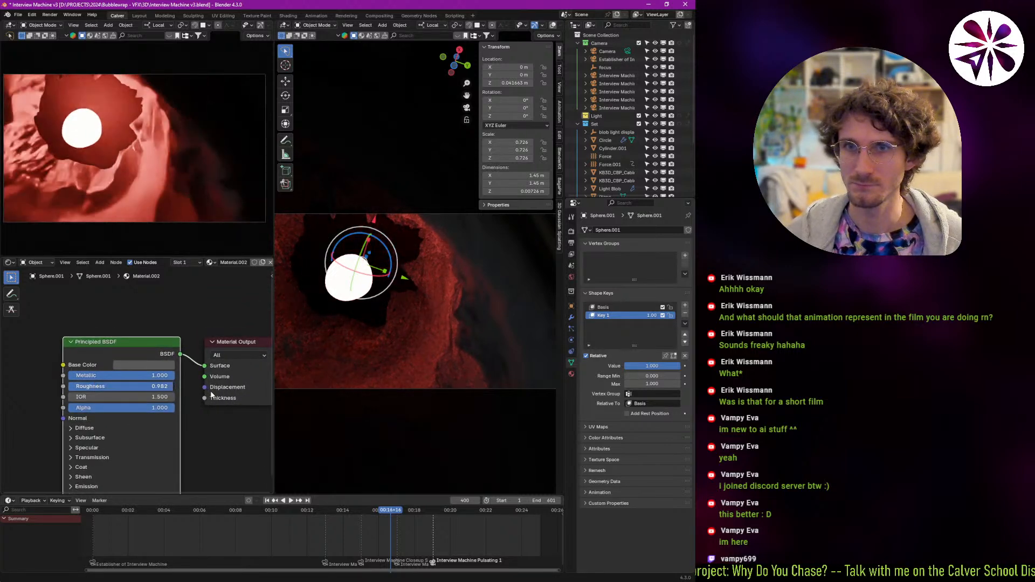
left_click_drag(211, 396, 162, 412)
middle_click_drag(140, 427, 141, 414)
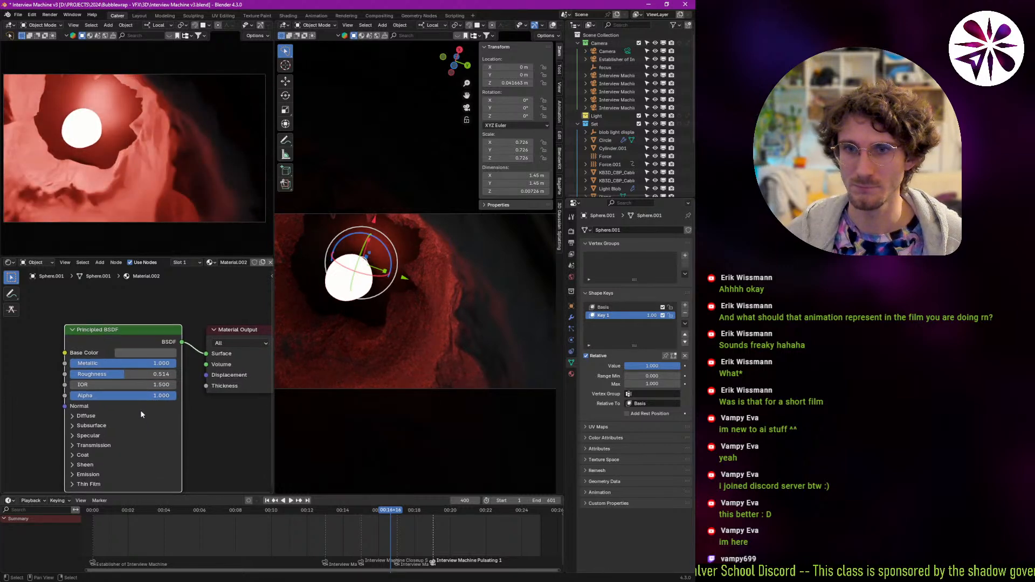
left_click(151, 352)
mouse_move(203, 265)
left_mouse_down()
mouse_move(203, 275)
mouse_move(202, 254)
left_mouse_up()
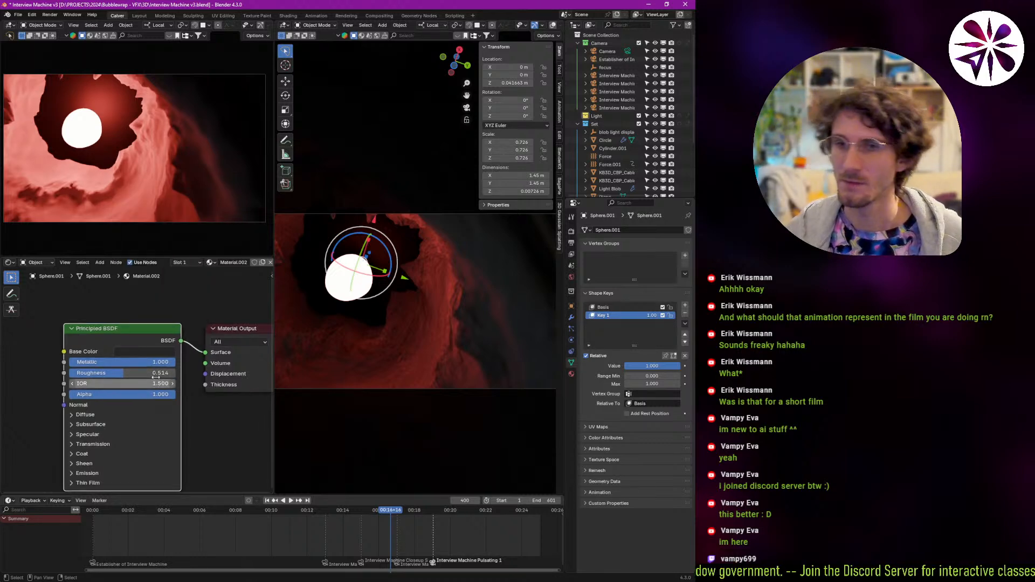
Add an Ambient Occlusion node beside the Principled BSDF and connect its Color output to Base Color.
middle_click_drag(164, 365, 223, 384)
key("shift+a")
left_click(157, 335)
type("a")
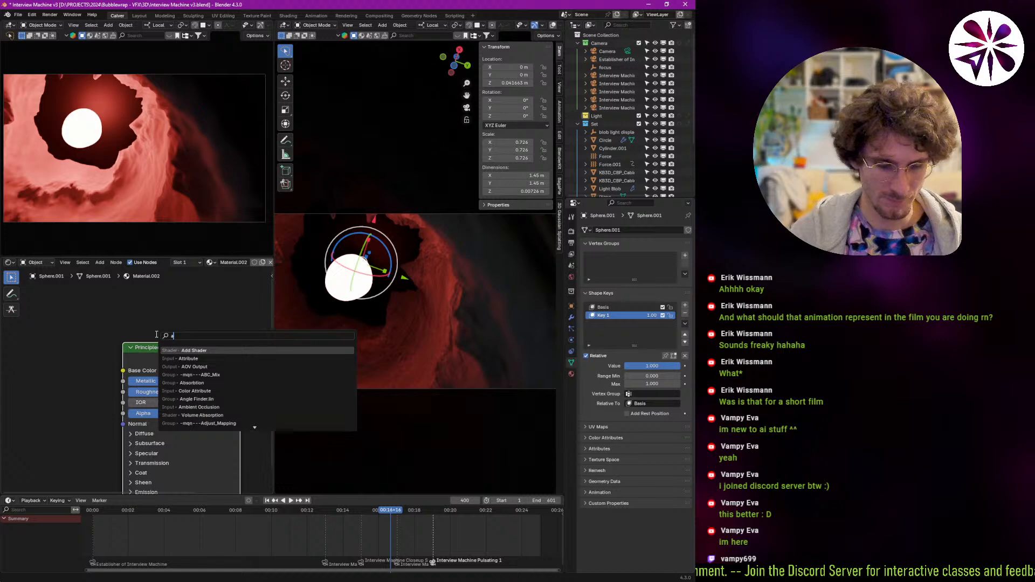
type("mbi")
key("Return")
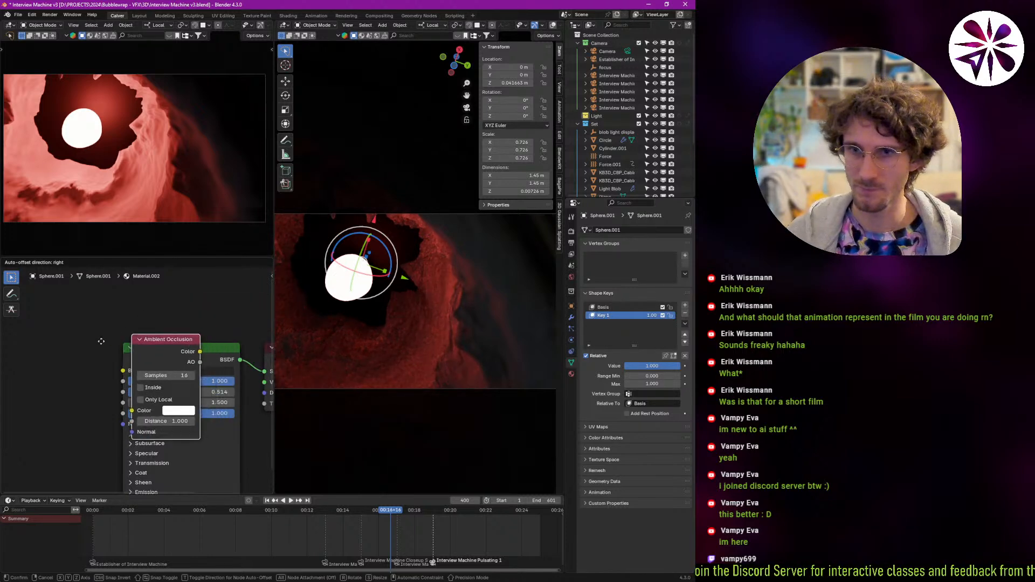
left_click(85, 344)
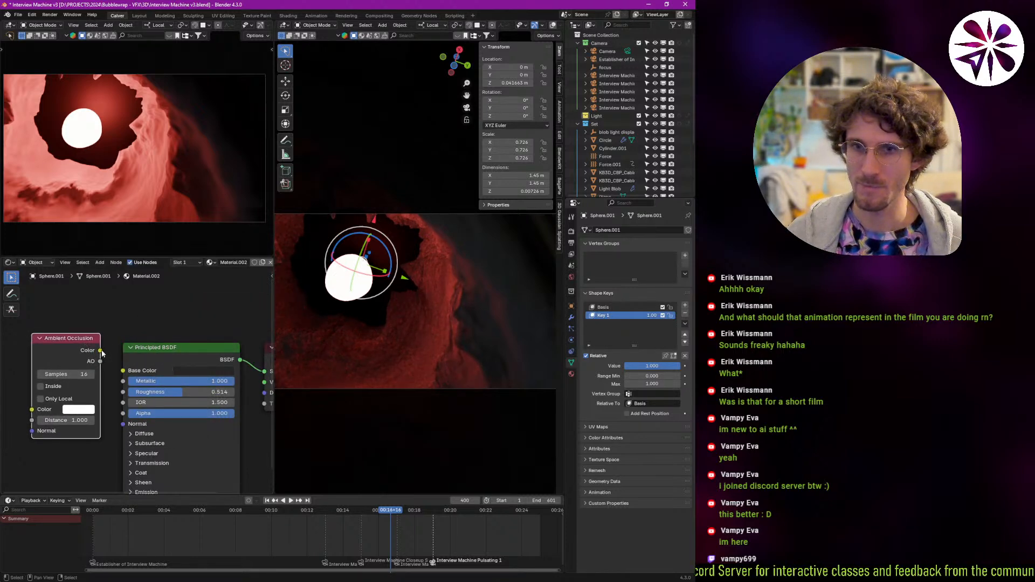
left_click_drag(100, 350, 123, 371)
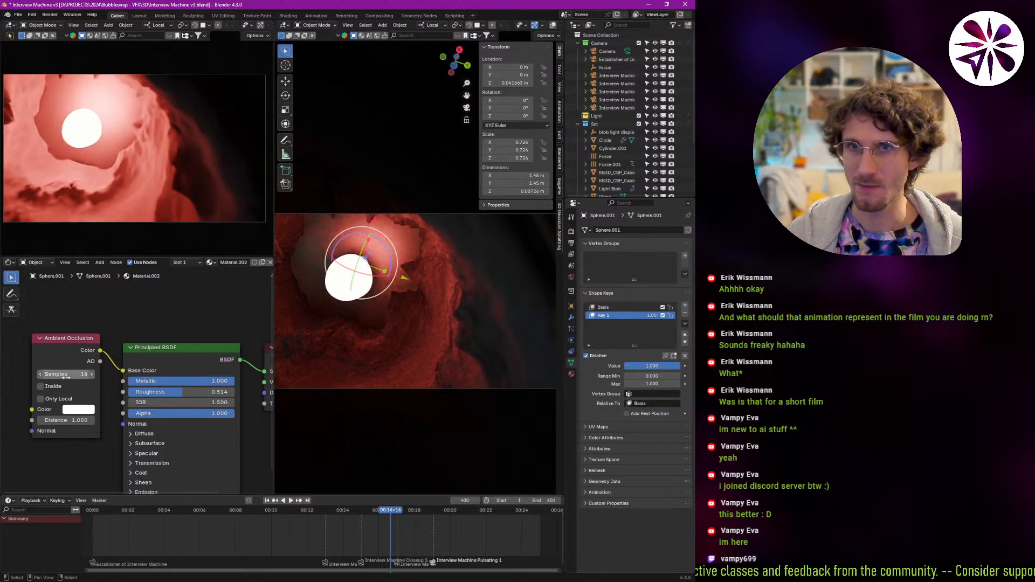
Try a different sample count and a distance of 5.5 on the Ambient Occlusion node.
left_click_drag(64, 376, 80, 380)
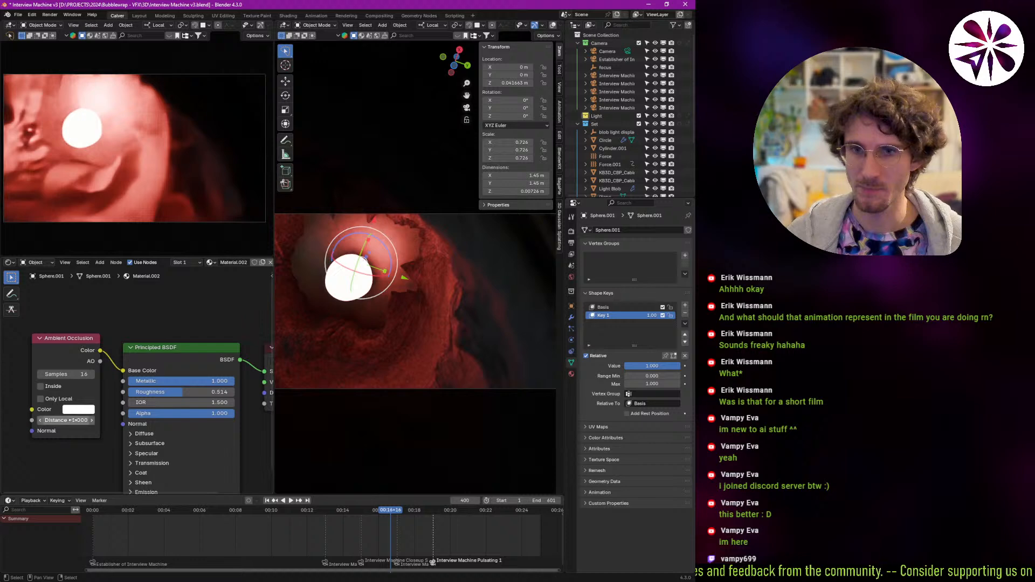
left_click_drag(72, 420, 97, 424)
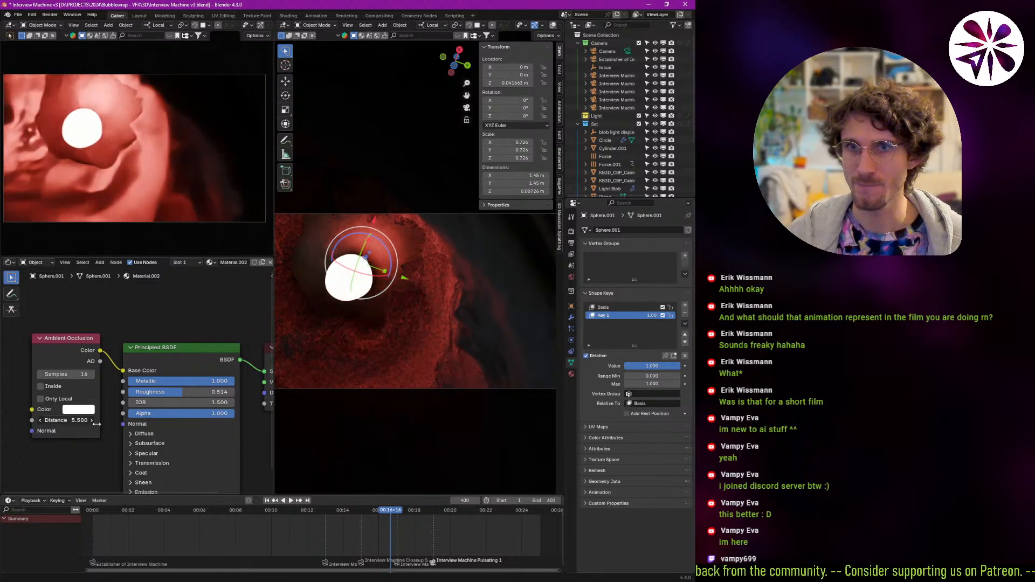
key("Escape")
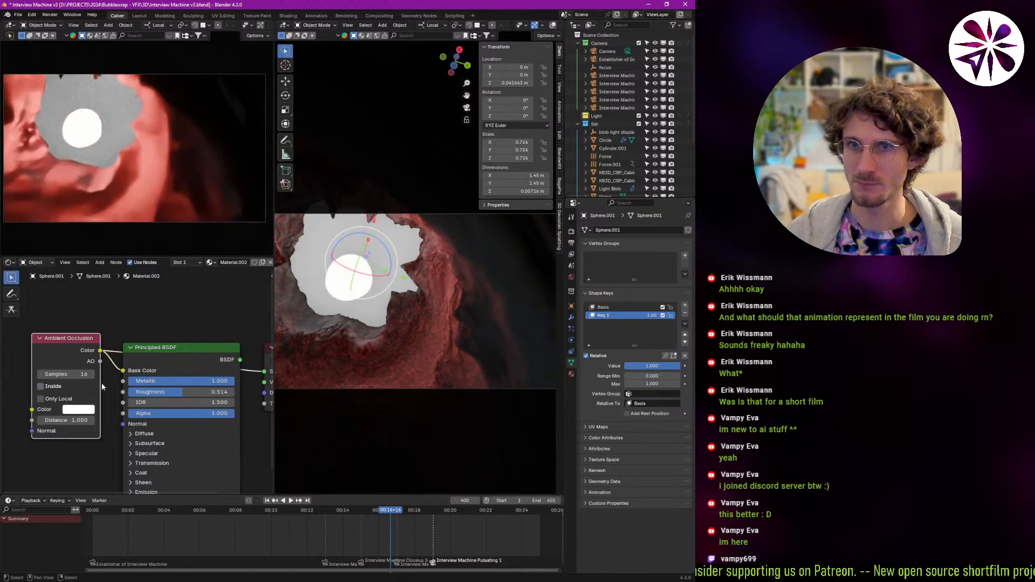
Insert a Color Ramp between the Ambient Occlusion preview and the Material Output, and reverse its gradient with the black stop at 0.682.
scroll(146, 376, "up", 1, "shift")
left_click_drag(146, 376, 149, 461)
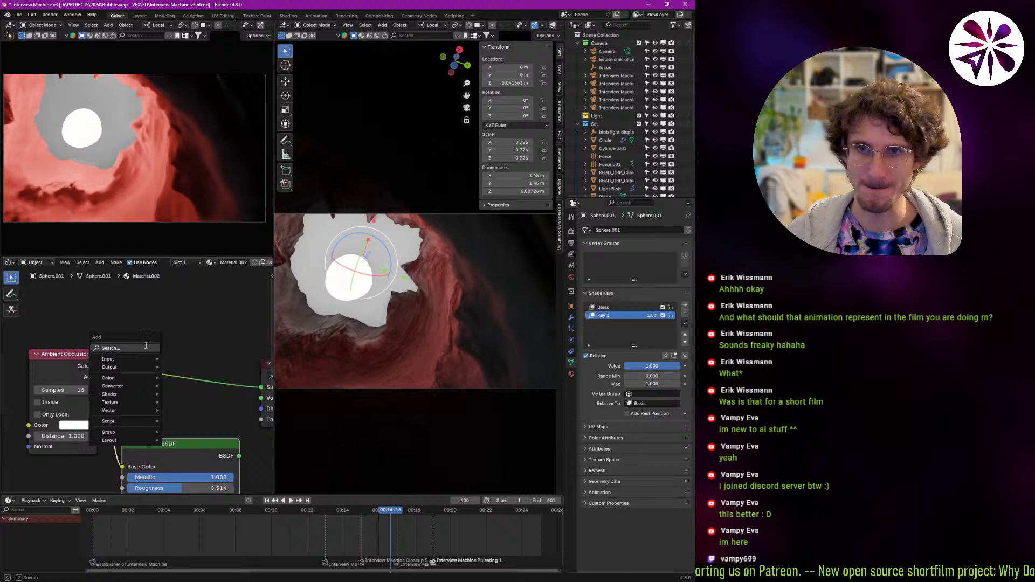
left_click(146, 348)
key("Return")
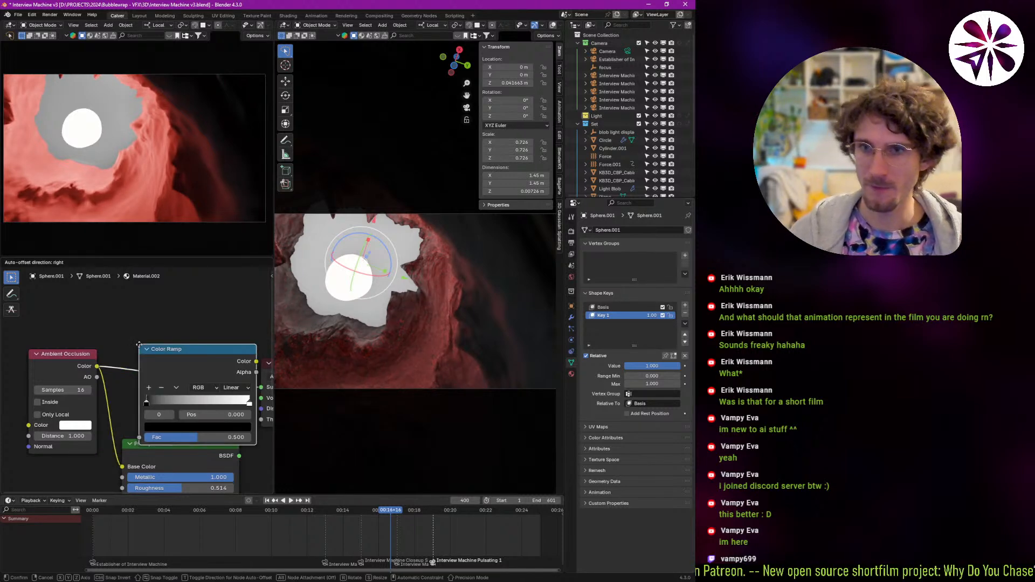
left_click(121, 321)
middle_click_drag(156, 371, 94, 373)
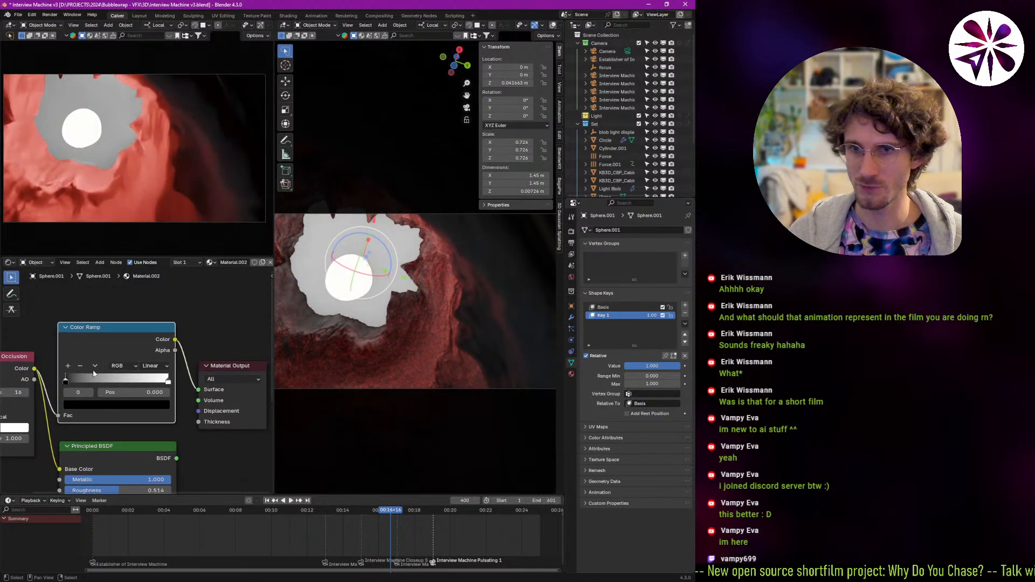
left_click_drag(70, 377, 136, 380)
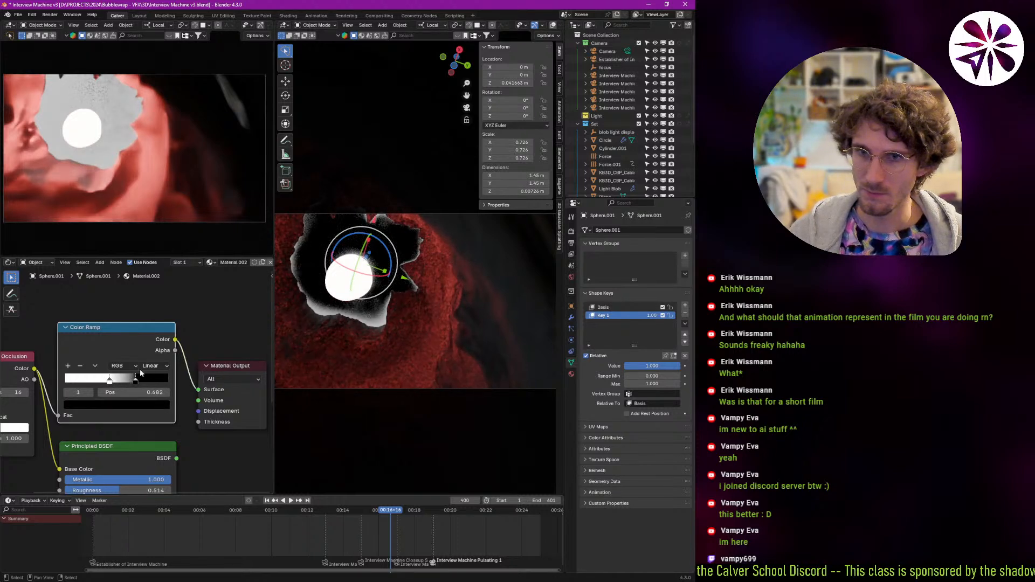
Route the Color Ramp through the Principled BSDF's Base Color to the output, and move its white stop to 0.555 and black stop to 0.864.
left_click_drag(175, 340, 73, 462)
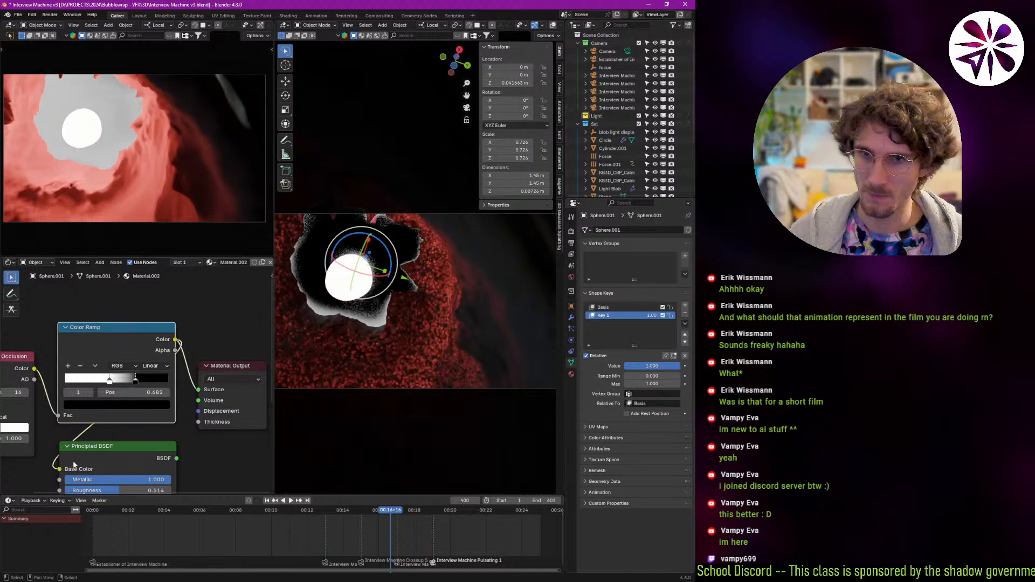
left_click_drag(200, 388, 197, 386)
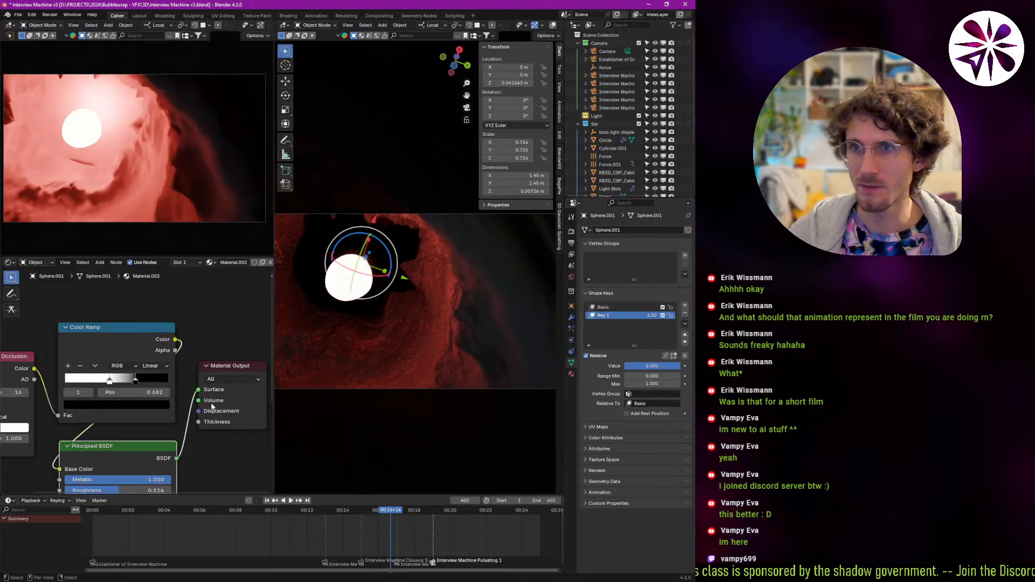
left_click_drag(137, 380, 153, 382)
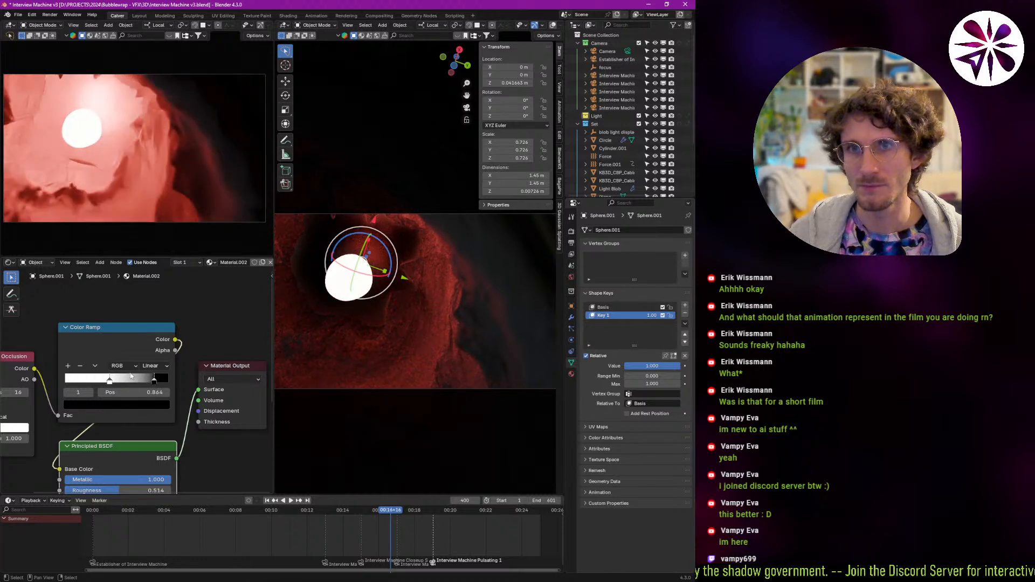
middle_click_drag(127, 413, 145, 374)
left_click_drag(118, 338, 156, 350)
Compare the Principled BSDF at metallic 0 and low roughness, and settle on metallic 1.000 with roughness 0.214.
left_click_drag(128, 438, 15, 437)
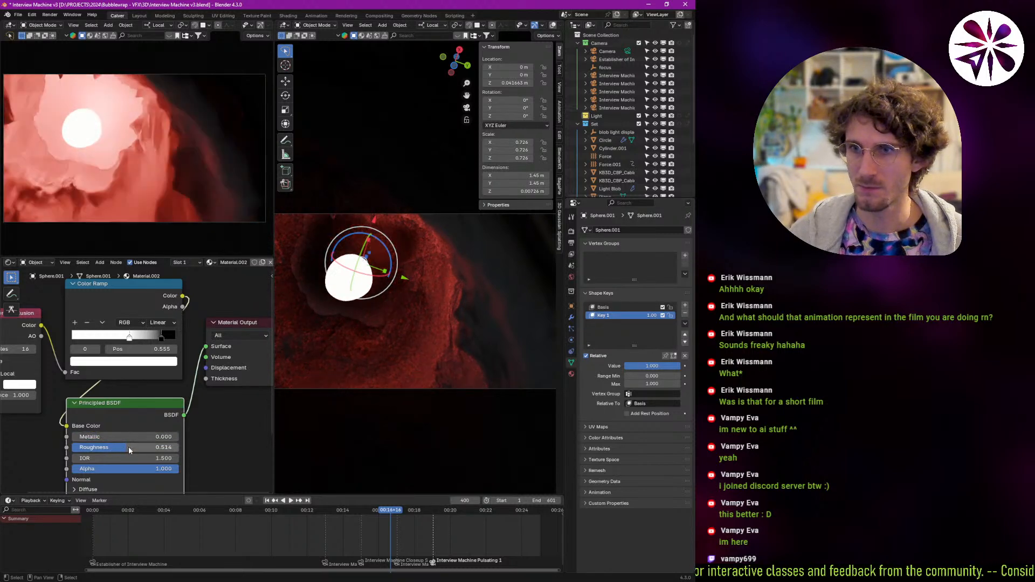
left_click_drag(128, 447, 88, 454)
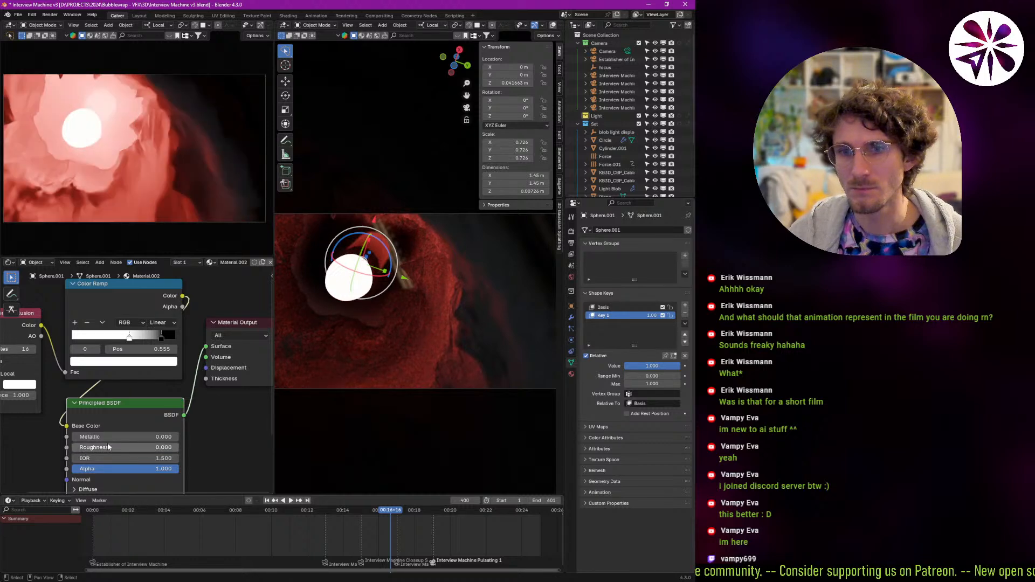
mouse_move(150, 468)
middle_mouse_down()
mouse_move(151, 404)
mouse_move(159, 477)
middle_mouse_up()
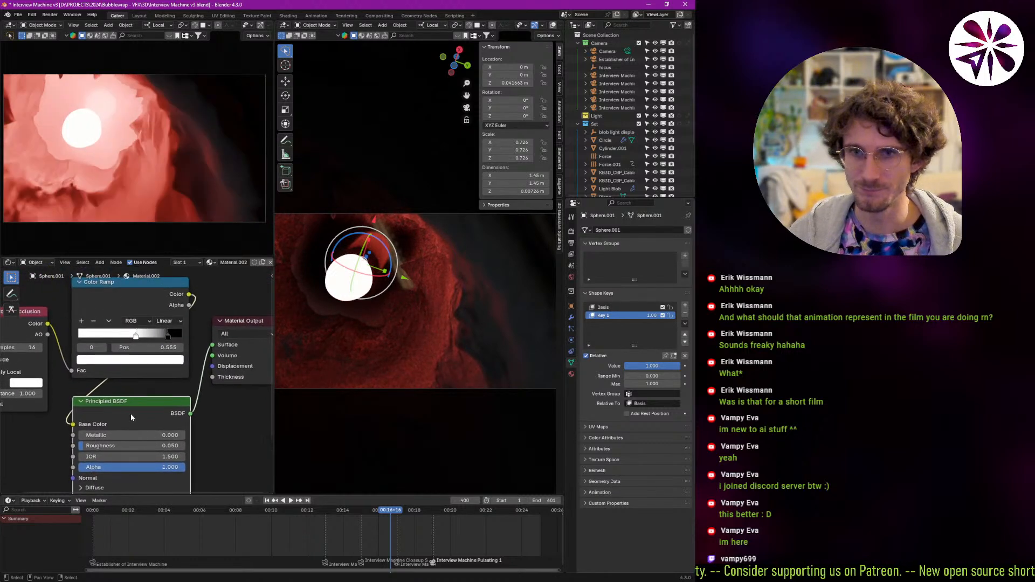
left_click_drag(108, 437, 243, 446)
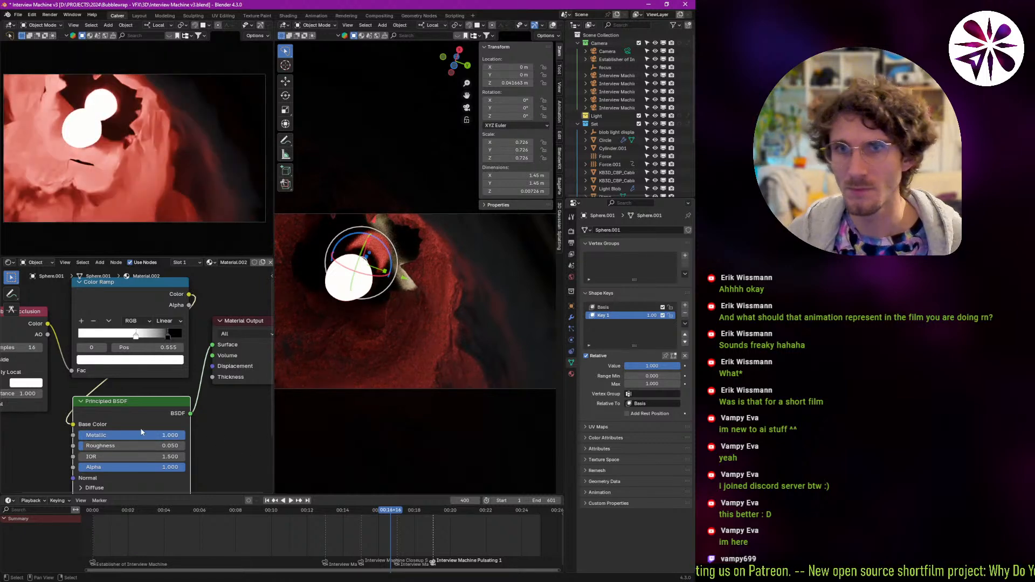
left_click_drag(143, 446, 175, 446)
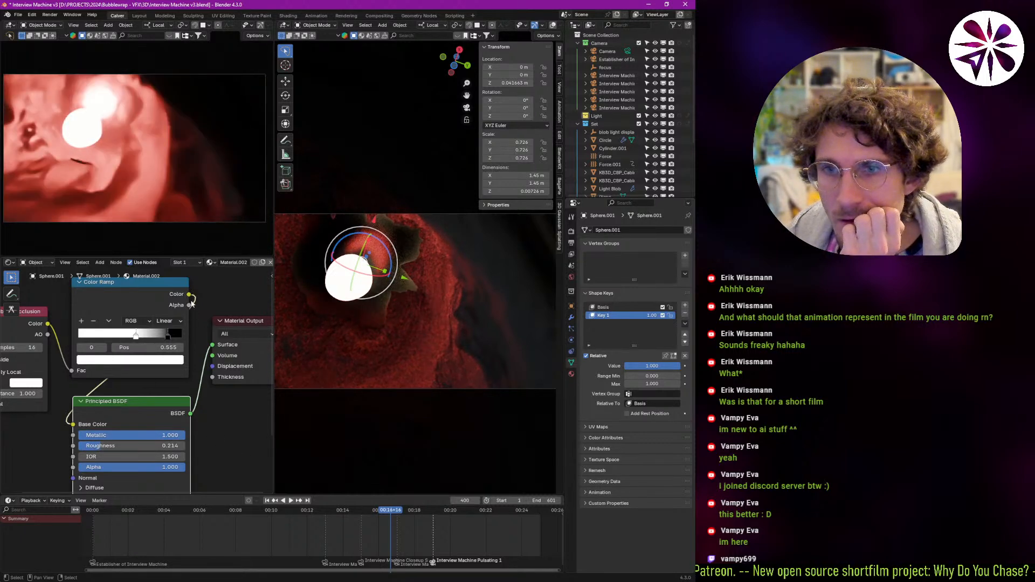
Try driving the Principled BSDF's roughness with the Color Ramp's color and remove that connection again.
left_click(187, 317)
left_click_drag(189, 294, 76, 445)
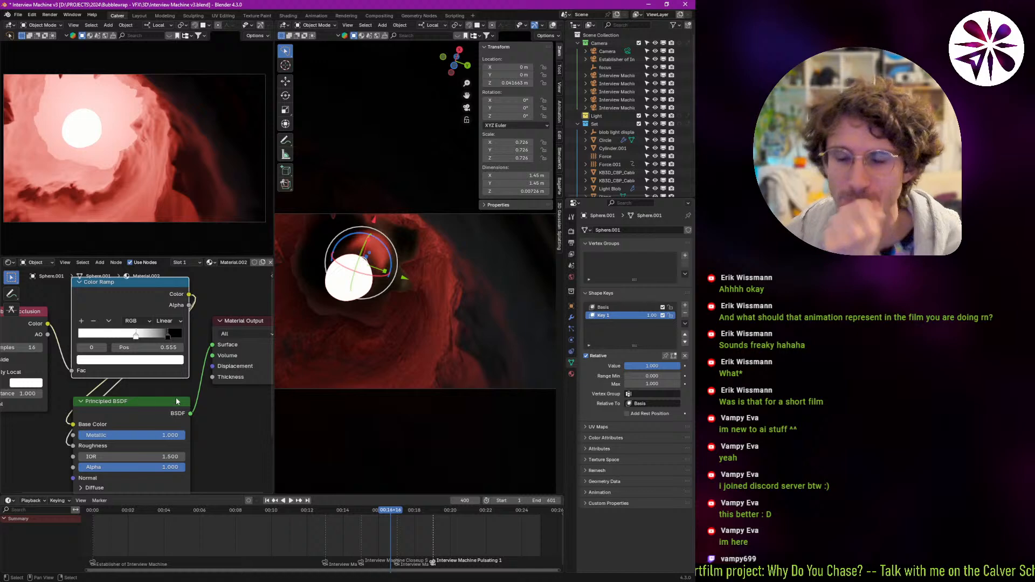
middle_click_drag(115, 384, 135, 375)
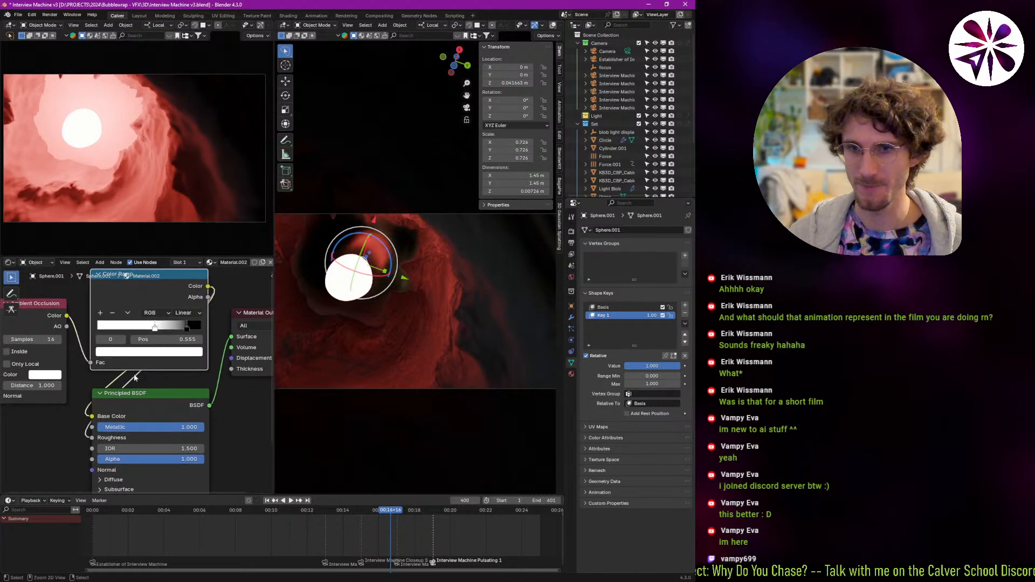
mouse_move(92, 438)
left_mouse_down()
mouse_move(81, 435)
mouse_move(92, 427)
left_mouse_up()
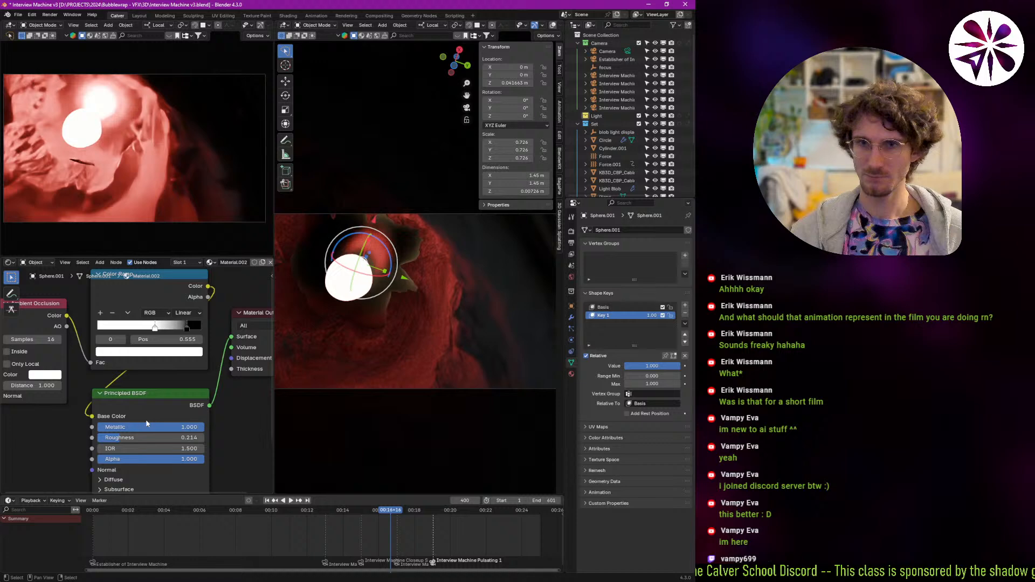
Disconnect the ramp from Base Color, use a neutral dark gray #252525FF instead, and check it in playback.
left_click_drag(91, 417, 96, 380)
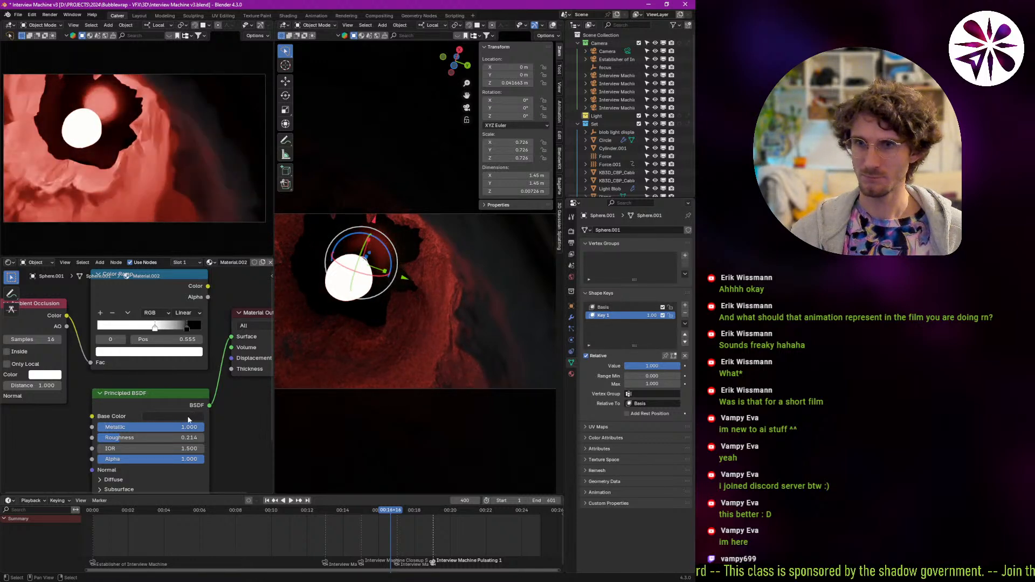
left_click(188, 420)
mouse_move(210, 328)
left_mouse_down()
mouse_move(228, 326)
mouse_move(213, 323)
left_mouse_up()
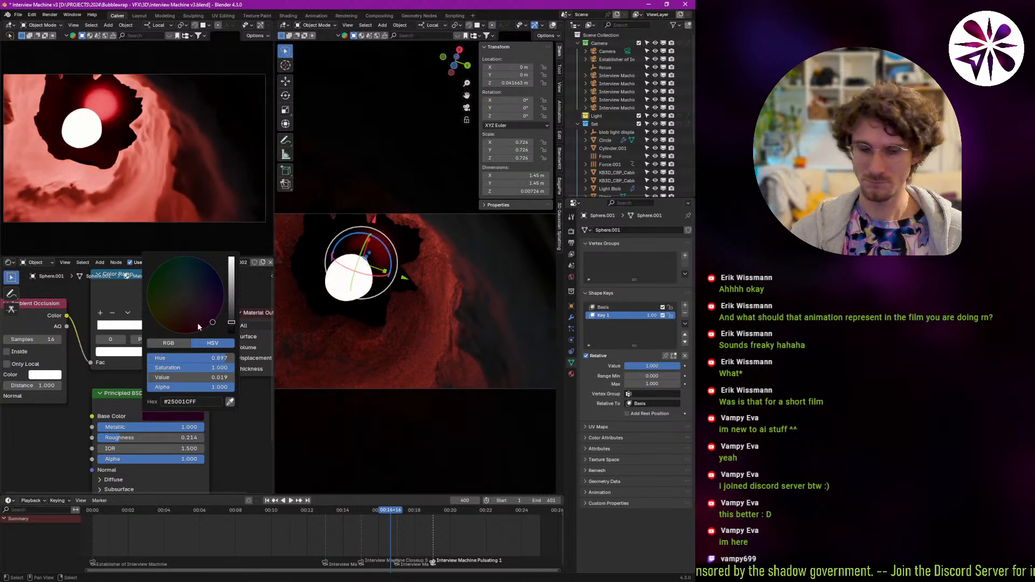
left_click_drag(206, 371, 141, 369)
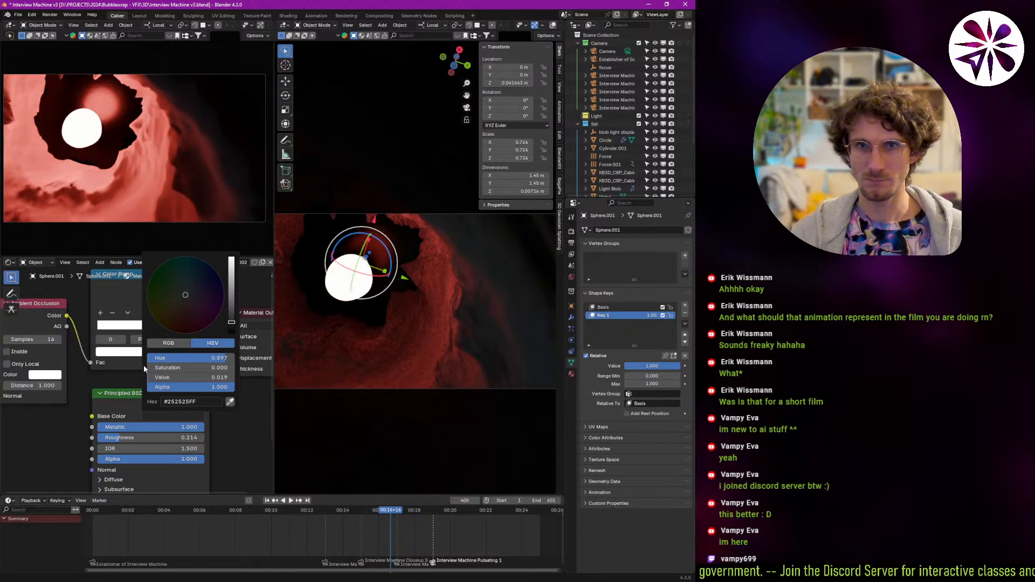
key("space")
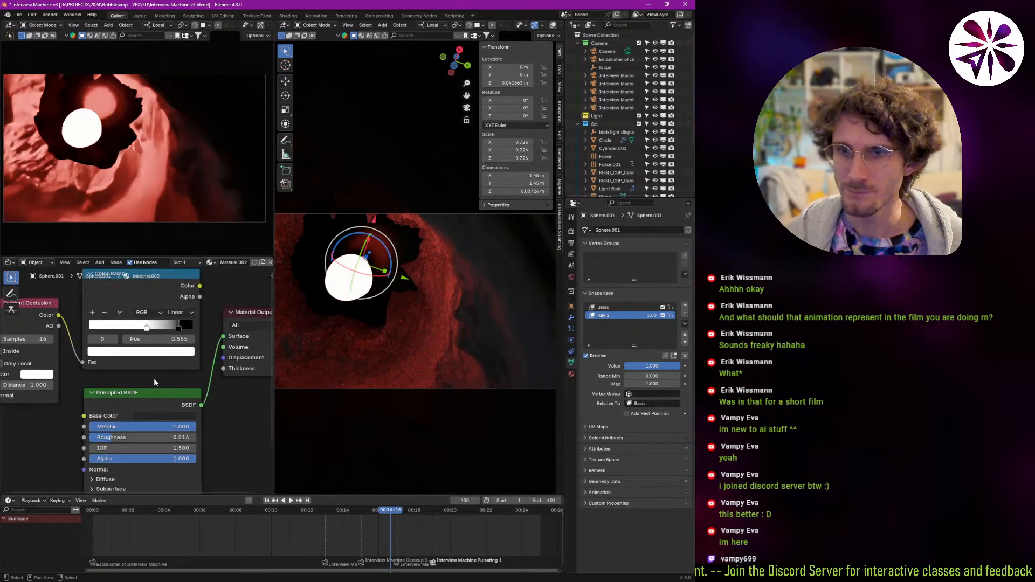
key("Escape")
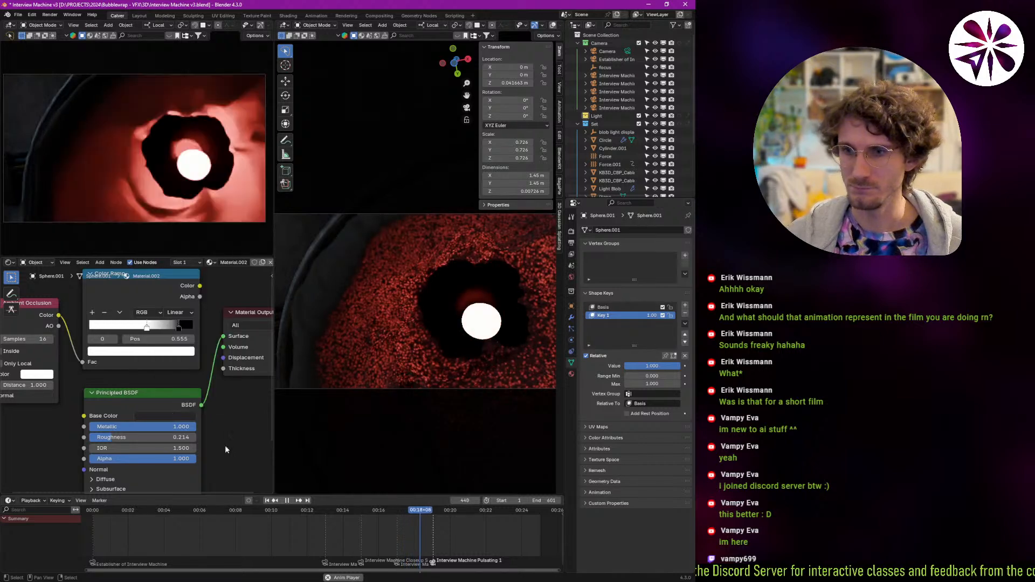
Reconnect the Color Ramp to Base Color and swap its gradient direction, with the black stop at 0.164.
left_click(174, 418)
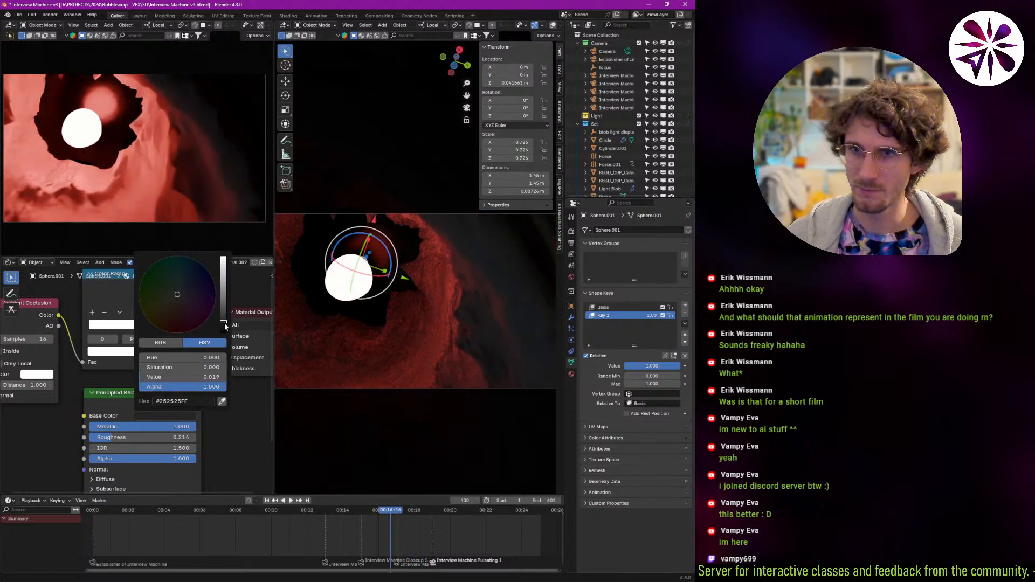
left_click_drag(222, 341, 84, 416)
left_click_drag(179, 327, 161, 332)
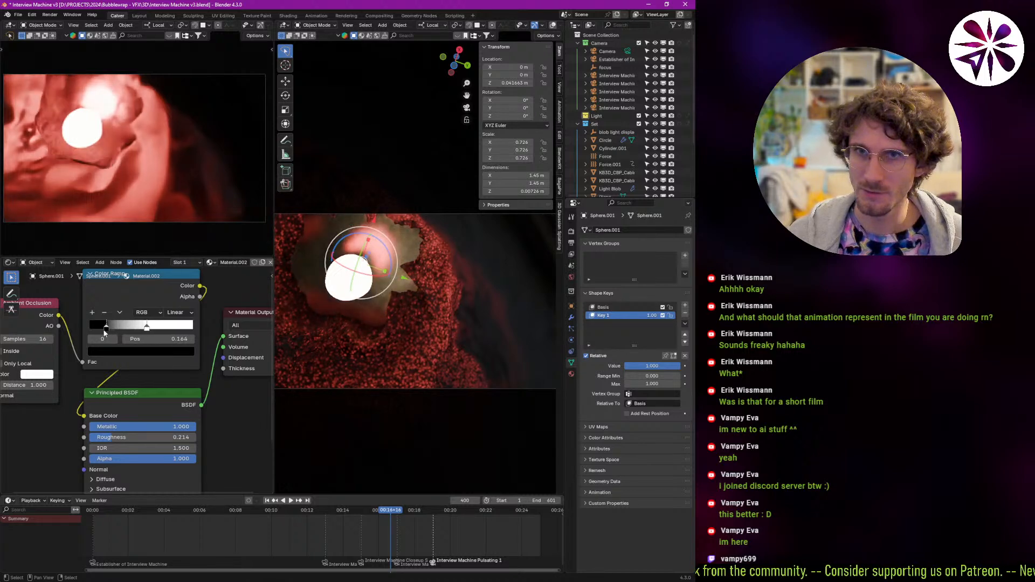
Flip the Color Ramp so white comes before black, then narrow the transition with the black stop at 0.432.
middle_click_drag(125, 357, 158, 367)
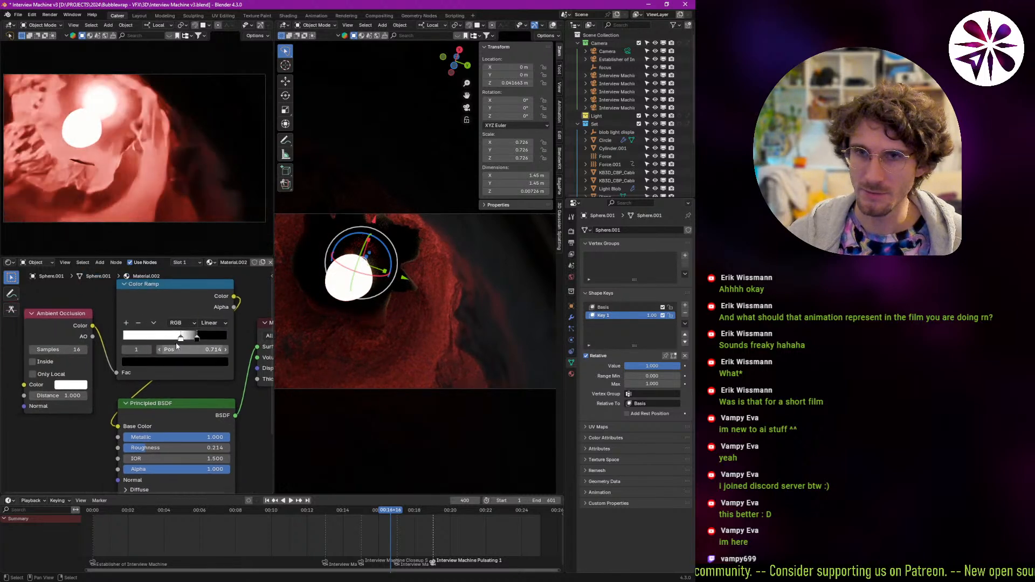
left_click_drag(181, 337, 125, 344)
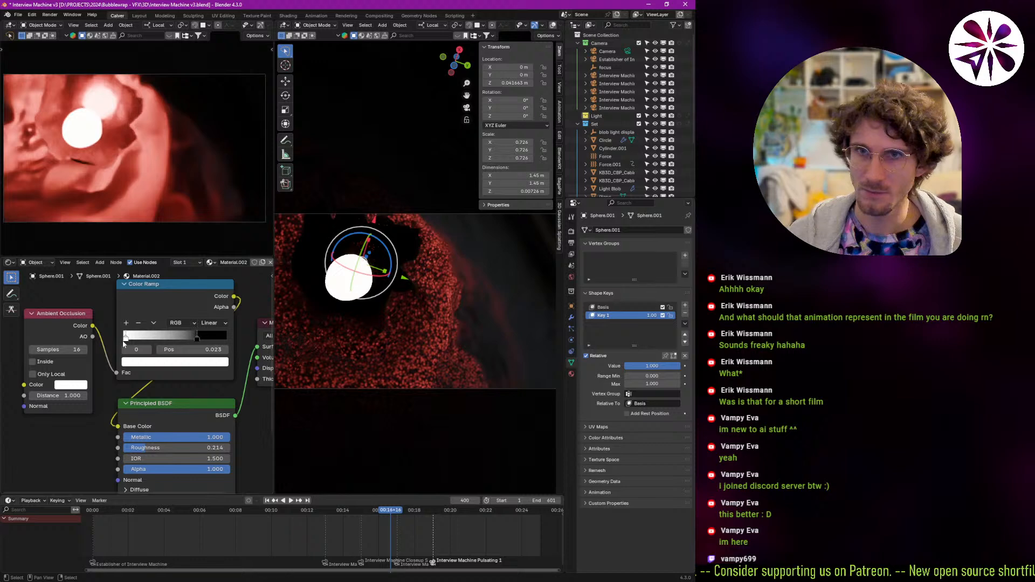
left_click_drag(197, 334, 168, 338)
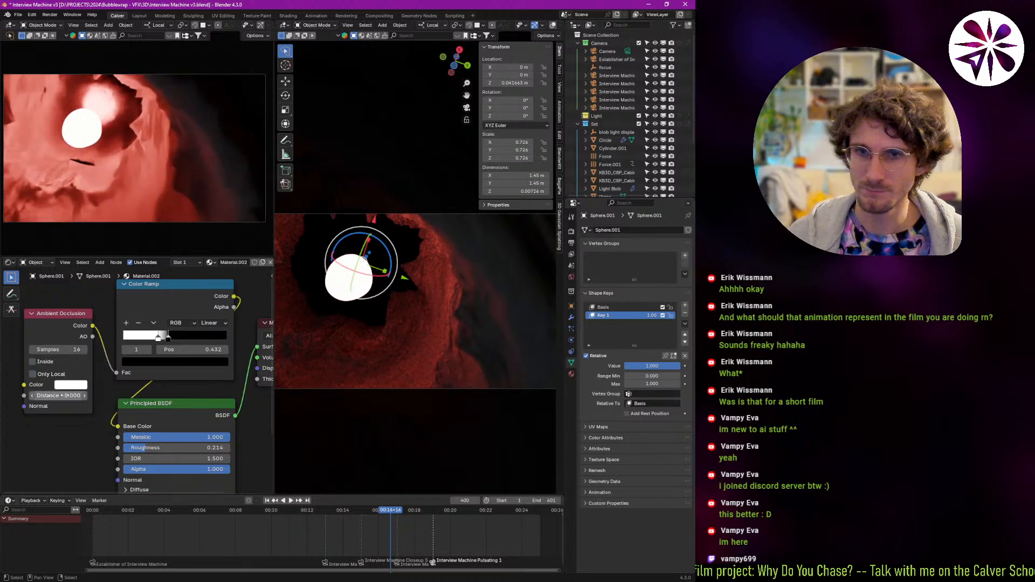
middle_click_drag(85, 376, 96, 380)
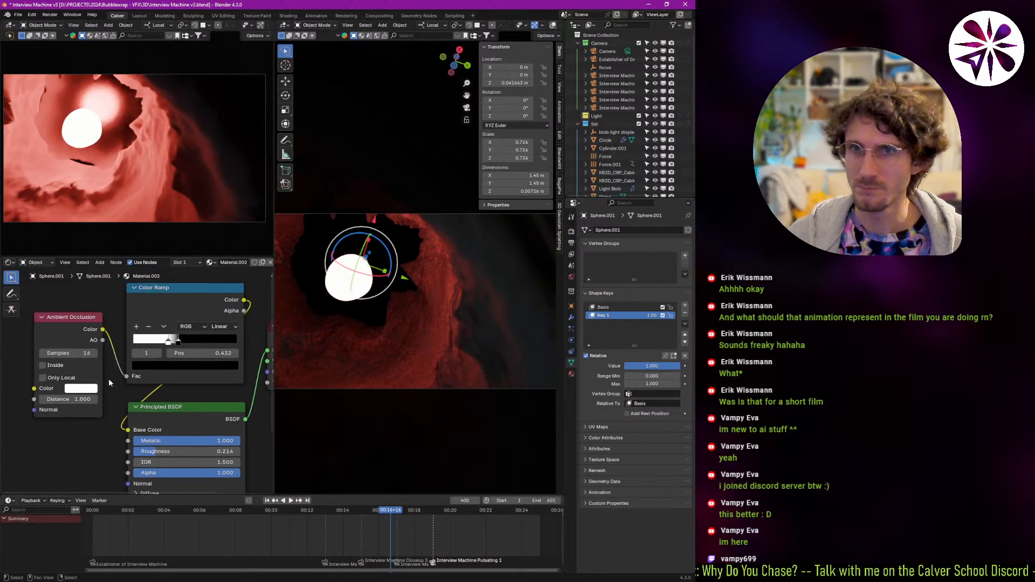
middle_click_drag(178, 376, 165, 375)
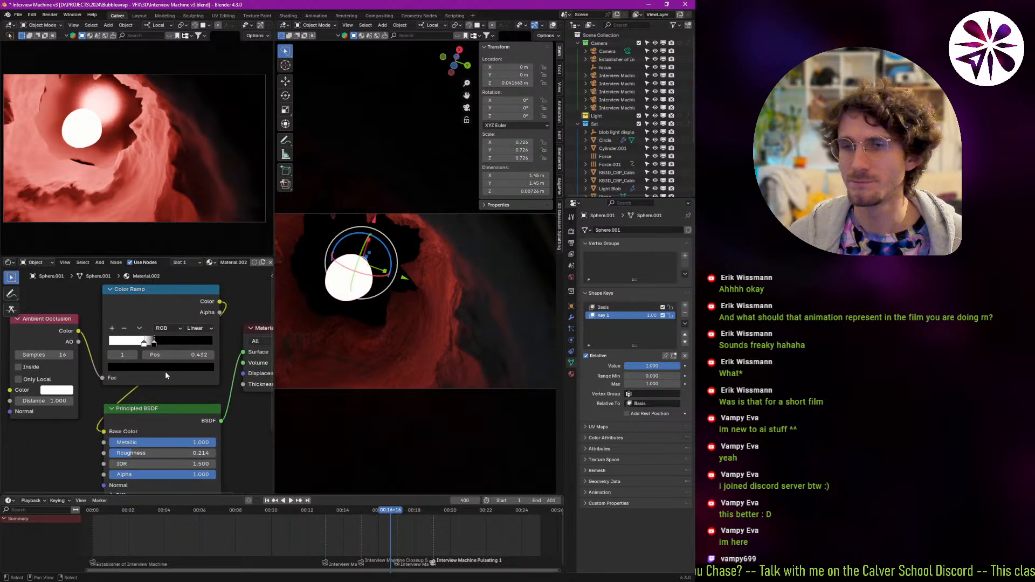
Preview the Color Ramp directly on the material surface and shift its stops closer to white, with the black stop at 0.314.
left_click_drag(157, 342, 198, 346)
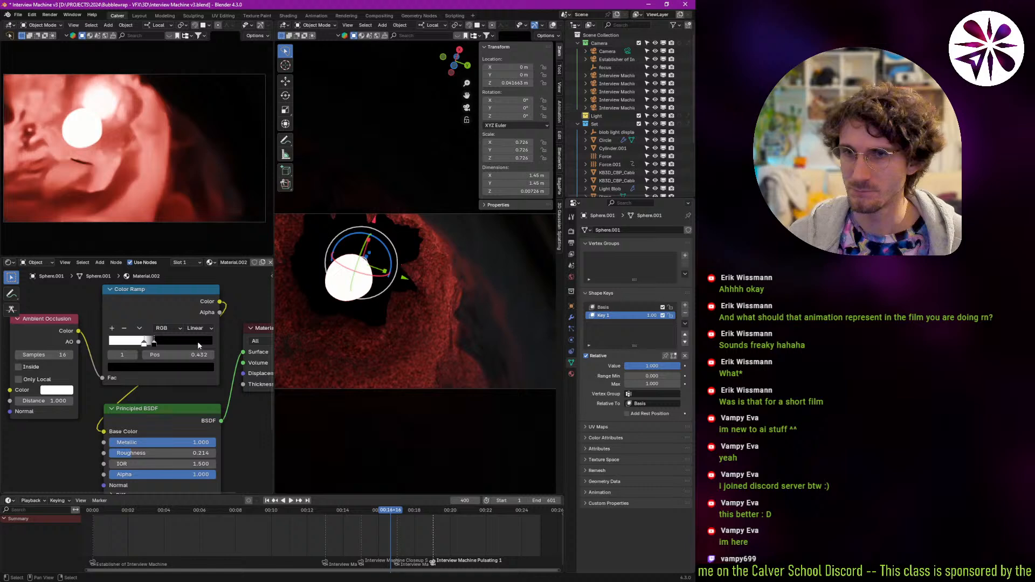
key("ctrl+z")
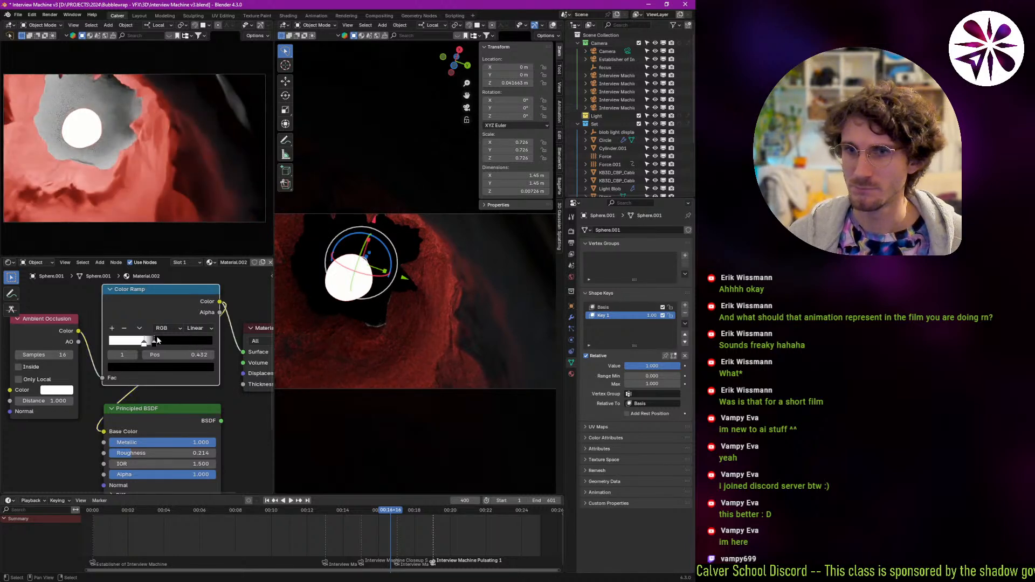
mouse_move(154, 339)
left_mouse_down()
mouse_move(183, 342)
mouse_move(114, 347)
mouse_move(143, 344)
left_mouse_up()
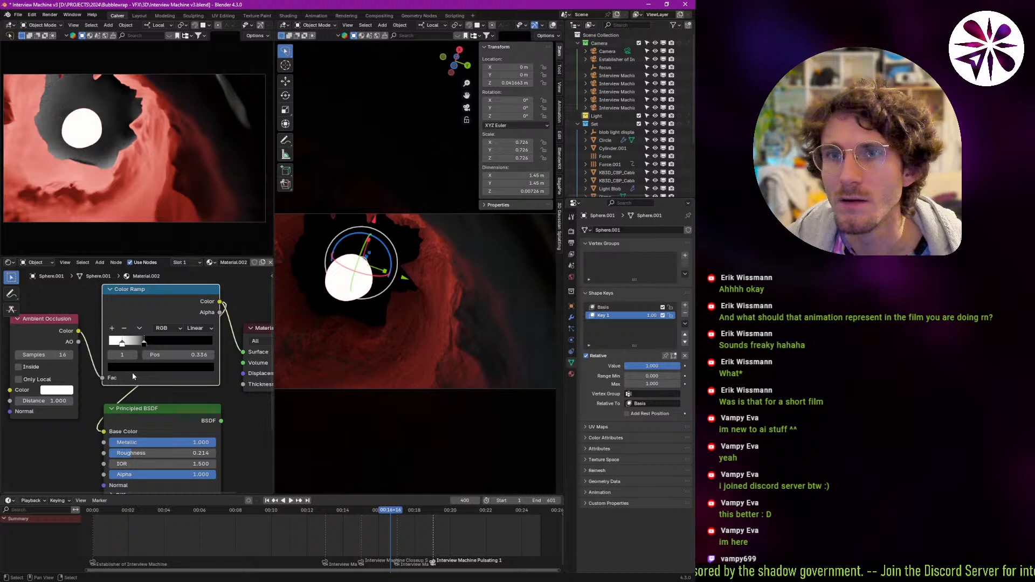
left_click_drag(122, 342, 141, 343)
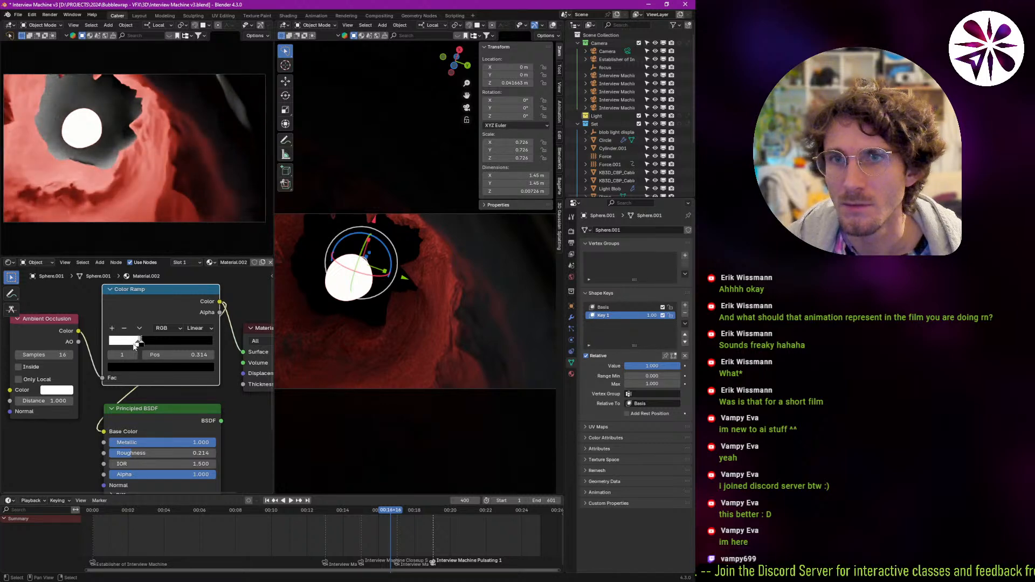
Try to move Sphere.001 along its local Z axis, and route the Principled BSDF back into the Material Output's Surface.
key("g")
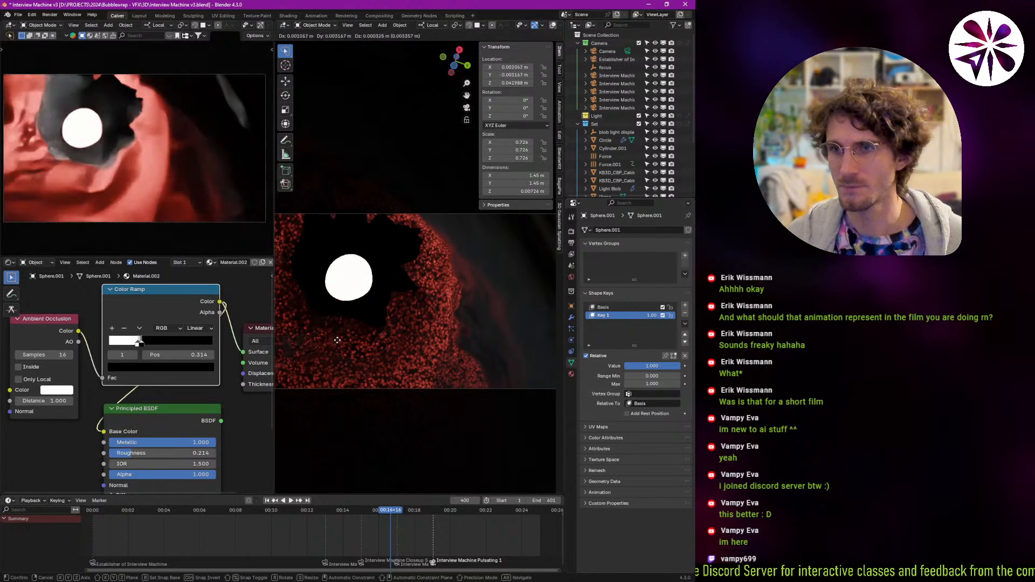
key("z")
key("z")
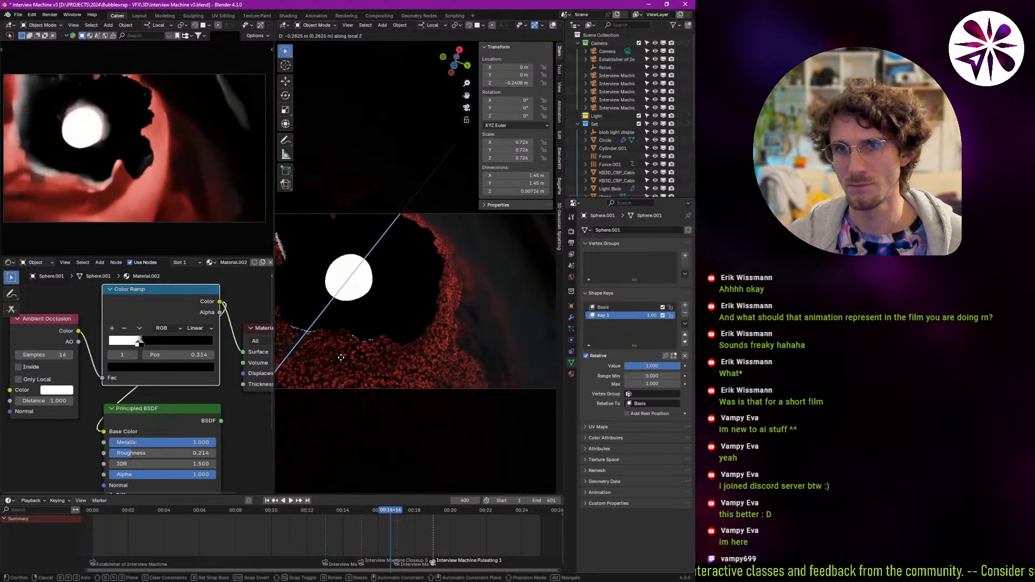
left_click(340, 357)
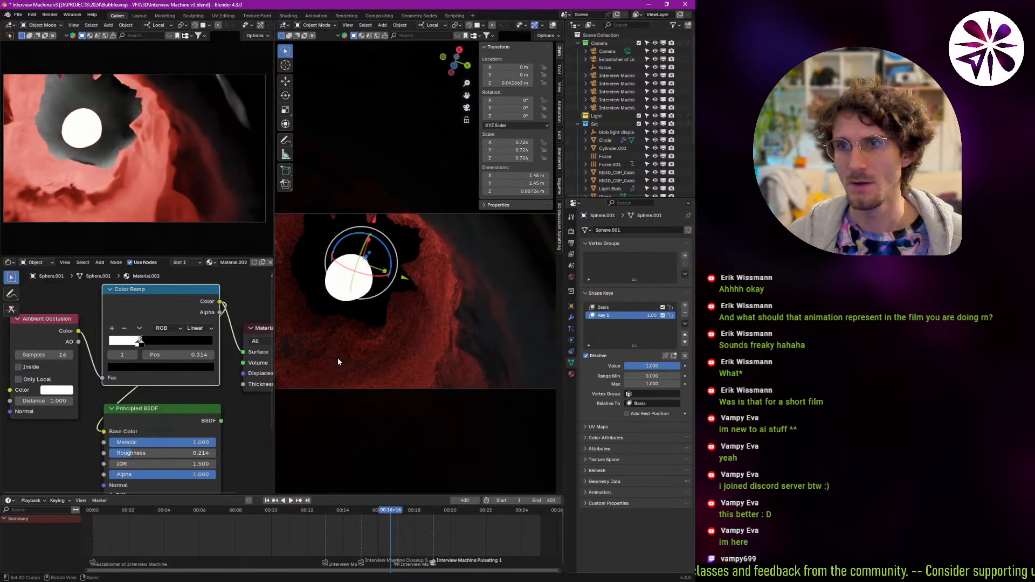
middle_click_drag(147, 377, 142, 380)
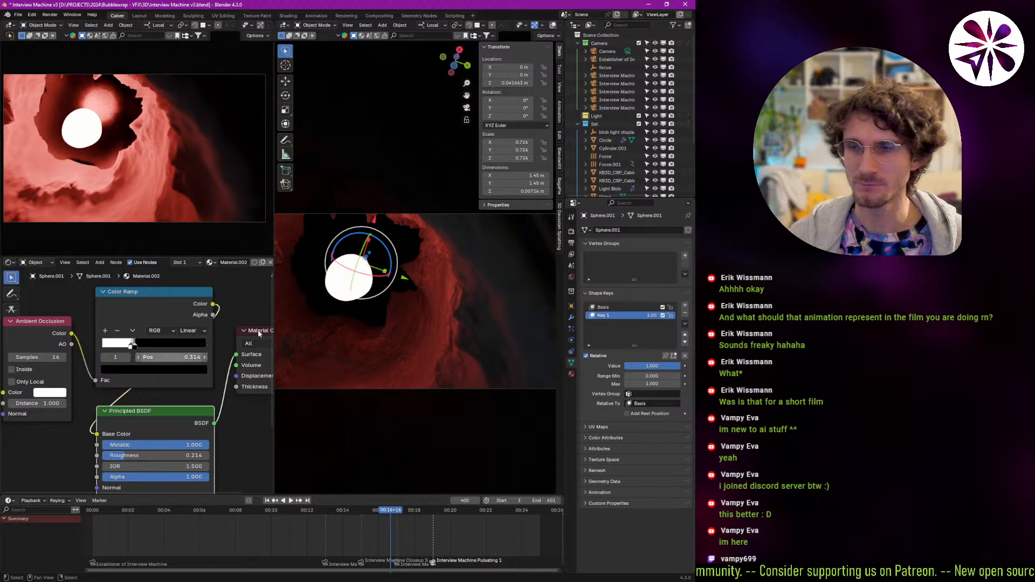
Try moving Sphere.001 about -0.195 m along its local Z axis.
key("g")
key("z")
key("z")
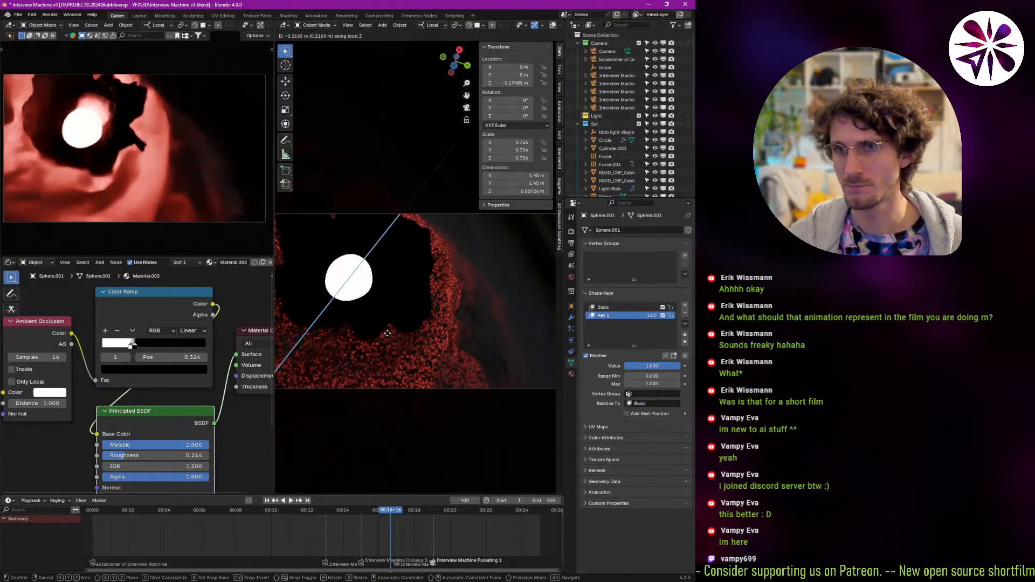
left_click(390, 331)
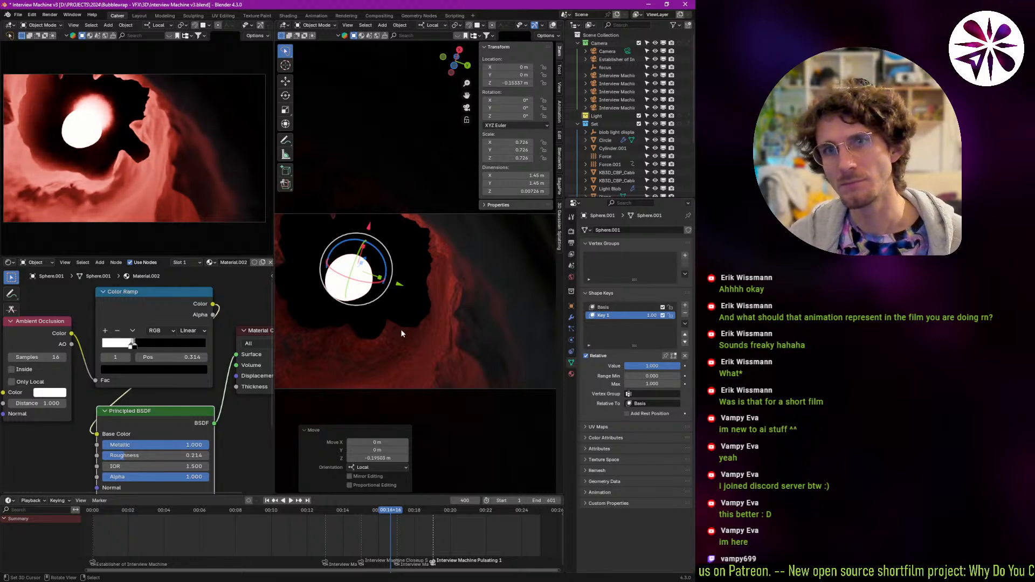
key("ctrl+z")
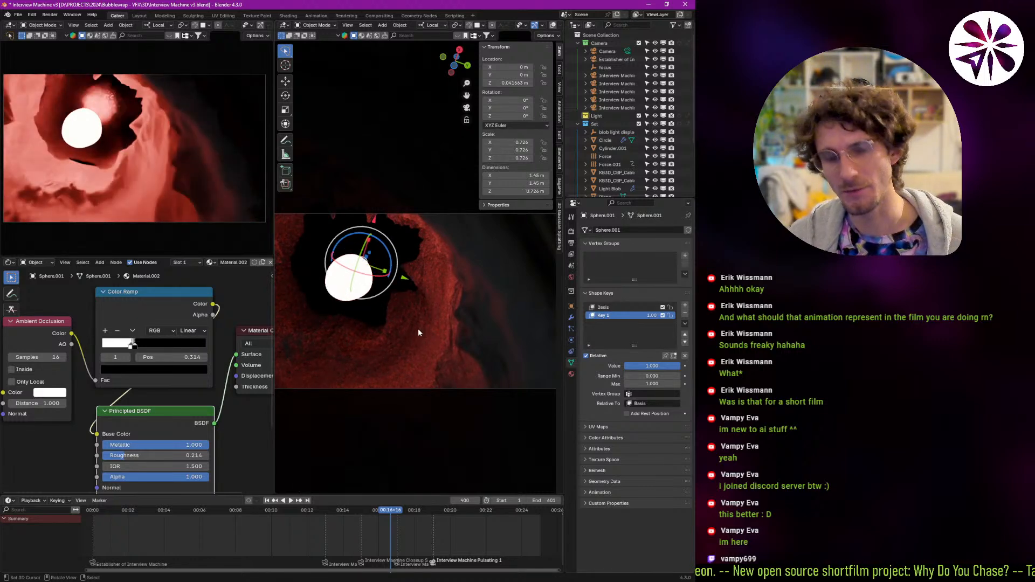
Move Sphere.001 about -0.054 m along its local Z axis.
key("g")
key("z")
key("z")
left_click(420, 333)
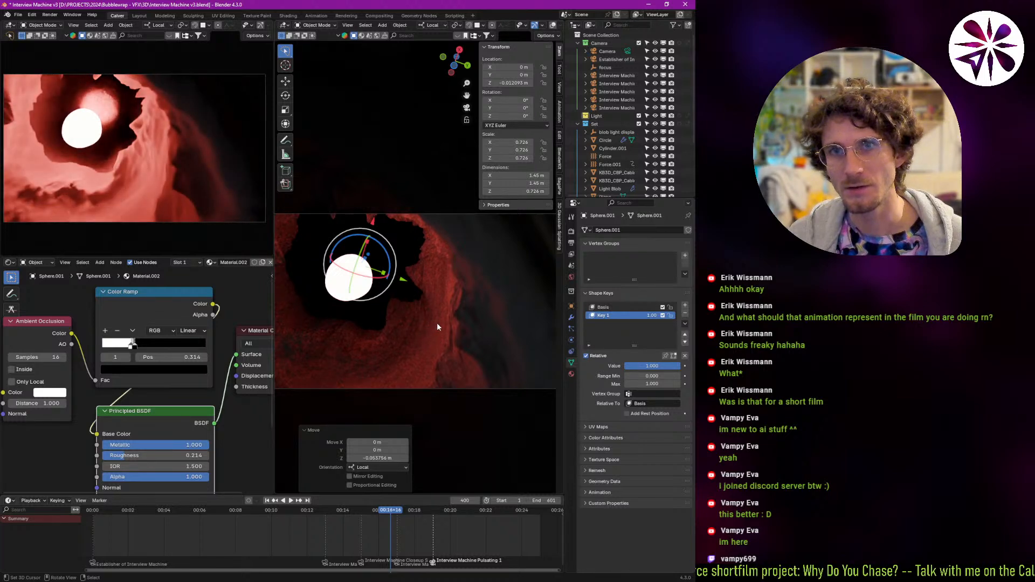
Switch the Color Ramp to Ease interpolation with the black stop at 0.368 beside the white one, and save the file.
mouse_move(153, 381)
middle_mouse_down()
mouse_move(154, 390)
mouse_move(141, 377)
middle_mouse_up()
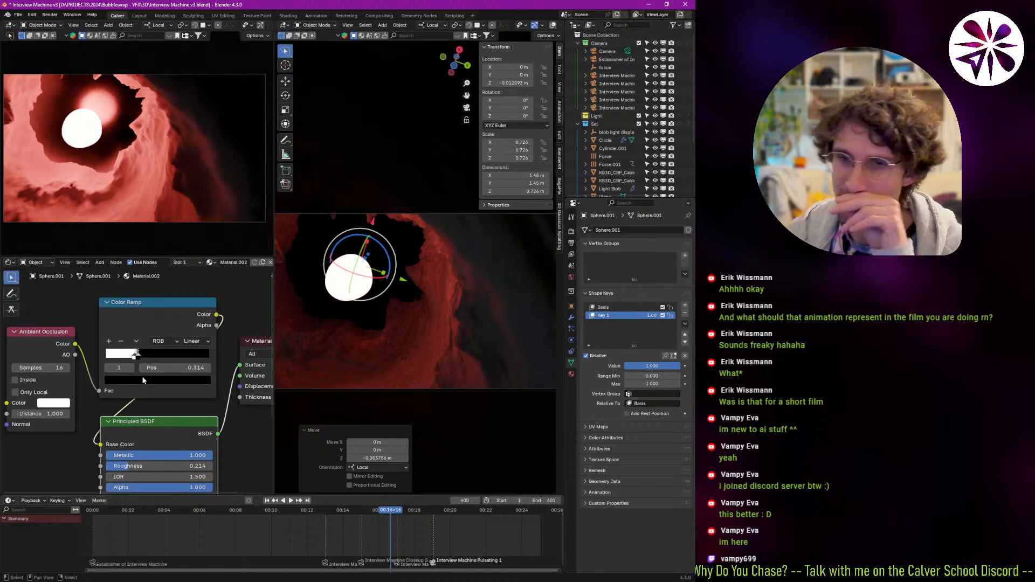
left_click_drag(138, 357, 147, 355)
left_click(196, 341)
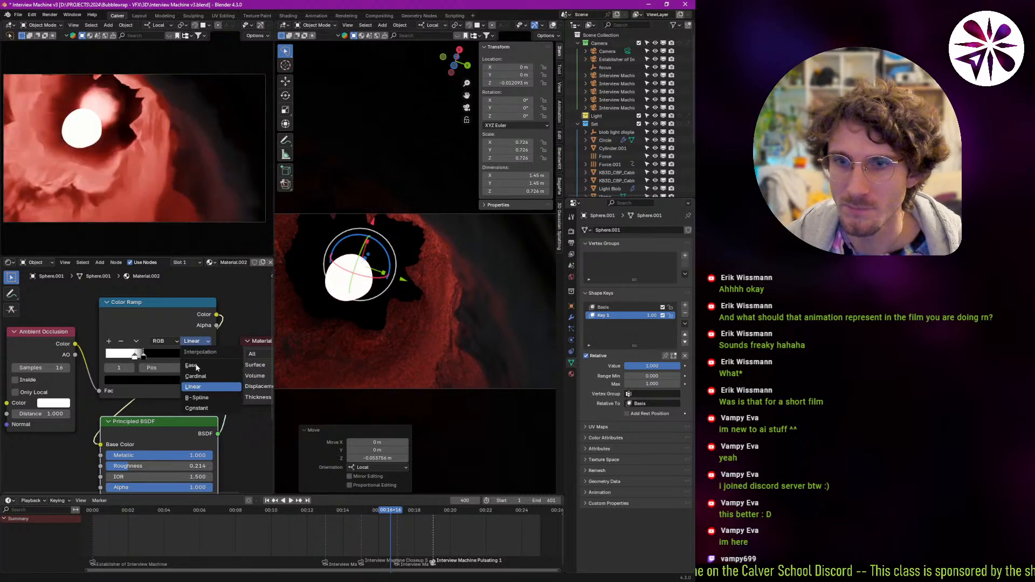
left_click(195, 366)
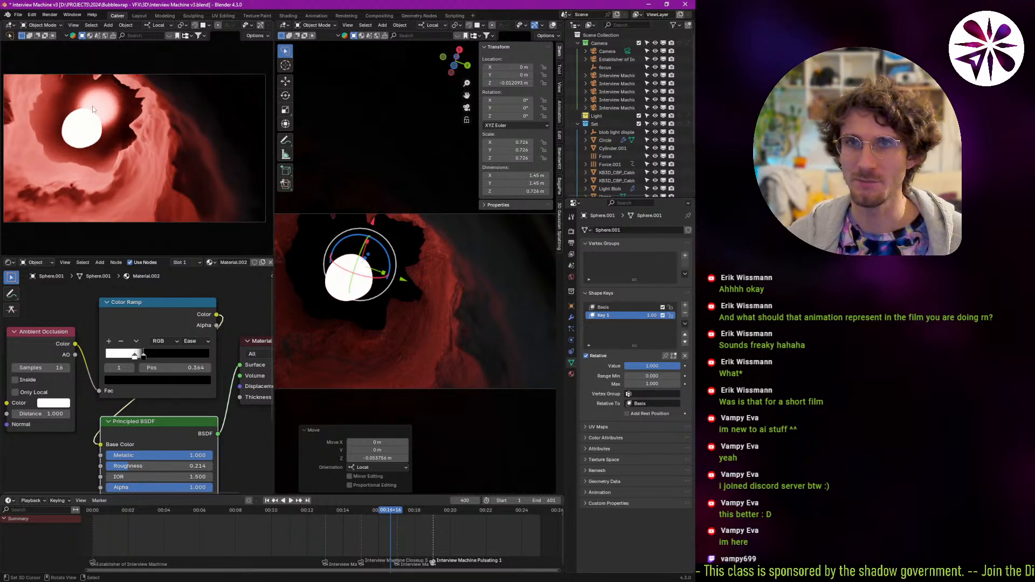
mouse_move(134, 357)
left_mouse_down()
mouse_move(117, 354)
mouse_move(149, 357)
left_mouse_up()
left_click_drag(148, 355, 148, 355)
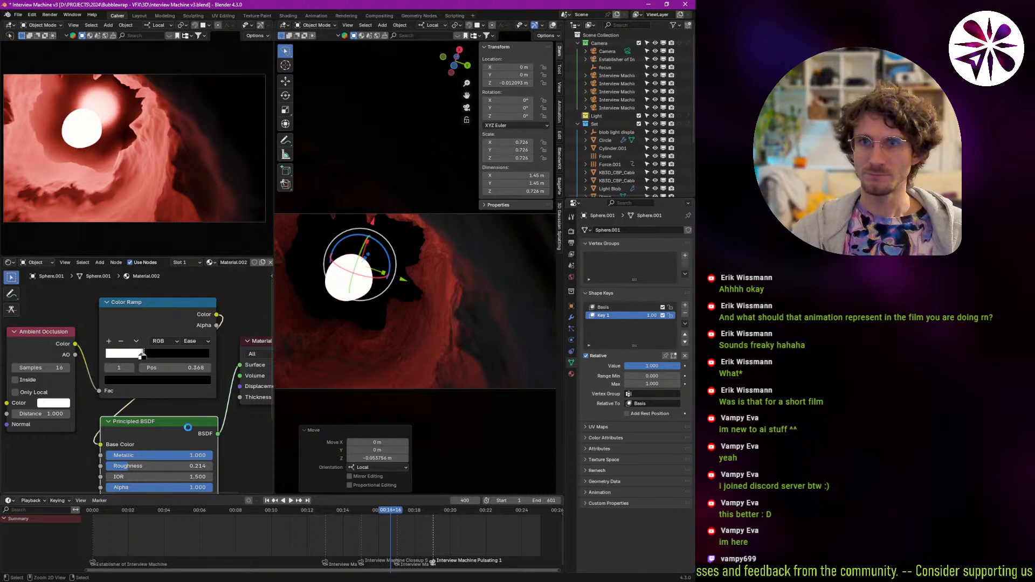
key("ctrl+s")
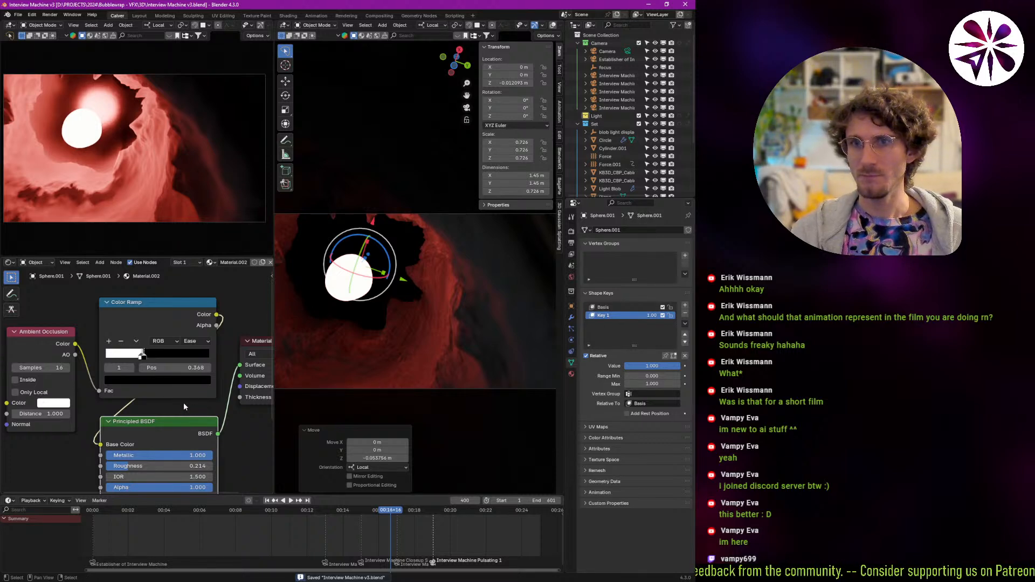
Select Light Blob, turn off Only Show Selected for the timeline, and open the Graph Editor at frame 475.
left_click(345, 283)
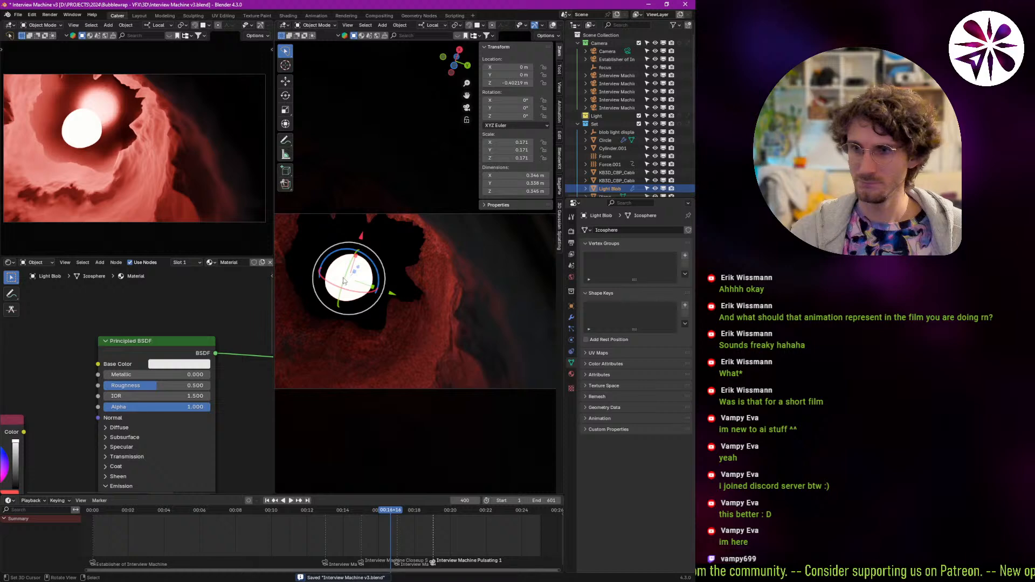
left_click(80, 501)
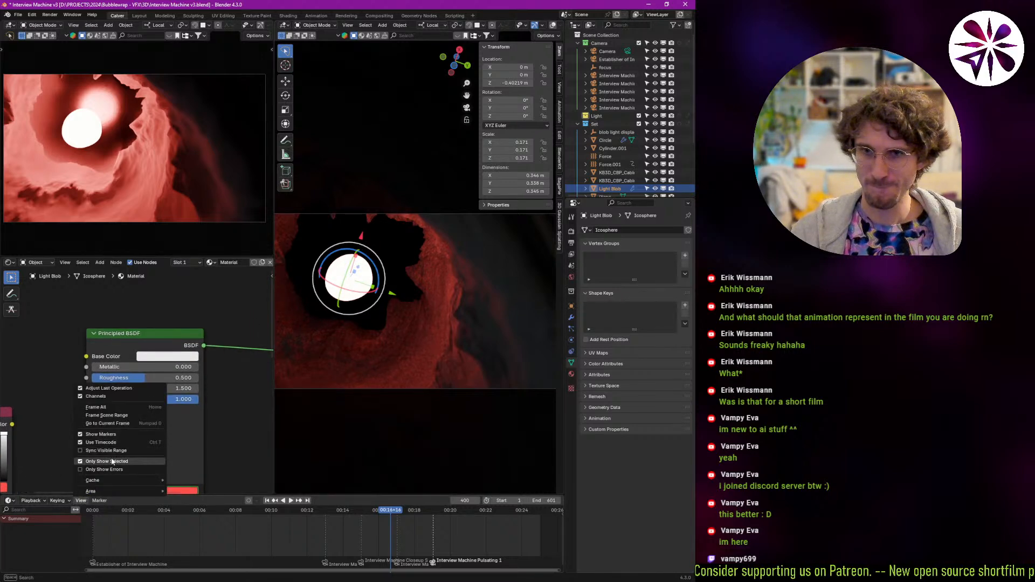
left_click(113, 462)
scroll(366, 526, "down", 3)
mouse_move(323, 536)
left_mouse_down()
mouse_move(300, 539)
mouse_move(322, 533)
left_mouse_up()
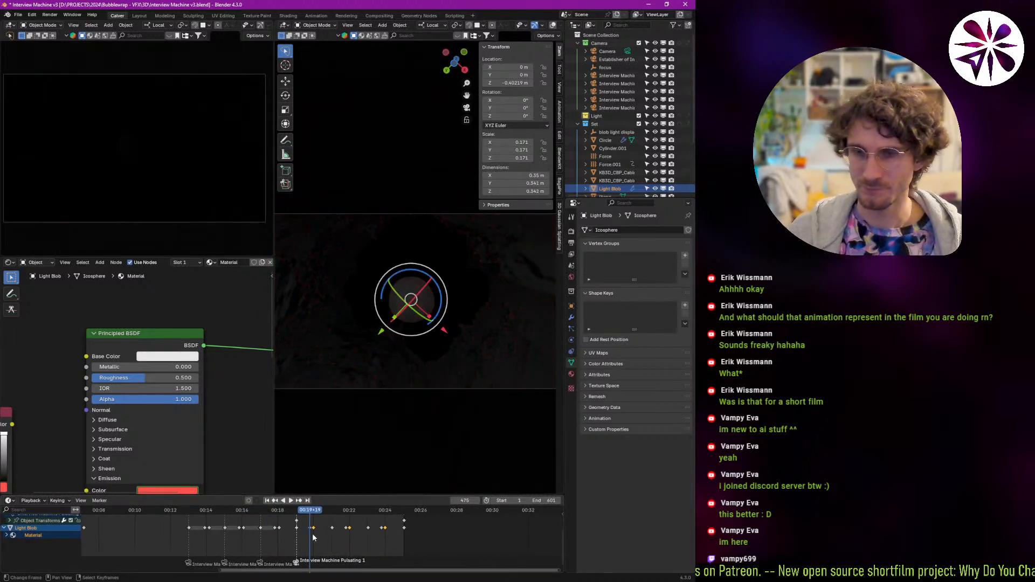
key("shift+F6")
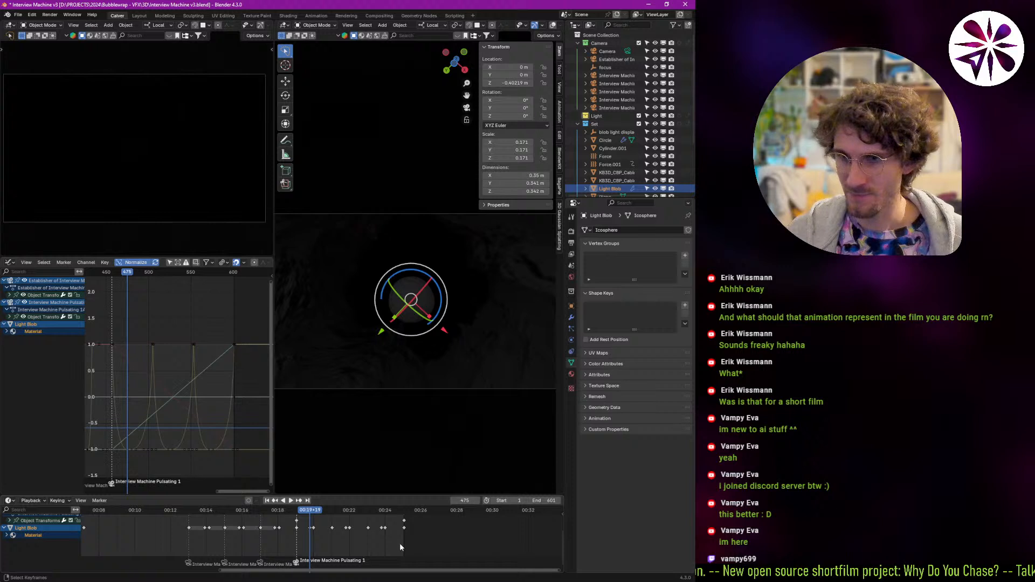
key("b")
left_click_drag(336, 536, 293, 527)
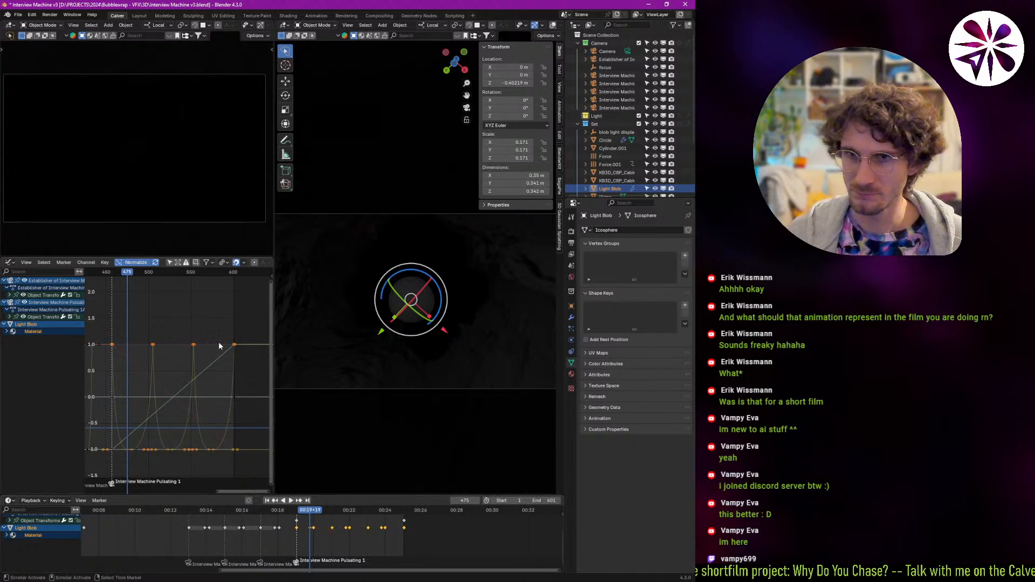
key("b")
left_click_drag(245, 329, 109, 371)
key("g")
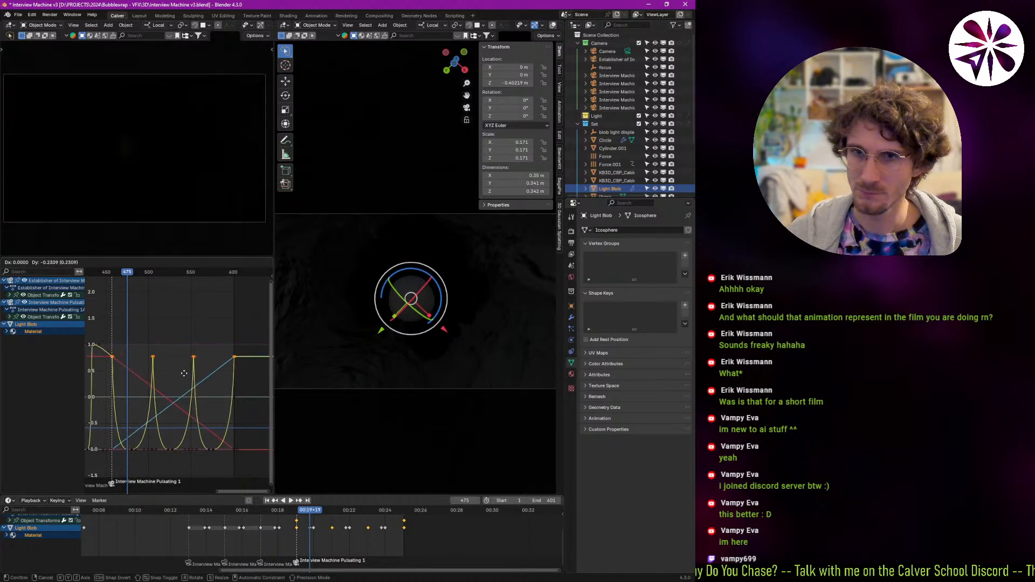
right_click(192, 381)
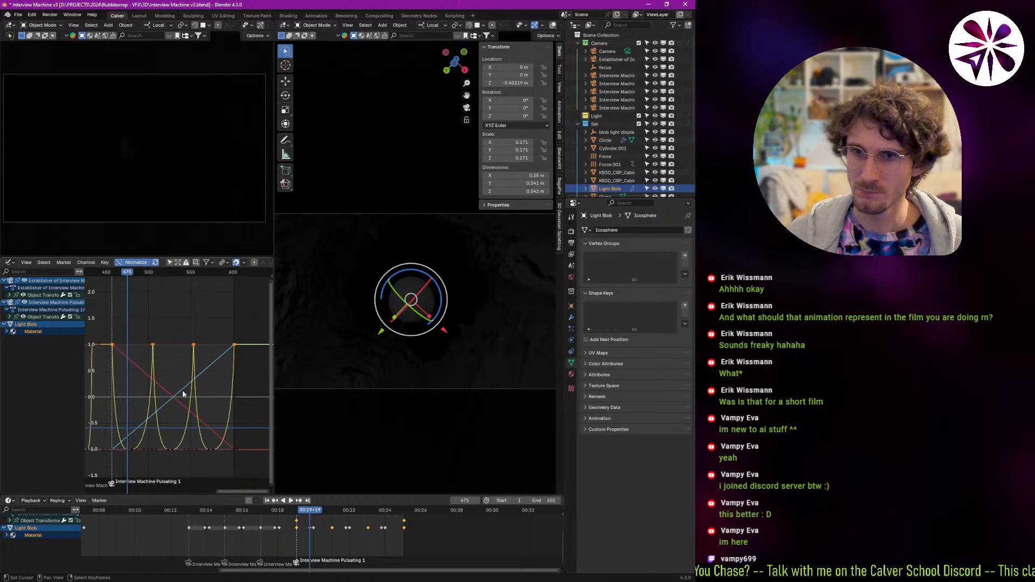
Expand the Light Blob material's Shader Nodetree channels, select its first Default Value curve, and turn off curve normalization.
left_click(8, 535)
left_click(7, 535)
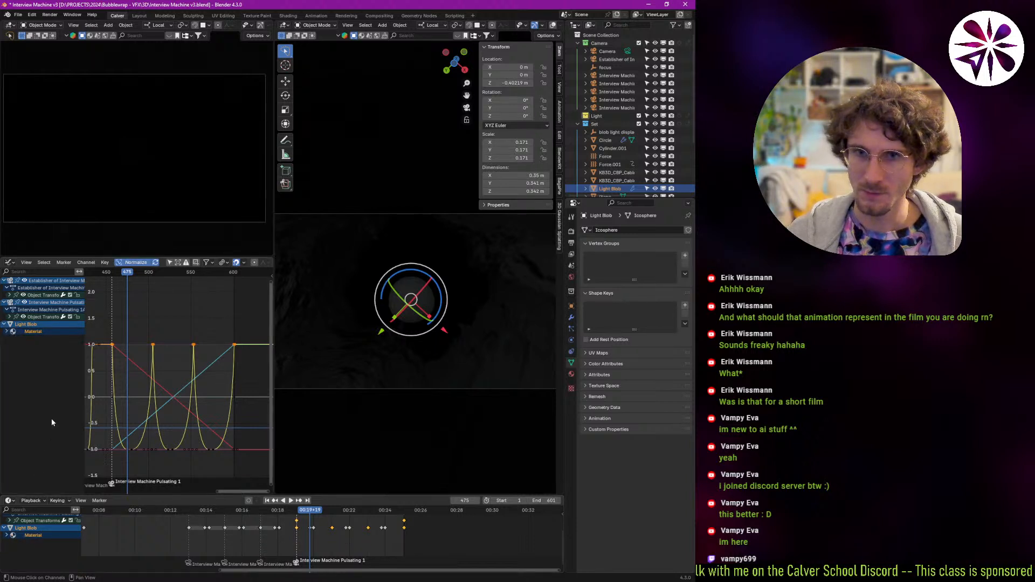
left_click(169, 264)
left_click(170, 264)
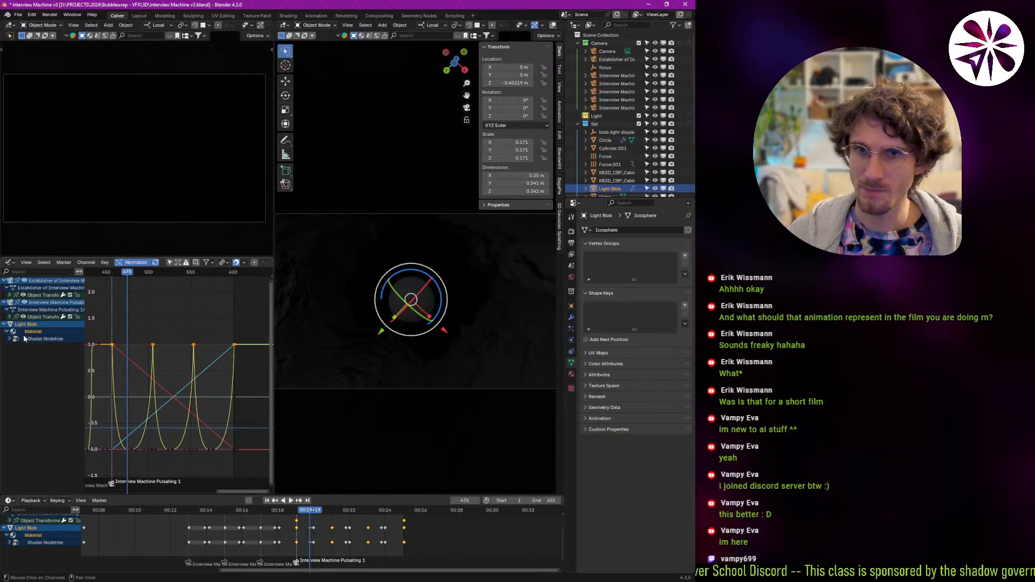
left_click(10, 339)
left_click(35, 346)
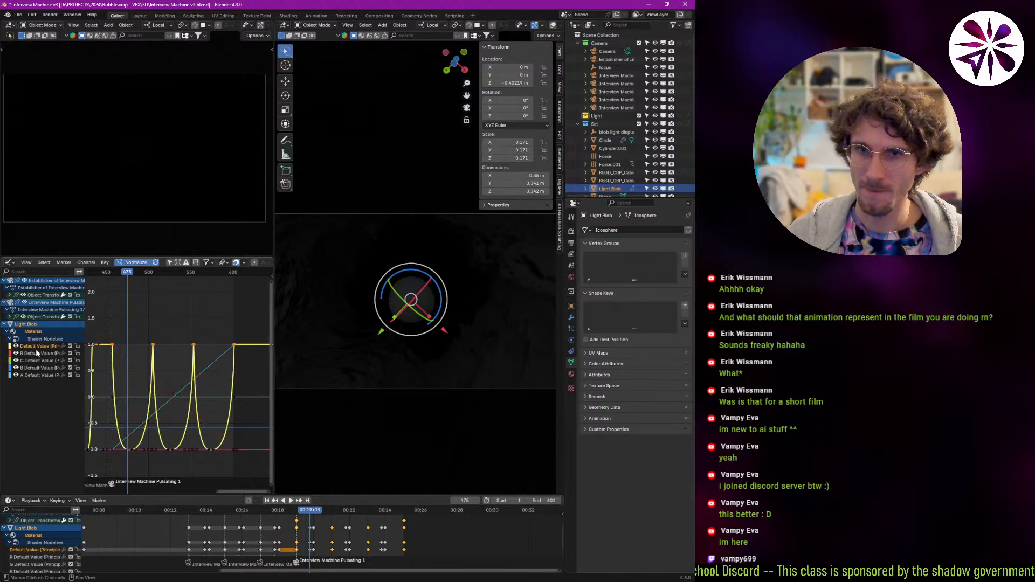
left_click(135, 263)
Duplicate Light Blob's Default Value key at frame 456 and place the copy one frame earlier, at frame 455.
left_click(231, 418)
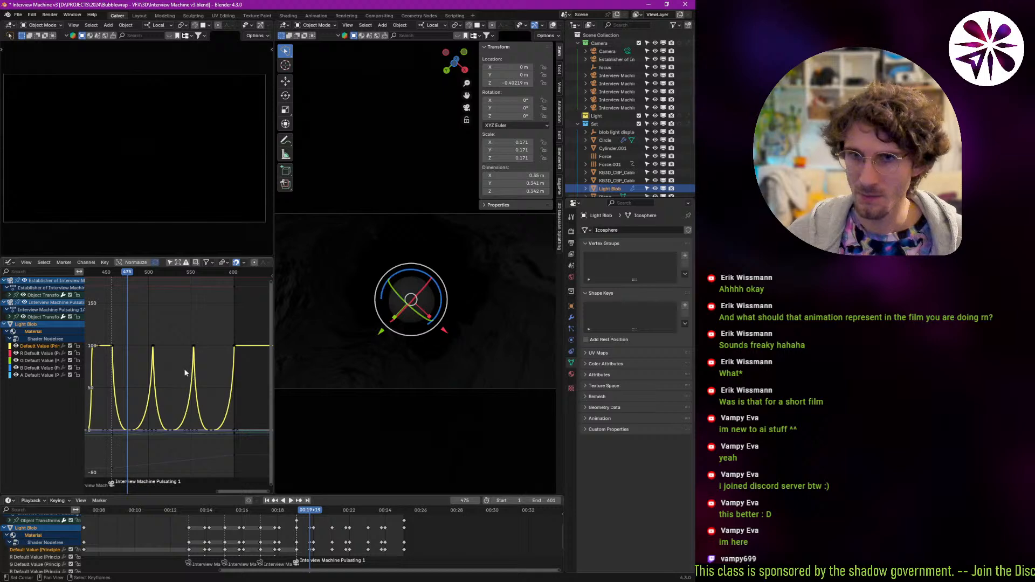
middle_click_drag(183, 368, 190, 372)
left_click_drag(248, 329, 110, 370)
middle_click_drag(158, 384, 227, 381)
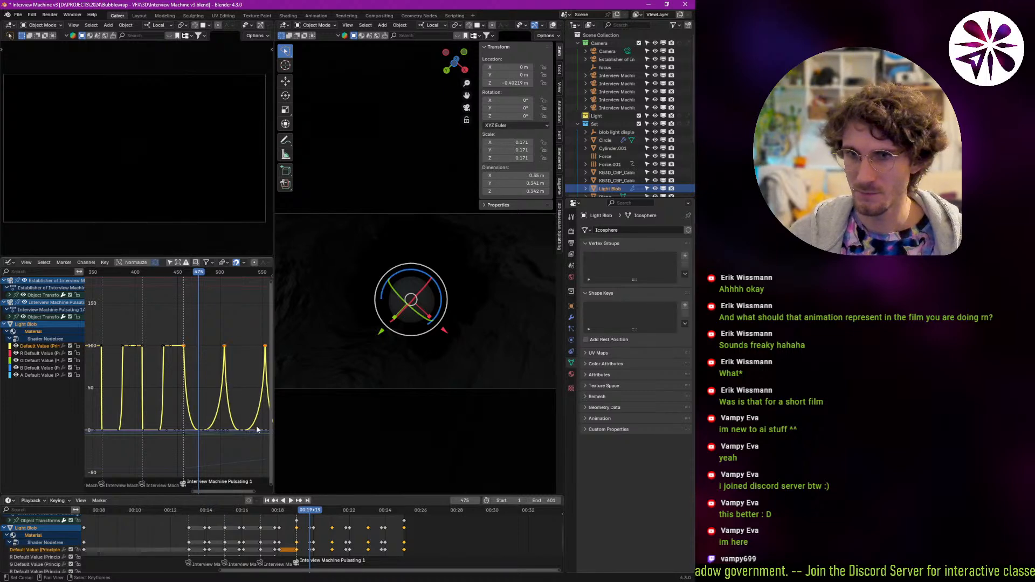
scroll(300, 543, "up", 10)
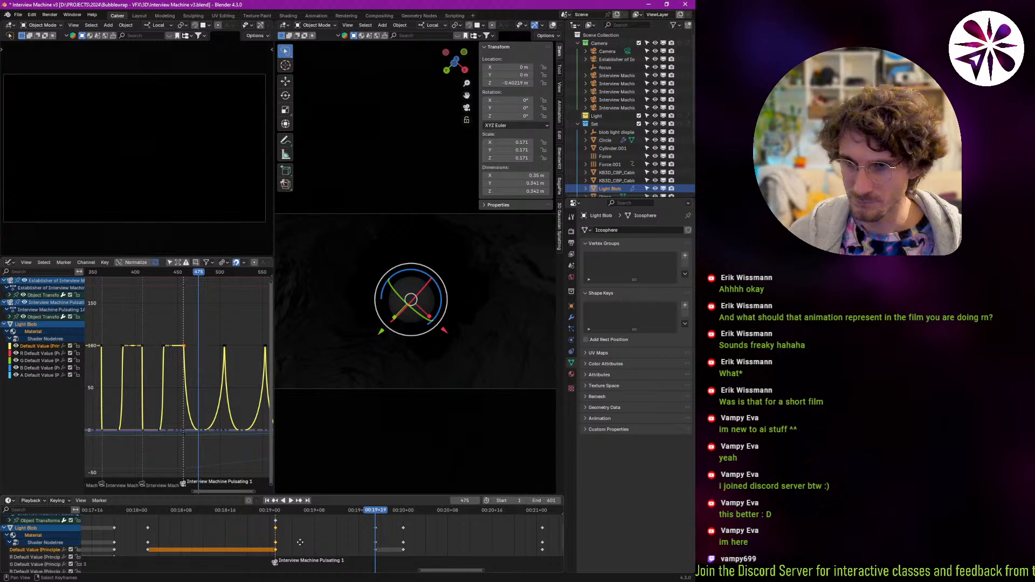
key("shift+d")
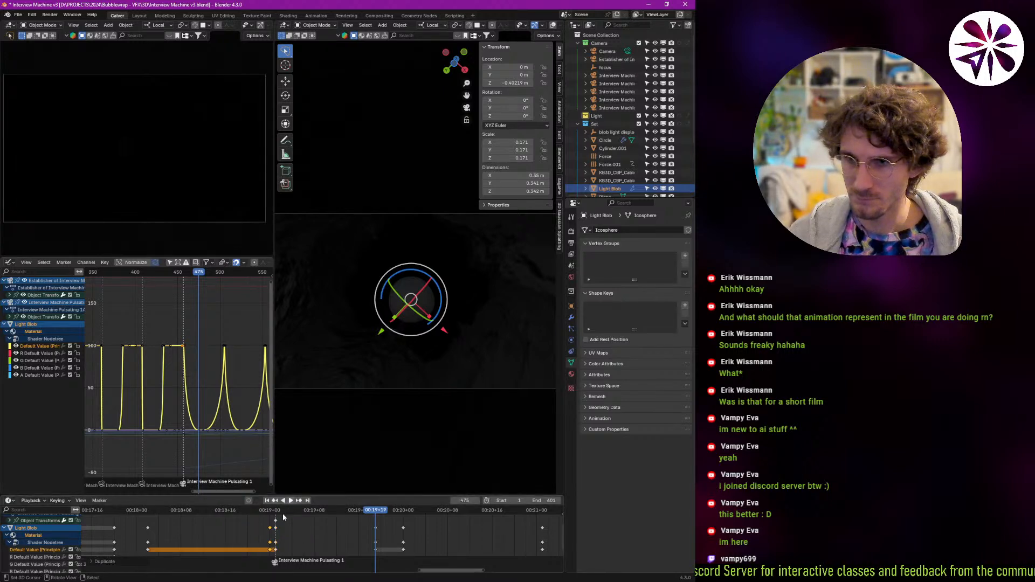
Select the peak keys of the Default Value curve in the Interview Machine Pulsating 1 section.
middle_click_drag(238, 423, 224, 343)
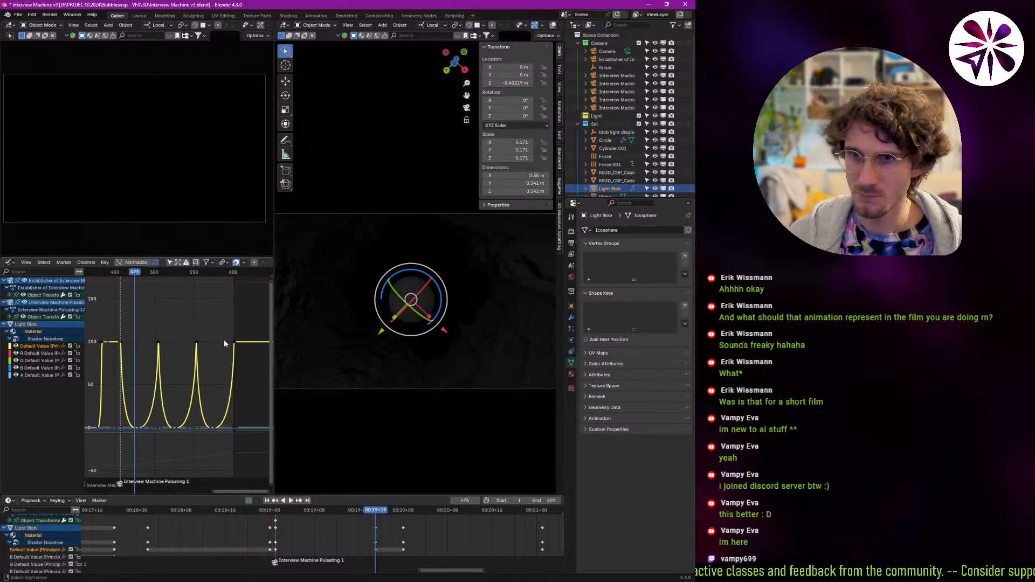
left_click_drag(249, 328, 120, 372)
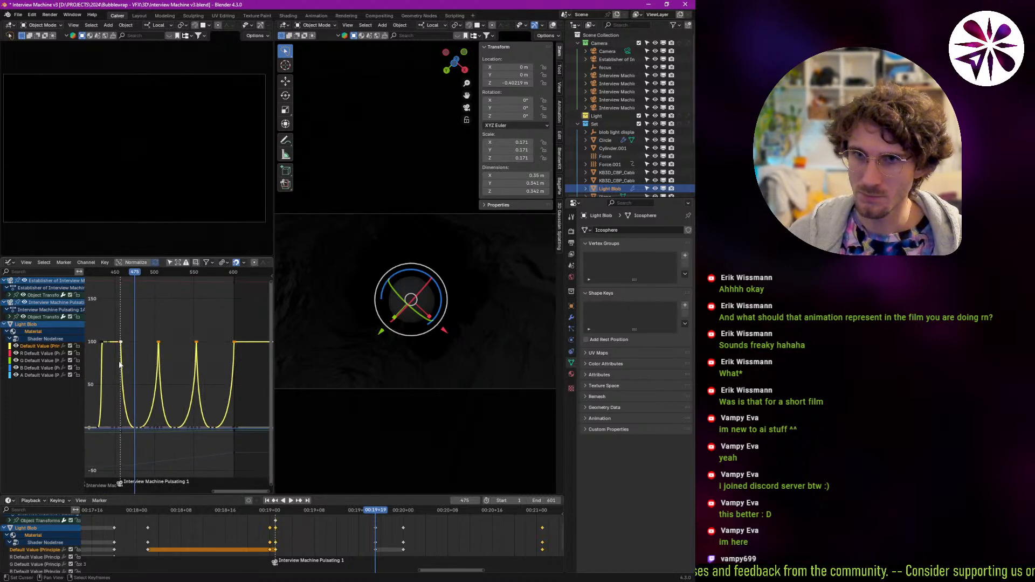
middle_click_drag(125, 336, 140, 324, "ctrl")
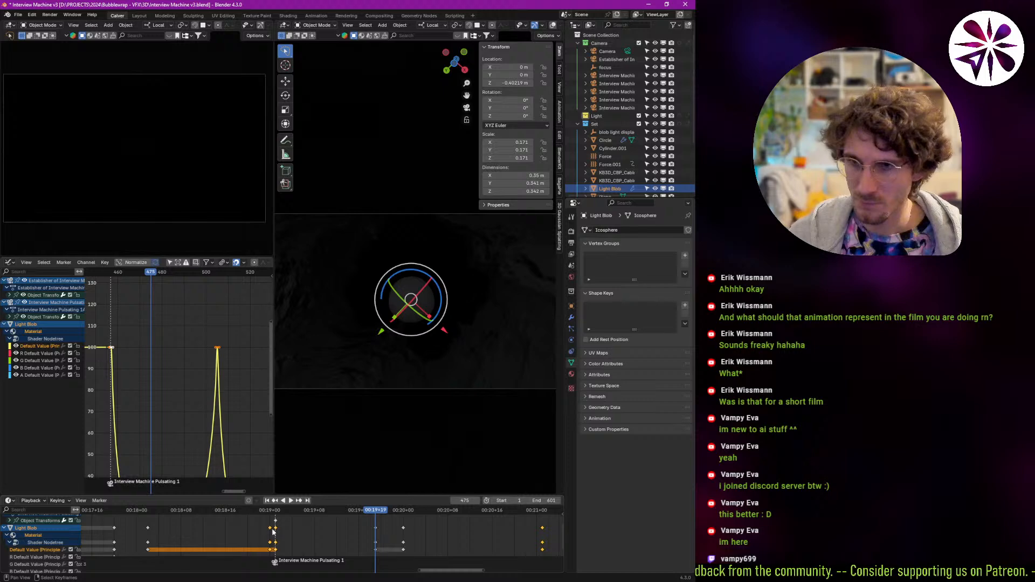
scroll(186, 402, "down", 8)
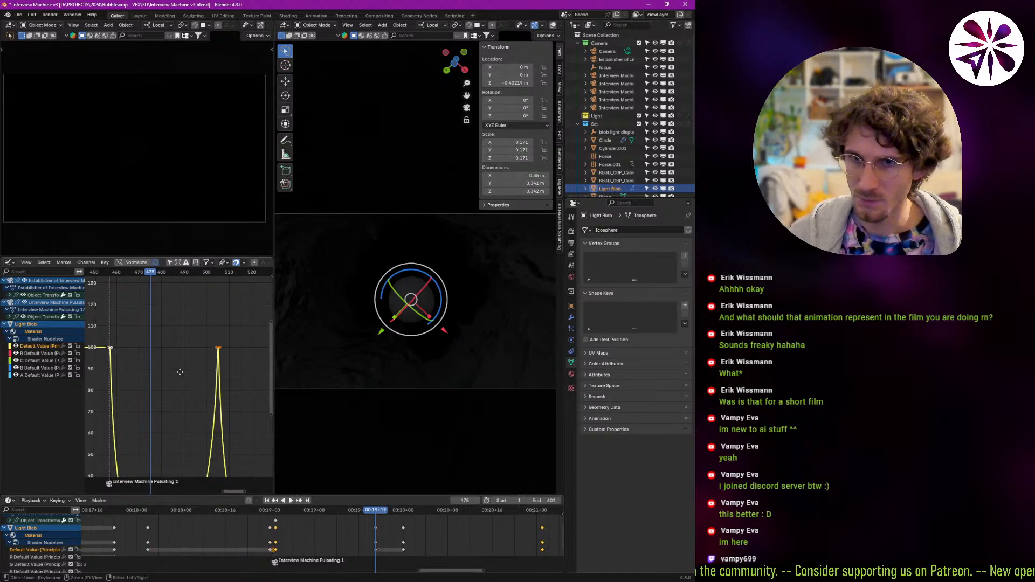
middle_click_drag(202, 376, 192, 358, "ctrl")
key("g")
key("y")
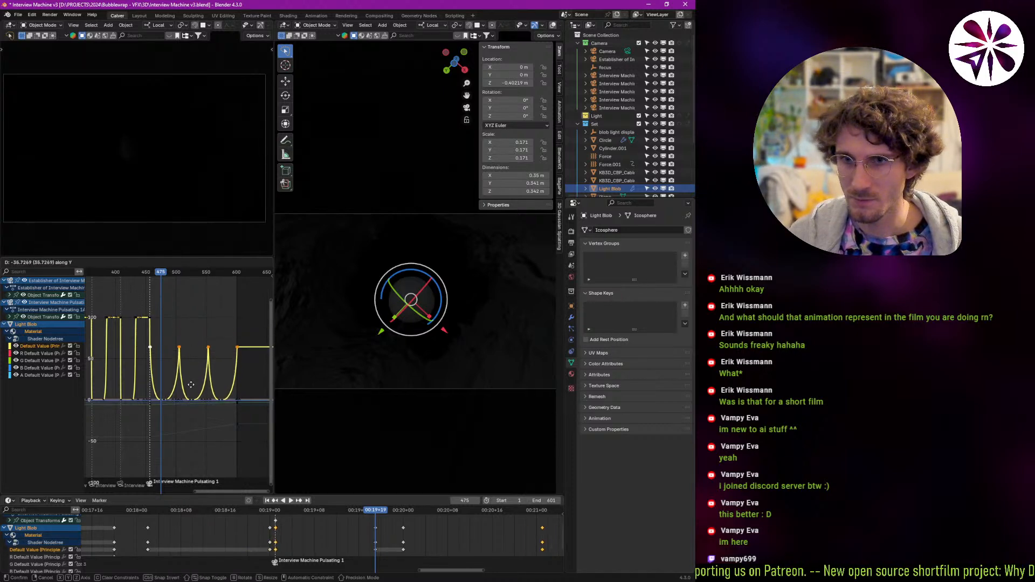
key("Escape")
Remove the duplicated key at frame 455 from the selection, keeping the pulse peak keys from frame 456 onward selected.
mouse_move(156, 309)
middle_mouse_down("ctrl")
mouse_move(157, 283)
mouse_move(181, 292)
middle_mouse_up("ctrl")
key("c")
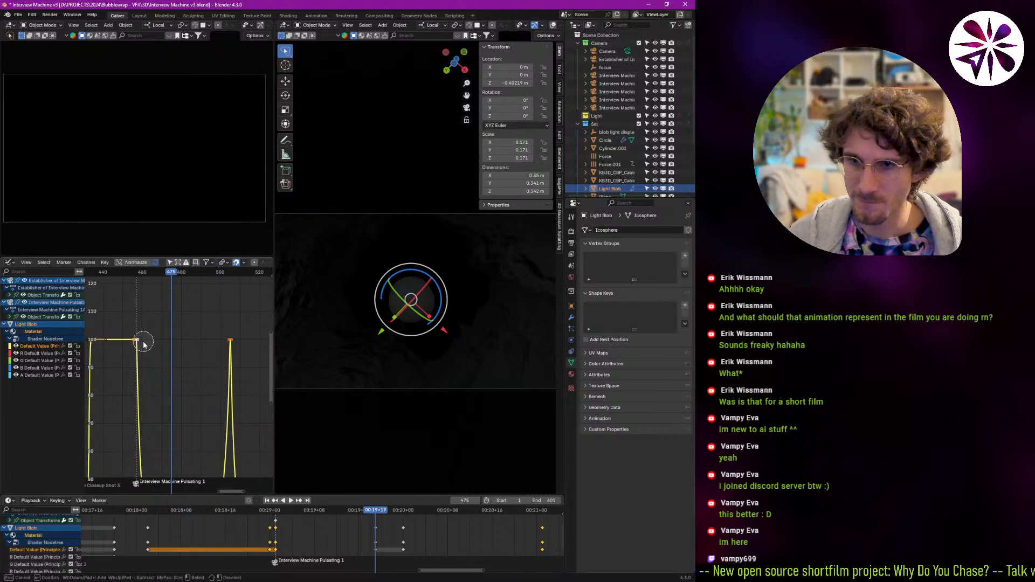
middle_click_drag(142, 344, 199, 346, "ctrl")
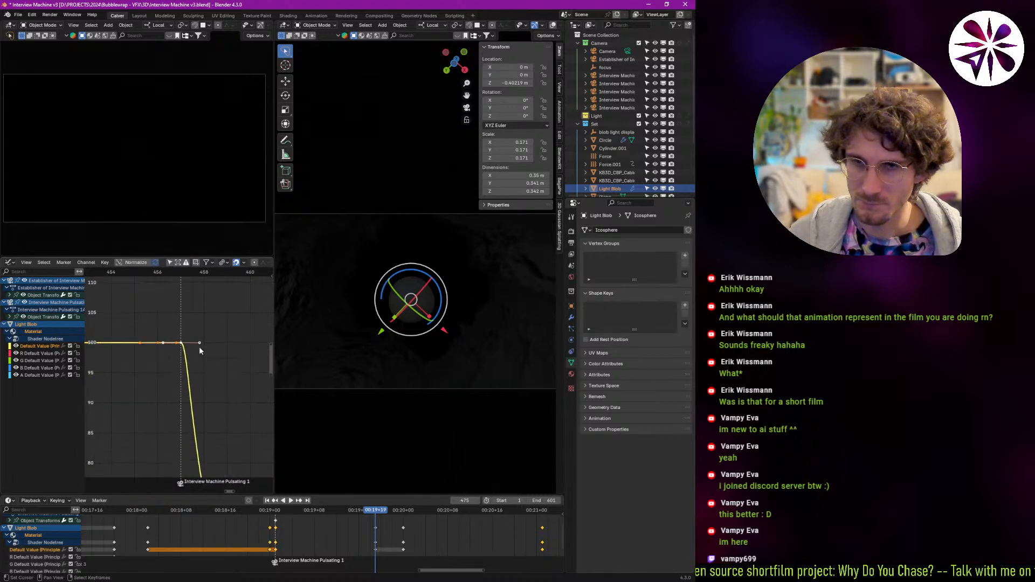
right_click(166, 350)
key("g")
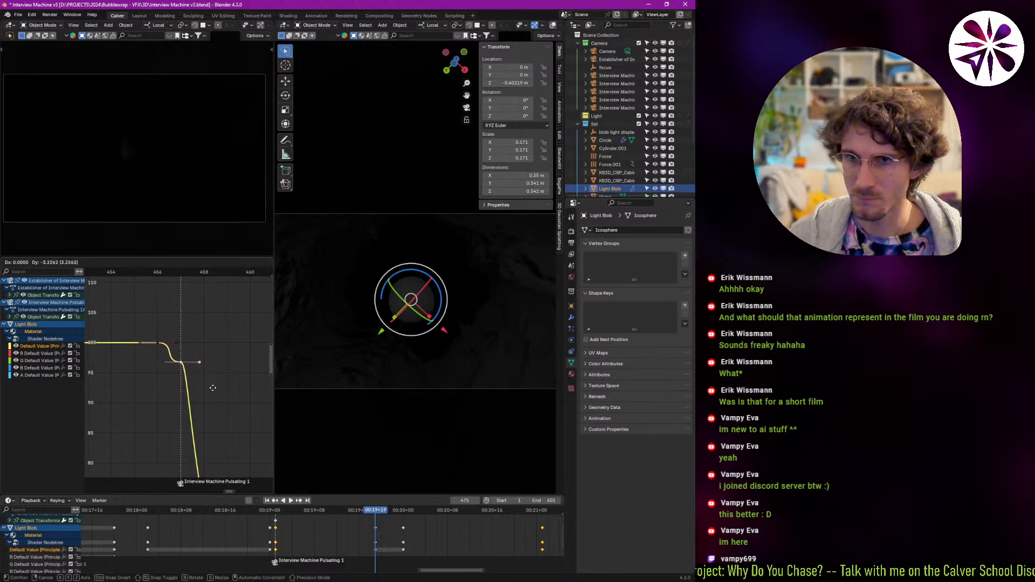
right_click(253, 404)
Go to frame 505 and lower the selected Default Value peak keys vertically to about 22.
middle_click_drag(181, 400, 127, 436, "ctrl")
middle_click_drag(201, 423, 115, 392)
left_click(162, 403)
key("Escape")
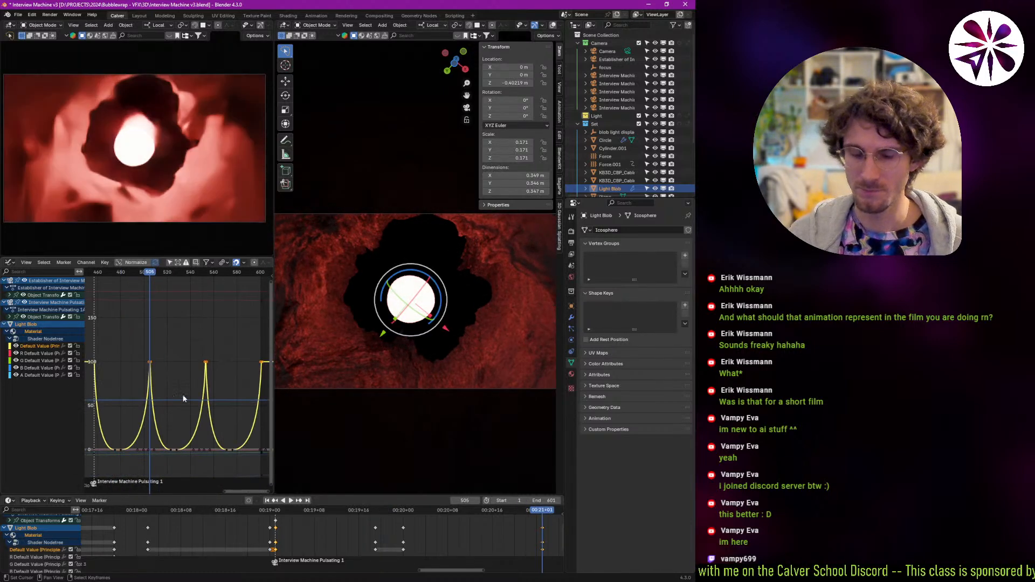
key("g")
key("y")
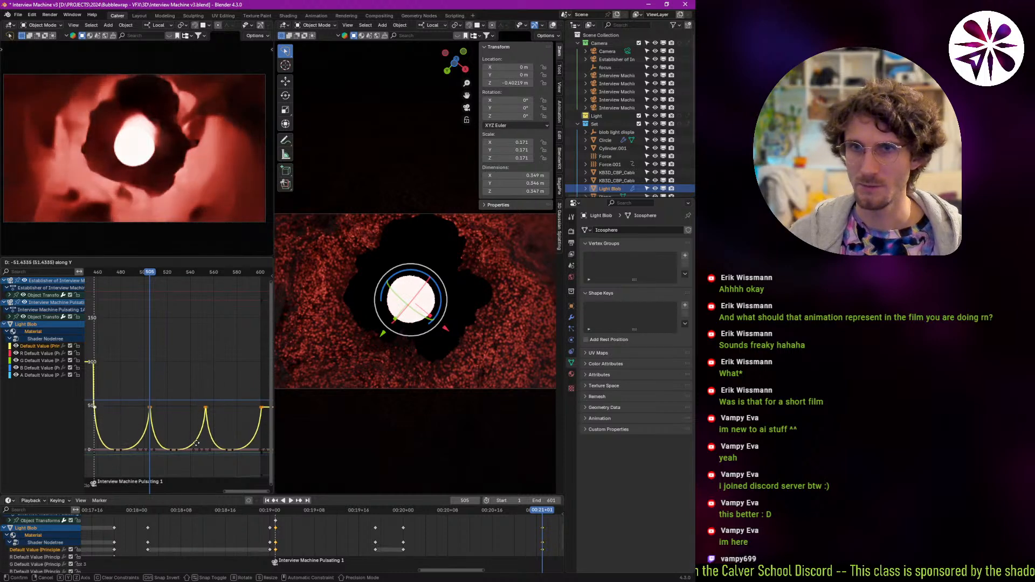
left_click(197, 453)
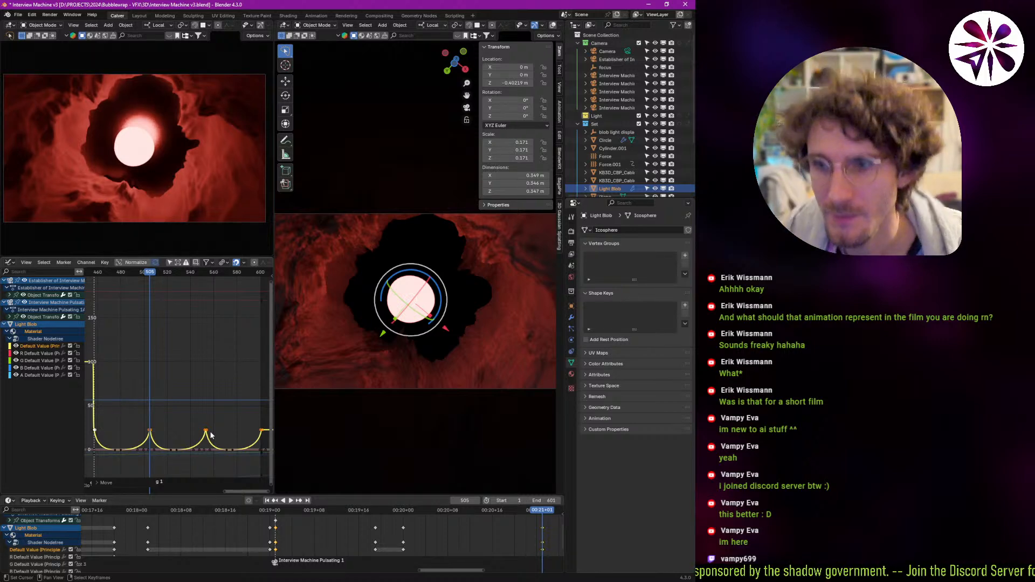
Play the animation from about frame 438 and jump back through the earlier closeup shots to check the pulsing light.
middle_click_drag(185, 408, 164, 412, "ctrl")
left_click(157, 408)
key("space")
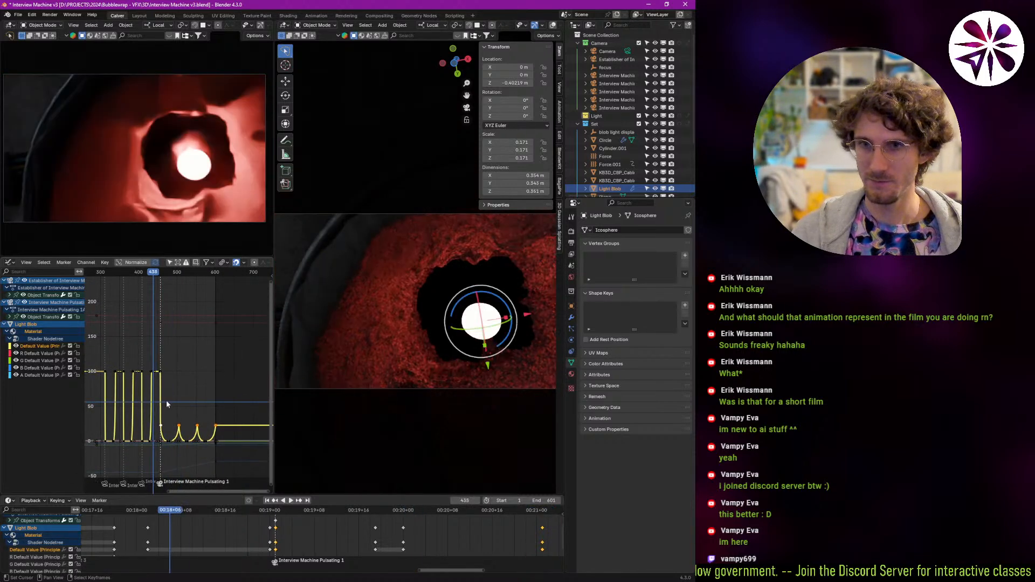
left_click(146, 405)
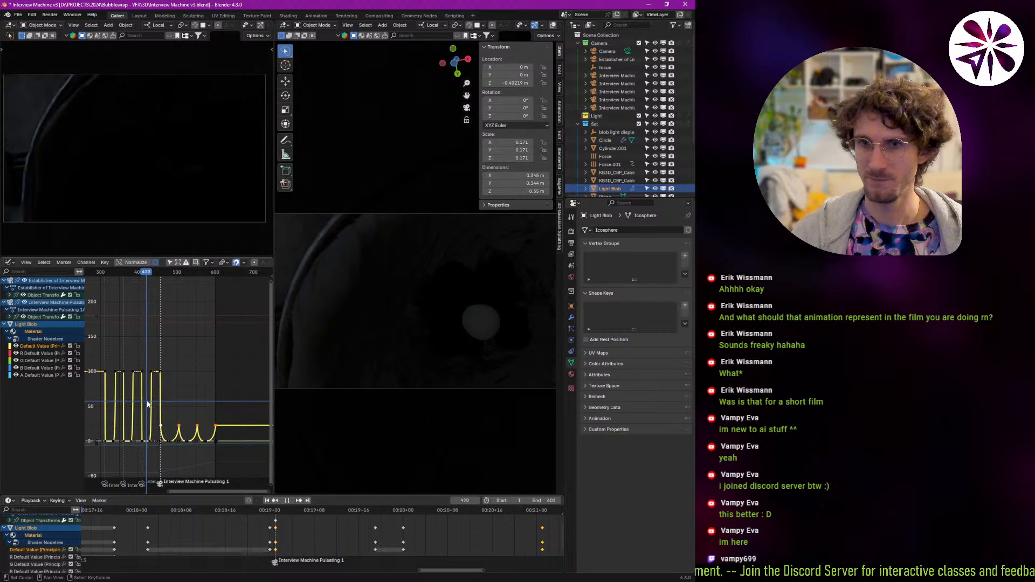
left_click(139, 401)
left_click(121, 398)
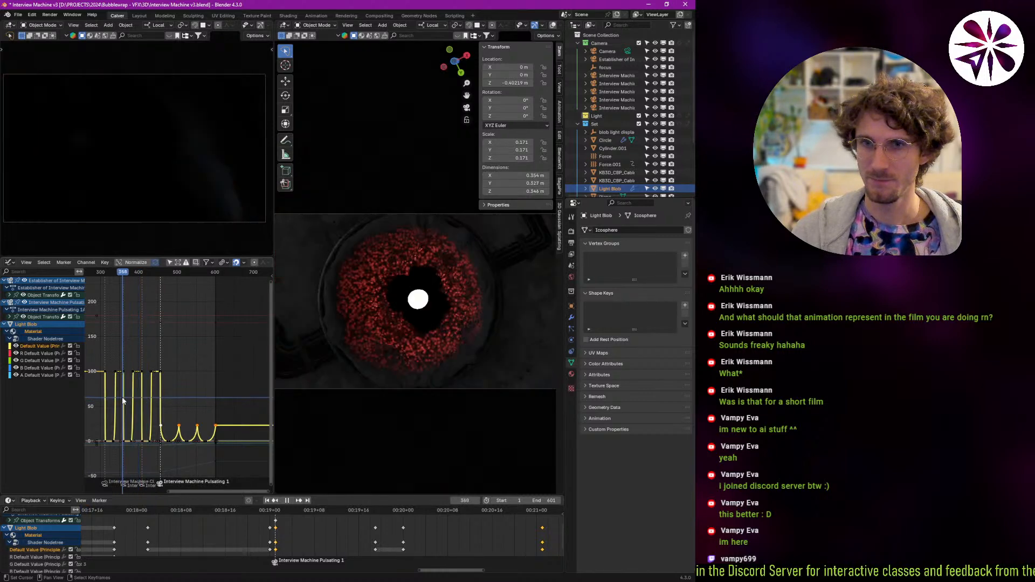
key("space")
Scrub back to the beginning of the timeline and play the establishing shot of the Interview Machine.
middle_click_drag(126, 395, 153, 392)
left_click_drag(130, 390, 135, 389)
middle_click_drag(290, 543, 240, 542, "ctrl")
left_click(209, 541)
key("space")
left_click_drag(210, 541, 151, 524)
key("space")
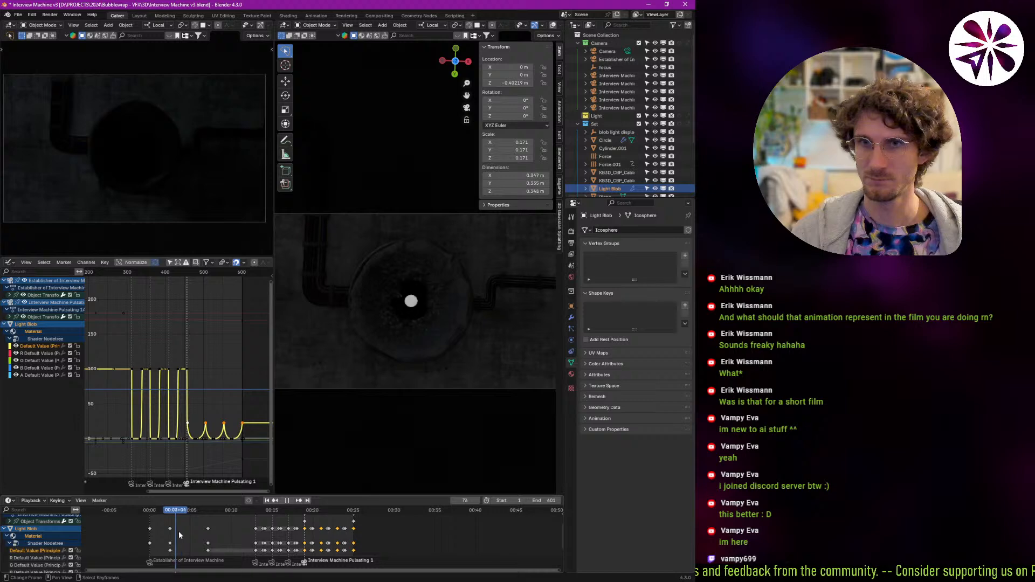
Play and scrub the Interview Machine Pulsating 1 shot, stopping at frame 505, to judge the dimmer pulses.
left_click(316, 534)
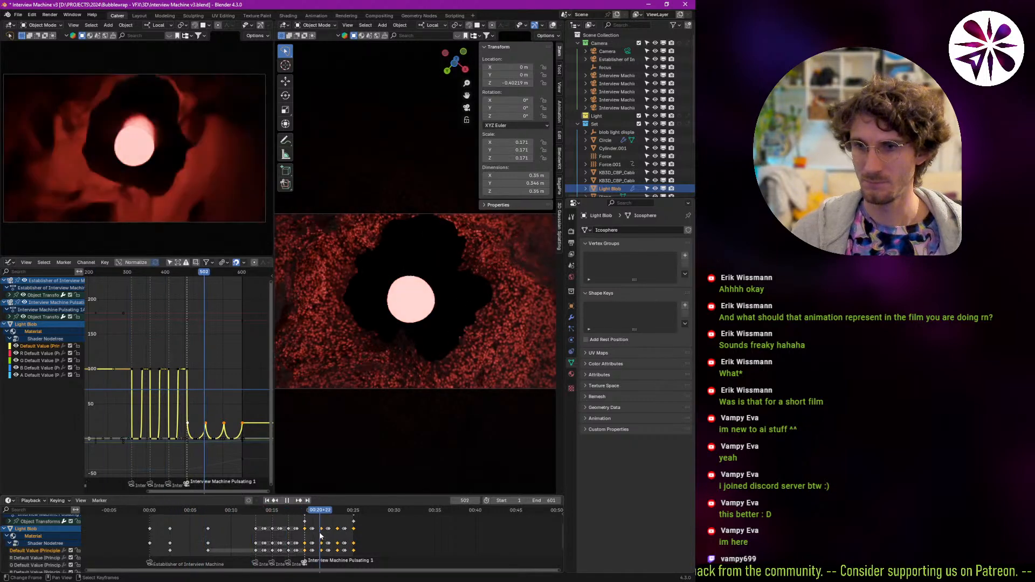
key("space")
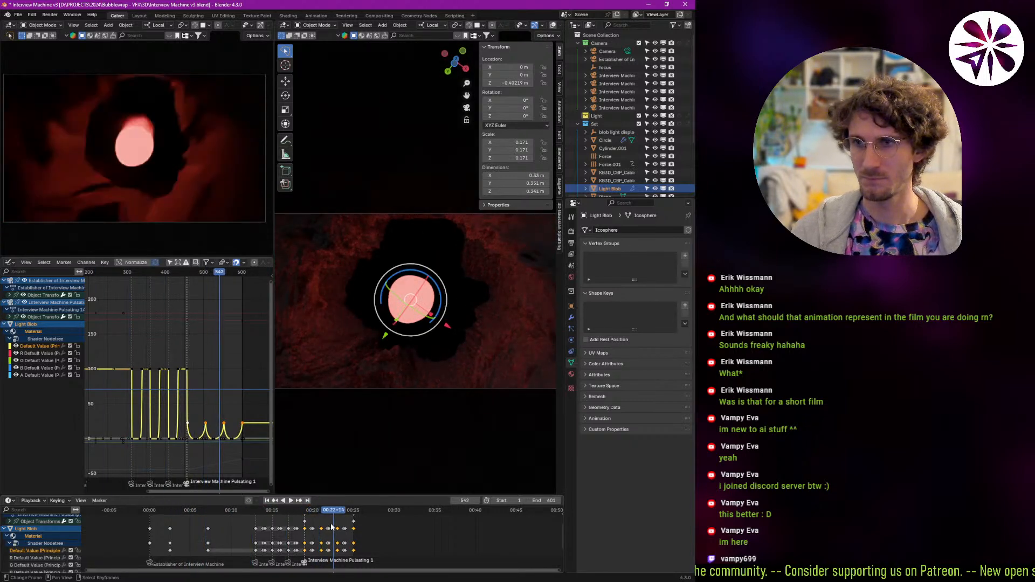
left_click_drag(333, 541, 324, 533)
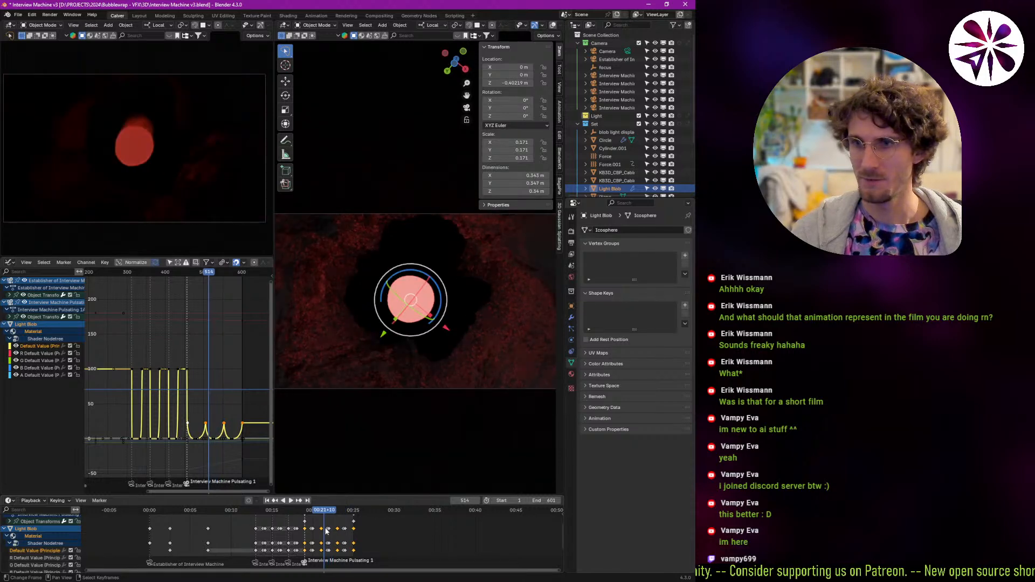
left_click(307, 536)
key("space")
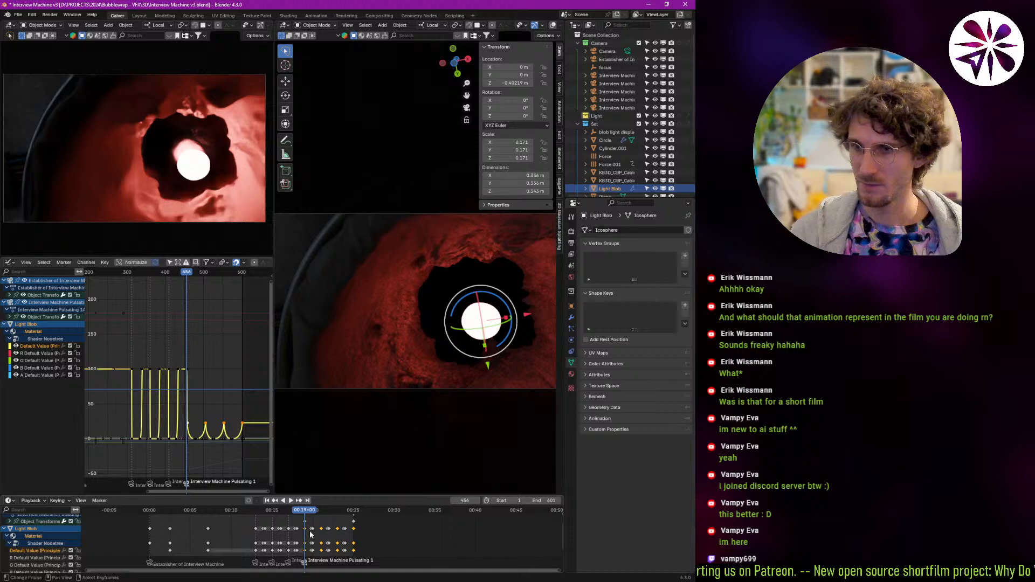
key("space")
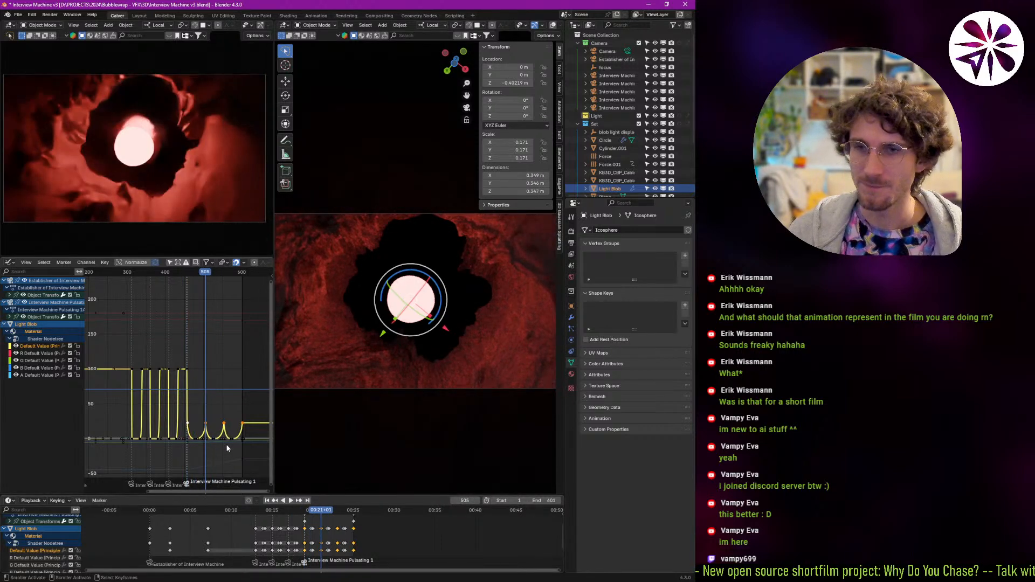
In the compositor, insert a Hue/Saturation/Value node between Soft Glow and Composite and set its Saturation to 0.
left_click(203, 392)
key("shift+F3")
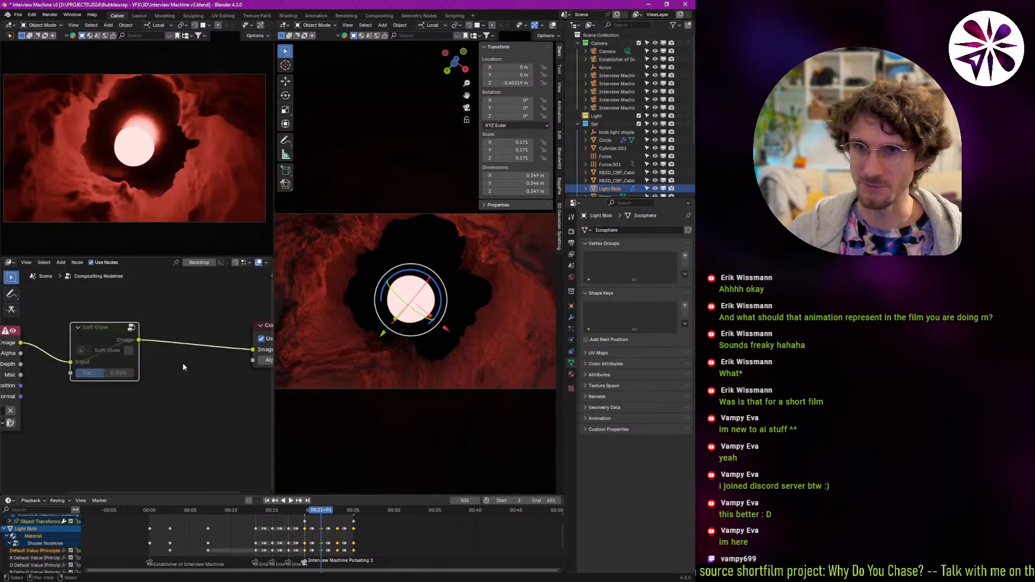
key("shift+a")
type("sat")
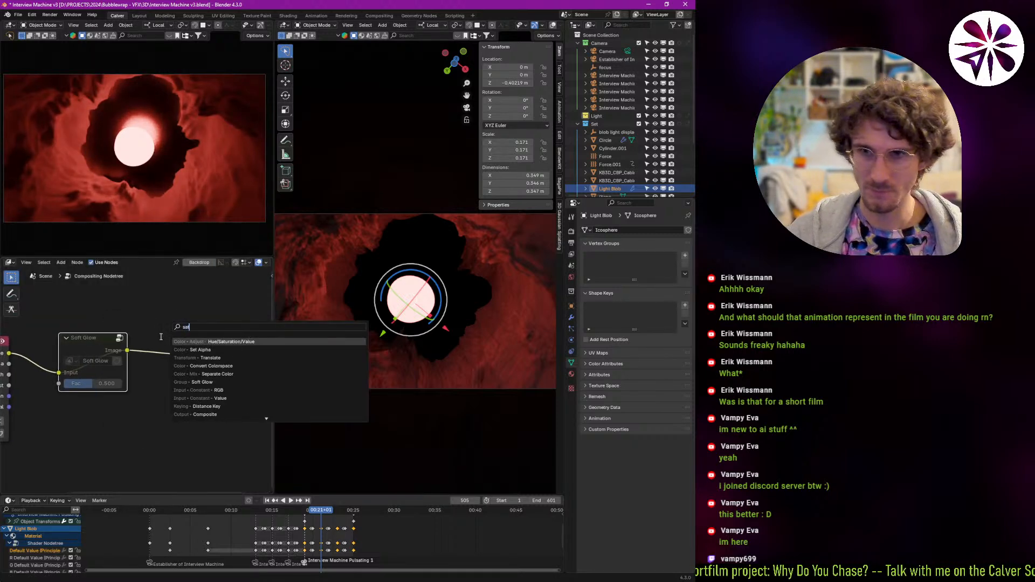
left_click(208, 342)
left_click(200, 379)
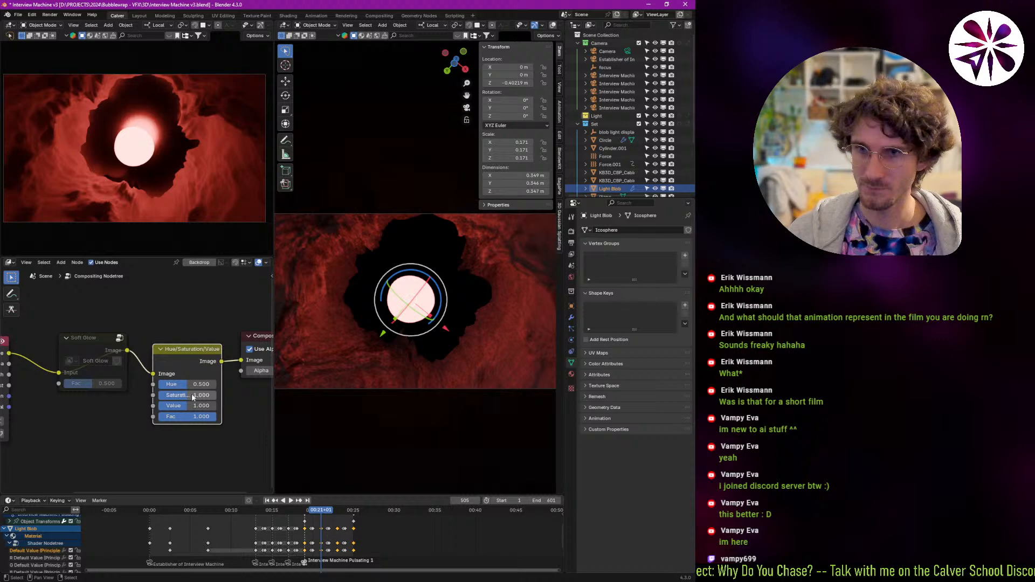
left_click_drag(194, 398, 119, 402)
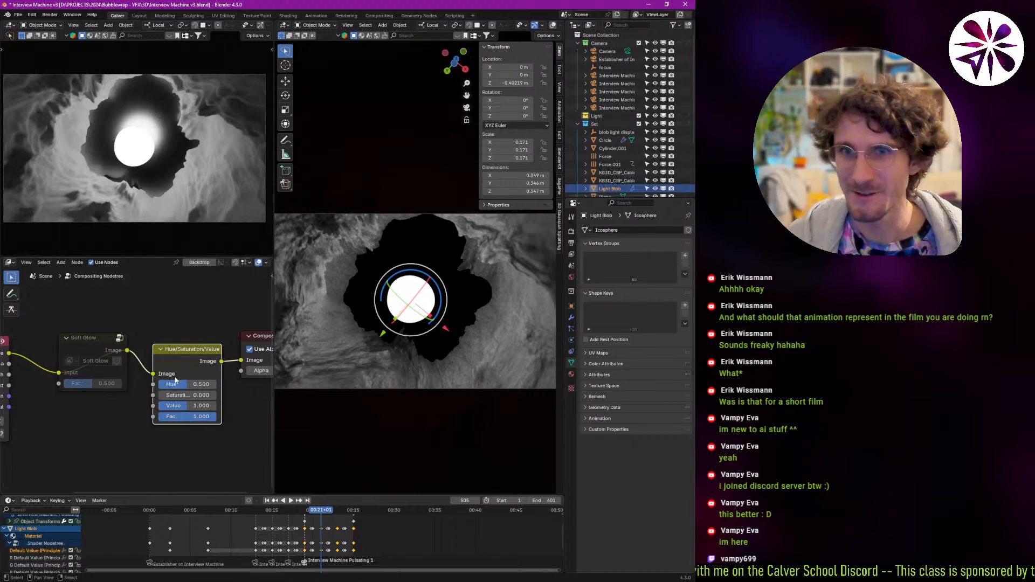
Toggle the Hue/Saturation/Value node's mute repeatedly to compare the grayscale and color renders, leaving the node muted.
key("m")
key("m")
key("m")
key("m")
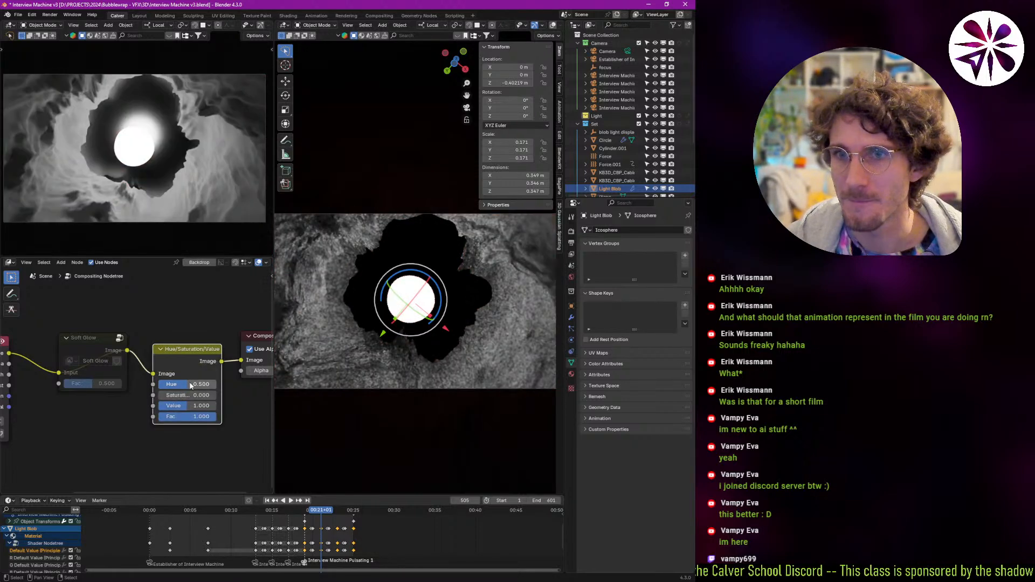
key("m")
key("m")
key("m")
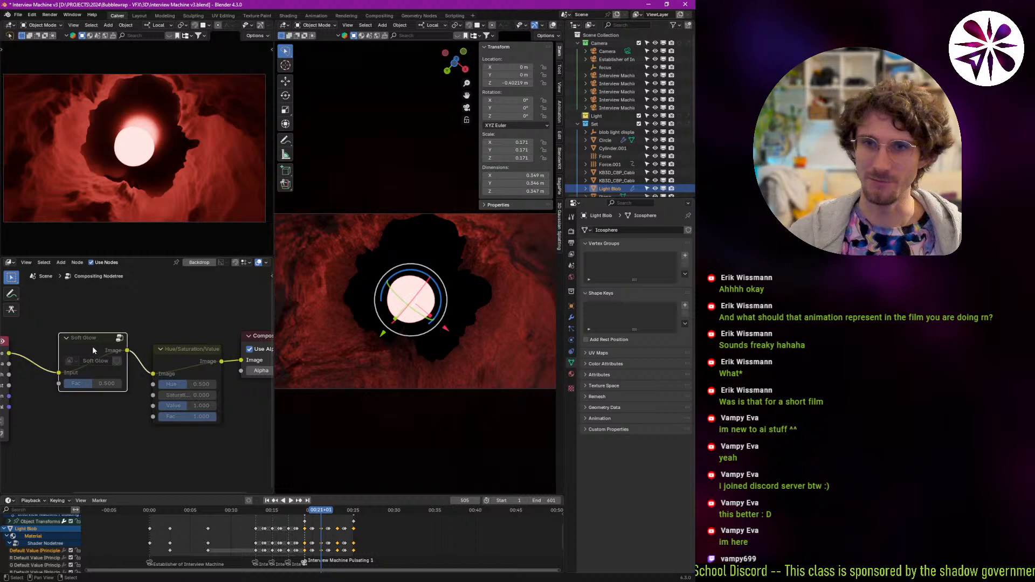
Unmute the Soft Glow node and compare its result with Hue/Saturation/Value on and off, leaving Hue/Saturation/Value muted.
left_click(92, 346)
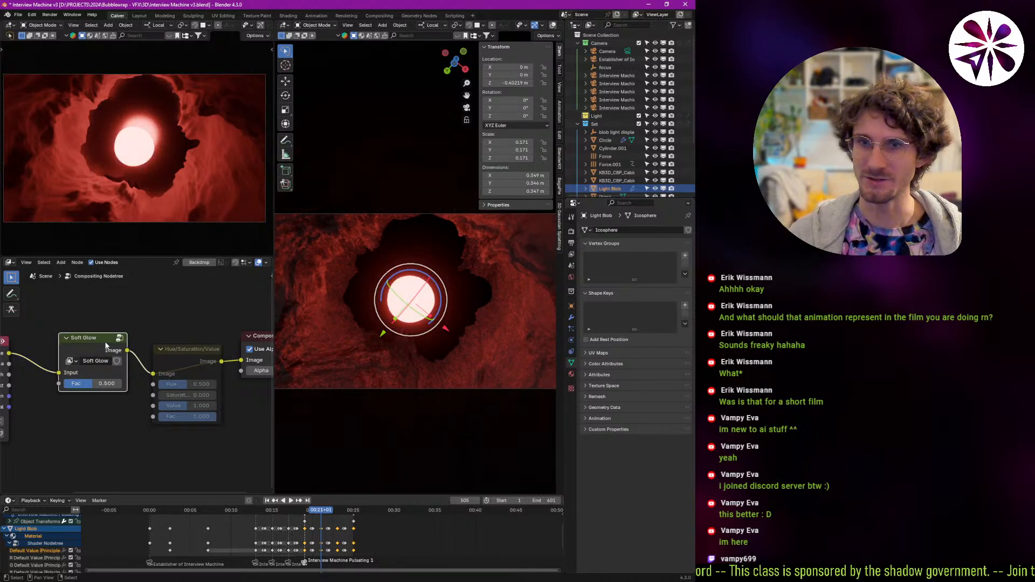
left_click(192, 355)
key("m")
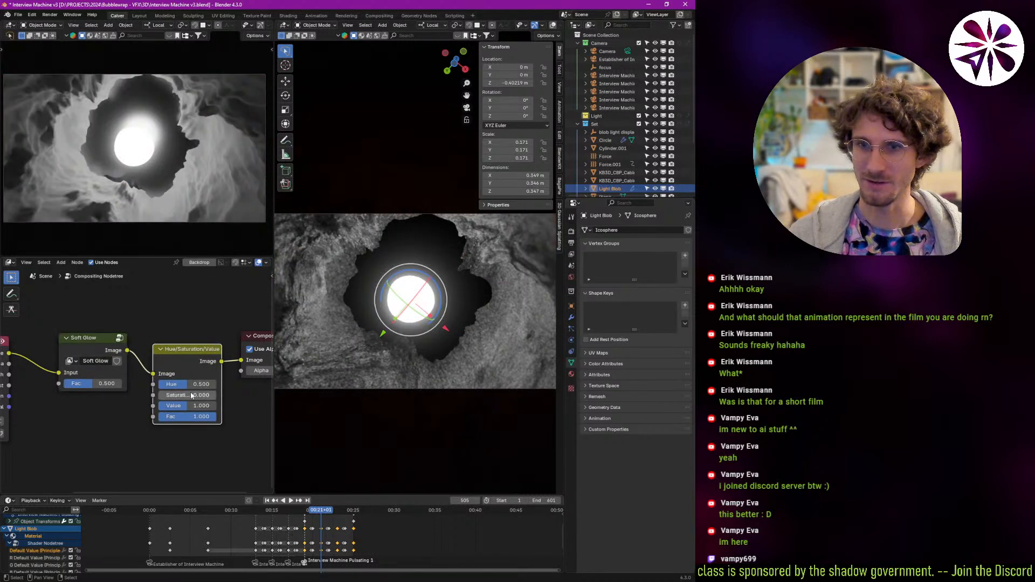
key("m")
key("m")
key("m")
key("m")
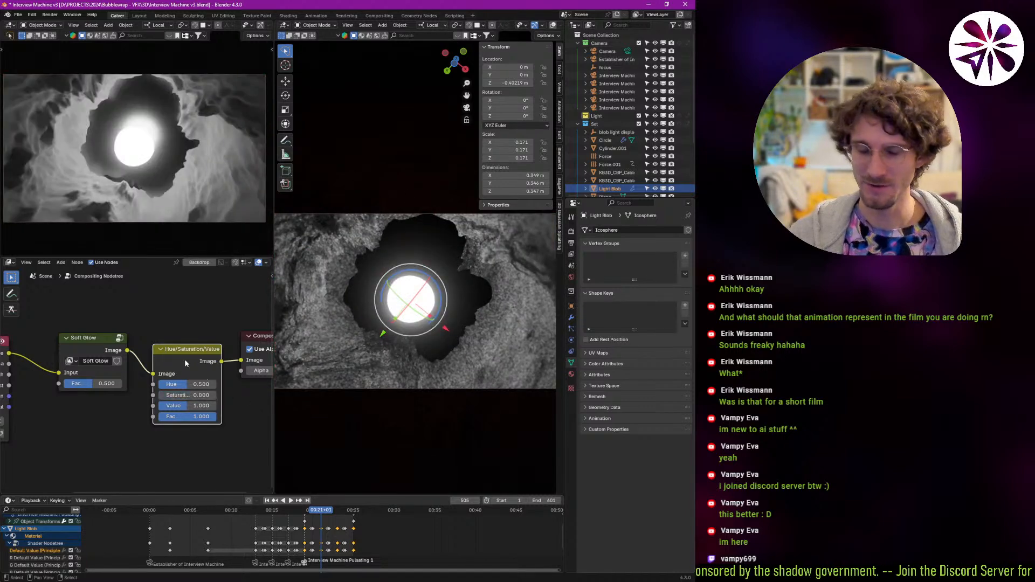
key("m")
Toggle the Soft Glow node's mute to compare the color render with and without glow, leaving the glow enabled.
left_click(110, 345)
key("m")
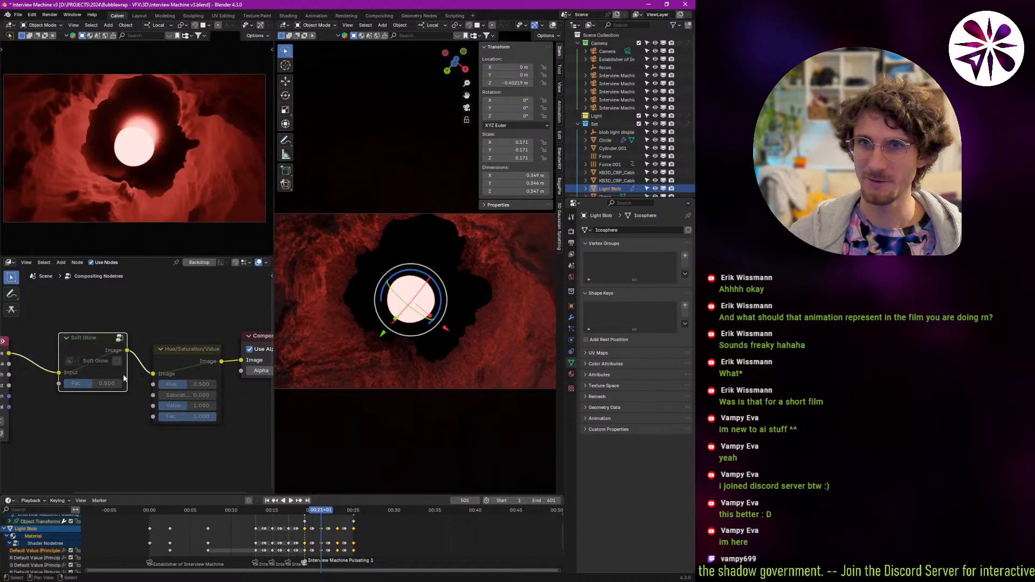
key("m")
key("m")
key("m")
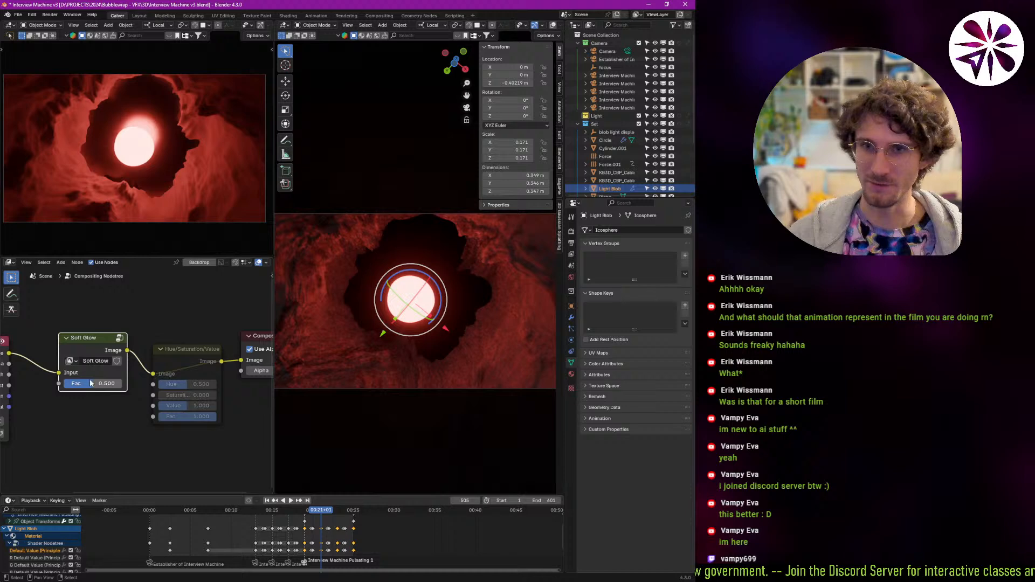
Try a higher Soft Glow factor, undo it, and inspect the Glare and Mix nodes inside the Soft Glow group.
left_click_drag(90, 383, 133, 393)
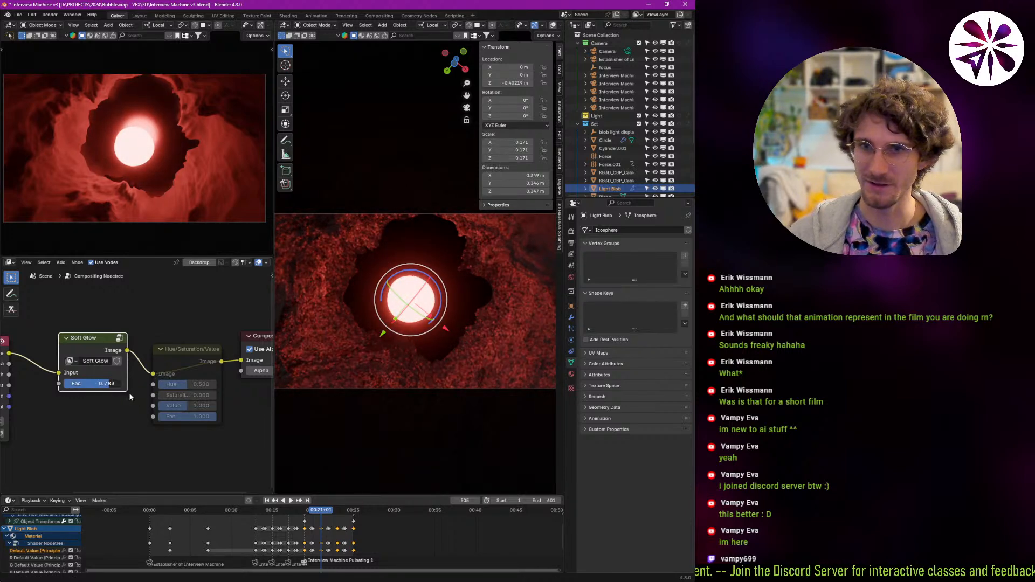
key("ctrl+z")
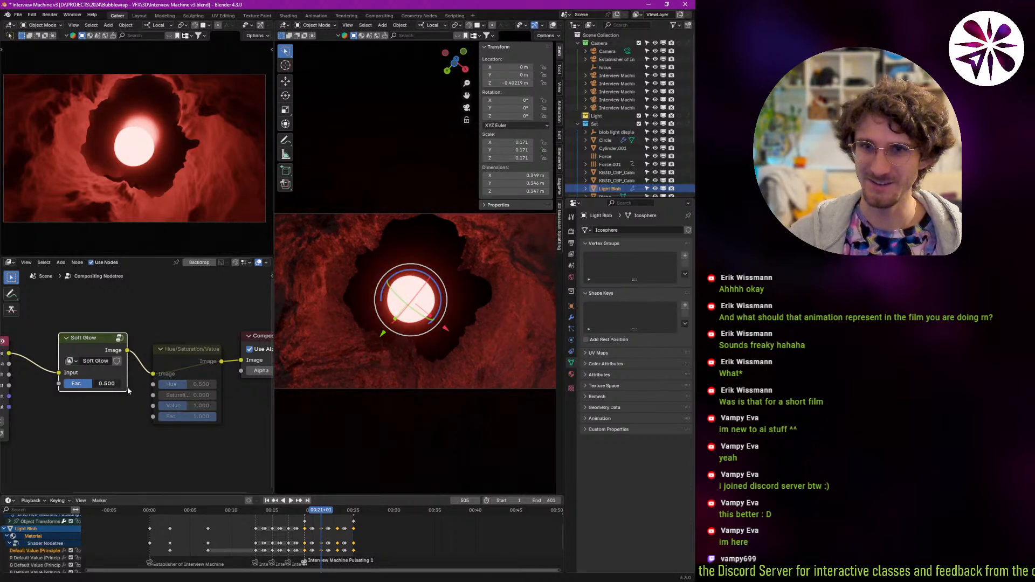
left_click(121, 338)
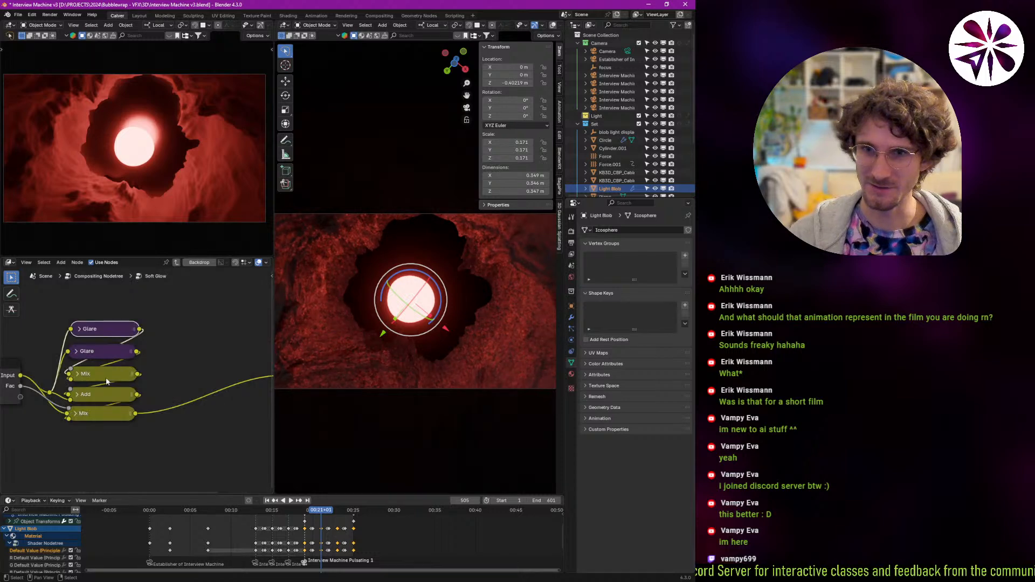
left_click(98, 351)
left_click(96, 350)
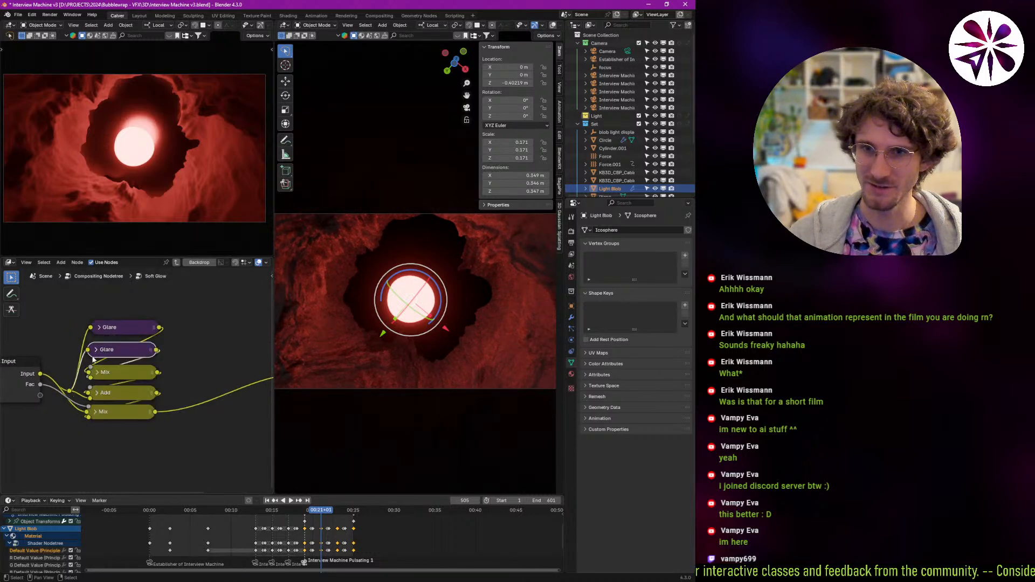
left_click(96, 412)
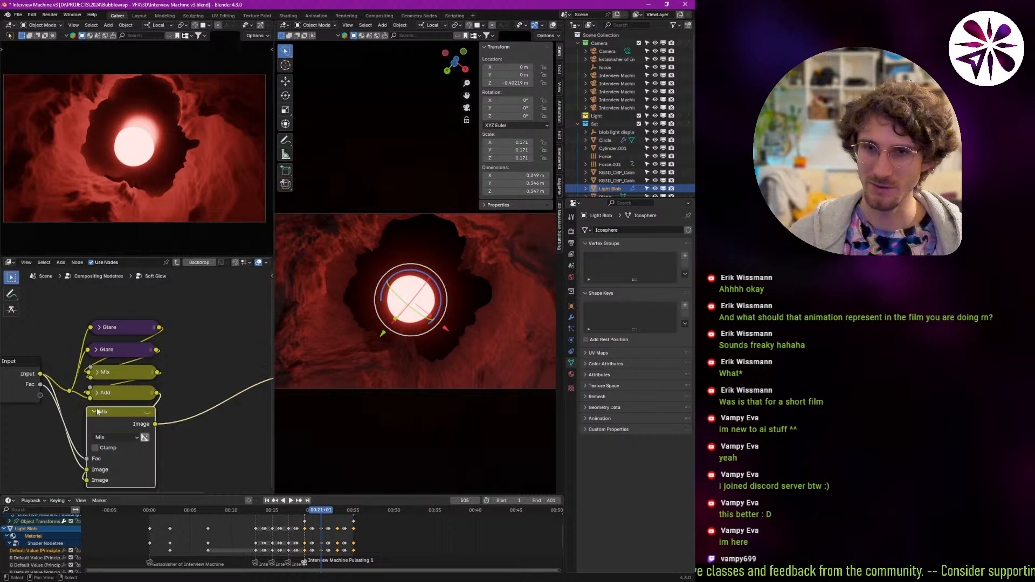
left_click(95, 413)
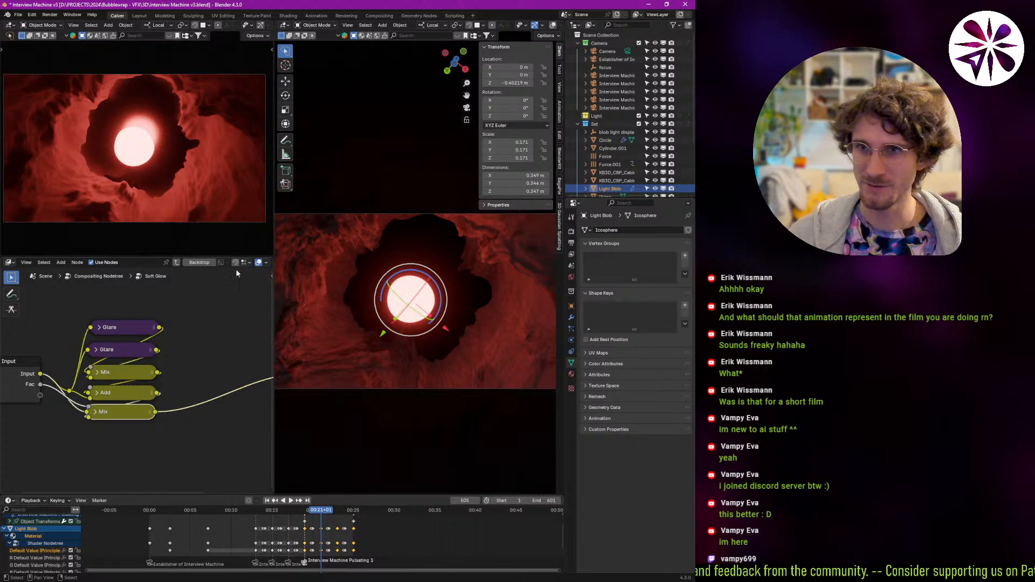
left_click(176, 262)
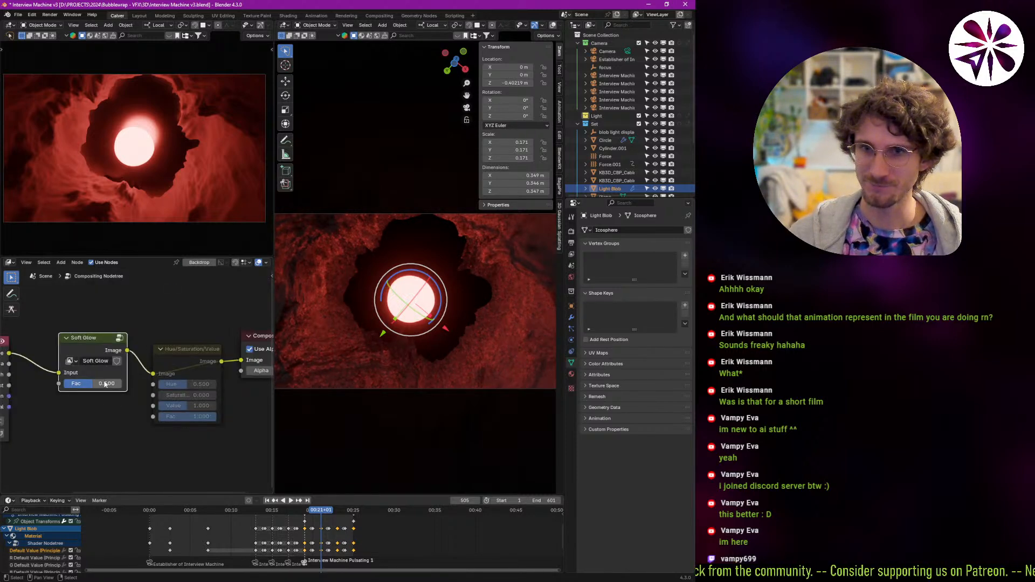
Try lowering Soft Glow's factor to 0.458, undo the change, and mute the Soft Glow node.
left_click_drag(105, 384, 85, 383)
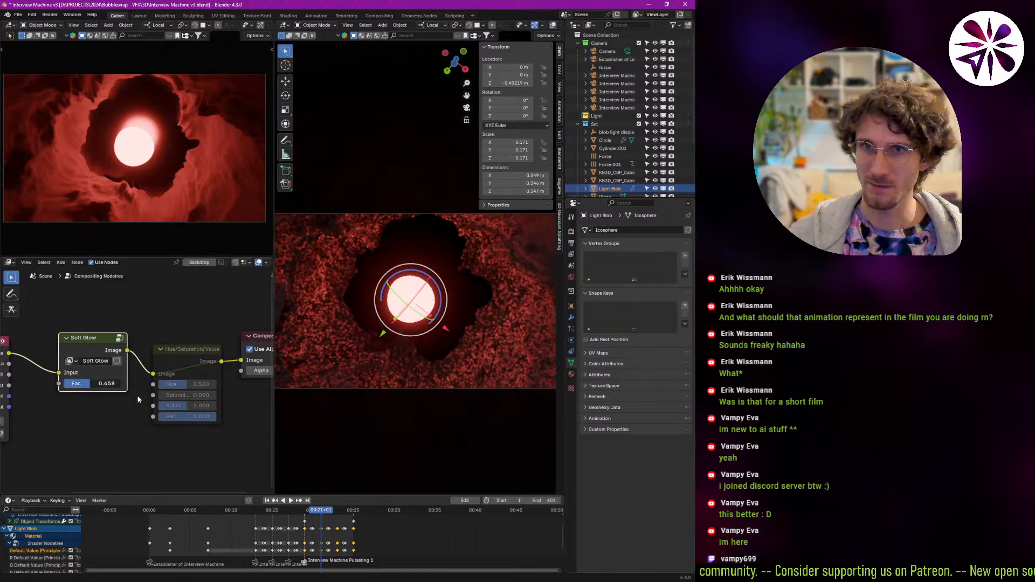
key("ctrl+z")
key("m")
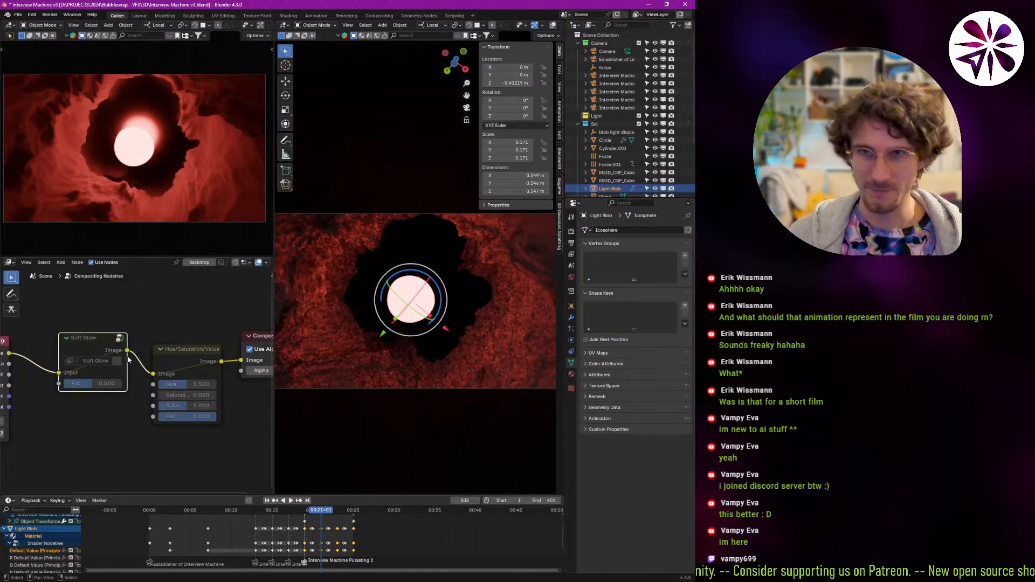
left_click(189, 366)
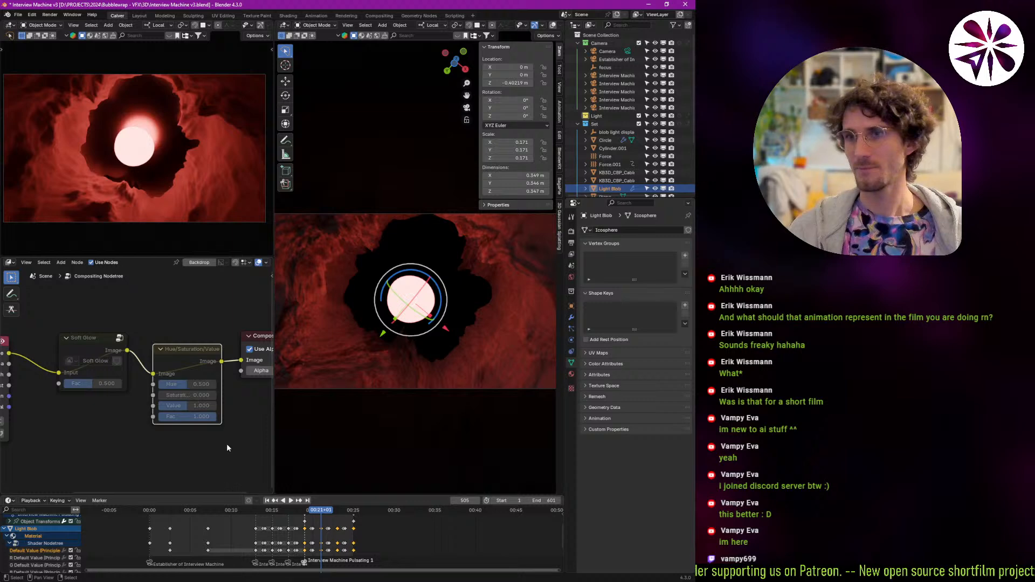
Play the animation with the working viewport in solid shading and X-ray off, restarting from the pulsating section.
key("space")
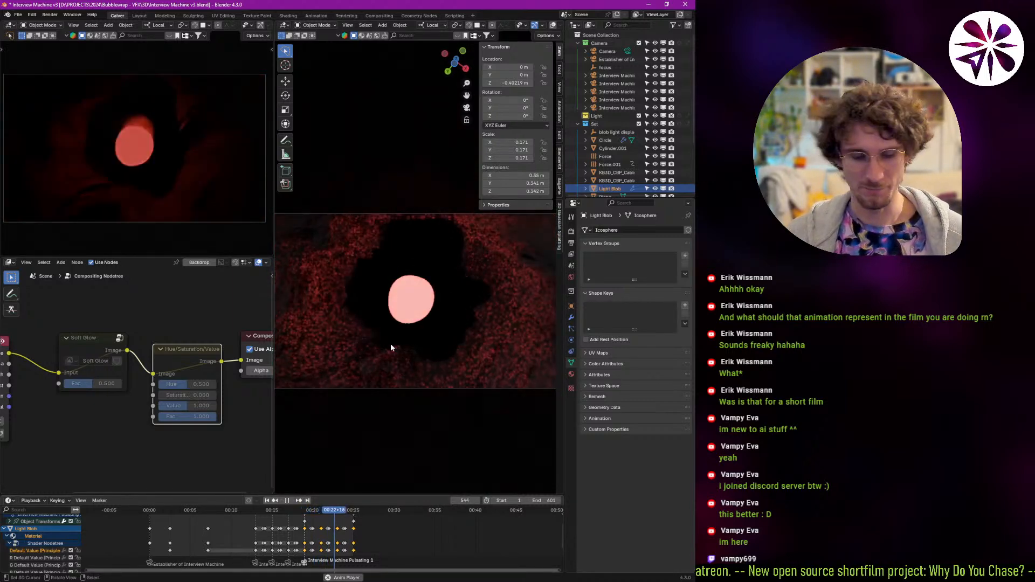
key("z")
left_click(458, 346)
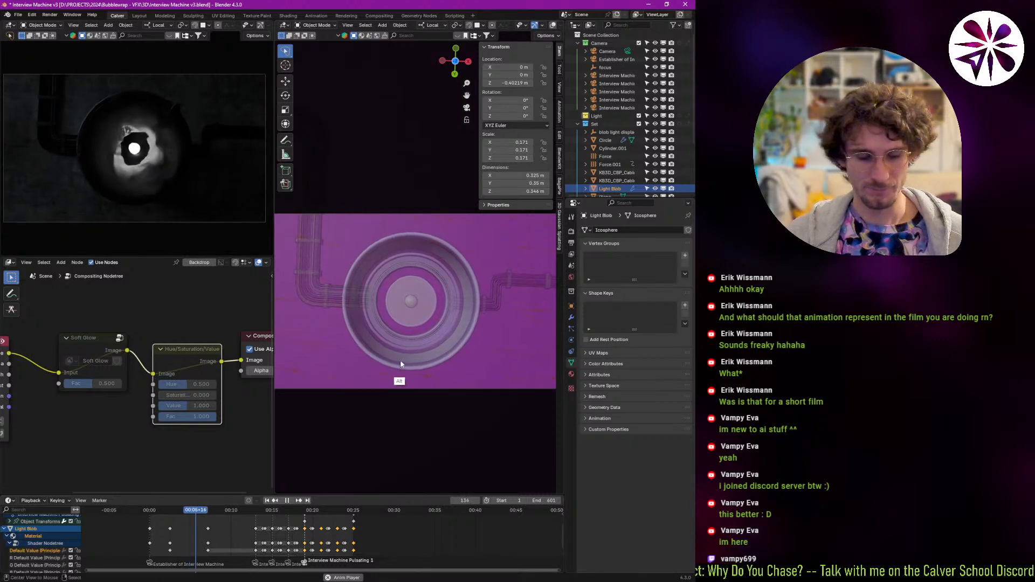
key("alt+z")
left_click(301, 510)
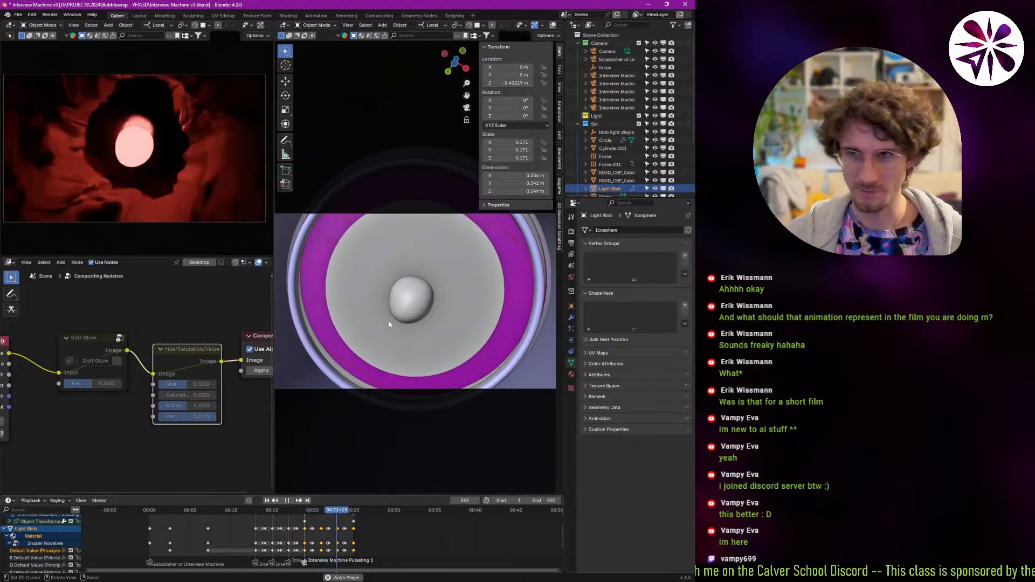
Return the working viewport to rendered shading and replay the pulsating section to judge the blob without glow.
key("z")
left_click(359, 296)
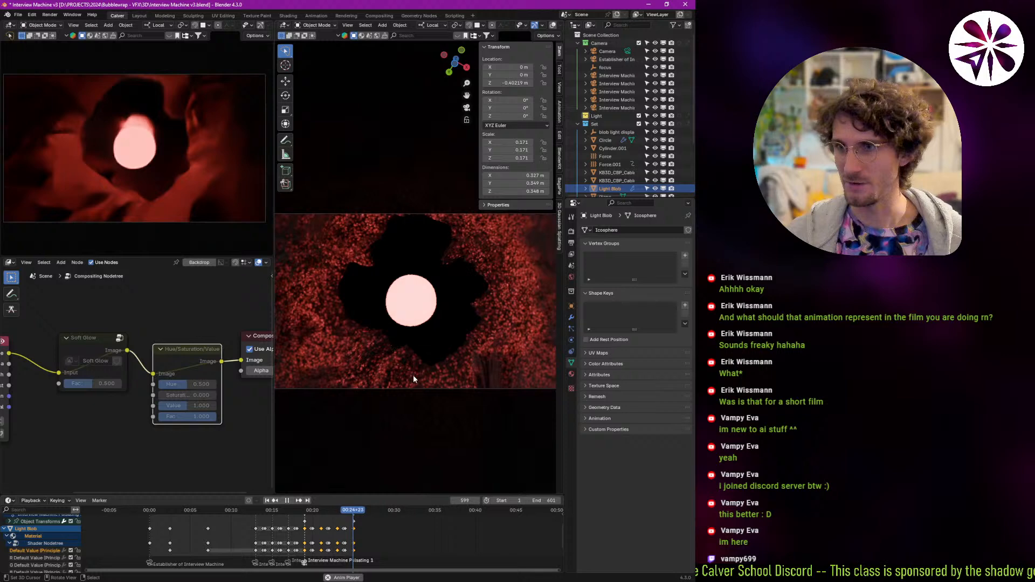
left_click(309, 511)
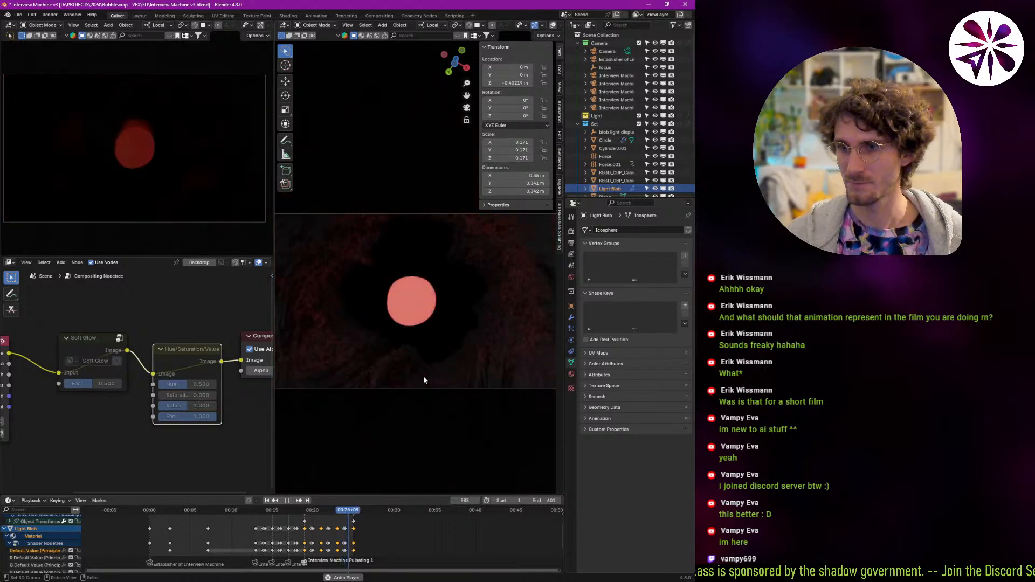
key("space")
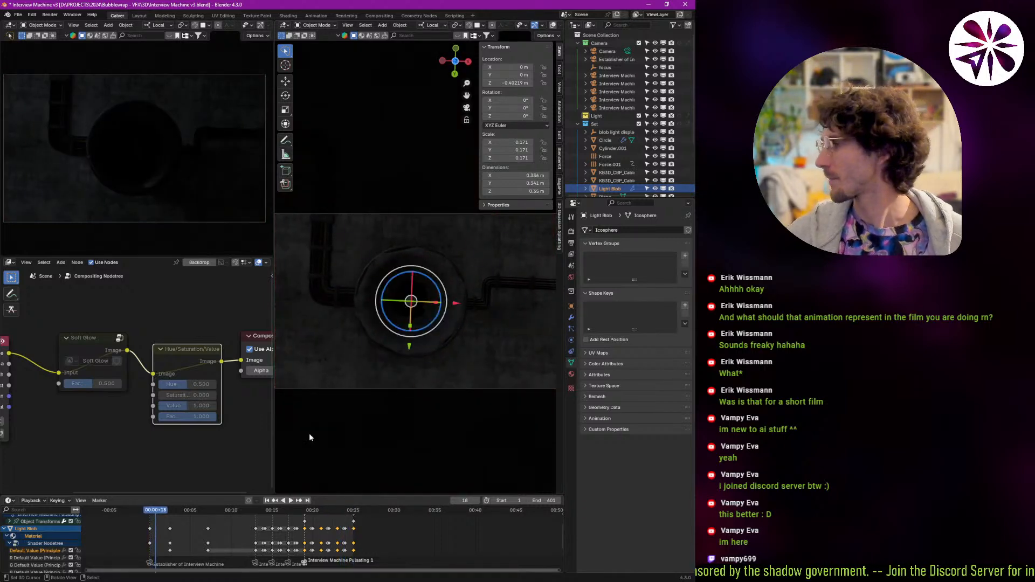
left_click(312, 543)
key("space")
key("space")
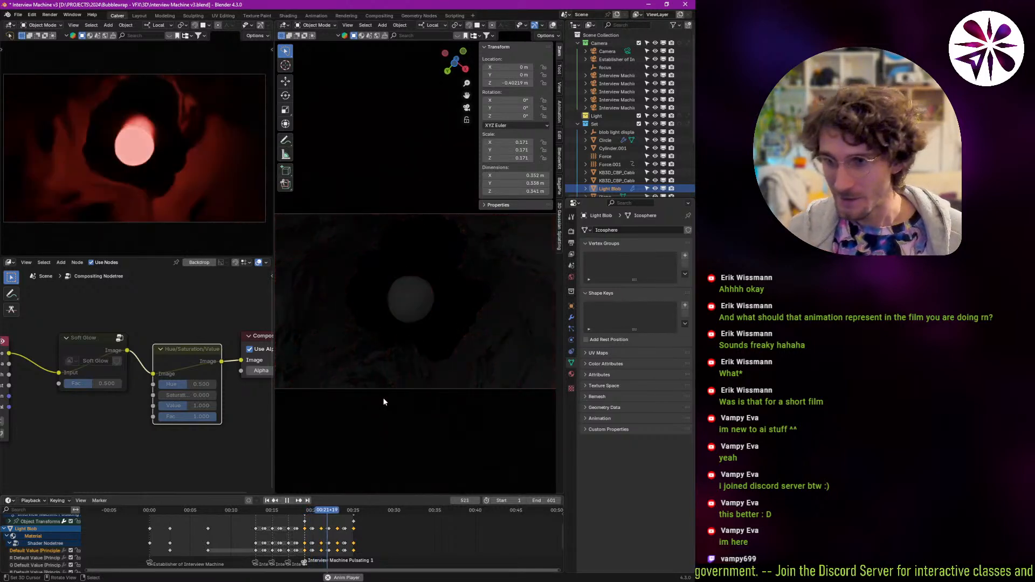
key("space")
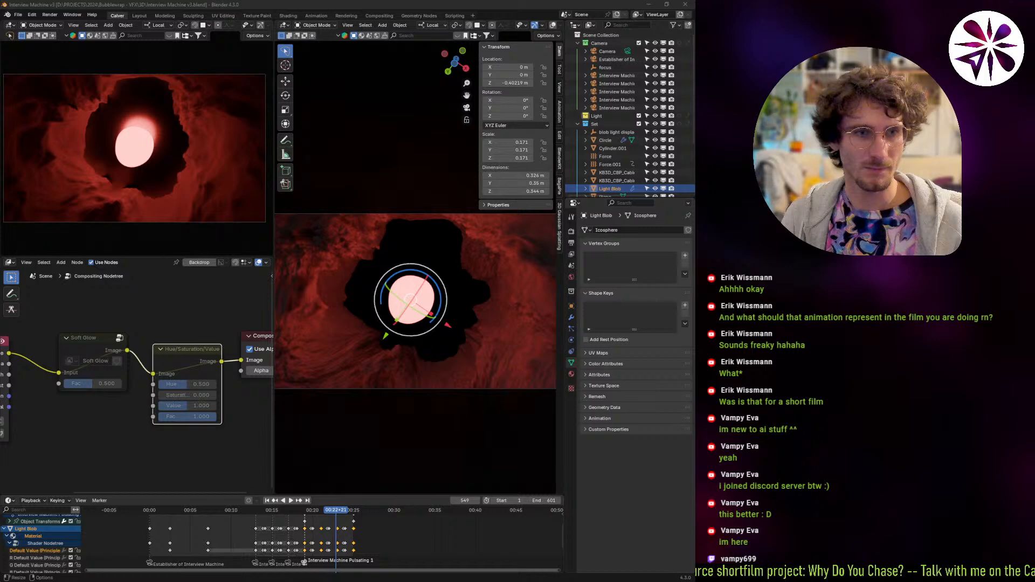
Switch to ClickUp, maximize its window, and expand the Bubble task's description to view its reference images.
key("super+Right")
key("super+Right")
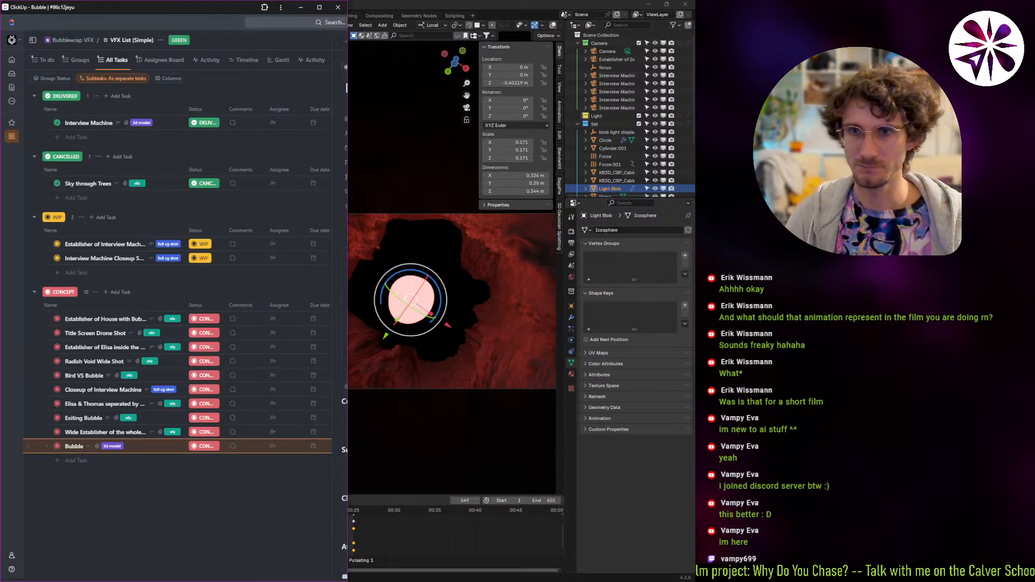
key("super+Up")
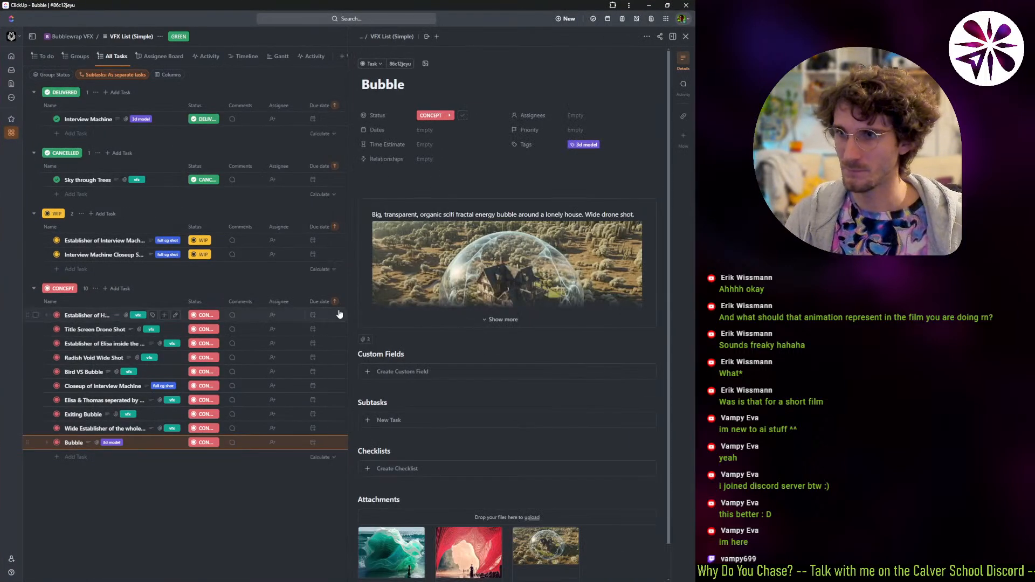
left_click(503, 320)
scroll(503, 319, "down", 4)
scroll(339, 314, "down", 3)
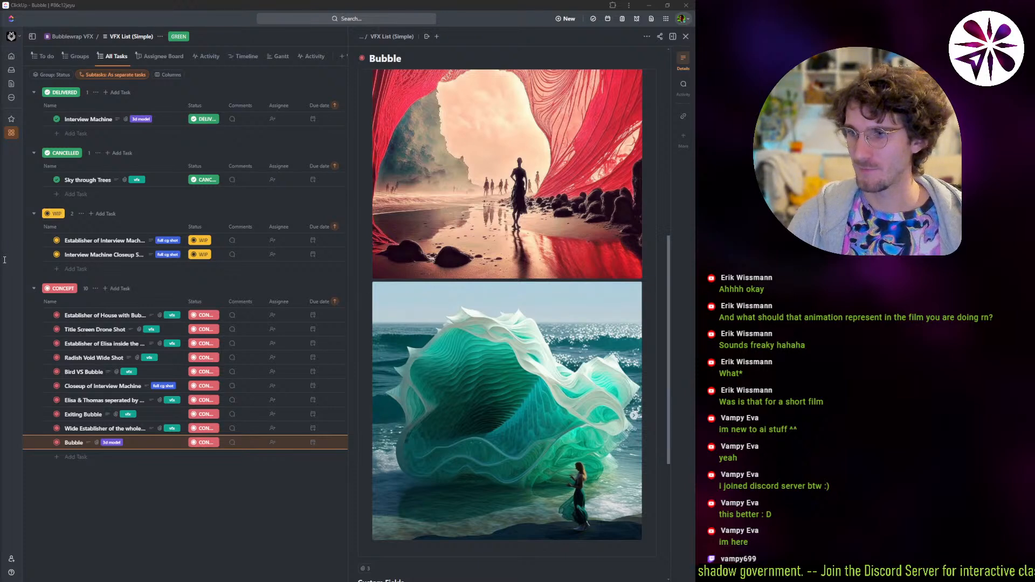
Add the glassy sphere image below the existing references in the Bubble task's description and review all the reference images.
left_click(642, 411)
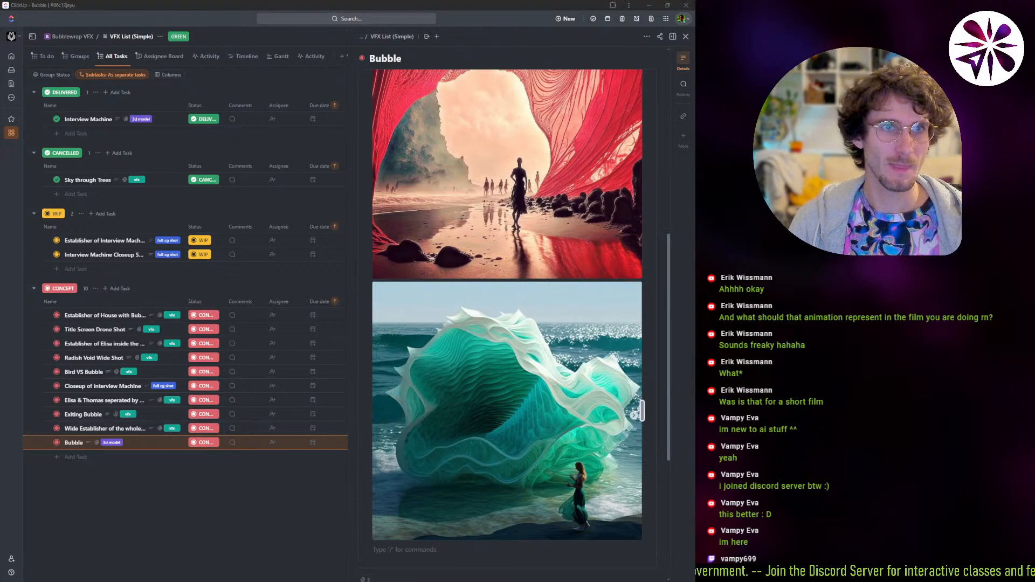
key("super+e")
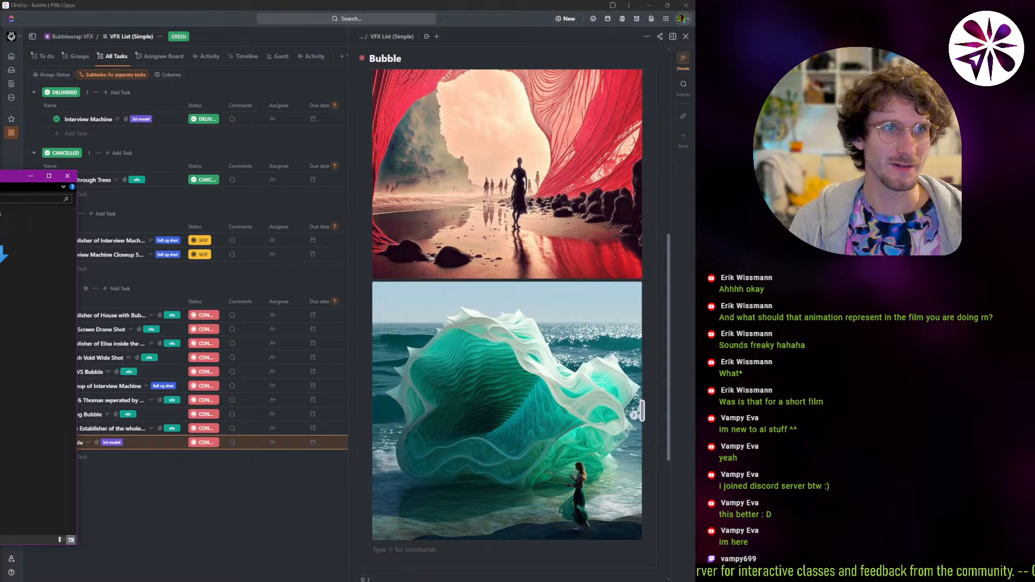
left_click_drag(1, 253, 412, 469)
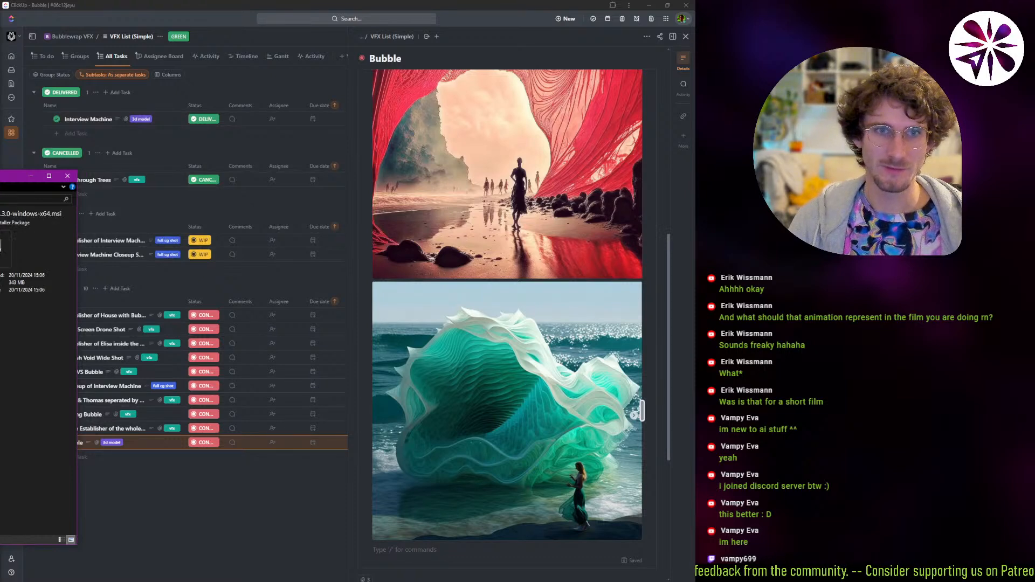
left_click(89, 320)
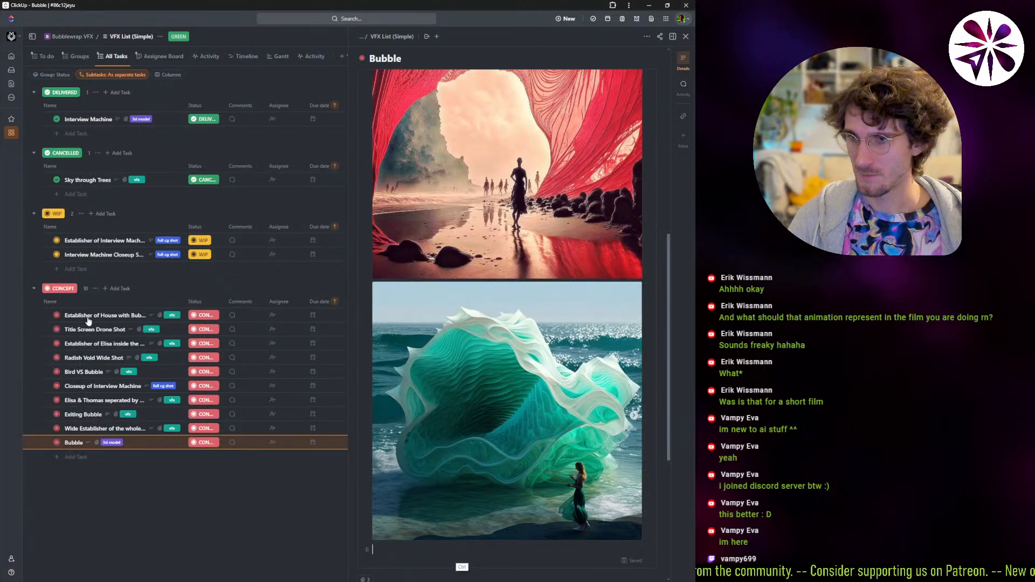
key("ctrl+v")
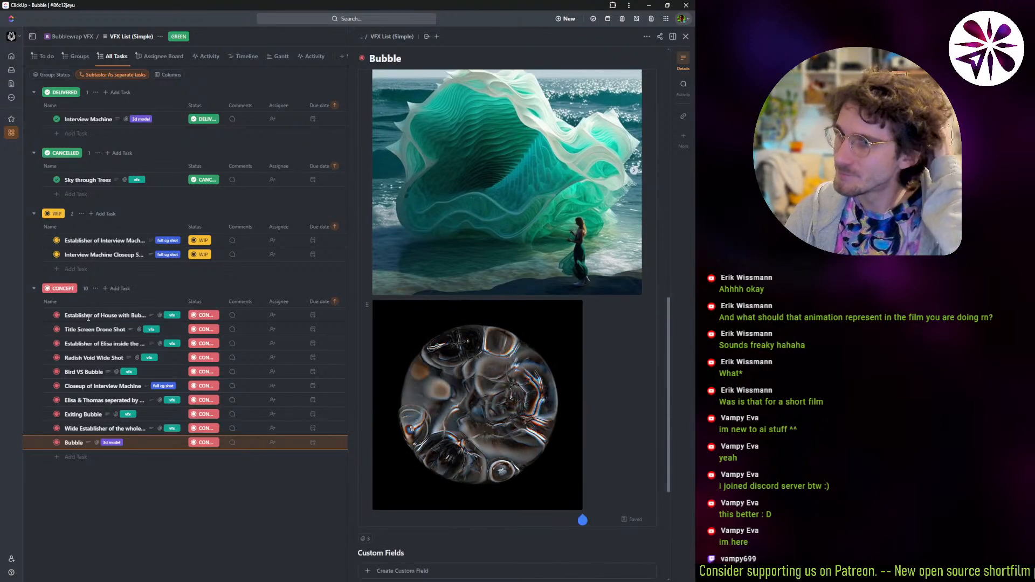
scroll(507, 324, "up", 5)
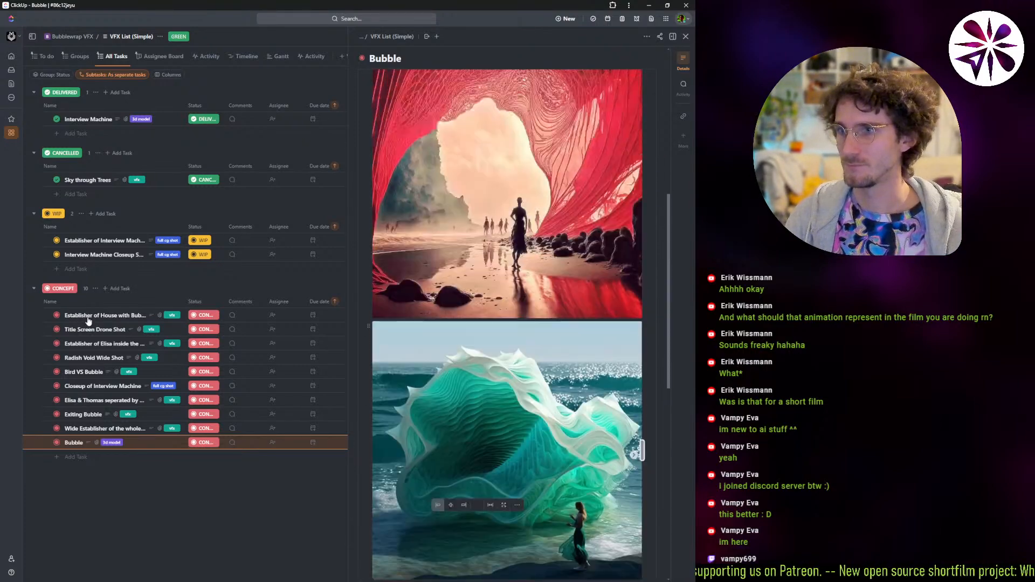
scroll(506, 377, "up", 7)
scroll(507, 377, "down", 1)
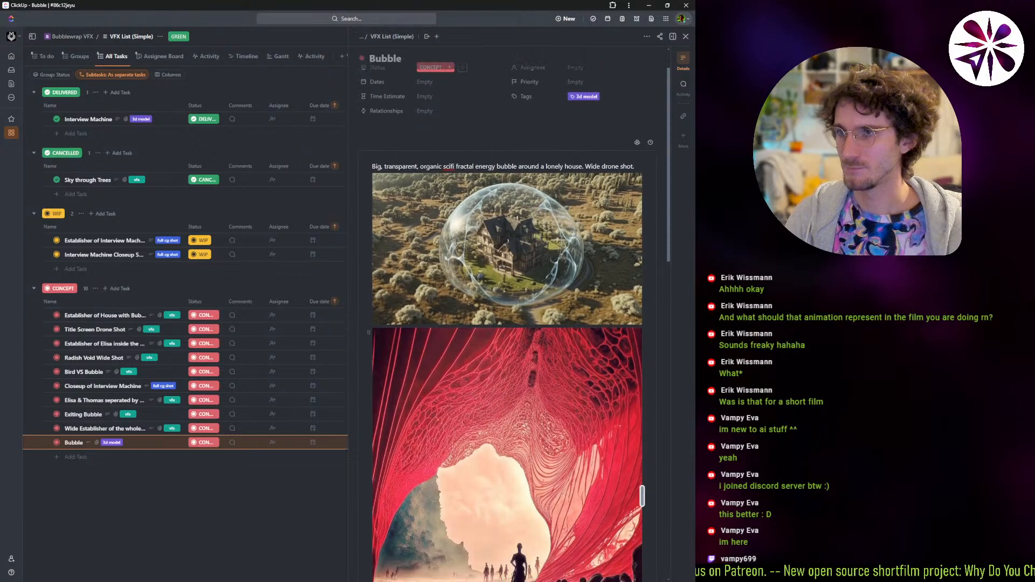
scroll(507, 323, "down", 12)
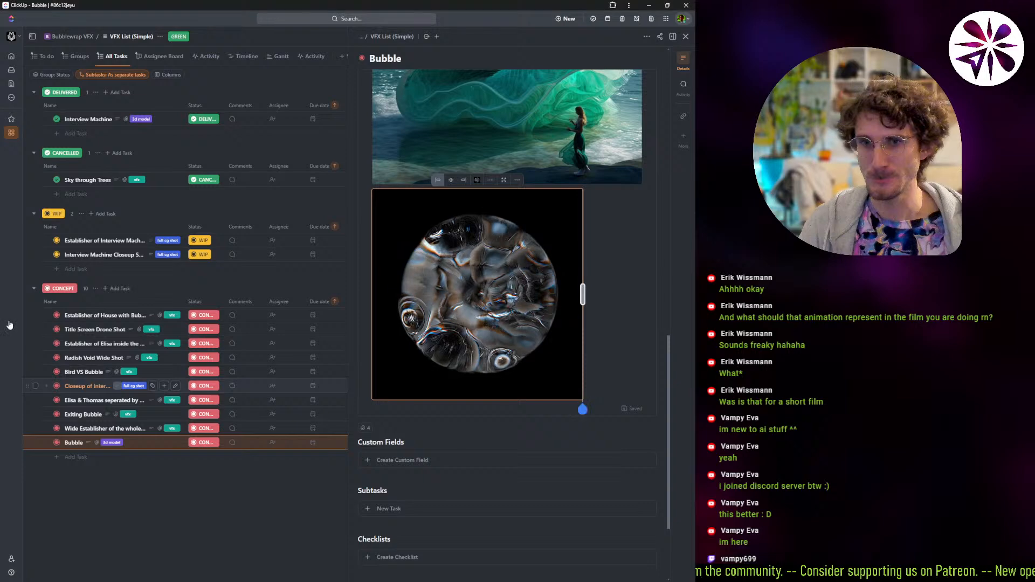
Set the status of the Closeup of Interview Machine task to WIP and close the task.
left_click(87, 387)
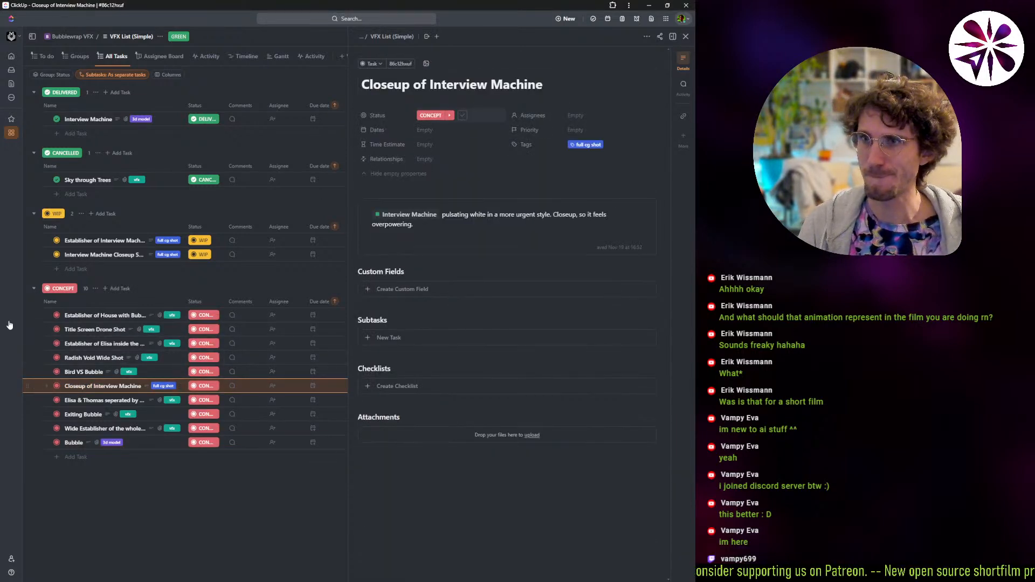
left_click(450, 116)
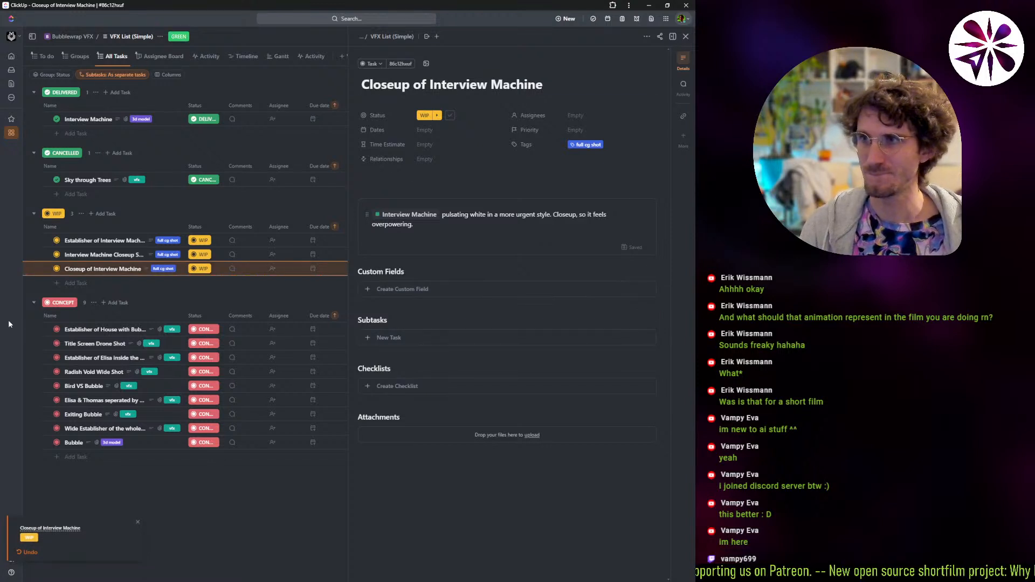
key("Escape")
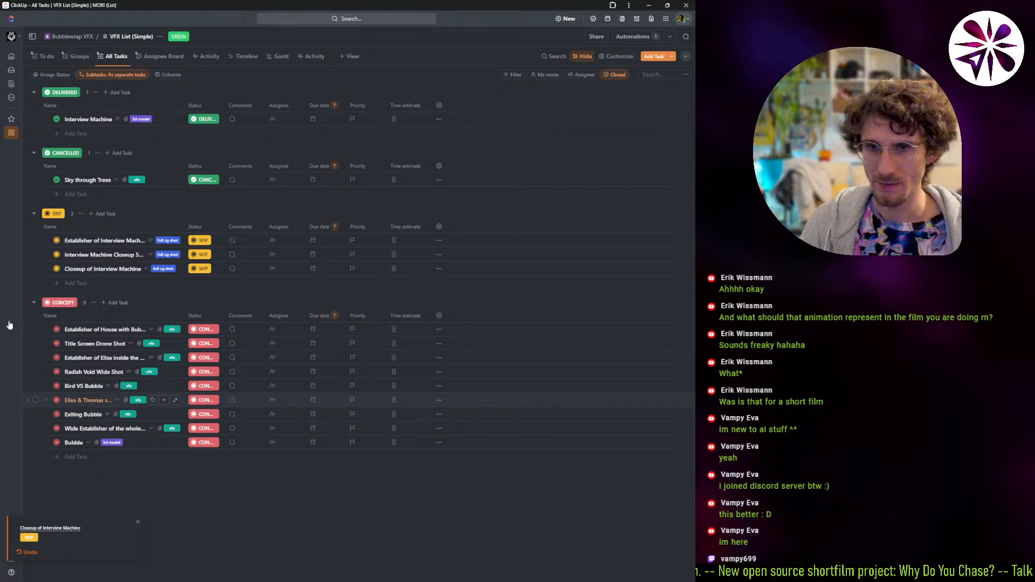
Show the Assignee Board view of the VFX List and set its card cover image to Image.
left_click(87, 329)
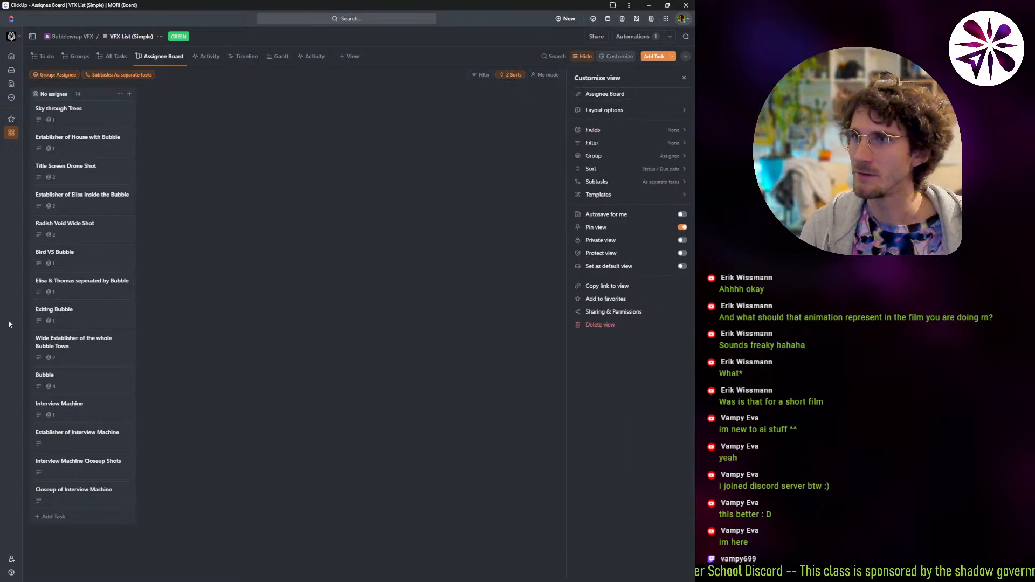
left_click(614, 112)
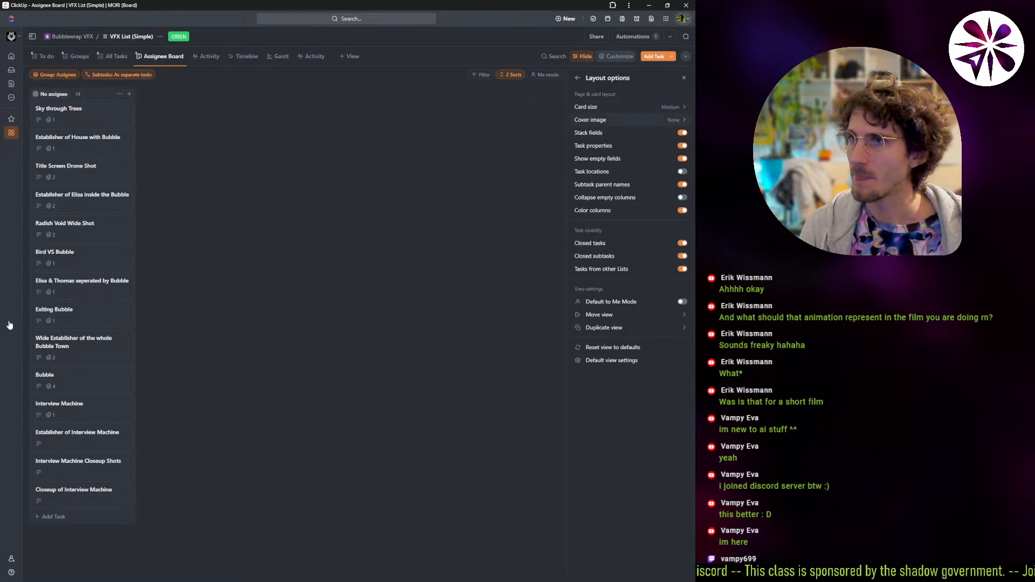
left_click(615, 120)
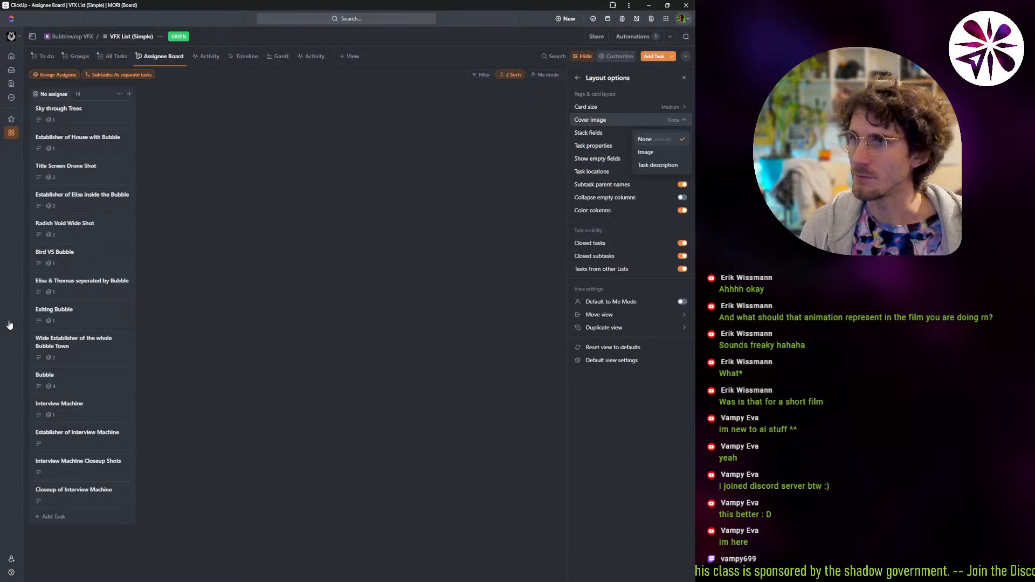
left_click(646, 152)
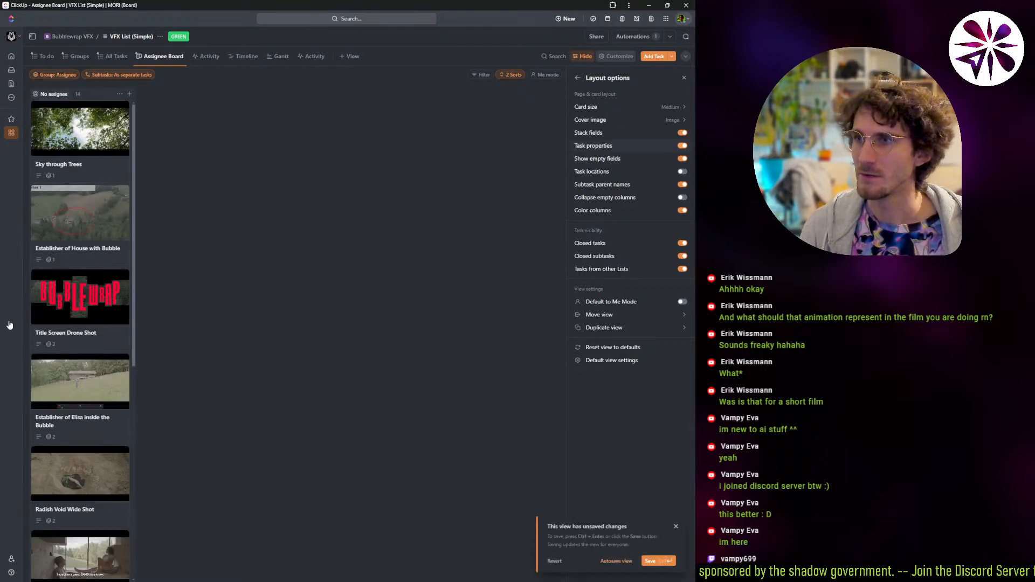
Try Task description as the Assignee Board's card cover and review the Bubble and Interview Machine cards and their details.
left_click(658, 165)
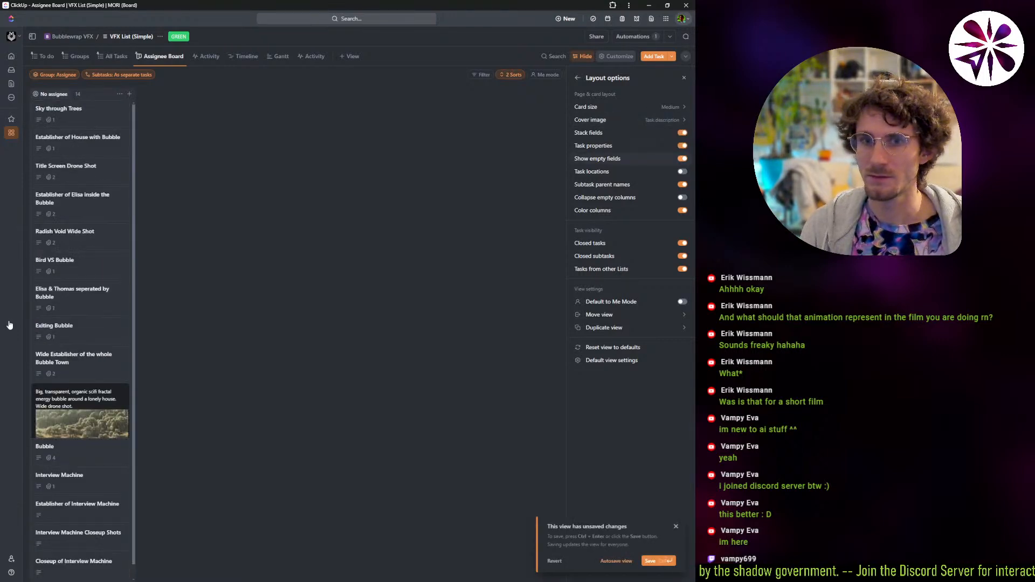
left_click(81, 421)
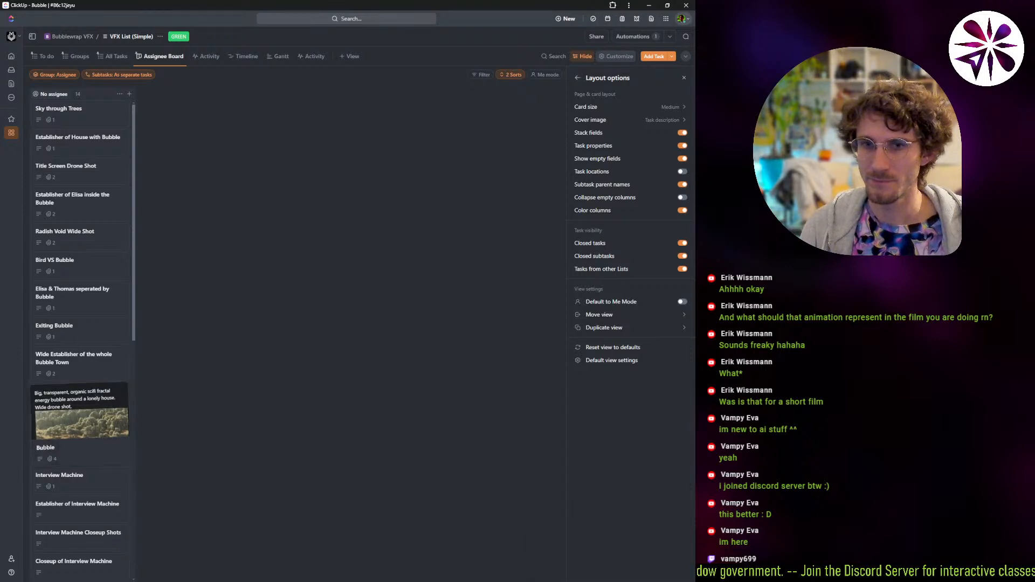
left_click_drag(81, 345, 8, 319)
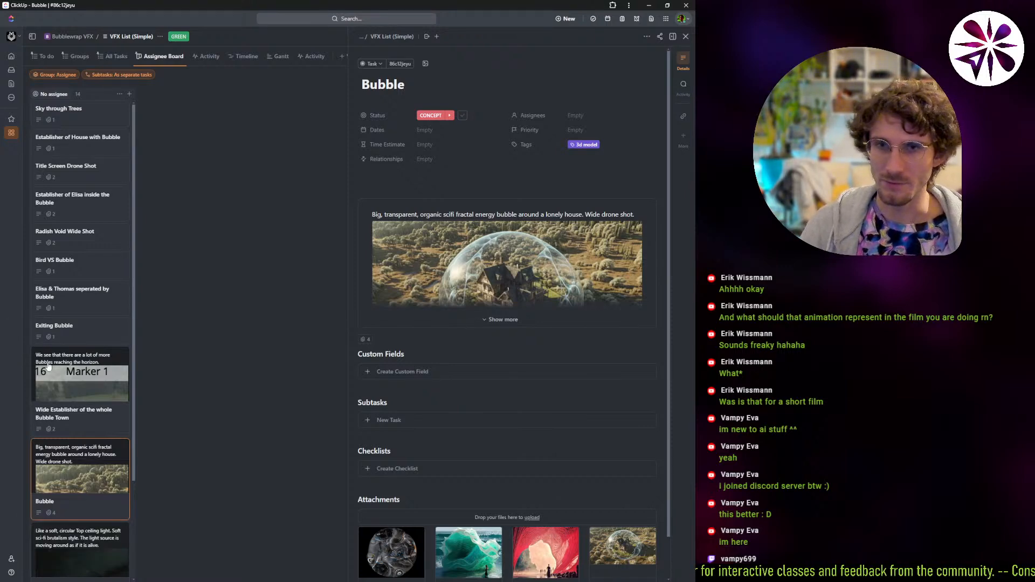
scroll(94, 416, "down", 3)
left_click(83, 439)
scroll(85, 420, "down", 1)
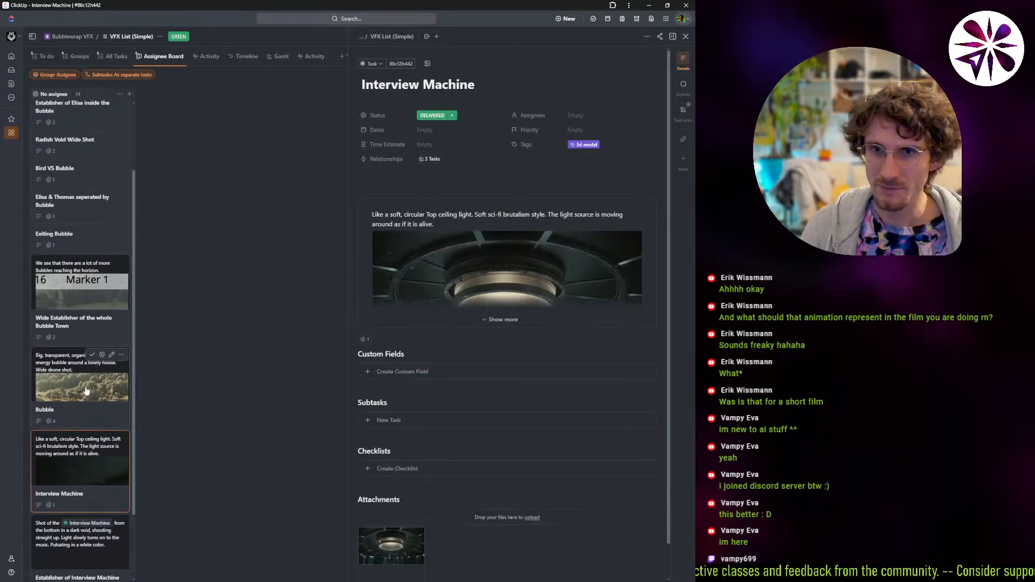
scroll(87, 396, "up", 4)
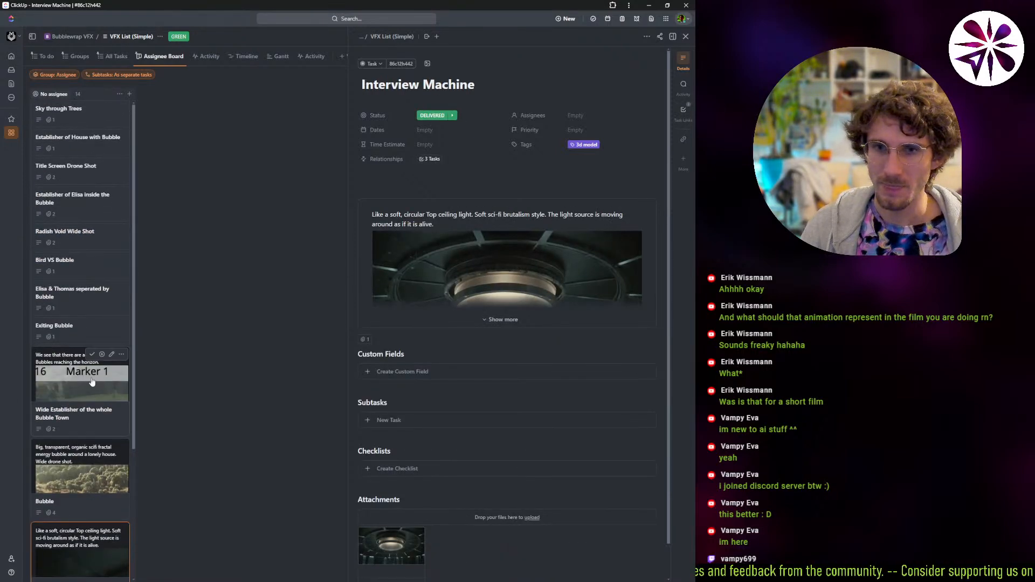
scroll(92, 402, "down", 4)
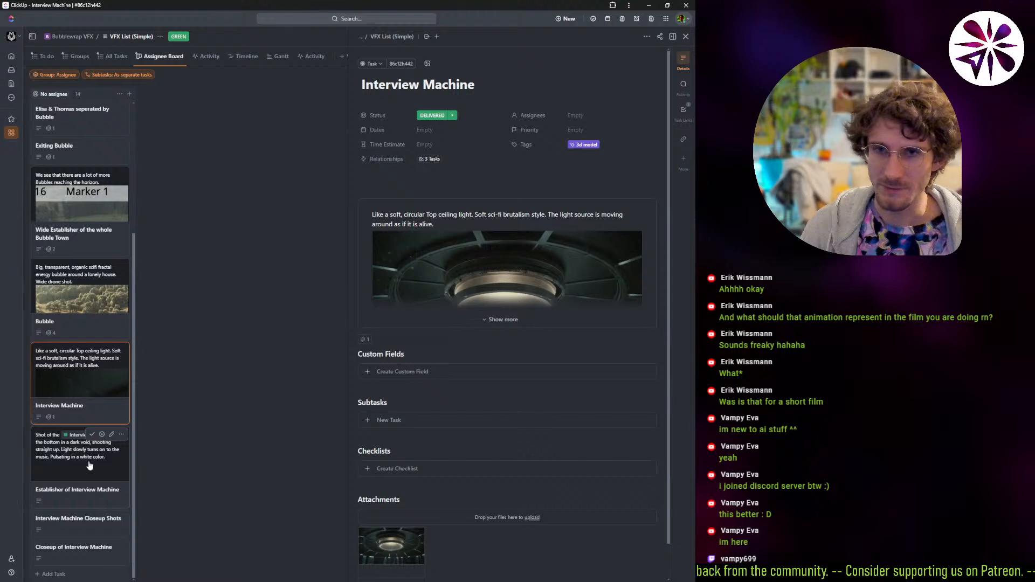
scroll(81, 448, "up", 4)
left_click(686, 37)
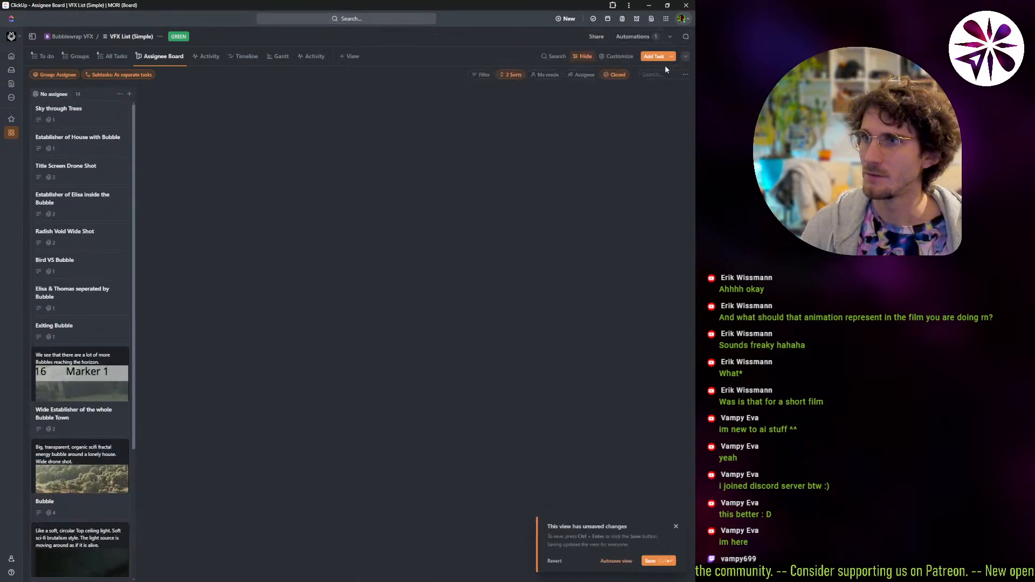
Set the Assignee Board's card cover back to Image and look through the cards' thumbnails.
left_click(616, 56)
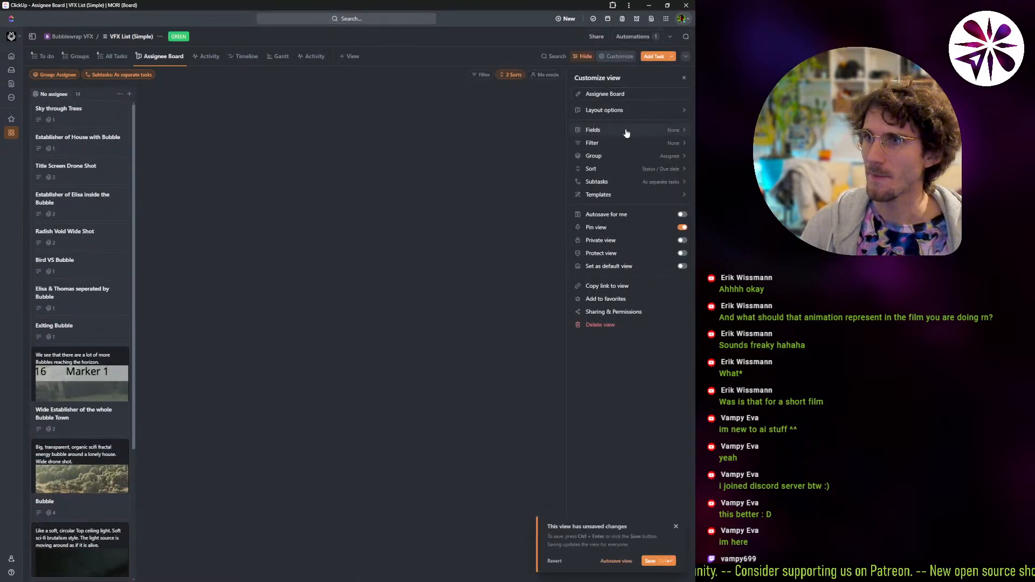
left_click(624, 109)
left_click(635, 121)
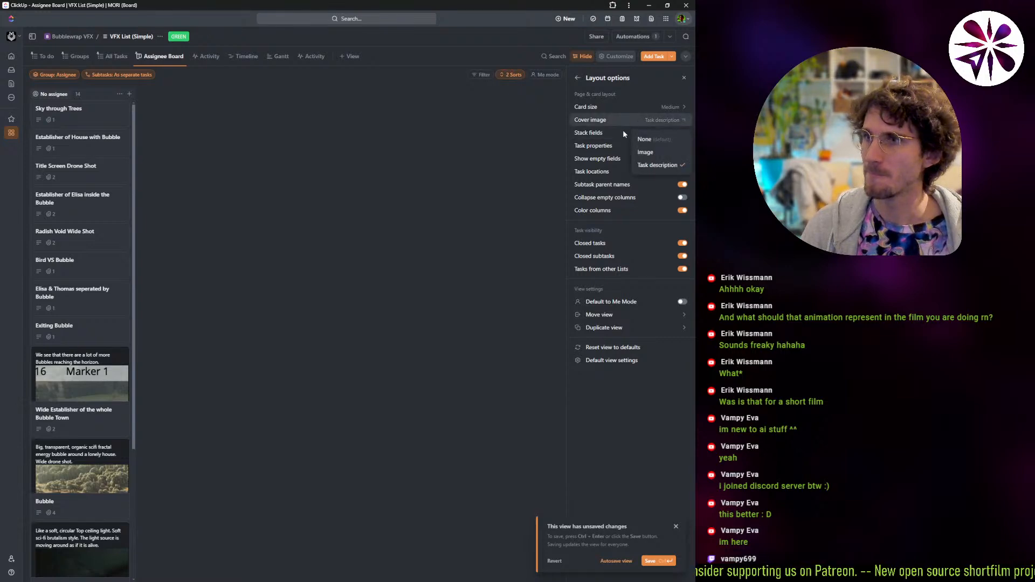
left_click(645, 152)
left_click(269, 291)
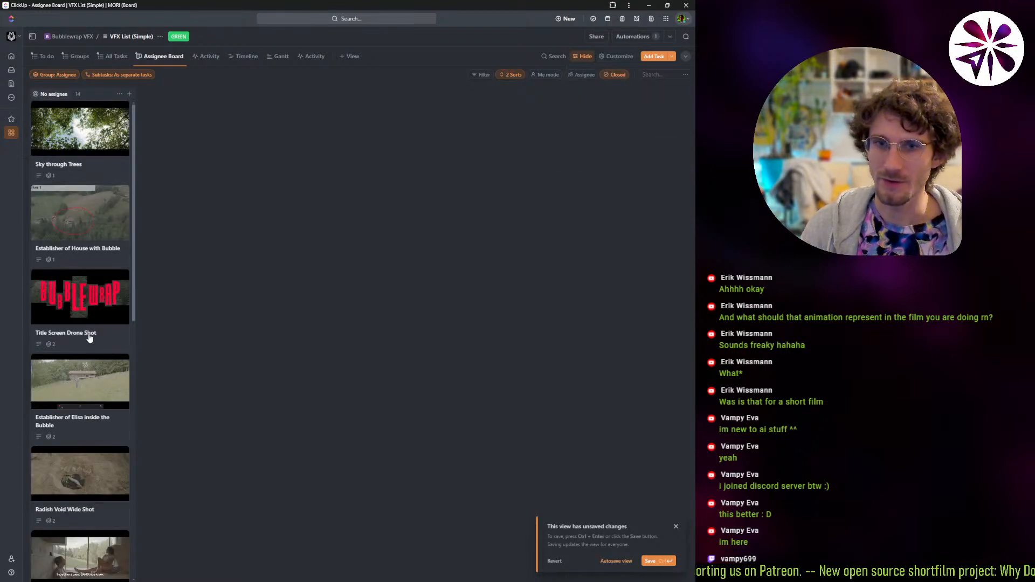
scroll(86, 340, "down", 5)
scroll(86, 339, "up", 5)
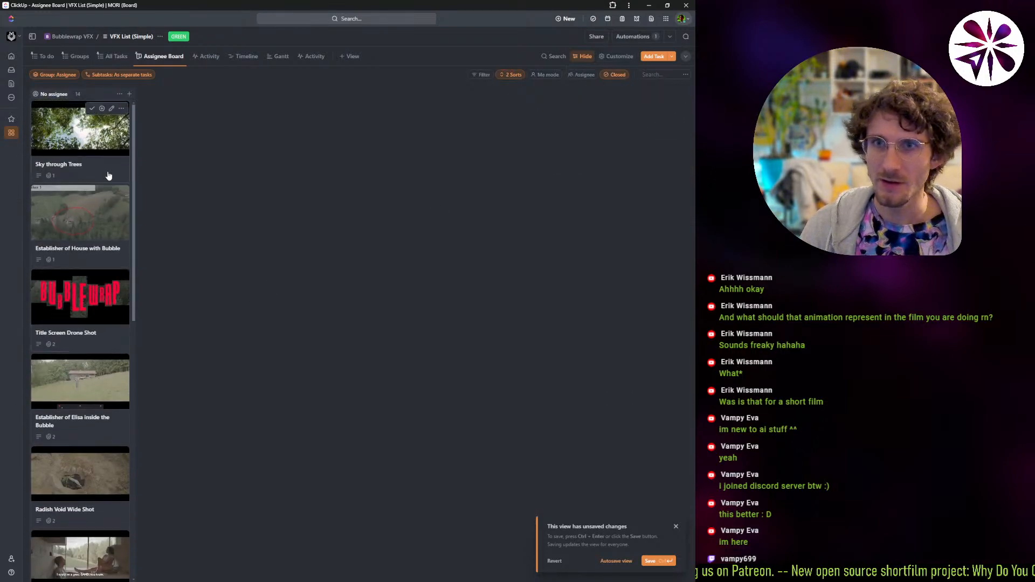
Duplicate the Assignee Board view as a Board and group the copy by Status in ascending order.
left_click(162, 57)
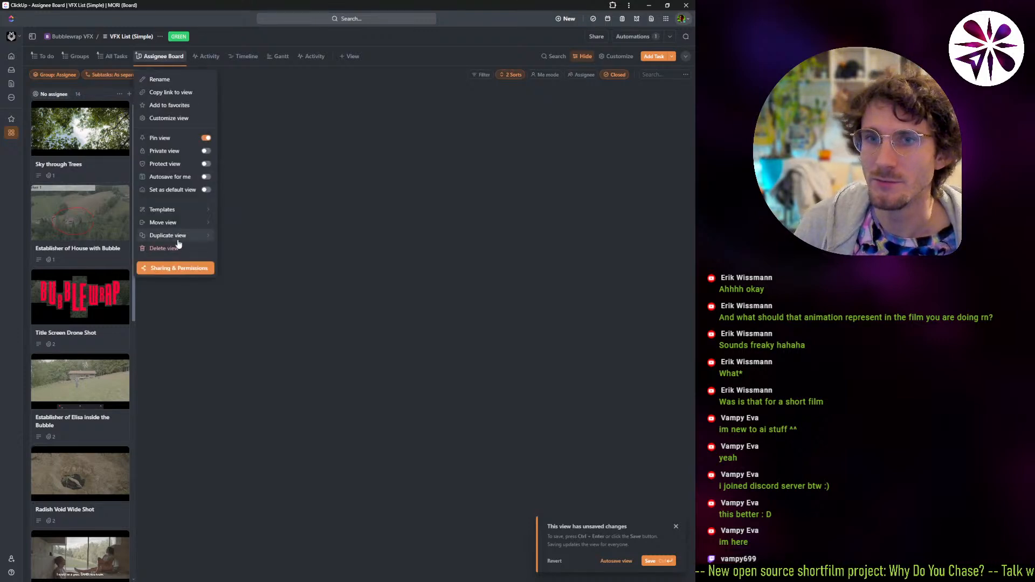
mouse_move(181, 236)
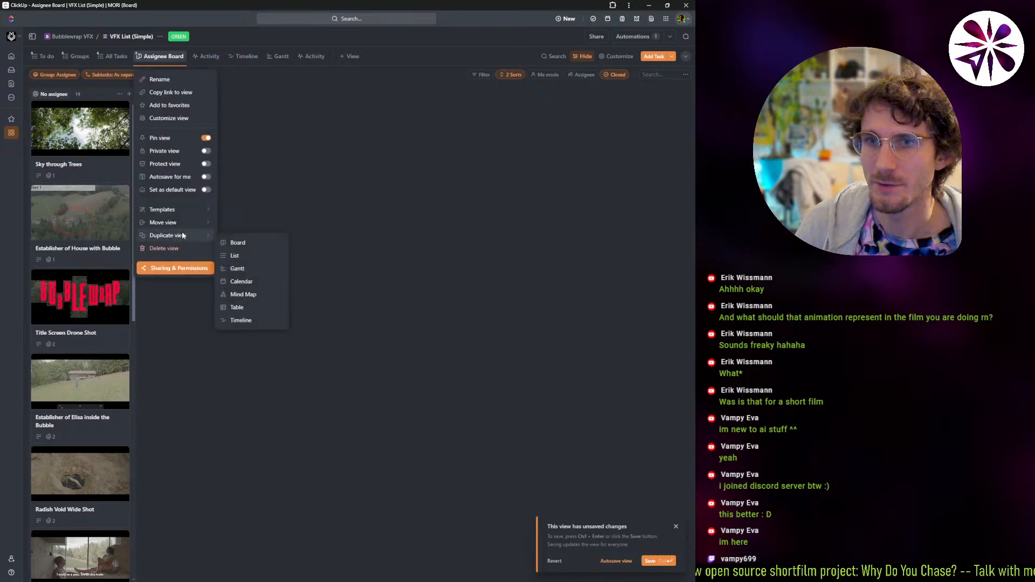
left_click(254, 240)
left_click(56, 74)
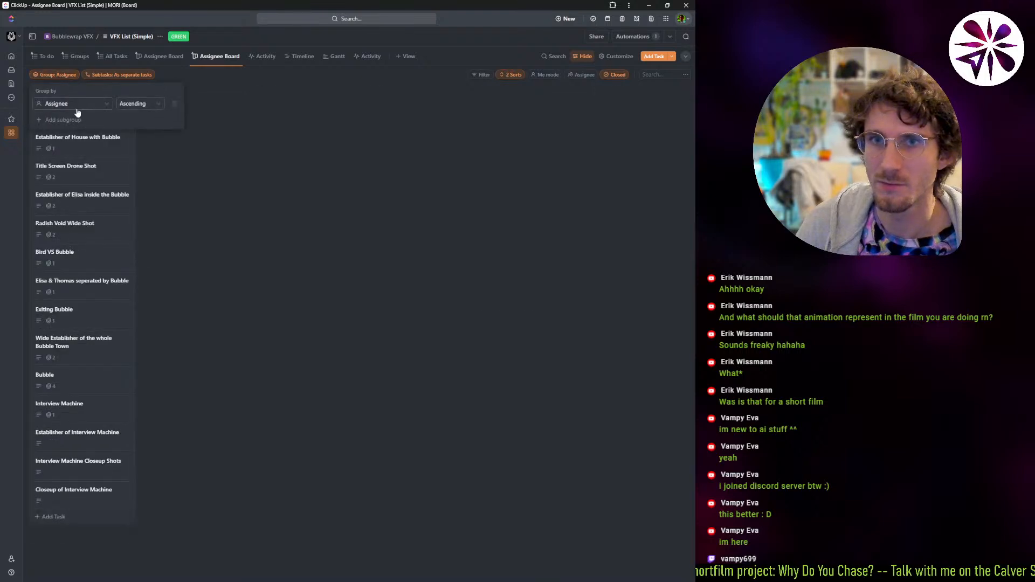
left_click(105, 103)
left_click(82, 127)
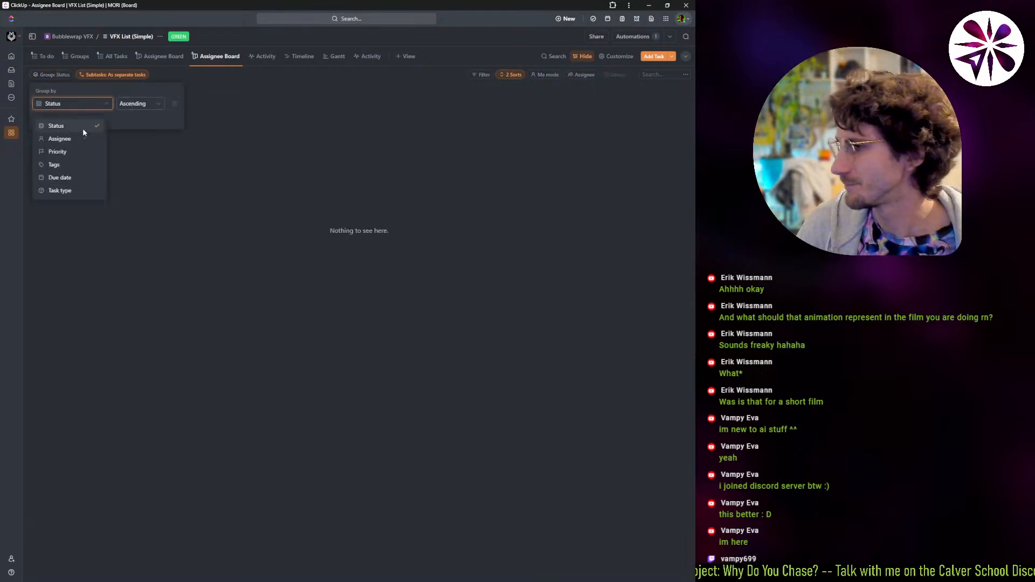
left_click(138, 104)
left_click(139, 106)
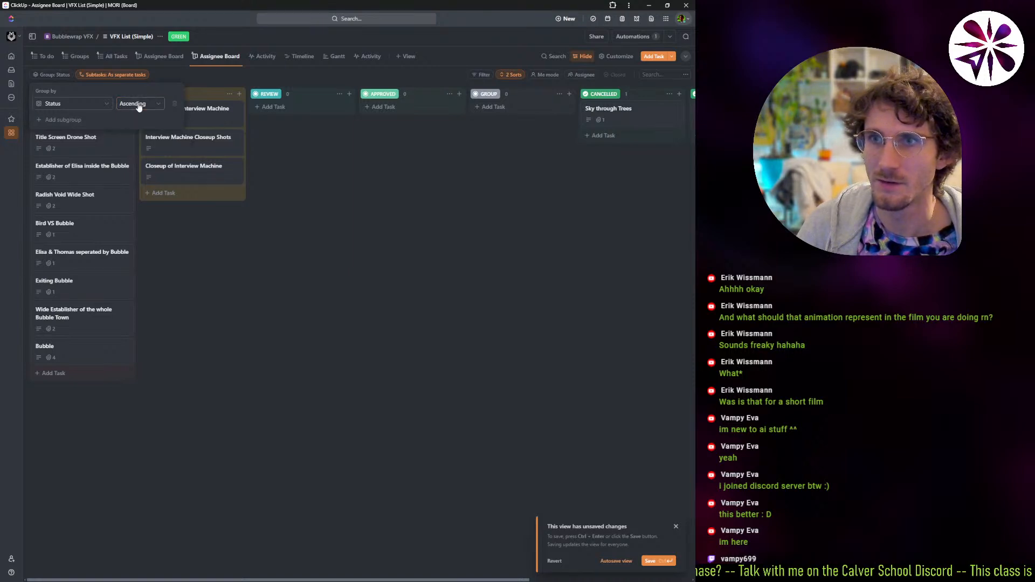
left_click(597, 80)
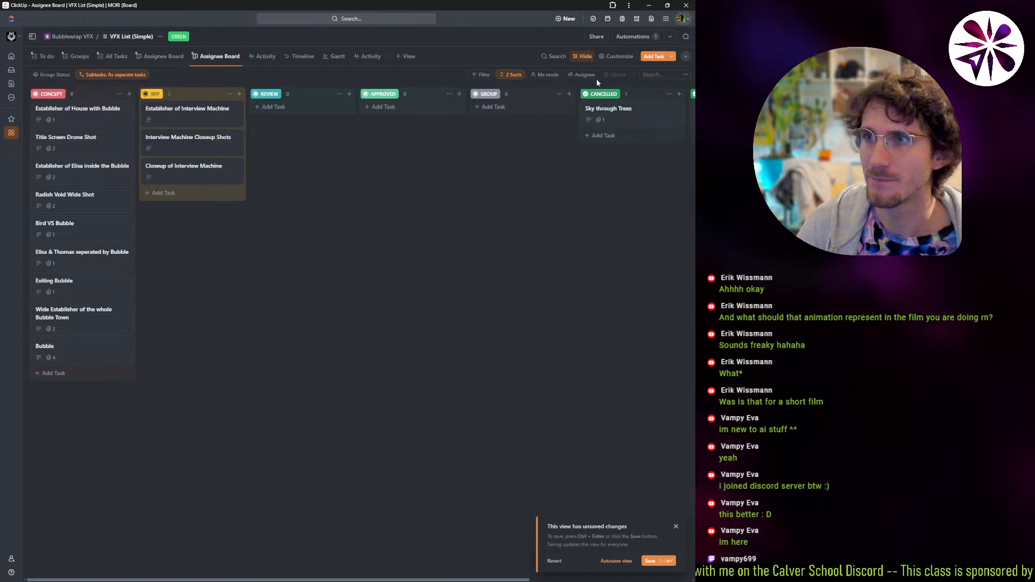
Set the card cover image of the duplicated, status-grouped board to Image.
left_click(605, 58)
left_click(608, 120)
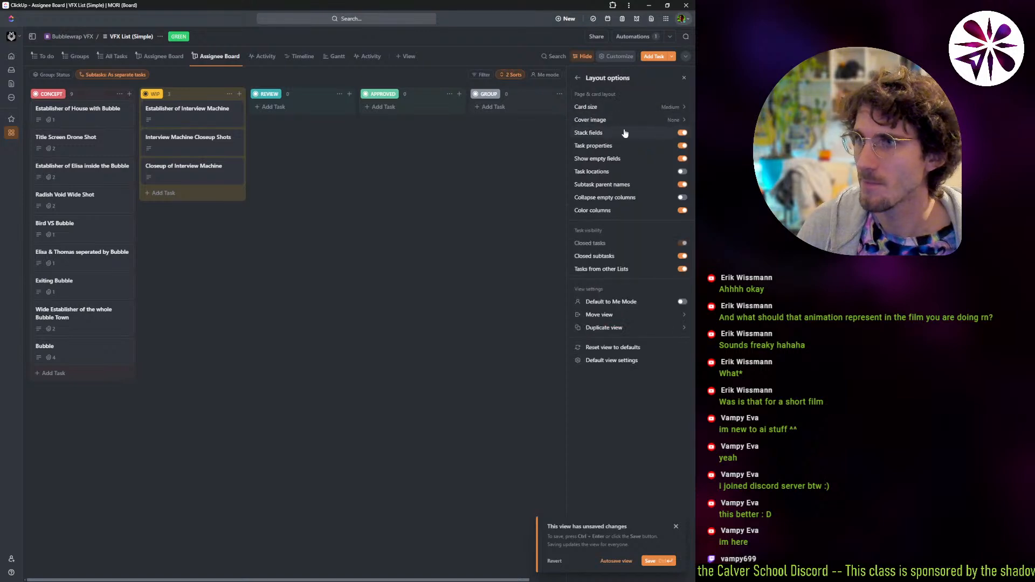
left_click(655, 121)
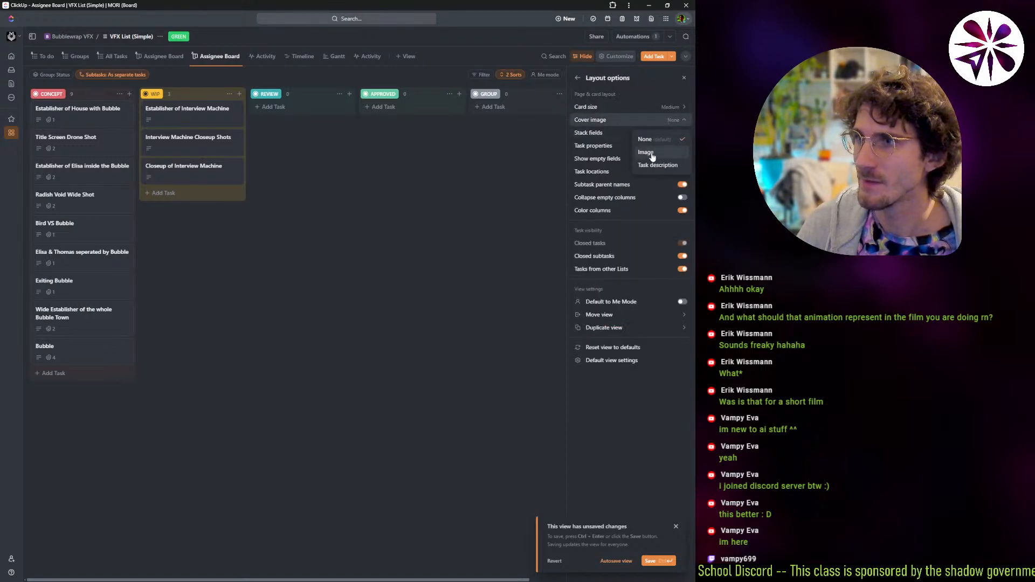
left_click(655, 154)
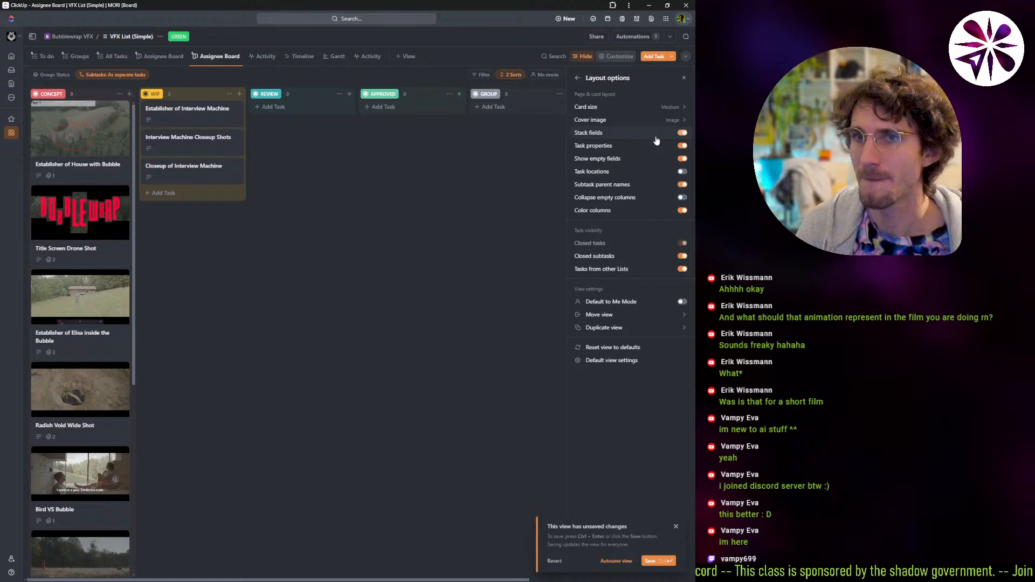
Try the Small card size on the status-grouped board and return it to Medium.
left_click(662, 107)
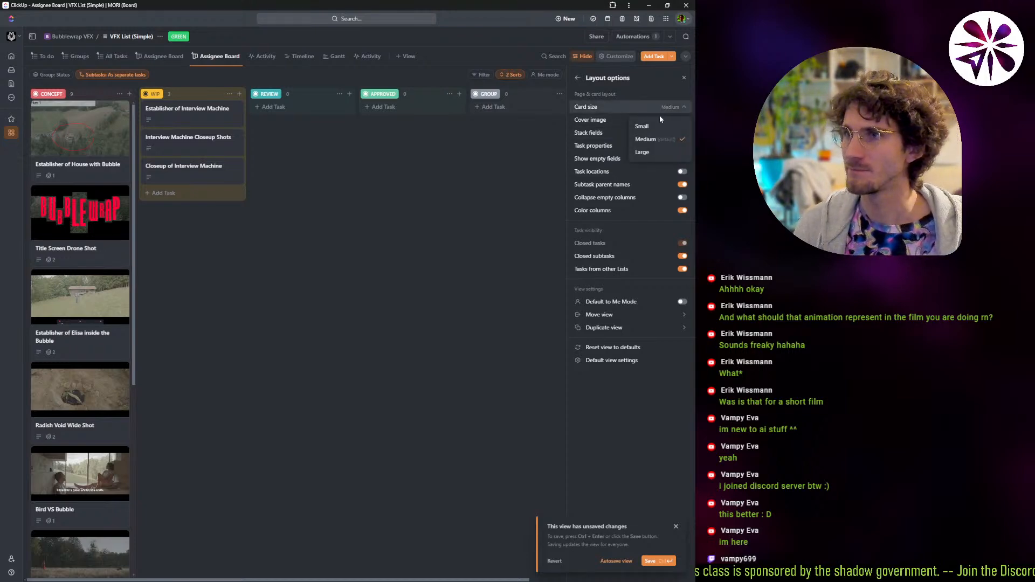
left_click(661, 127)
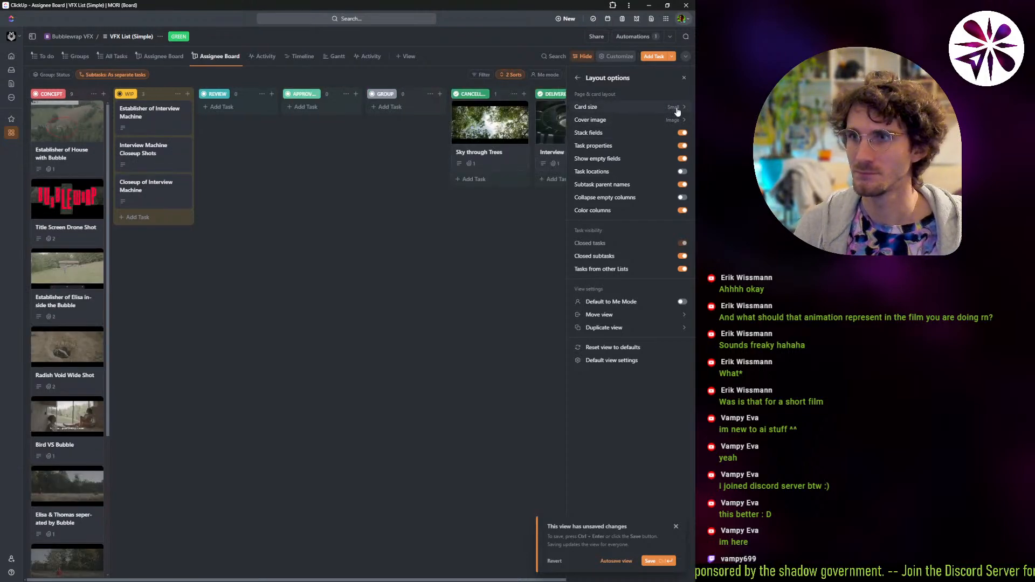
left_click(674, 110)
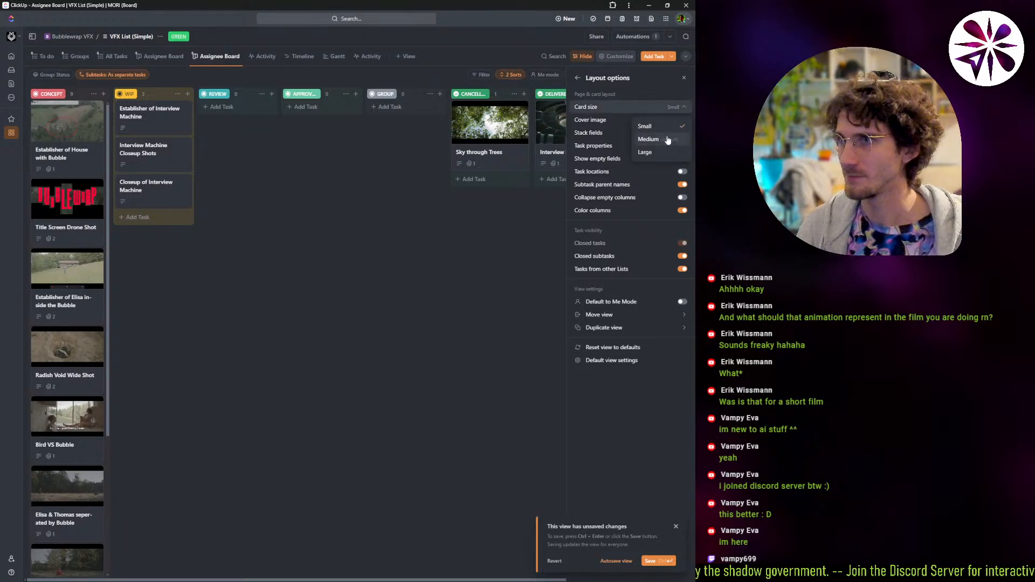
left_click(668, 138)
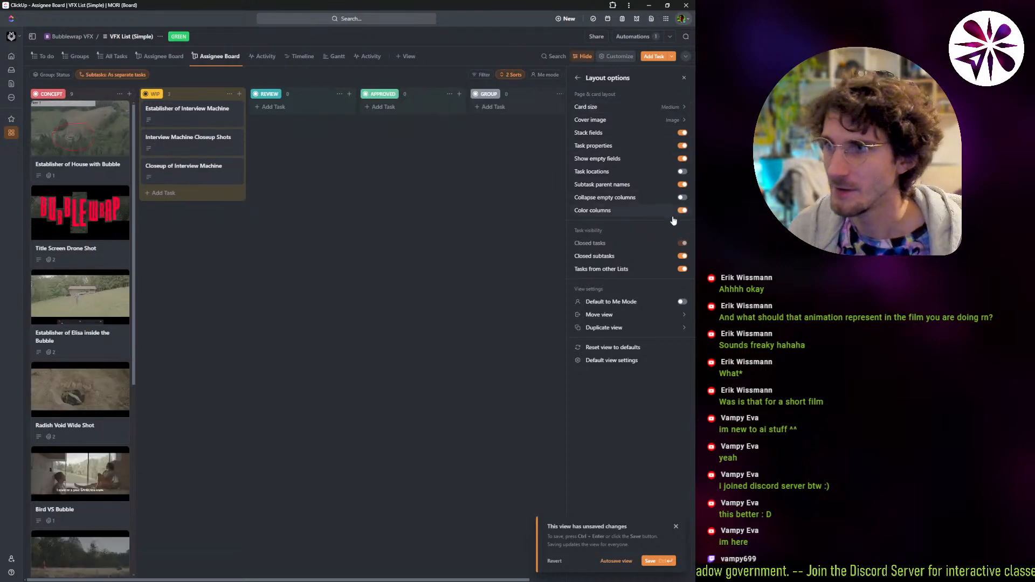
Collapse empty columns, turn off empty fields and task properties on the status-grouped board, and save the view.
left_click(683, 199)
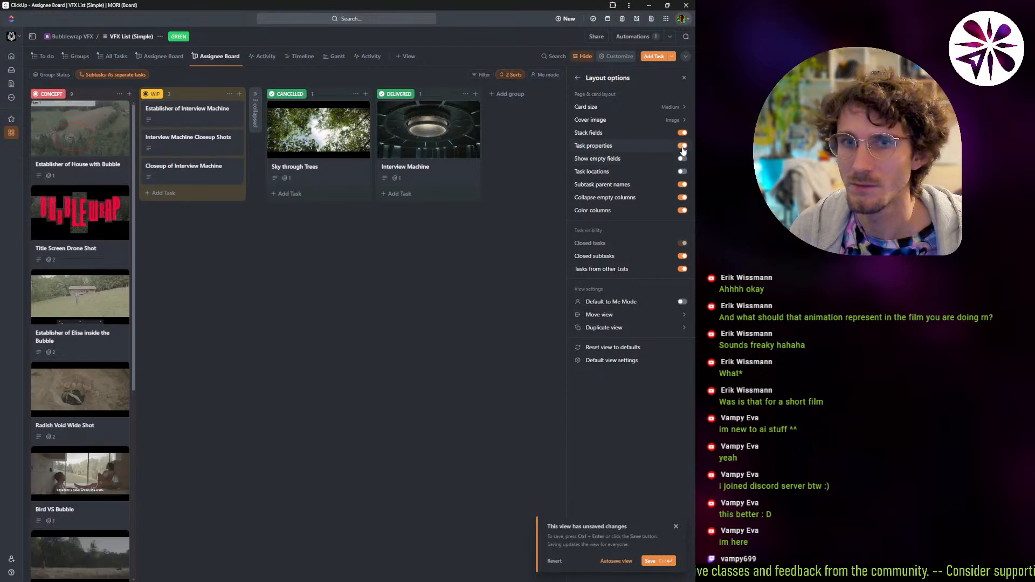
left_click(682, 147)
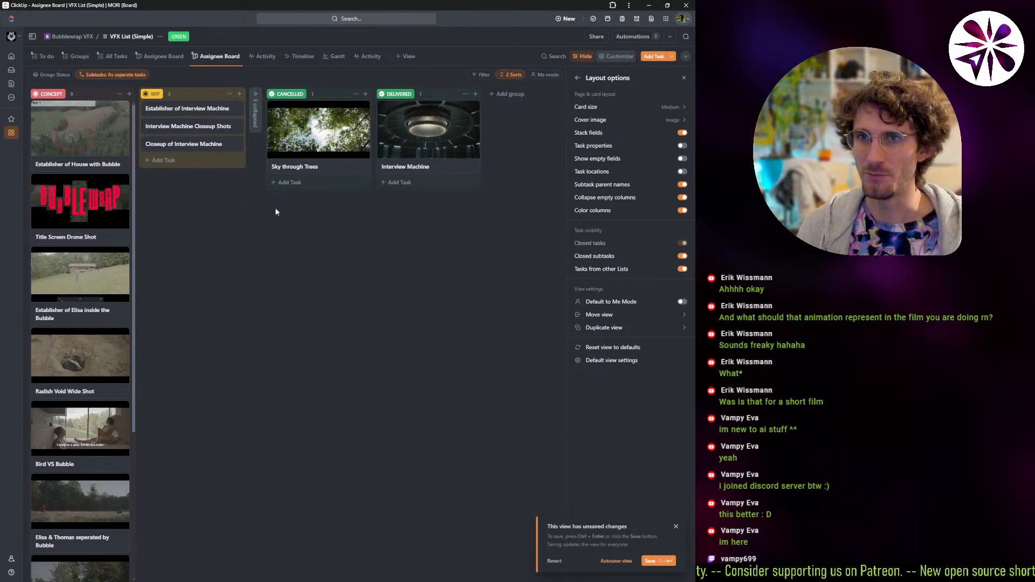
scroll(98, 327, "down", 5)
scroll(101, 336, "up", 5)
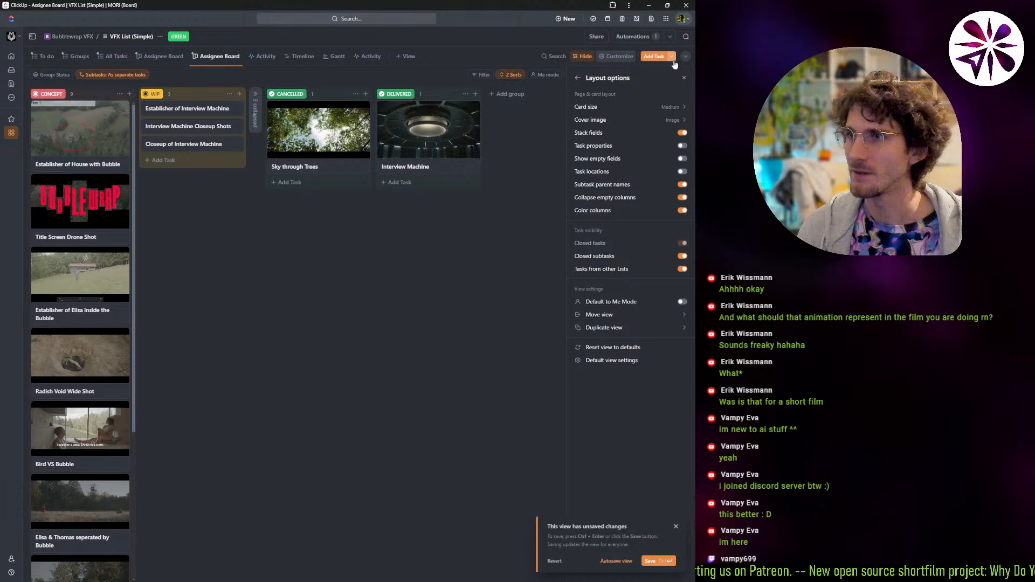
key("ctrl+Return")
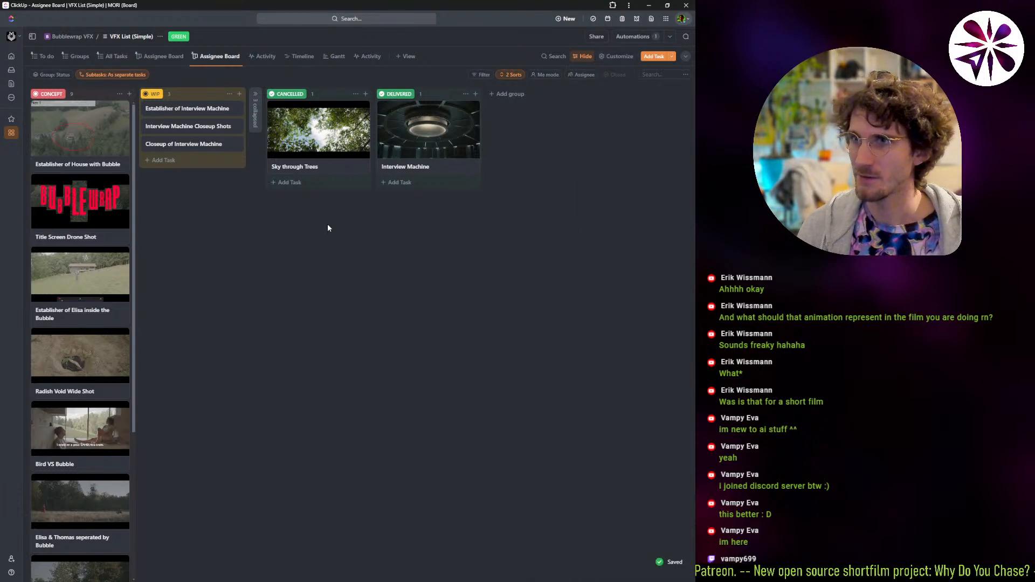
Rename the duplicated, status-grouped Assignee Board view to Status Board.
right_click(222, 56)
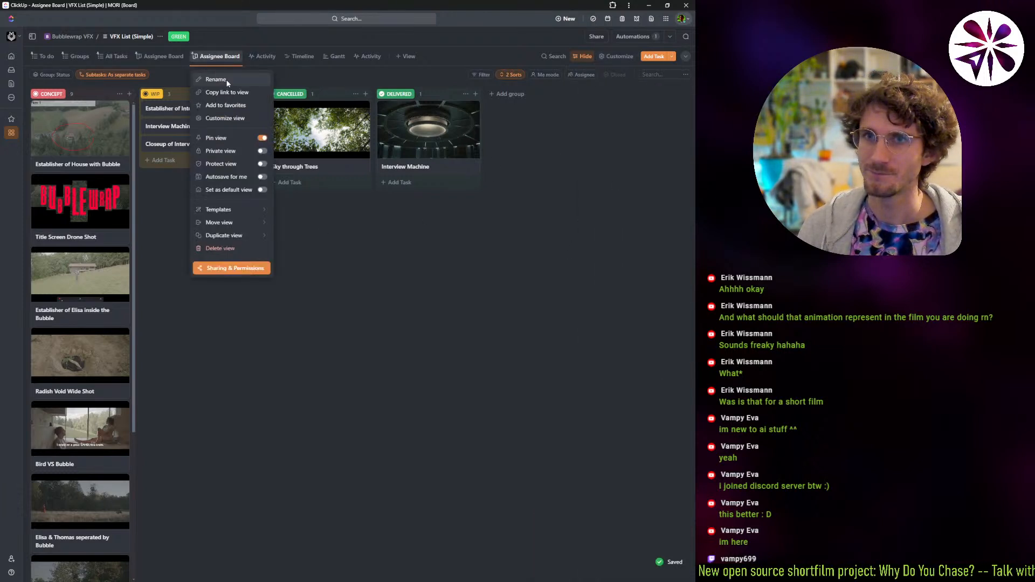
left_click(216, 80)
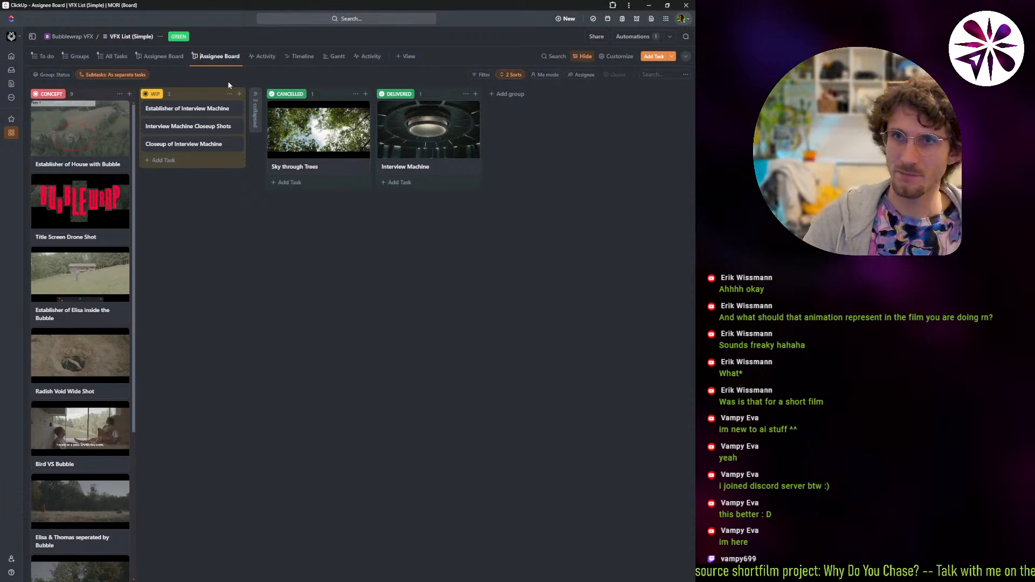
key("ctrl+a")
type("Sta")
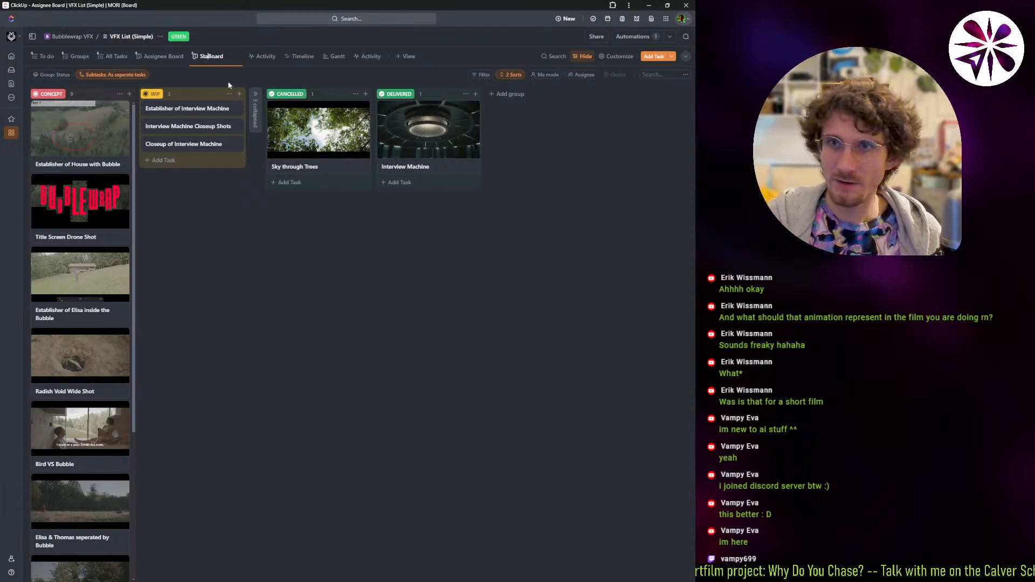
type("tus")
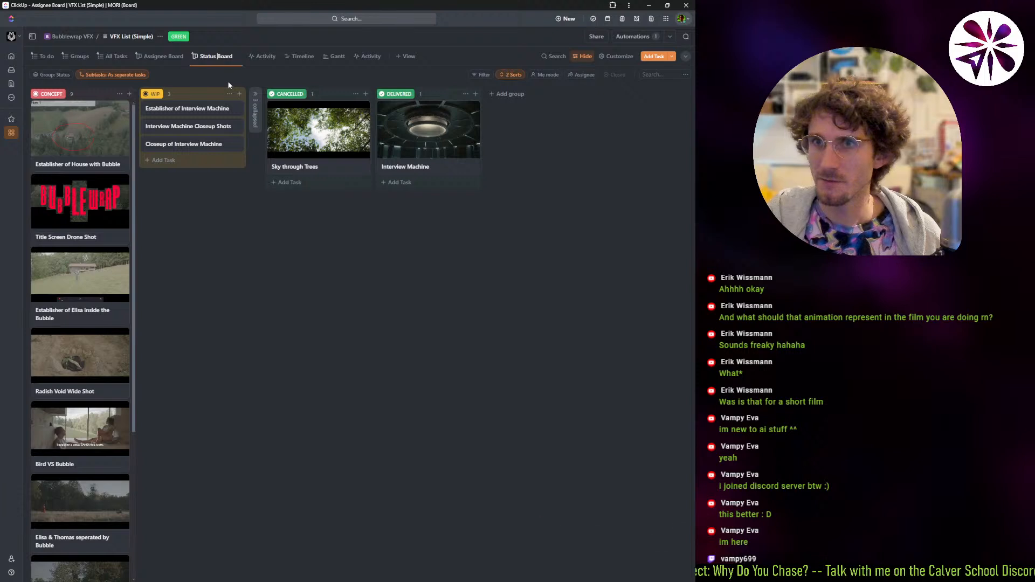
key("Return")
key("ctrl+Return")
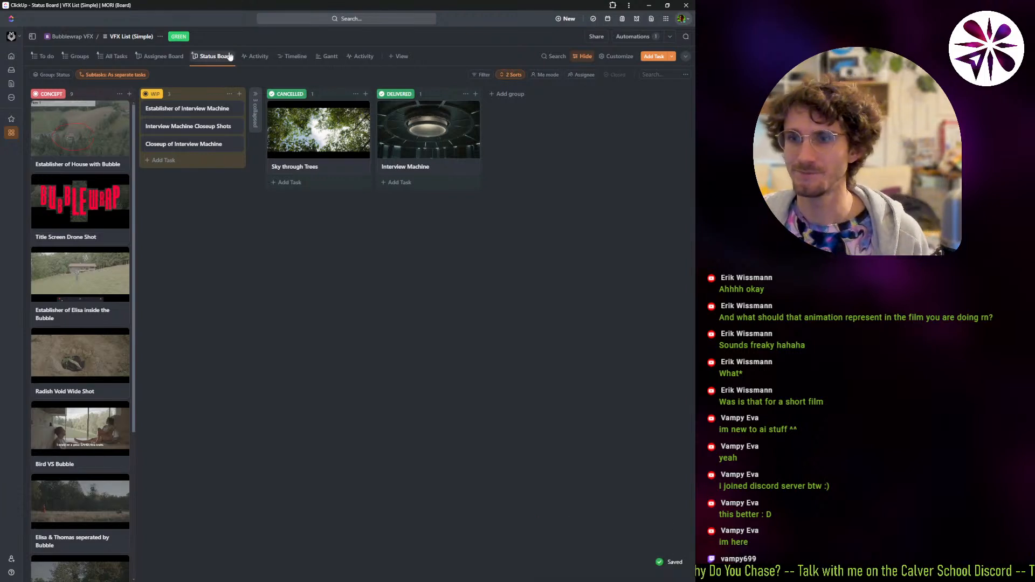
Delete the original Assignee Board view and the Groups view from the VFX List (Simple).
right_click(173, 56)
left_click(164, 248)
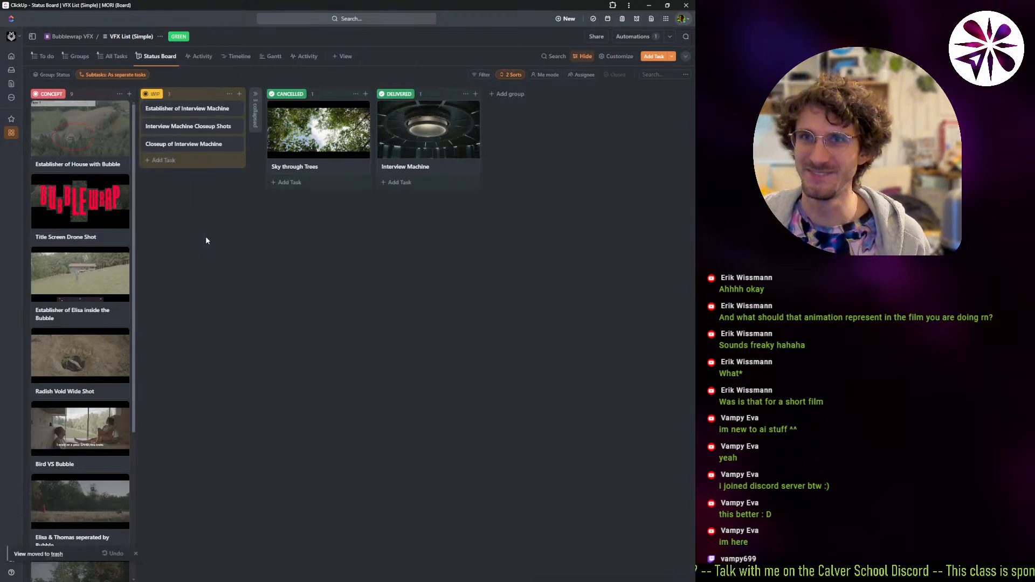
right_click(80, 56)
left_click(91, 262)
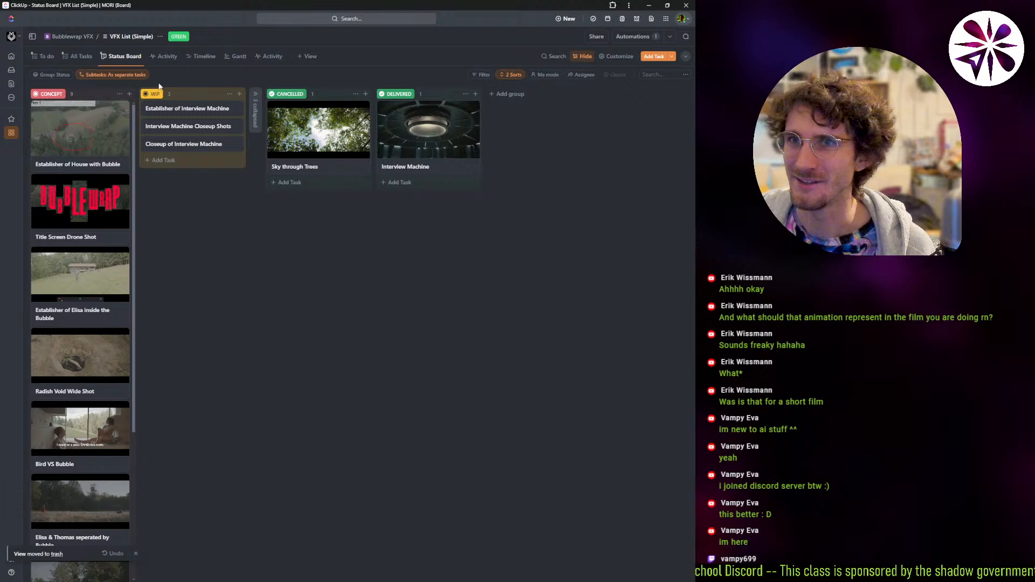
scroll(98, 313, "down", 4)
scroll(96, 313, "up", 4)
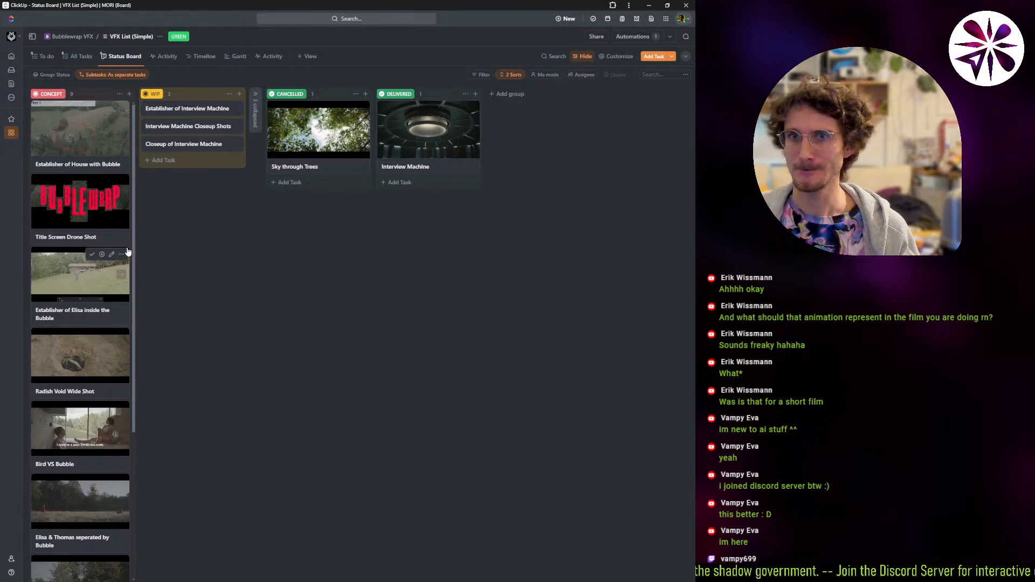
scroll(84, 313, "down", 4)
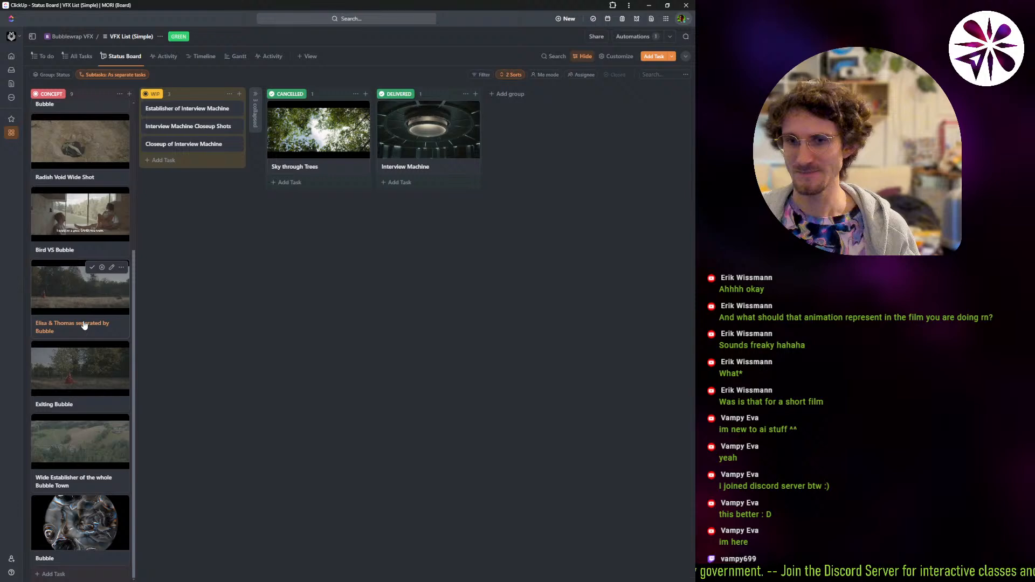
scroll(83, 323, "up", 4)
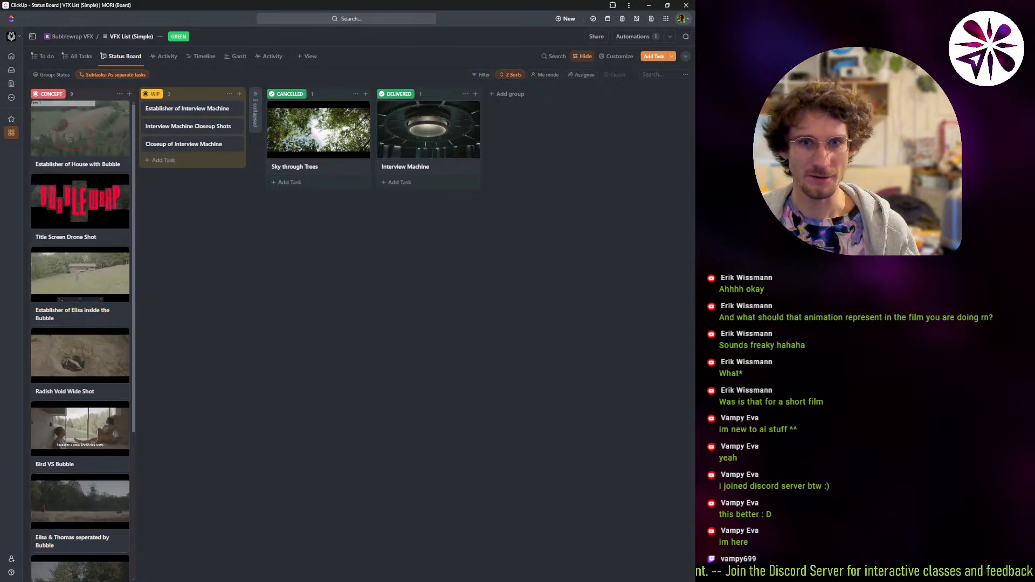